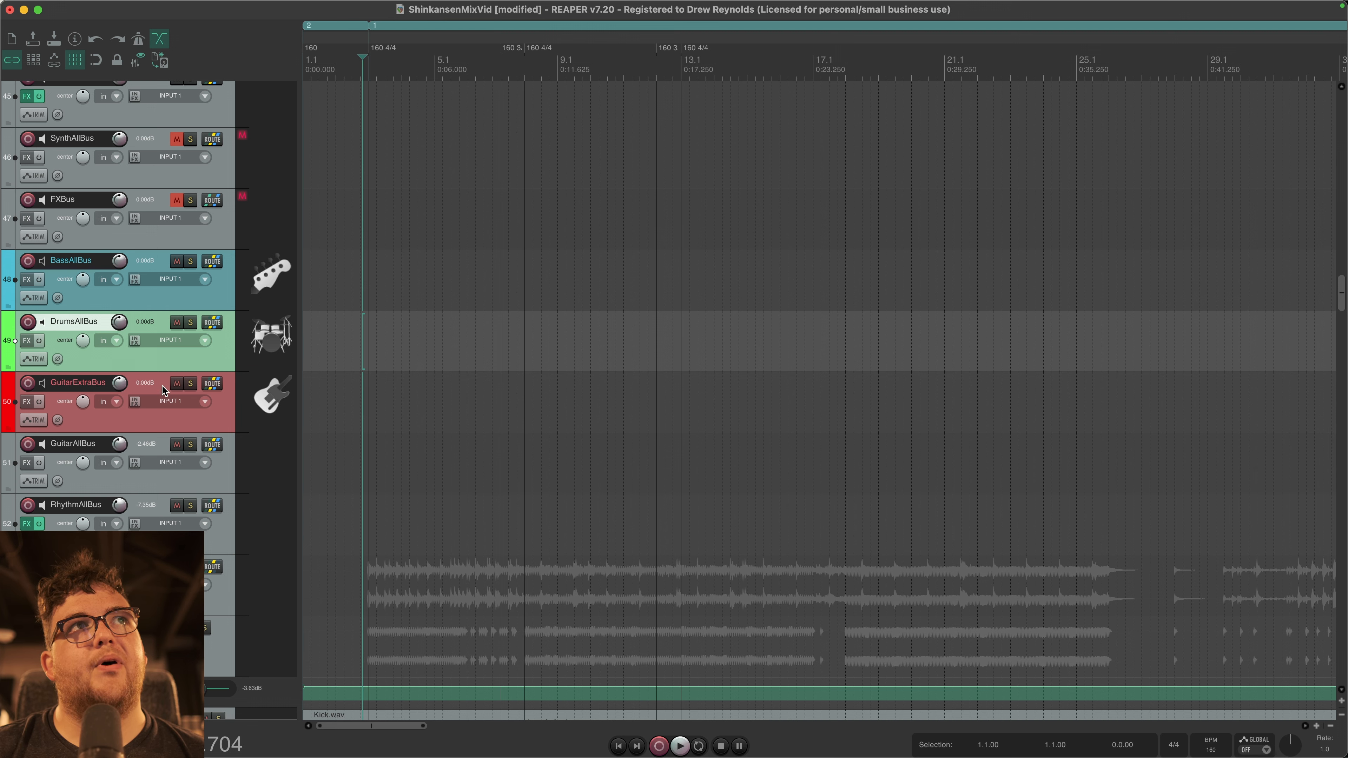
Step: Display the DrumsAllBus volume envelope, examine its automation around bar 129, and hide the envelope again
{"action": "key", "text": "super+a"}
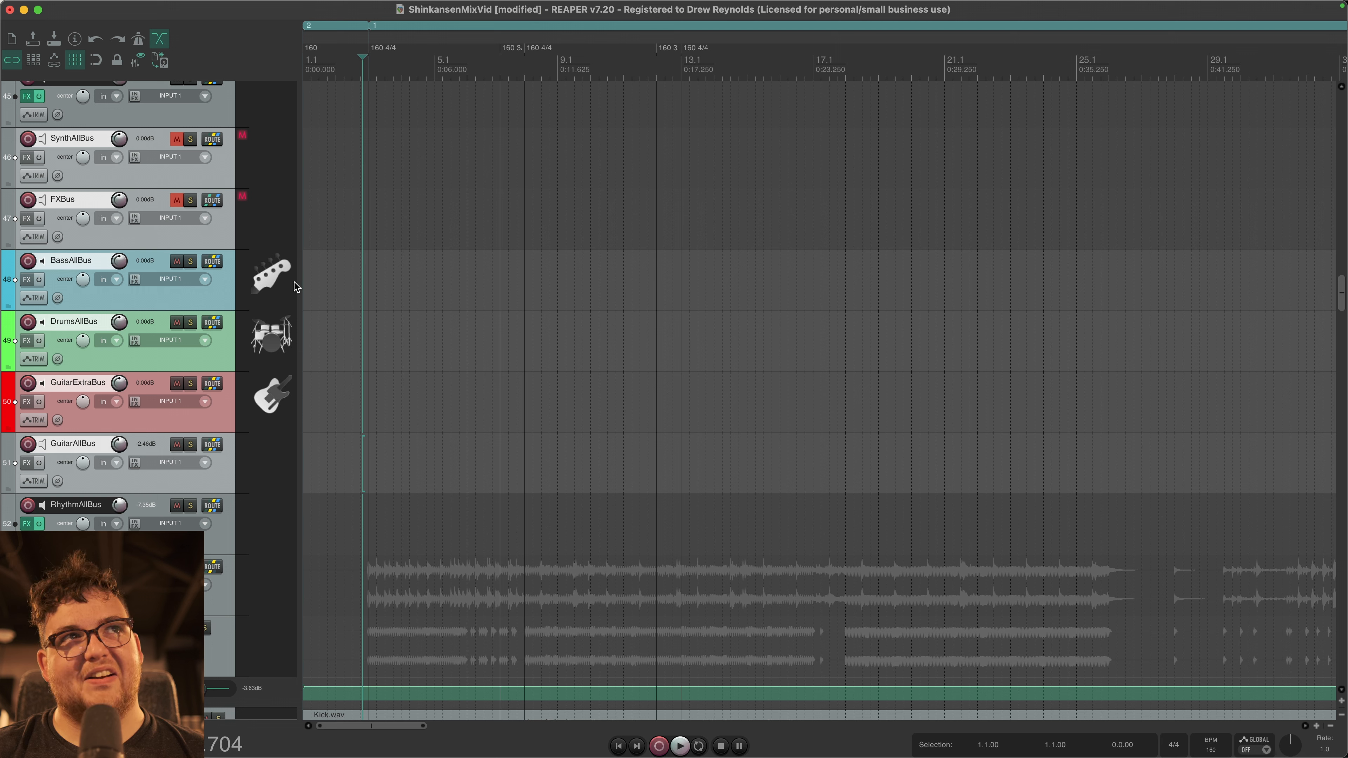
{"action": "left_click", "coordinate": [166, 282]}
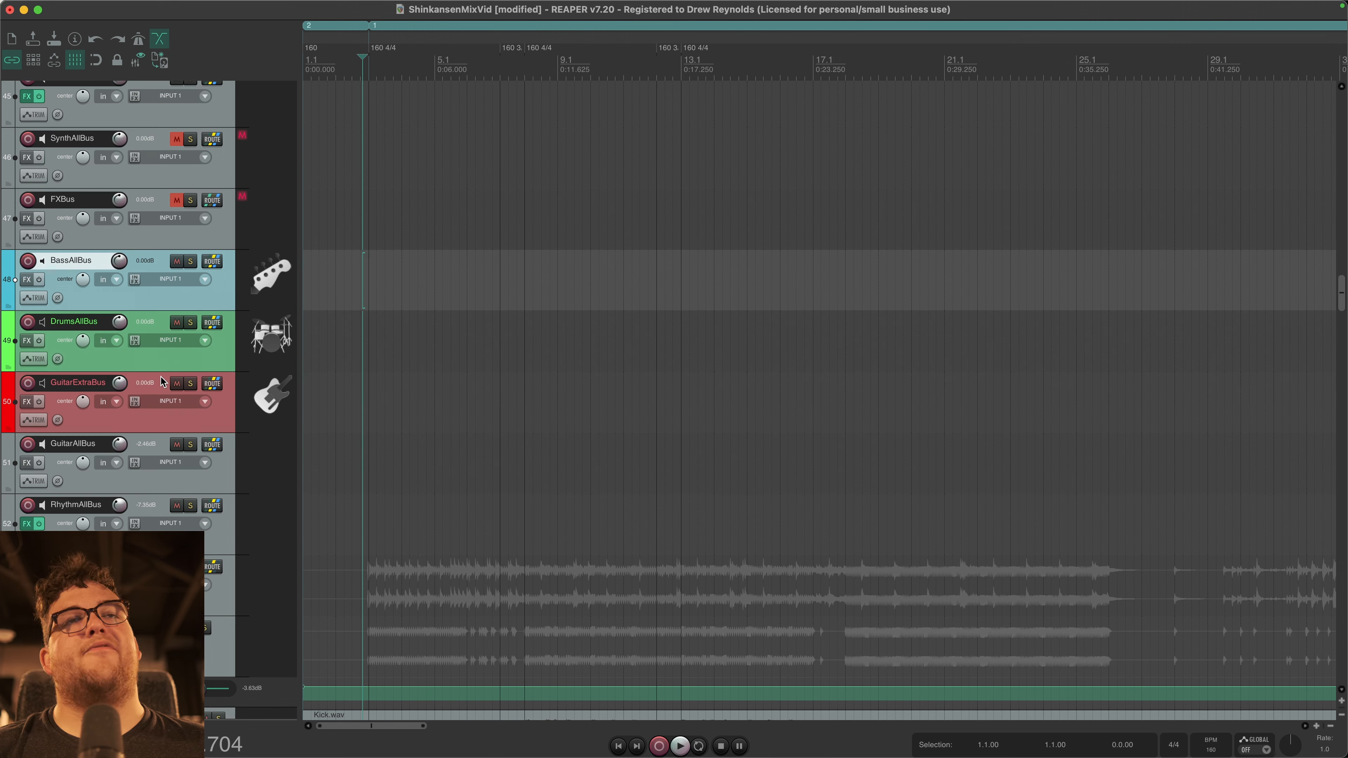
{"action": "left_click", "coordinate": [131, 365]}
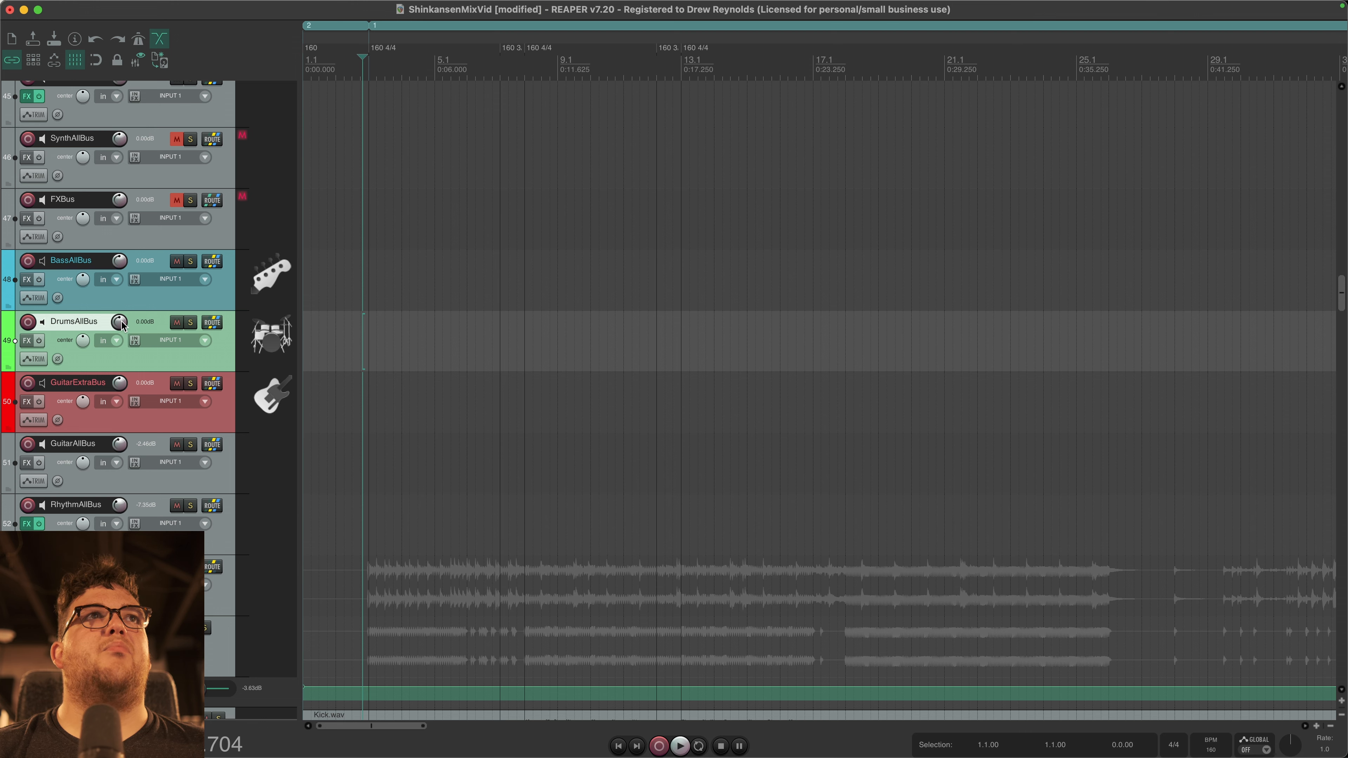
{"action": "key", "text": "v"}
{"action": "scroll", "coordinate": [557, 352], "scroll_direction": "right", "scroll_amount": 15}
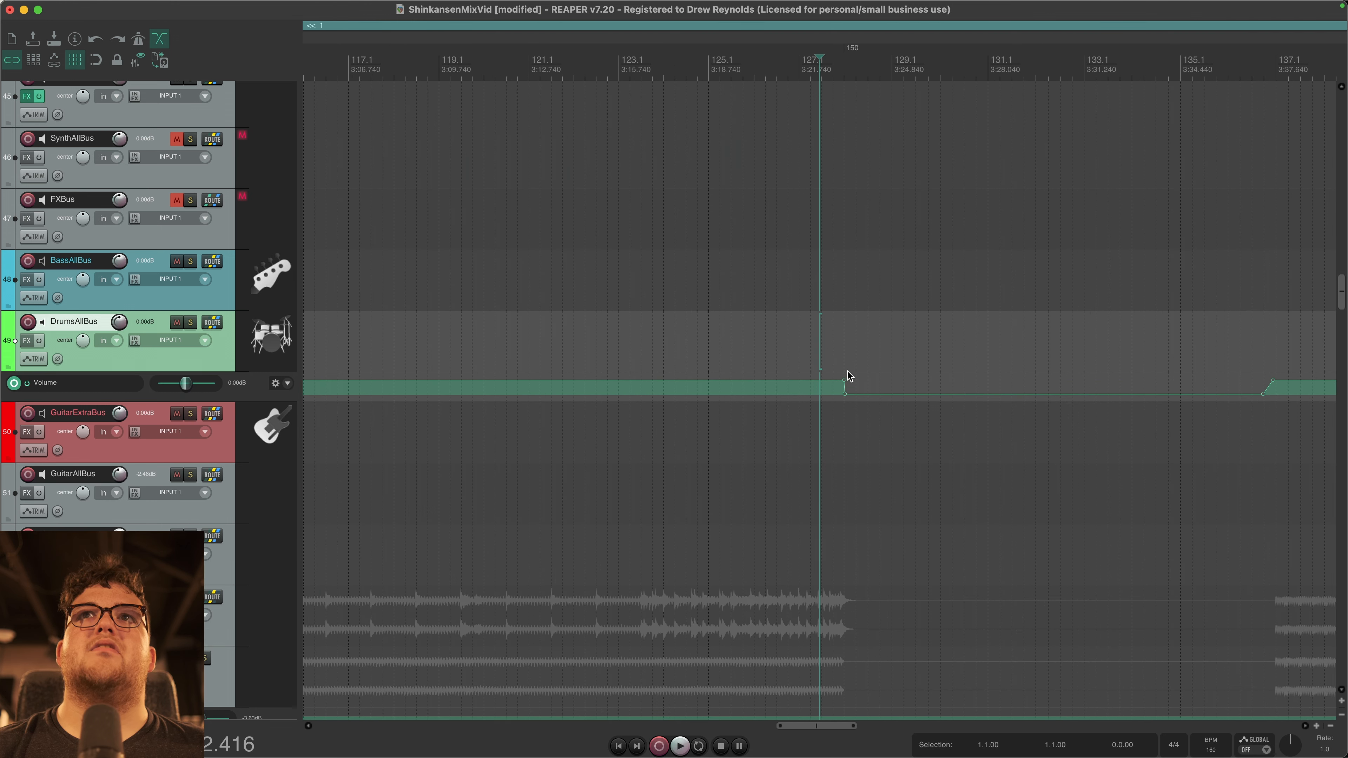
{"action": "scroll", "coordinate": [866, 376], "scroll_direction": "right", "scroll_amount": 2}
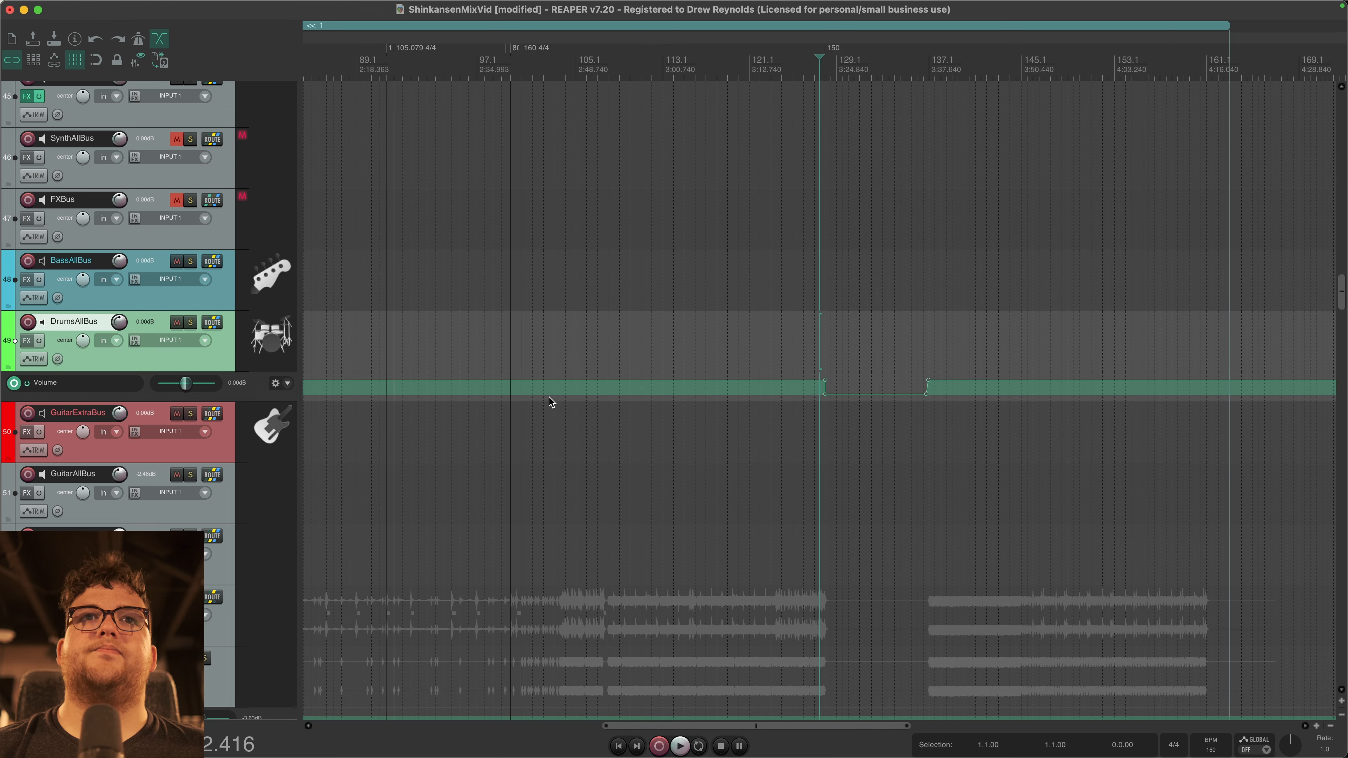
{"action": "key", "text": "v"}
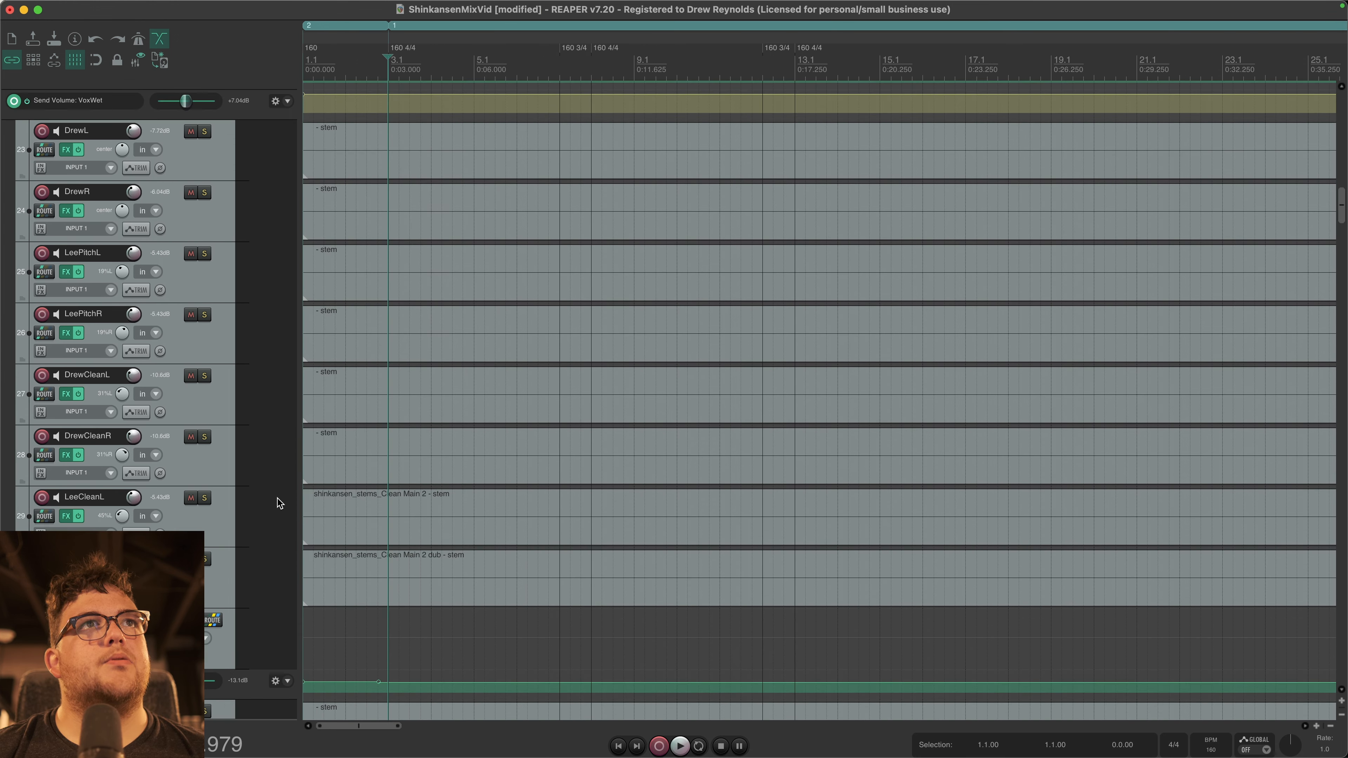
Step: Examine the bx_console SSL 4000 E channel-number and random-channel settings in the 2Bus effects chain, and close the effects window
{"action": "scroll", "coordinate": [277, 498], "scroll_direction": "up", "scroll_amount": 15}
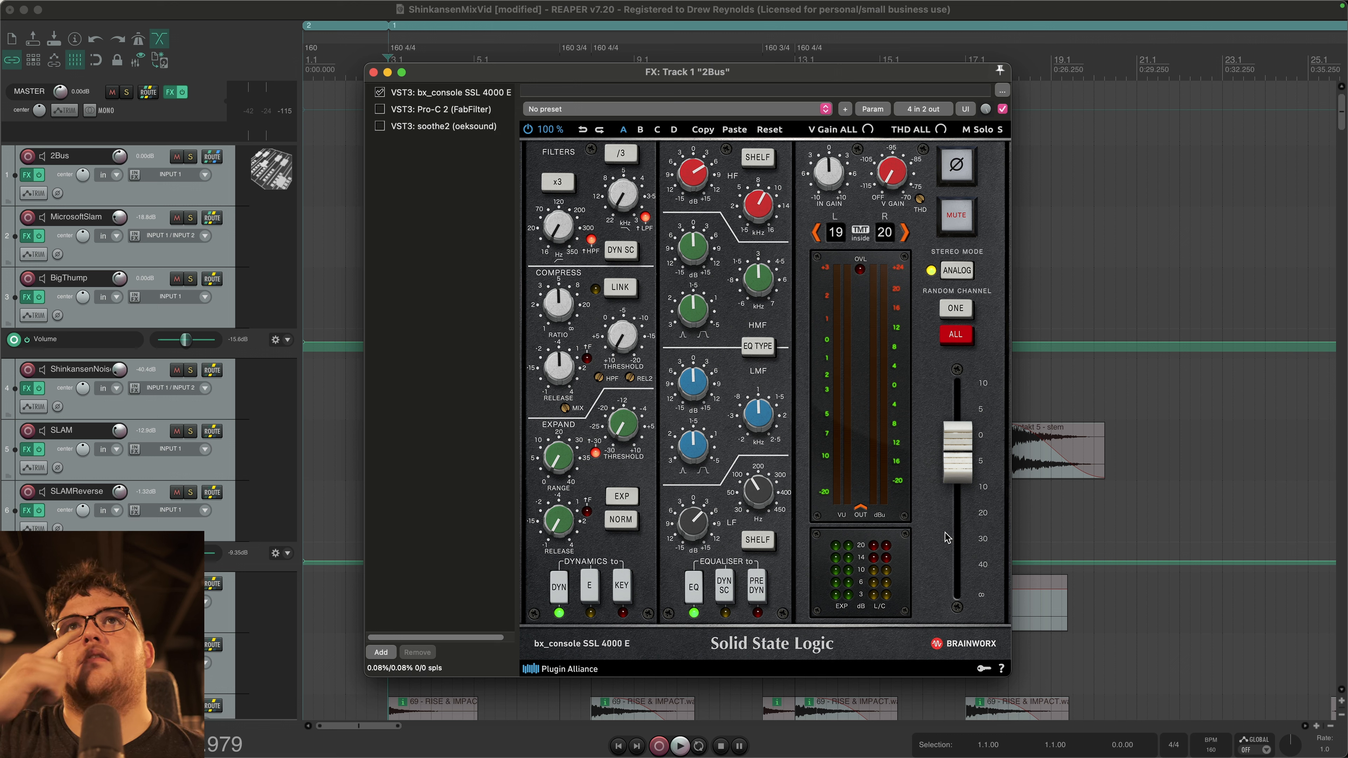
{"action": "left_click", "coordinate": [817, 233]}
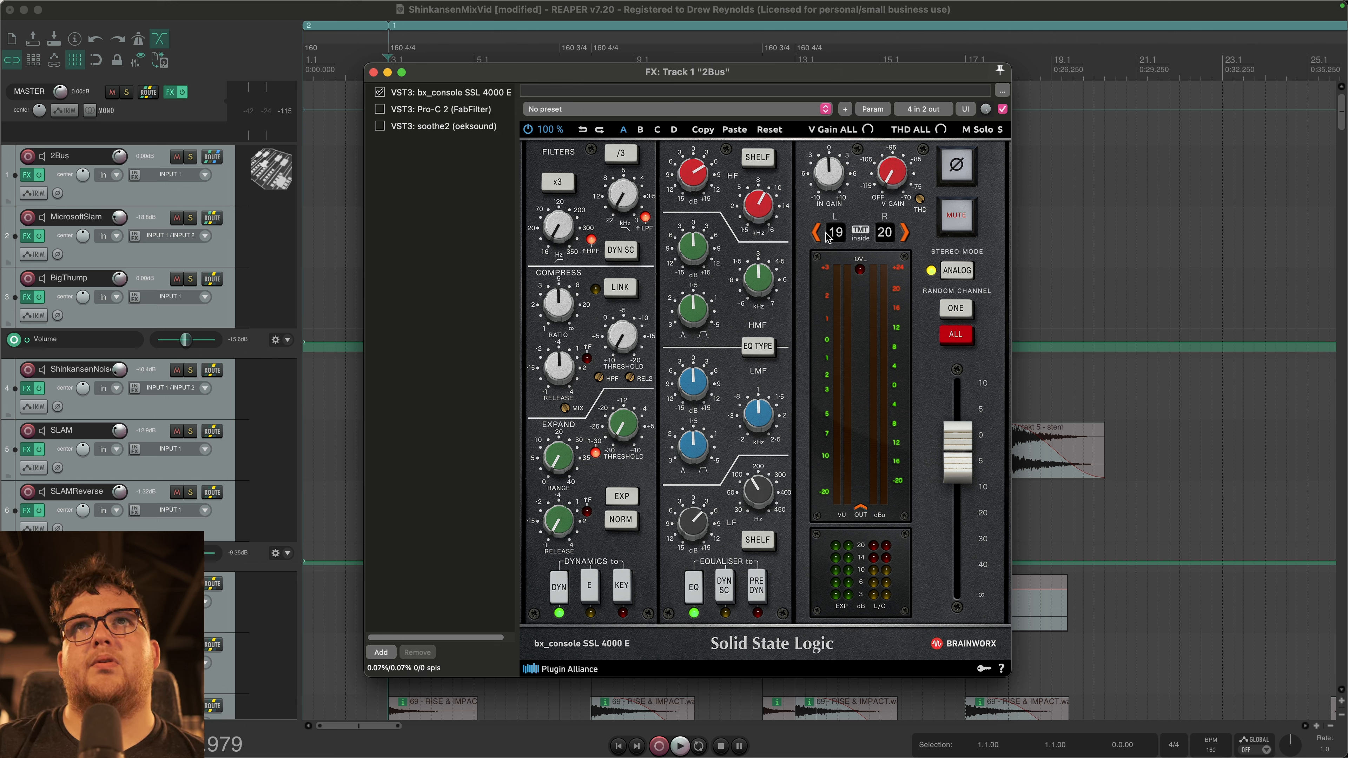
{"action": "left_click", "coordinate": [909, 233]}
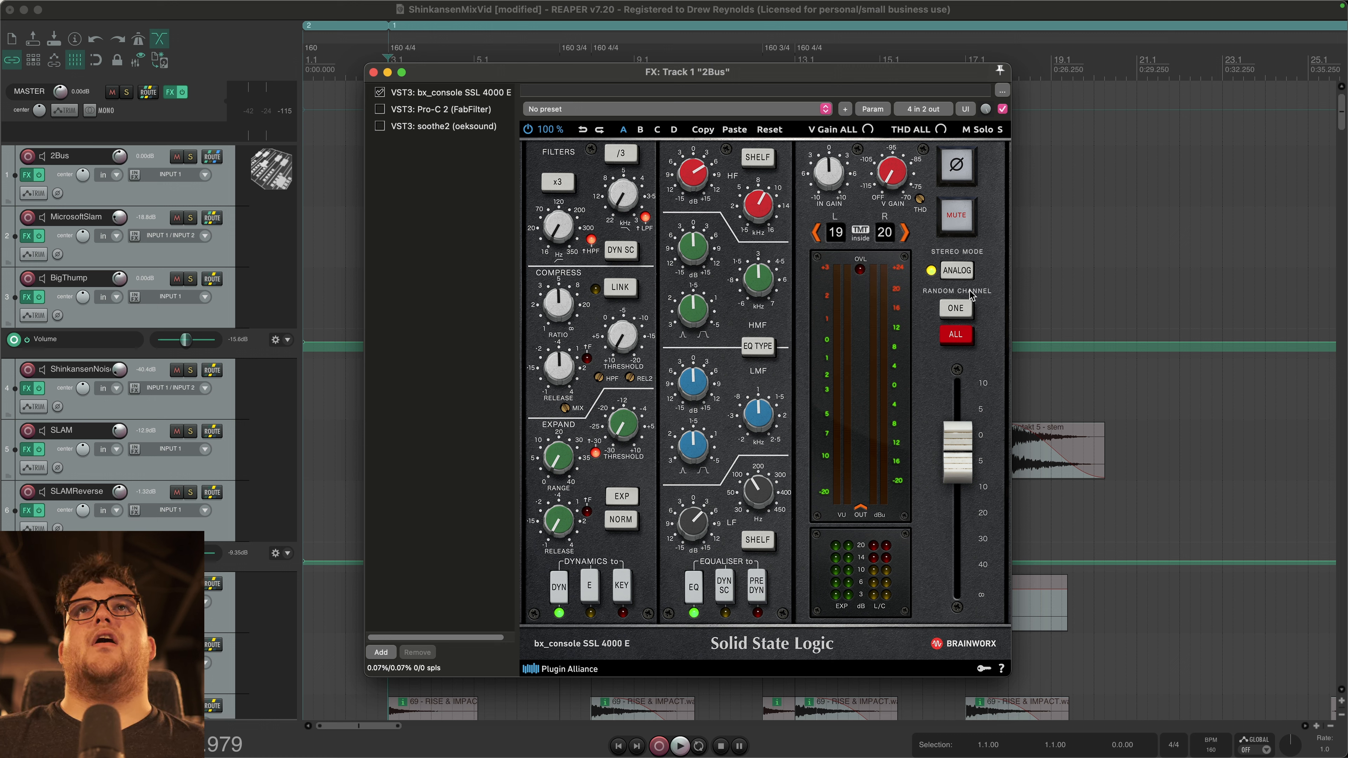
{"action": "mouse_move", "coordinate": [921, 203]}
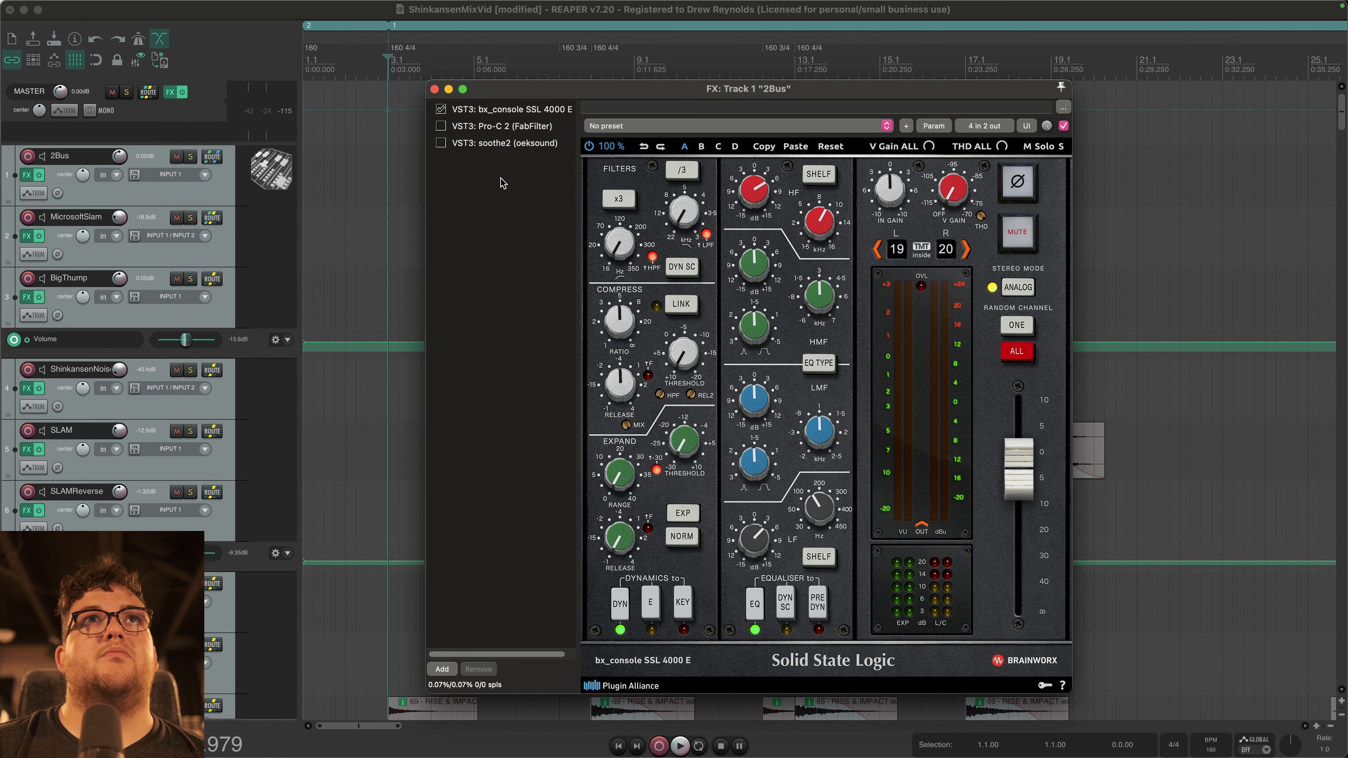
{"action": "key", "text": "Escape"}
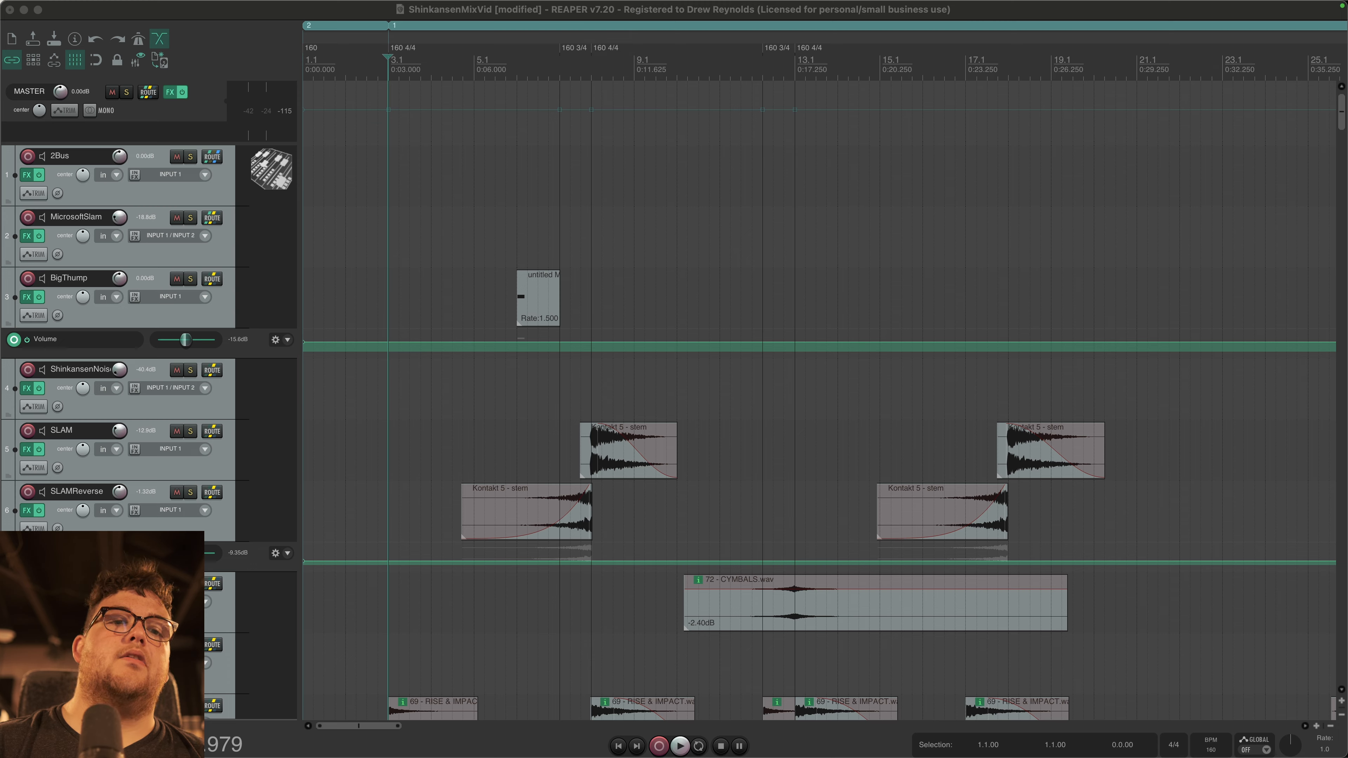
Step: Show the mixer and enable Pro-C 2 in the master track's effects chain, reviewing its compression and side-chain filter settings
{"action": "key", "text": "super+m"}
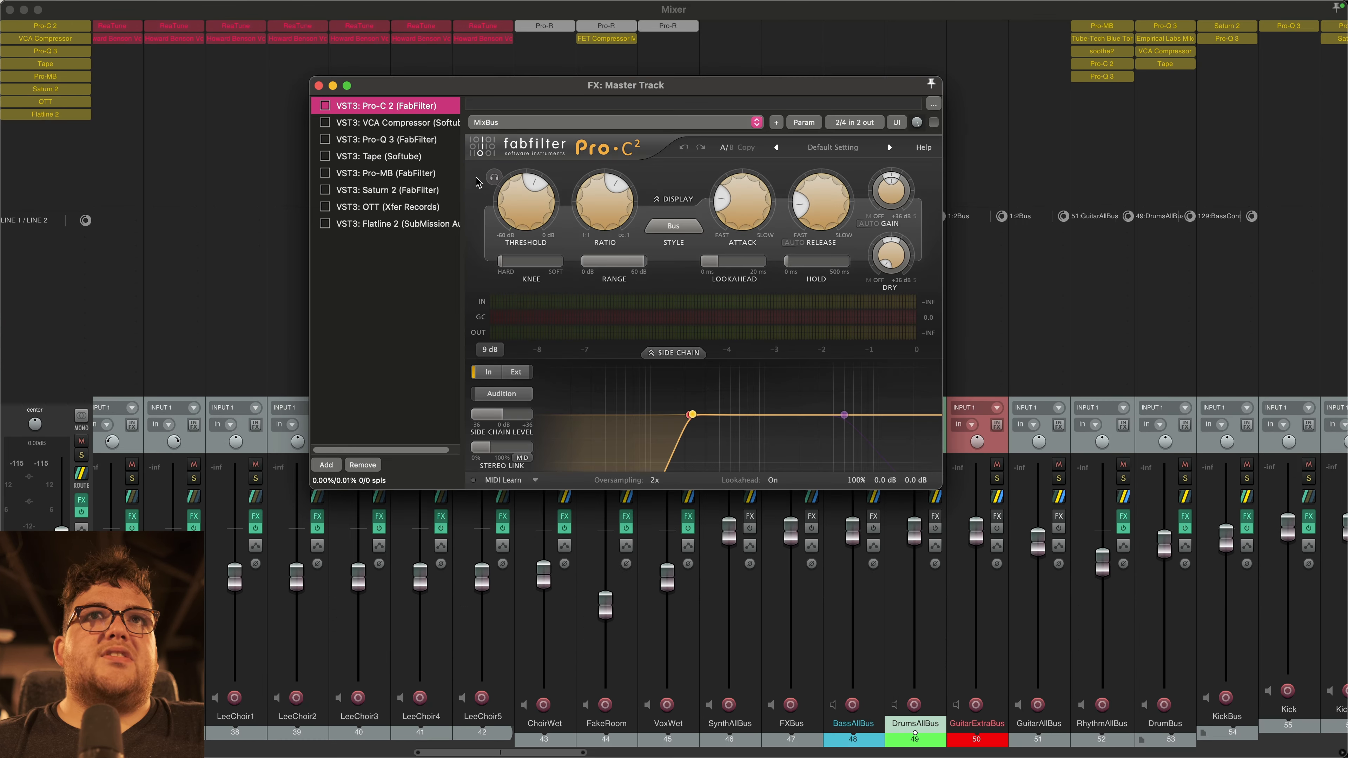
{"action": "left_click", "coordinate": [325, 106]}
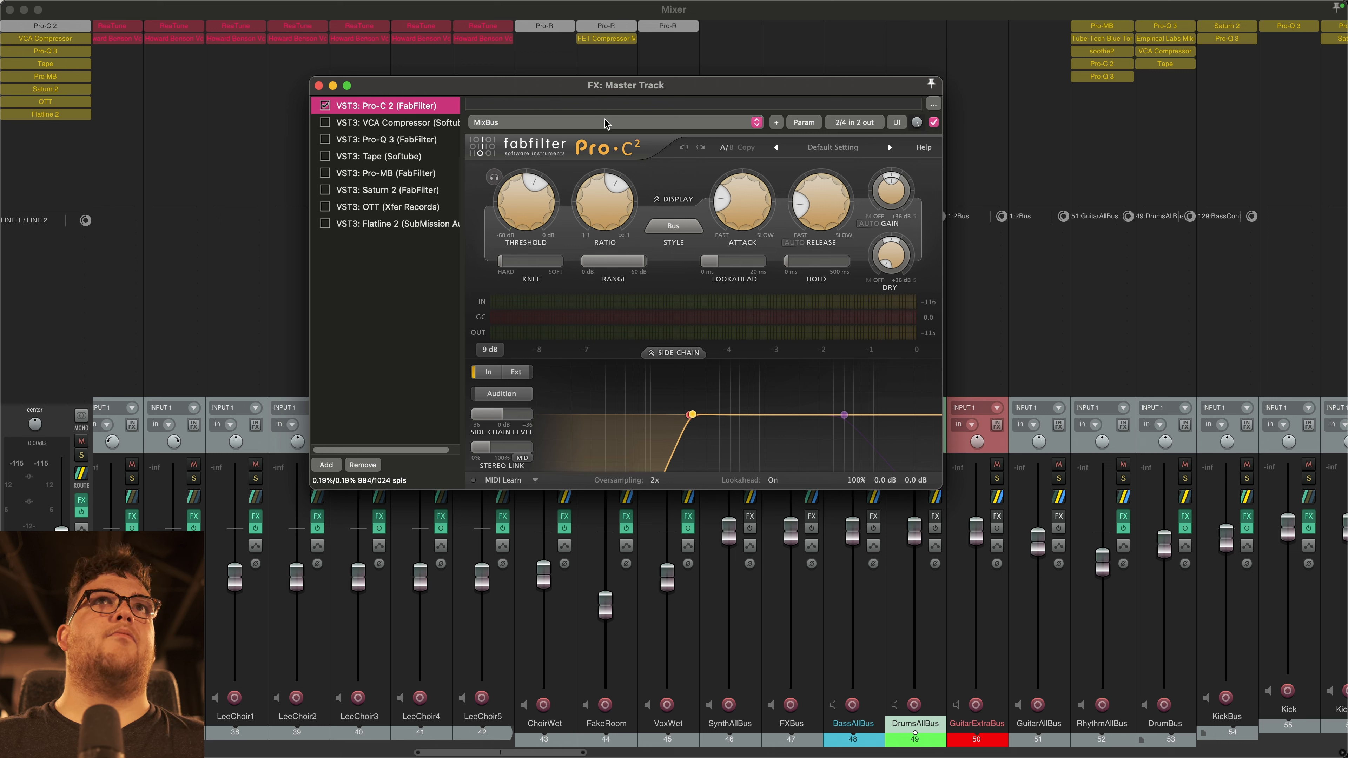
{"action": "mouse_move", "coordinate": [751, 208]}
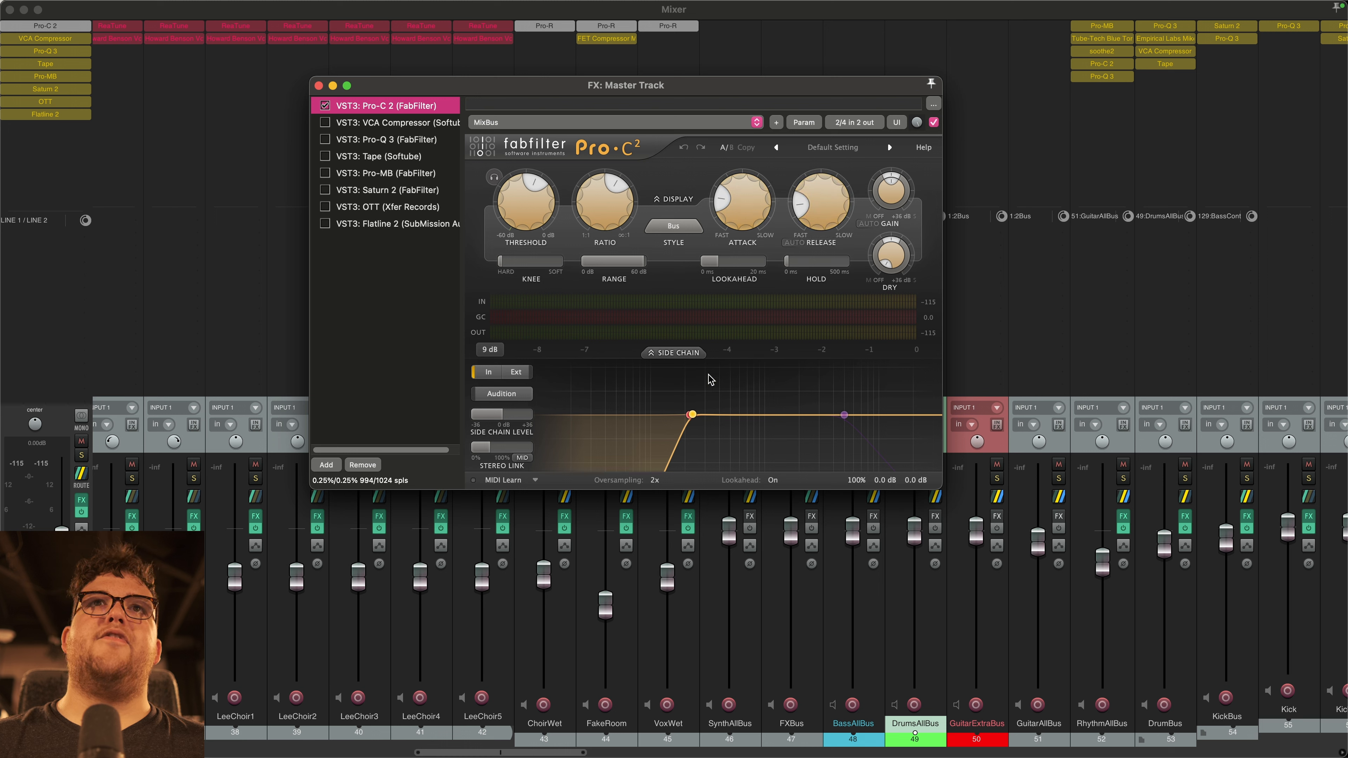
{"action": "mouse_move", "coordinate": [660, 418]}
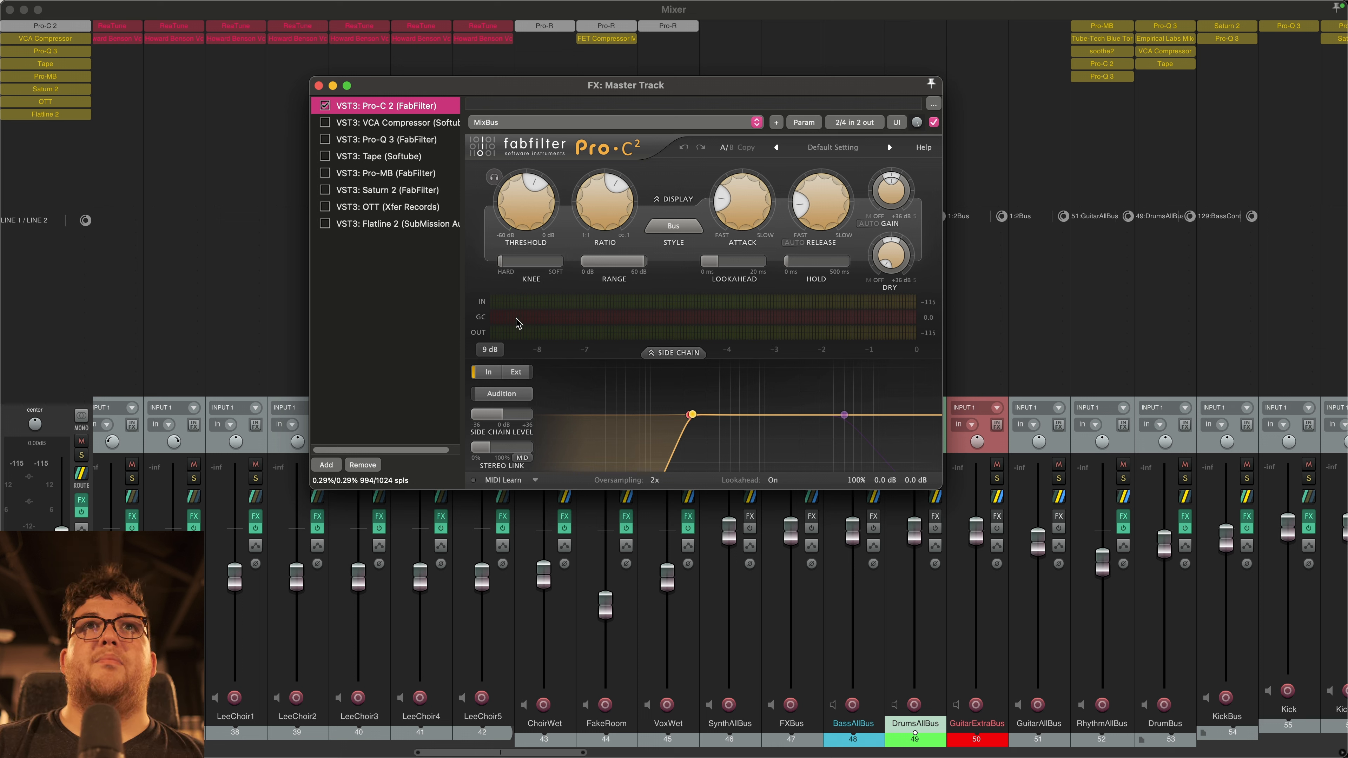
{"action": "mouse_move", "coordinate": [708, 430]}
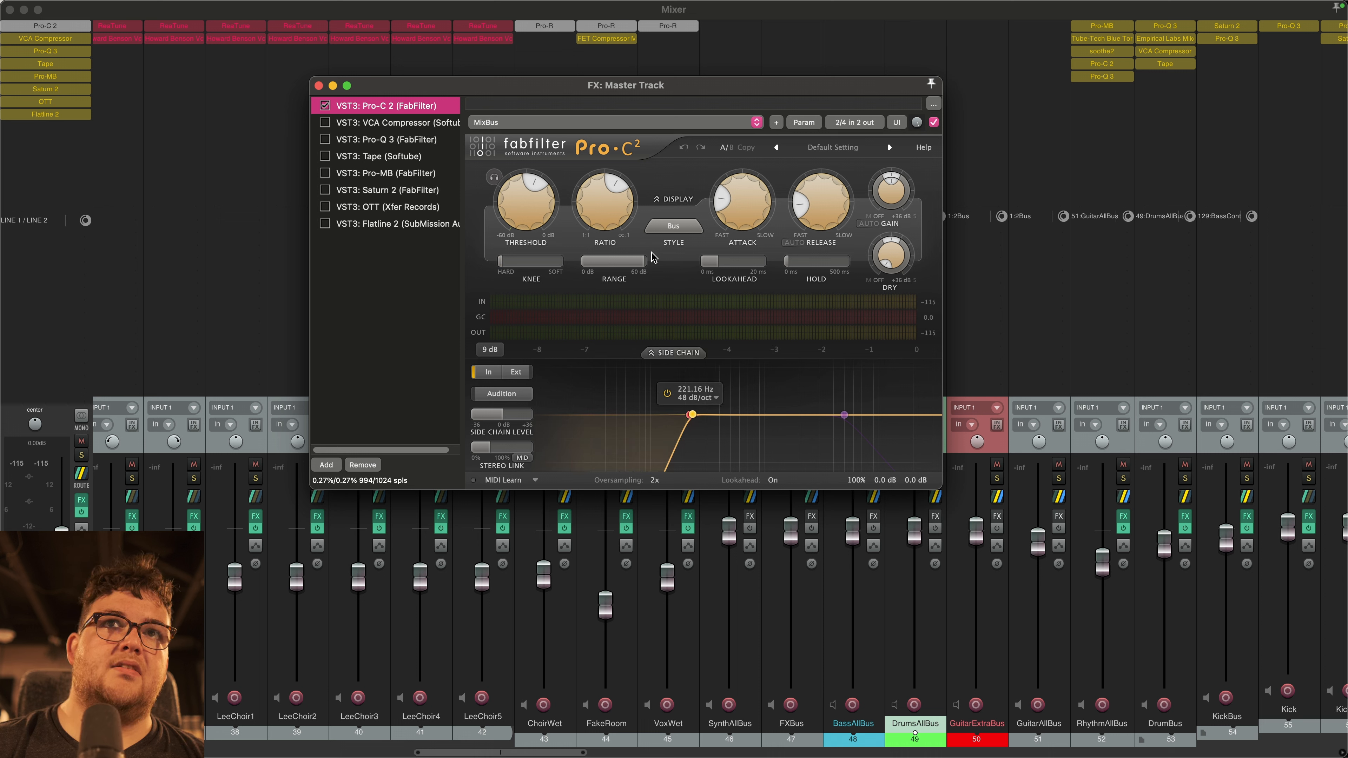
{"action": "left_click", "coordinate": [385, 330]}
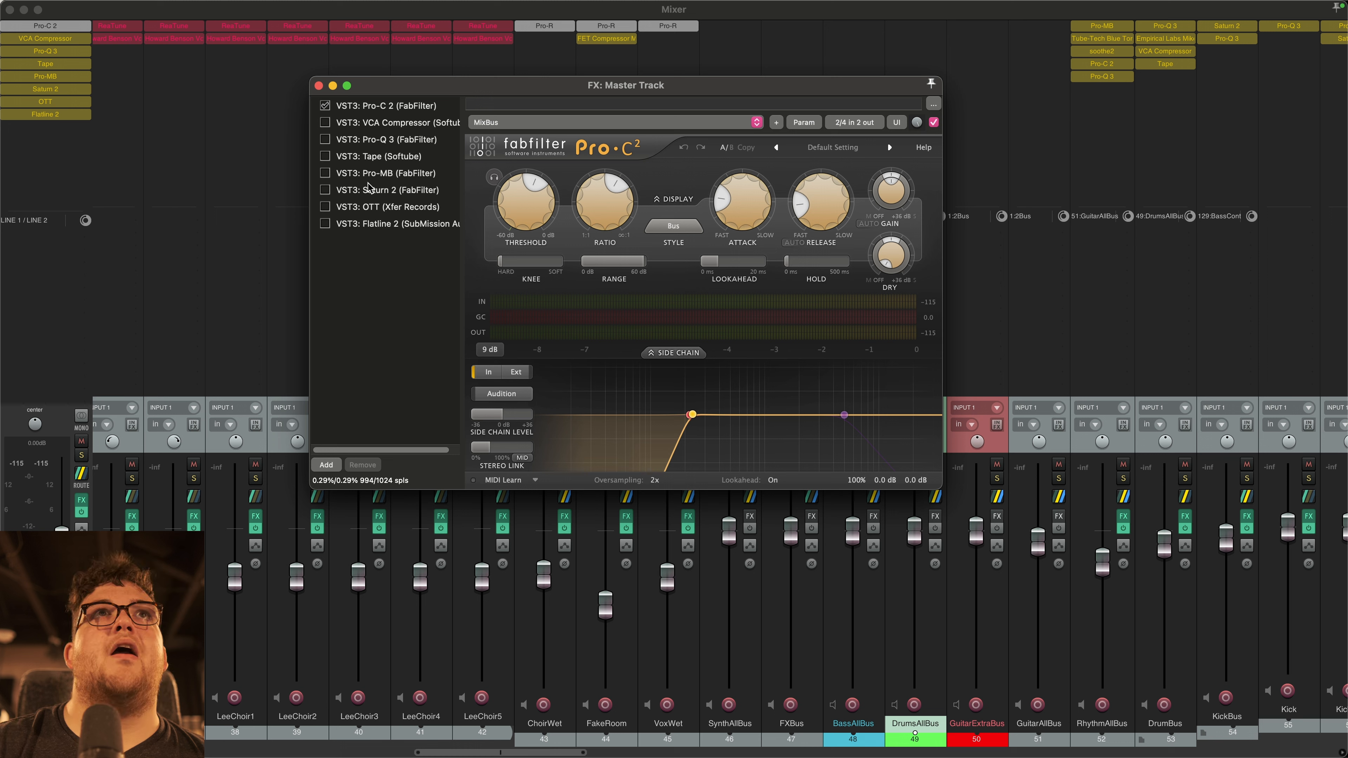
Step: Enable the Softube VCA Compressor on the master track and review its attack, release, stereo link, sidechain filter and dry/wet settings
{"action": "left_click", "coordinate": [326, 123]}
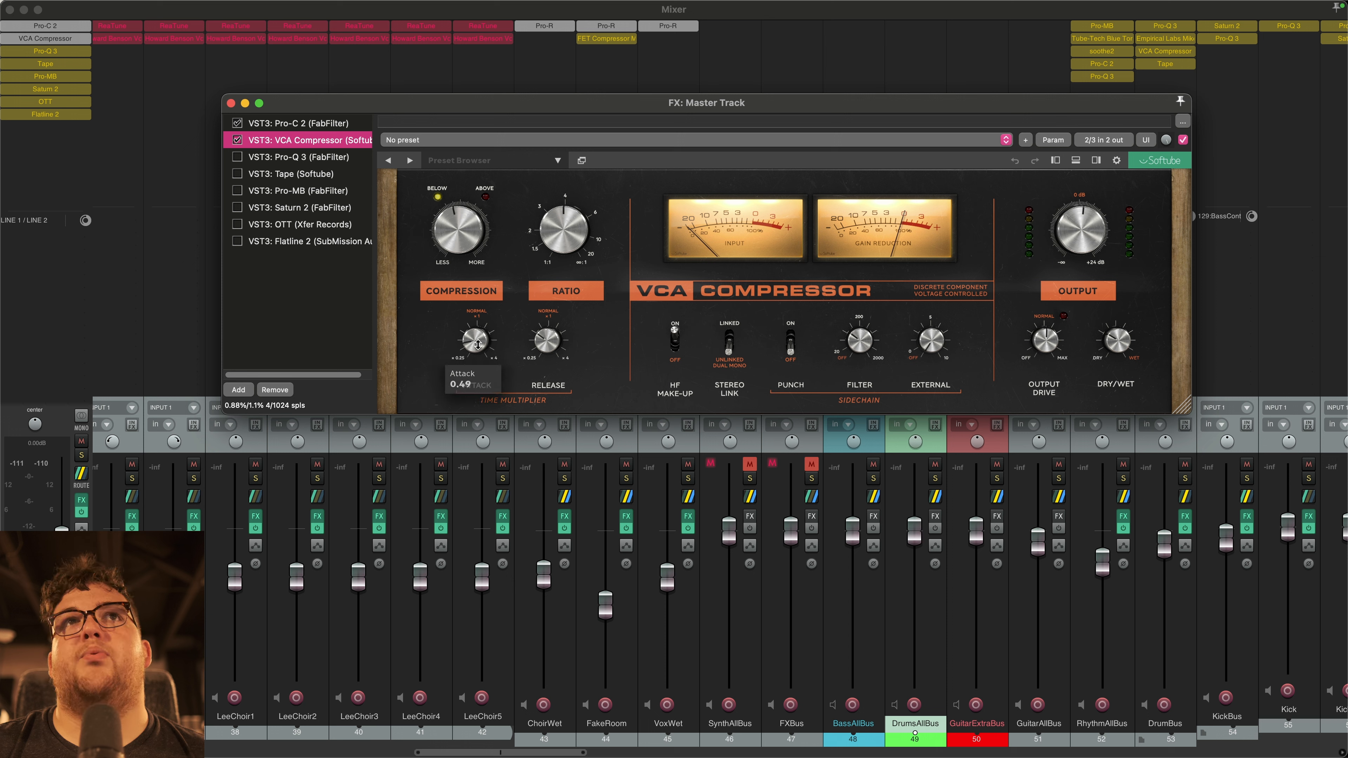
{"action": "mouse_move", "coordinate": [544, 340]}
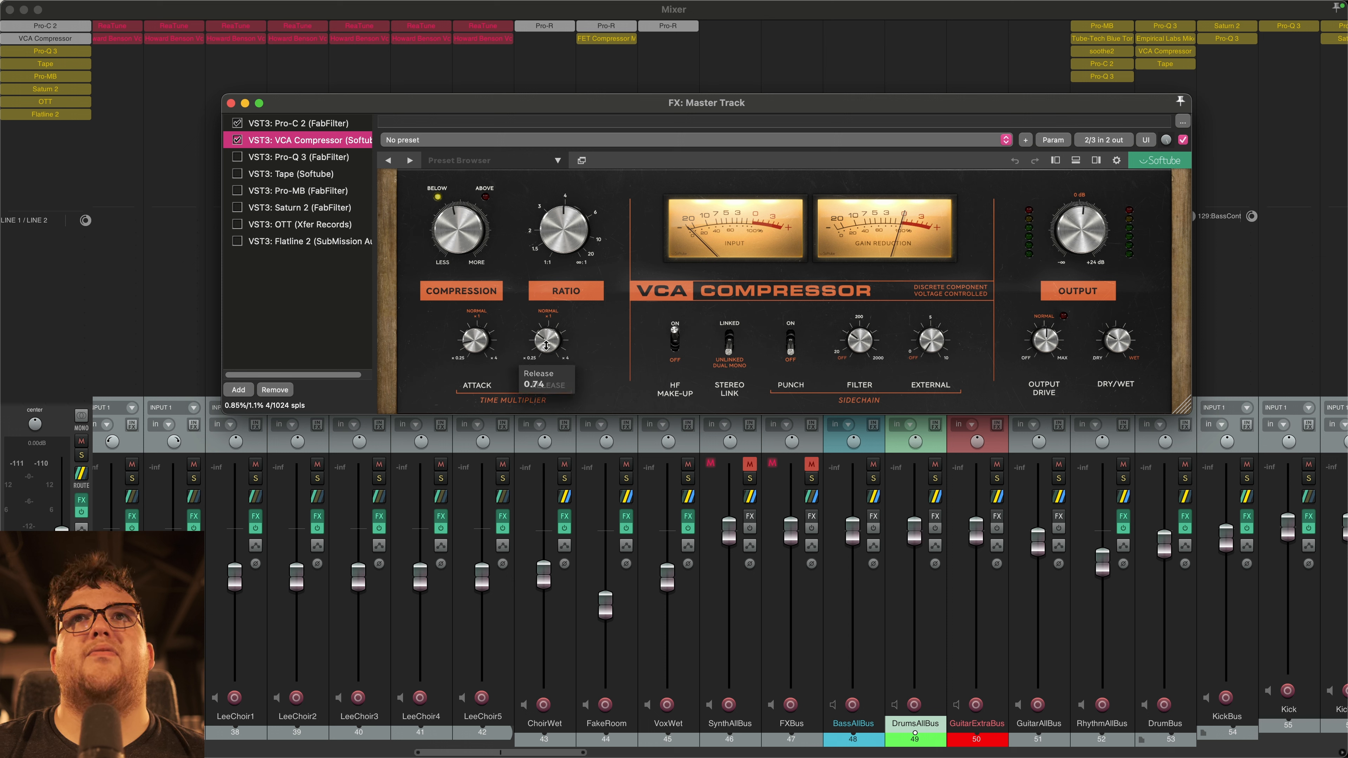
{"action": "mouse_move", "coordinate": [750, 355]}
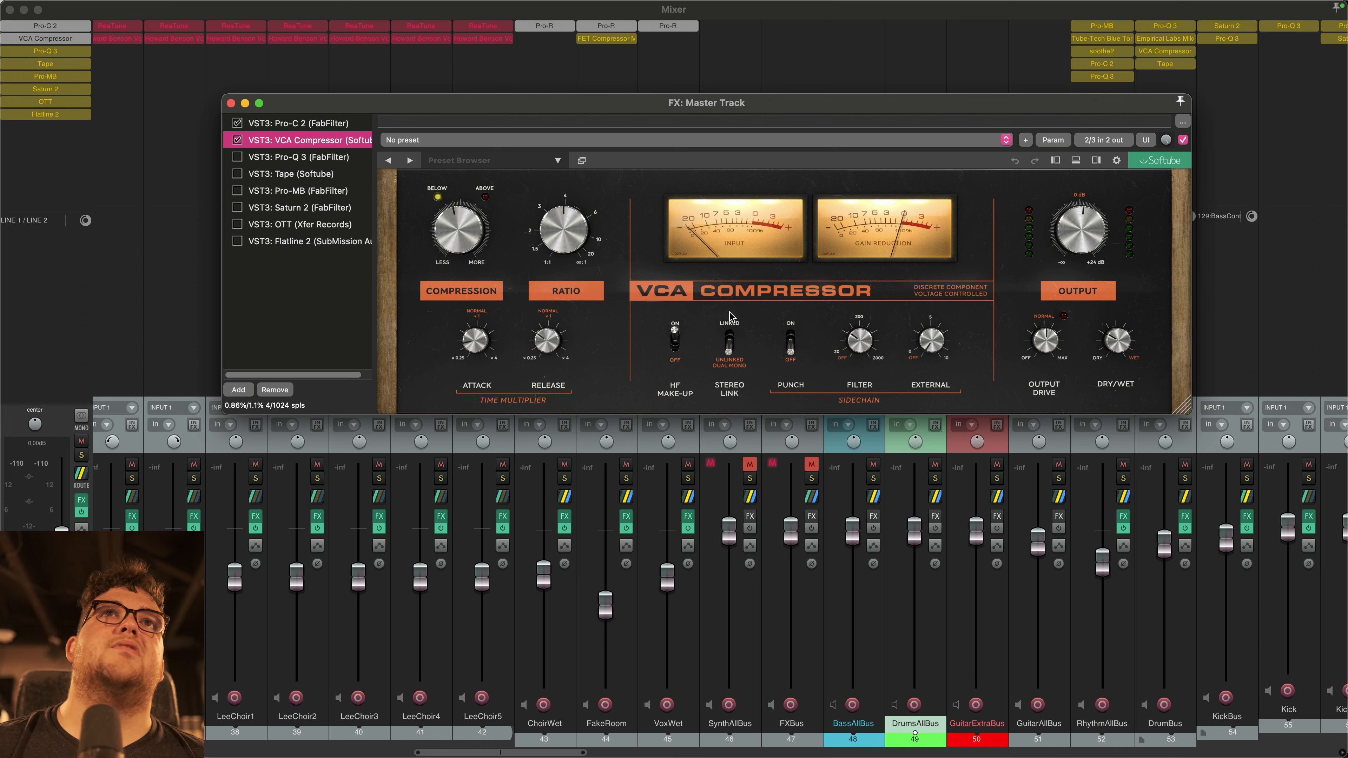
{"action": "mouse_move", "coordinate": [864, 334]}
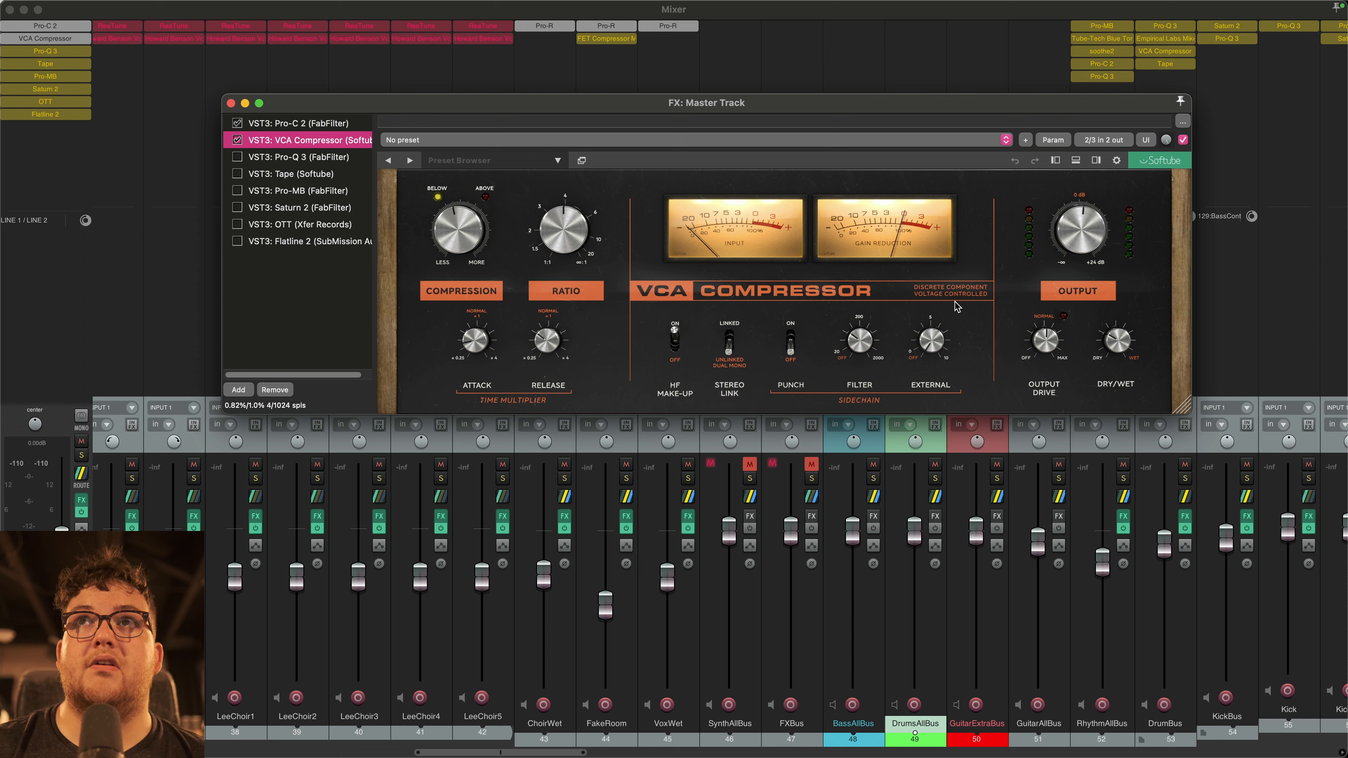
{"action": "mouse_move", "coordinate": [1120, 349]}
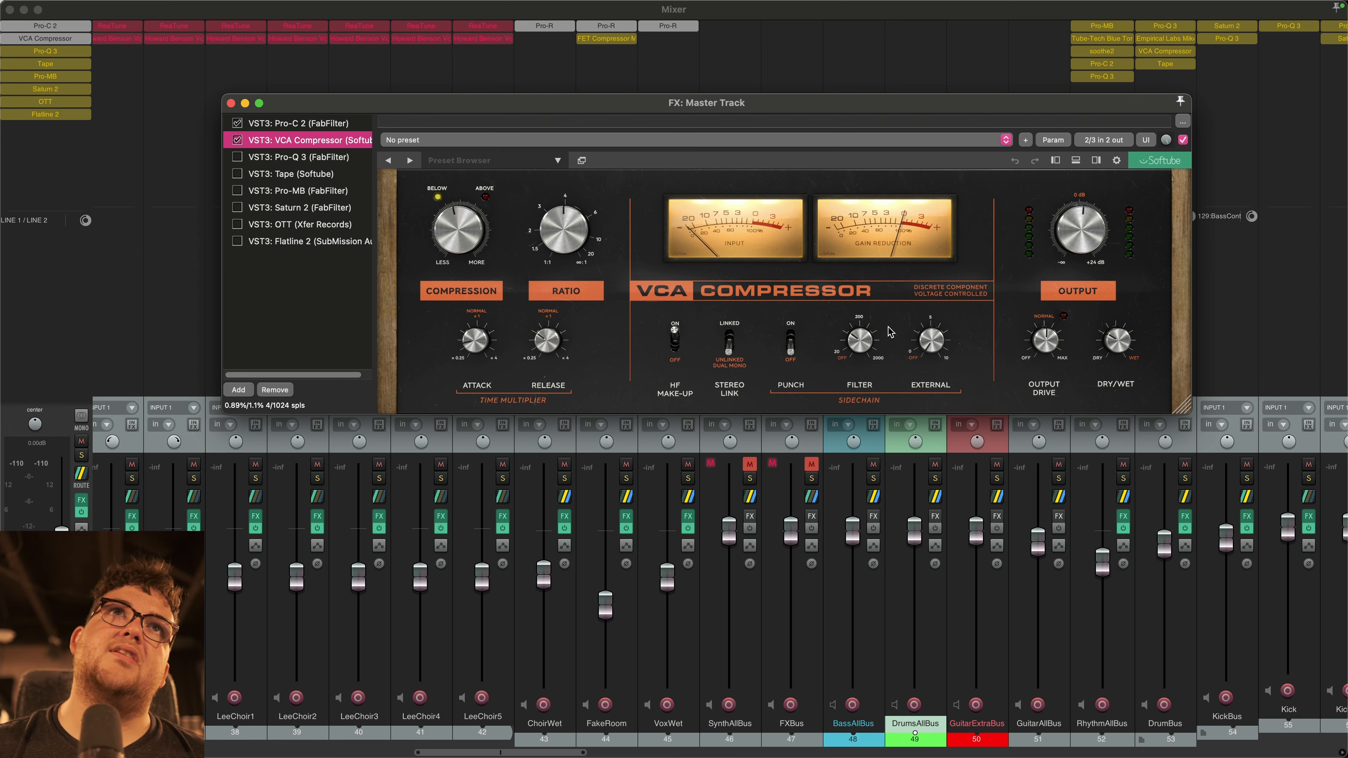
Step: Enable Pro-Q 3 and Softube Tape on the master track, and review Tape's crosstalk and color amount settings
{"action": "left_click", "coordinate": [261, 157]}
{"action": "left_click", "coordinate": [237, 156]}
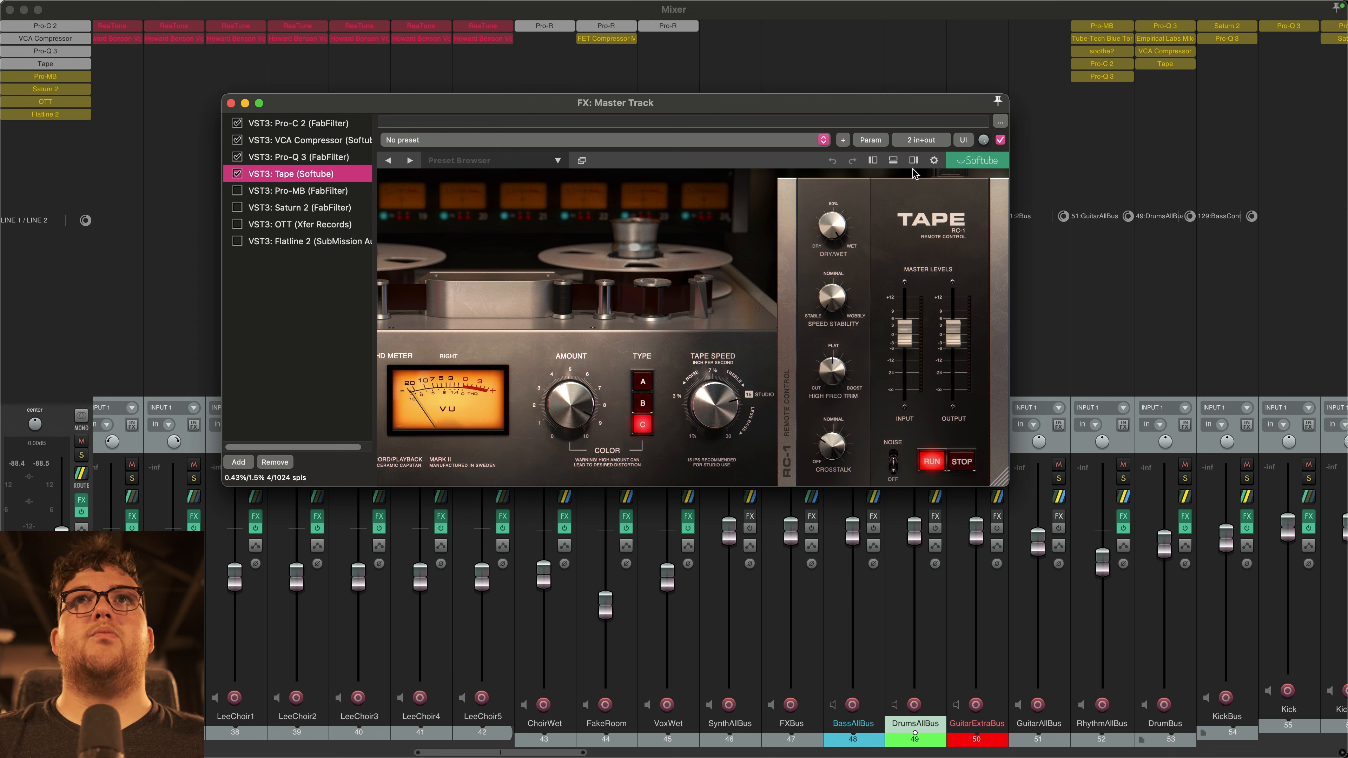
{"action": "mouse_move", "coordinate": [831, 450]}
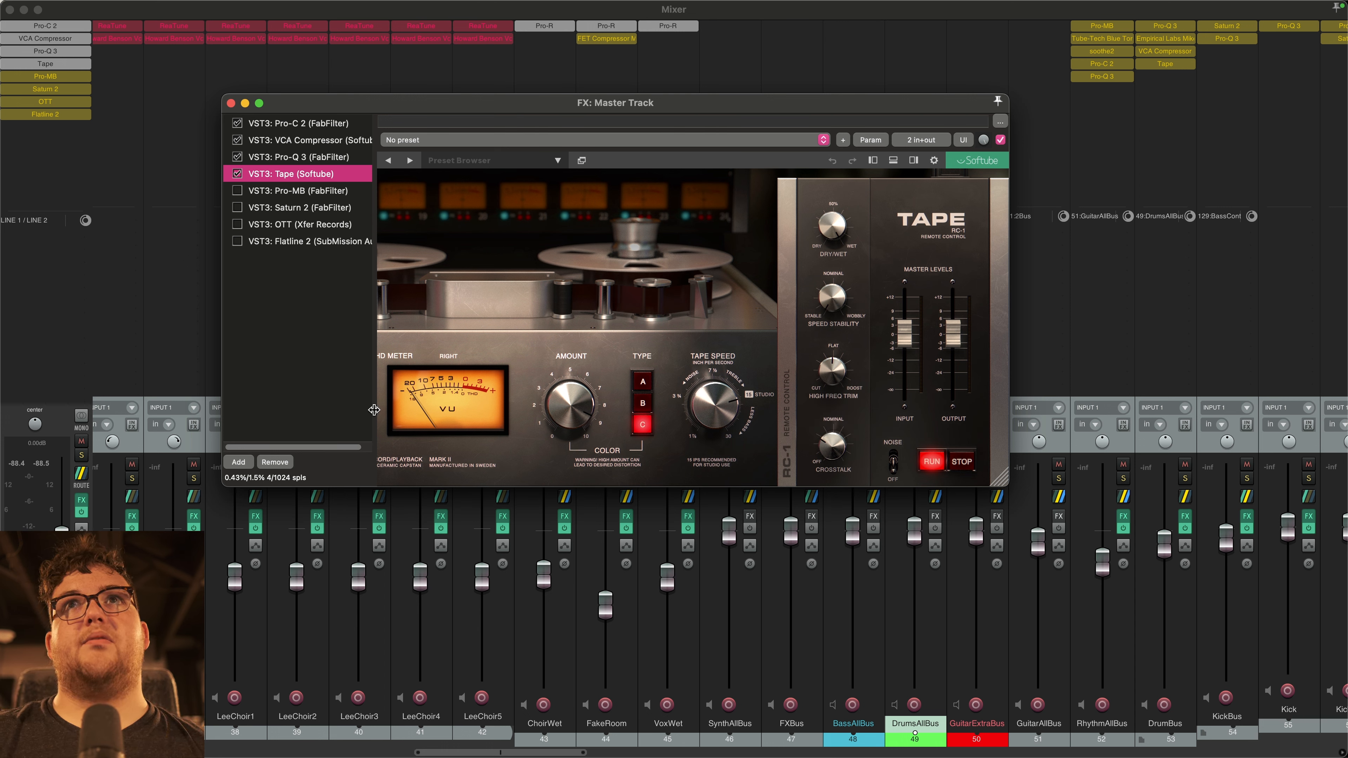
{"action": "mouse_move", "coordinate": [593, 413]}
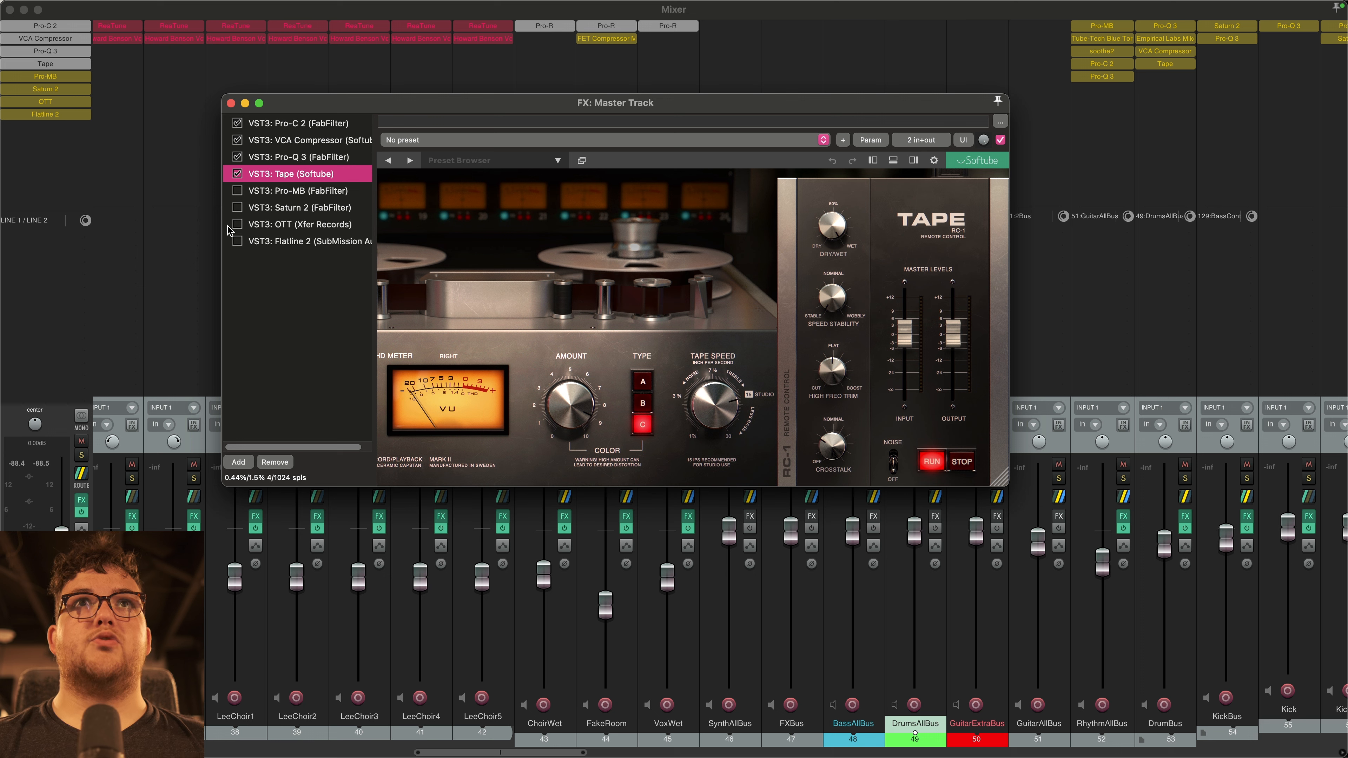
Step: Enable Pro-MB on the master track and bring up the settings of its lowest and highest bands
{"action": "left_click", "coordinate": [295, 192]}
{"action": "left_click", "coordinate": [238, 191]}
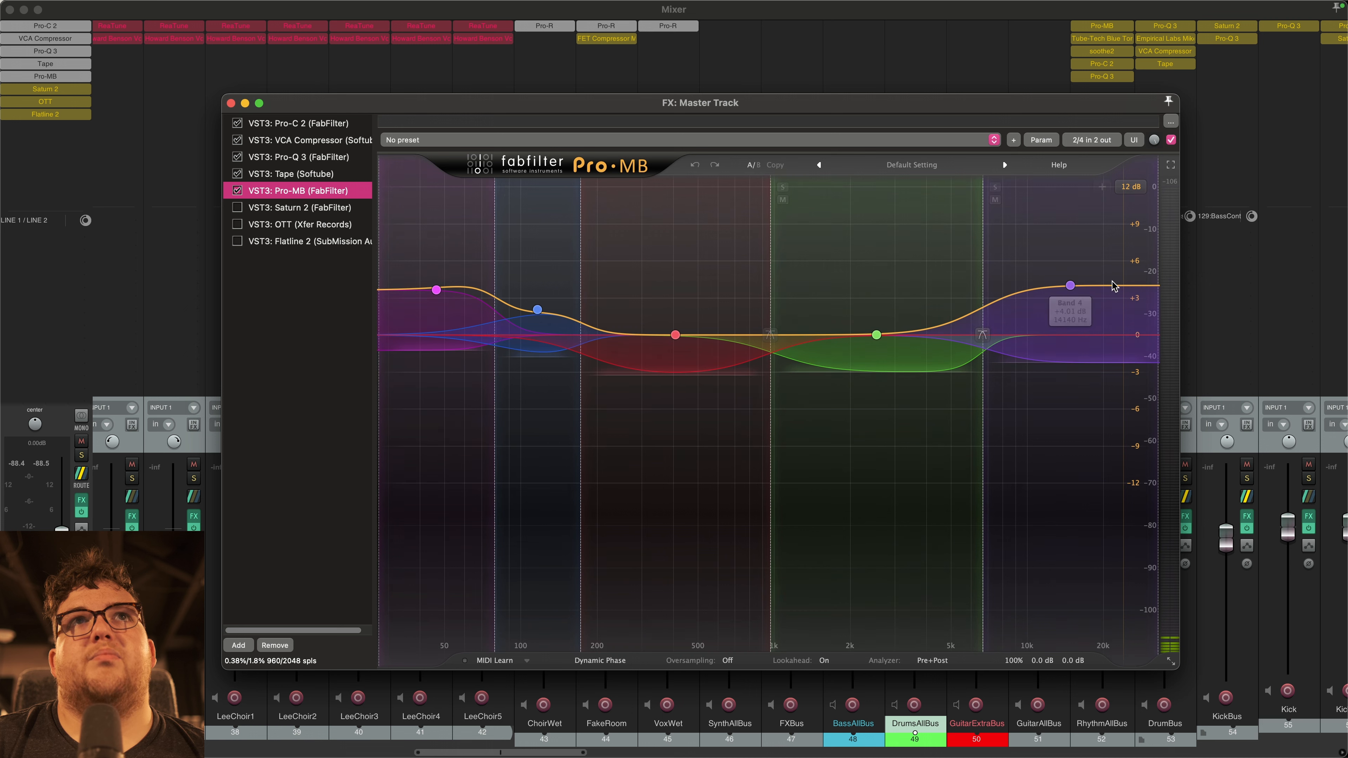
{"action": "left_click", "coordinate": [439, 293]}
{"action": "left_click", "coordinate": [437, 291]}
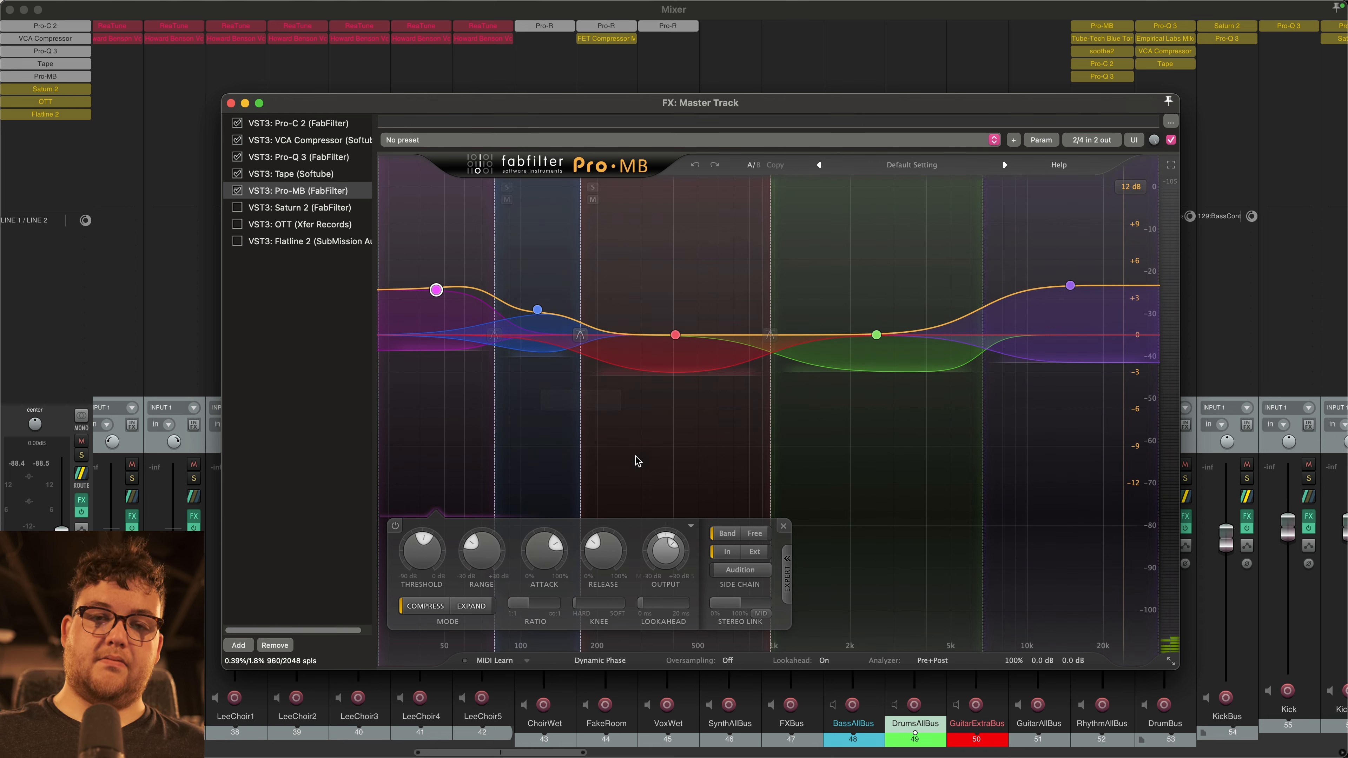
{"action": "left_click", "coordinate": [1070, 286]}
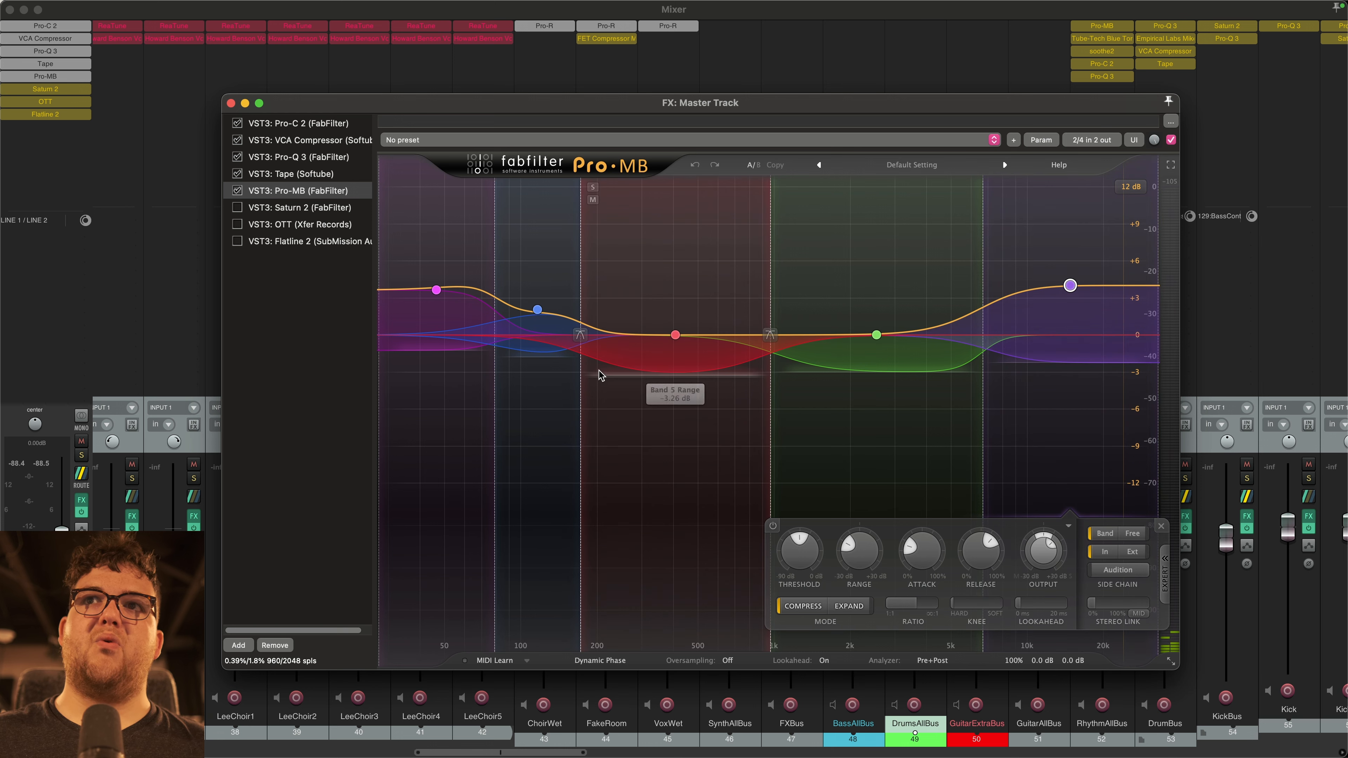
Step: Examine the compression settings of Pro-MB's Band 1, Band 2, Band 5 and the green upper-mid band
{"action": "left_click", "coordinate": [436, 290]}
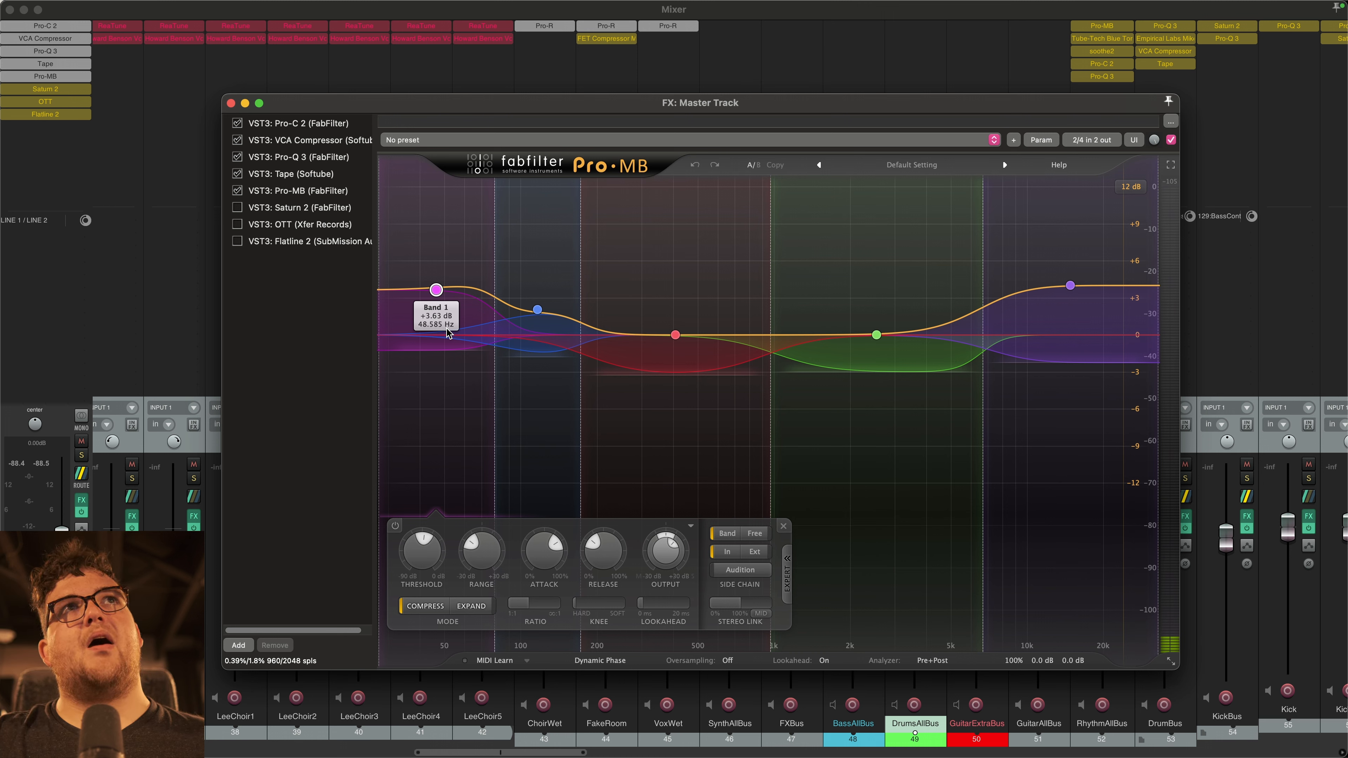
{"action": "left_click", "coordinate": [536, 336]}
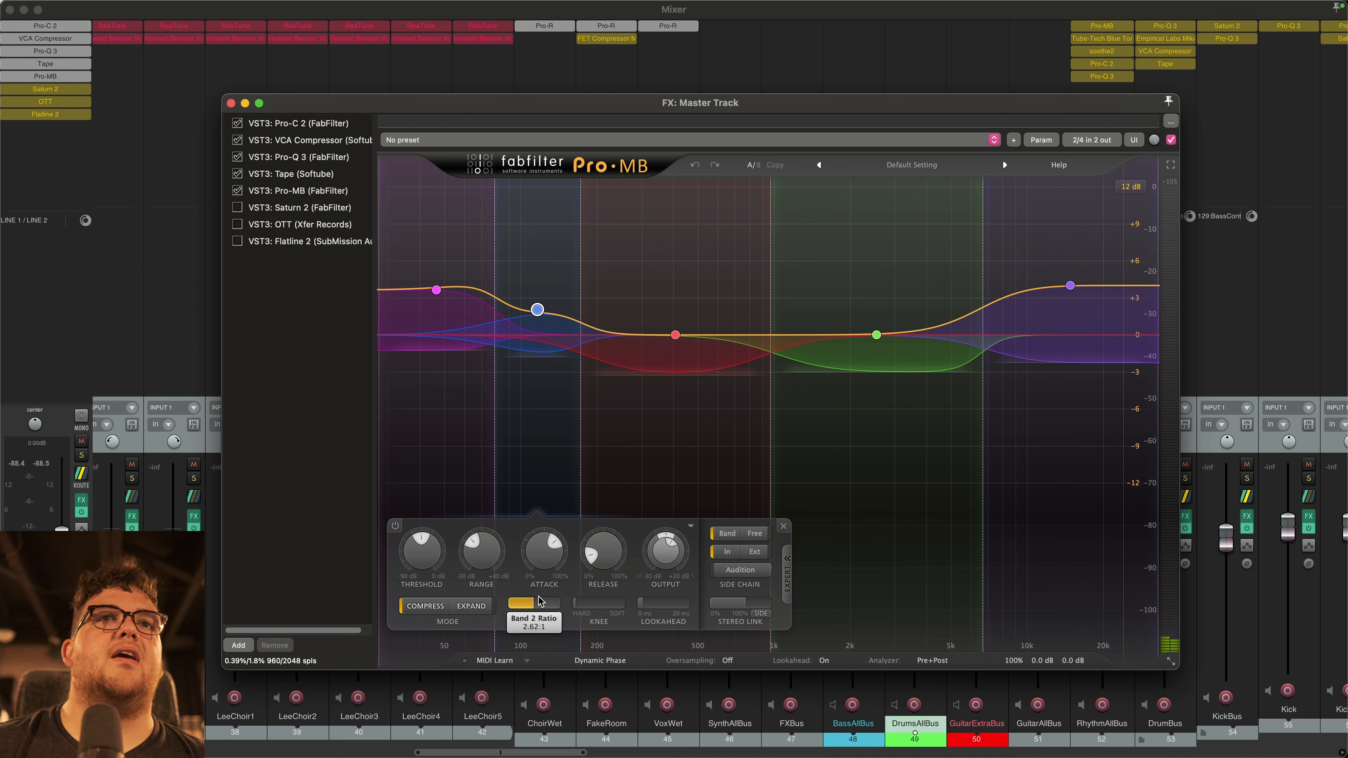
{"action": "left_click", "coordinate": [672, 336]}
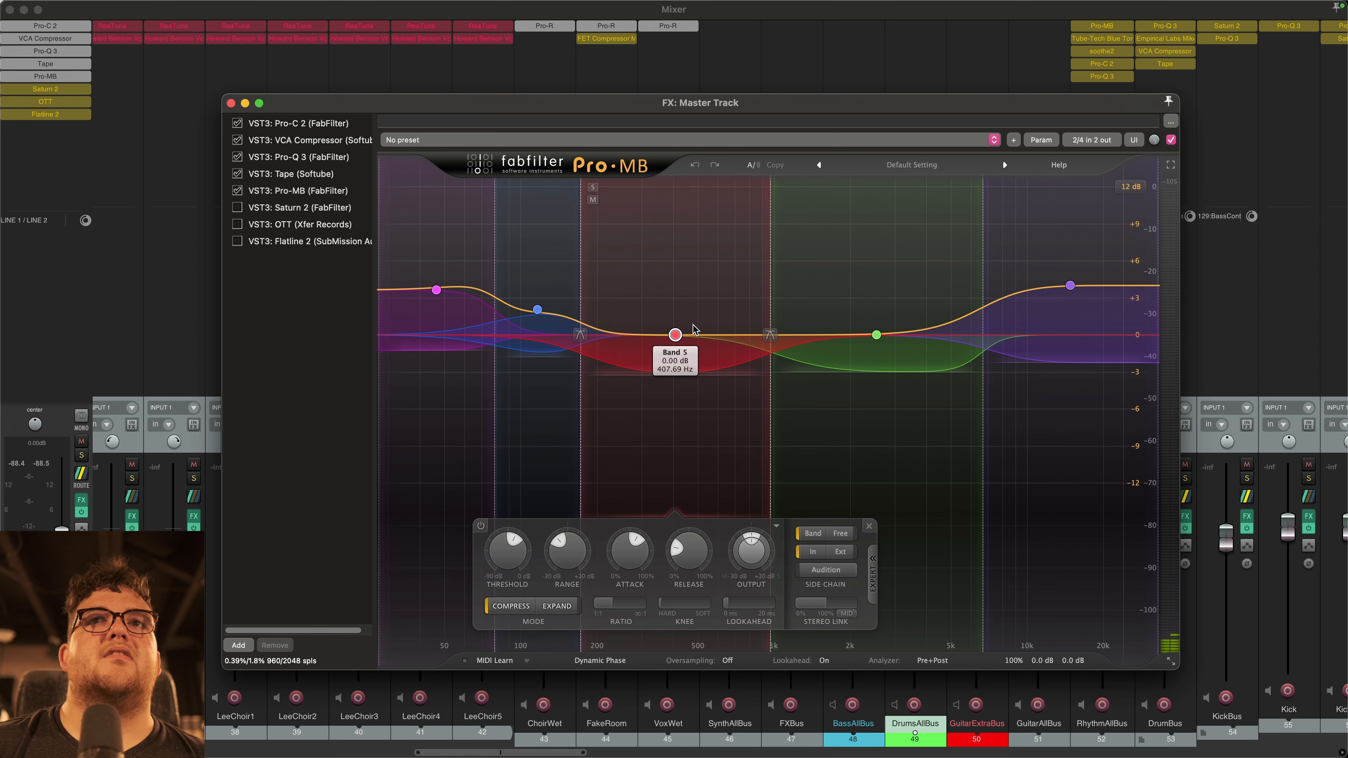
{"action": "mouse_move", "coordinate": [706, 549]}
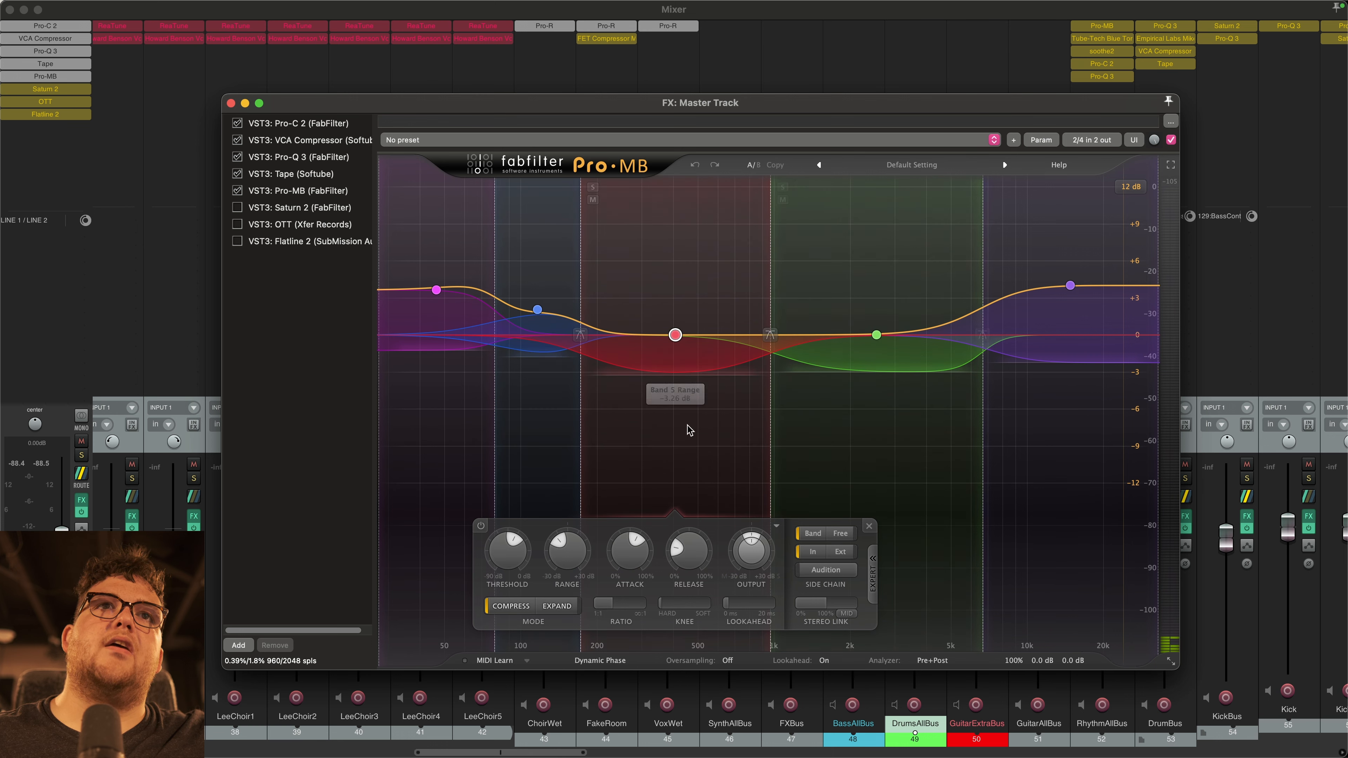
{"action": "mouse_move", "coordinate": [572, 551]}
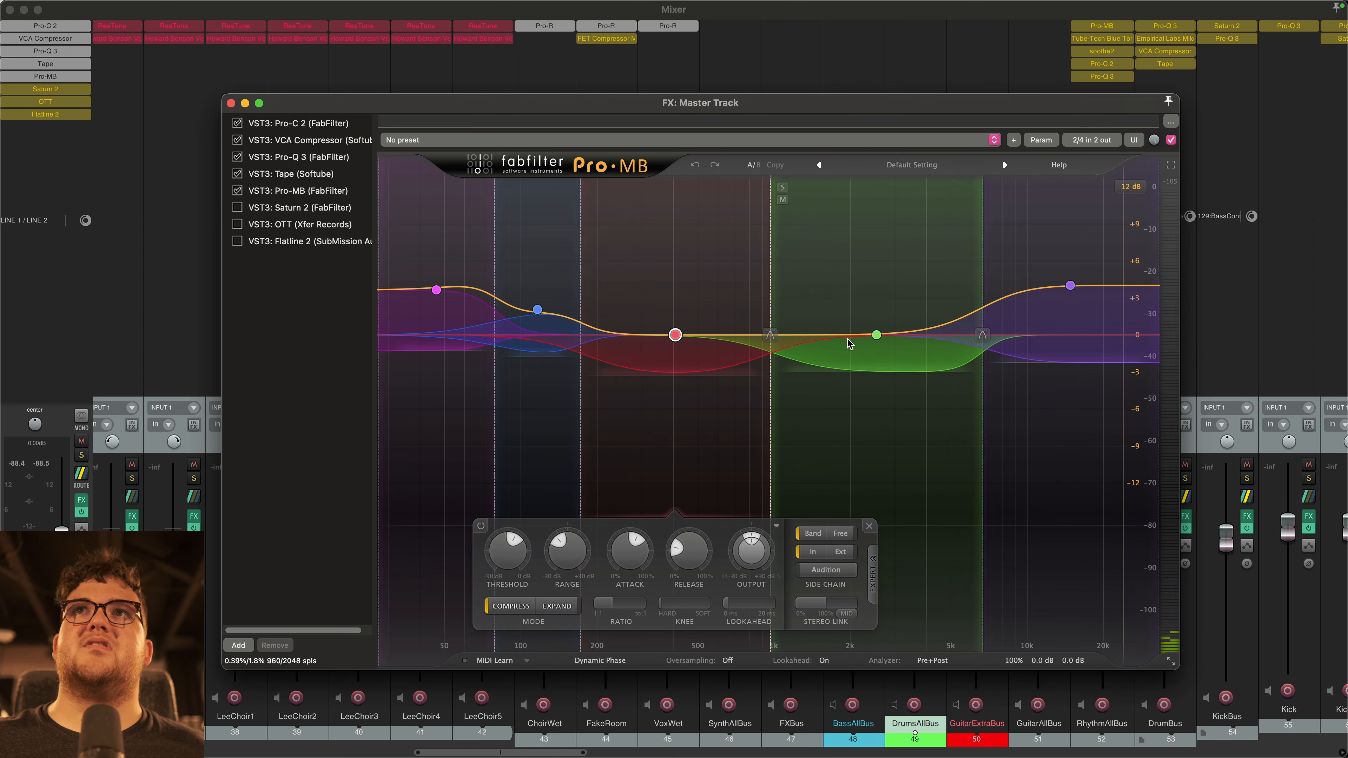
{"action": "left_click", "coordinate": [876, 334]}
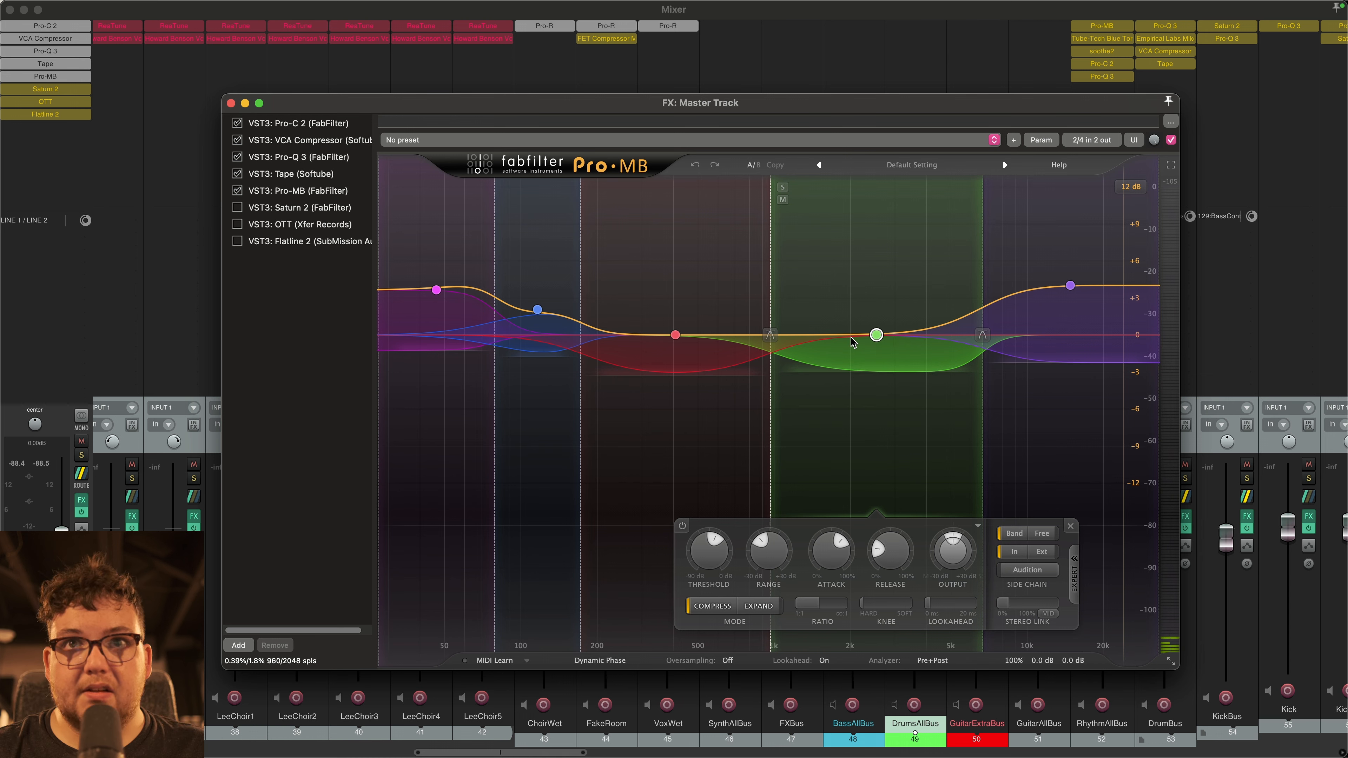
{"action": "mouse_move", "coordinate": [871, 340]}
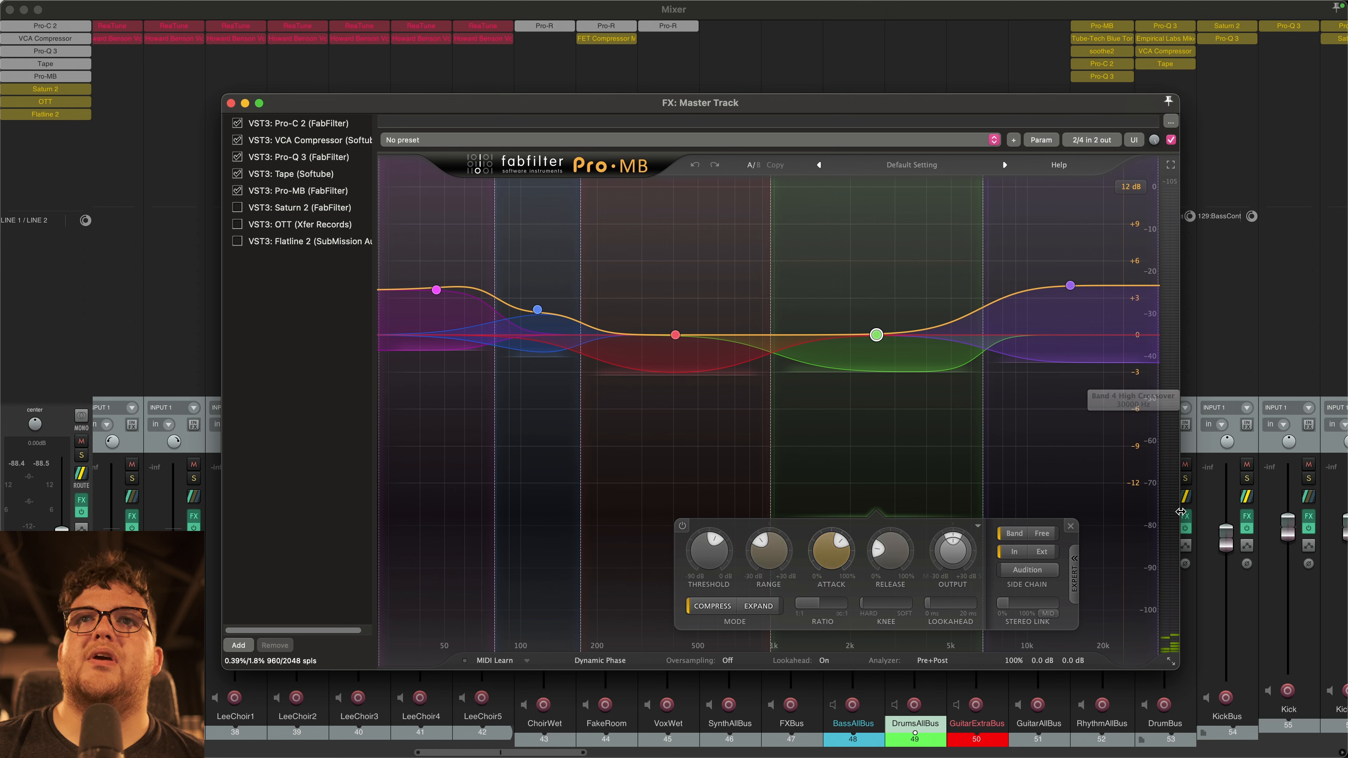
Step: Check the stereo link of Pro-MB's green upper-mid band and bring up the highest band's settings
{"action": "mouse_move", "coordinate": [1015, 610]}
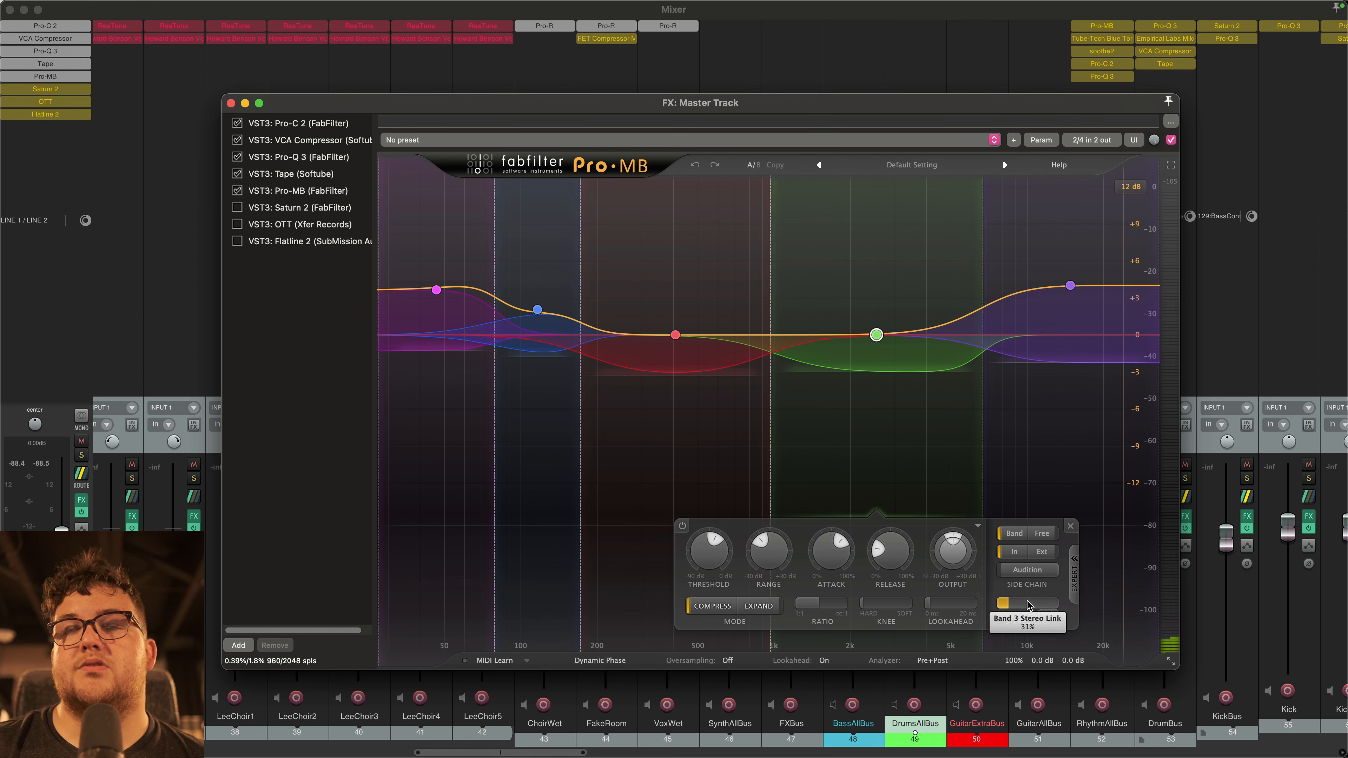
{"action": "left_click", "coordinate": [1070, 287]}
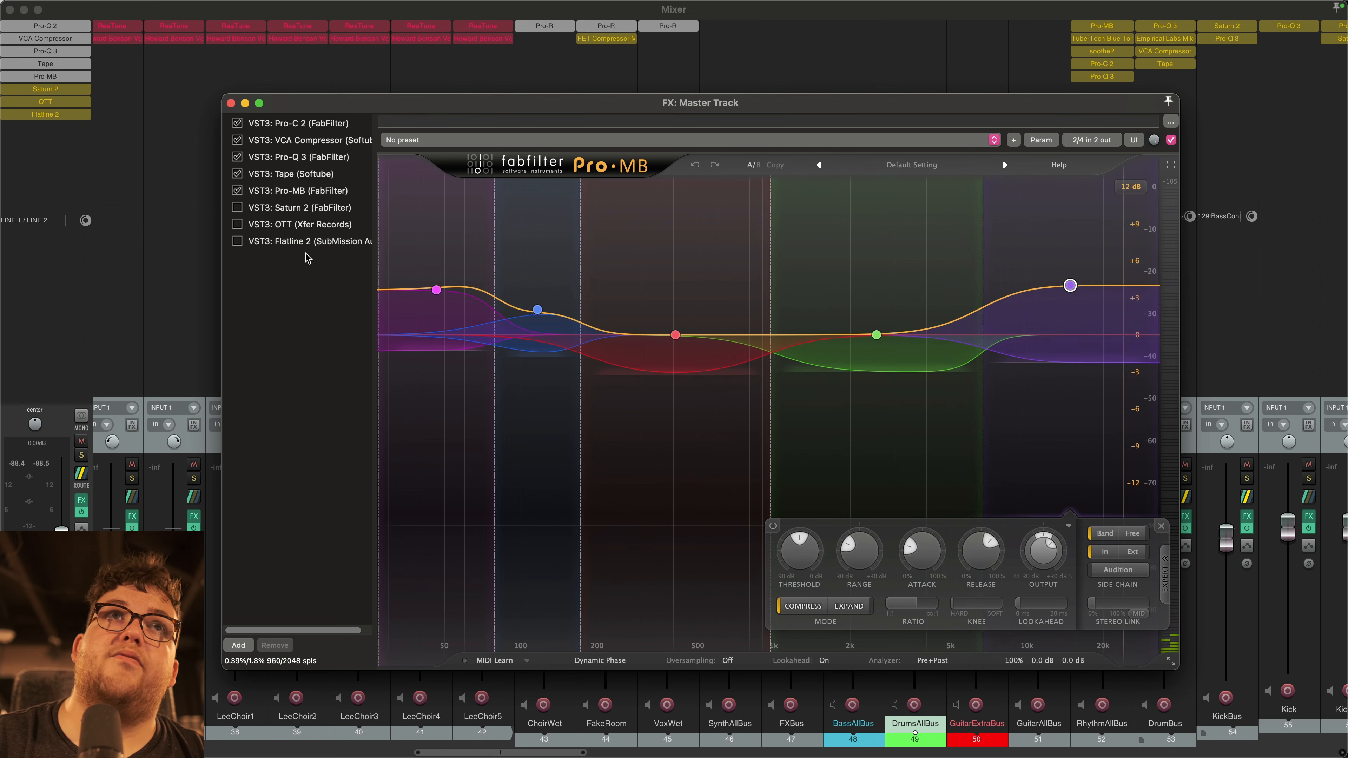
Step: Enable Saturn 2, OTT and Flatline 2 on the master track, review their settings and close the master effects window
{"action": "left_click", "coordinate": [287, 209]}
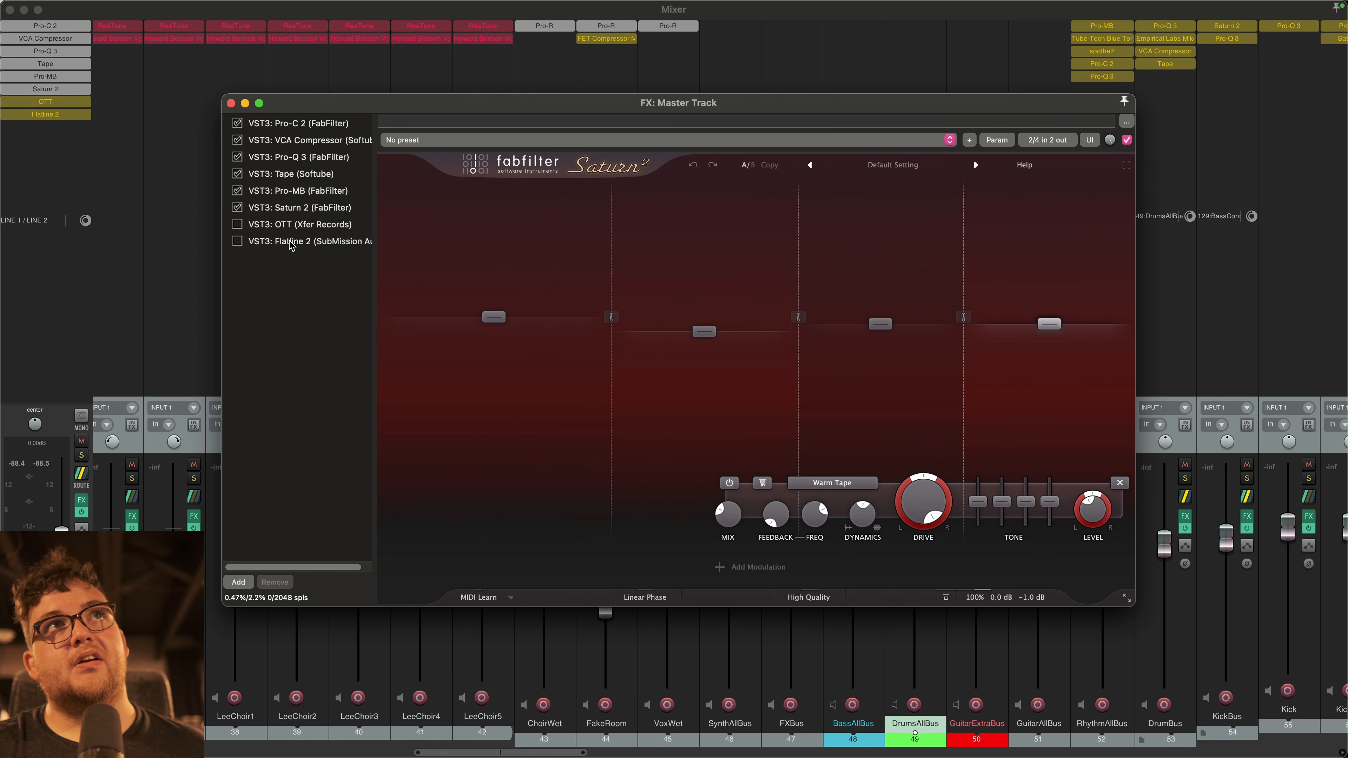
{"action": "left_click", "coordinate": [300, 224]}
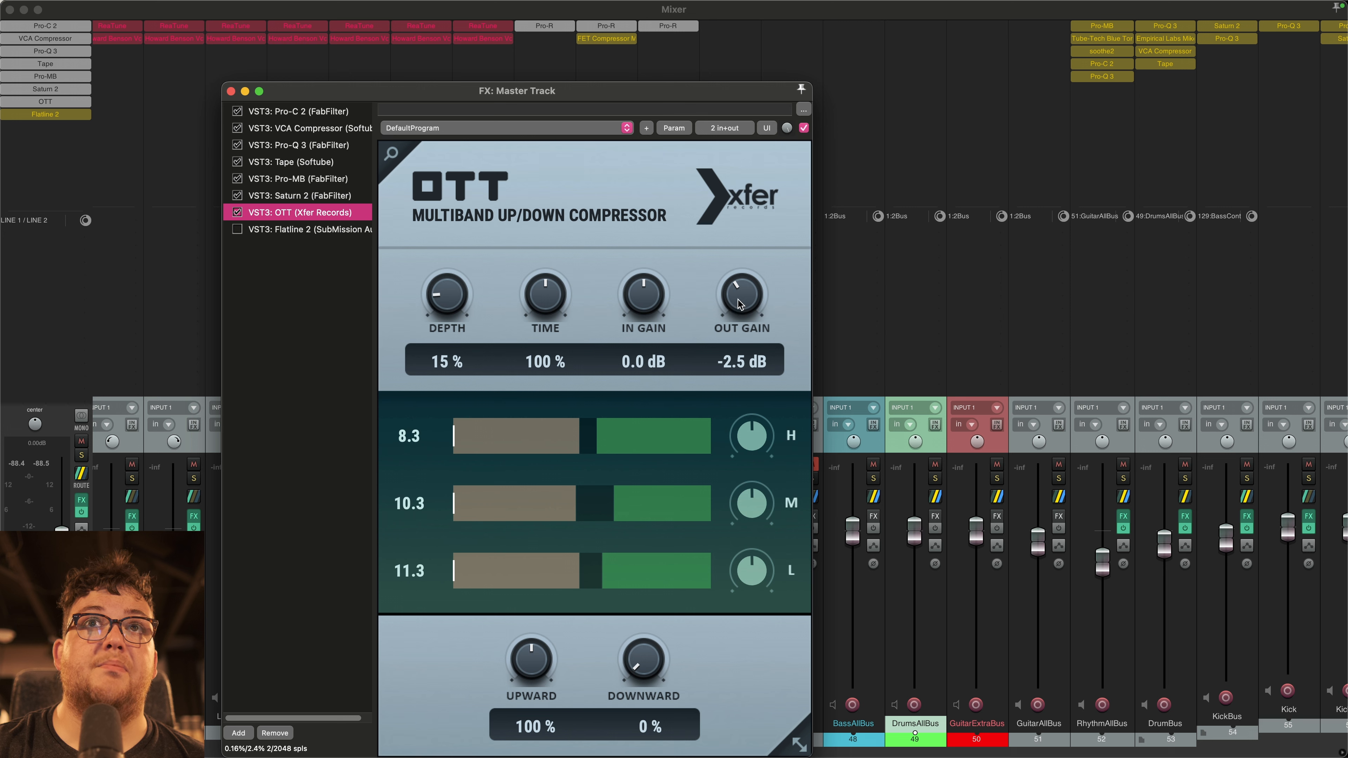
{"action": "left_click", "coordinate": [248, 268]}
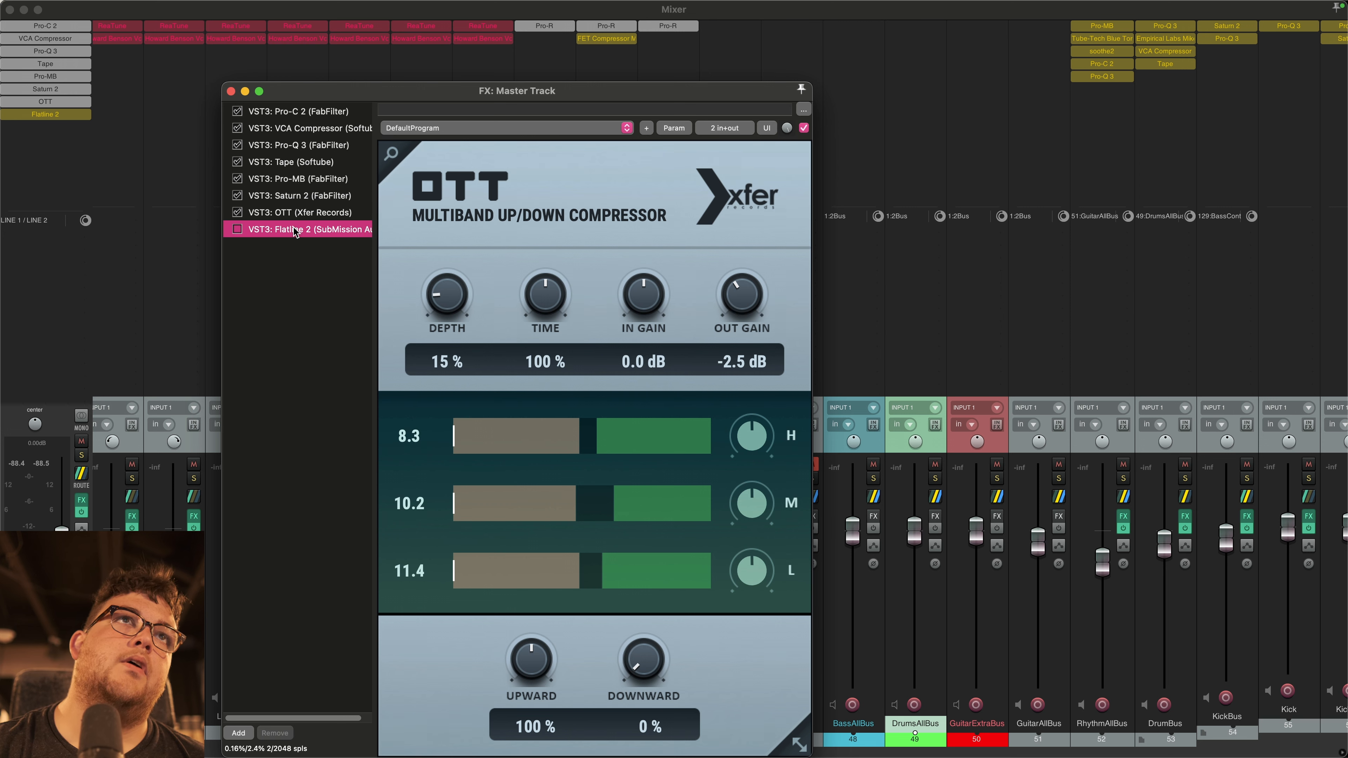
{"action": "left_click", "coordinate": [292, 229]}
{"action": "left_click", "coordinate": [237, 229]}
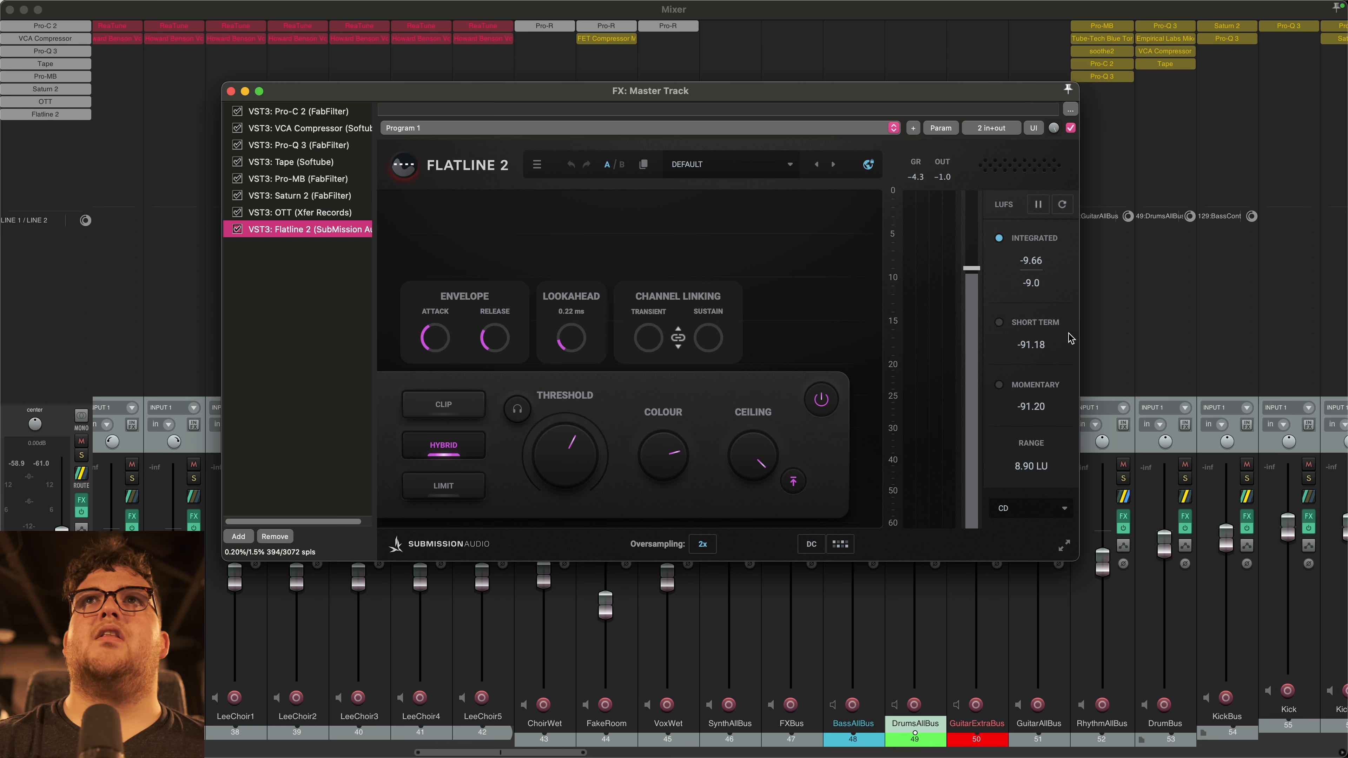
{"action": "left_click", "coordinate": [231, 91]}
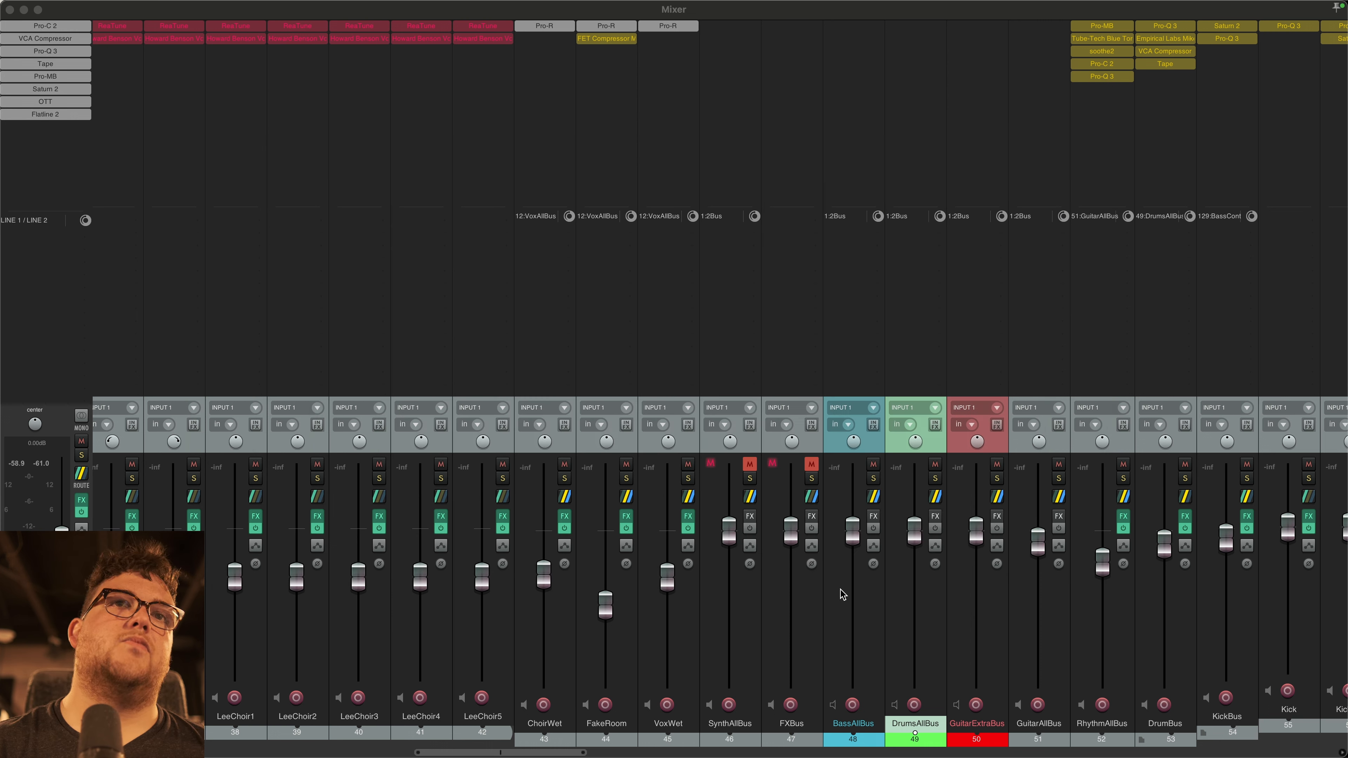
Step: Find the DrumBus and its kick and snare tracks in the arrangement and play a short passage of the soloed drums
{"action": "scroll", "coordinate": [245, 473], "scroll_direction": "down", "scroll_amount": 15}
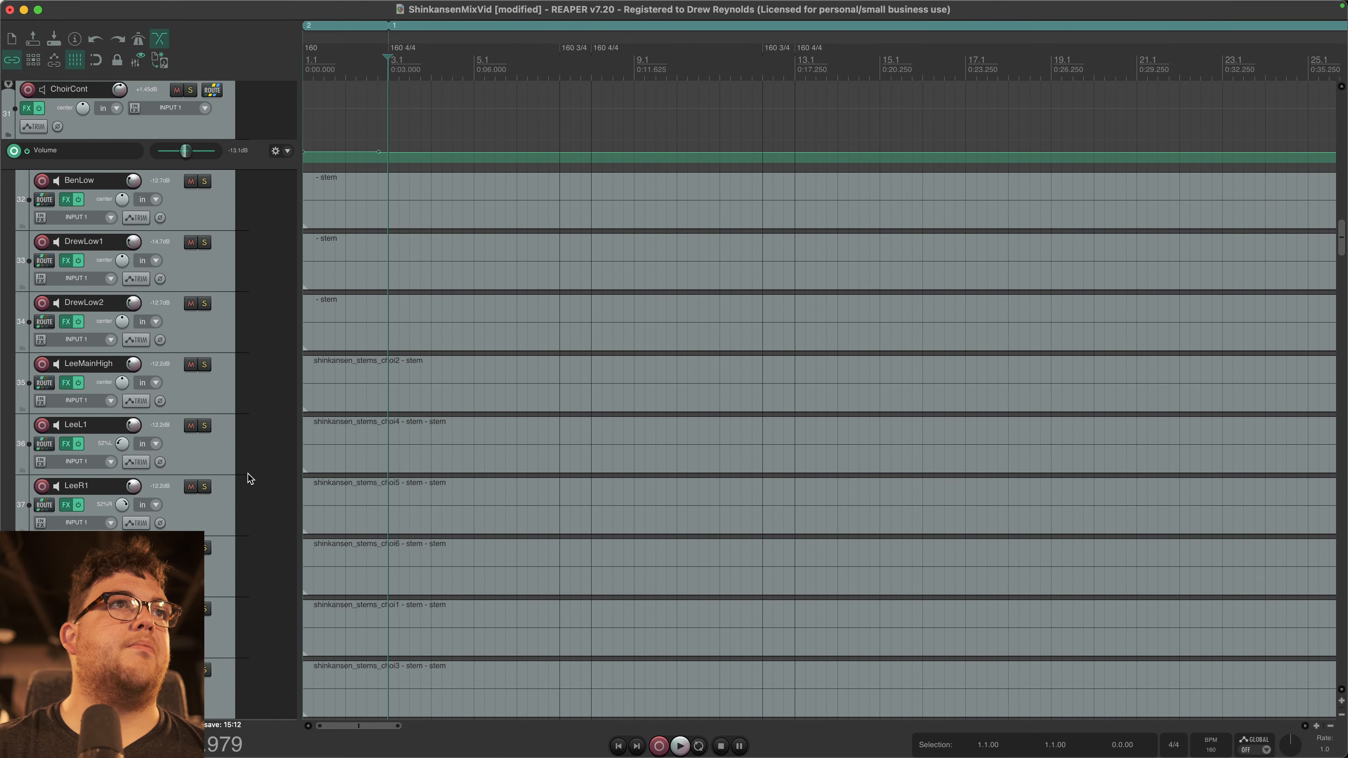
{"action": "scroll", "coordinate": [250, 478], "scroll_direction": "down", "scroll_amount": 10}
{"action": "key", "text": "space"}
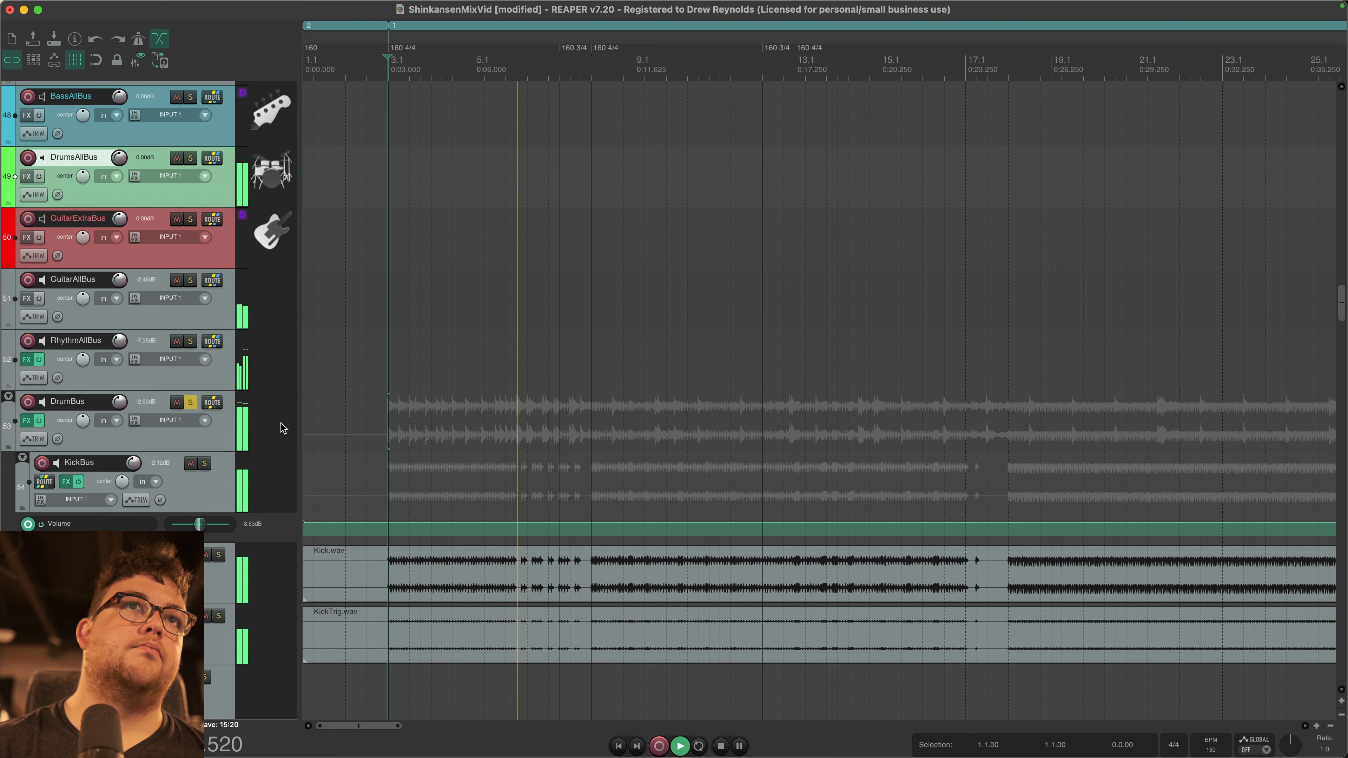
{"action": "scroll", "coordinate": [228, 482], "scroll_direction": "down", "scroll_amount": 2}
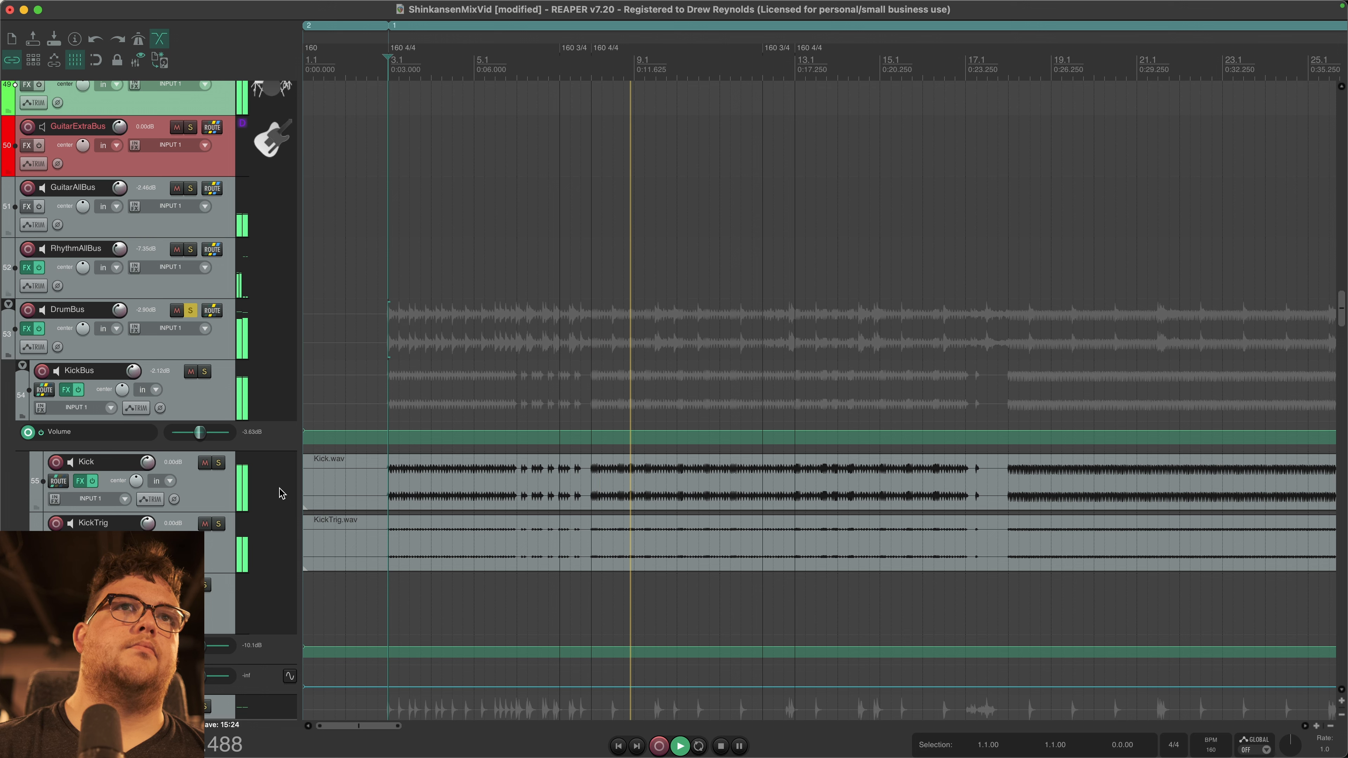
{"action": "key", "text": "space"}
{"action": "scroll", "coordinate": [252, 339], "scroll_direction": "down", "scroll_amount": 3}
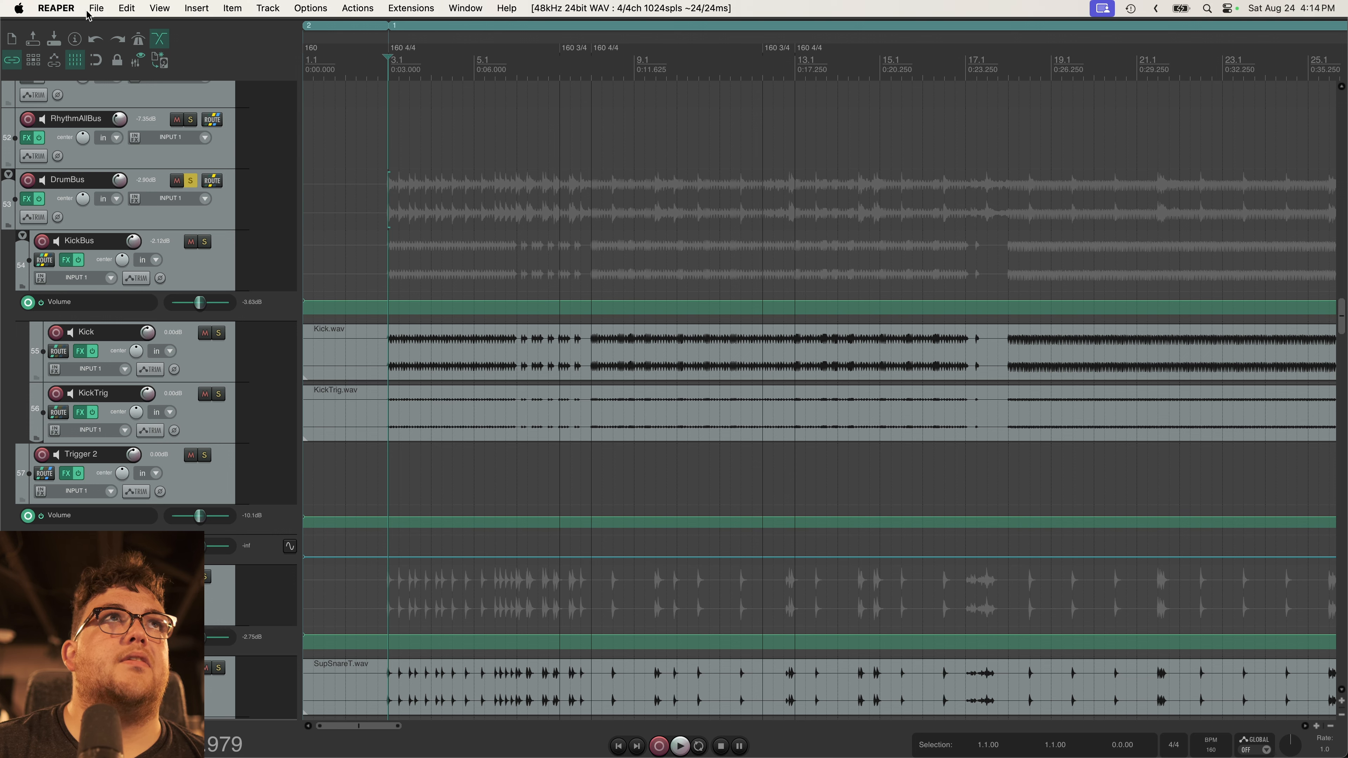
Step: Open the ShinkTrack project in a second tab and look over the Invasion and Fairview kits in KontaktDrums' Kontakt 7
{"action": "left_click", "coordinate": [97, 8]}
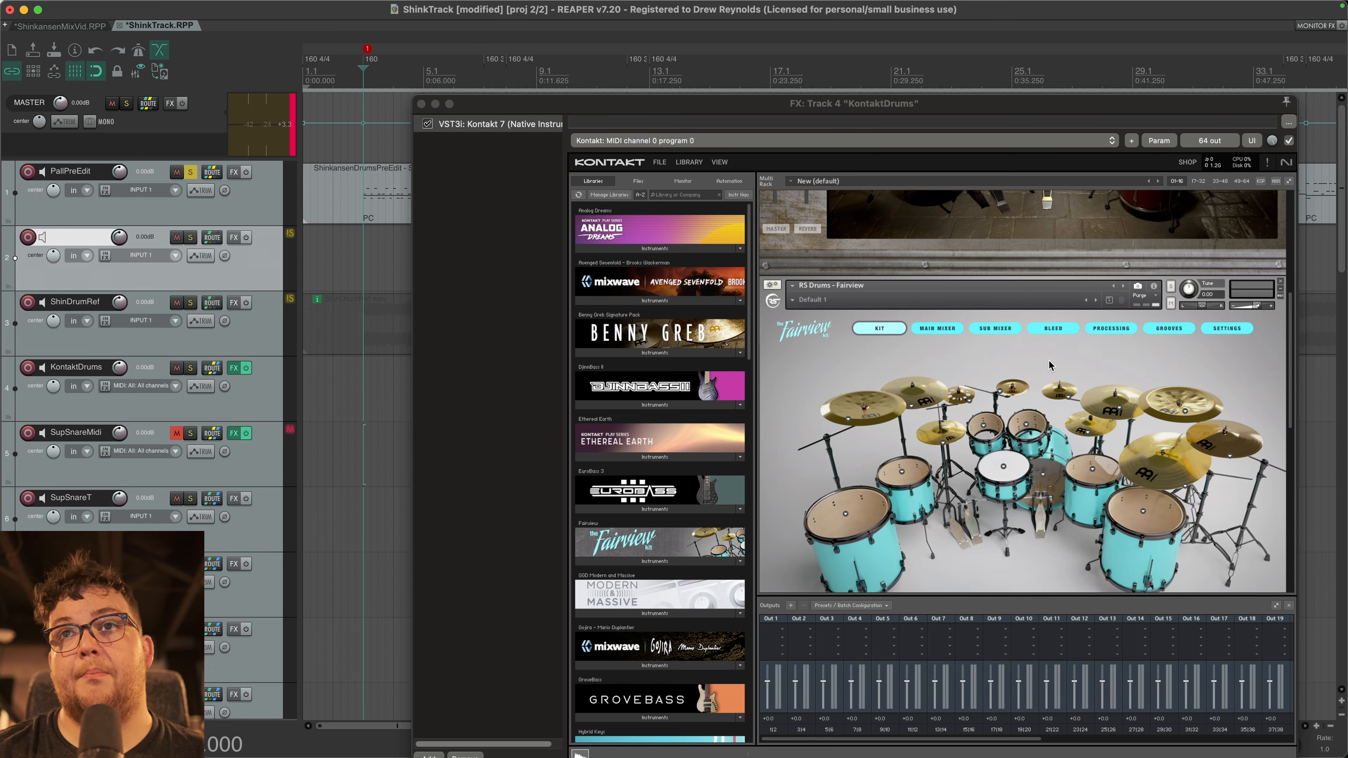
{"action": "scroll", "coordinate": [1066, 404], "scroll_direction": "down", "scroll_amount": 3}
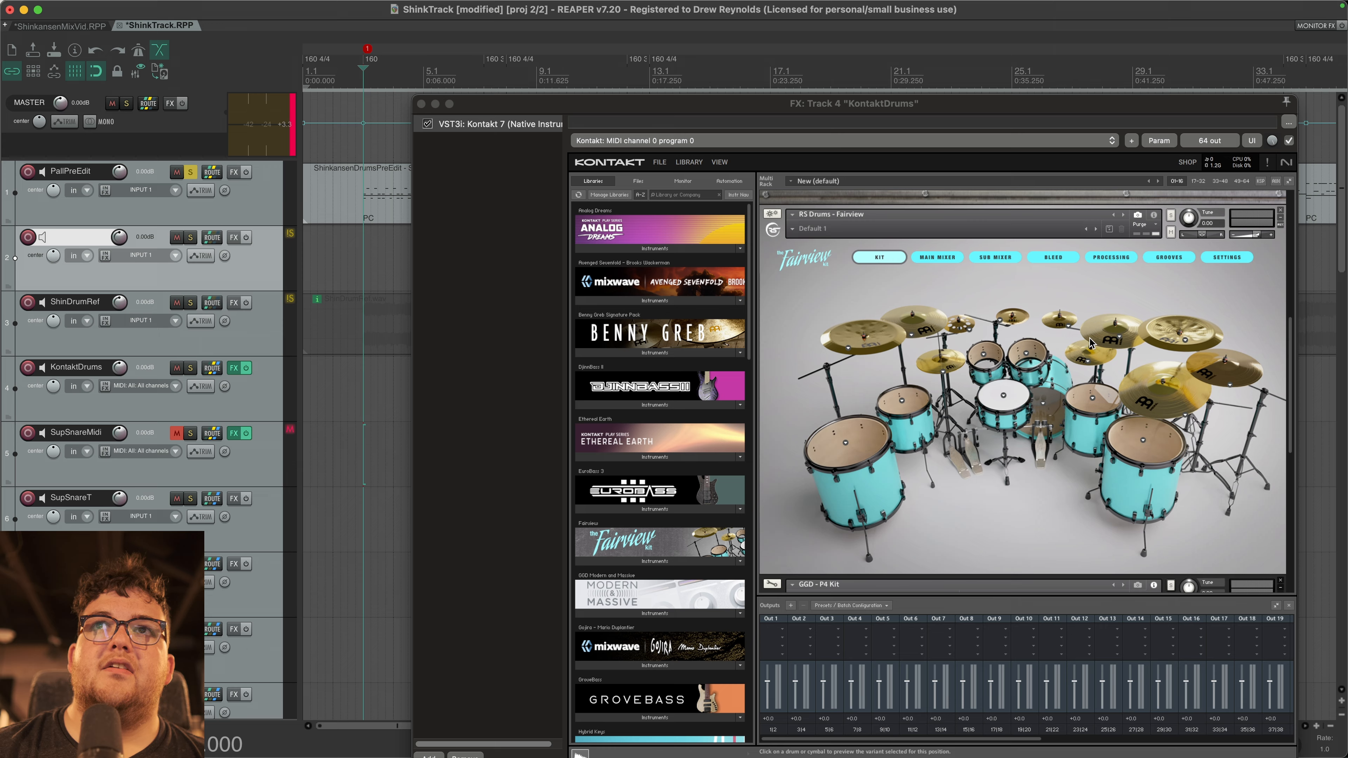
{"action": "scroll", "coordinate": [1090, 342], "scroll_direction": "up", "scroll_amount": 10}
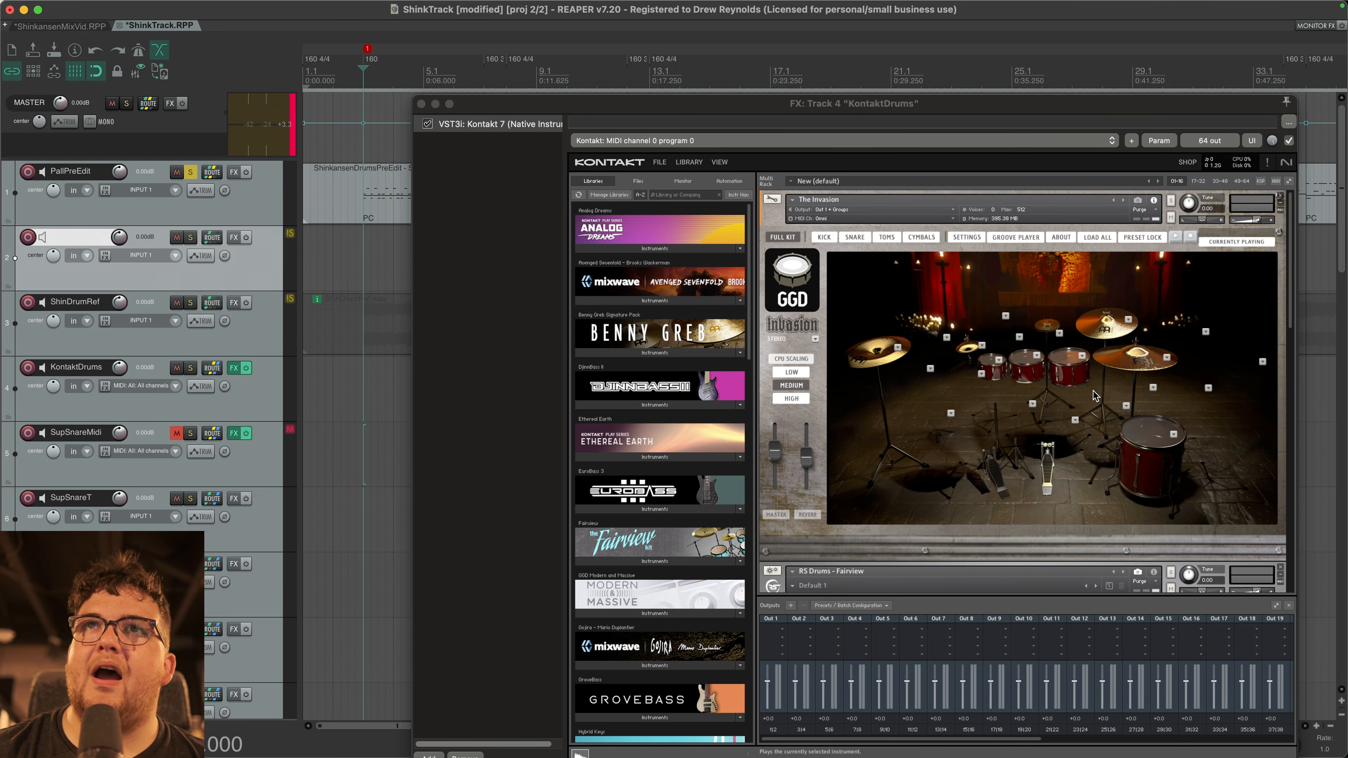
{"action": "scroll", "coordinate": [1062, 414], "scroll_direction": "down", "scroll_amount": 10}
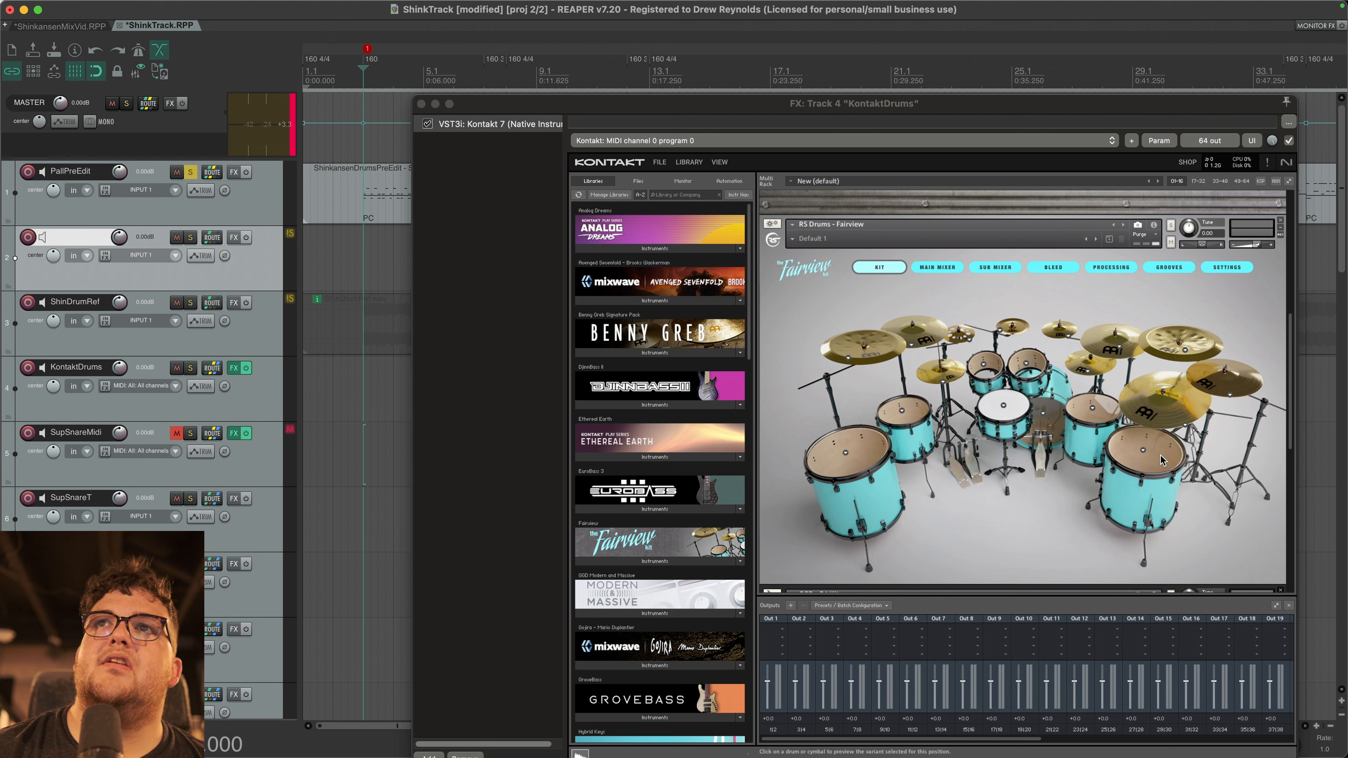
Step: Audition the kick drum of the Fairview kit with several hits
{"action": "left_click", "coordinate": [1038, 440]}
{"action": "left_click", "coordinate": [1038, 436]}
{"action": "left_click", "coordinate": [1038, 436]}
{"action": "left_click", "coordinate": [1038, 436]}
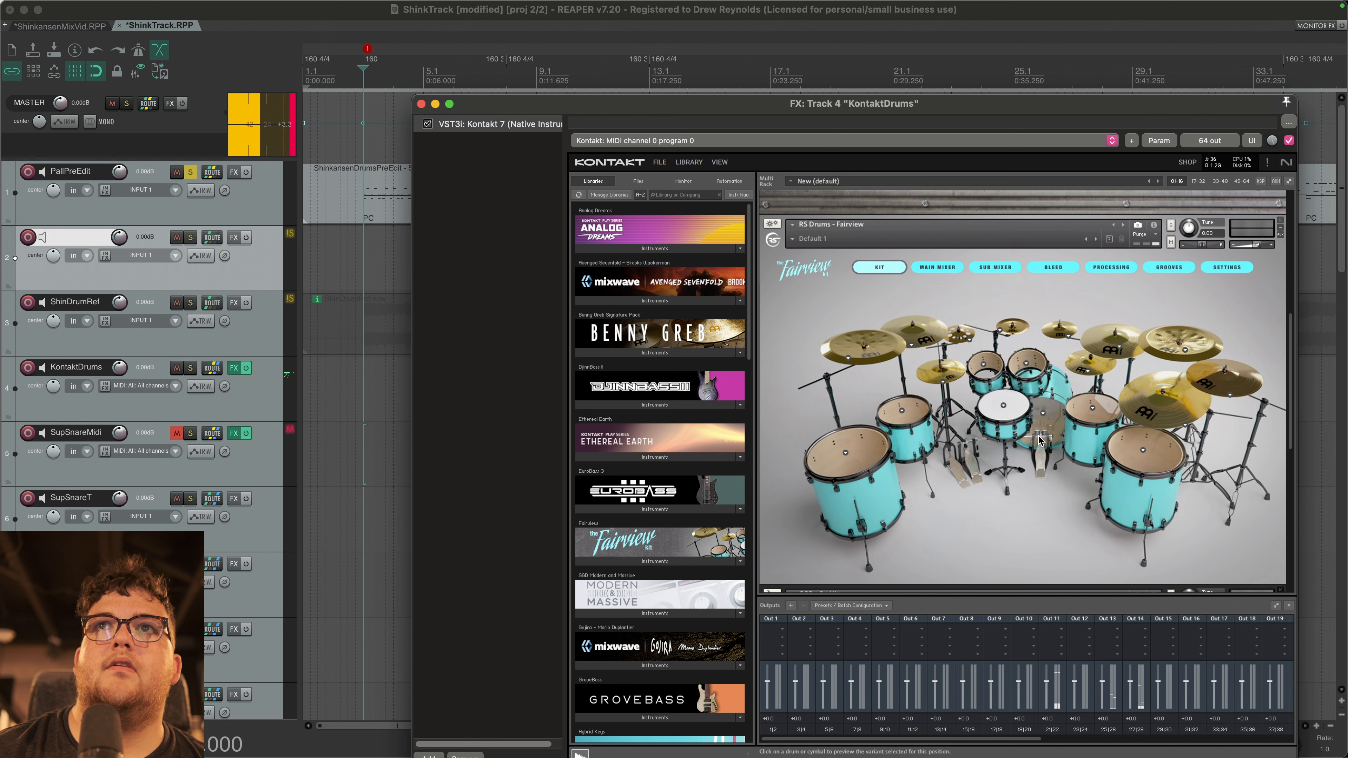
Step: Audition the left and centre cymbals of the Fairview kit
{"action": "left_click", "coordinate": [847, 357]}
{"action": "left_click", "coordinate": [852, 356]}
{"action": "left_click", "coordinate": [953, 366]}
{"action": "left_click", "coordinate": [1109, 345]}
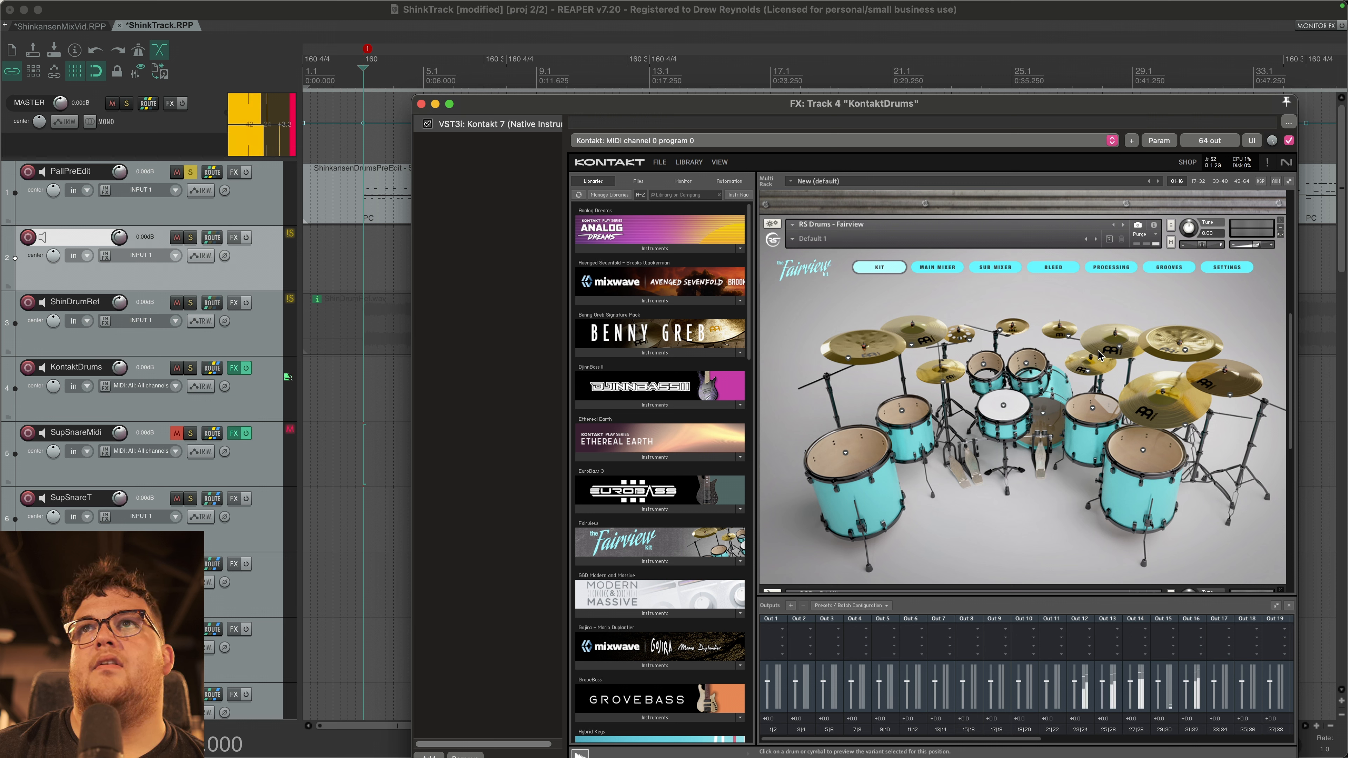
{"action": "left_click", "coordinate": [1117, 353]}
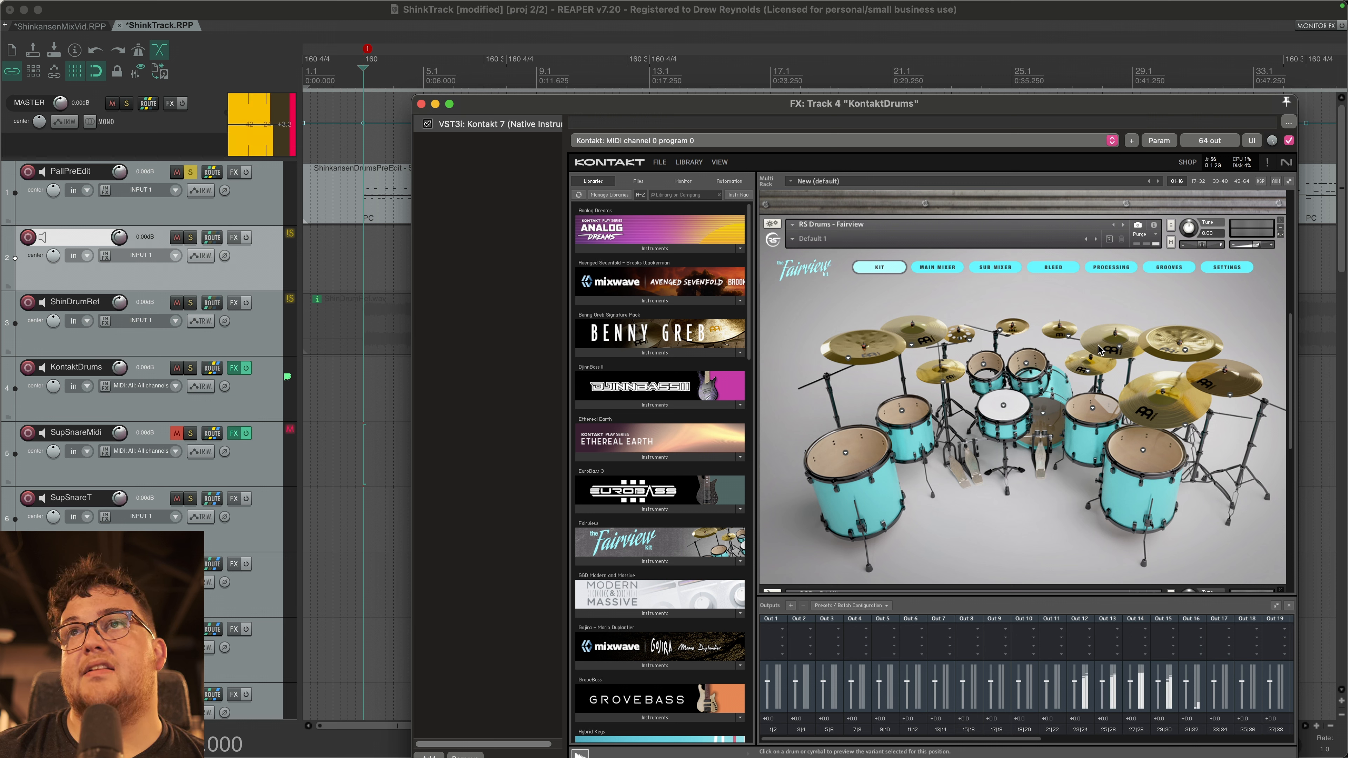
Step: Audition the Fairview kit's right-hand cymbals and choose the 14" Byzance Traditional Mini China variant for the far-right cymbal
{"action": "left_click", "coordinate": [1179, 369]}
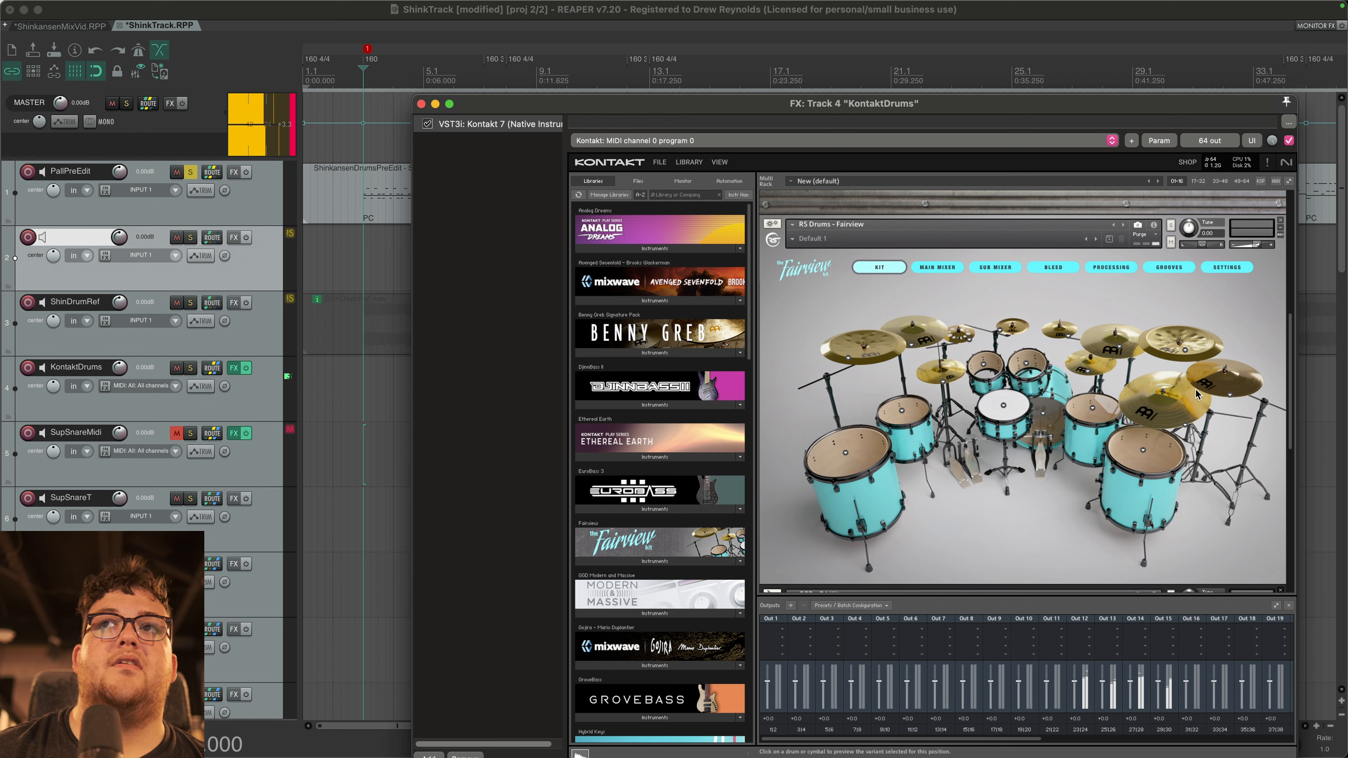
{"action": "left_click", "coordinate": [1206, 384]}
{"action": "left_click", "coordinate": [1229, 397]}
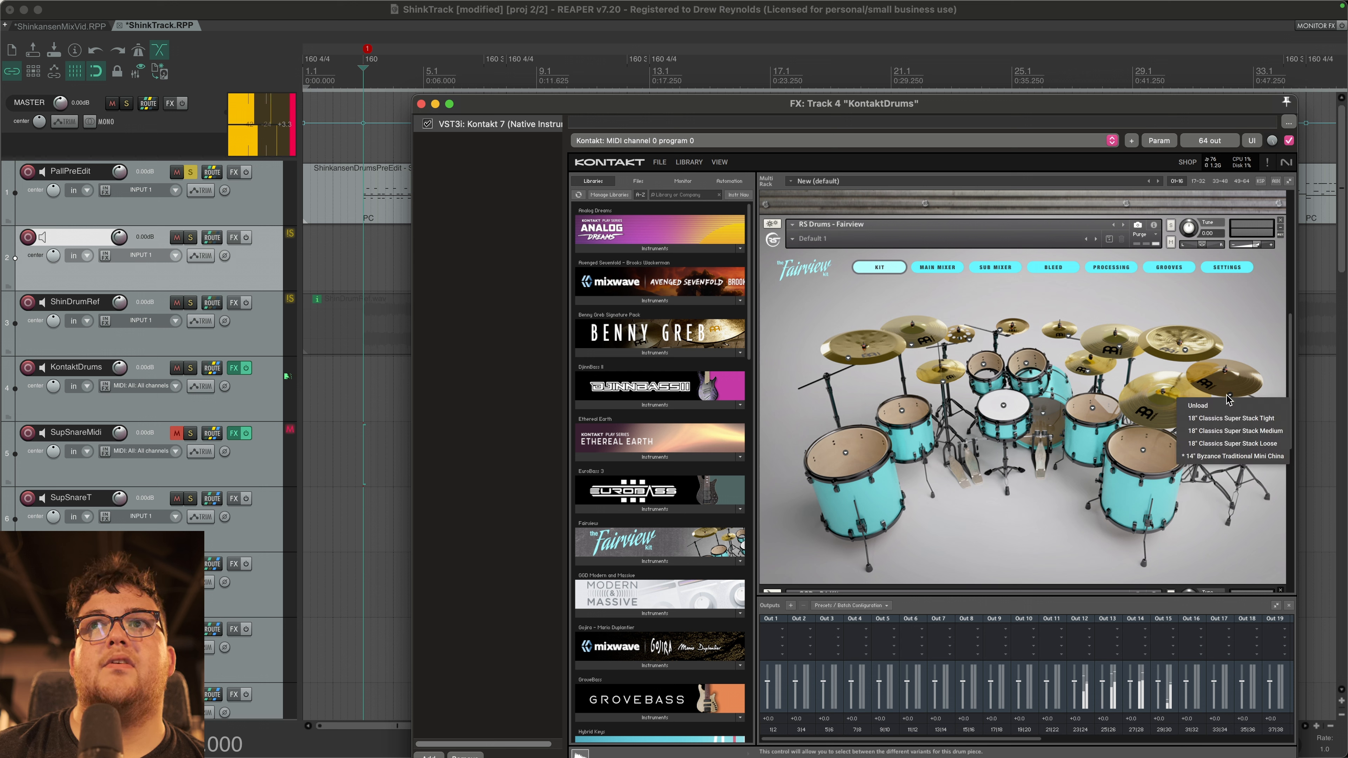
{"action": "left_click", "coordinate": [1234, 456]}
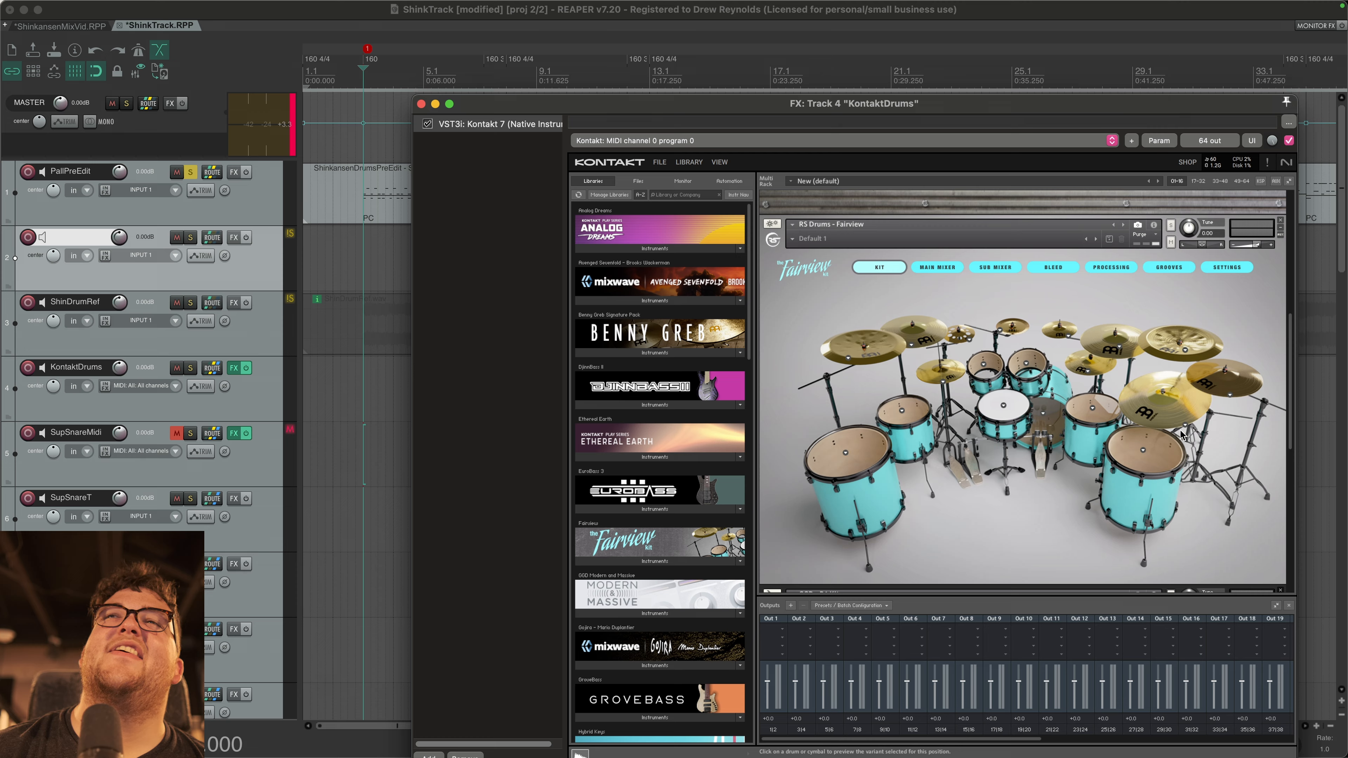
Step: Go back to the Invasion kit and audition its cymbals from the left side across to the crash
{"action": "scroll", "coordinate": [1016, 414], "scroll_direction": "up", "scroll_amount": 3}
{"action": "scroll", "coordinate": [1017, 414], "scroll_direction": "up", "scroll_amount": 10}
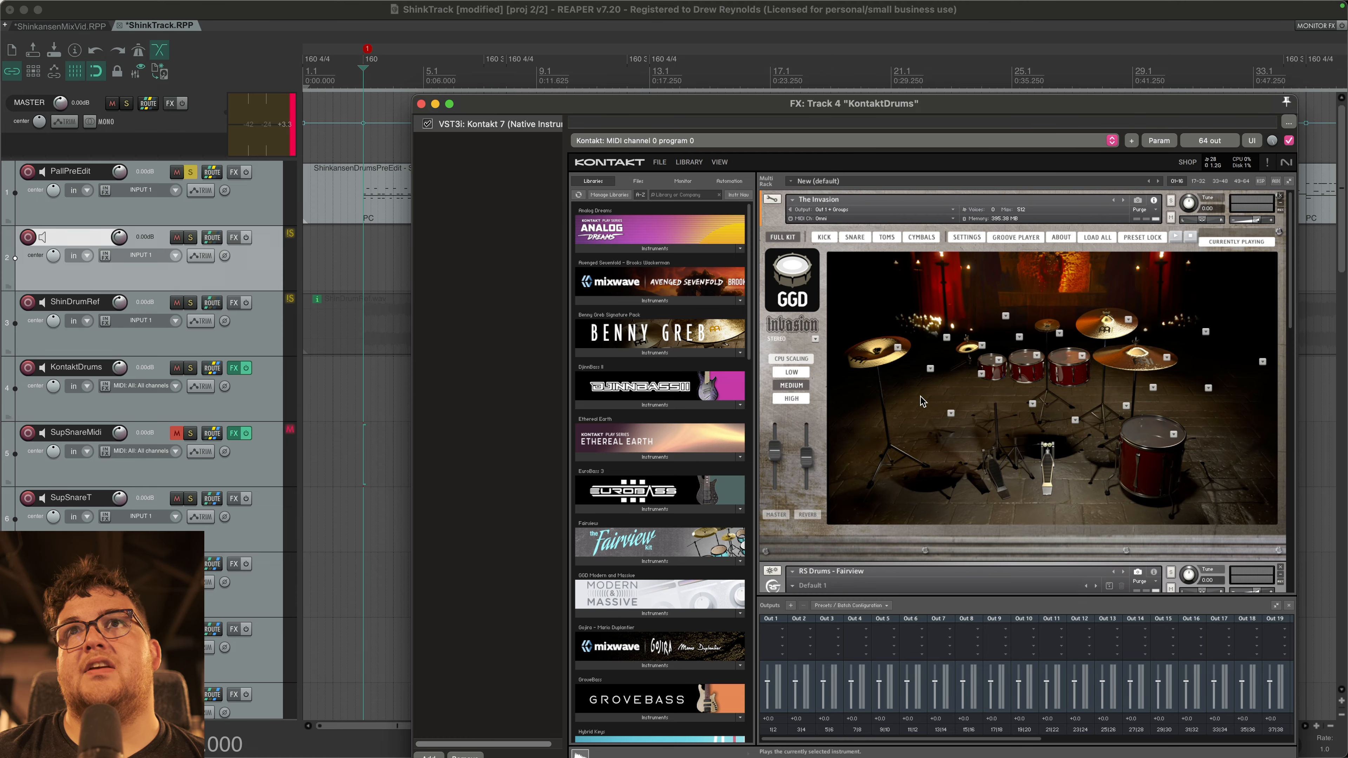
{"action": "left_click", "coordinate": [884, 361]}
{"action": "left_click", "coordinate": [968, 350]}
{"action": "left_click", "coordinate": [1048, 328]}
{"action": "left_click", "coordinate": [1121, 333]}
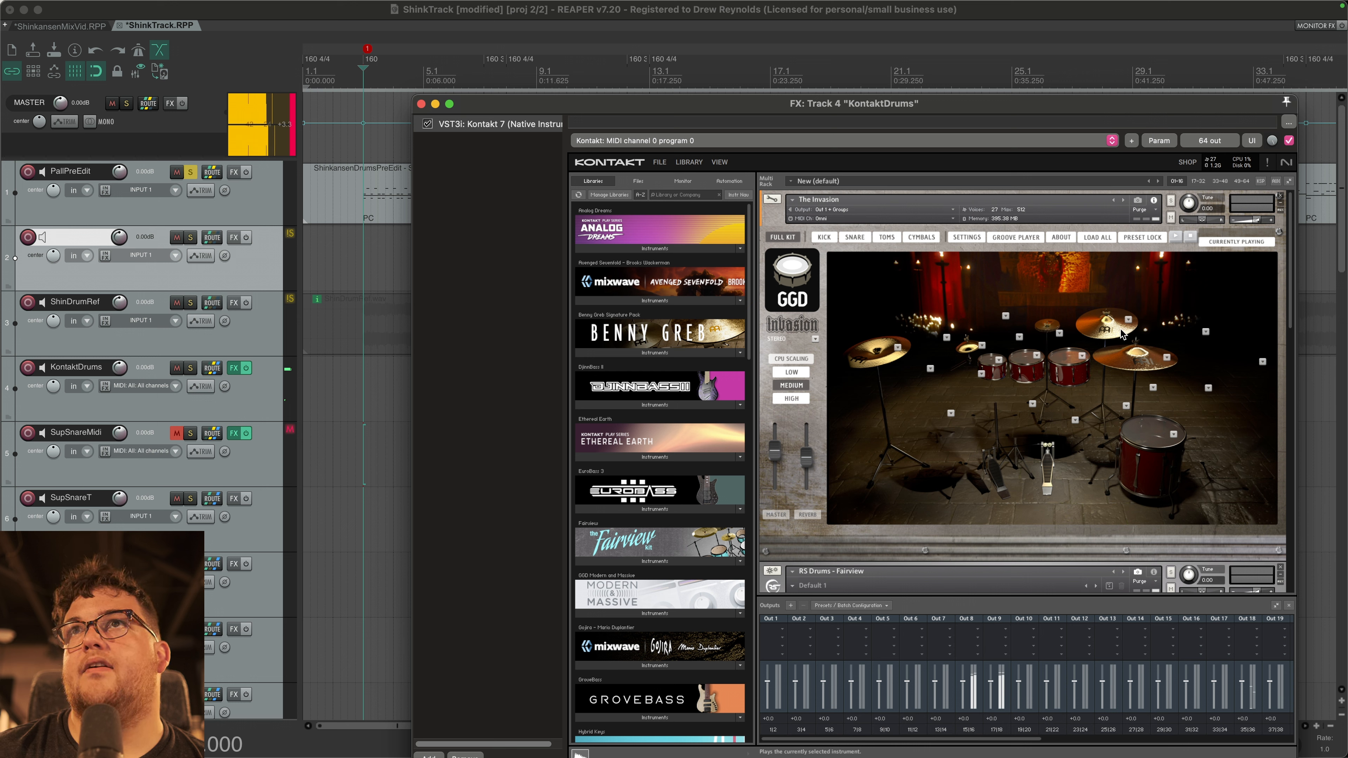
Step: Check the available crash and ride models in the Invasion kit and audition the ride
{"action": "left_click", "coordinate": [1127, 318]}
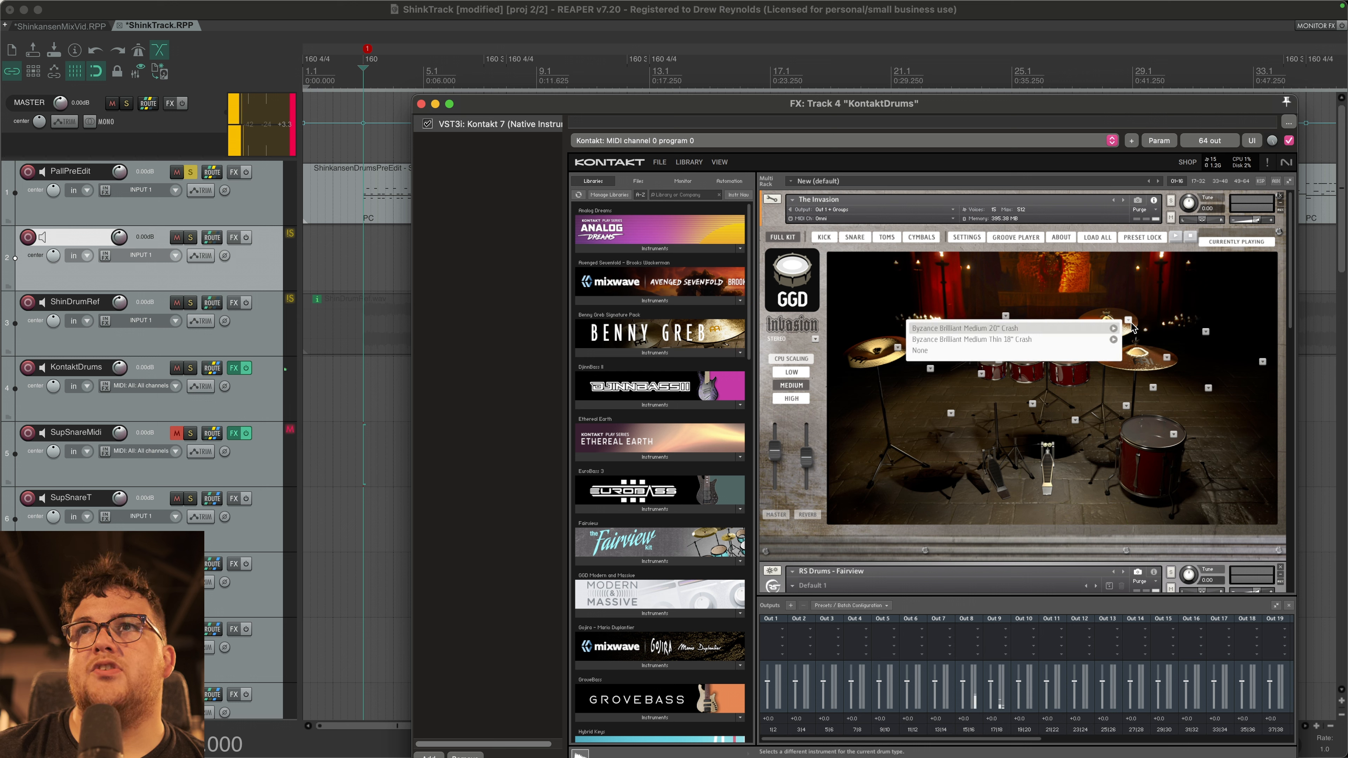
{"action": "left_click", "coordinate": [1127, 318]}
{"action": "left_click", "coordinate": [1166, 357]}
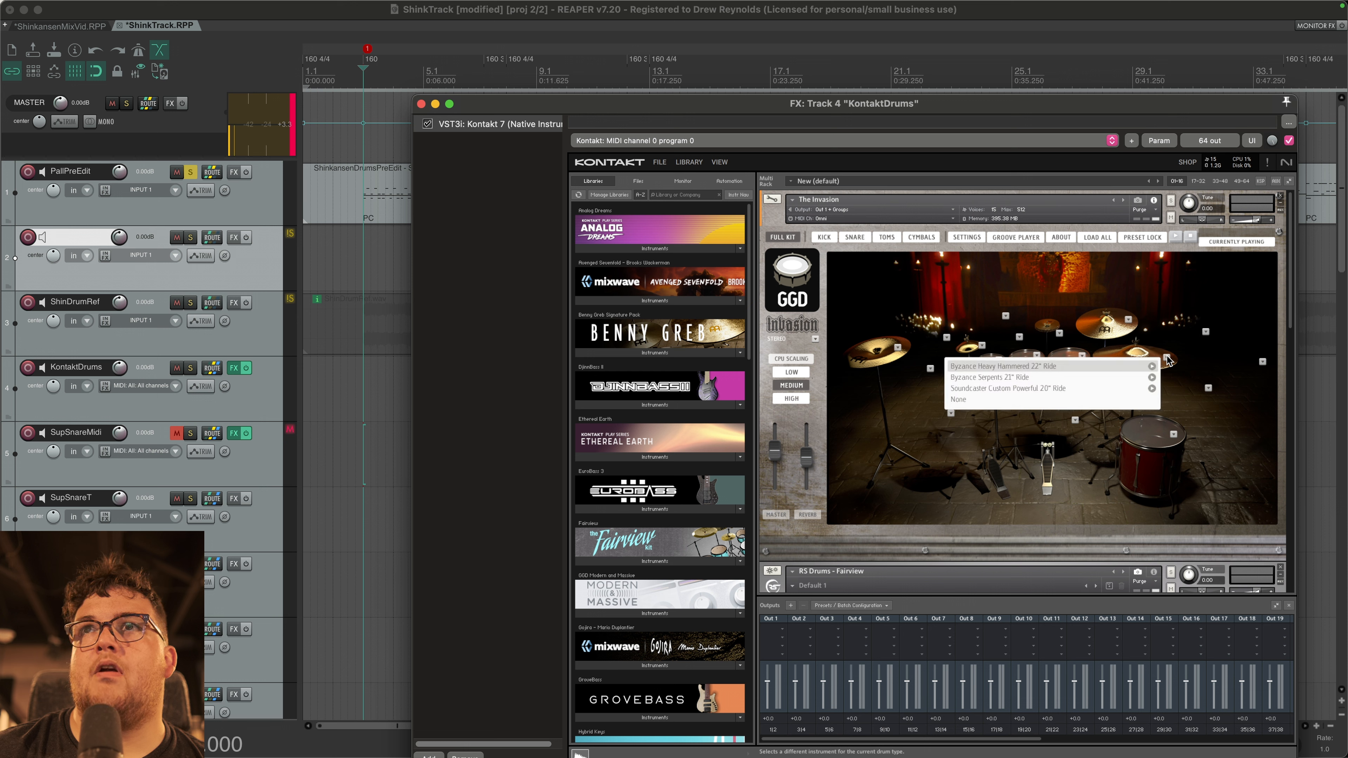
{"action": "left_click", "coordinate": [1115, 359]}
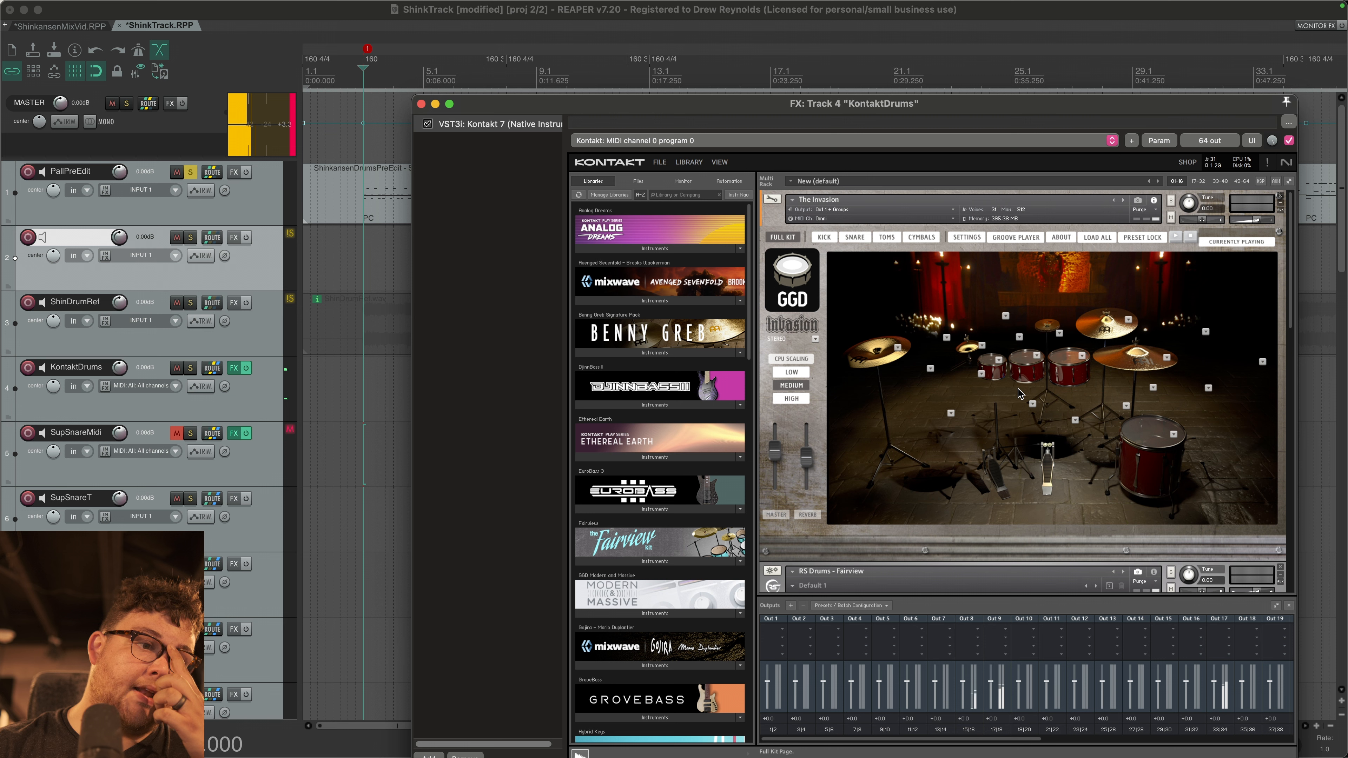
Step: Audition the rack toms and the floor tom of the Invasion kit
{"action": "left_click", "coordinate": [1028, 366]}
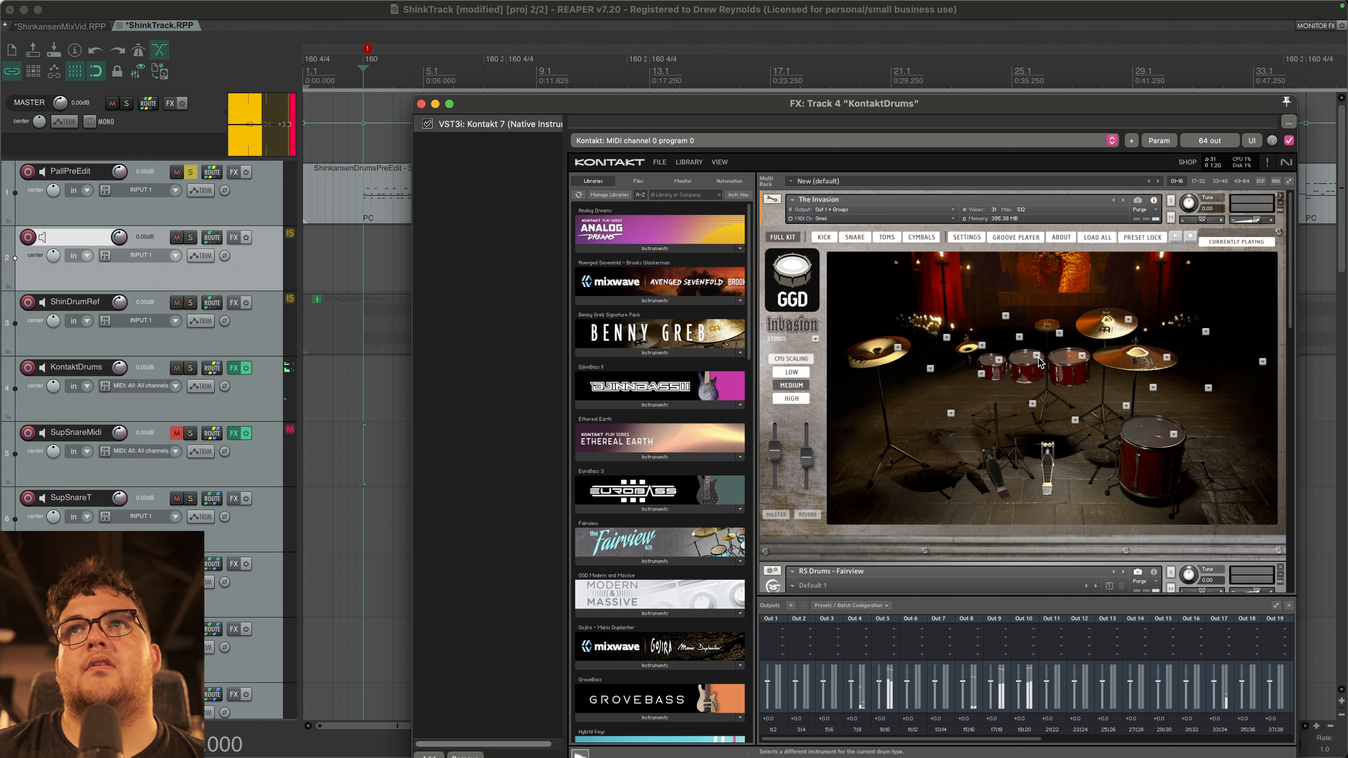
{"action": "left_click", "coordinate": [1061, 362]}
{"action": "left_click", "coordinate": [1156, 430]}
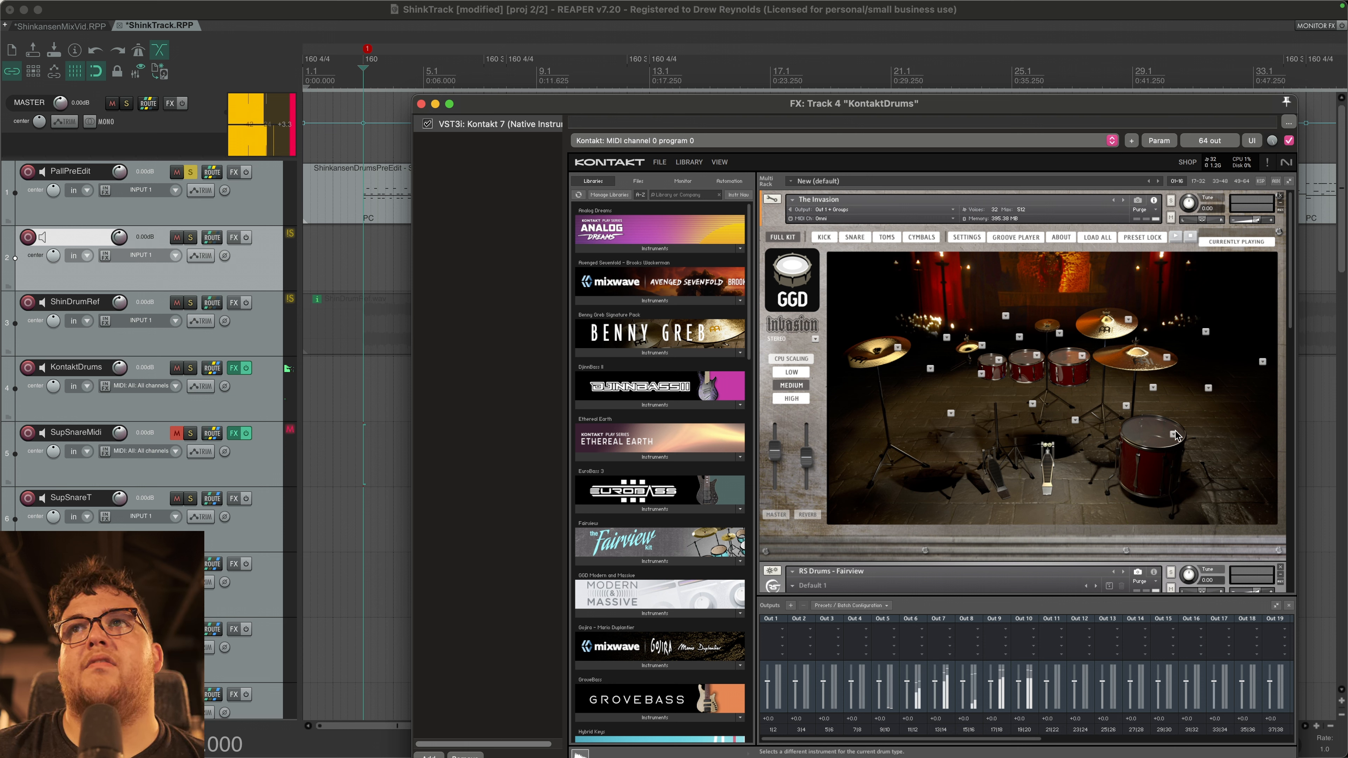
{"action": "left_click", "coordinate": [1174, 434]}
Step: Bring up the GGD P4 Kit in the Kontakt rack and audition its snare with several hits
{"action": "scroll", "coordinate": [1114, 435], "scroll_direction": "down", "scroll_amount": 10}
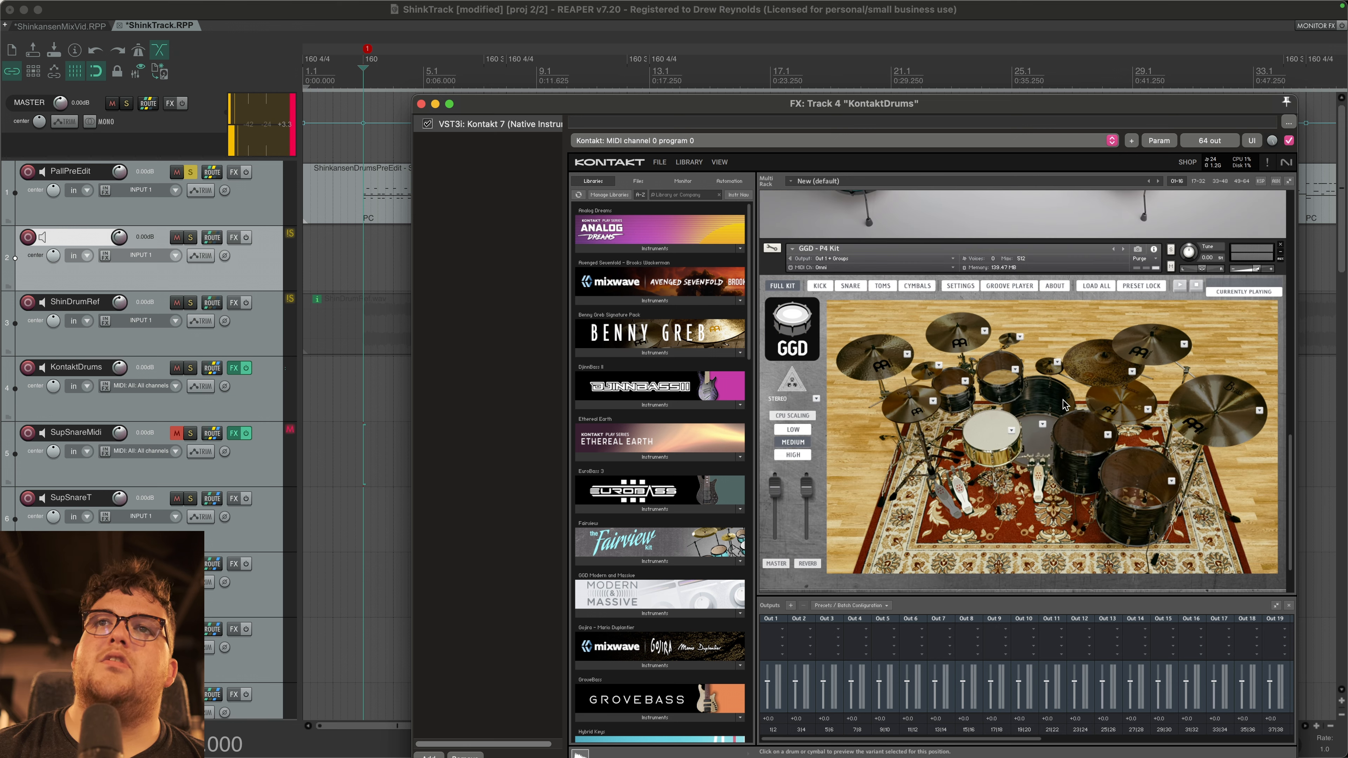
{"action": "left_click", "coordinate": [993, 457]}
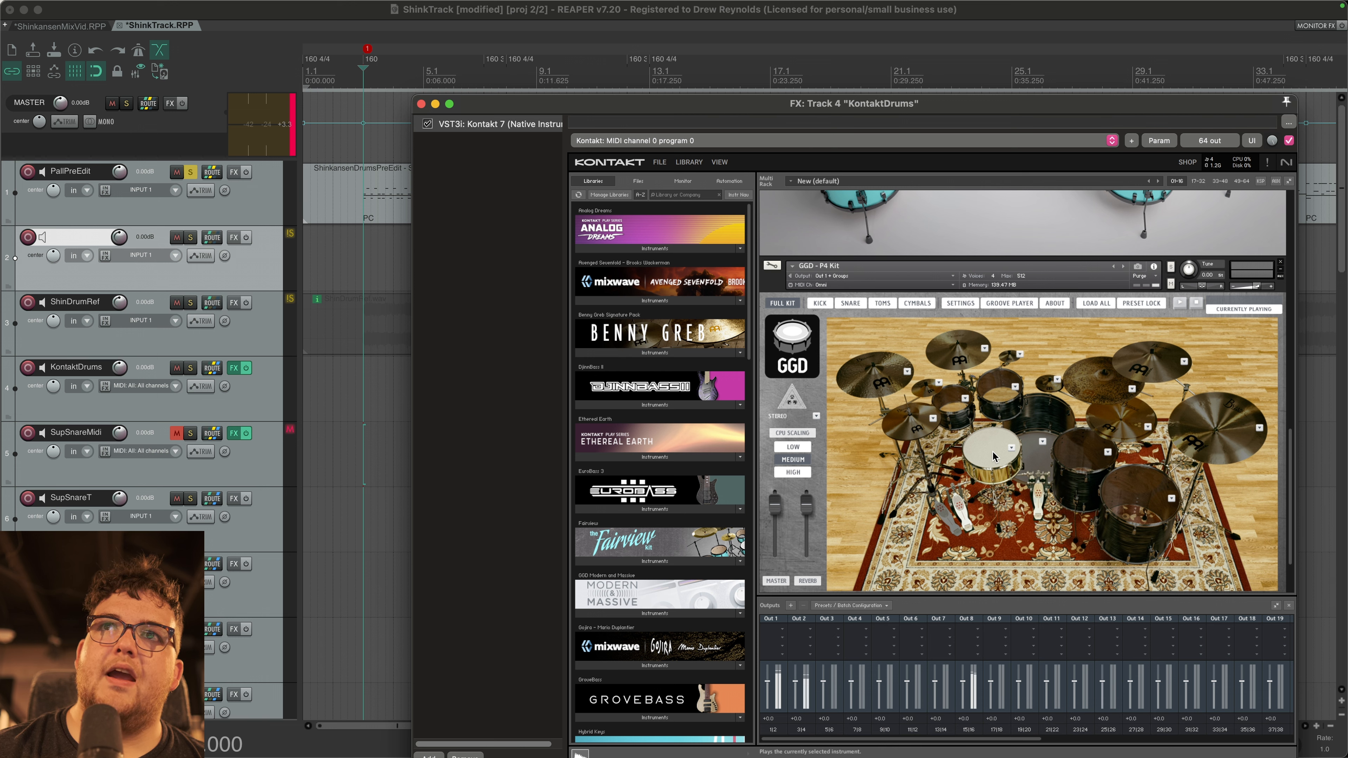
{"action": "left_click", "coordinate": [993, 457]}
{"action": "left_click", "coordinate": [993, 457]}
{"action": "left_click", "coordinate": [993, 457]}
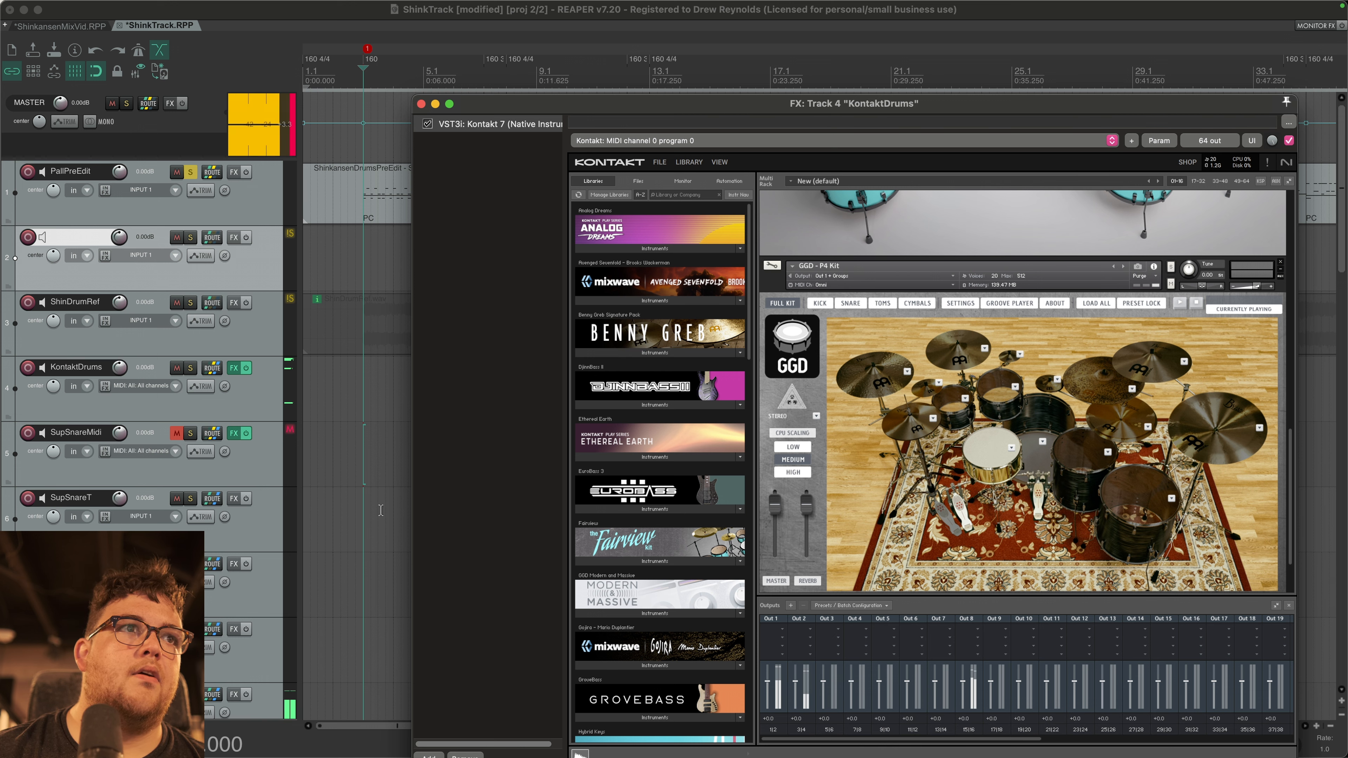
Step: Look over the snare tracks in the project and check the snare models offered by the P4 Kit
{"action": "scroll", "coordinate": [993, 457], "scroll_direction": "down", "scroll_amount": 6}
{"action": "left_click", "coordinate": [1011, 449]}
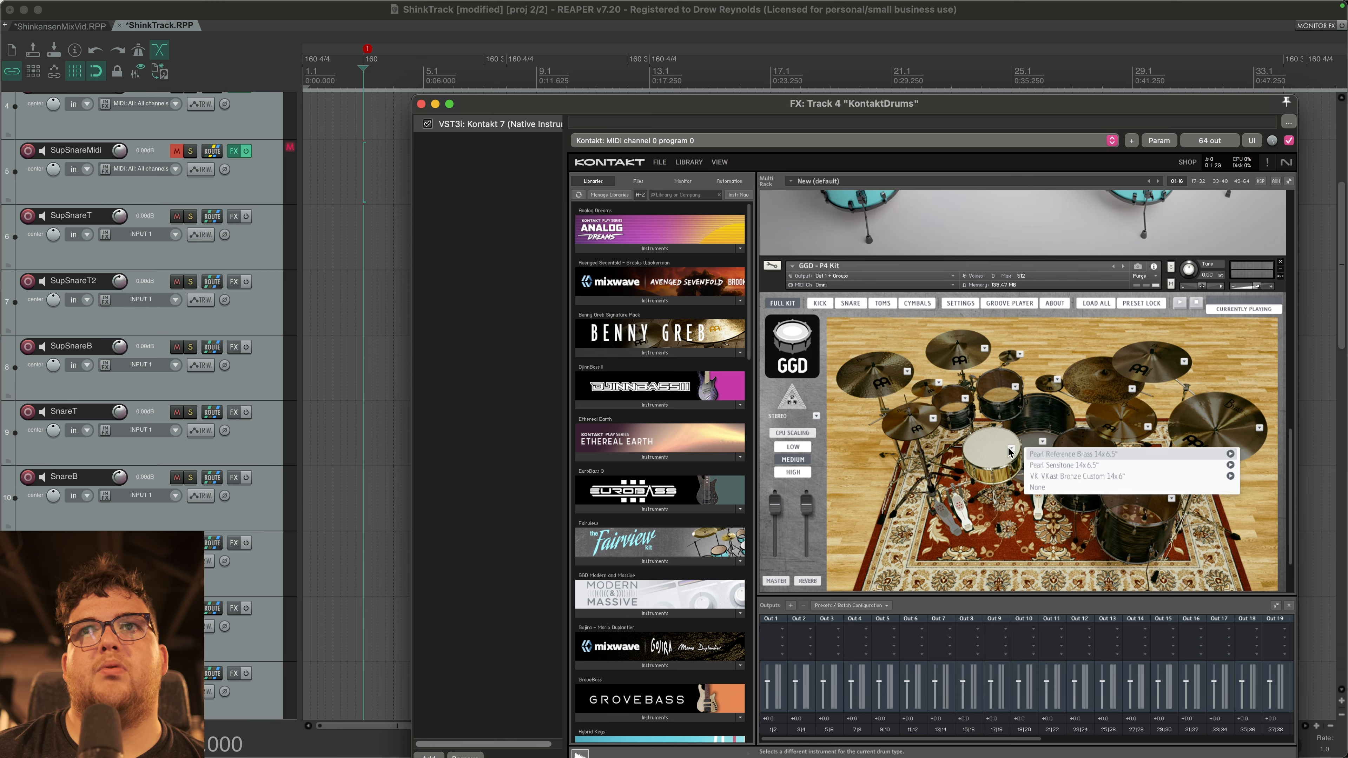
{"action": "left_click", "coordinate": [1010, 450]}
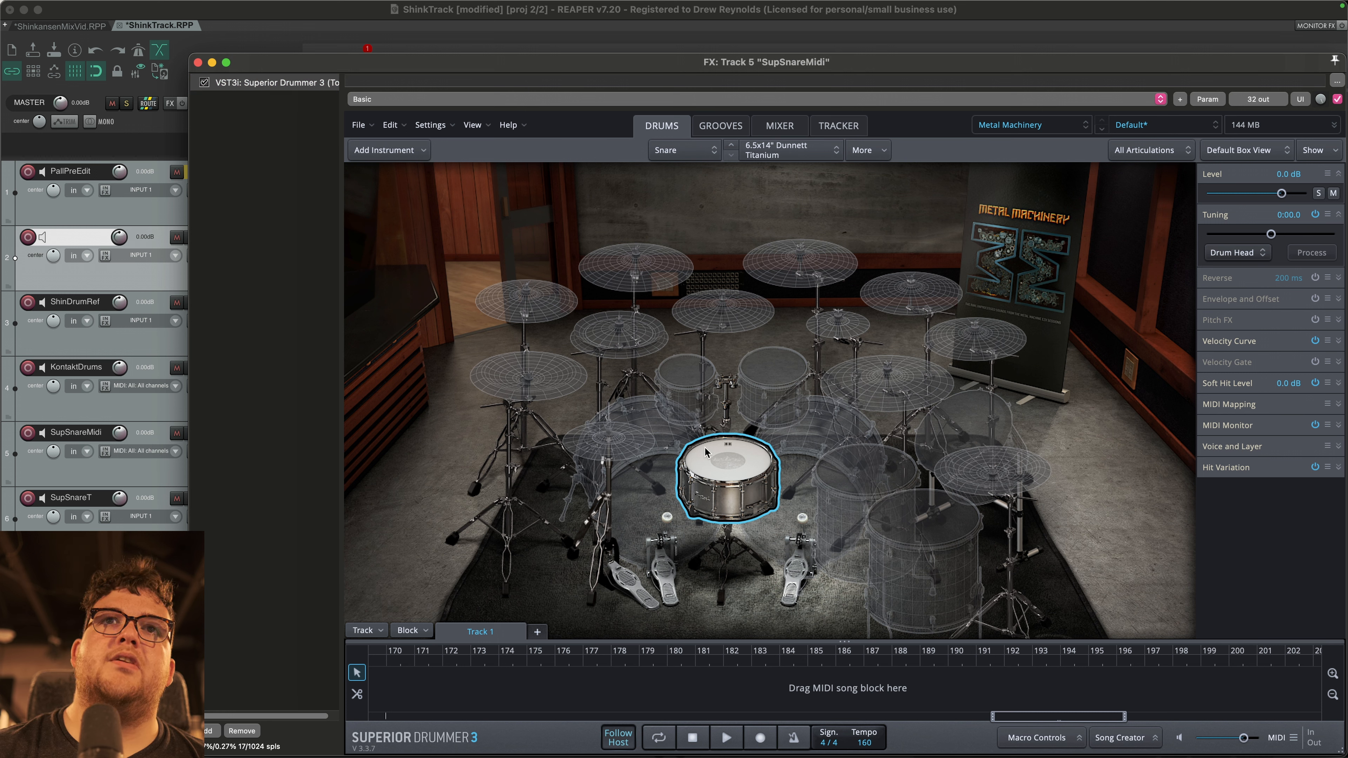
Step: Audition the 6.5x14" Dunnett Titanium snare in SupSnareMidi's Superior Drummer 3 and reopen the KontaktDrums effects window
{"action": "left_click", "coordinate": [727, 467]}
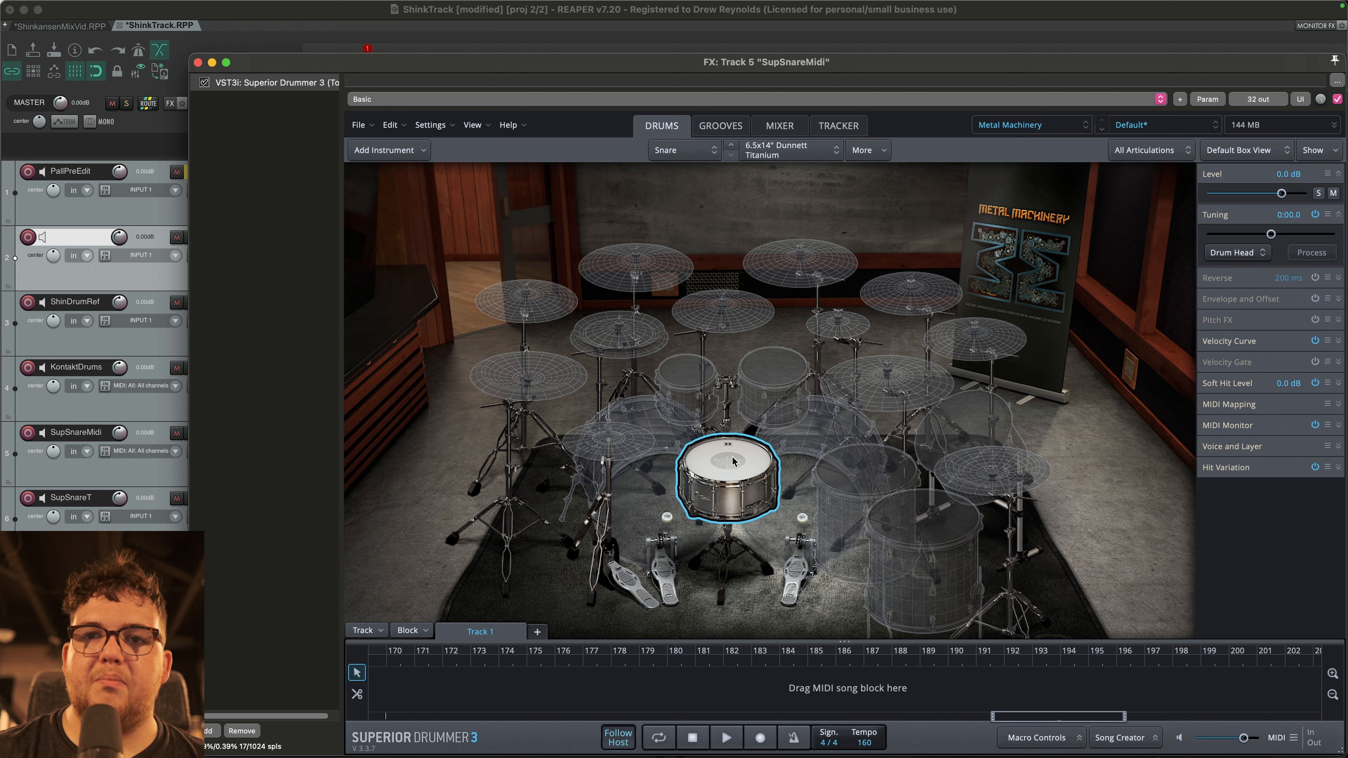
{"action": "left_click", "coordinate": [732, 462]}
{"action": "left_click", "coordinate": [250, 371]}
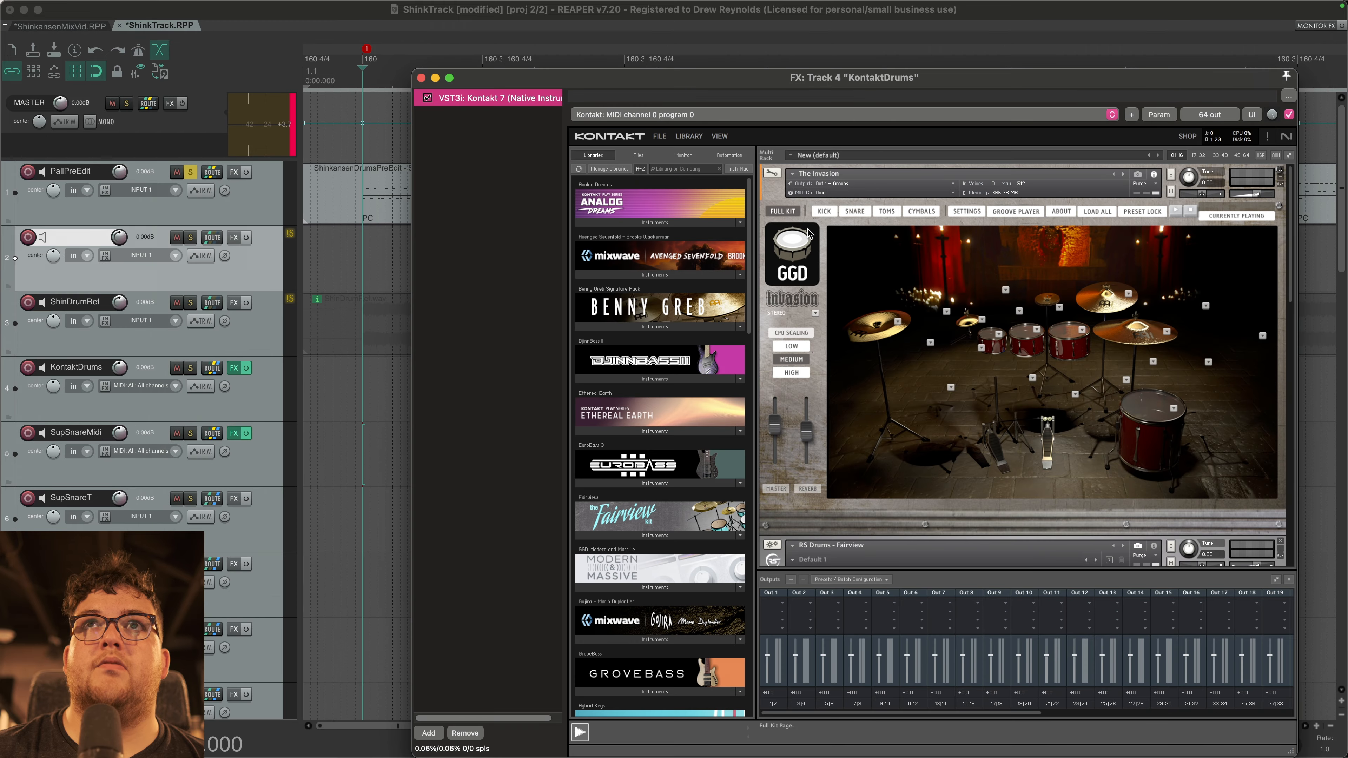
Step: Check the kick and snare mixer pages of the Invasion kit
{"action": "left_click", "coordinate": [817, 212]}
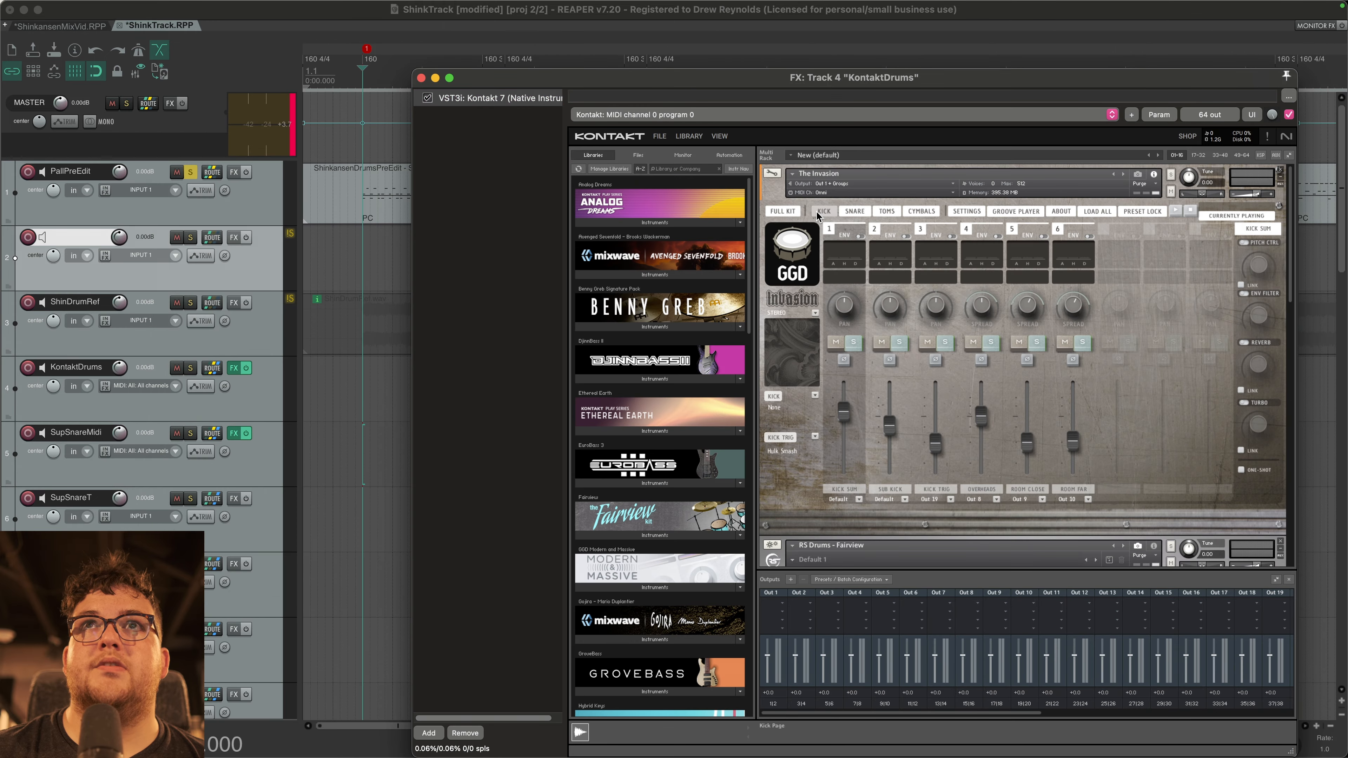
{"action": "left_click", "coordinate": [851, 213]}
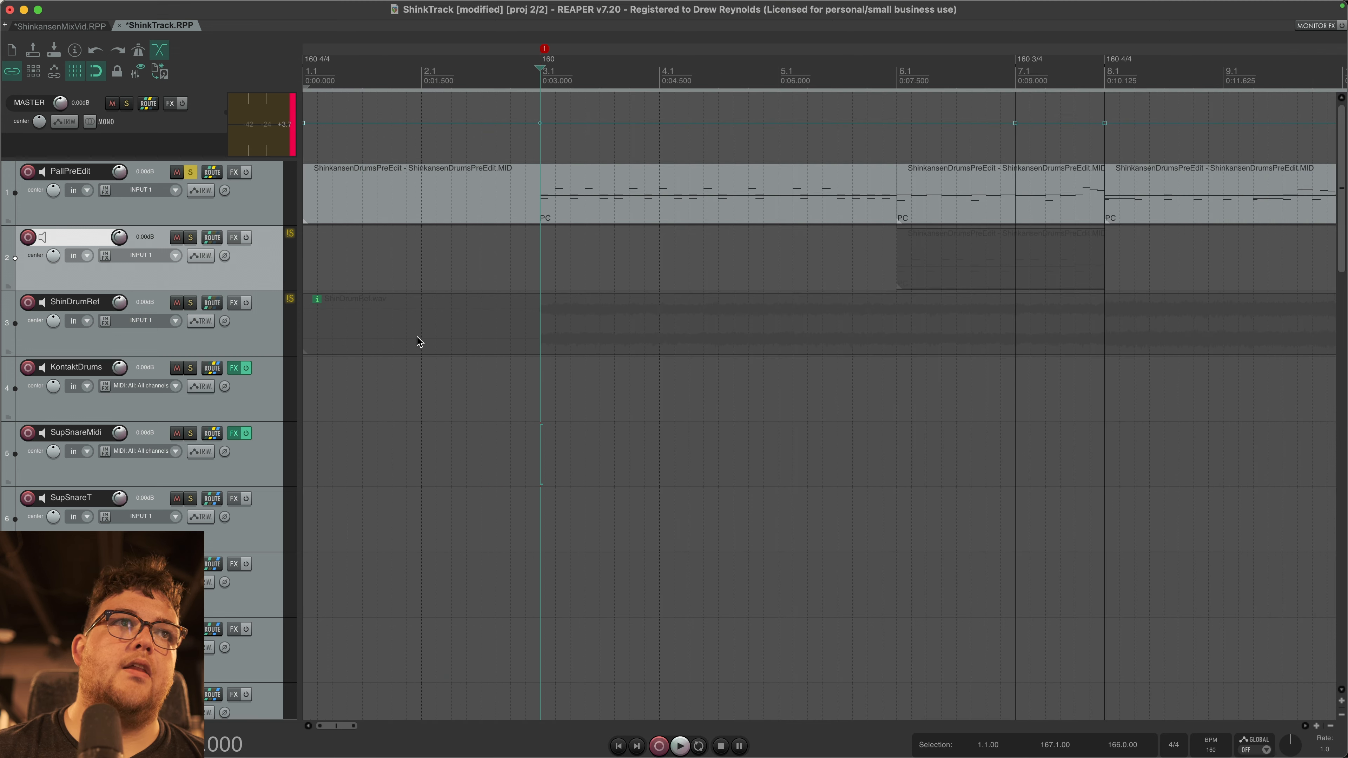
Step: Play the unprocessed drums in ShinkTrack while checking the levels on all the kit and snare tracks
{"action": "key", "text": "space"}
{"action": "scroll", "coordinate": [295, 475], "scroll_direction": "down", "scroll_amount": 5}
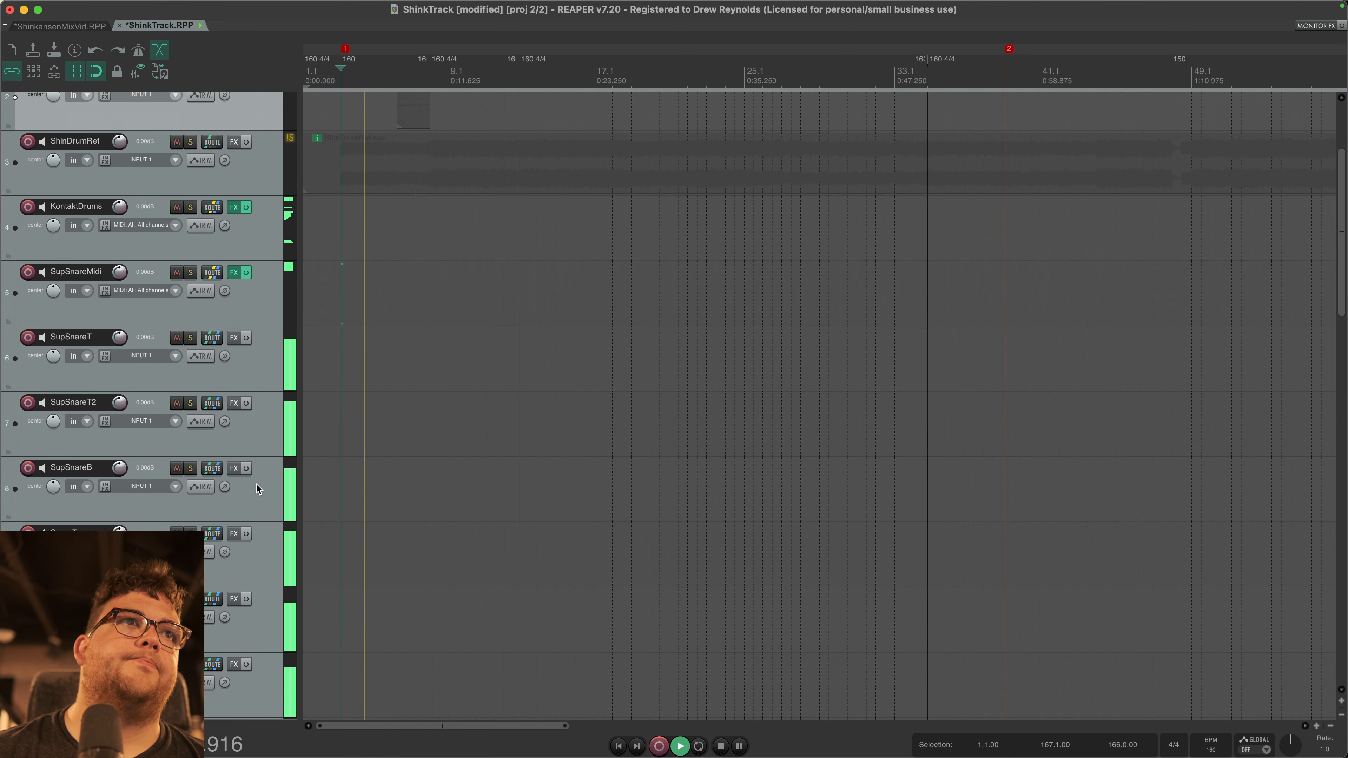
{"action": "scroll", "coordinate": [266, 451], "scroll_direction": "up", "scroll_amount": 5}
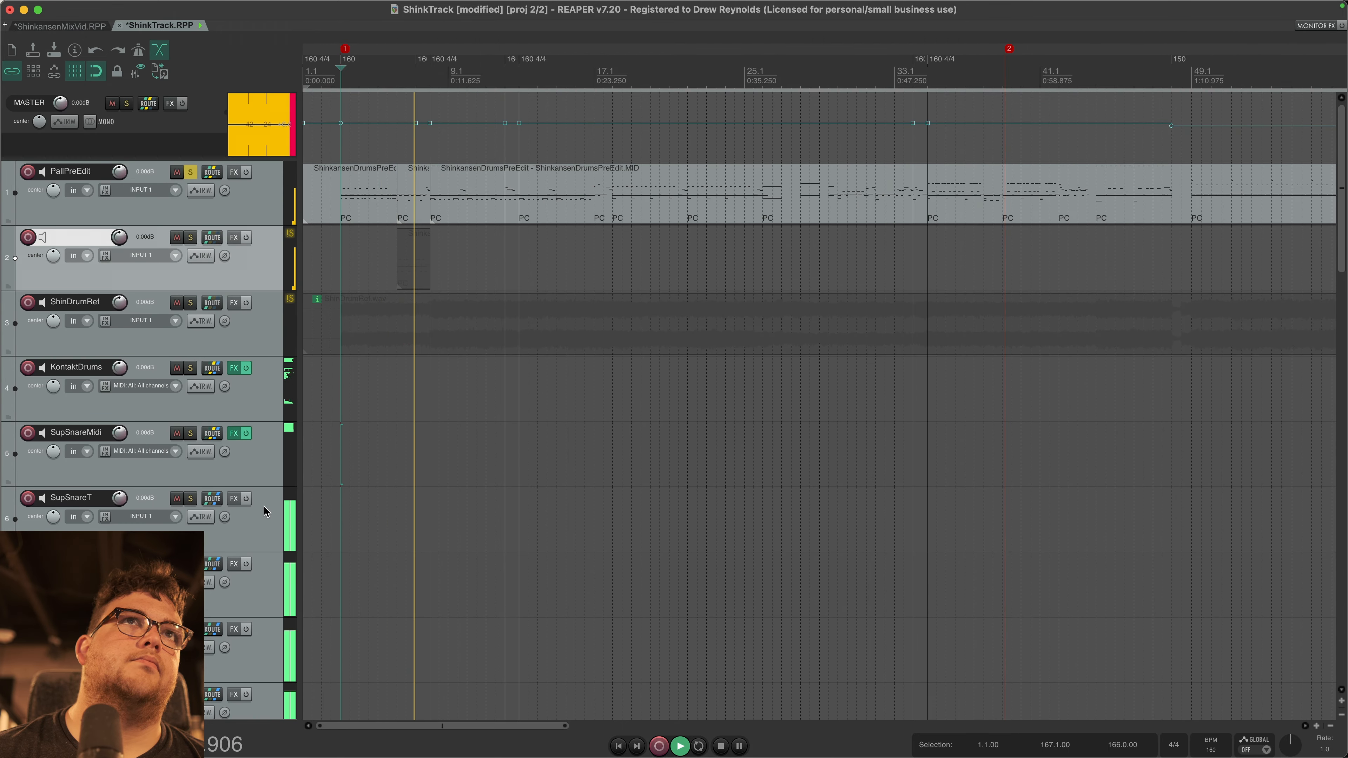
{"action": "scroll", "coordinate": [264, 507], "scroll_direction": "down", "scroll_amount": 6}
{"action": "scroll", "coordinate": [264, 508], "scroll_direction": "down", "scroll_amount": 16}
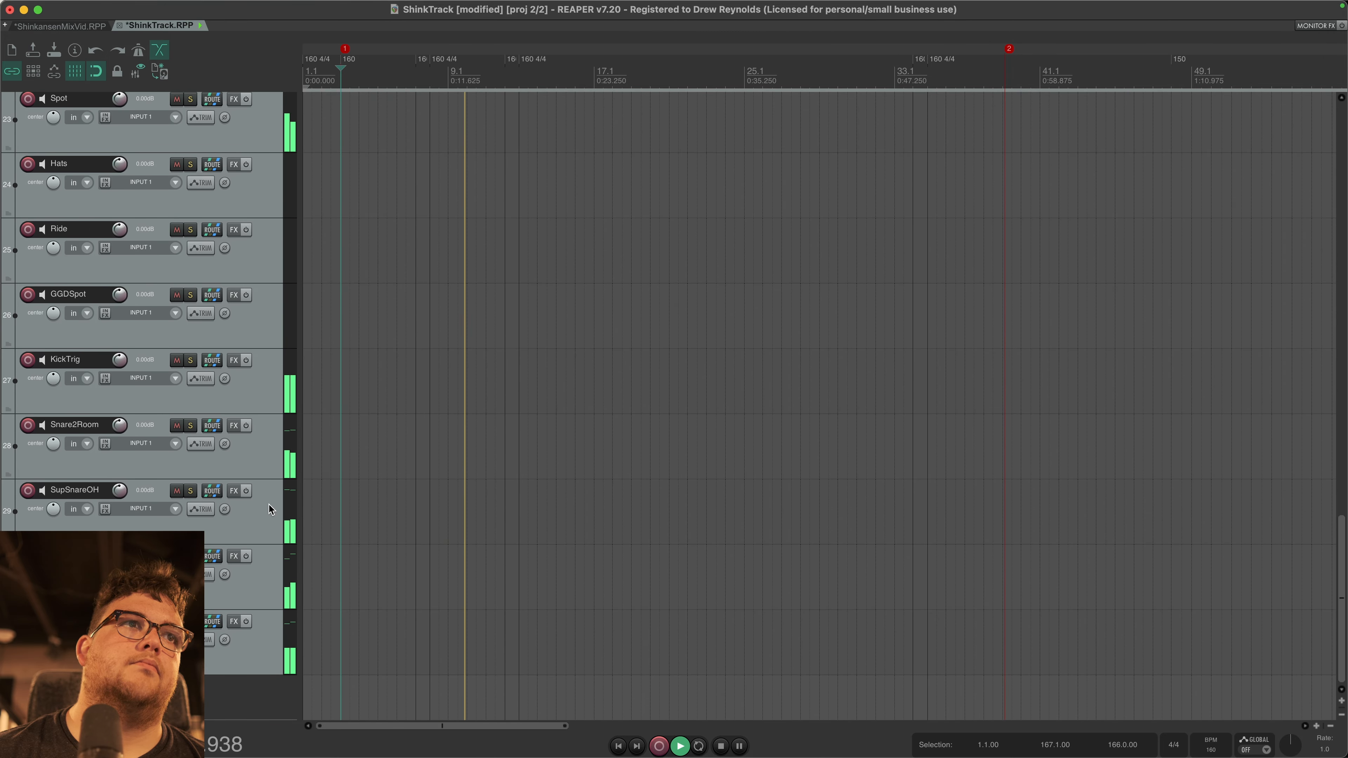
{"action": "scroll", "coordinate": [267, 508], "scroll_direction": "up", "scroll_amount": 4}
{"action": "key", "text": "space"}
{"action": "scroll", "coordinate": [268, 507], "scroll_direction": "up", "scroll_amount": 19}
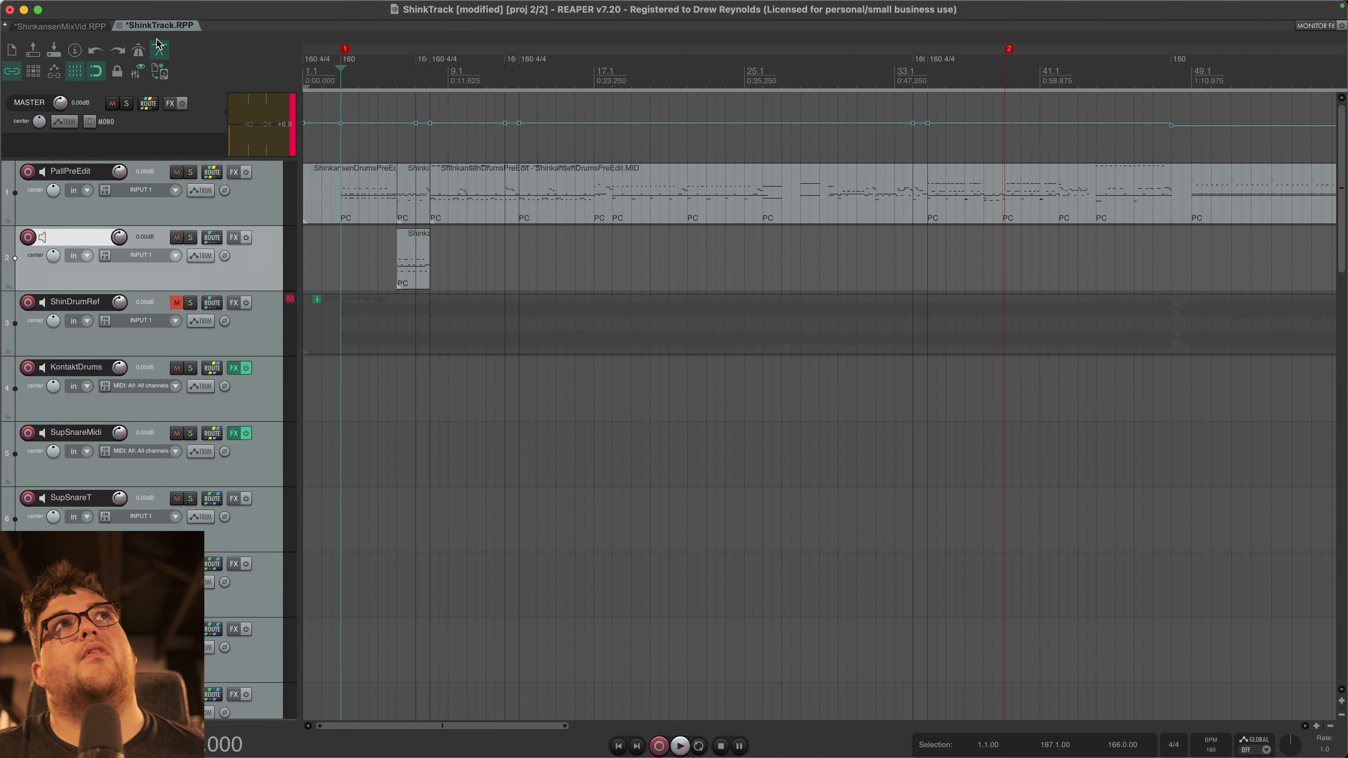
Step: Close the ShinkTrack project without saving it
{"action": "left_click", "coordinate": [120, 26]}
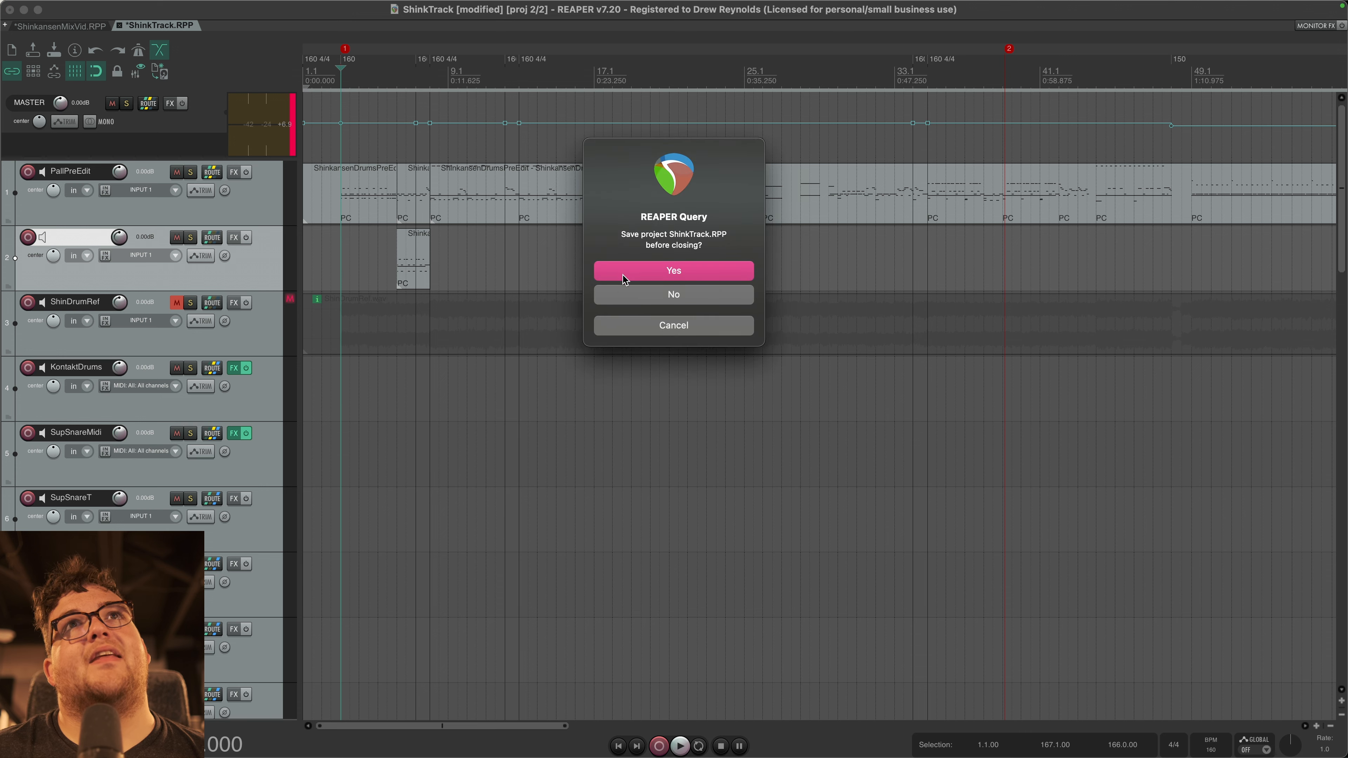
{"action": "left_click", "coordinate": [623, 293]}
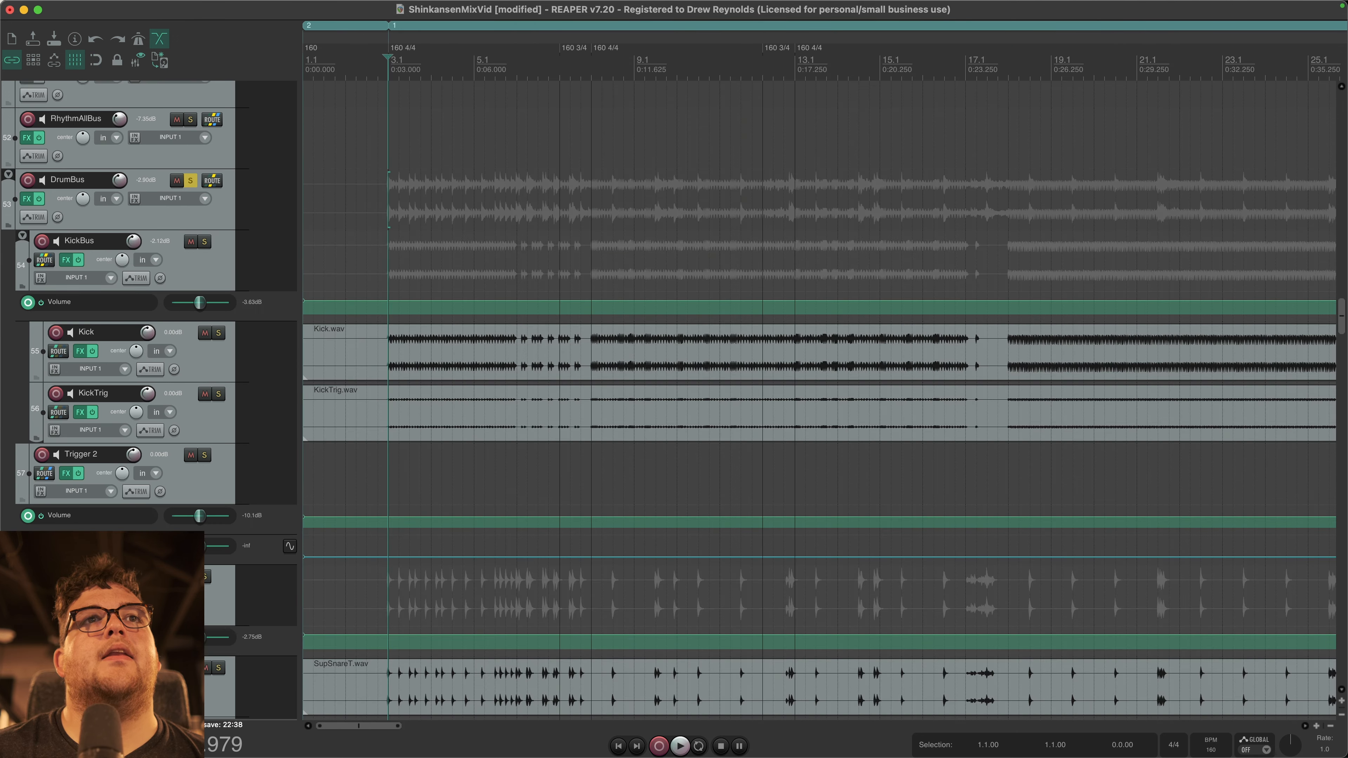
Step: Look over the snare, tom and cymbal tracks in the mix project and play back the soloed DrumBus
{"action": "scroll", "coordinate": [624, 492], "scroll_direction": "down", "scroll_amount": 10}
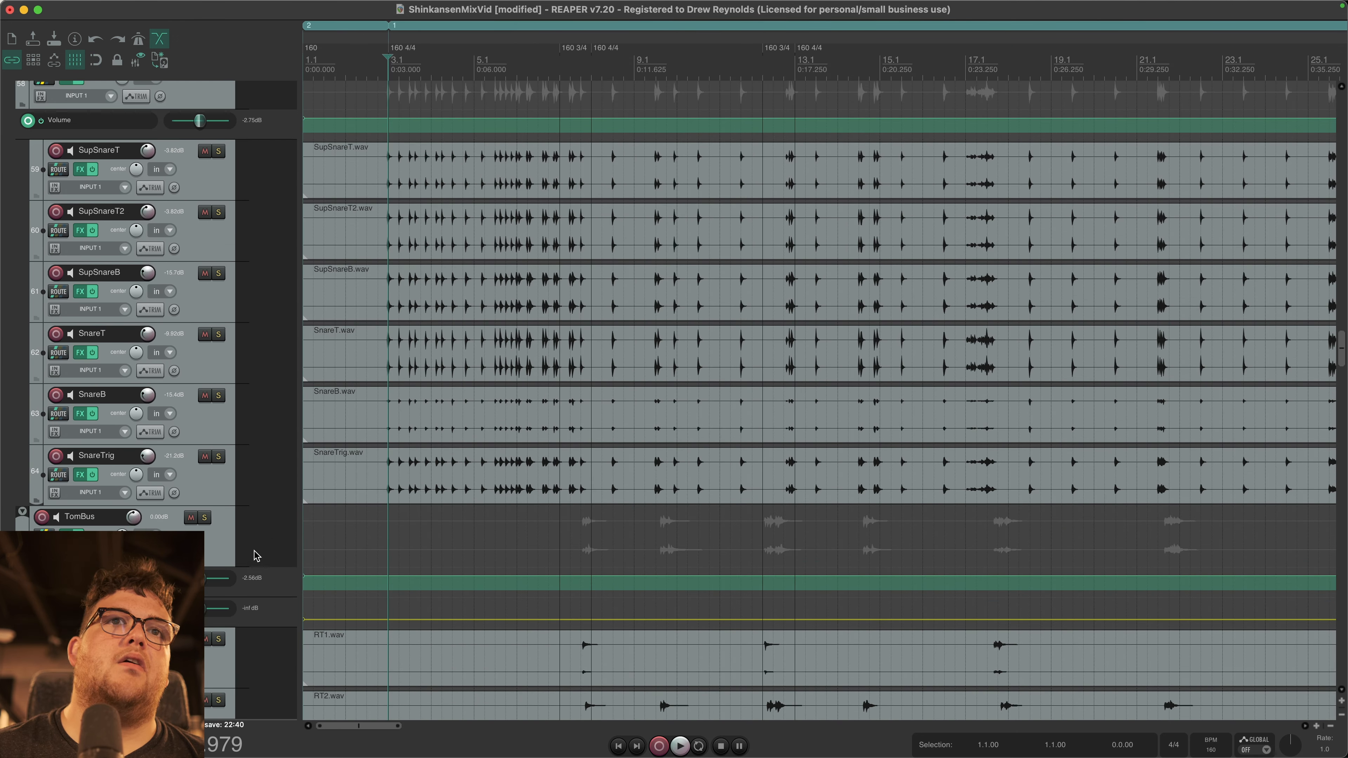
{"action": "scroll", "coordinate": [284, 530], "scroll_direction": "down", "scroll_amount": 10}
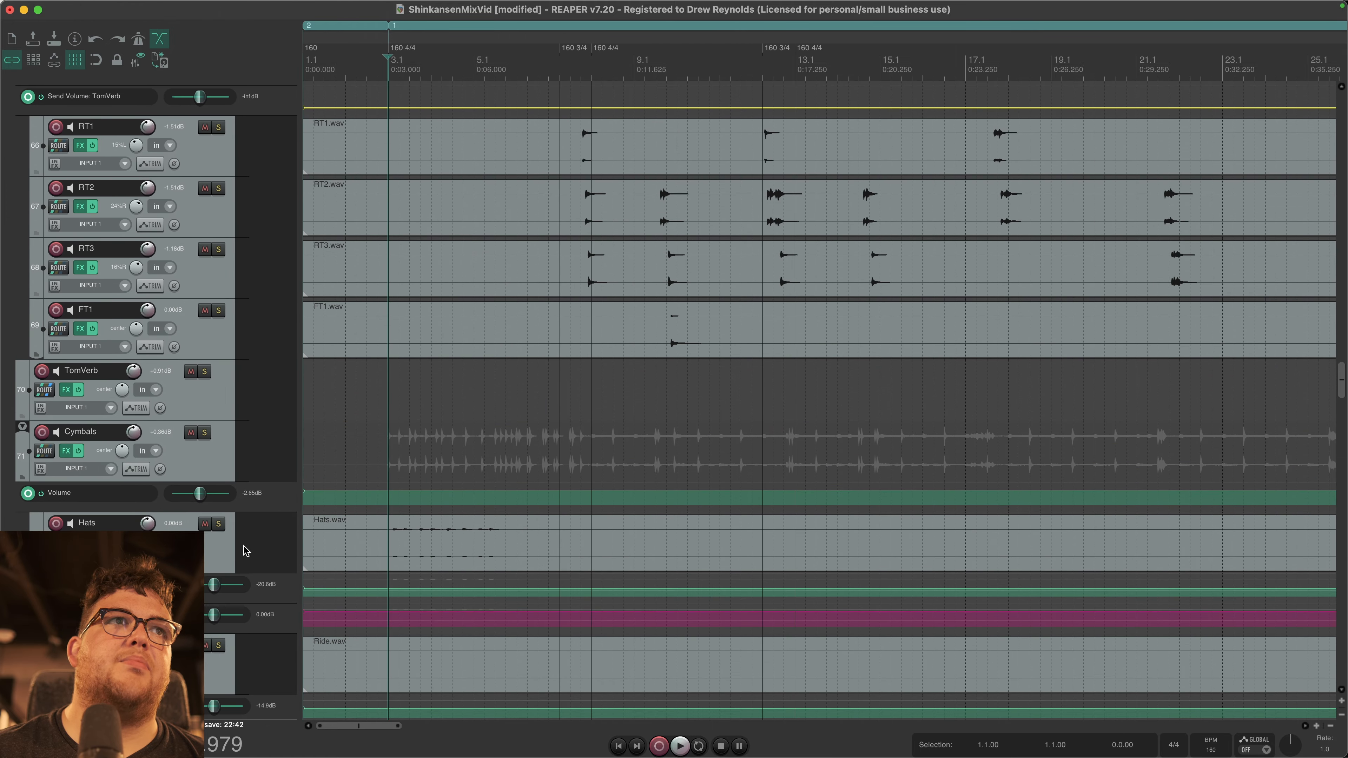
{"action": "scroll", "coordinate": [247, 531], "scroll_direction": "up", "scroll_amount": 20}
{"action": "key", "text": "space"}
{"action": "scroll", "coordinate": [250, 438], "scroll_direction": "up", "scroll_amount": 5}
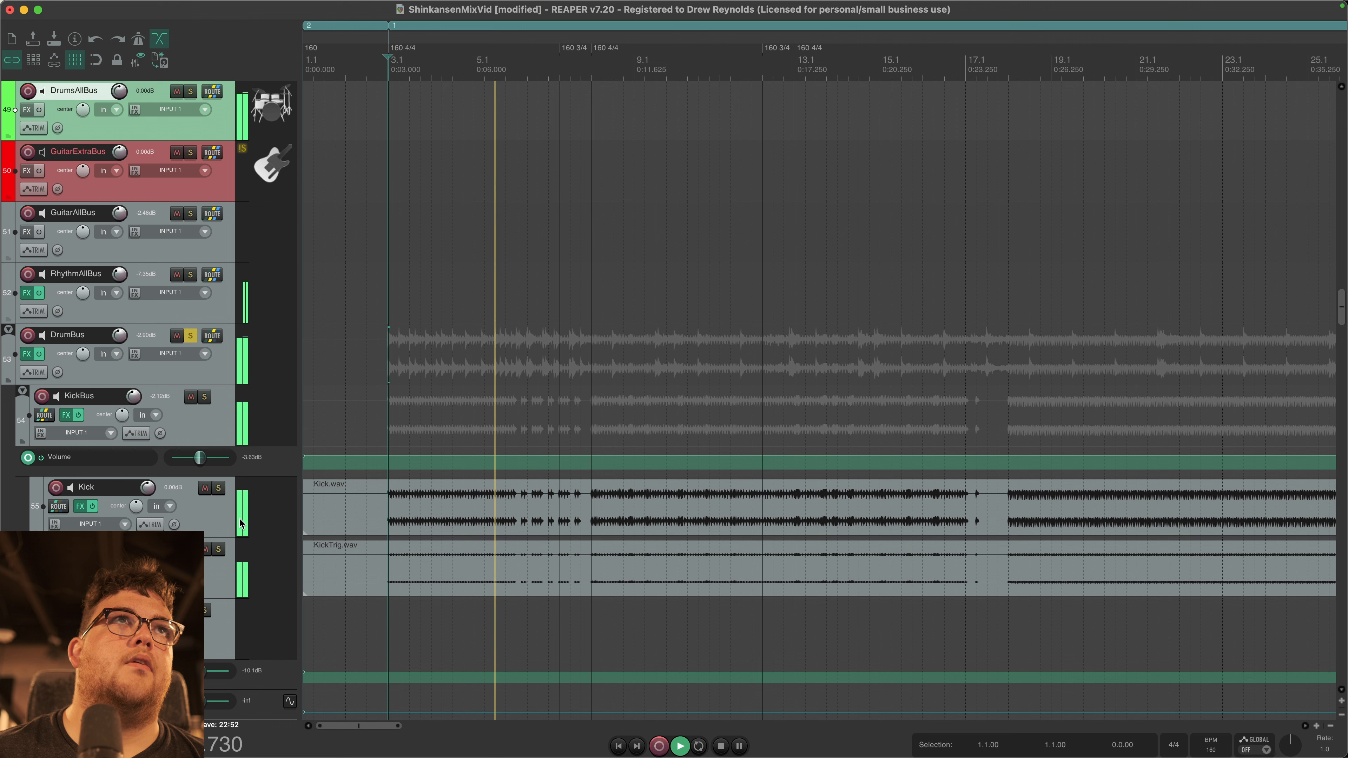
{"action": "key", "text": "space"}
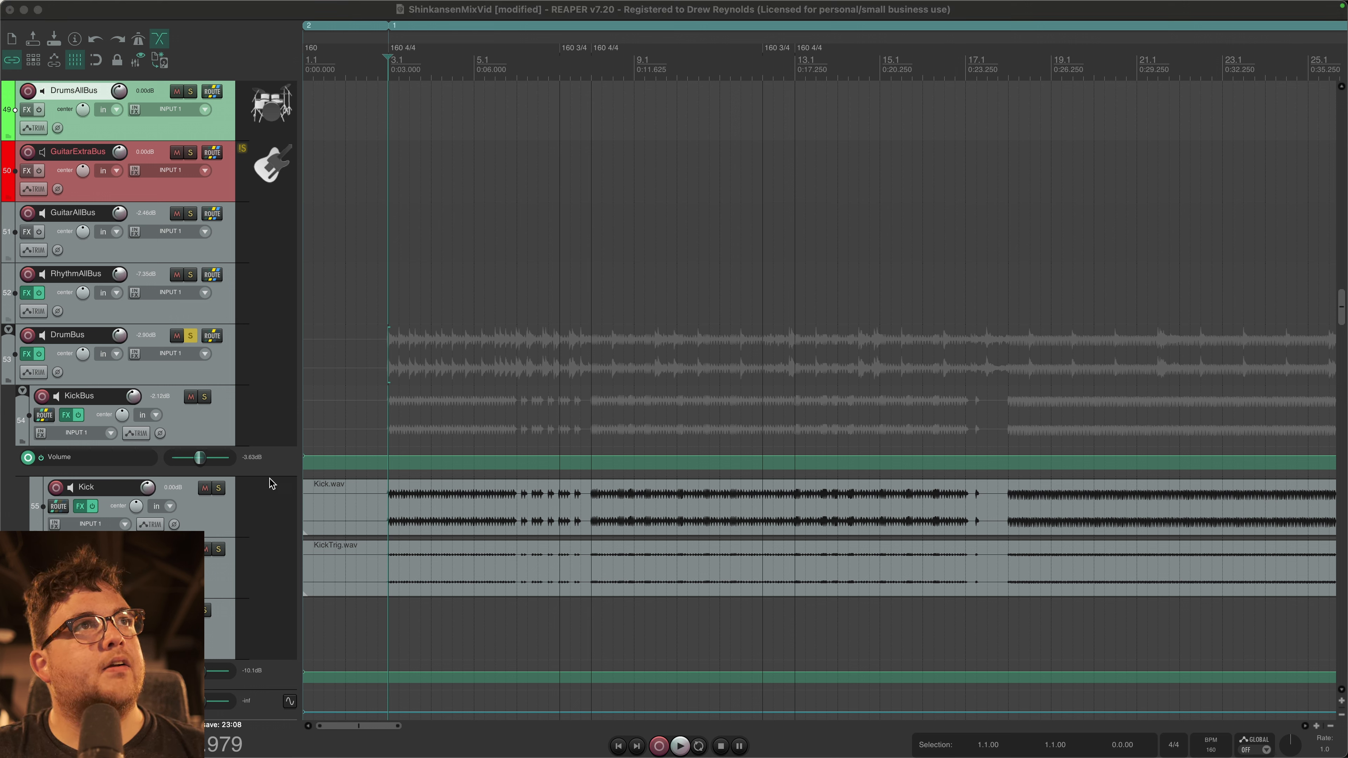
Step: Solo the KickBus and play it back
{"action": "left_click", "coordinate": [204, 397]}
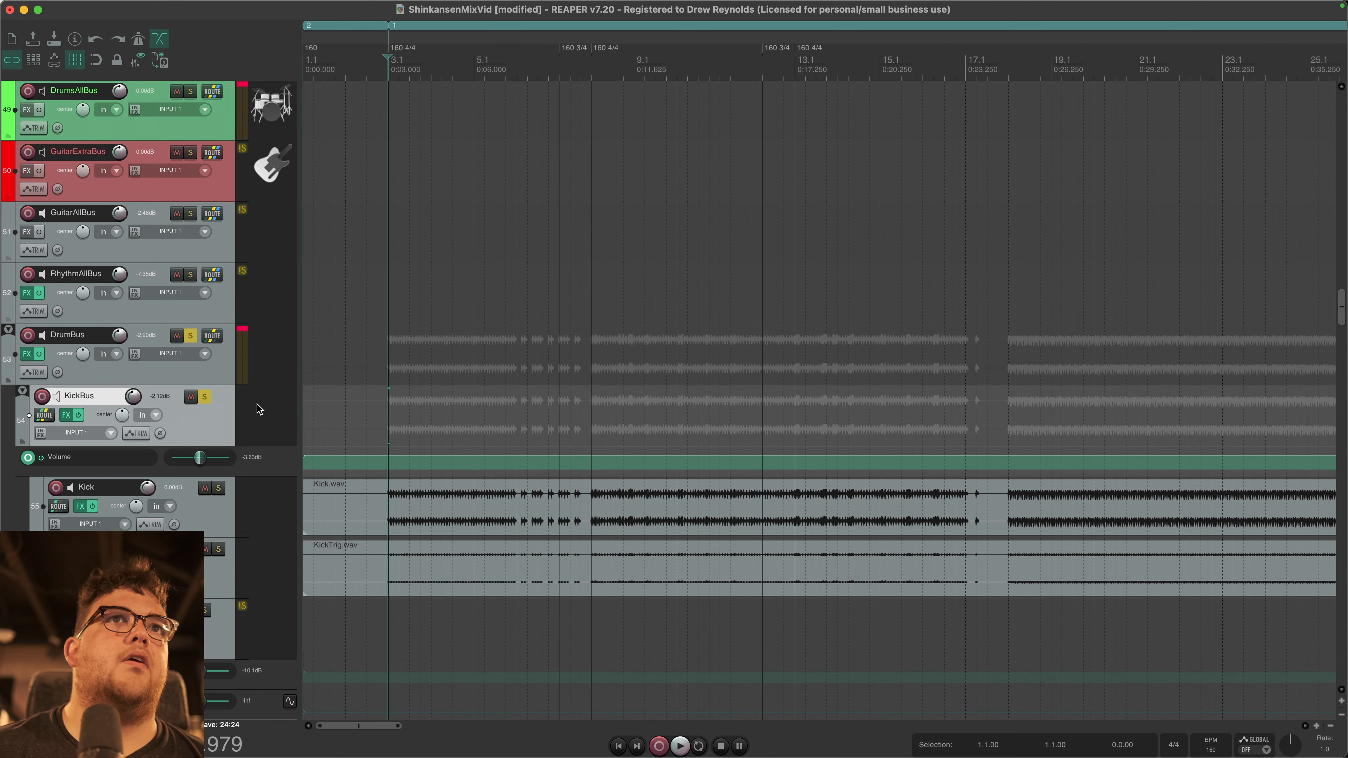
{"action": "key", "text": "space"}
{"action": "key", "text": "space"}
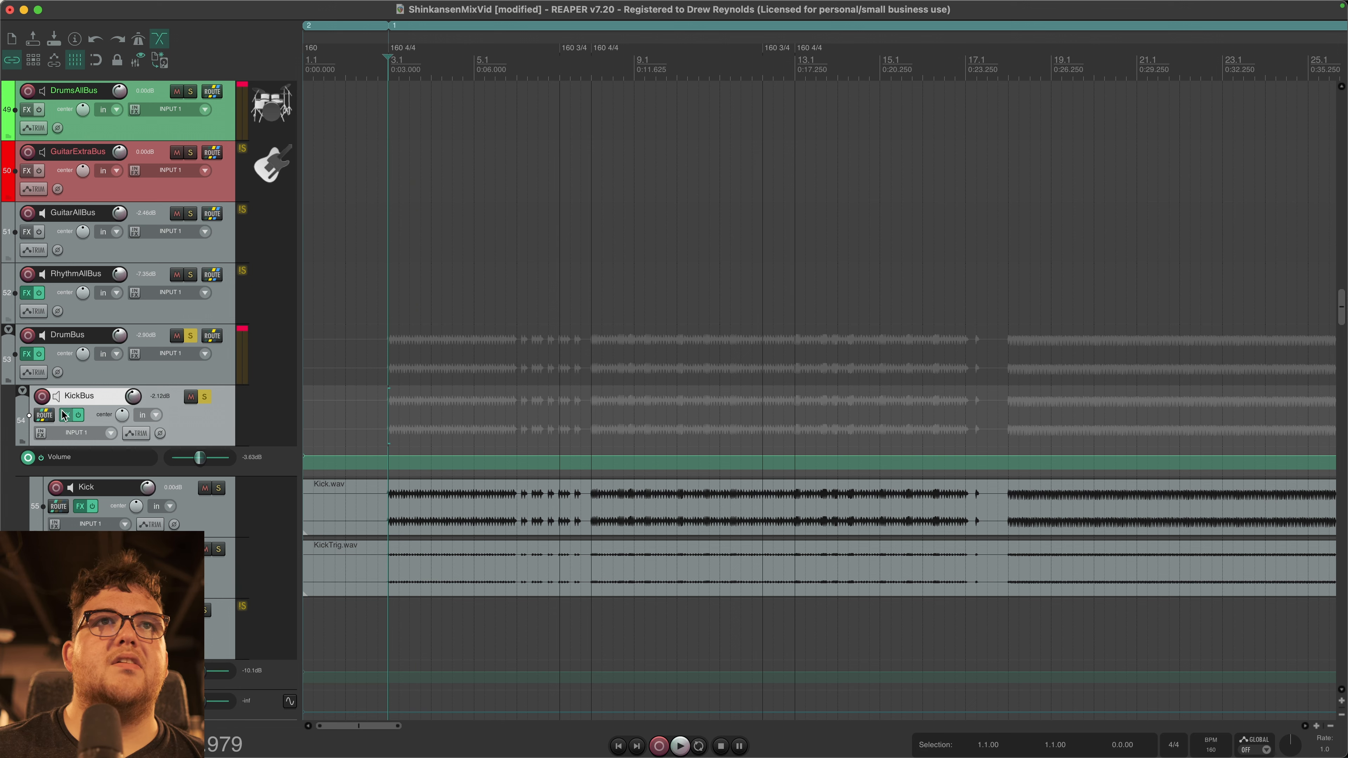
Step: Review the Pro-Q 3 EQ on the Kick track and compare playback with the plugin bypassed and active
{"action": "left_click", "coordinate": [80, 506]}
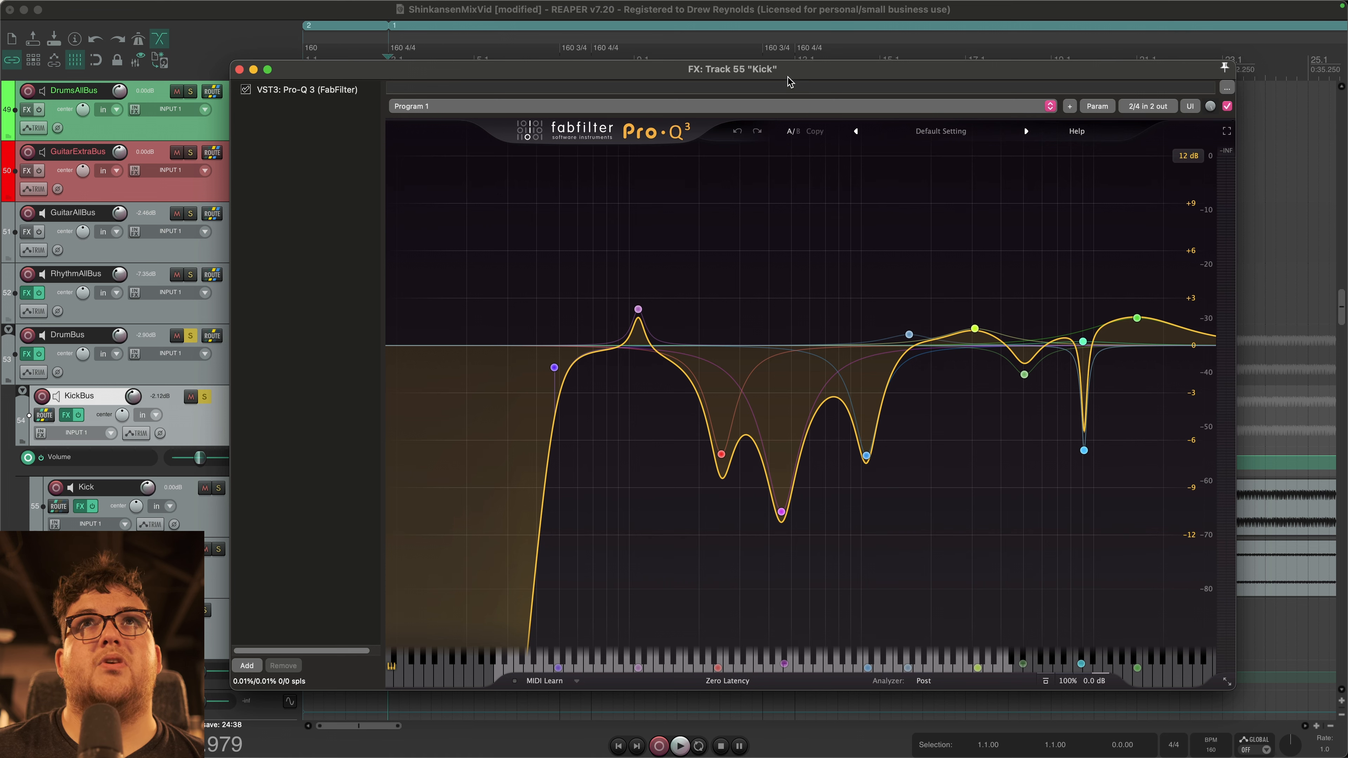
{"action": "left_click_drag", "start_coordinate": [790, 78], "coordinate": [703, 71]}
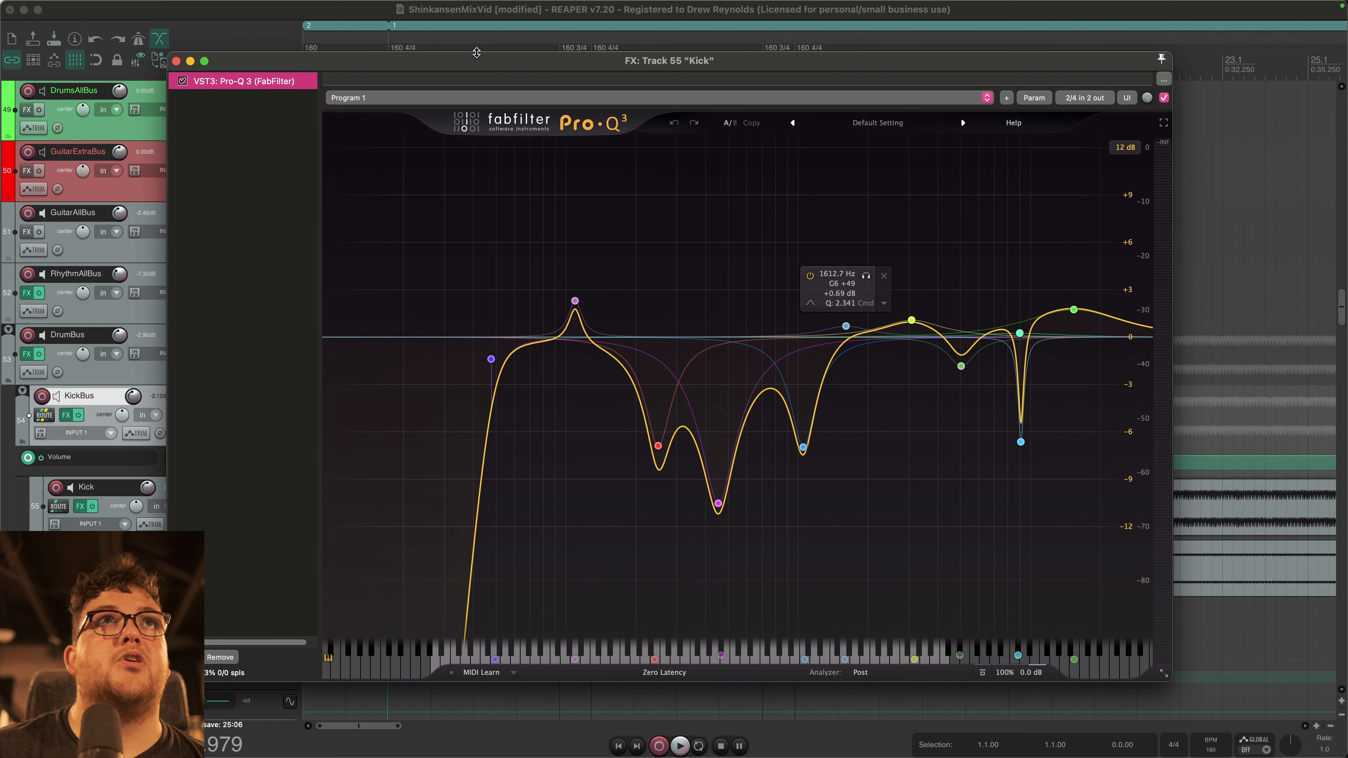
{"action": "left_click", "coordinate": [182, 81]}
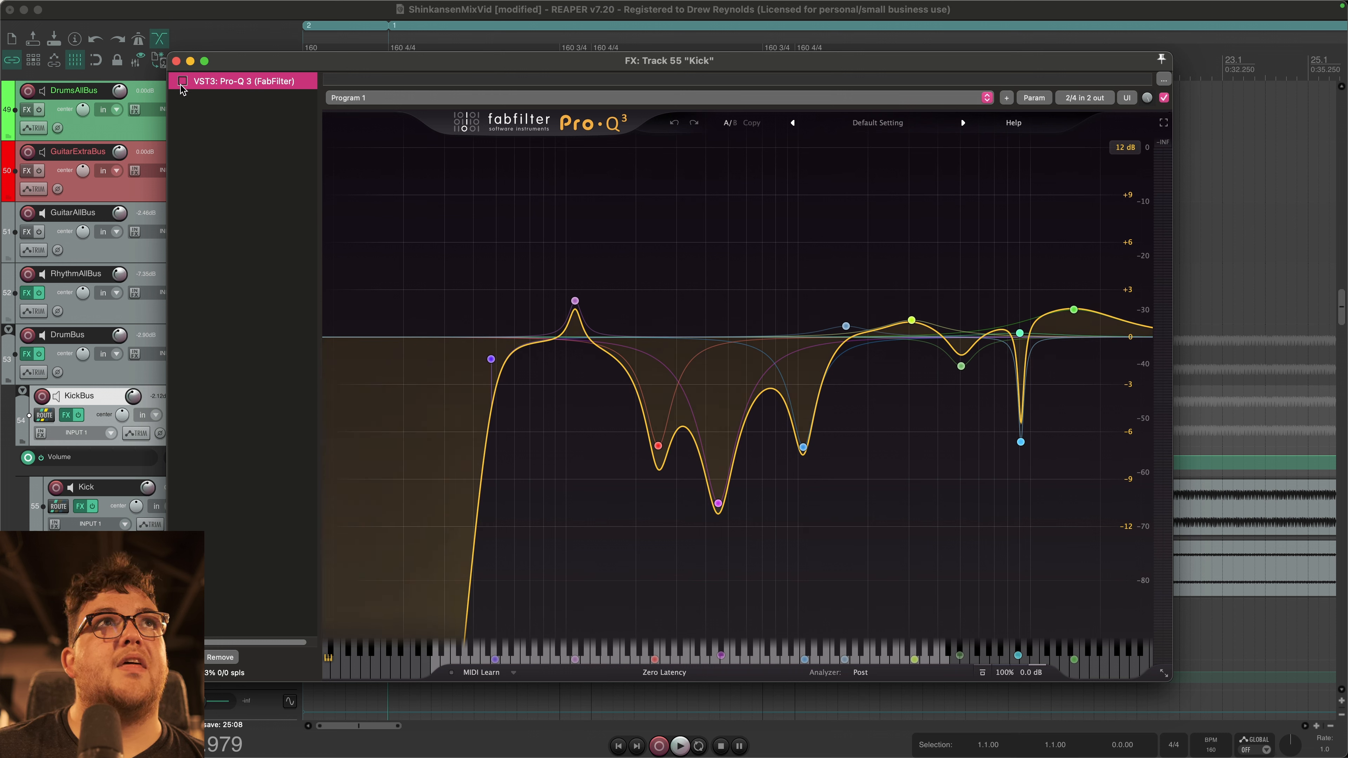
{"action": "key", "text": "space"}
{"action": "key", "text": "space"}
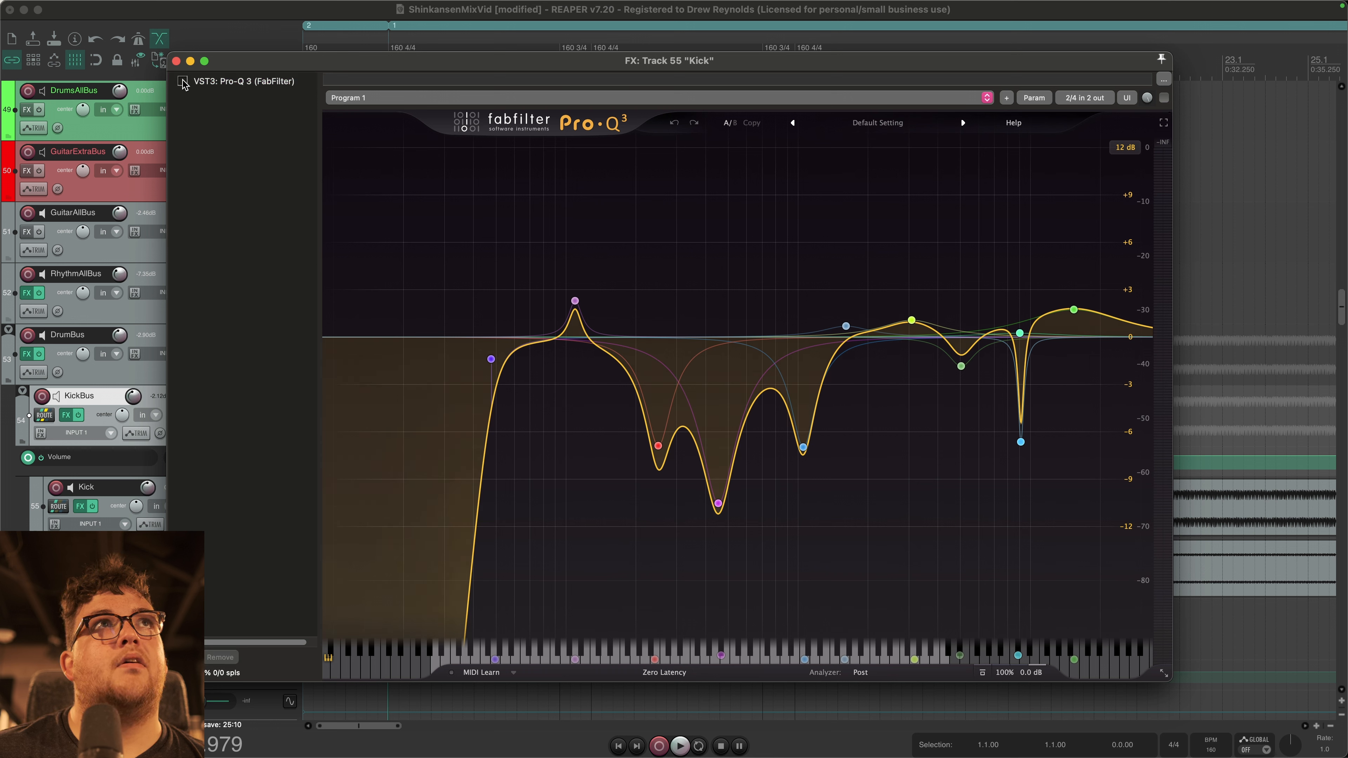
{"action": "key", "text": "space"}
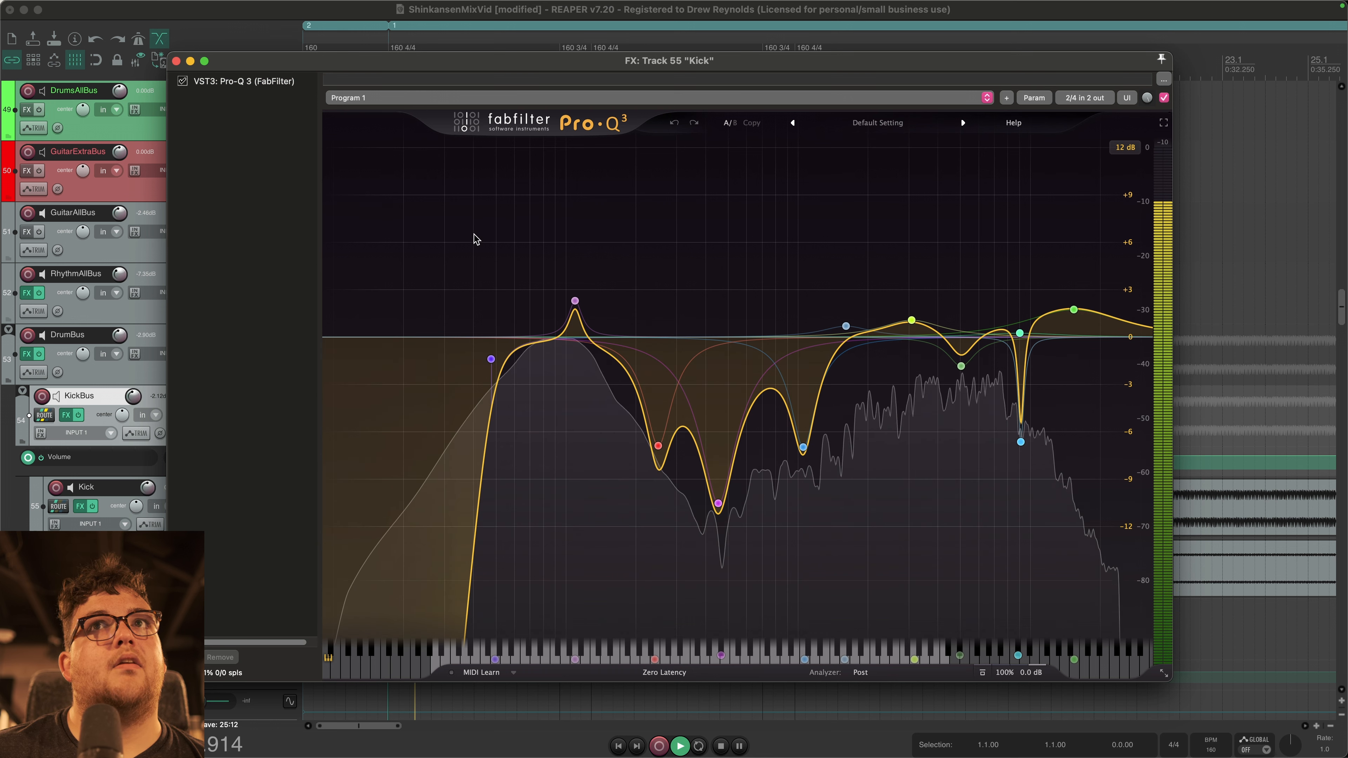
{"action": "key", "text": "space"}
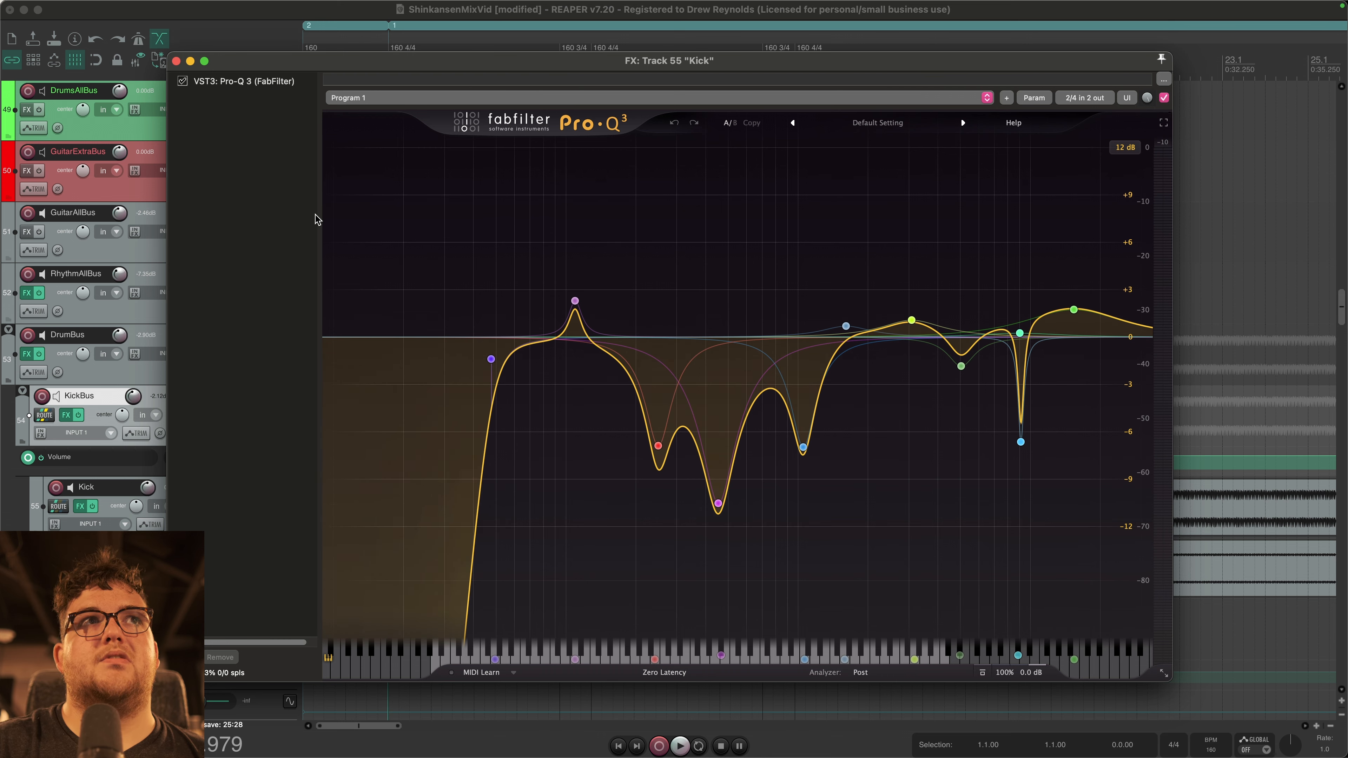
{"action": "key", "text": "Escape"}
Step: Solo the KickTrig track and play it on its own
{"action": "left_click", "coordinate": [218, 549]}
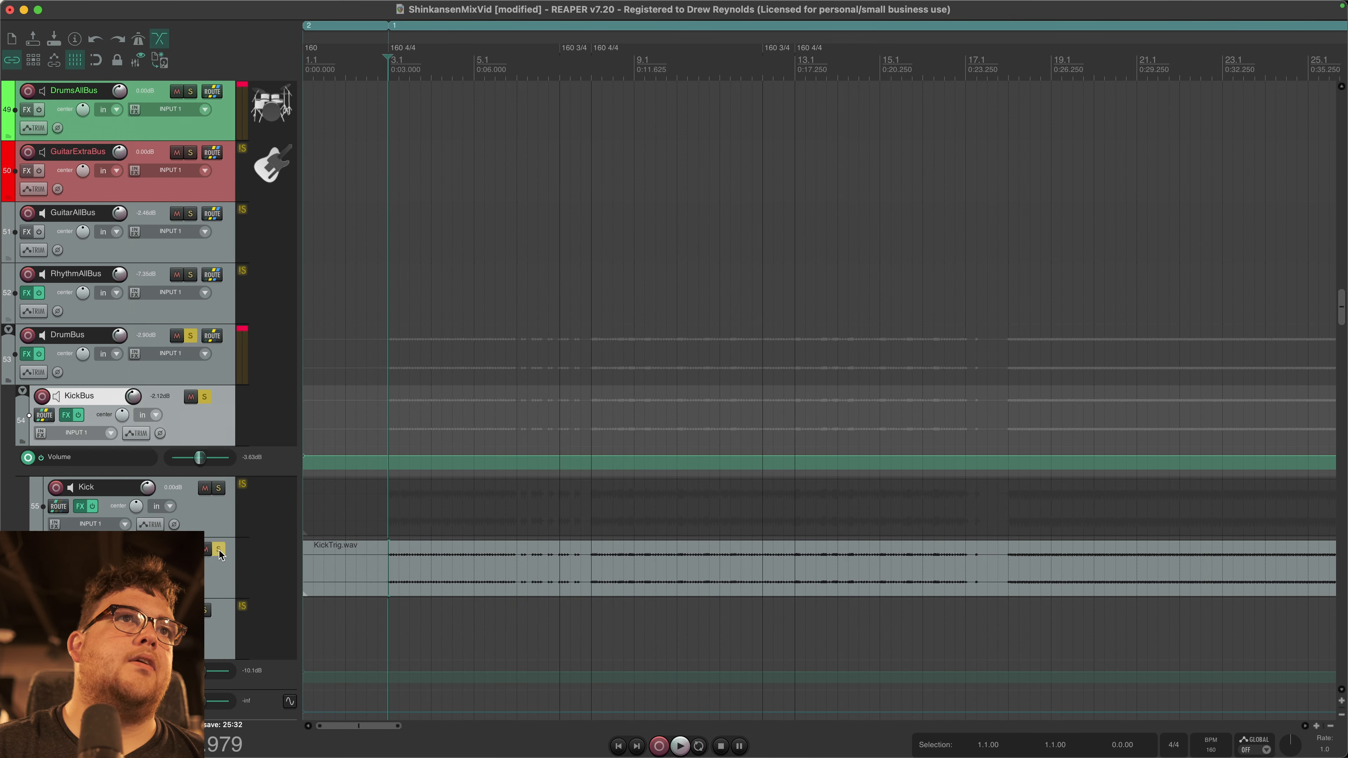
{"action": "key", "text": "space"}
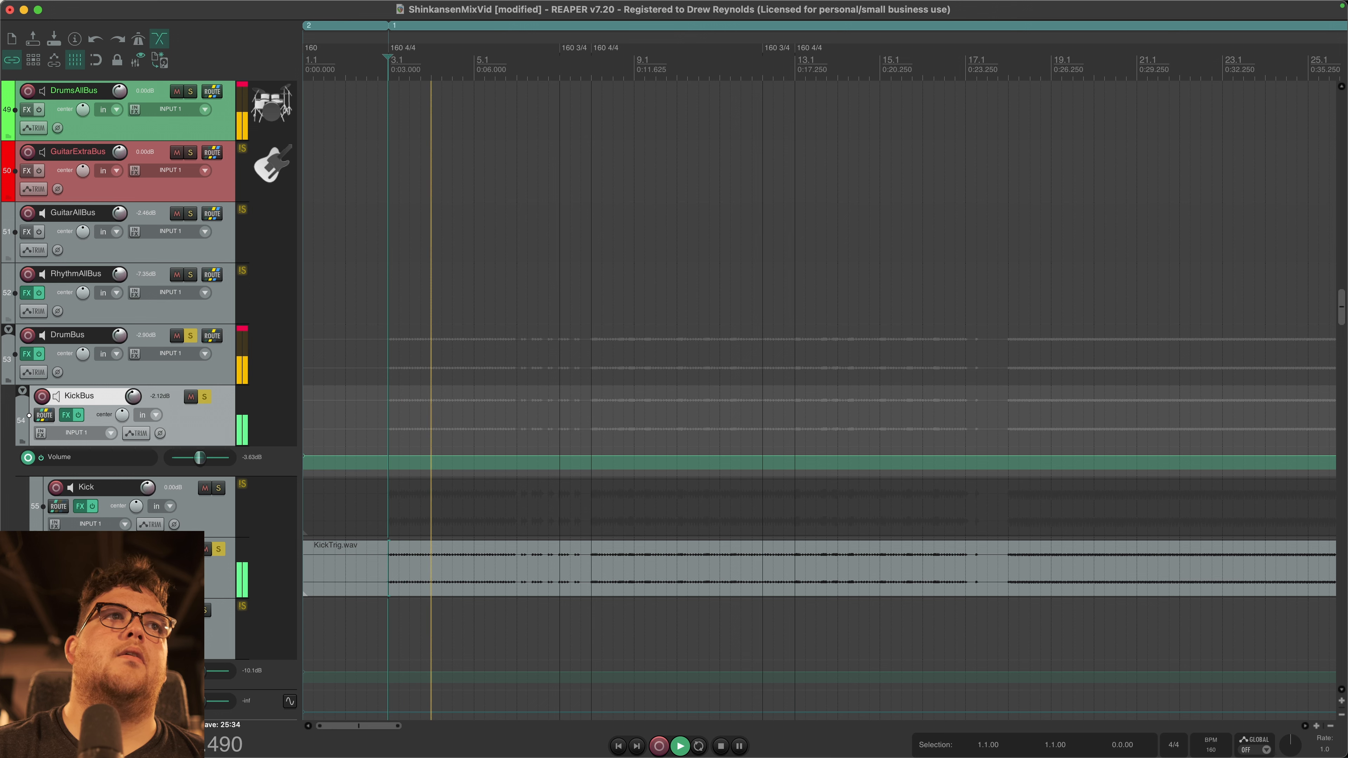
{"action": "key", "text": "space"}
Step: Review KickTrig's Pro-Q 3 EQ, compare playback with it bypassed and active, and enable Saturn 2 on the track
{"action": "left_click", "coordinate": [80, 567]}
{"action": "mouse_move", "coordinate": [436, 240]}
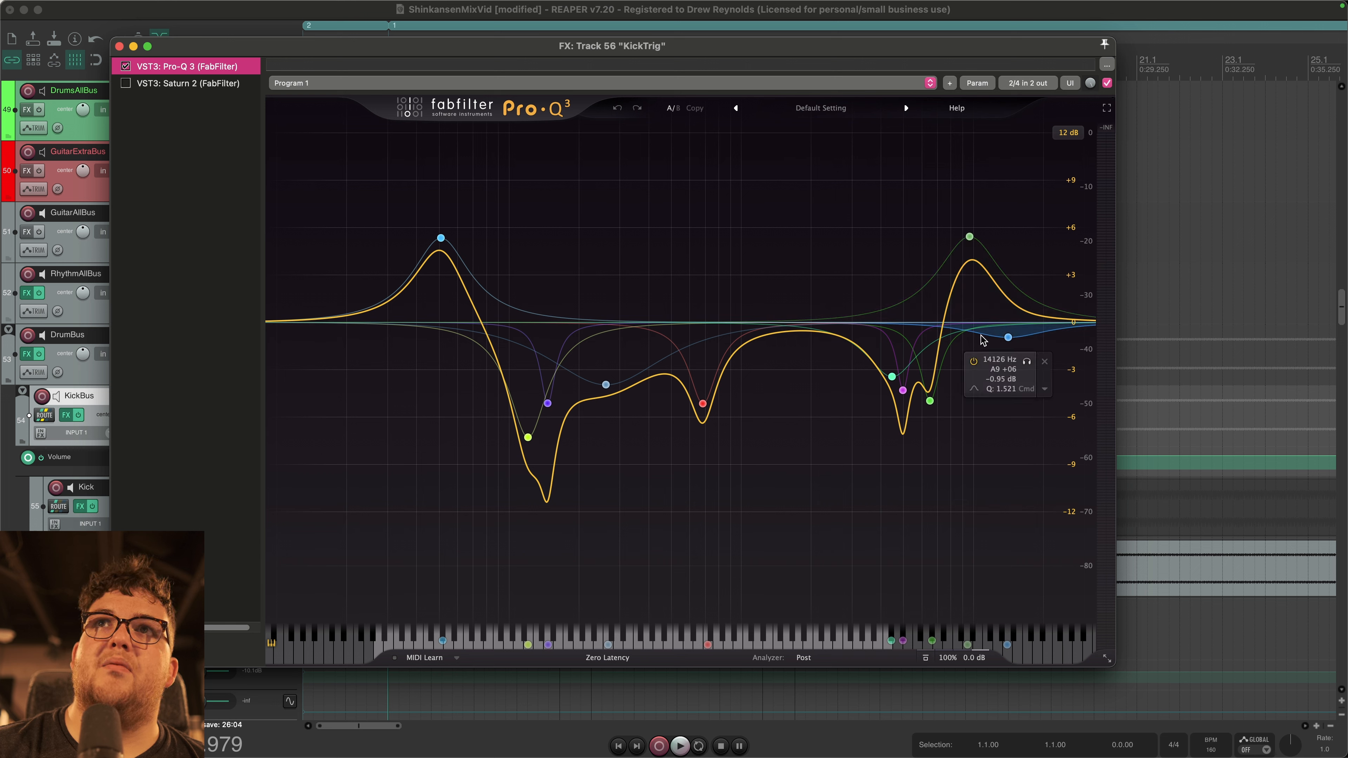
{"action": "key", "text": "space"}
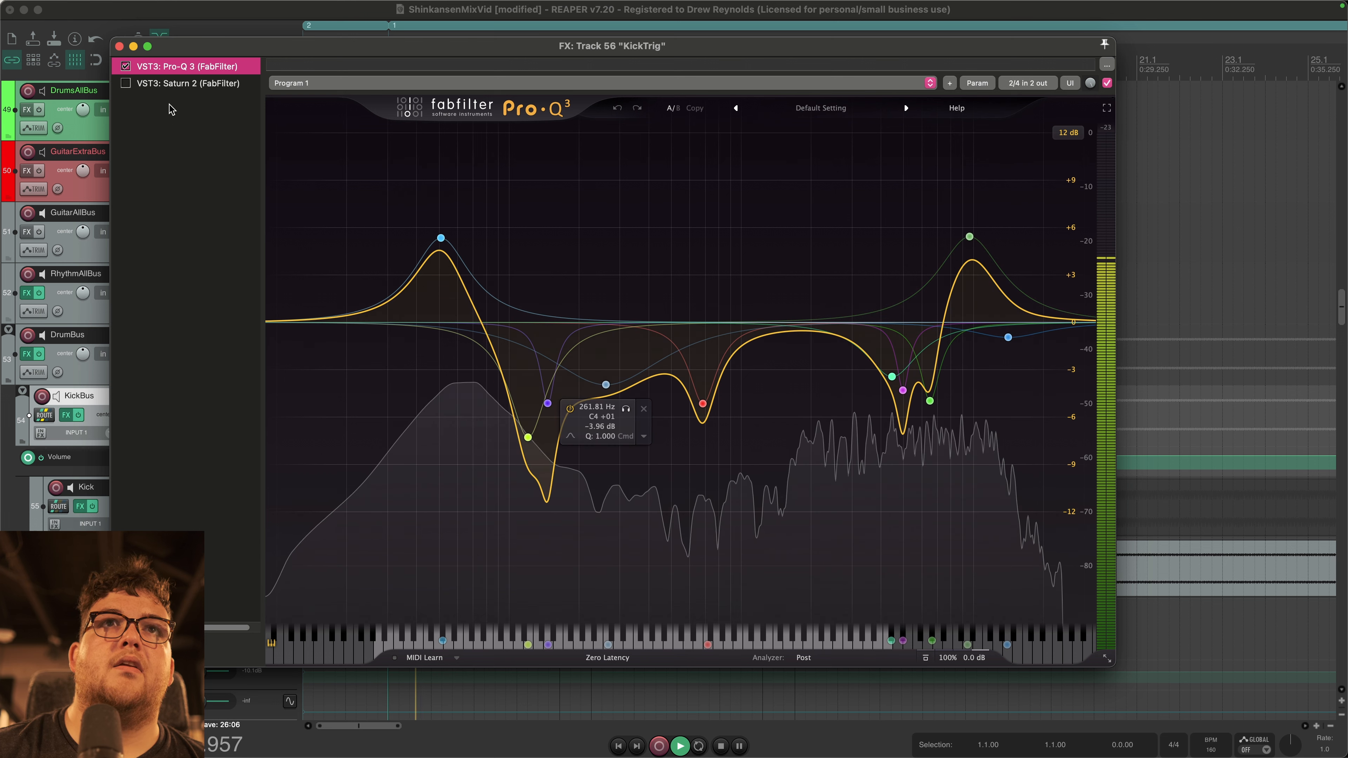
{"action": "left_click", "coordinate": [125, 66]}
{"action": "left_click", "coordinate": [126, 65]}
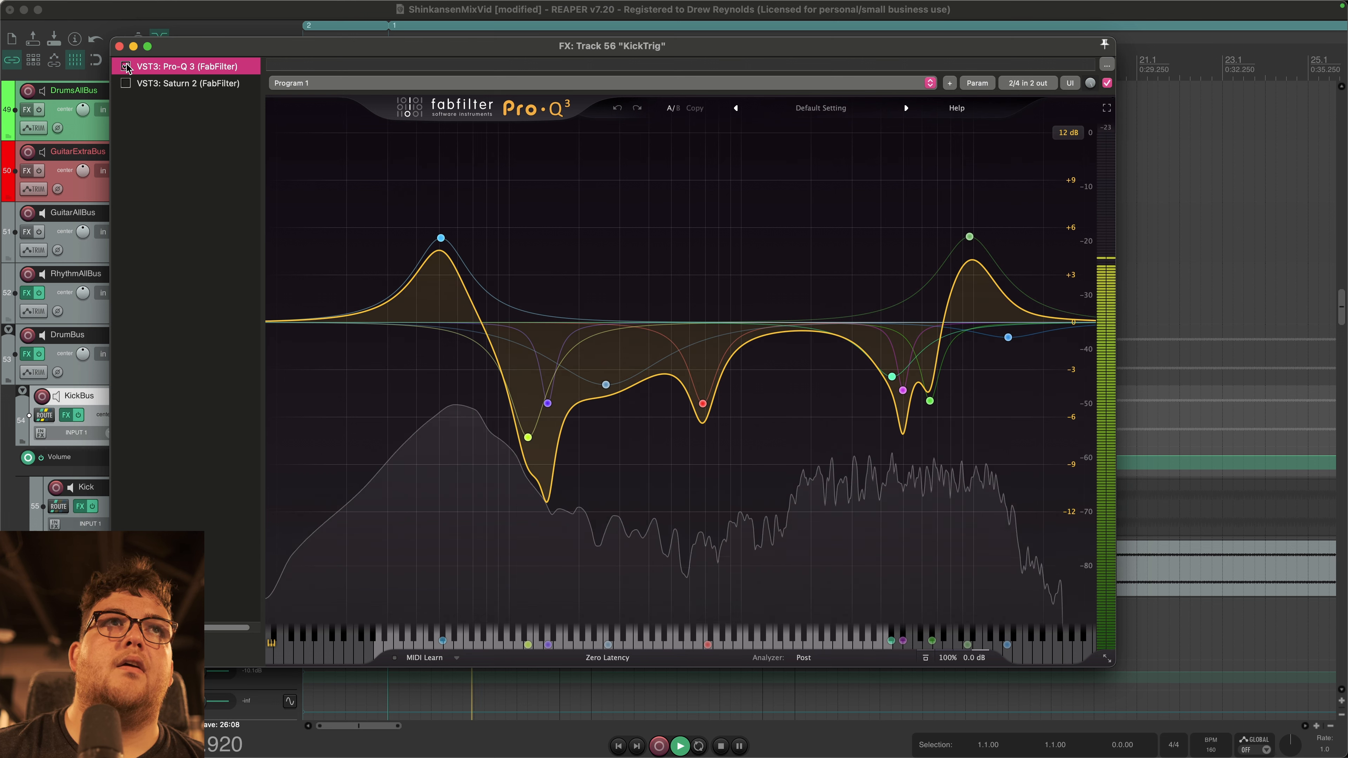
{"action": "left_click", "coordinate": [126, 65]}
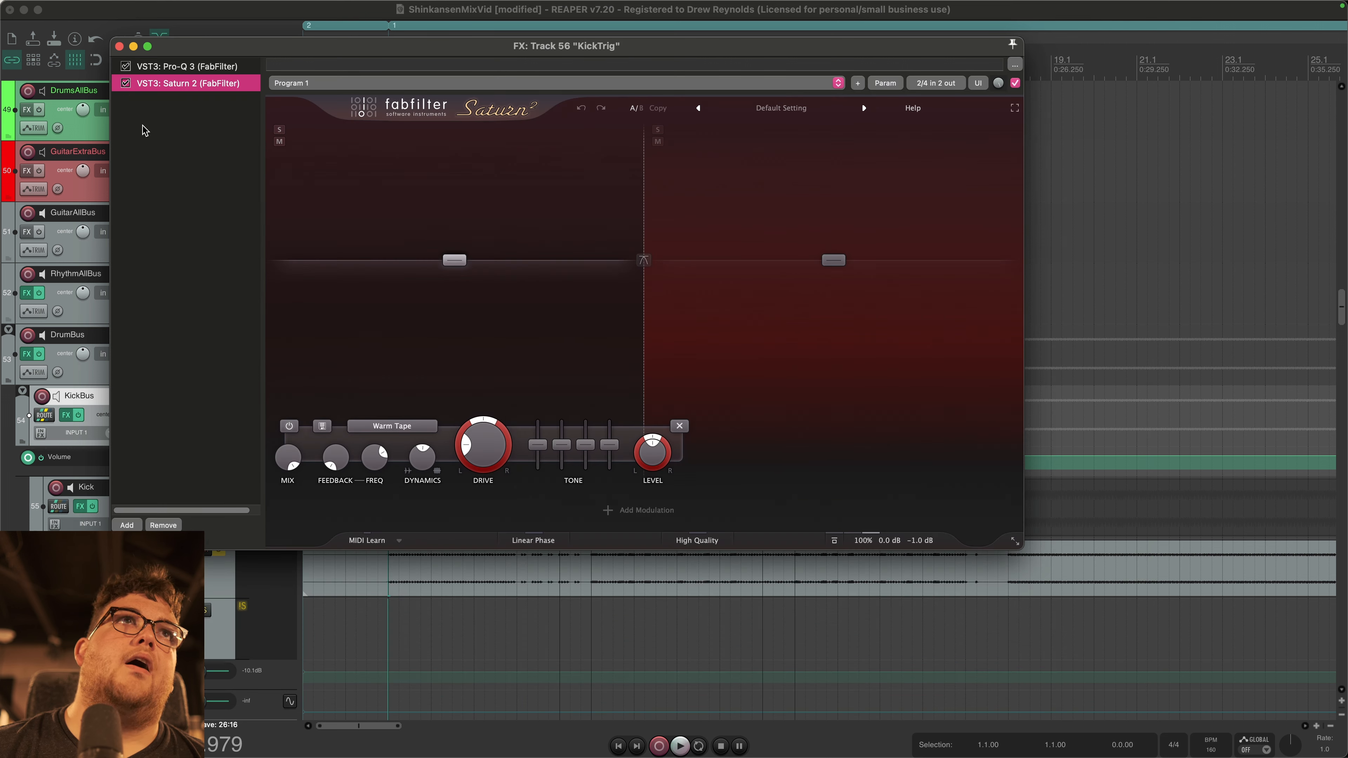
Step: Inspect the low and high Warm Tape bands of Saturn 2 on KickTrig and compare playback with and without the plugin
{"action": "left_click", "coordinate": [488, 433]}
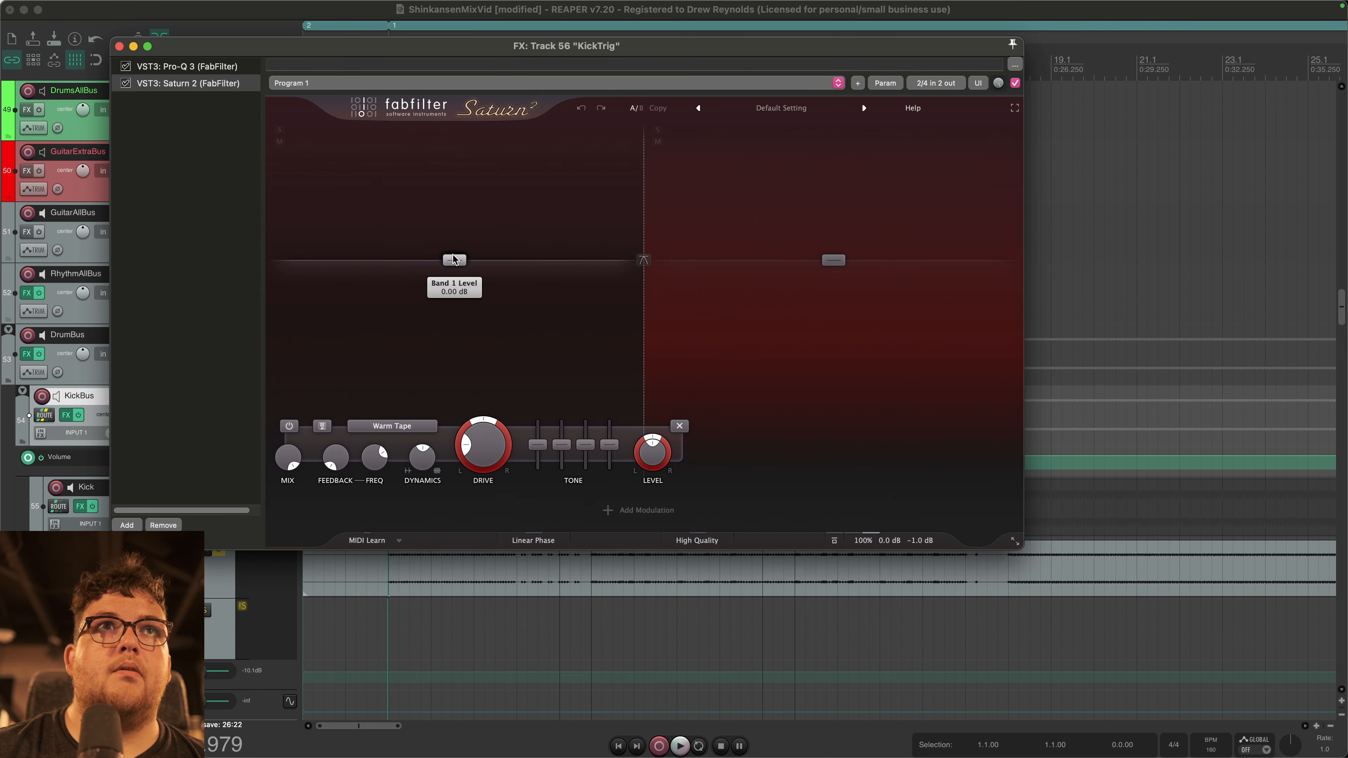
{"action": "left_click", "coordinate": [833, 261]}
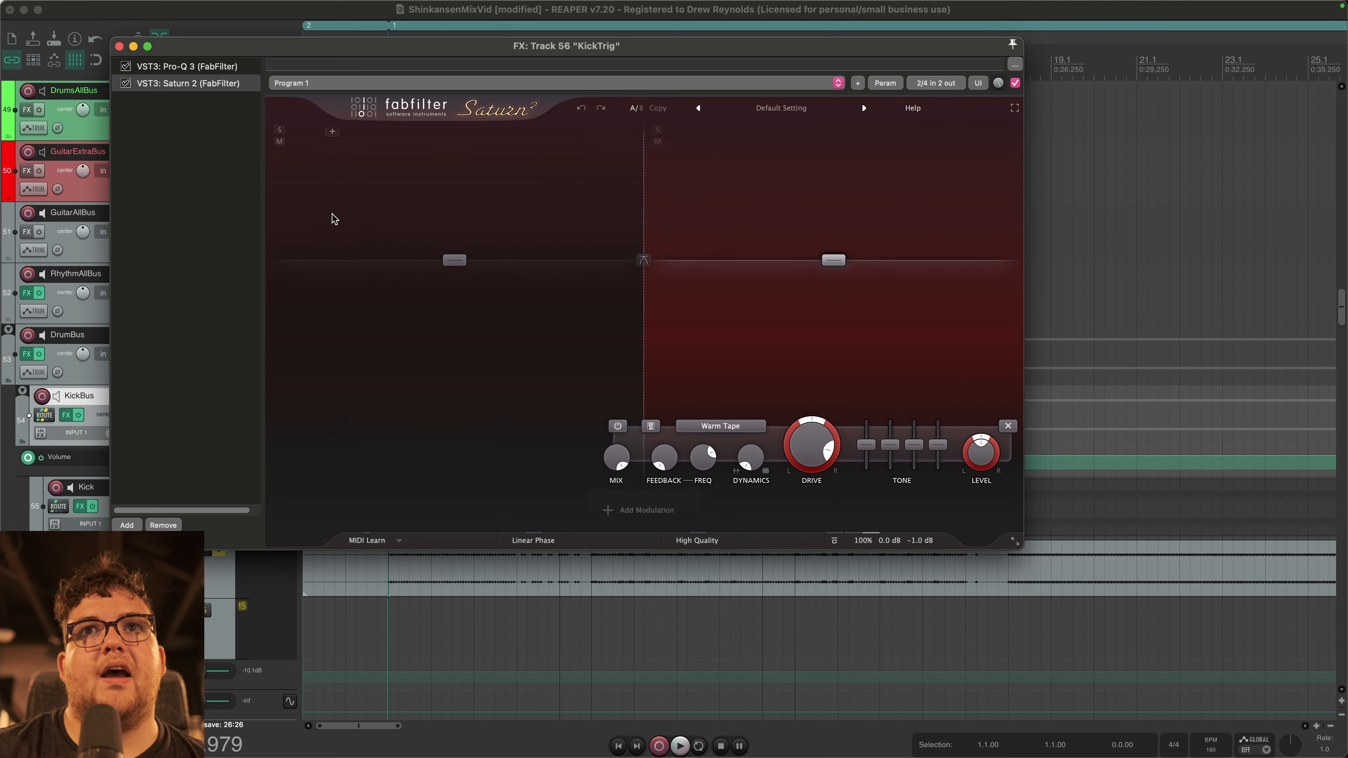
{"action": "left_click", "coordinate": [126, 83]}
{"action": "key", "text": "space"}
{"action": "key", "text": "space"}
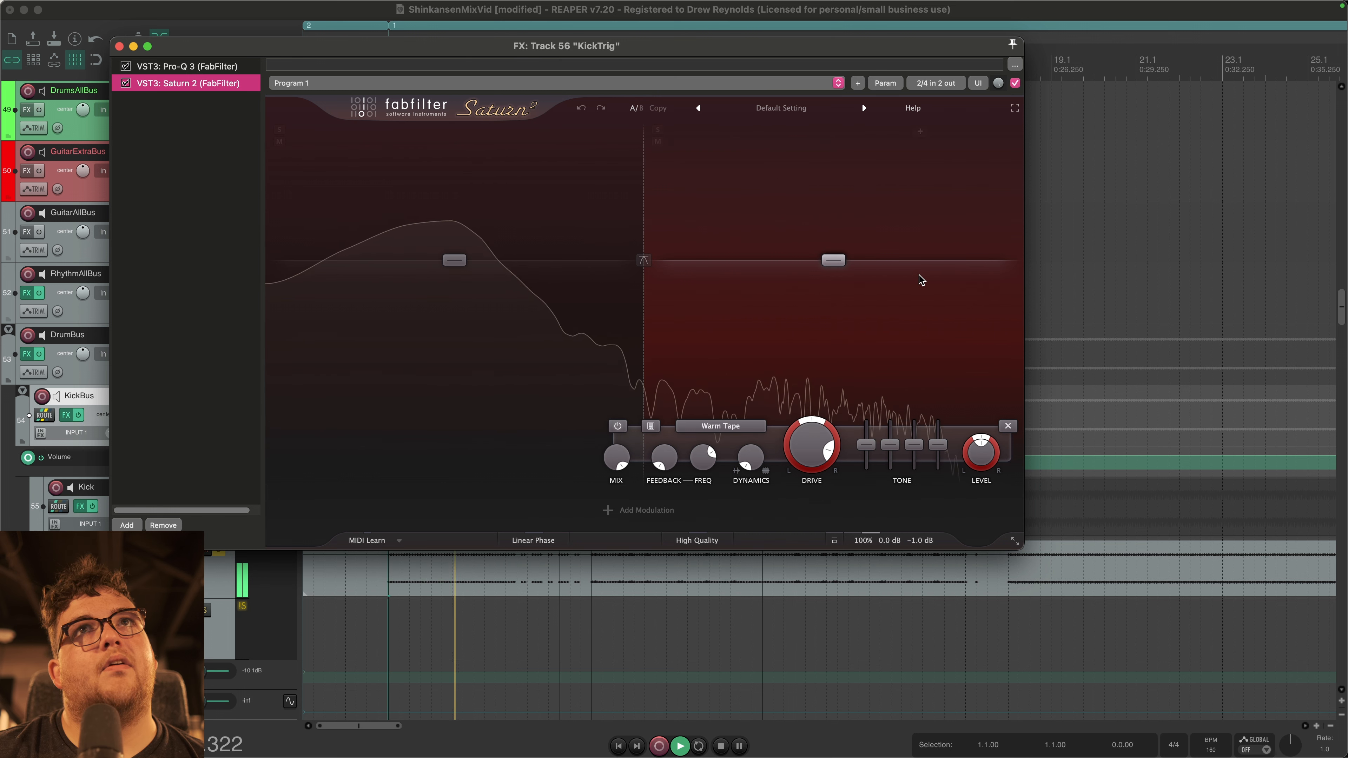
{"action": "key", "text": "space"}
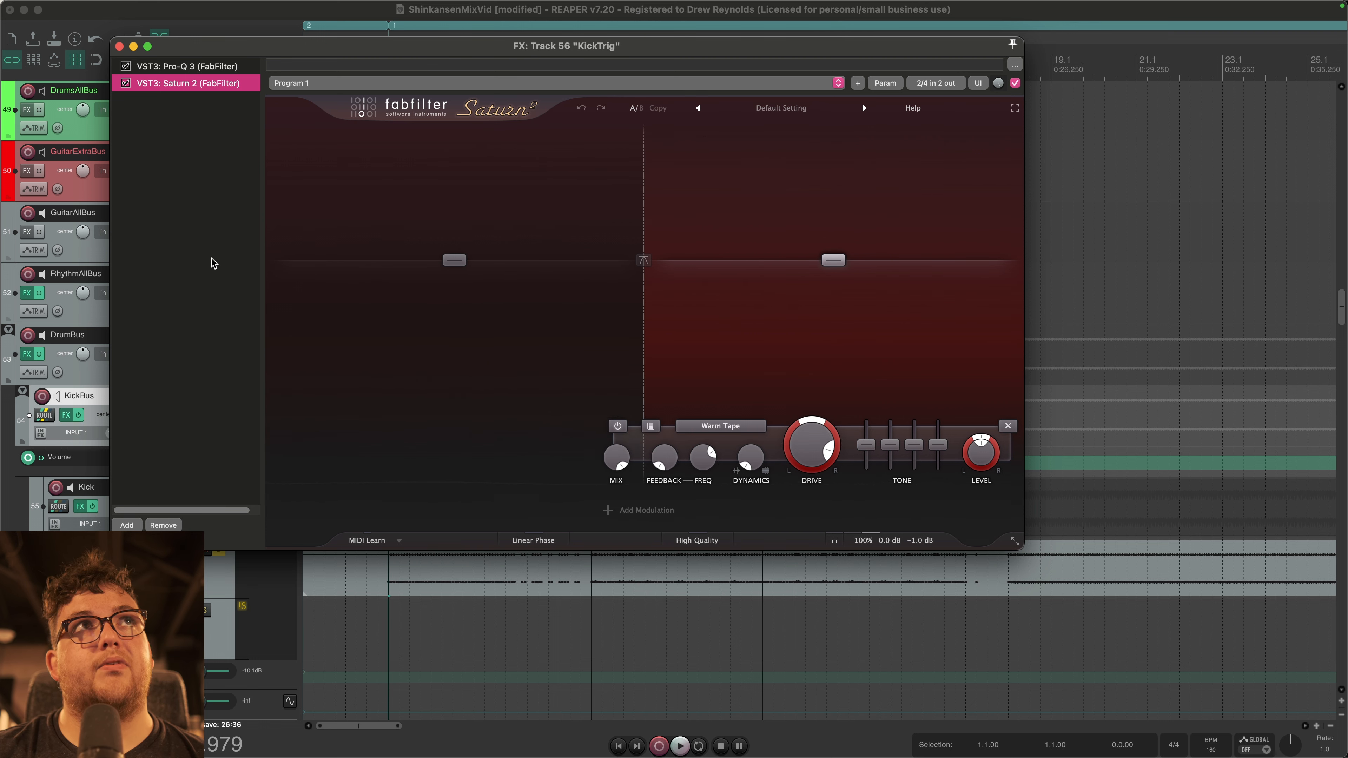
{"action": "key", "text": "space"}
{"action": "key", "text": "Escape"}
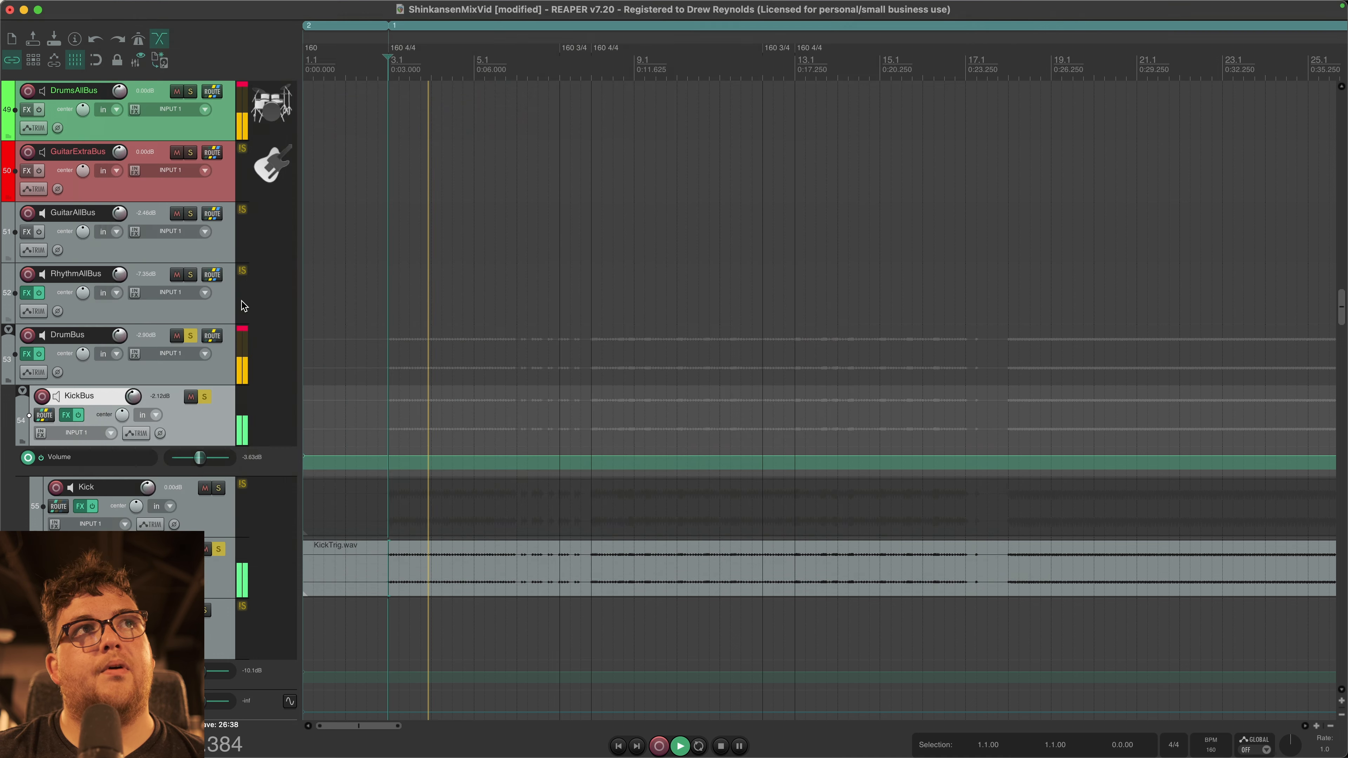
{"action": "key", "text": "space"}
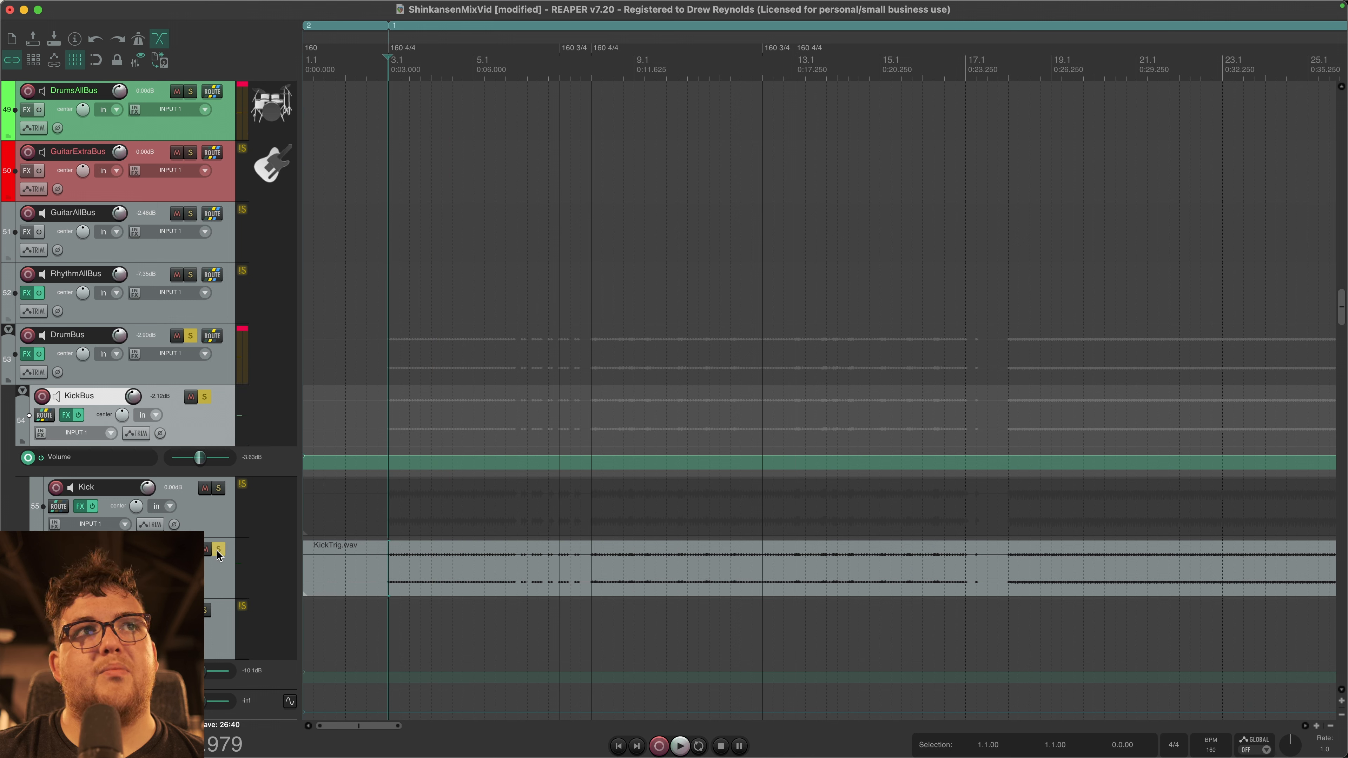
Step: Unsolo KickTrig and play the Kick and KickTrig tracks together through the KickBus
{"action": "left_click", "coordinate": [218, 550]}
{"action": "key", "text": "space"}
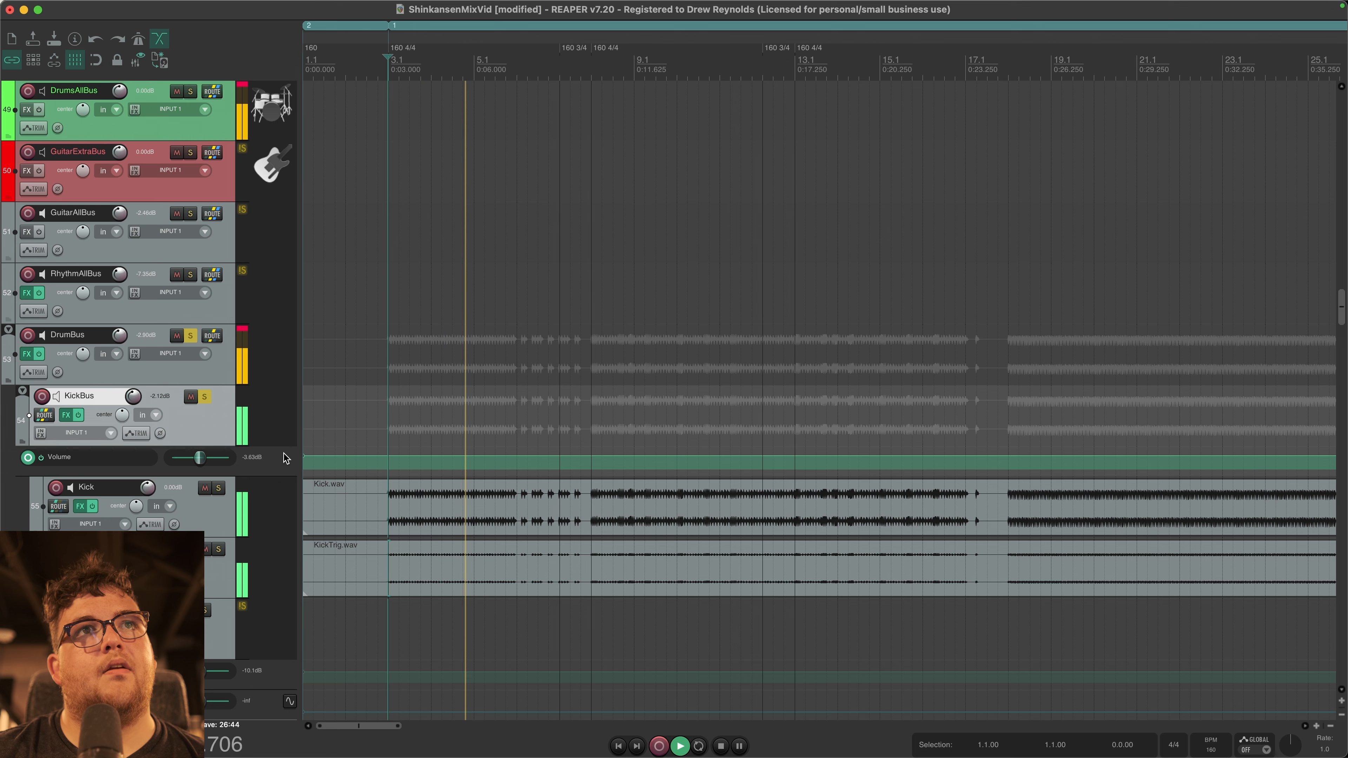
{"action": "key", "text": "space"}
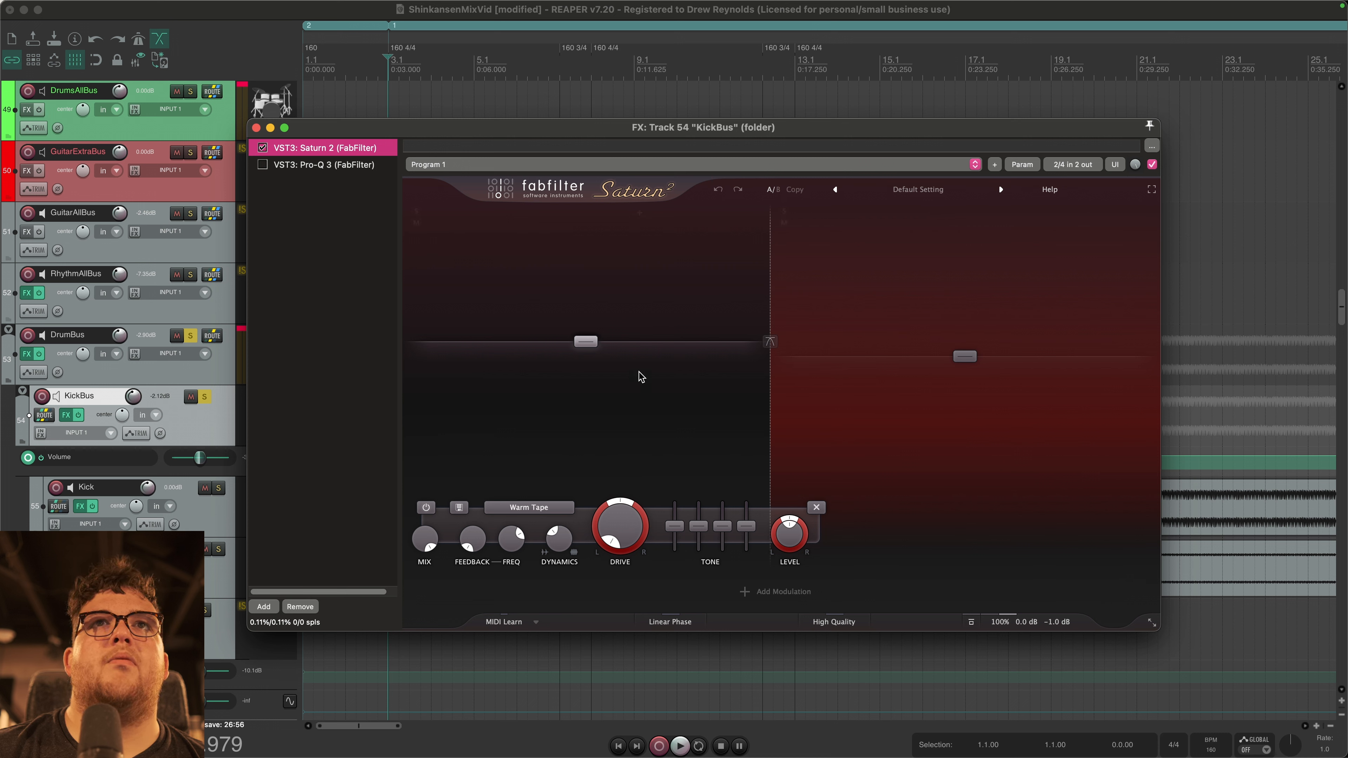
Step: Inspect the low and high Warm Tape bands of Saturn 2 on the KickBus
{"action": "left_click", "coordinate": [595, 344]}
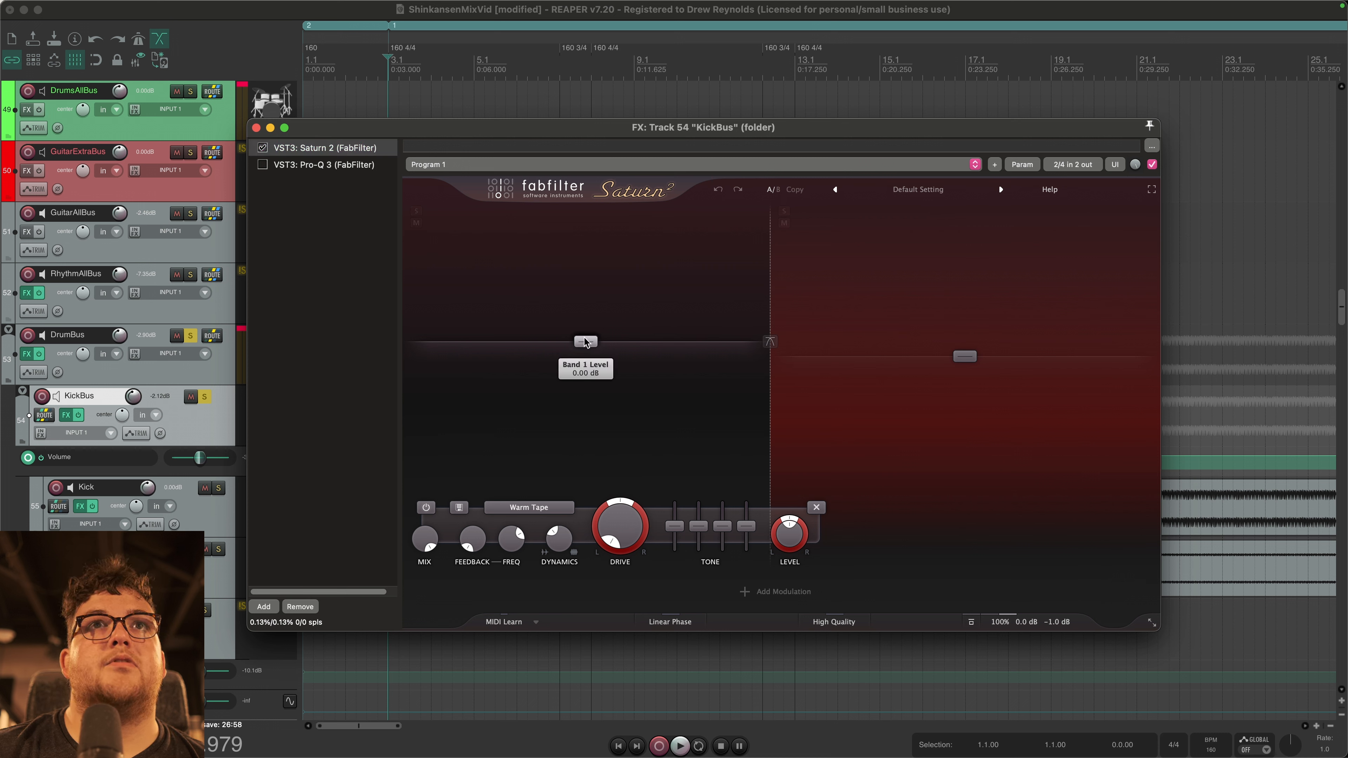
{"action": "left_click", "coordinate": [958, 357]}
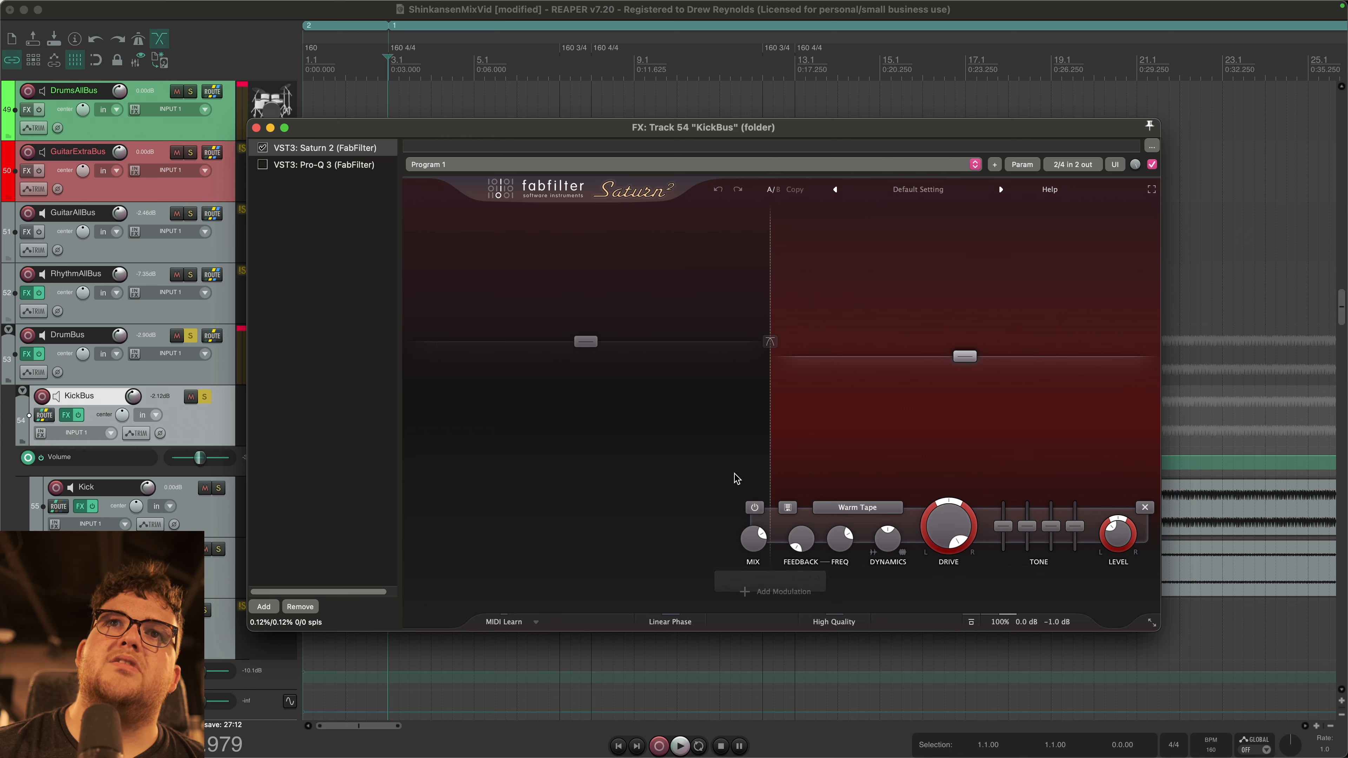
{"action": "mouse_move", "coordinate": [758, 539]}
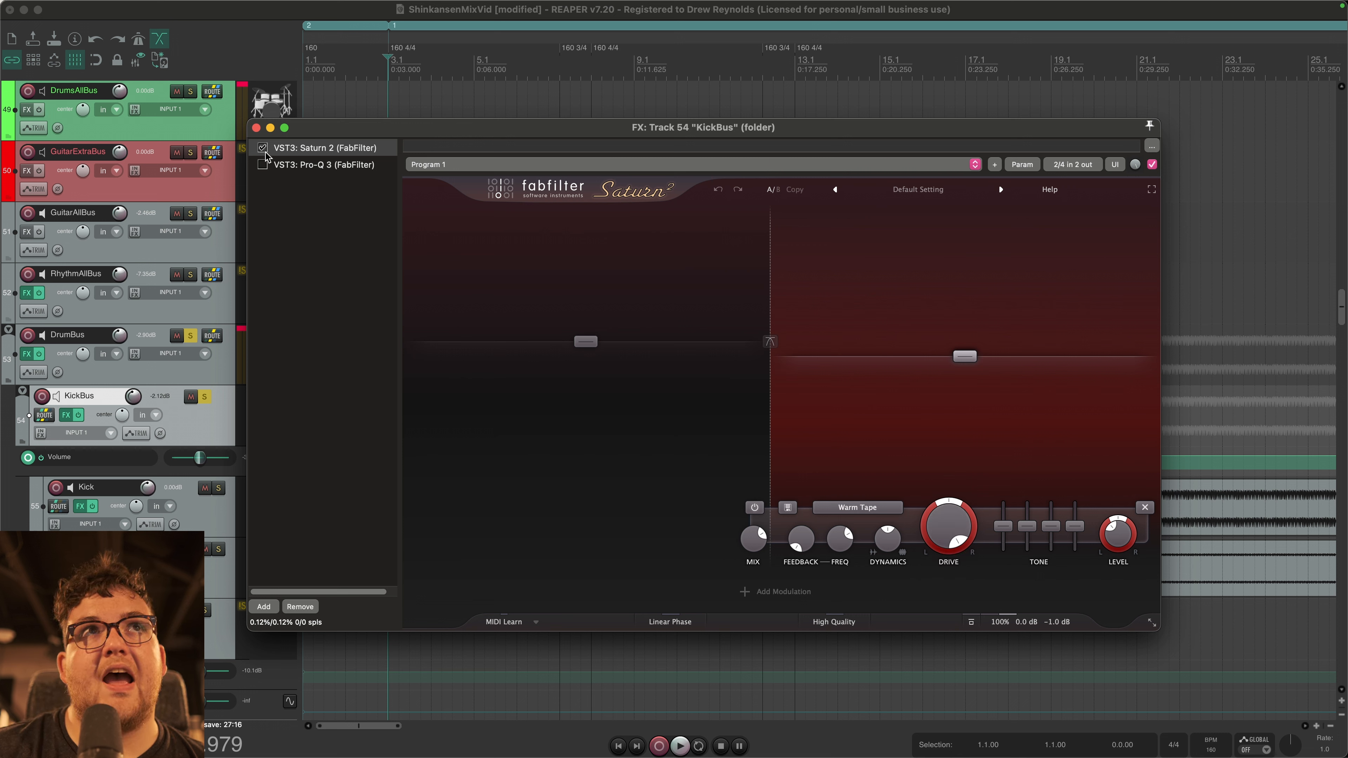
Step: Play the KickBus and compare the sound with Saturn 2 bypassed and active
{"action": "left_click", "coordinate": [275, 182]}
{"action": "key", "text": "space"}
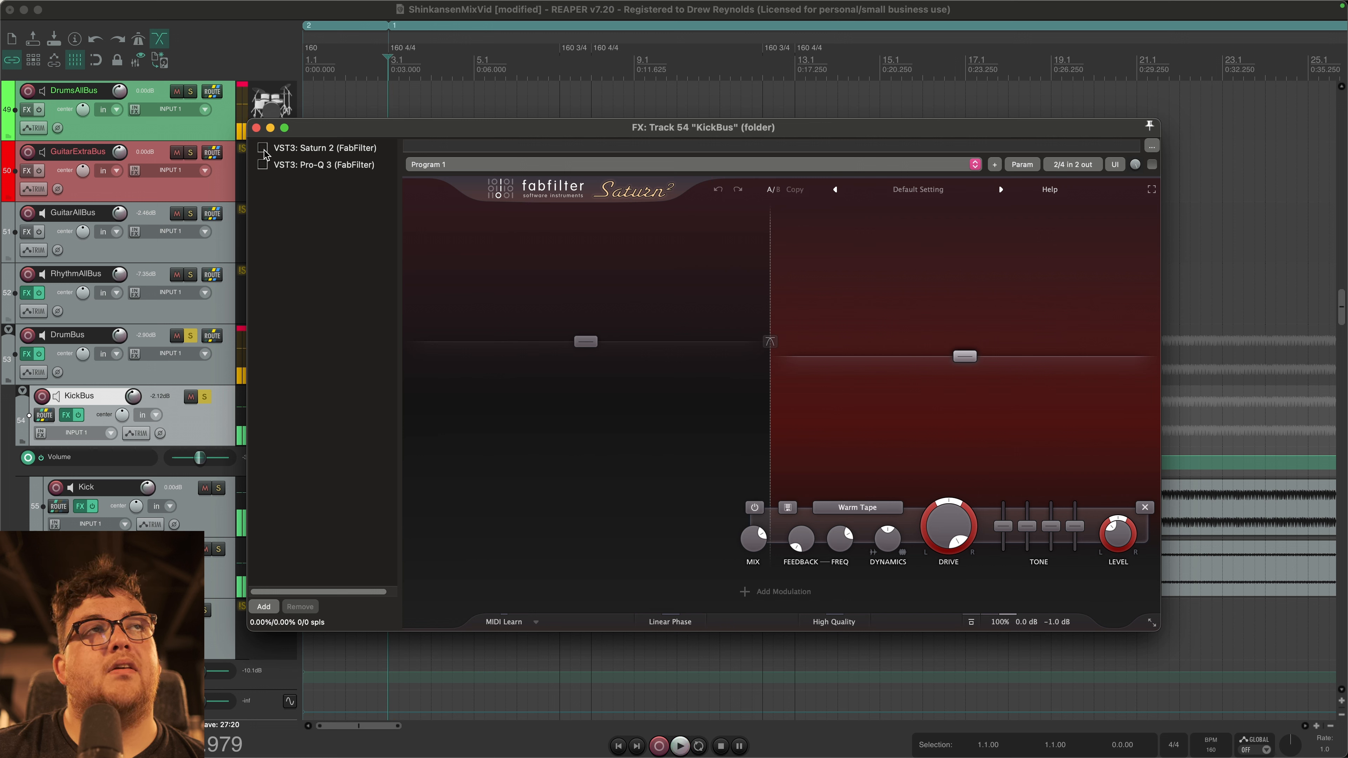
{"action": "key", "text": "space"}
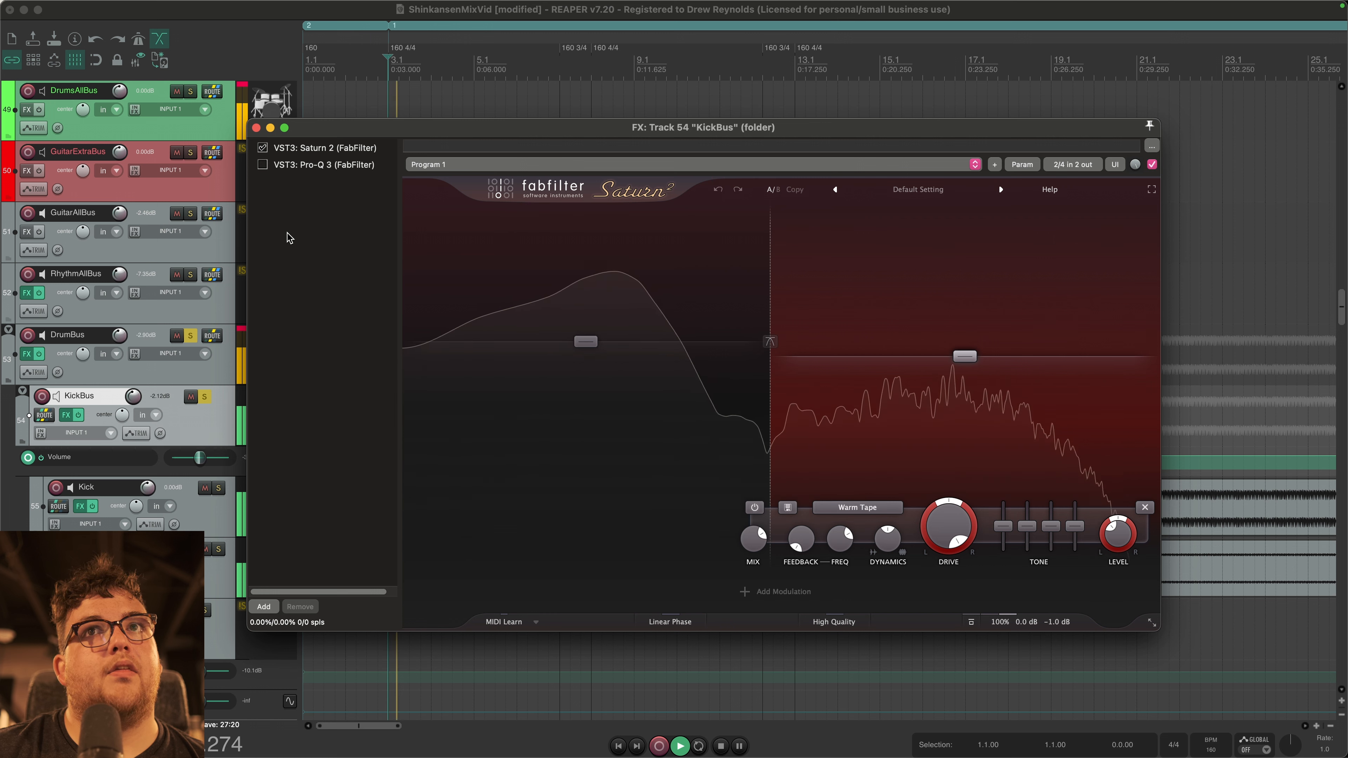
{"action": "left_click", "coordinate": [262, 149]}
{"action": "left_click", "coordinate": [262, 149]}
{"action": "key", "text": "space"}
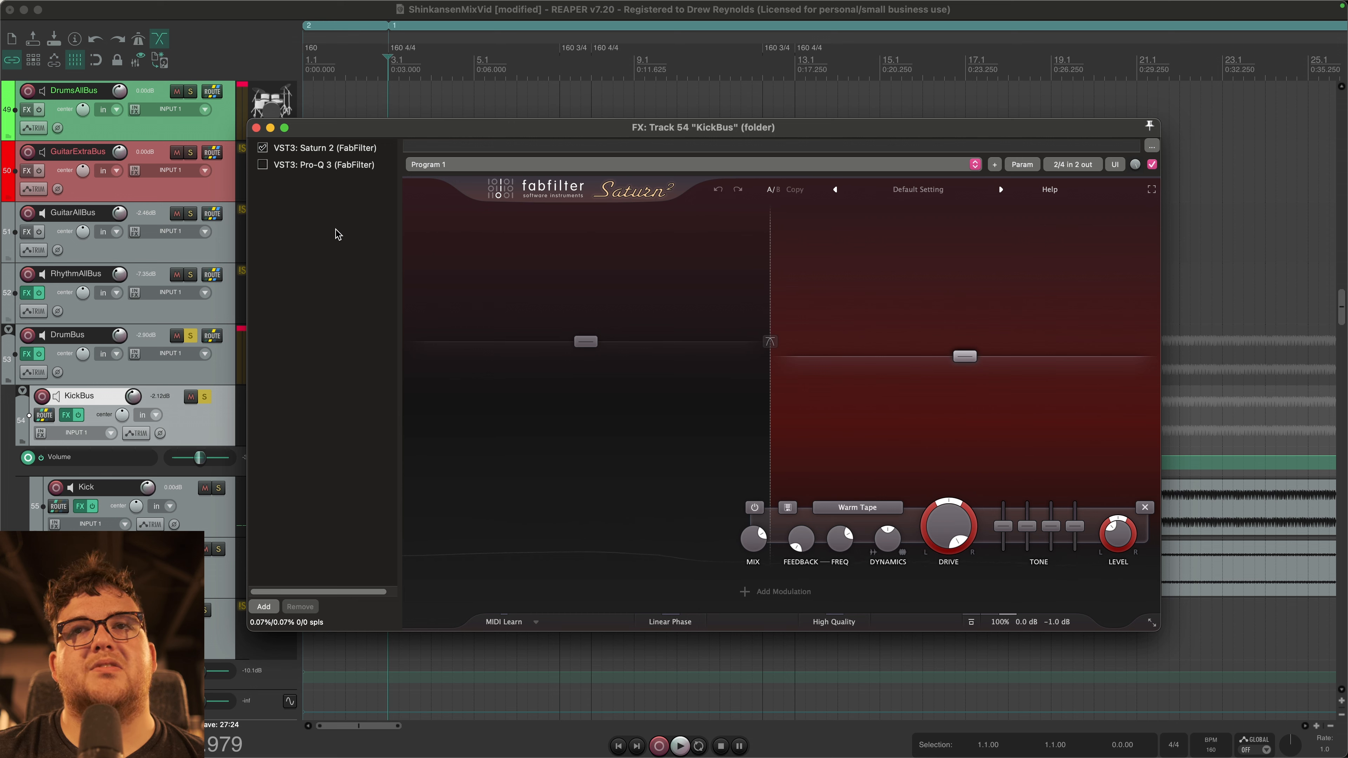
{"action": "key", "text": "space"}
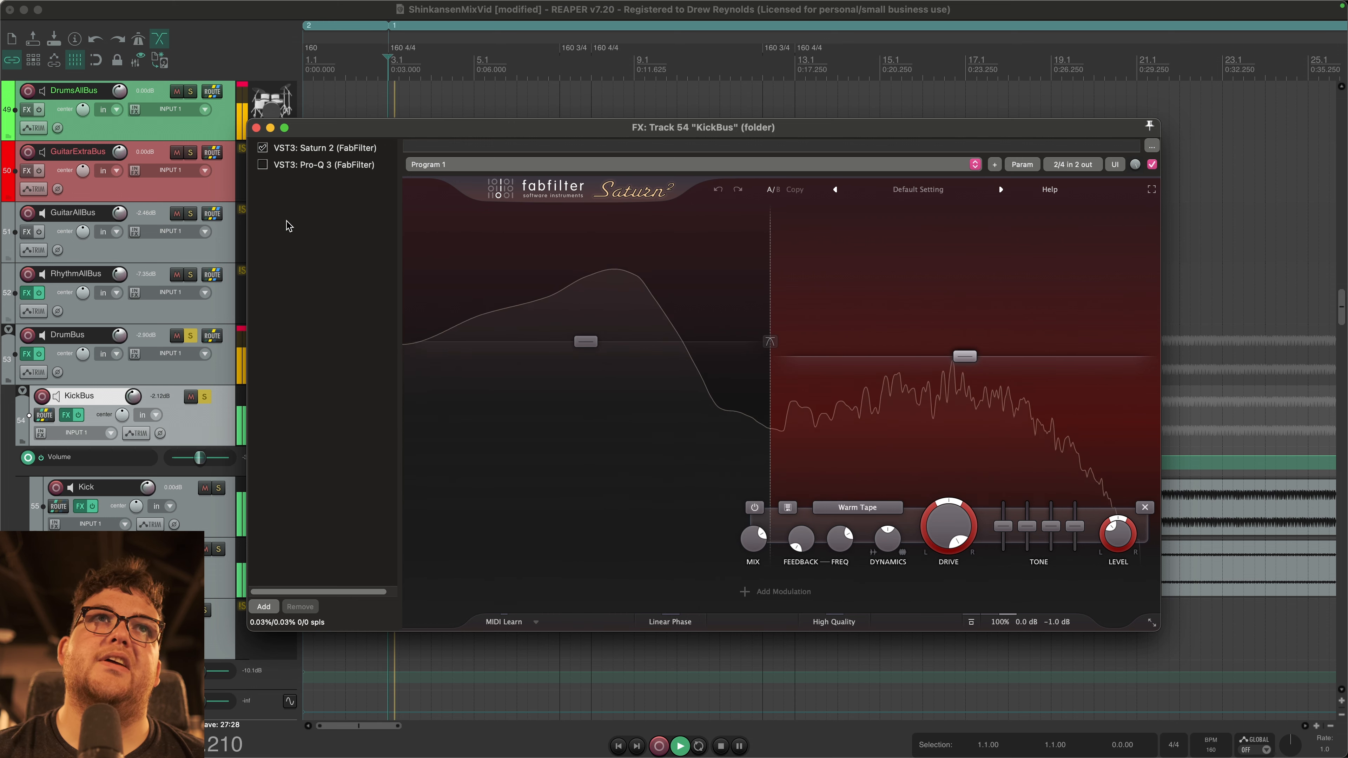
{"action": "key", "text": "space"}
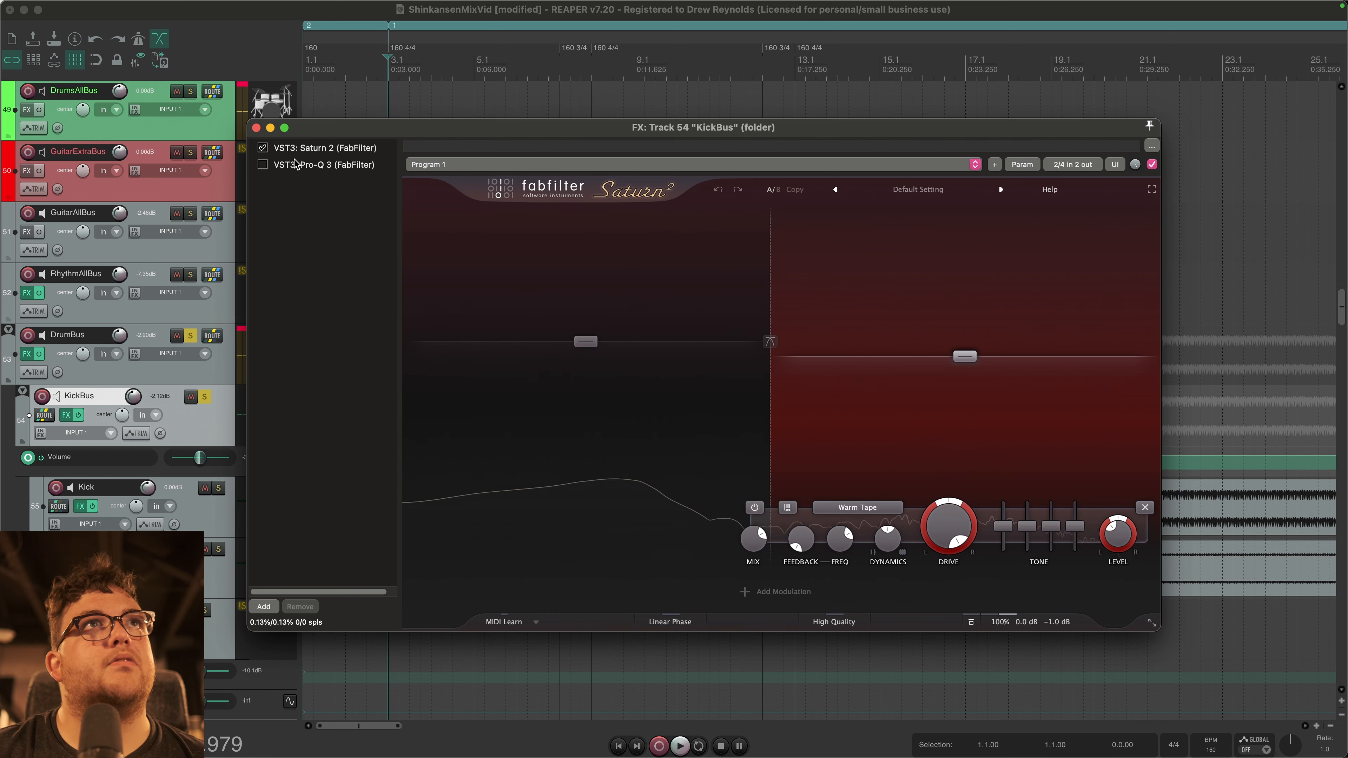
Step: Enable Pro-Q 3 on the KickBus and inspect its EQ bands, from the low-end cut to the high-frequency boosts and cuts
{"action": "left_click", "coordinate": [272, 162]}
{"action": "mouse_move", "coordinate": [655, 431]}
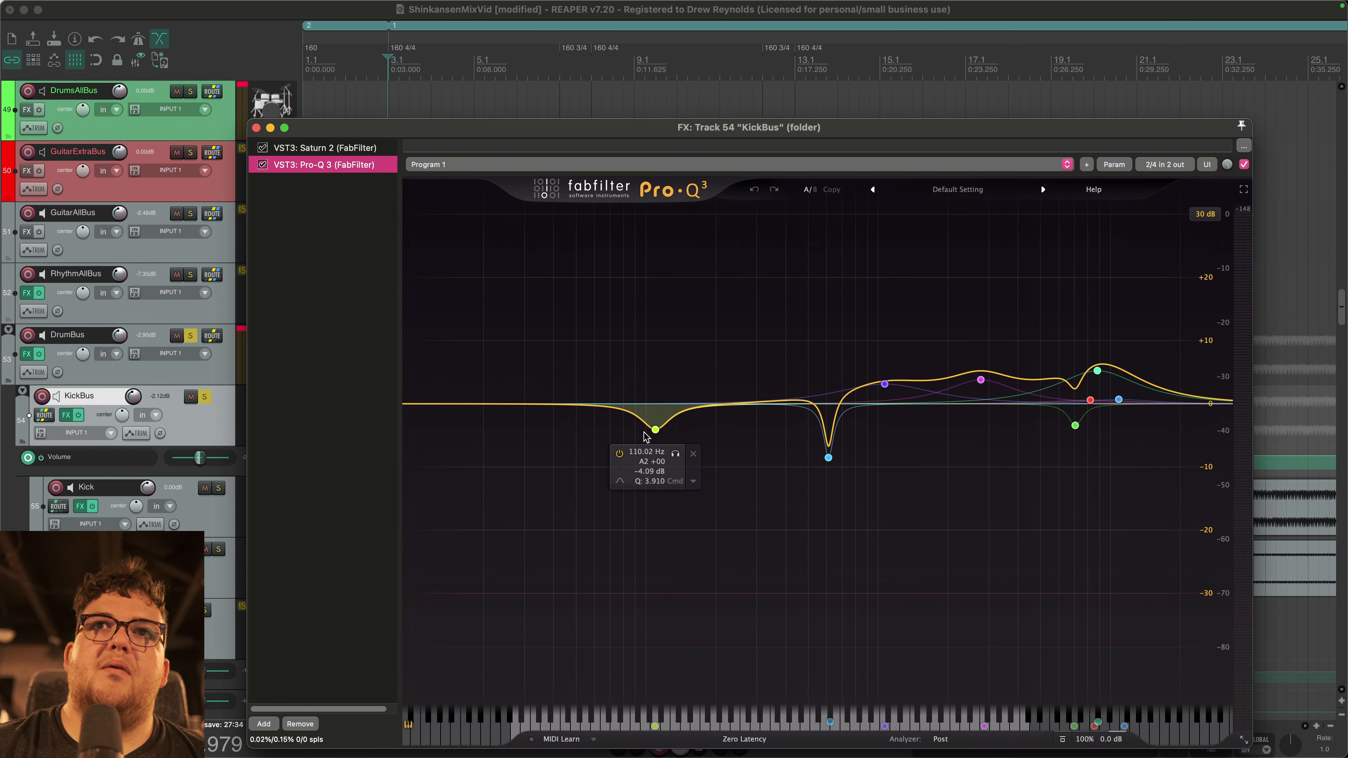
{"action": "mouse_move", "coordinate": [839, 462]}
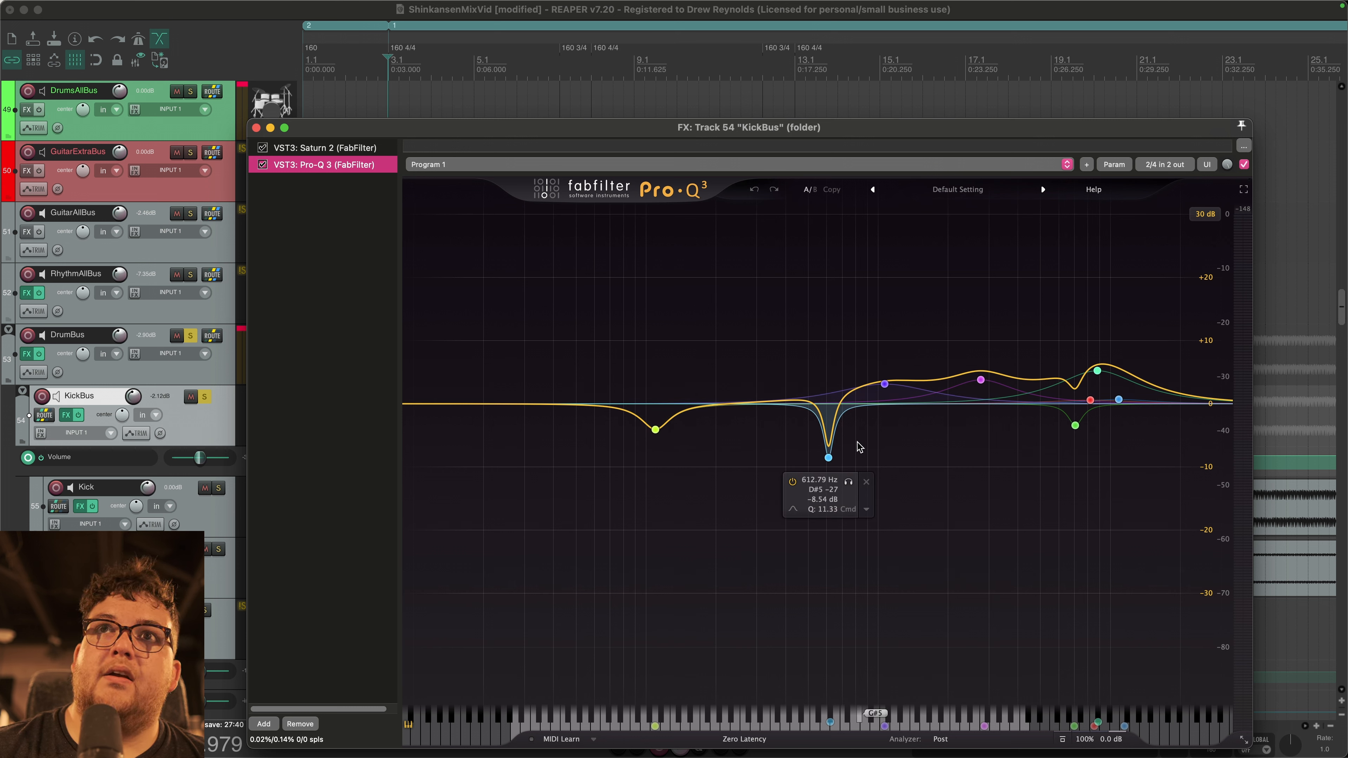
{"action": "mouse_move", "coordinate": [901, 399]}
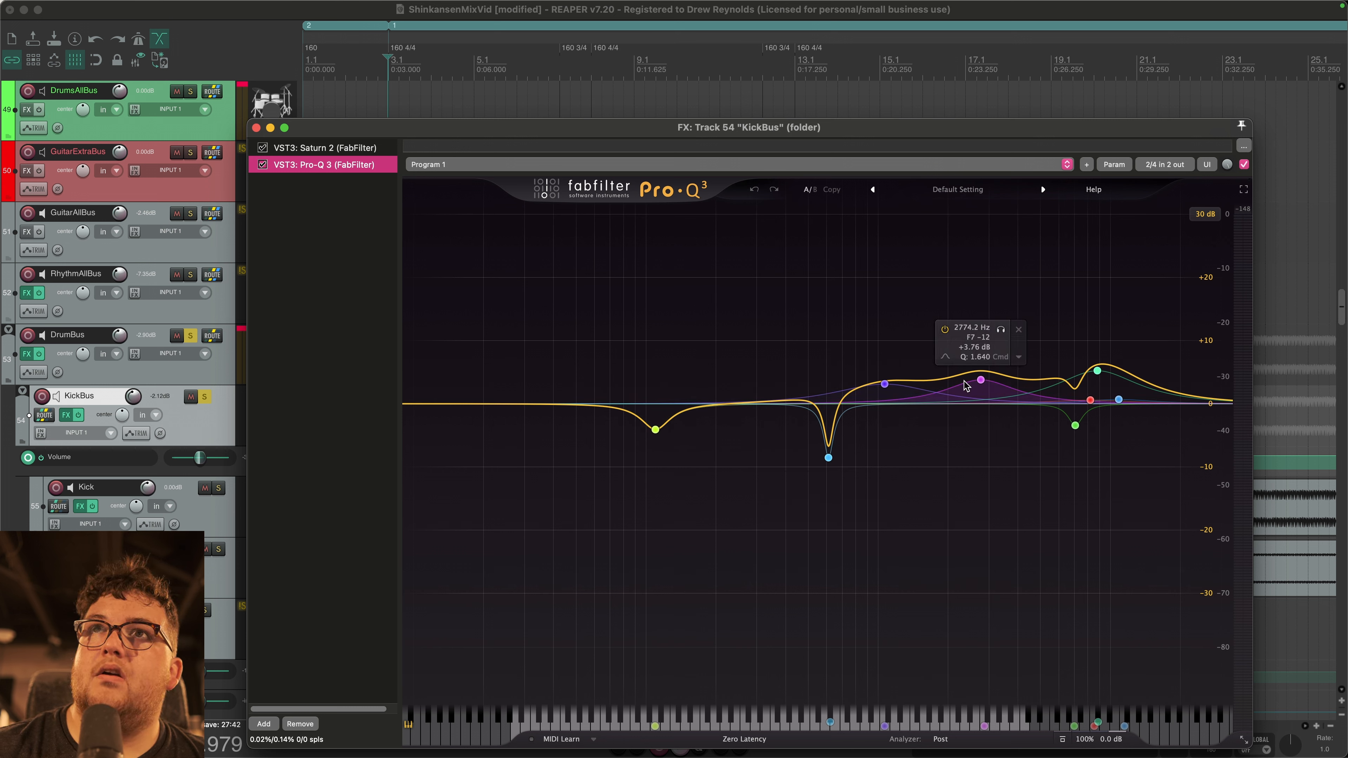
{"action": "mouse_move", "coordinate": [1093, 374]}
{"action": "mouse_move", "coordinate": [1079, 425]}
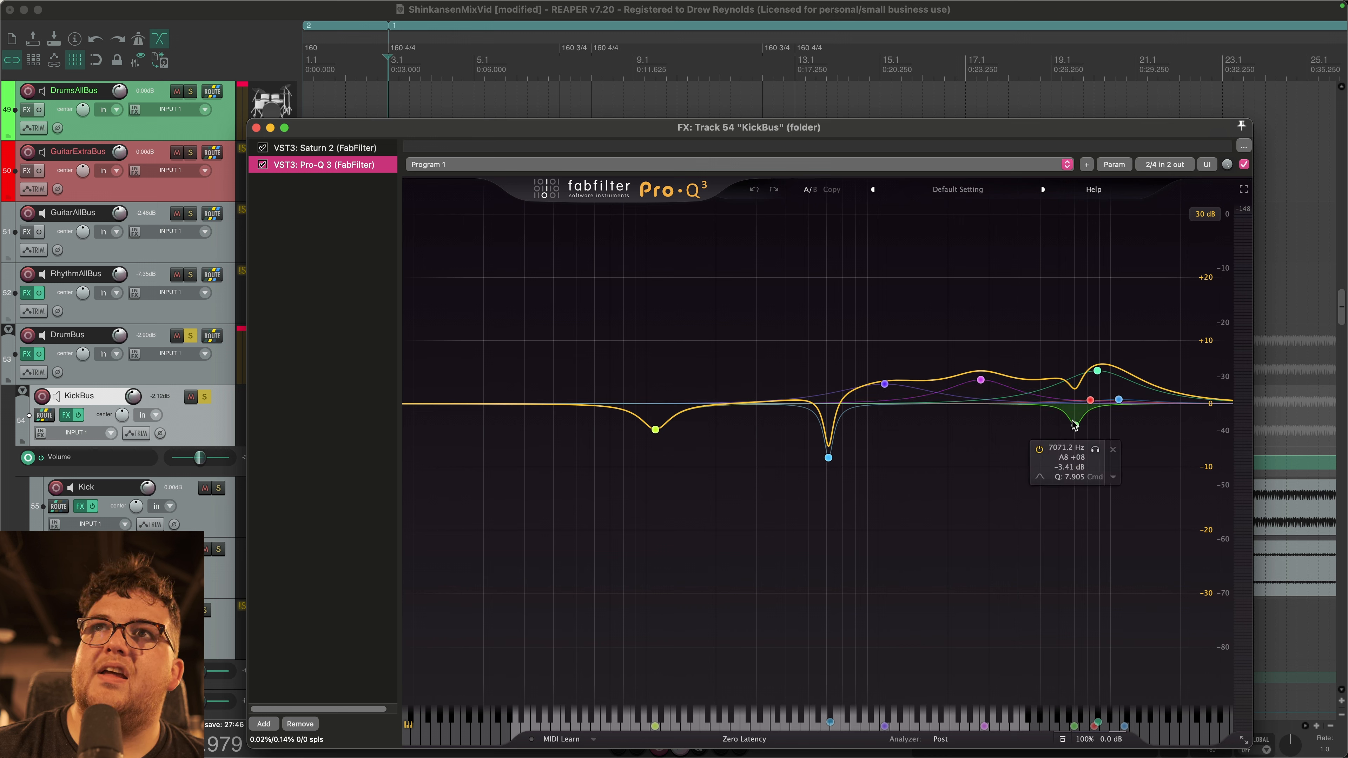
Step: Compare KickBus playback with Pro-Q 3 bypassed and active, and close the effects window
{"action": "key", "text": "space"}
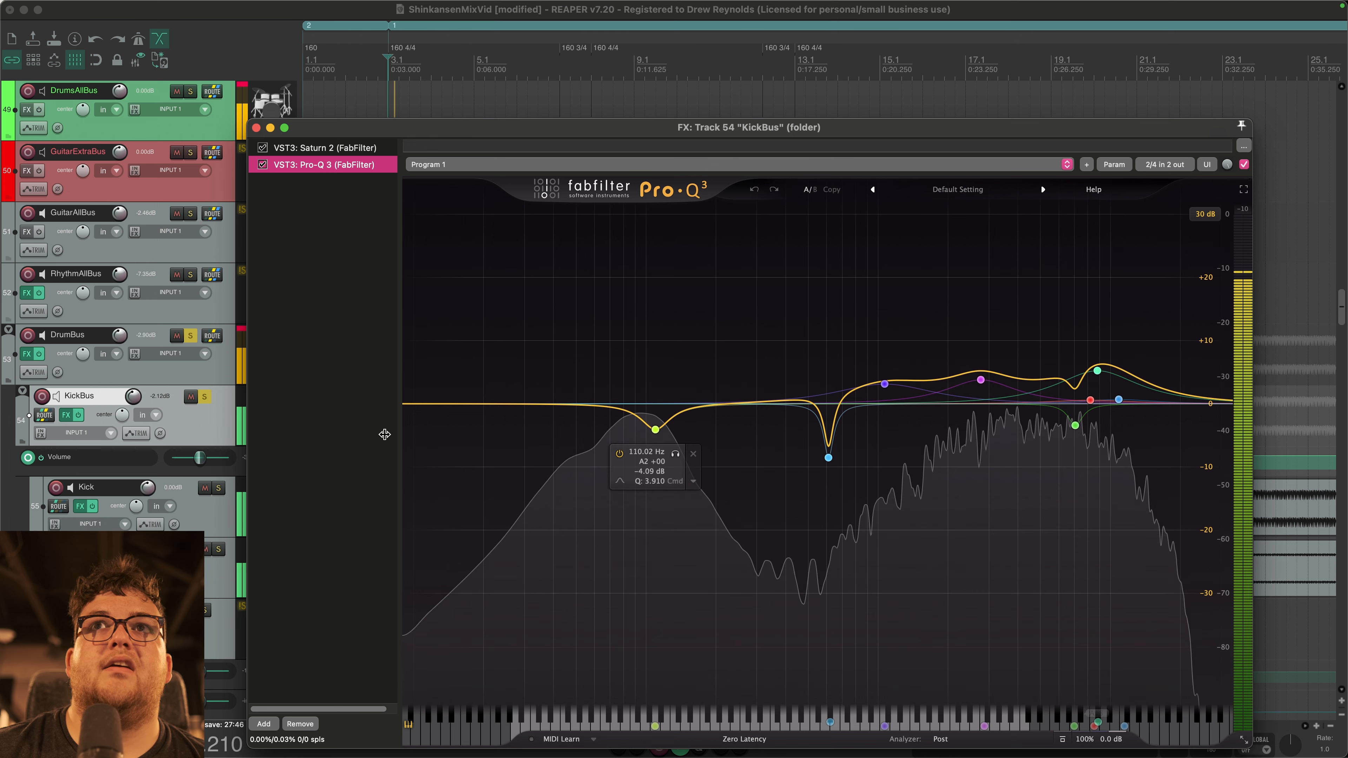
{"action": "left_click", "coordinate": [261, 164]}
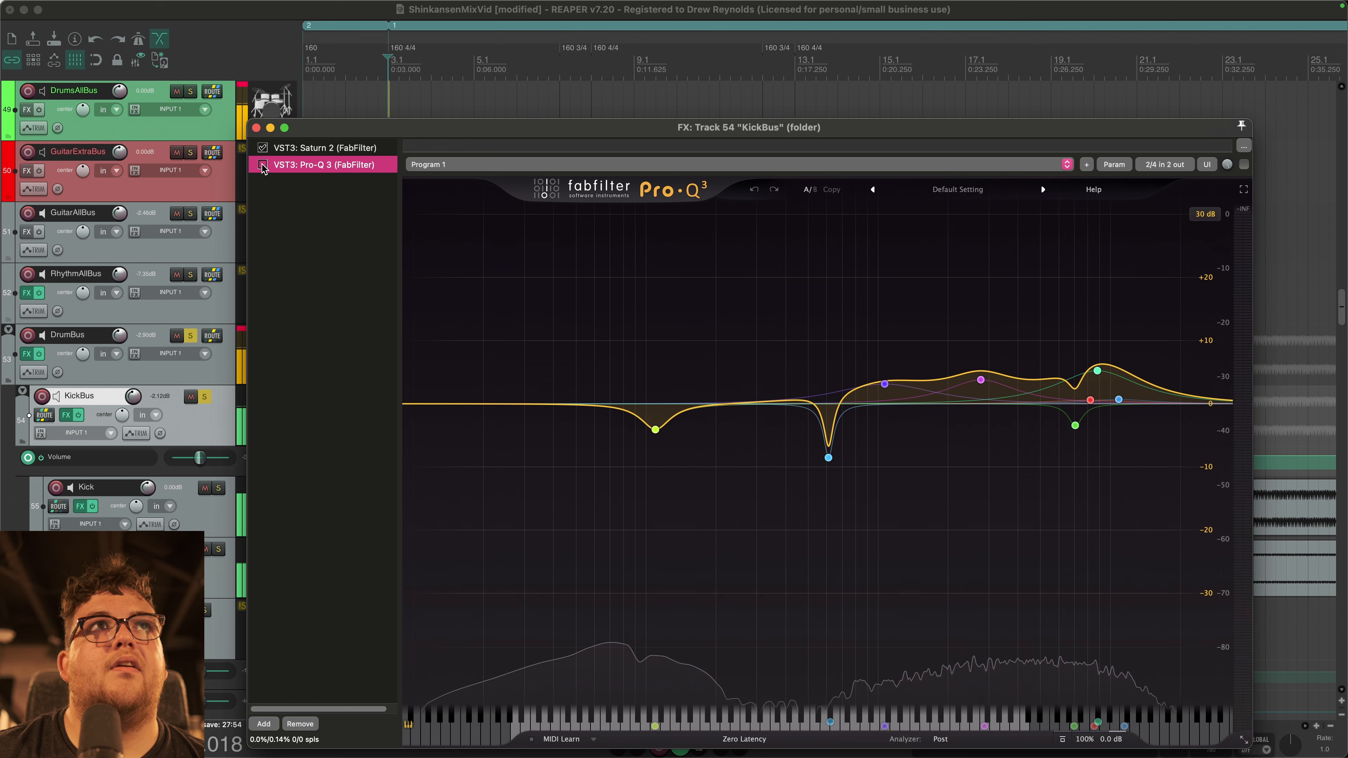
{"action": "left_click", "coordinate": [262, 165]}
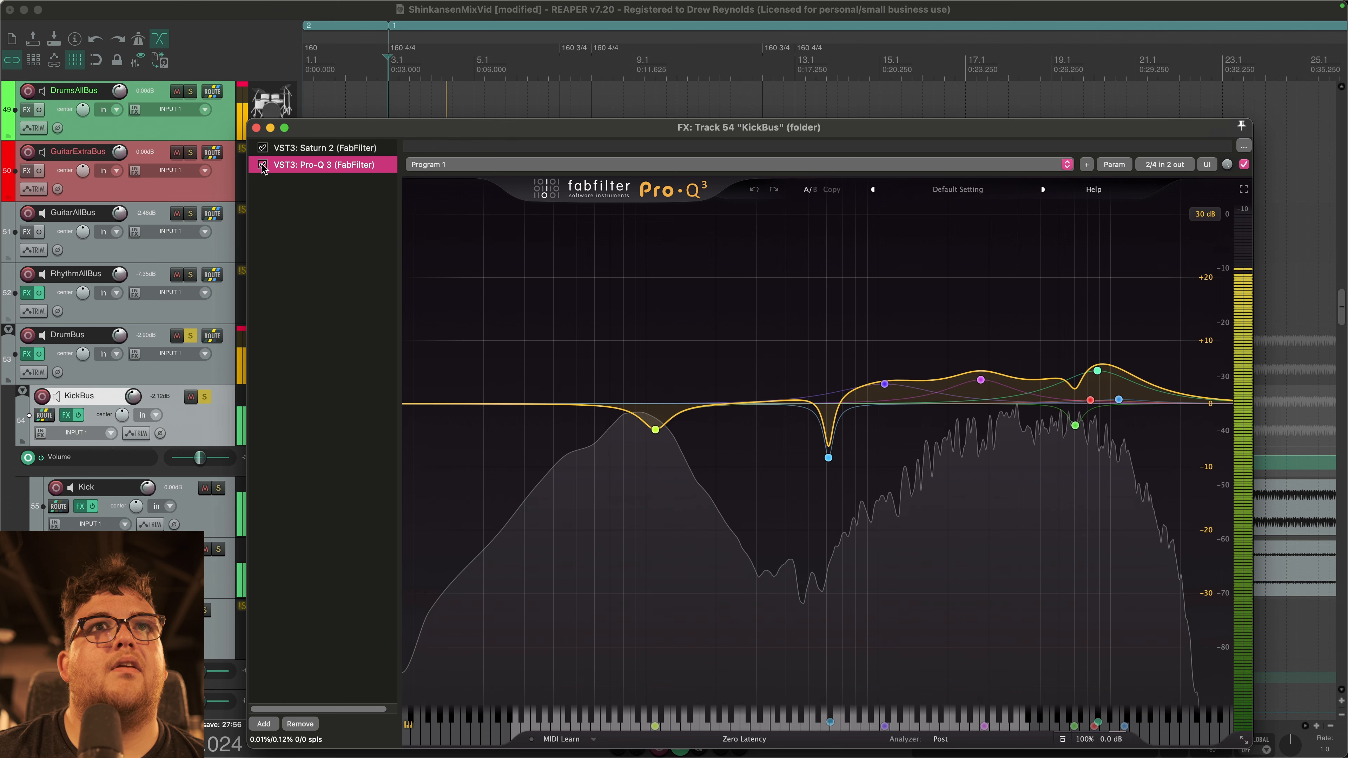
{"action": "key", "text": "space"}
{"action": "key", "text": "Escape"}
Step: Unsolo the KickBus and solo the SnareBus within the DrumBus
{"action": "left_click", "coordinate": [204, 397]}
{"action": "left_click", "coordinate": [147, 366]}
{"action": "scroll", "coordinate": [145, 319], "scroll_direction": "down", "scroll_amount": 1}
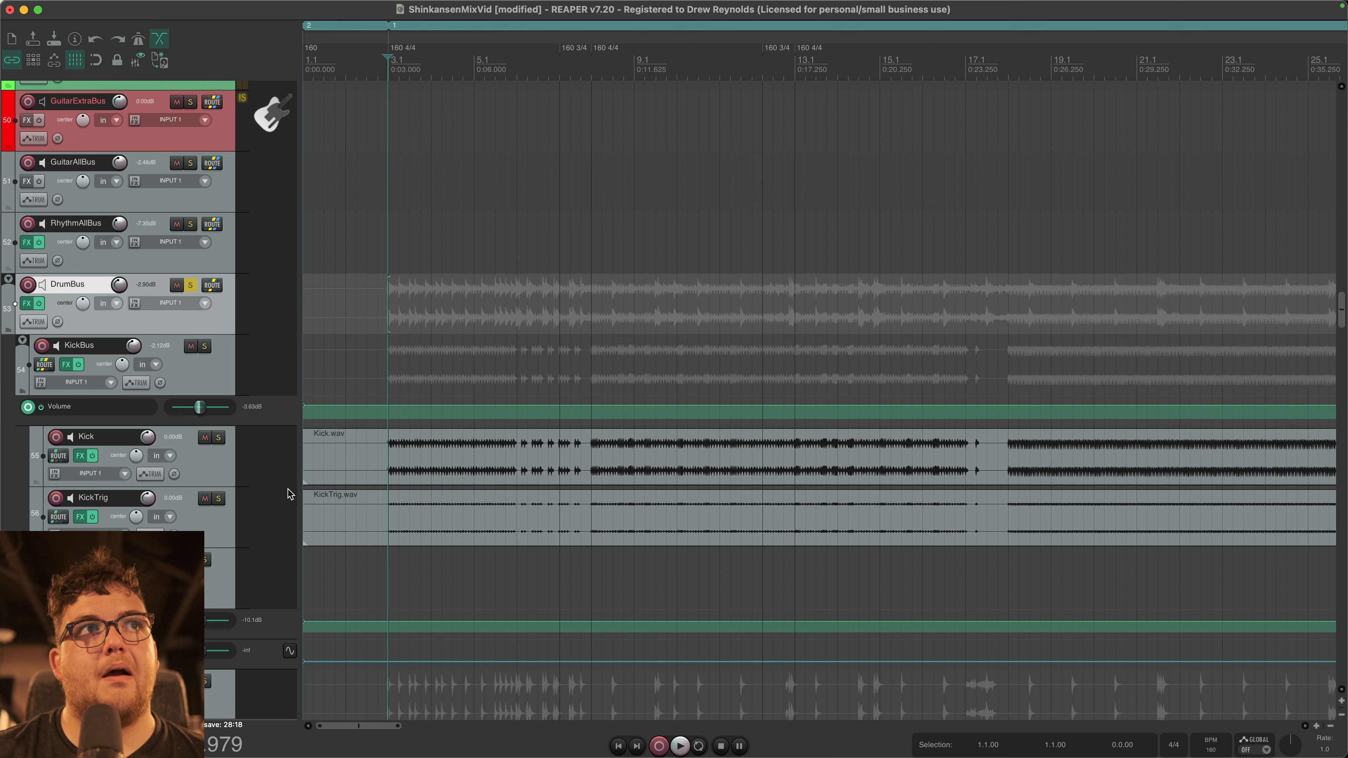
{"action": "scroll", "coordinate": [267, 518], "scroll_direction": "down", "scroll_amount": 1}
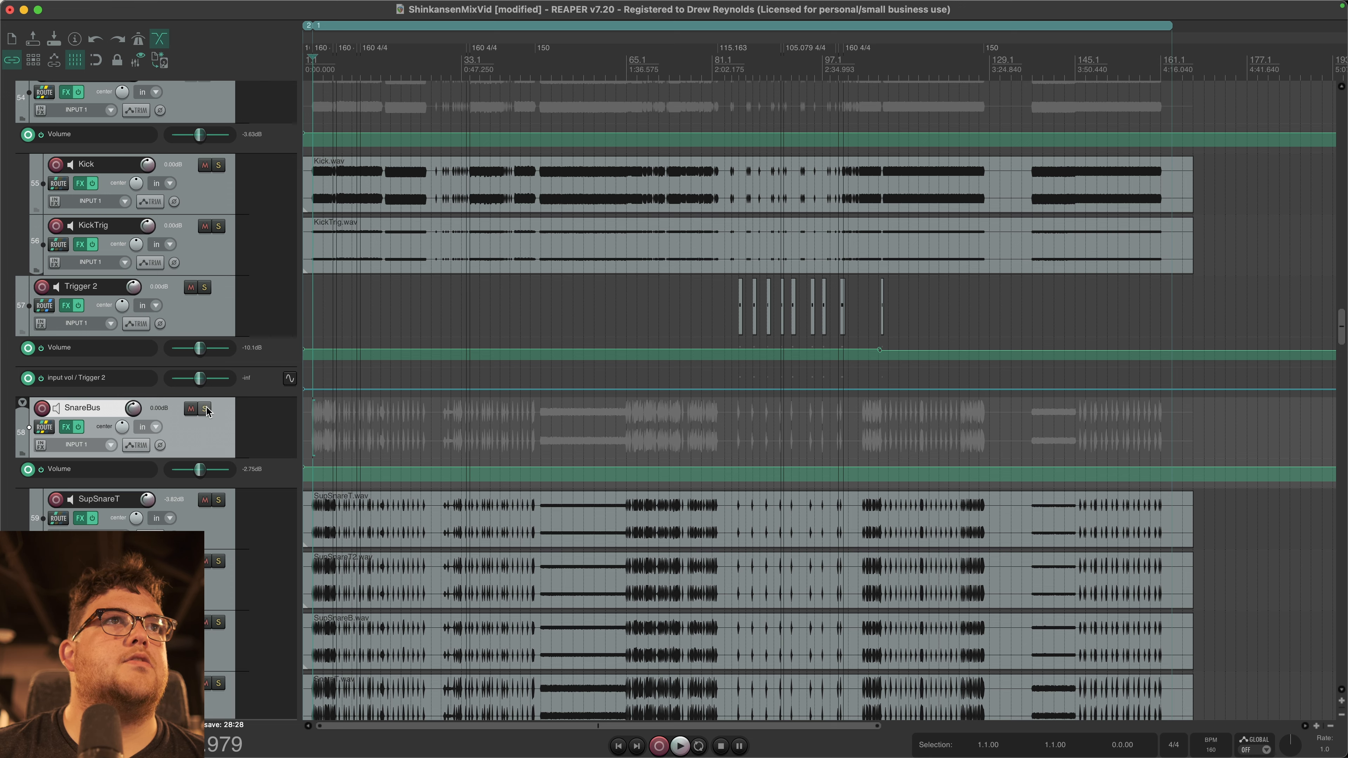
{"action": "left_click", "coordinate": [205, 409]}
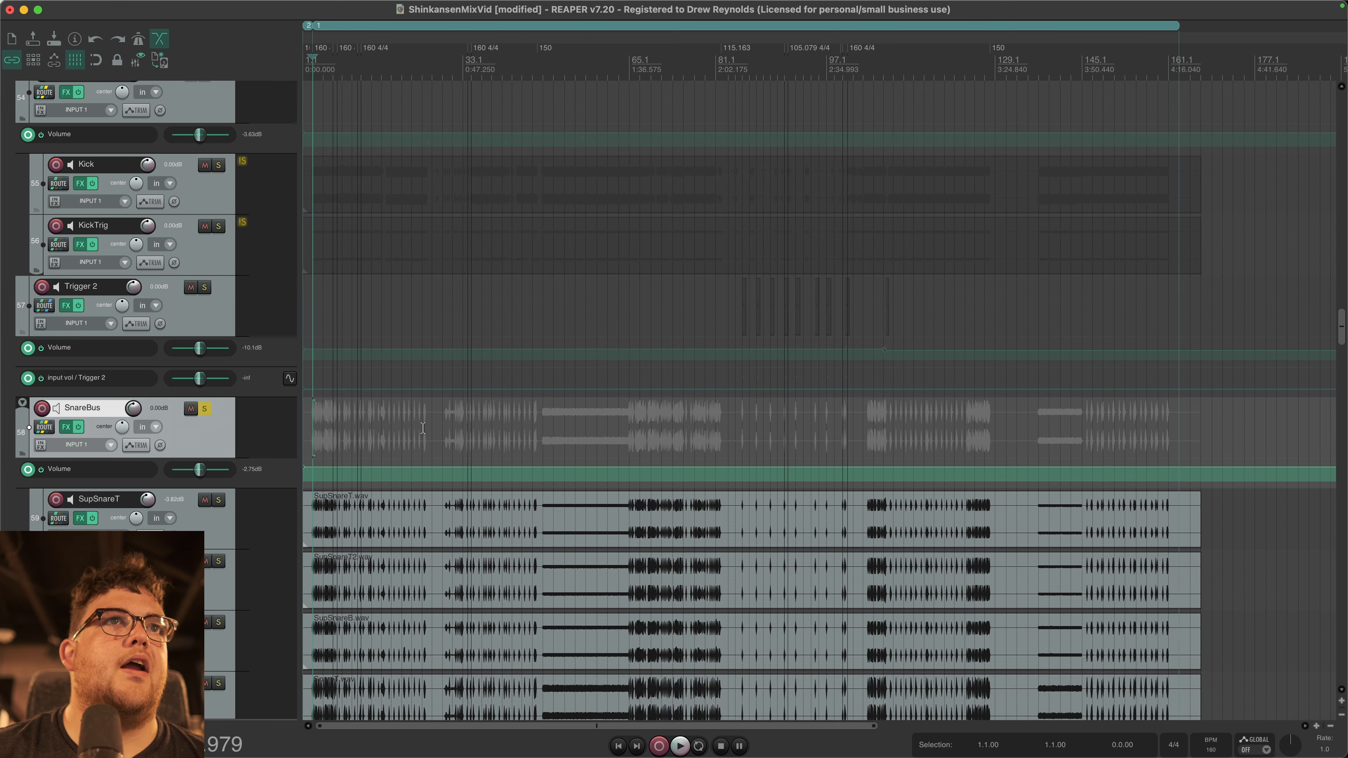
Step: Play the soloed SnareBus from the snare part starting around bar 29
{"action": "key", "text": "="}
{"action": "scroll", "coordinate": [213, 537], "scroll_direction": "down", "scroll_amount": 2}
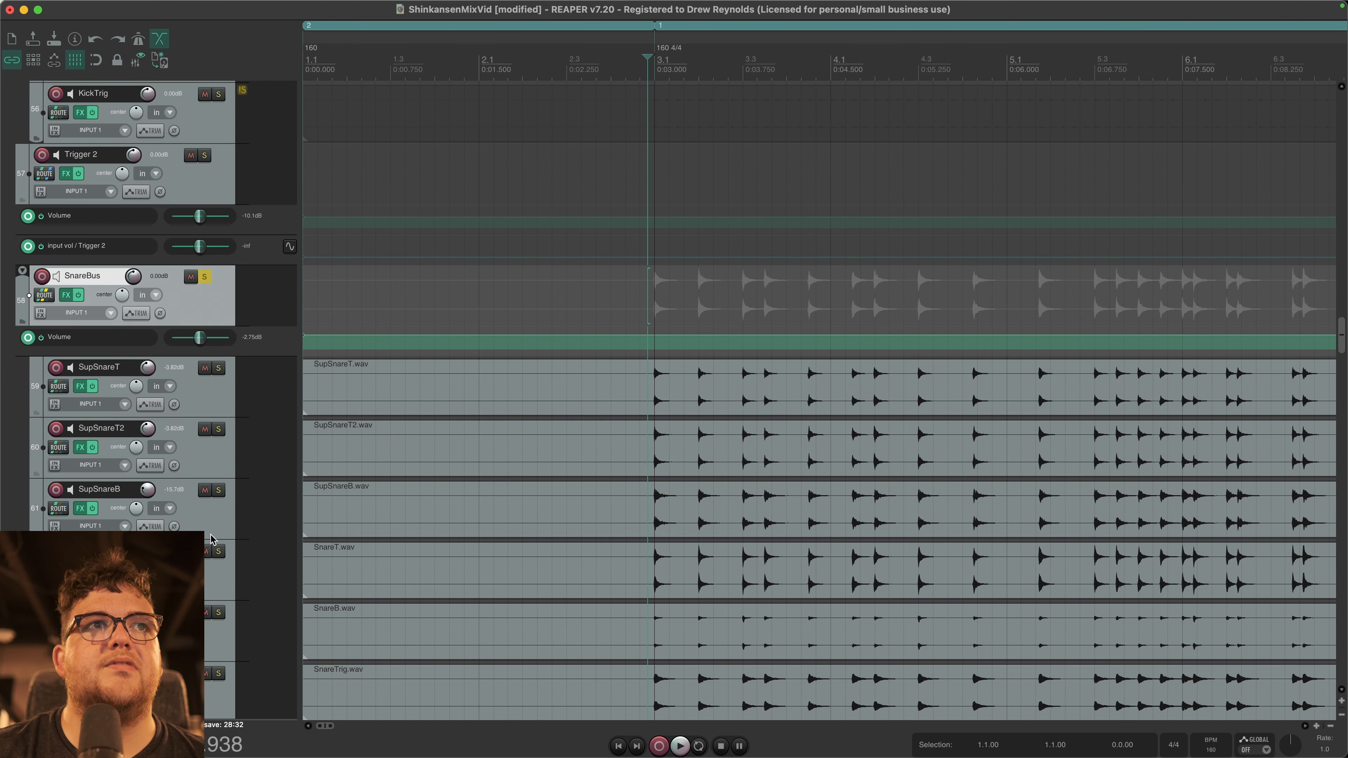
{"action": "key", "text": "space"}
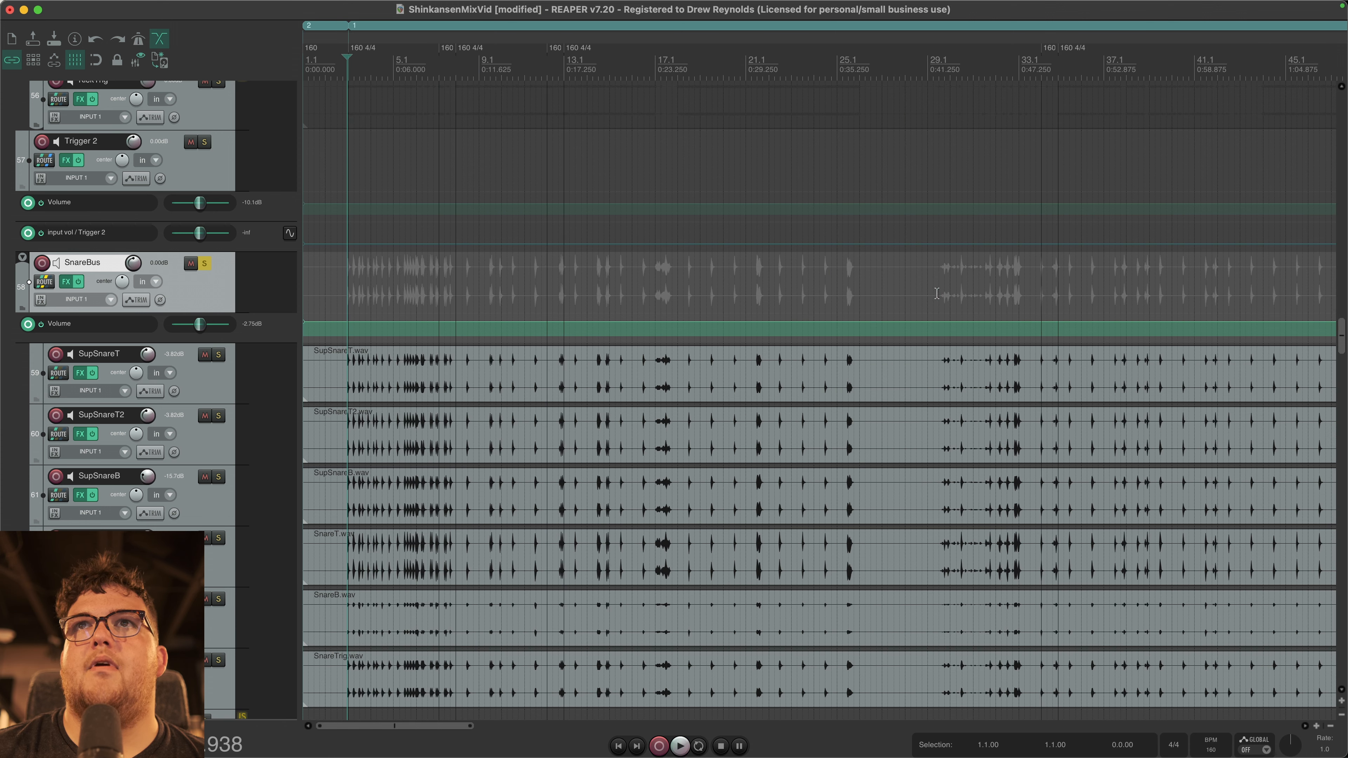
{"action": "key", "text": "="}
{"action": "key", "text": "minus"}
{"action": "key", "text": "space"}
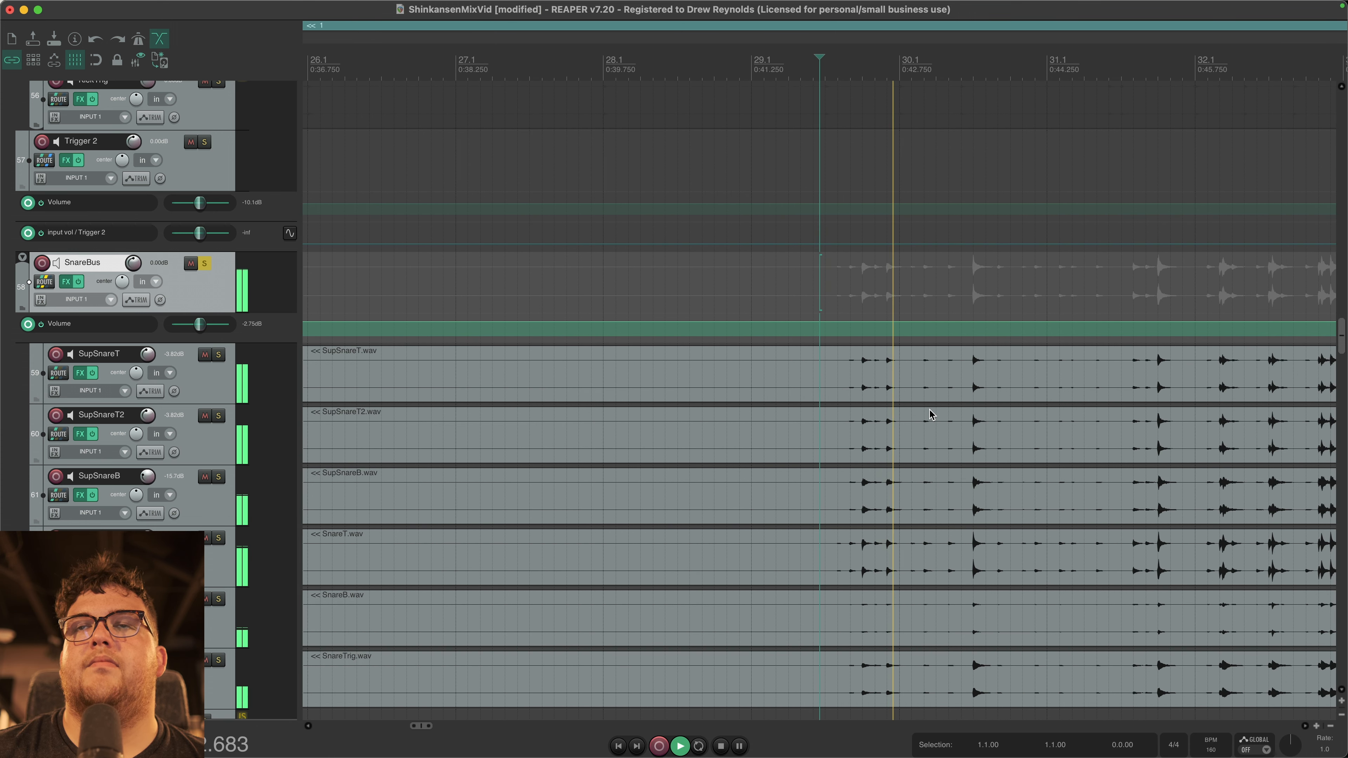
{"action": "scroll", "coordinate": [936, 415], "scroll_direction": "down", "scroll_amount": 3}
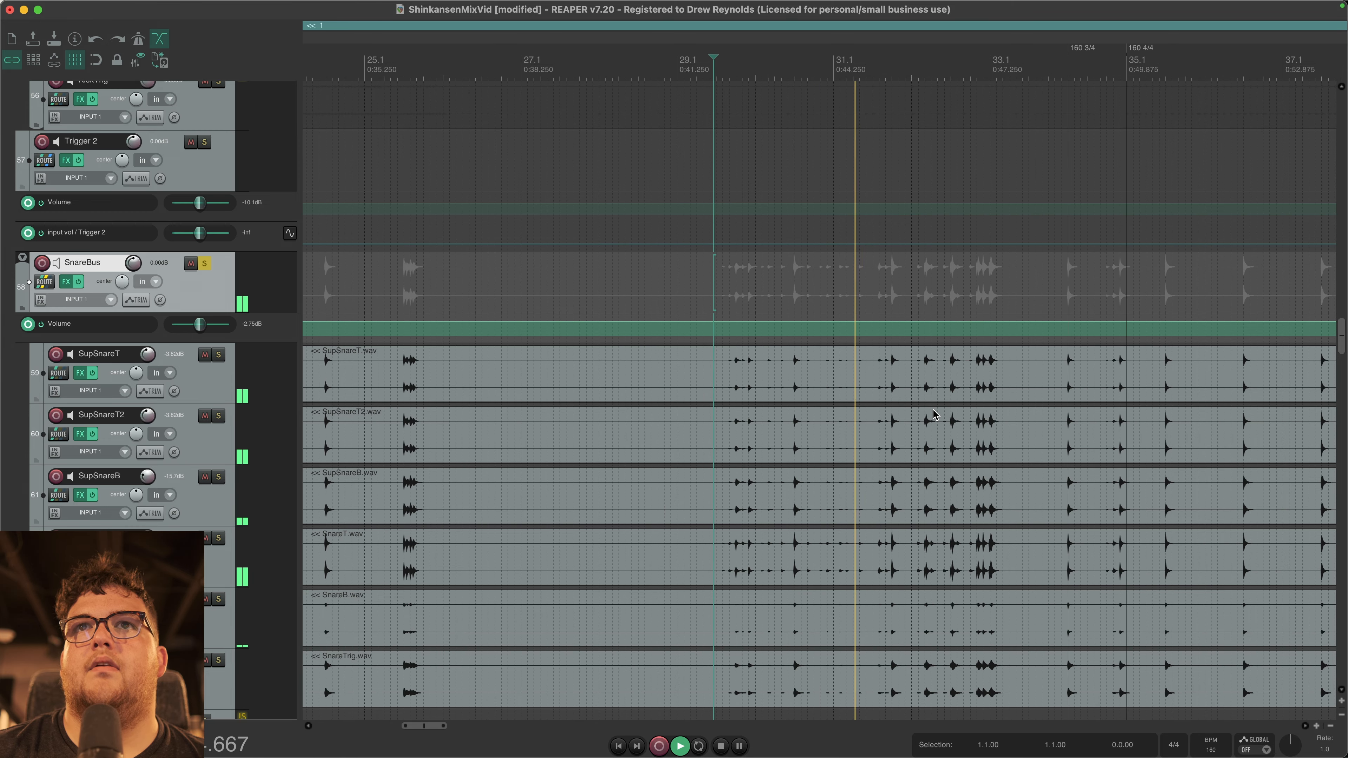
{"action": "scroll", "coordinate": [935, 415], "scroll_direction": "up", "scroll_amount": 4}
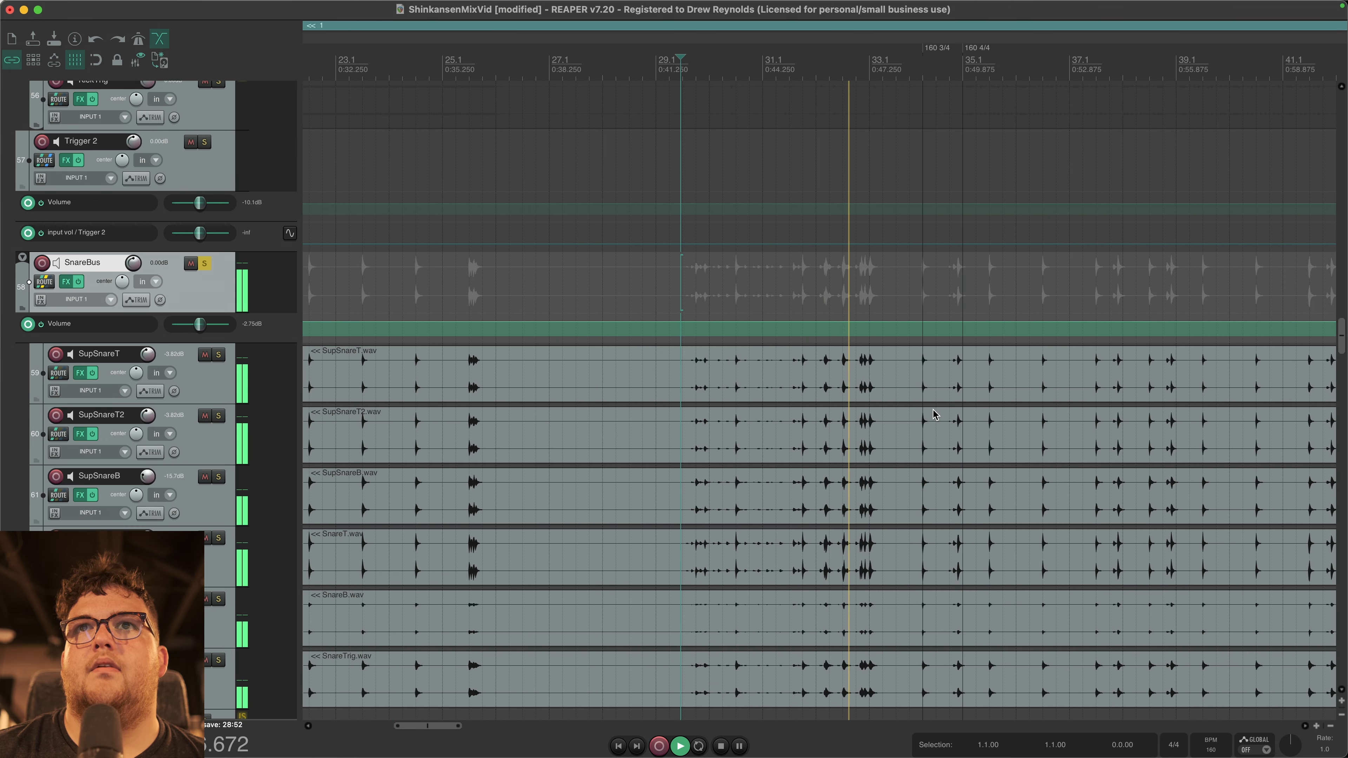
{"action": "scroll", "coordinate": [936, 415], "scroll_direction": "down", "scroll_amount": 5}
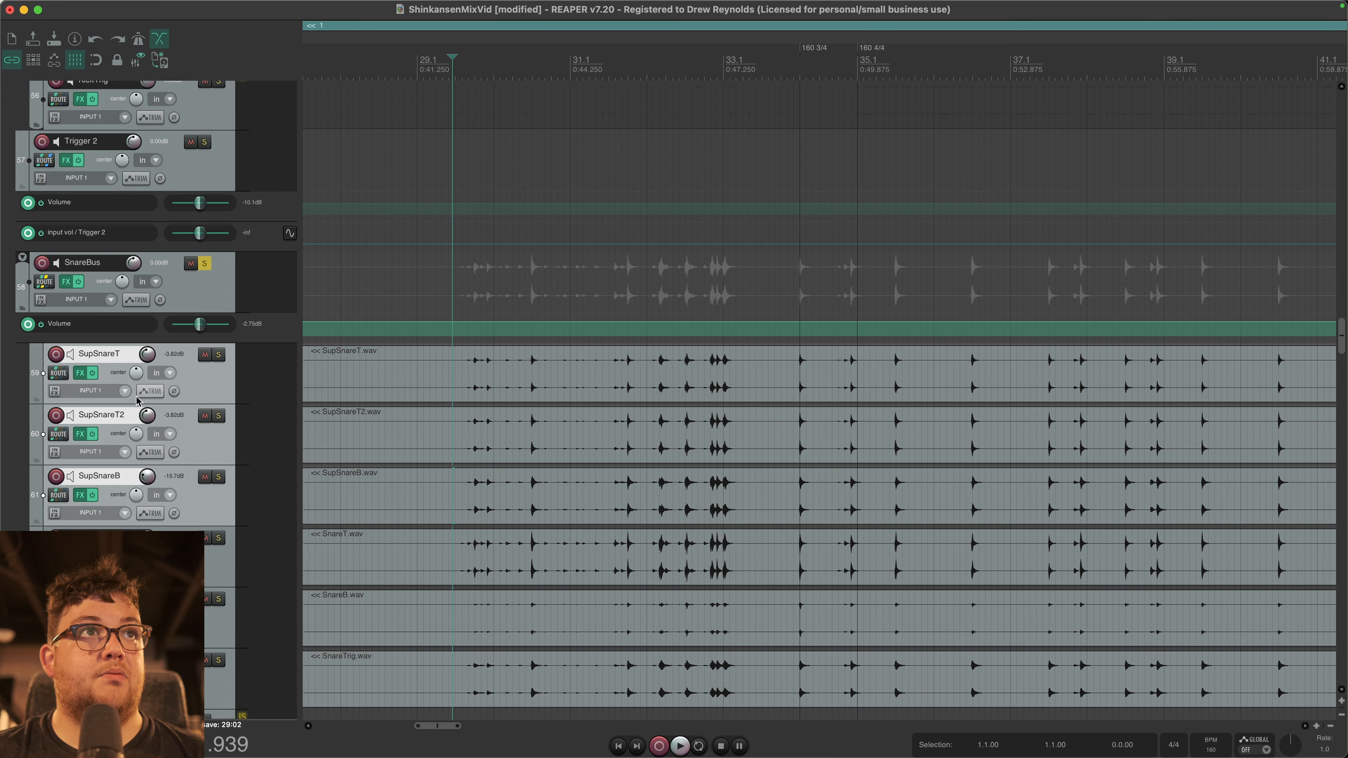
Step: Review the individual snare tracks inside the SnareBus, from the SupSnare layers through SnareT, SnareB and SnareTrig
{"action": "scroll", "coordinate": [126, 420], "scroll_direction": "down", "scroll_amount": 1}
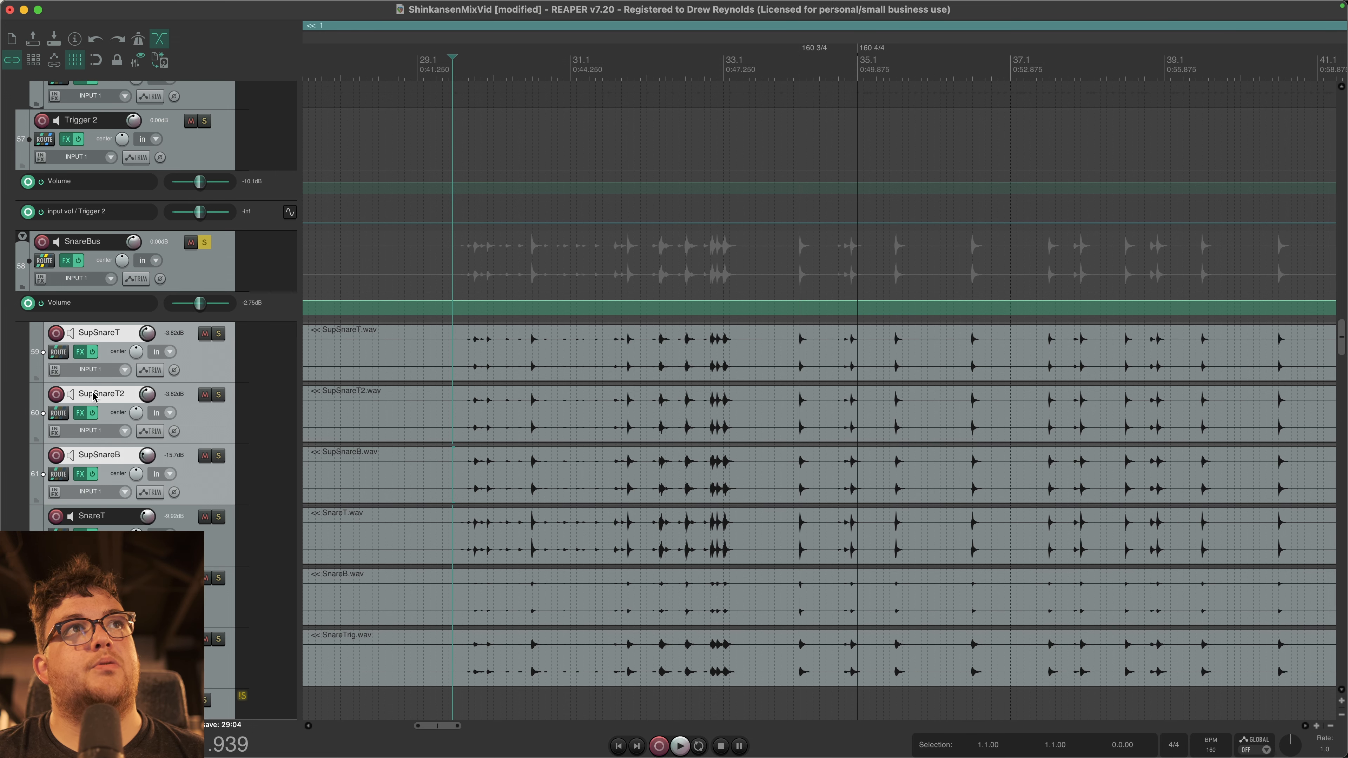
{"action": "left_click", "coordinate": [207, 549]}
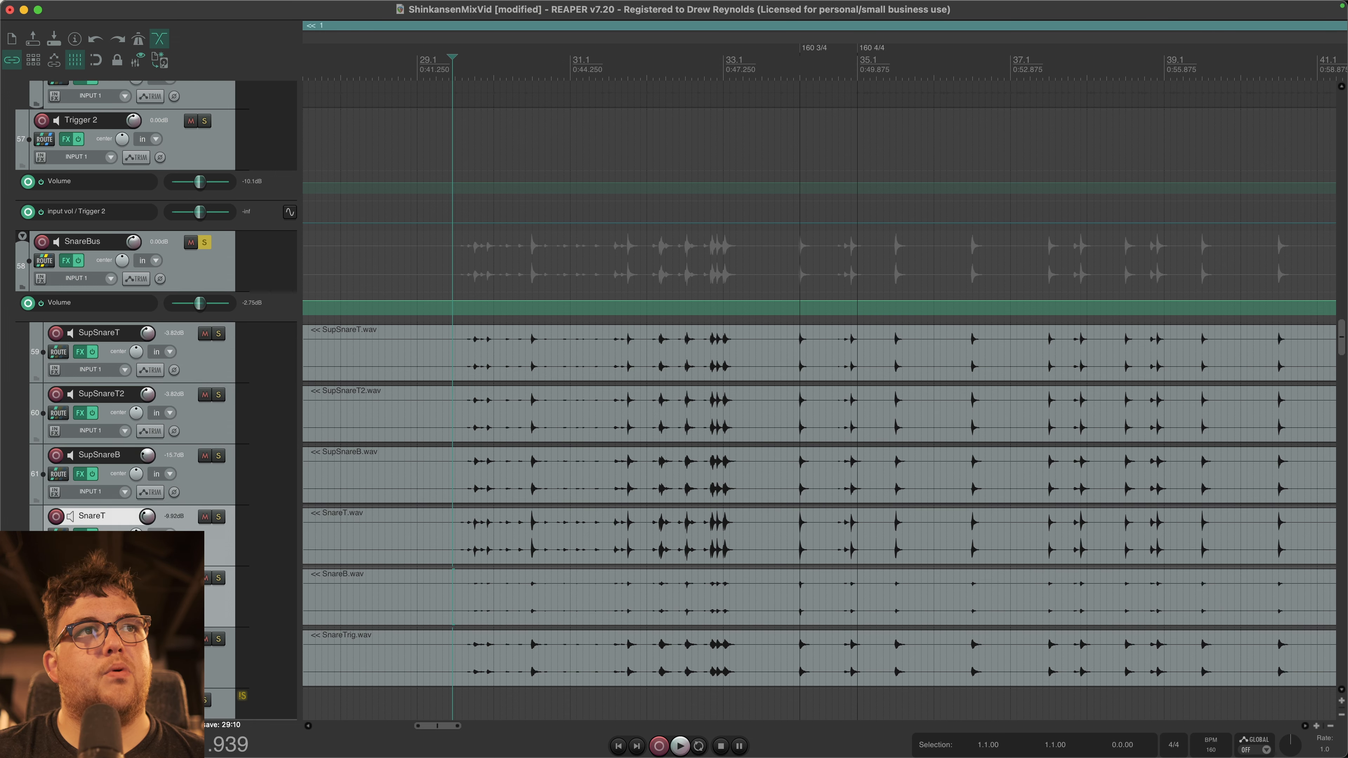
{"action": "left_click", "coordinate": [207, 661]}
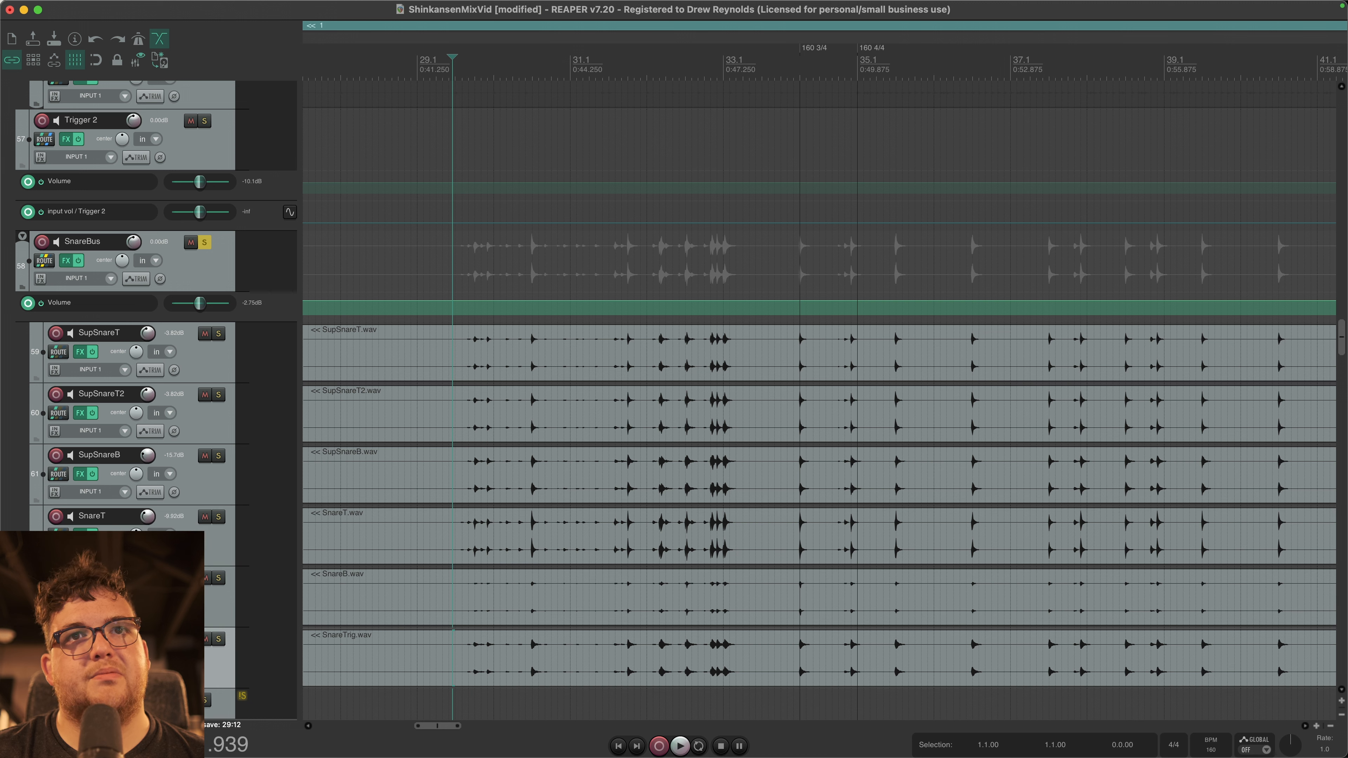
Step: Solo the SupSnareT track and play it on its own
{"action": "left_click", "coordinate": [201, 372]}
{"action": "left_click", "coordinate": [218, 333]}
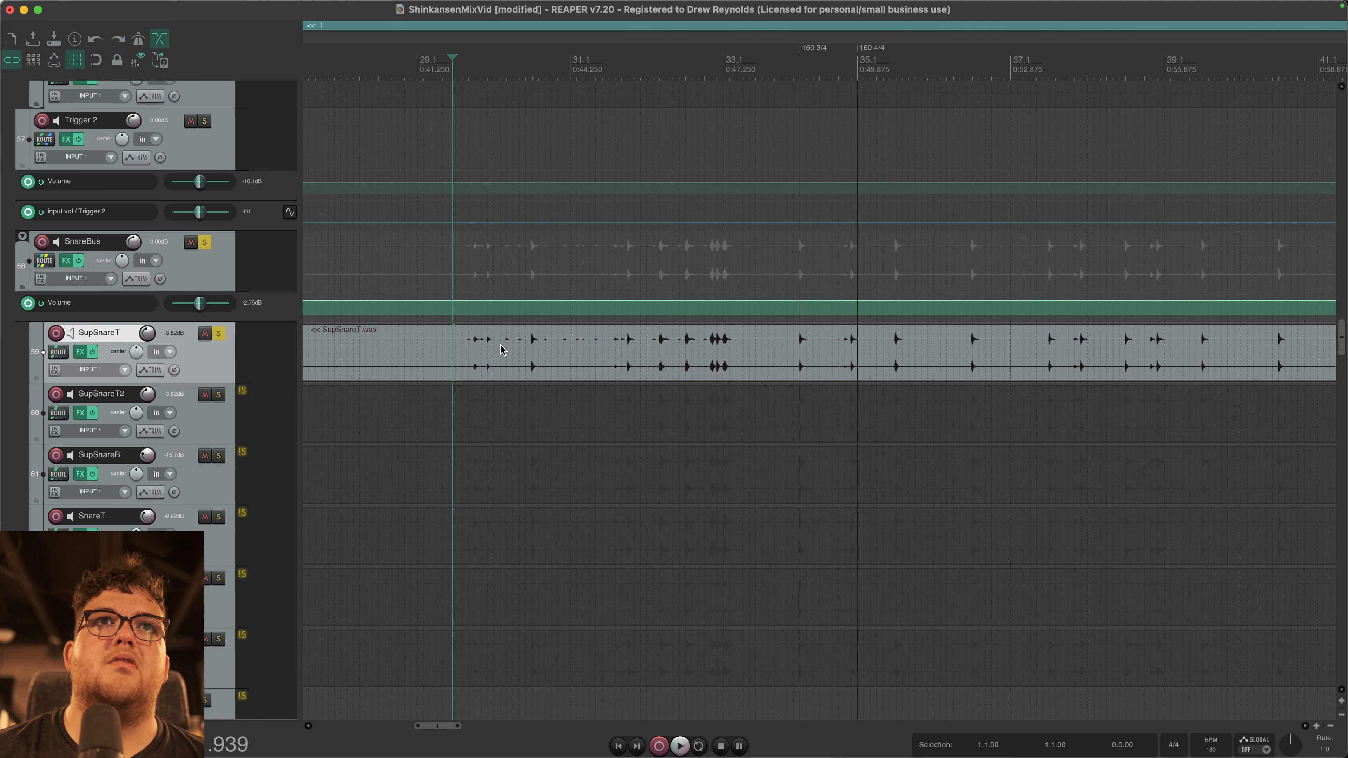
{"action": "key", "text": "space"}
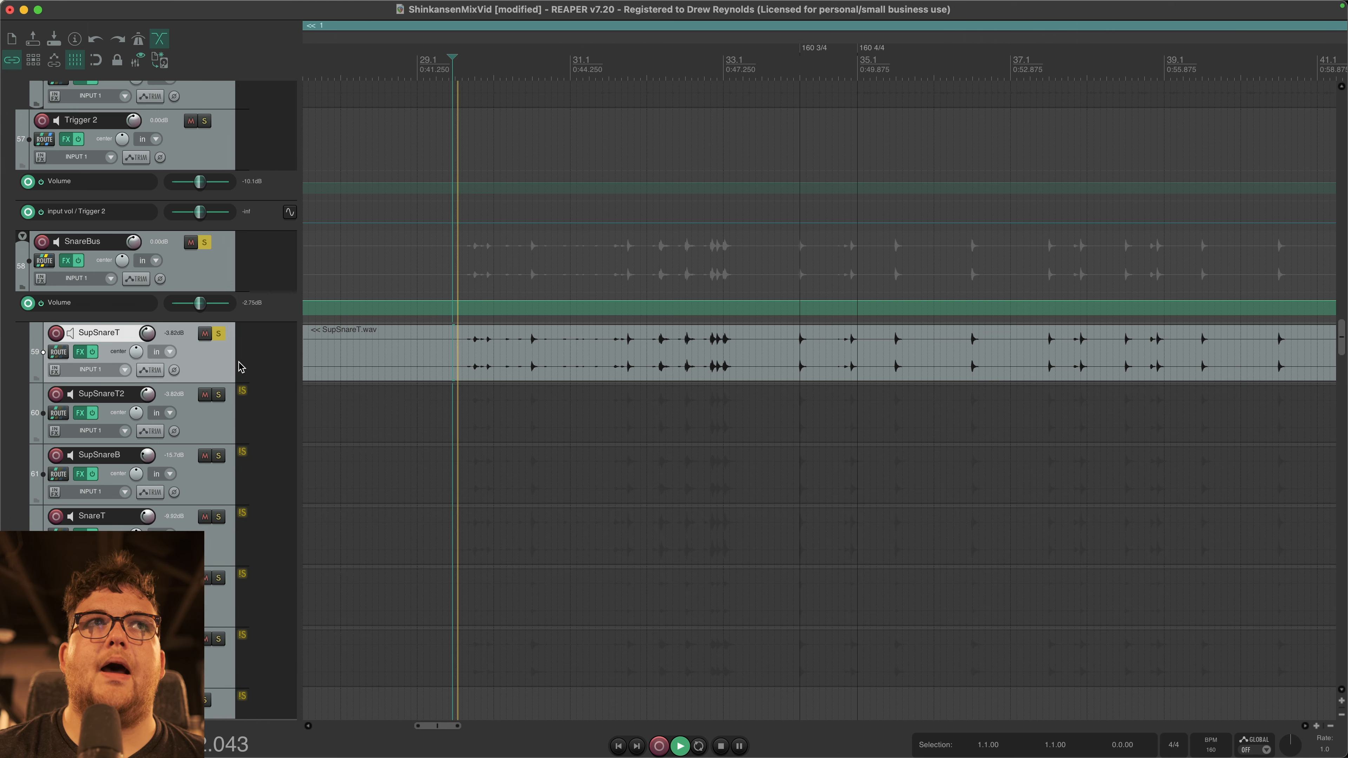
Step: Open SupSnareT's effects chain, hear it unprocessed, and enable Pro-Q 3 during playback
{"action": "left_click", "coordinate": [80, 351]}
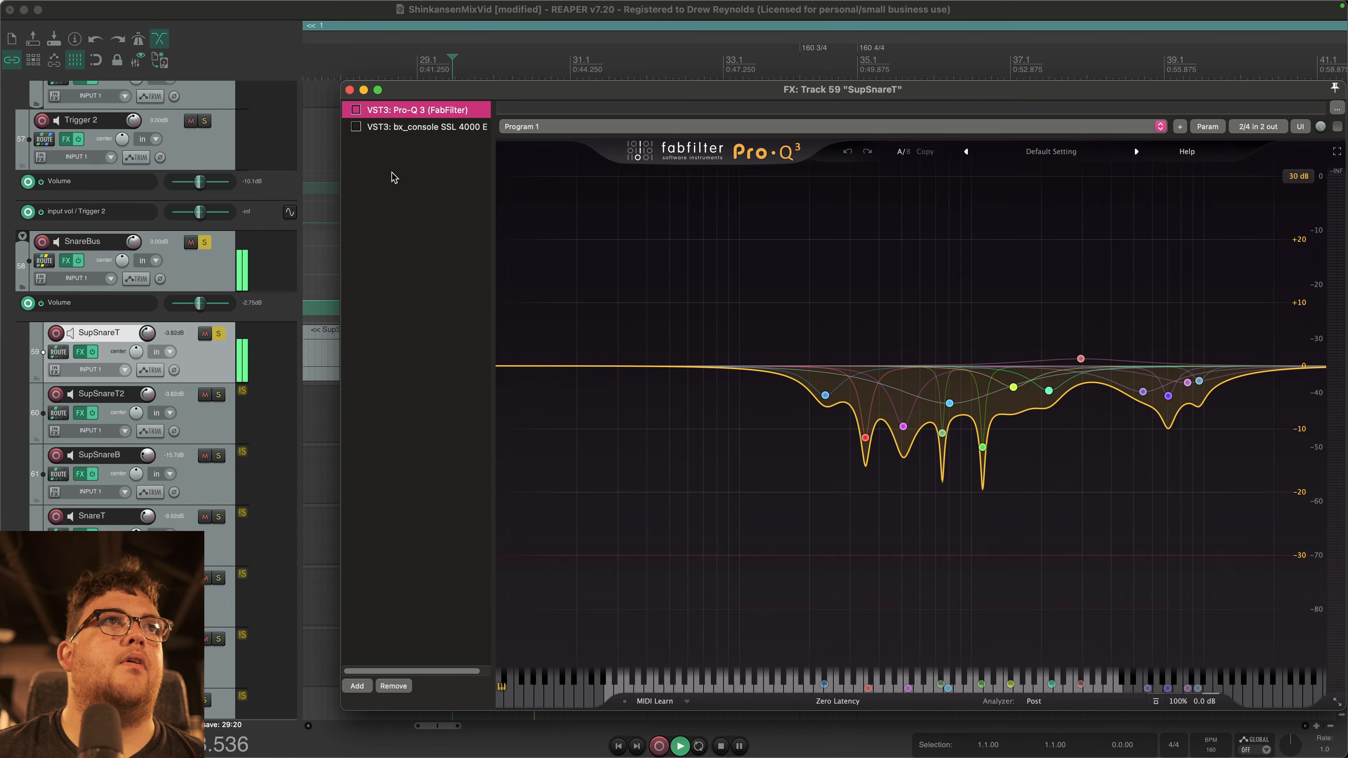
{"action": "left_click", "coordinate": [355, 110]}
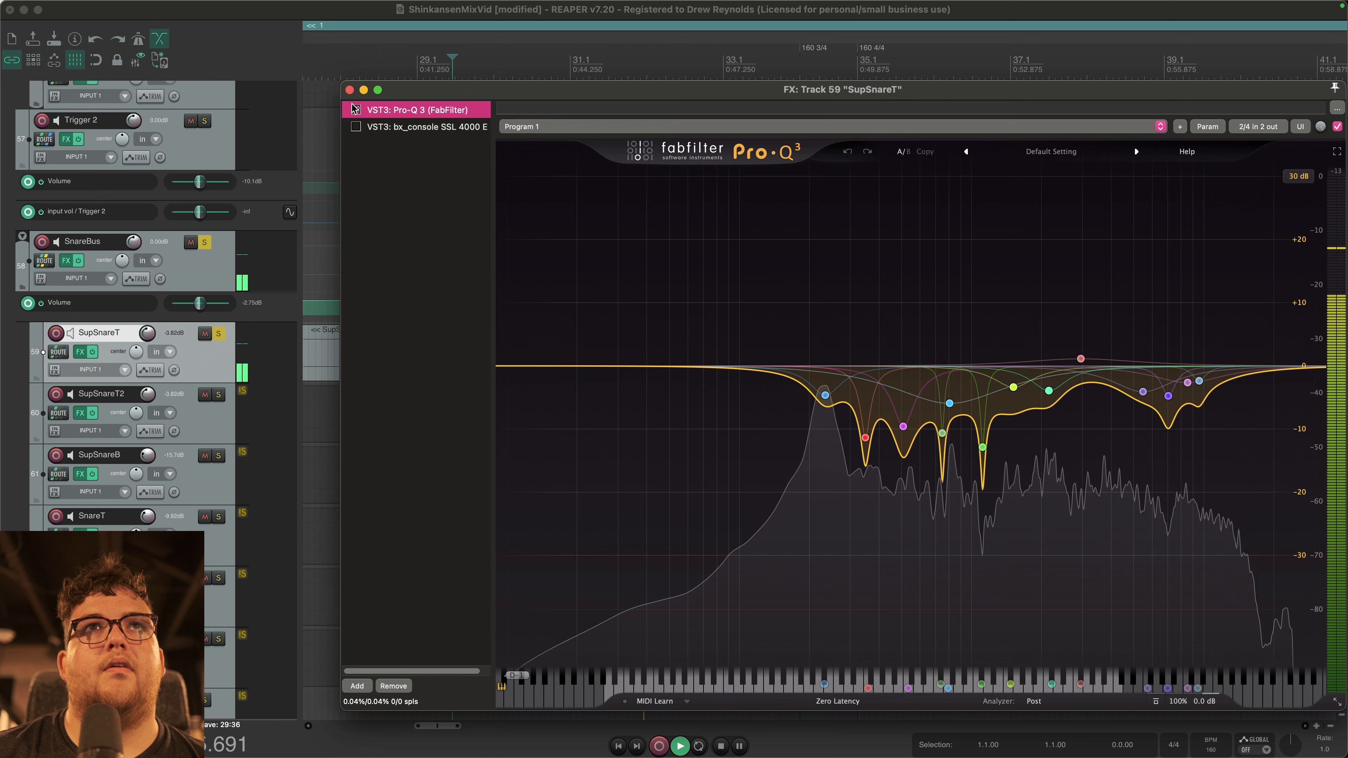
{"action": "key", "text": "space"}
Step: Enable bx_console SSL 4000 E on SupSnareT, review its channel strip settings, and play the track through it
{"action": "left_click", "coordinate": [356, 127]}
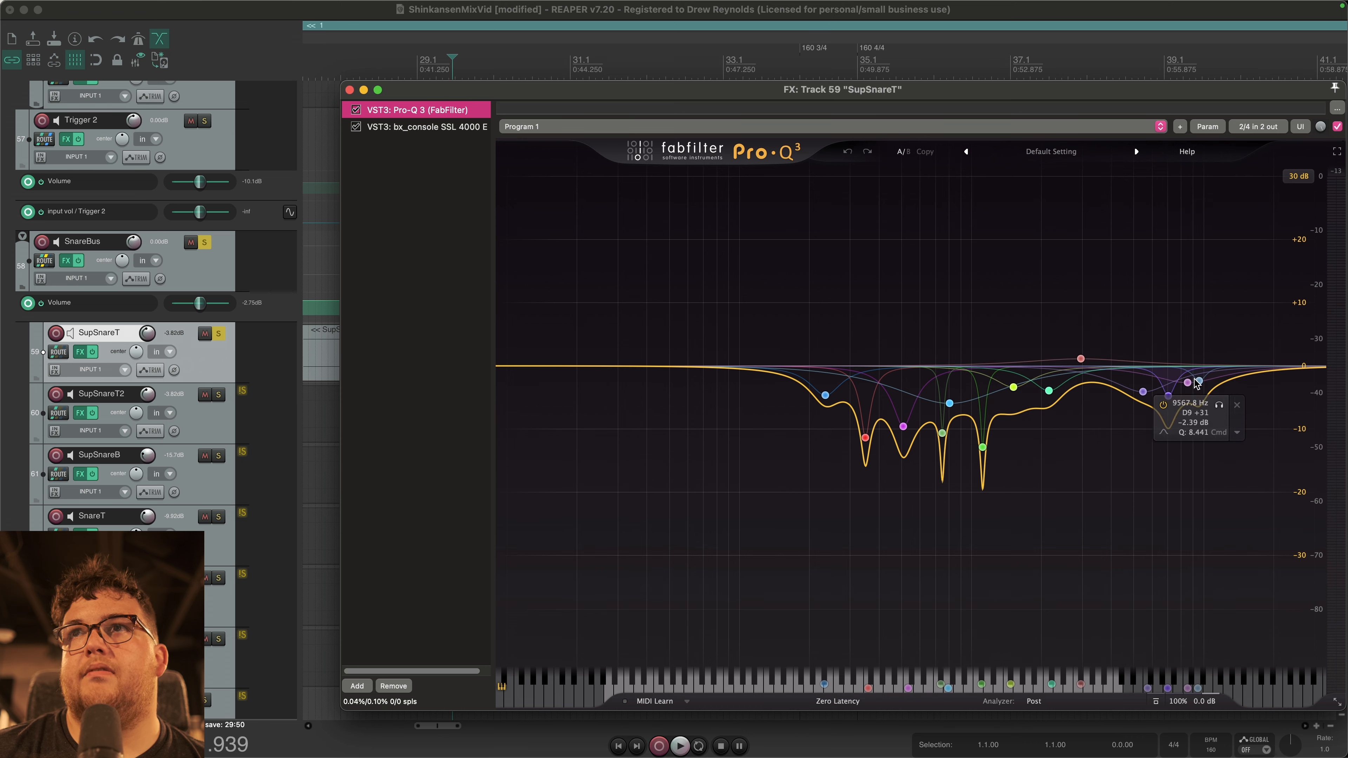
{"action": "left_click", "coordinate": [448, 127]}
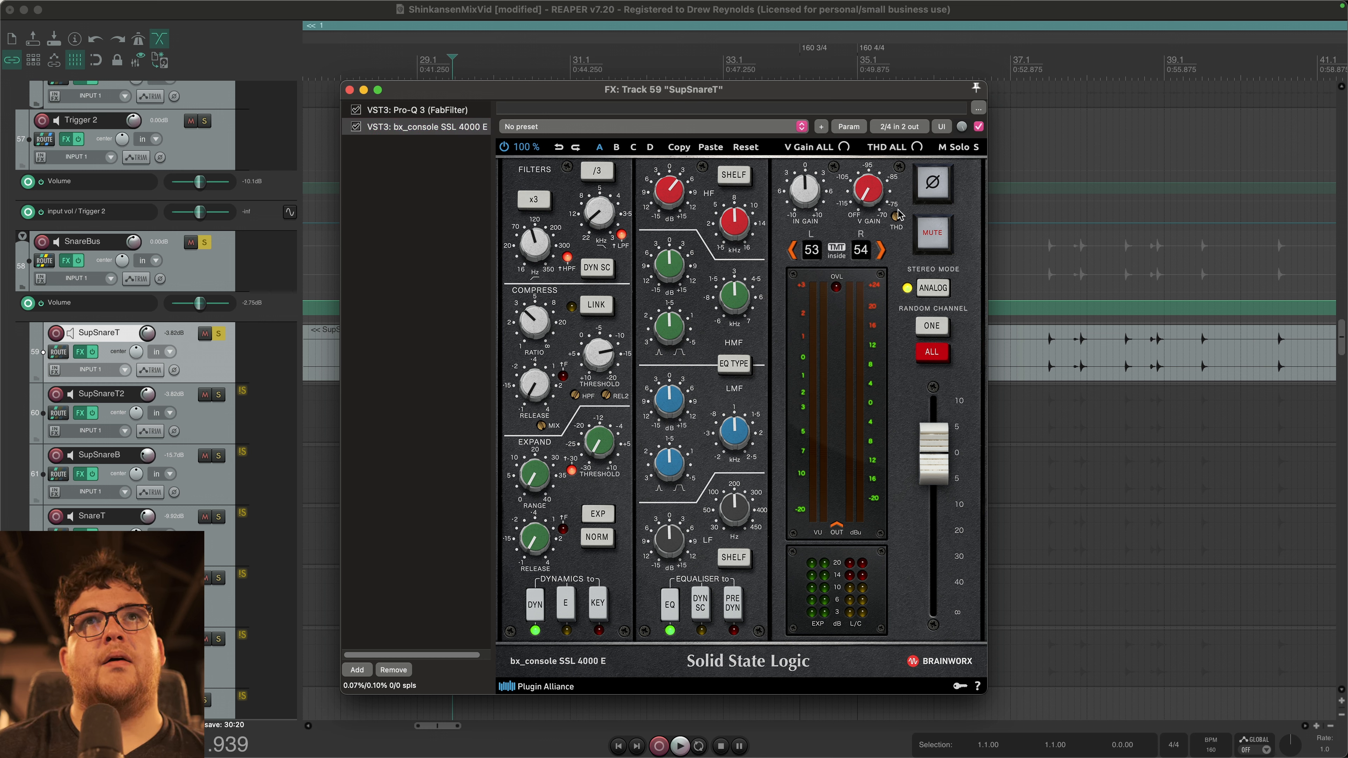
{"action": "left_click", "coordinate": [480, 365]}
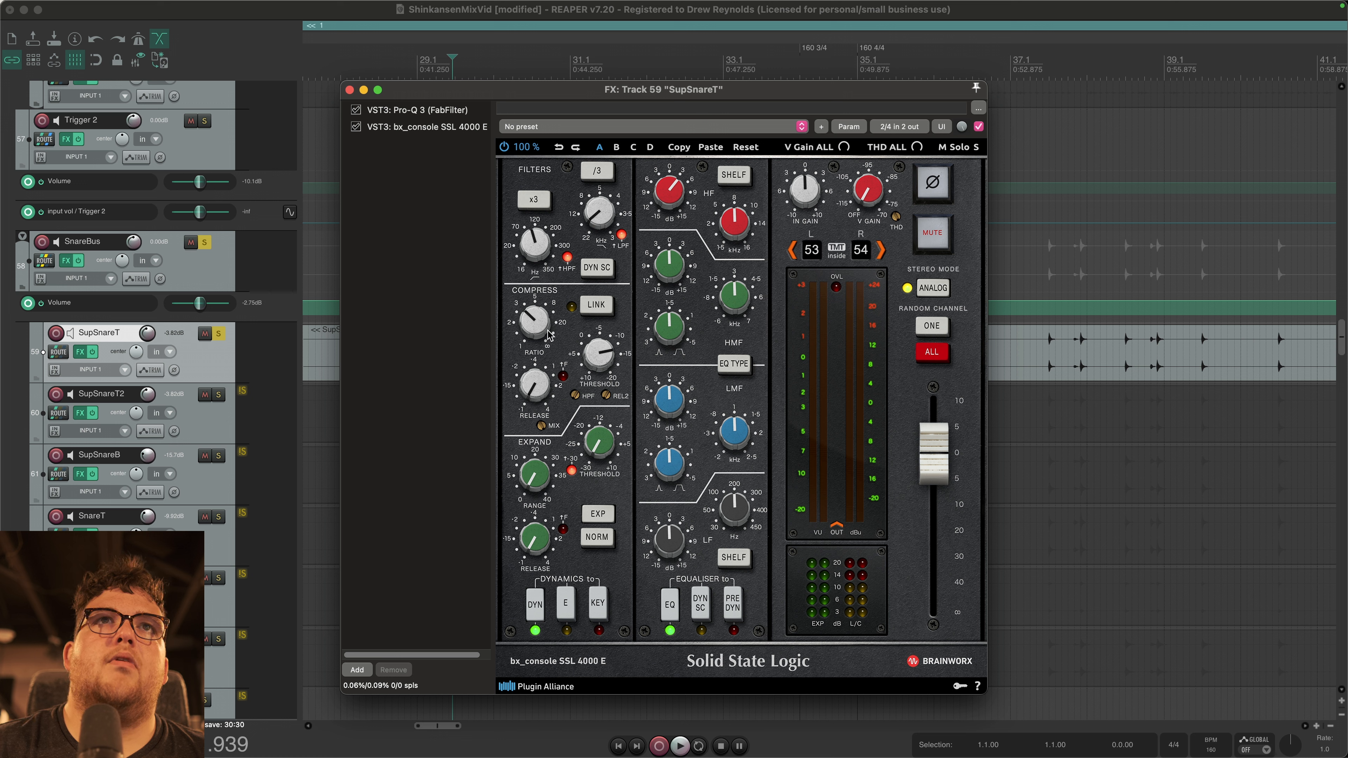
{"action": "key", "text": "space"}
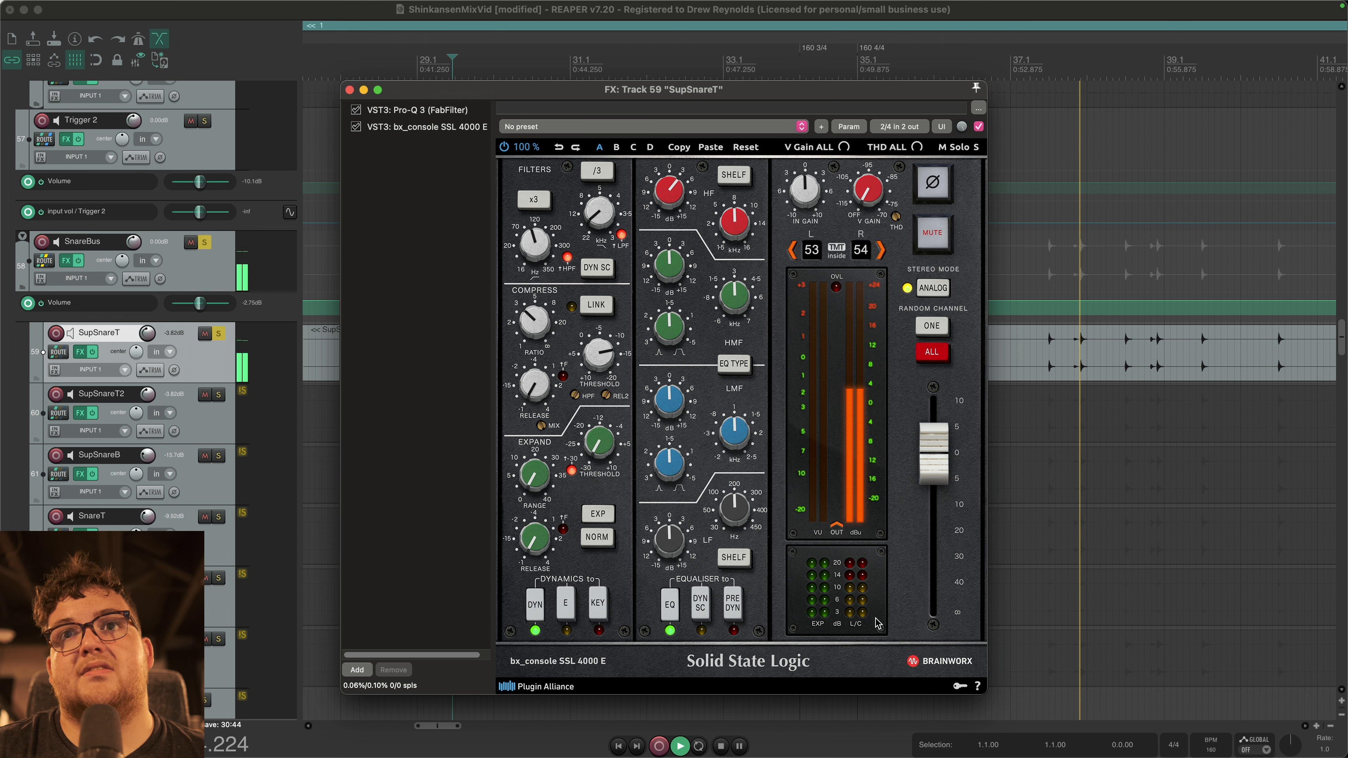
Step: Stop playback, switch the solo from SupSnareT to SupSnareT2, and open SupSnareT2's effects chain
{"action": "key", "text": "space"}
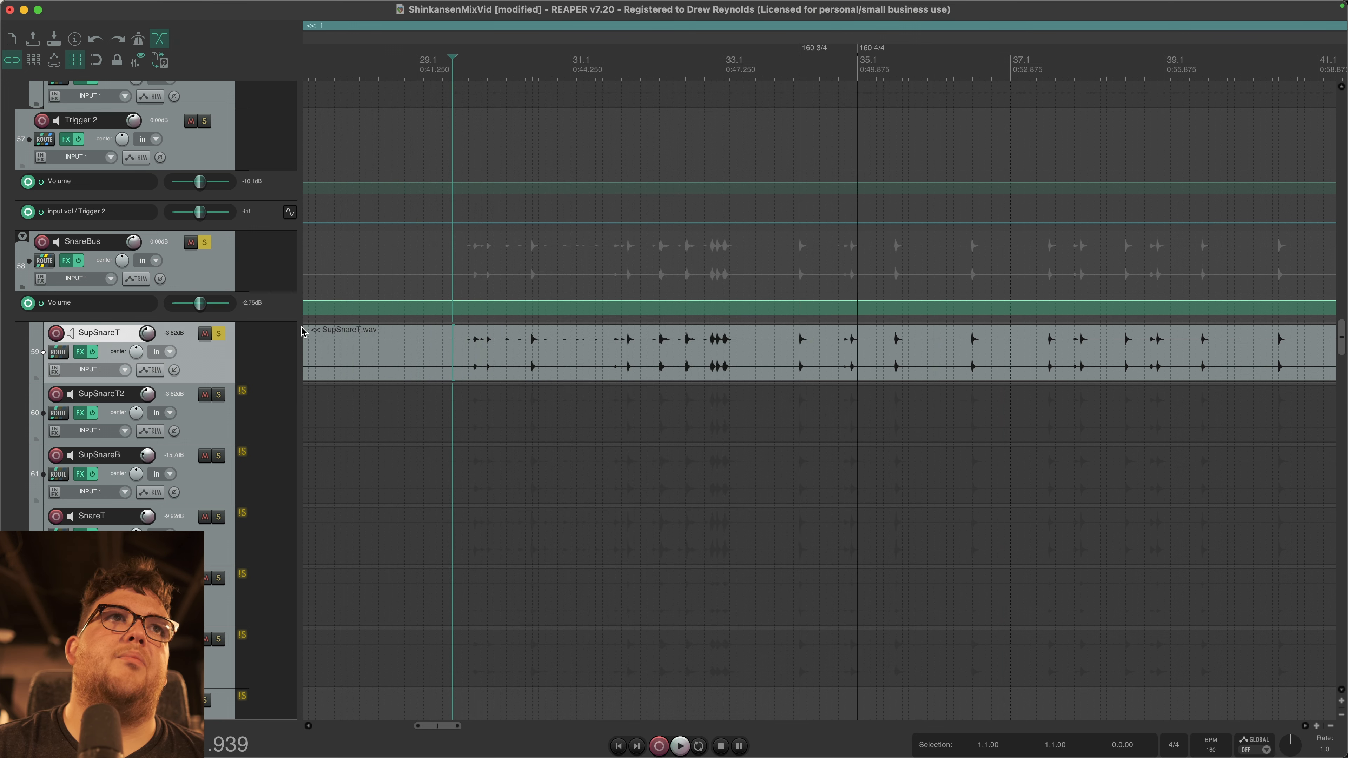
{"action": "left_click", "coordinate": [220, 334]}
{"action": "left_click", "coordinate": [219, 395]}
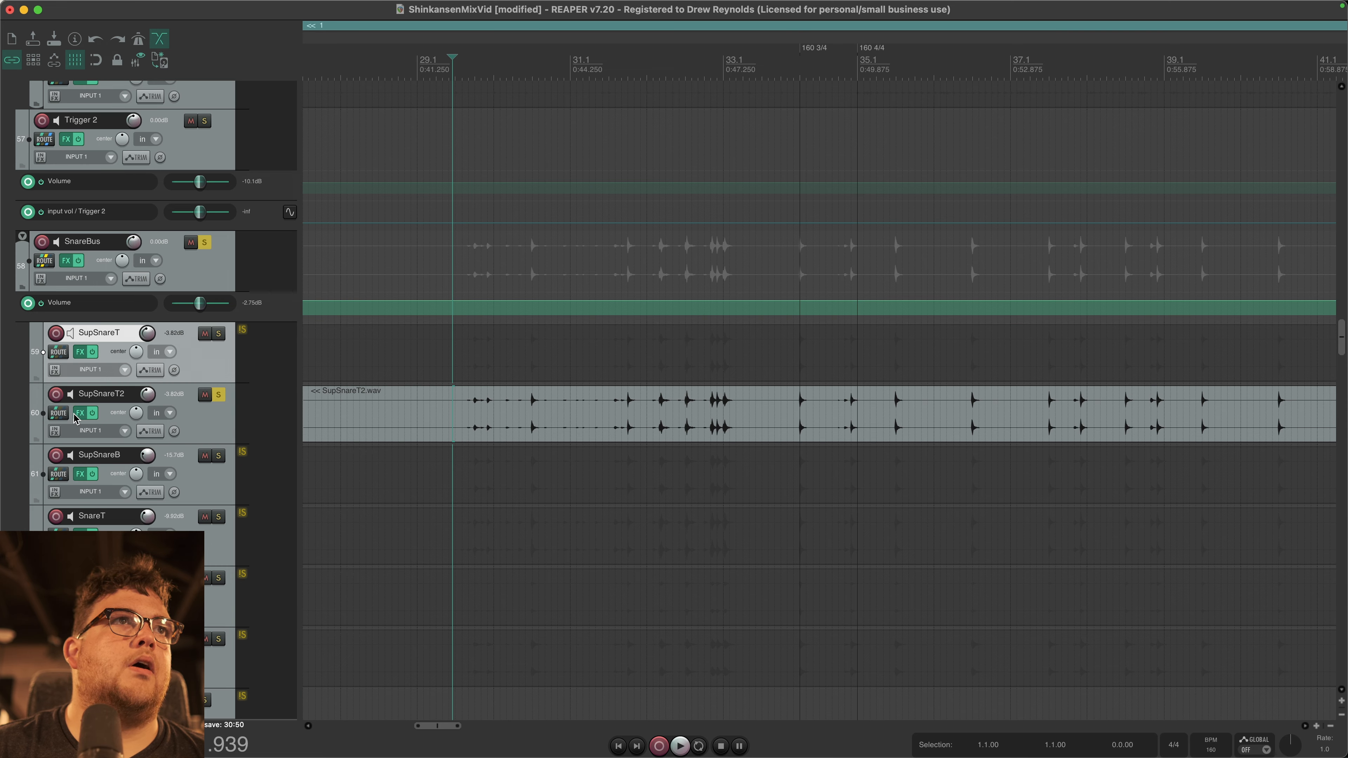
{"action": "left_click", "coordinate": [78, 413]}
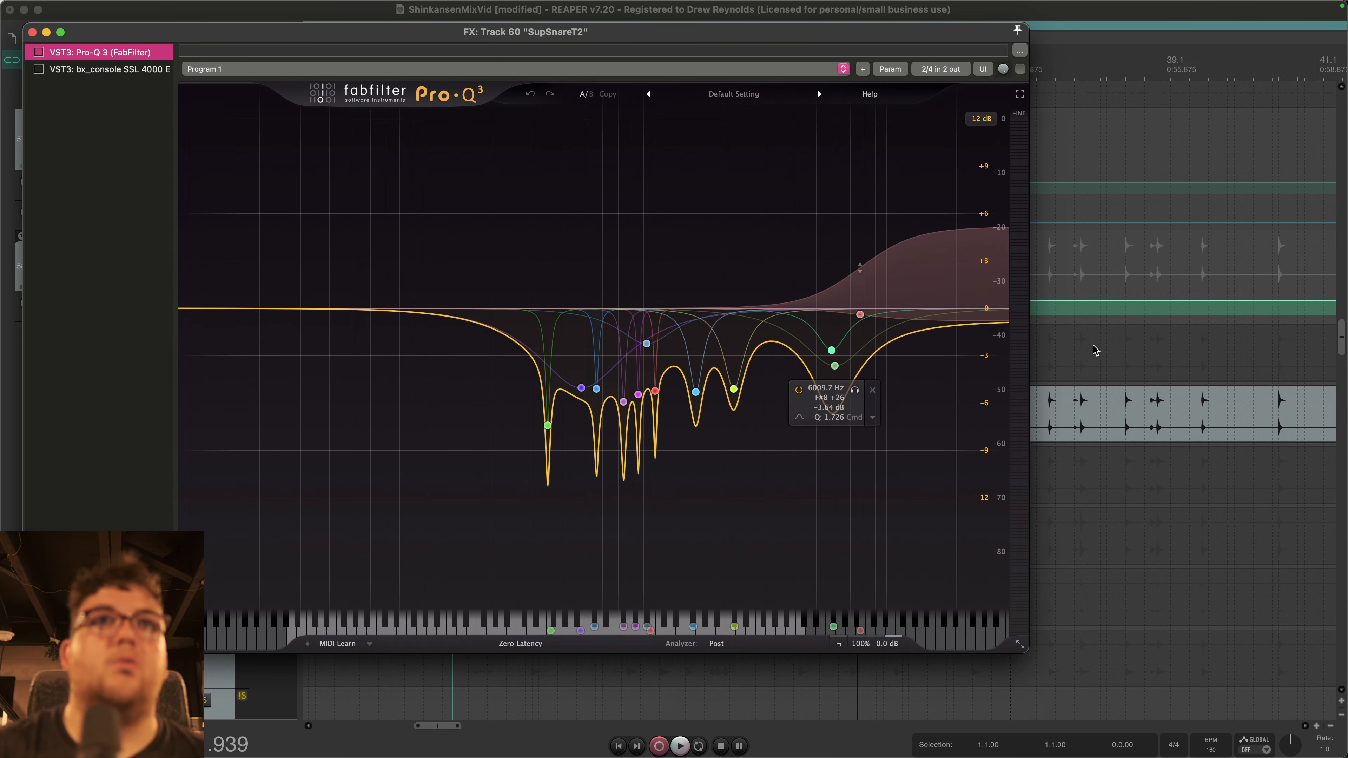
Step: Enable Pro-Q 3 on SupSnareT2, compare playback with and without it, and inspect its high shelf band
{"action": "left_click", "coordinate": [37, 52]}
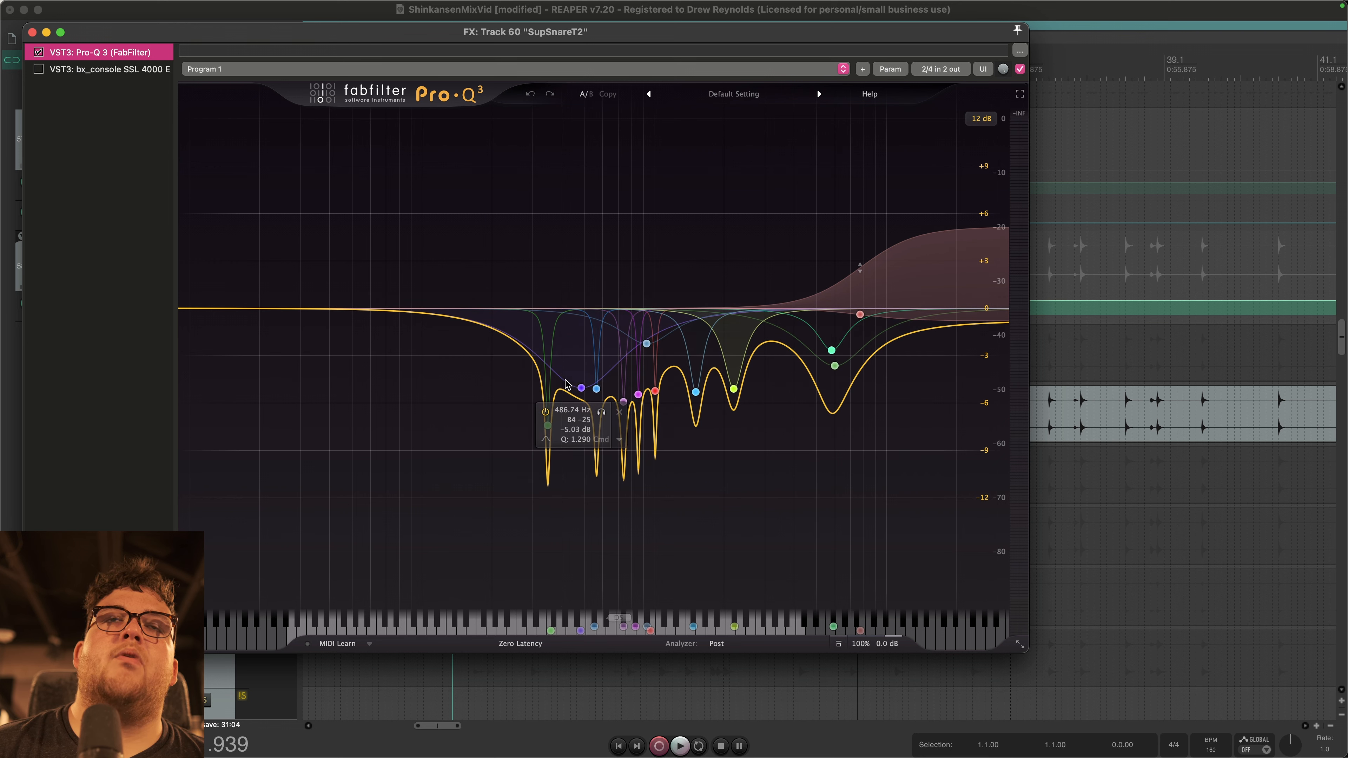
{"action": "left_click", "coordinate": [38, 52]}
{"action": "key", "text": "space"}
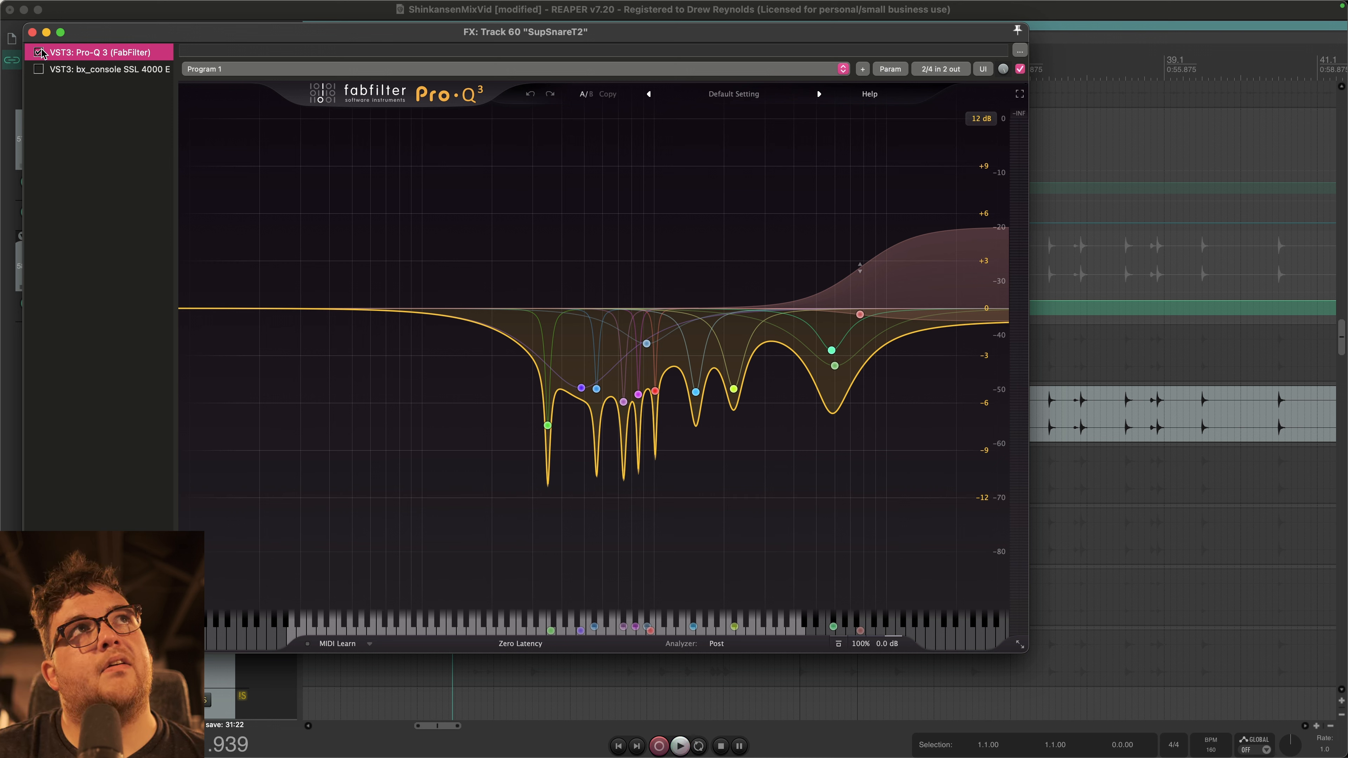
{"action": "left_click", "coordinate": [39, 52]}
{"action": "key", "text": "space"}
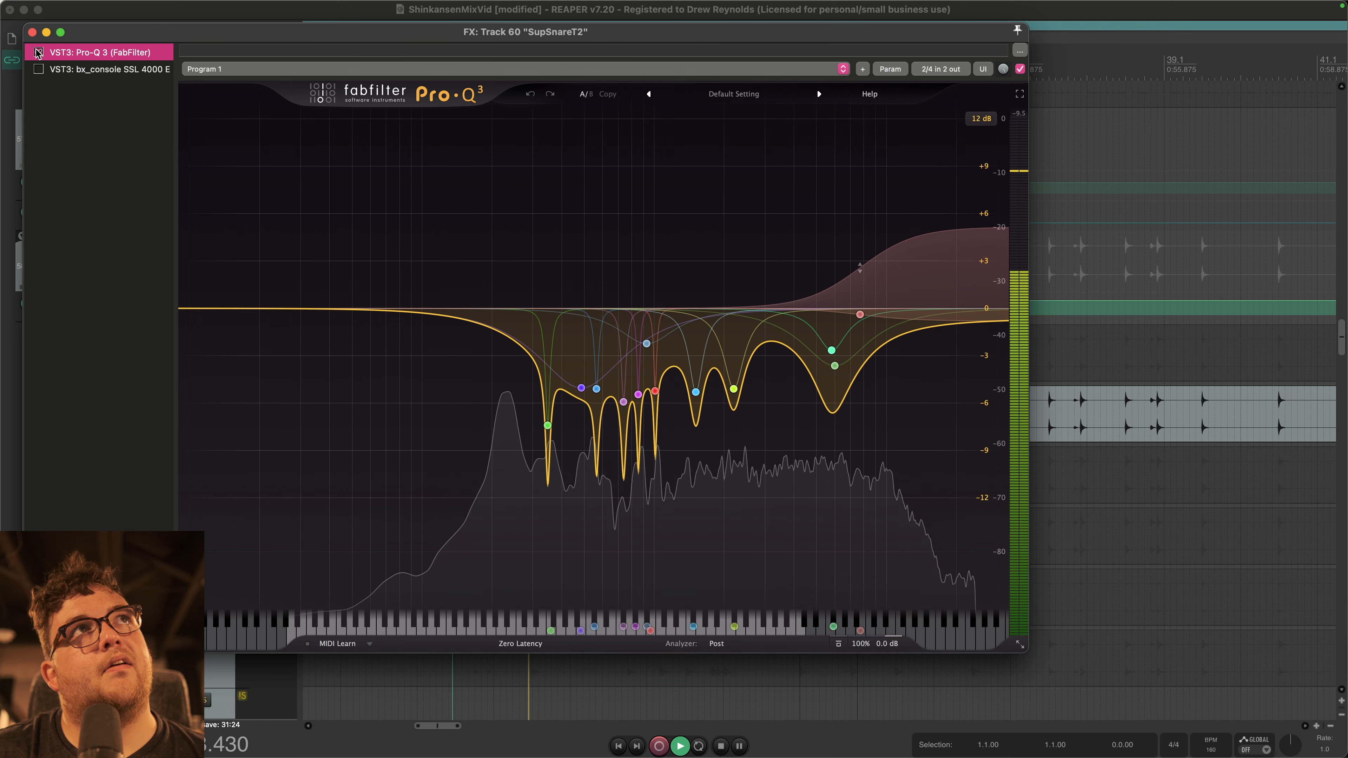
{"action": "key", "text": "space"}
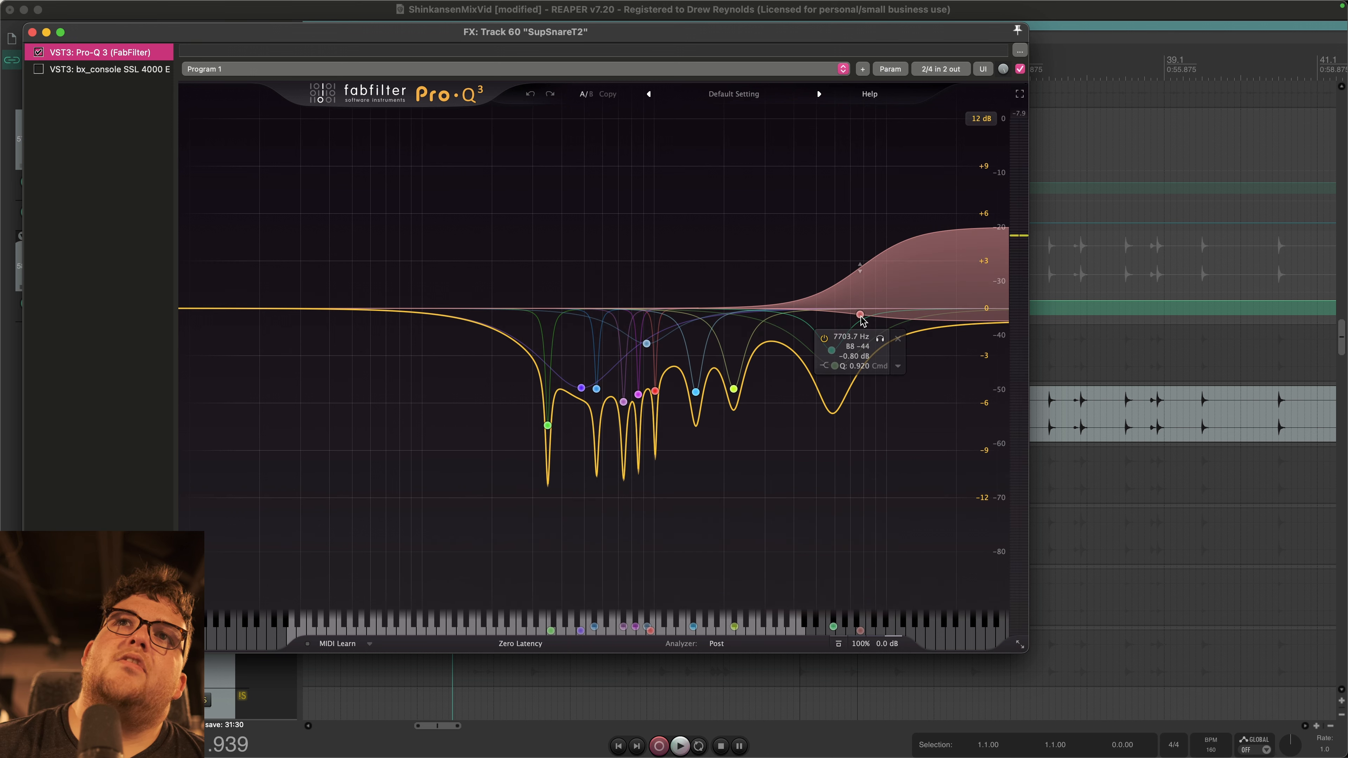
{"action": "left_click", "coordinate": [861, 315]}
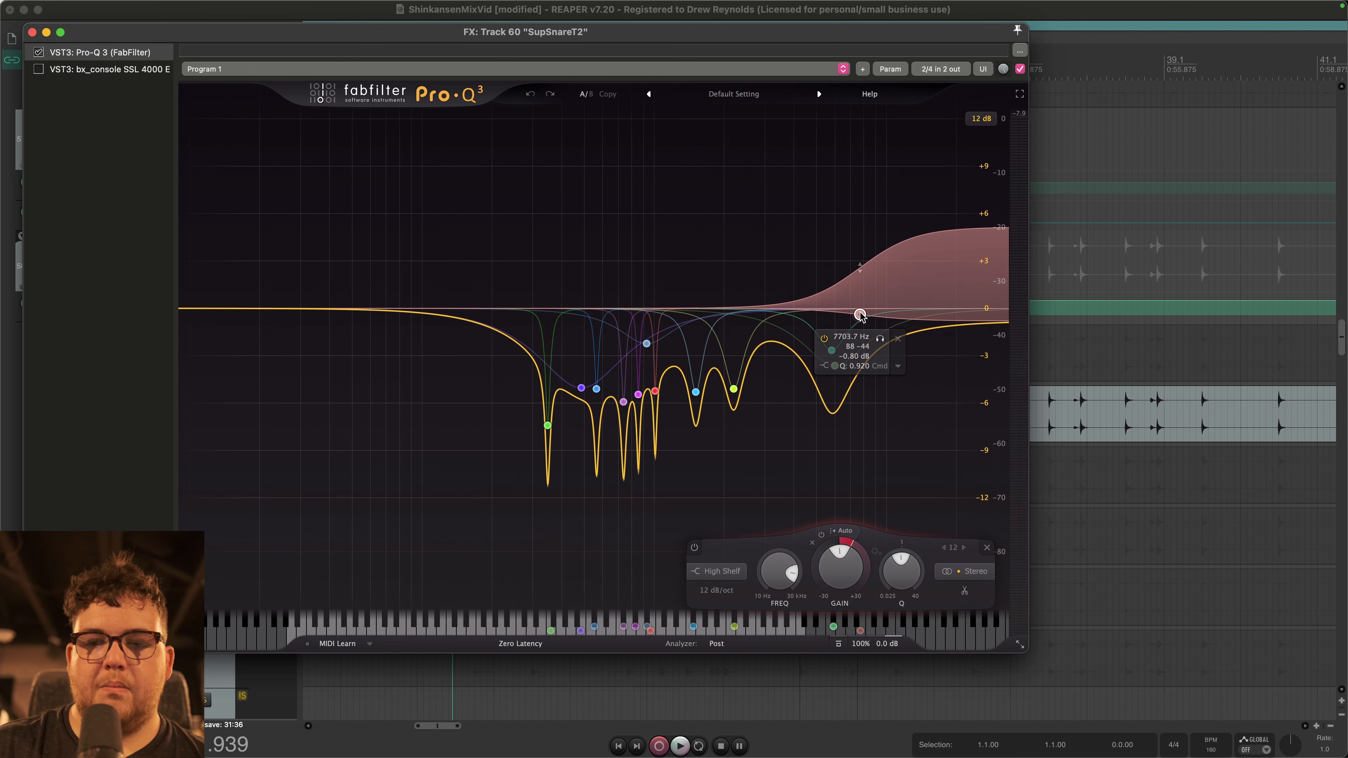
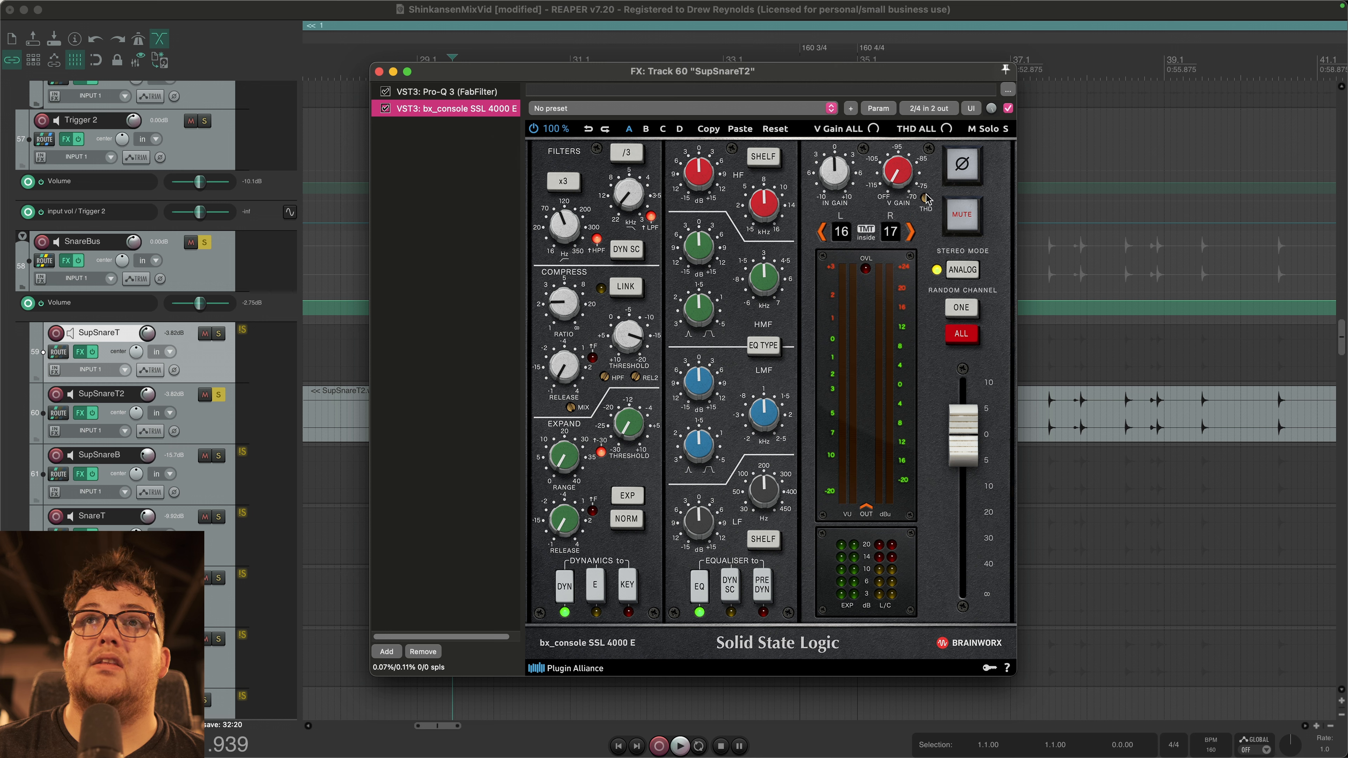
Step: Play SupSnareT2 through bx_console SSL 4000 E and close its effects chain
{"action": "left_click", "coordinate": [430, 366]}
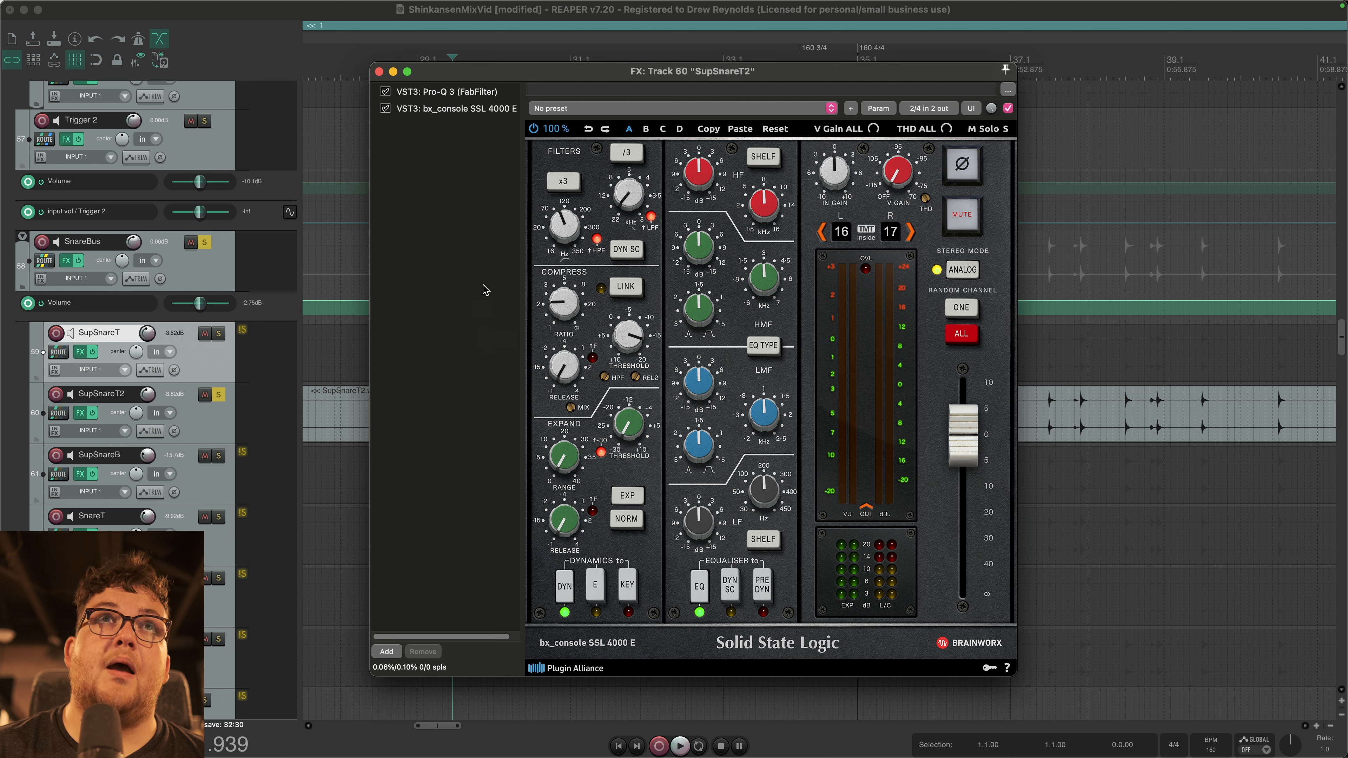
{"action": "key", "text": "space"}
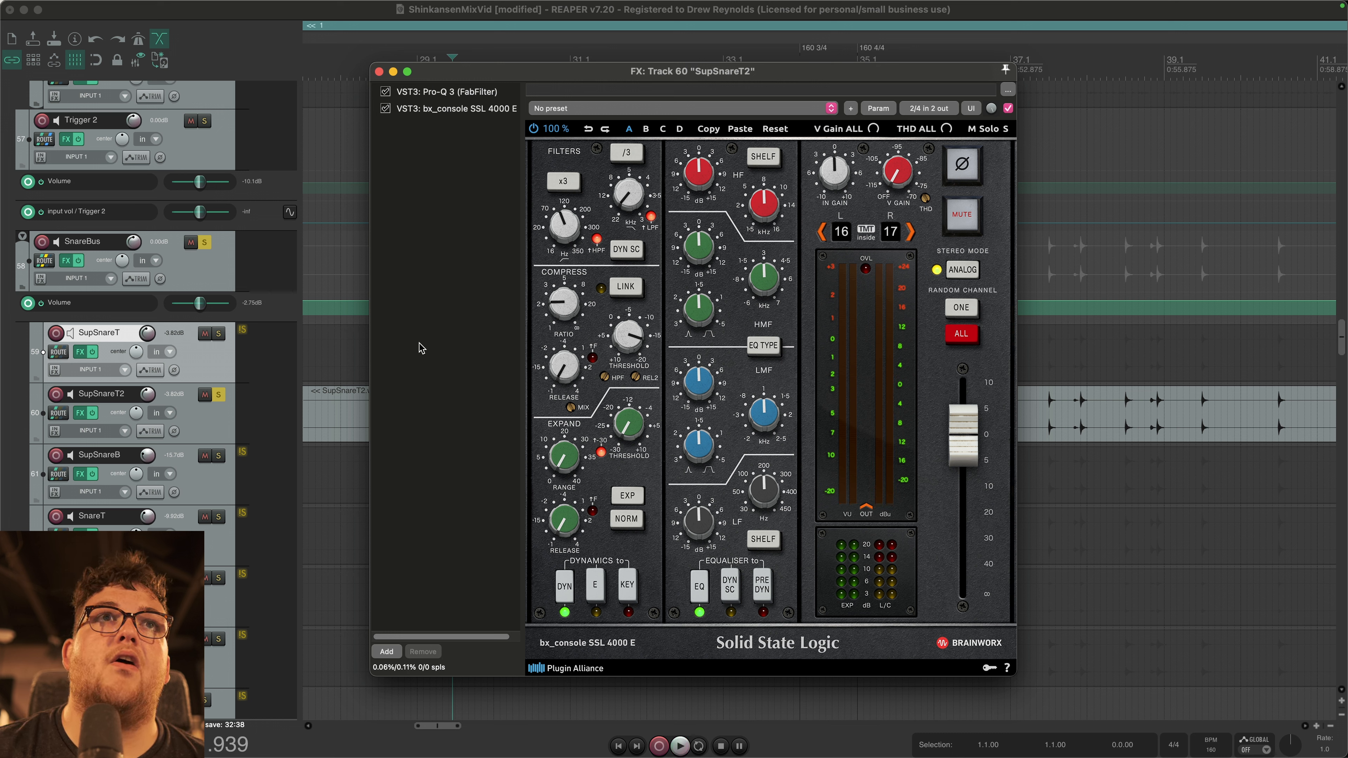
{"action": "key", "text": "Escape"}
Step: Switch the solo from SupSnareT2 to SupSnareB and play it unprocessed with its effects chain open
{"action": "left_click", "coordinate": [219, 397]}
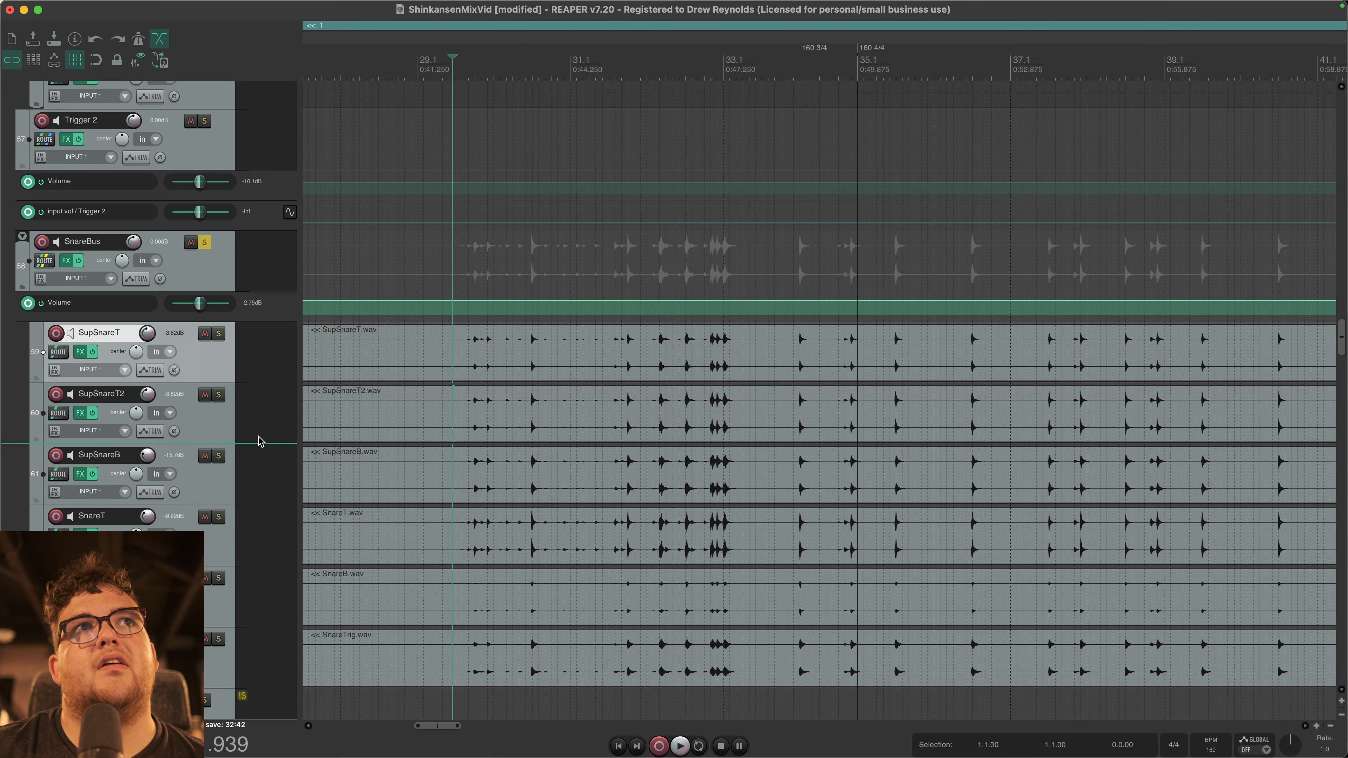
{"action": "left_click", "coordinate": [215, 456]}
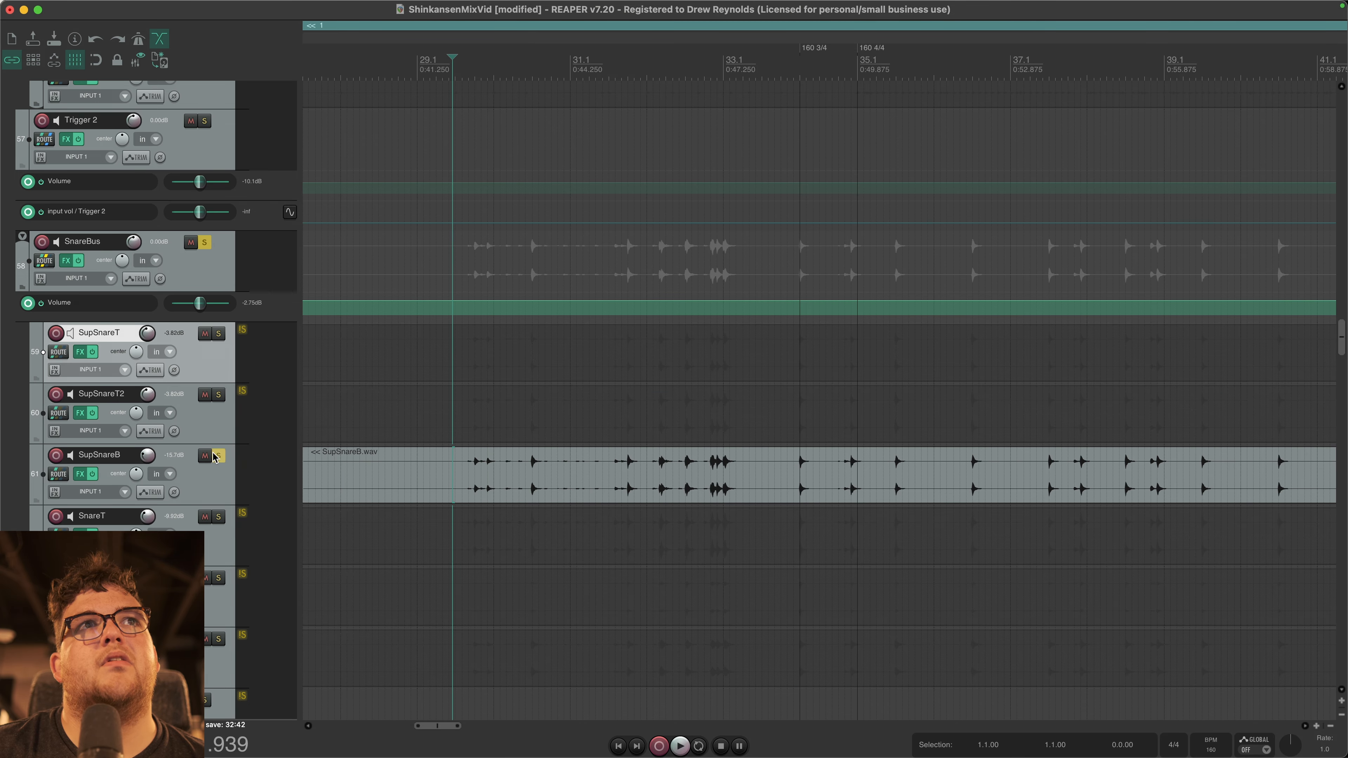
{"action": "key", "text": "space"}
{"action": "left_click", "coordinate": [79, 473]}
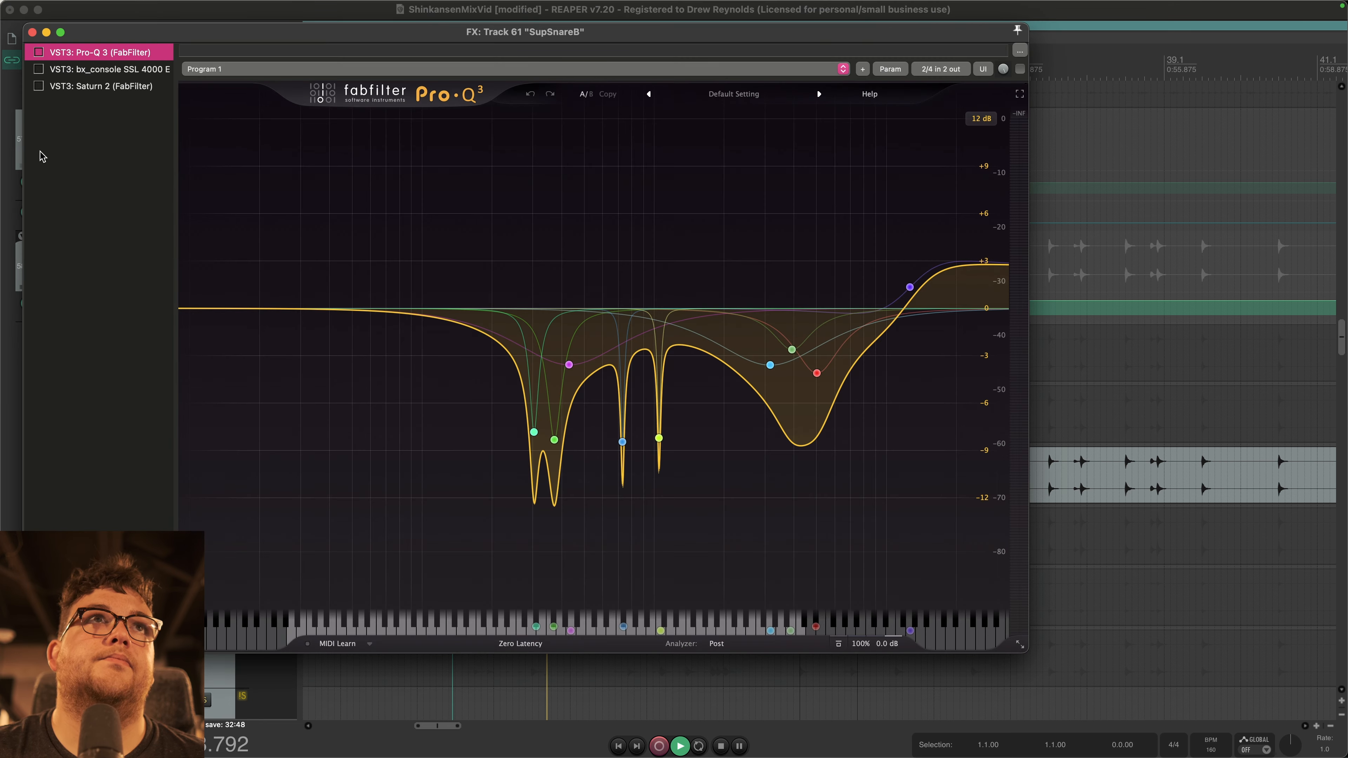
{"action": "key", "text": "space"}
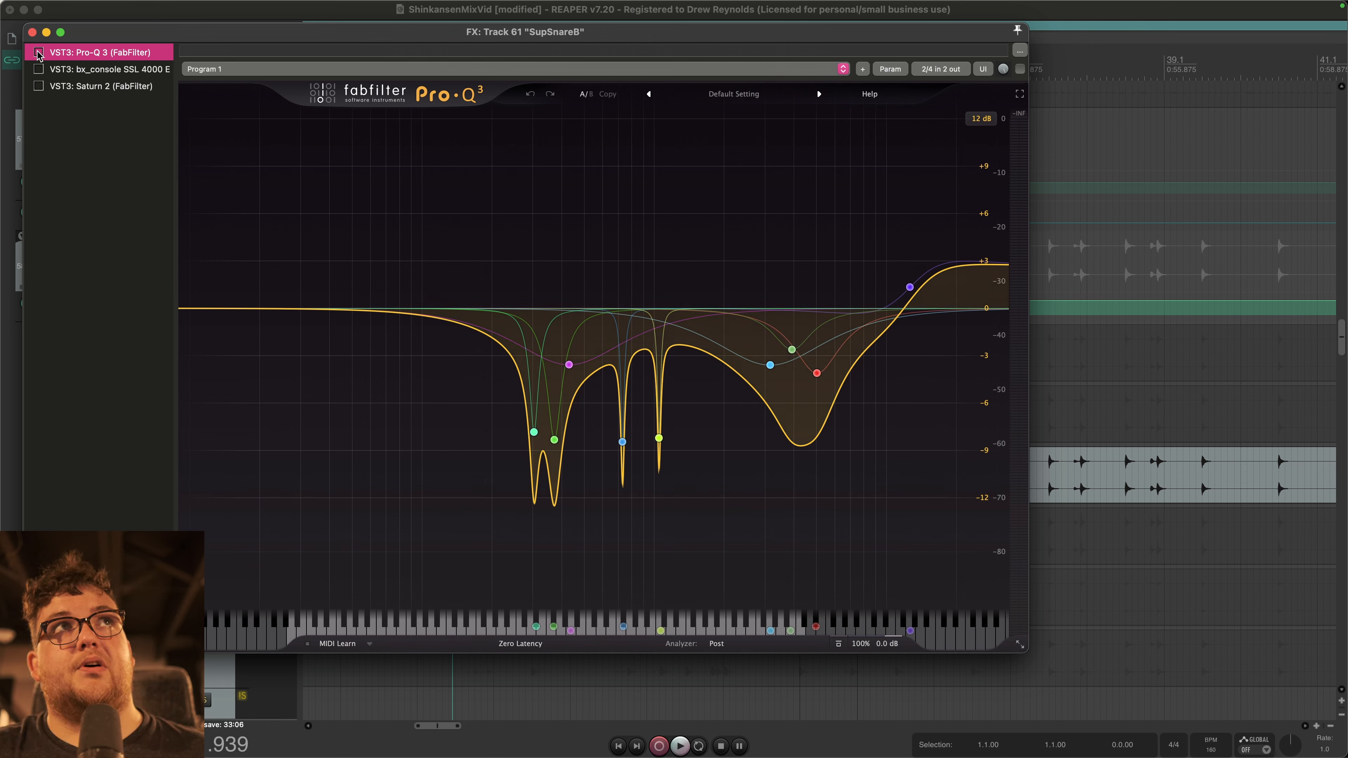
Step: Compare SupSnareB's playback with Pro-Q 3 bypassed and enabled, examining its EQ cuts, and leave the plugin enabled
{"action": "left_click", "coordinate": [78, 117]}
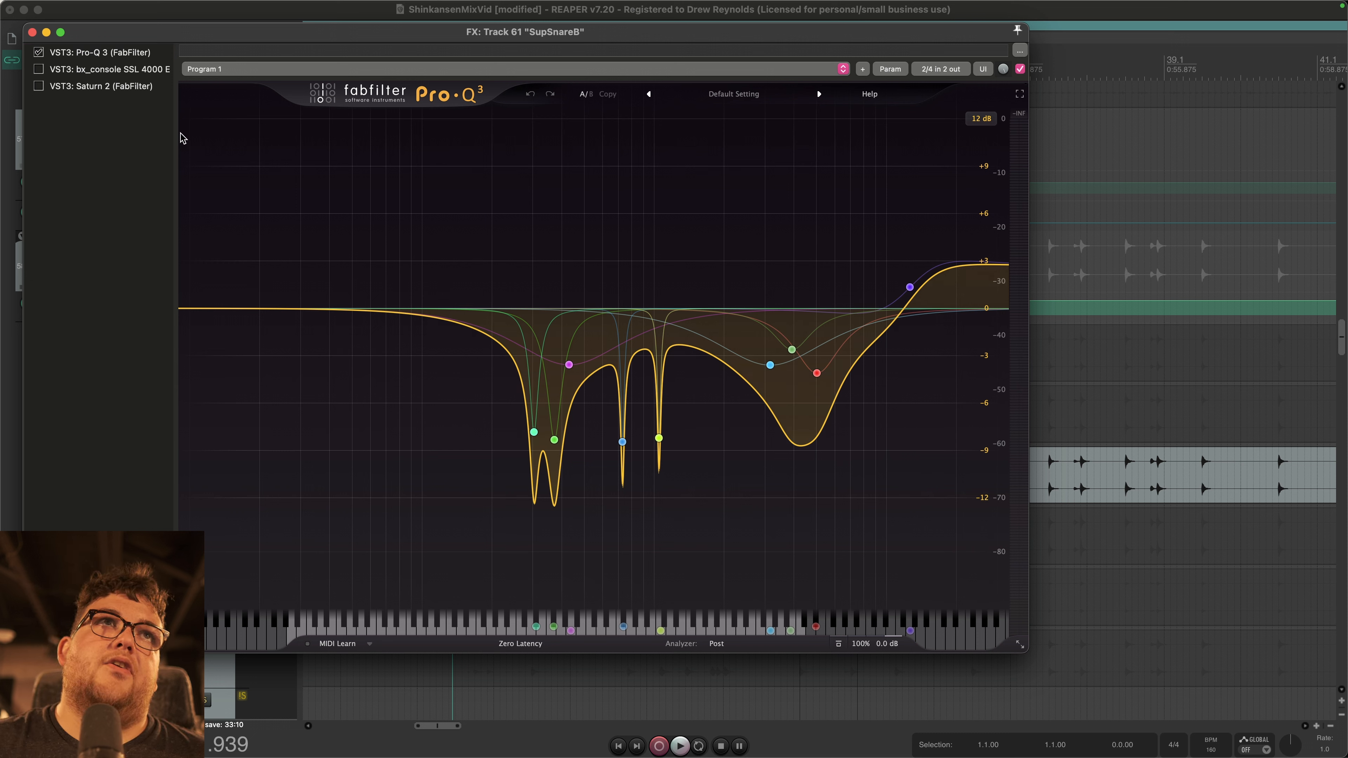
{"action": "left_click", "coordinate": [38, 52]}
{"action": "key", "text": "space"}
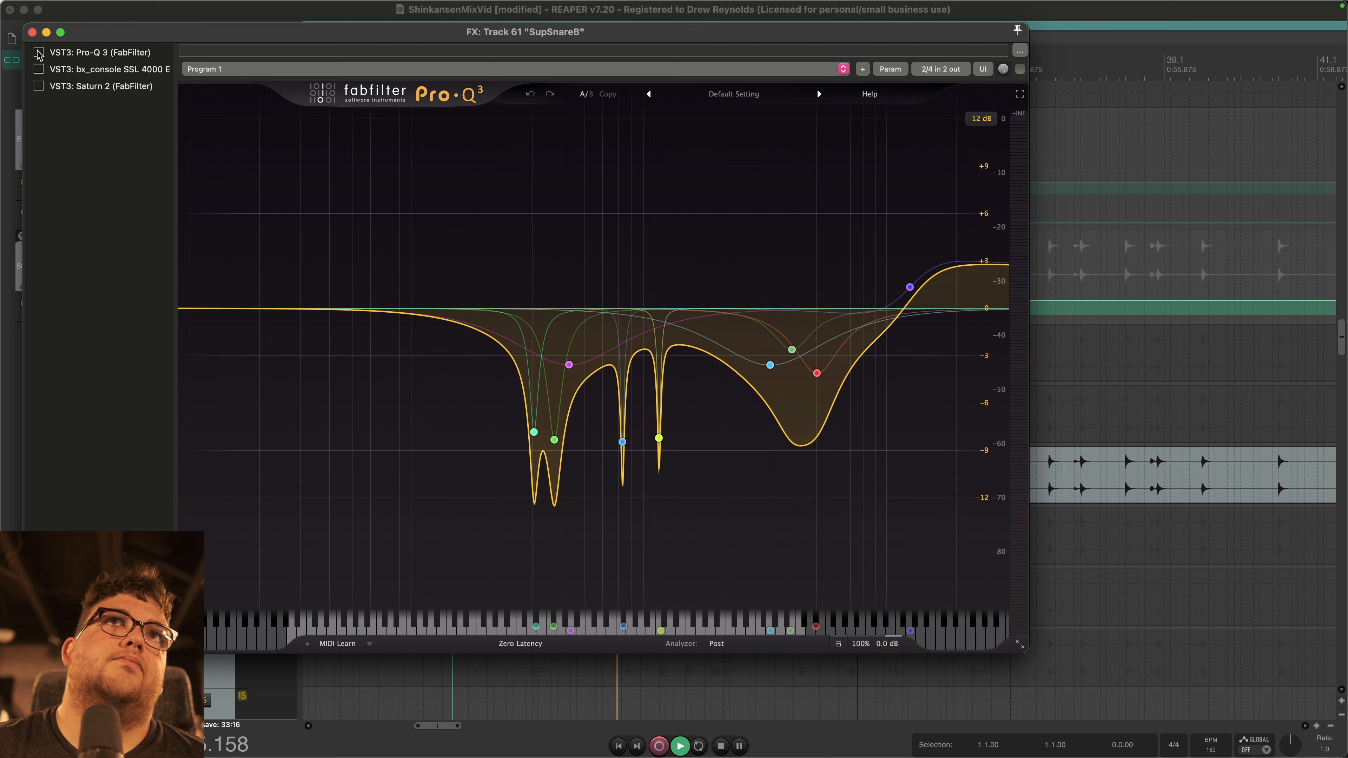
{"action": "key", "text": "space"}
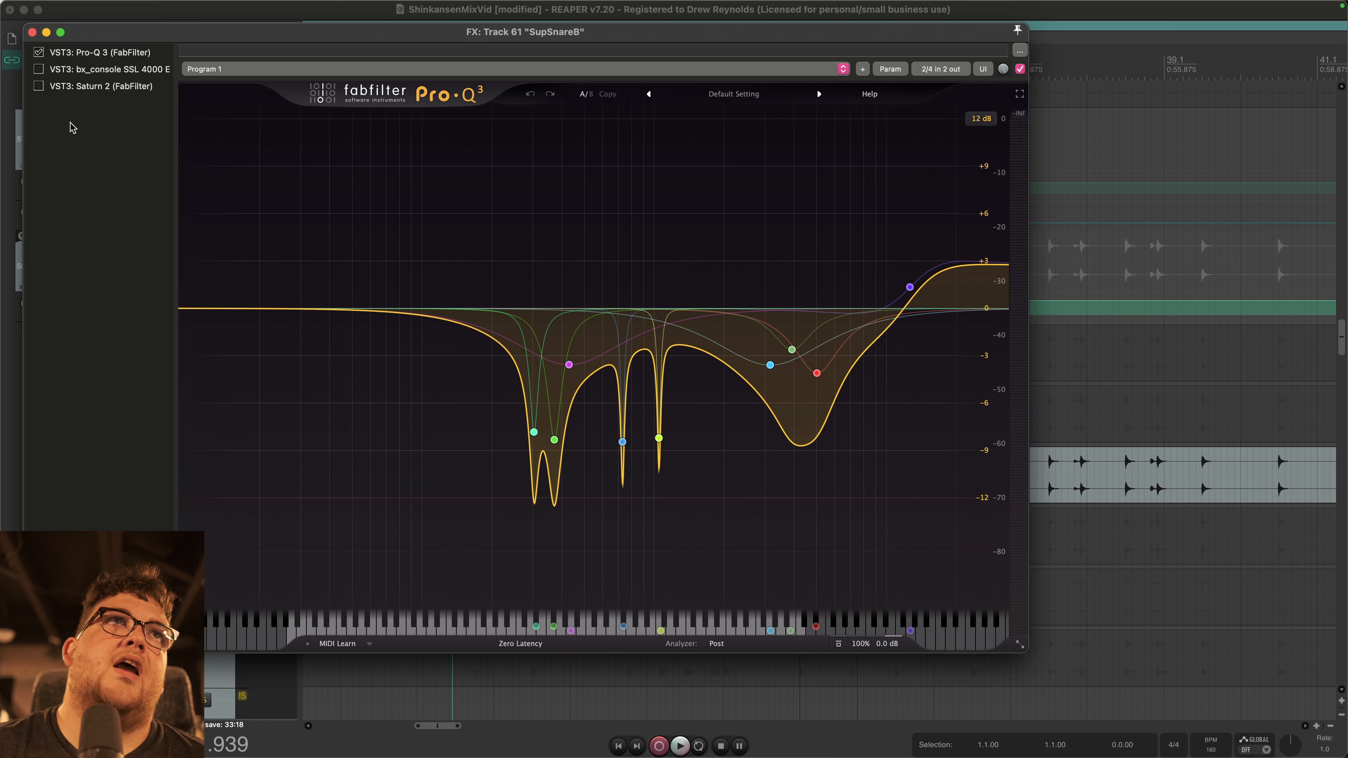
{"action": "key", "text": "space"}
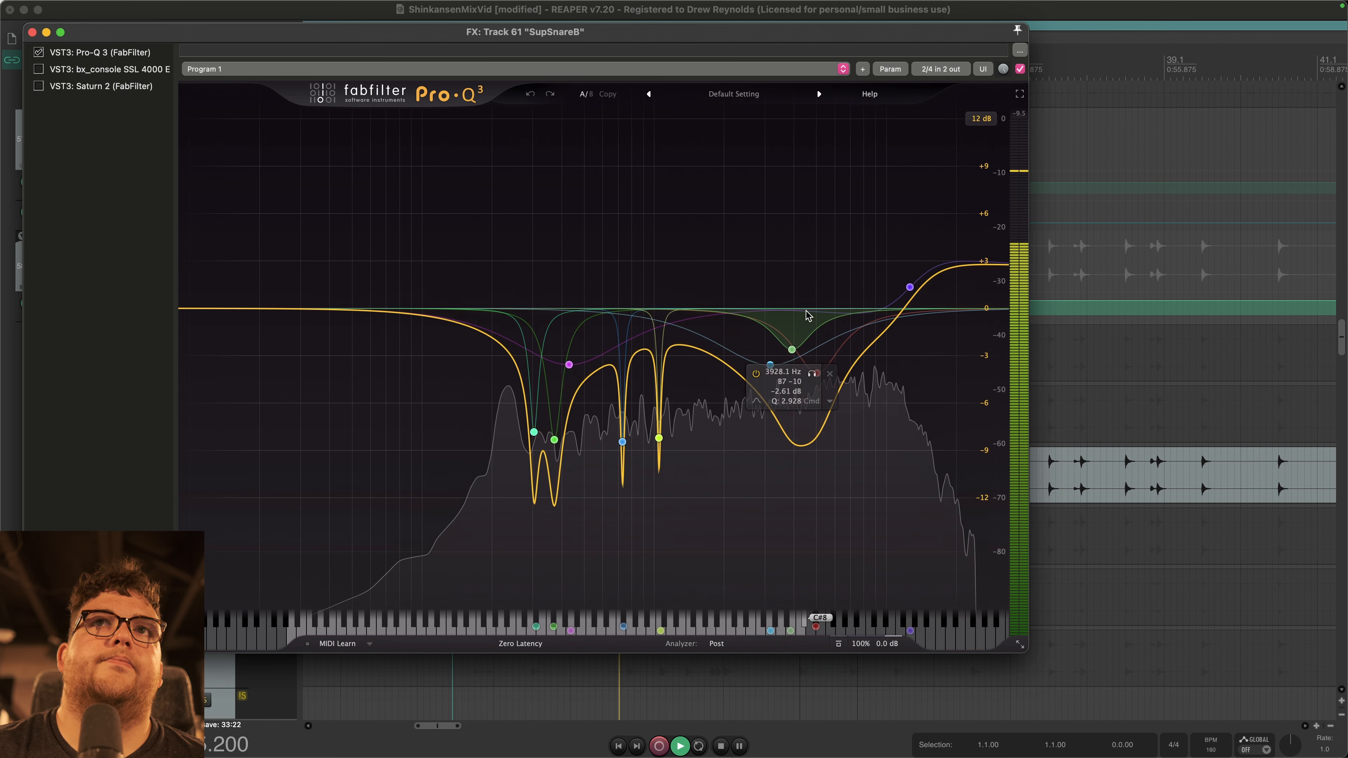
{"action": "key", "text": "space"}
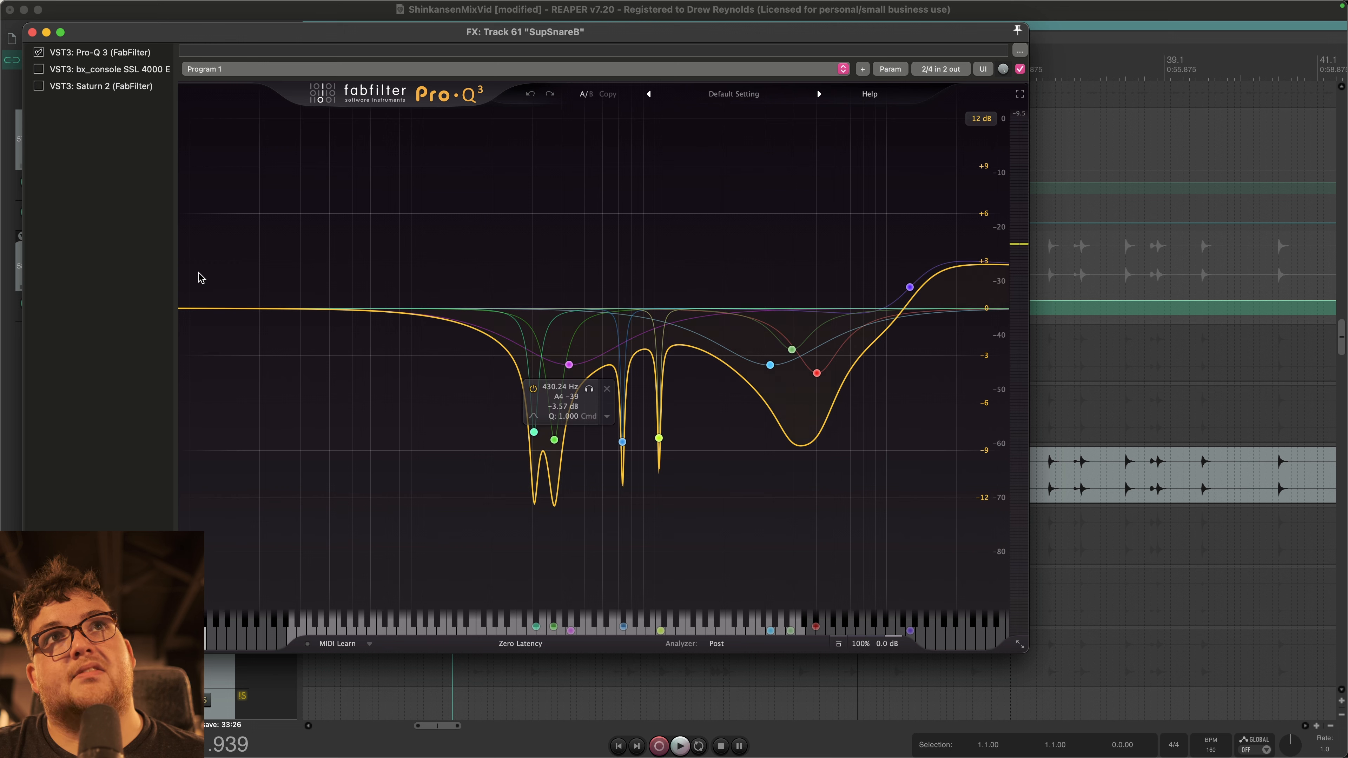
{"action": "key", "text": "space"}
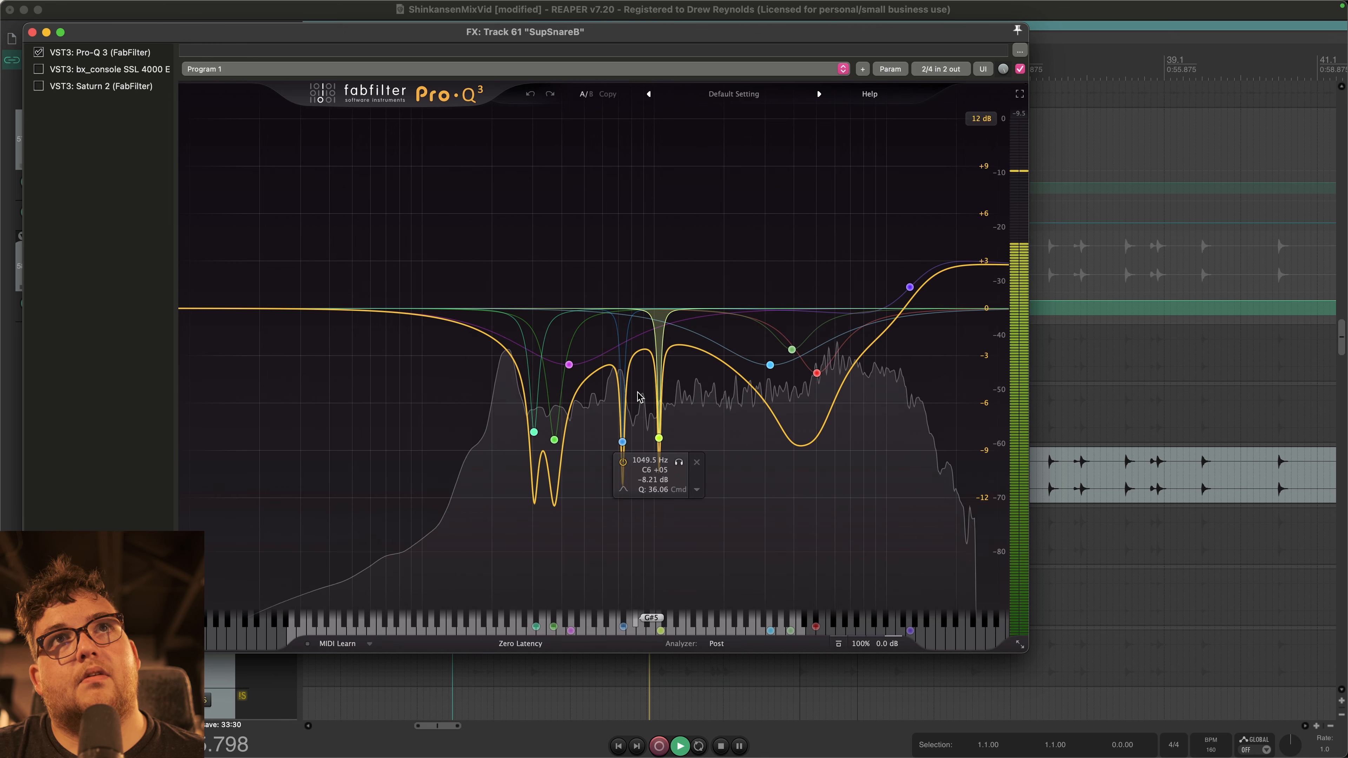
{"action": "key", "text": "space"}
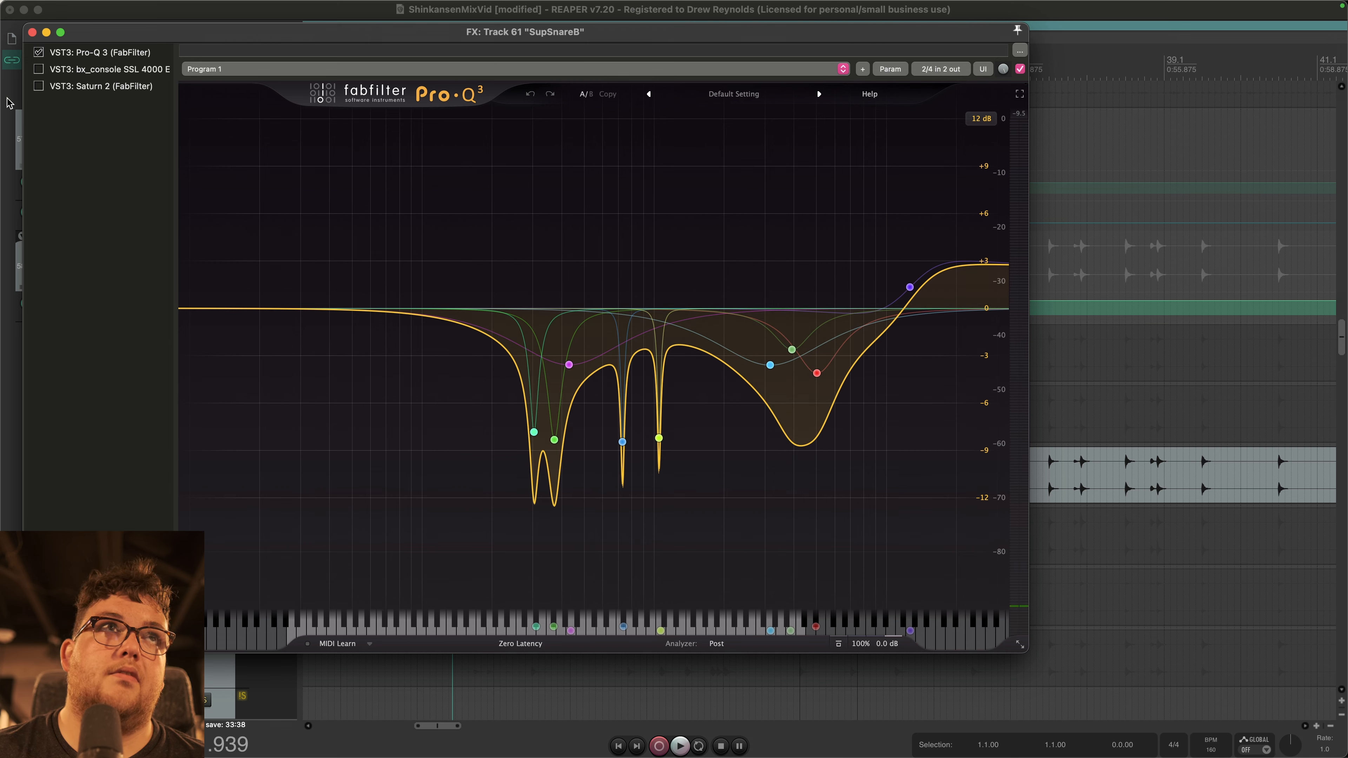
Step: Enable bx_console SSL 4000 E on SupSnareB, review its channel strip settings, and play the track through it
{"action": "left_click", "coordinate": [95, 75]}
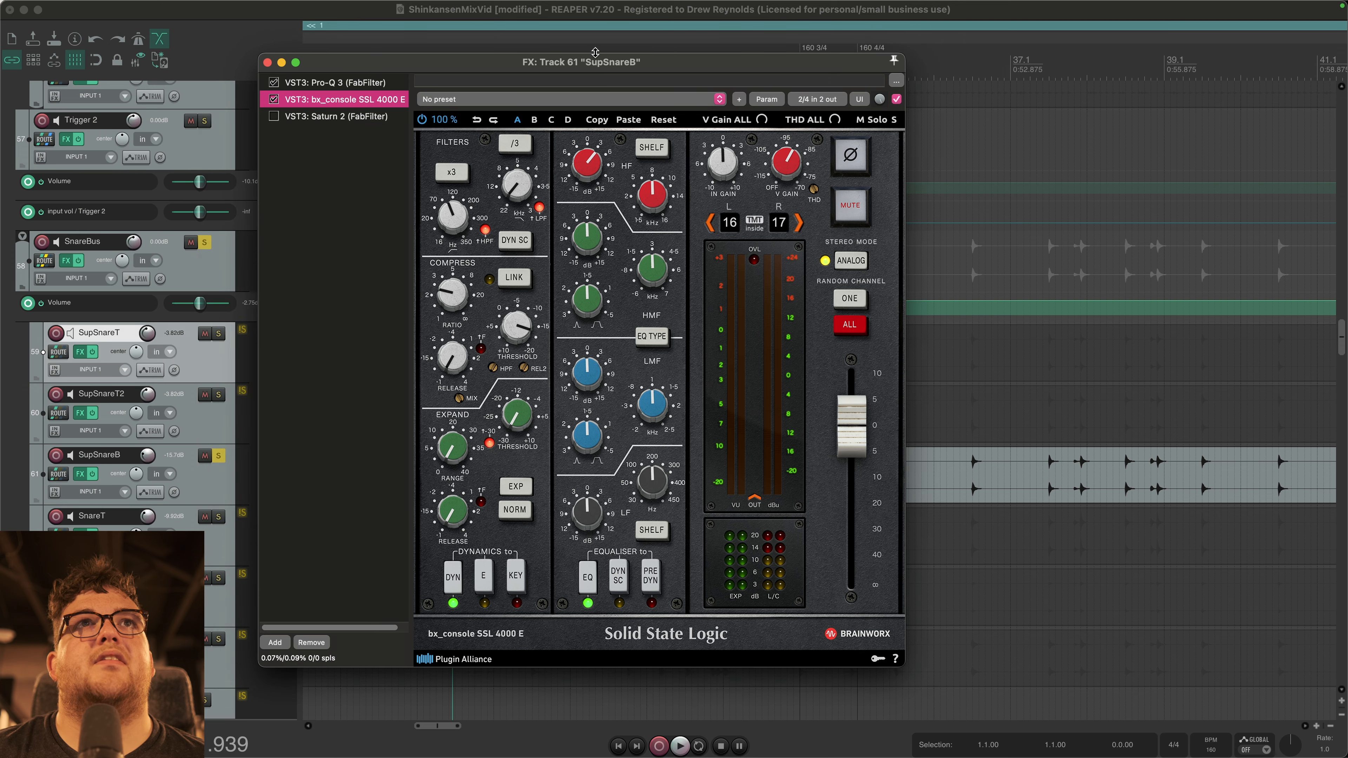
{"action": "left_click_drag", "start_coordinate": [594, 52], "coordinate": [715, 73]}
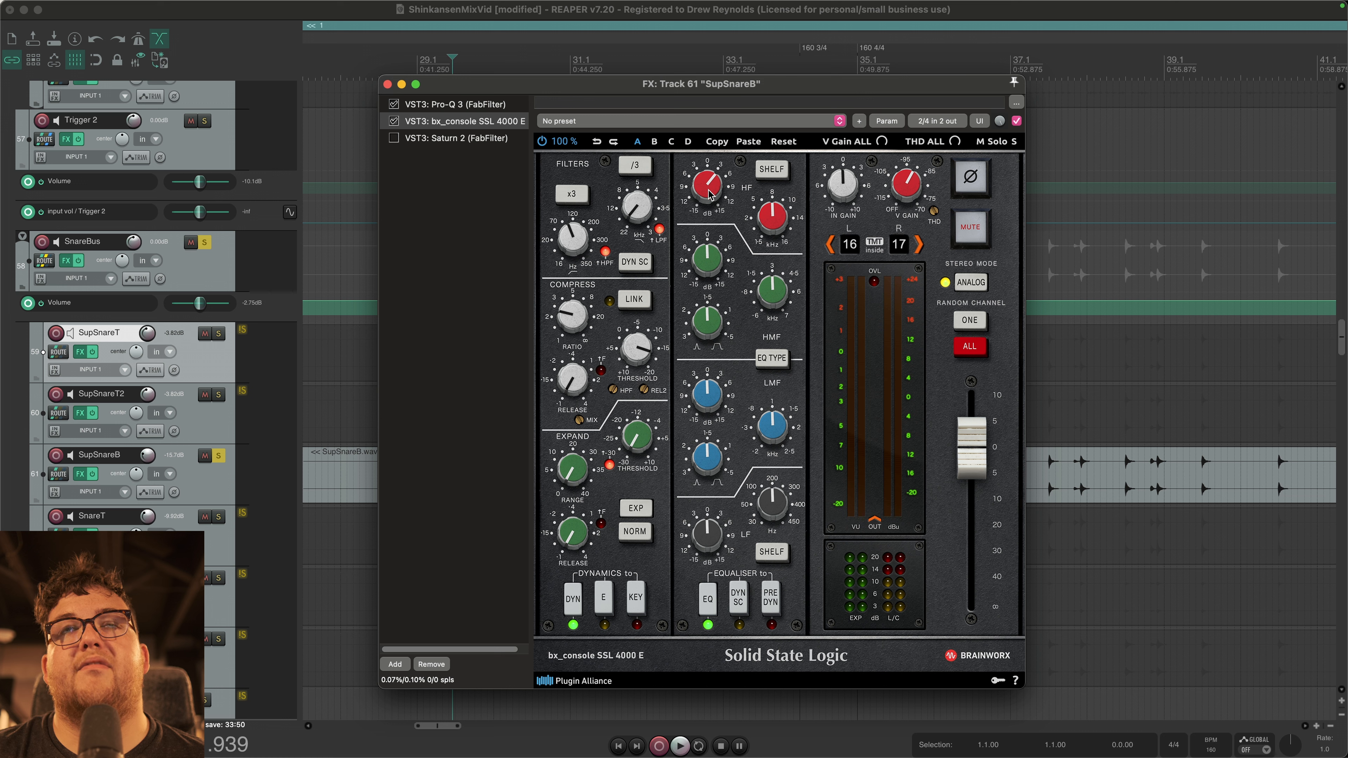
{"action": "left_click", "coordinate": [476, 445]}
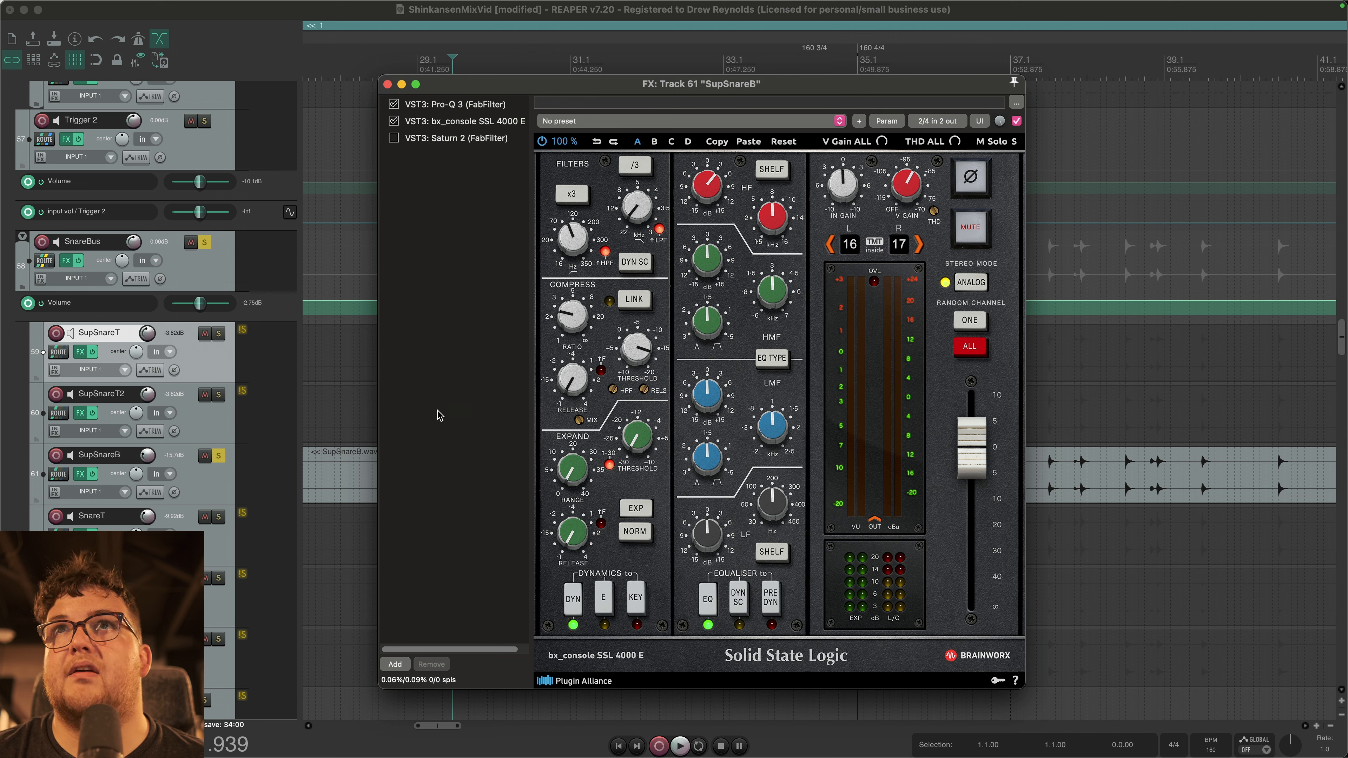
{"action": "key", "text": "space"}
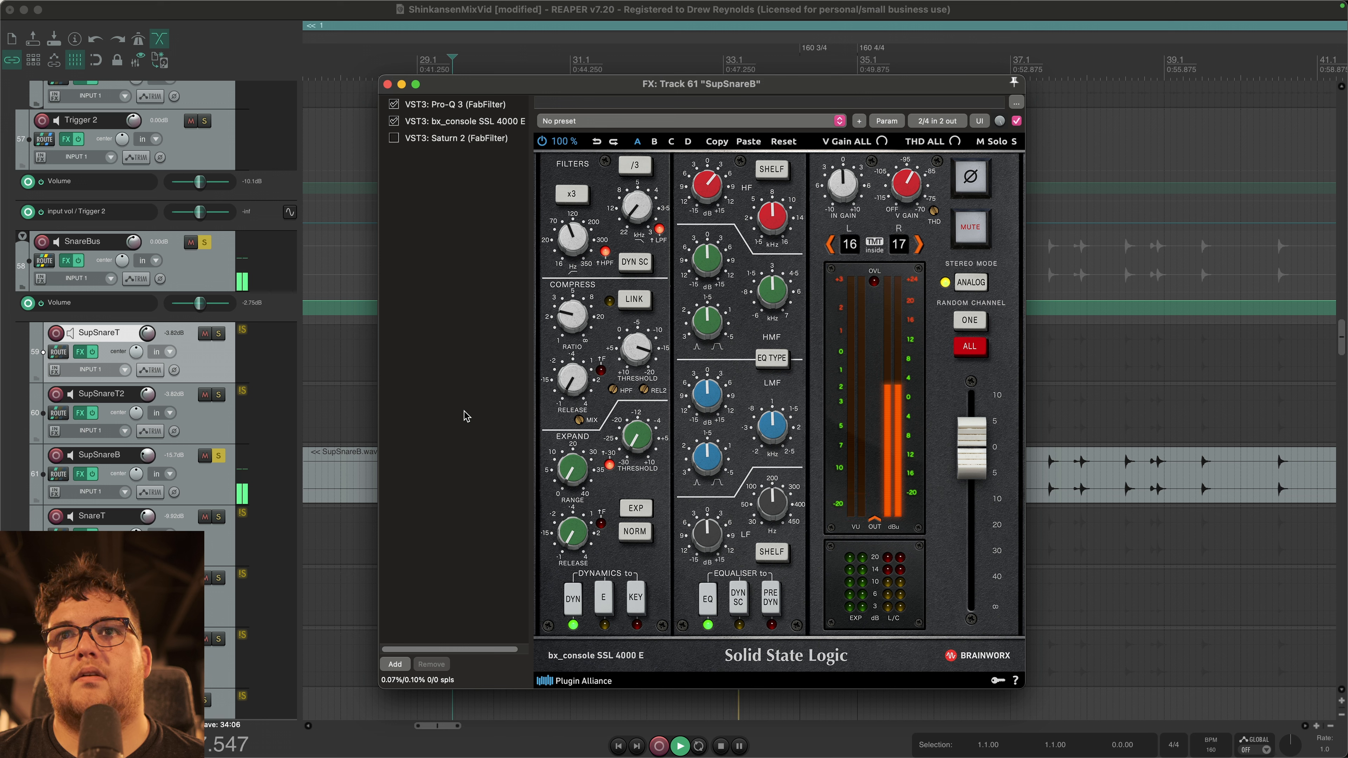
Step: Enable Saturn 2 on SupSnareB and review the Warm Tape drive and dynamics settings of both bands
{"action": "left_click", "coordinate": [456, 138]}
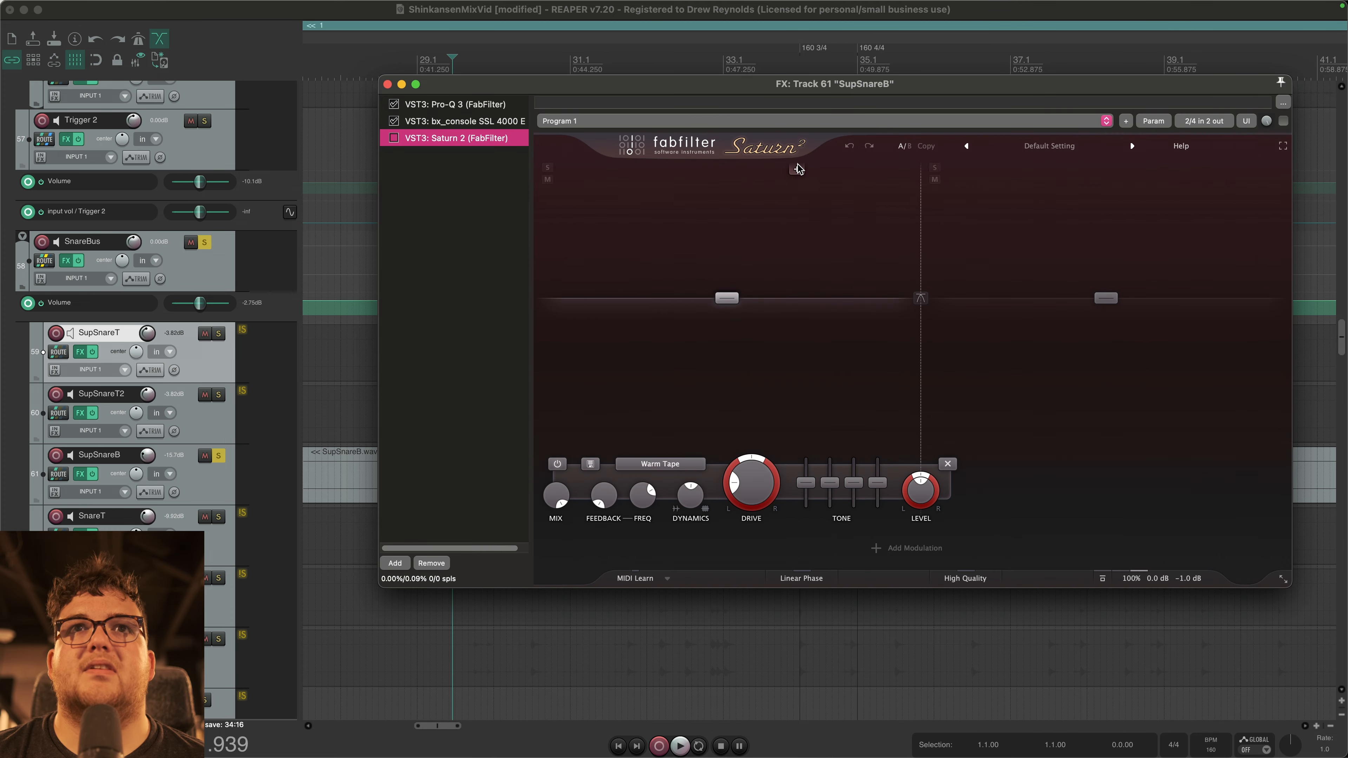
{"action": "left_click_drag", "start_coordinate": [834, 85], "coordinate": [749, 106]}
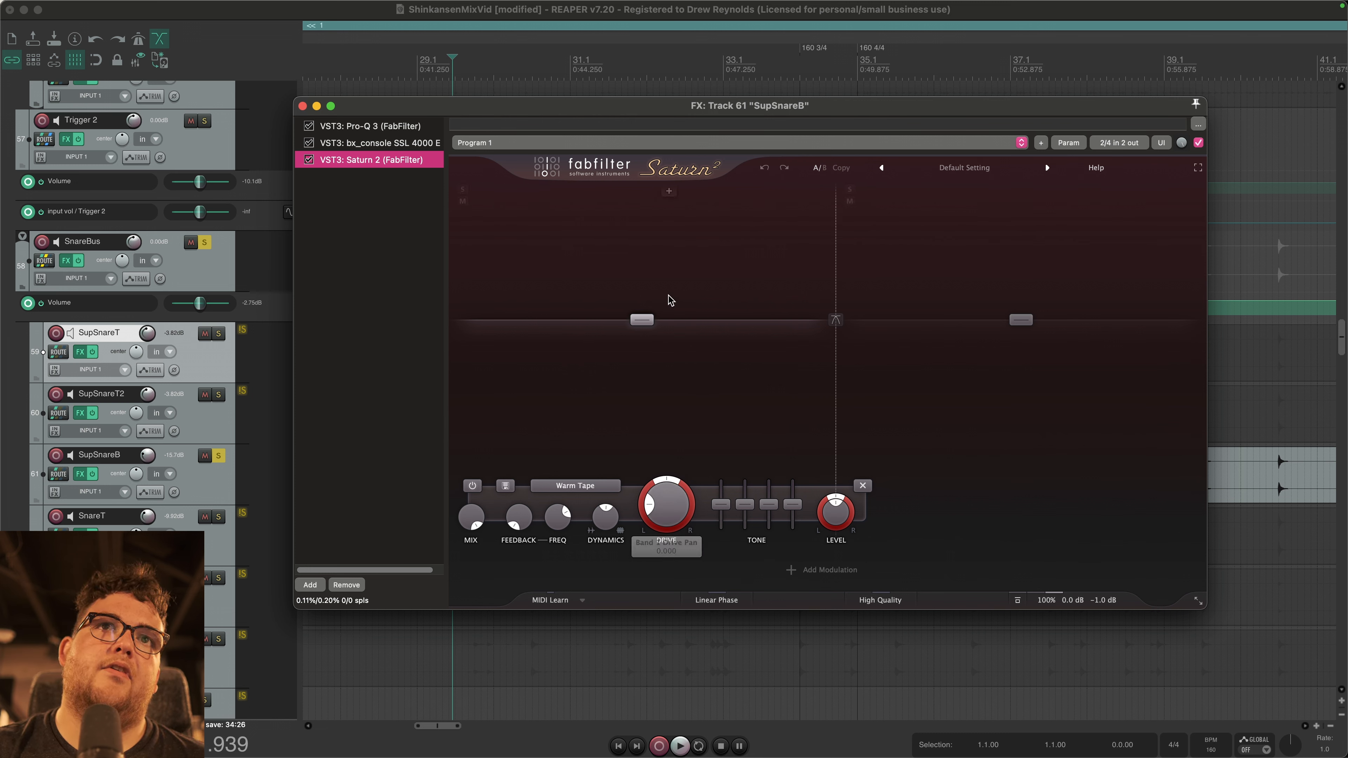
{"action": "left_click", "coordinate": [654, 323]}
{"action": "mouse_move", "coordinate": [1005, 518]}
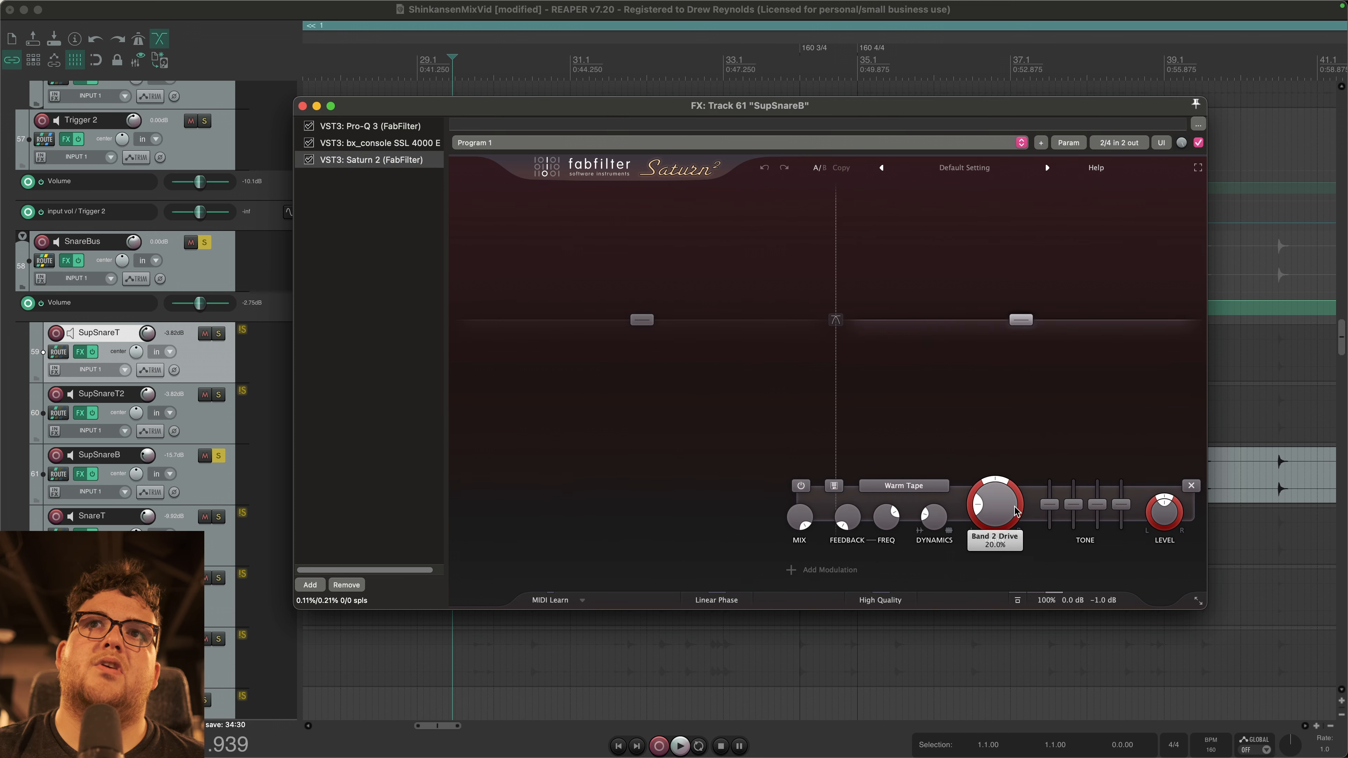
{"action": "left_click", "coordinate": [641, 320]}
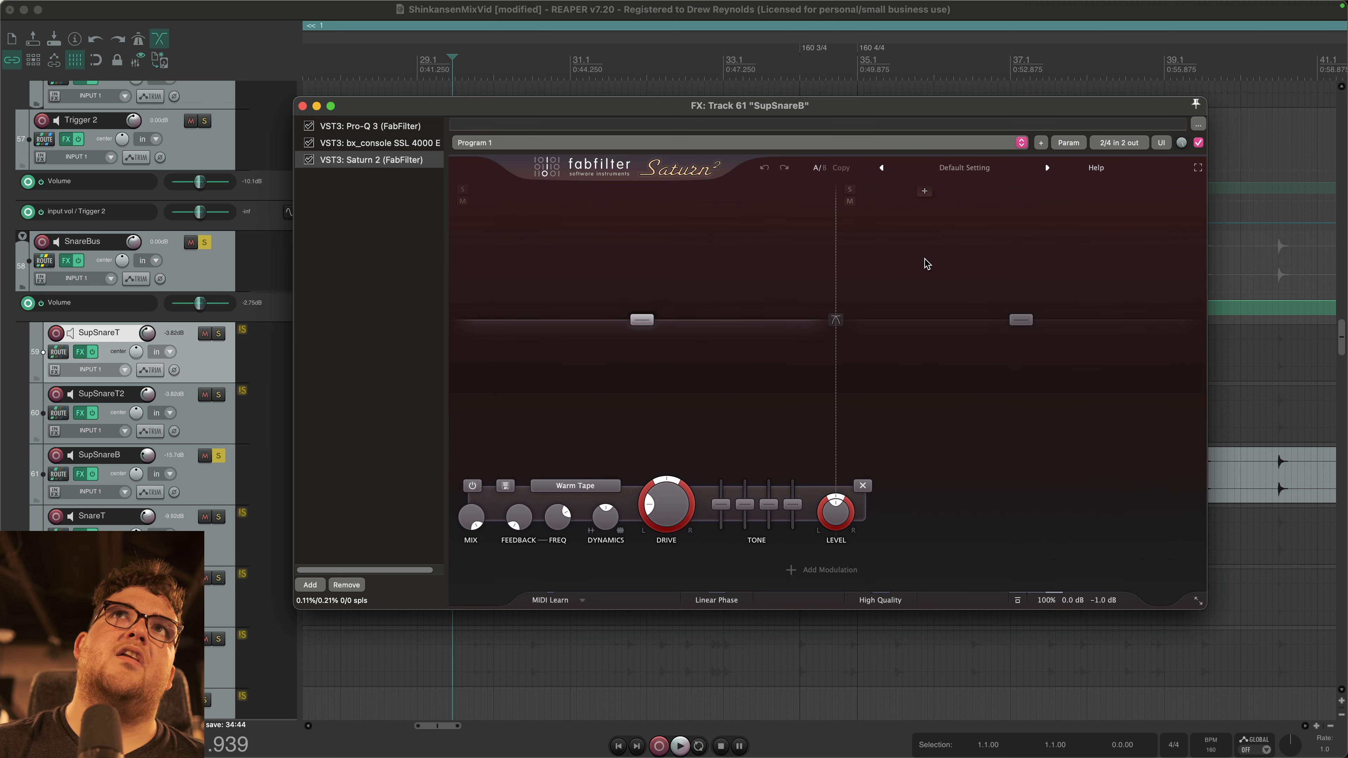
{"action": "left_click", "coordinate": [1036, 318]}
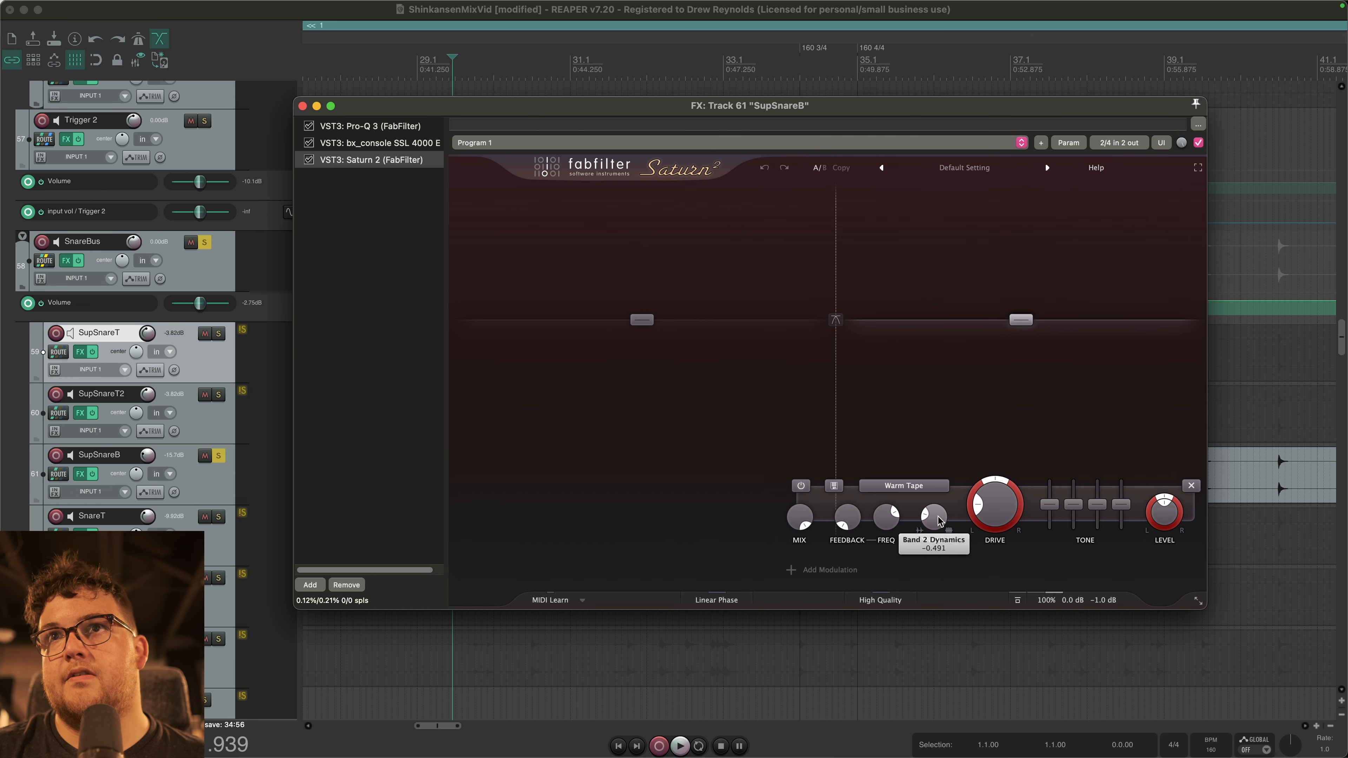
Step: Play SupSnareB with Saturn 2 bypassed and re-enable the plugin after stopping playback
{"action": "left_click_drag", "start_coordinate": [432, 107], "coordinate": [407, 139]}
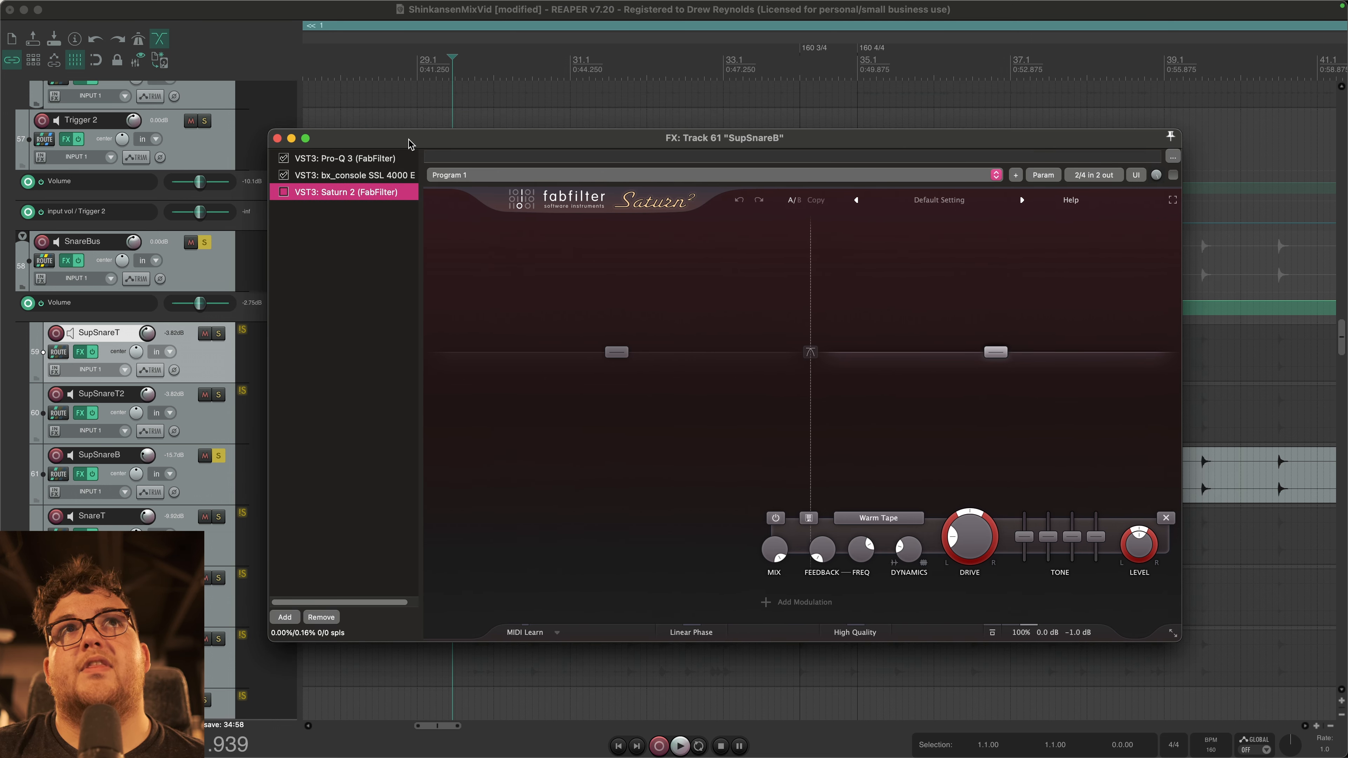
{"action": "key", "text": "space"}
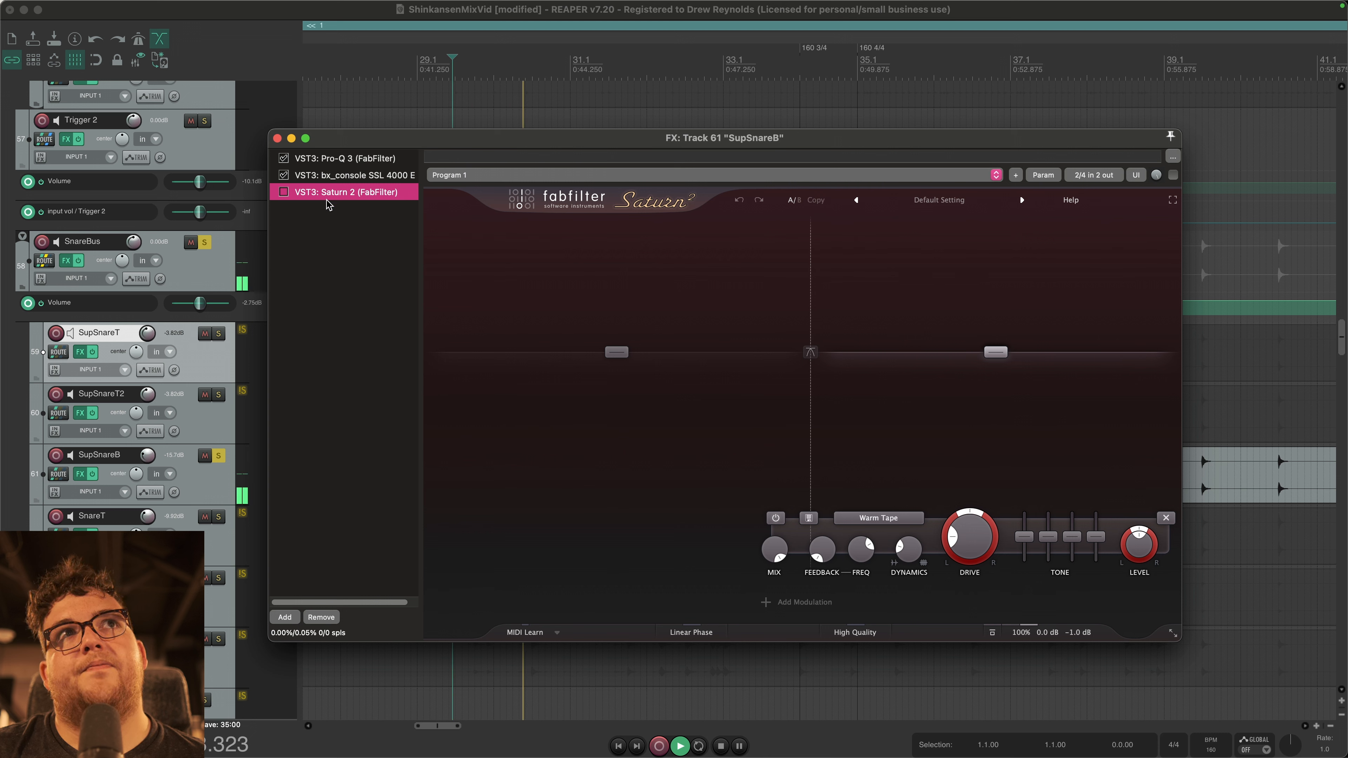
{"action": "key", "text": "space"}
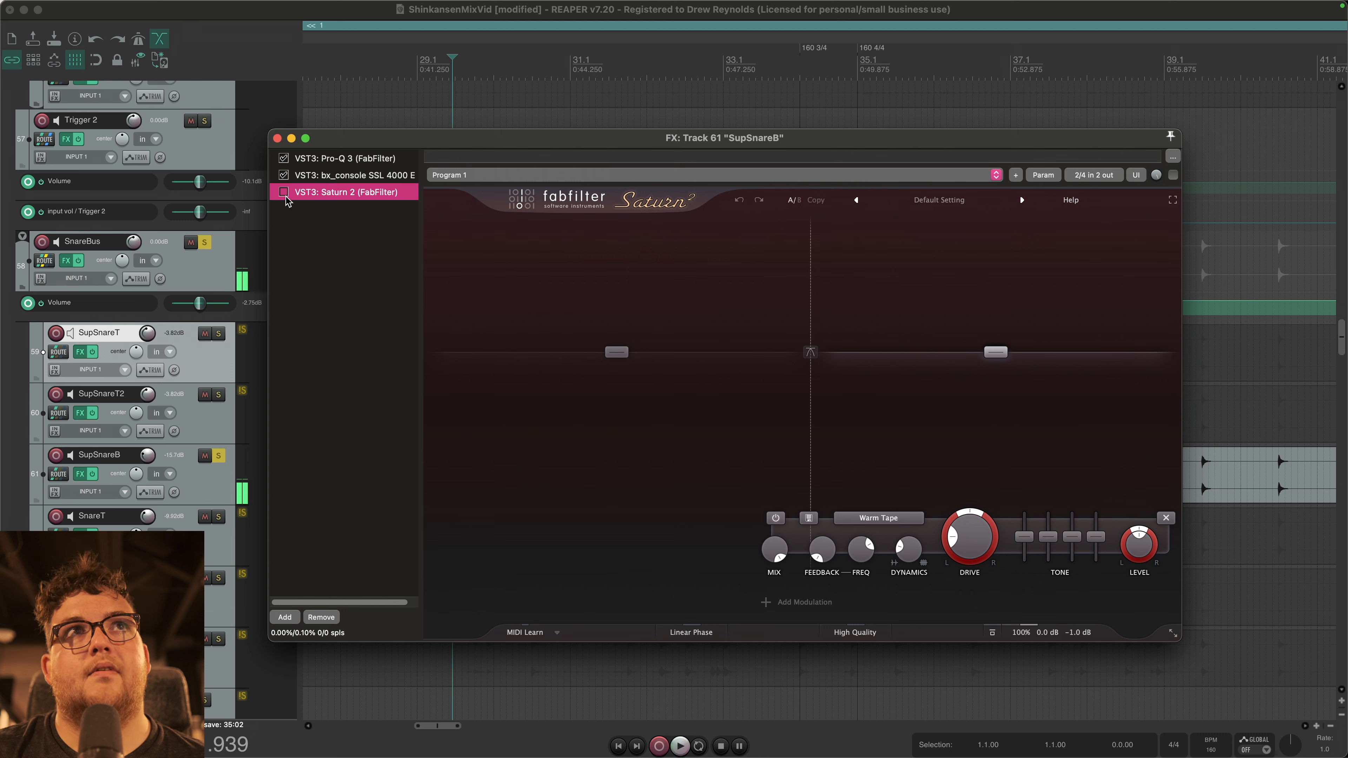
{"action": "left_click", "coordinate": [284, 192]}
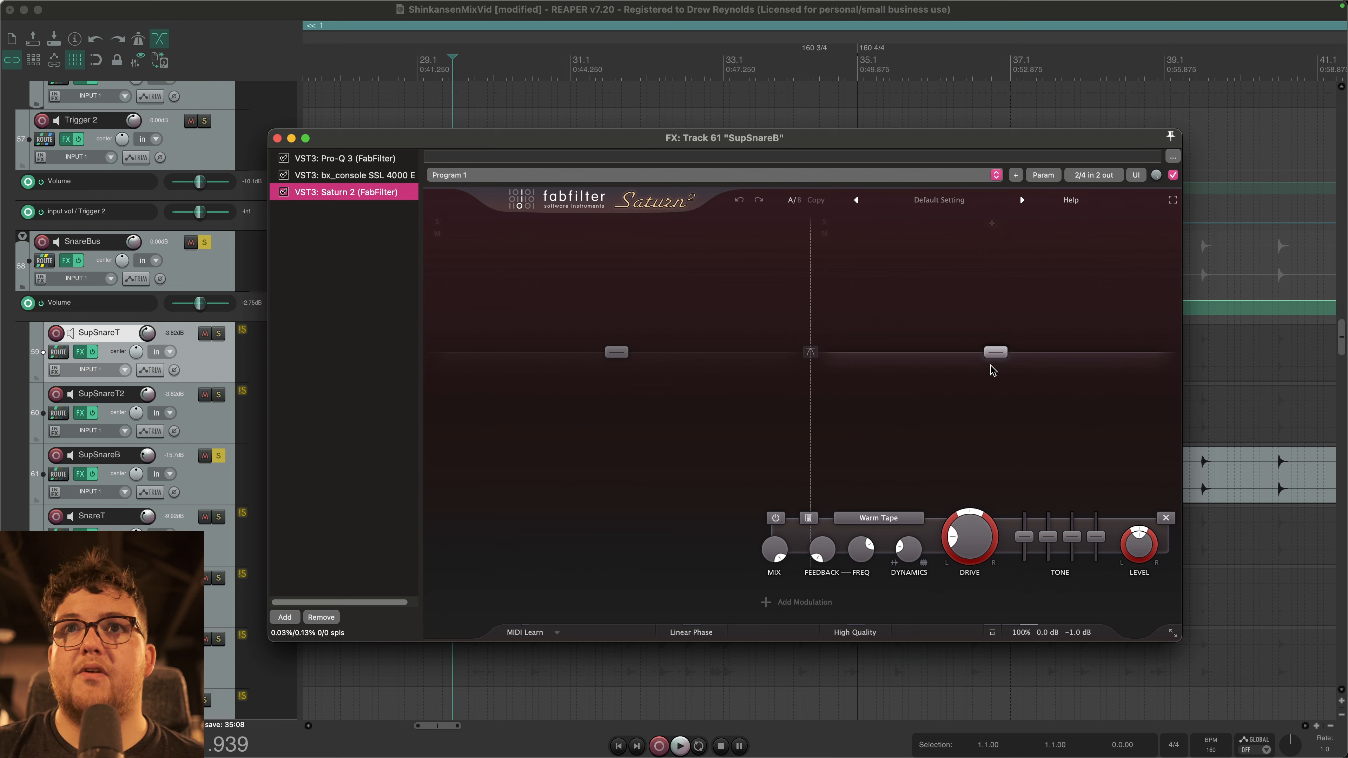
Step: Check band 2's dynamics and level in Saturn 2 on SupSnareB, and play the track with the plugin bypassed
{"action": "mouse_move", "coordinate": [908, 562]}
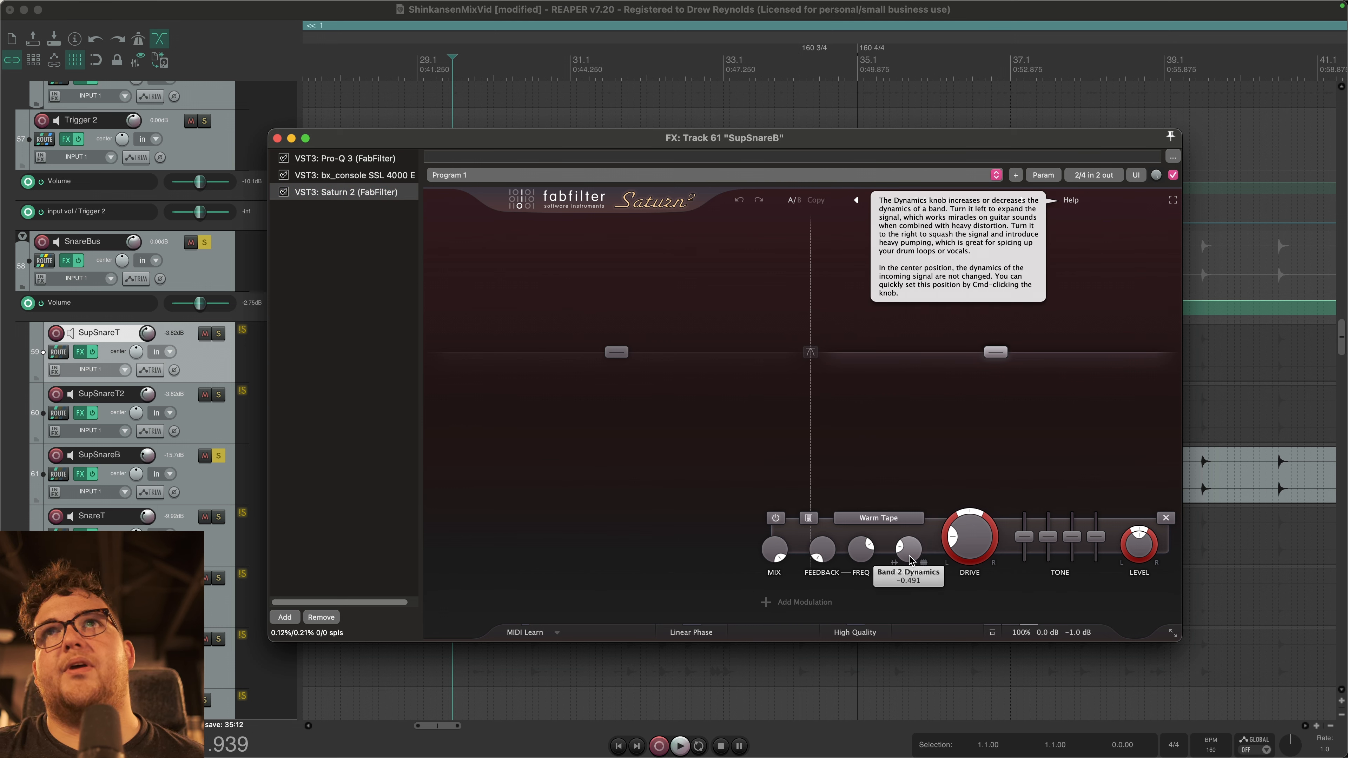
{"action": "mouse_move", "coordinate": [995, 362]}
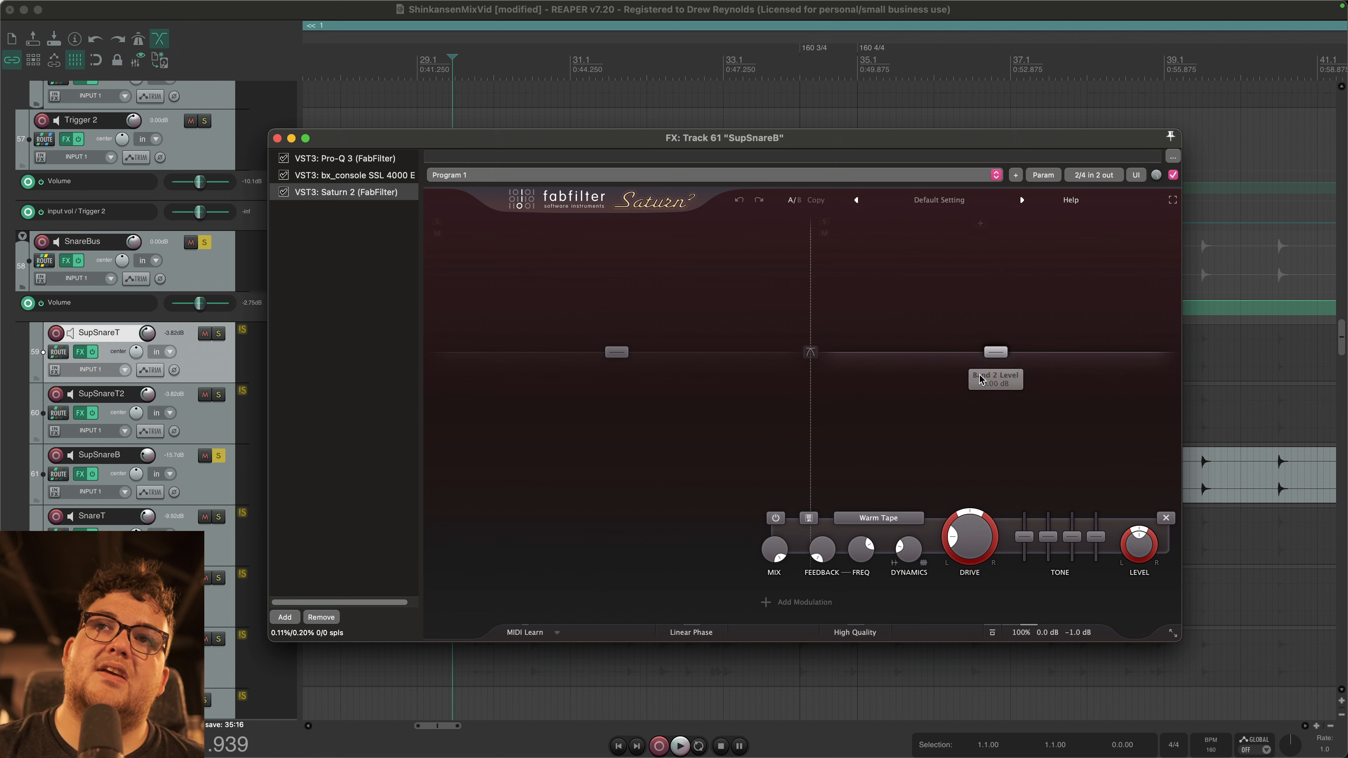
{"action": "left_click", "coordinate": [284, 192]}
{"action": "key", "text": "space"}
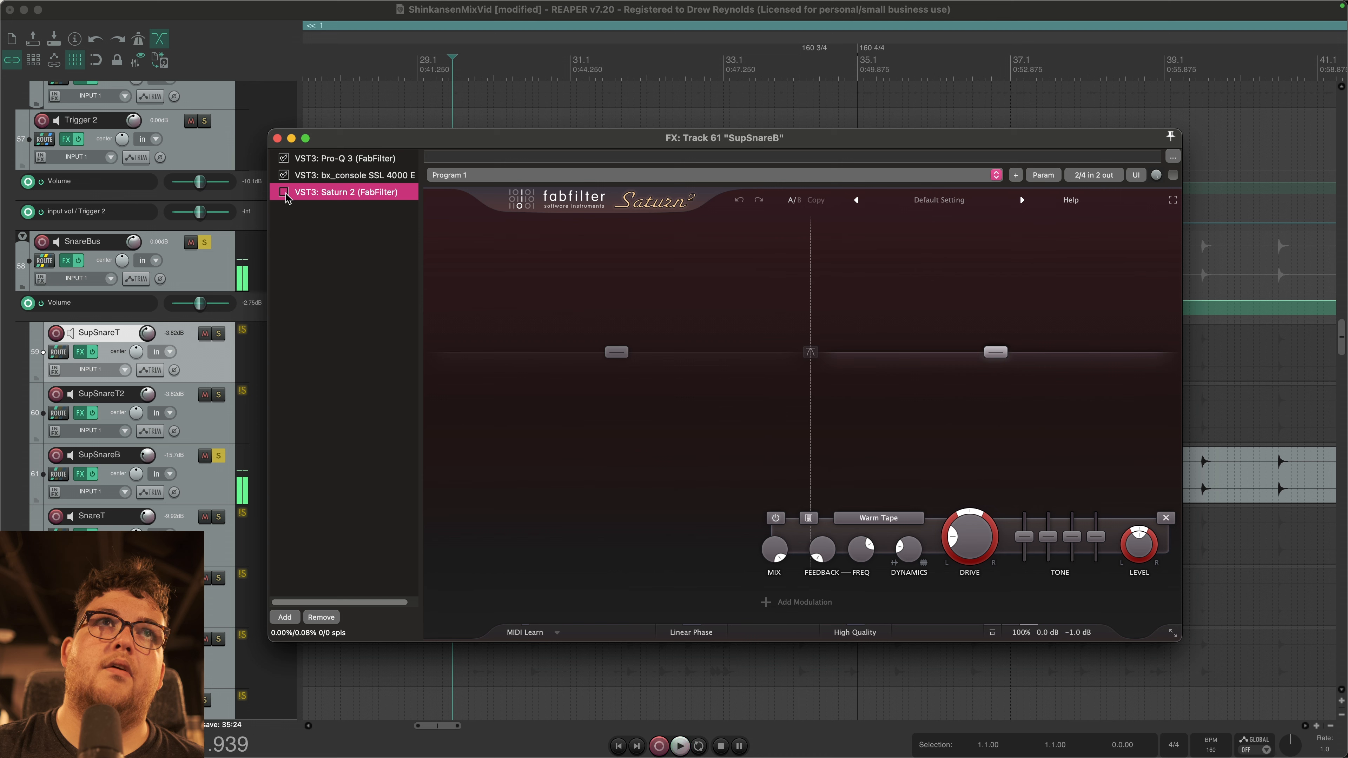
{"action": "key", "text": "space"}
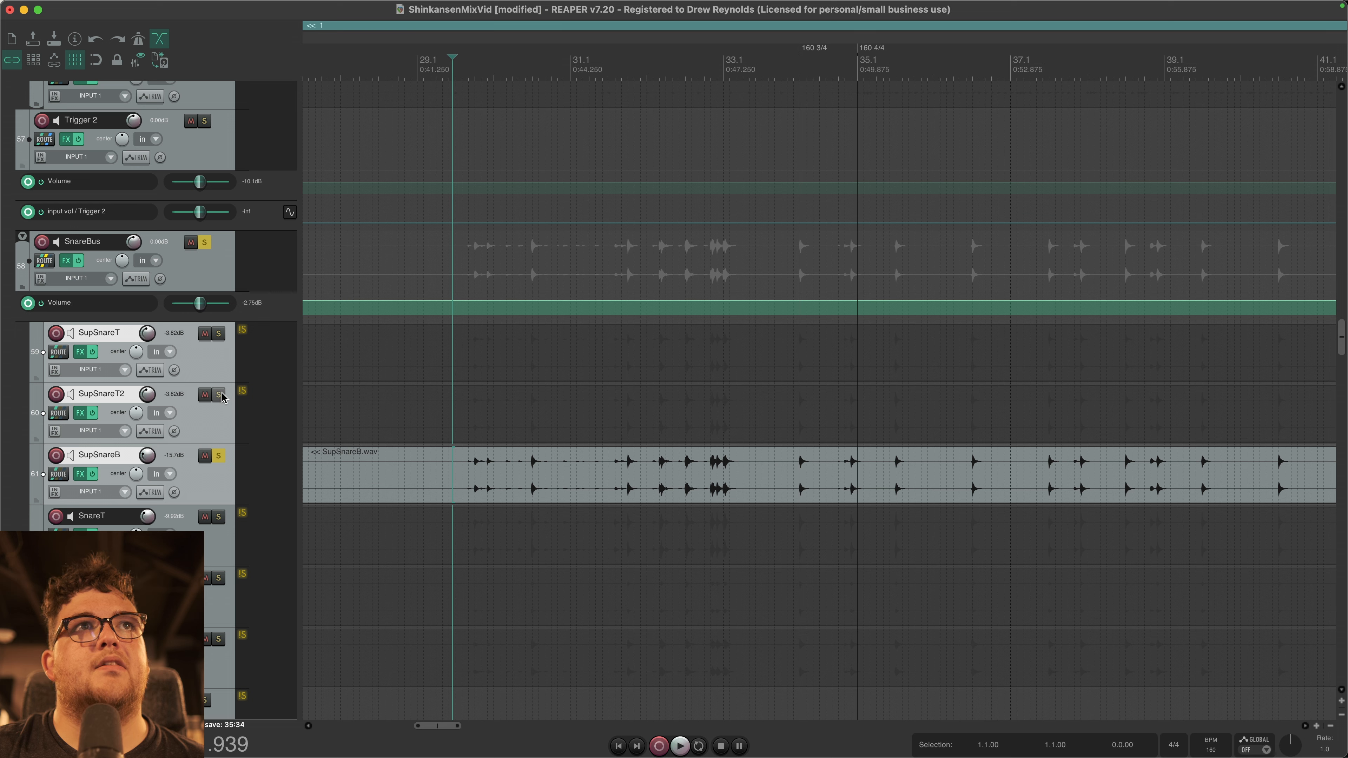
Step: Solo SupSnareT and SupSnareT2 along with SupSnareB and play the three tracks together
{"action": "left_click", "coordinate": [219, 395]}
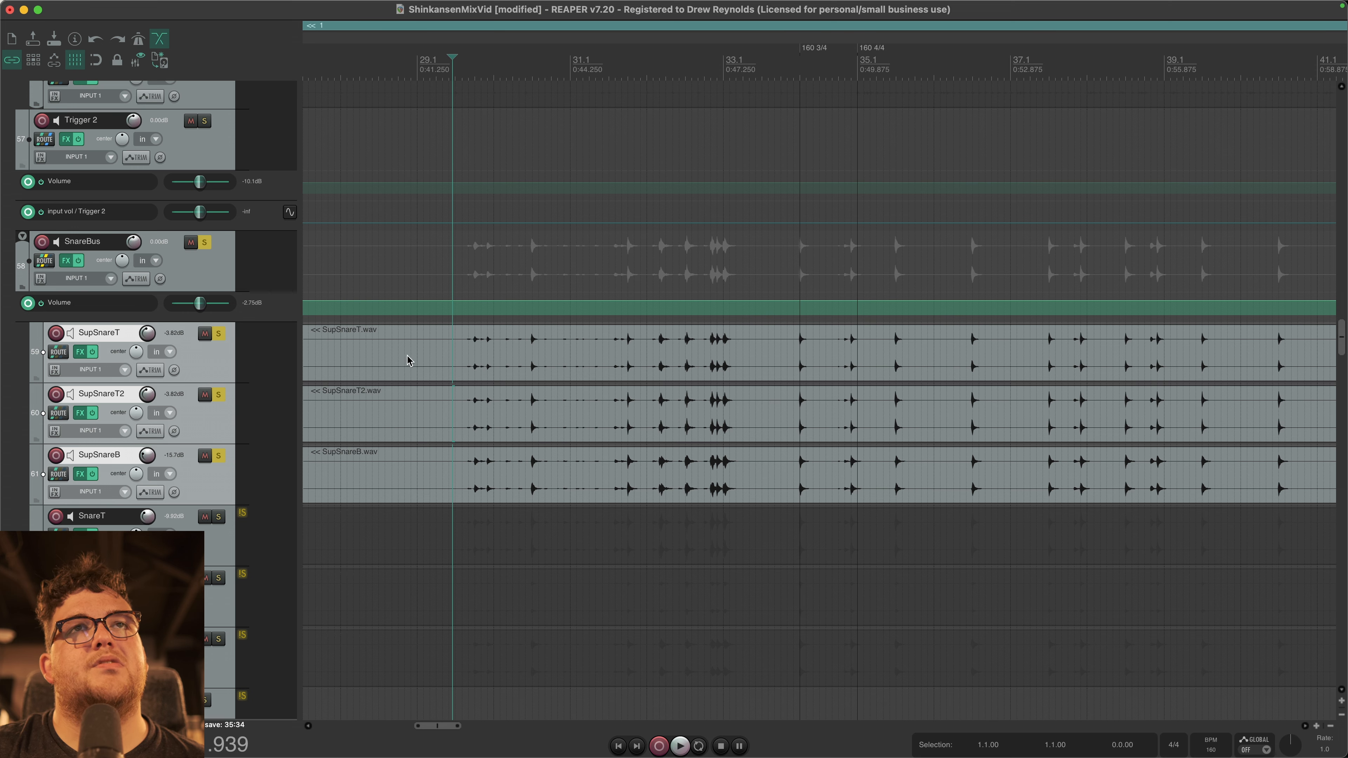
{"action": "scroll", "coordinate": [488, 377], "scroll_direction": "up", "scroll_amount": 2}
{"action": "key", "text": "space"}
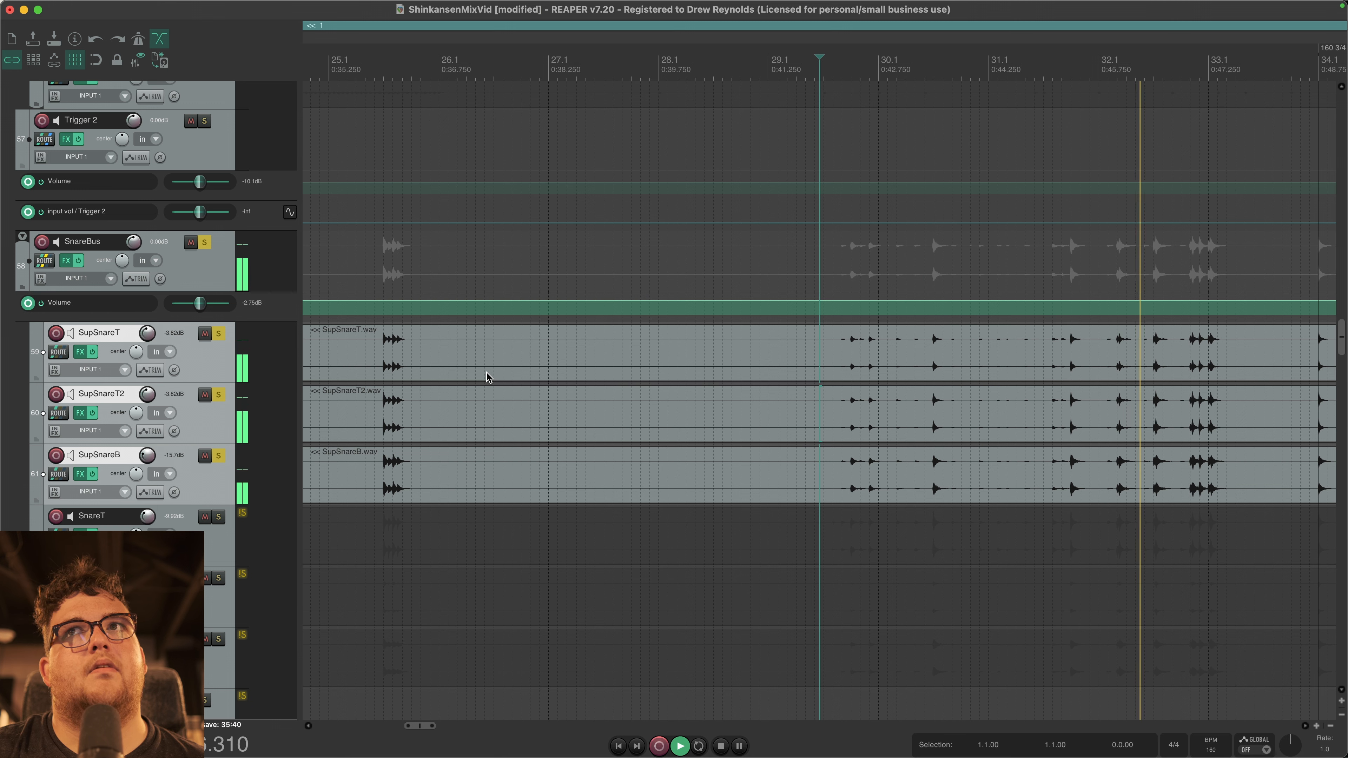
{"action": "key", "text": "space"}
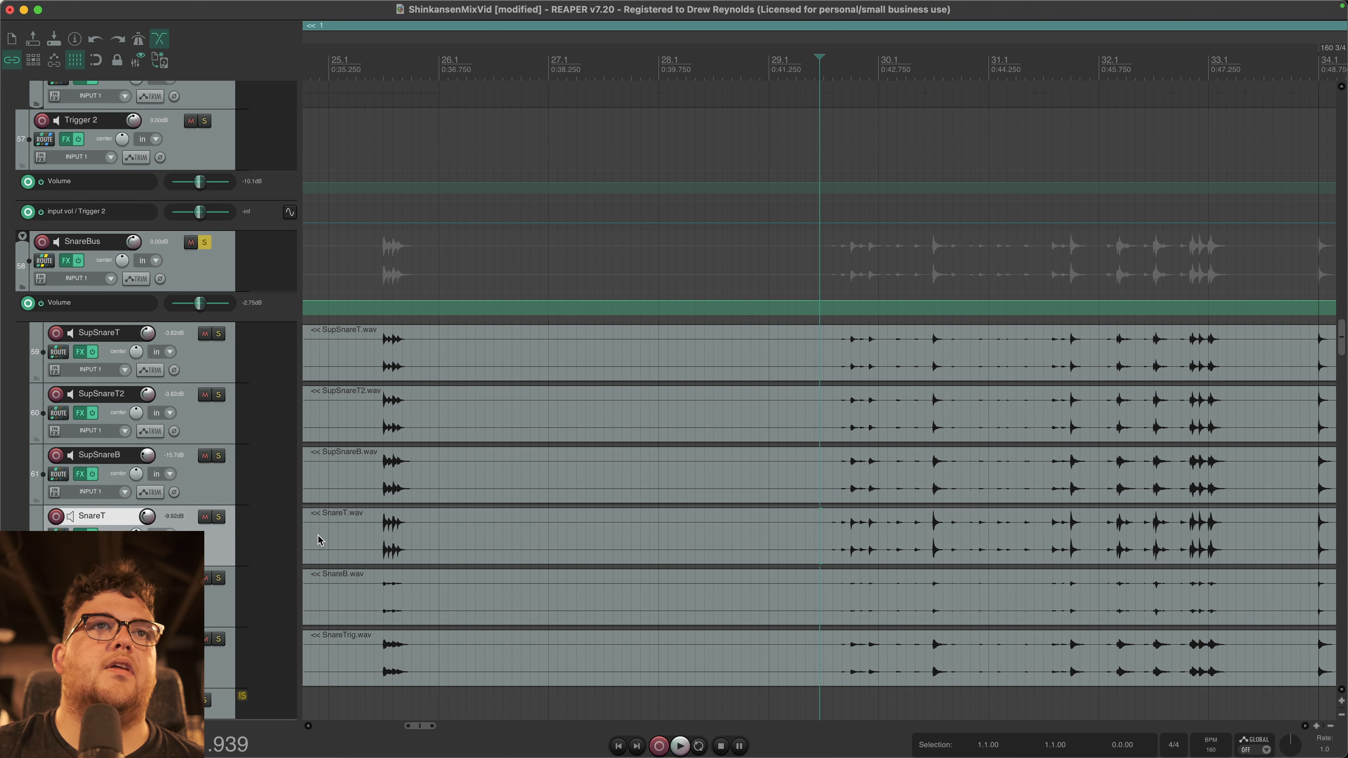
Step: Solo SnareT and compare its playback with Pro-Q 3 bypassed and enabled, leaving the plugin enabled
{"action": "left_click", "coordinate": [218, 517]}
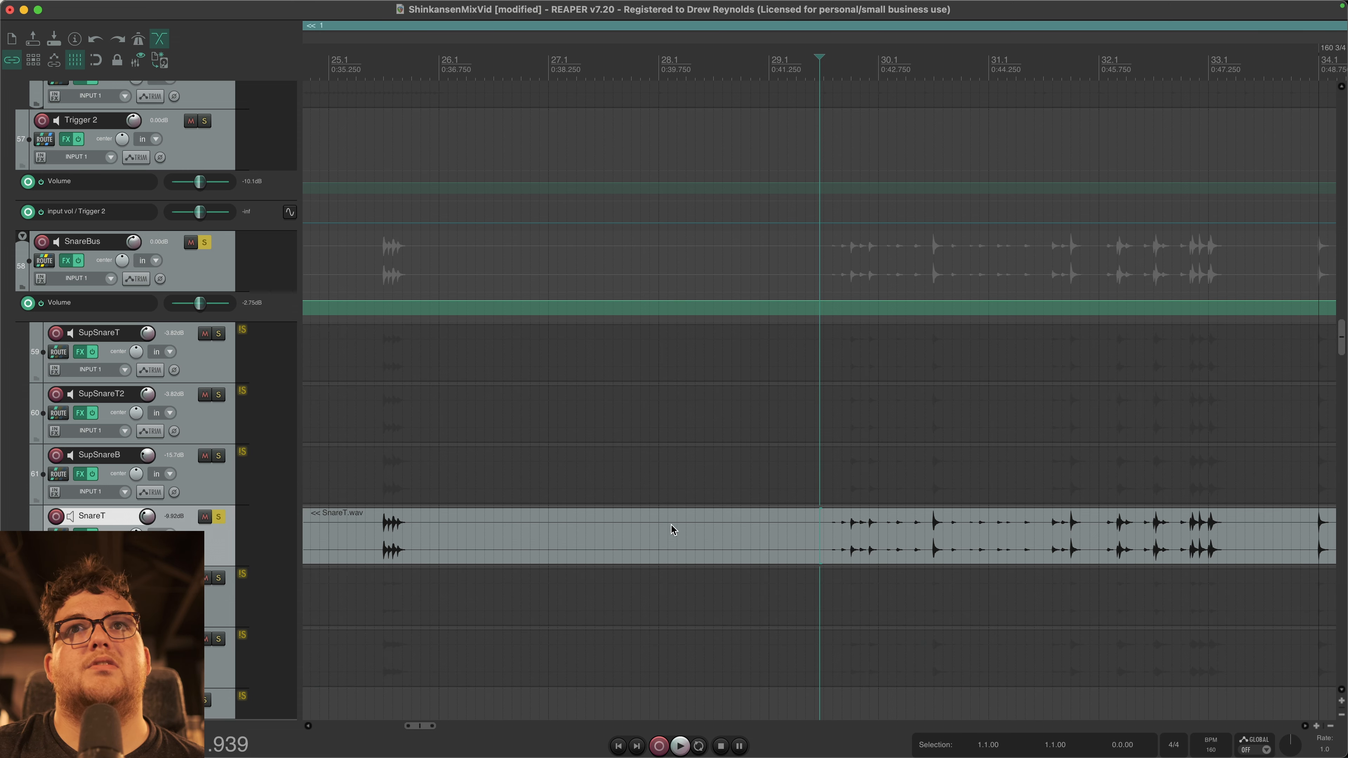
{"action": "key", "text": "space"}
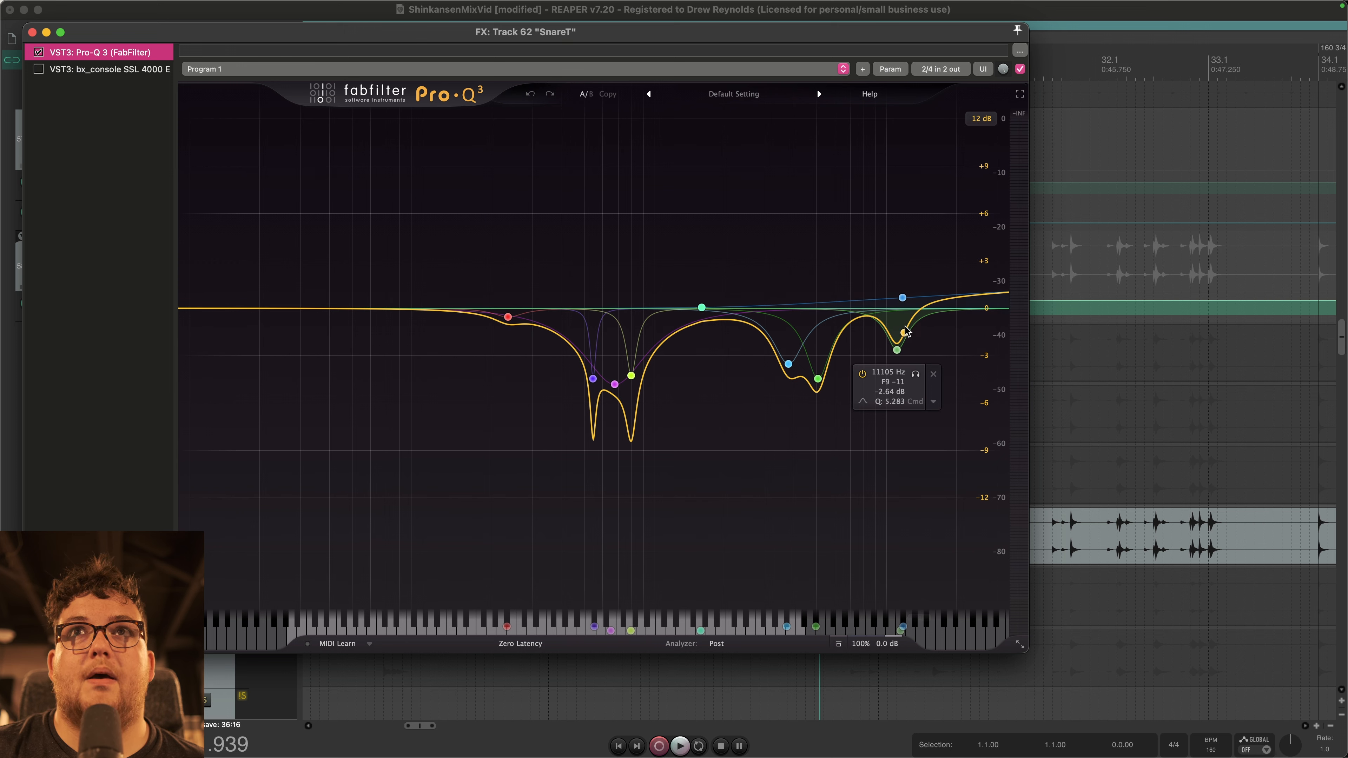
{"action": "left_click", "coordinate": [38, 51]}
{"action": "left_click_drag", "start_coordinate": [120, 30], "coordinate": [301, 65]}
{"action": "key", "text": "space"}
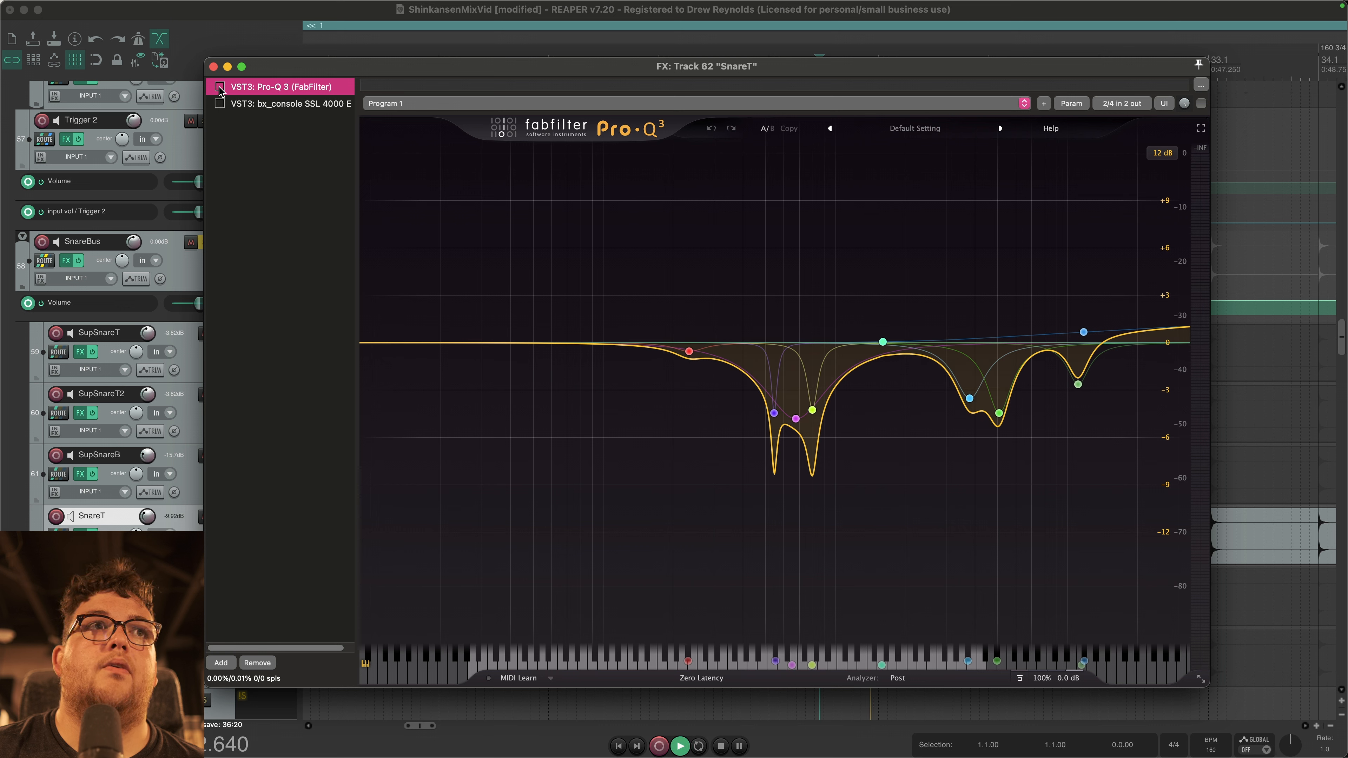
{"action": "key", "text": "space"}
{"action": "key", "text": "space"}
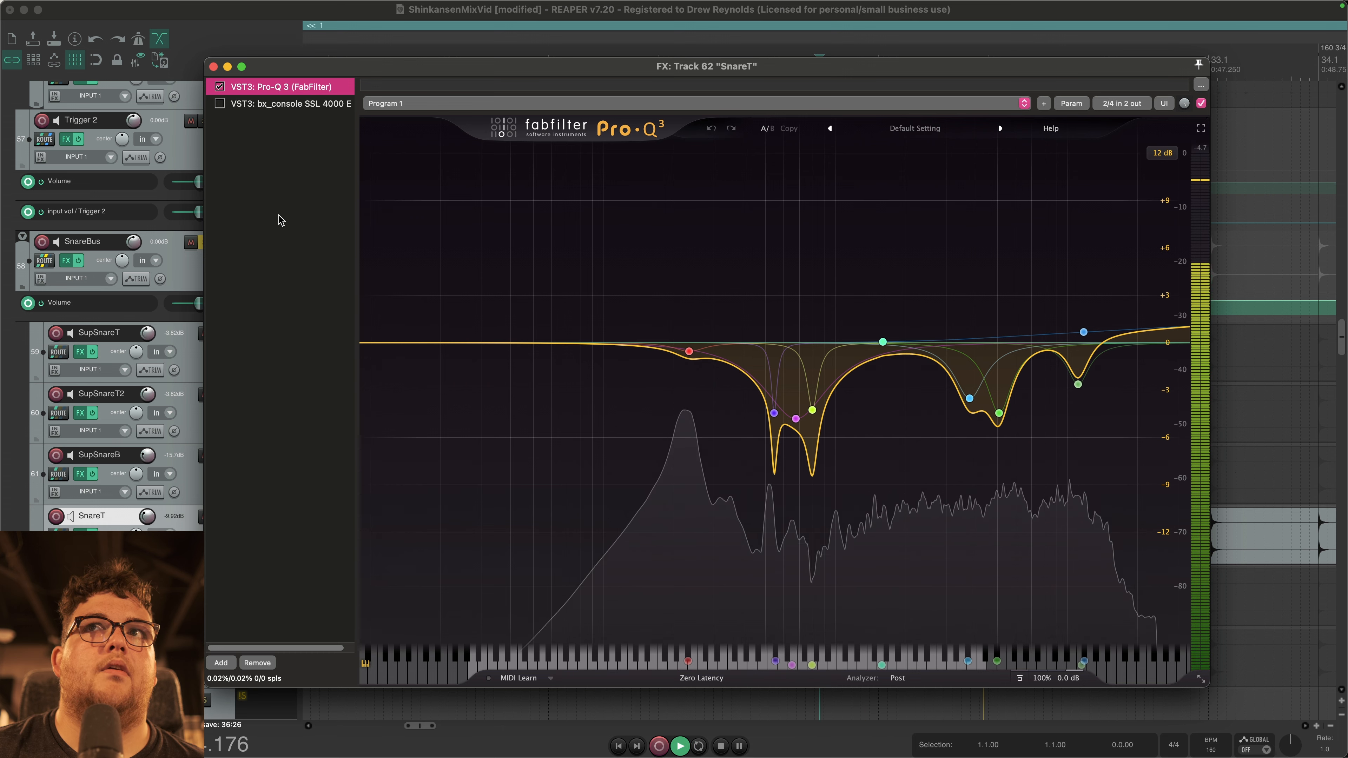
{"action": "key", "text": "space"}
Step: Audition the 5077.2 Hz cut alone in SnareT's Pro-Q 3 during playback, and return to the full signal
{"action": "left_click", "coordinate": [998, 413]}
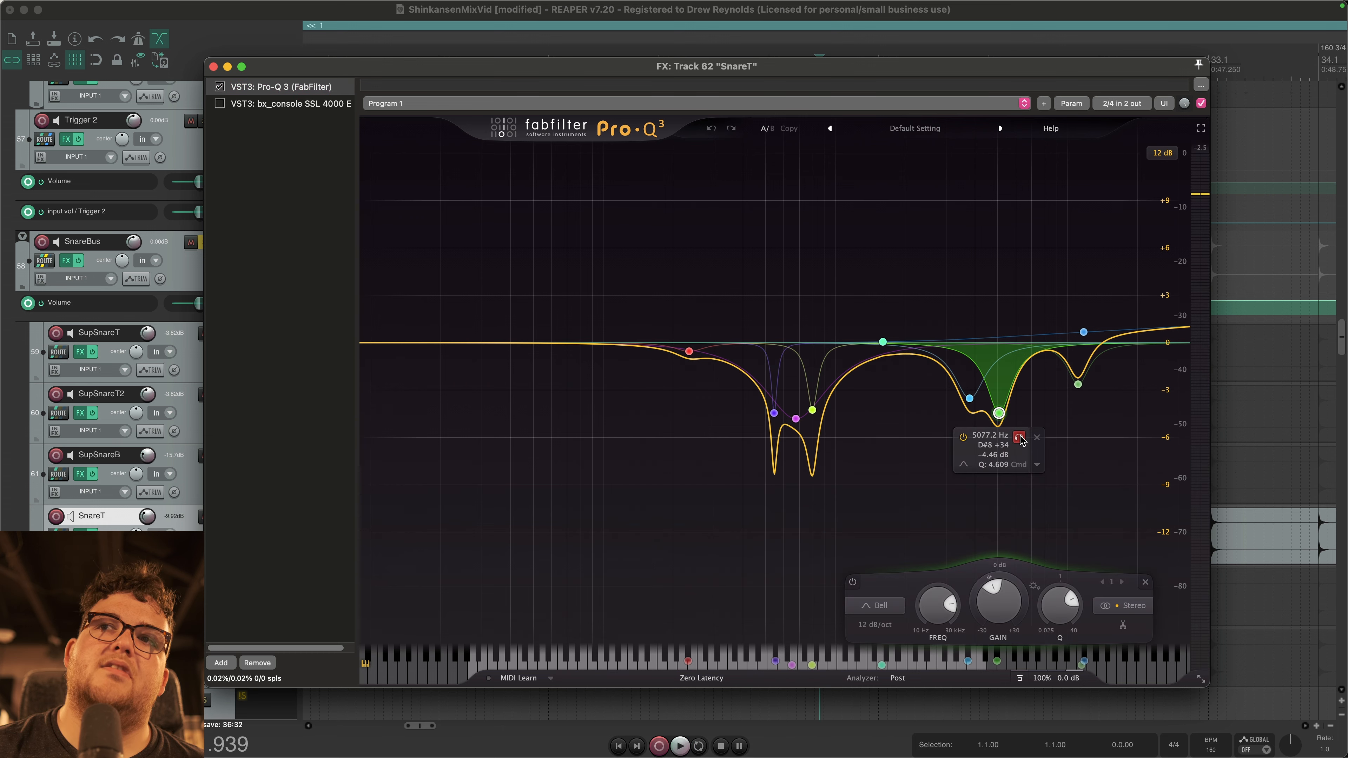
{"action": "key", "text": "space"}
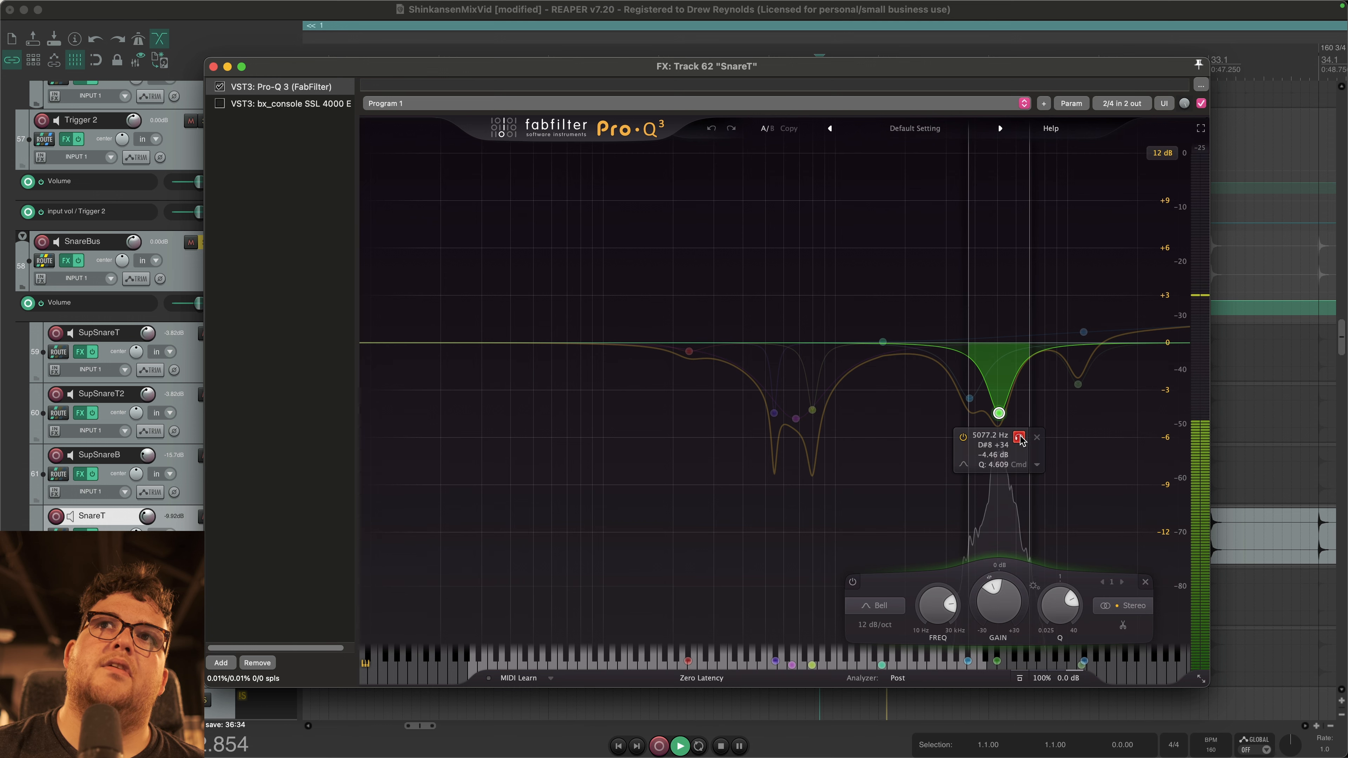
{"action": "left_click", "coordinate": [1019, 437]}
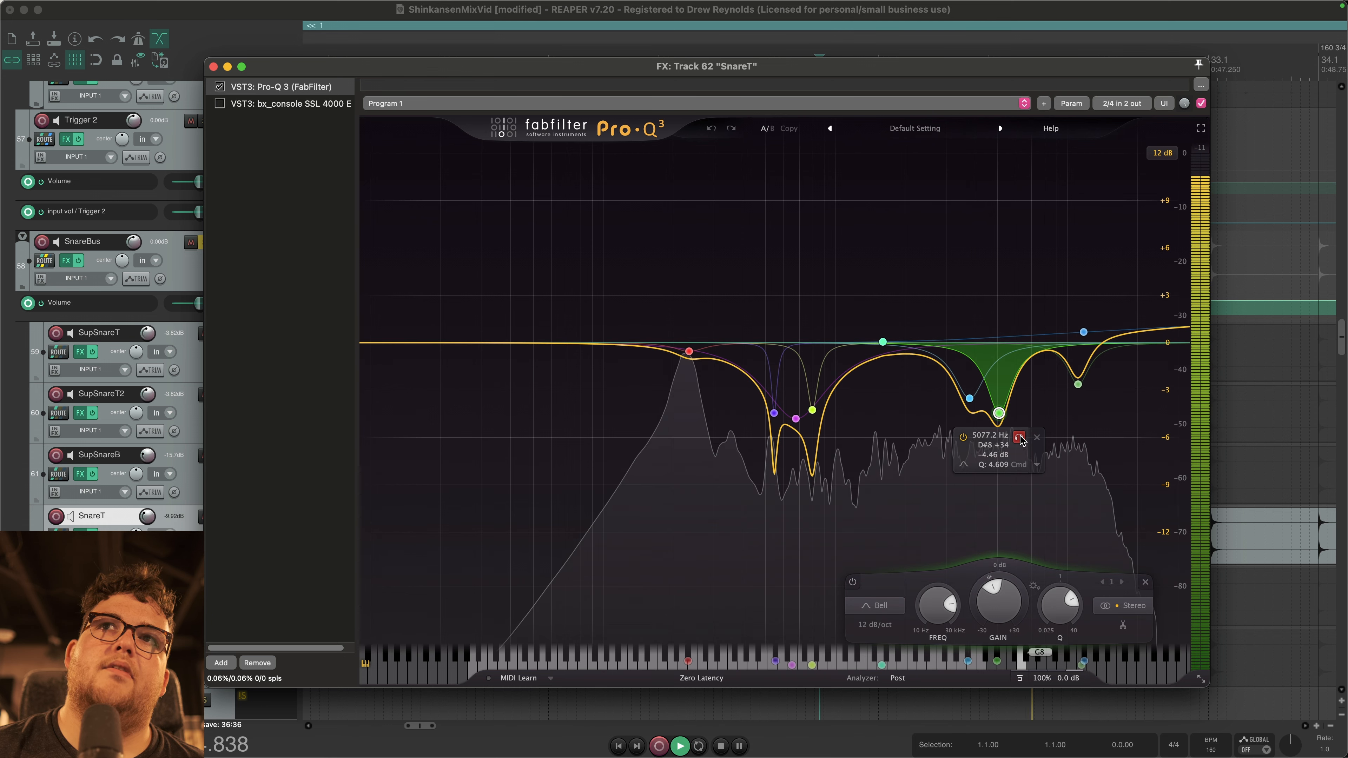
{"action": "key", "text": "space"}
Step: Enable bx_console SSL 4000 E on SnareT and review its filter, compressor, expander and gain settings
{"action": "left_click", "coordinate": [243, 105]}
{"action": "left_click", "coordinate": [220, 103]}
{"action": "left_click_drag", "start_coordinate": [641, 65], "coordinate": [720, 70]}
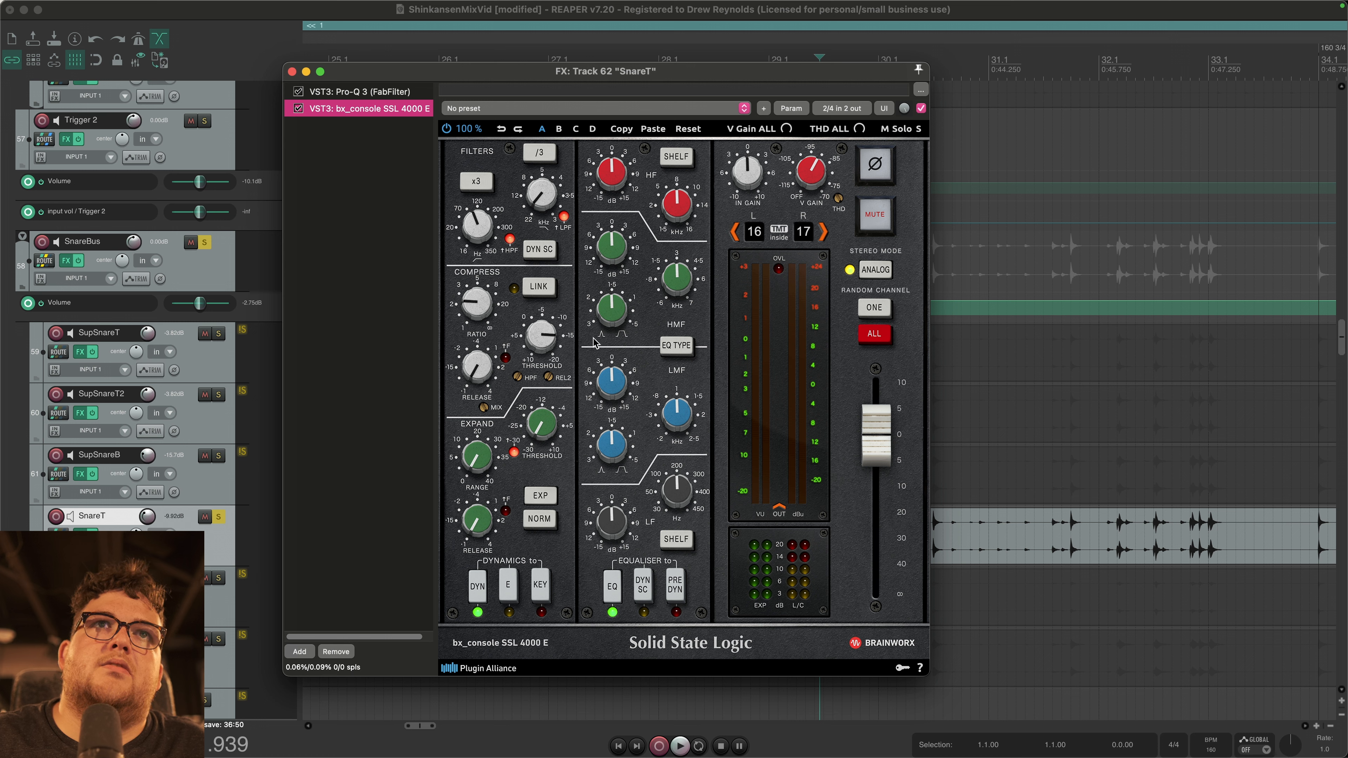
{"action": "left_click", "coordinate": [837, 196]}
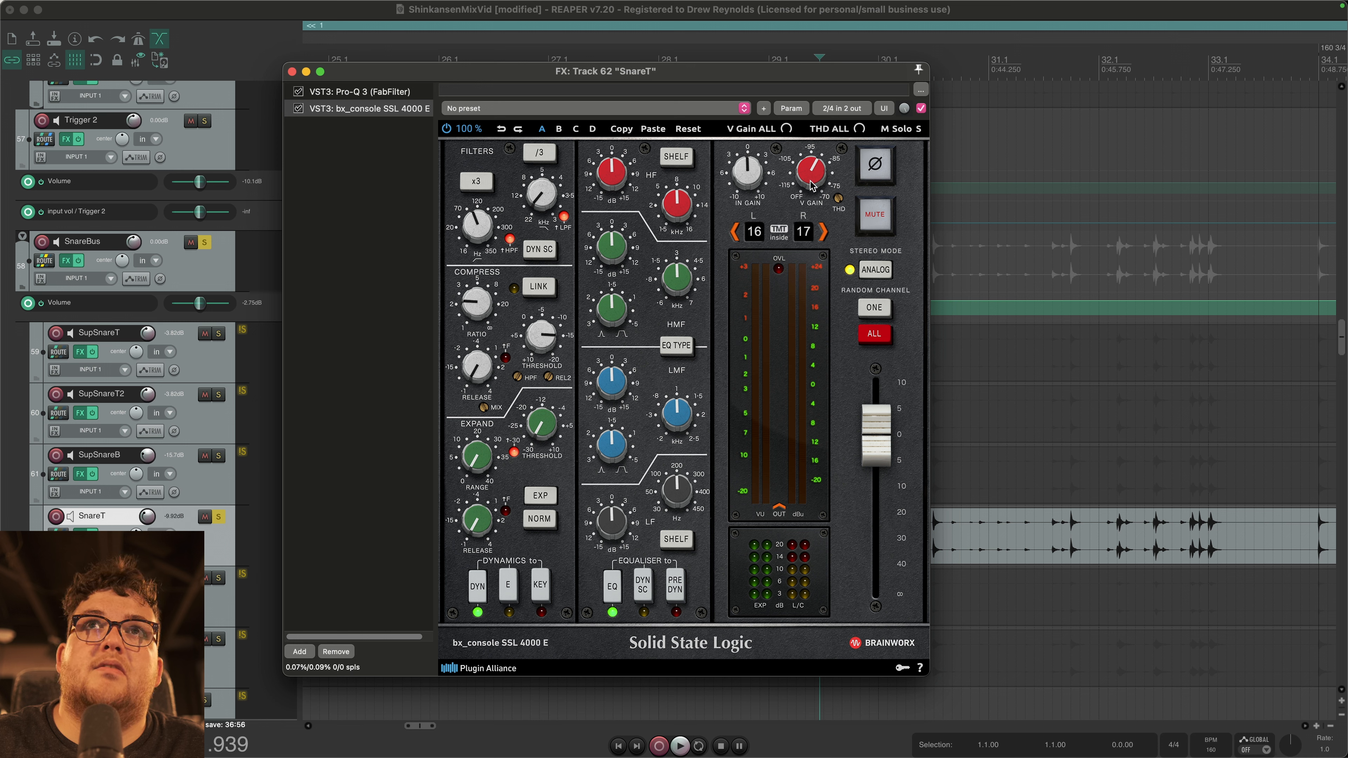
{"action": "left_click", "coordinate": [376, 277]}
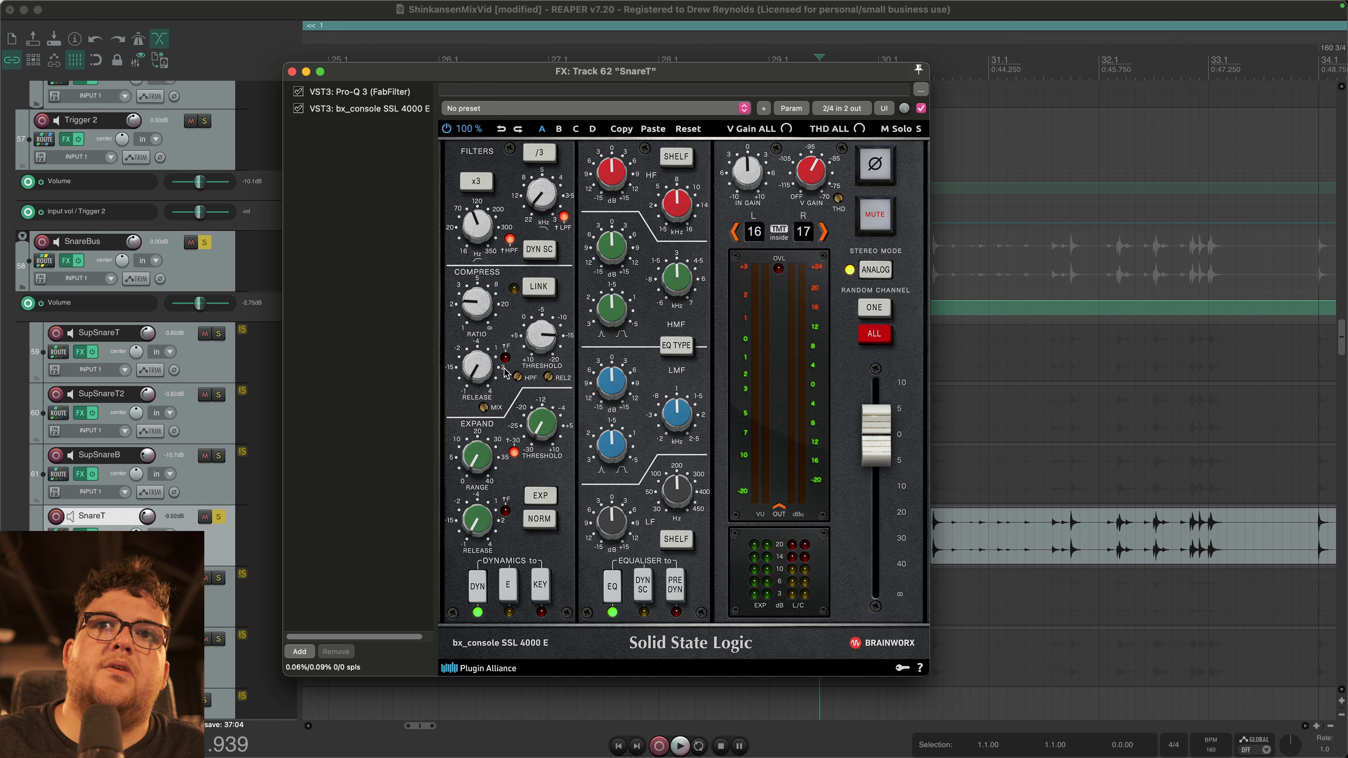
Step: Compare SnareT's playback with bx_console SSL 4000 E enabled and bypassed, leave it enabled, and close the effects window
{"action": "key", "text": "space"}
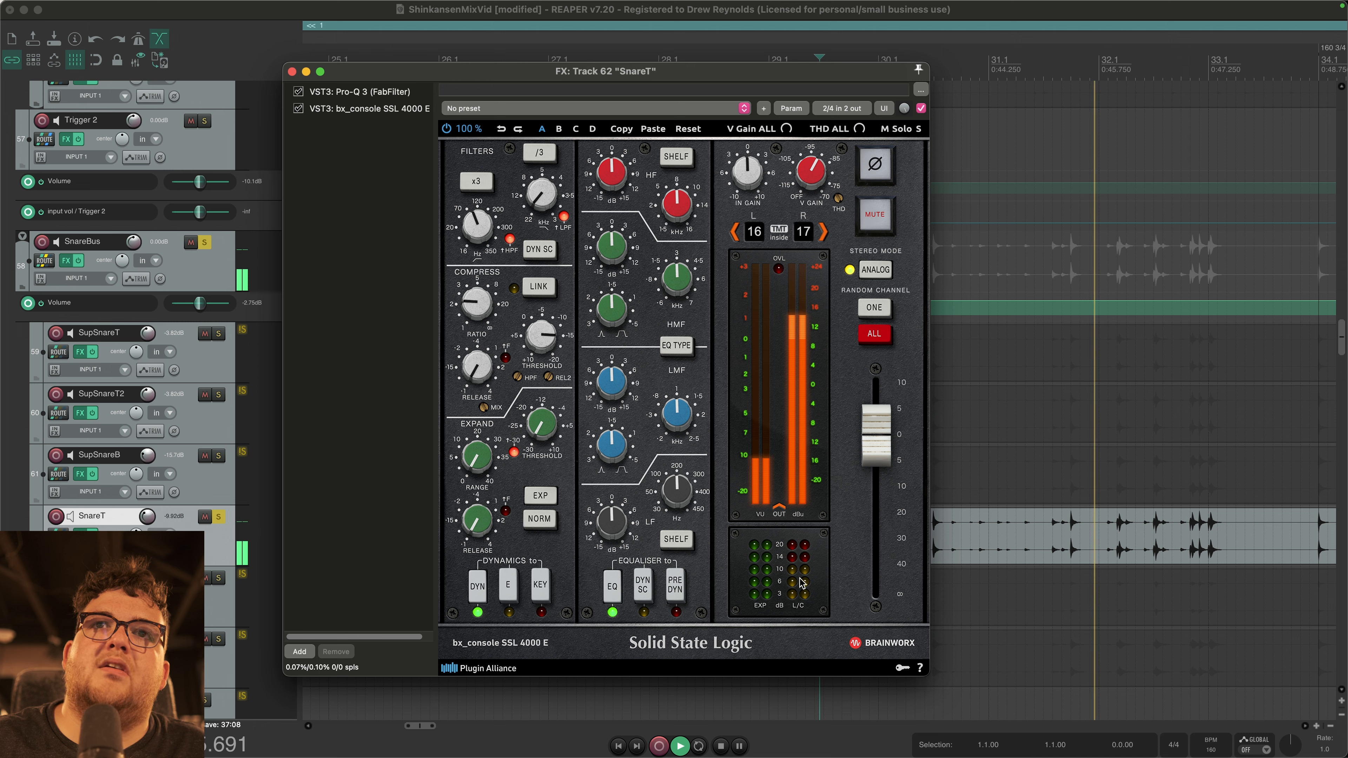
{"action": "left_click", "coordinate": [298, 109]}
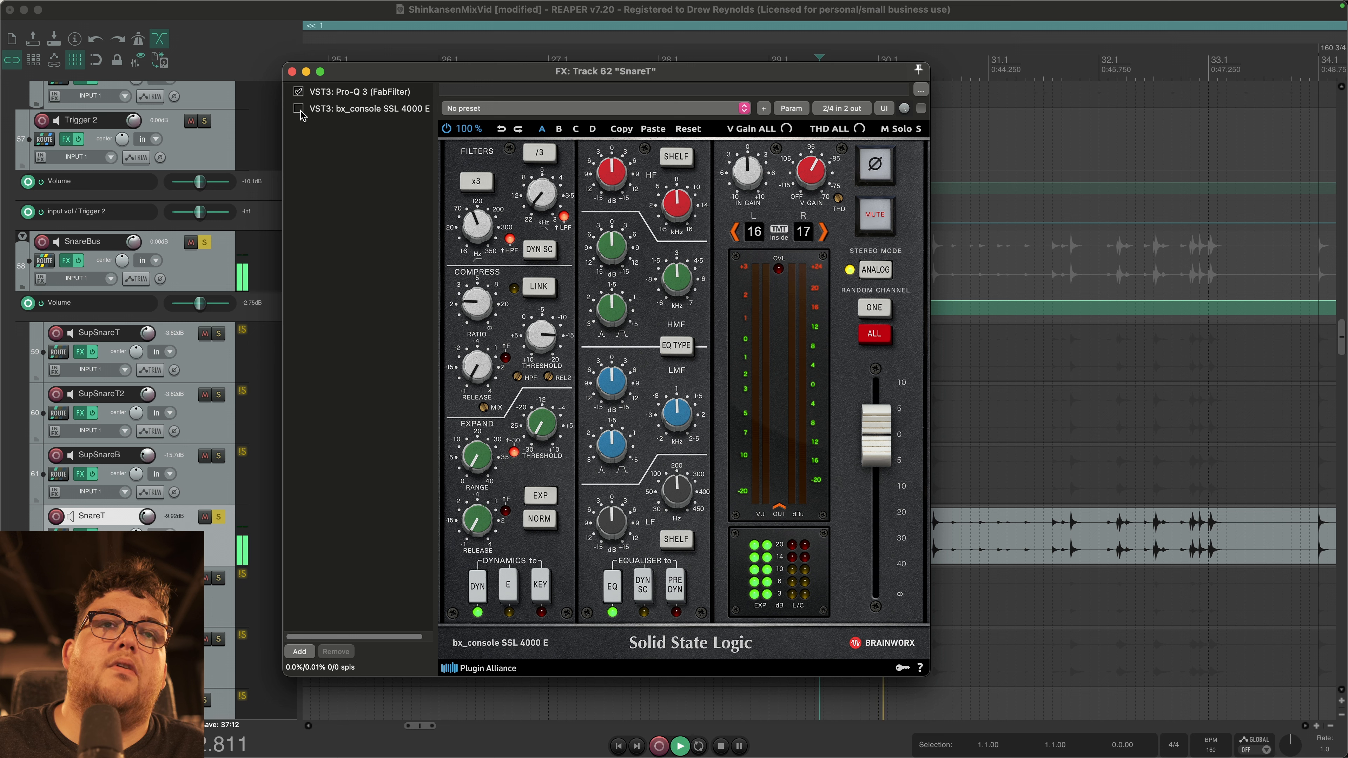
{"action": "key", "text": "space"}
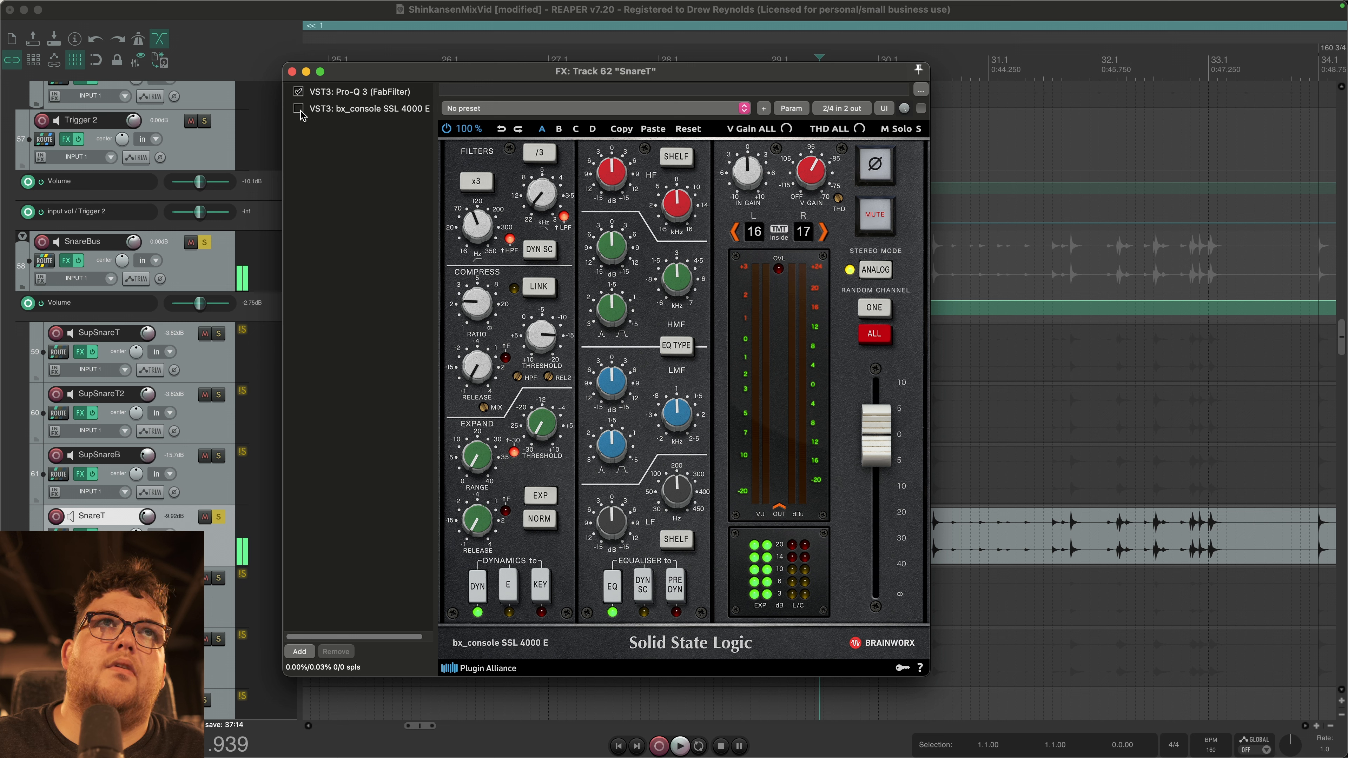
{"action": "left_click", "coordinate": [298, 109]}
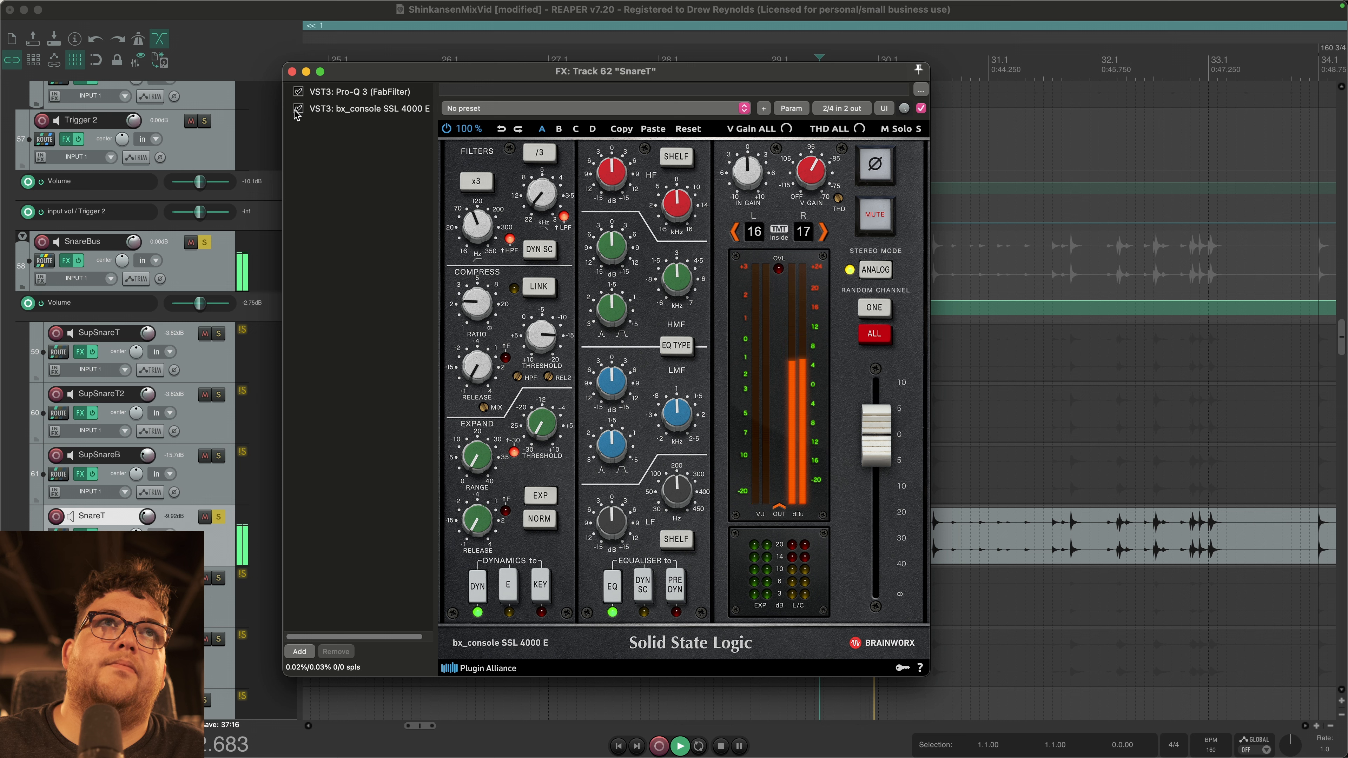
{"action": "key", "text": "space"}
{"action": "key", "text": "Escape"}
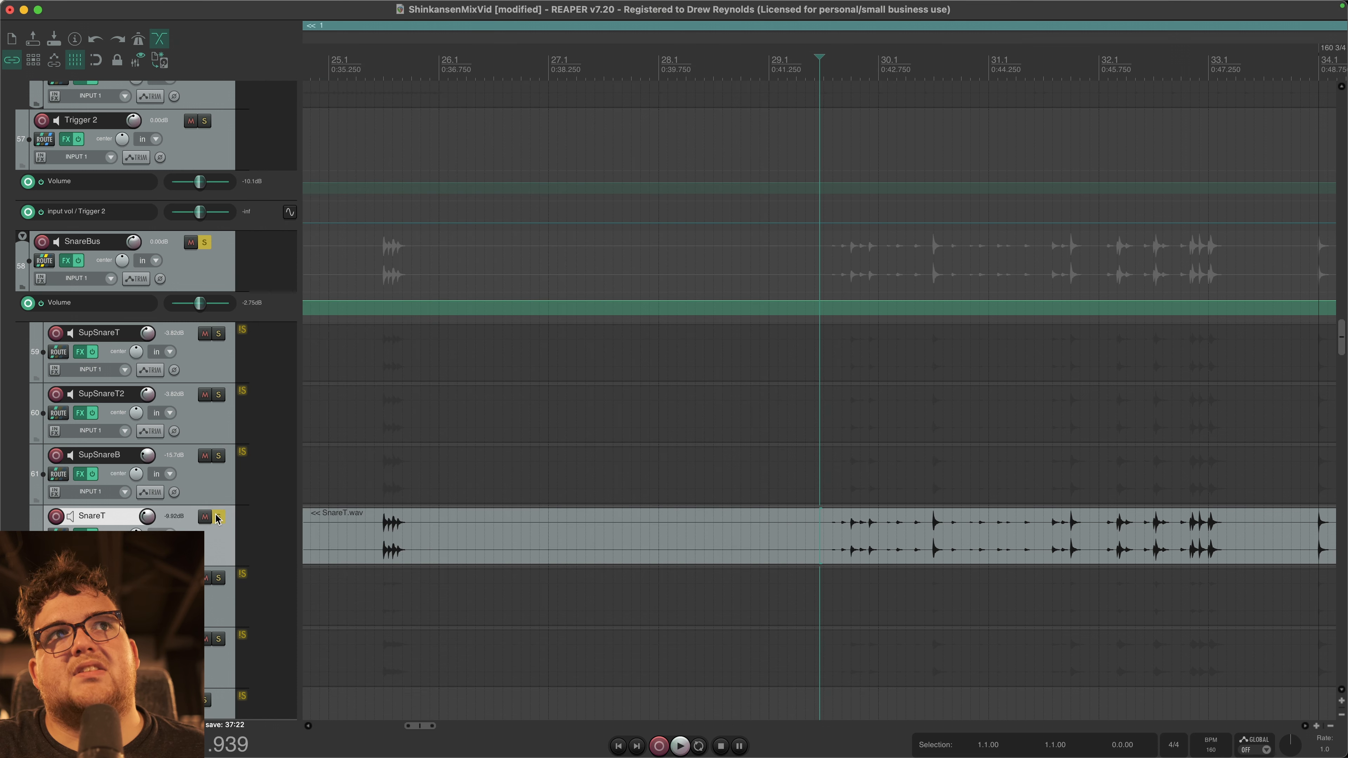
Step: Solo SnareB only, enable Pro-Q 3 in its effects chain, and review the EQ cuts and high-shelf boost
{"action": "left_click", "coordinate": [218, 578]}
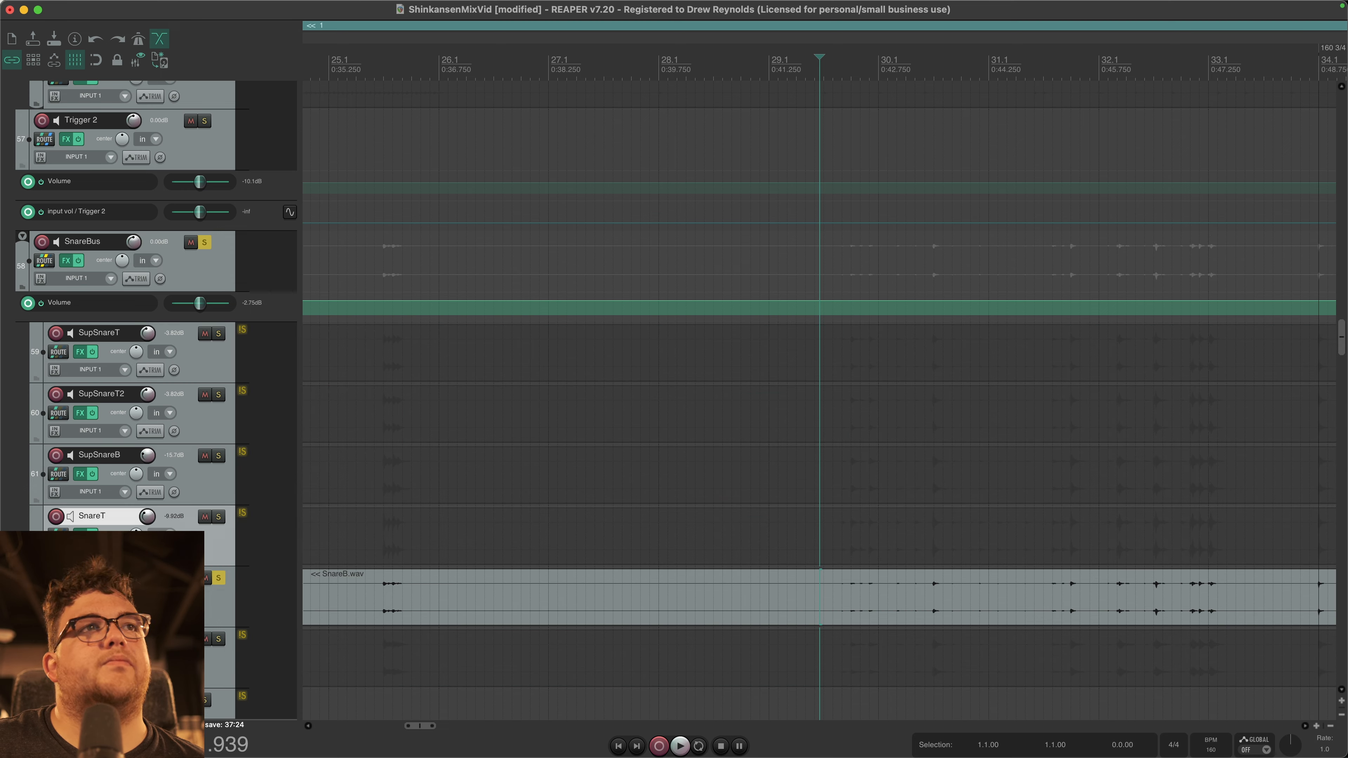
{"action": "left_click", "coordinate": [80, 597]}
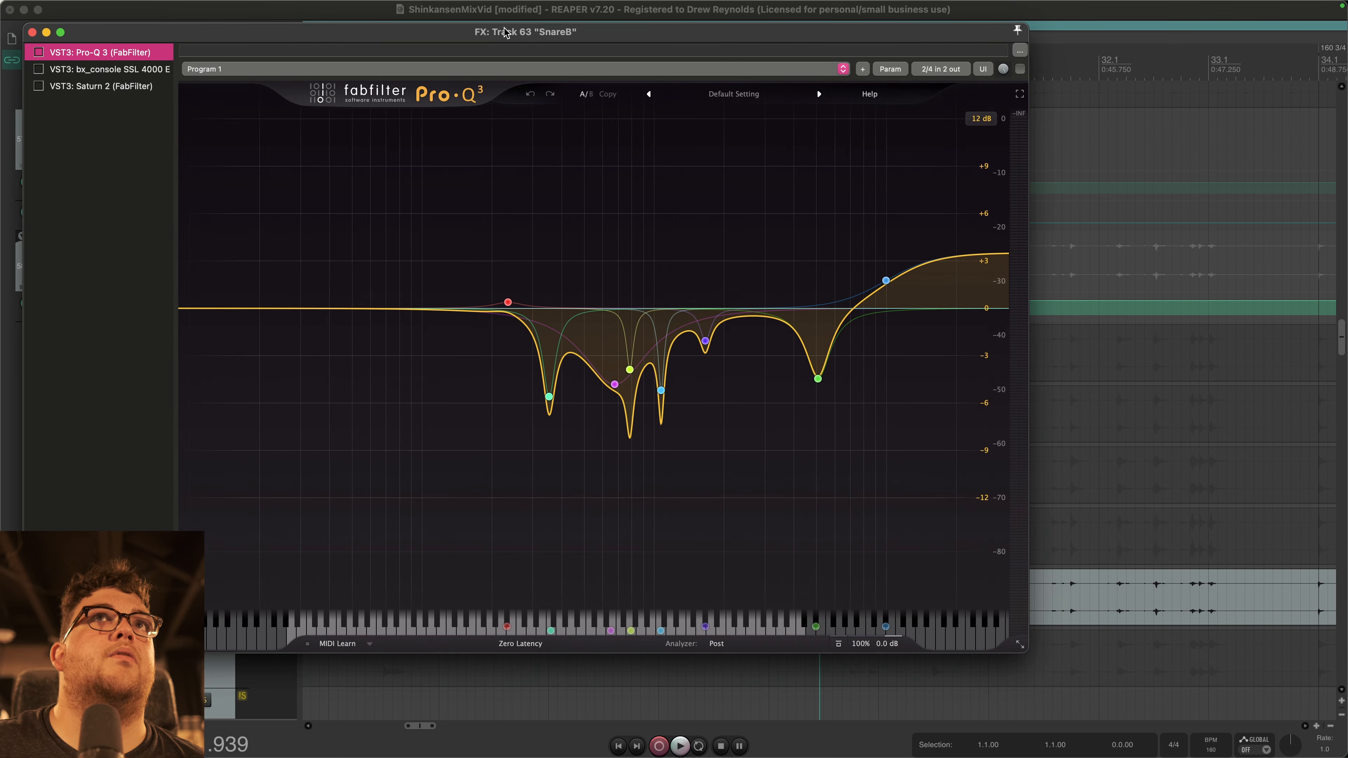
{"action": "left_click_drag", "start_coordinate": [505, 33], "coordinate": [639, 64]}
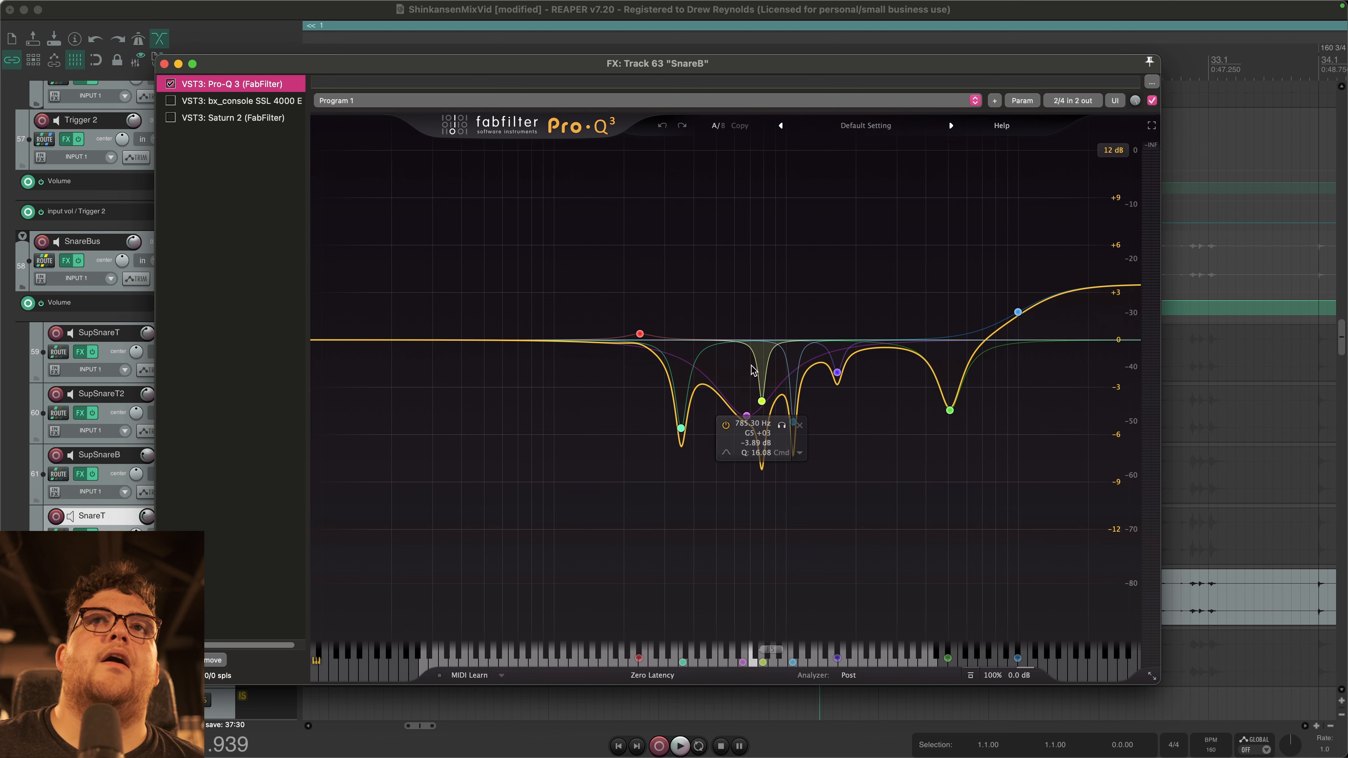
{"action": "mouse_move", "coordinate": [787, 351]}
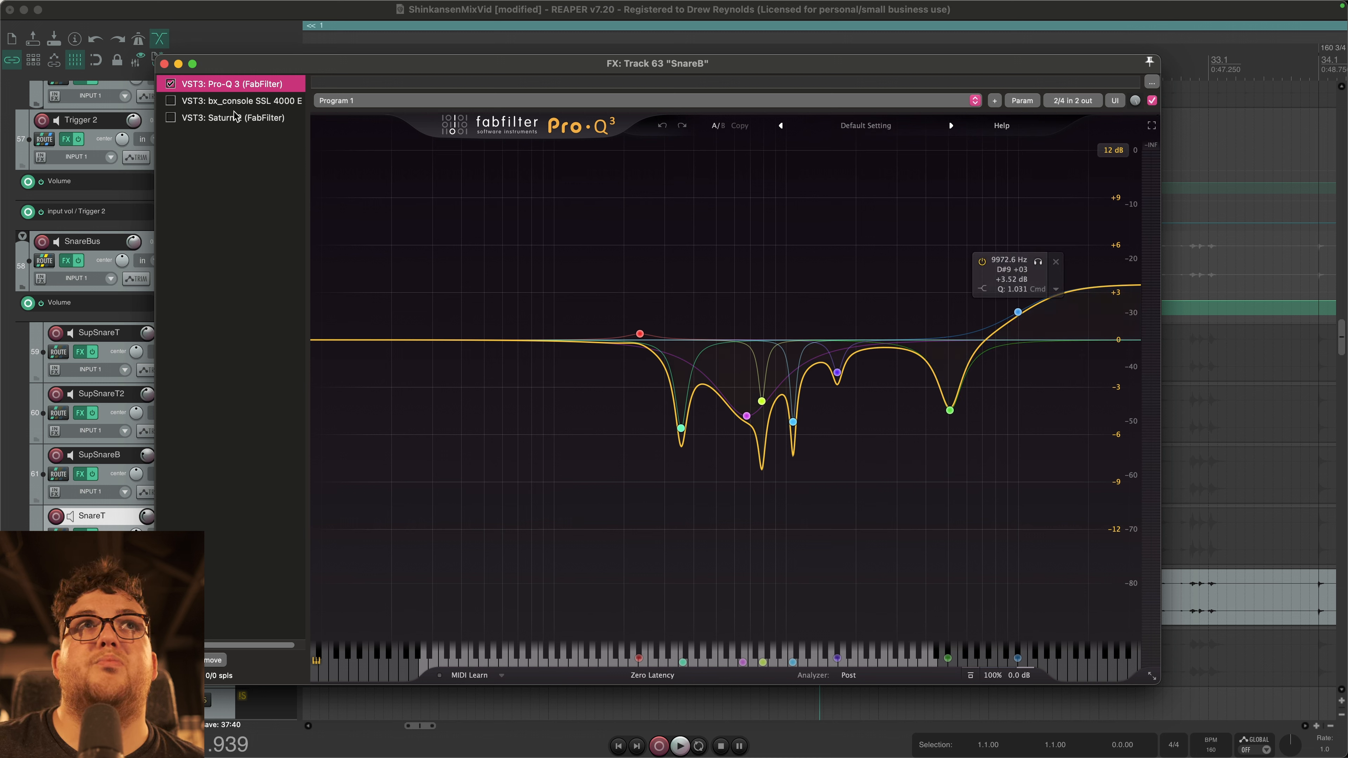
Step: Compare SnareB's playback with Pro-Q 3 bypassed and enabled, leaving the plugin enabled
{"action": "left_click", "coordinate": [170, 84]}
{"action": "key", "text": "space"}
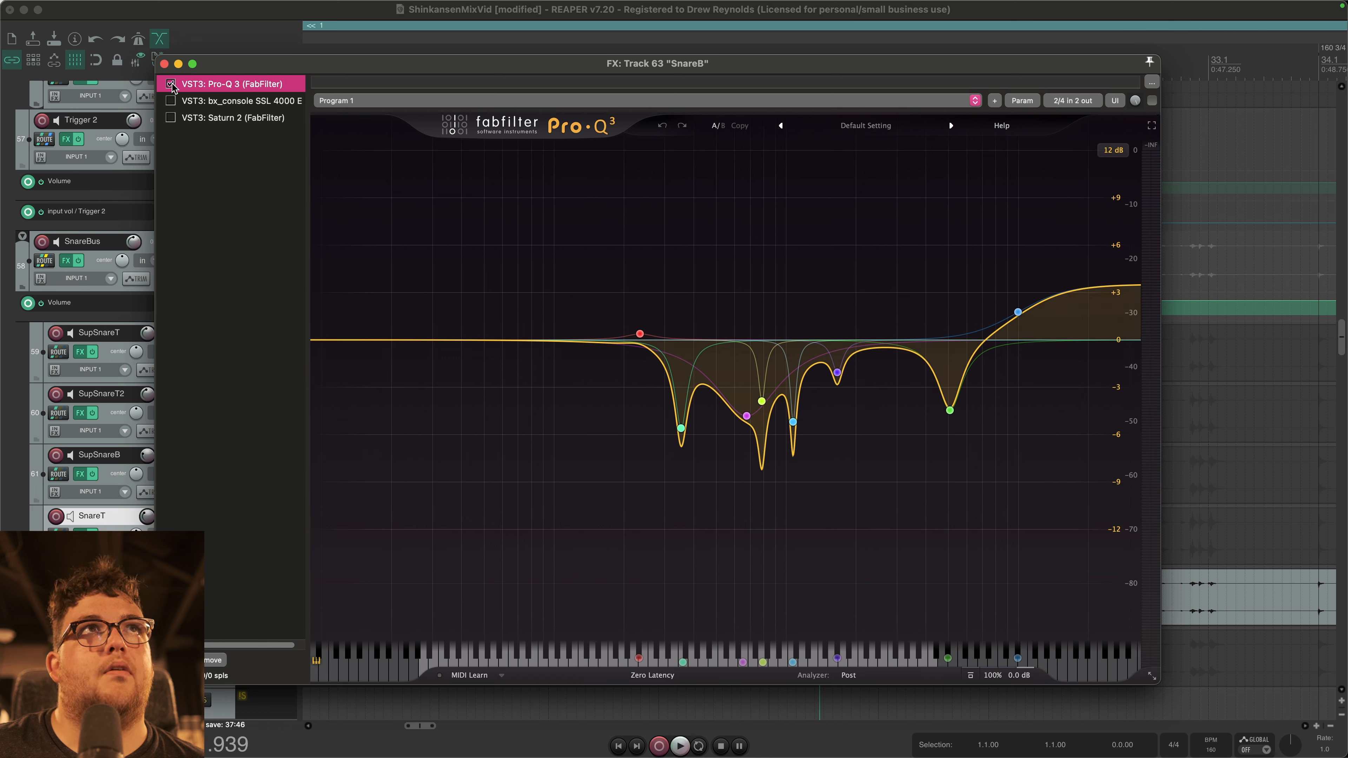
{"action": "key", "text": "space"}
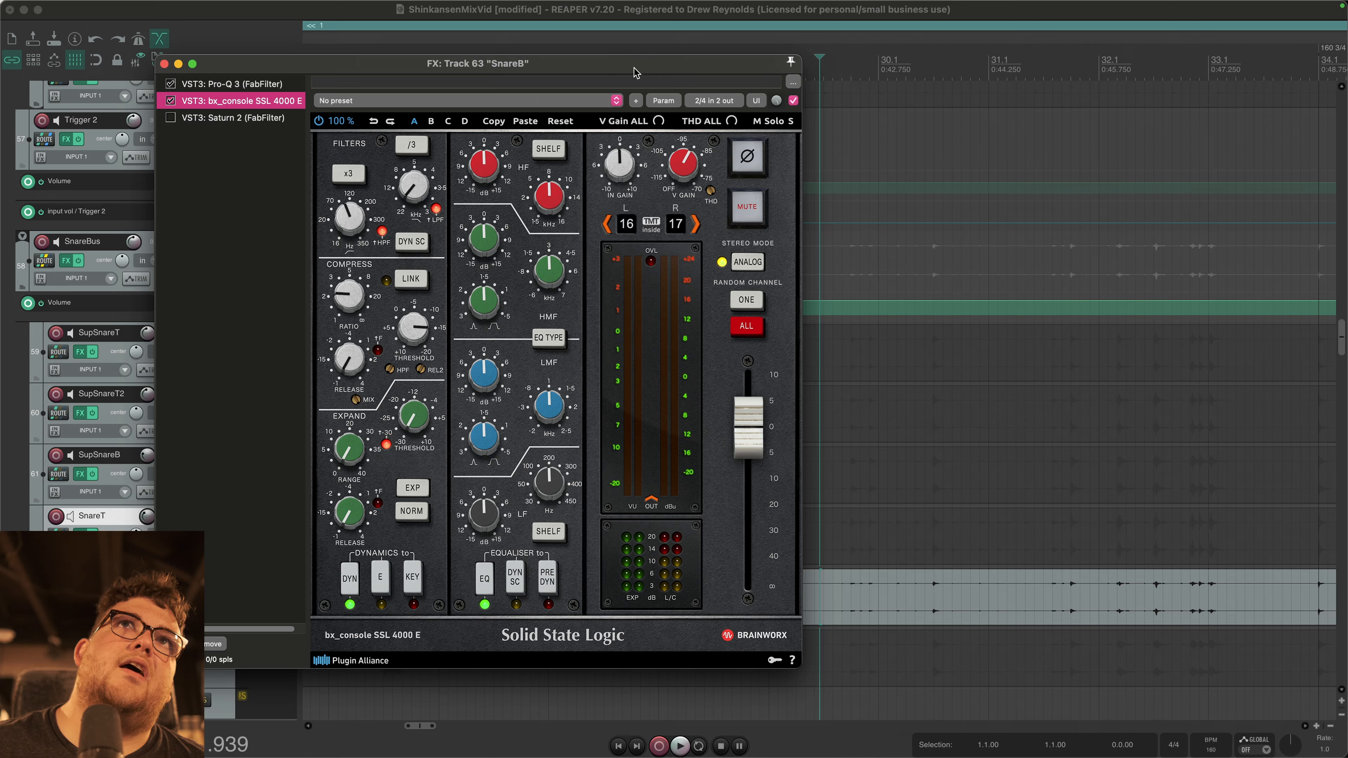
Step: Review the bx_console SSL 4000 E channel strip settings on SnareB and play the track through it
{"action": "left_click_drag", "start_coordinate": [636, 71], "coordinate": [815, 66]}
{"action": "left_click", "coordinate": [893, 180]}
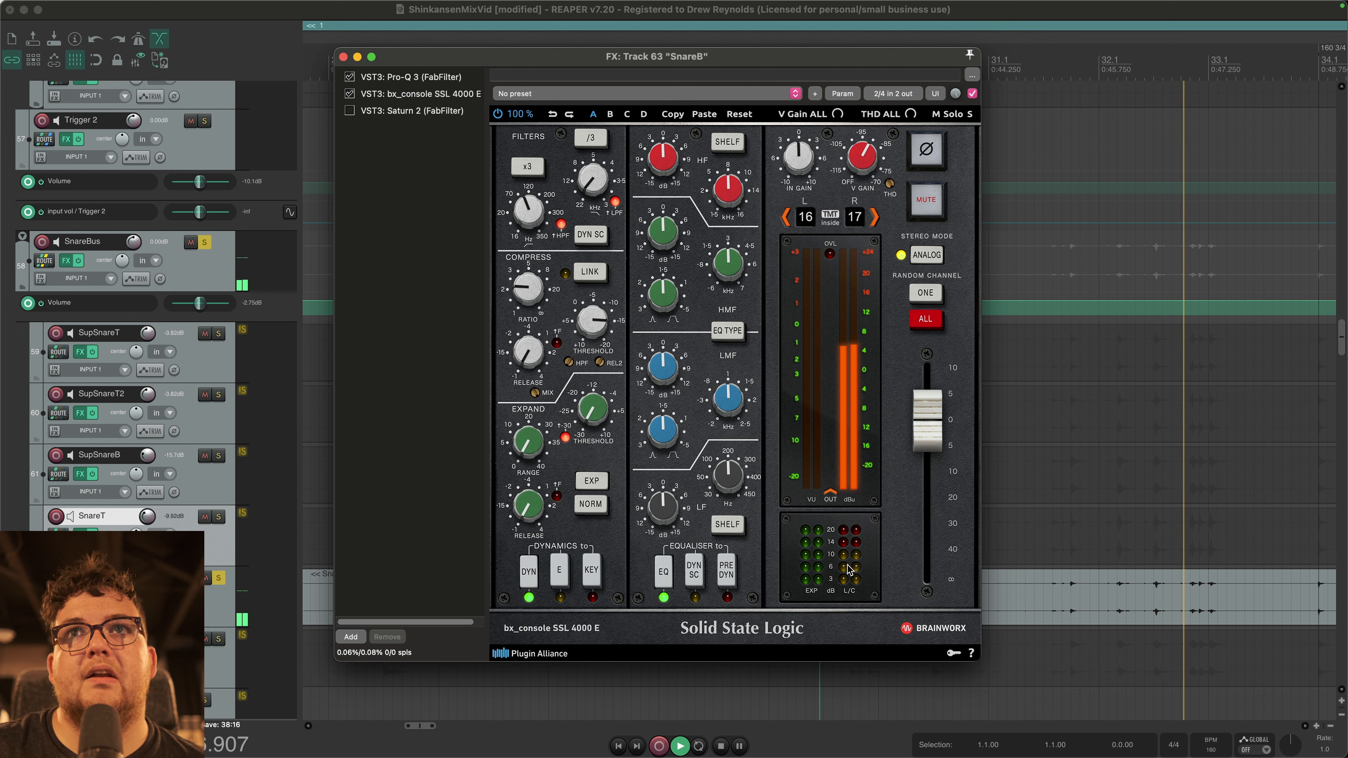
{"action": "key", "text": "space"}
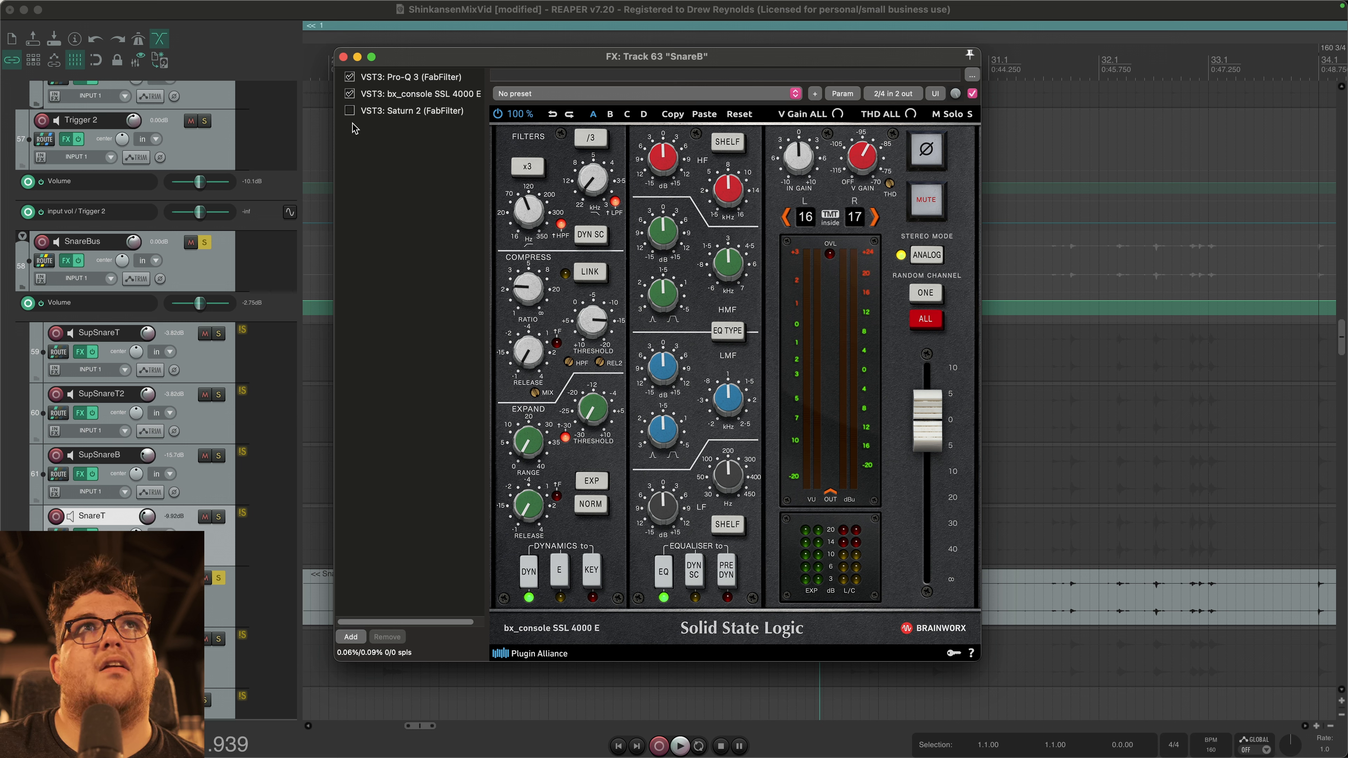
Step: Enable Saturn 2 on SnareB and review its Warm Tape drive, mix and dynamics settings
{"action": "left_click", "coordinate": [349, 110]}
{"action": "left_click", "coordinate": [398, 111]}
{"action": "mouse_move", "coordinate": [808, 469]}
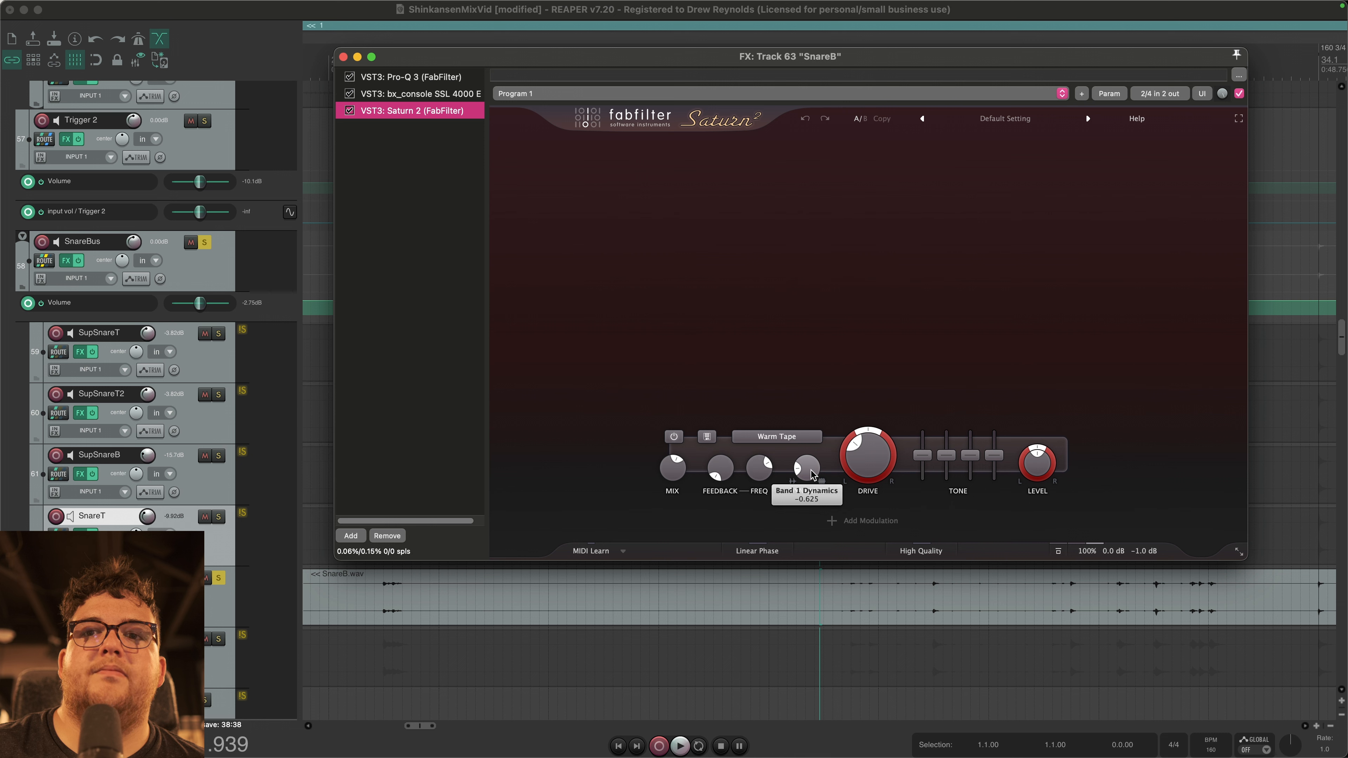
Step: Compare SnareB's playback with Saturn 2 bypassed and enabled, leave it enabled, and close the effects window
{"action": "left_click", "coordinate": [349, 110]}
{"action": "key", "text": "space"}
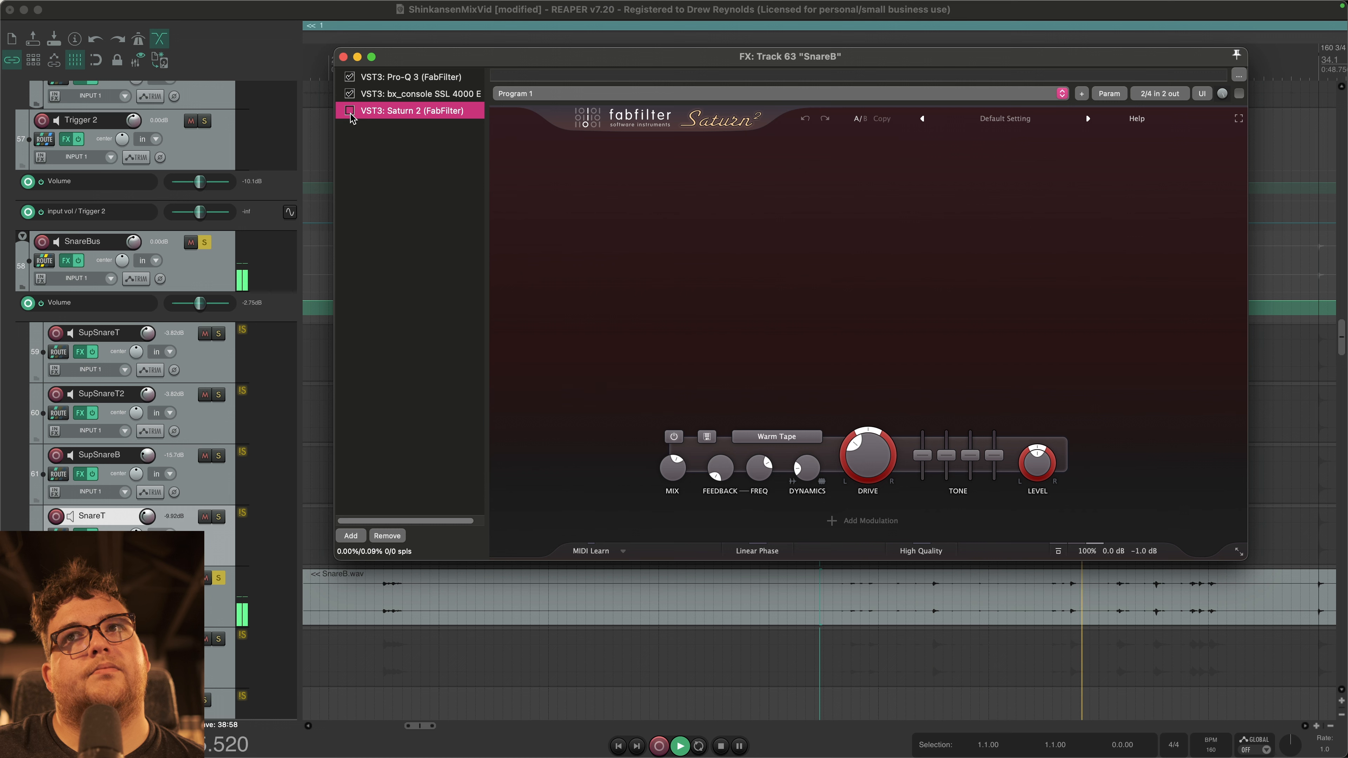
{"action": "key", "text": "space"}
{"action": "left_click", "coordinate": [350, 111]}
{"action": "key", "text": "space"}
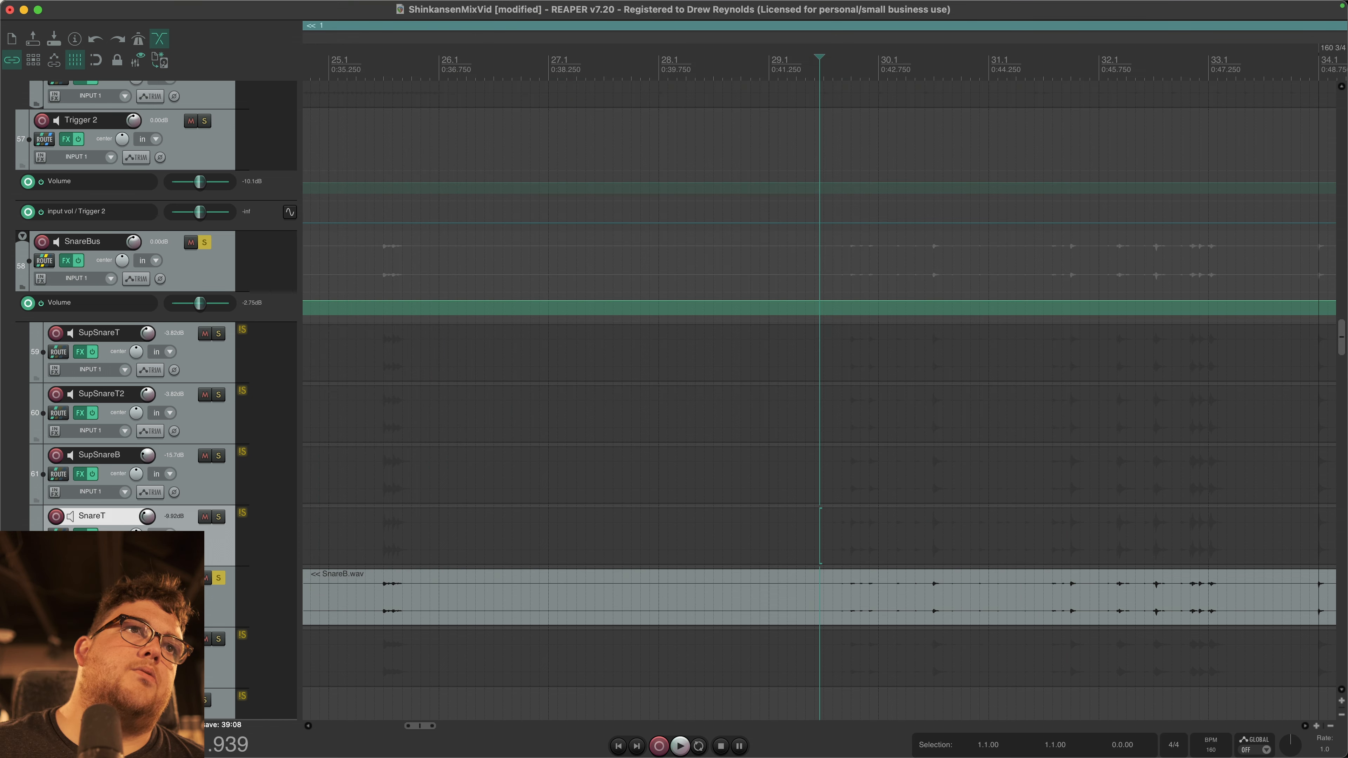
Step: Solo SnareT alongside SnareB and play the two tracks together
{"action": "left_click", "coordinate": [180, 581], "text": "shift"}
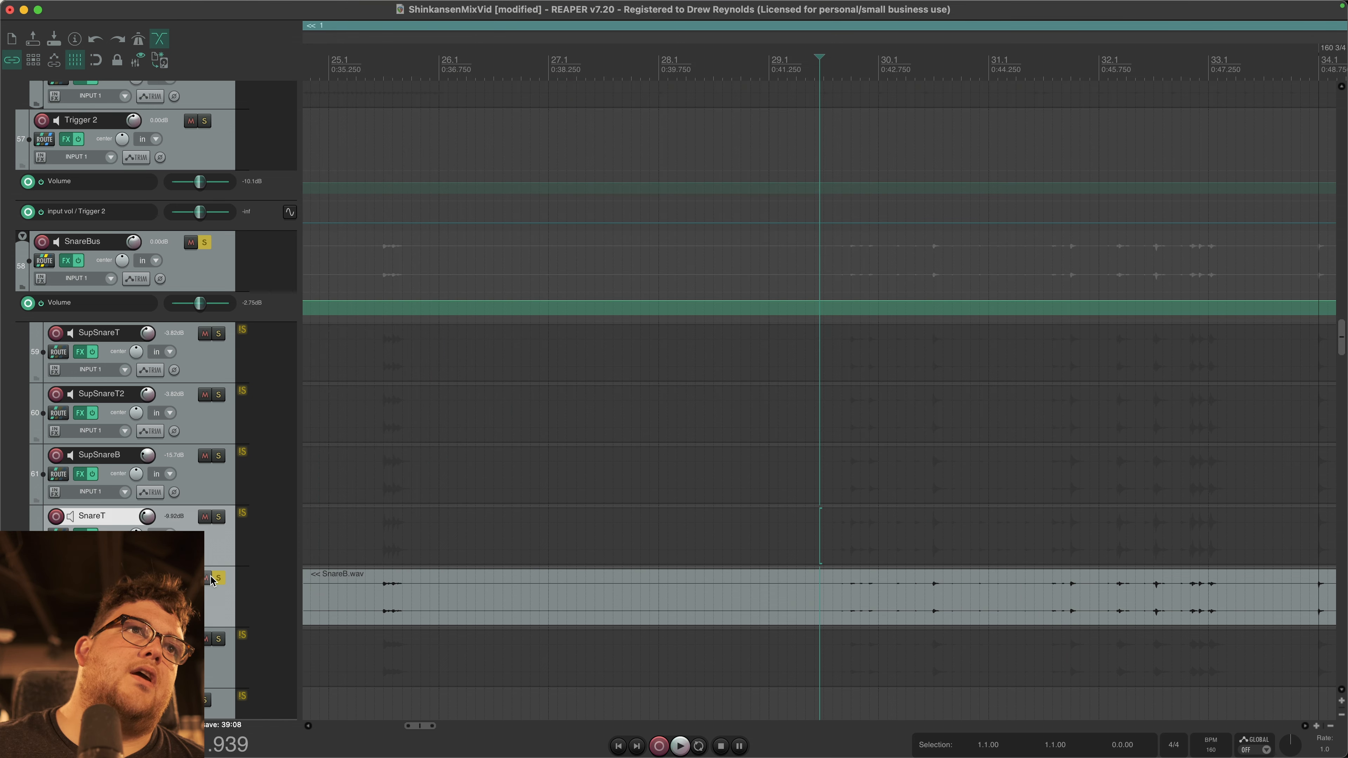
{"action": "left_click", "coordinate": [220, 520]}
{"action": "key", "text": "space"}
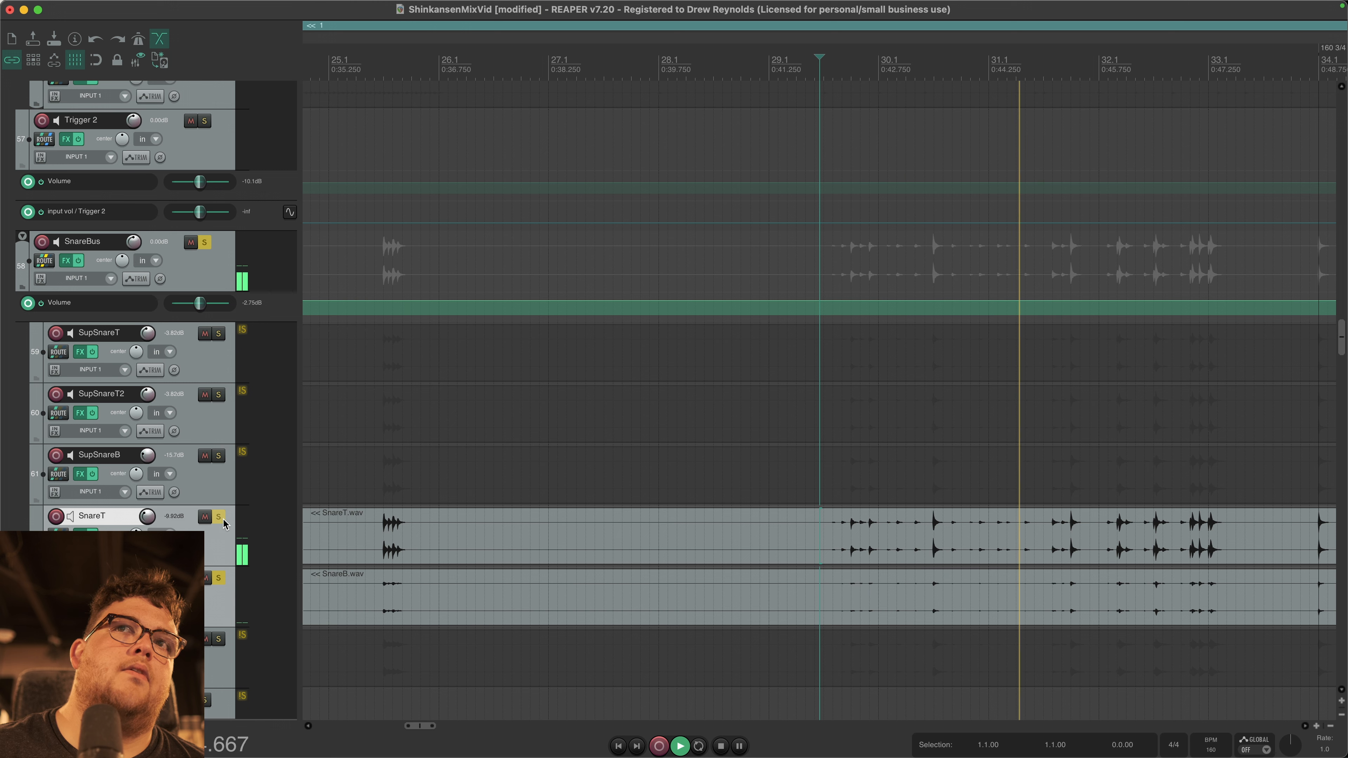
Step: Solo SupSnareT, SupSnareT2, SupSnareB and SnareT alongside SnareB and play the five snare tracks together
{"action": "key", "text": "space"}
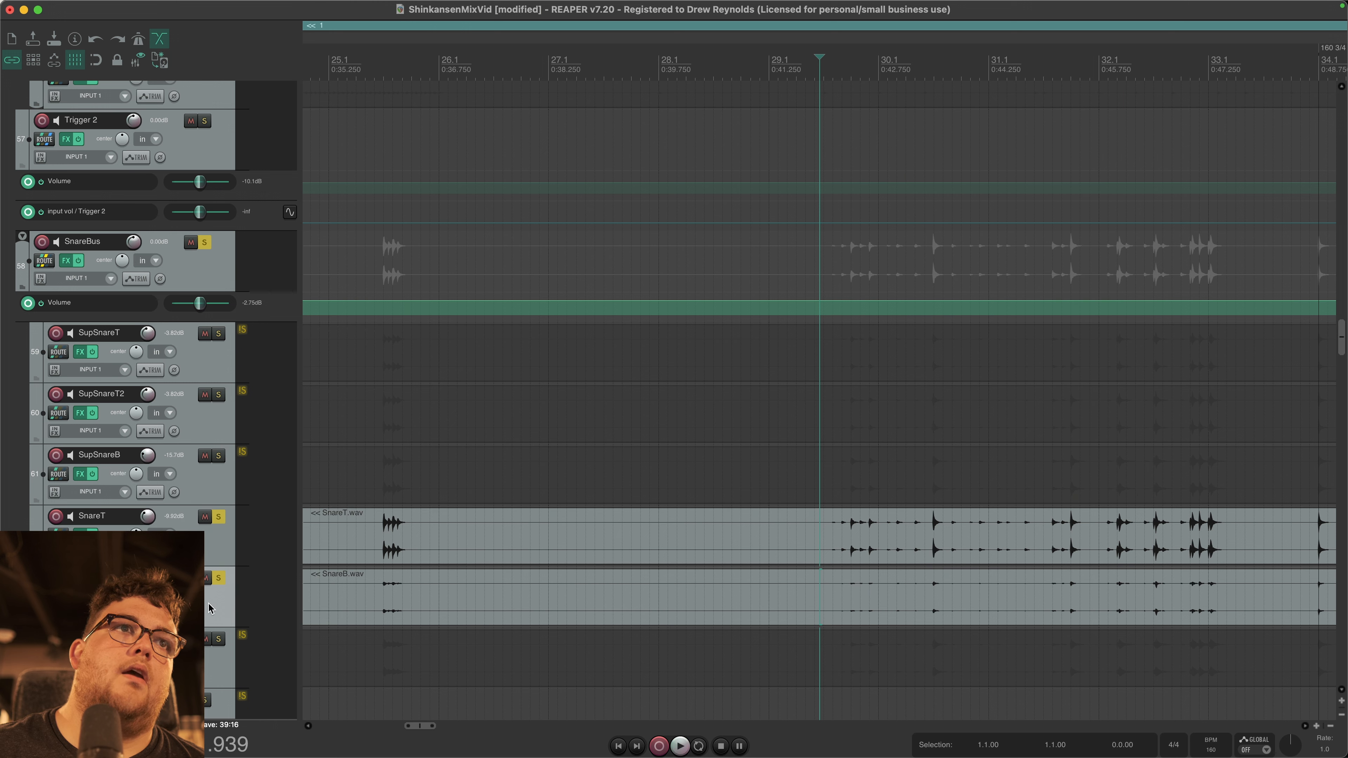
{"action": "left_click", "coordinate": [183, 372], "text": "shift"}
{"action": "left_click", "coordinate": [218, 333]}
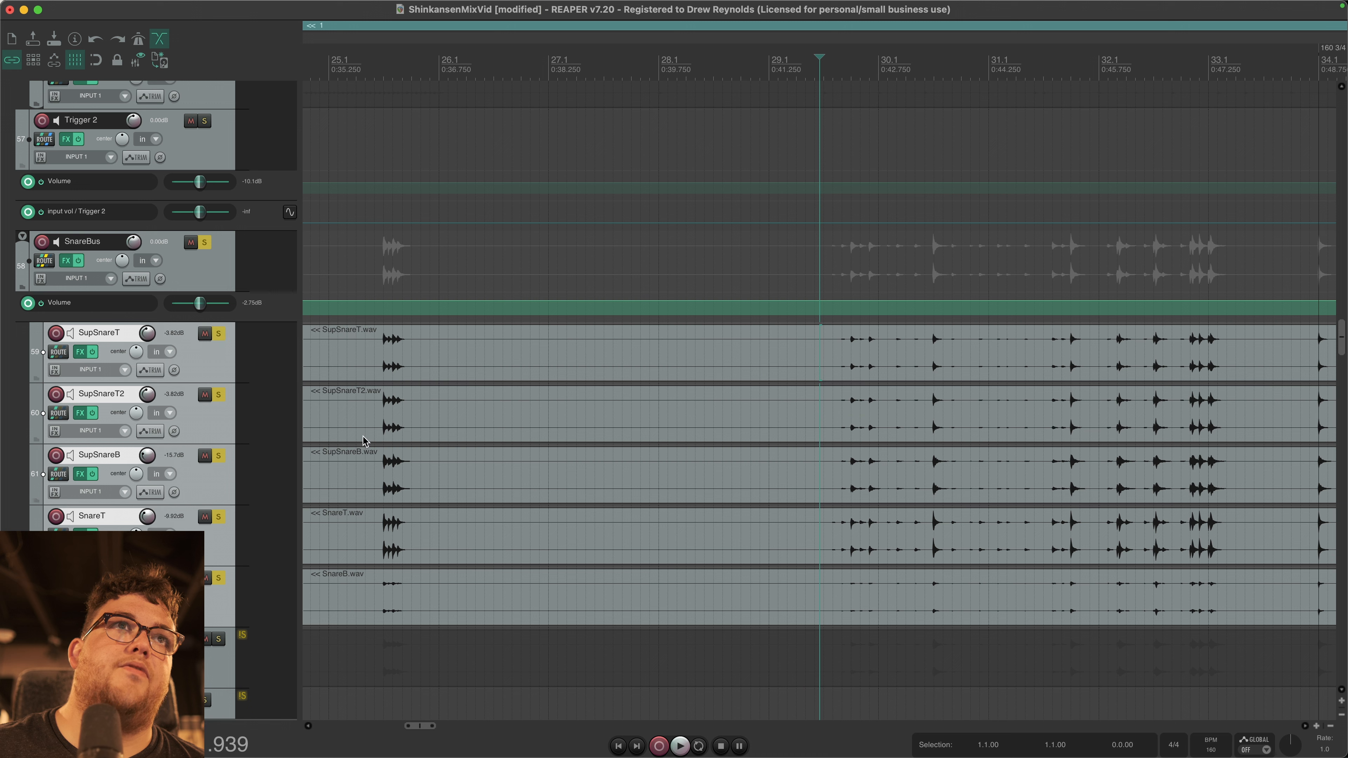
{"action": "key", "text": "space"}
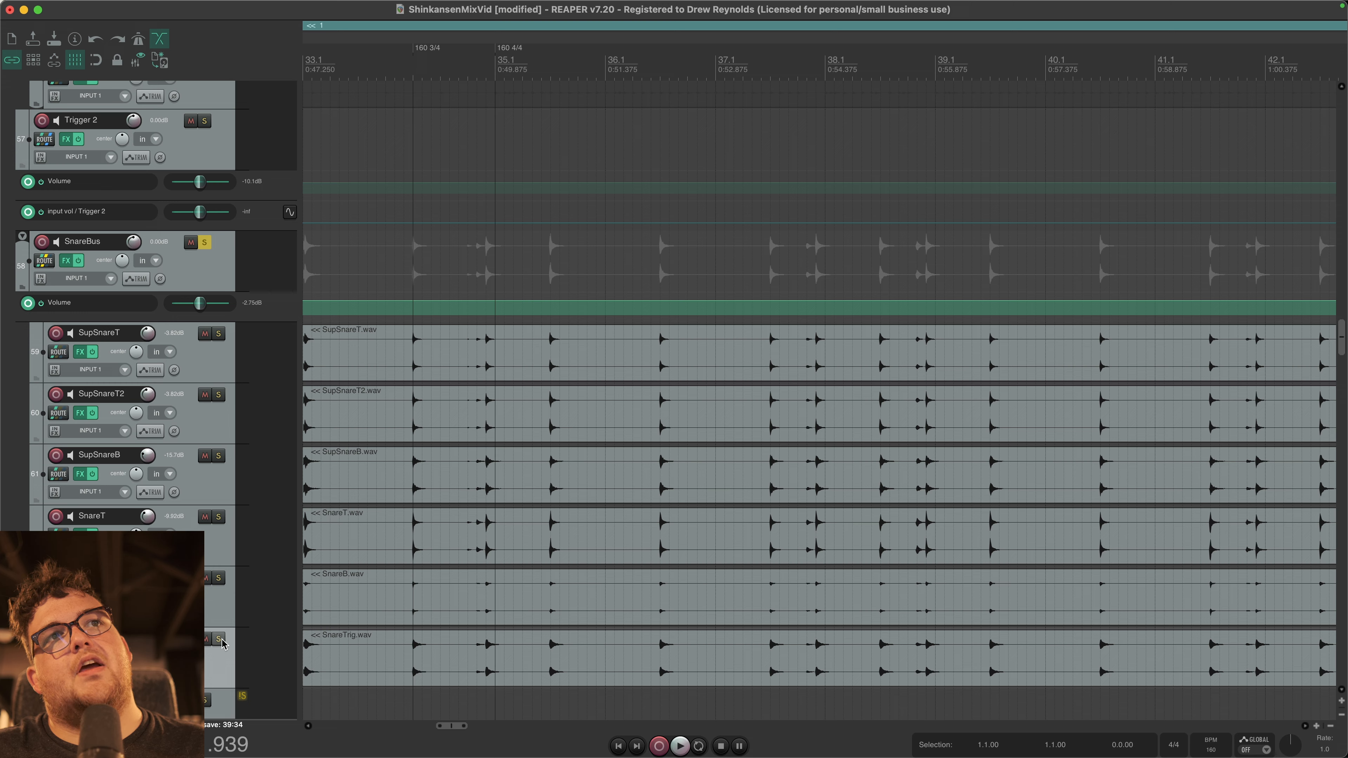
Step: Solo only the SnareTrig track, play it on its own, and open its effects chain
{"action": "left_click", "coordinate": [218, 640]}
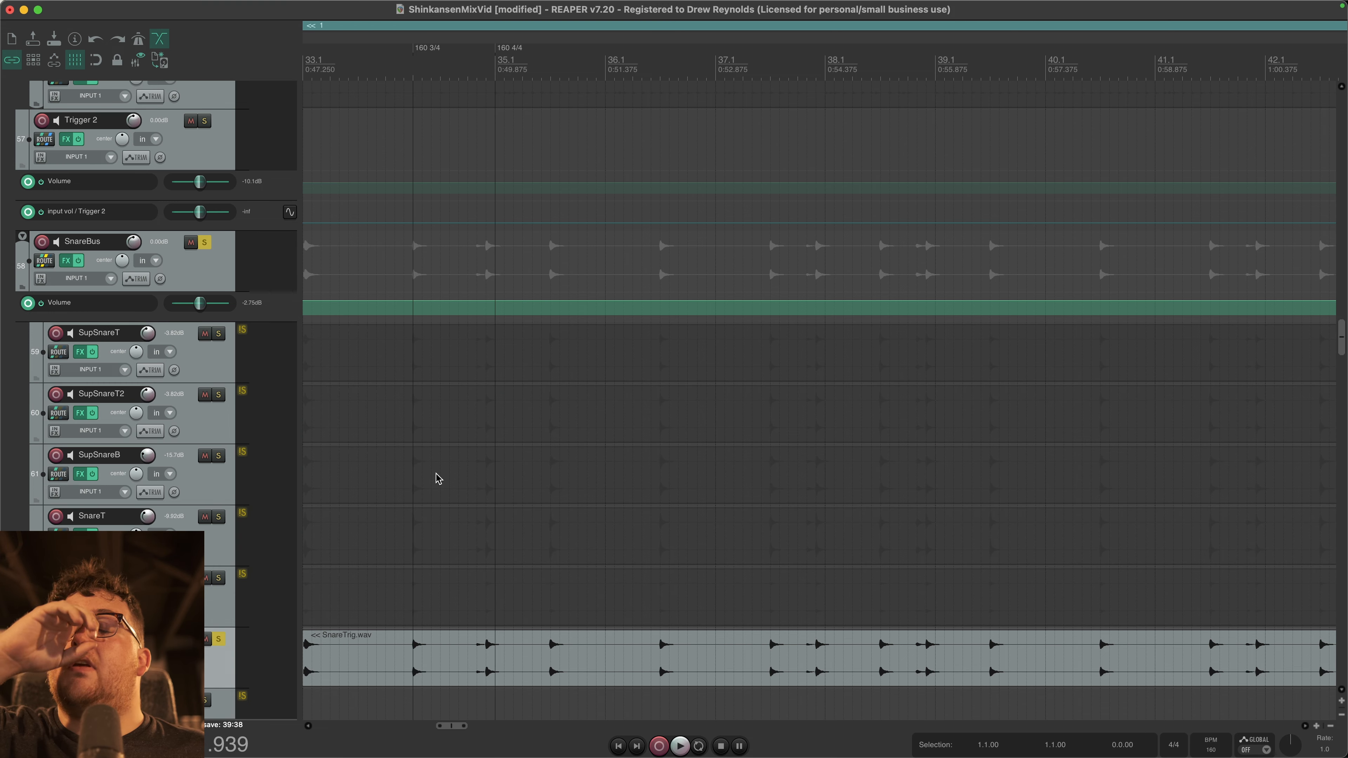
{"action": "key", "text": "space"}
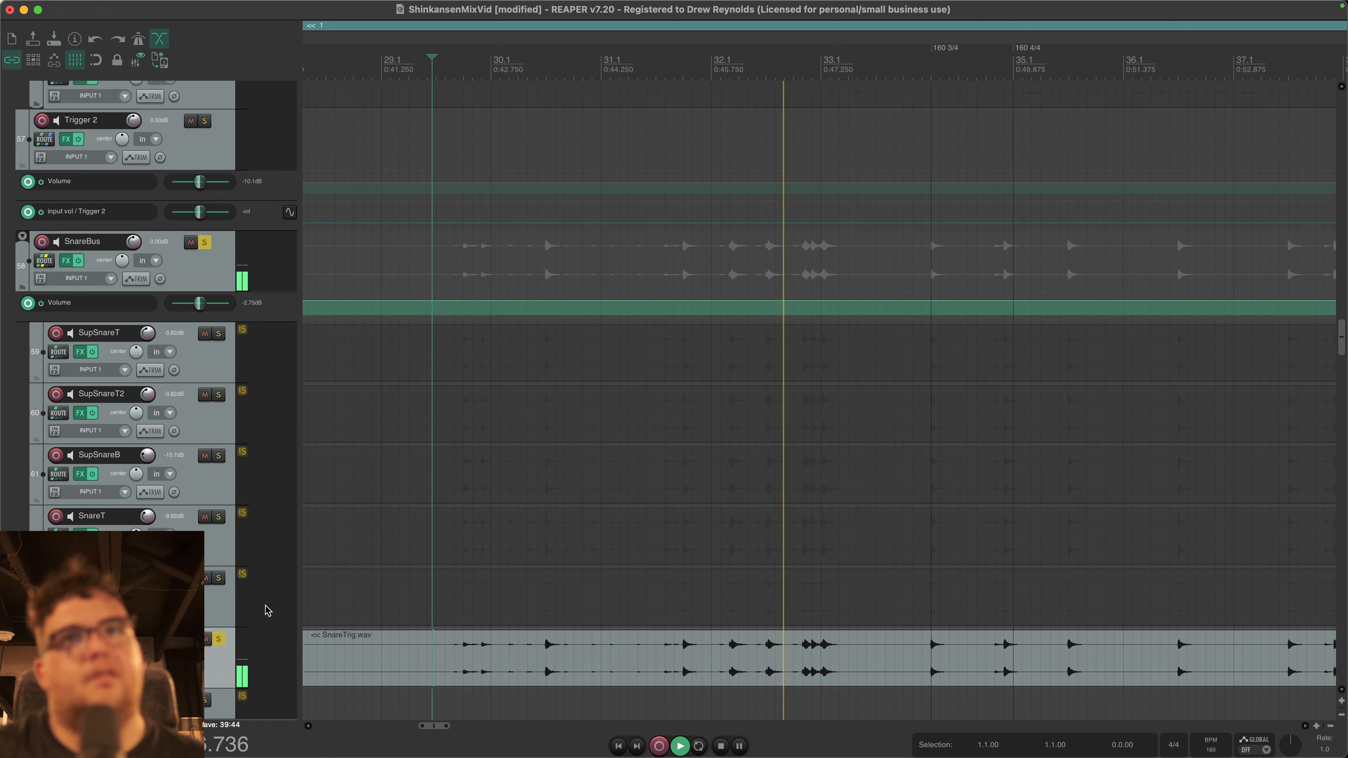
{"action": "key", "text": "space"}
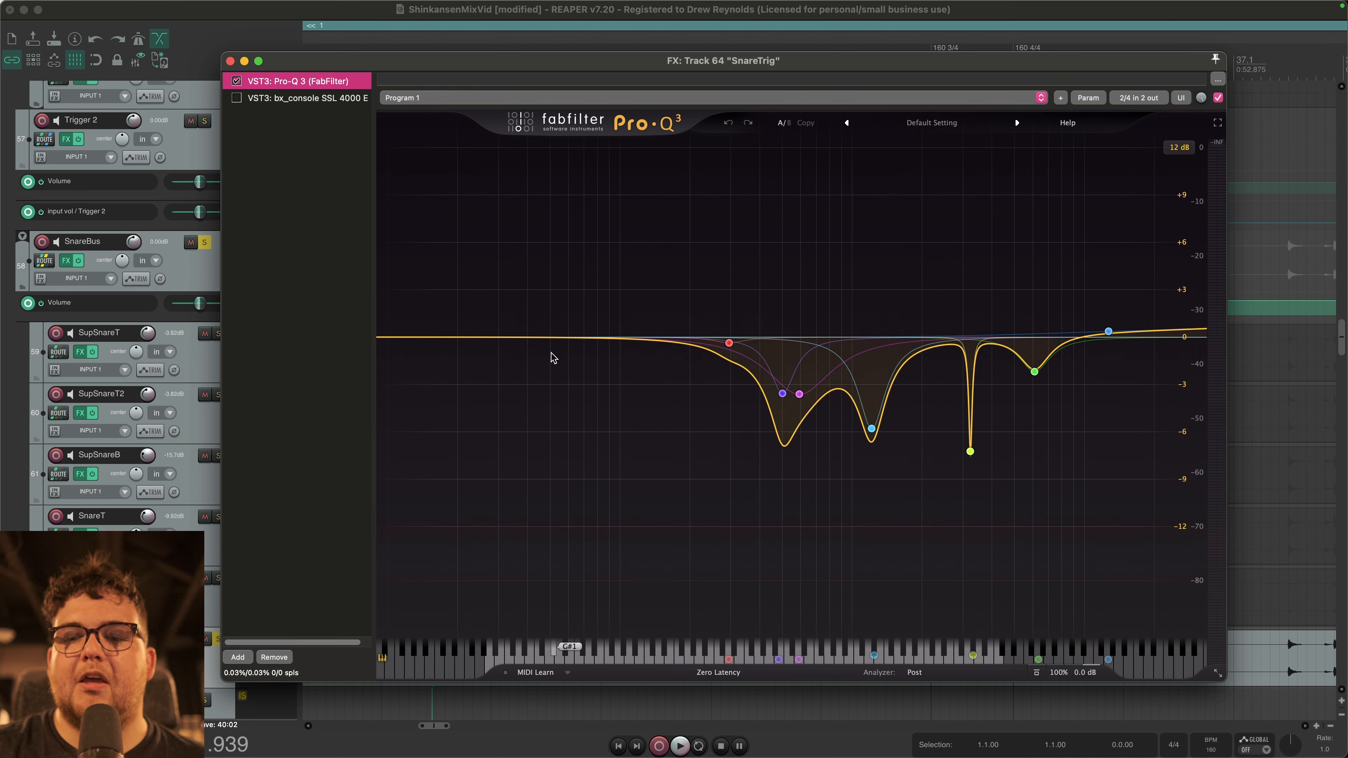
Step: Compare SnareTrig's playback with Pro-Q 3 bypassed and enabled, leave it enabled, and inspect the low end of its EQ curve
{"action": "key", "text": "space"}
{"action": "left_click", "coordinate": [236, 81]}
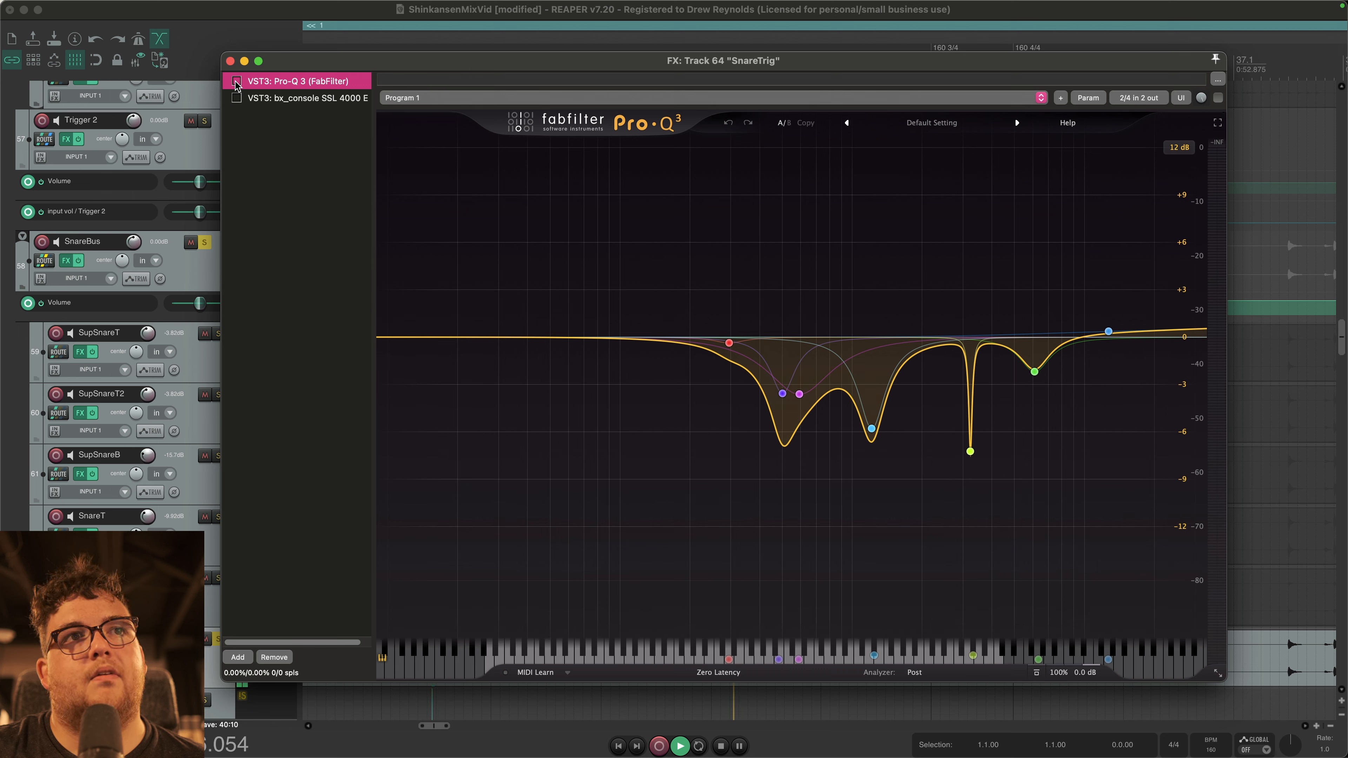
{"action": "left_click", "coordinate": [236, 81]}
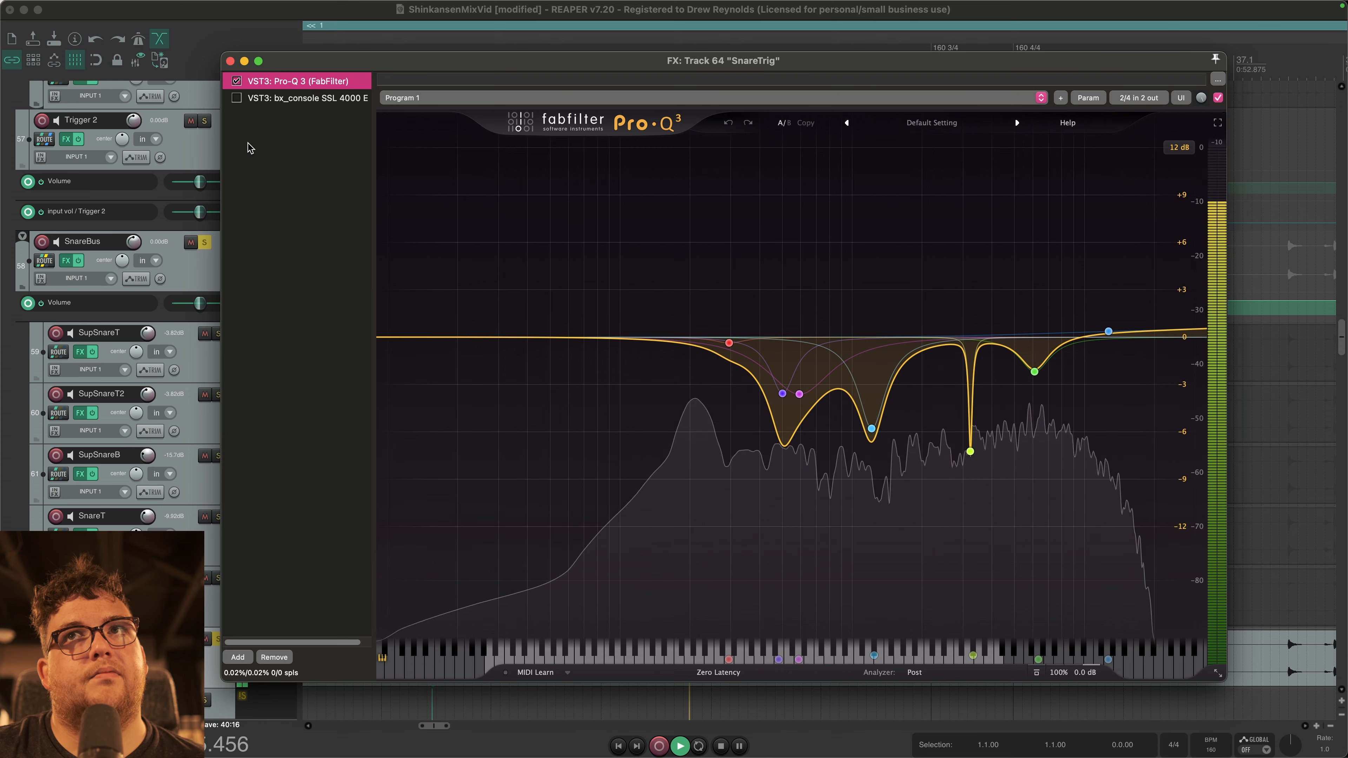
{"action": "key", "text": "space"}
{"action": "left_click", "coordinate": [681, 343]}
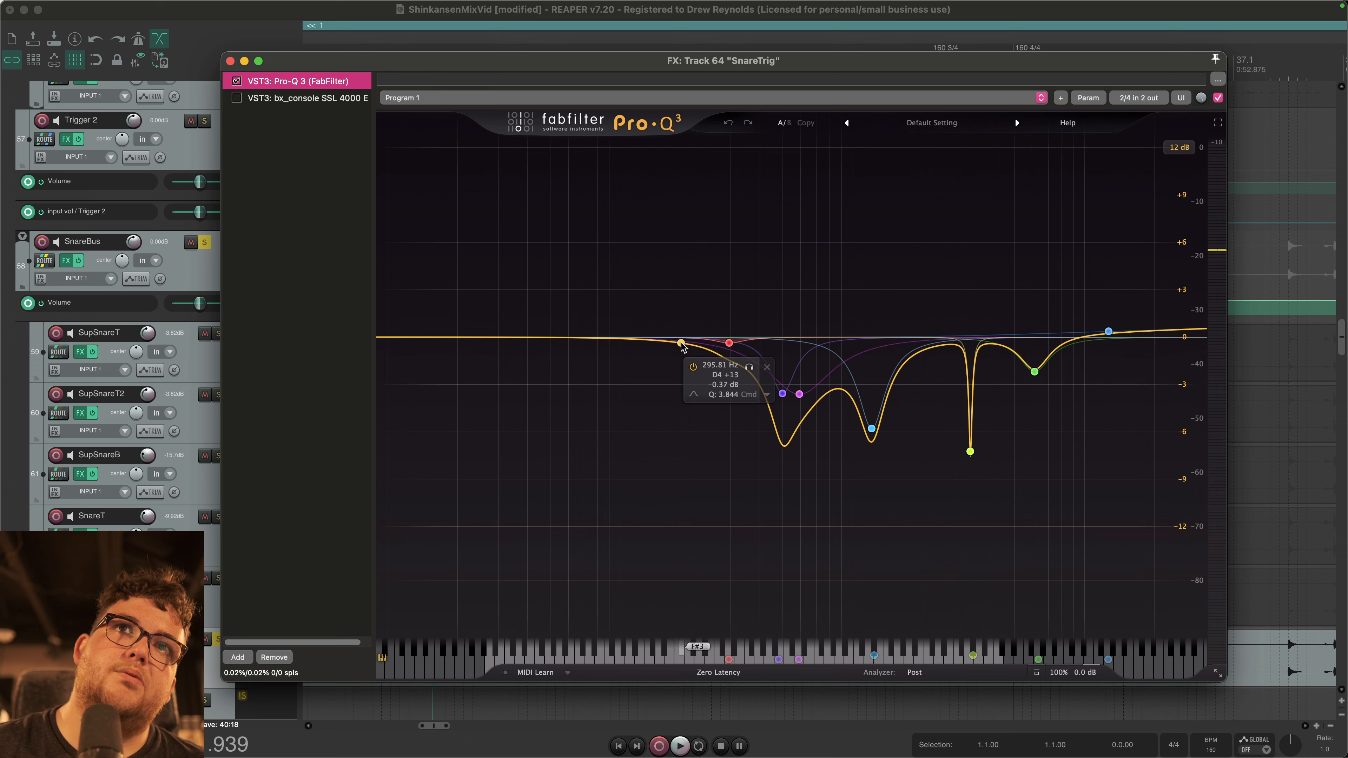
Step: Enable bx_console SSL 4000 E on SnareTrig, play the track through it, then close the effects window and unsolo the track
{"action": "left_click", "coordinate": [236, 98]}
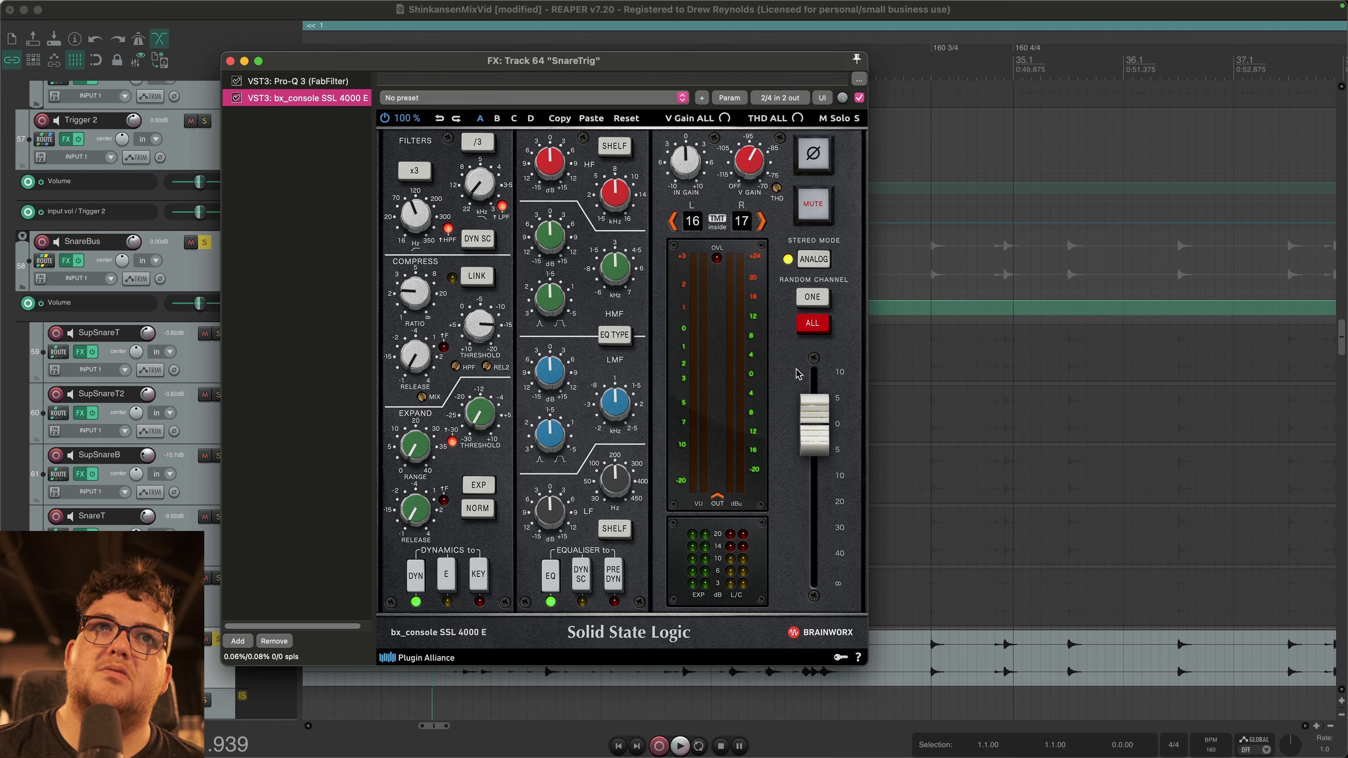
{"action": "key", "text": "space"}
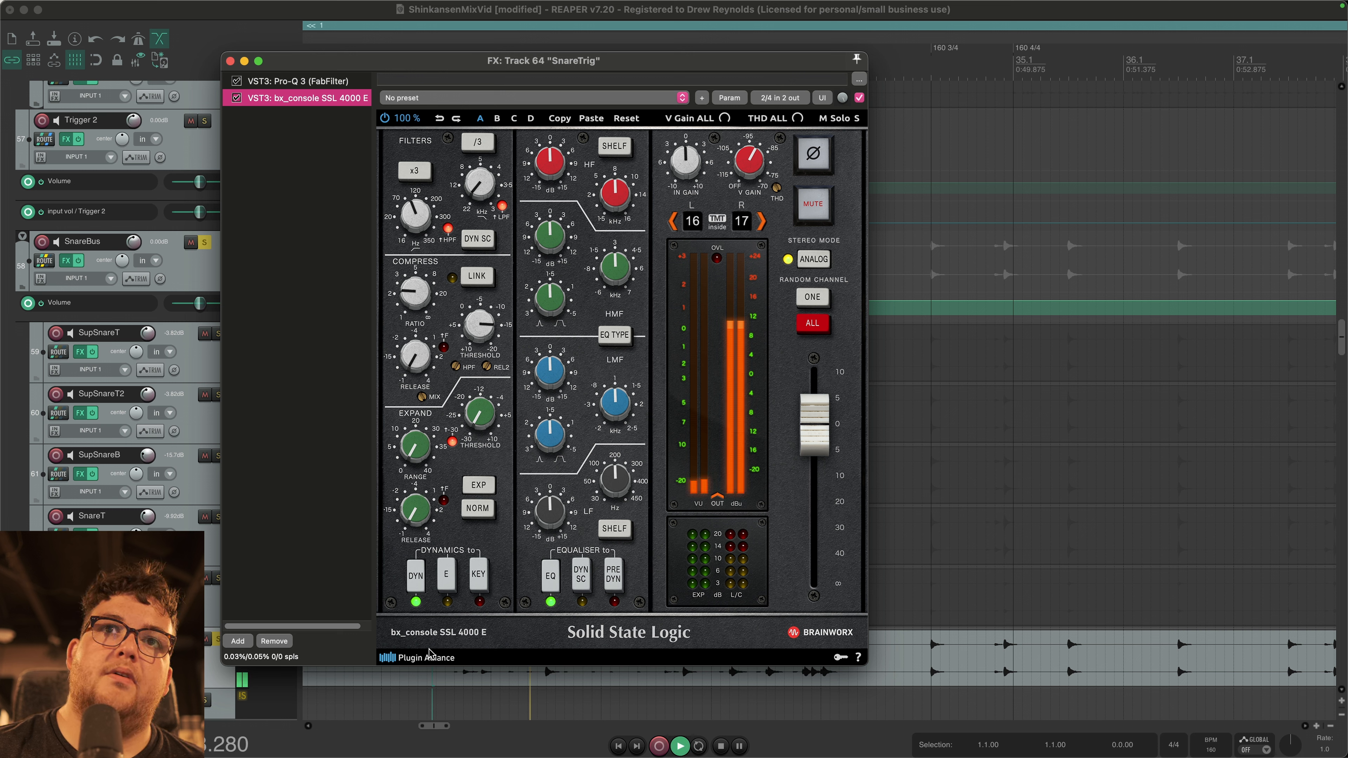
{"action": "left_click", "coordinate": [253, 585]}
{"action": "key", "text": "Escape"}
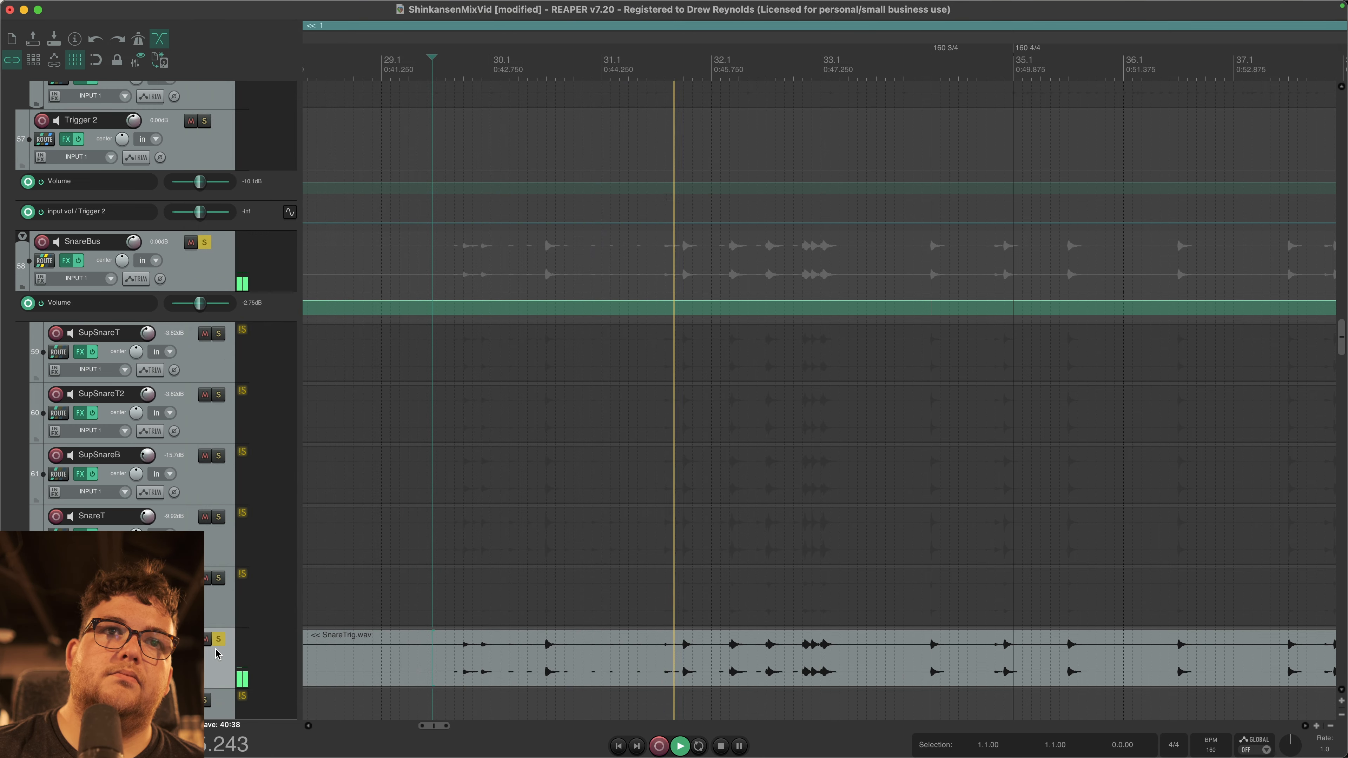
{"action": "key", "text": "space"}
{"action": "left_click", "coordinate": [218, 640]}
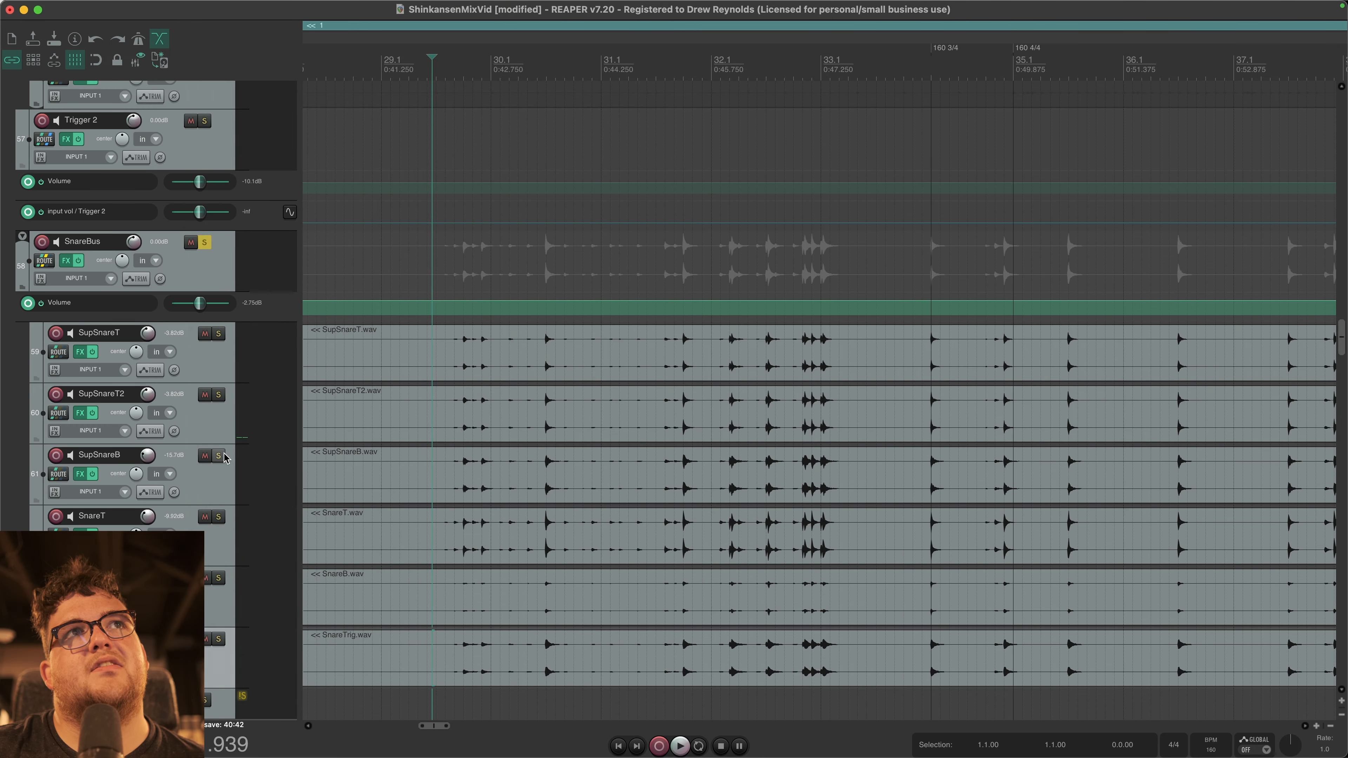
Step: Solo the snare tracks from SupSnareT through SnareB, leave SnareTrig out, and play them together
{"action": "left_click", "coordinate": [210, 381]}
{"action": "left_click", "coordinate": [214, 644], "text": "shift"}
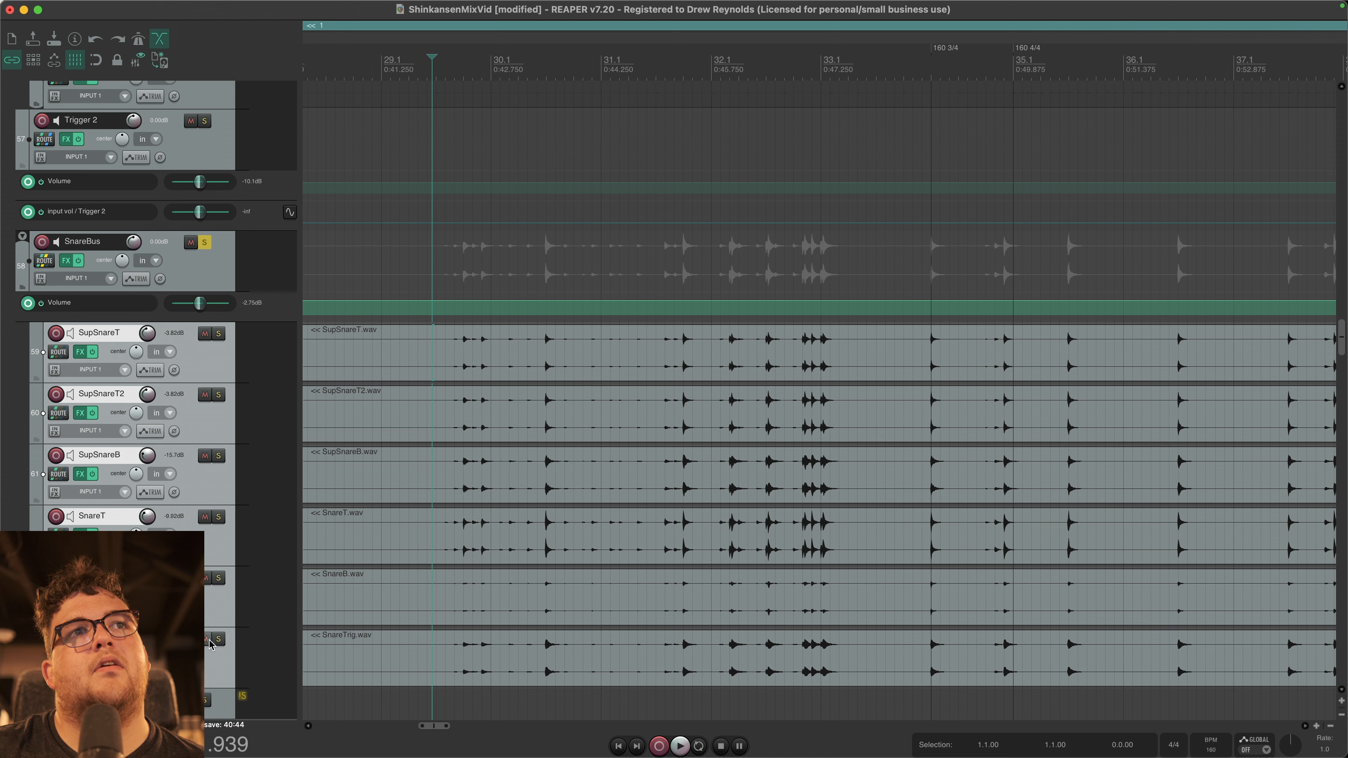
{"action": "left_click", "coordinate": [219, 640]}
{"action": "key", "text": "space"}
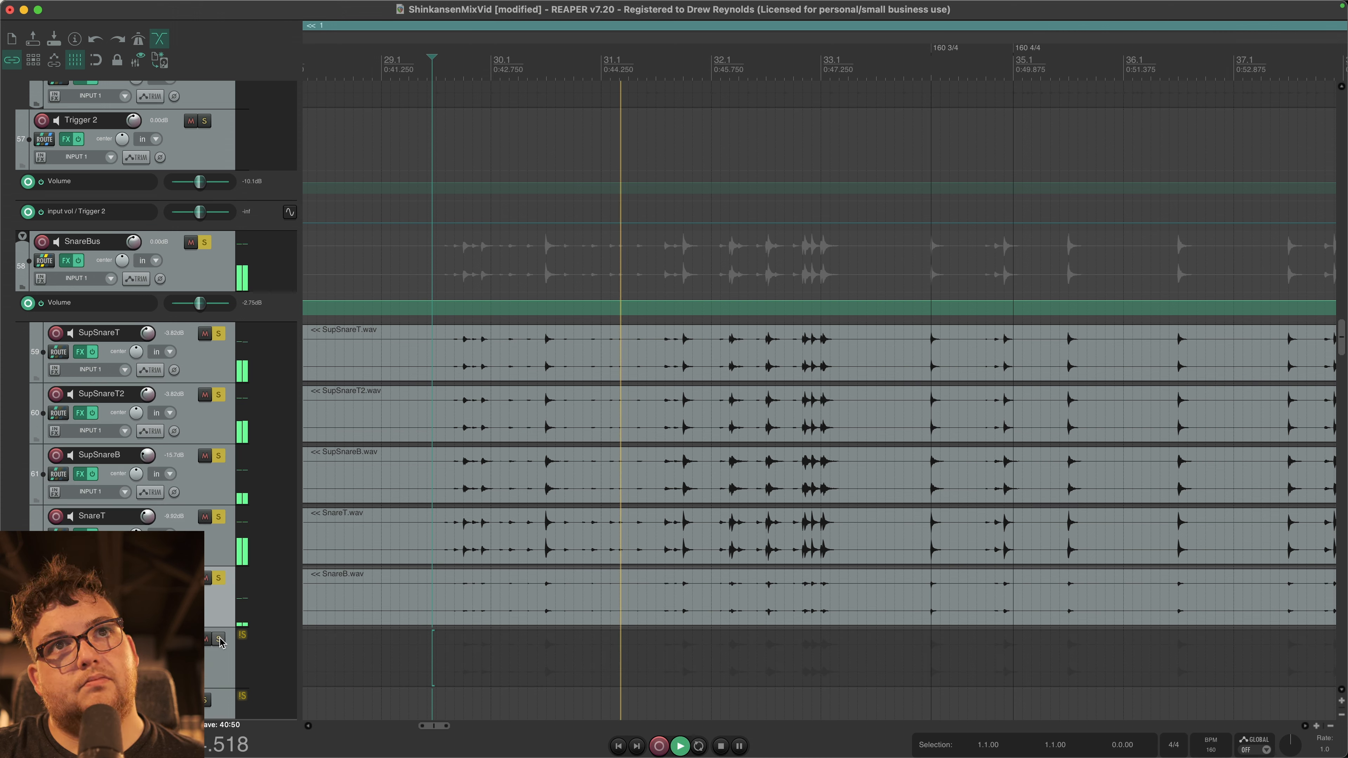
Step: Add SnareTrig to the soloed snare tracks and play the full snare group
{"action": "key", "text": "space"}
{"action": "left_click", "coordinate": [219, 639]}
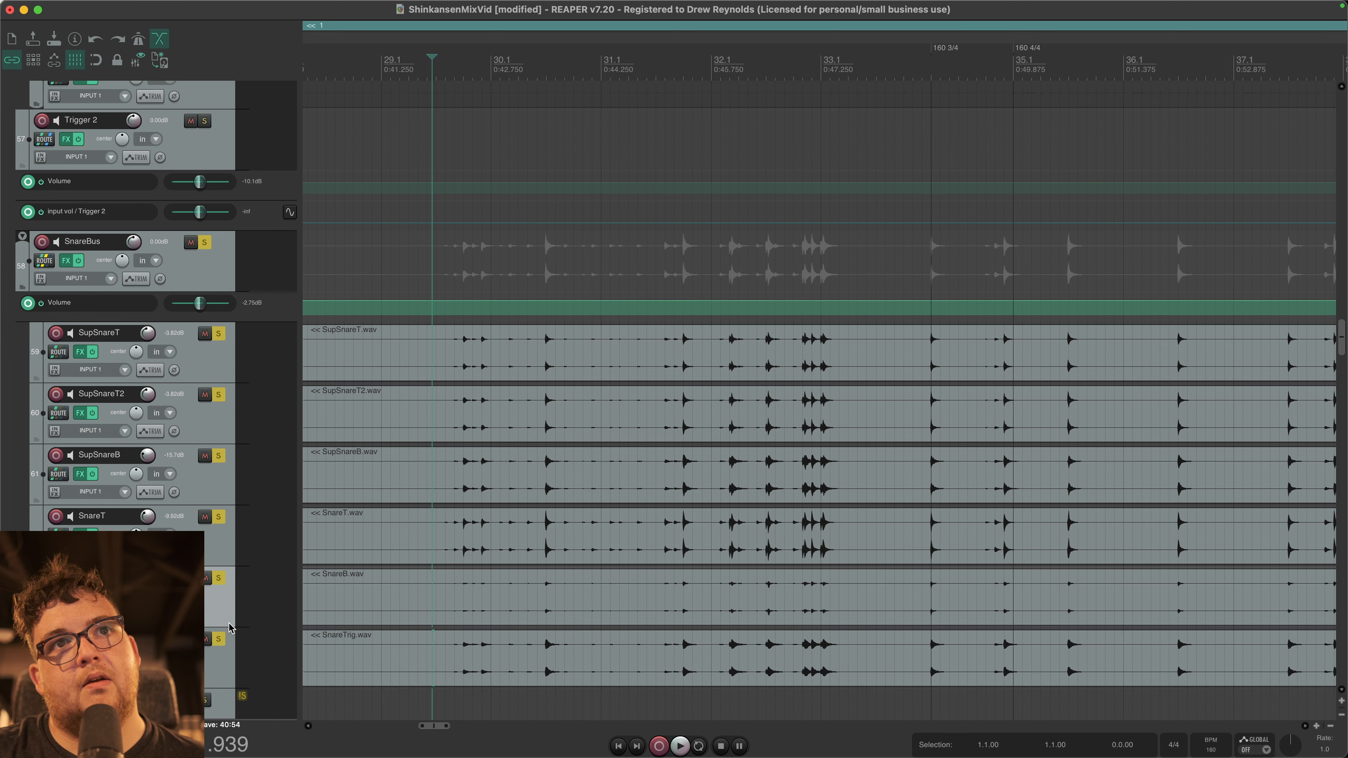
{"action": "key", "text": "space"}
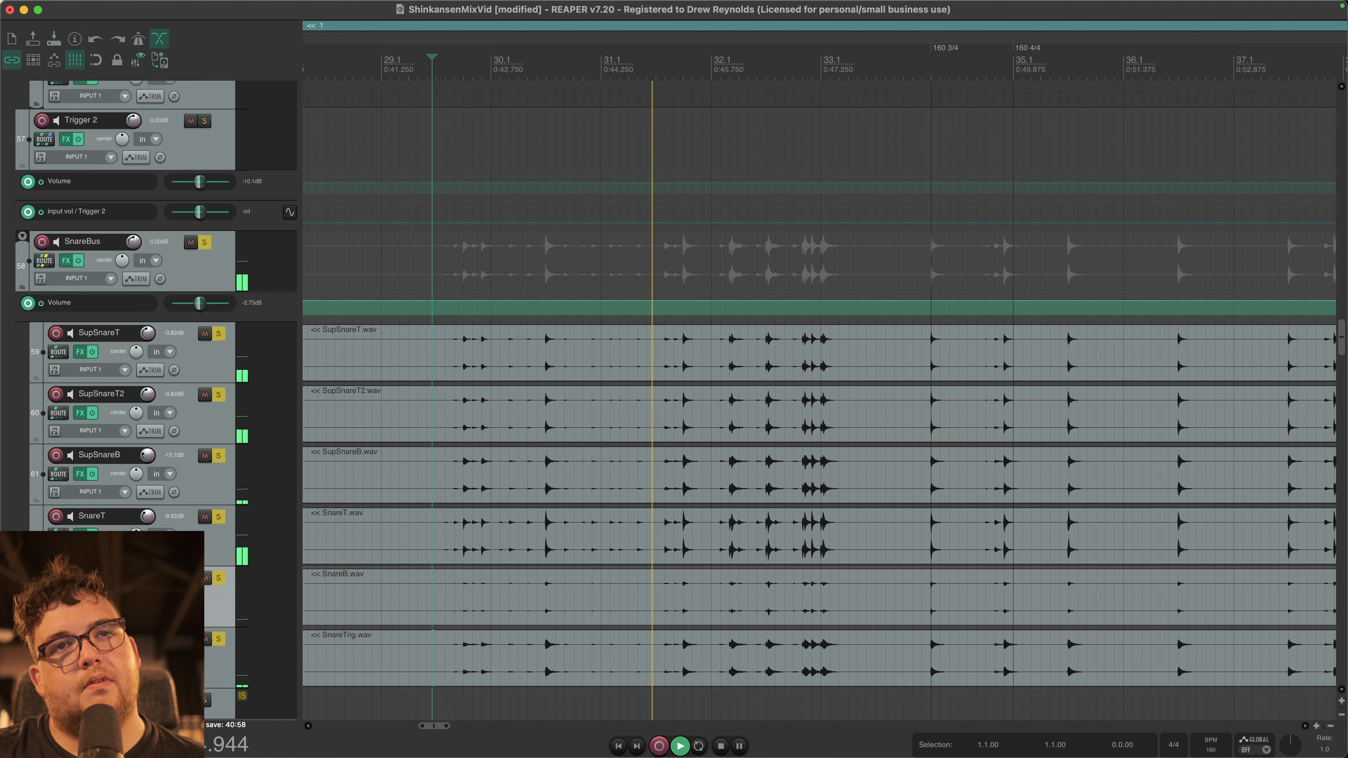
Step: Stop playback, unsolo all the individual snare tracks, and select the SnareBus track
{"action": "key", "text": "space"}
{"action": "left_click", "coordinate": [217, 663]}
{"action": "left_click", "coordinate": [202, 358], "text": "shift"}
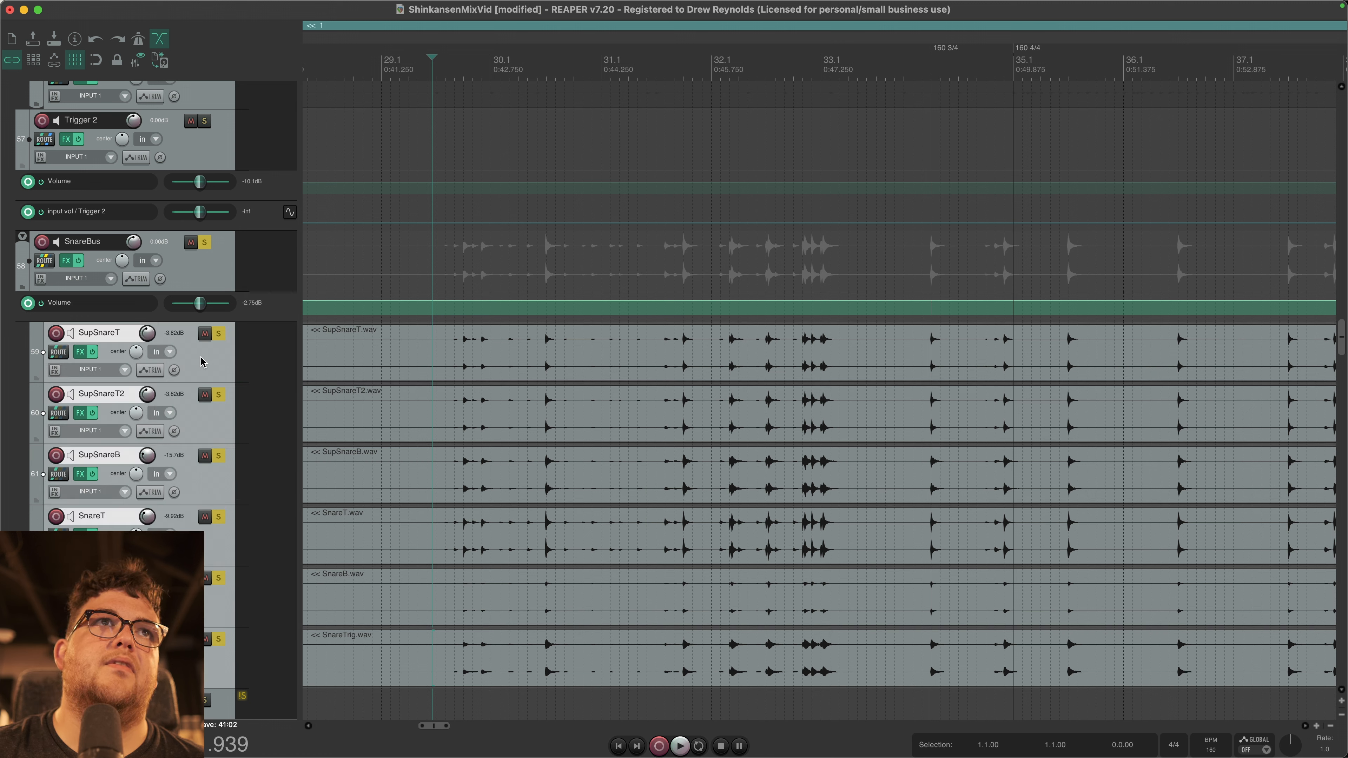
{"action": "left_click", "coordinate": [227, 279]}
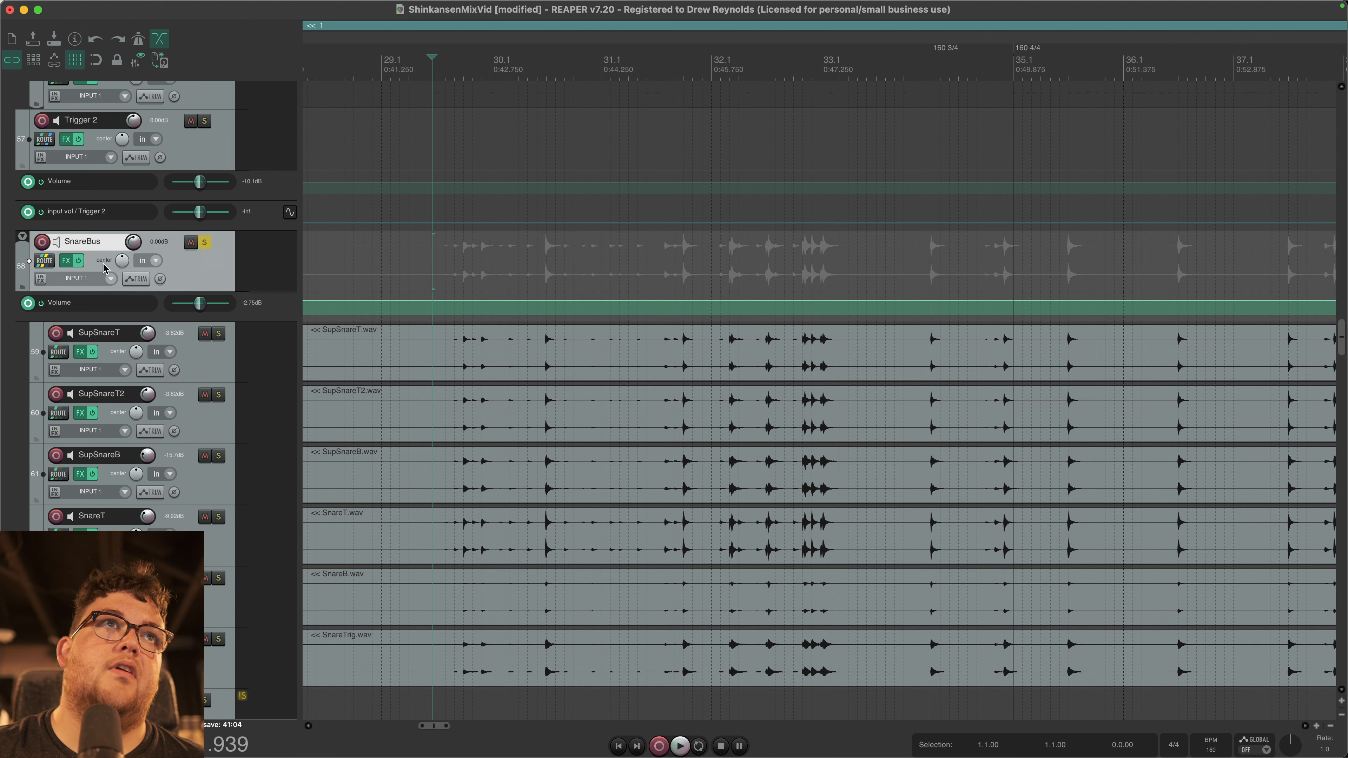
Step: Open the SnareBus effects chain, enable Pro-Q 3, and review its dynamic high-shelf band at 8564 Hz
{"action": "left_click", "coordinate": [67, 262]}
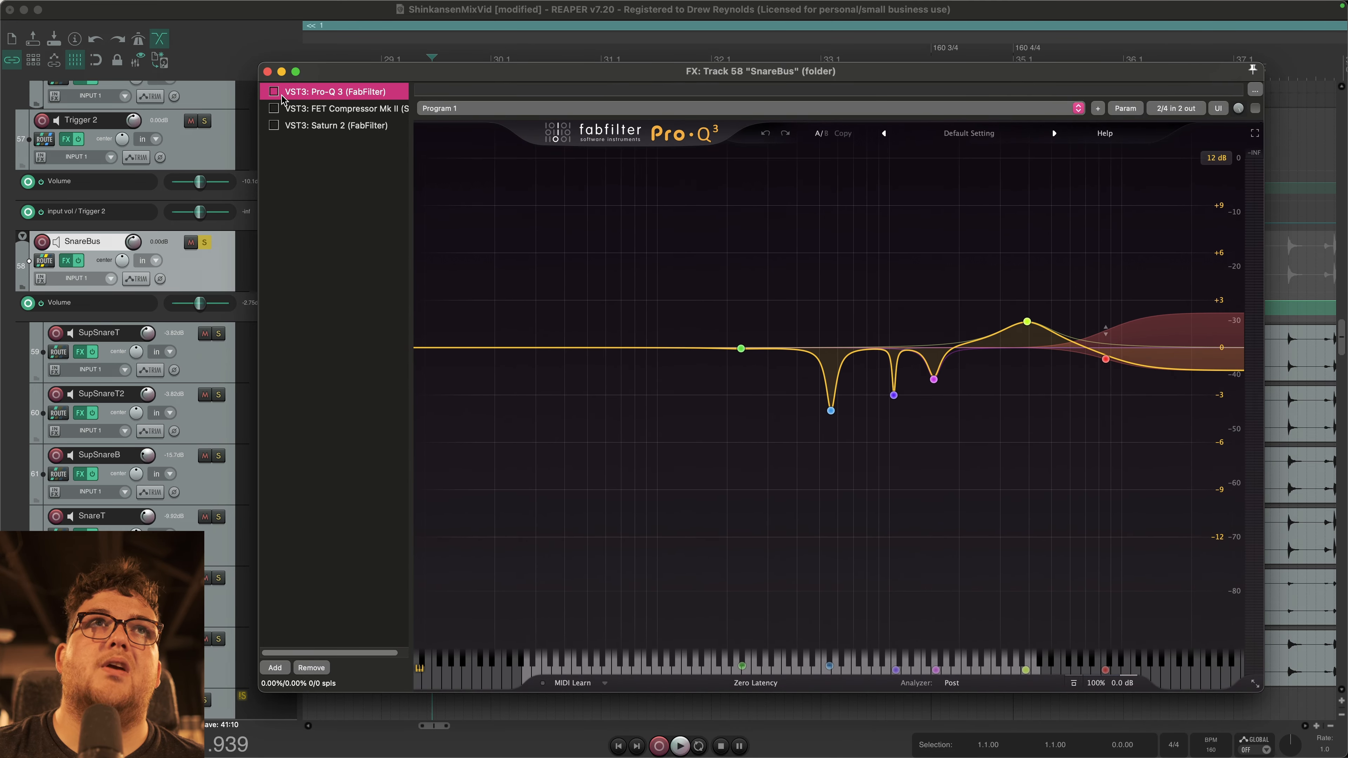
{"action": "left_click", "coordinate": [274, 93]}
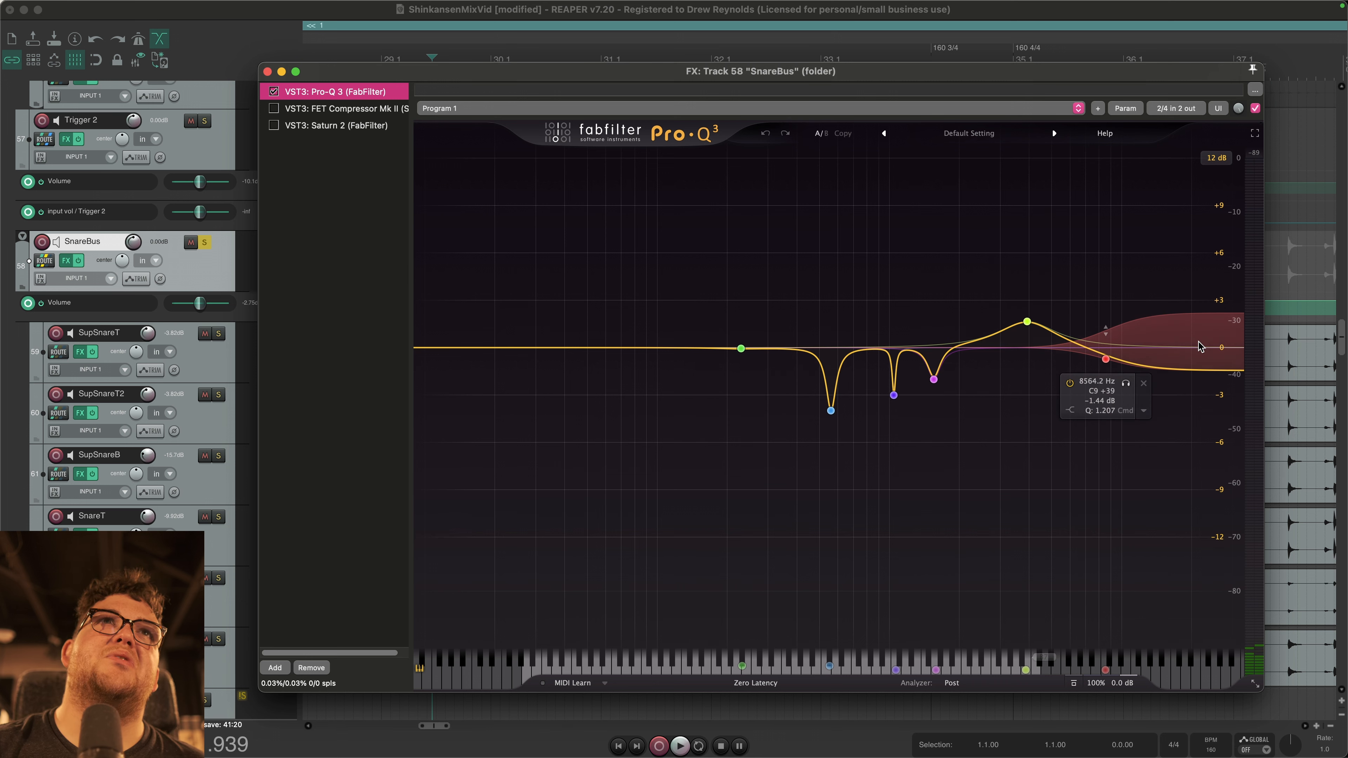
{"action": "left_click", "coordinate": [1106, 360]}
{"action": "right_click", "coordinate": [1105, 360]}
{"action": "left_click", "coordinate": [1057, 394]}
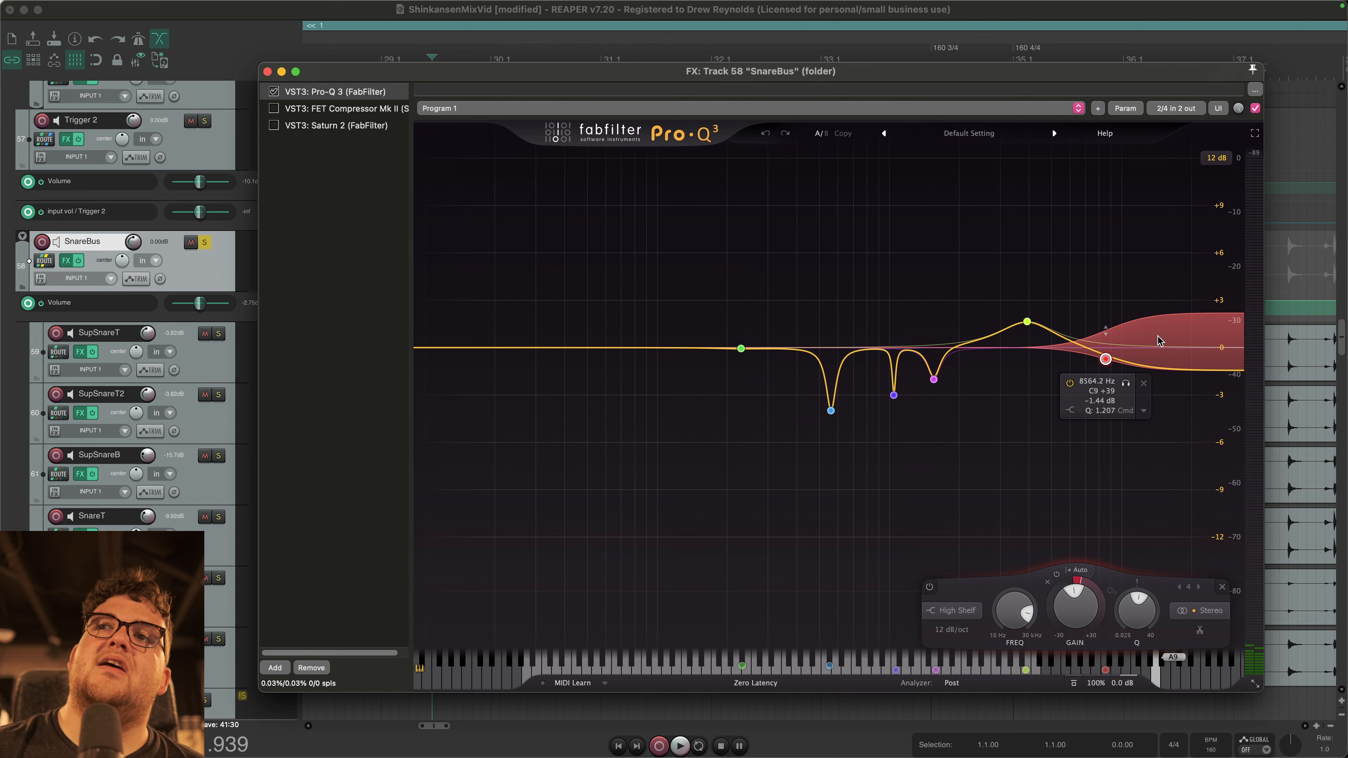
Step: Compare SnareBus's playback with Pro-Q 3 bypassed and enabled, and leave it enabled
{"action": "left_click", "coordinate": [274, 92]}
{"action": "key", "text": "space"}
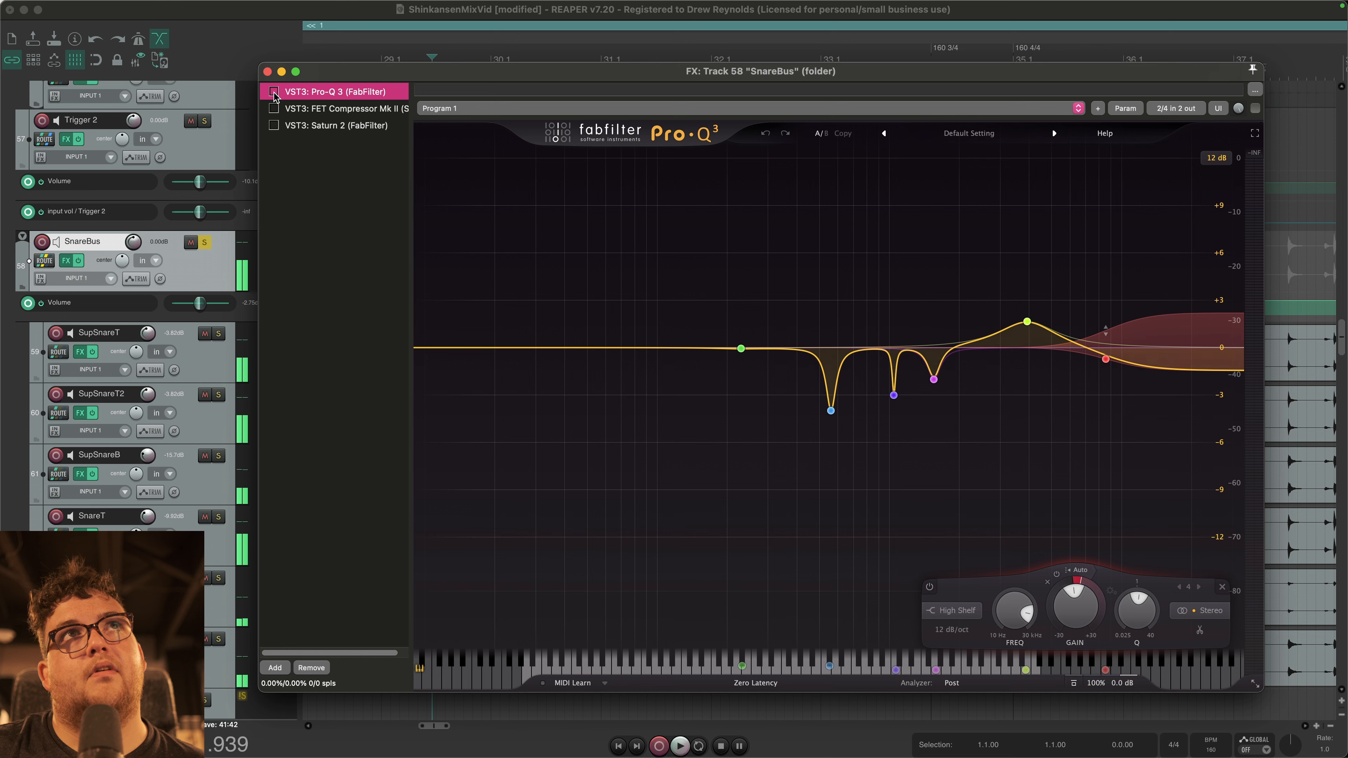
{"action": "left_click", "coordinate": [274, 92]}
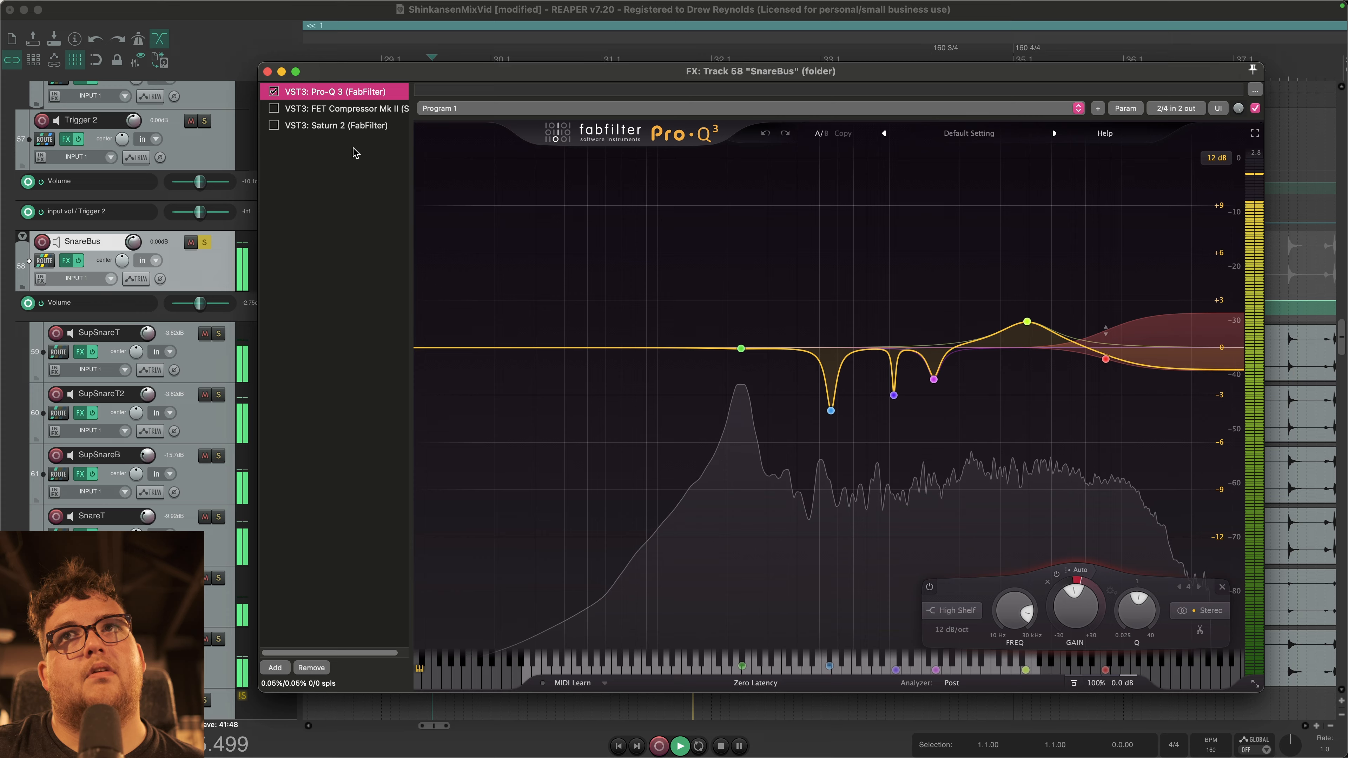
Step: Enable FET Compressor Mk II on SnareBus and review its ratio, drive, attack and release settings
{"action": "left_click", "coordinate": [280, 109]}
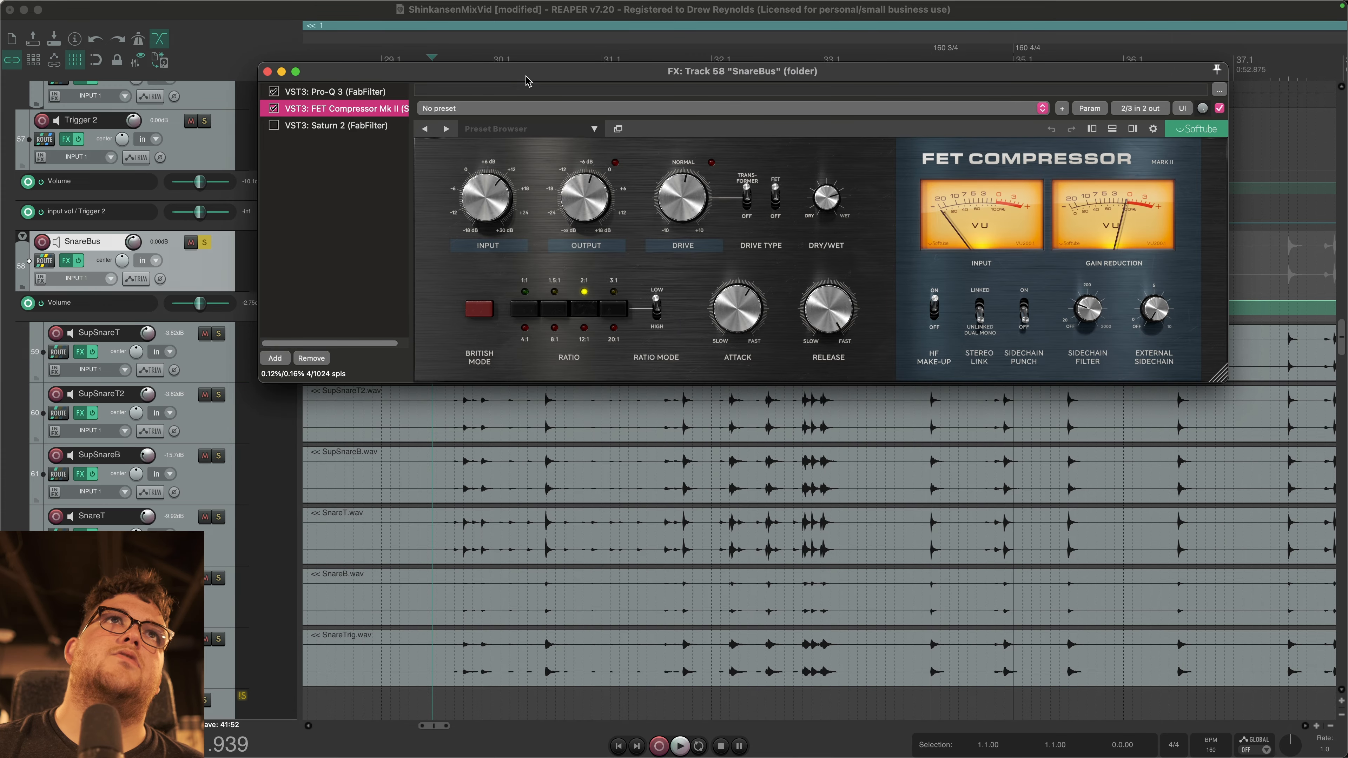
{"action": "left_click_drag", "start_coordinate": [627, 73], "coordinate": [640, 215]}
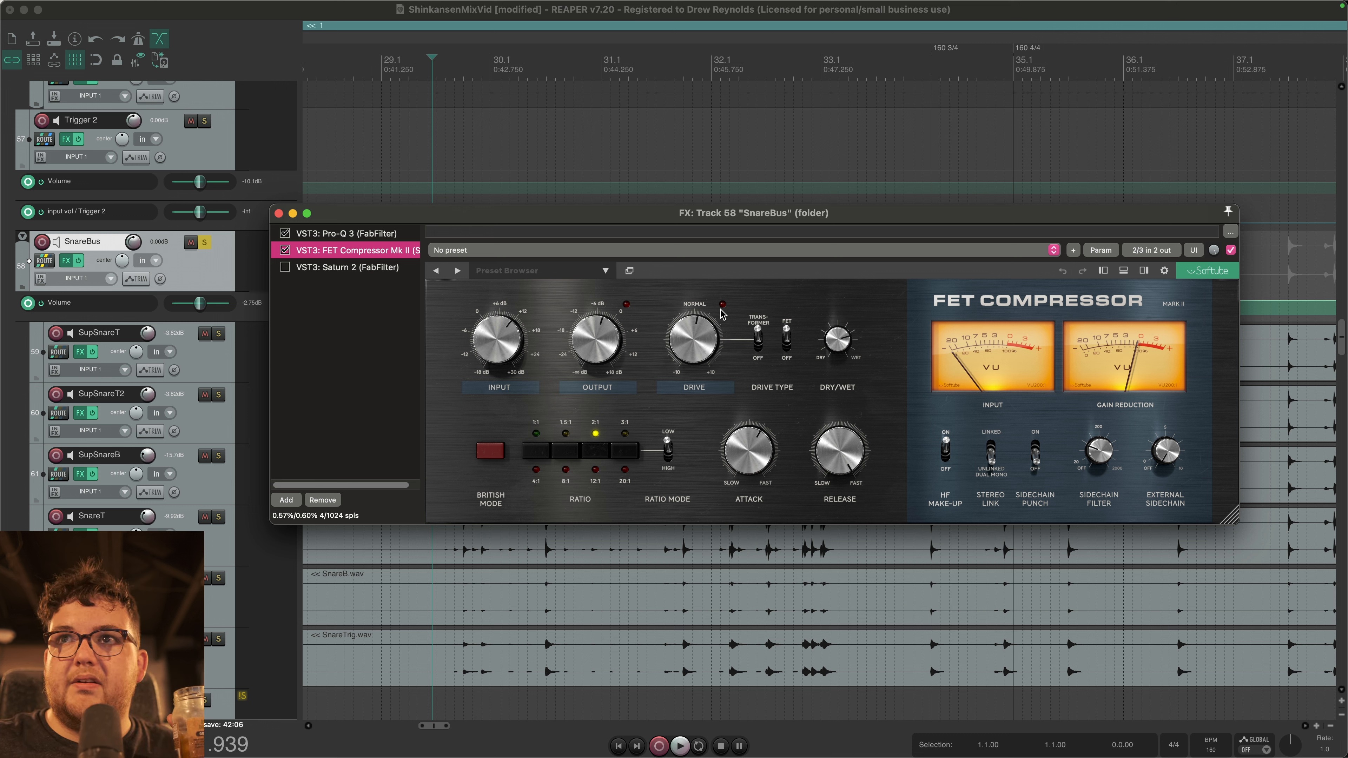
{"action": "mouse_move", "coordinate": [756, 444]}
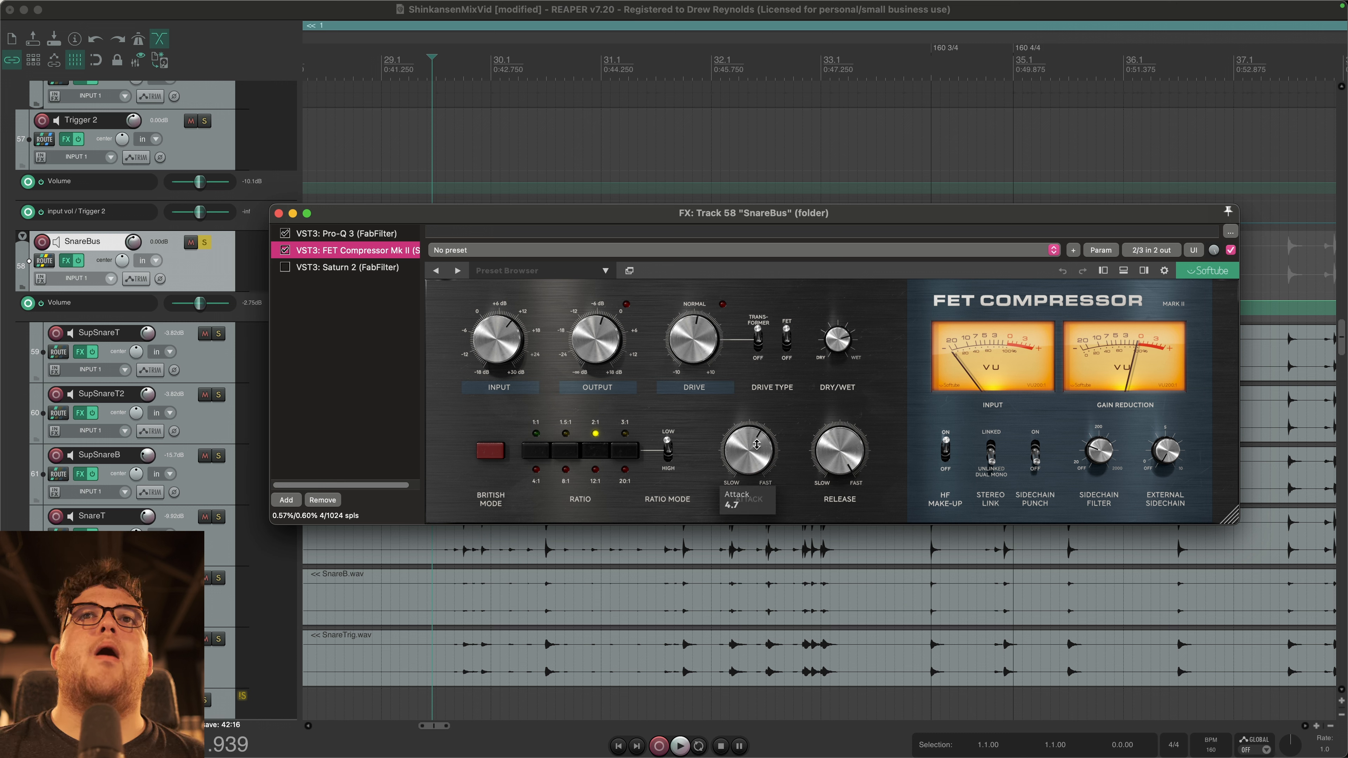
{"action": "mouse_move", "coordinate": [867, 460]}
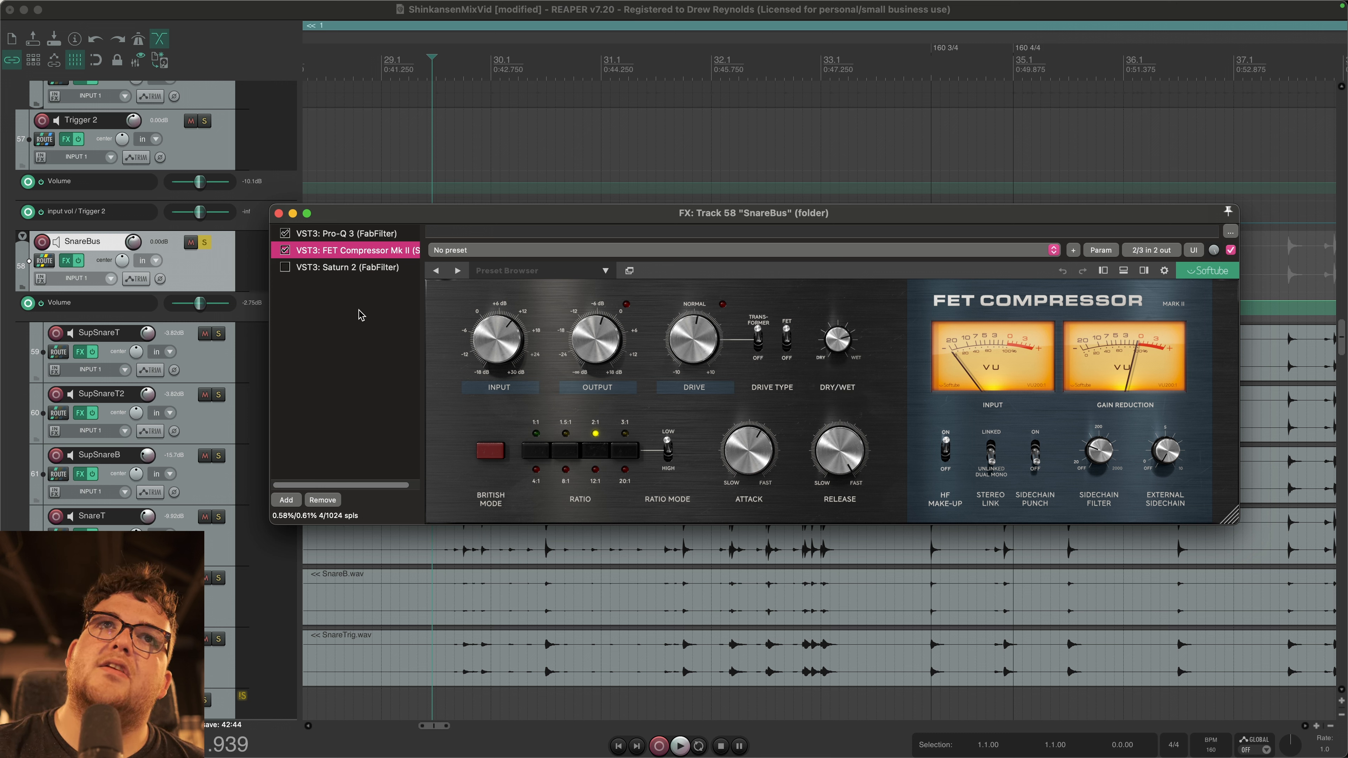
Step: Compare SnareBus's playback with FET Compressor Mk II bypassed and enabled, and leave it enabled
{"action": "left_click", "coordinate": [285, 249]}
{"action": "key", "text": "space"}
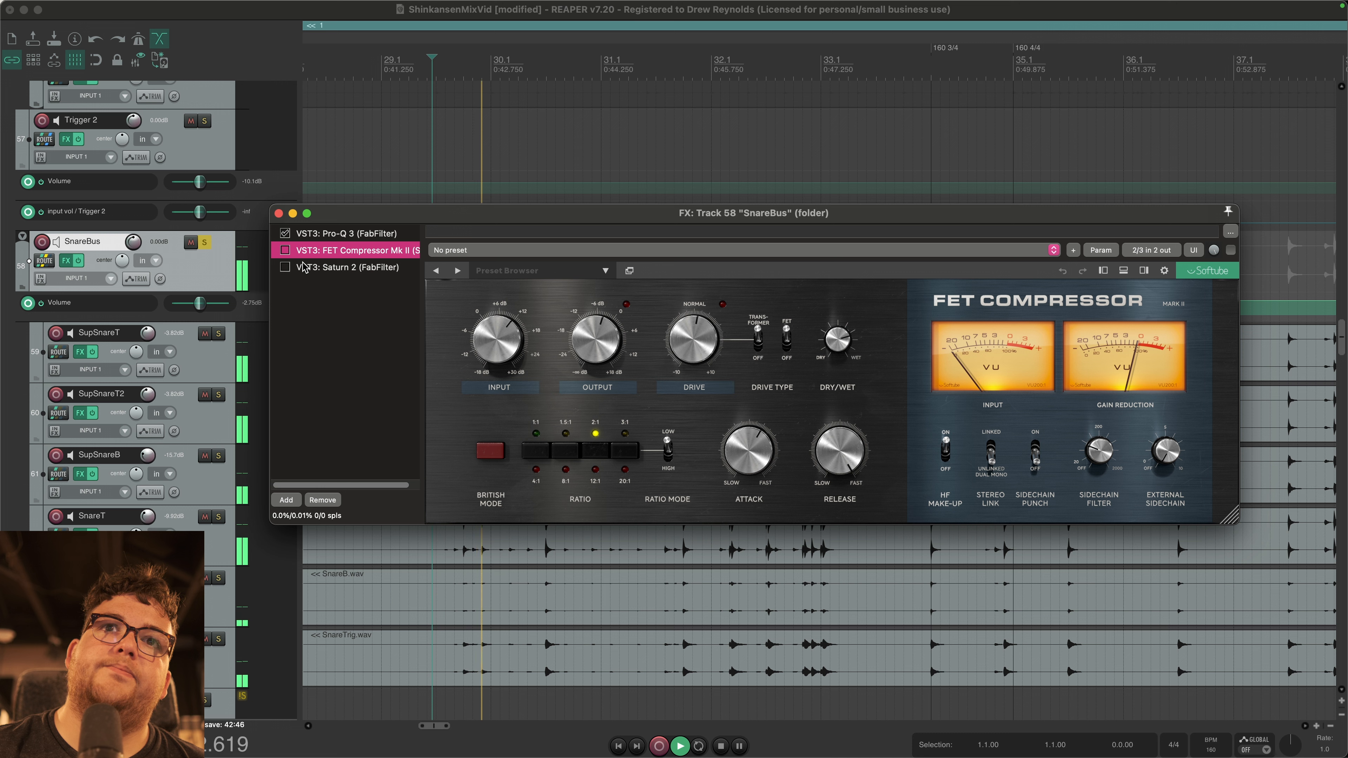
{"action": "left_click", "coordinate": [285, 250]}
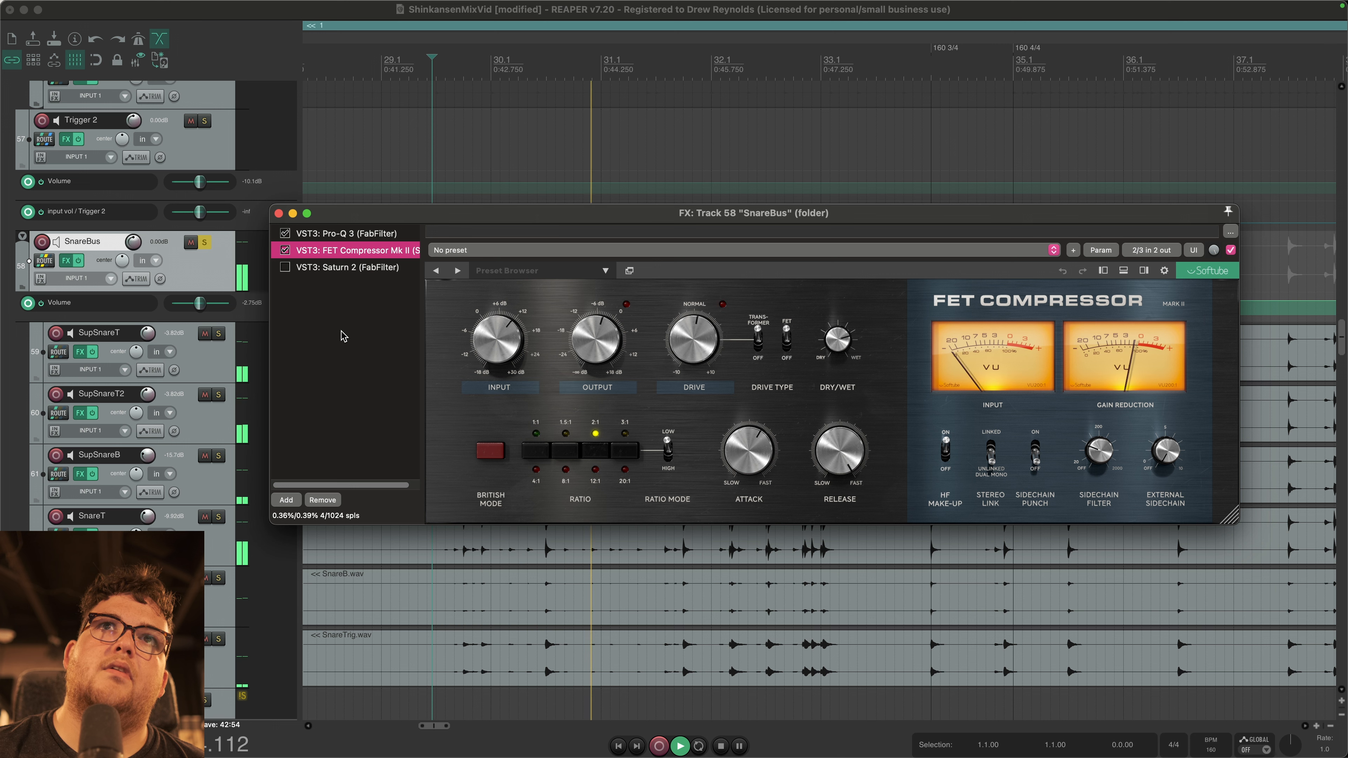
{"action": "key", "text": "space"}
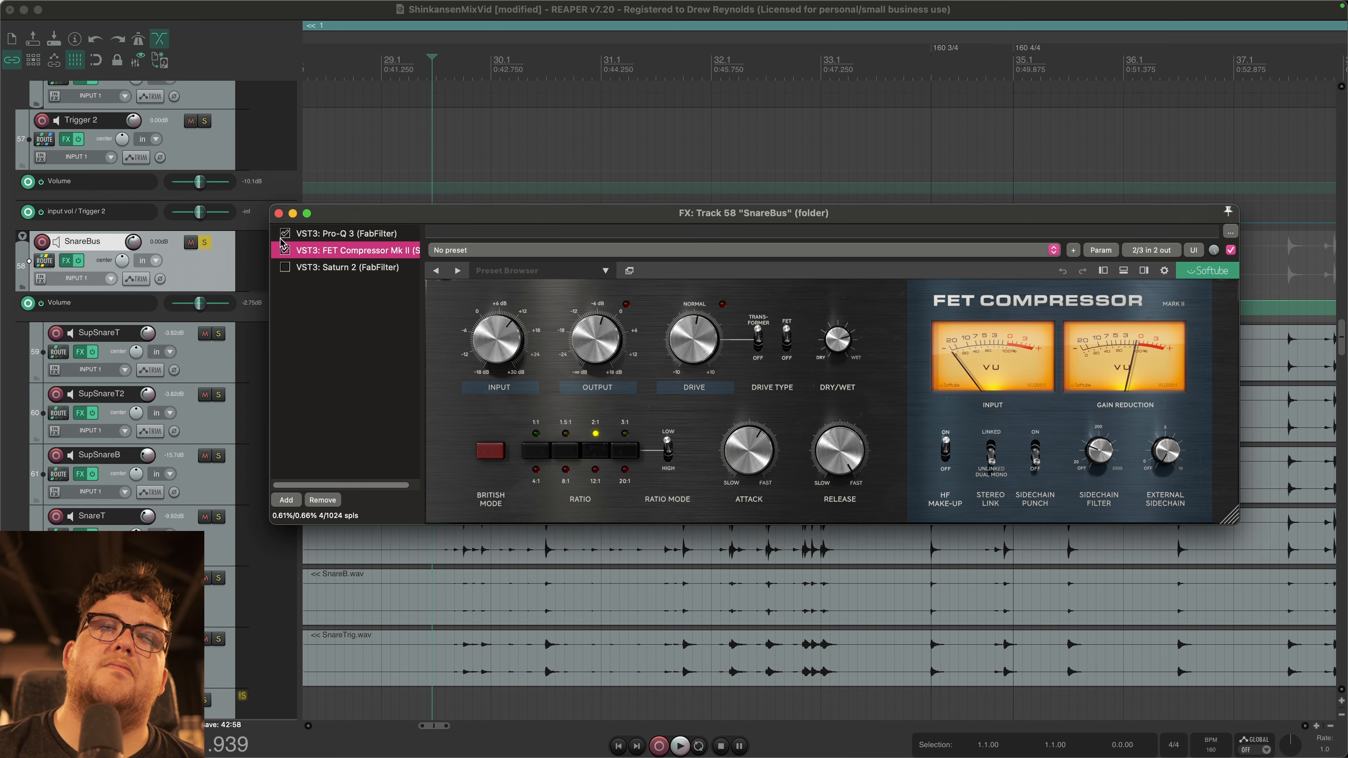
Step: Enable Saturn 2 on SnareBus and review the Warm Tape drive and dynamics settings of its lower and upper bands
{"action": "left_click", "coordinate": [286, 268]}
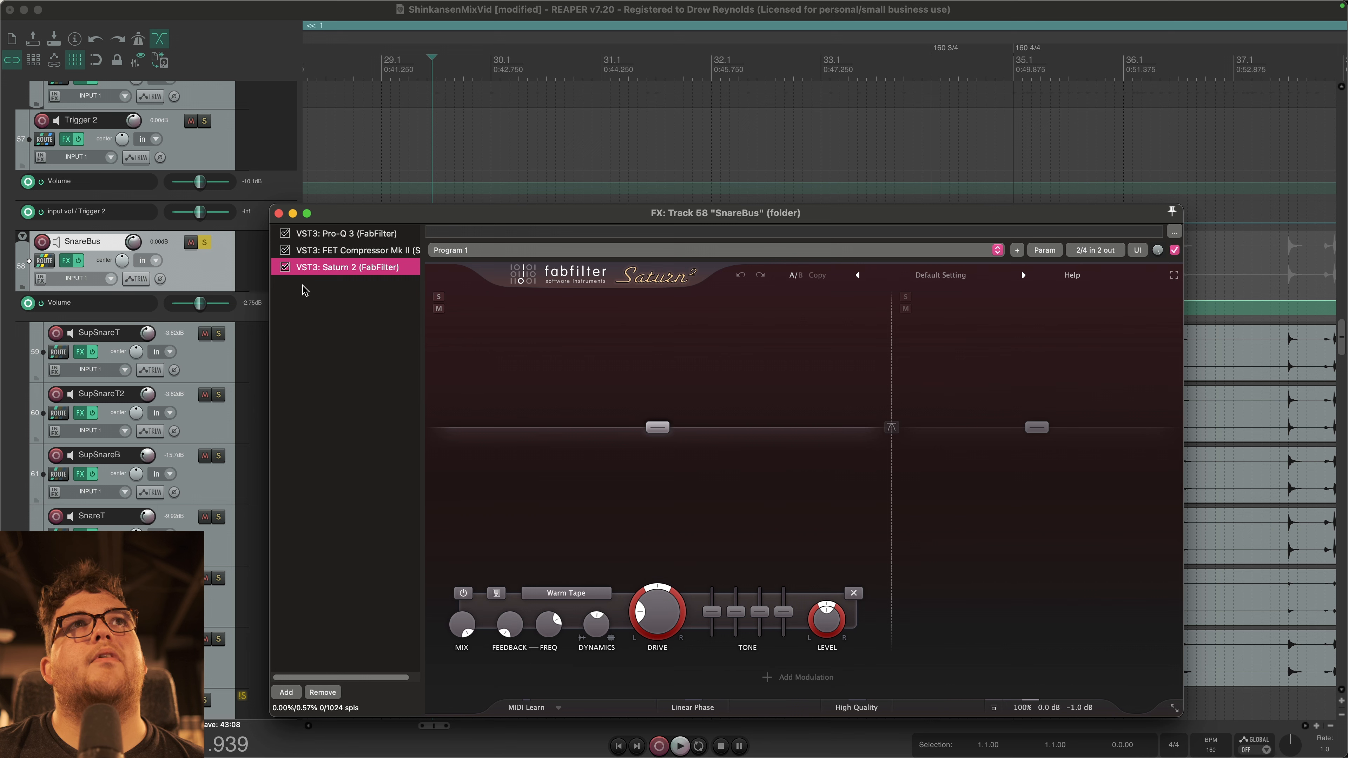
{"action": "left_click", "coordinate": [327, 332]}
{"action": "mouse_move", "coordinate": [658, 631]}
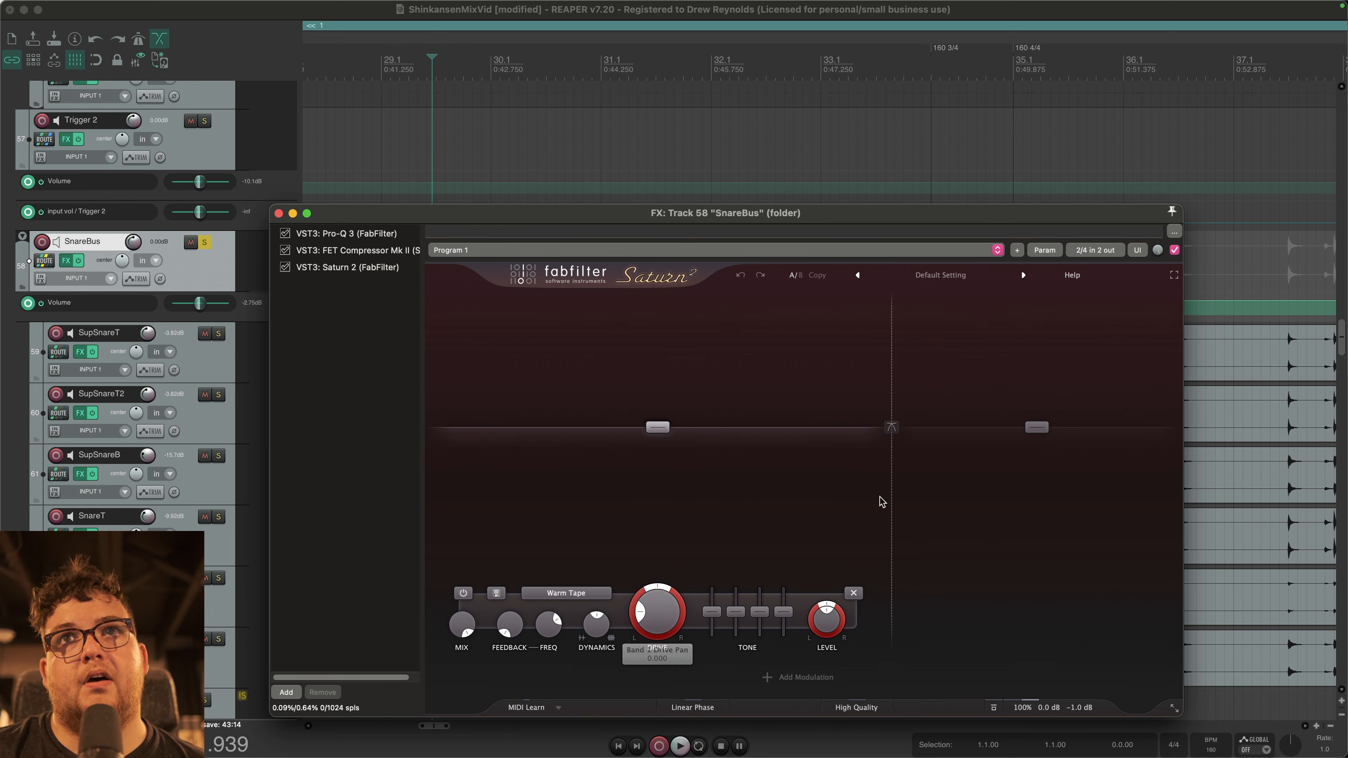
{"action": "left_click", "coordinate": [1040, 423]}
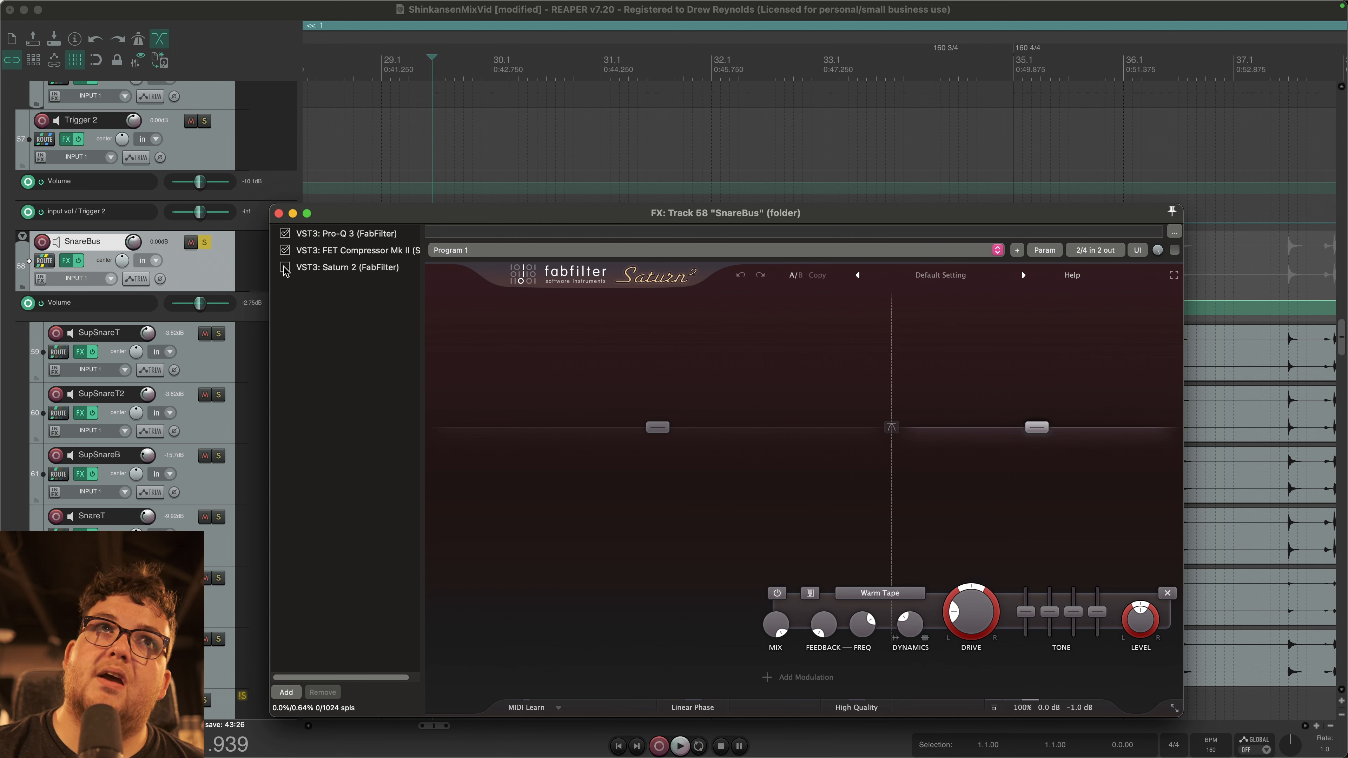
Step: Compare SnareBus's playback with Saturn 2 bypassed and enabled, leave it enabled, and close the effects window
{"action": "key", "text": "space"}
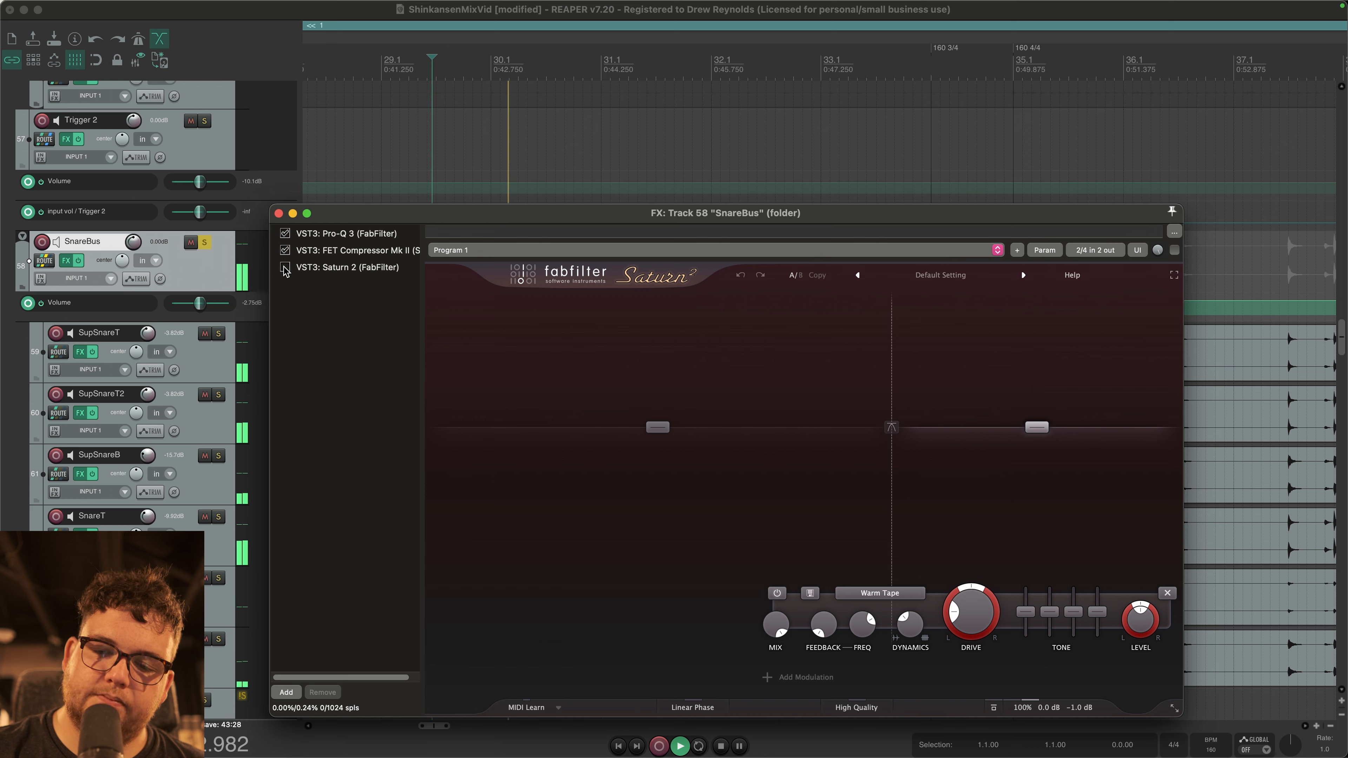
{"action": "key", "text": "space"}
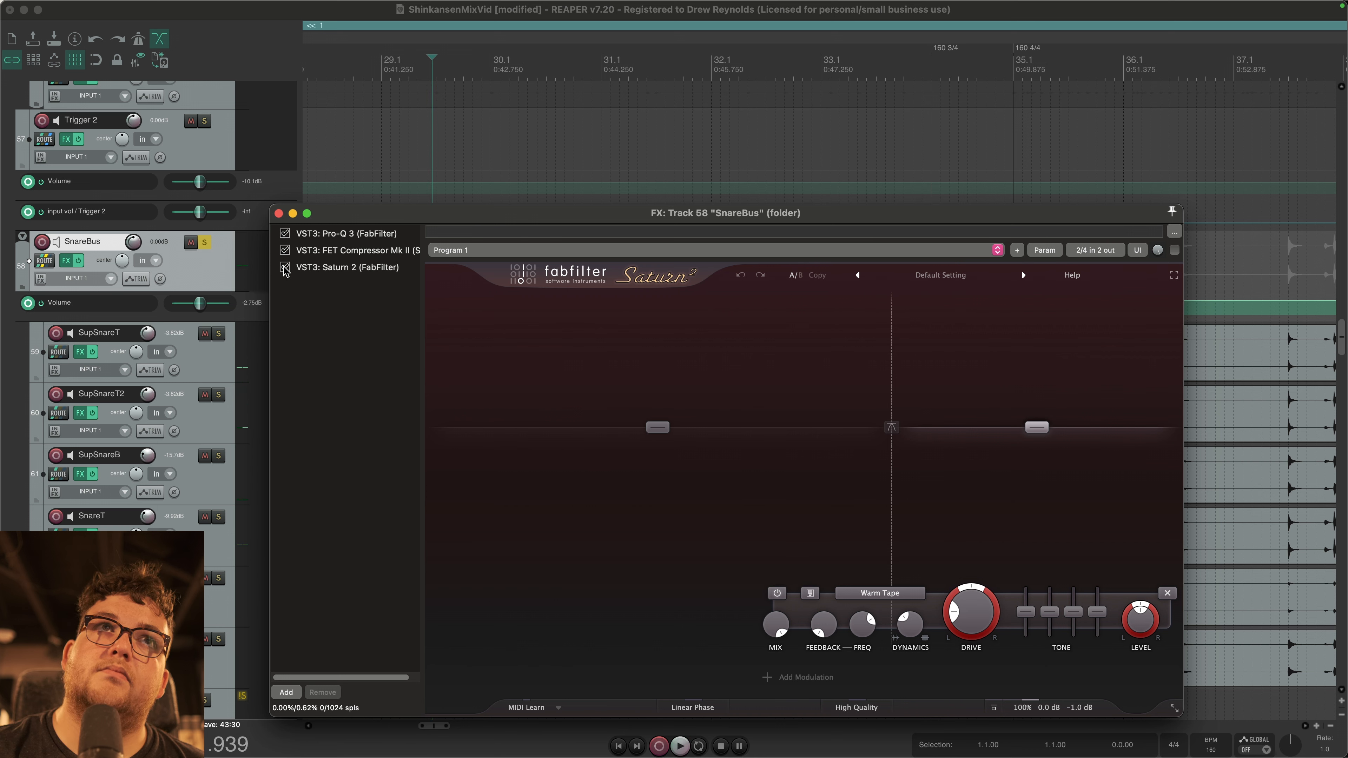
{"action": "left_click", "coordinate": [285, 267]}
{"action": "key", "text": "space"}
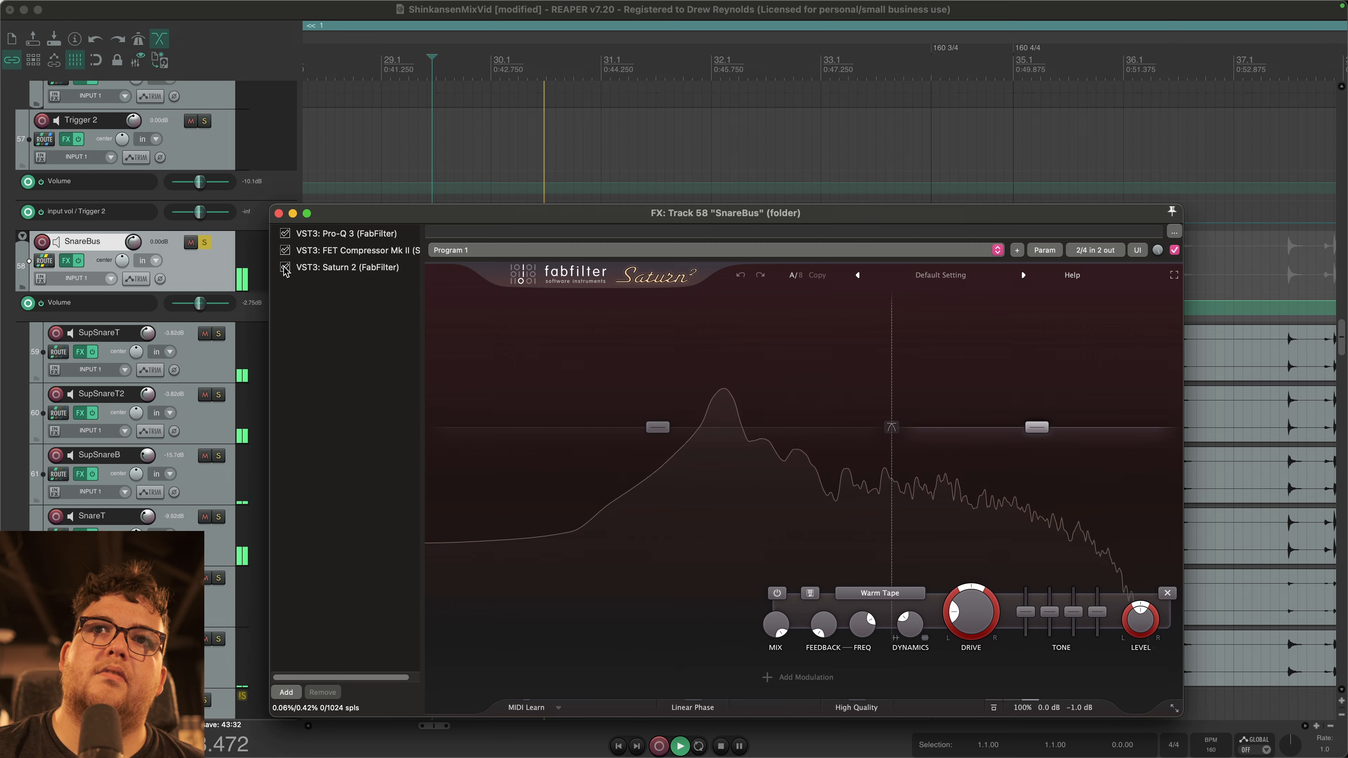
{"action": "key", "text": "Escape"}
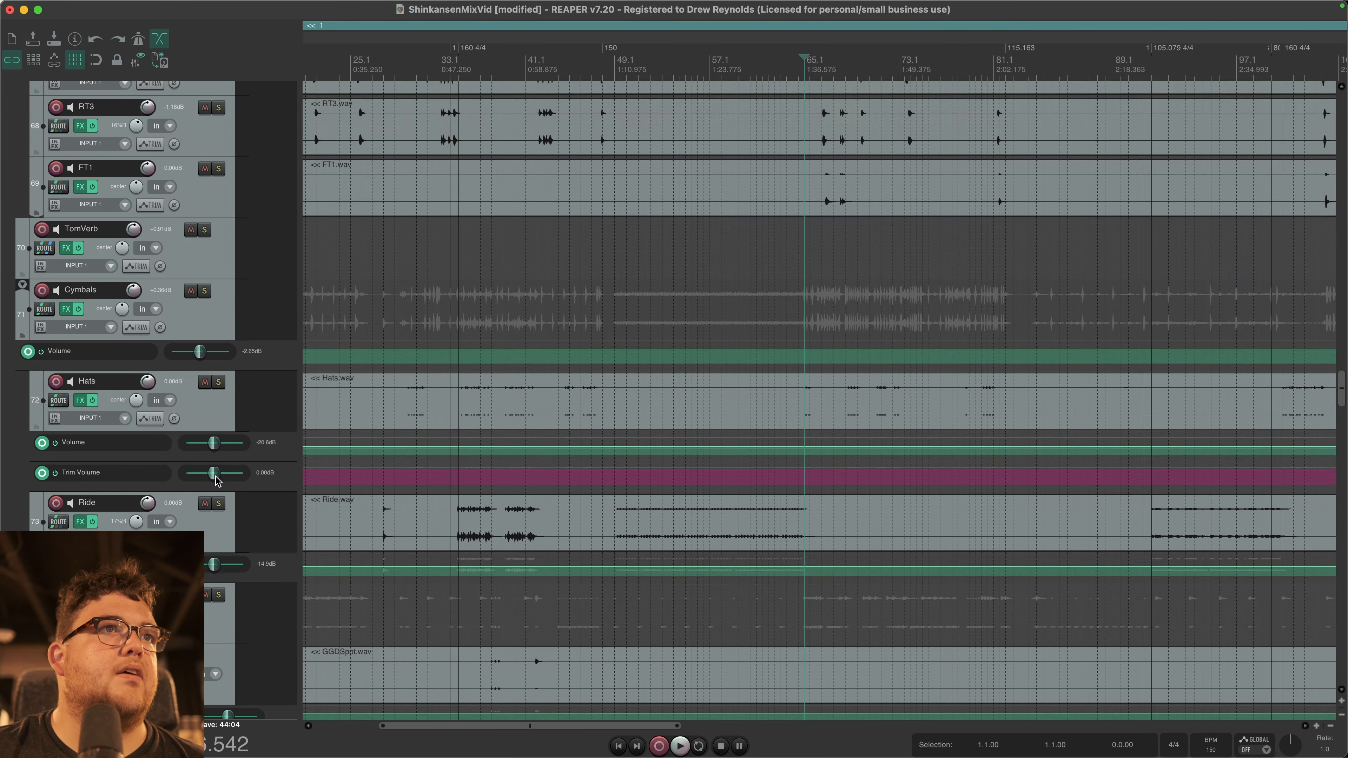
Step: Solo TomBus and listen to the looped tom fill from 123.3.00 to 128.1.00
{"action": "scroll", "coordinate": [216, 480], "scroll_direction": "down", "scroll_amount": 5}
{"action": "scroll", "coordinate": [216, 481], "scroll_direction": "down", "scroll_amount": 5}
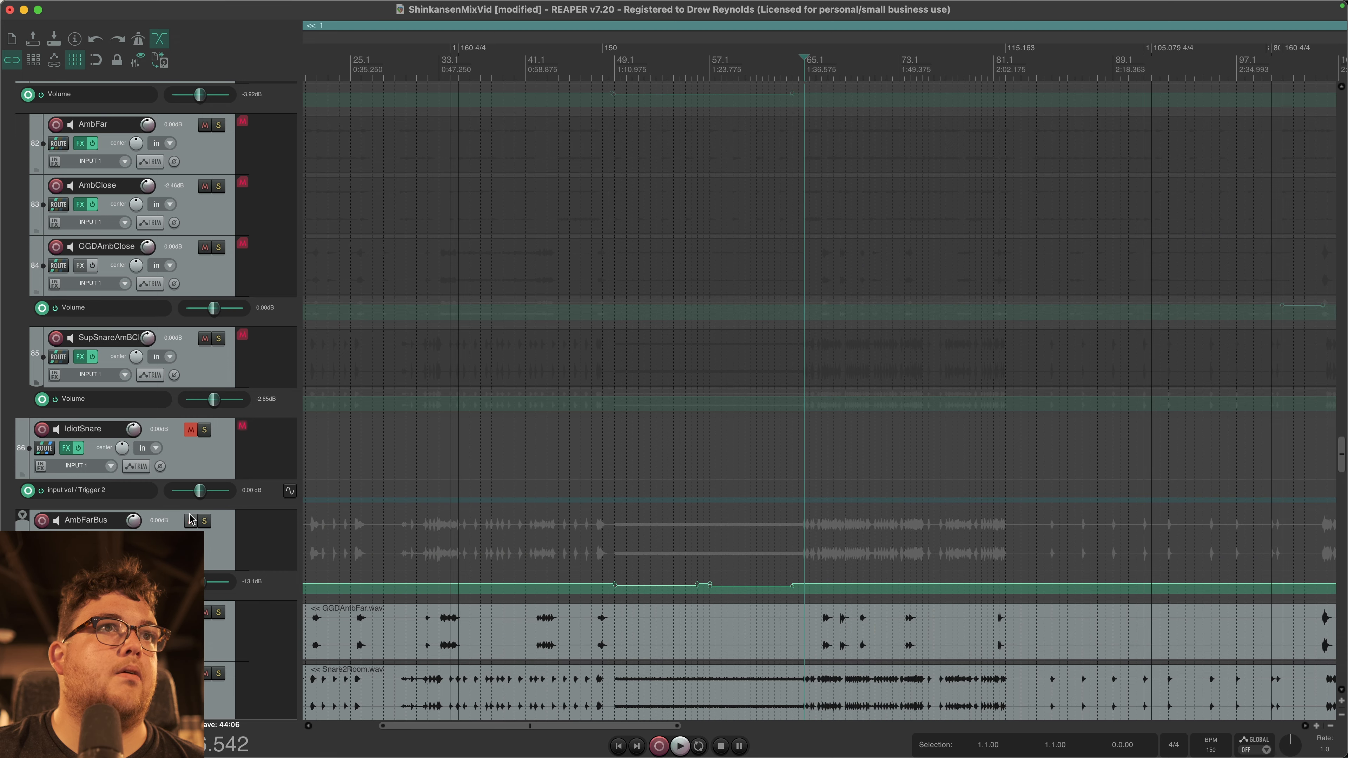
{"action": "key", "text": "space"}
{"action": "scroll", "coordinate": [191, 519], "scroll_direction": "up", "scroll_amount": 5}
{"action": "scroll", "coordinate": [199, 503], "scroll_direction": "up", "scroll_amount": 6}
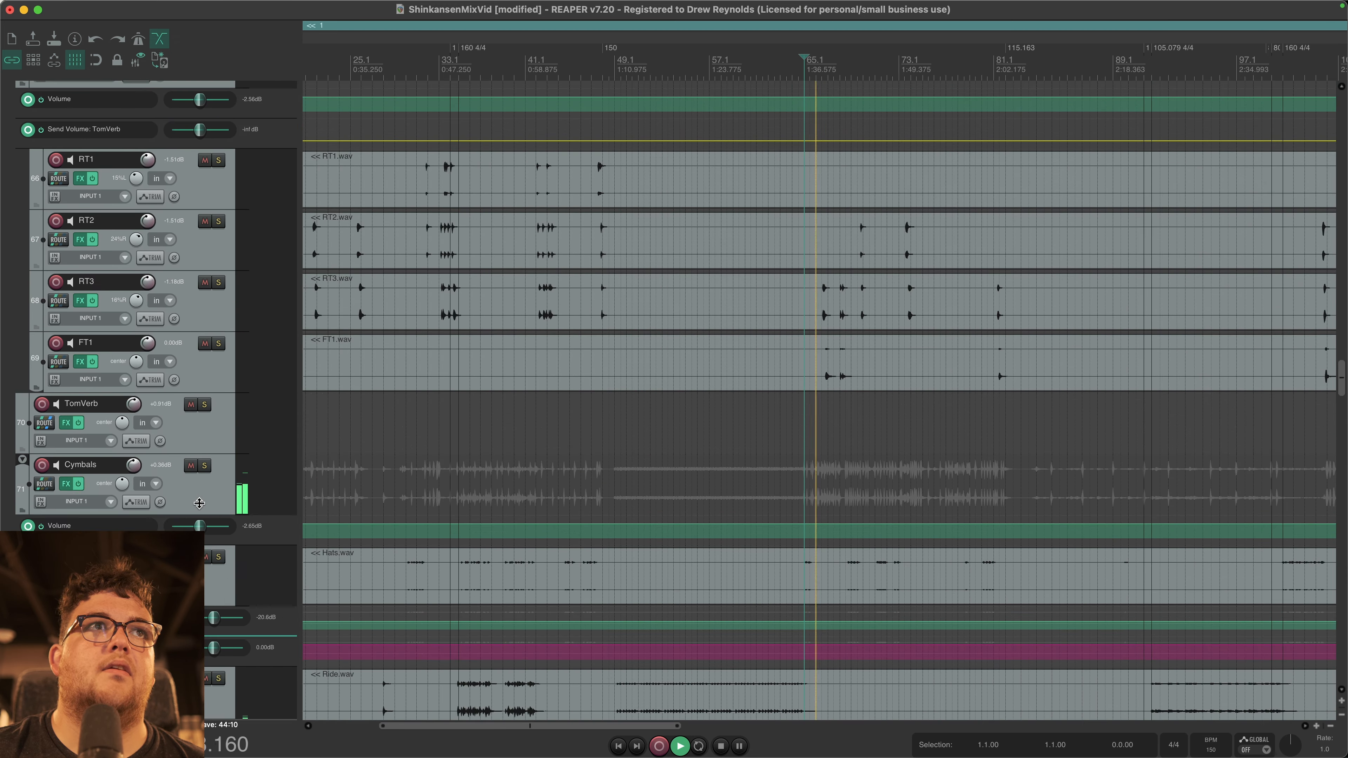
{"action": "scroll", "coordinate": [199, 503], "scroll_direction": "up", "scroll_amount": 6}
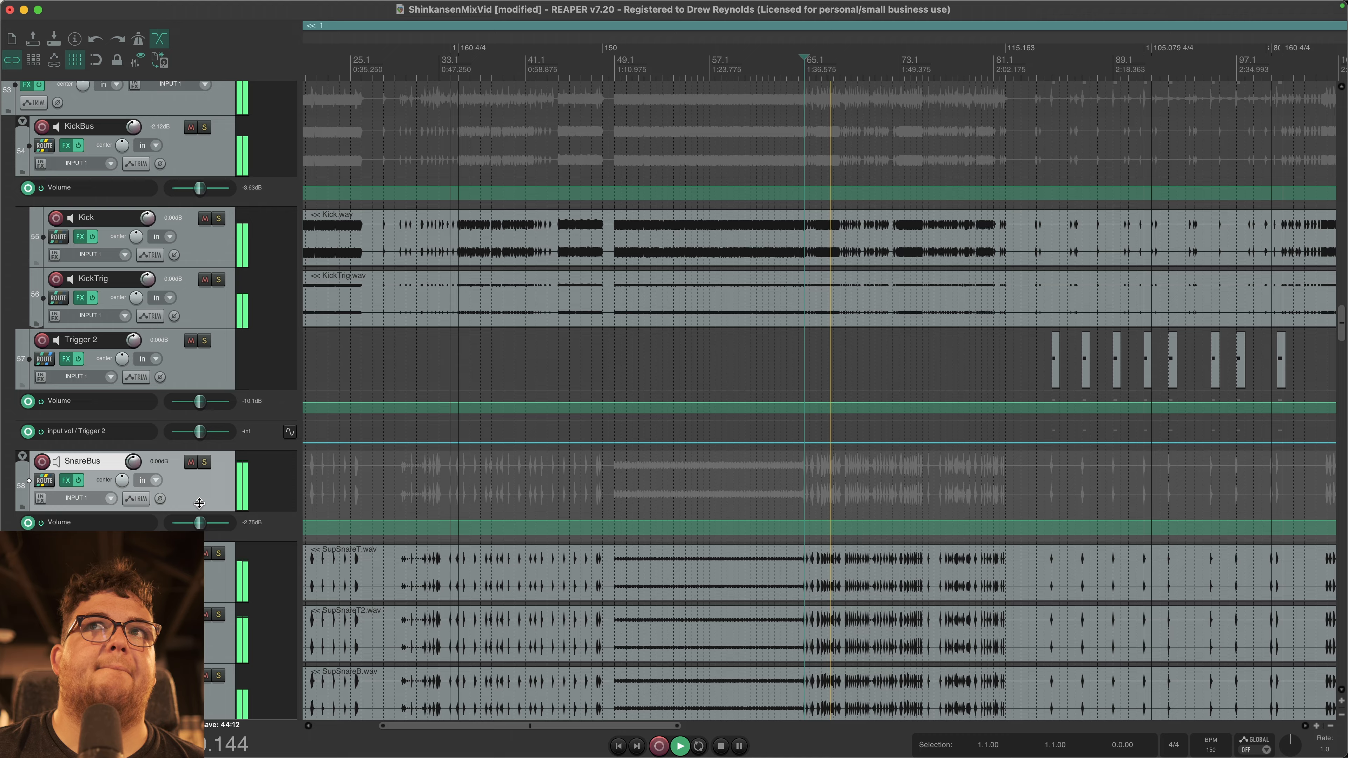
{"action": "scroll", "coordinate": [199, 502], "scroll_direction": "down", "scroll_amount": 4}
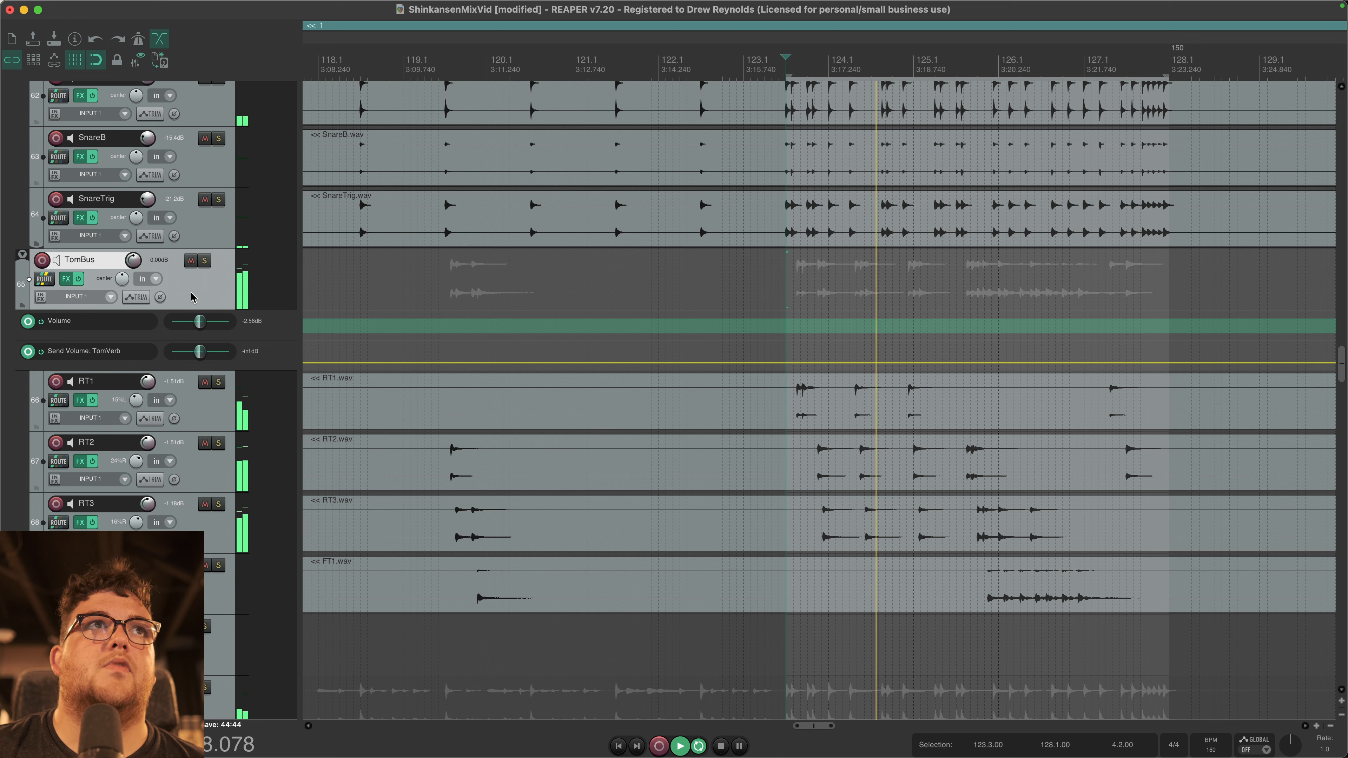
{"action": "left_click", "coordinate": [204, 260]}
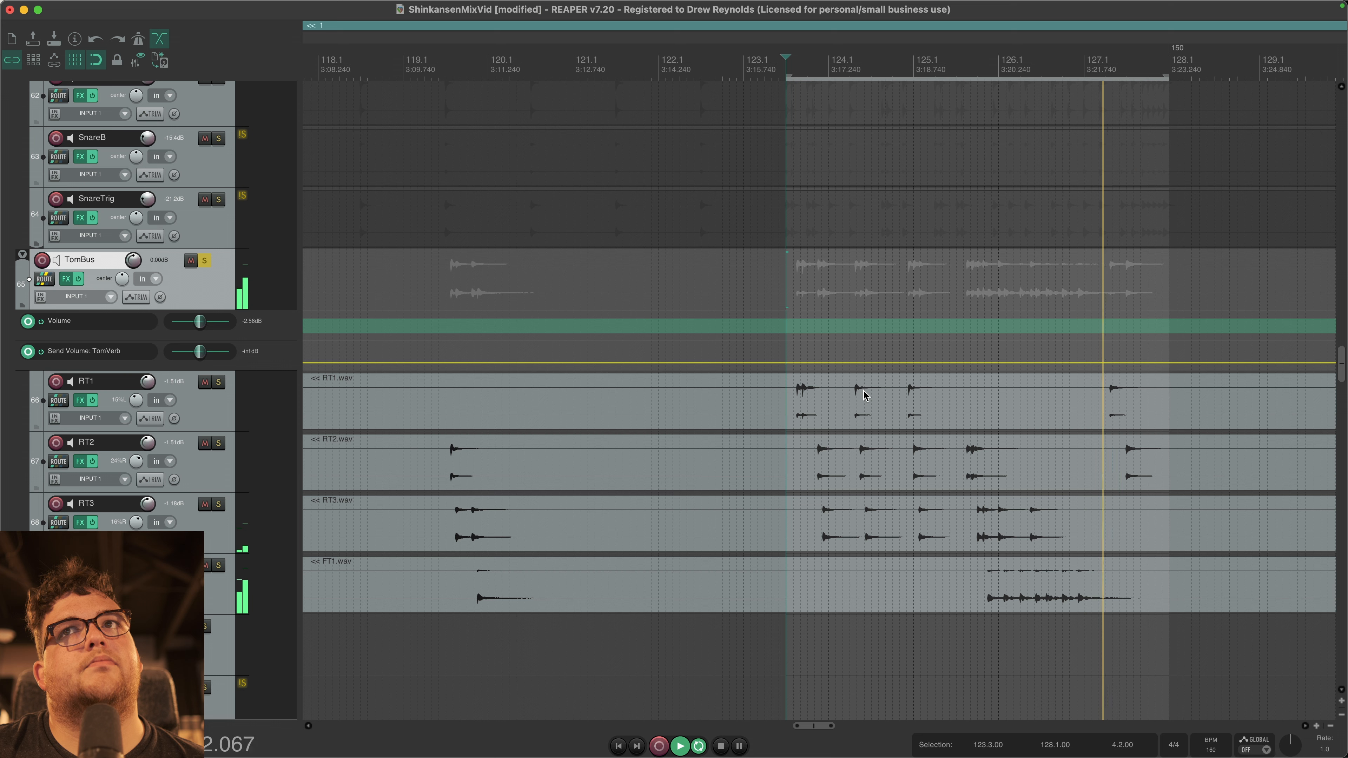
{"action": "key", "text": "space"}
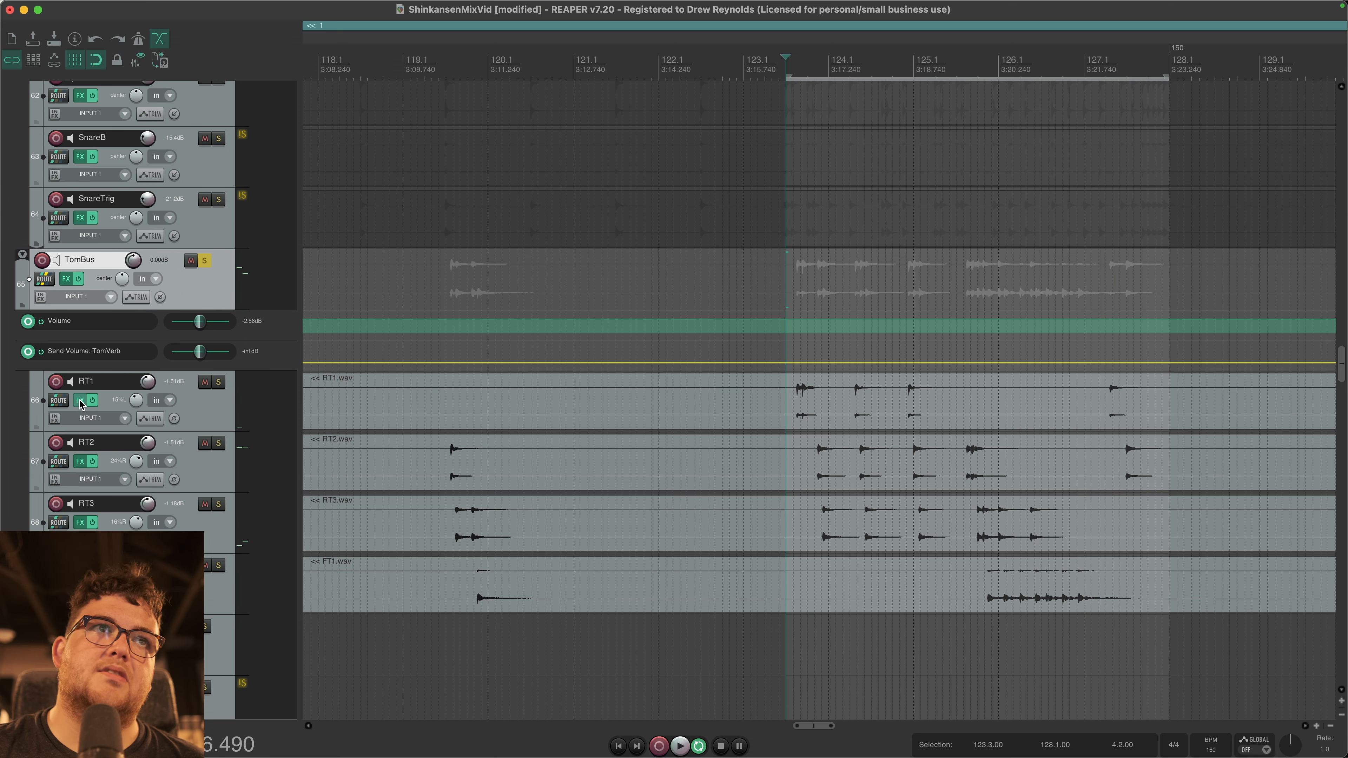
Step: Enable Pro-Q 3 on RT1 and review its low-mid cuts, high-pass filter and upper-mid boost
{"action": "left_click", "coordinate": [80, 401]}
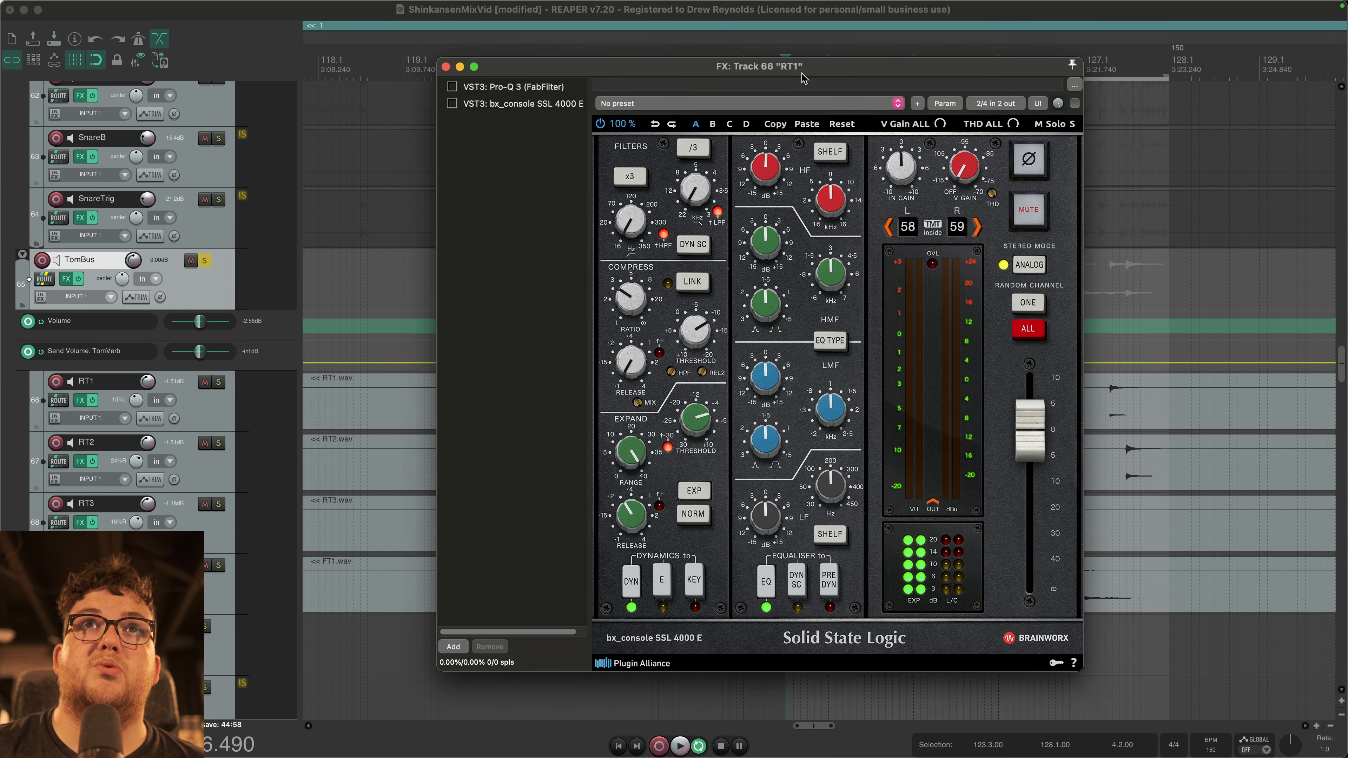
{"action": "left_click", "coordinate": [445, 95]}
{"action": "left_click", "coordinate": [357, 94]}
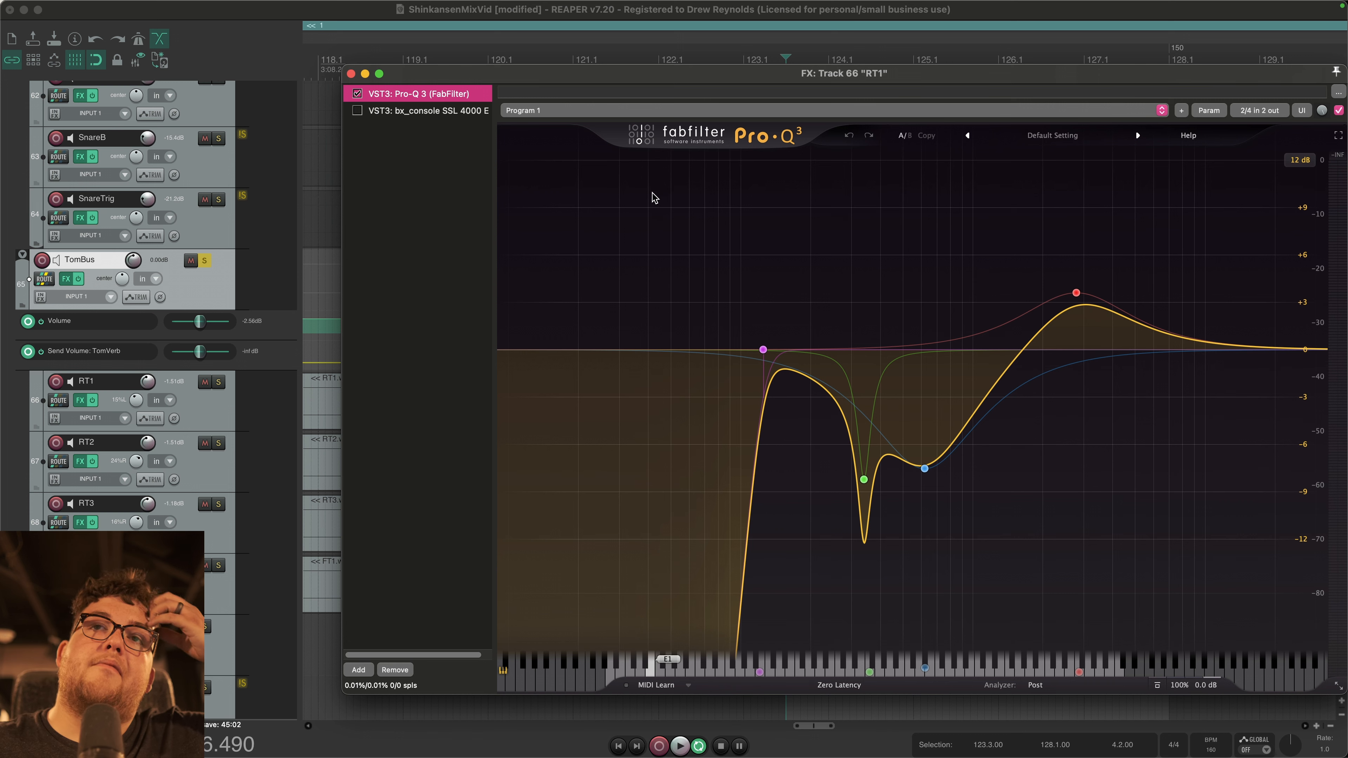
{"action": "mouse_move", "coordinate": [942, 442]}
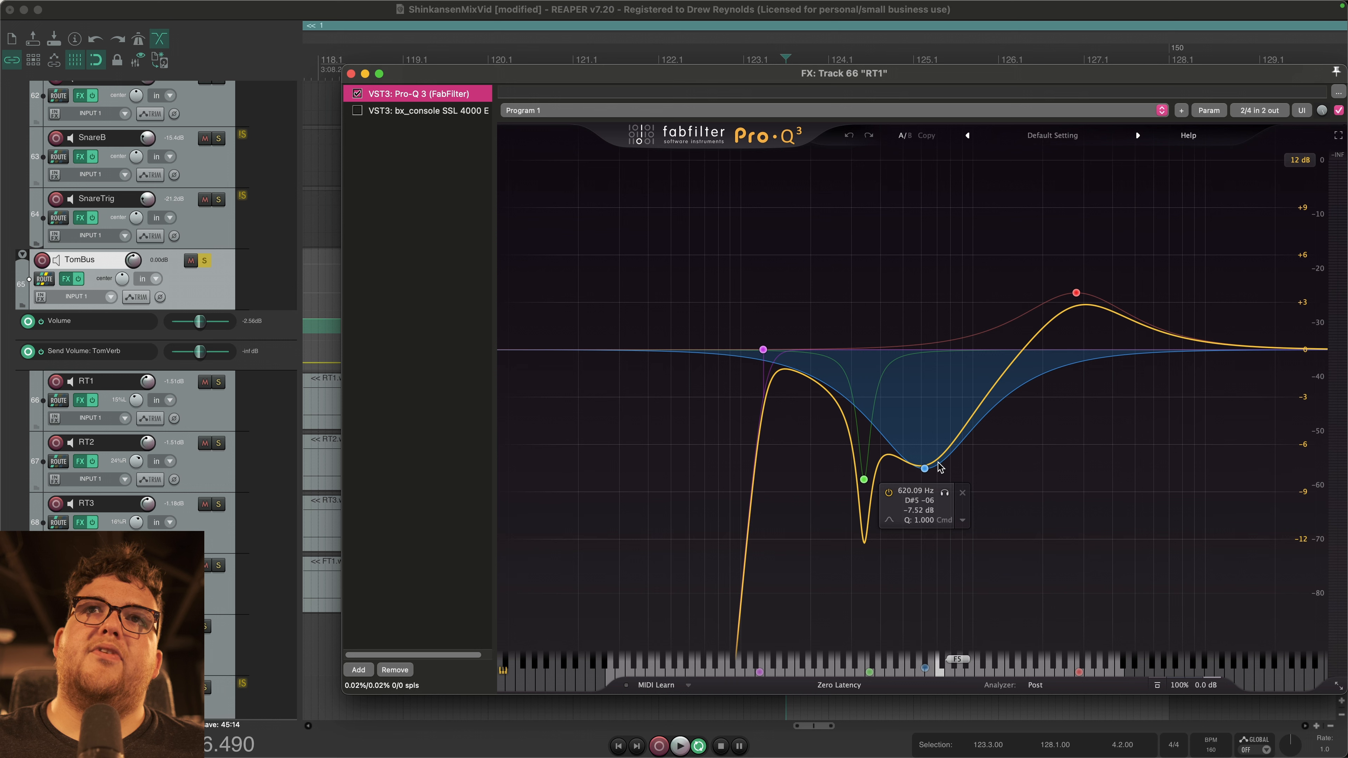
{"action": "mouse_move", "coordinate": [864, 477]}
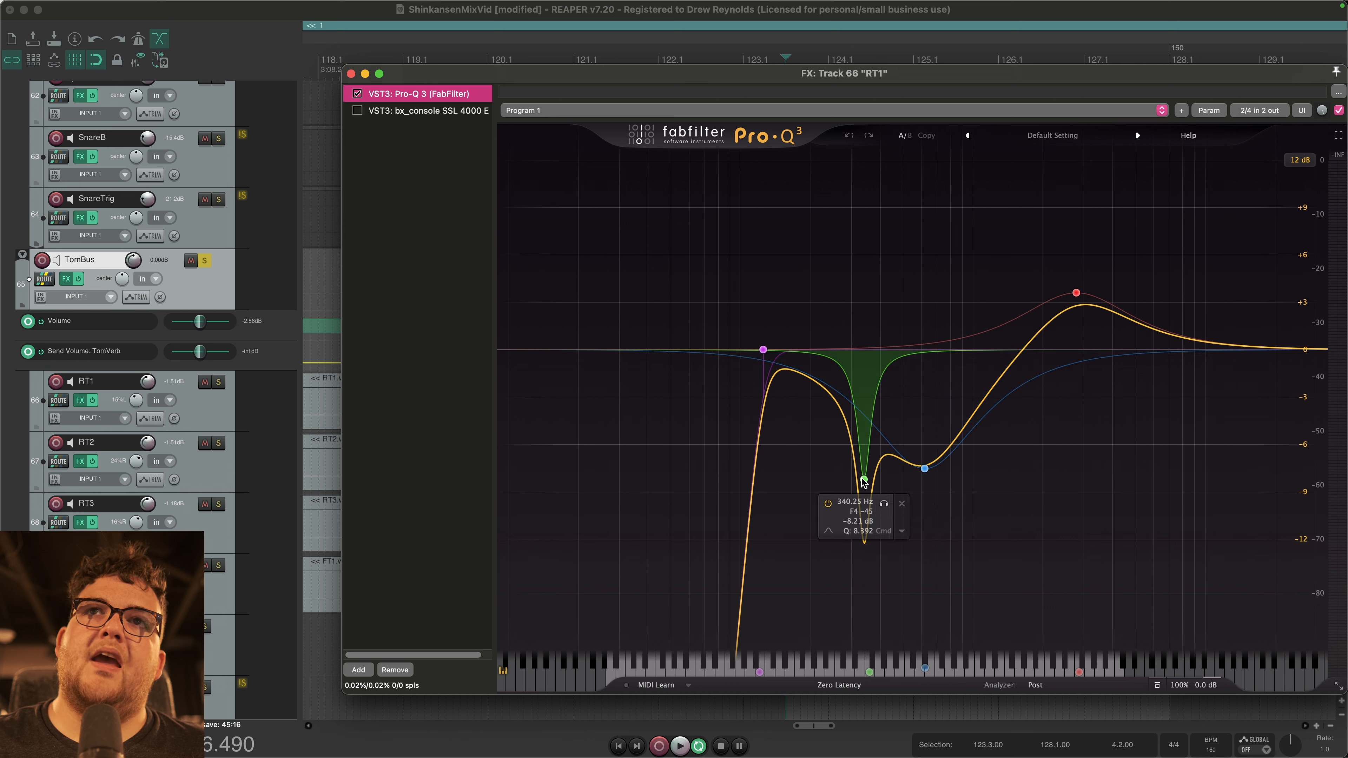
{"action": "mouse_move", "coordinate": [763, 351]}
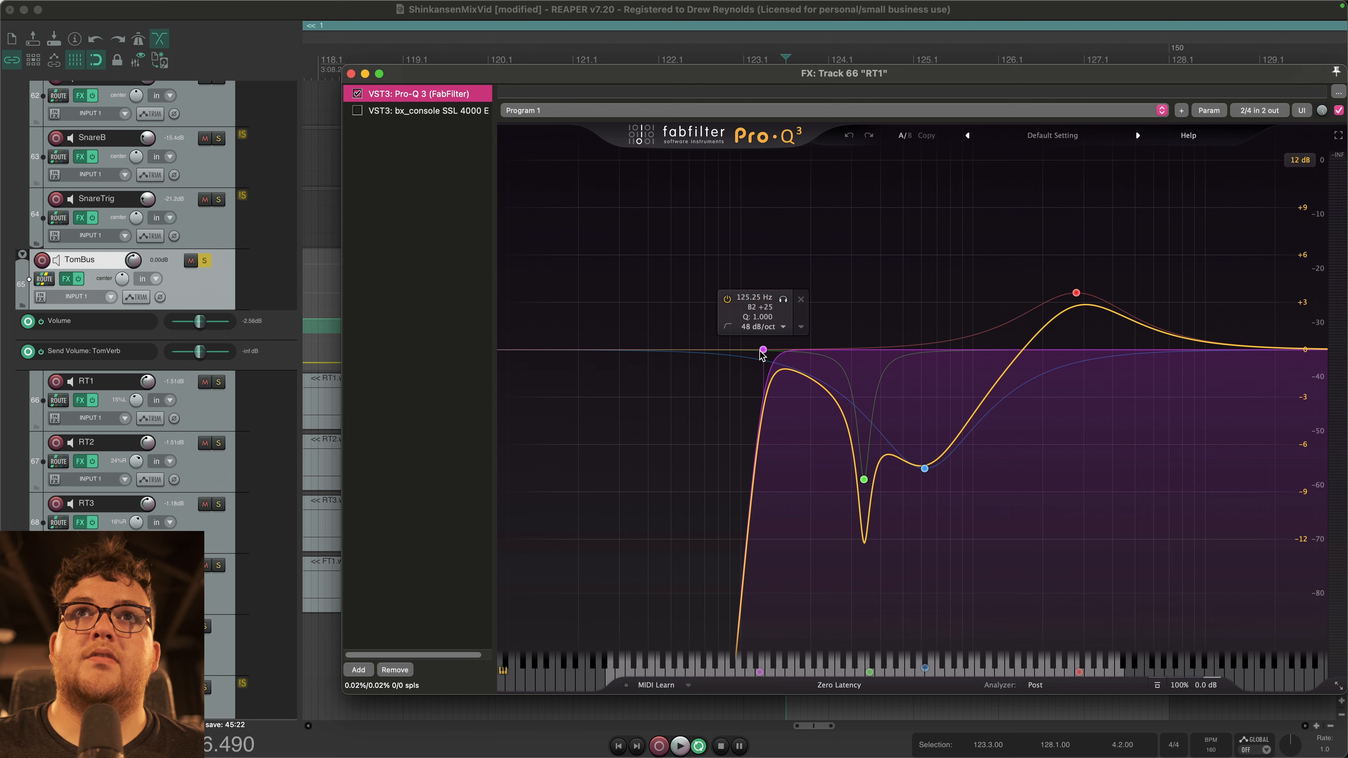
{"action": "mouse_move", "coordinate": [1075, 294]}
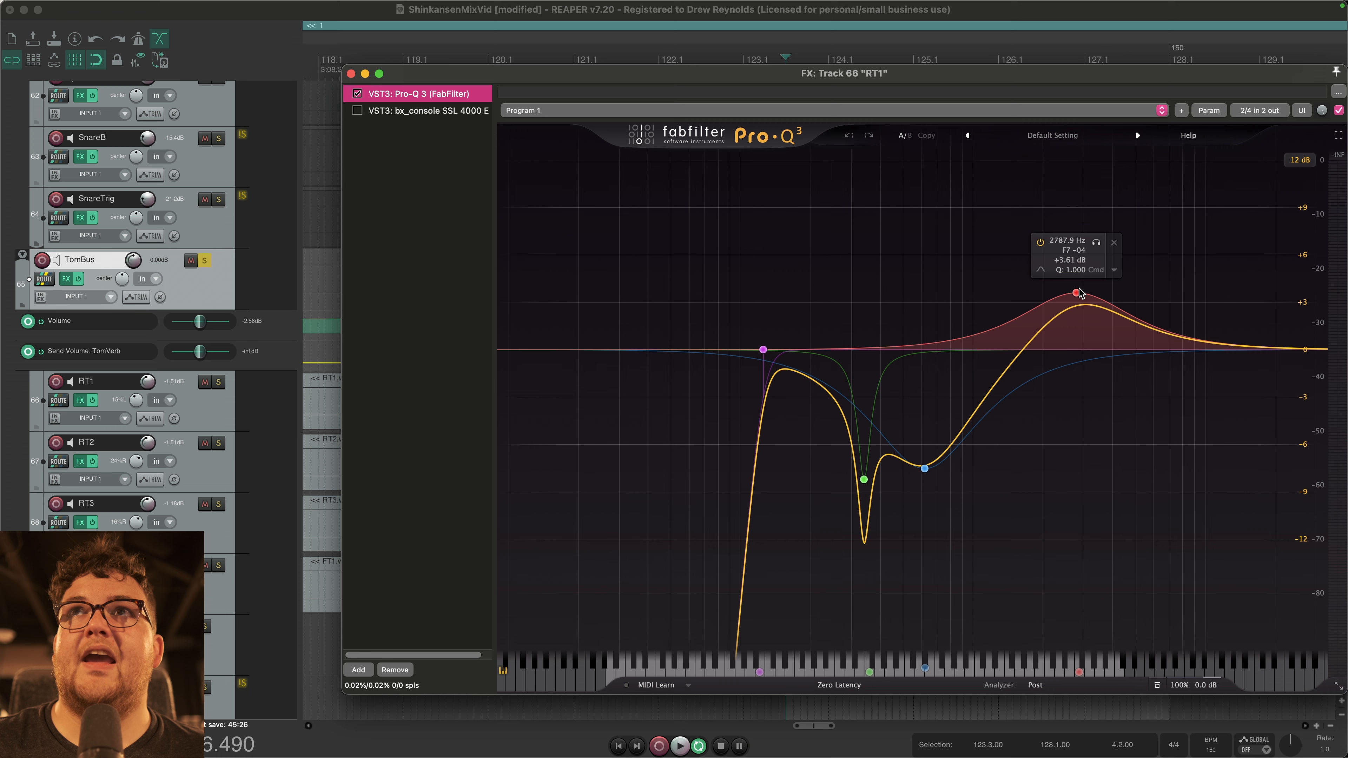
Step: Solo RT1 and compare its playback with Pro-Q 3 bypassed and enabled, leaving it enabled
{"action": "left_click", "coordinate": [357, 95]}
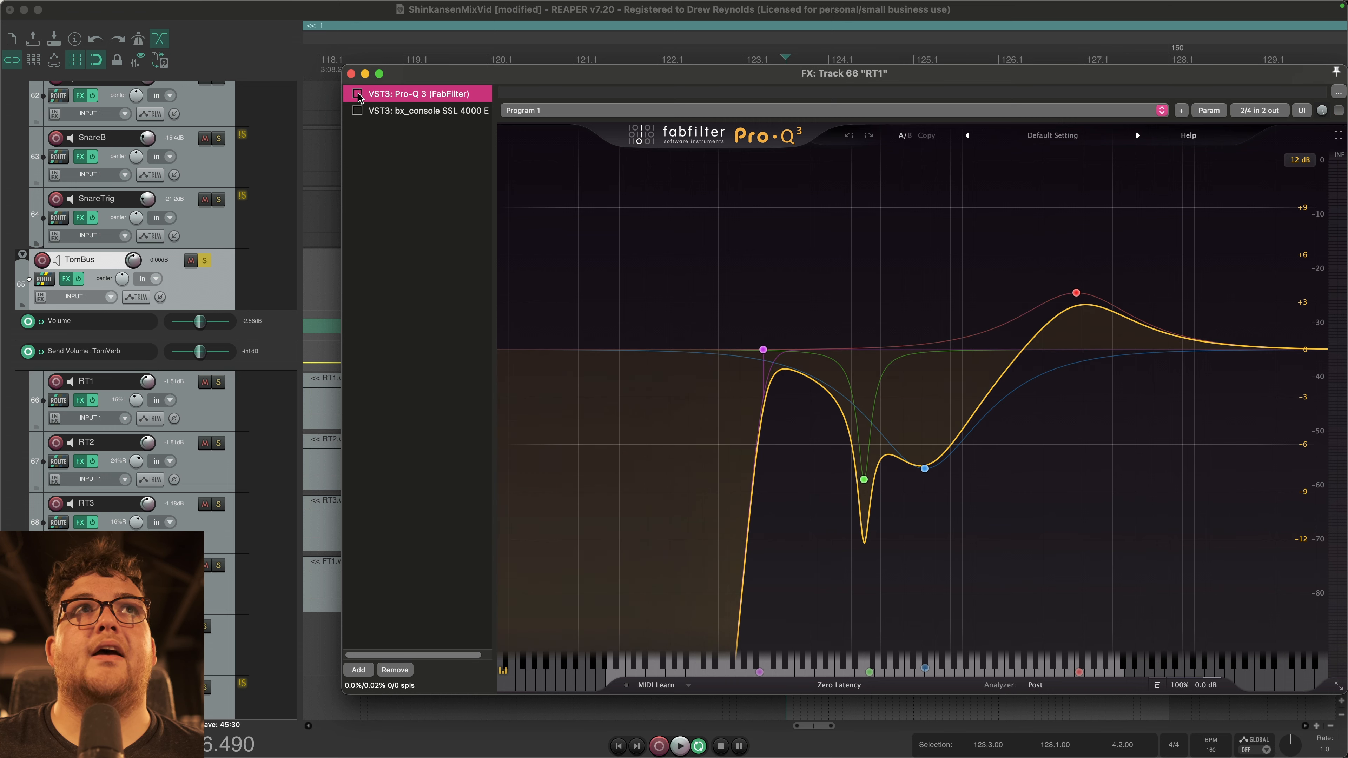
{"action": "left_click", "coordinate": [218, 382]}
{"action": "key", "text": "space"}
{"action": "left_click_drag", "start_coordinate": [562, 74], "coordinate": [564, 150]}
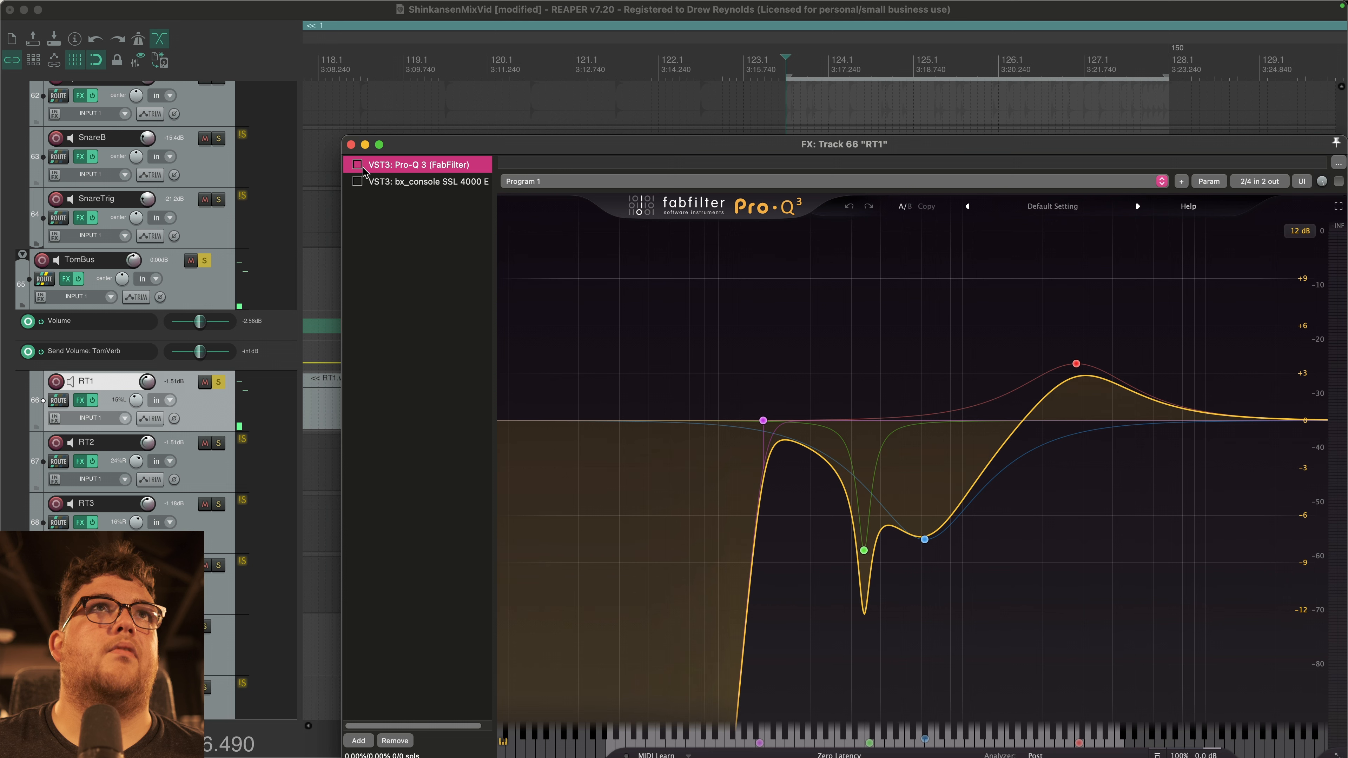
{"action": "left_click", "coordinate": [393, 226]}
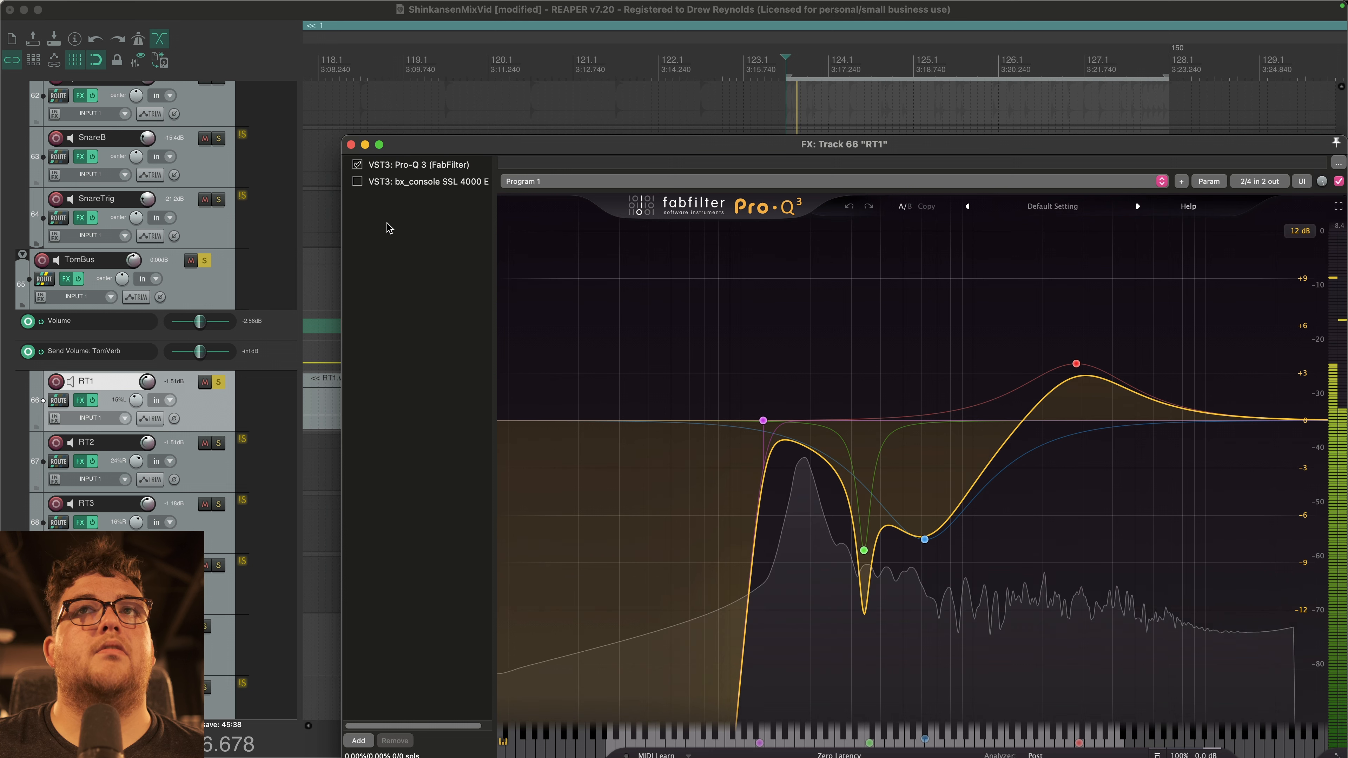
{"action": "key", "text": "space"}
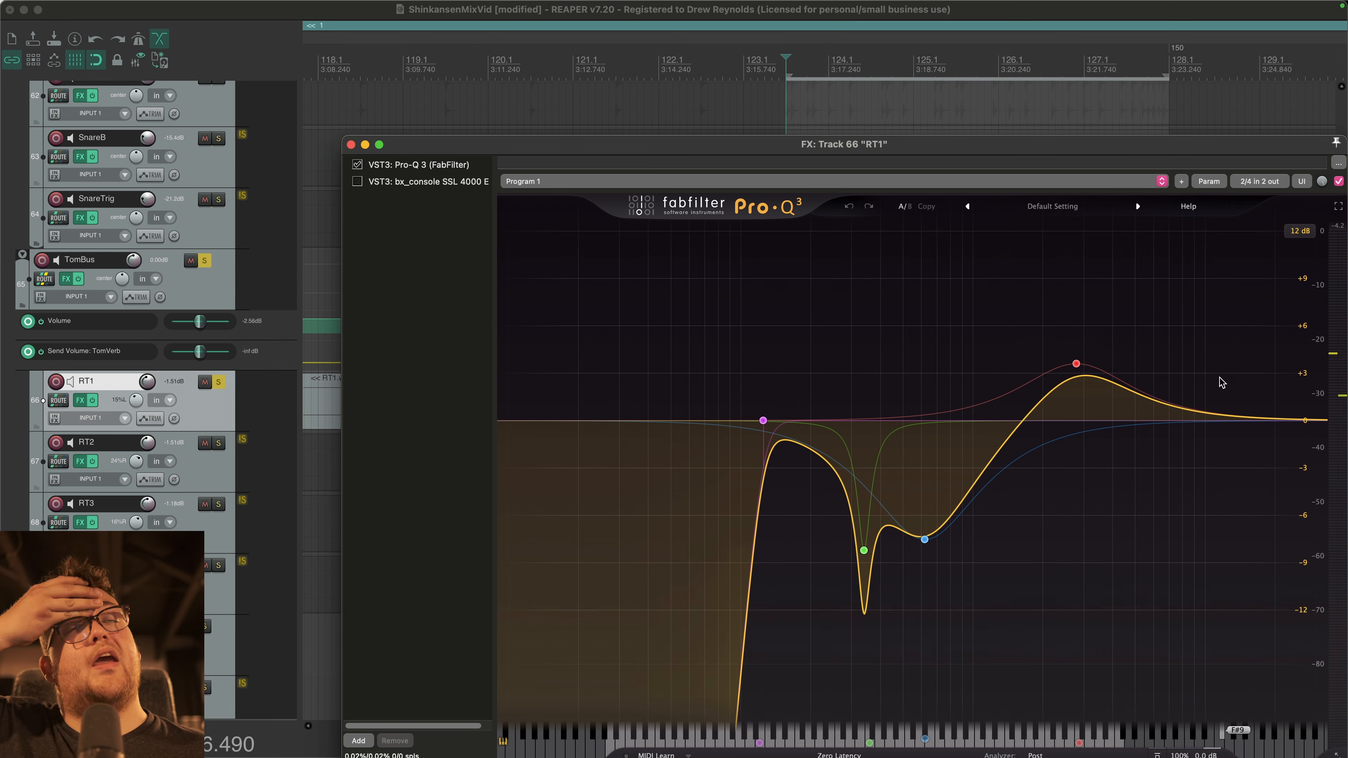
Step: Audition Pro-Q 3's upper-mid boost band on its own during RT1's playback, and return to the full signal
{"action": "mouse_move", "coordinate": [1083, 353]}
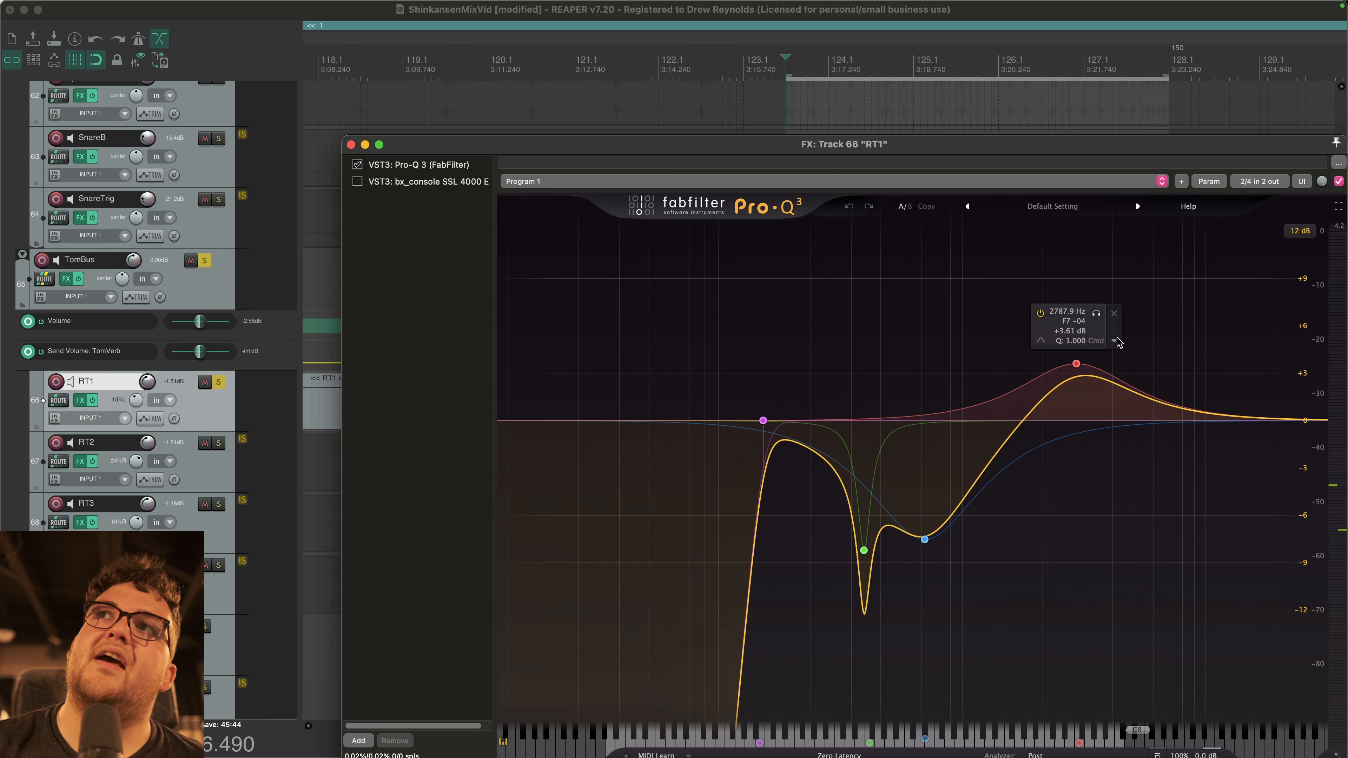
{"action": "key", "text": "space"}
{"action": "left_click", "coordinate": [1096, 313]}
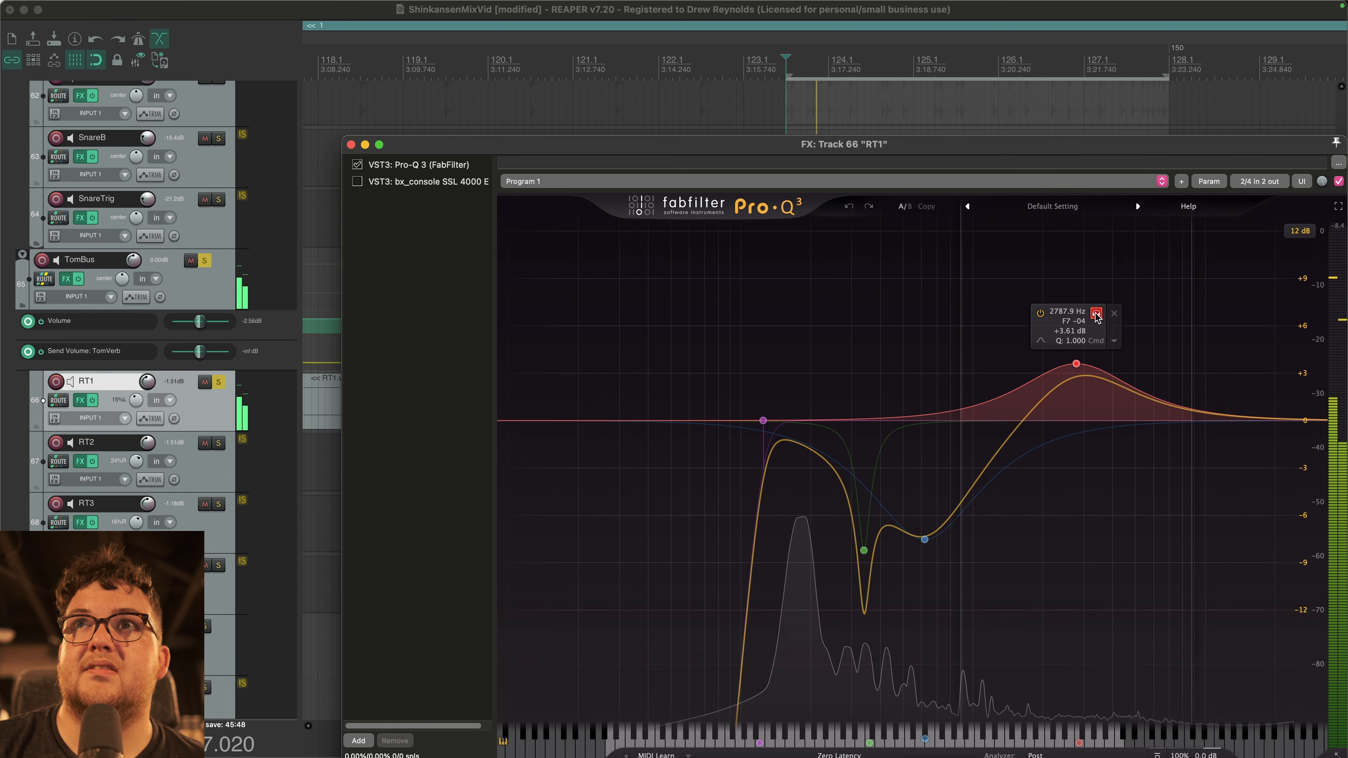
{"action": "left_click", "coordinate": [1097, 315]}
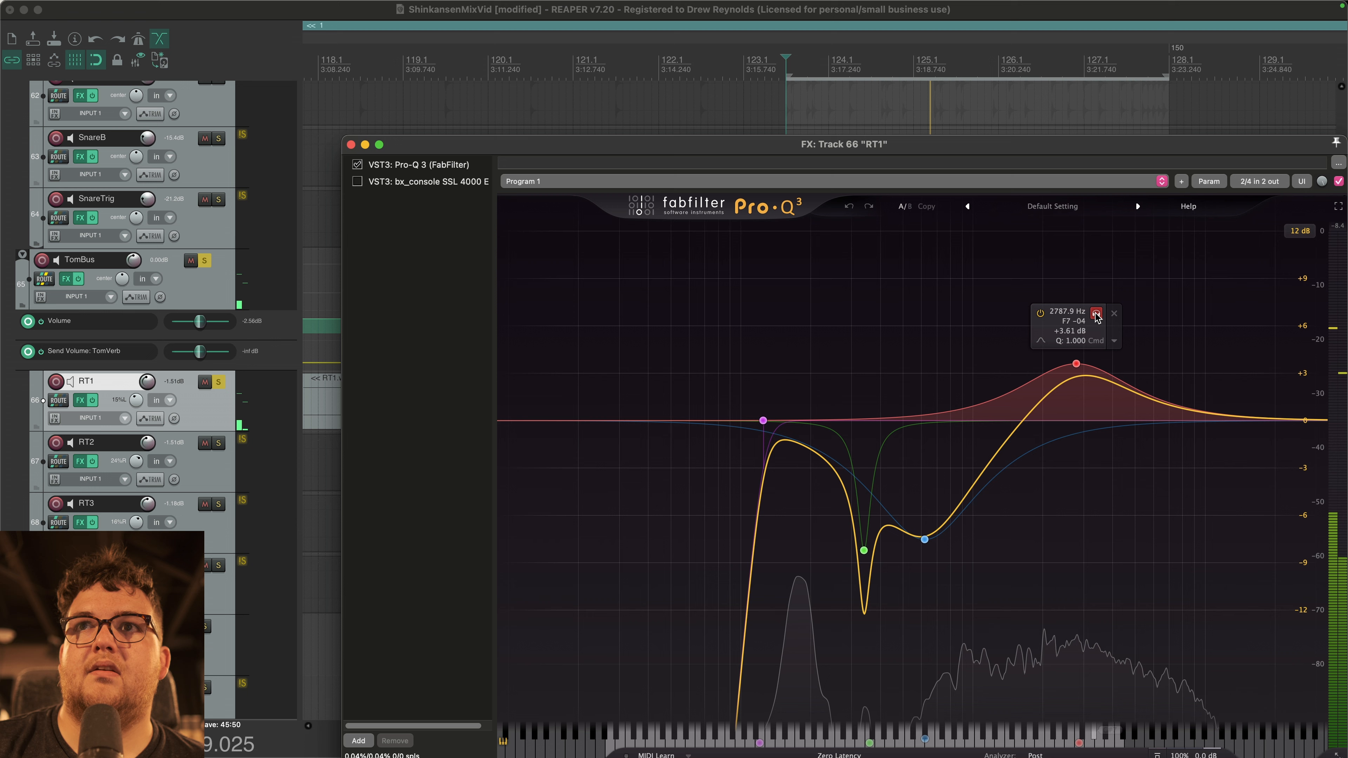
Step: Enable bx_console SSL 4000 E on RT1 and listen to the soloed tom through it
{"action": "left_click", "coordinate": [428, 181]}
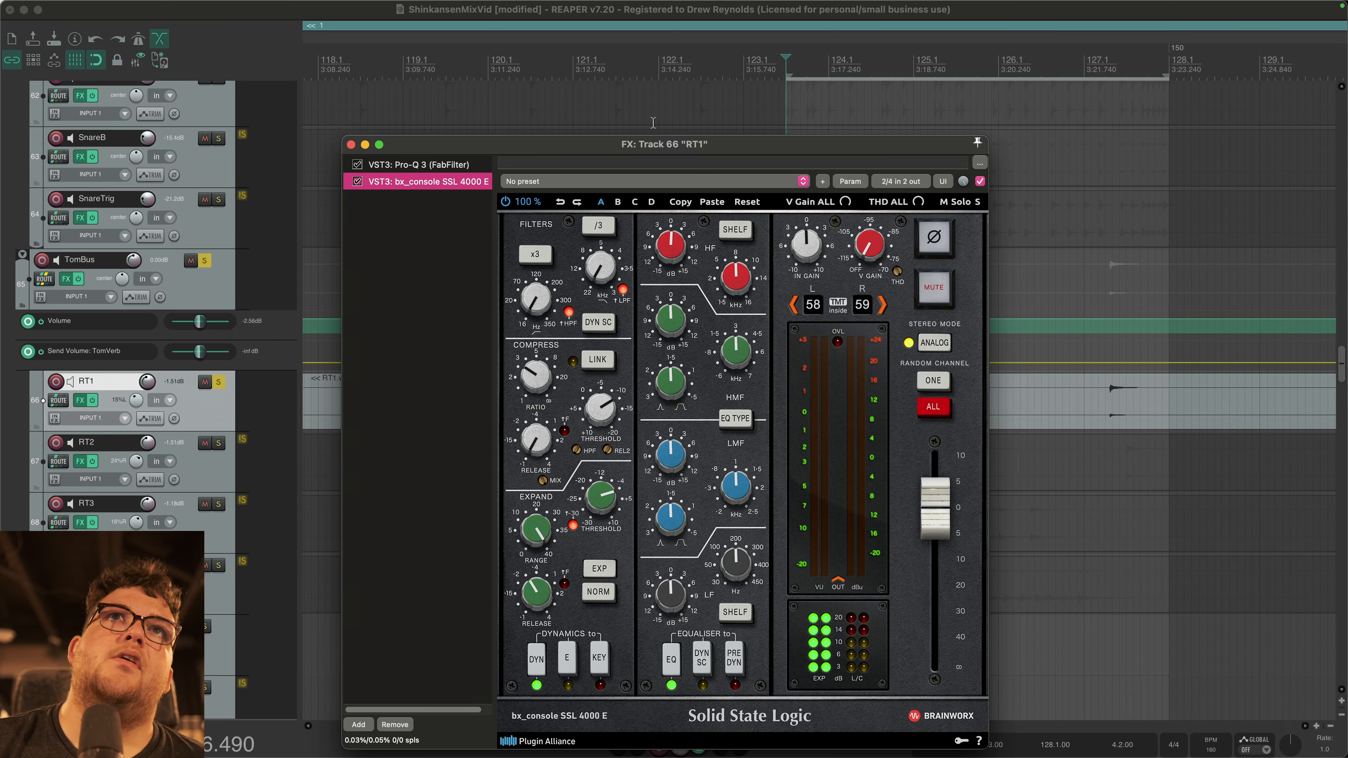
{"action": "left_click_drag", "start_coordinate": [672, 148], "coordinate": [646, 93]}
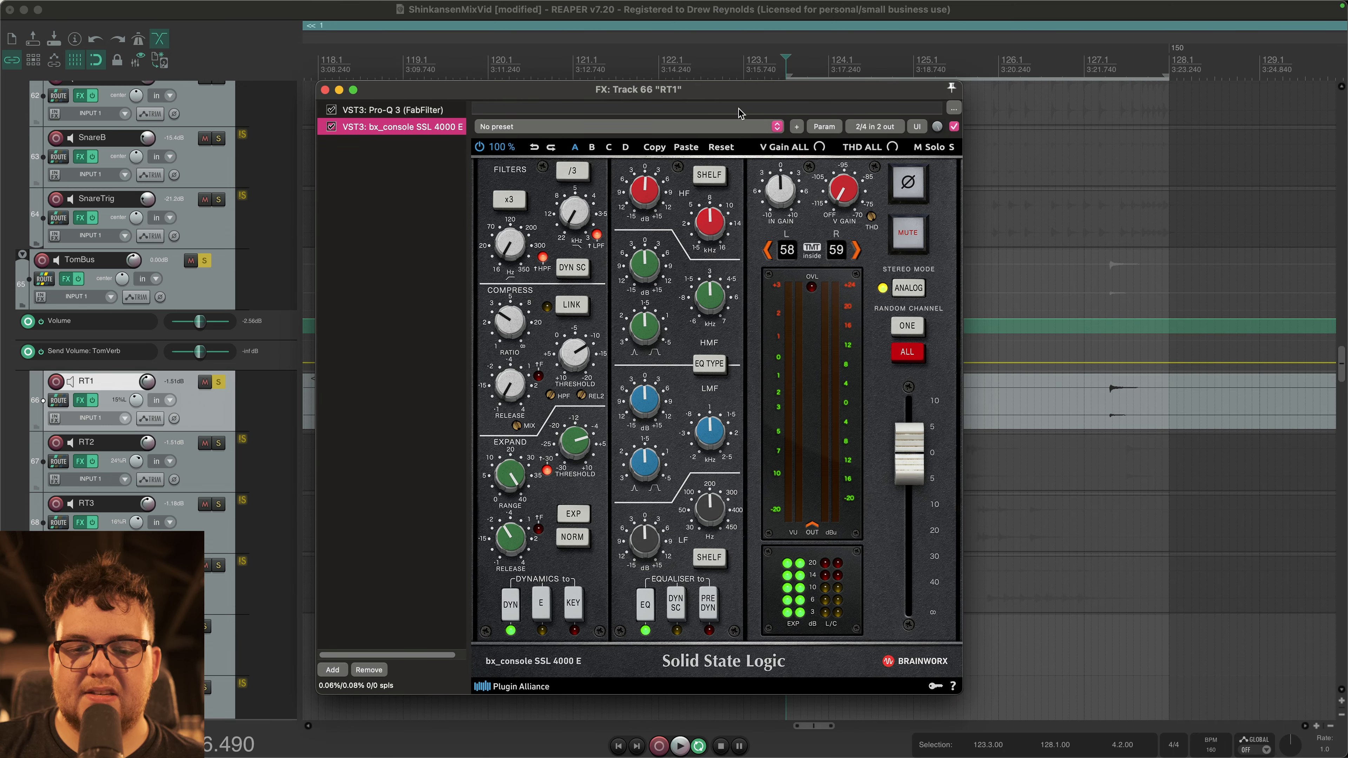
{"action": "left_click", "coordinate": [882, 186]}
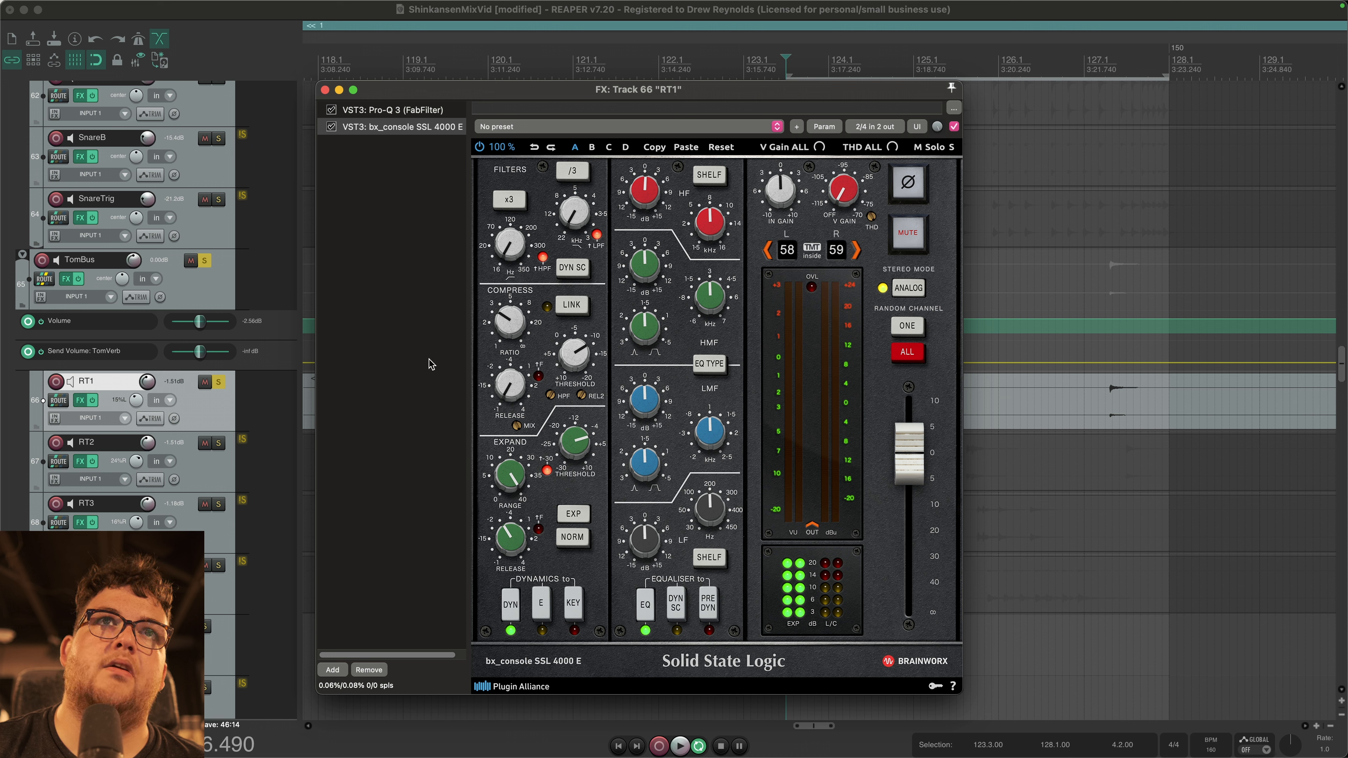
{"action": "key", "text": "space"}
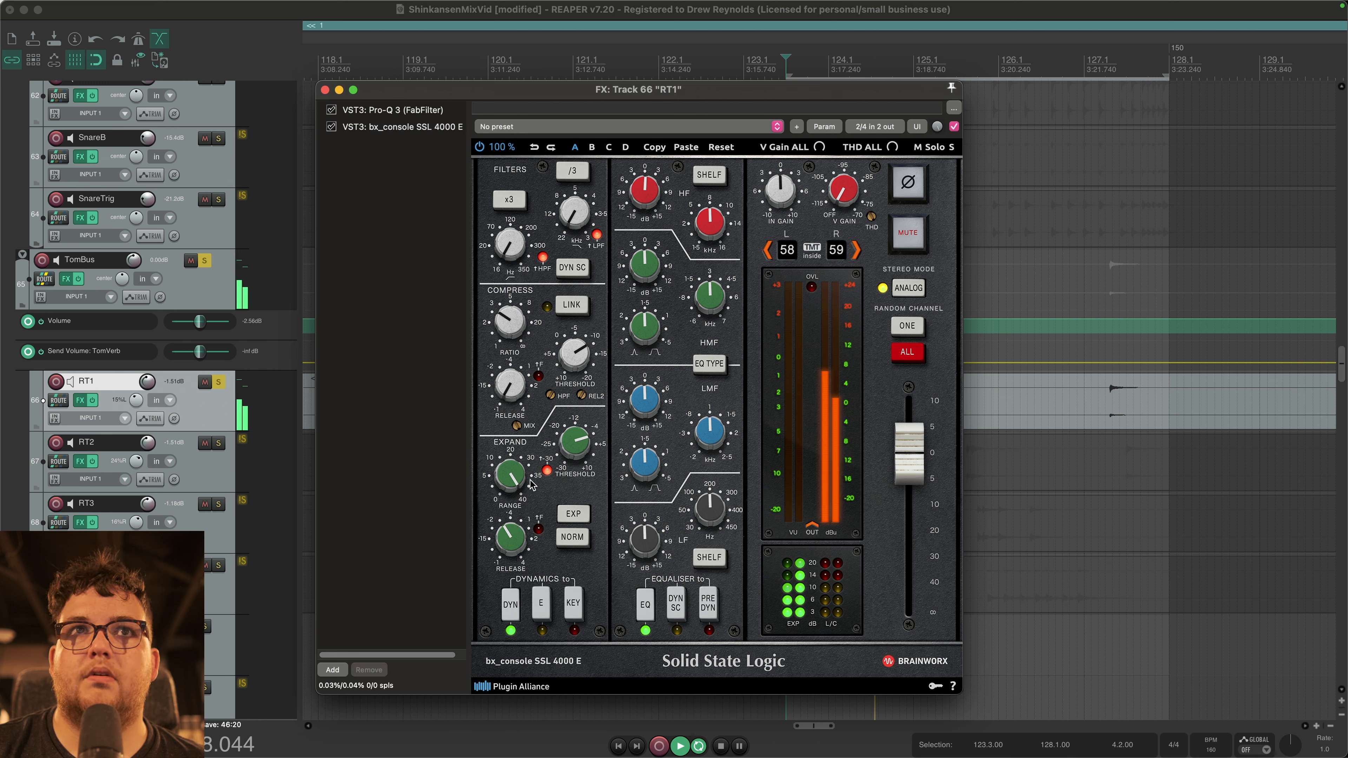
{"action": "key", "text": "space"}
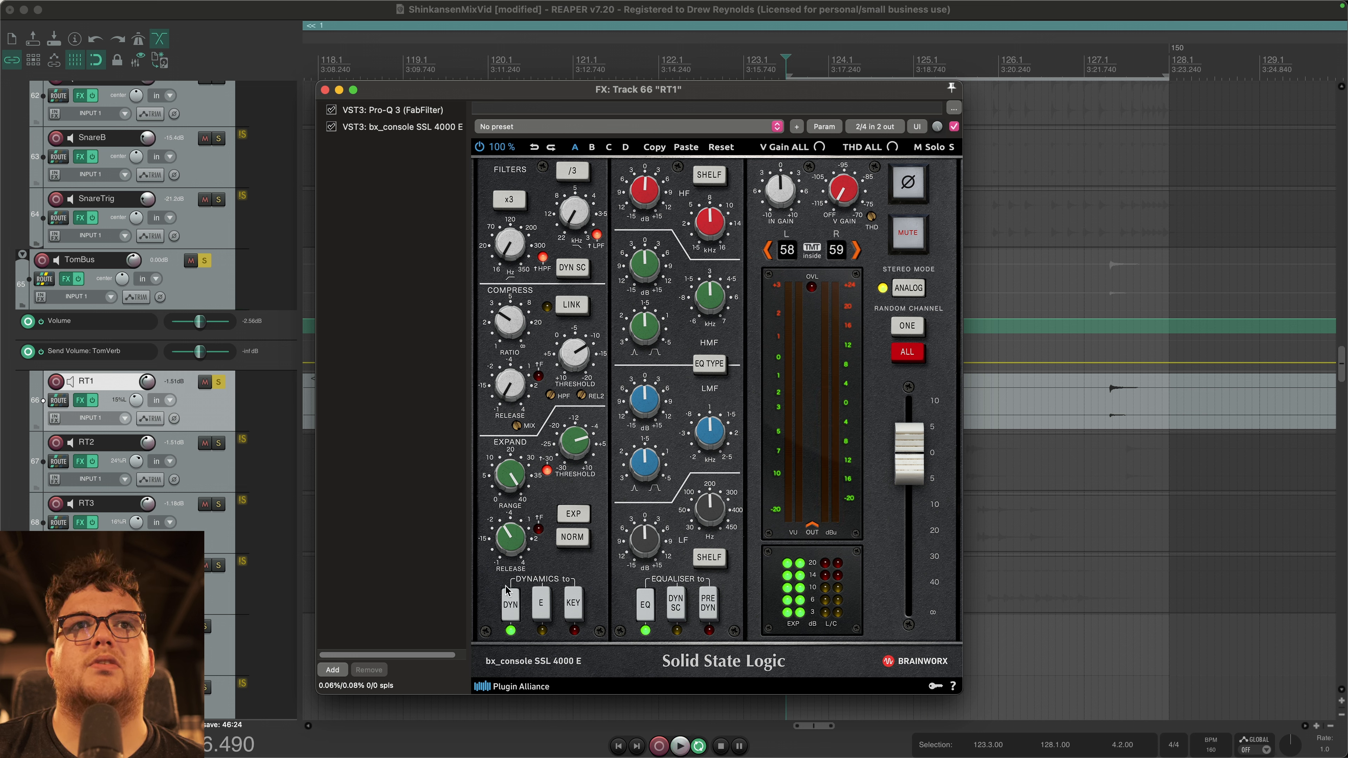
Step: Compare RT1's playback with the SSL console's dynamics section off and on, and leave it on
{"action": "key", "text": "space"}
{"action": "left_click", "coordinate": [510, 605]}
{"action": "left_click", "coordinate": [510, 606]}
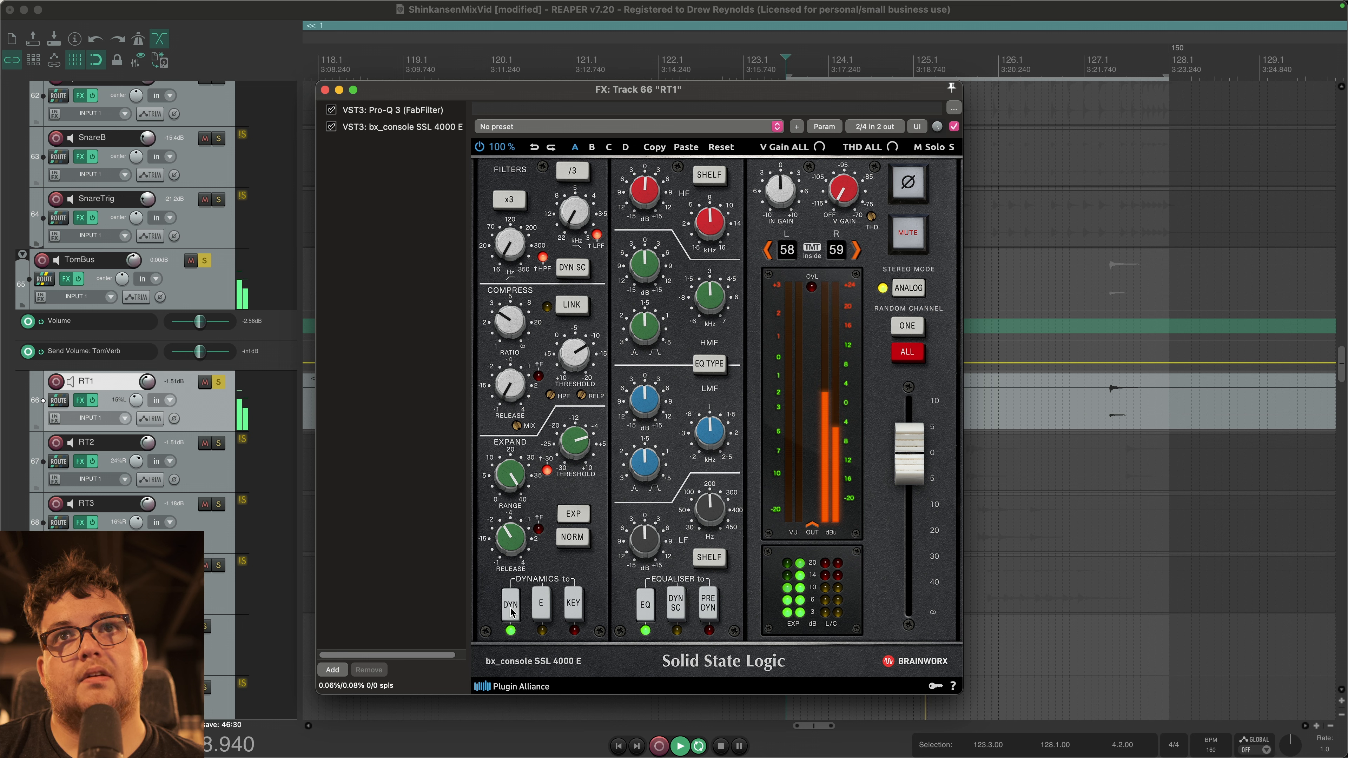
{"action": "key", "text": "space"}
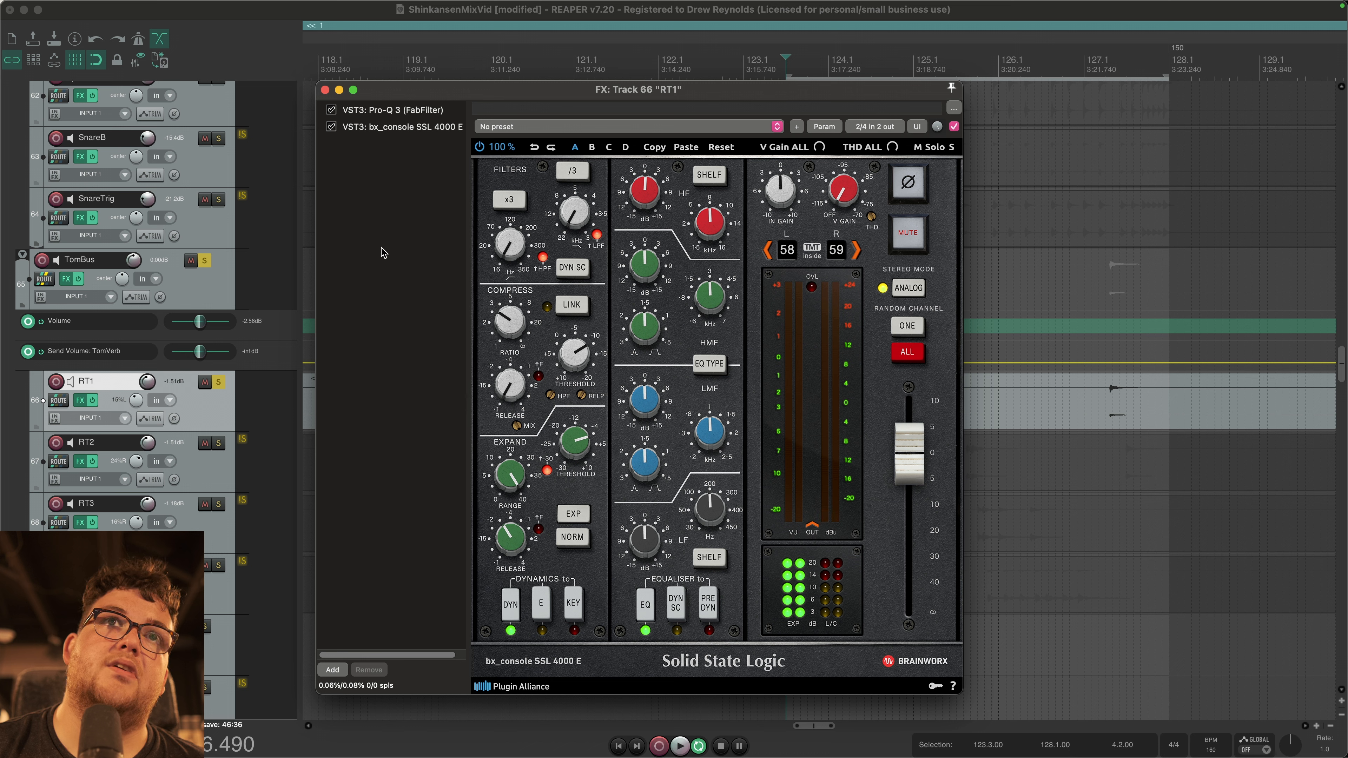
Step: Replay RT1 to examine the SSL console's compressor and expander settings and meters, and close the effects window
{"action": "key", "text": "space"}
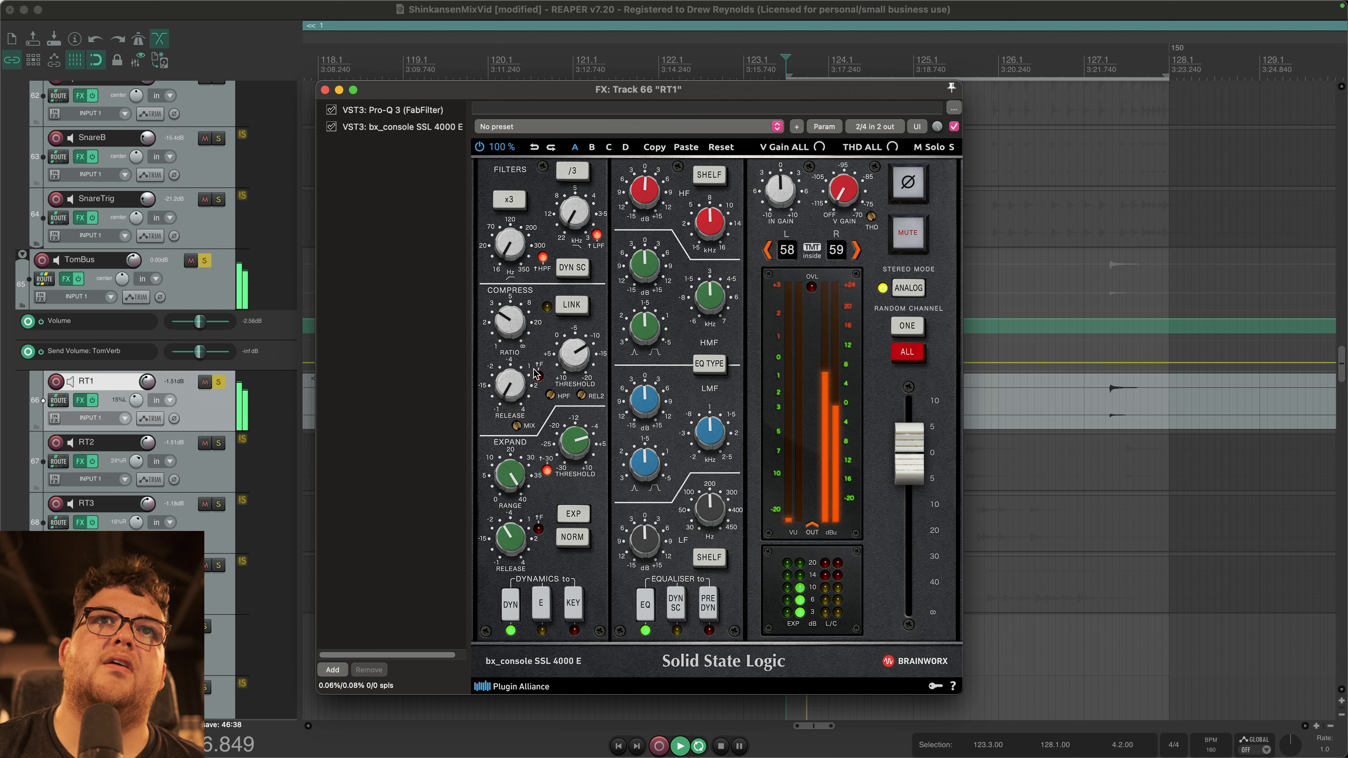
{"action": "key", "text": "space"}
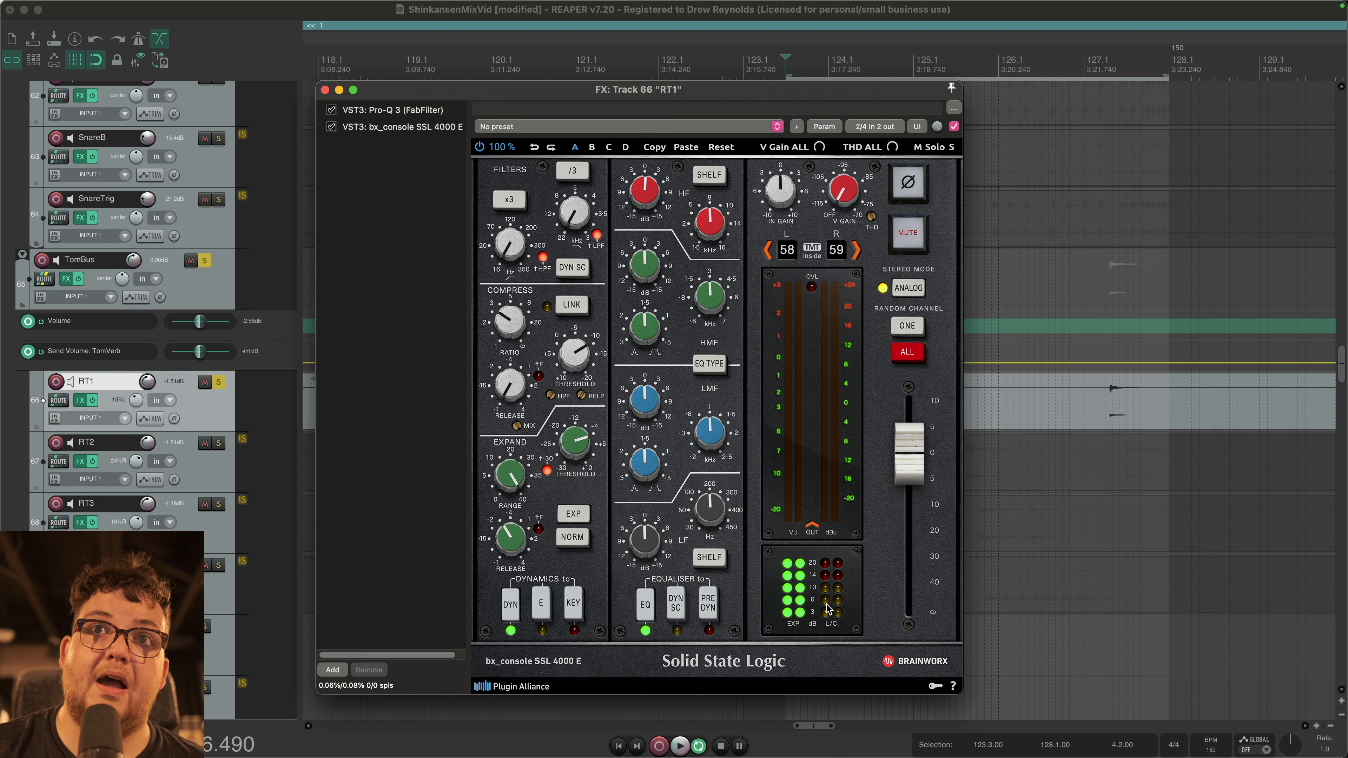
{"action": "key", "text": "space"}
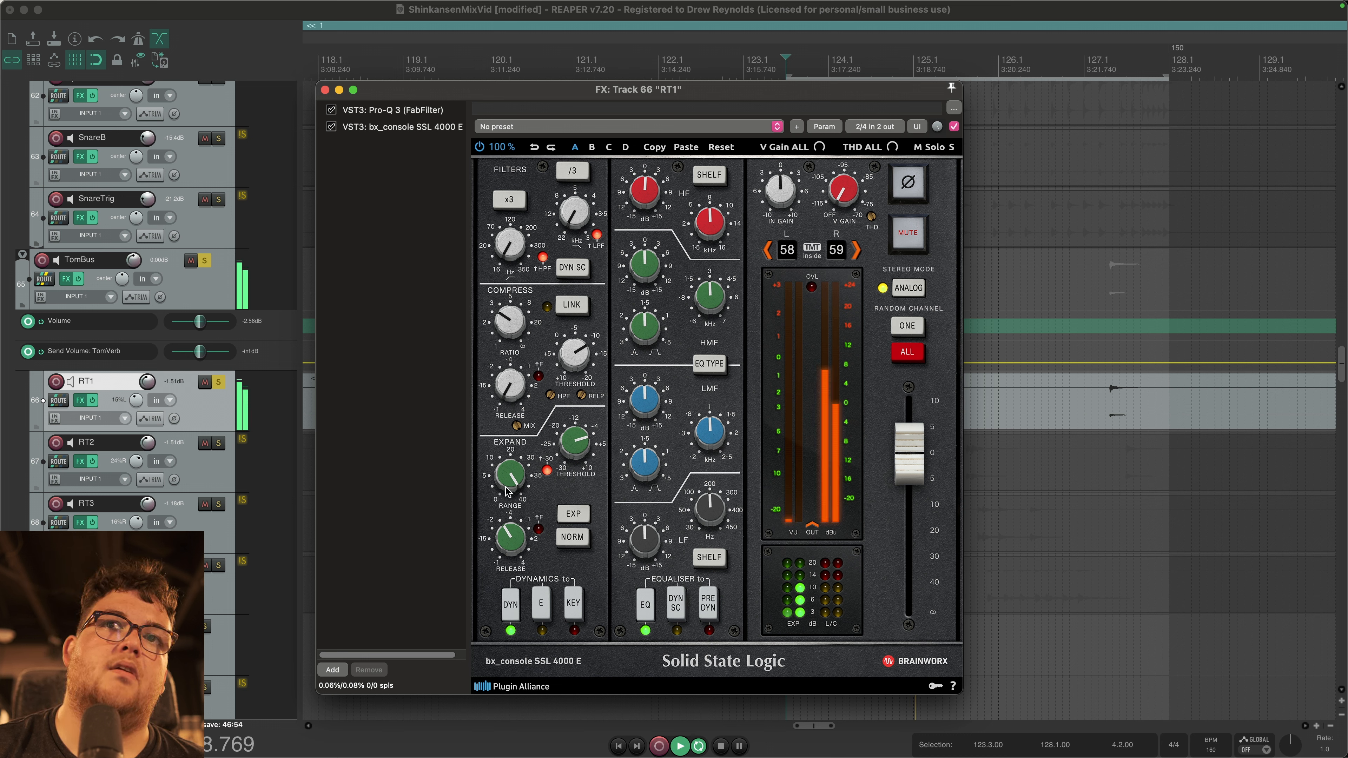
{"action": "key", "text": "space"}
{"action": "key", "text": "Escape"}
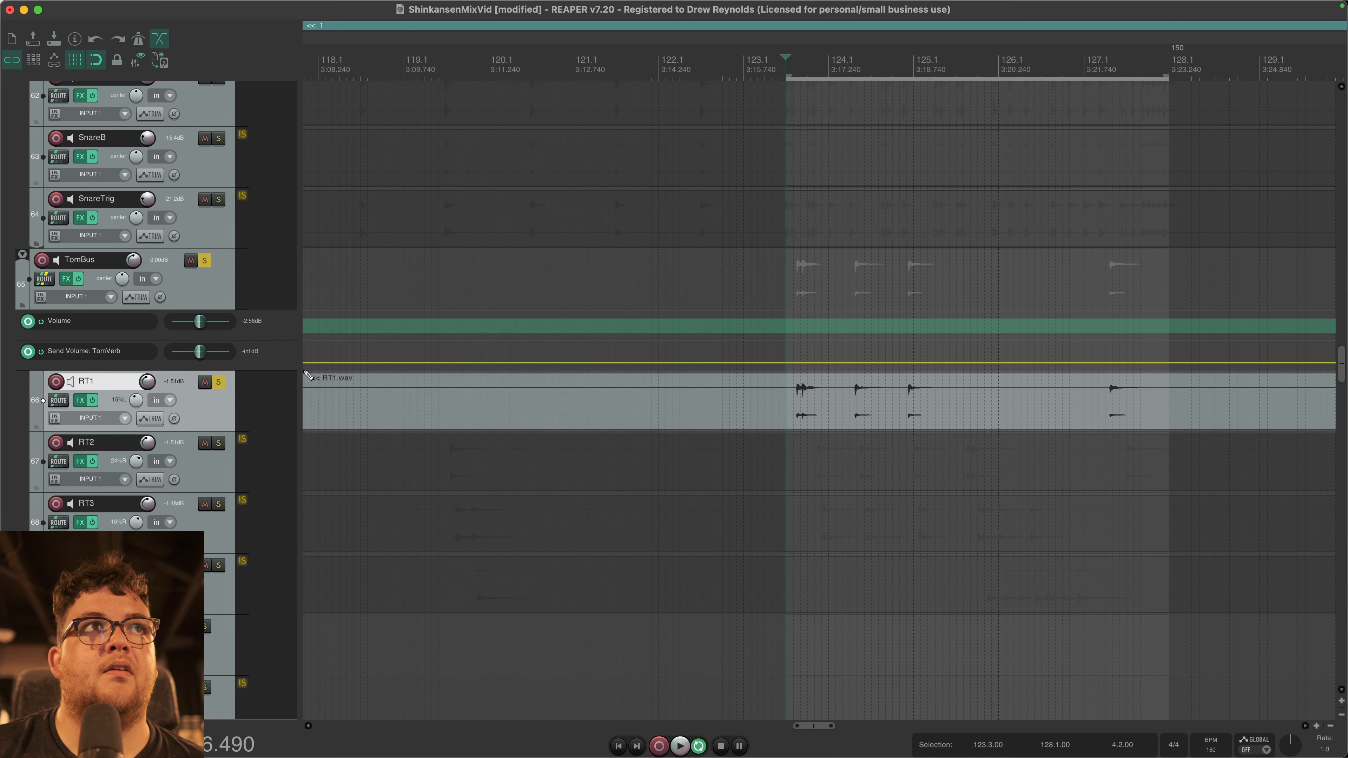
Step: Take RT1 out of solo, and open RT2's Pro-Q 3 to examine its low-cut band
{"action": "left_click", "coordinate": [222, 382]}
{"action": "left_click", "coordinate": [222, 468]}
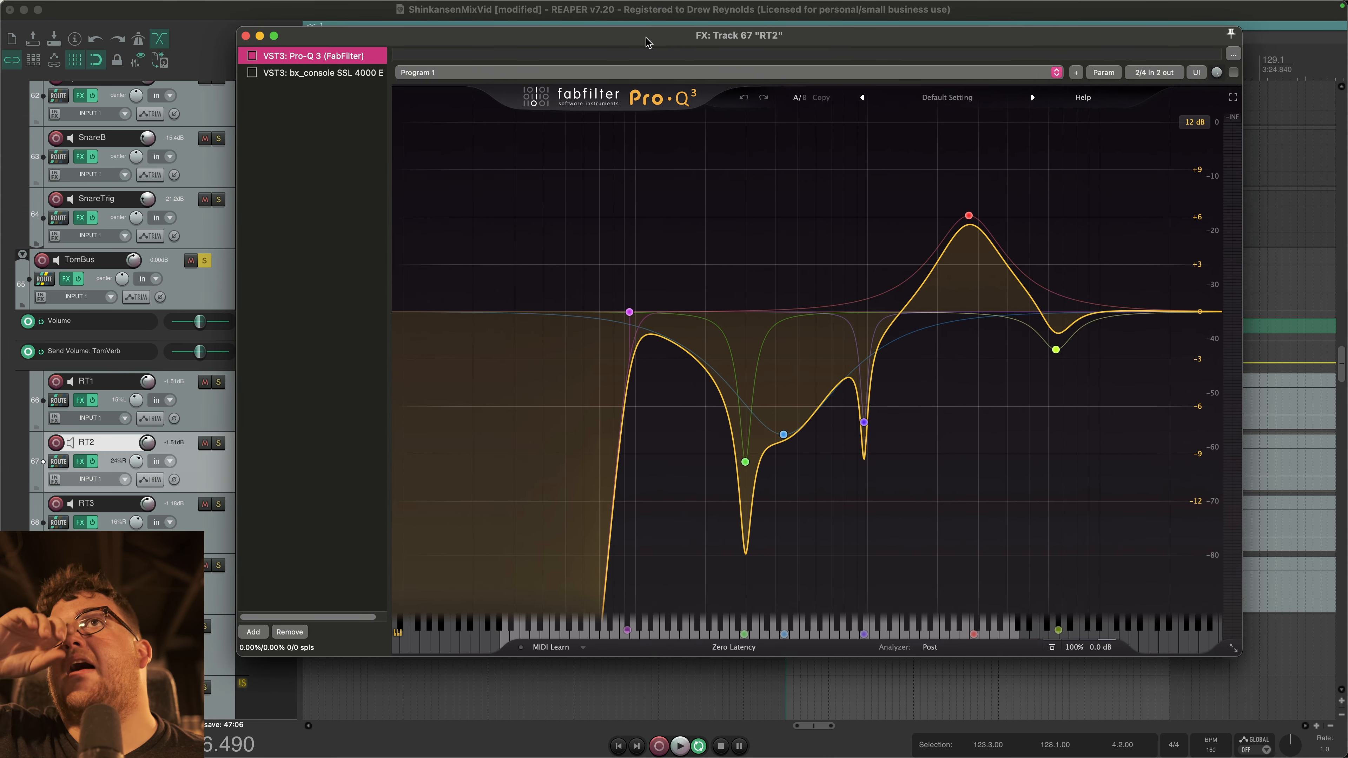
{"action": "left_click", "coordinate": [629, 312]}
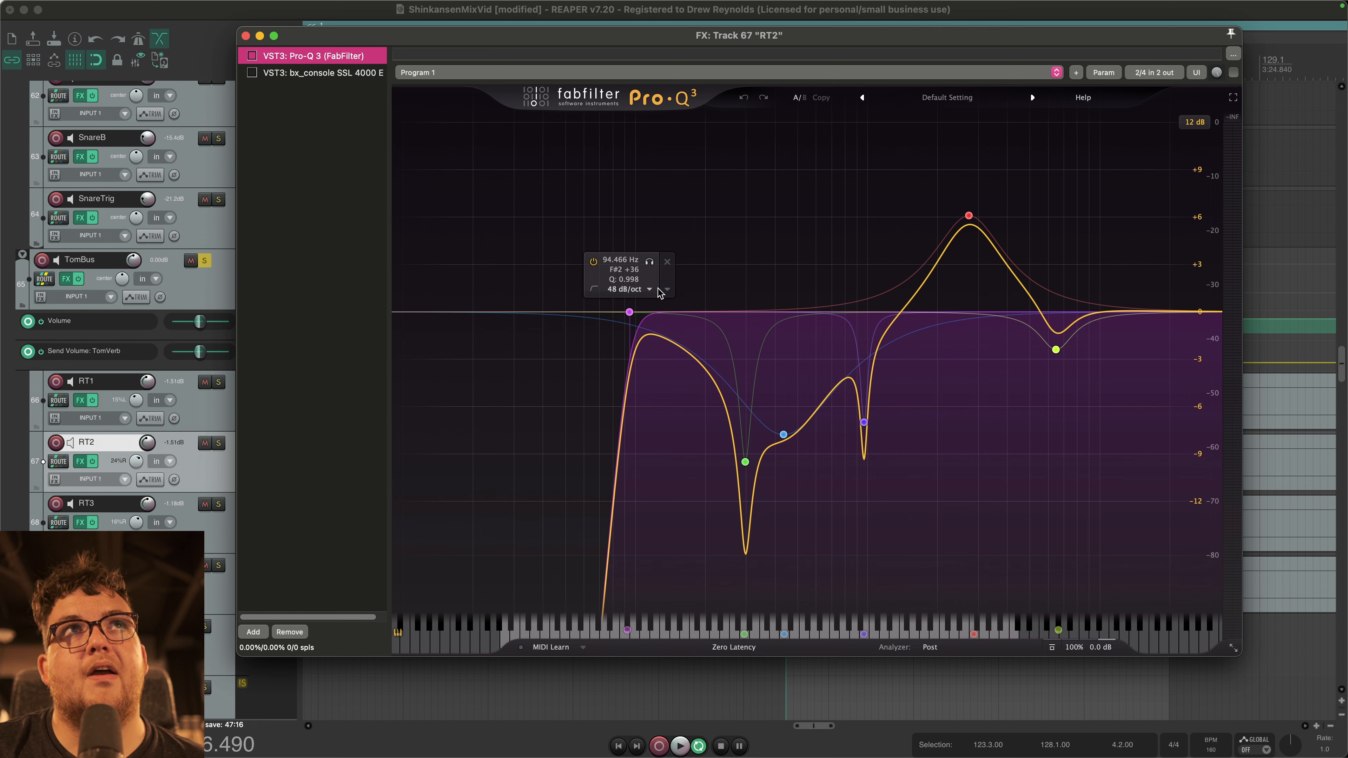
{"action": "left_click", "coordinate": [331, 169]}
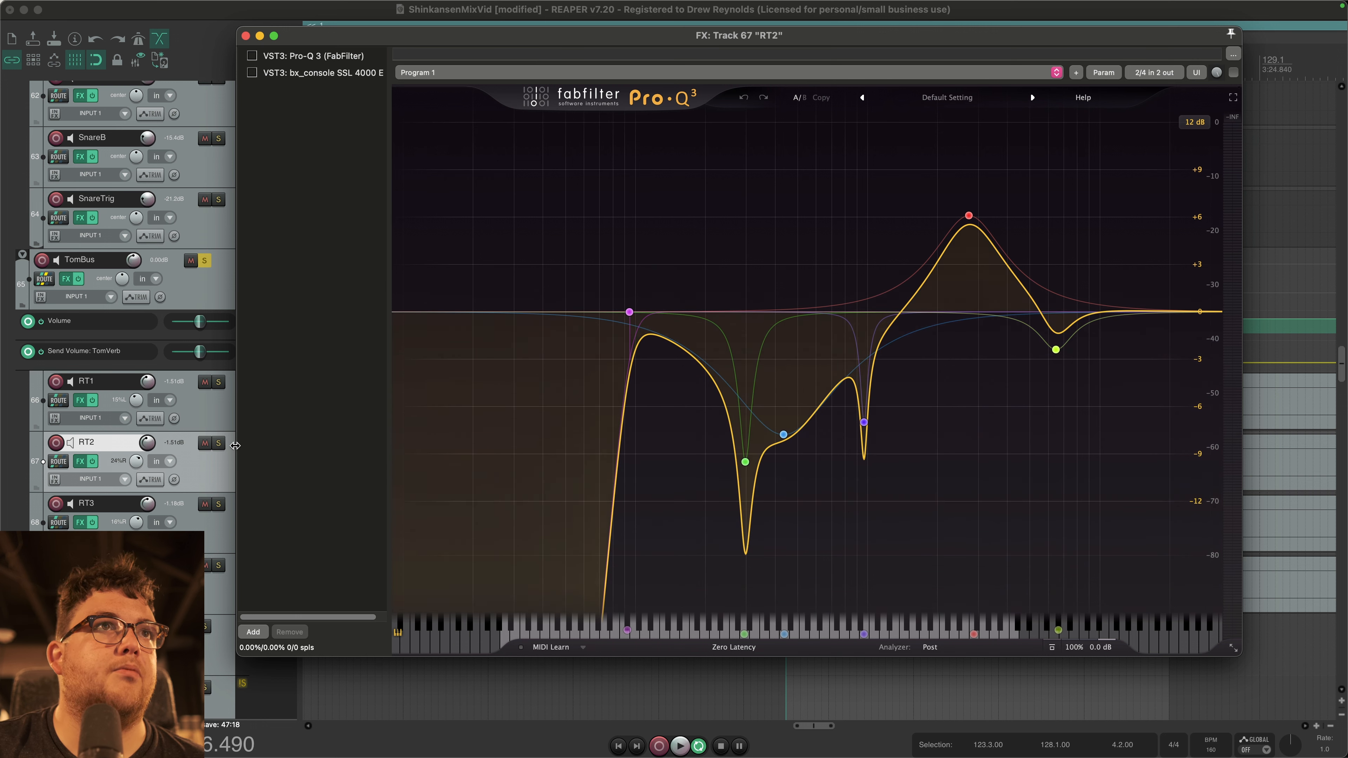
Step: Solo RT2 and compare its playback with Pro-Q 3 off and on, leaving the equaliser on
{"action": "left_click", "coordinate": [218, 443]}
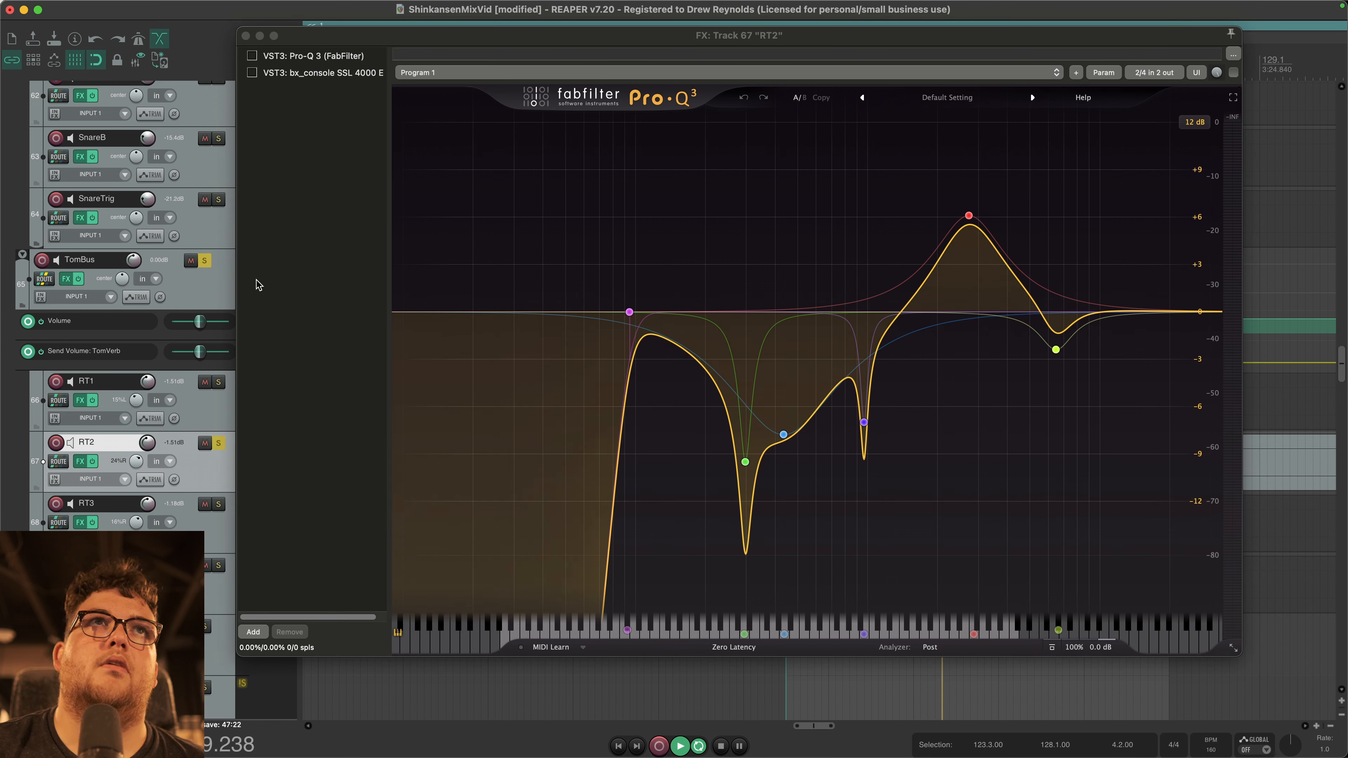
{"action": "key", "text": "space"}
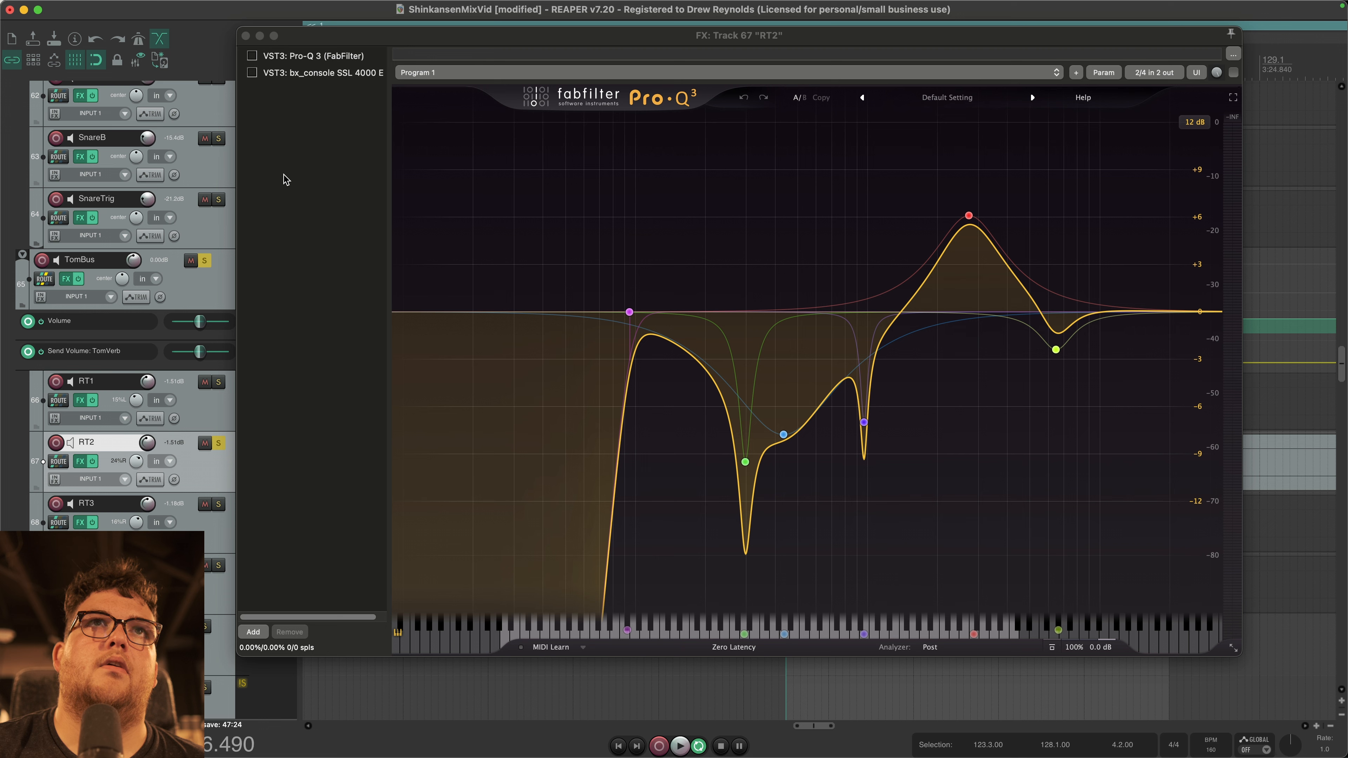
{"action": "left_click", "coordinate": [252, 56]}
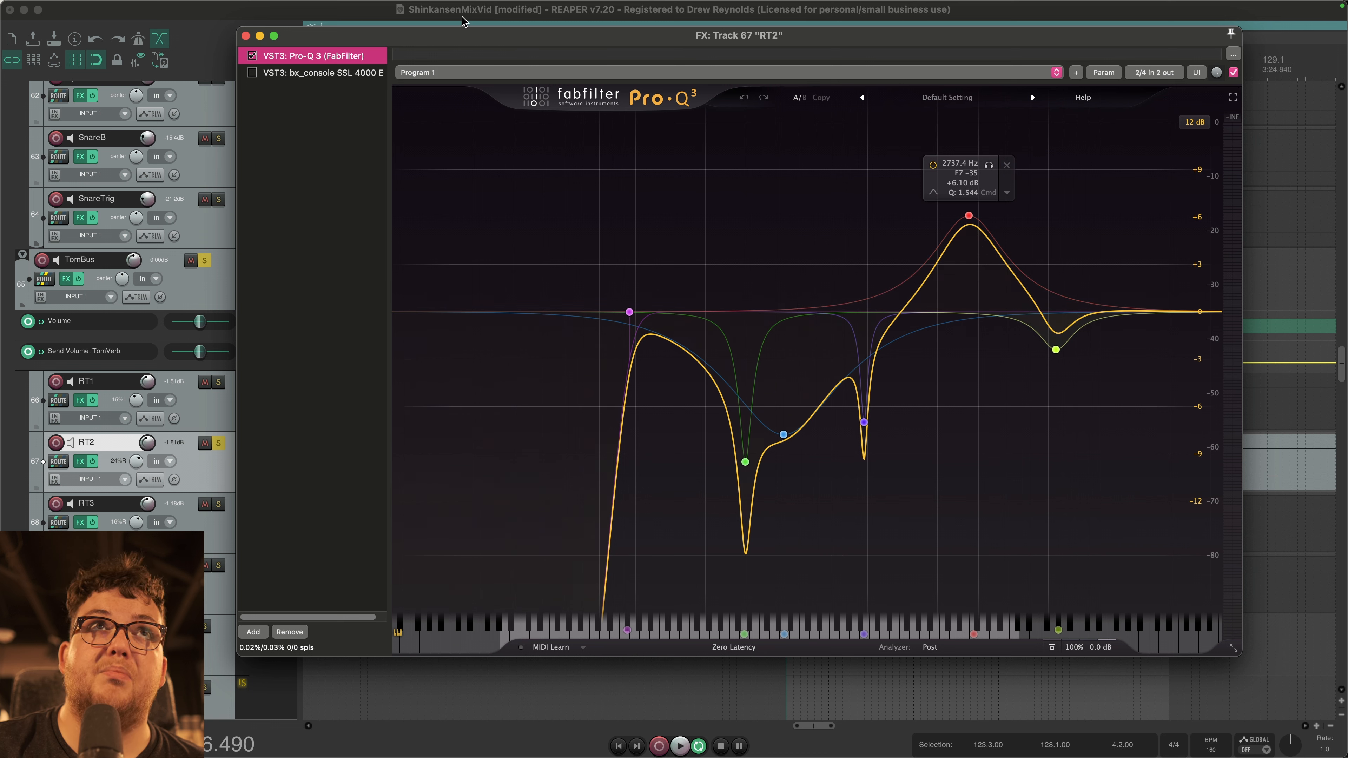
{"action": "key", "text": "space"}
{"action": "left_click", "coordinate": [252, 55]}
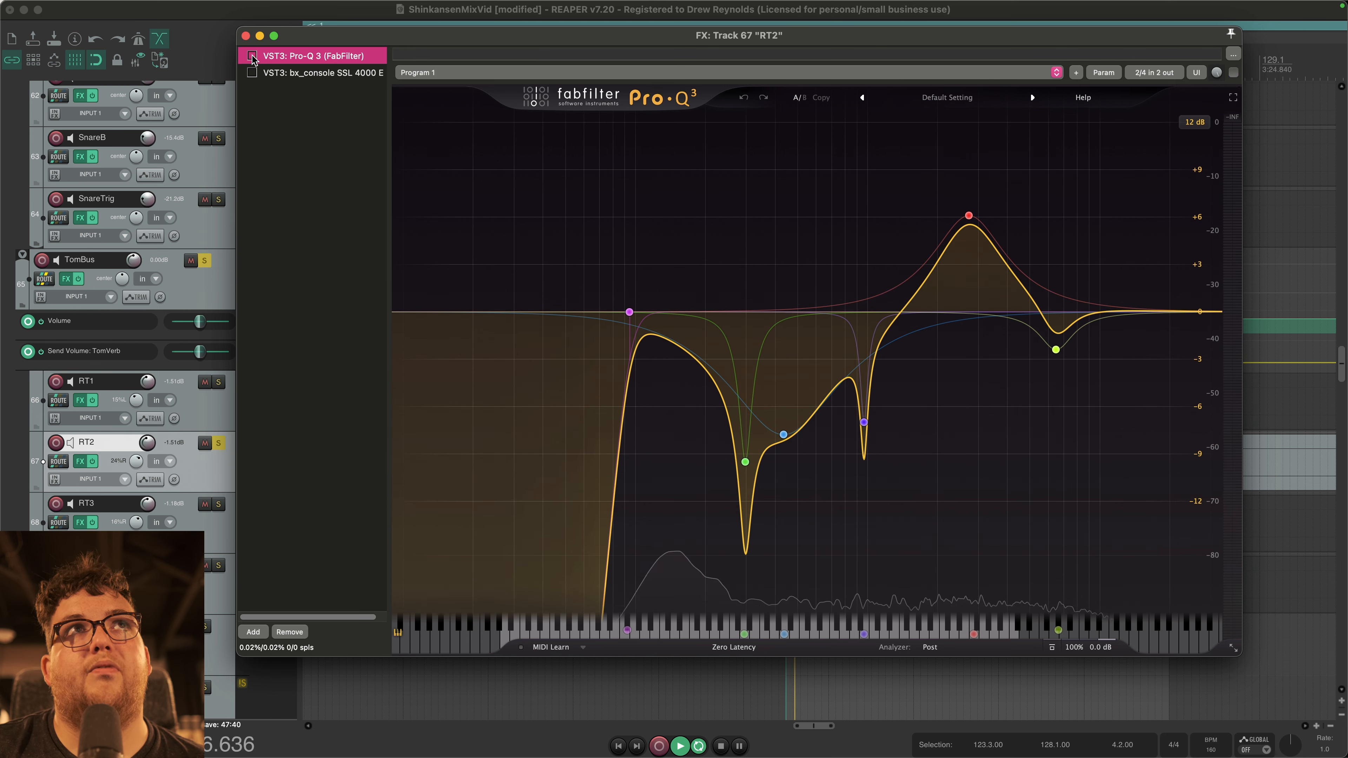
{"action": "key", "text": "space"}
{"action": "left_click", "coordinate": [252, 56]}
{"action": "key", "text": "space"}
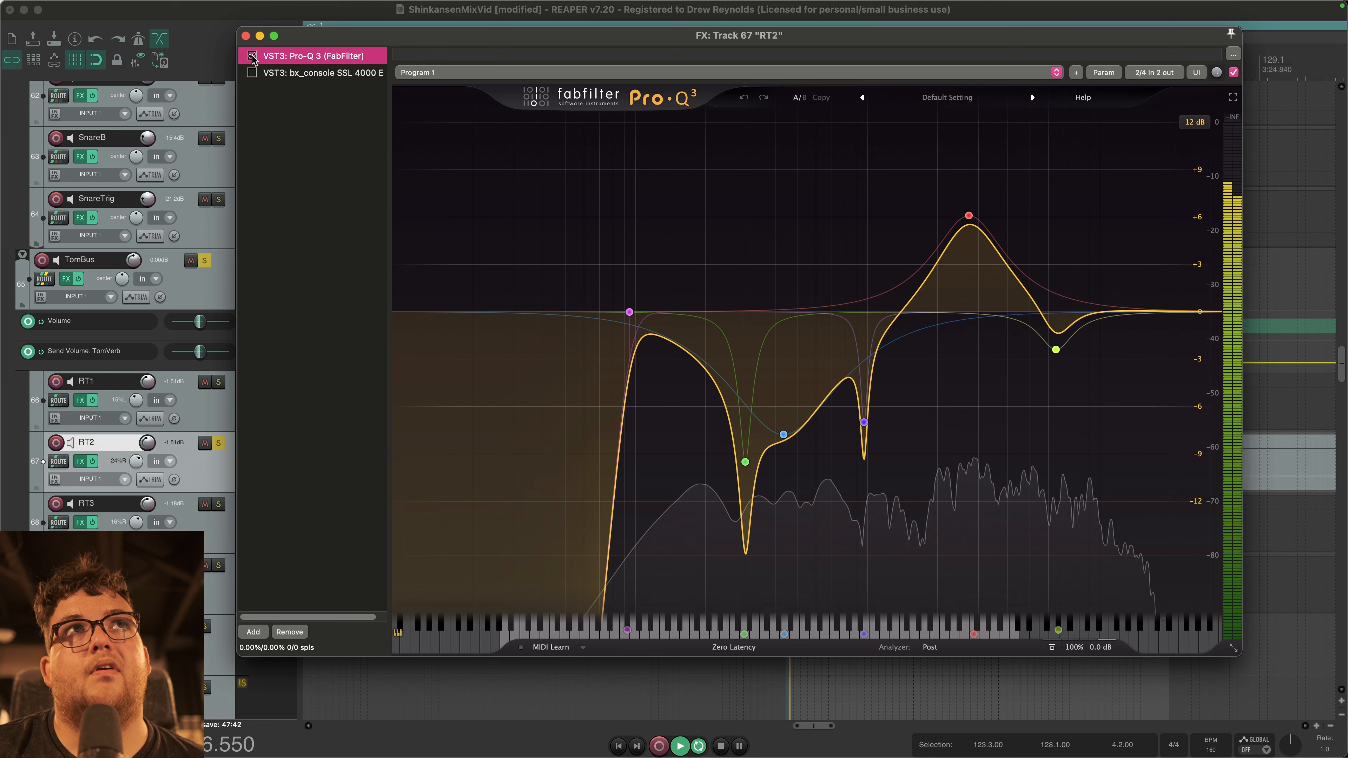
{"action": "key", "text": "space"}
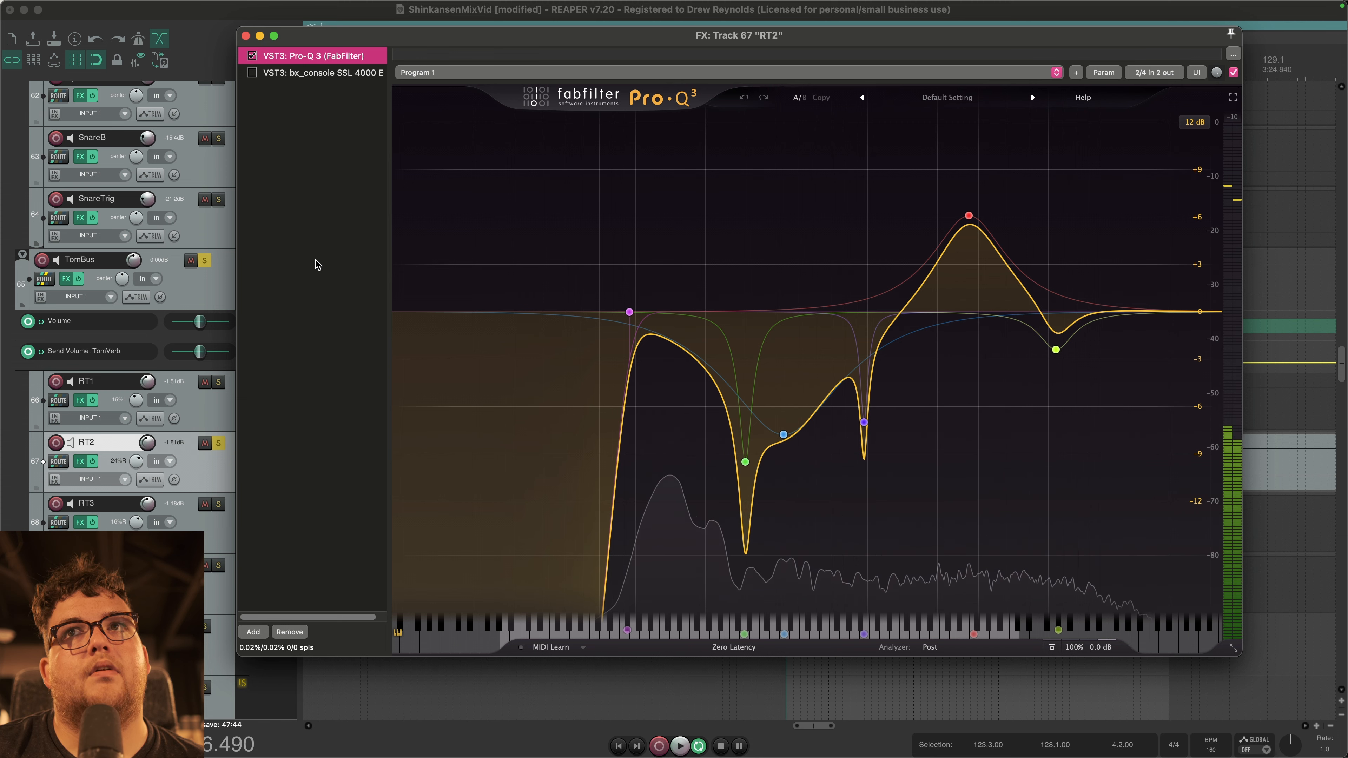
Step: Enable bx_console SSL 4000 E on RT2, listen to the tom through it, and close the effects window
{"action": "left_click", "coordinate": [318, 72]}
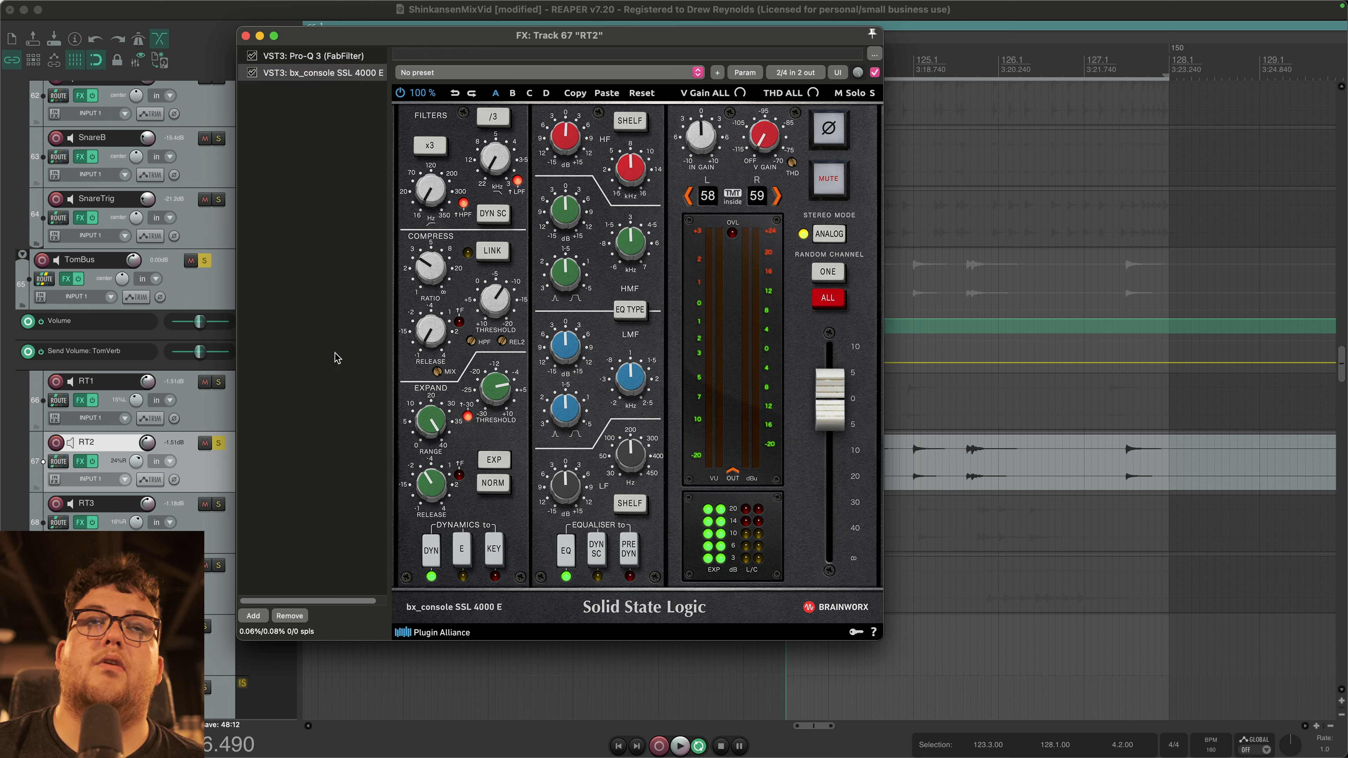
{"action": "left_click", "coordinate": [335, 354]}
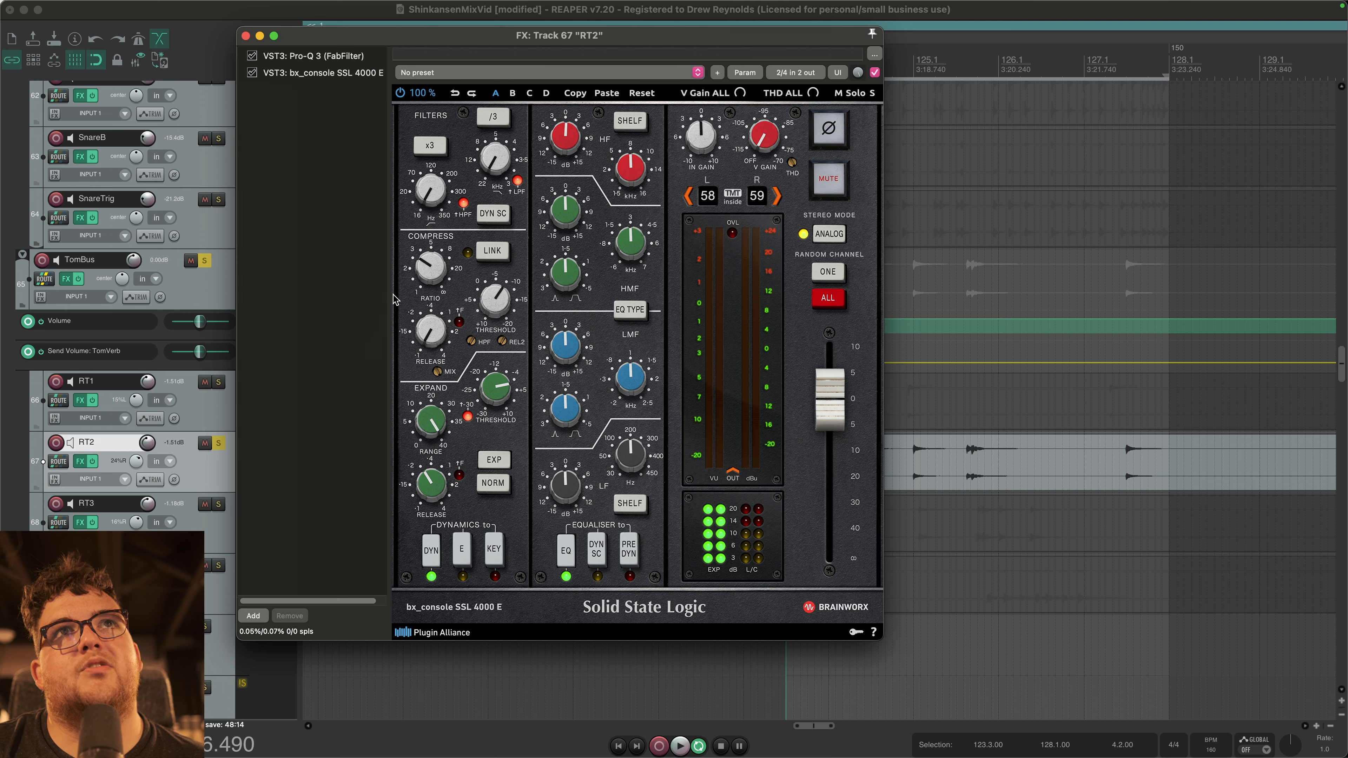
{"action": "key", "text": "space"}
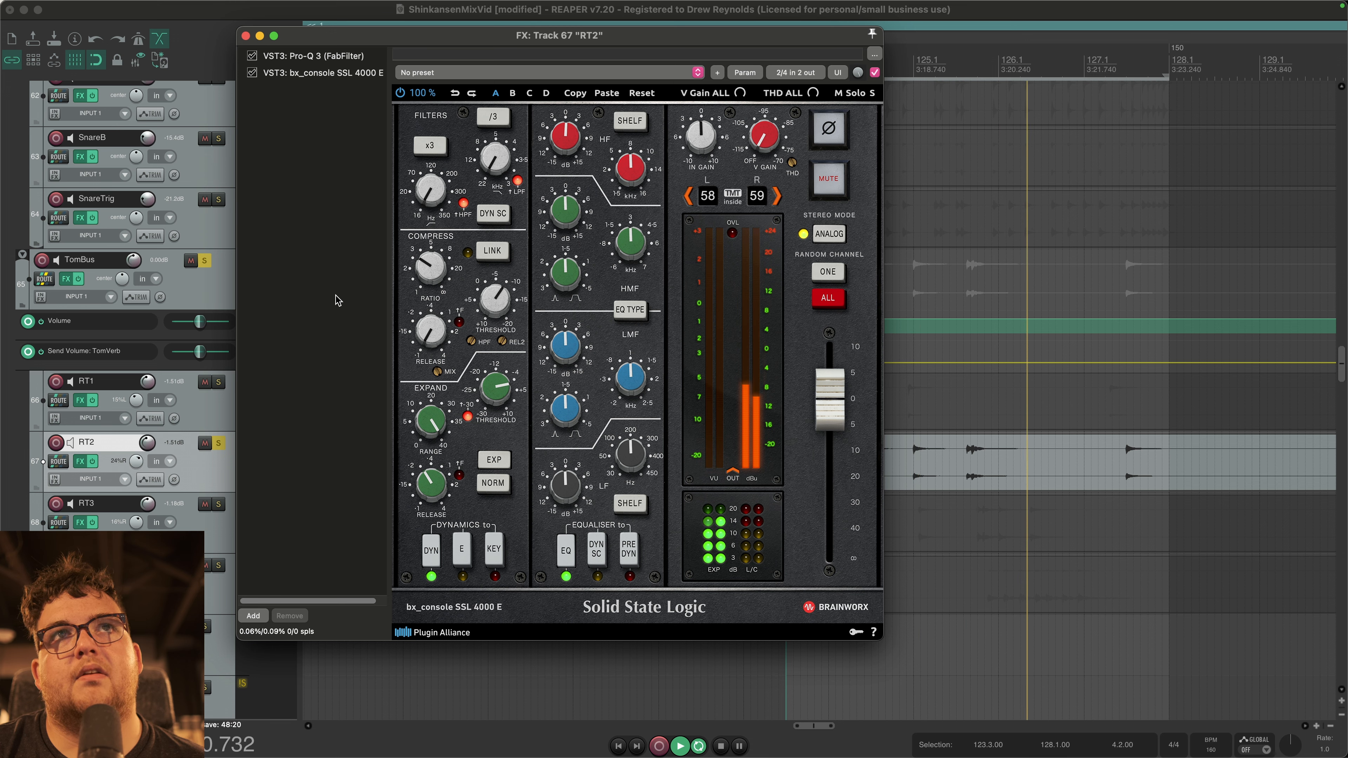
{"action": "key", "text": "Escape"}
{"action": "key", "text": "space"}
Step: Enable Pro-Q 3 on RT3 and examine its low-cut, midrange cut, upper-mid boost and high-frequency cut bands
{"action": "left_click", "coordinate": [82, 522]}
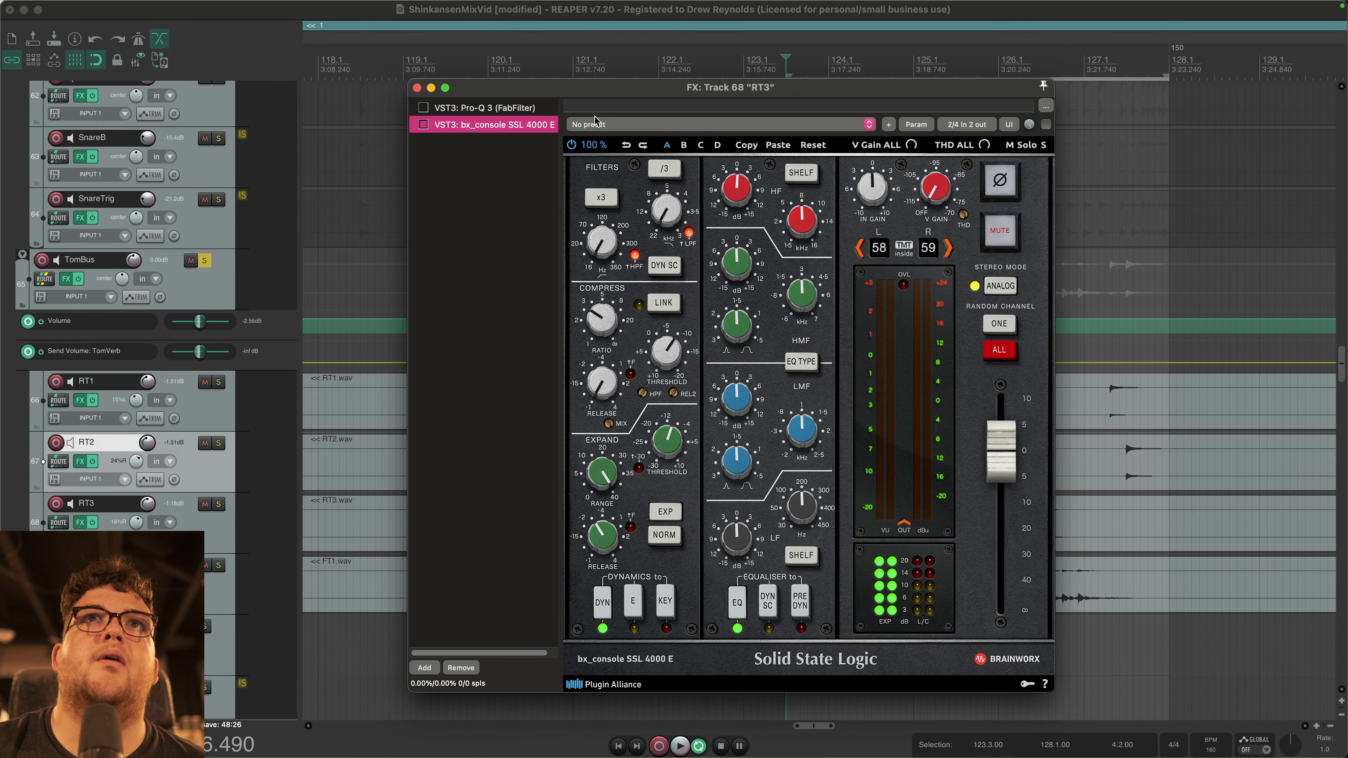
{"action": "left_click", "coordinate": [478, 107]}
{"action": "left_click", "coordinate": [357, 108]}
{"action": "mouse_move", "coordinate": [711, 367]}
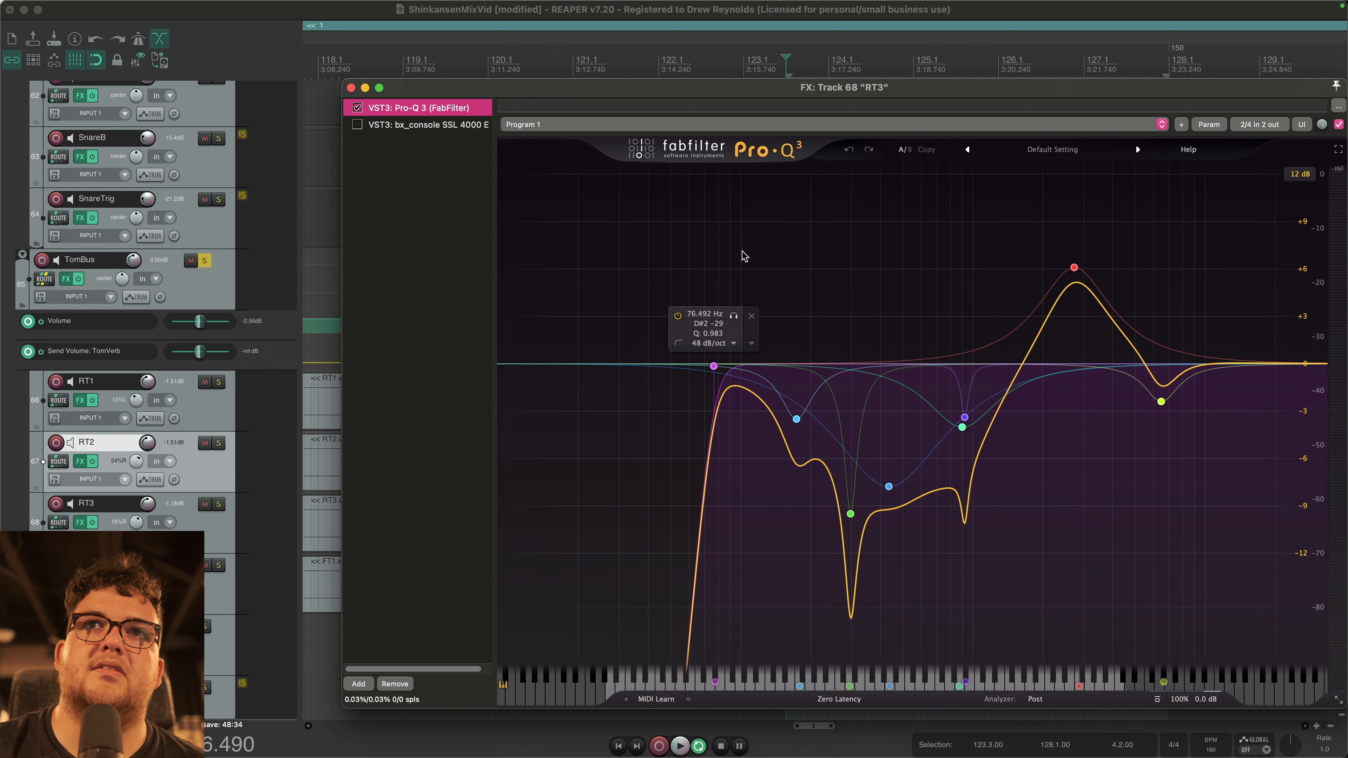
{"action": "mouse_move", "coordinate": [966, 392]}
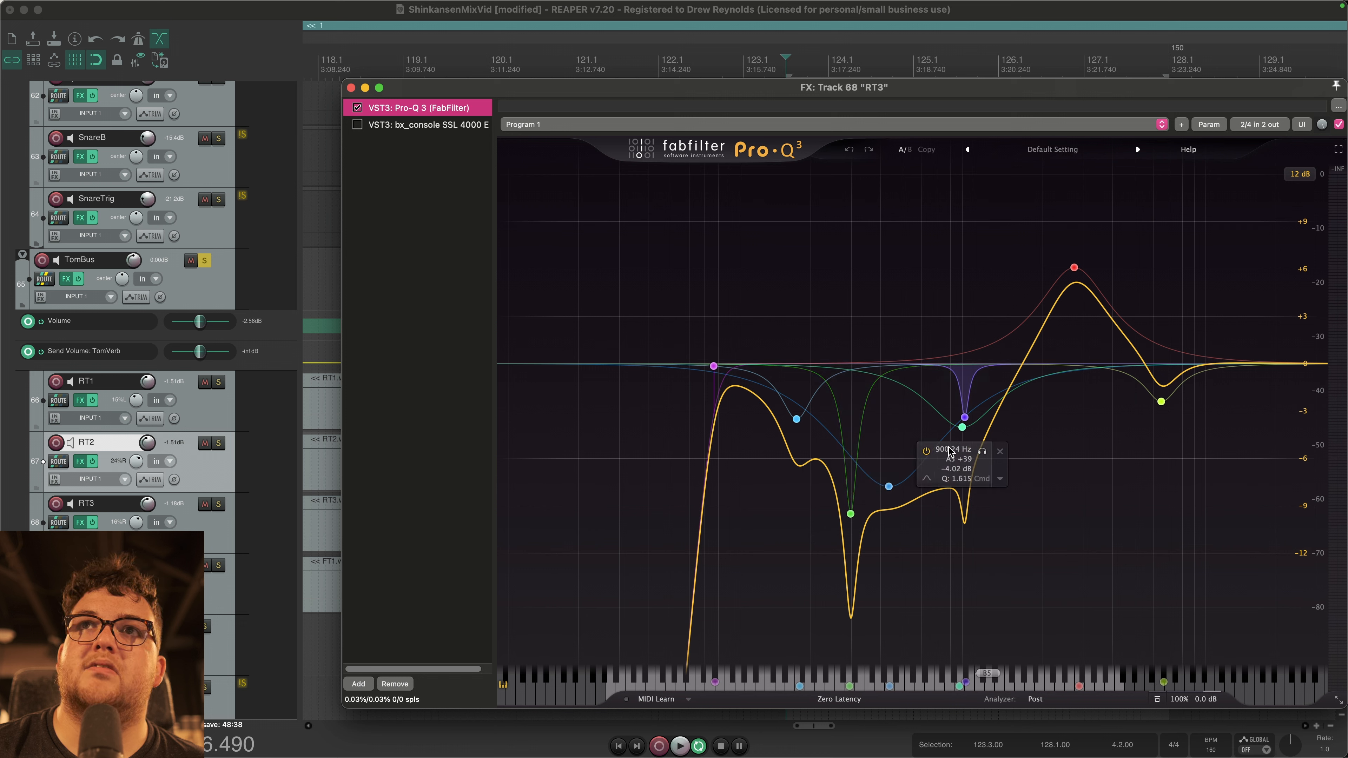
{"action": "mouse_move", "coordinate": [1073, 278]}
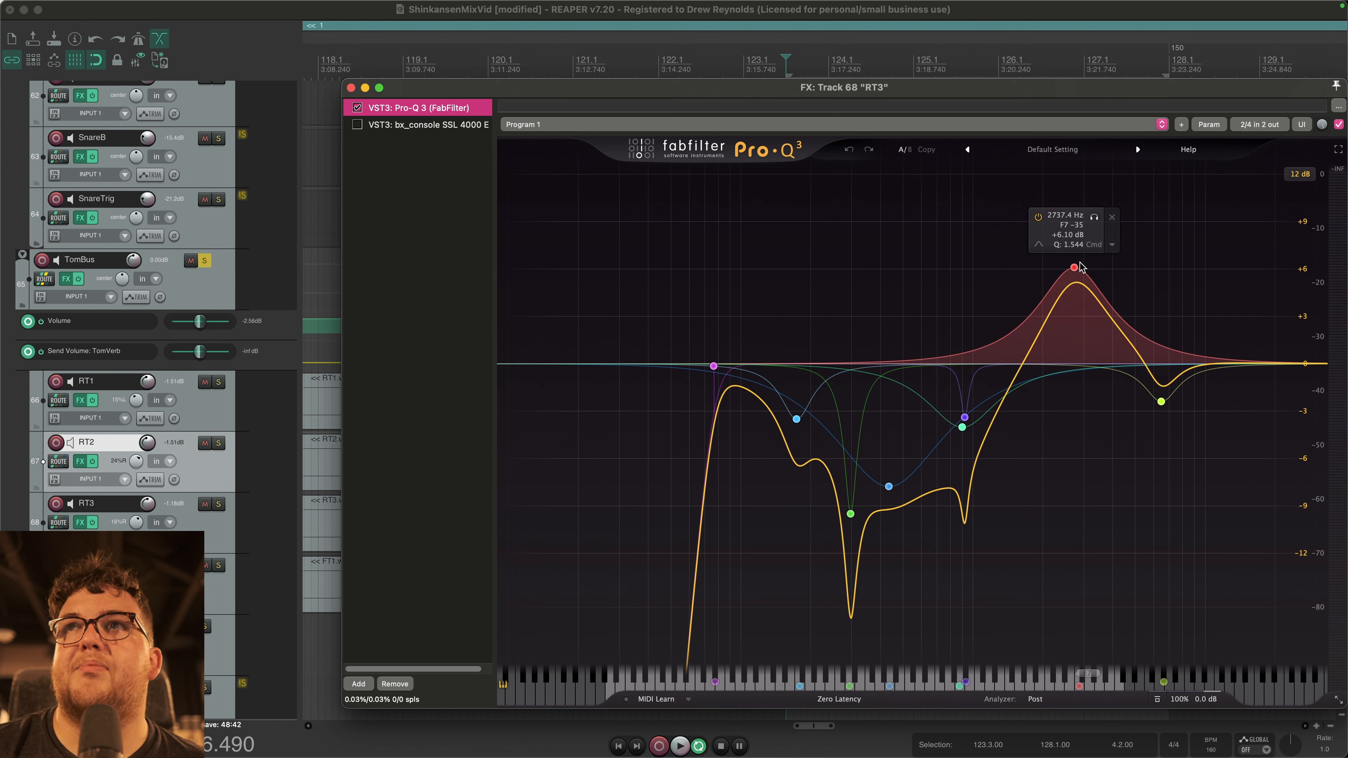
{"action": "mouse_move", "coordinate": [1162, 409]}
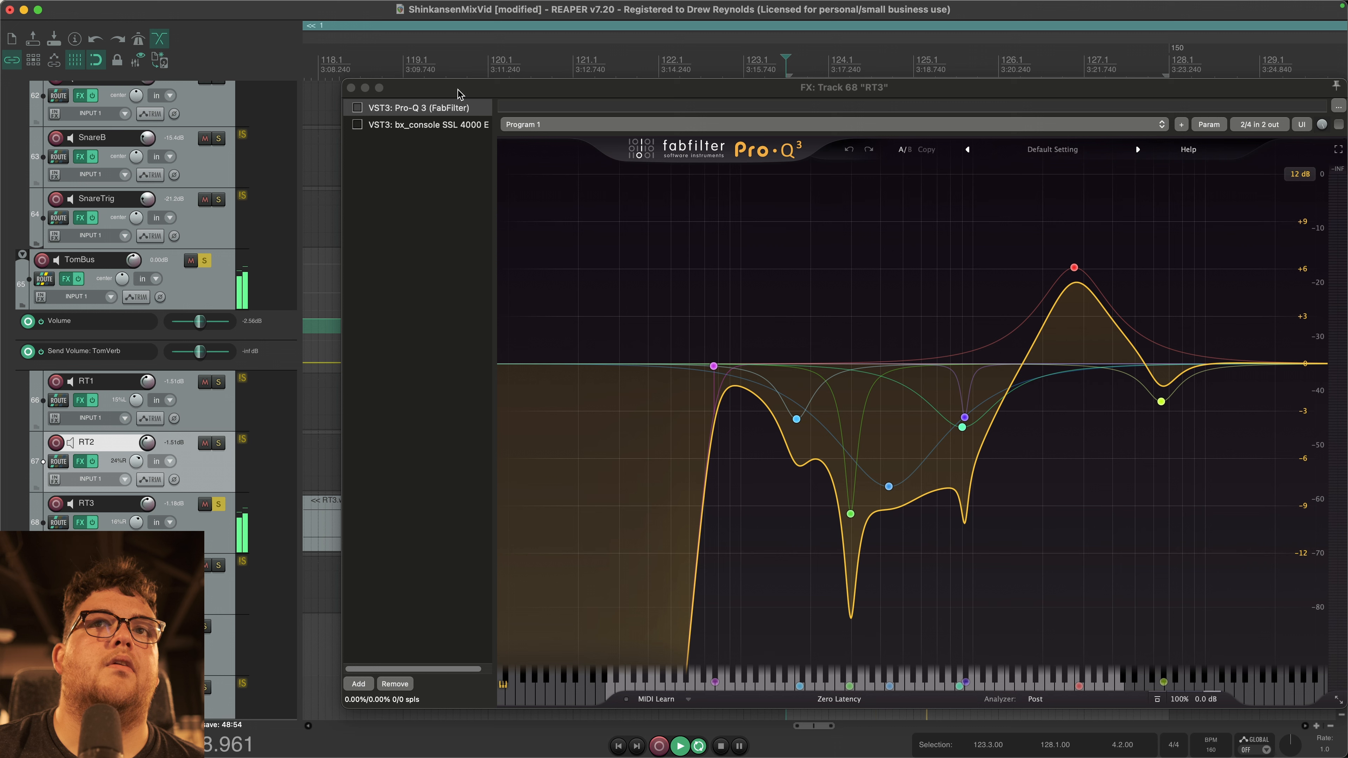
Step: Audition RT3 with Pro-Q 3 and bx_console SSL 4000 E enabled in turn, and close the effects window
{"action": "left_click", "coordinate": [357, 109]}
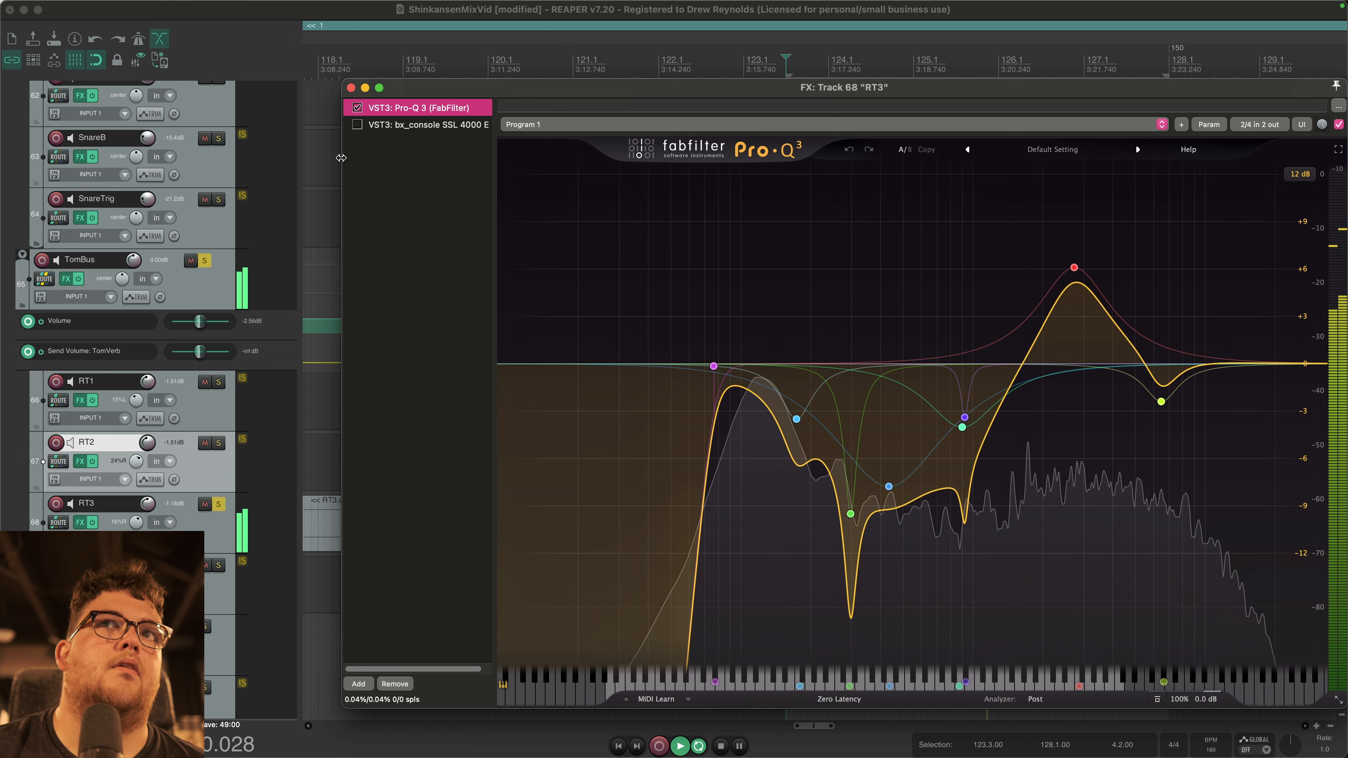
{"action": "left_click", "coordinate": [357, 124]}
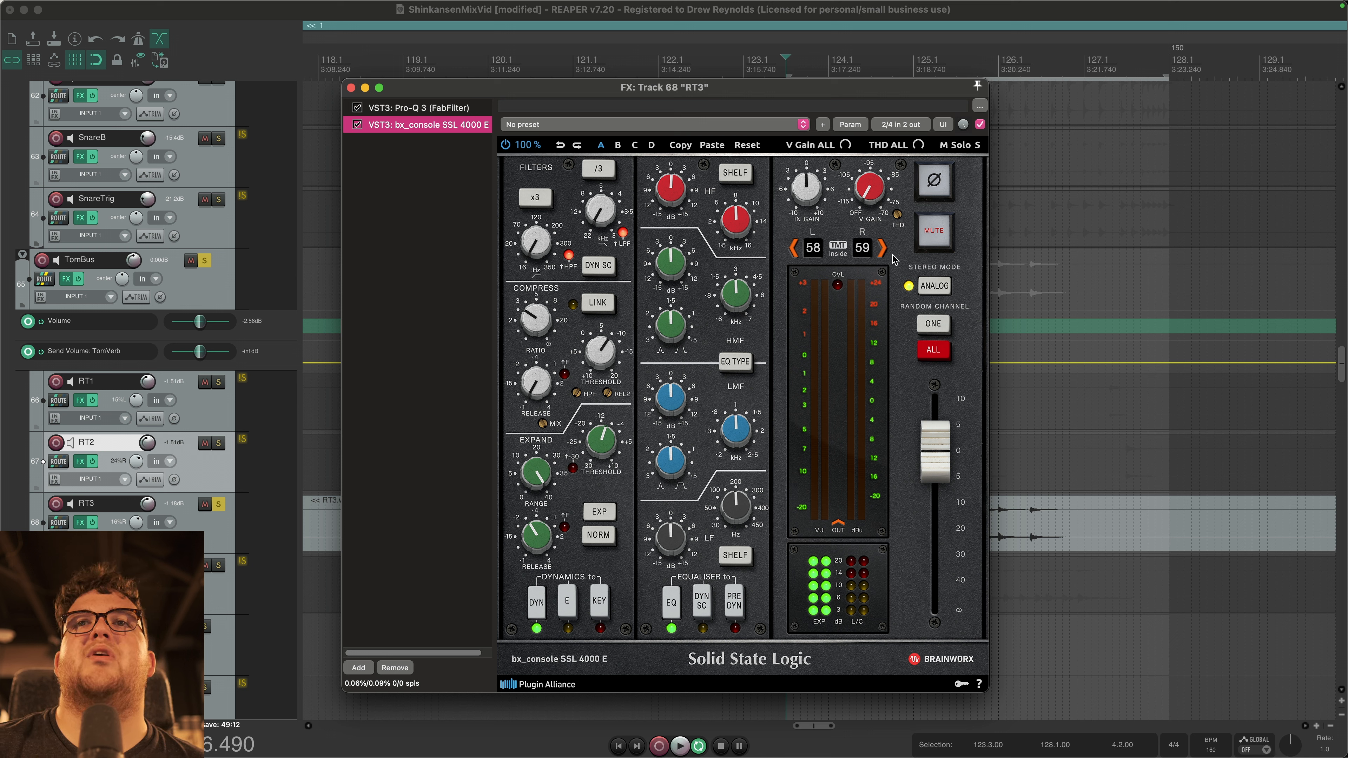
{"action": "key", "text": "space"}
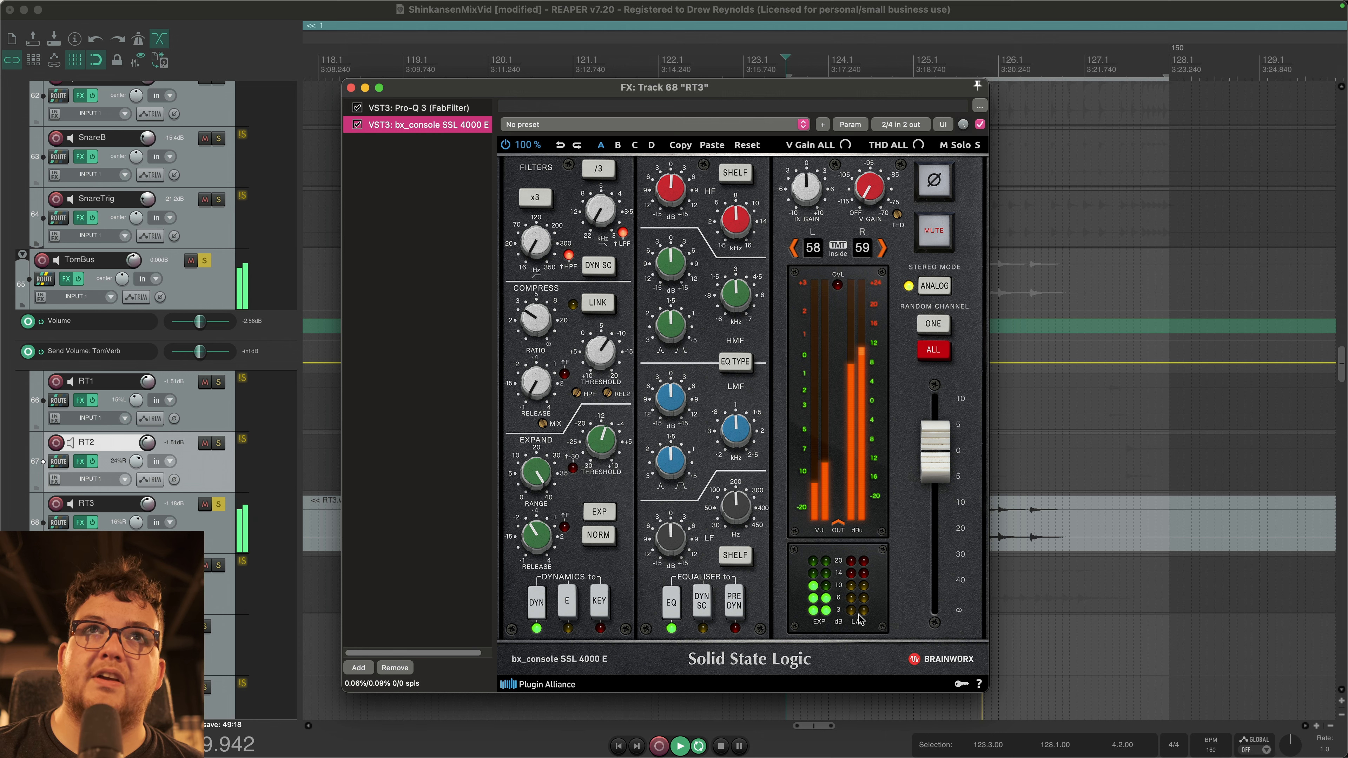
{"action": "key", "text": "space"}
{"action": "key", "text": "Escape"}
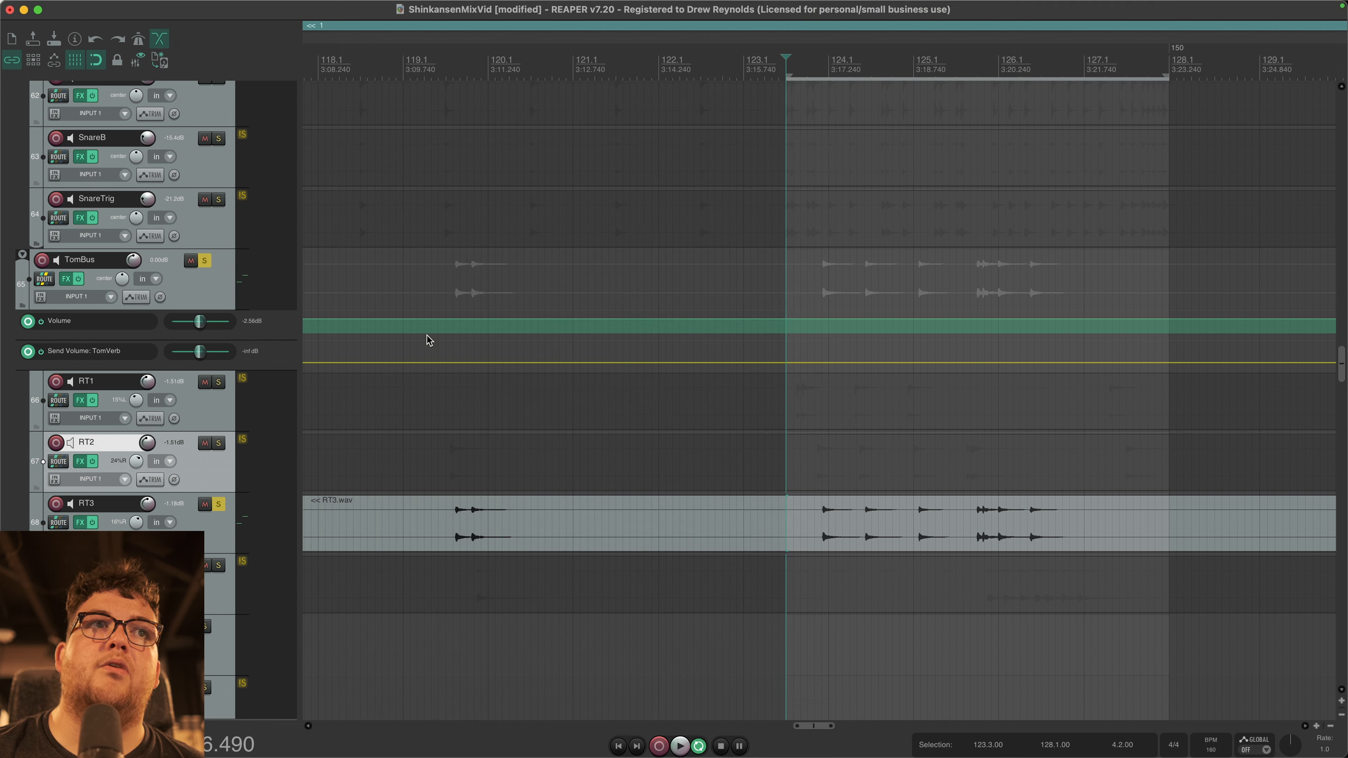
Step: Switch the solo from RT3 to FT1 and play its fill from just before bar 126
{"action": "left_click", "coordinate": [219, 506]}
{"action": "left_click", "coordinate": [218, 565]}
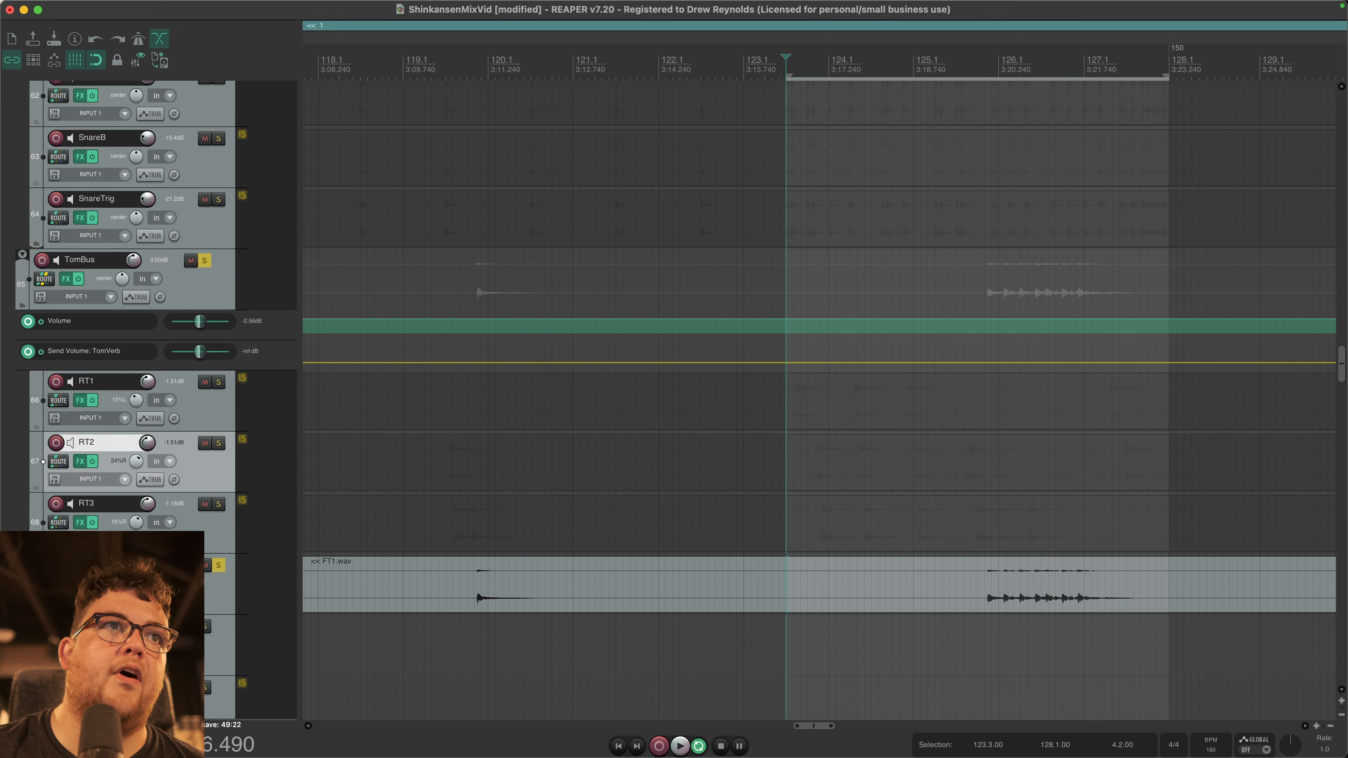
{"action": "left_click", "coordinate": [982, 589]}
{"action": "key", "text": "space"}
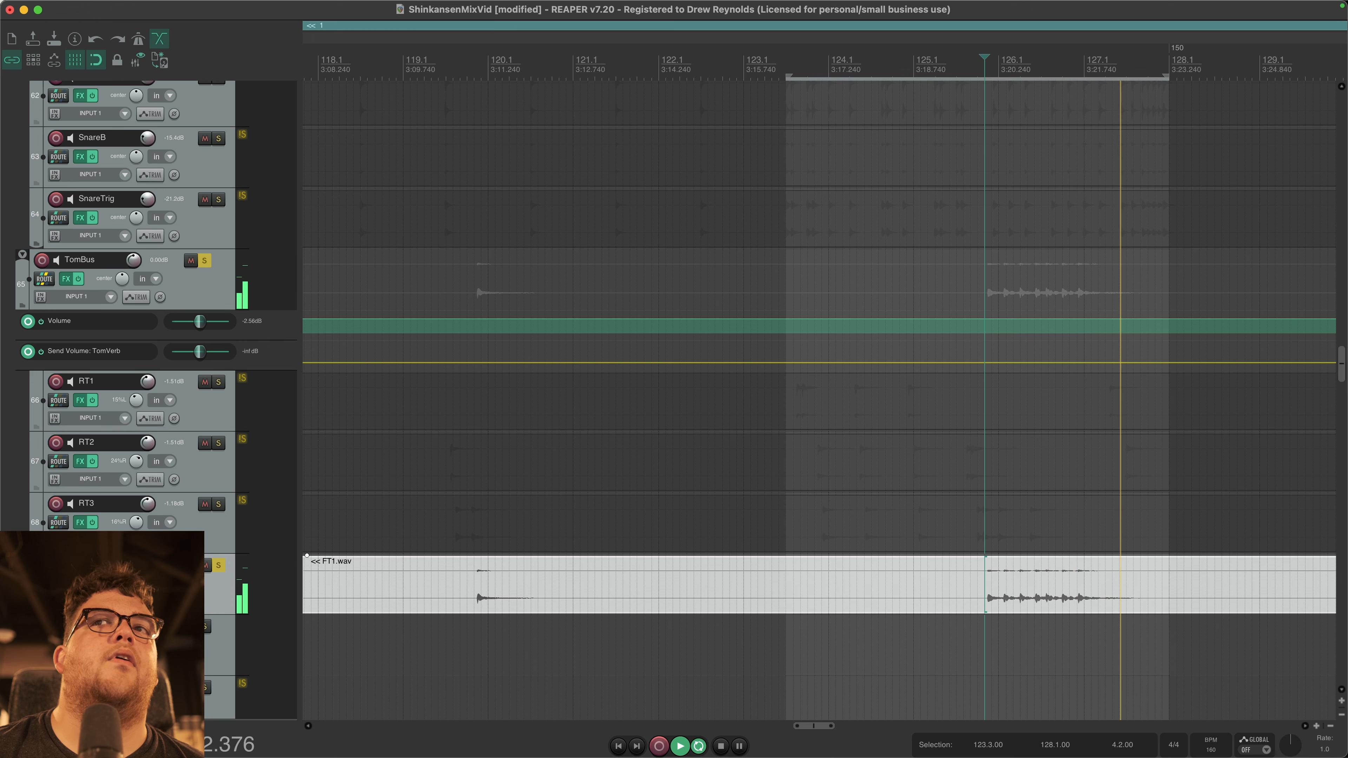
Step: Examine FT1's Pro-Q 3 bands and compare playback with the equaliser off and on, leaving it on
{"action": "left_click", "coordinate": [354, 66]}
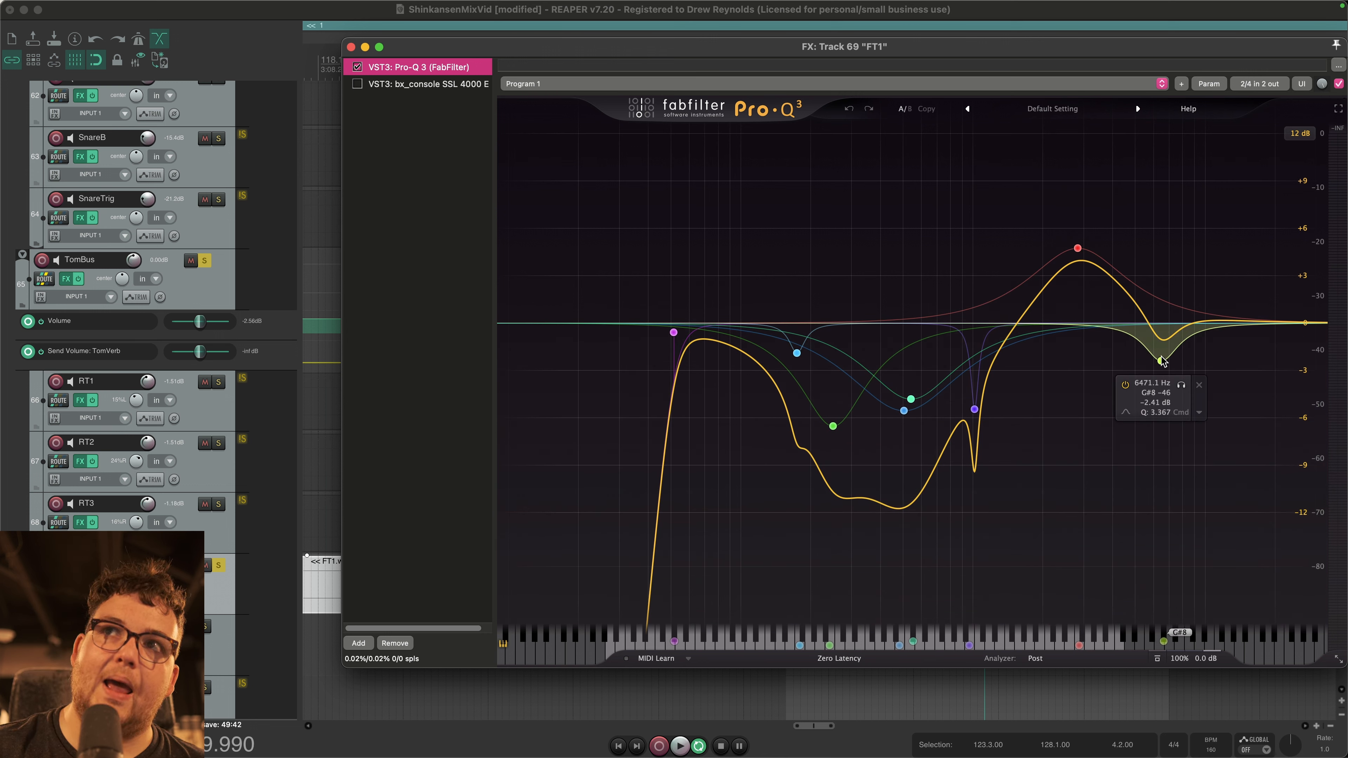
{"action": "left_click", "coordinate": [358, 67]}
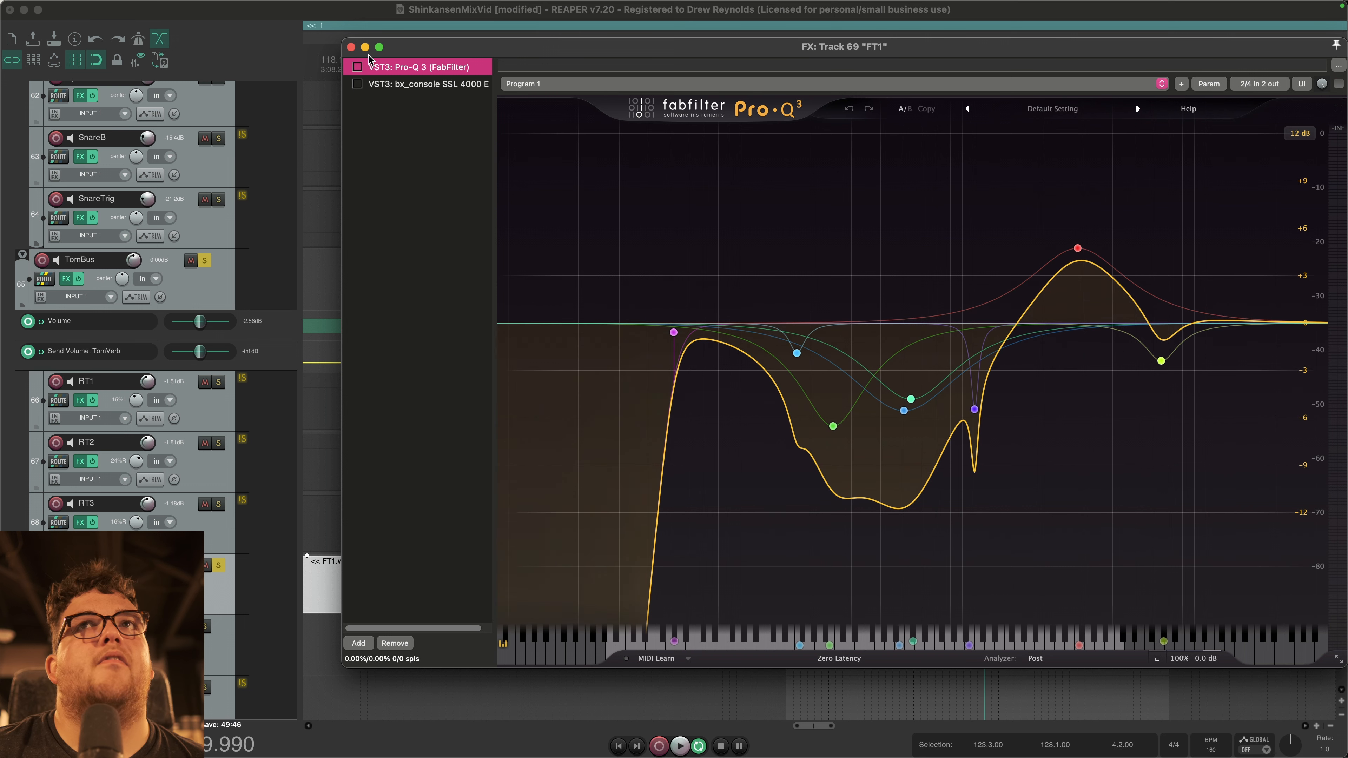
{"action": "key", "text": "space"}
{"action": "key", "text": "space"}
{"action": "left_click", "coordinate": [357, 67]}
{"action": "key", "text": "space"}
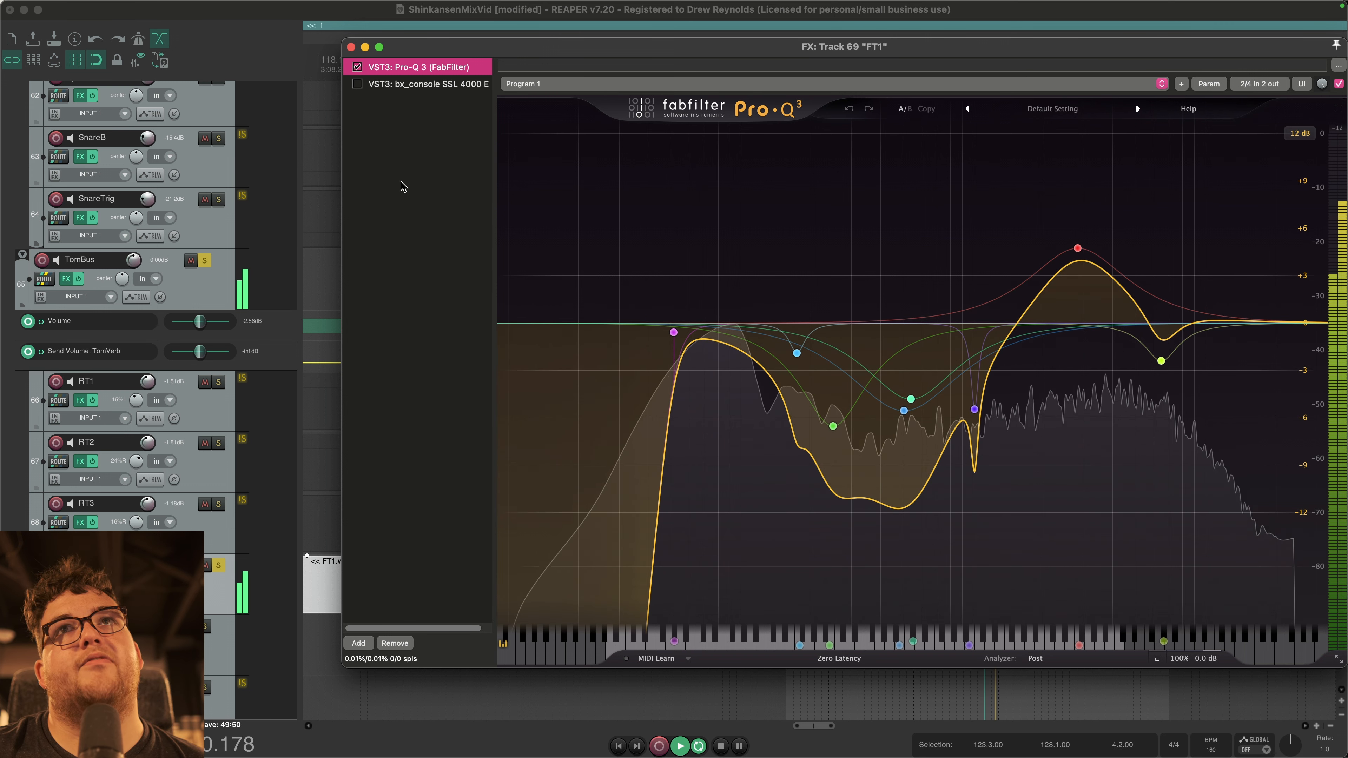
{"action": "key", "text": "space"}
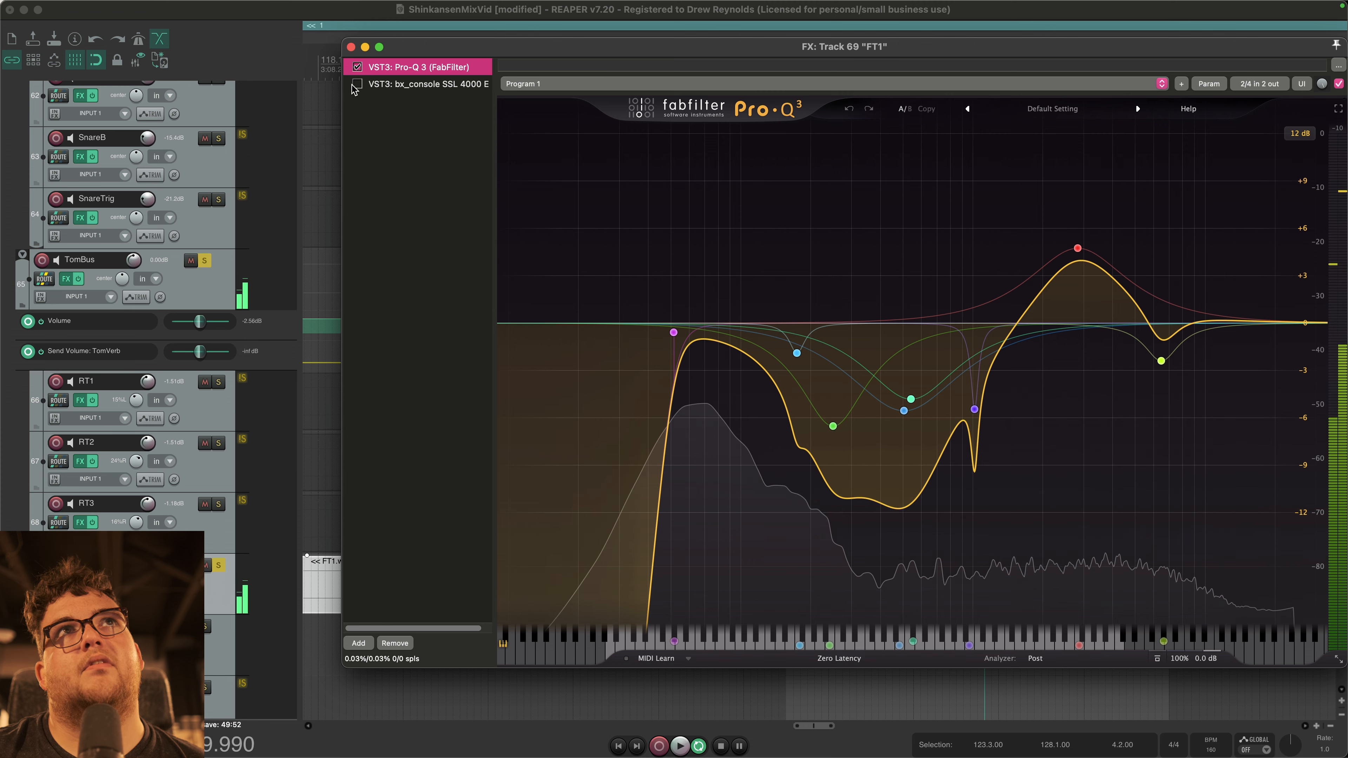
Step: Enable bx_console SSL 4000 E on FT1, play the fill to watch its dynamics meters, and close the effects window
{"action": "left_click", "coordinate": [356, 85]}
{"action": "left_click", "coordinate": [357, 84]}
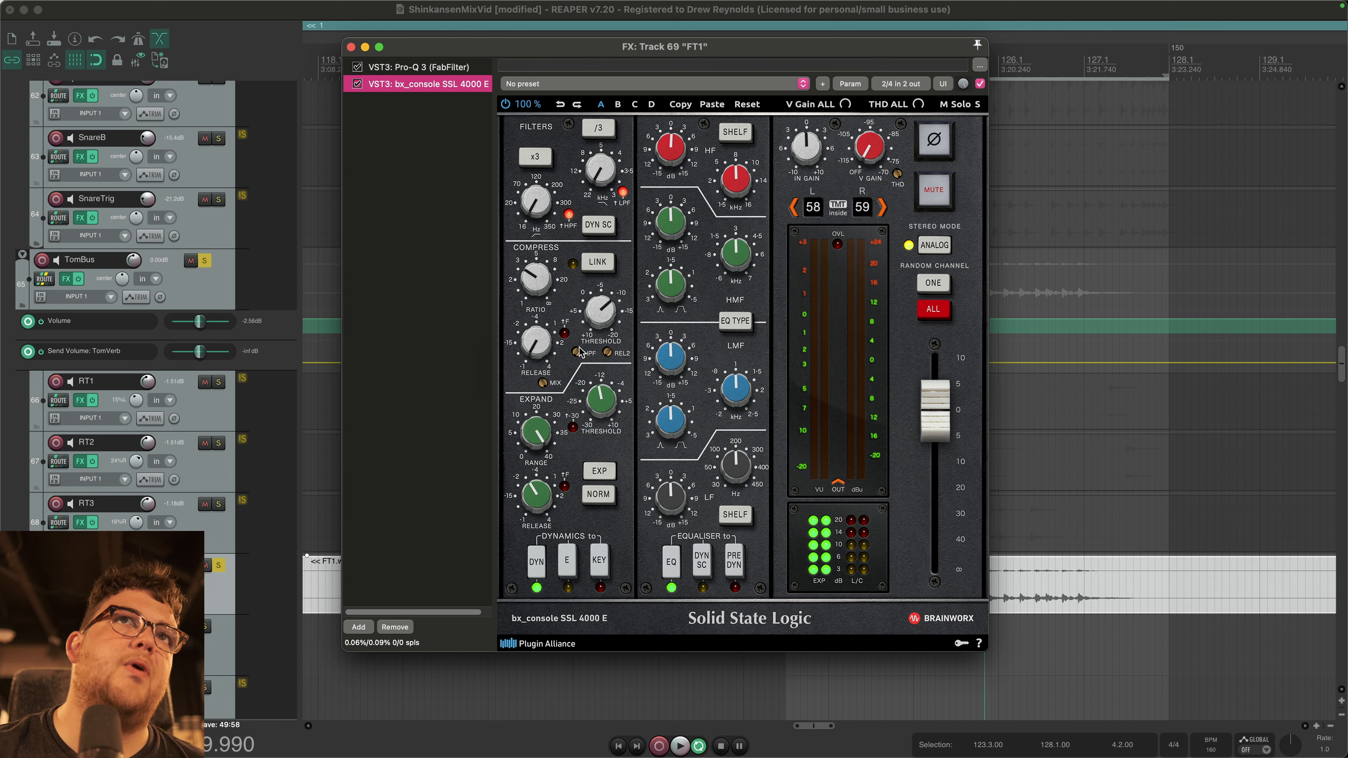
{"action": "left_click", "coordinate": [489, 349]}
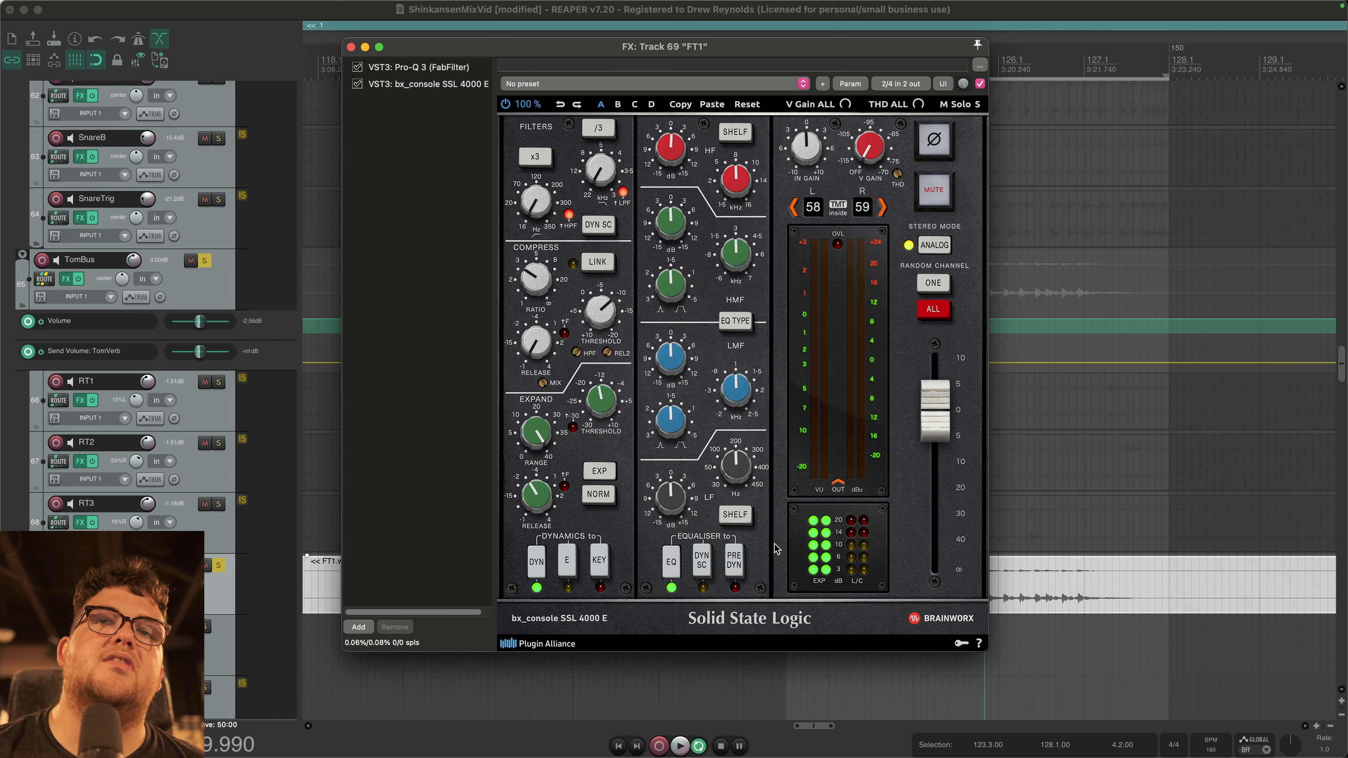
{"action": "key", "text": "space"}
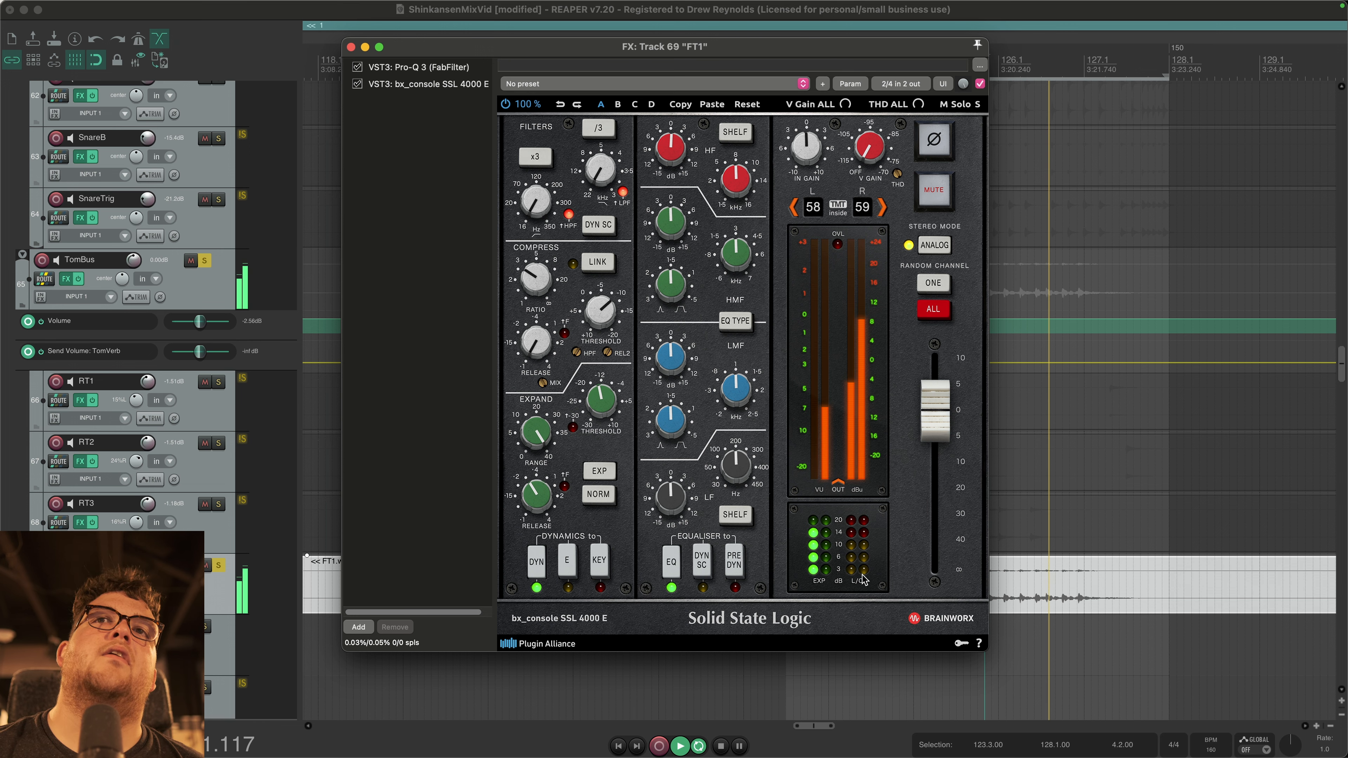
{"action": "key", "text": "space"}
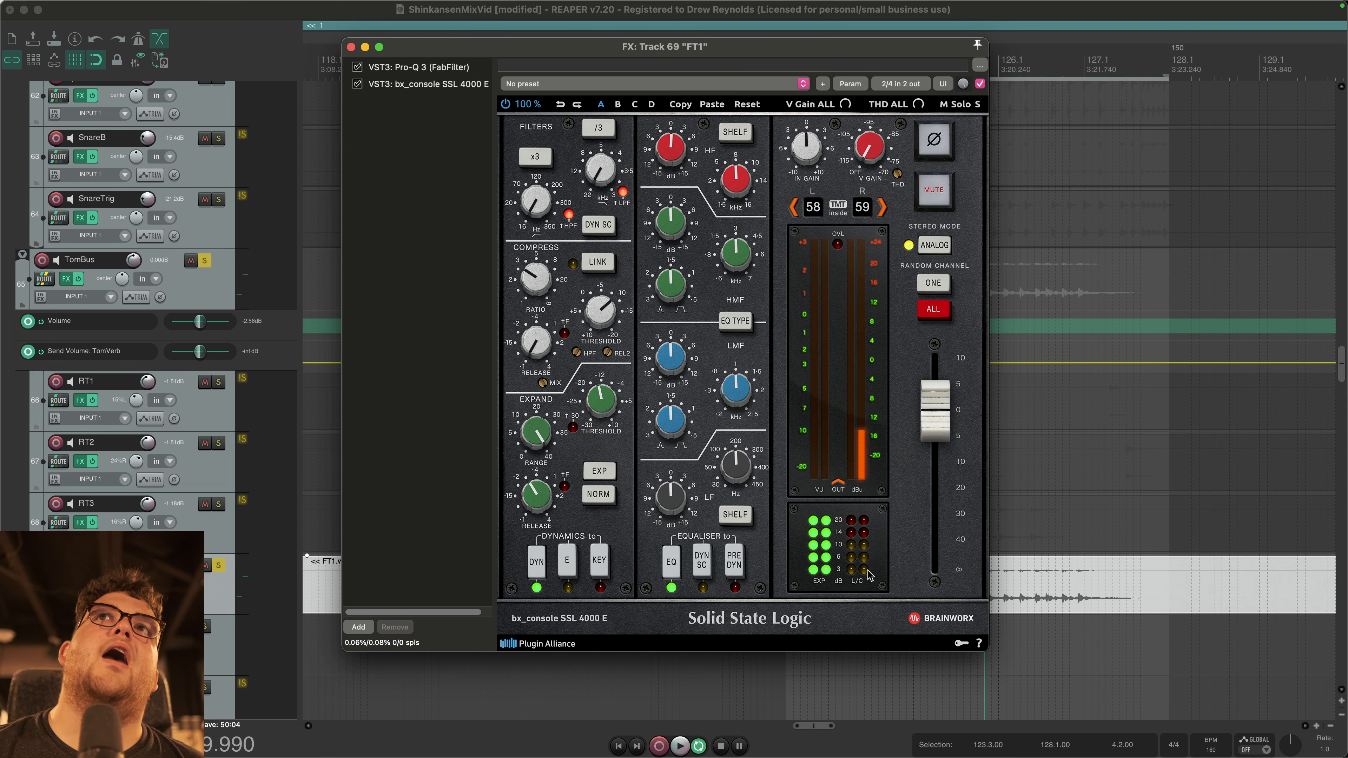
{"action": "key", "text": "Escape"}
Step: Play all the tom tracks together through the soloed TomBus from bar 123
{"action": "key", "text": "space"}
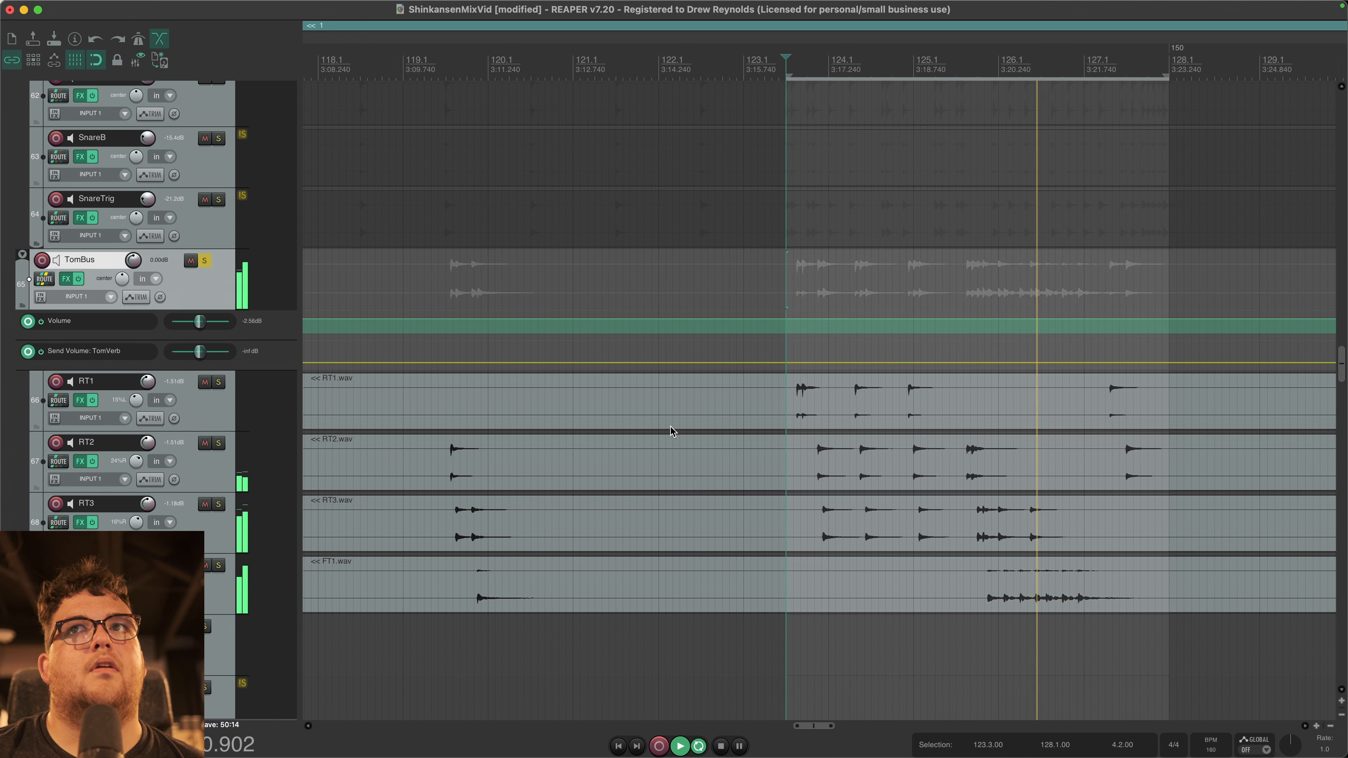
{"action": "key", "text": "space"}
Step: Enable Pro-Q 3 on TomBus, examine its bands, and compare the tom fill with the equaliser off and on, leaving it on
{"action": "left_click_drag", "start_coordinate": [701, 285], "coordinate": [631, 132]}
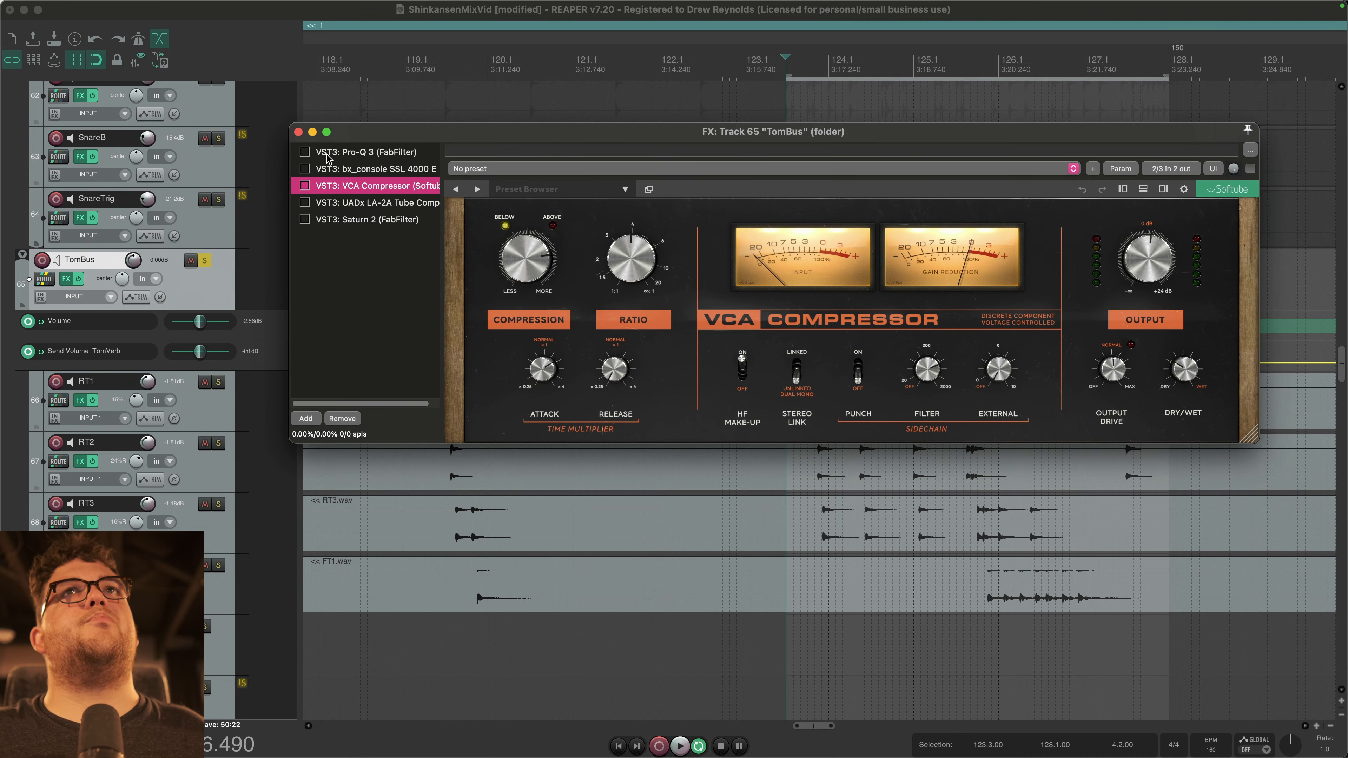
{"action": "left_click", "coordinate": [353, 152]}
{"action": "mouse_move", "coordinate": [695, 400]}
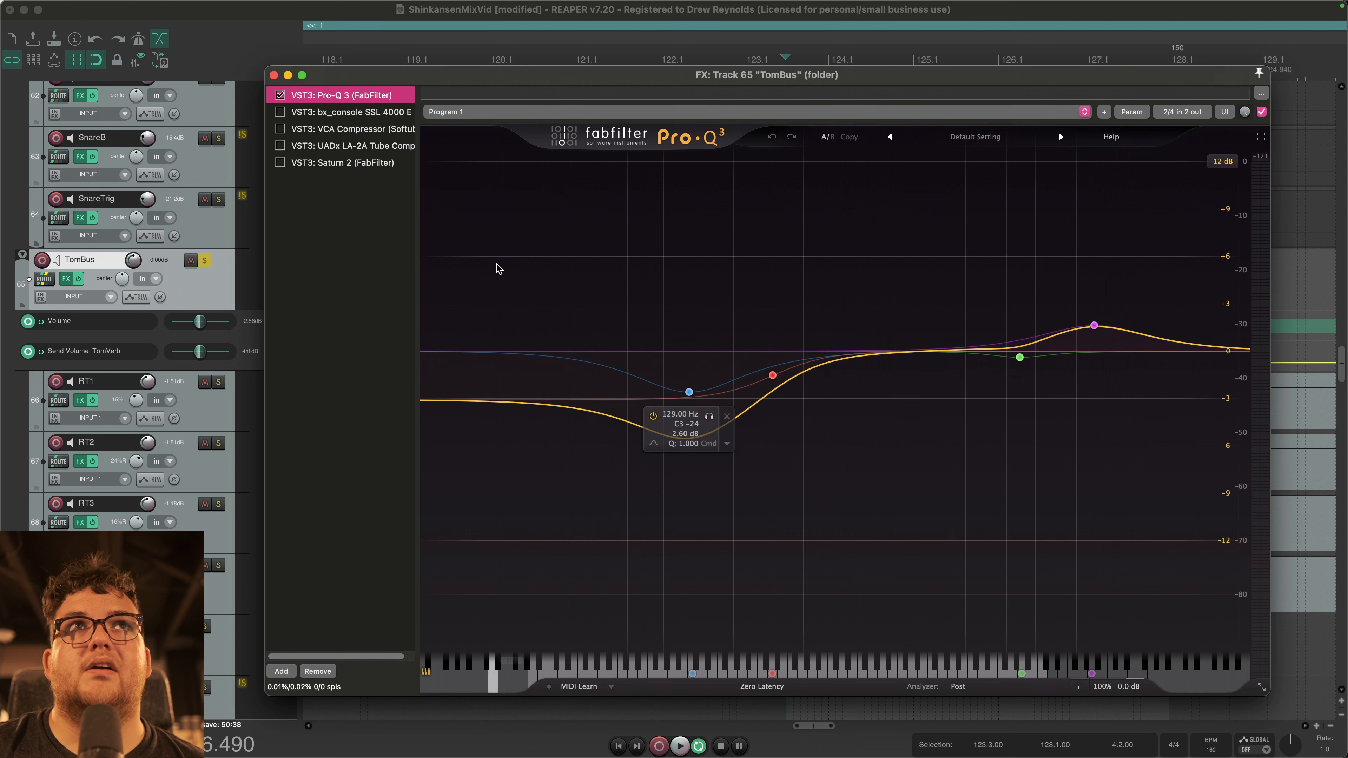
{"action": "left_click", "coordinate": [281, 95]}
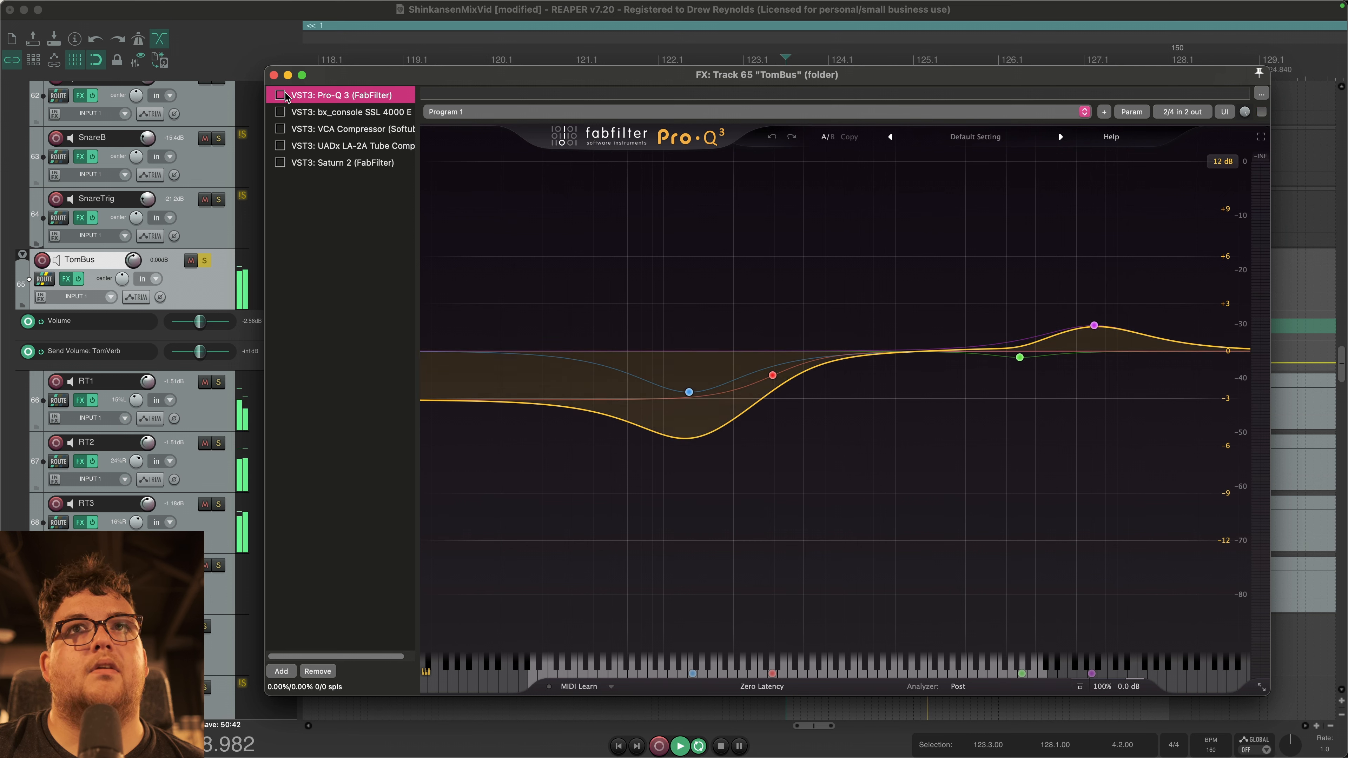
{"action": "key", "text": "space"}
{"action": "left_click", "coordinate": [281, 93]}
{"action": "key", "text": "space"}
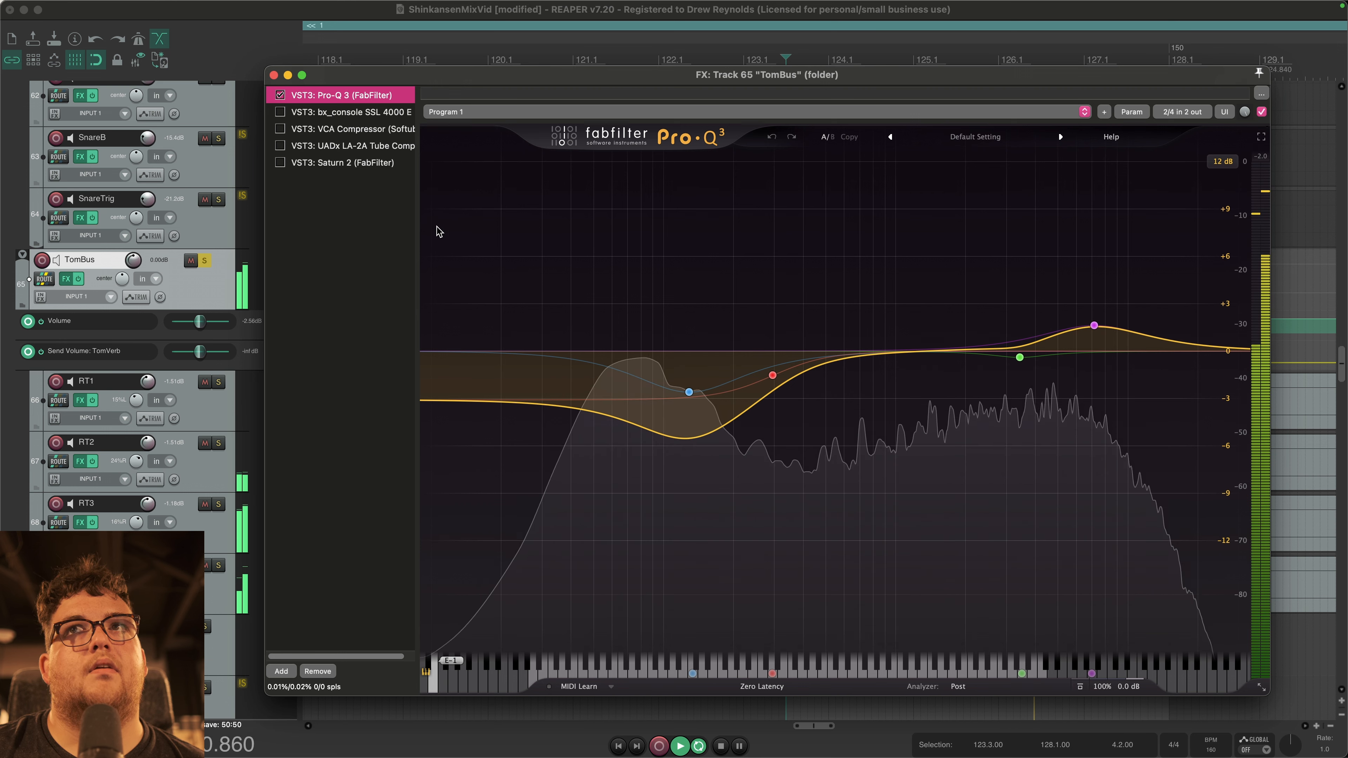
{"action": "key", "text": "space"}
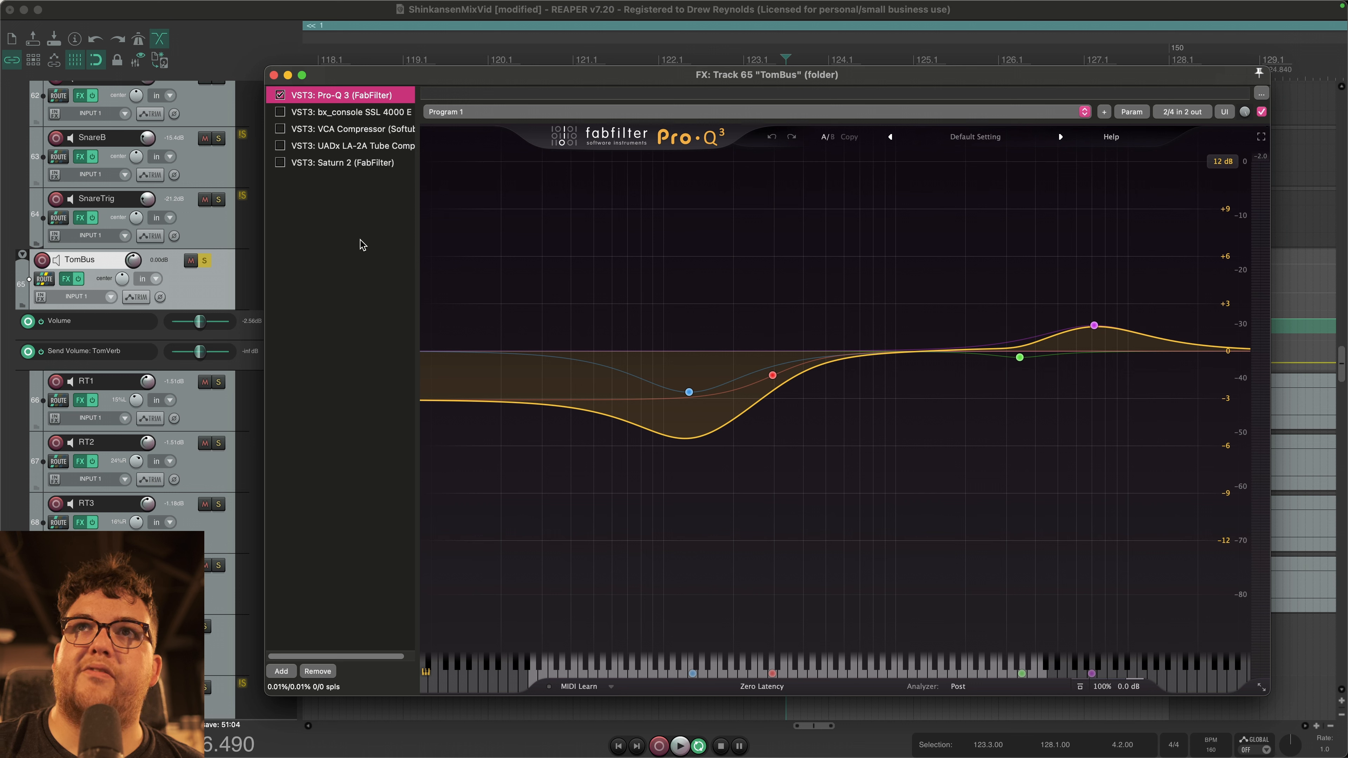
Step: Enable bx_console SSL 4000 E on TomBus and compare the tom fill with it off and on, leaving it on
{"action": "left_click", "coordinate": [283, 111]}
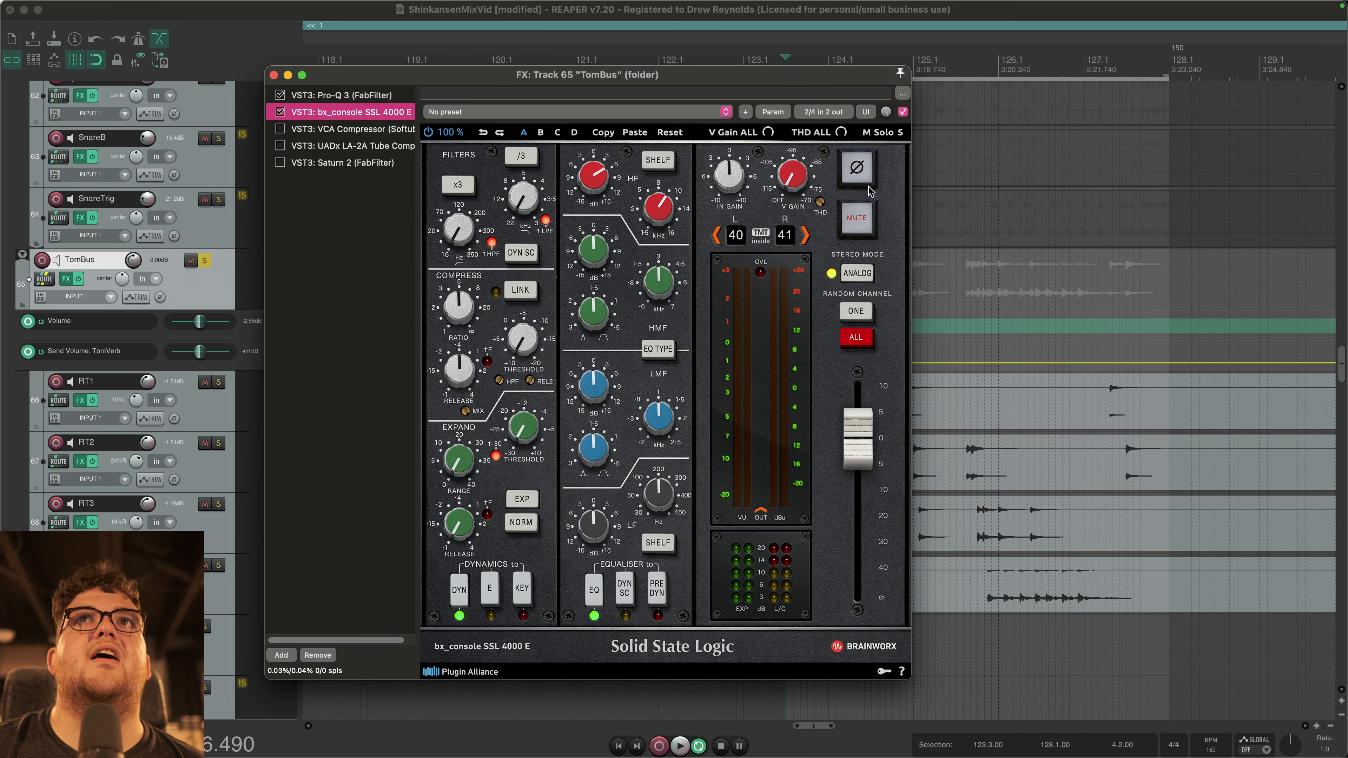
{"action": "left_click", "coordinate": [820, 206]}
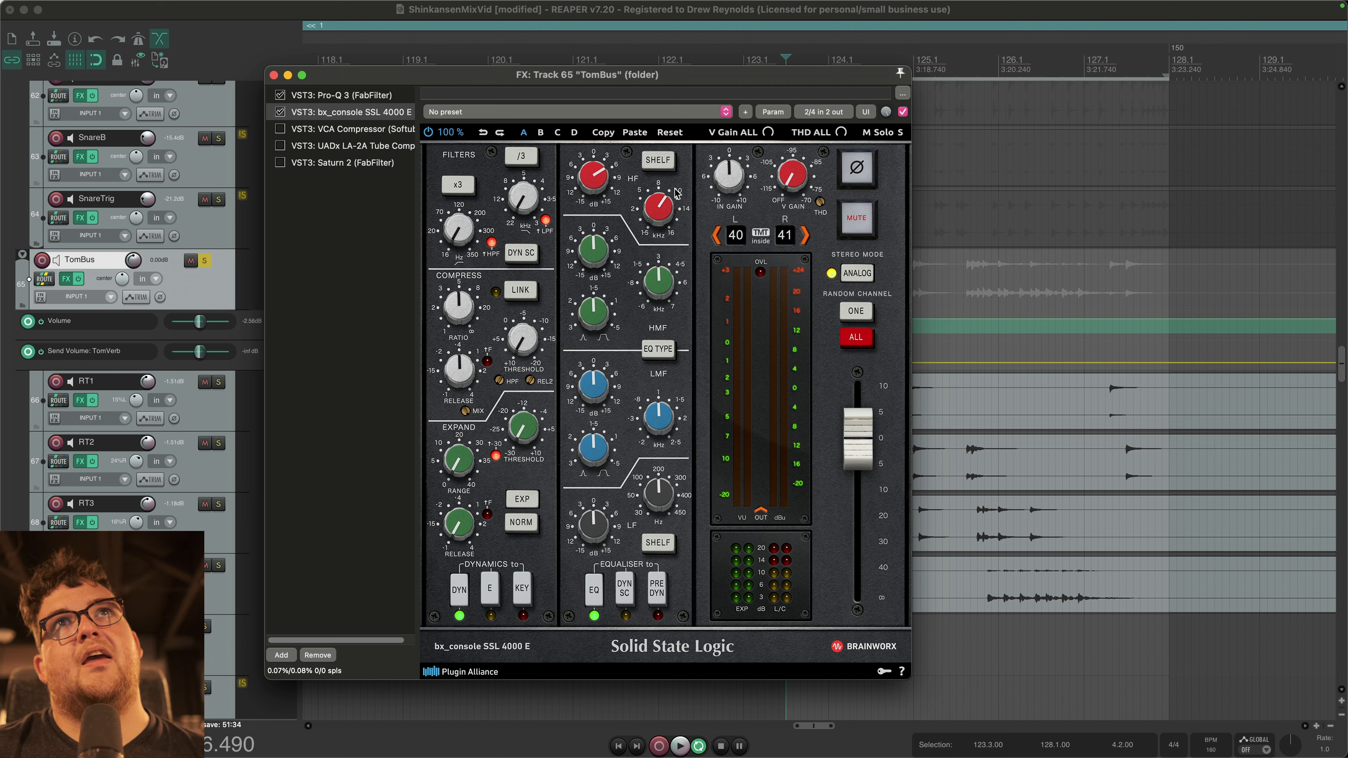
{"action": "left_click", "coordinate": [280, 112]}
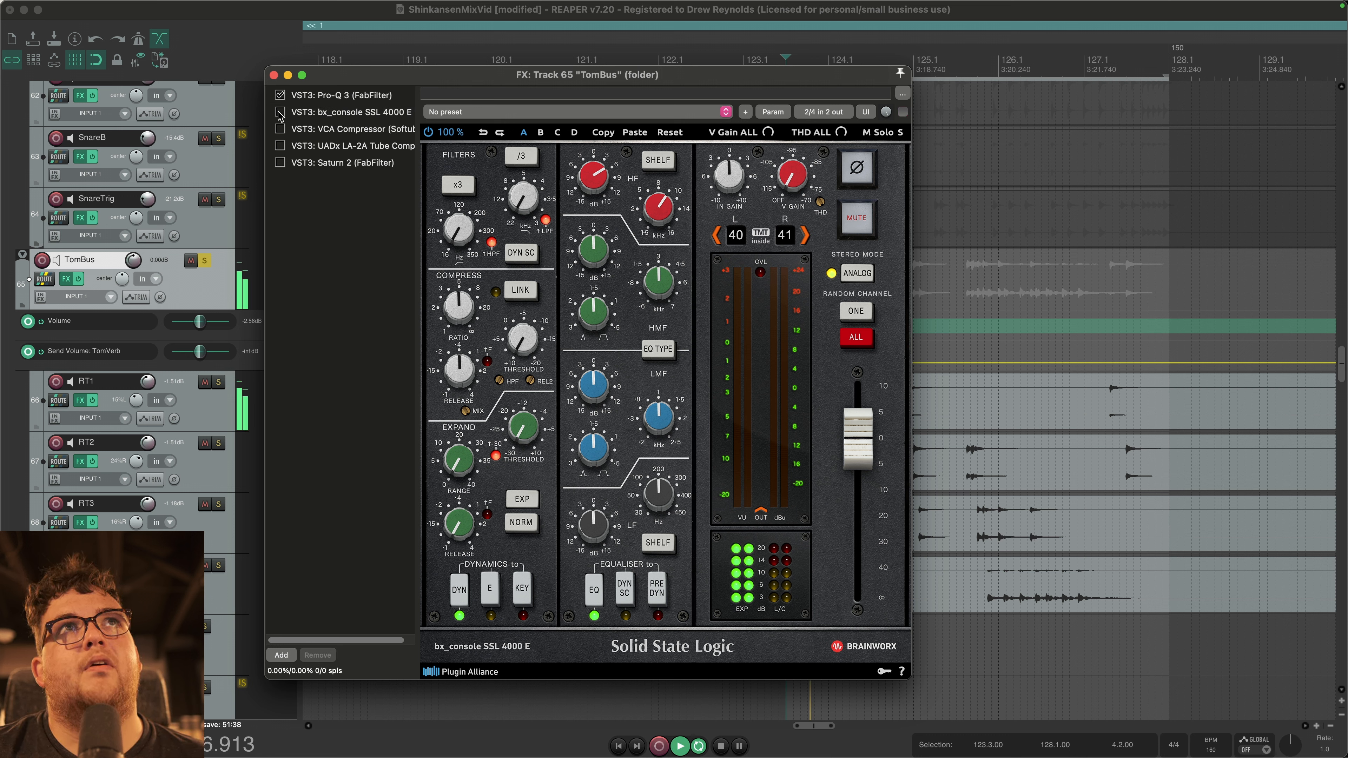
{"action": "key", "text": "space"}
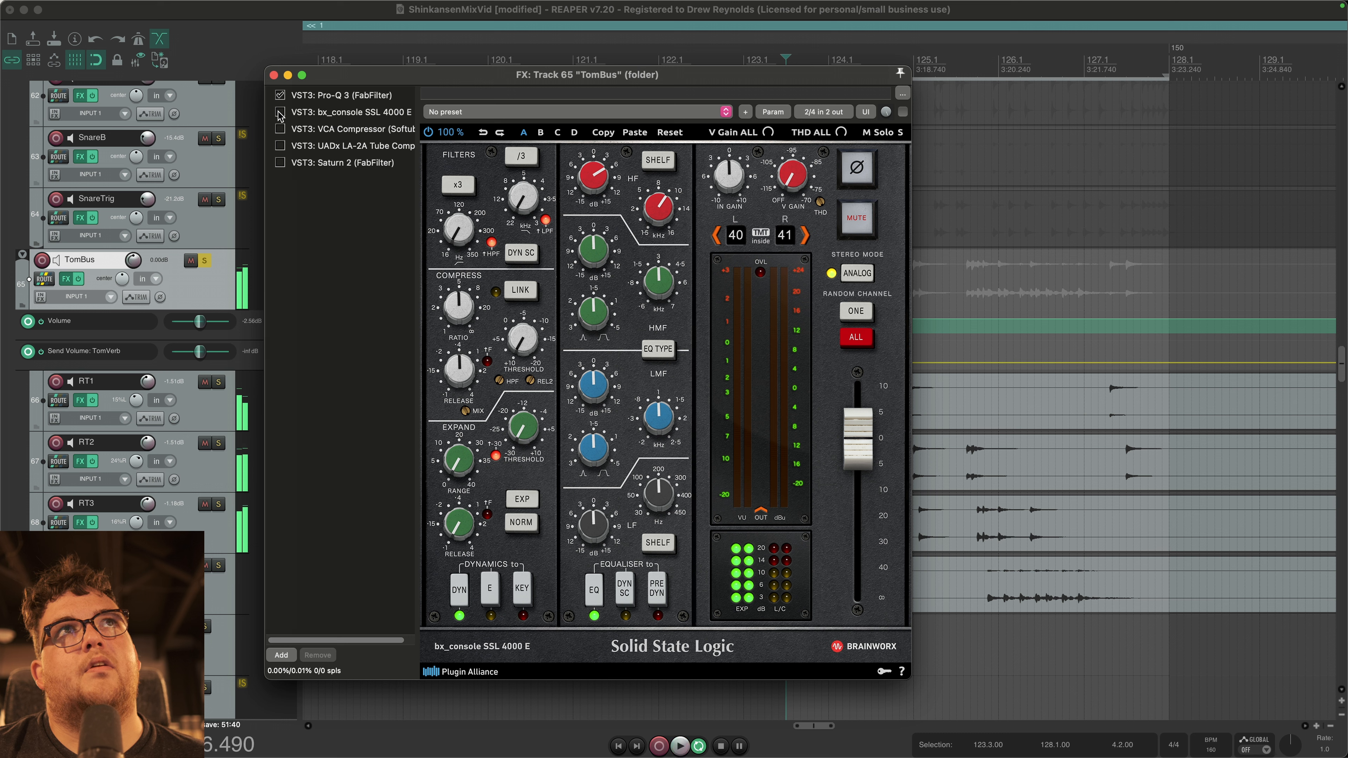
{"action": "left_click", "coordinate": [280, 112]}
{"action": "key", "text": "space"}
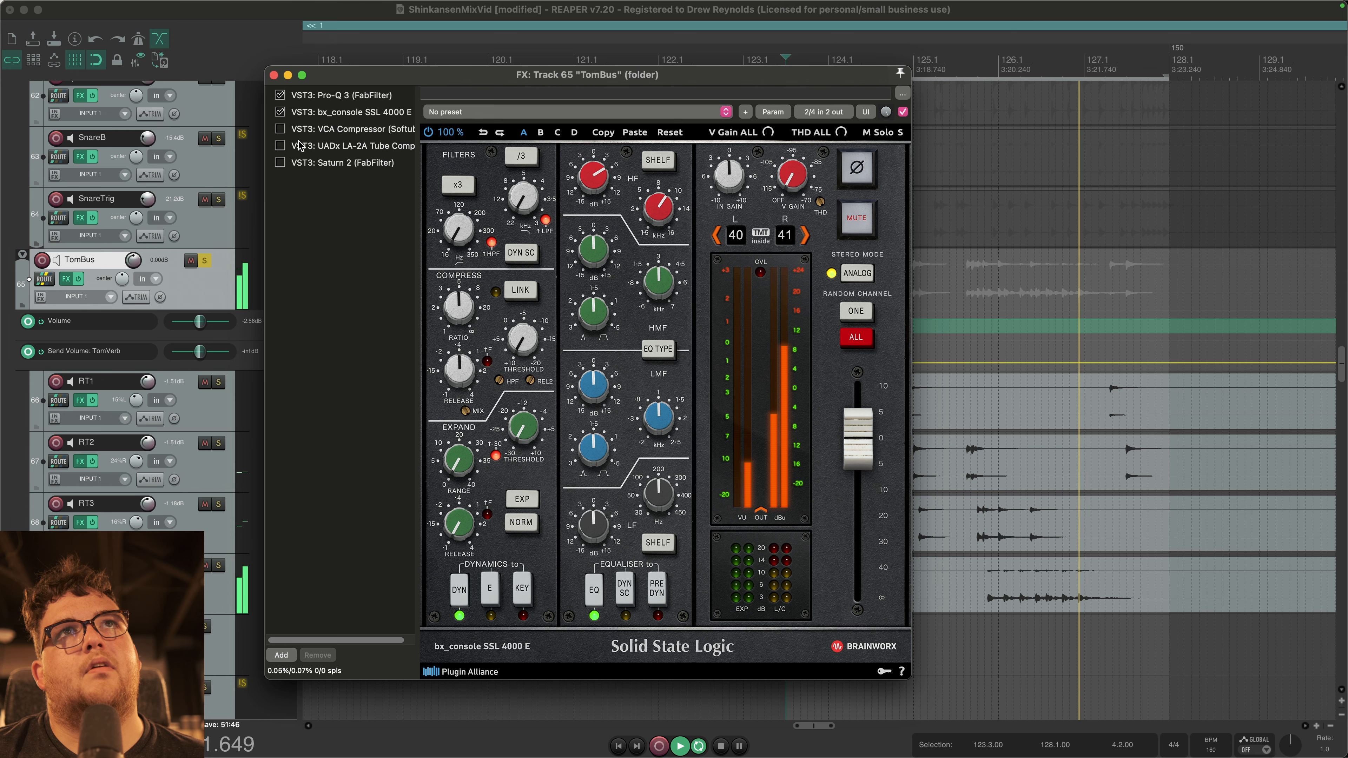
{"action": "key", "text": "space"}
Step: Enable the Softube VCA Compressor on TomBus and examine its settings, including the output drive
{"action": "left_click", "coordinate": [279, 128]}
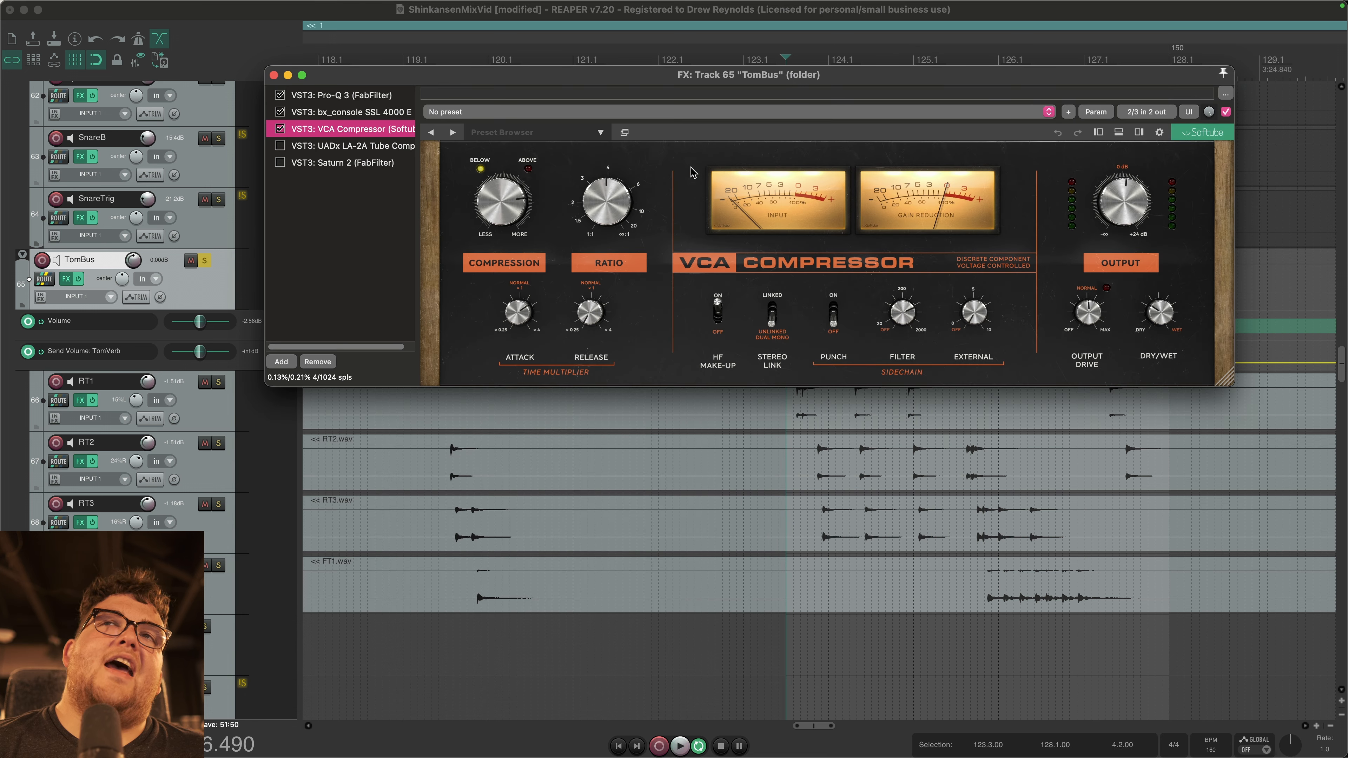
{"action": "left_click_drag", "start_coordinate": [905, 79], "coordinate": [849, 183]}
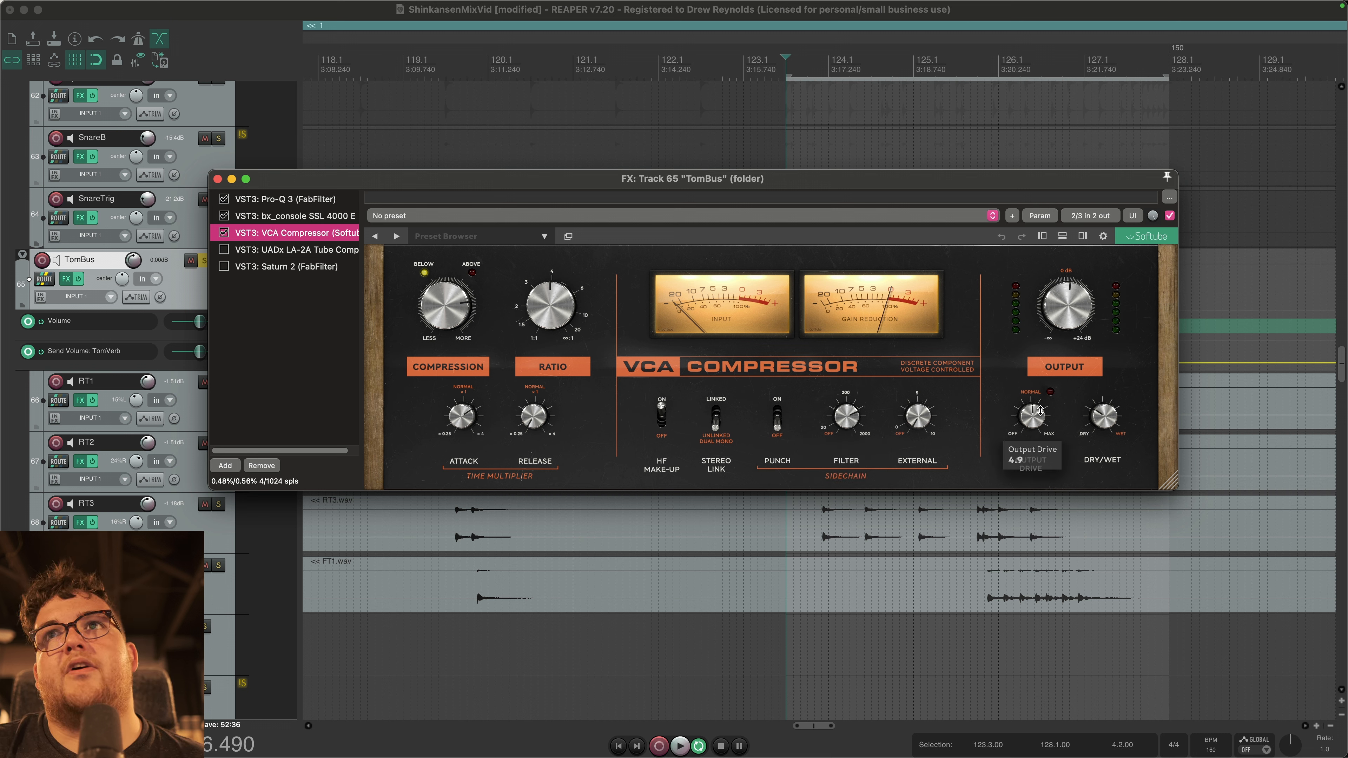
{"action": "mouse_move", "coordinate": [1028, 410]}
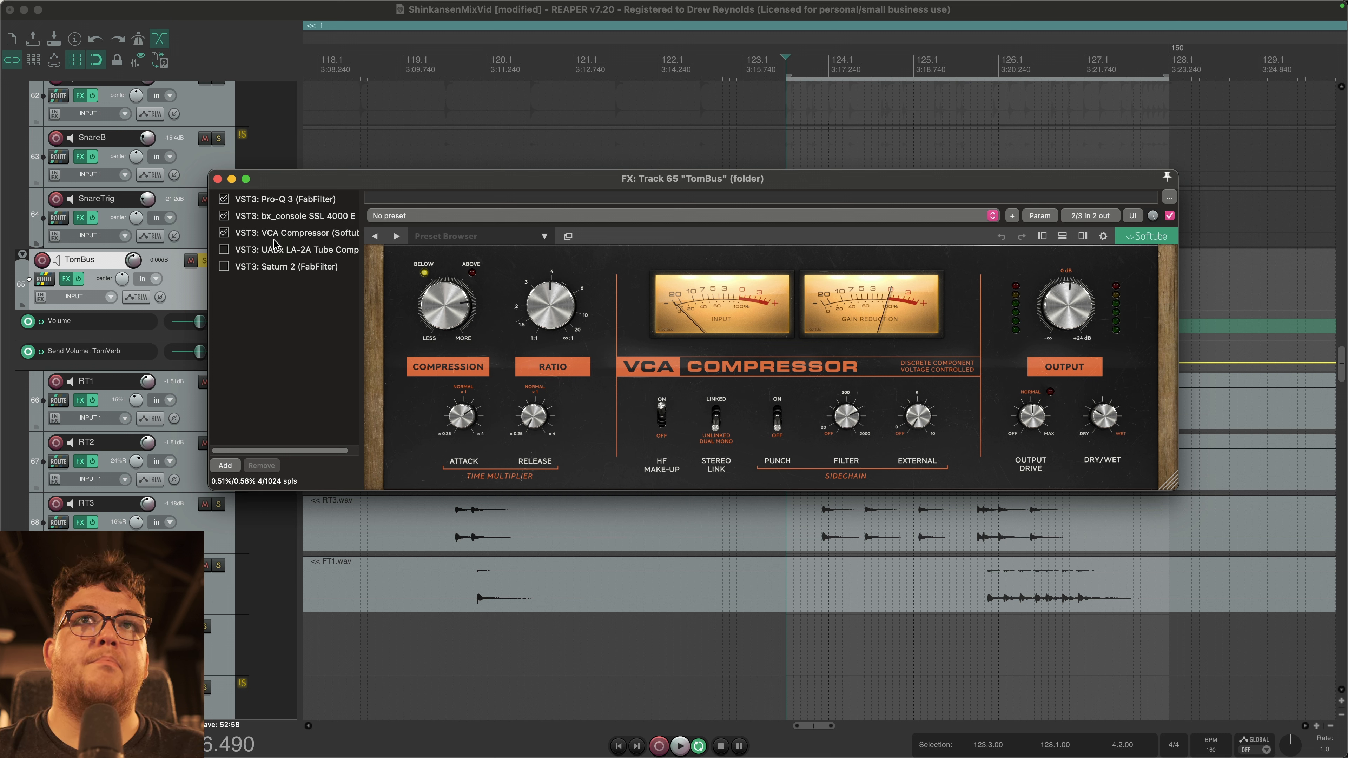
Step: Compare the tom fill with the VCA Compressor off and on, leaving it on, and check its dry/wet mix
{"action": "left_click", "coordinate": [223, 232]}
{"action": "key", "text": "space"}
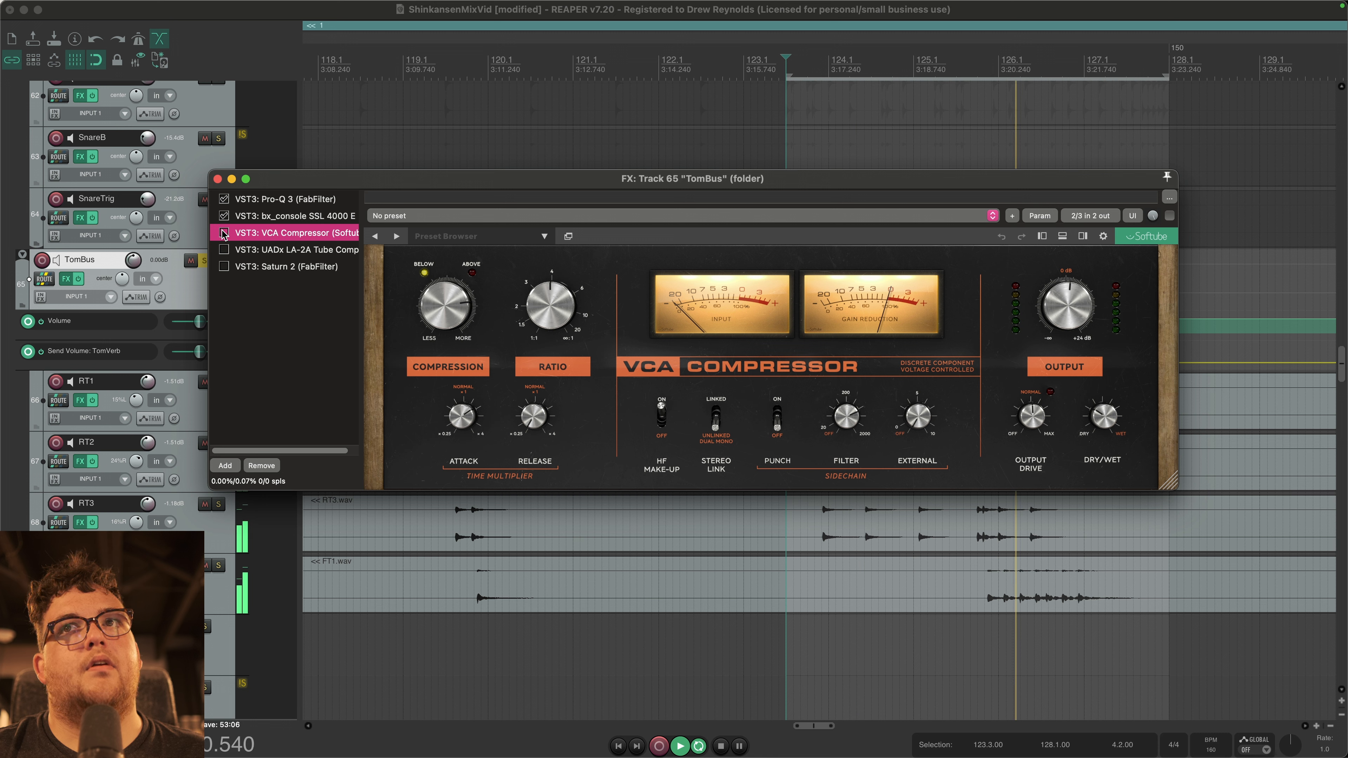
{"action": "key", "text": "space"}
{"action": "left_click", "coordinate": [223, 234]}
{"action": "key", "text": "space"}
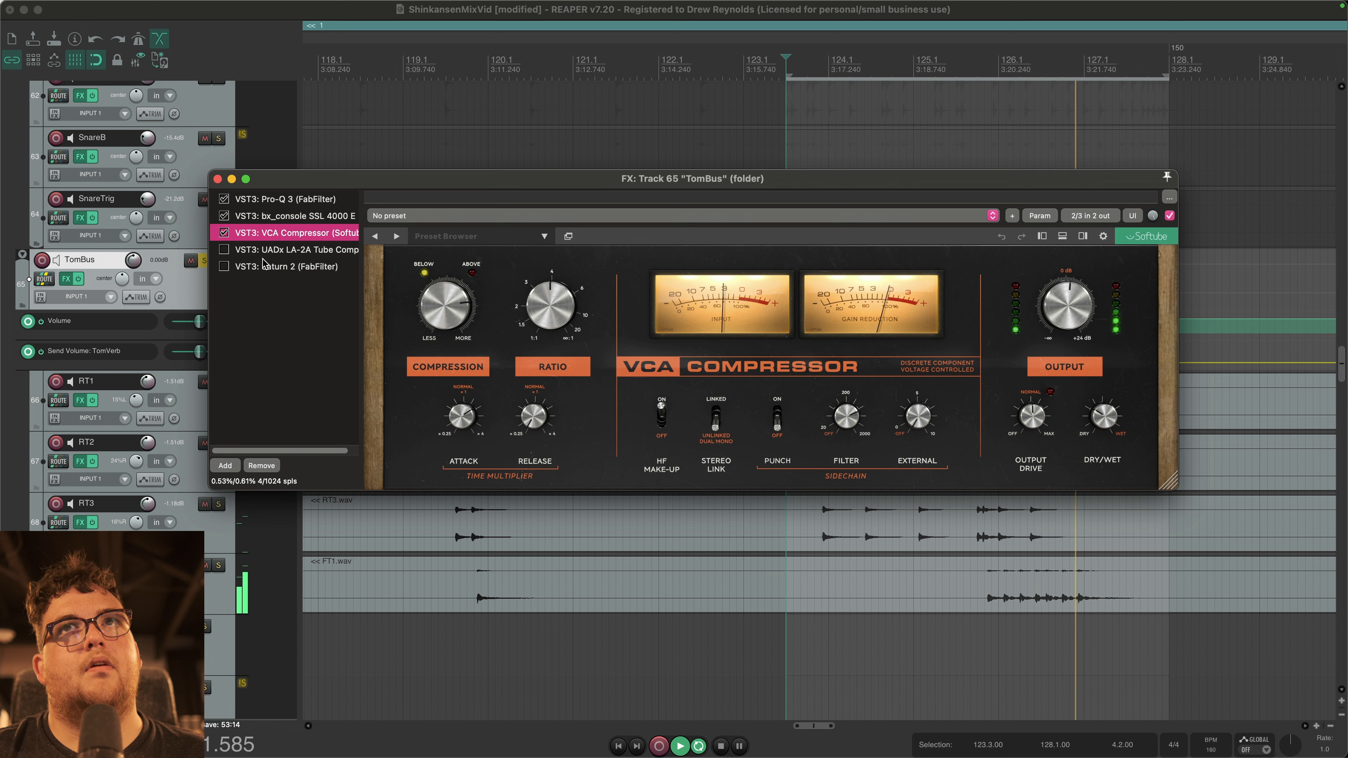
{"action": "key", "text": "space"}
{"action": "mouse_move", "coordinate": [1106, 413]}
{"action": "key", "text": "space"}
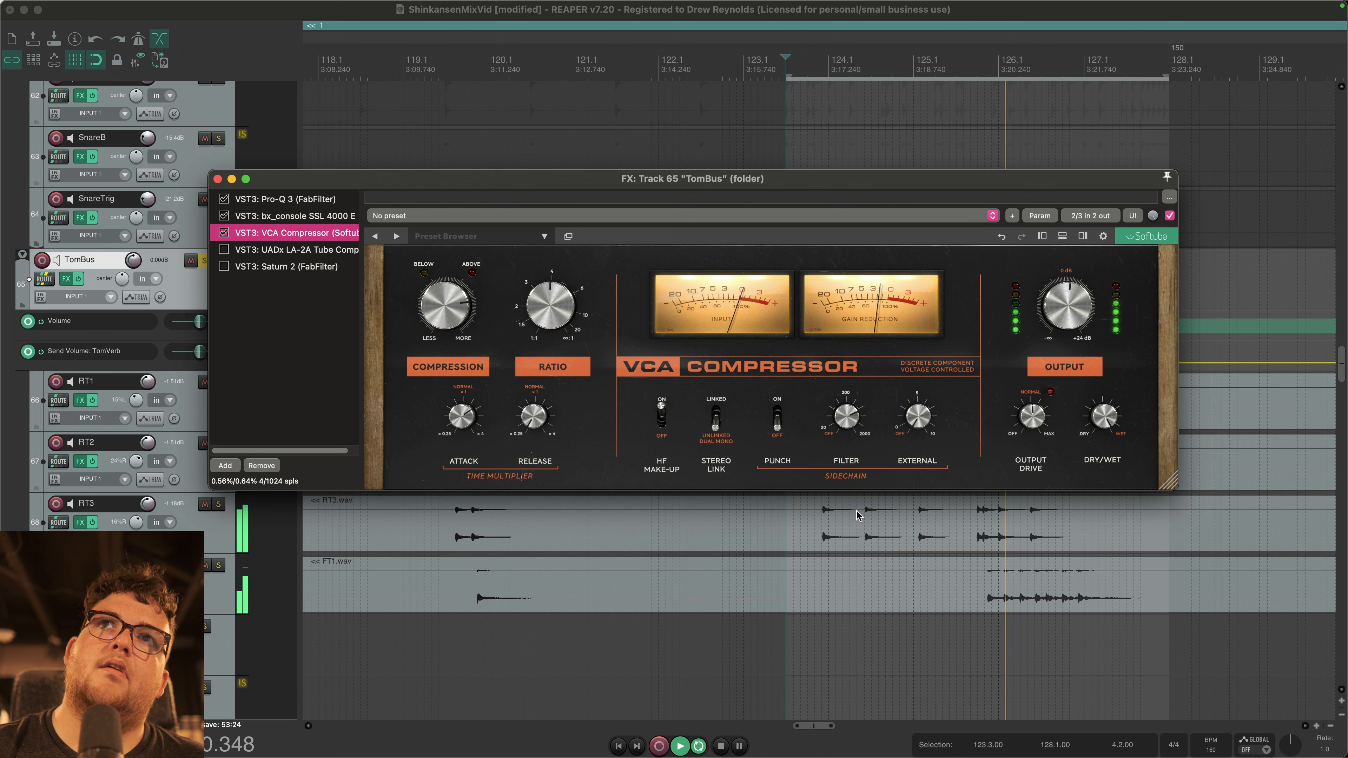
{"action": "key", "text": "space"}
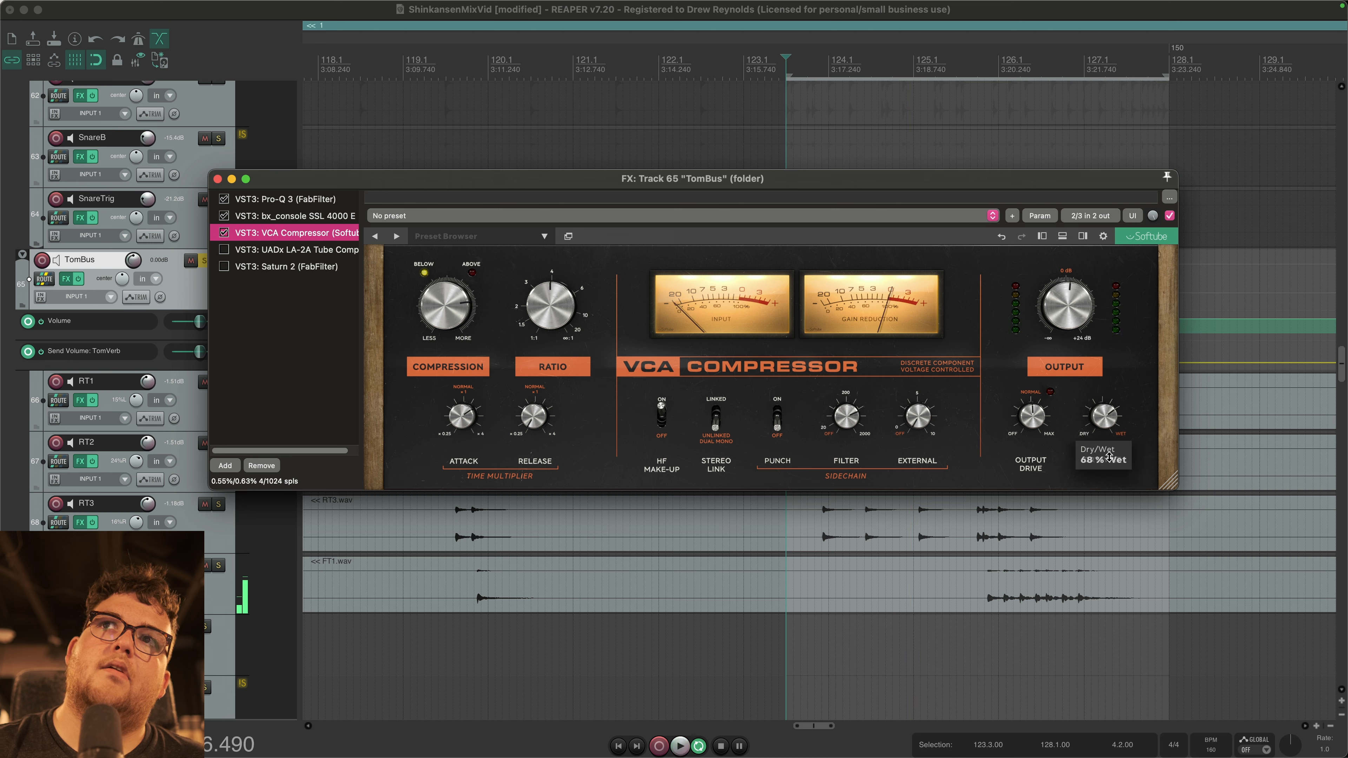
Step: Enable the UADx LA-2A compressor on TomBus and play the tom fill through it
{"action": "left_click", "coordinate": [270, 249]}
{"action": "left_click", "coordinate": [224, 249]}
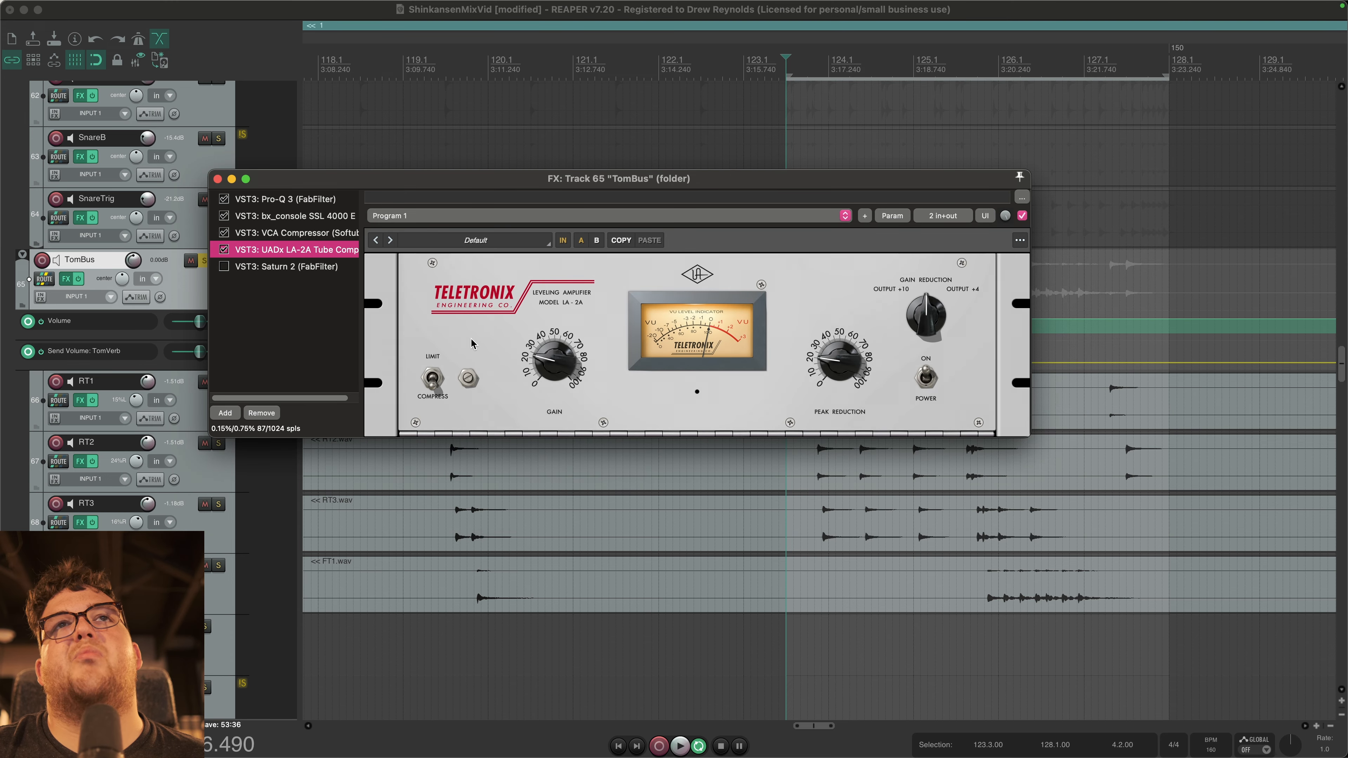
{"action": "left_click_drag", "start_coordinate": [863, 178], "coordinate": [927, 190]}
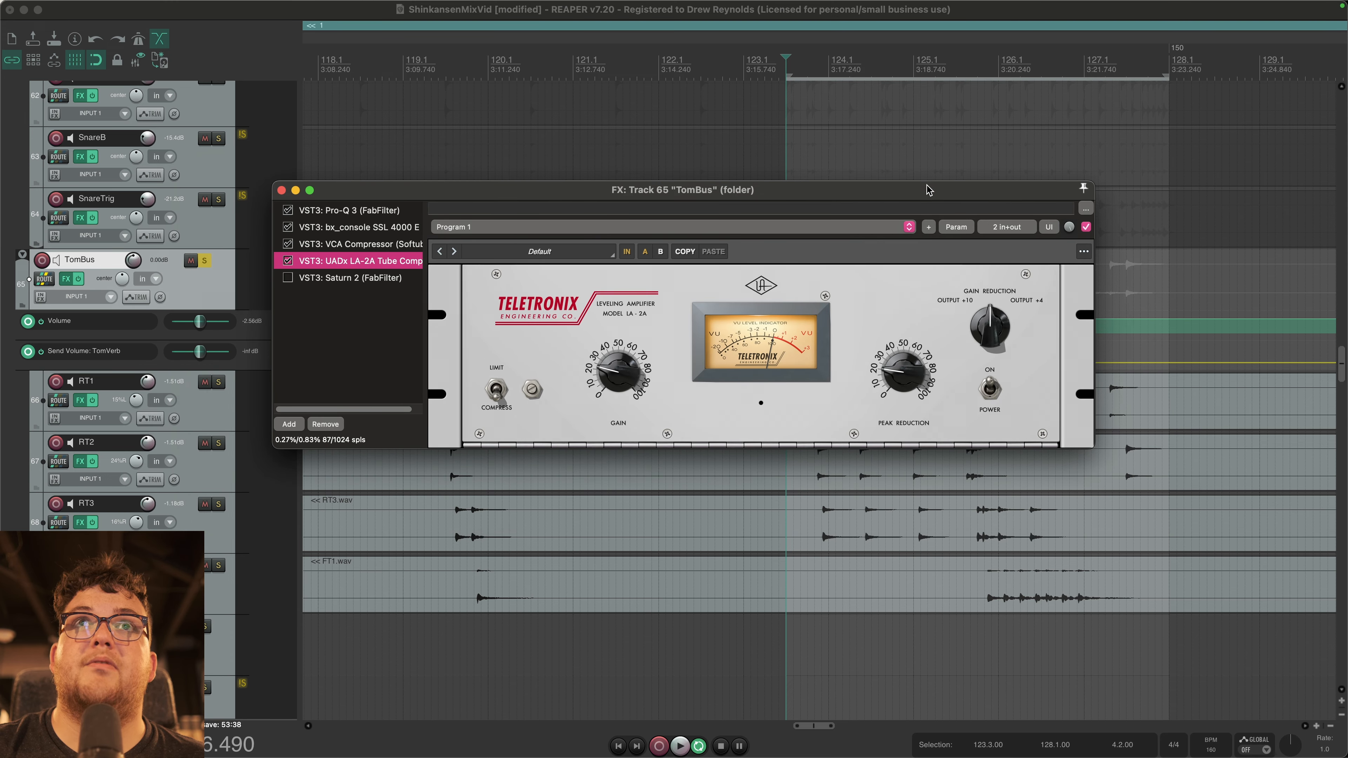
{"action": "key", "text": "space"}
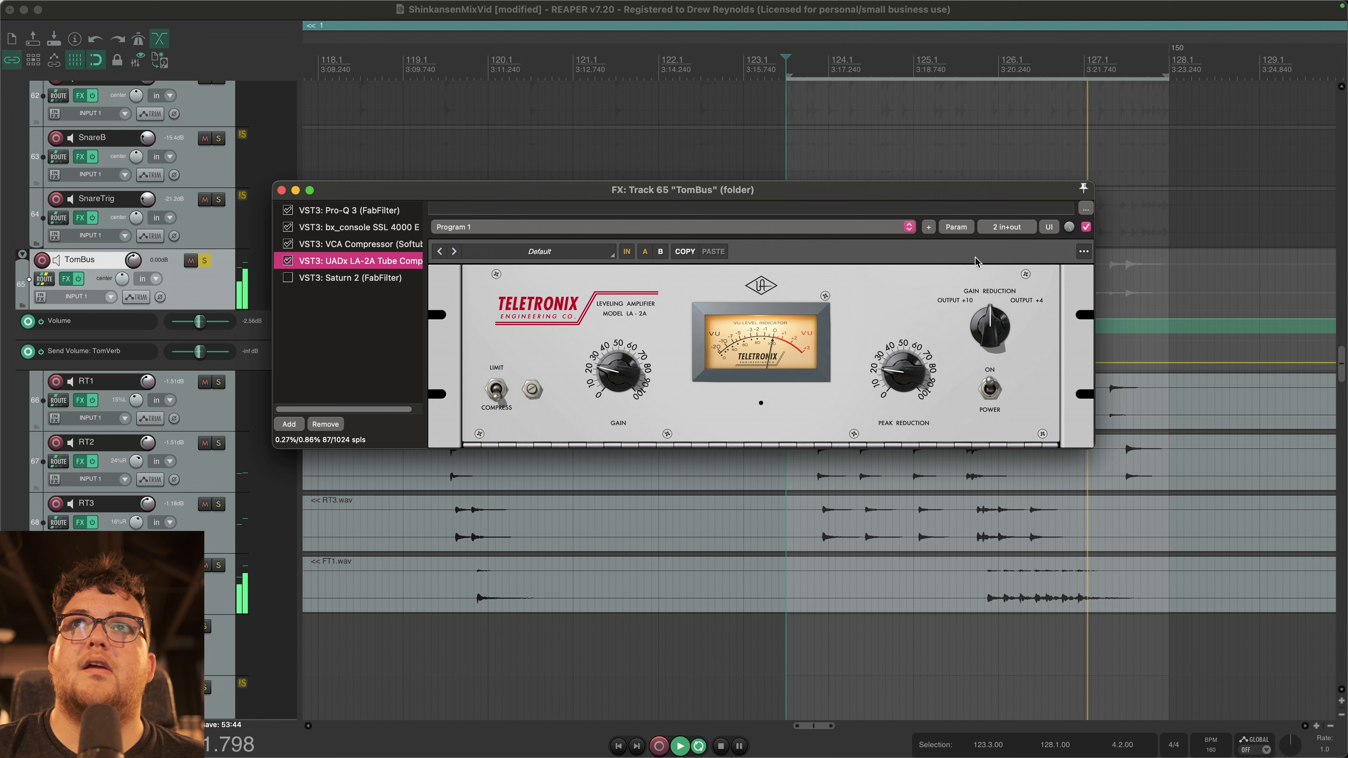
{"action": "key", "text": "space"}
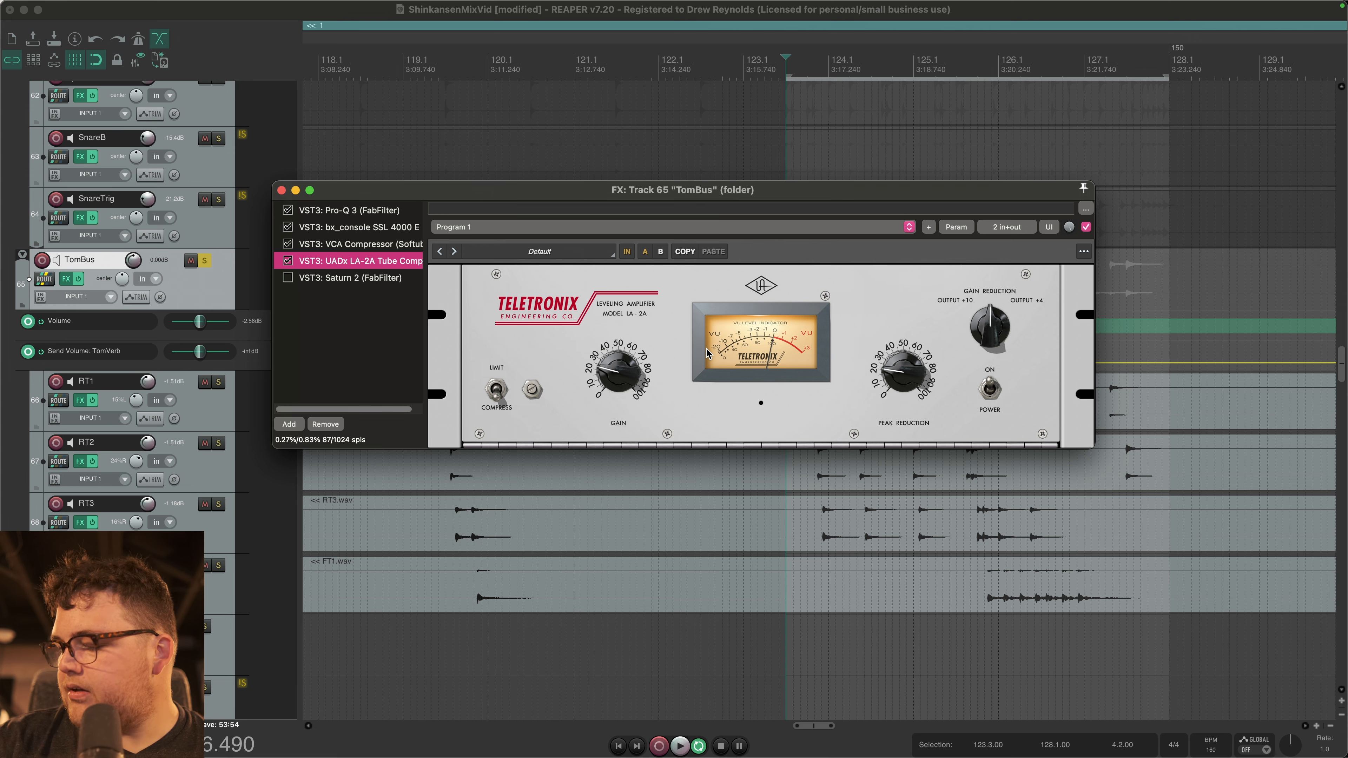
Step: Enable Saturn 2 on TomBus and examine its Warm Tube dynamics and drive settings
{"action": "left_click", "coordinate": [388, 283]}
{"action": "left_click", "coordinate": [287, 278]}
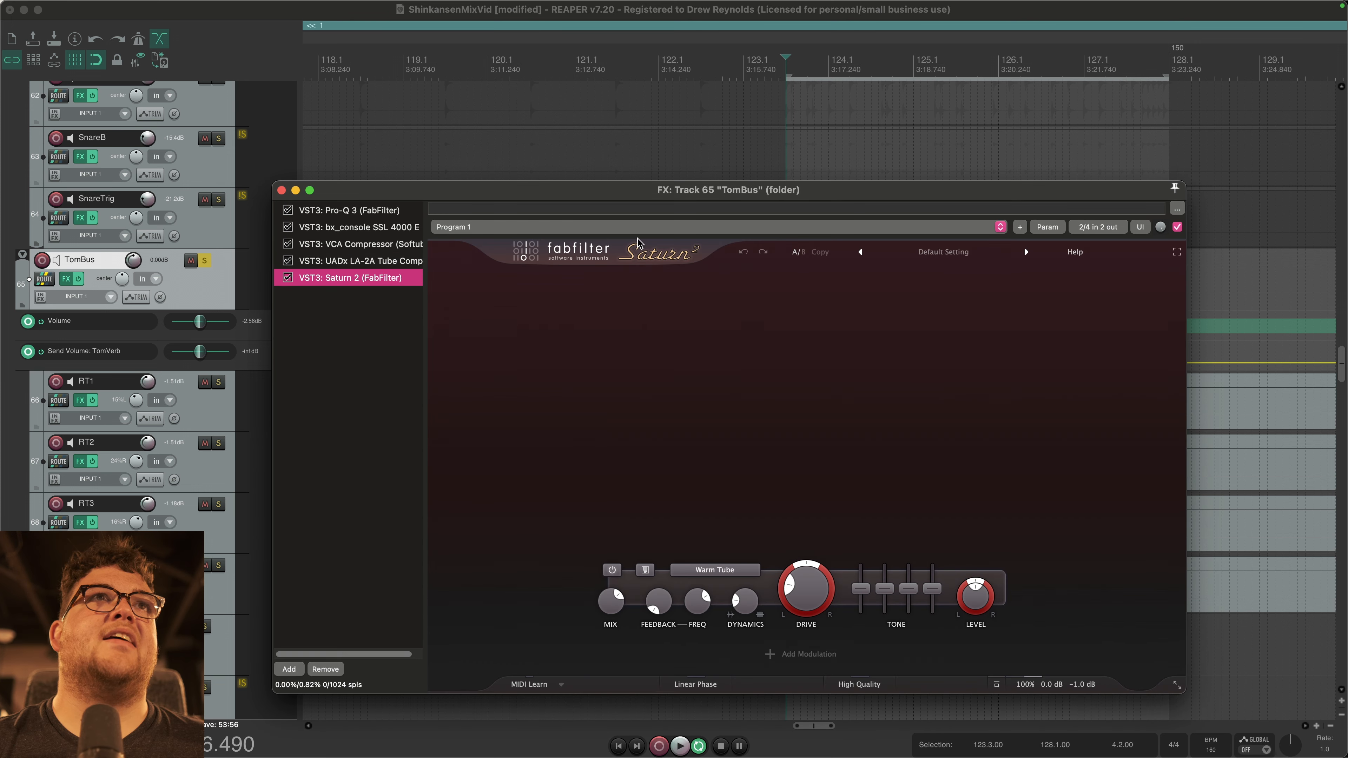
{"action": "left_click_drag", "start_coordinate": [785, 199], "coordinate": [761, 120]}
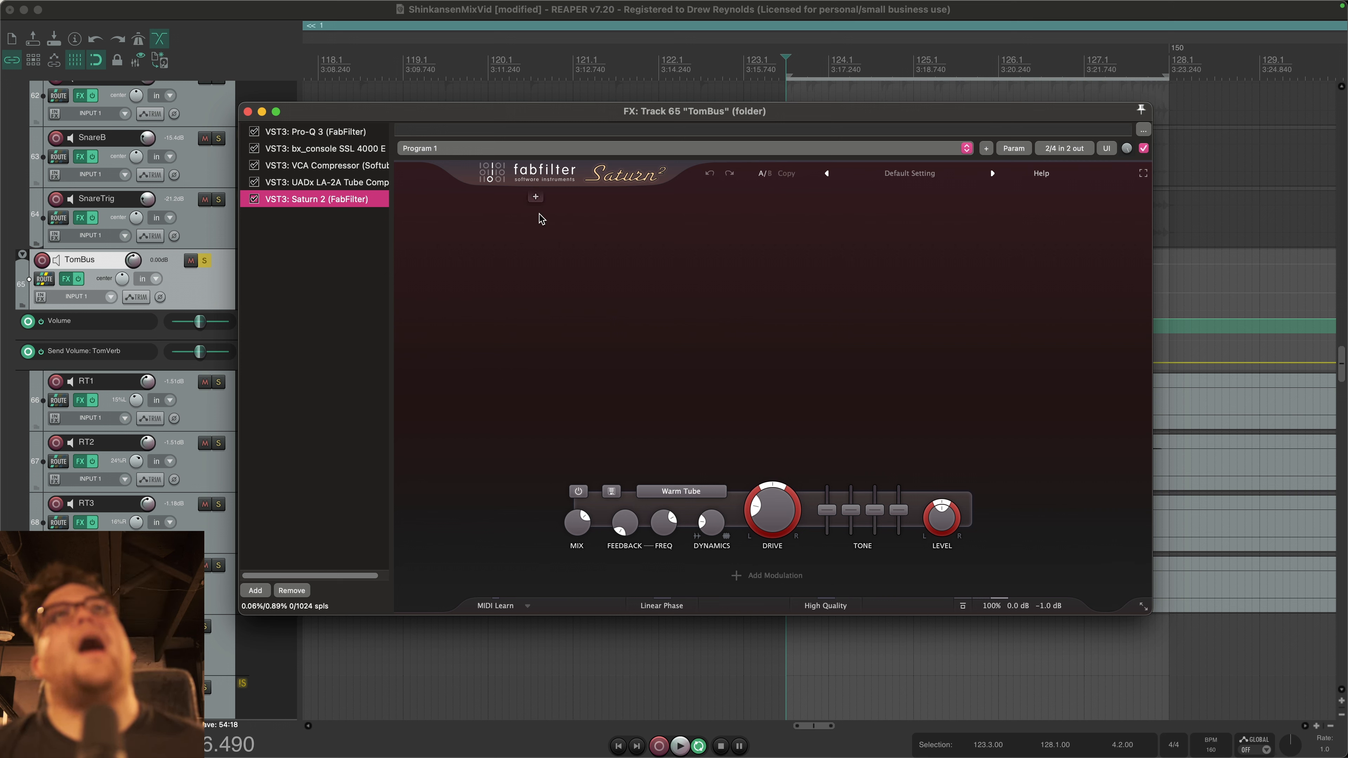
{"action": "mouse_move", "coordinate": [714, 524]}
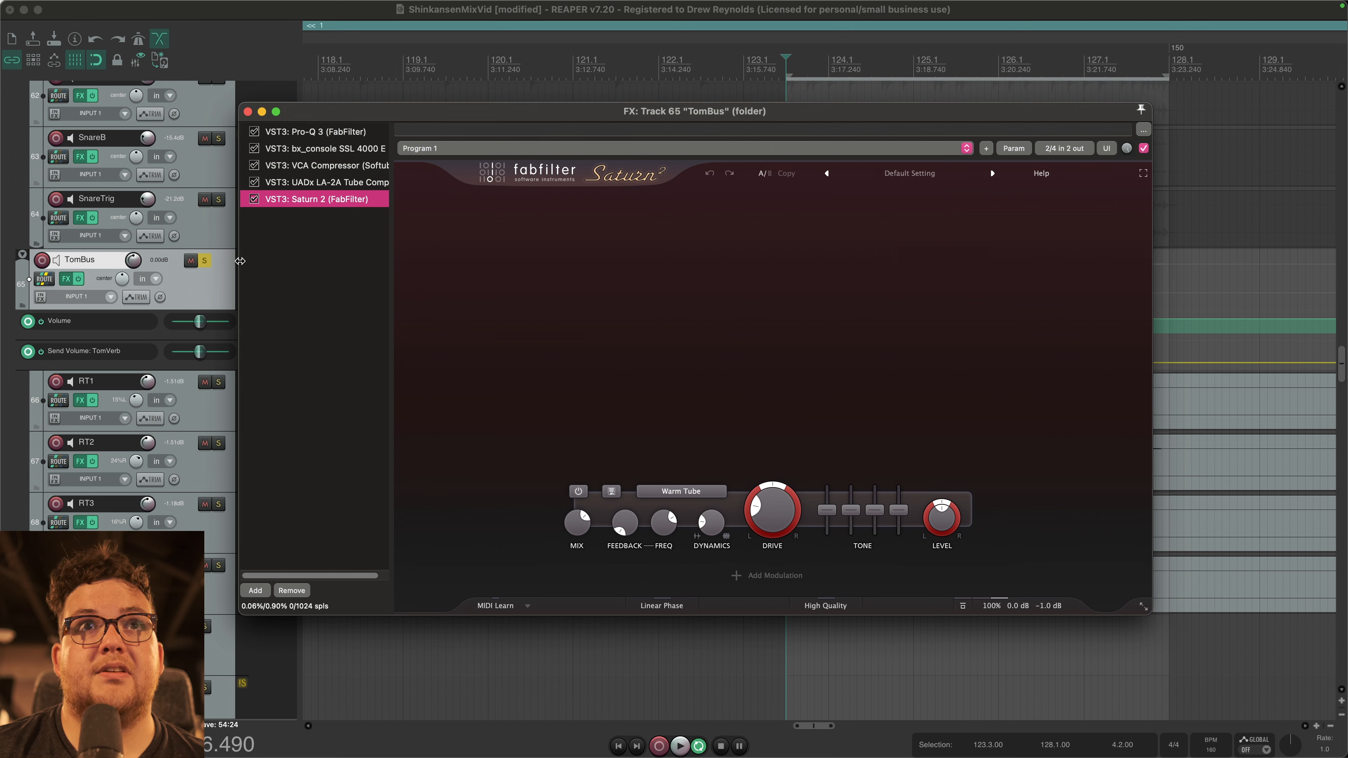
{"action": "mouse_move", "coordinate": [785, 519]}
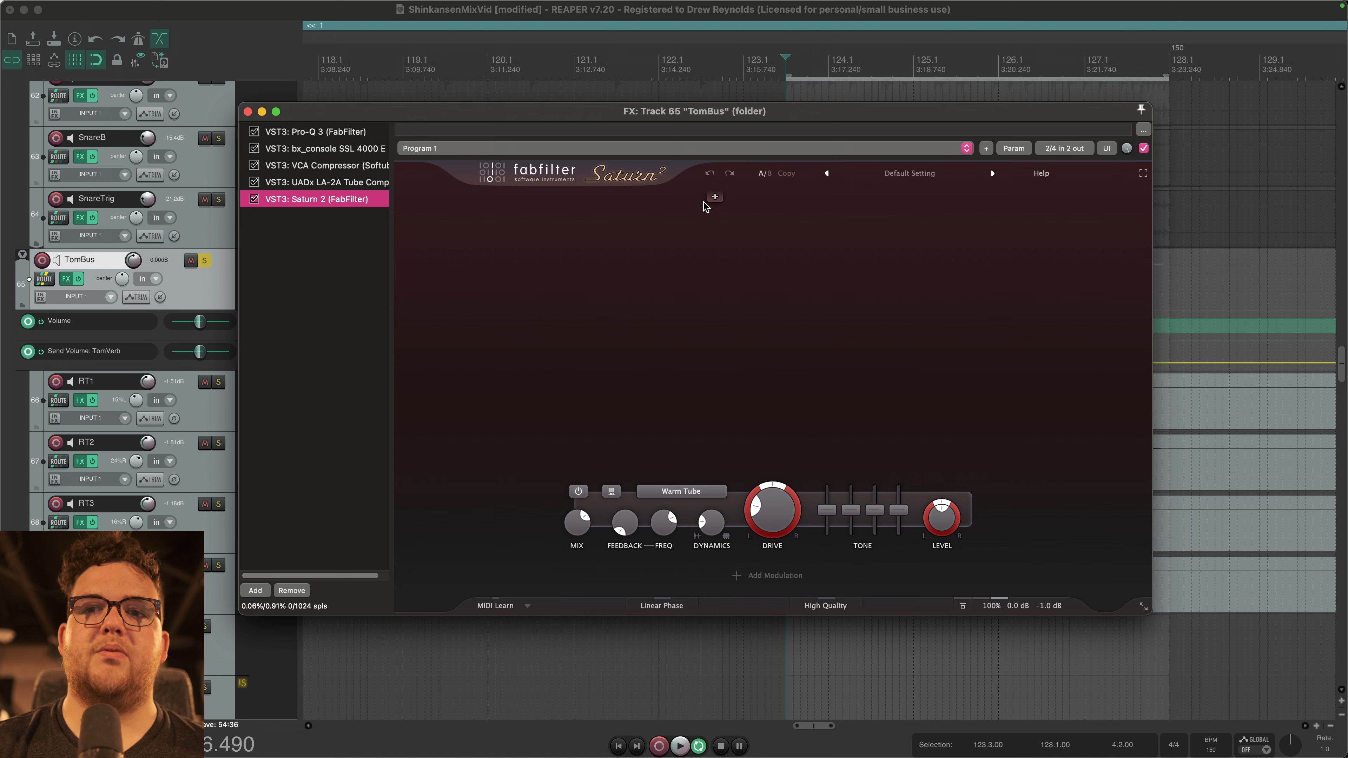
Step: Compare the tom fill with Saturn 2 off and on, leaving it on, and close the TomBus effects window
{"action": "left_click", "coordinate": [254, 198]}
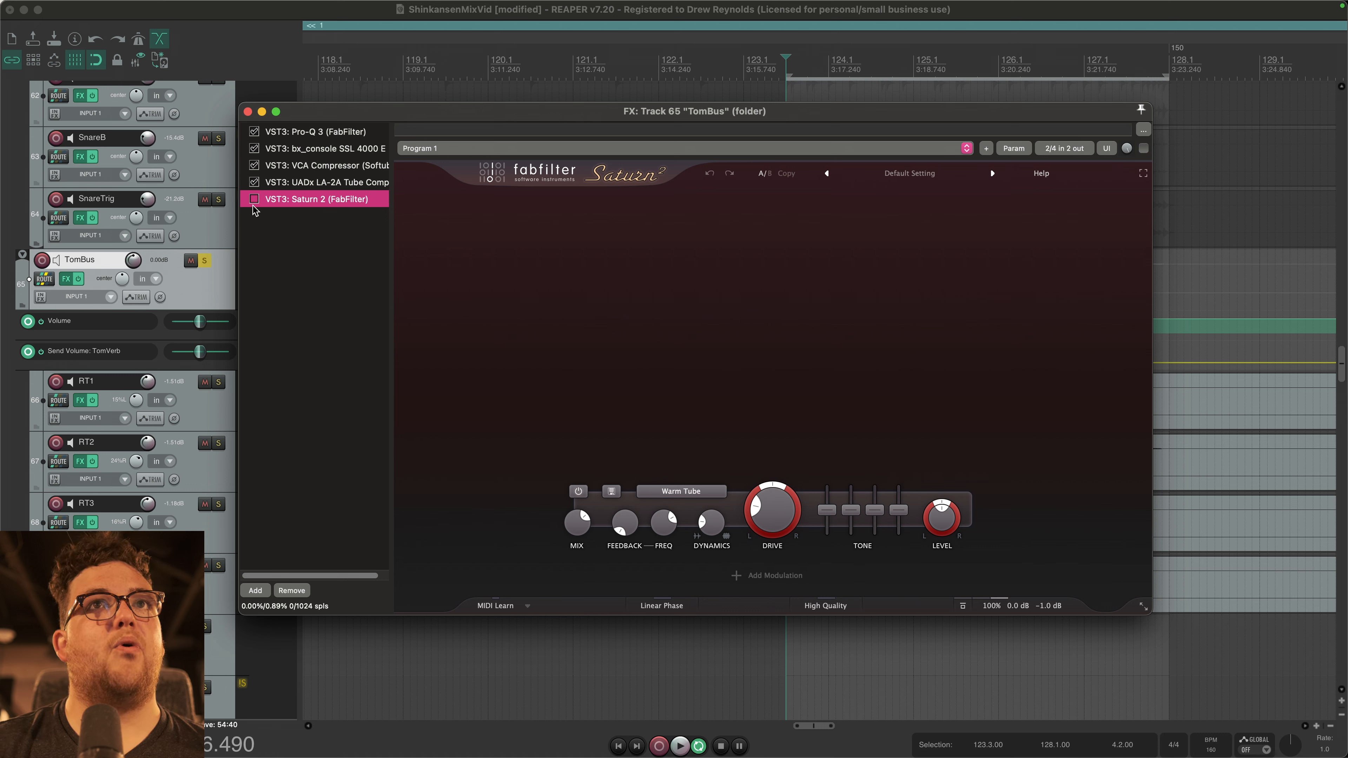
{"action": "key", "text": "space"}
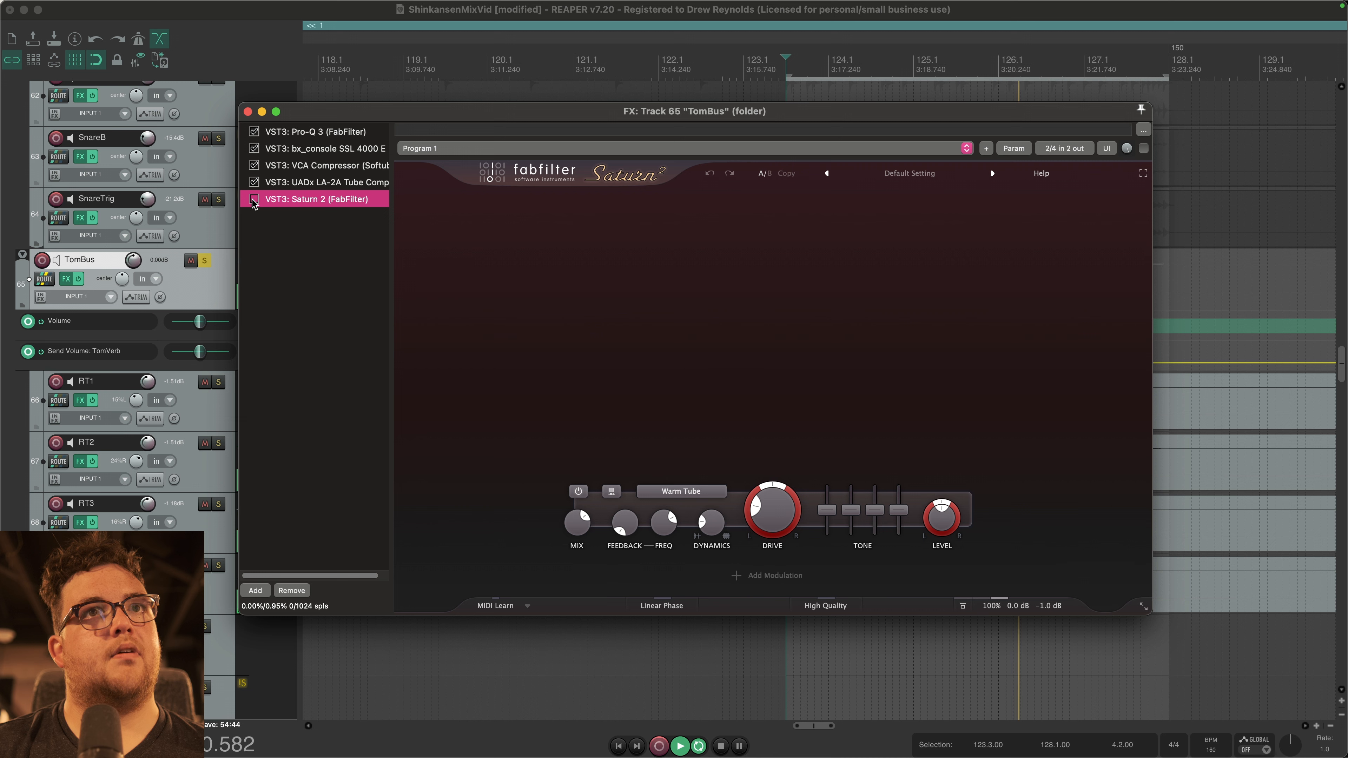
{"action": "left_click", "coordinate": [255, 199]}
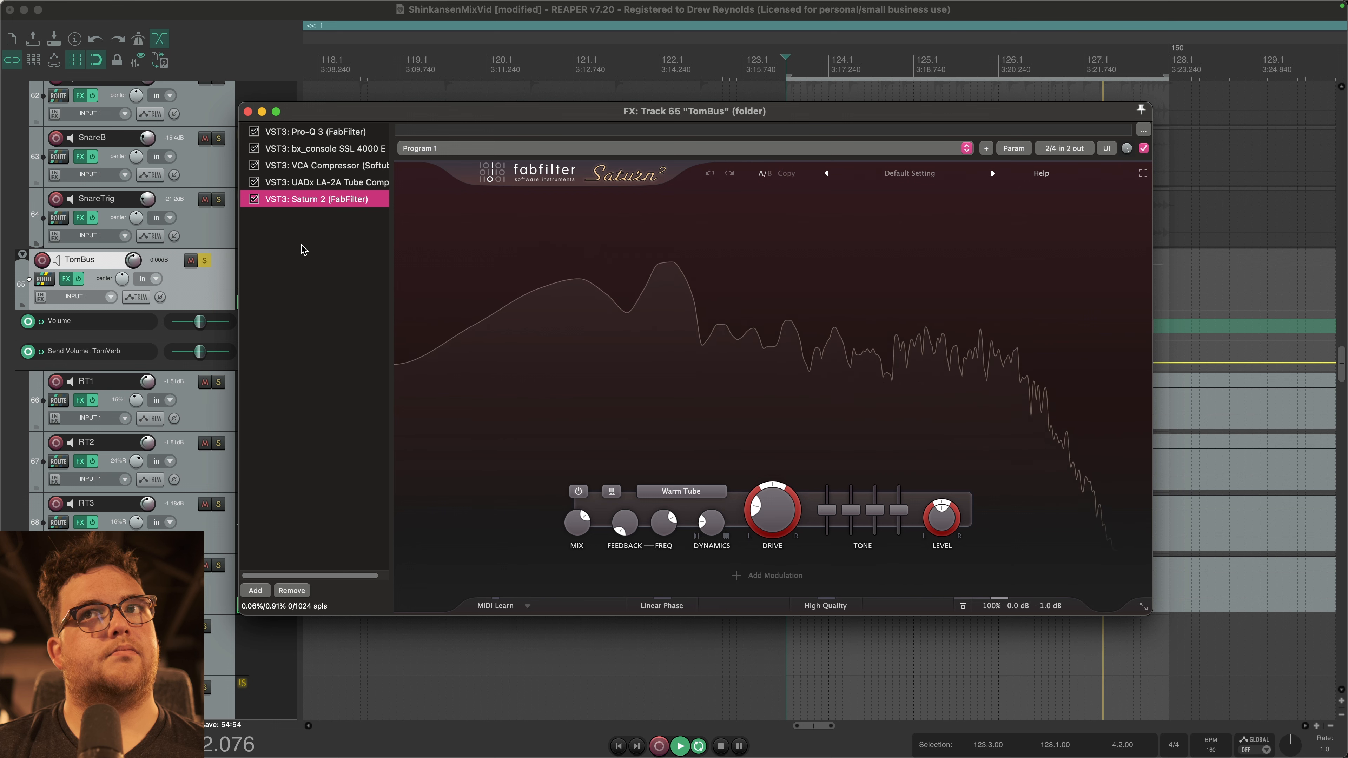
{"action": "key", "text": "space"}
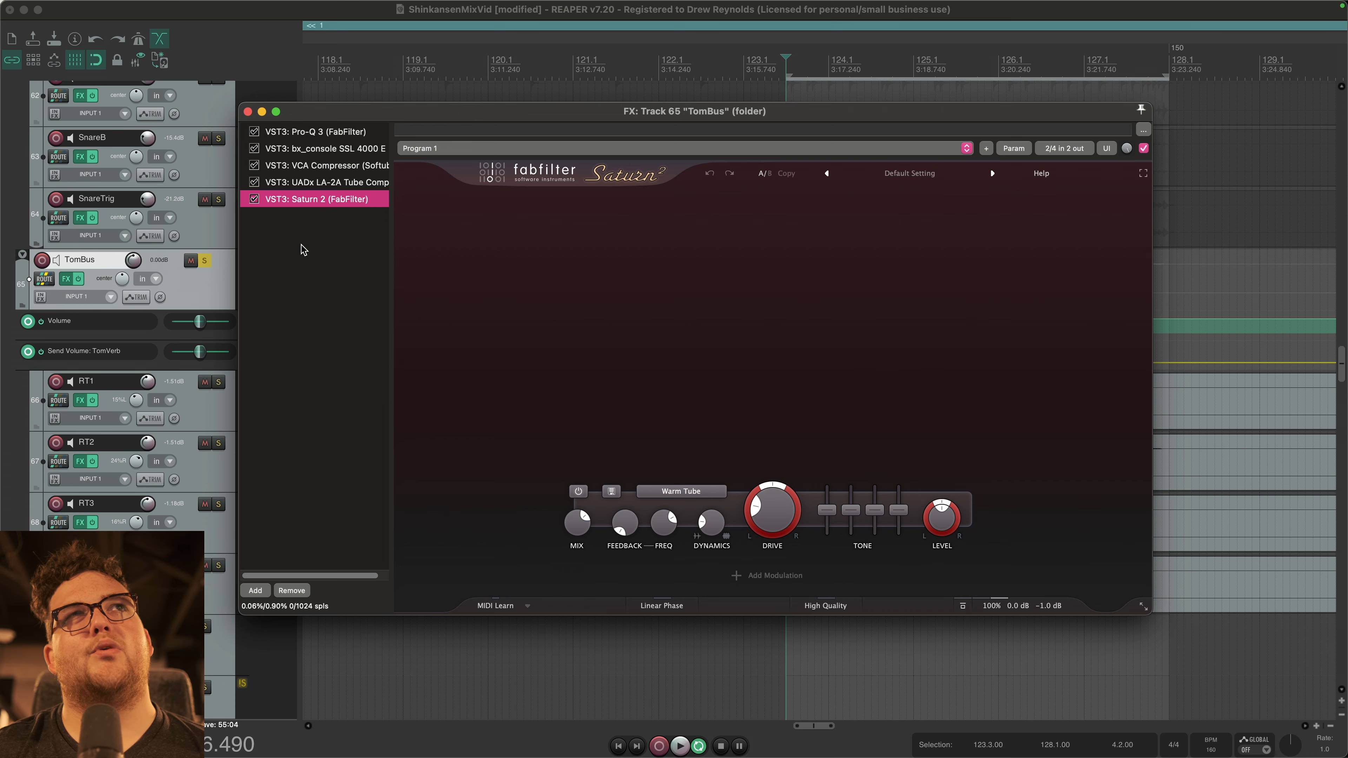
{"action": "key", "text": "Escape"}
Step: Select the TomVerb track, clear the time selection, and unsolo TomBus
{"action": "scroll", "coordinate": [812, 470], "scroll_direction": "down", "scroll_amount": 10}
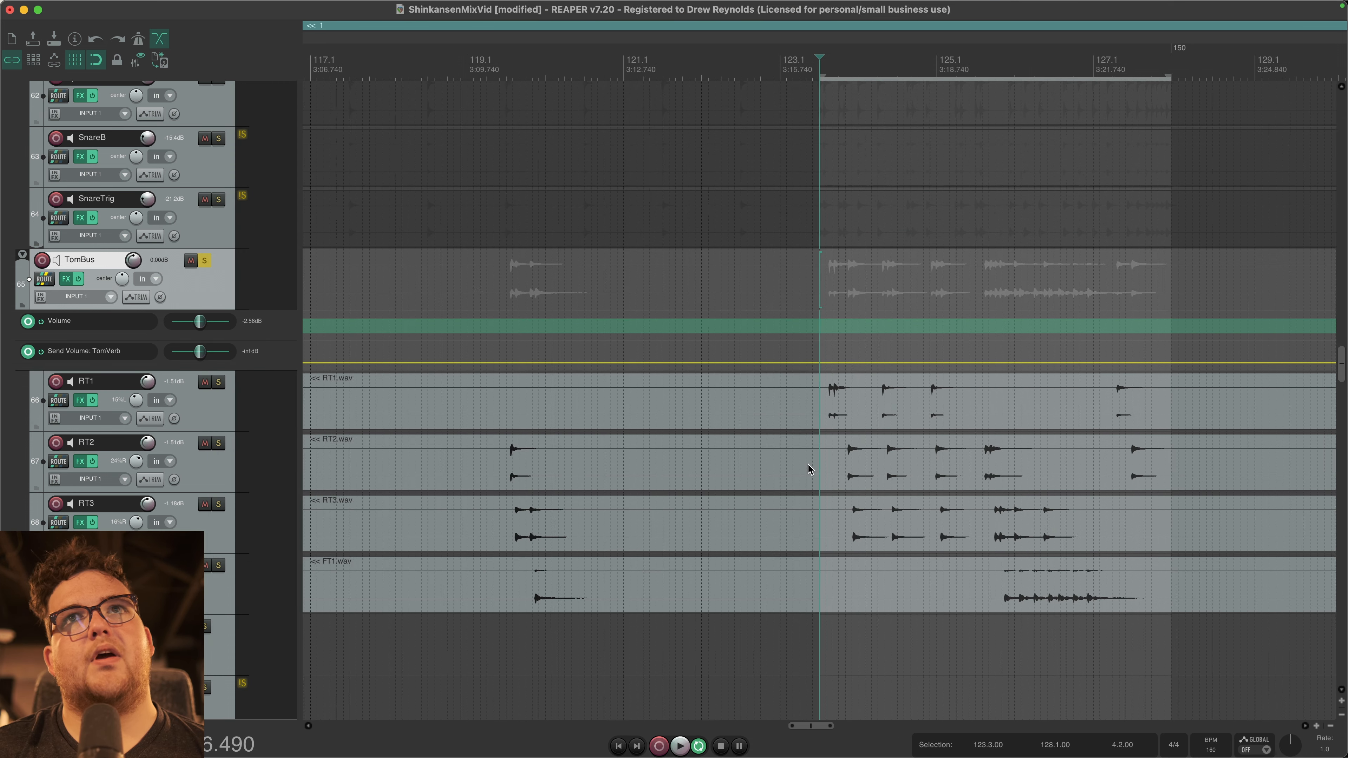
{"action": "left_click", "coordinate": [222, 649]}
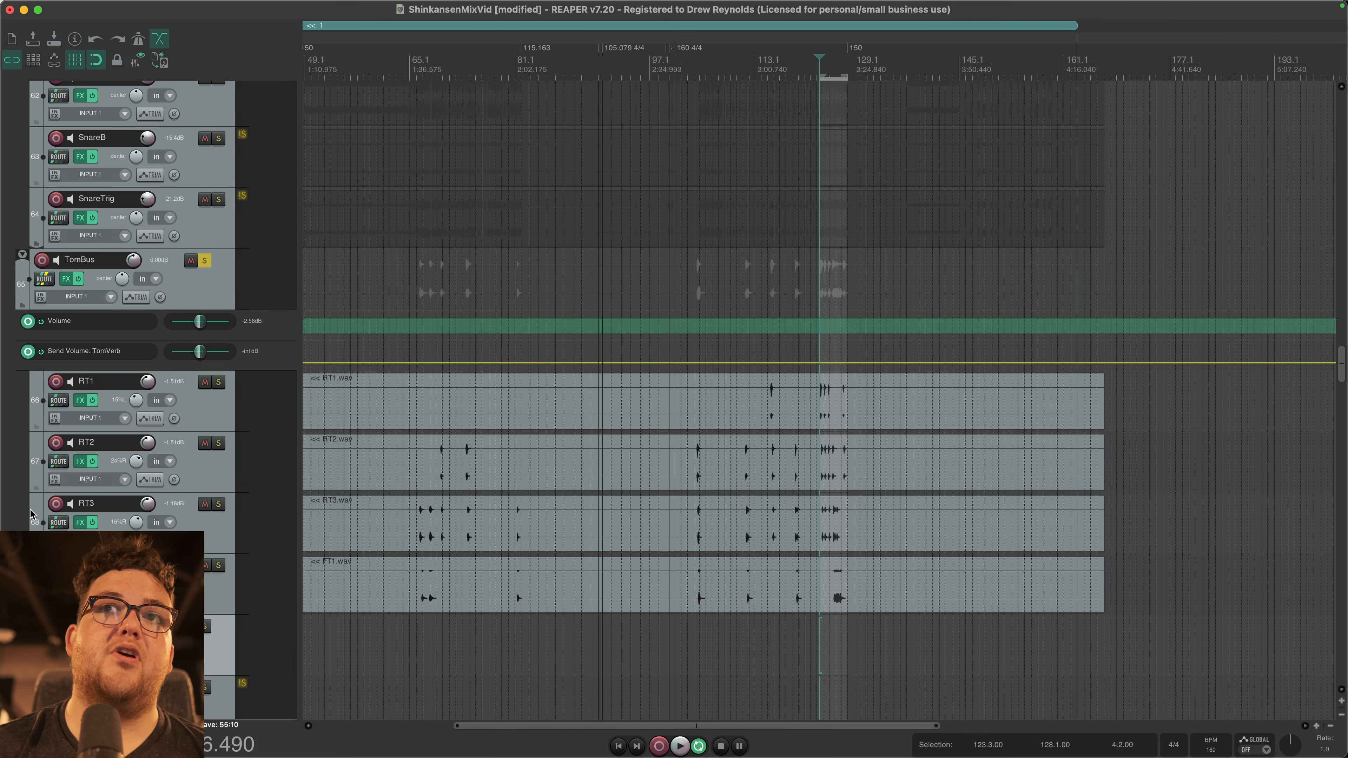
{"action": "scroll", "coordinate": [427, 470], "scroll_direction": "down", "scroll_amount": 8}
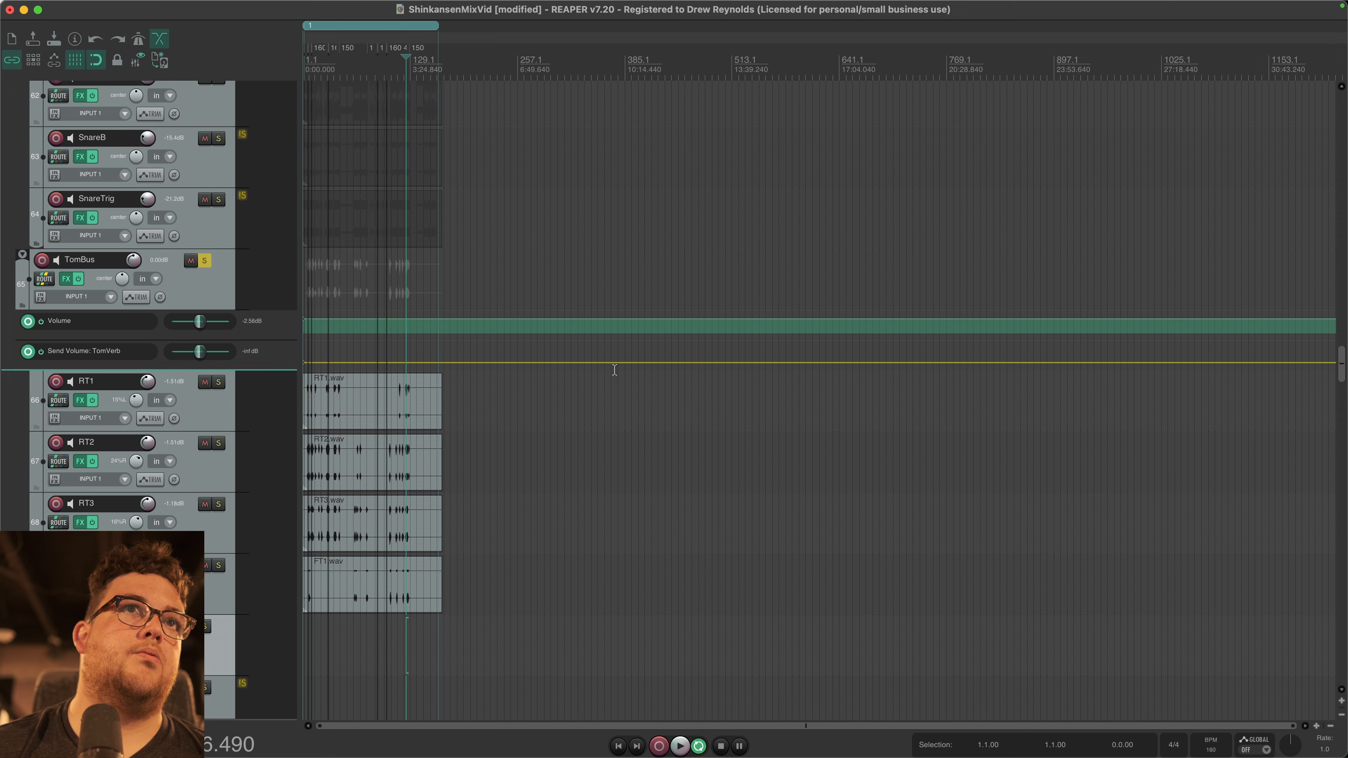
{"action": "left_click", "coordinate": [206, 261]}
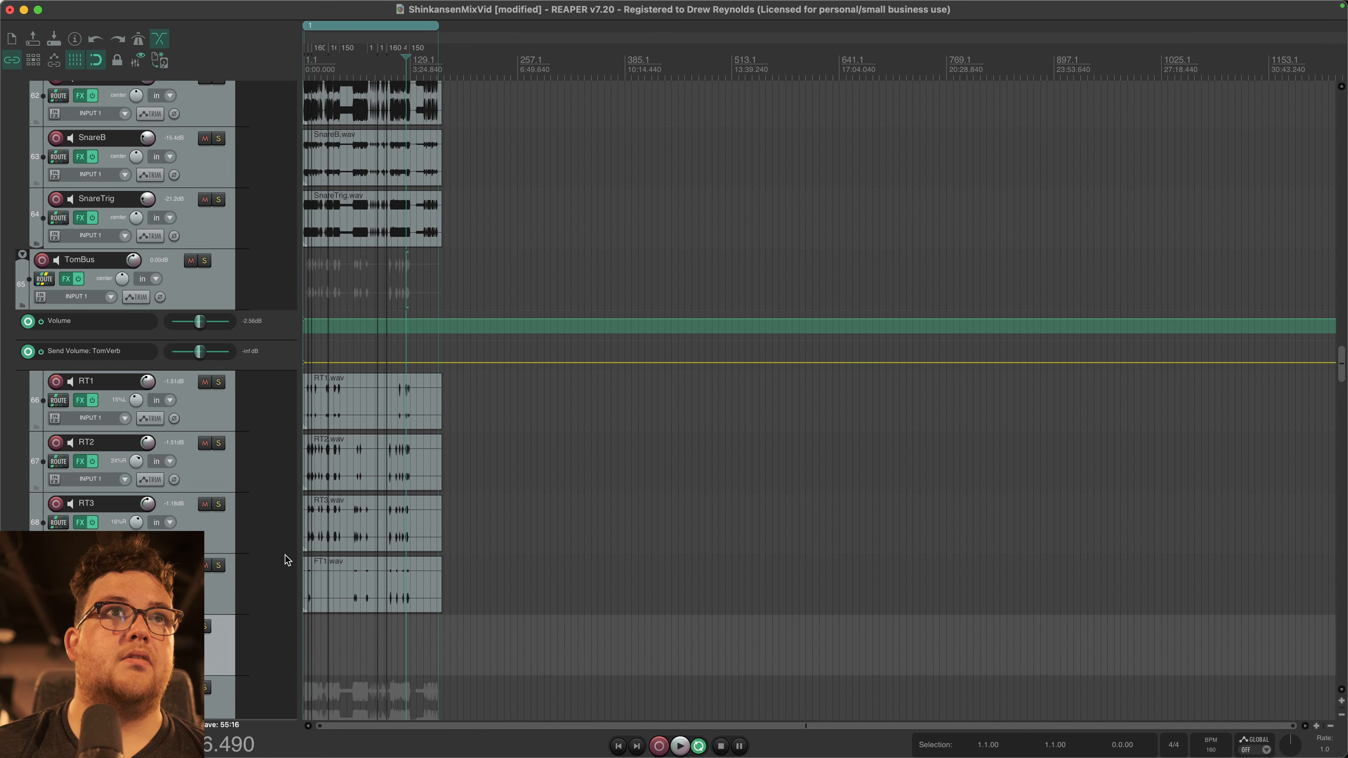
Step: Bring the TomVerb track and opening bars into view, place the edit cursor at bar 13, and save the project
{"action": "scroll", "coordinate": [430, 587], "scroll_direction": "up", "scroll_amount": 6}
{"action": "scroll", "coordinate": [260, 525], "scroll_direction": "down", "scroll_amount": 5}
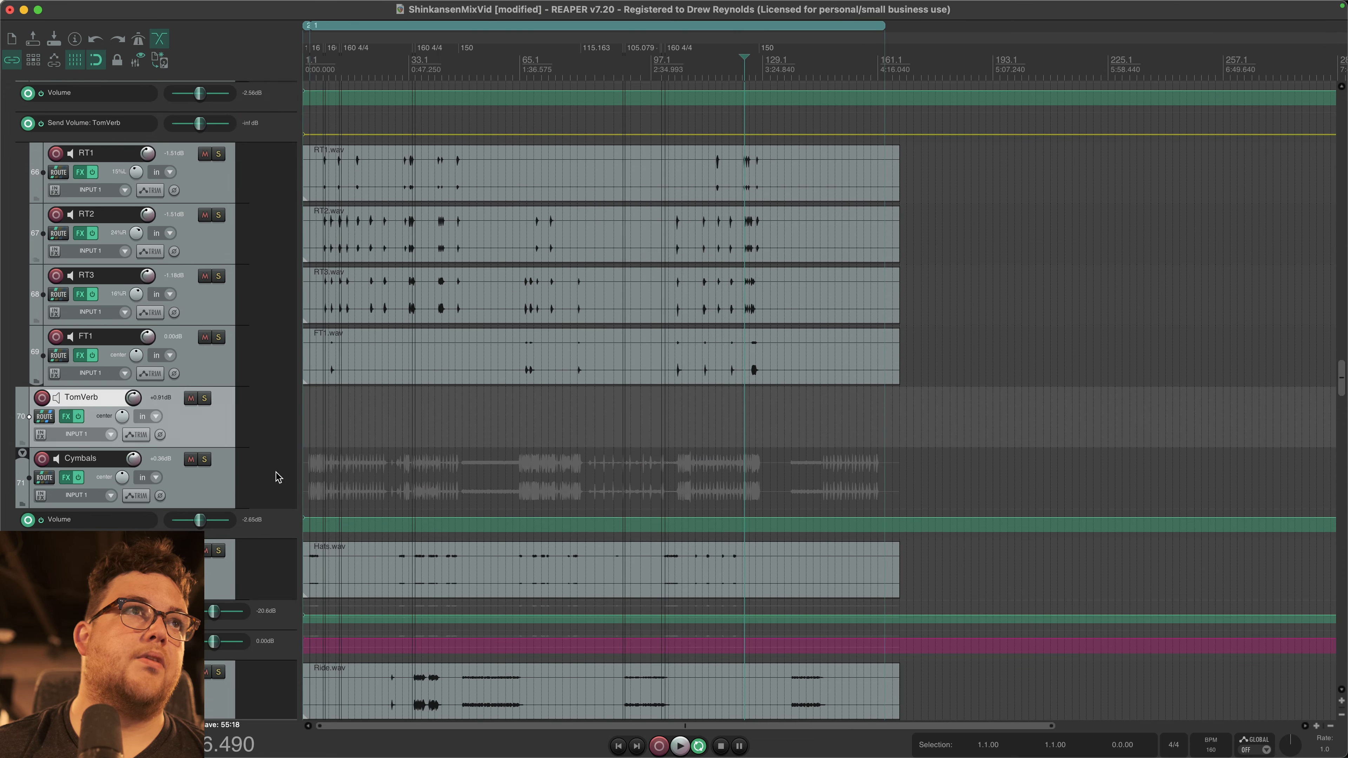
{"action": "scroll", "coordinate": [594, 419], "scroll_direction": "up", "scroll_amount": 8}
{"action": "key", "text": "super+s"}
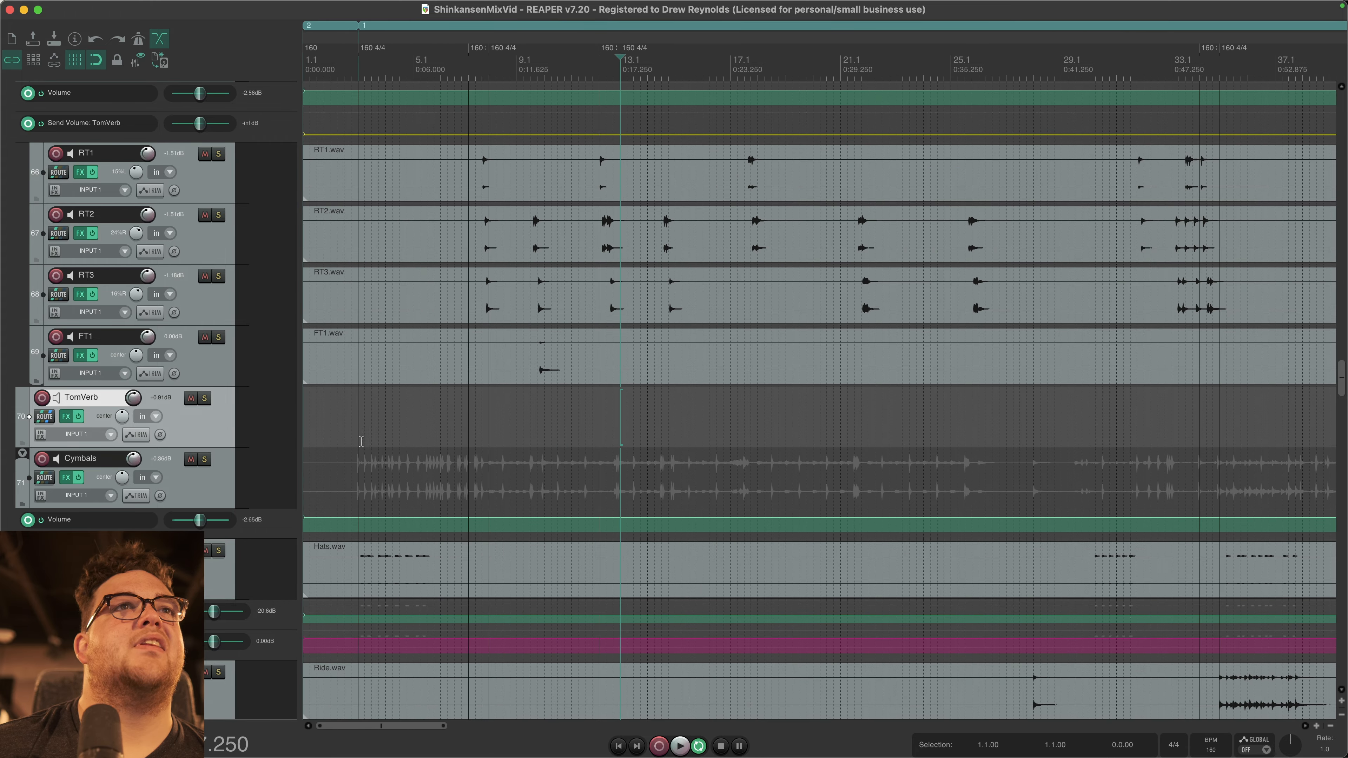
Step: Place the edit cursor at bar 3, where the cymbals come in, and solo the Cymbals track
{"action": "left_click", "coordinate": [358, 435]}
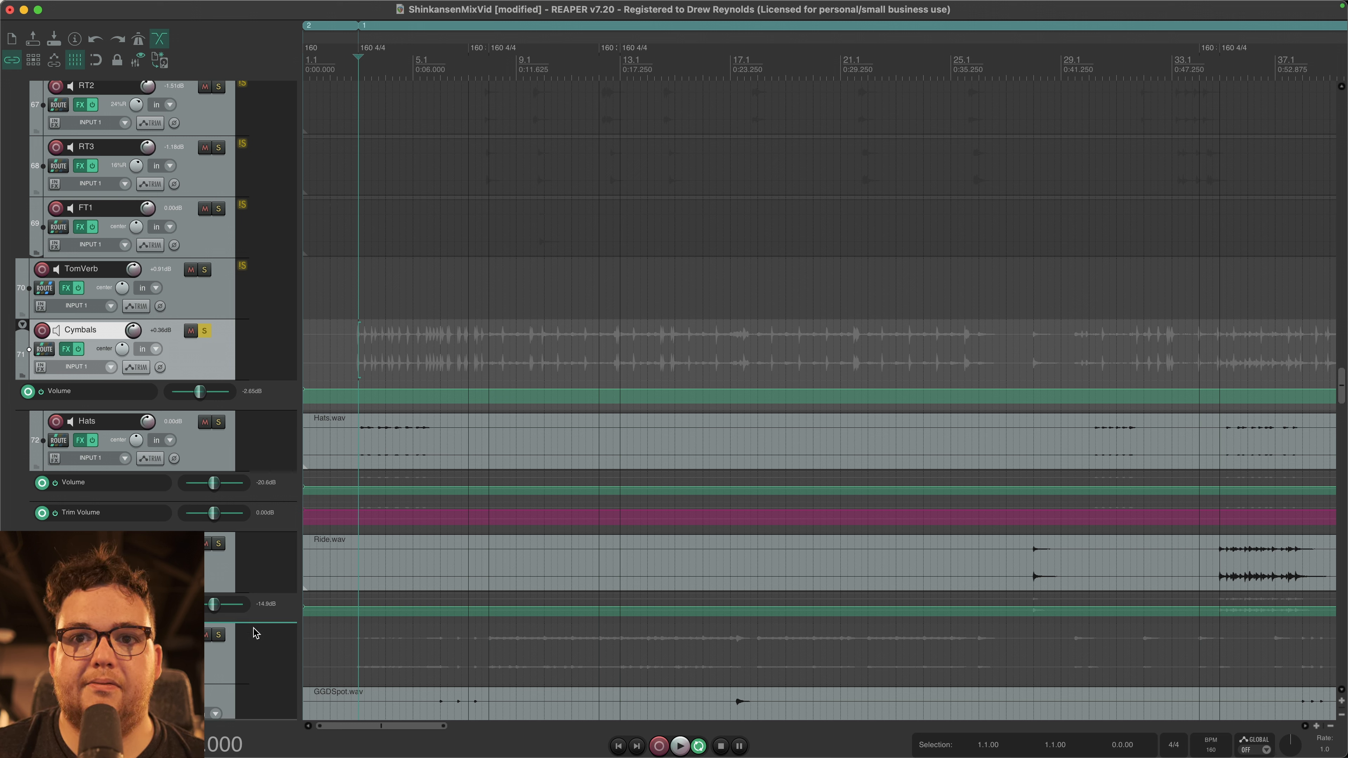
{"action": "scroll", "coordinate": [937, 377], "scroll_direction": "down", "scroll_amount": 3}
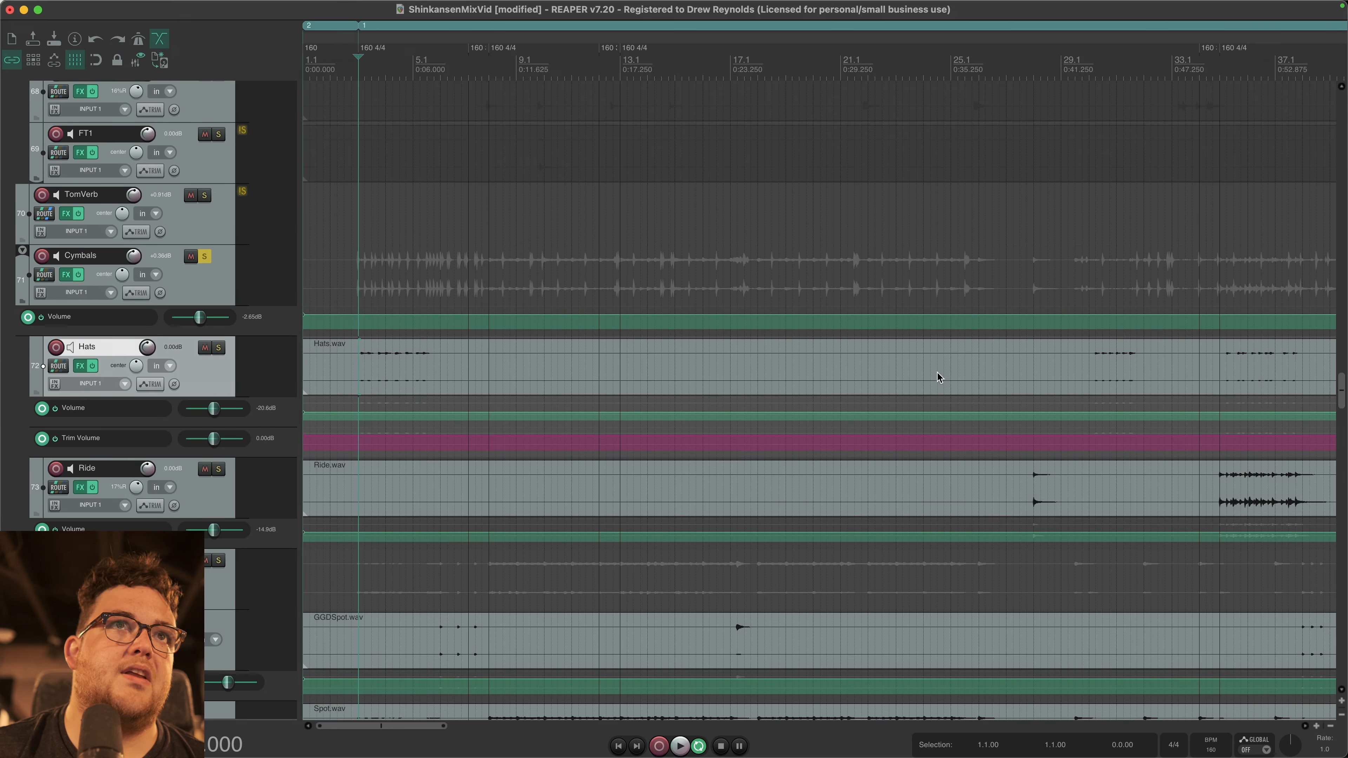
{"action": "scroll", "coordinate": [754, 347], "scroll_direction": "down", "scroll_amount": 3}
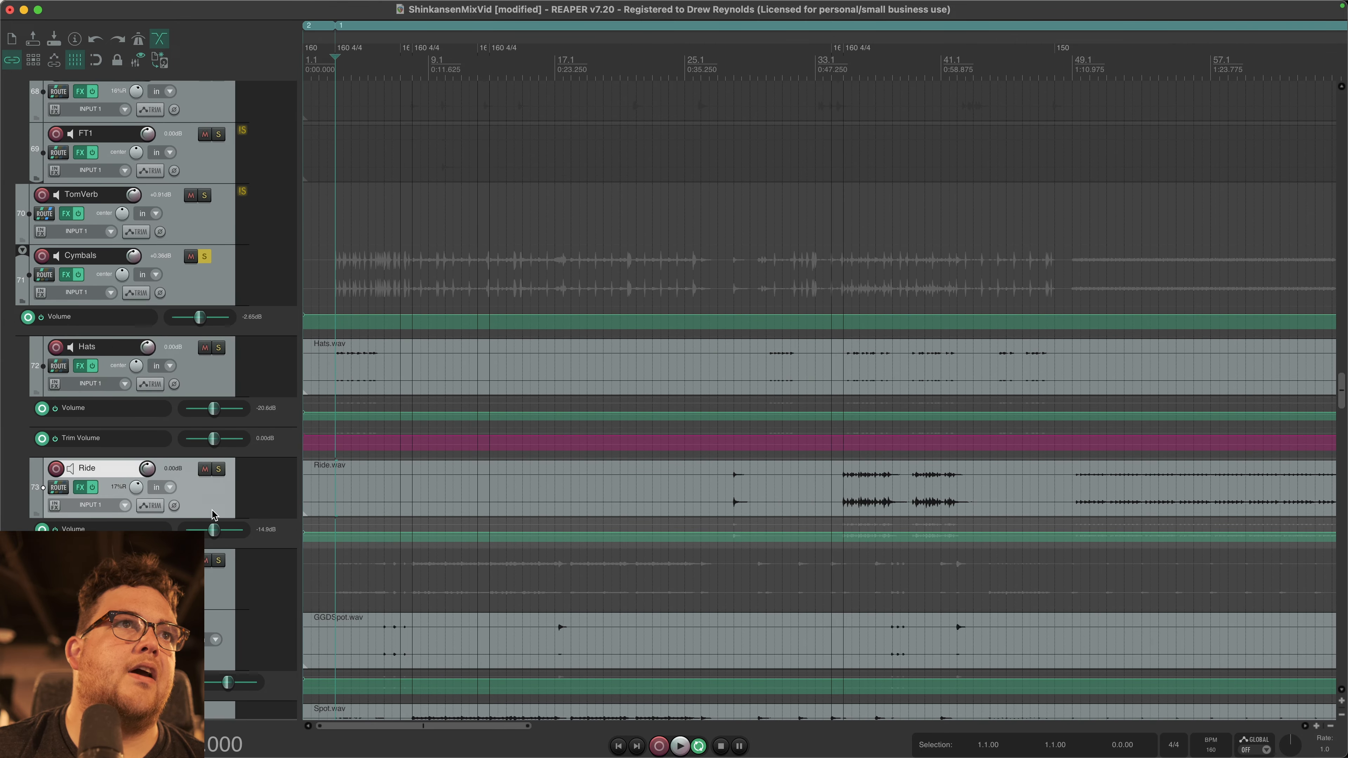
Step: Look over the cymbal tracks from Ride through SpotGroup to OHGroup with their recordings, and return to Hats
{"action": "scroll", "coordinate": [215, 502], "scroll_direction": "down", "scroll_amount": 6}
{"action": "left_click", "coordinate": [210, 451]}
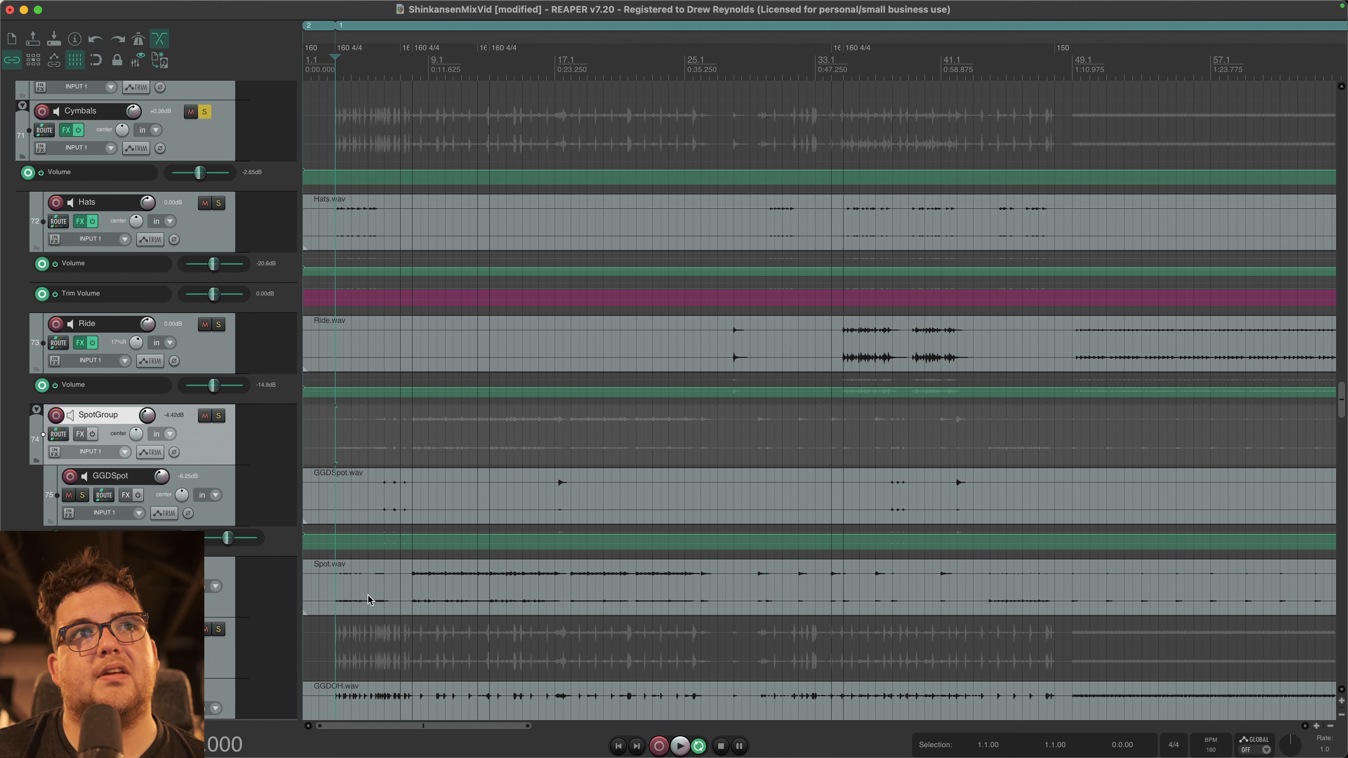
{"action": "scroll", "coordinate": [386, 593], "scroll_direction": "up", "scroll_amount": 3}
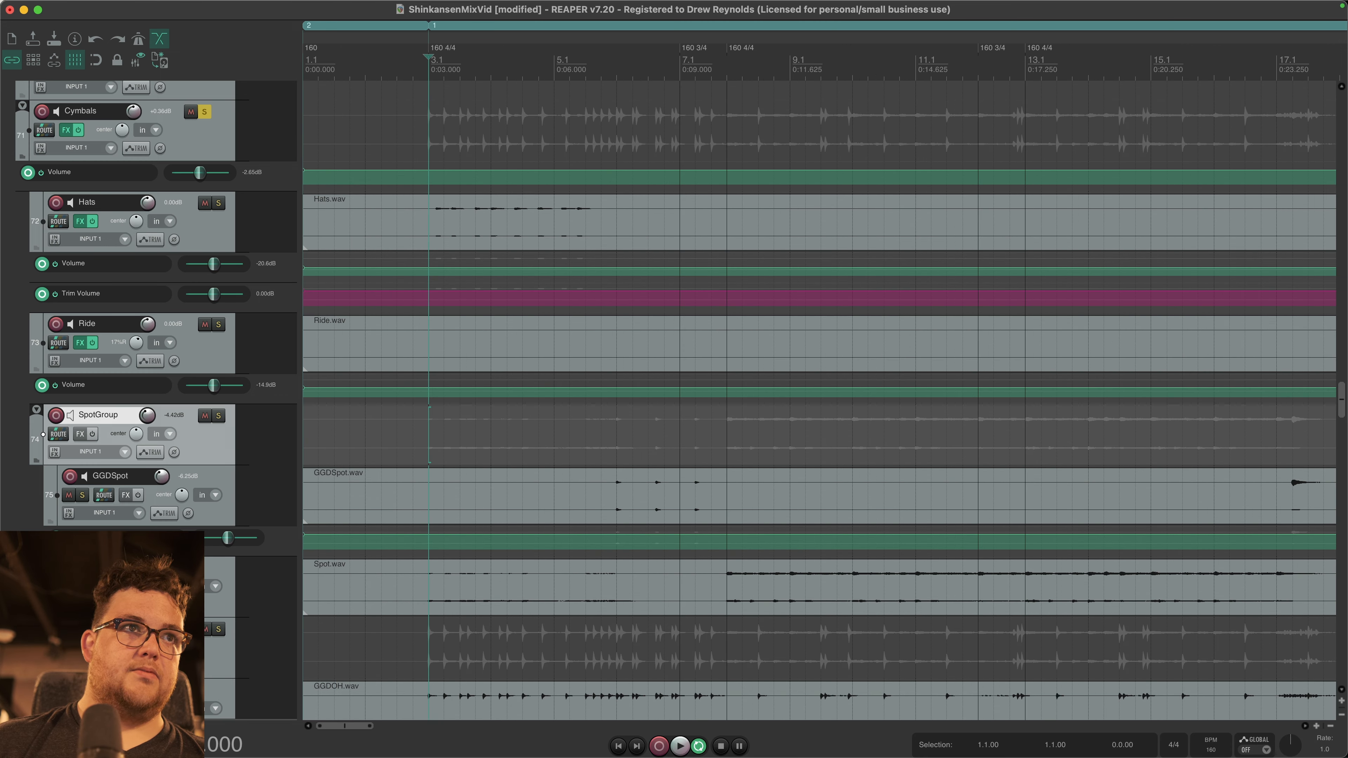
{"action": "scroll", "coordinate": [199, 414], "scroll_direction": "down", "scroll_amount": 5}
{"action": "left_click", "coordinate": [199, 415]}
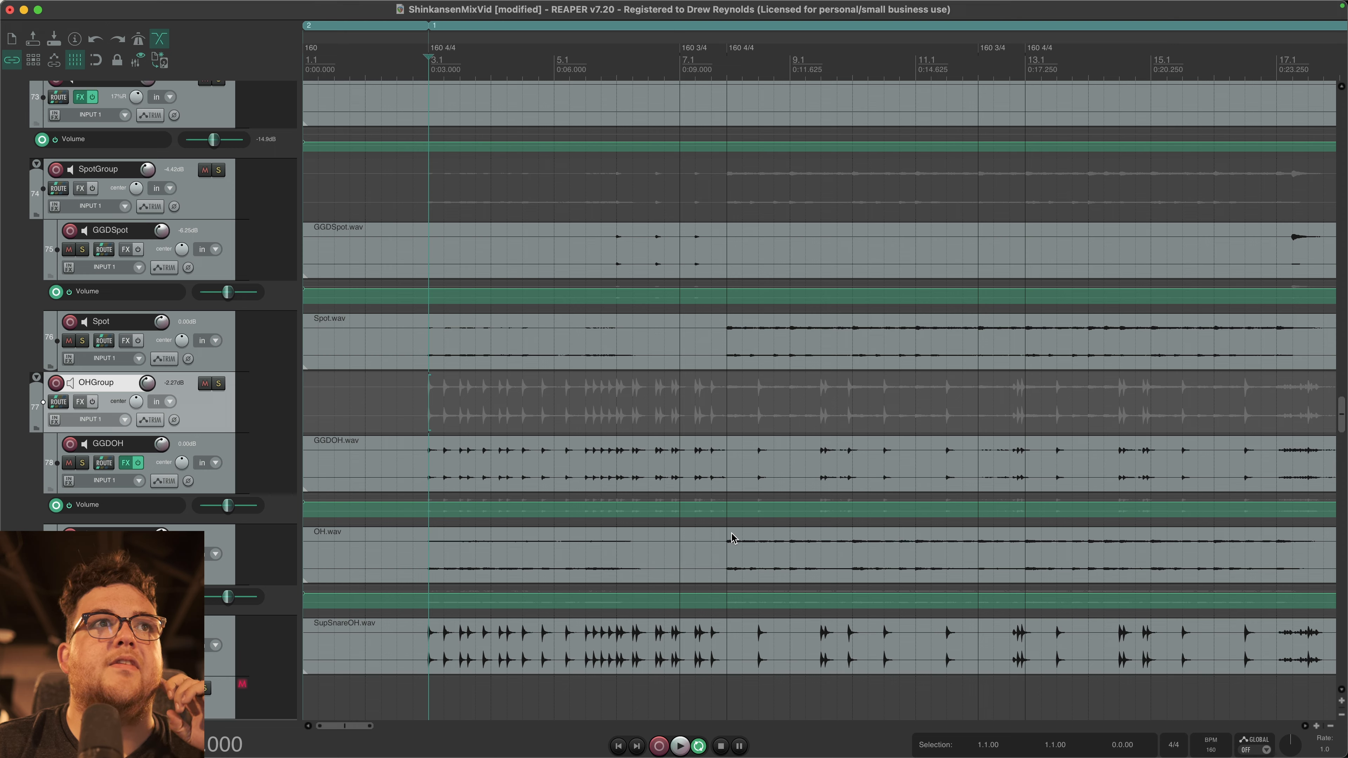
{"action": "scroll", "coordinate": [748, 548], "scroll_direction": "down", "scroll_amount": 5}
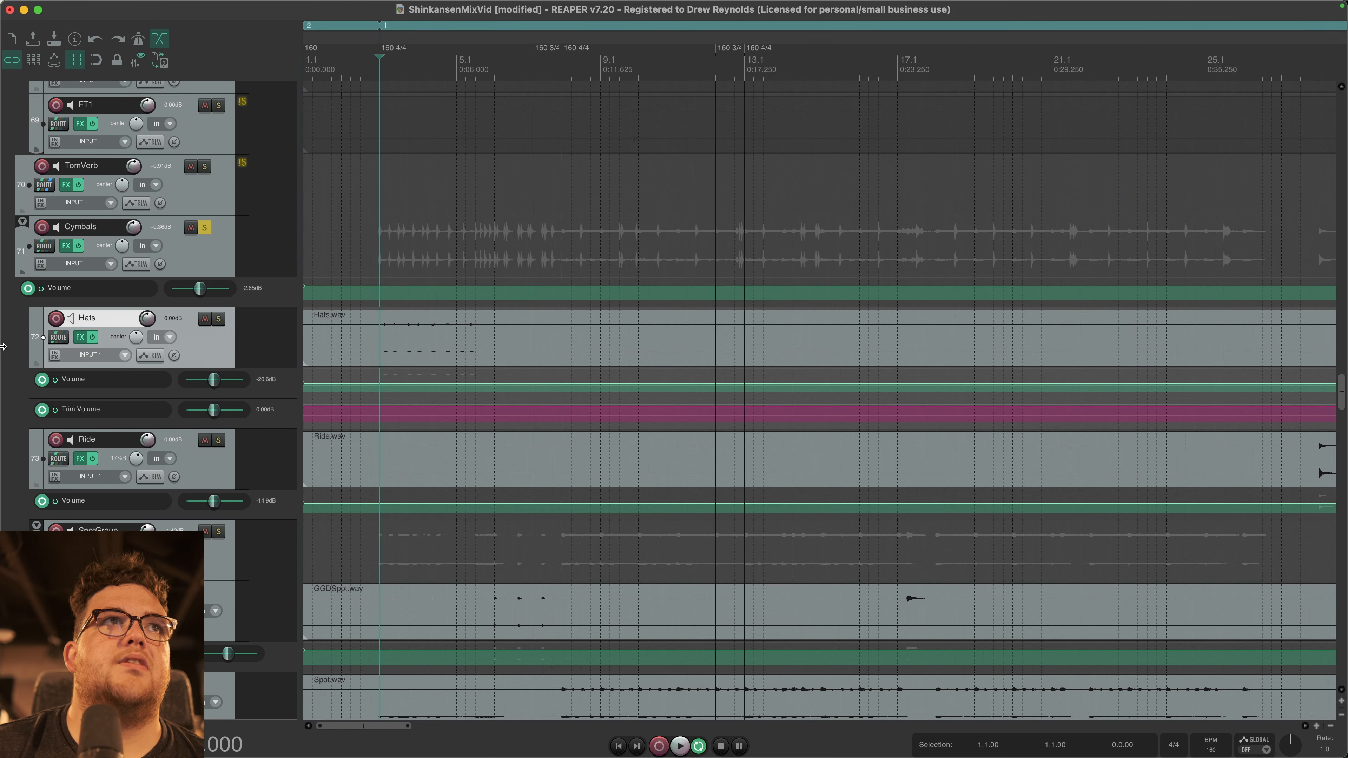
Step: Open the Hats effects chain and solo the track to play its pattern near bar 101 with the effects off
{"action": "left_click", "coordinate": [77, 339]}
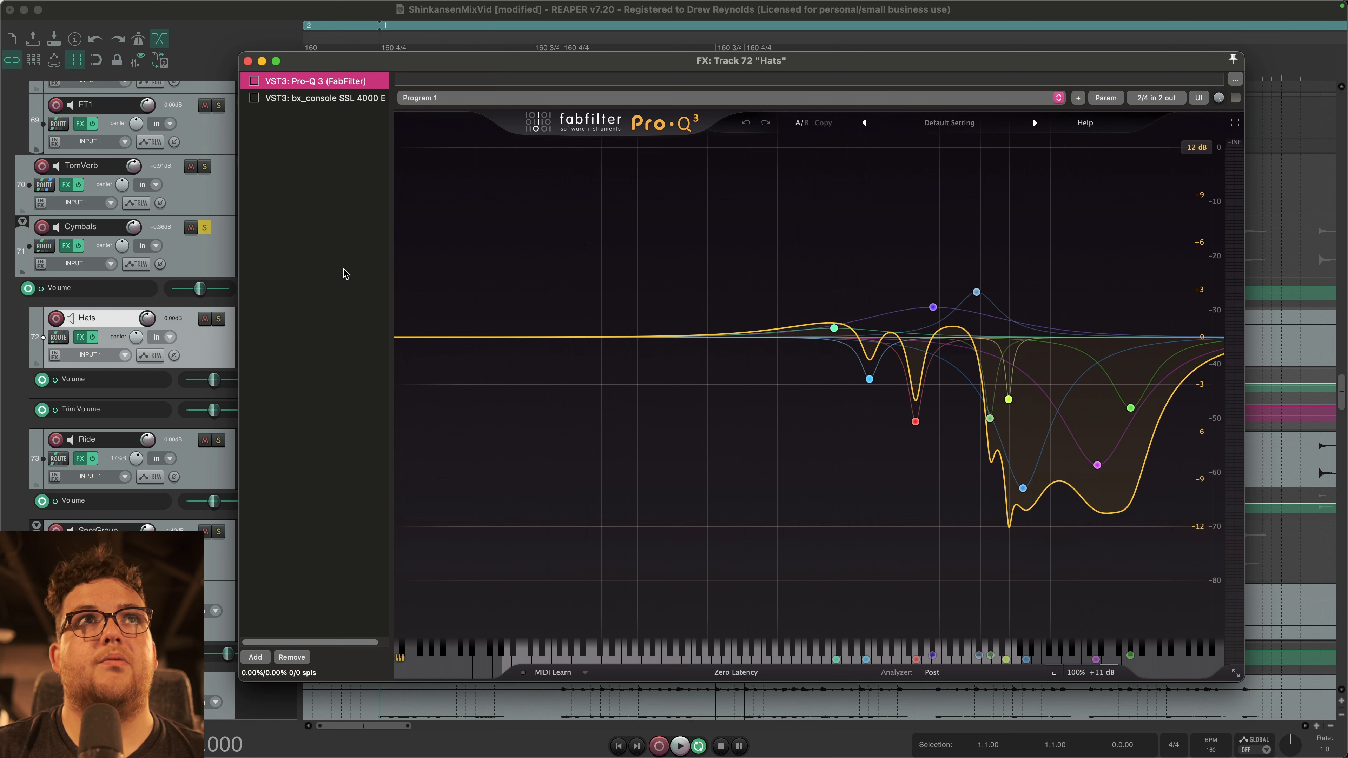
{"action": "left_click_drag", "start_coordinate": [406, 66], "coordinate": [445, 73]}
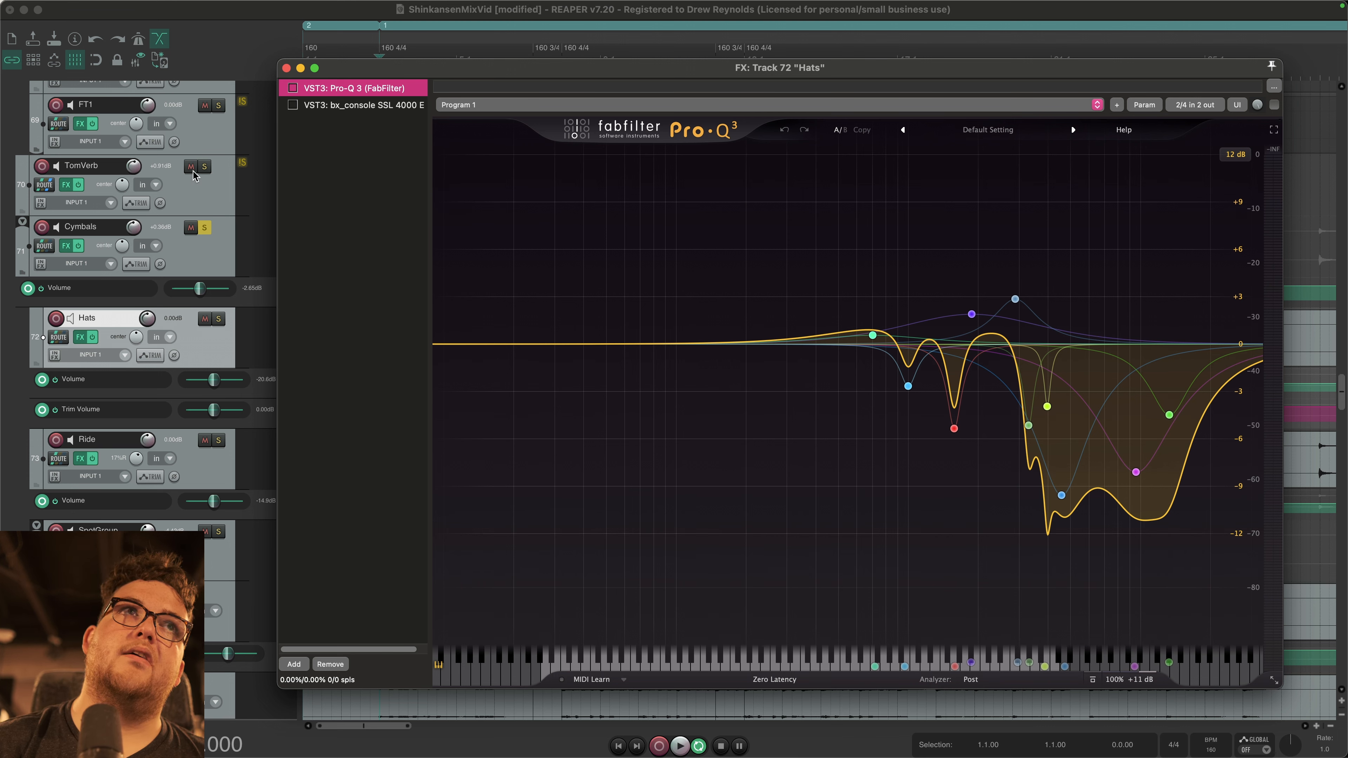
{"action": "left_click", "coordinate": [218, 319]}
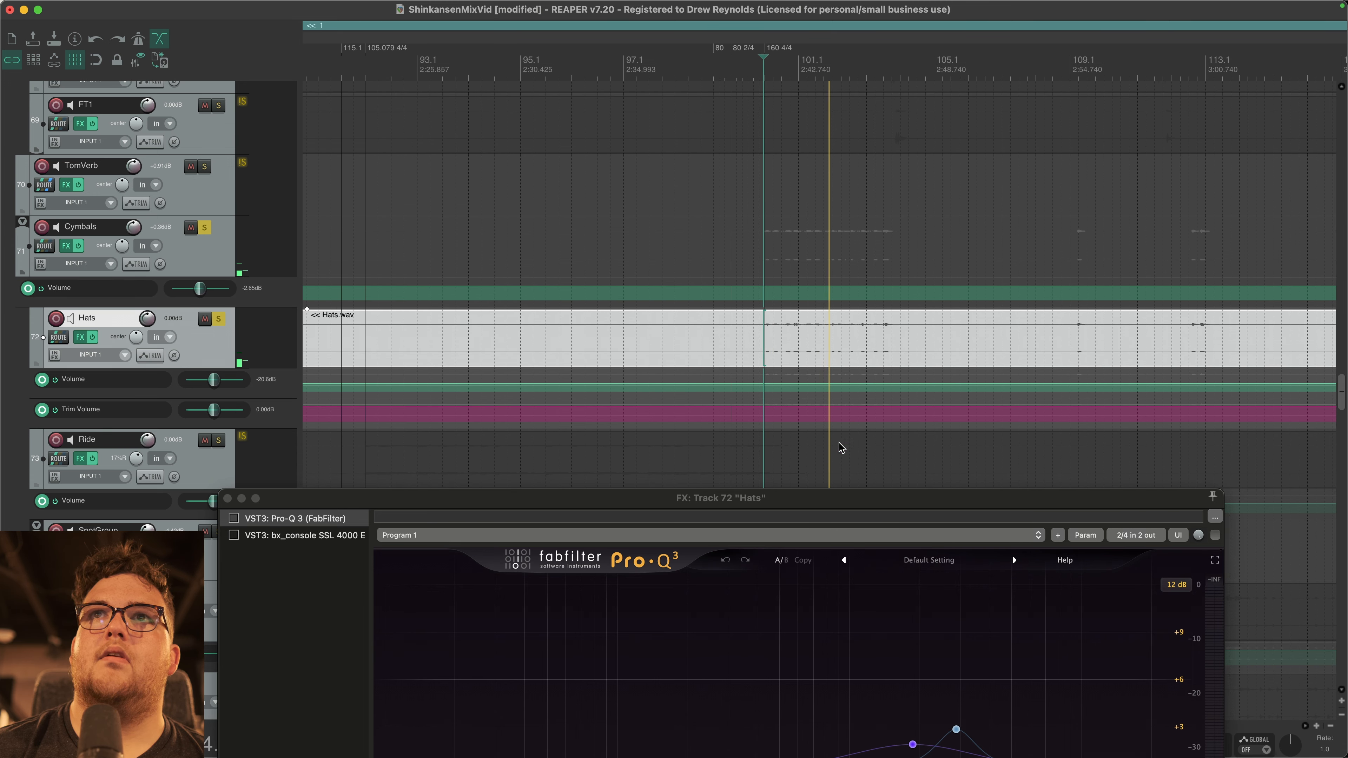
Step: Enable Pro-Q 3 on Hats and examine its EQ bands while playing the passage near bar 101
{"action": "left_click_drag", "start_coordinate": [800, 504], "coordinate": [814, 105]}
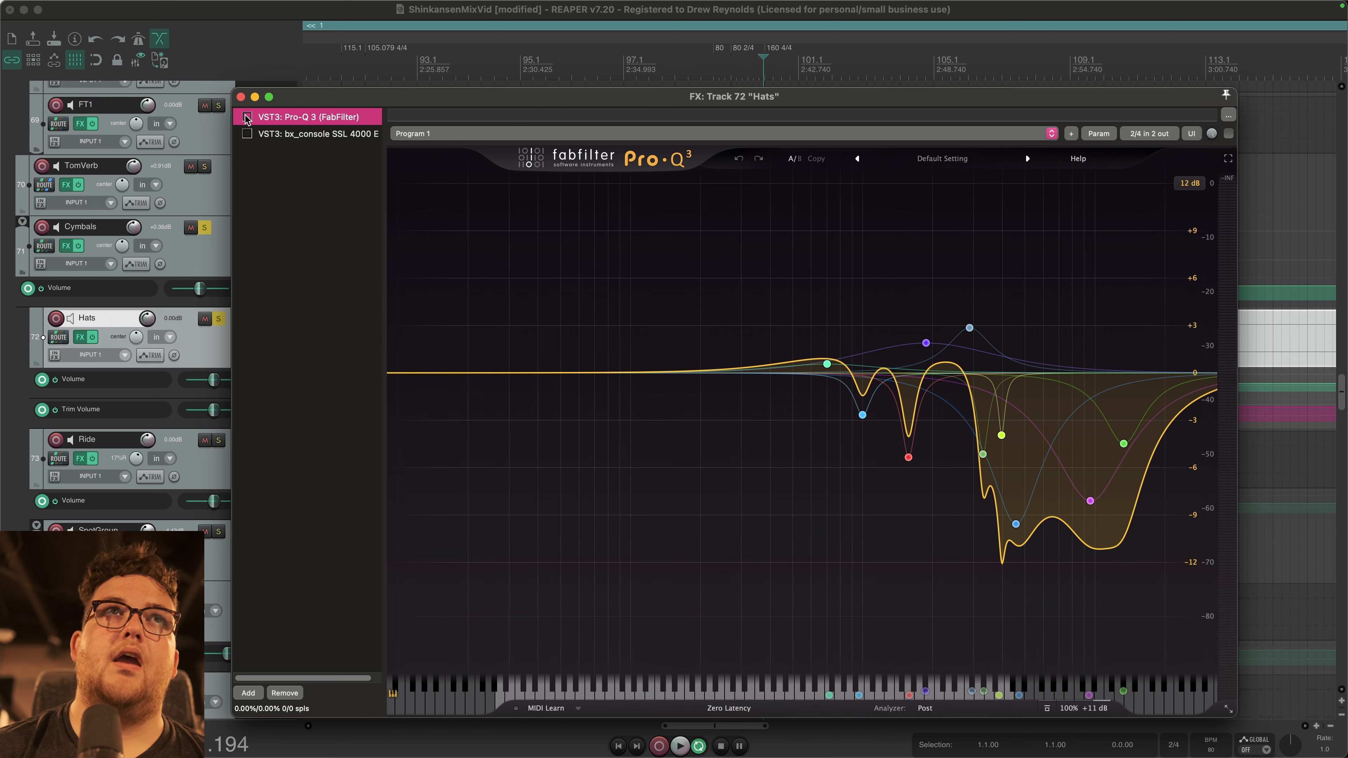
{"action": "left_click_drag", "start_coordinate": [444, 97], "coordinate": [438, 184]}
{"action": "key", "text": "space"}
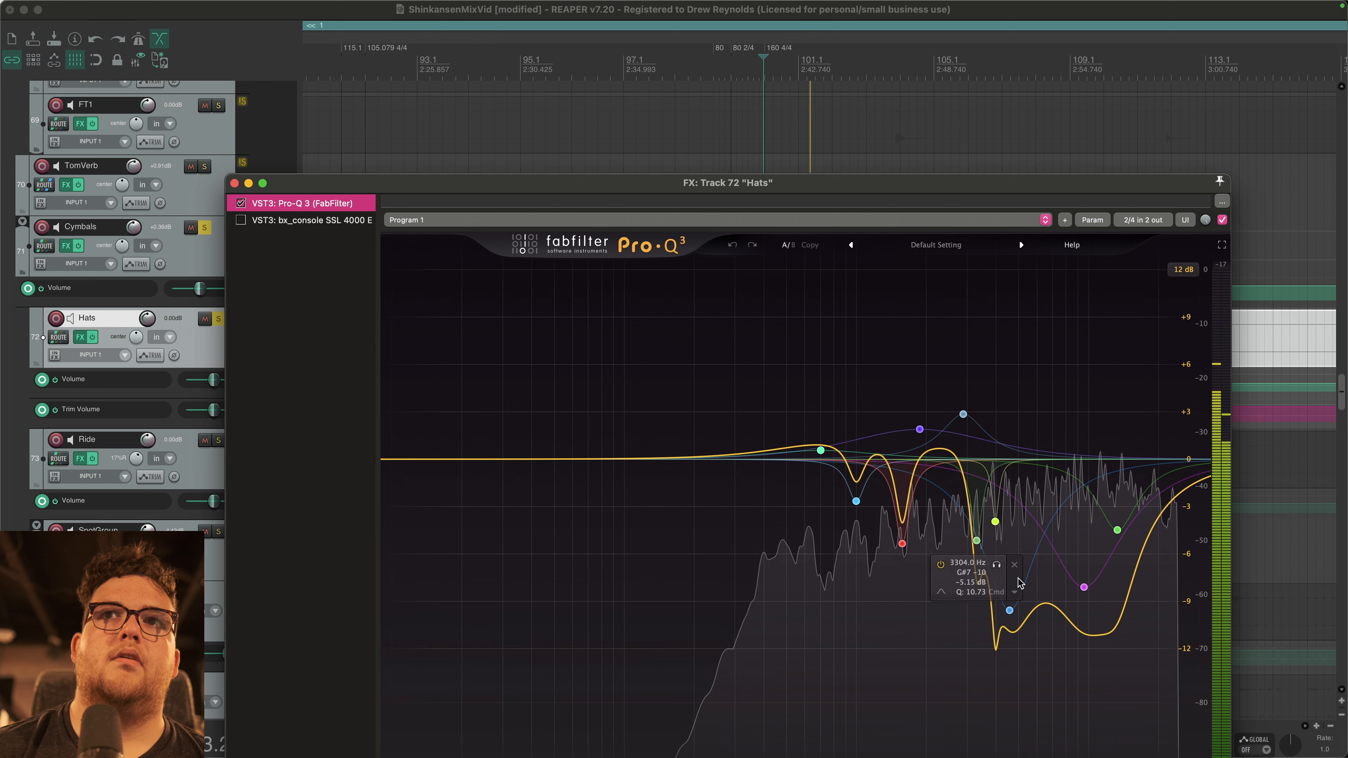
{"action": "key", "text": "space"}
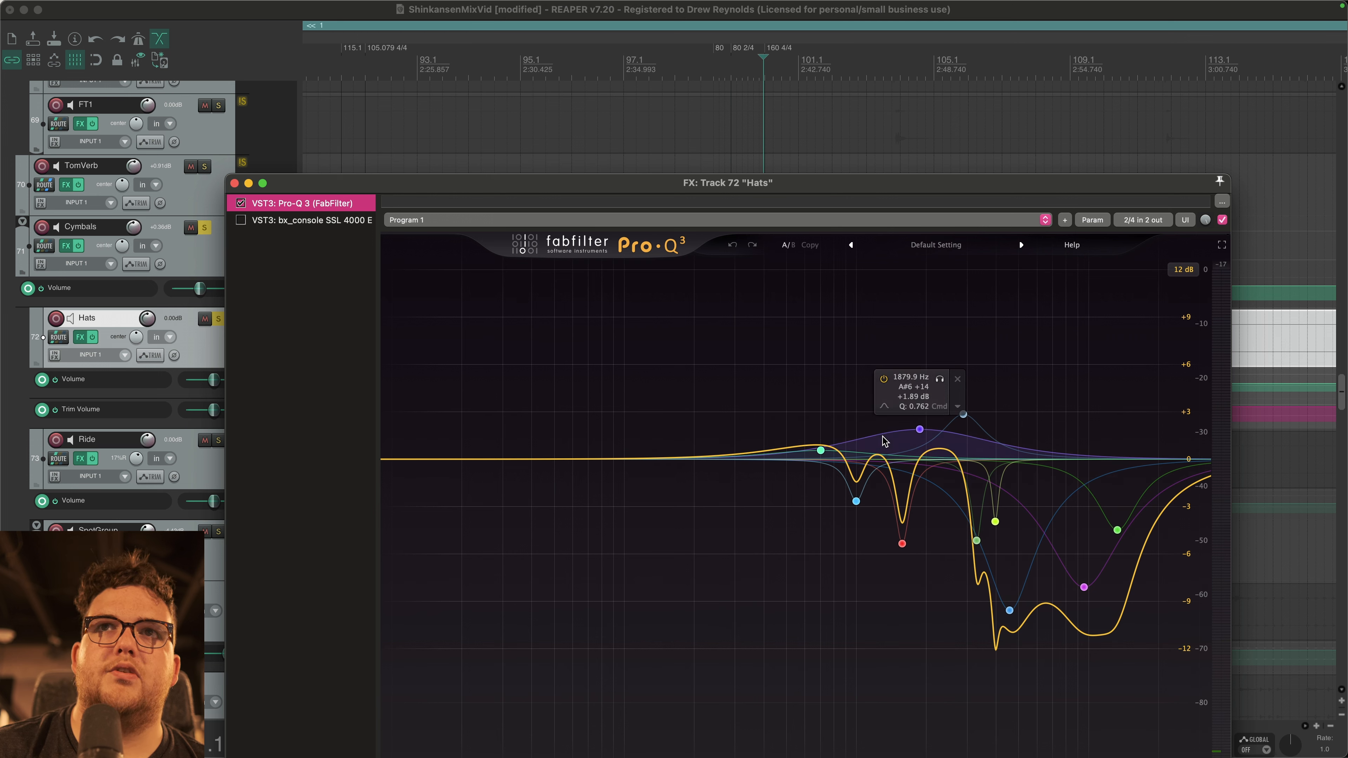
{"action": "key", "text": "space"}
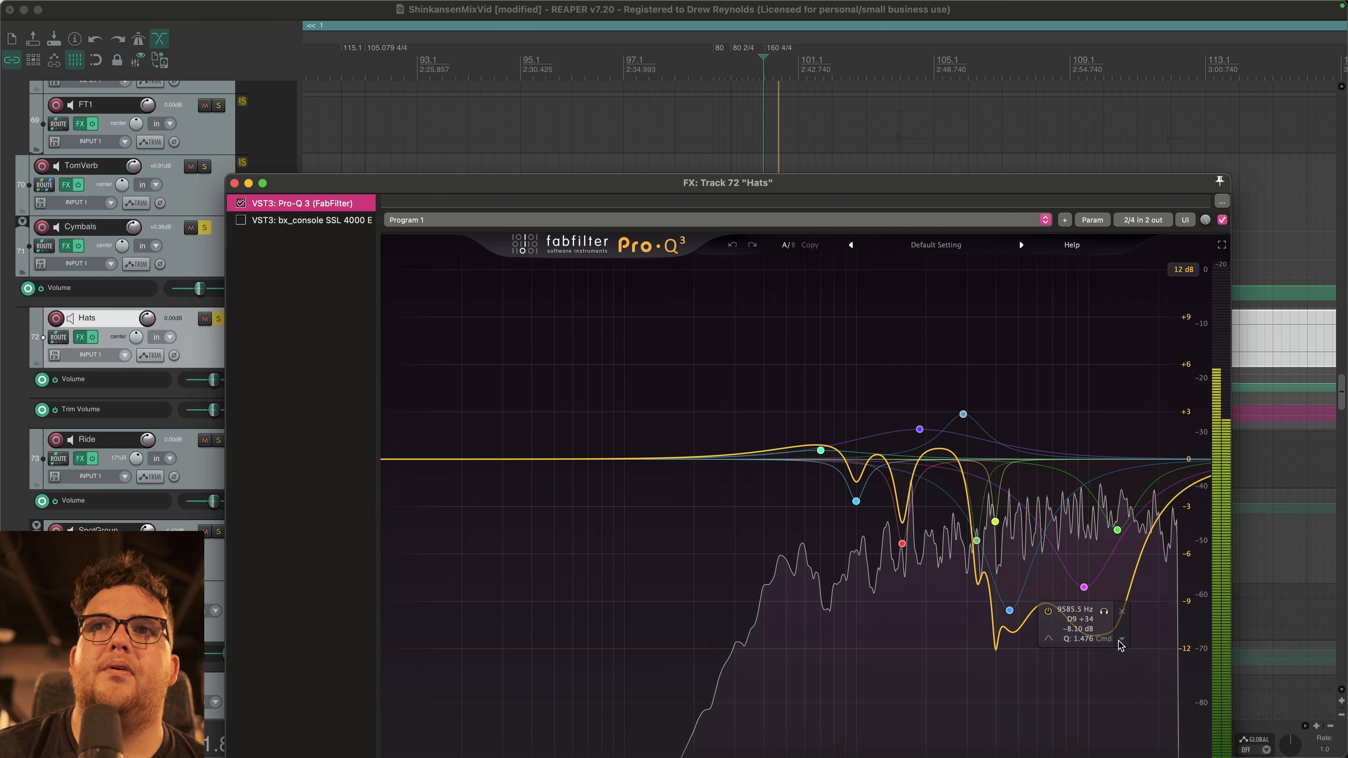
Step: Audition the 9585.5 Hz cut band of the Hats EQ in solo, restore full-band listening and stop playback
{"action": "left_click", "coordinate": [1103, 612]}
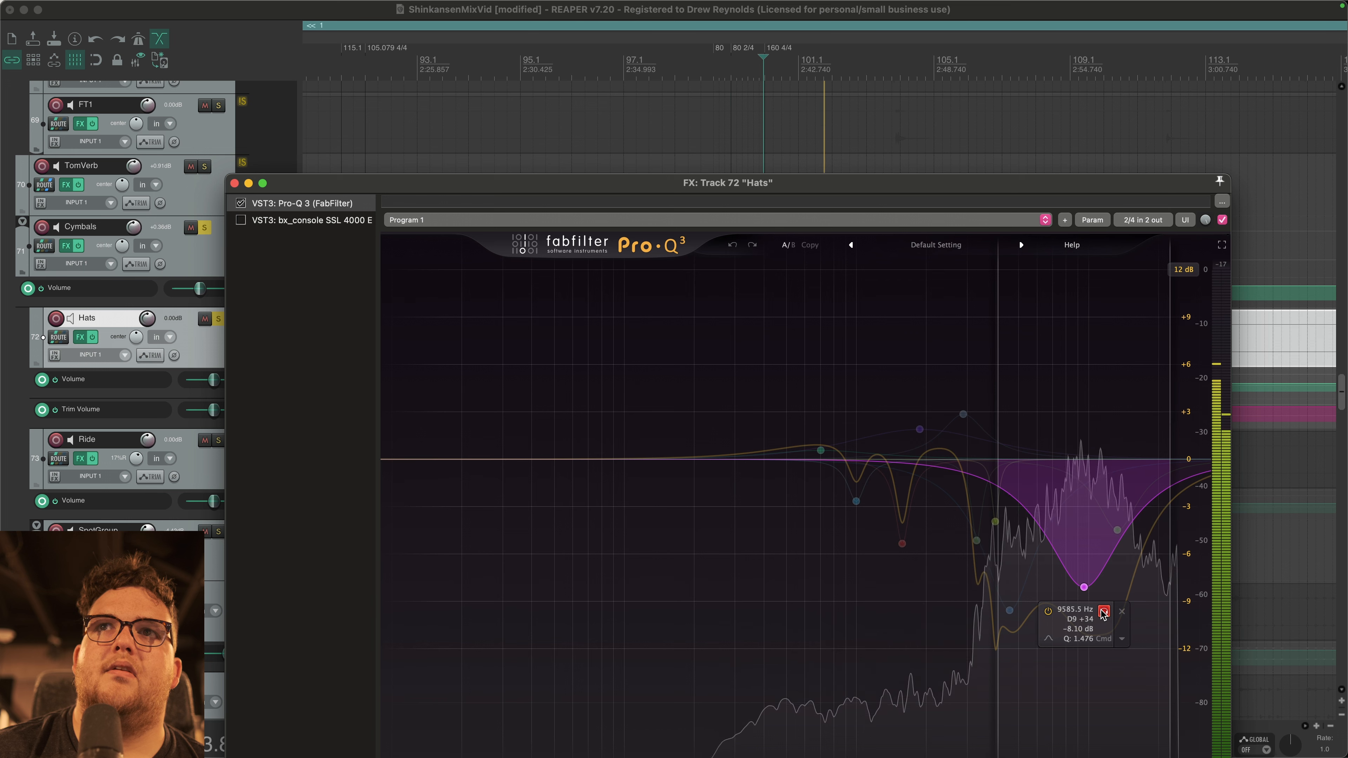
{"action": "left_click", "coordinate": [1103, 612]}
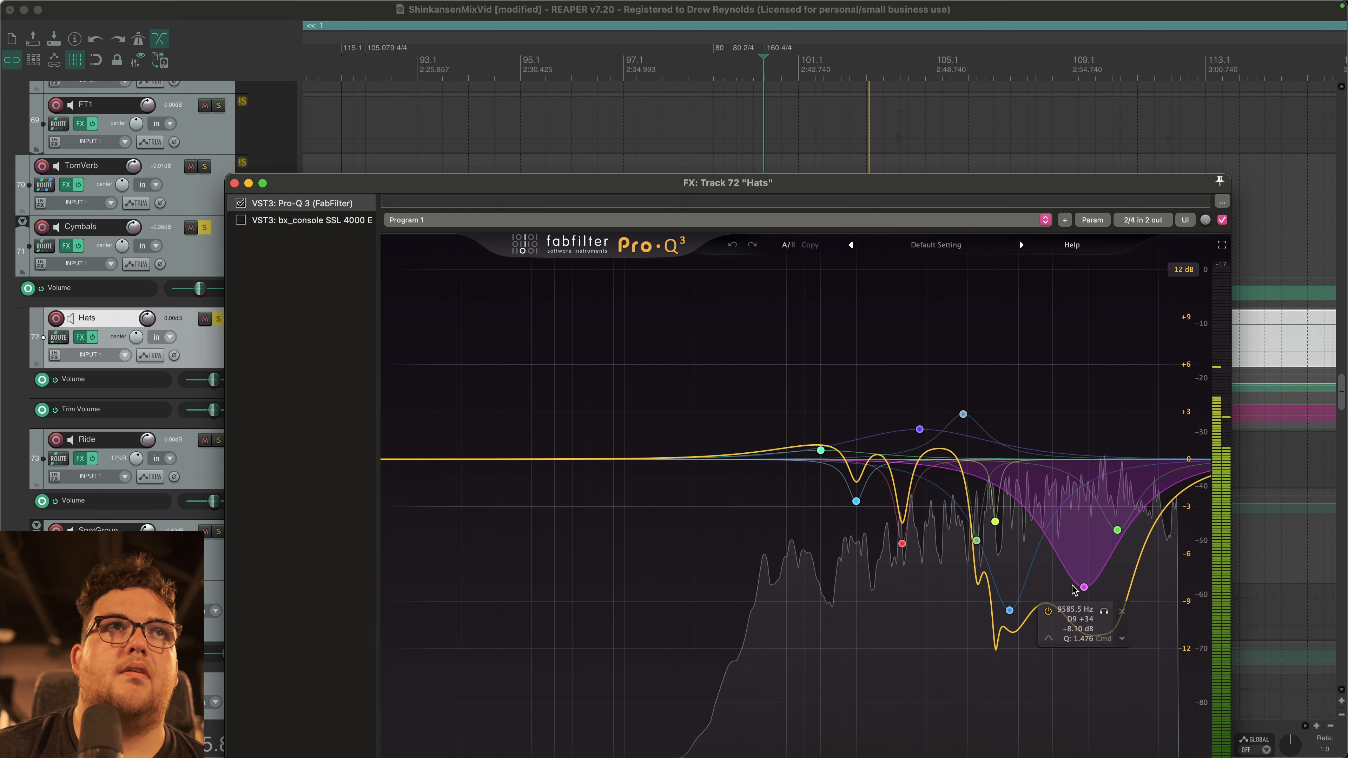
{"action": "key", "text": "space"}
Step: Enable and open bx_console SSL 4000 E on the Hats track, comparing the hats with it active and bypassed during playback
{"action": "left_click", "coordinate": [240, 220]}
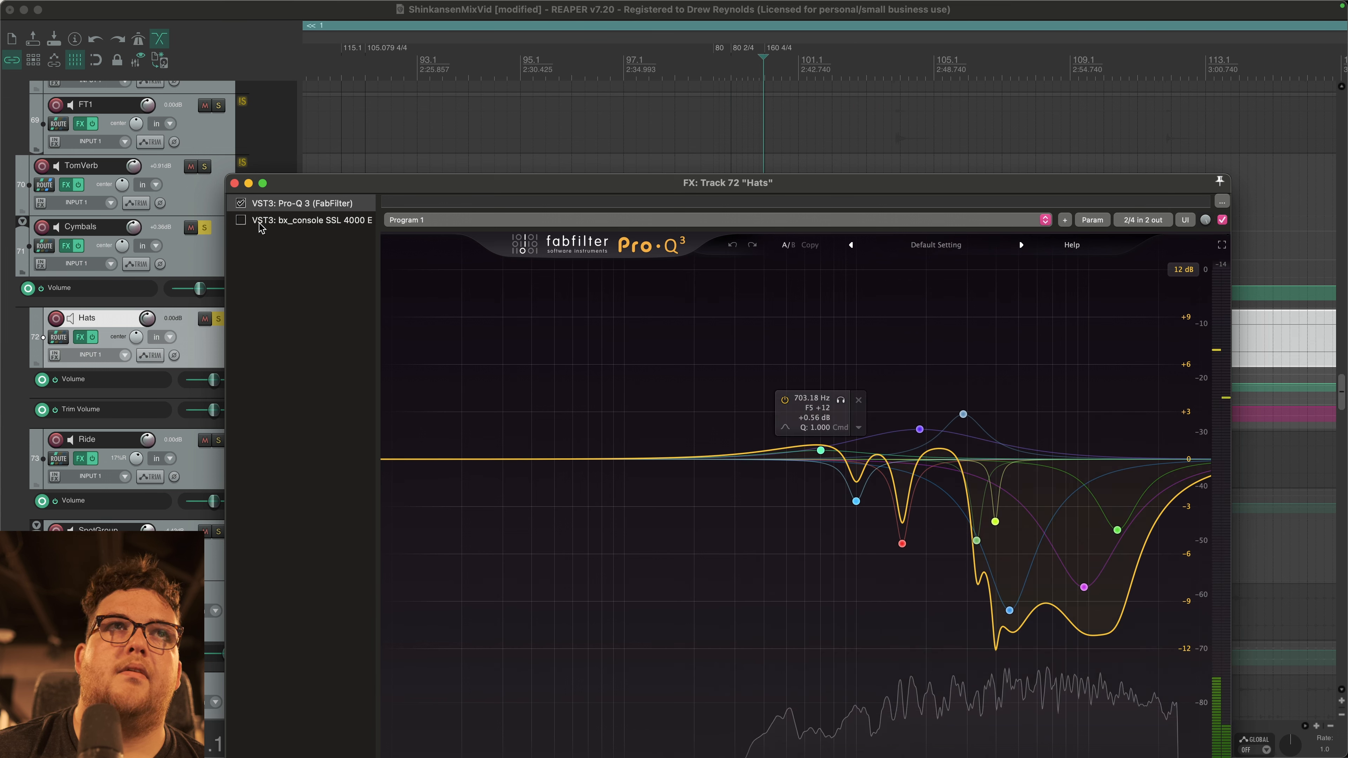
{"action": "left_click", "coordinate": [298, 220]}
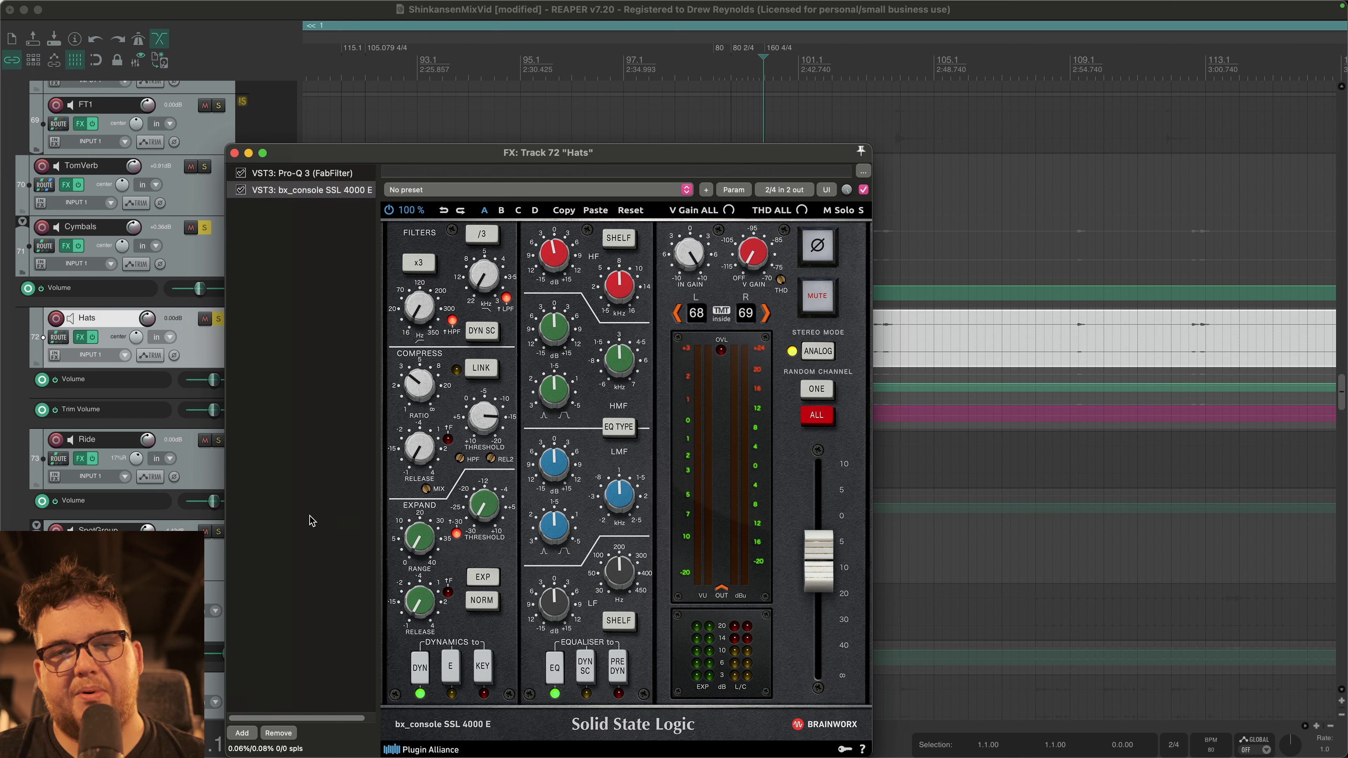
{"action": "key", "text": "space"}
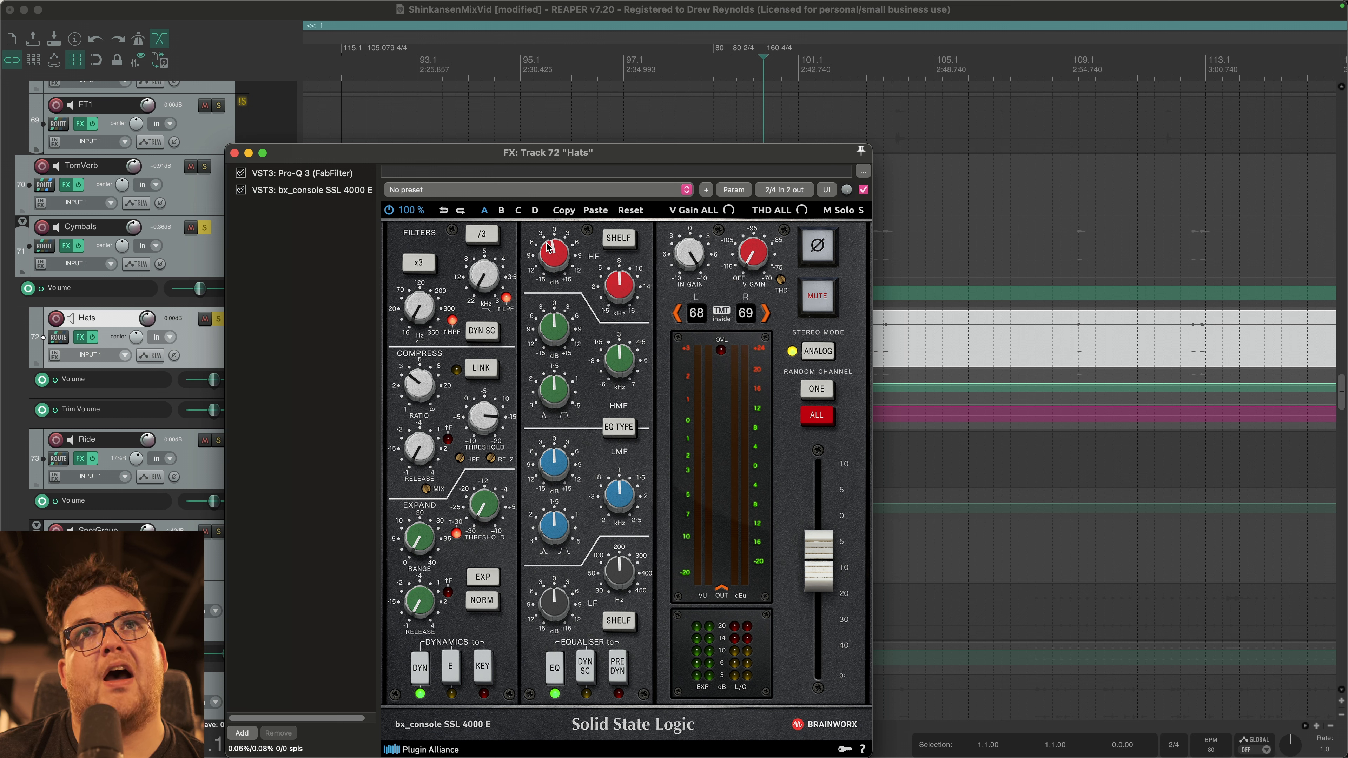
{"action": "key", "text": "space"}
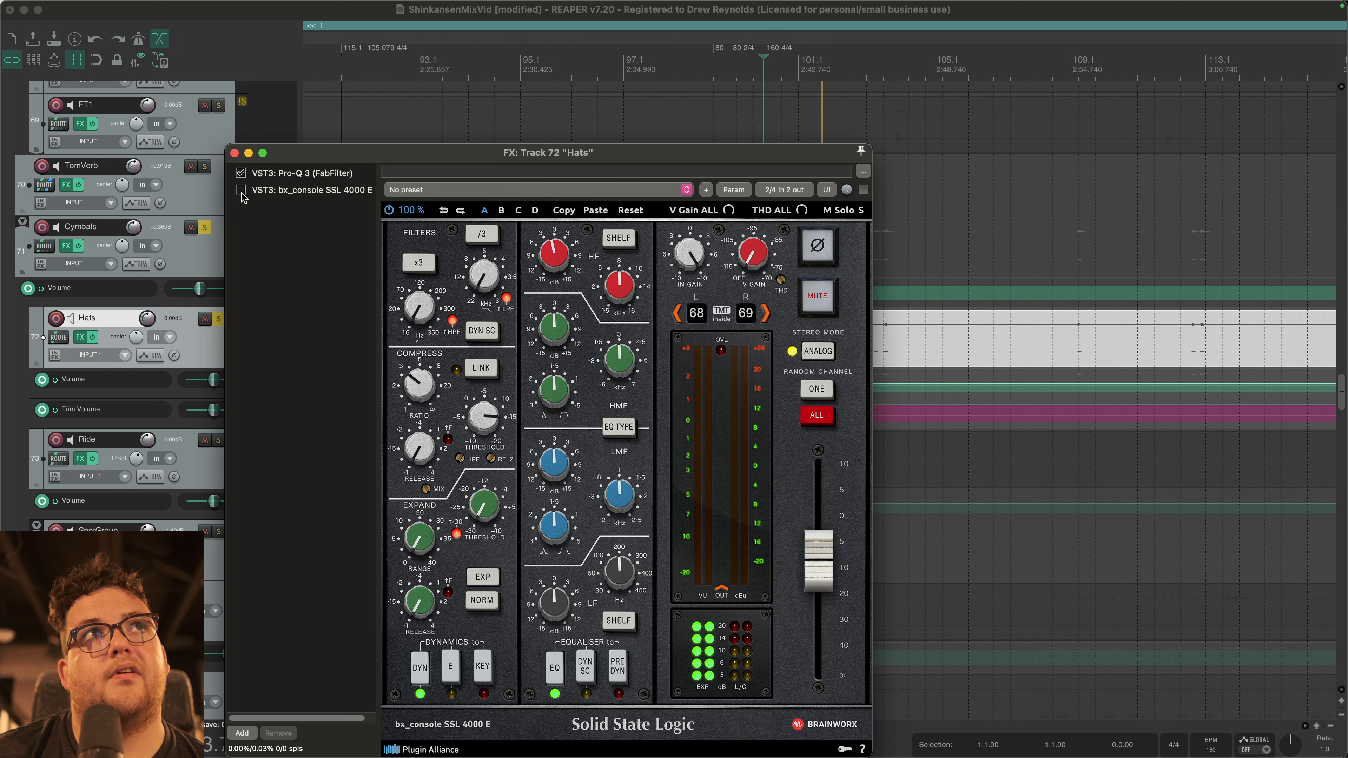
{"action": "left_click", "coordinate": [242, 194]}
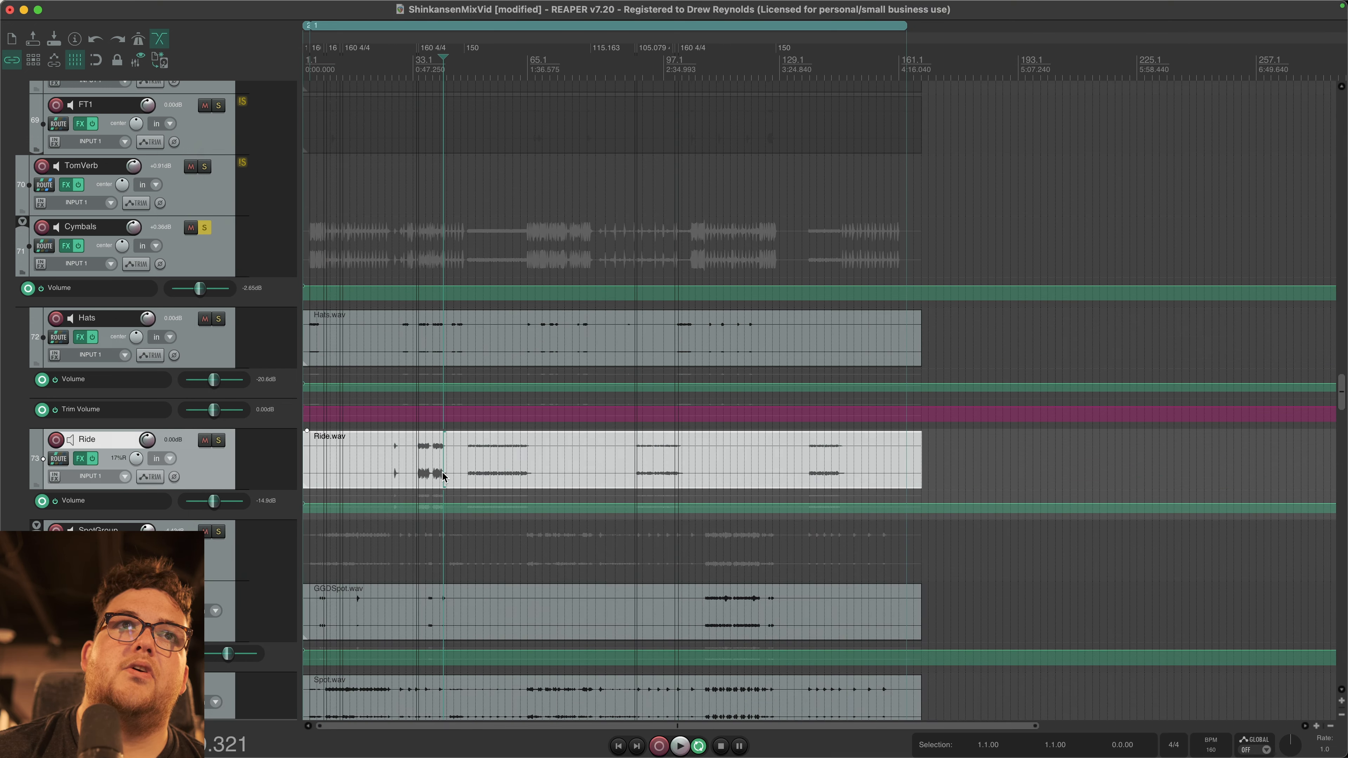
Step: Solo the Ride track and play it from just before bar 35
{"action": "scroll", "coordinate": [444, 477], "scroll_direction": "up", "scroll_amount": 6}
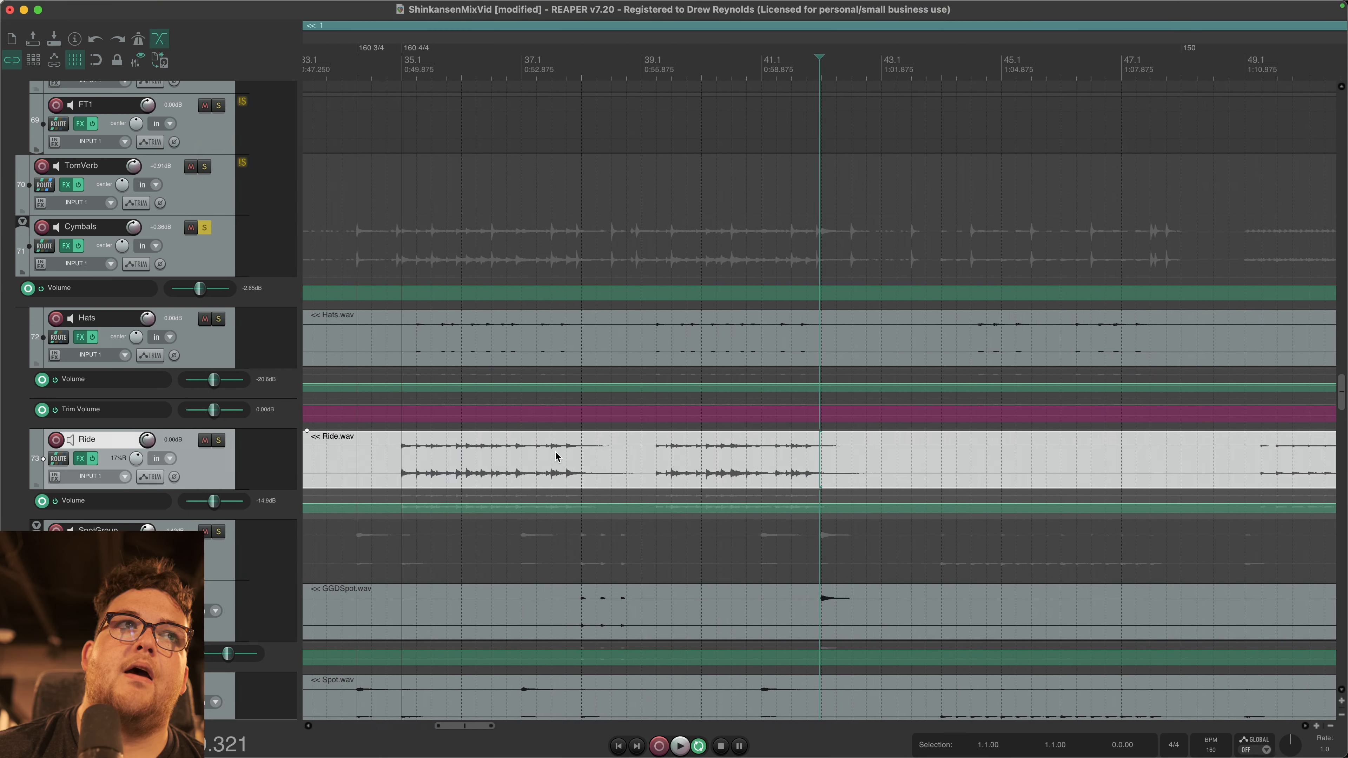
{"action": "left_click", "coordinate": [440, 467]}
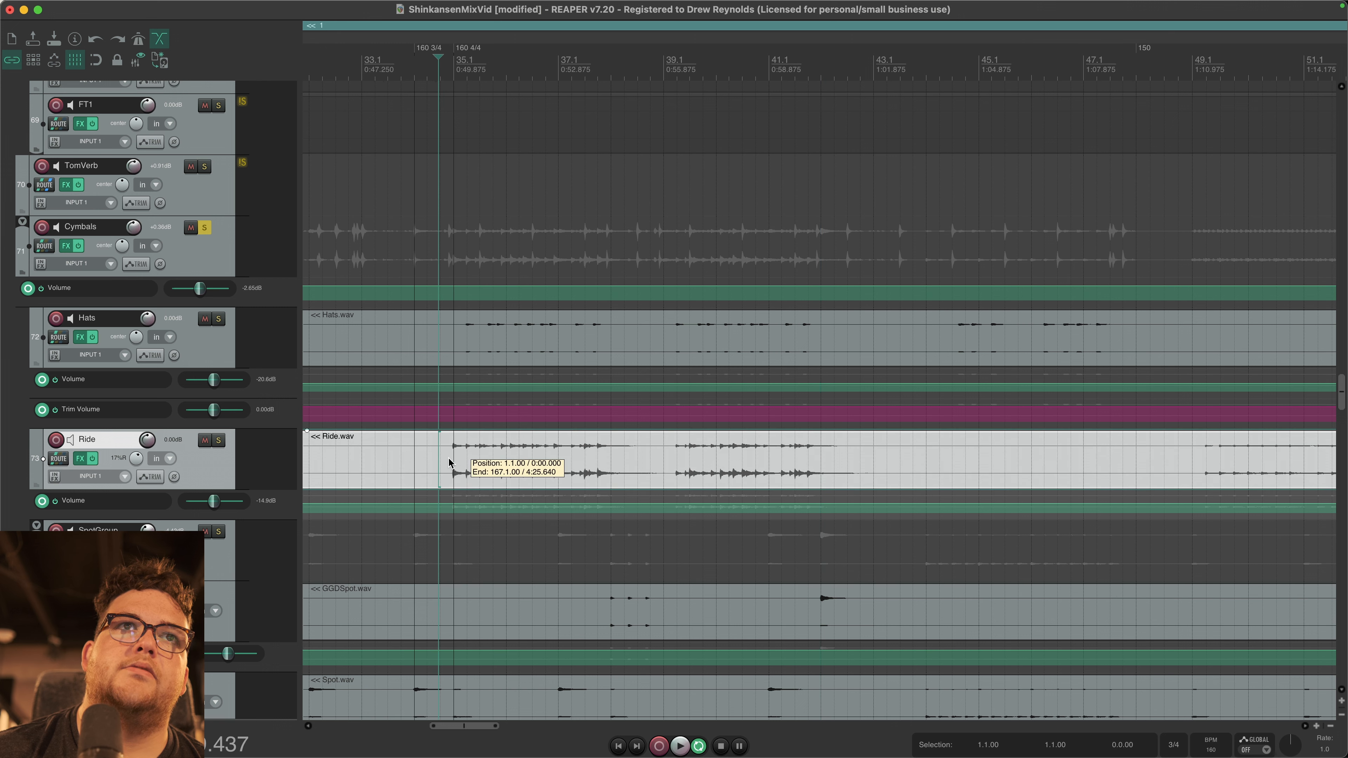
{"action": "left_click", "coordinate": [217, 440]}
{"action": "key", "text": "space"}
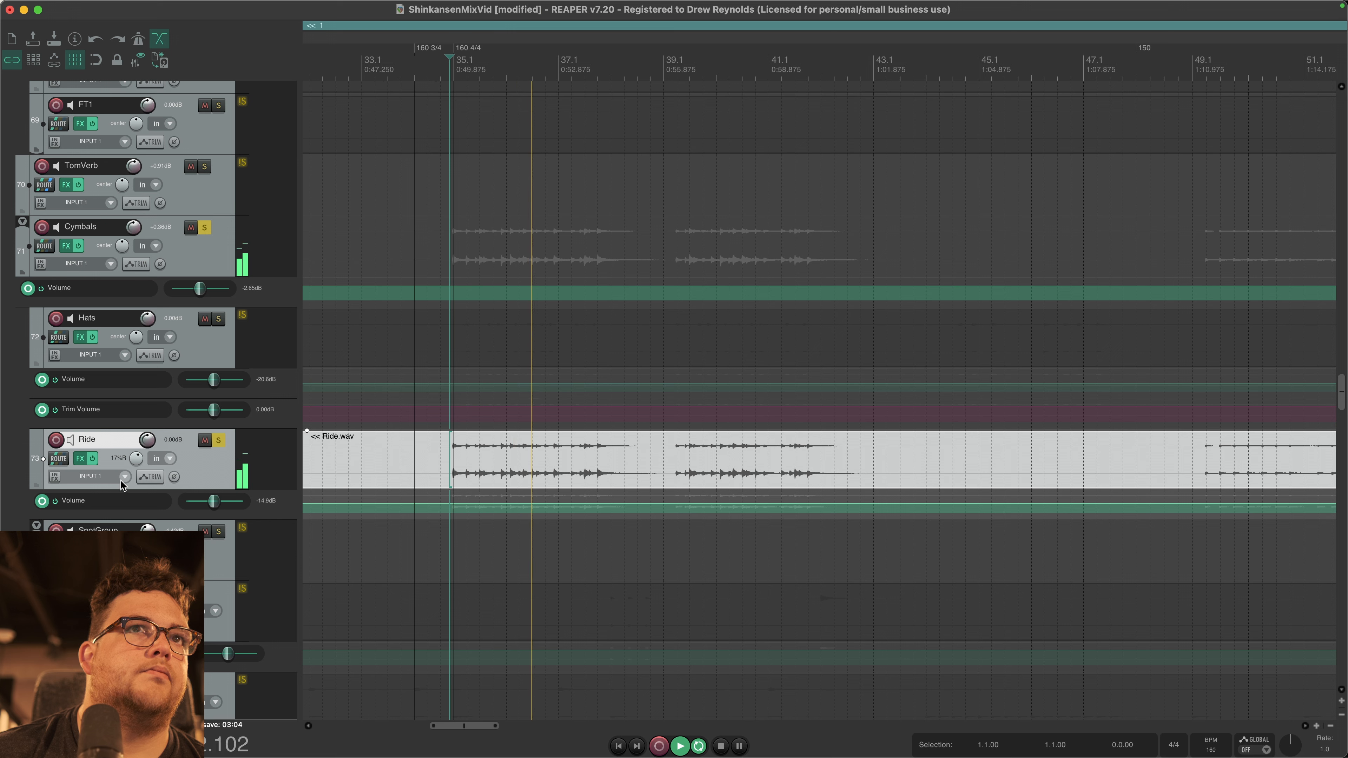
Step: Open the Ride track's effects and compare the ride with Pro-Q 3 bypassed and active, leaving the EQ enabled
{"action": "left_click", "coordinate": [80, 458]}
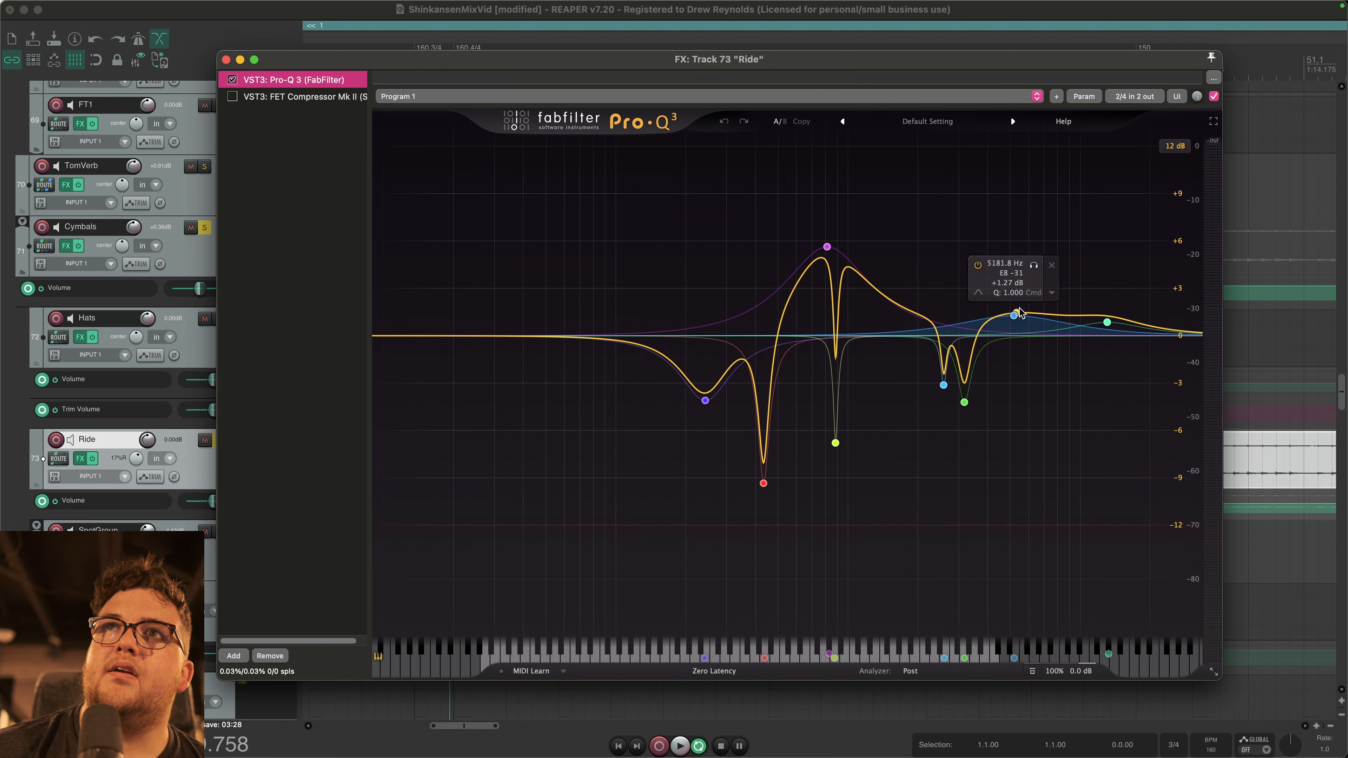
{"action": "left_click", "coordinate": [234, 80]}
{"action": "left_click_drag", "start_coordinate": [305, 65], "coordinate": [313, 125]}
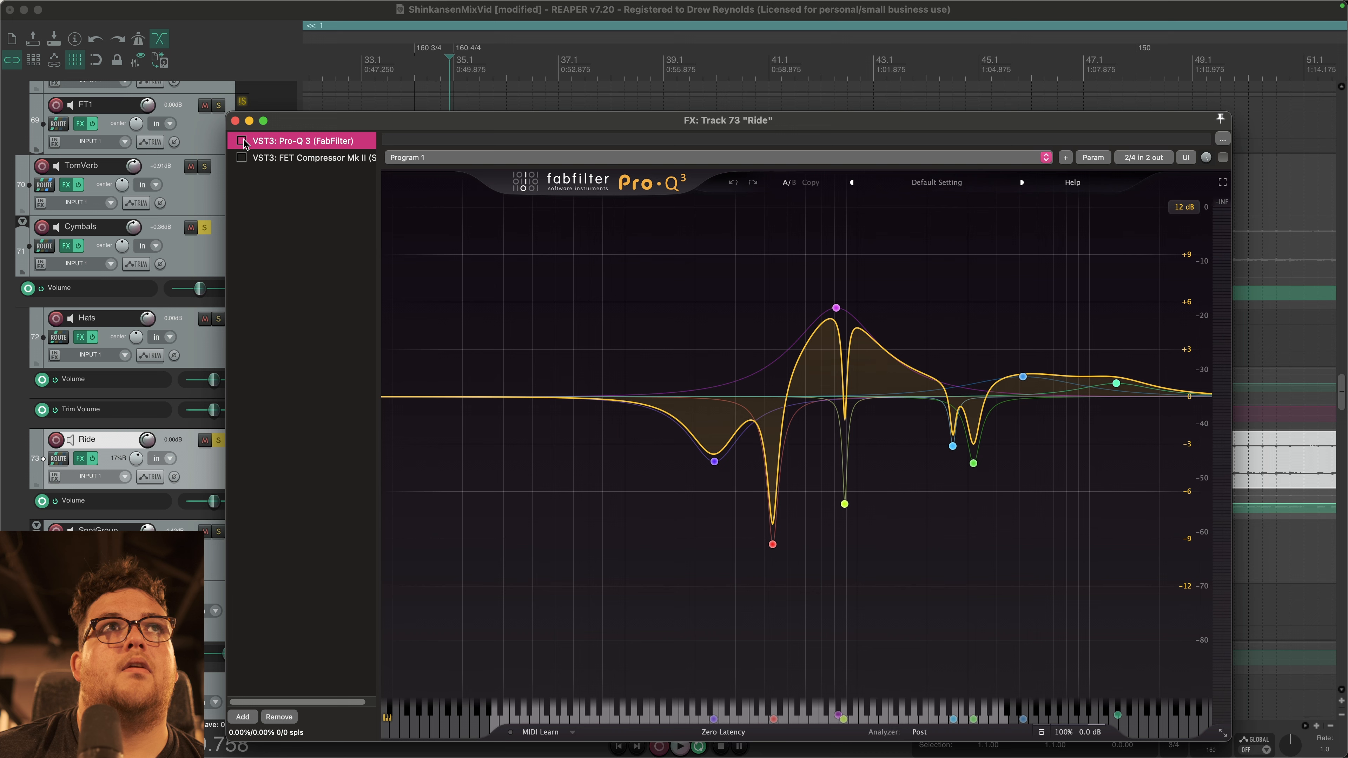
{"action": "key", "text": "space"}
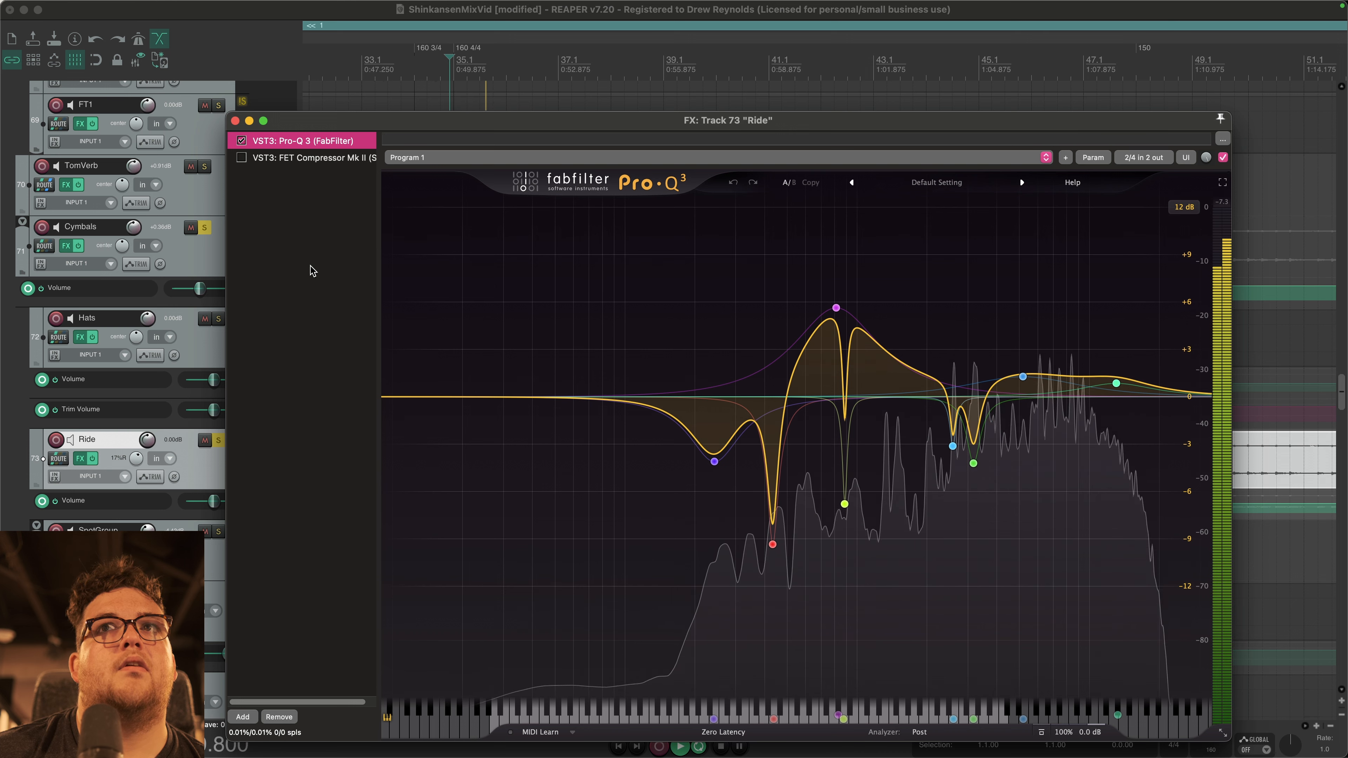
{"action": "left_click", "coordinate": [241, 140]}
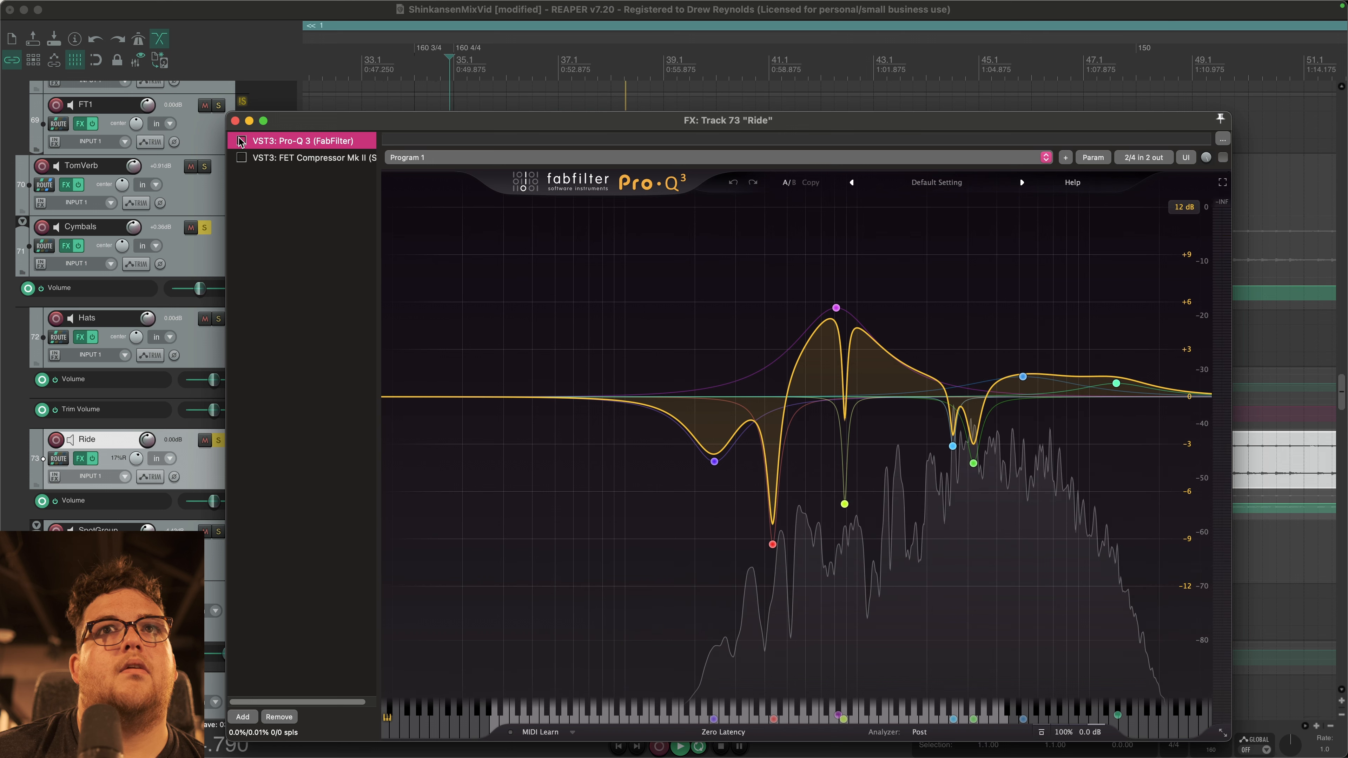
{"action": "left_click", "coordinate": [241, 140]}
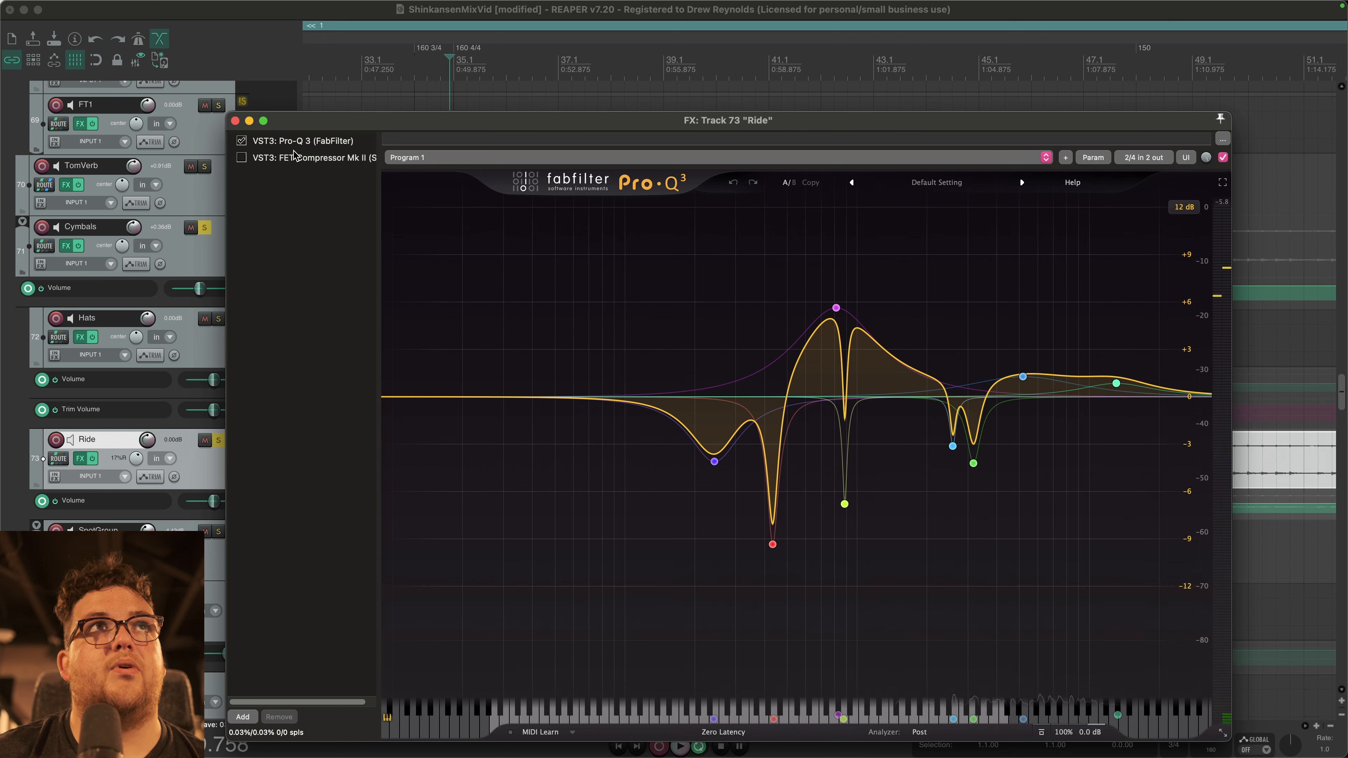
Step: Open and enable FET Compressor Mk II on the Ride track and show its Drive settings
{"action": "left_click", "coordinate": [306, 159]}
{"action": "left_click", "coordinate": [242, 157]}
{"action": "left_click_drag", "start_coordinate": [699, 121], "coordinate": [731, 267]}
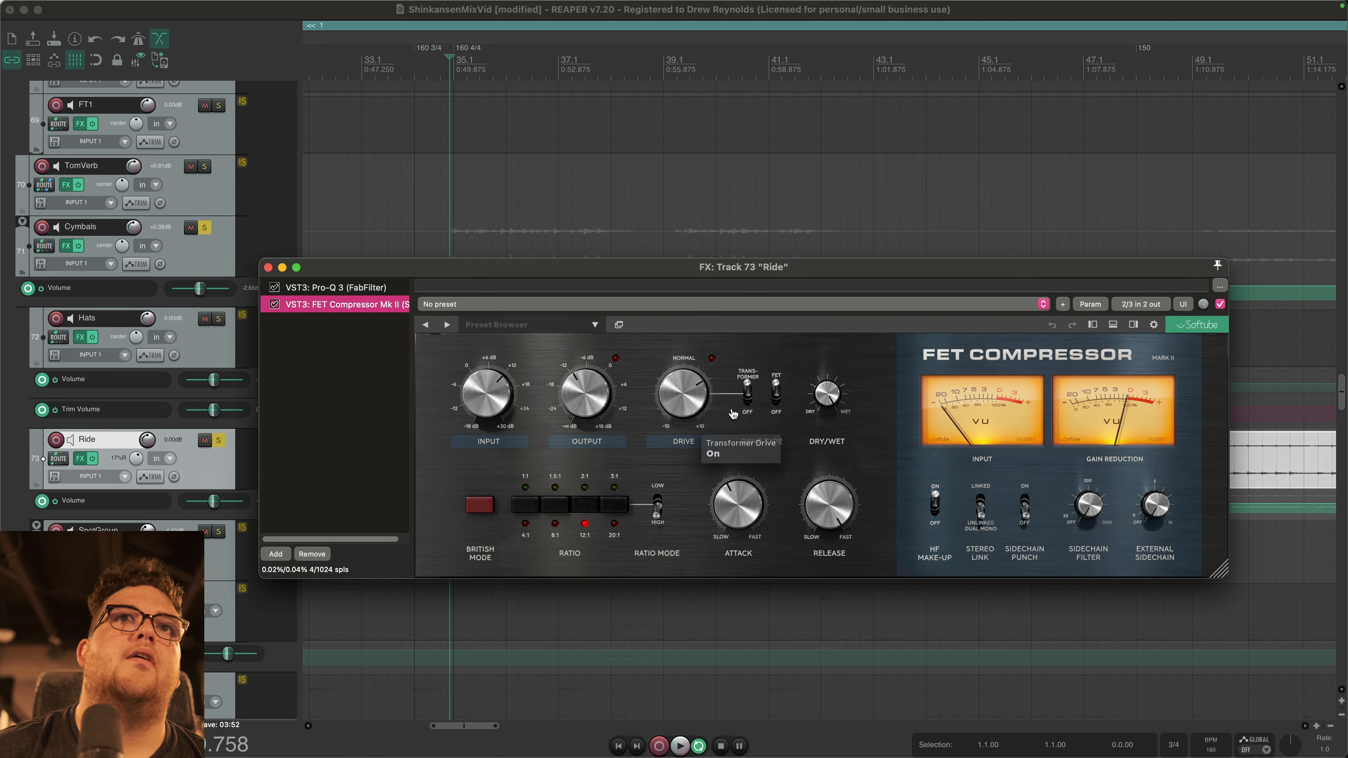
{"action": "mouse_move", "coordinate": [683, 390]}
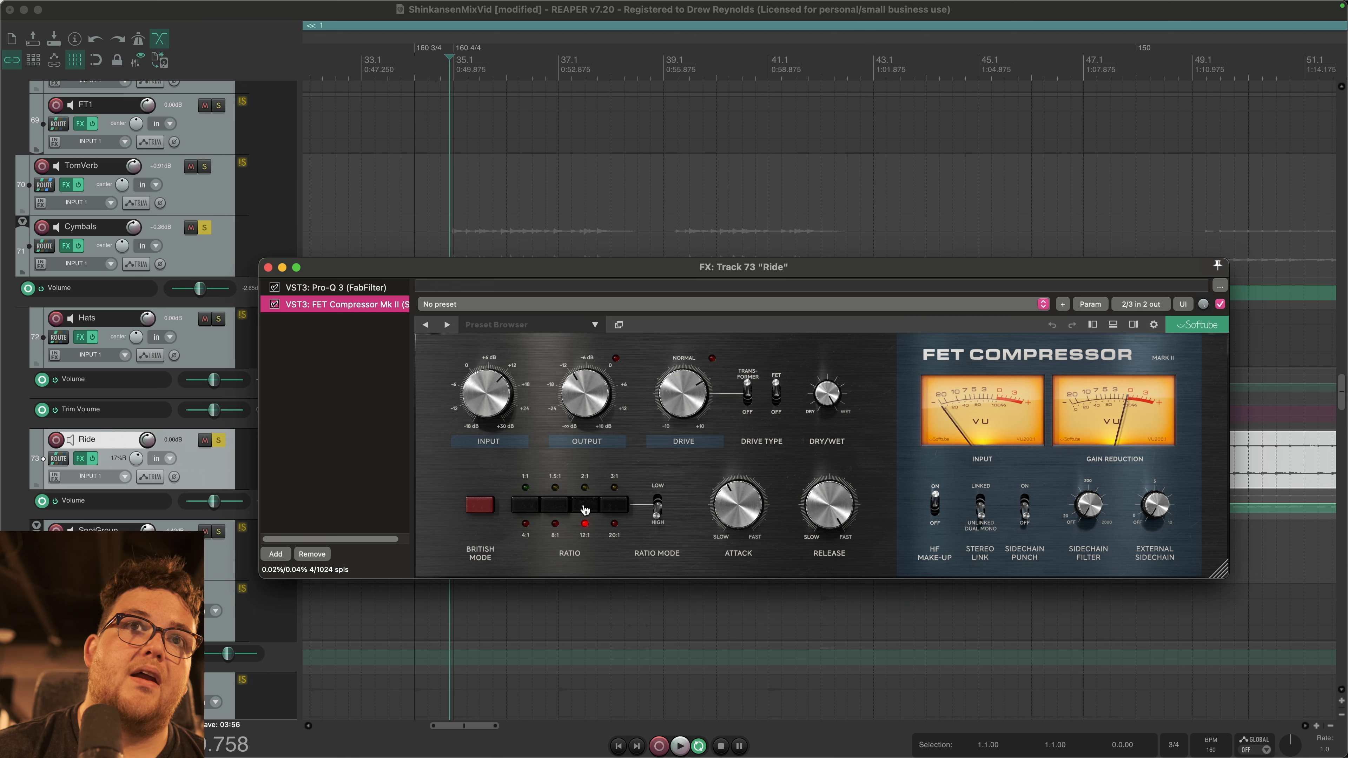
Step: Compare the soloed ride with FET Compressor Mk II bypassed and active, leaving the compressor enabled
{"action": "key", "text": "space"}
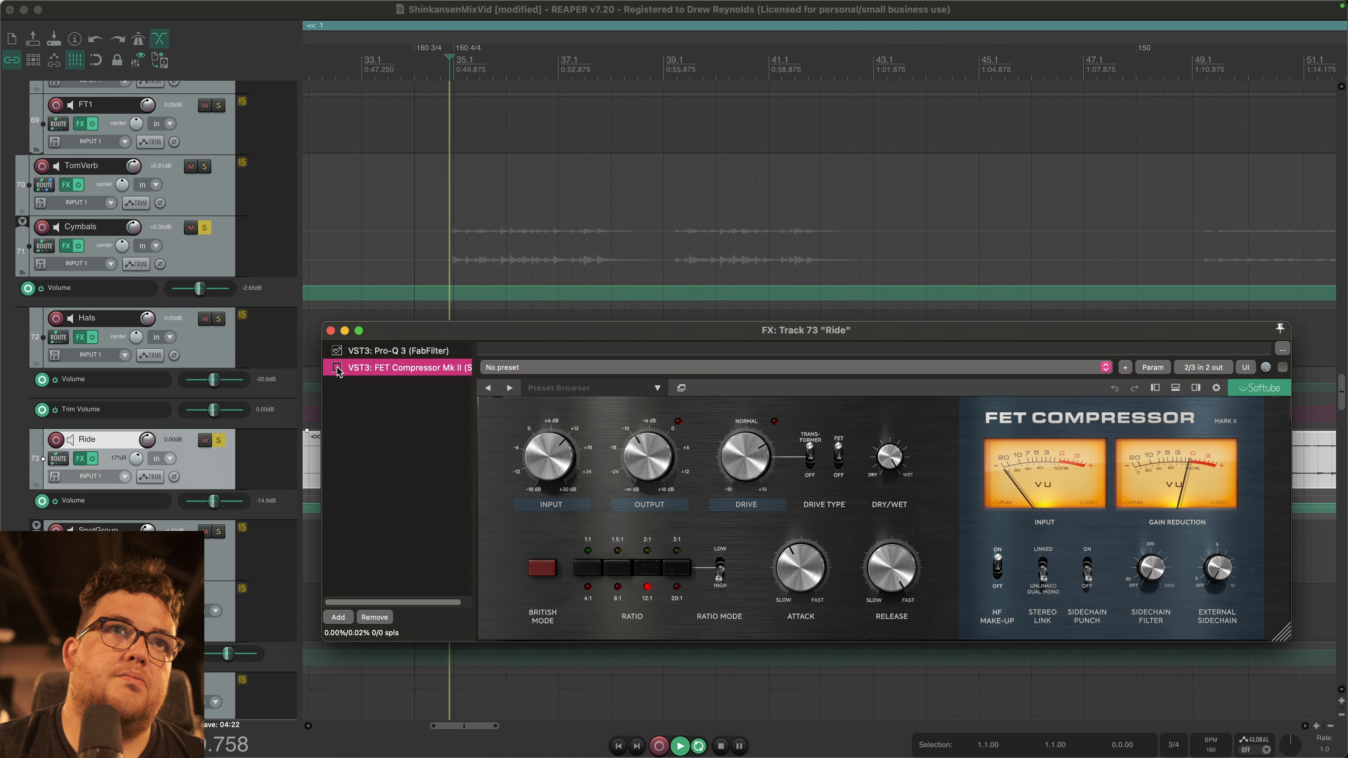
{"action": "key", "text": "space"}
{"action": "left_click", "coordinate": [336, 367]}
{"action": "key", "text": "space"}
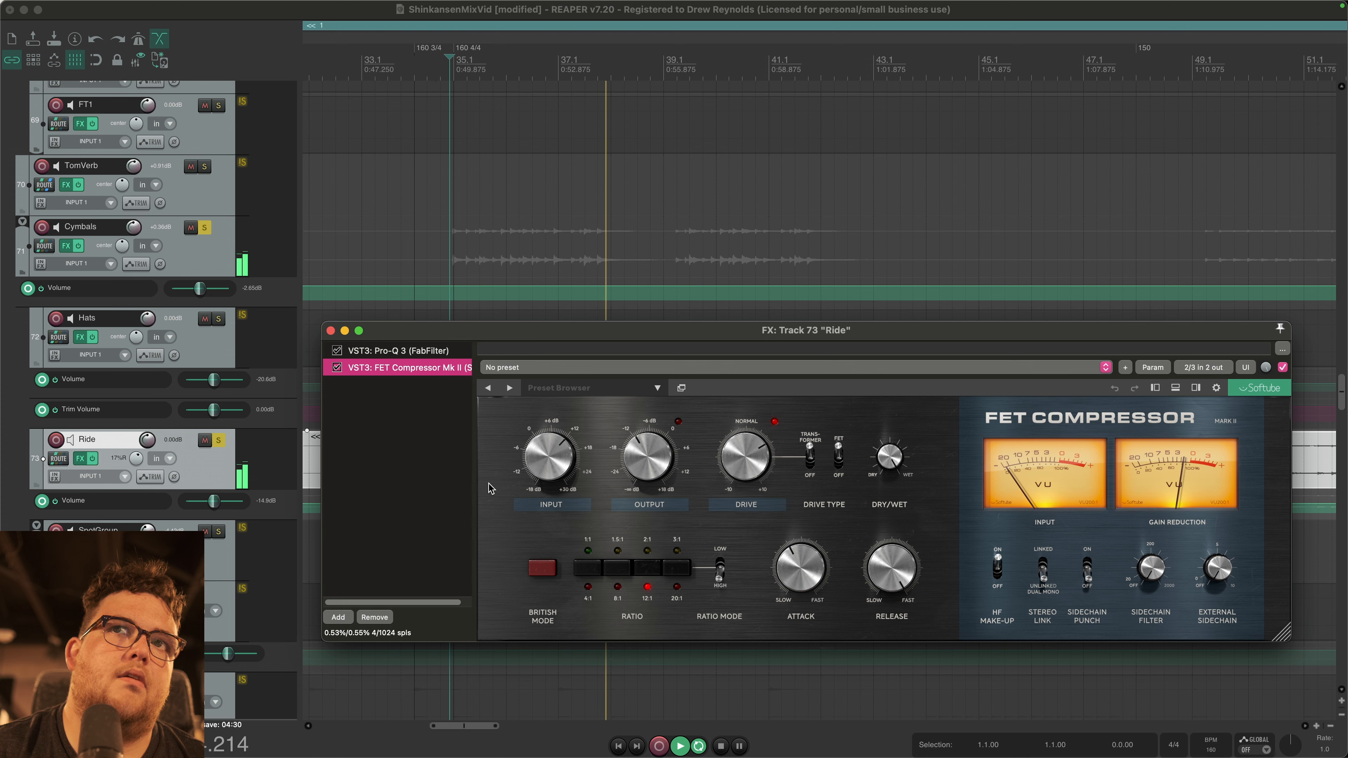
{"action": "key", "text": "space"}
Step: Unsolo the Ride track and close its effects window
{"action": "left_click", "coordinate": [220, 441]}
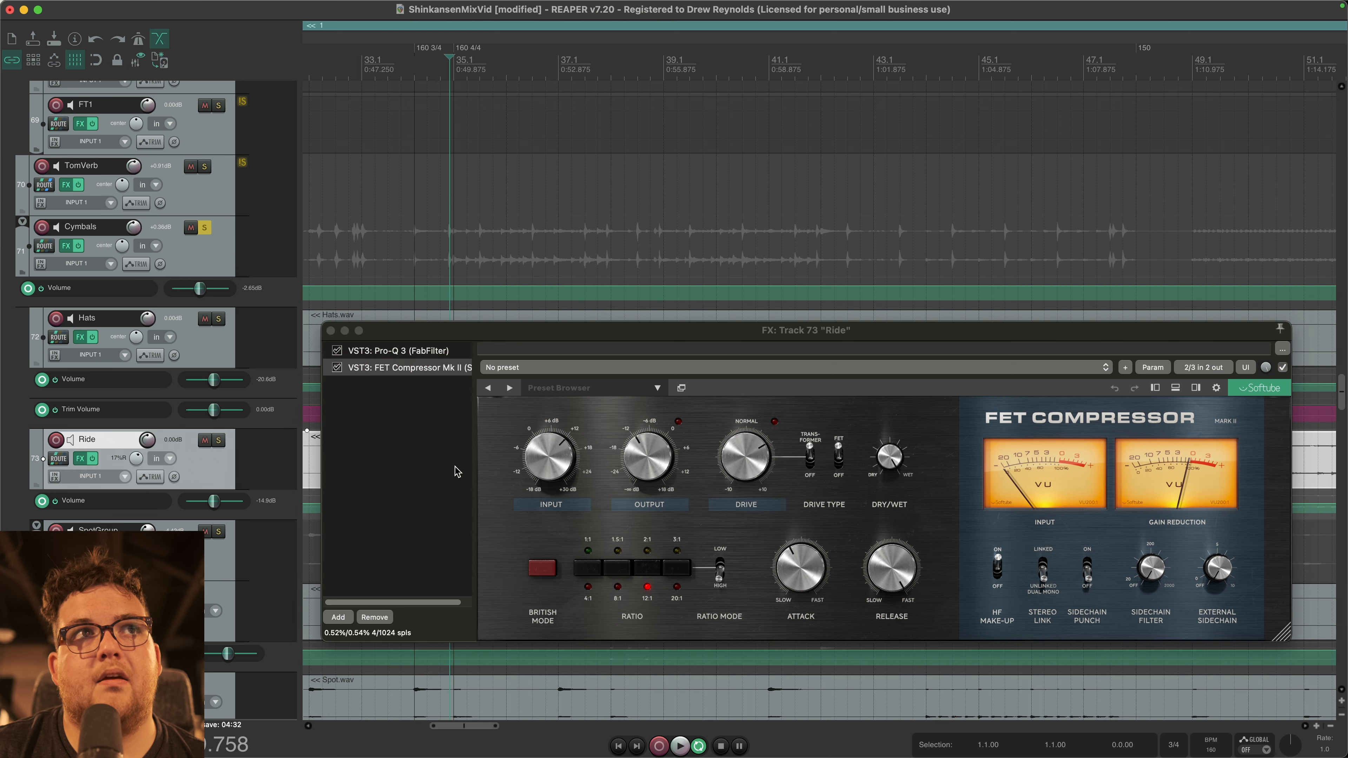
{"action": "left_click", "coordinate": [455, 467]}
{"action": "key", "text": "Escape"}
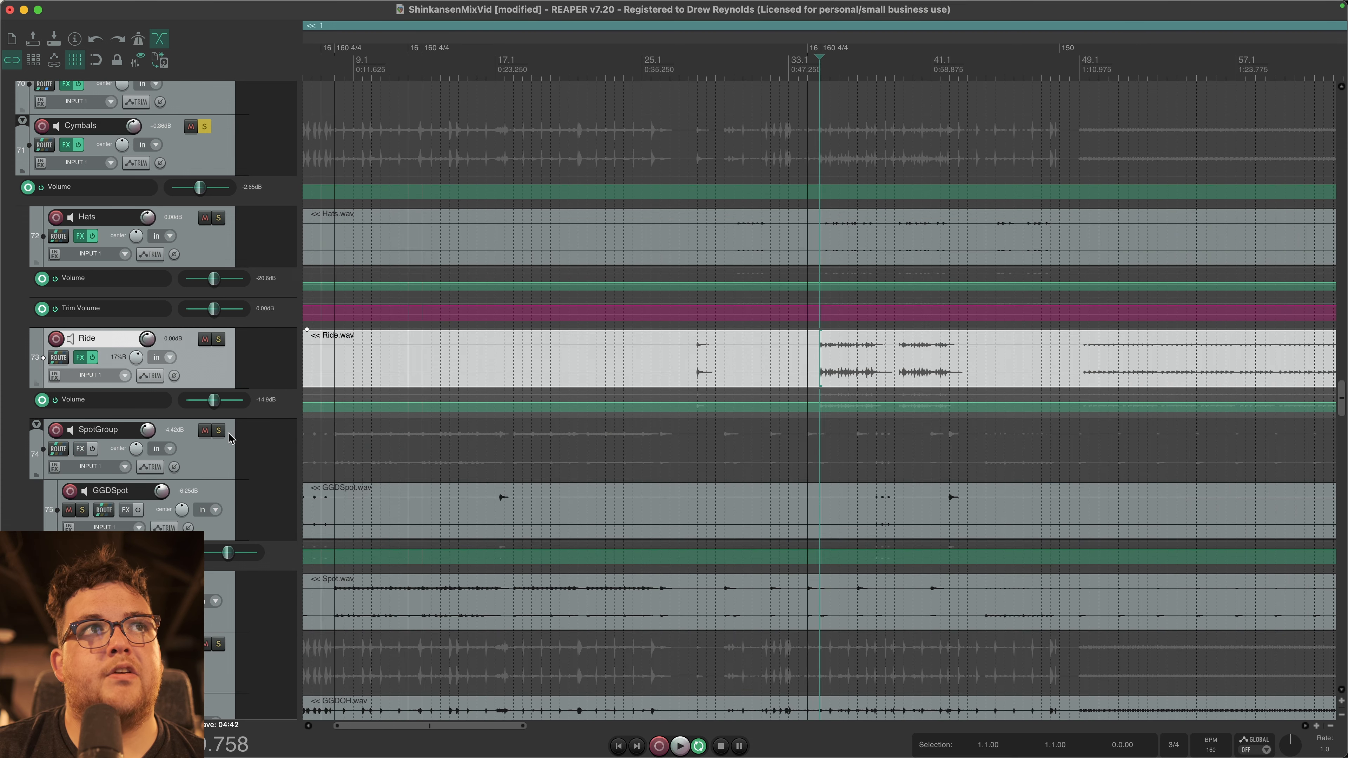
Step: Solo SpotGroup and play the spot cymbal tracks from shortly before bar 17
{"action": "left_click", "coordinate": [218, 431]}
{"action": "scroll", "coordinate": [702, 521], "scroll_direction": "up", "scroll_amount": 4}
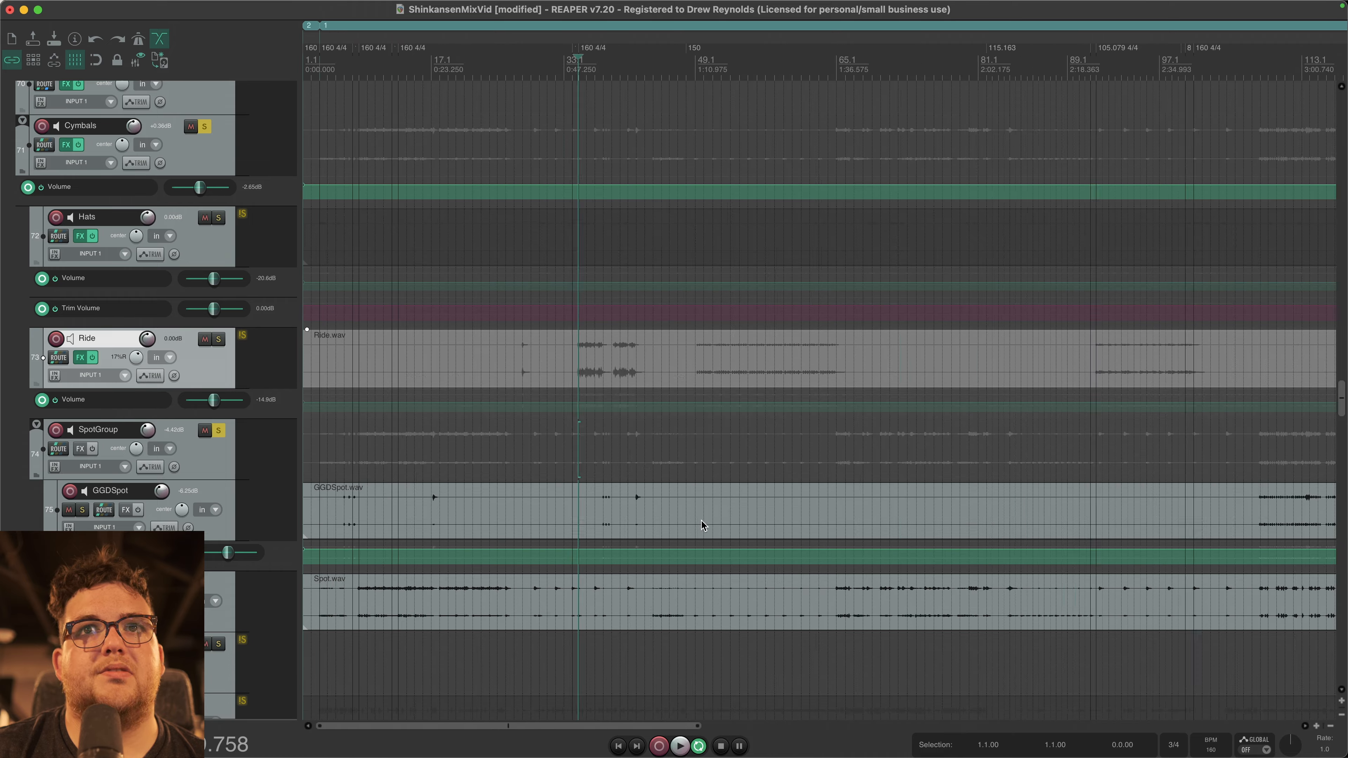
{"action": "scroll", "coordinate": [643, 490], "scroll_direction": "down", "scroll_amount": 3}
{"action": "left_click", "coordinate": [507, 463]}
{"action": "key", "text": "space"}
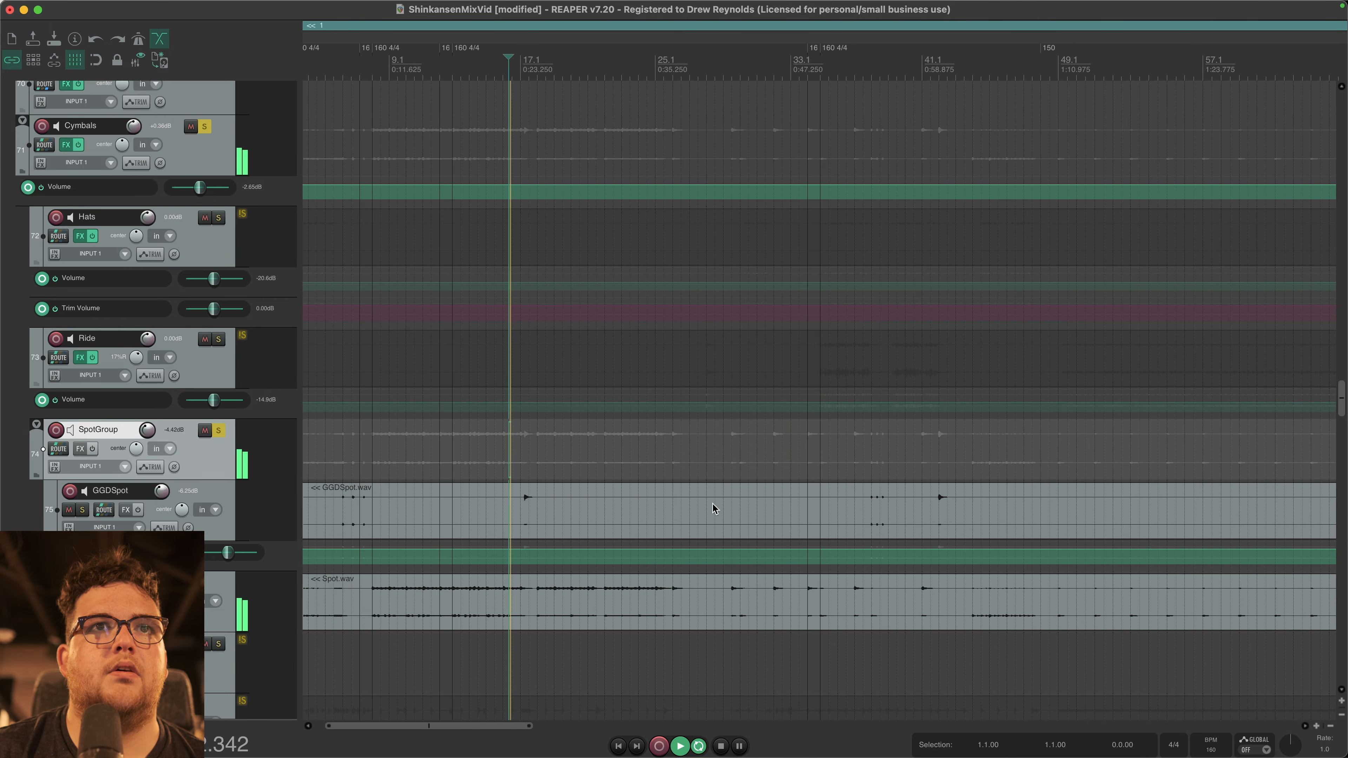
{"action": "scroll", "coordinate": [712, 503], "scroll_direction": "up", "scroll_amount": 4}
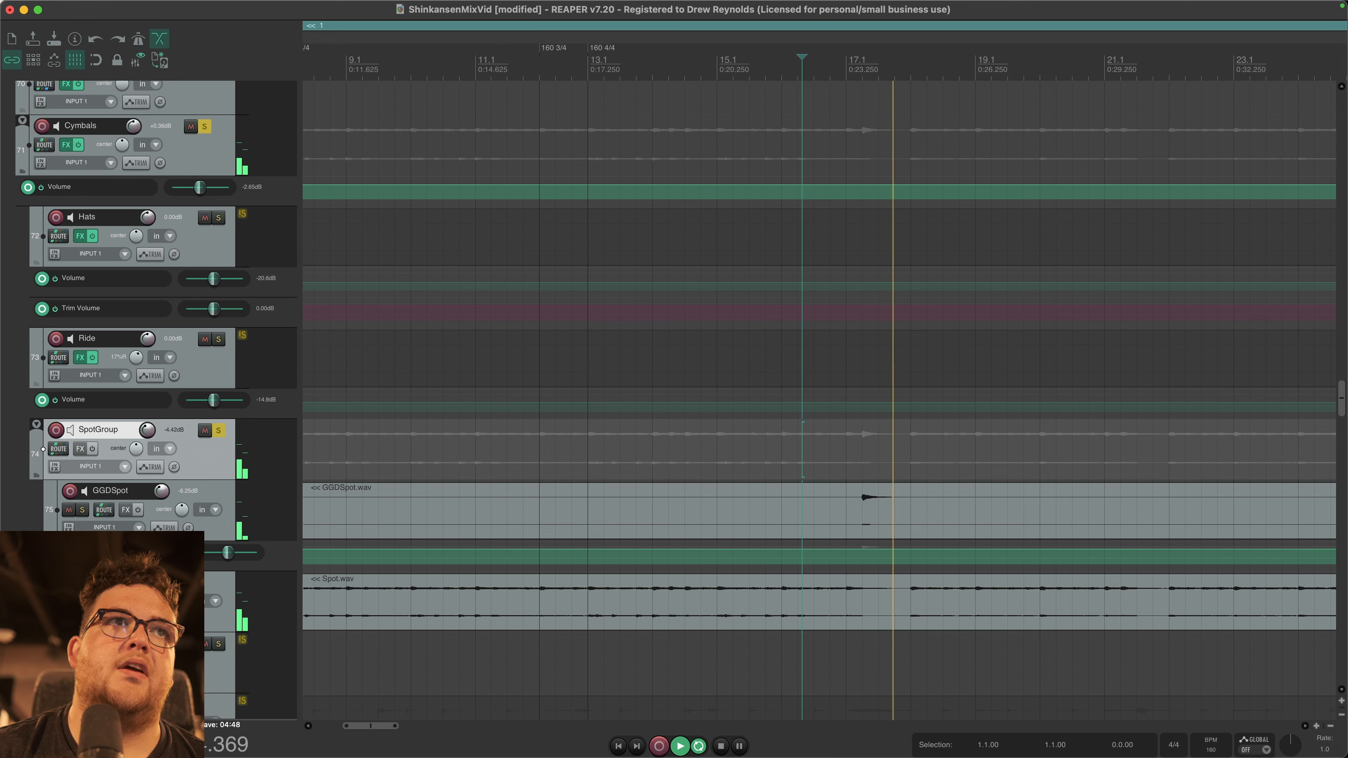
{"action": "scroll", "coordinate": [1080, 538], "scroll_direction": "down", "scroll_amount": 5}
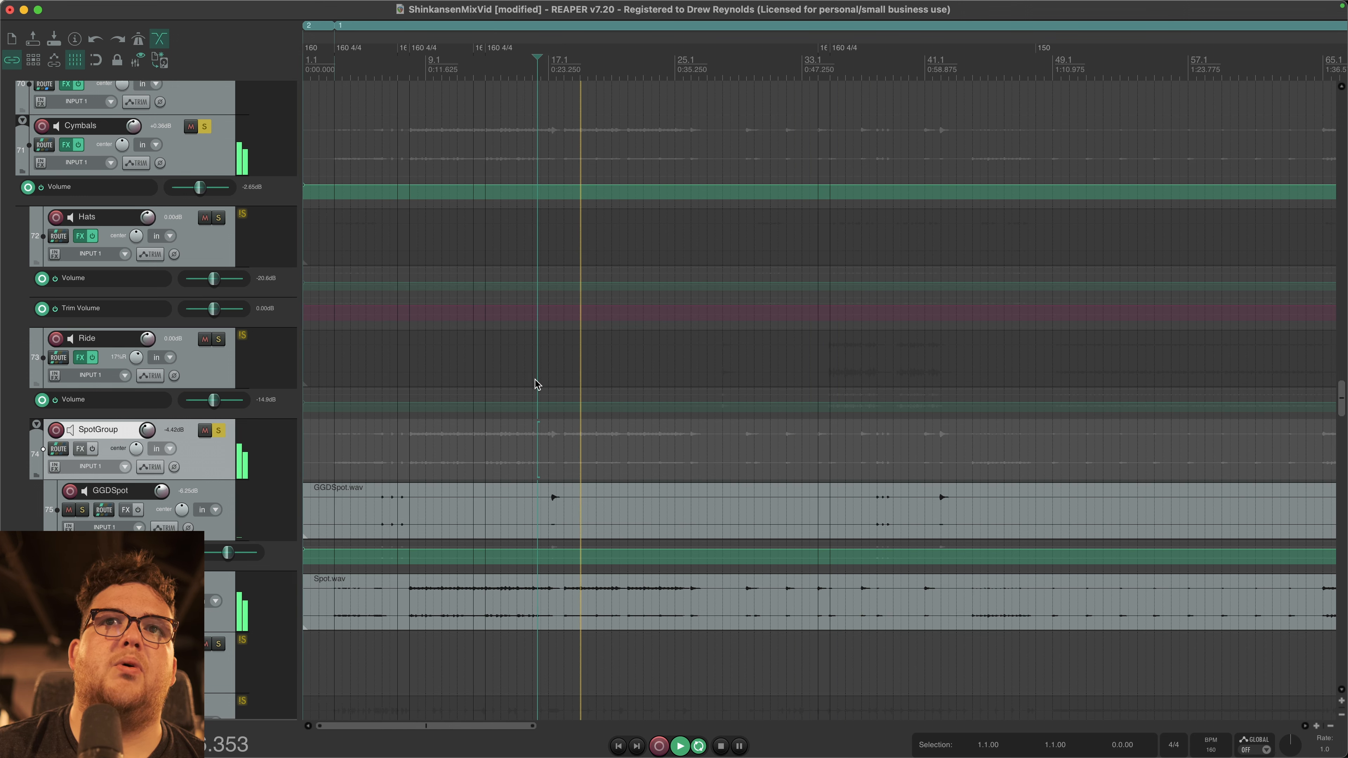
Step: Stop playback and unsolo SpotGroup
{"action": "key", "text": "space"}
{"action": "left_click", "coordinate": [218, 434]}
{"action": "scroll", "coordinate": [739, 459], "scroll_direction": "down", "scroll_amount": 1}
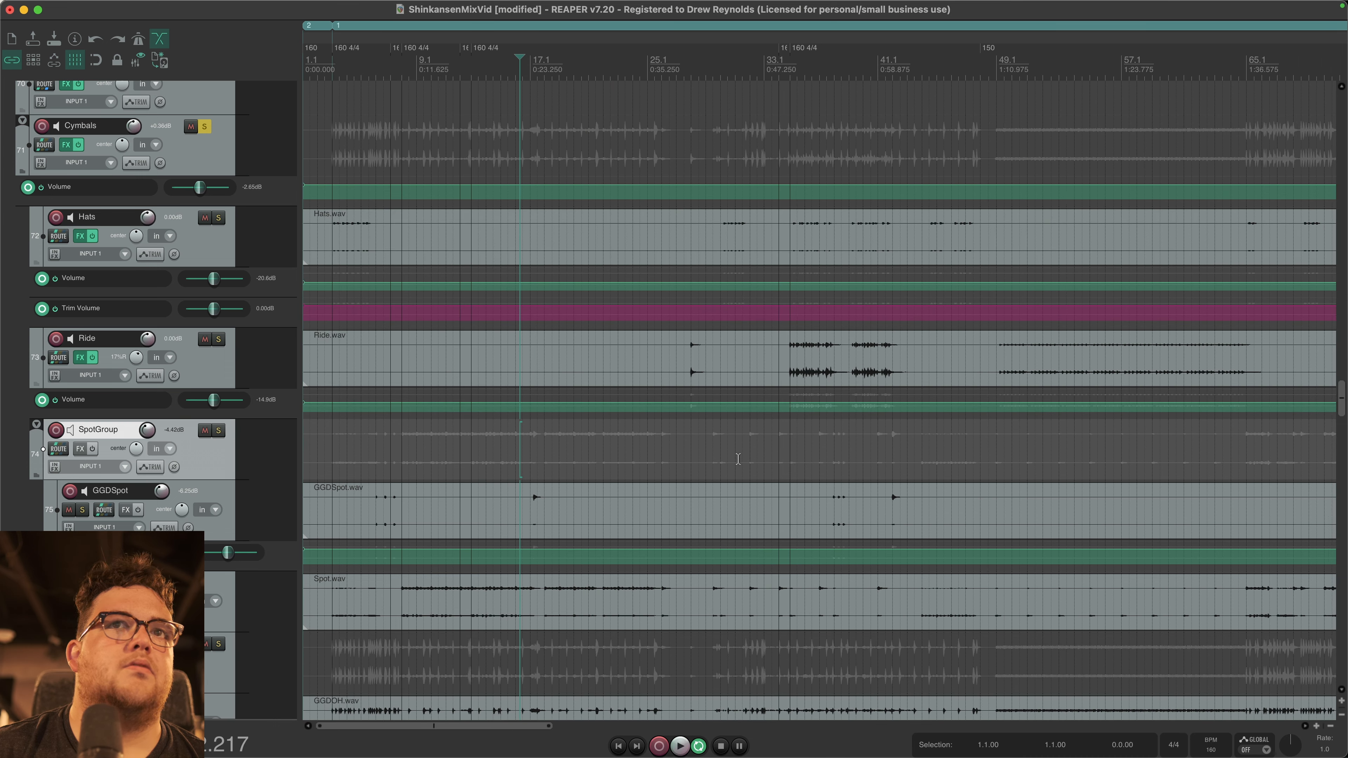
{"action": "scroll", "coordinate": [738, 459], "scroll_direction": "down", "scroll_amount": 1}
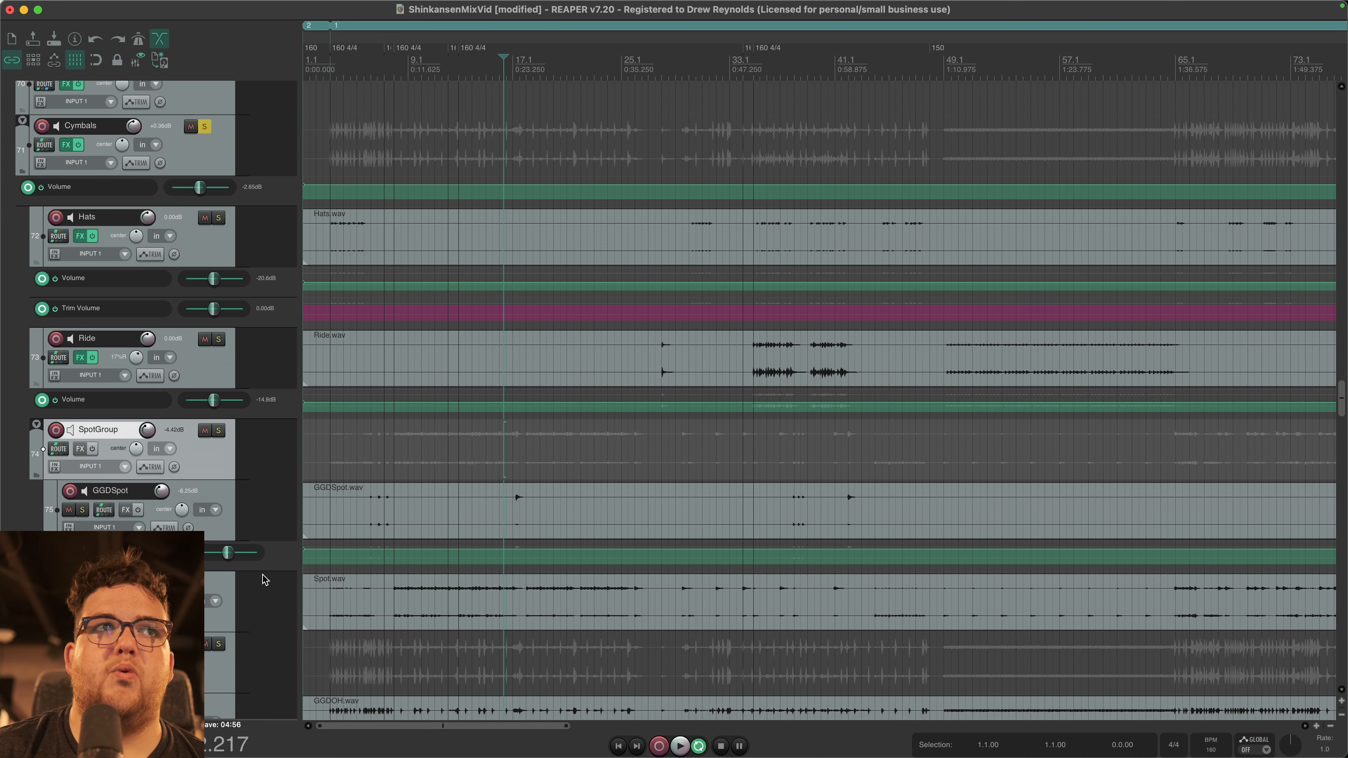
Step: Solo OHGroup and play the GGDOH, OH and SupSnareOH overhead tracks together from around bar 16
{"action": "scroll", "coordinate": [265, 592], "scroll_direction": "down", "scroll_amount": 5}
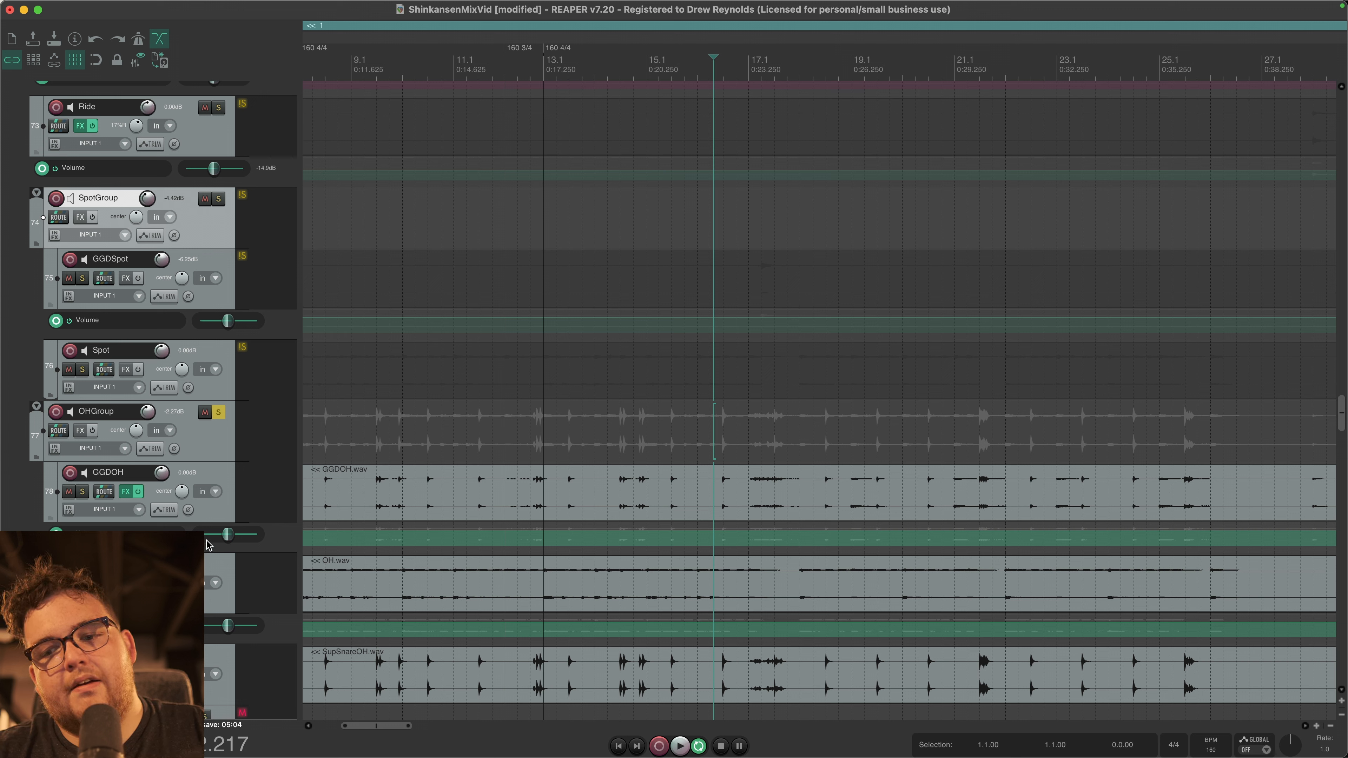
{"action": "left_click", "coordinate": [213, 469]}
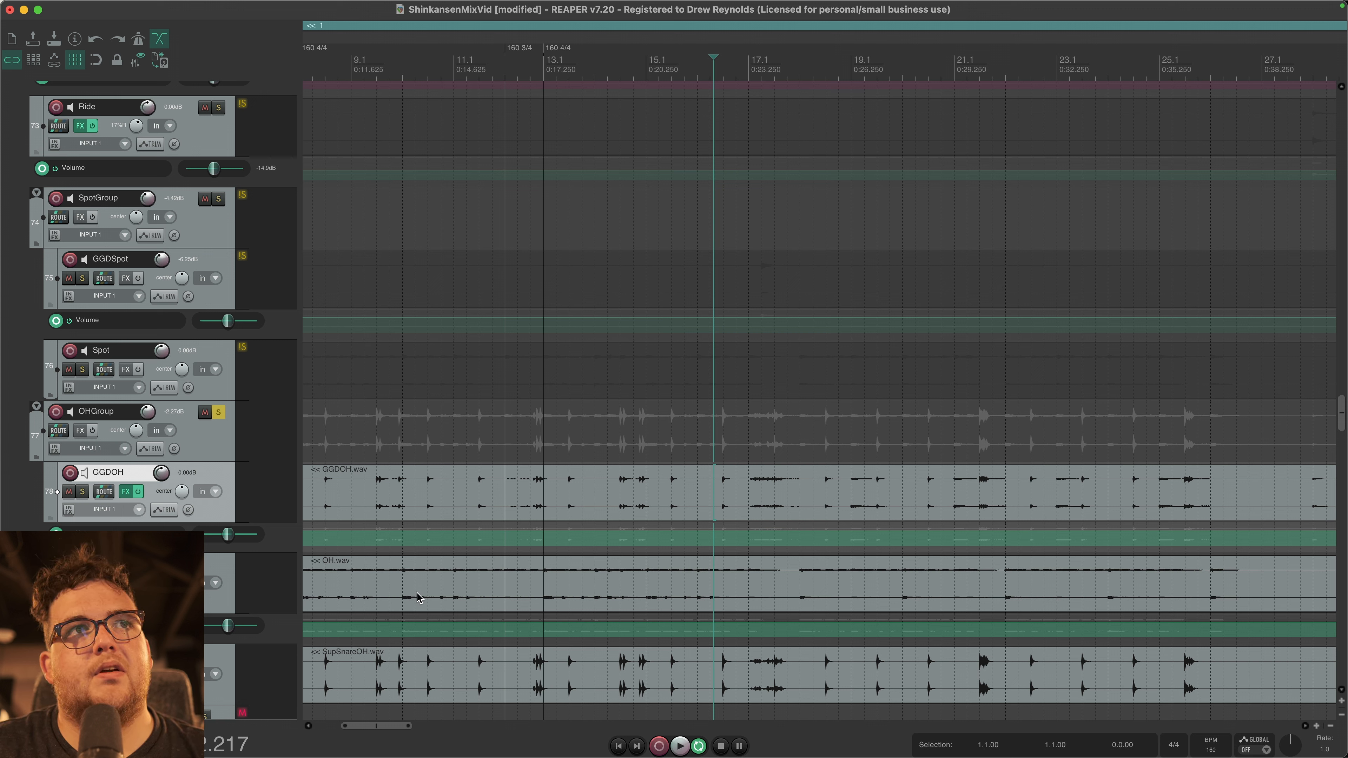
{"action": "left_click", "coordinate": [205, 664]}
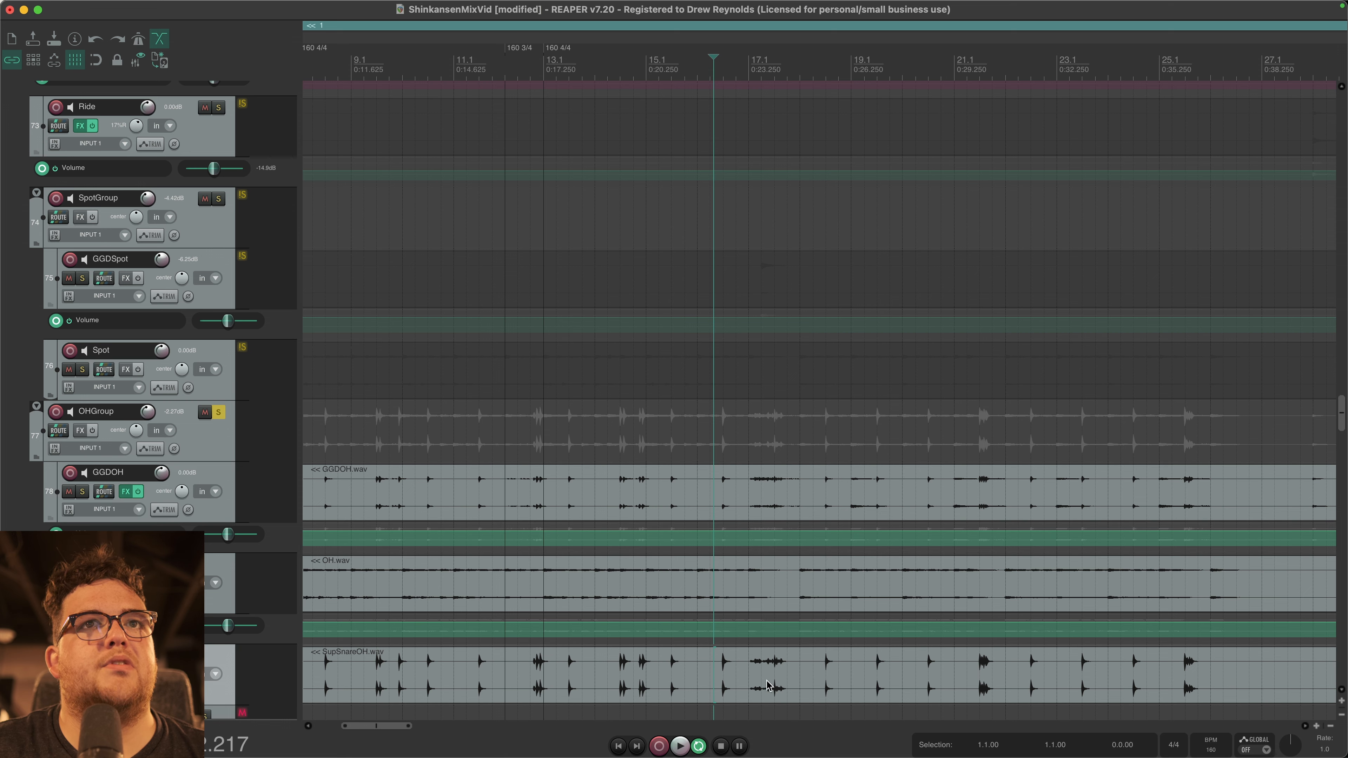
{"action": "scroll", "coordinate": [796, 672], "scroll_direction": "up", "scroll_amount": 4}
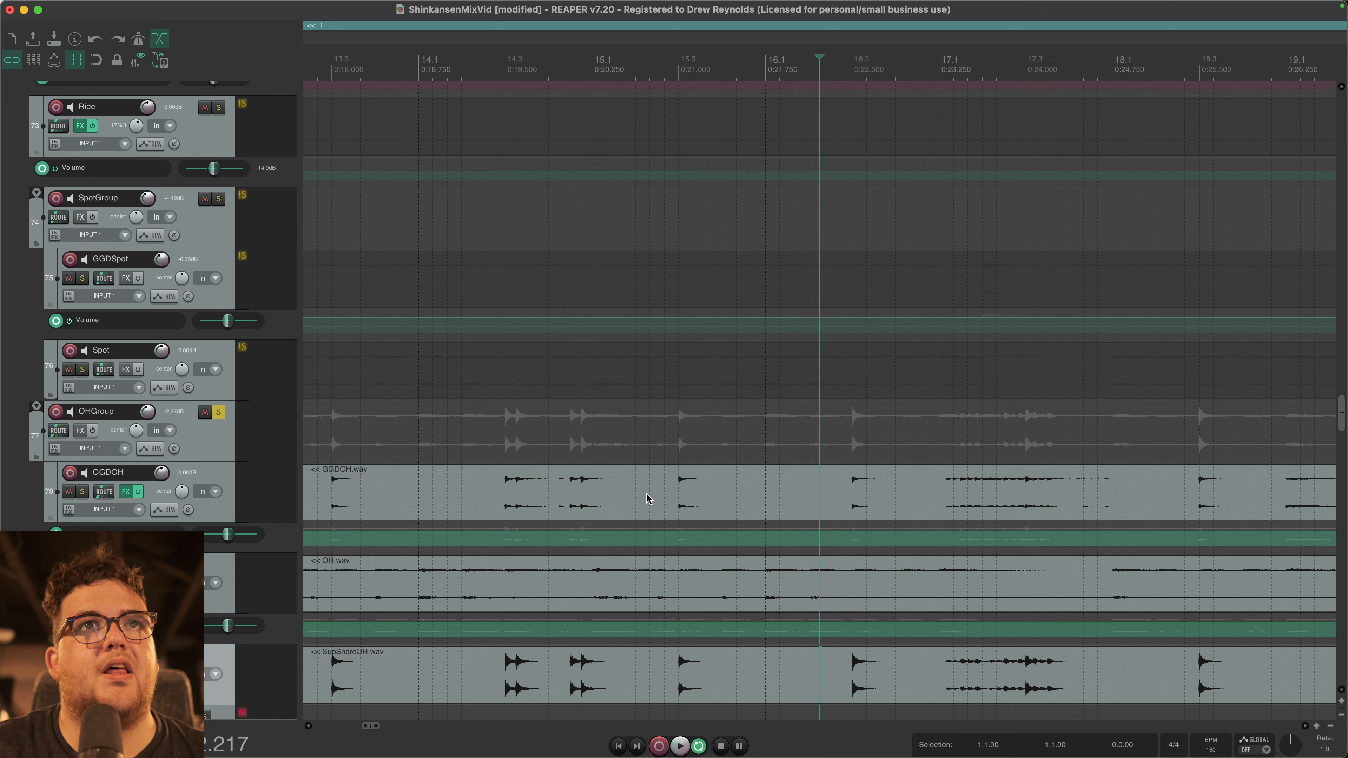
{"action": "key", "text": "space"}
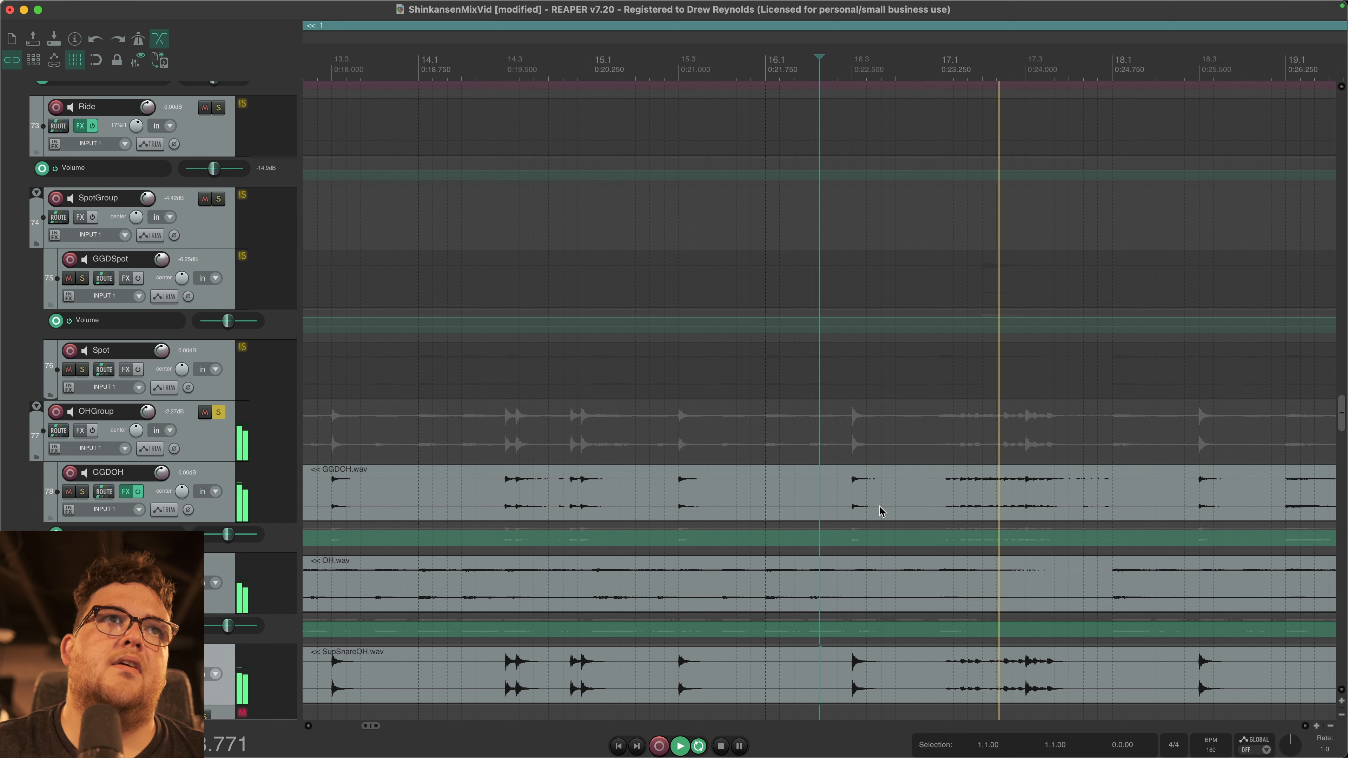
{"action": "scroll", "coordinate": [854, 538], "scroll_direction": "down", "scroll_amount": 8}
{"action": "key", "text": "space"}
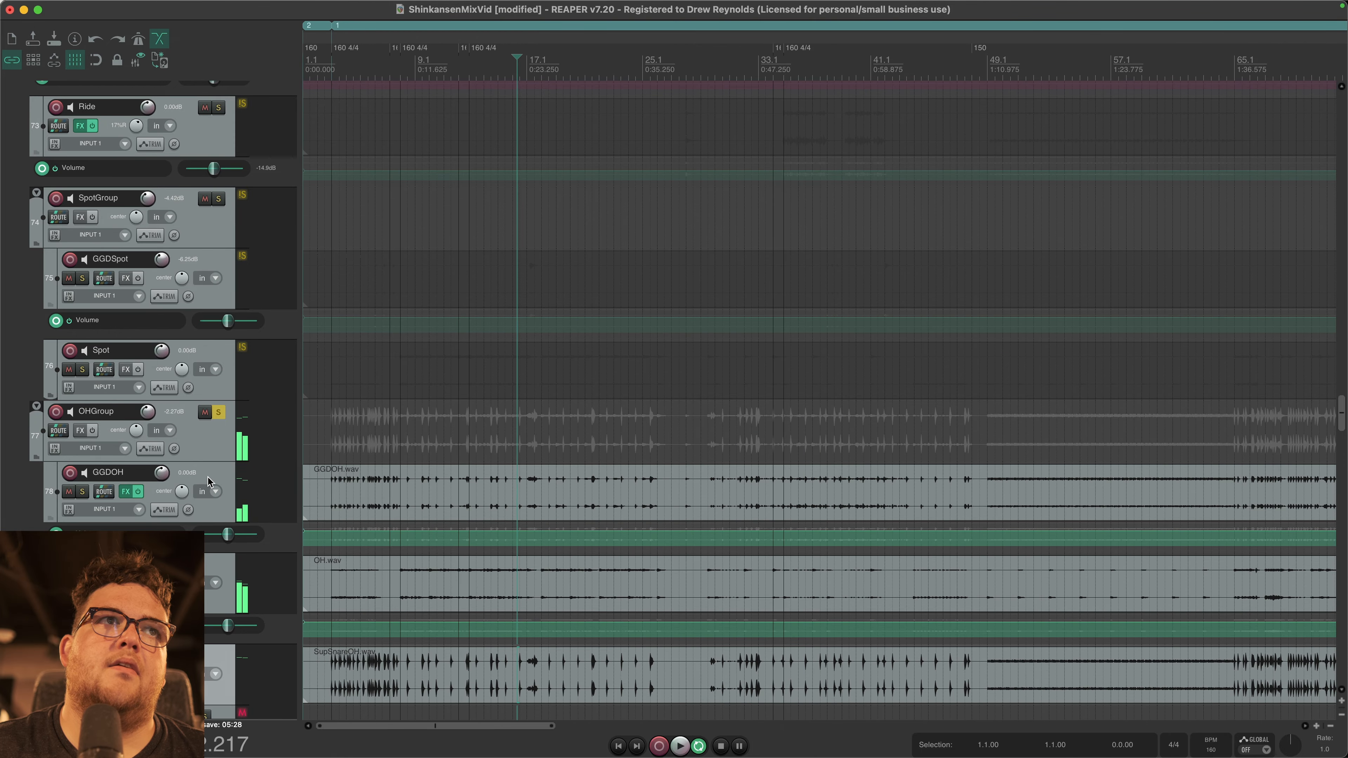
Step: Solo the GGDOH track and open its Pro-Q 3 effect
{"action": "left_click", "coordinate": [200, 476]}
{"action": "left_click", "coordinate": [82, 492]}
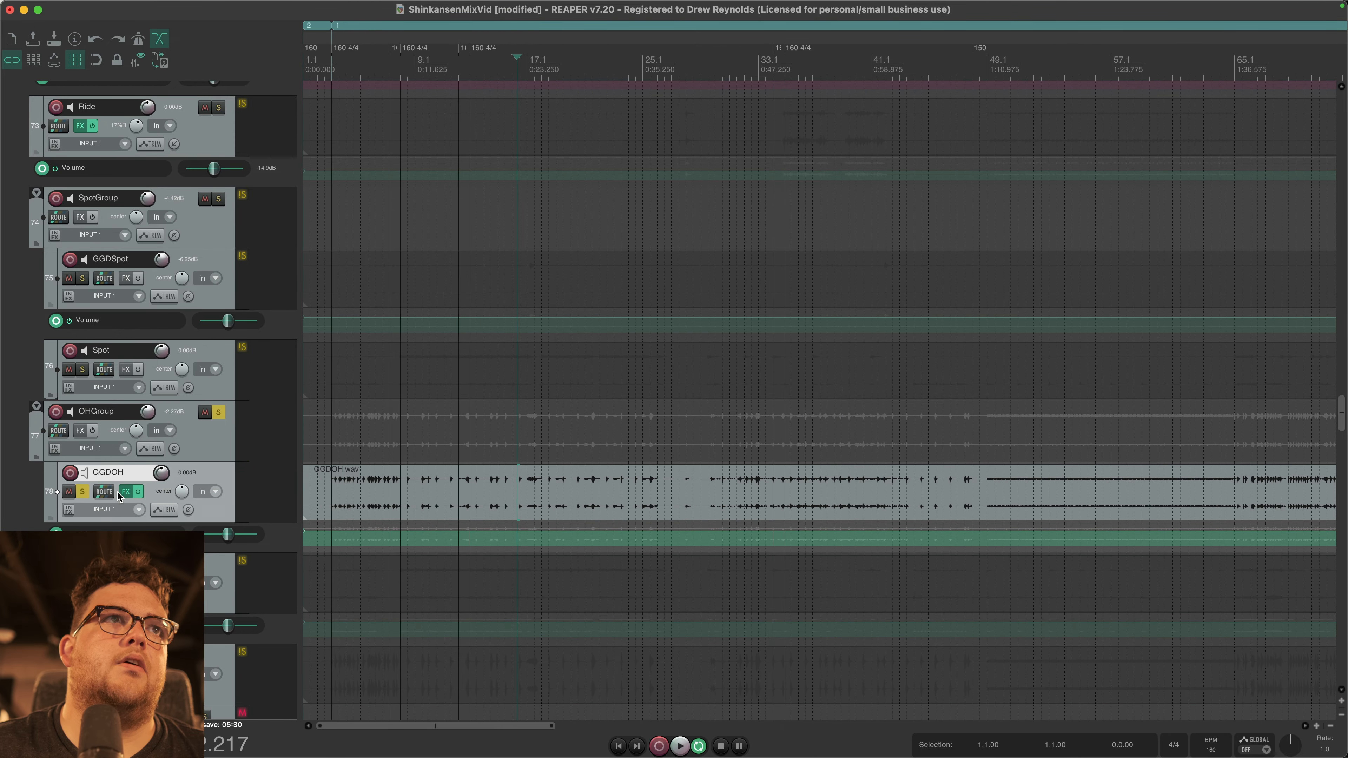
{"action": "left_click", "coordinate": [125, 493]}
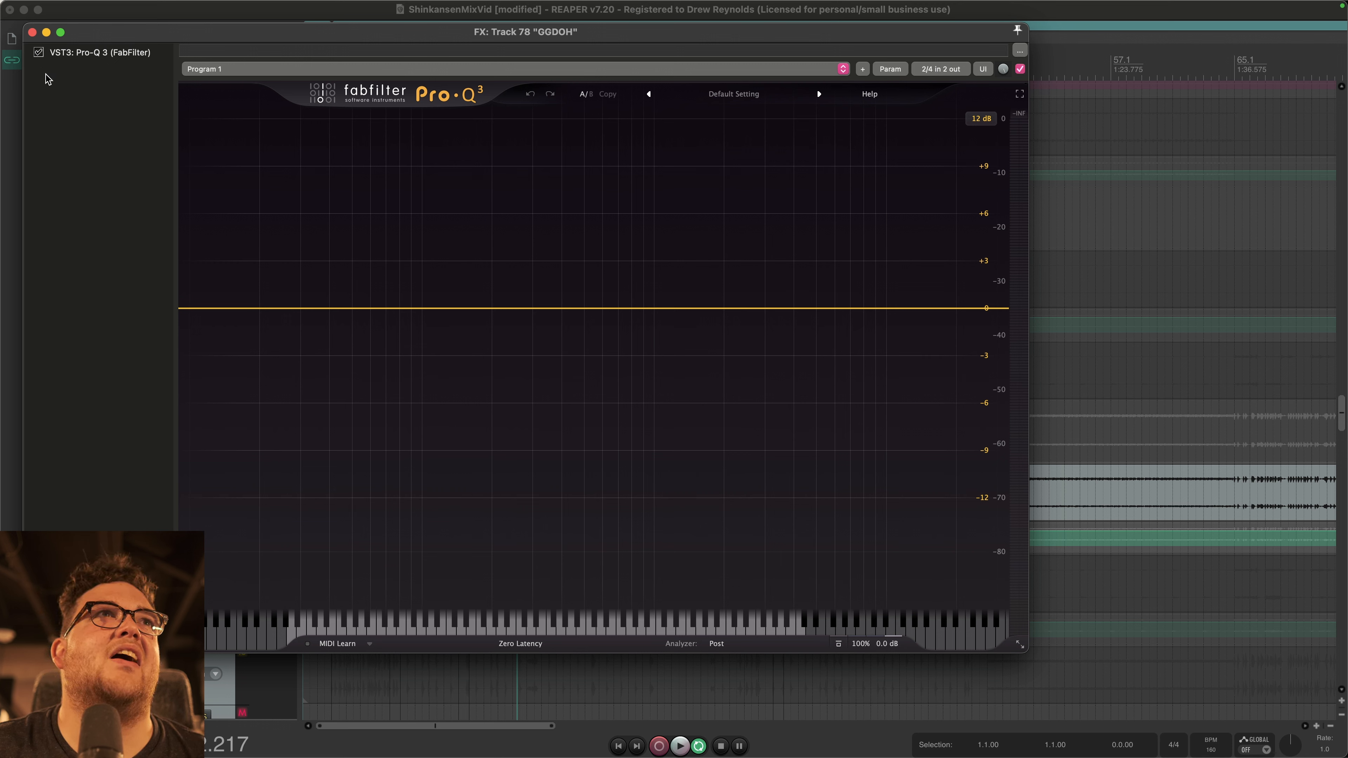
Step: Close the GGDOH effects and open the OH track's Pro-Q 3, moved clear of the track controls
{"action": "key", "text": "Escape"}
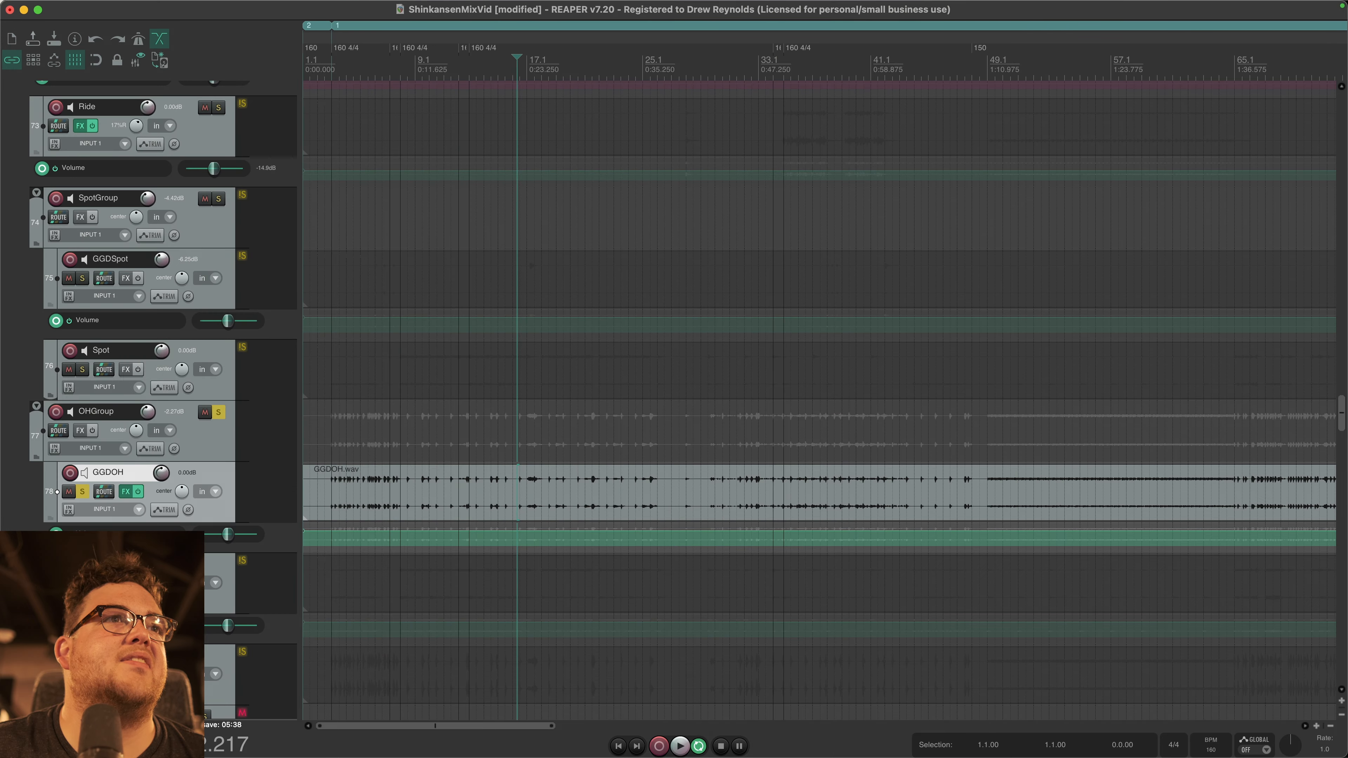
{"action": "left_click", "coordinate": [126, 582]}
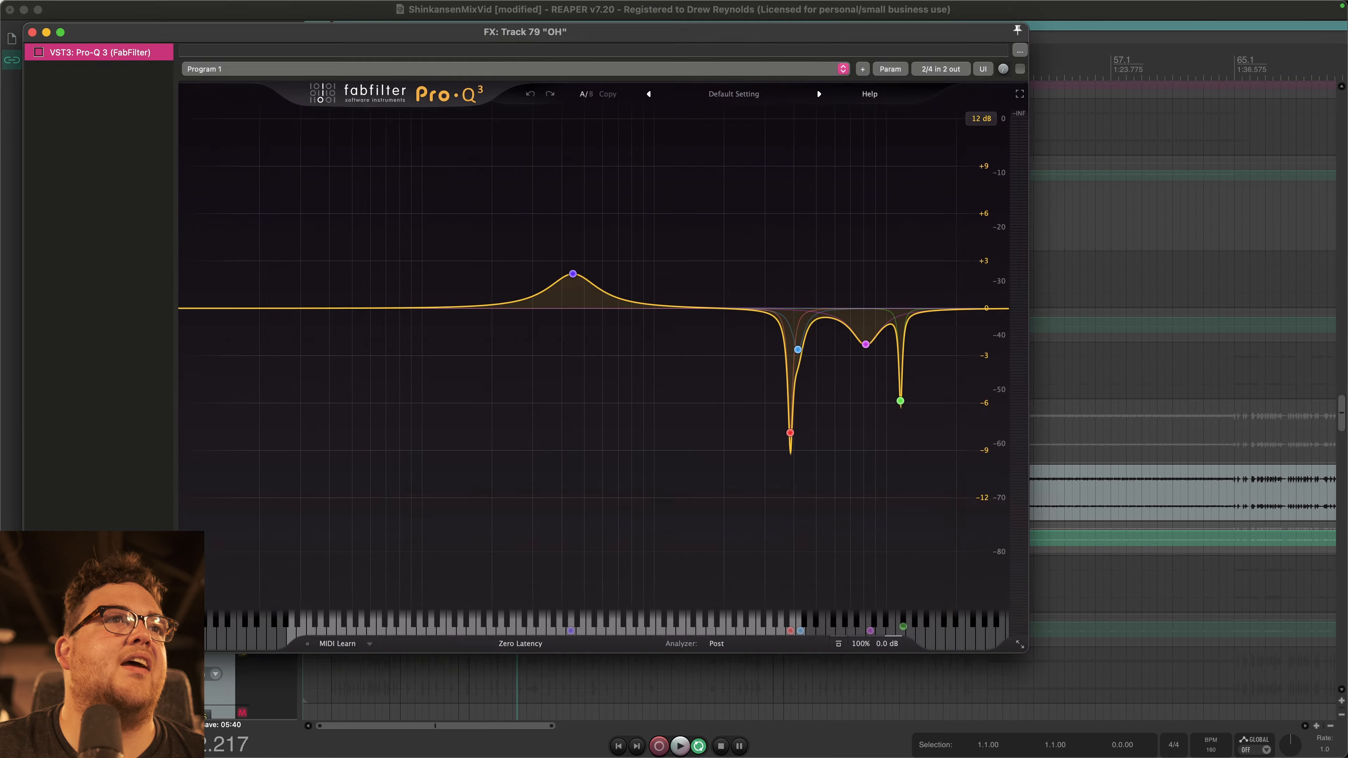
{"action": "left_click_drag", "start_coordinate": [336, 32], "coordinate": [587, 65]}
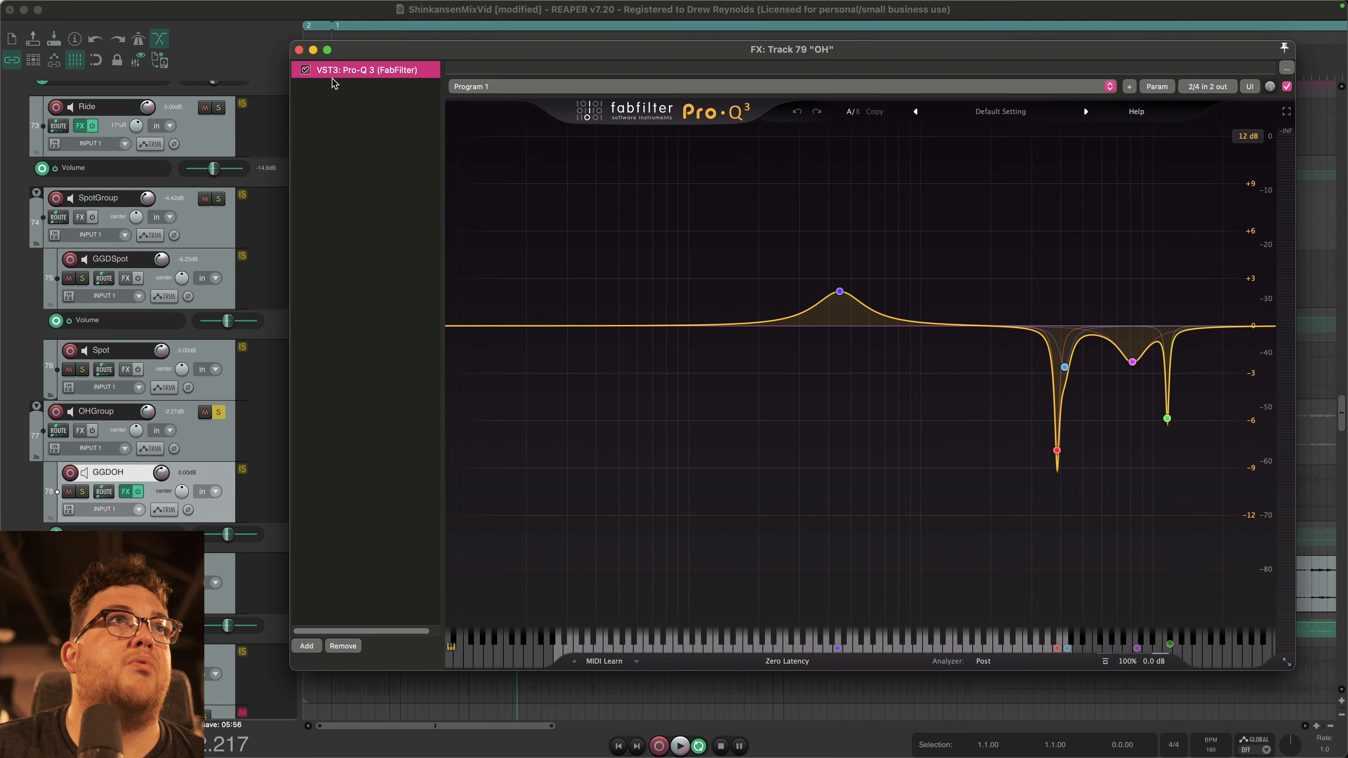
Step: Play the overheads with the OH track's Pro-Q 3 bypassed and enabled, and close its effects
{"action": "left_click", "coordinate": [305, 69]}
{"action": "key", "text": "space"}
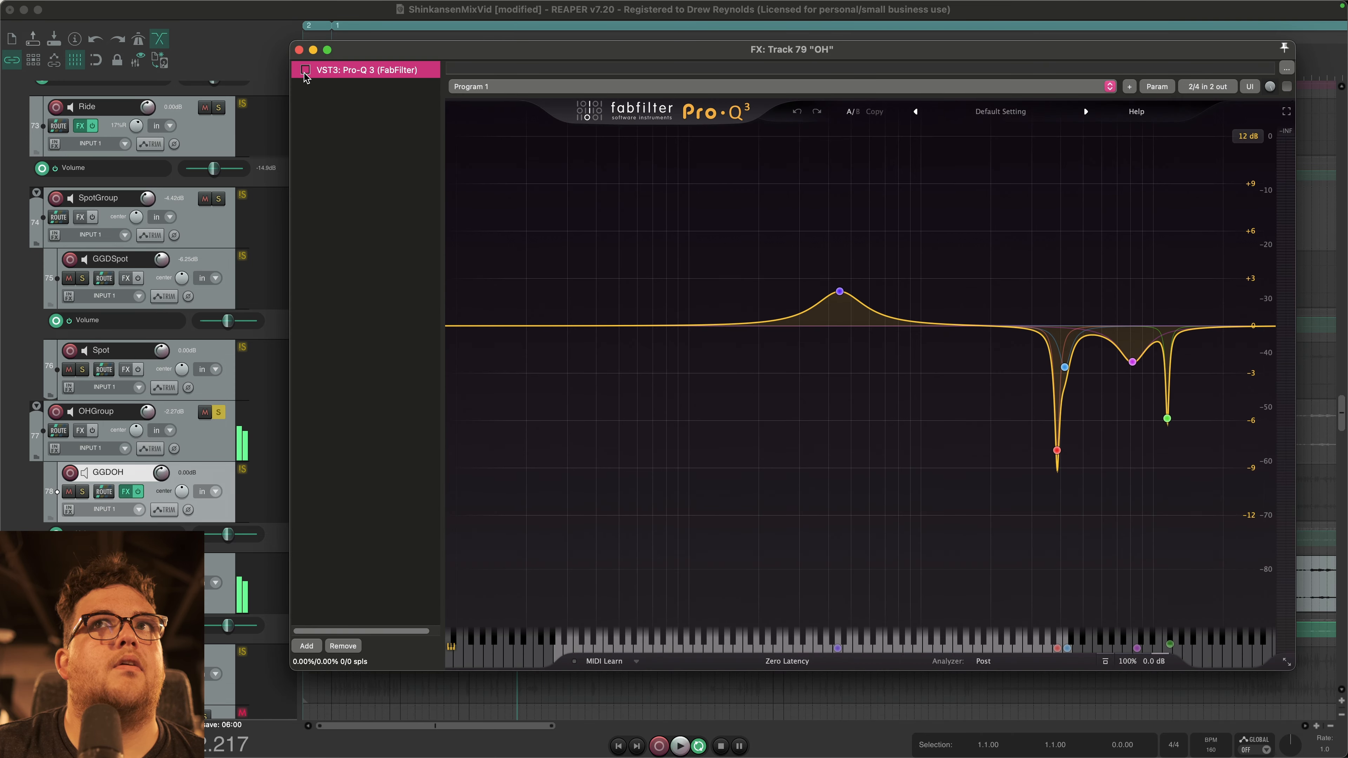
{"action": "key", "text": "space"}
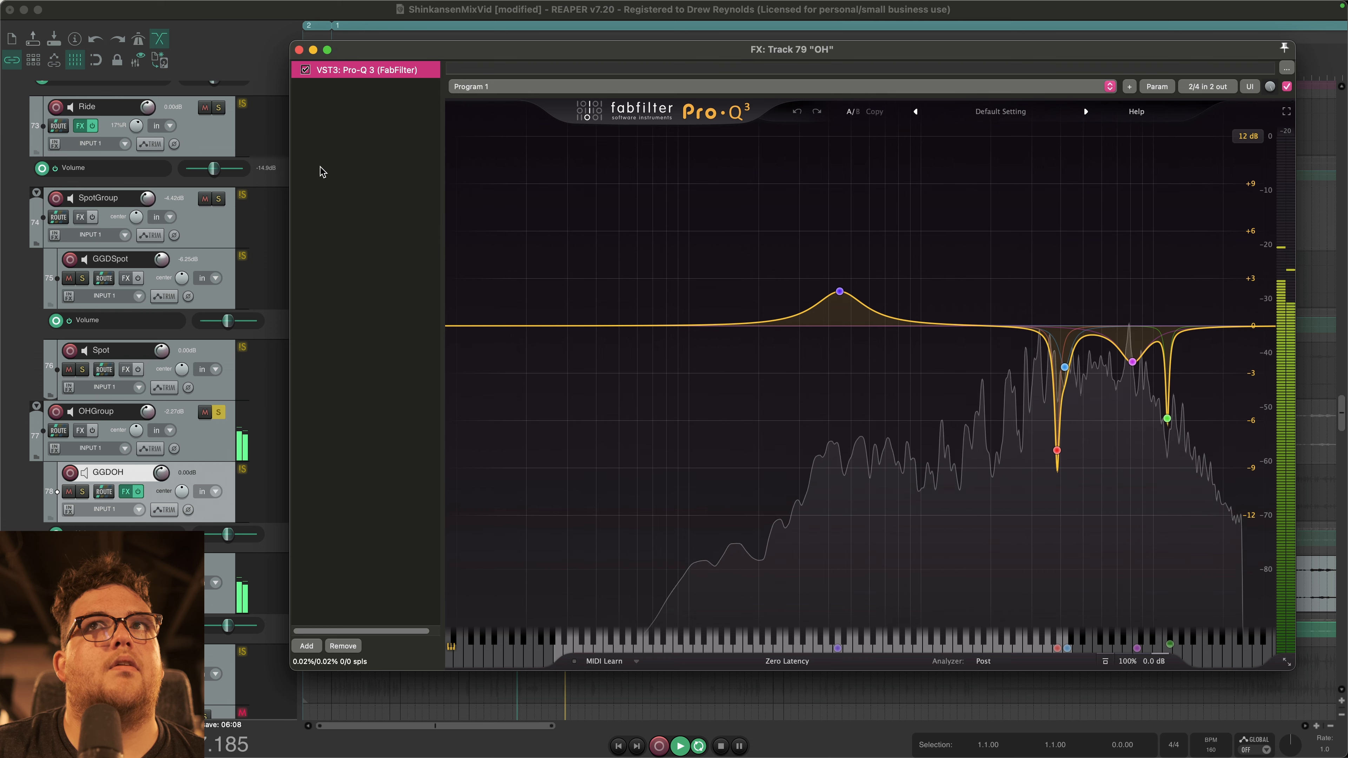
{"action": "key", "text": "space"}
{"action": "key", "text": "Escape"}
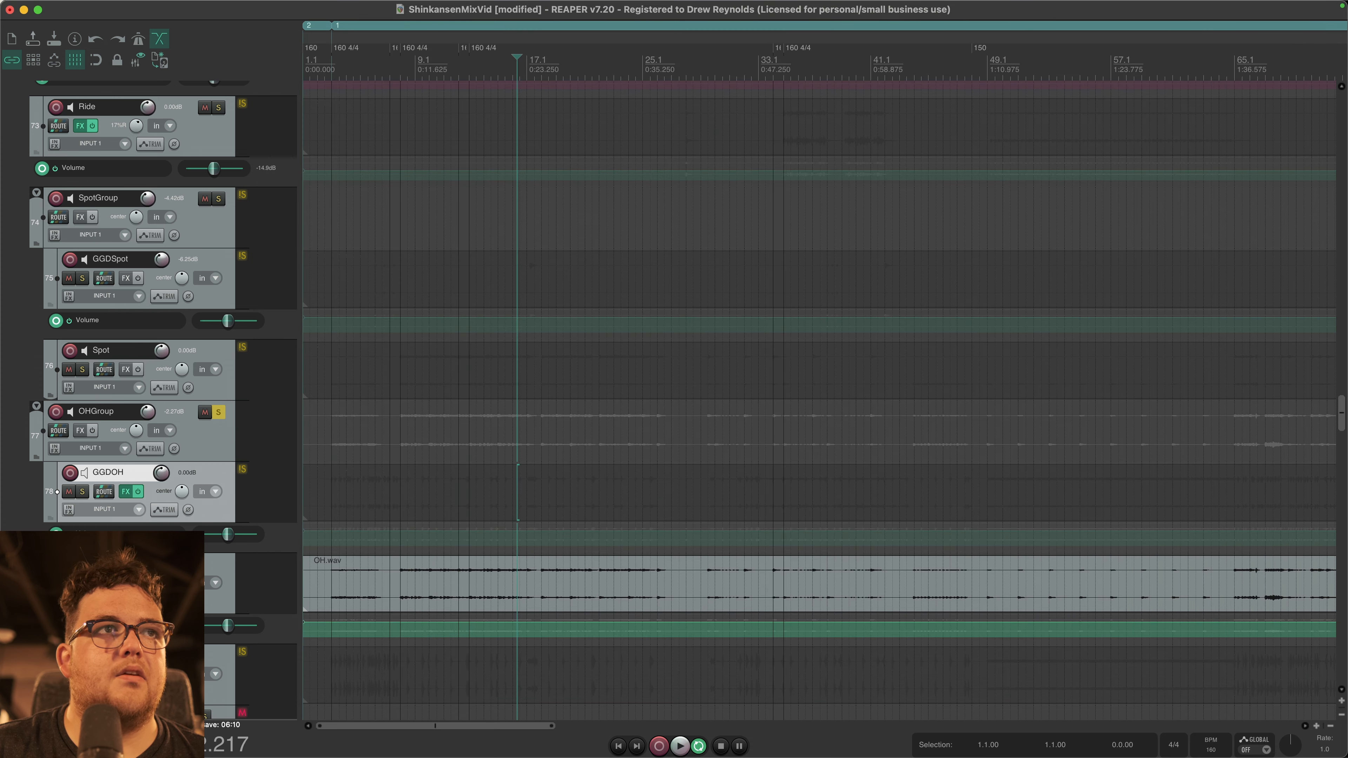
Step: Unsolo OHGroup and select the Cymbals folder track
{"action": "scroll", "coordinate": [221, 575], "scroll_direction": "up", "scroll_amount": 2}
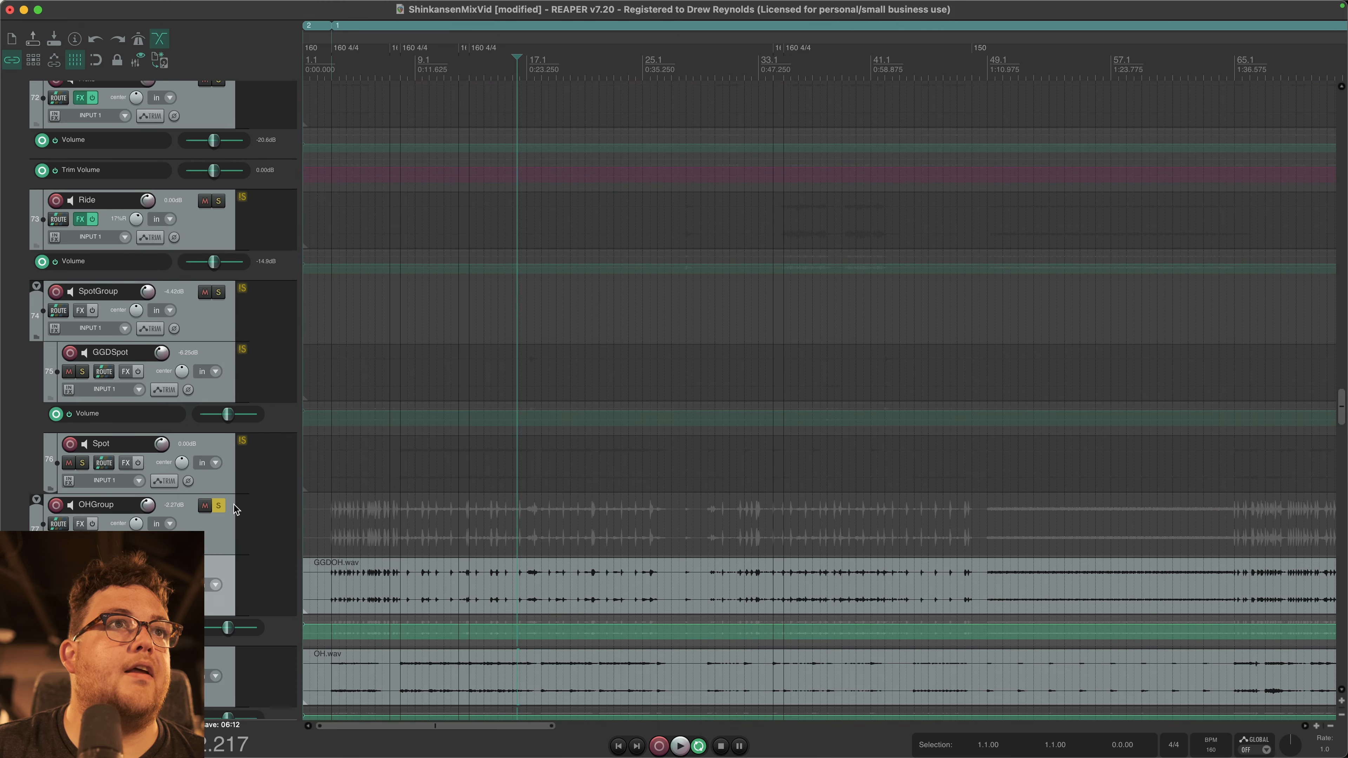
{"action": "left_click", "coordinate": [222, 506]}
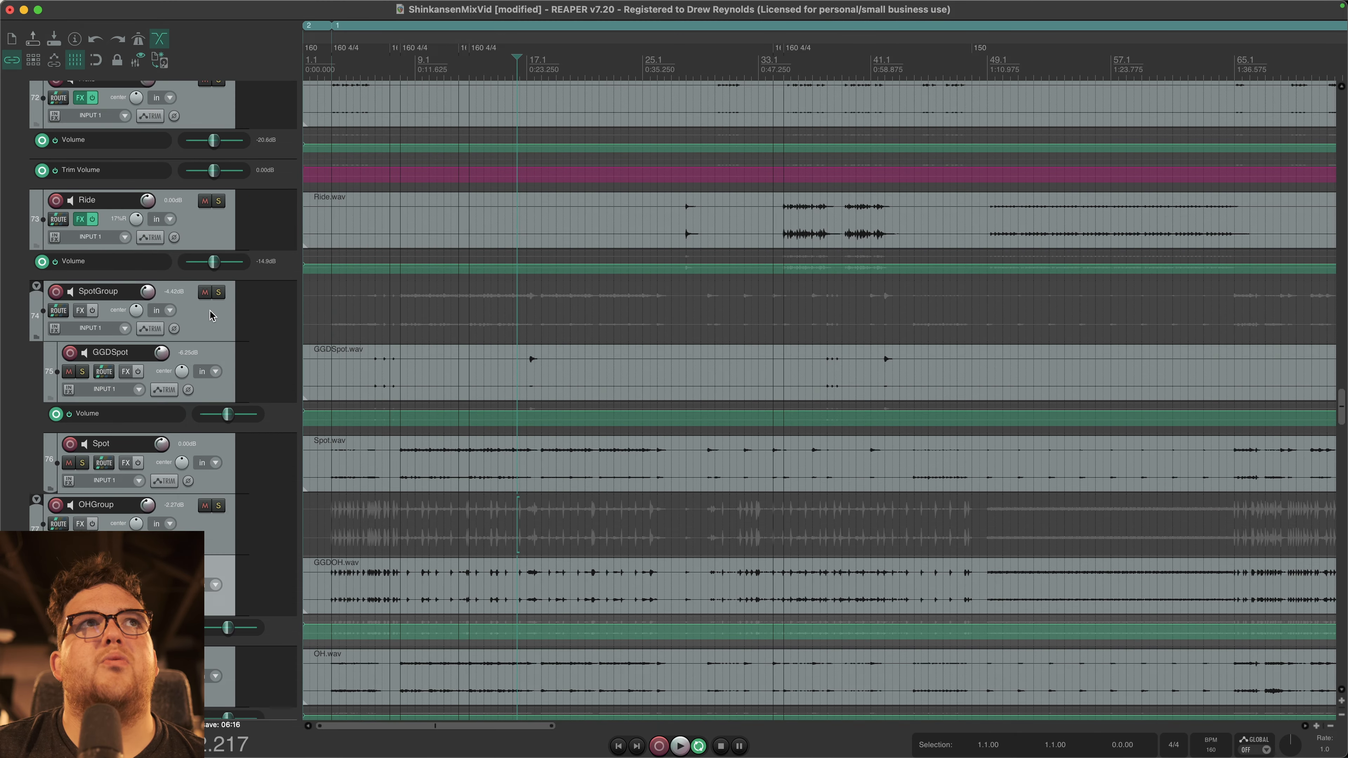
{"action": "scroll", "coordinate": [211, 314], "scroll_direction": "up", "scroll_amount": 3}
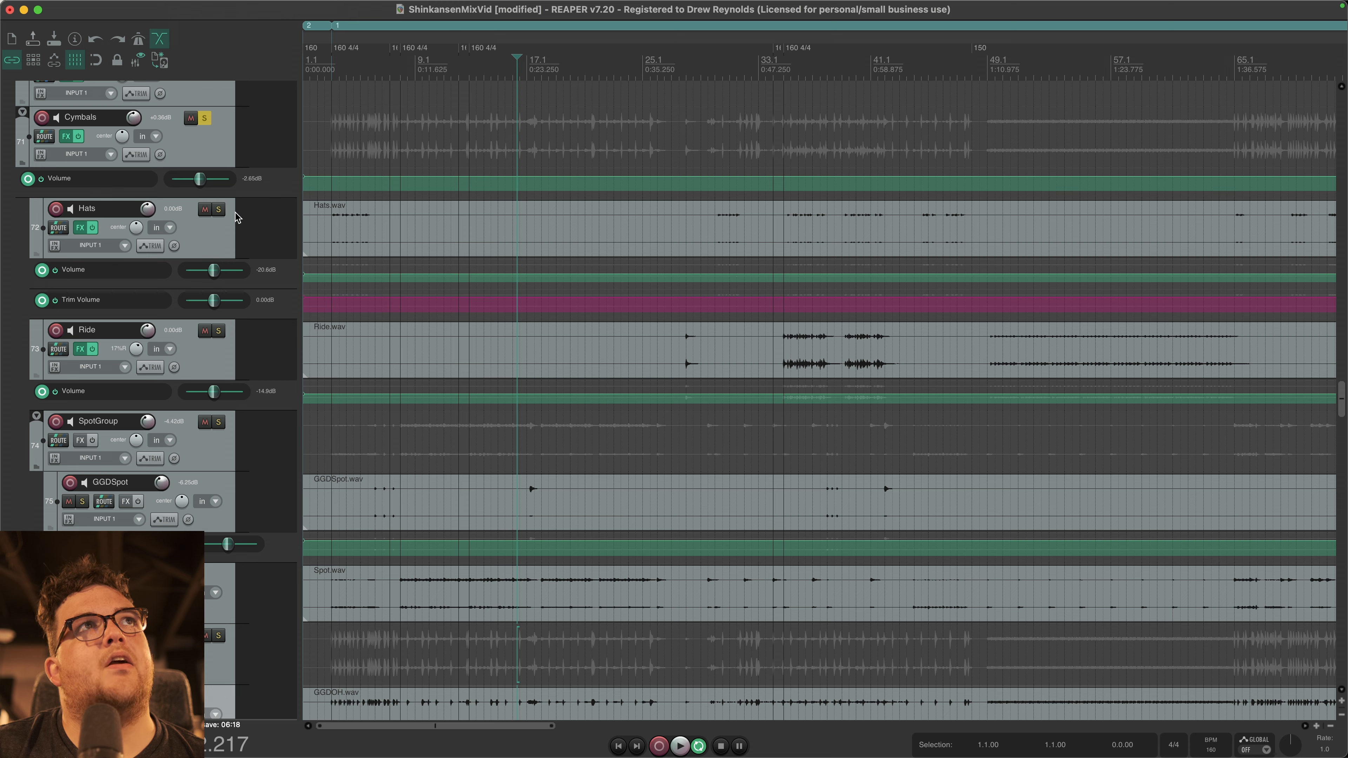
{"action": "left_click", "coordinate": [214, 162]}
{"action": "scroll", "coordinate": [223, 265], "scroll_direction": "up", "scroll_amount": 1}
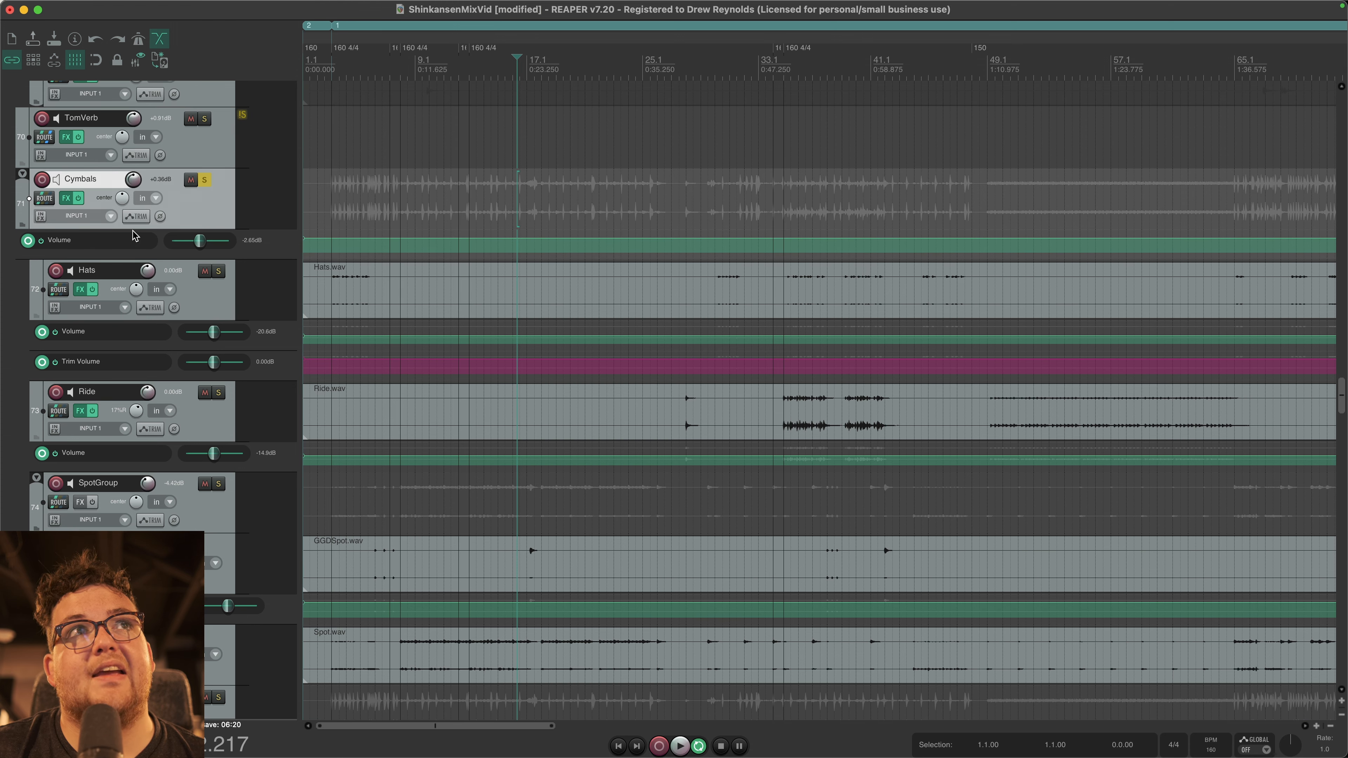
Step: Bypass every effect in the Cymbals folder's chain and close the effects window
{"action": "left_click", "coordinate": [66, 198]}
{"action": "left_click_drag", "start_coordinate": [305, 29], "coordinate": [593, 266]}
{"action": "left_click", "coordinate": [296, 249]}
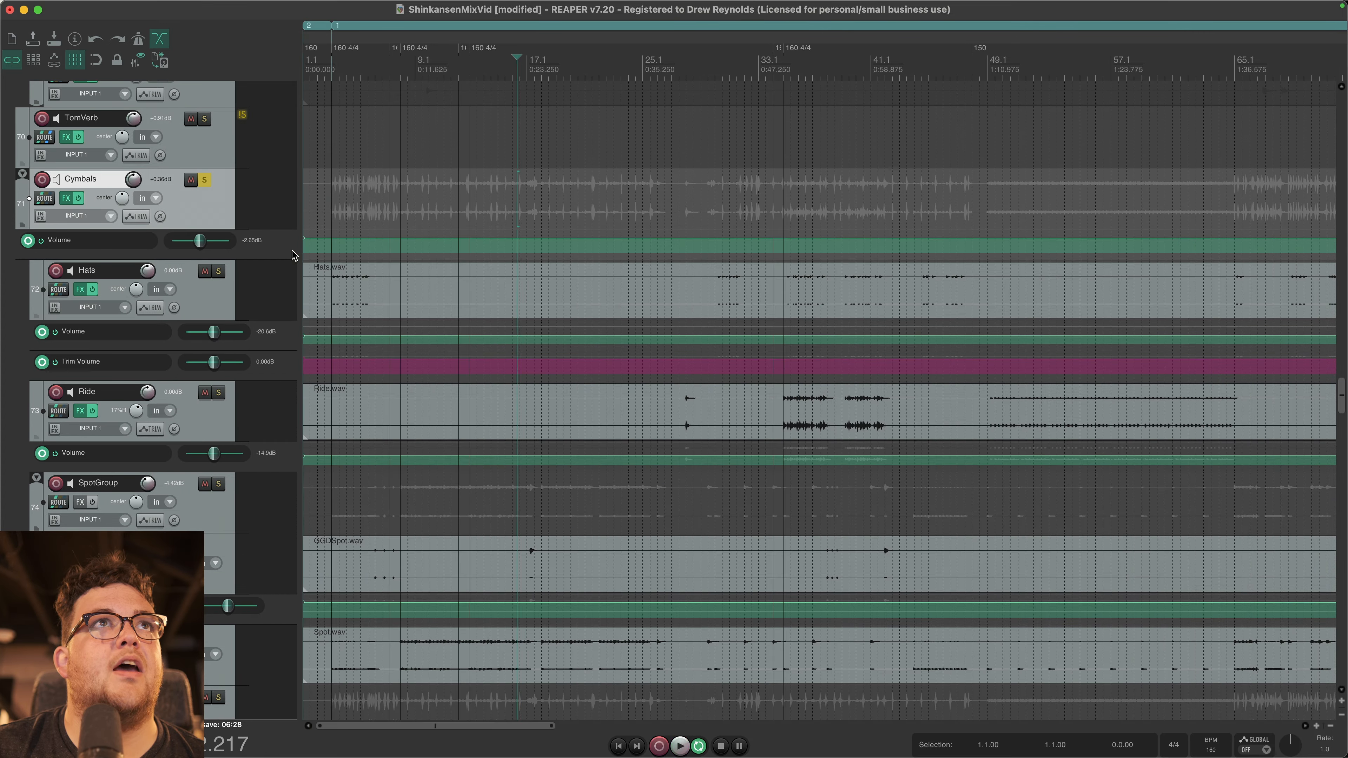
Step: Play the unprocessed Cymbals folder from around bar 16 and again from just after bar 33
{"action": "key", "text": "space"}
{"action": "scroll", "coordinate": [519, 453], "scroll_direction": "up", "scroll_amount": 6}
{"action": "scroll", "coordinate": [542, 453], "scroll_direction": "down", "scroll_amount": 8}
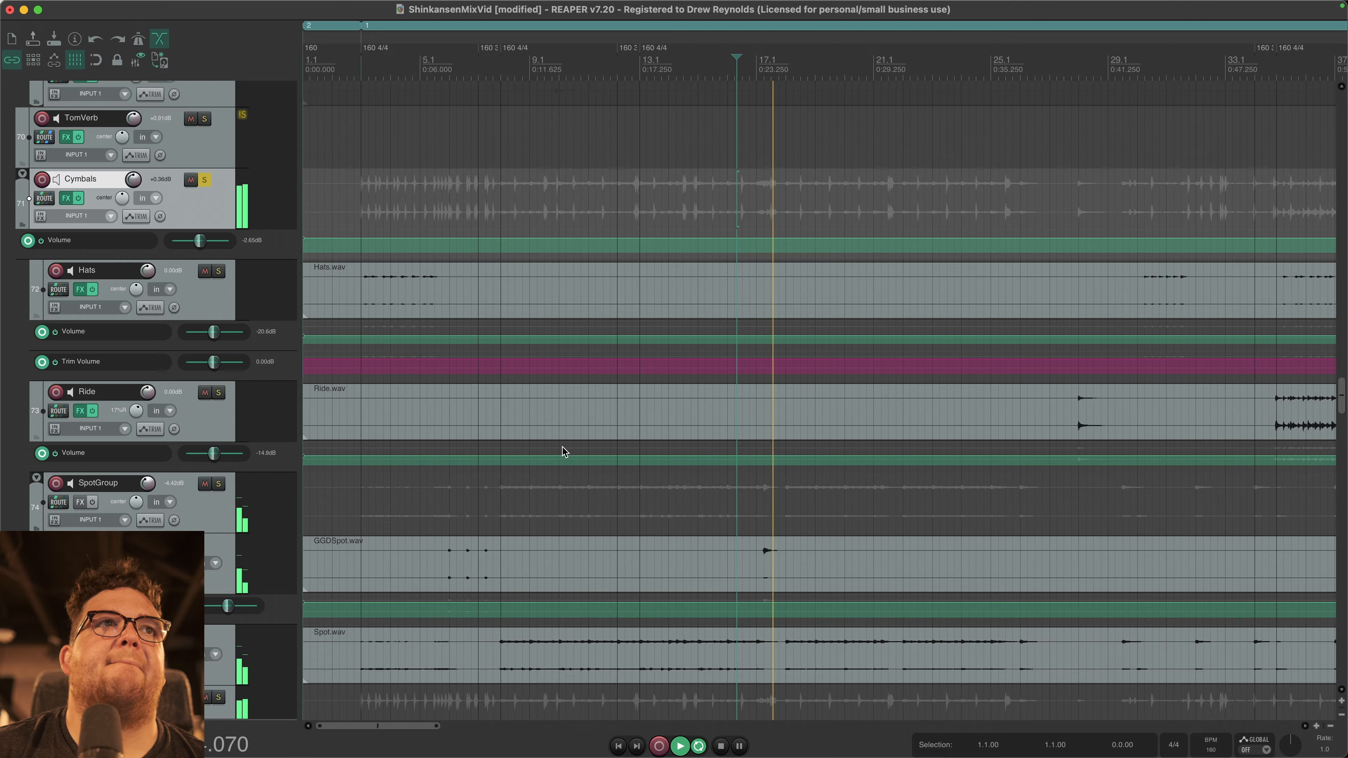
{"action": "left_click", "coordinate": [698, 261]}
{"action": "scroll", "coordinate": [698, 260], "scroll_direction": "up", "scroll_amount": 3}
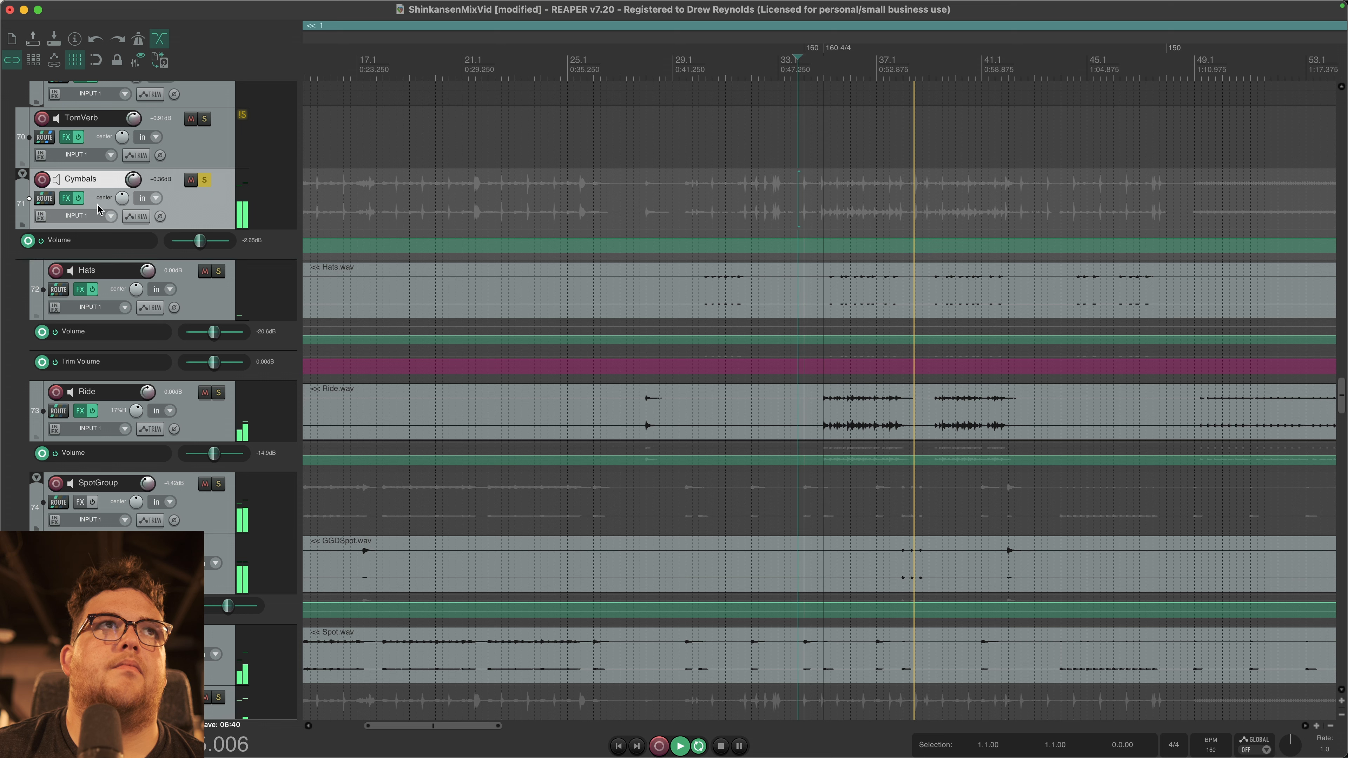
{"action": "key", "text": "space"}
Step: Reopen the Cymbals effects chain and enable bx_console SSL 4000 E, keeping the track meters uncovered
{"action": "left_click", "coordinate": [65, 198]}
{"action": "left_click_drag", "start_coordinate": [459, 217], "coordinate": [446, 87]}
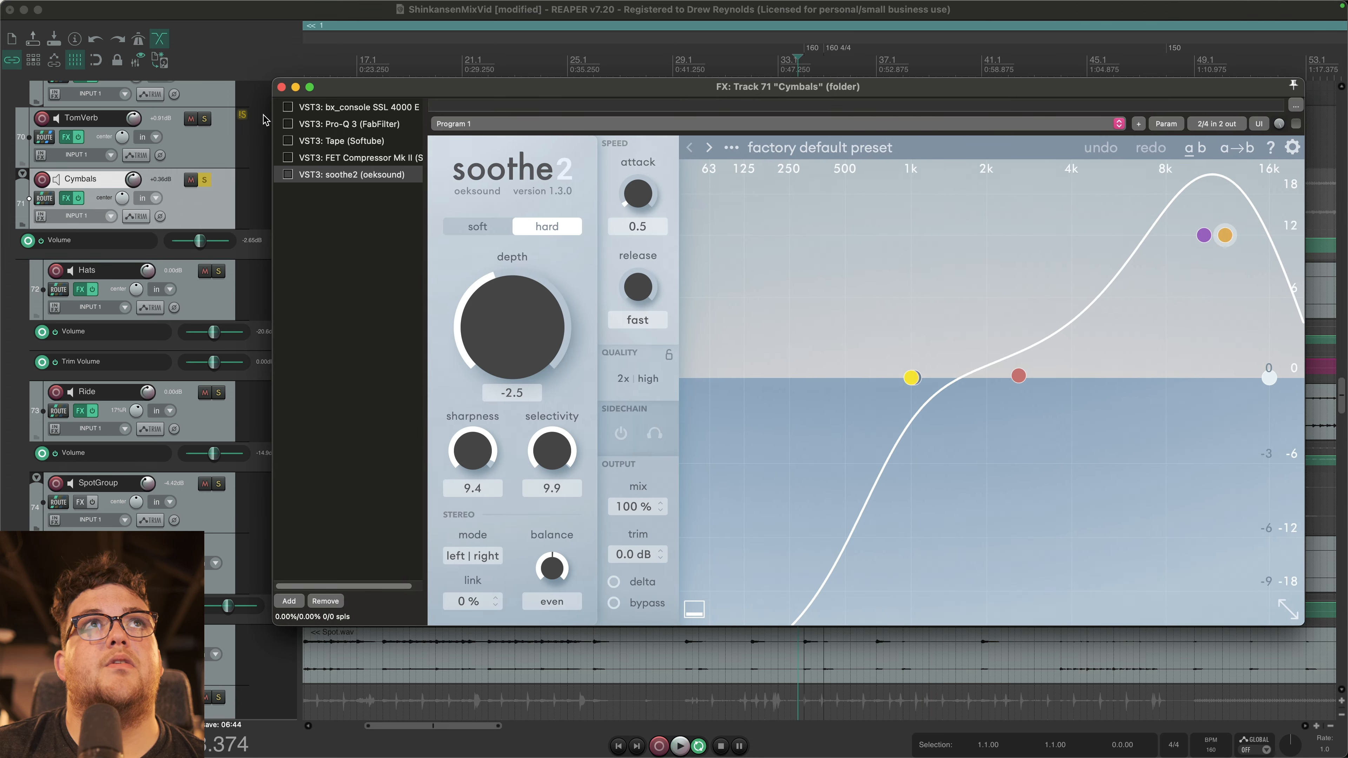
{"action": "left_click", "coordinate": [358, 107]}
{"action": "left_click", "coordinate": [829, 213]}
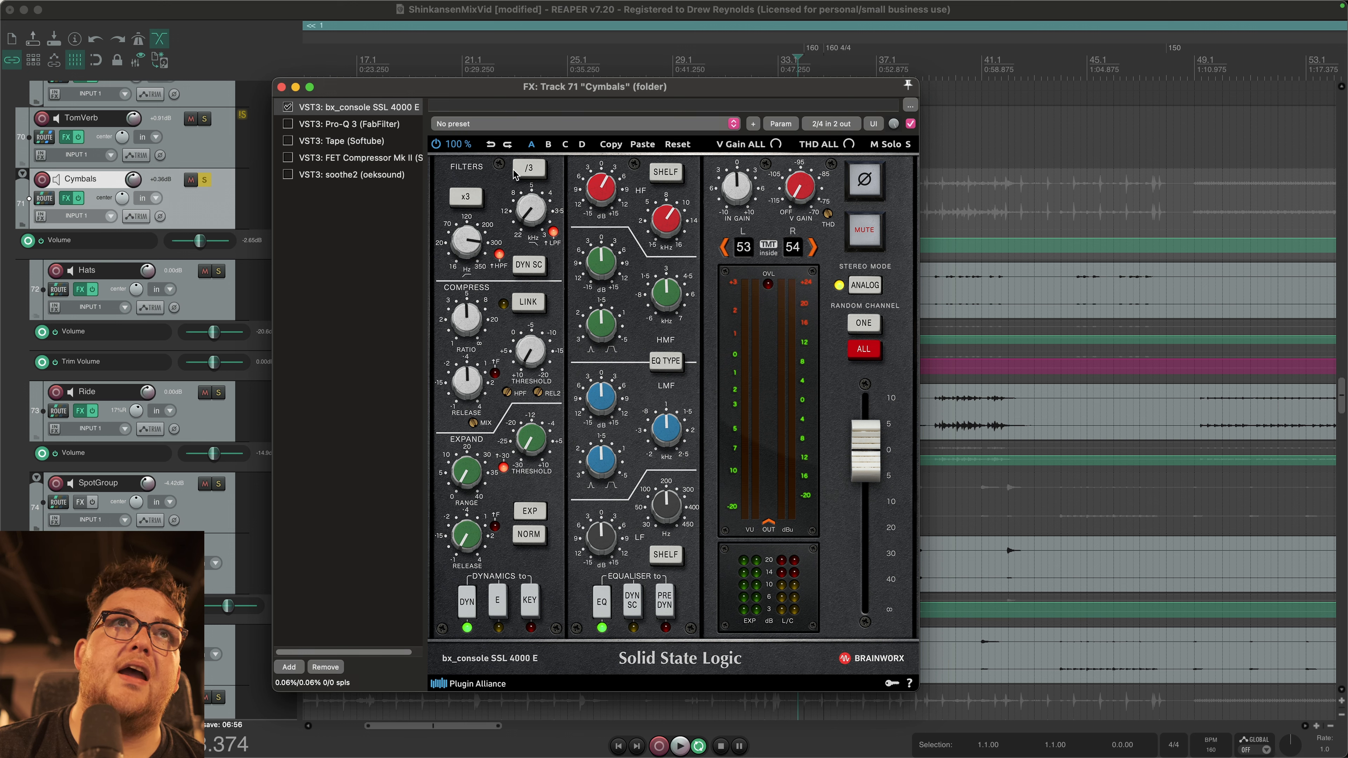
{"action": "left_click_drag", "start_coordinate": [588, 89], "coordinate": [829, 122]}
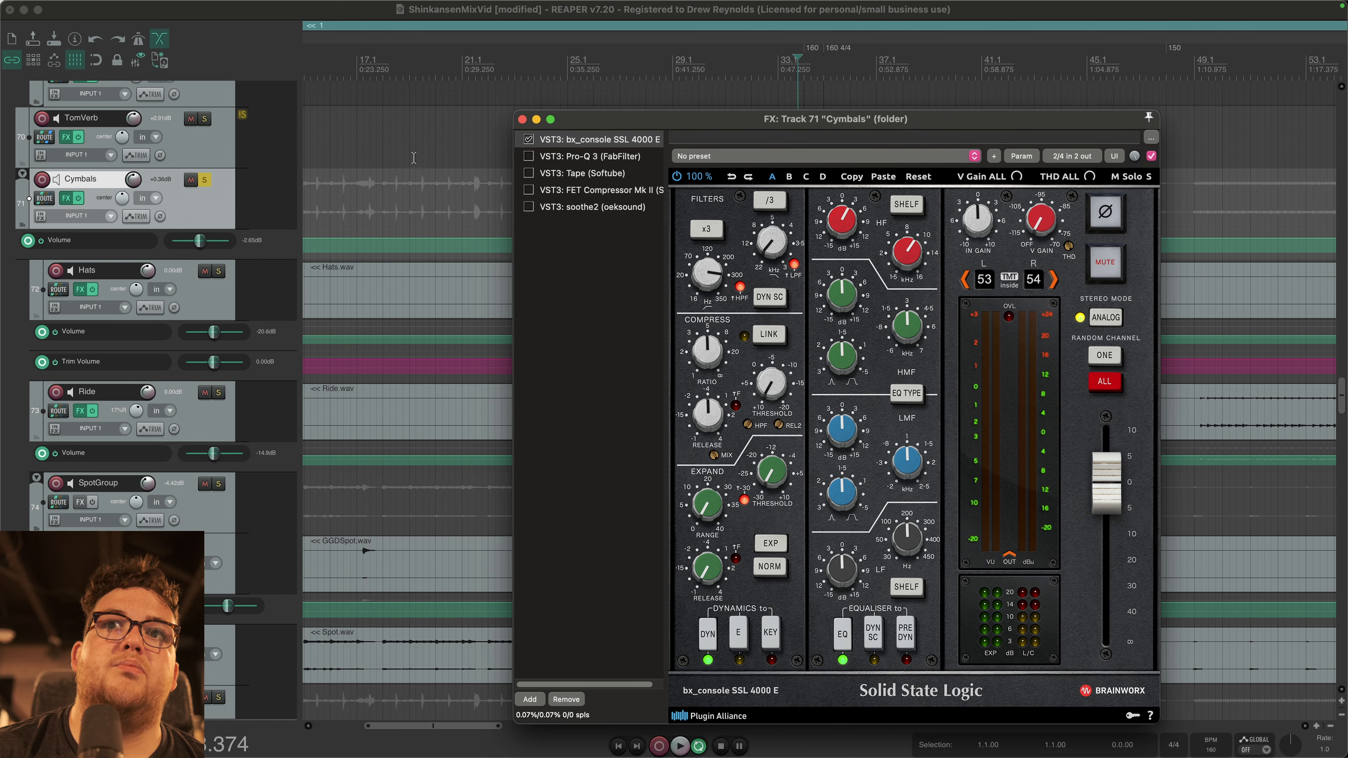
Step: Play the cymbals from just after bar 33 while comparing bx_console SSL 4000 E bypassed and enabled
{"action": "left_click", "coordinate": [528, 139]}
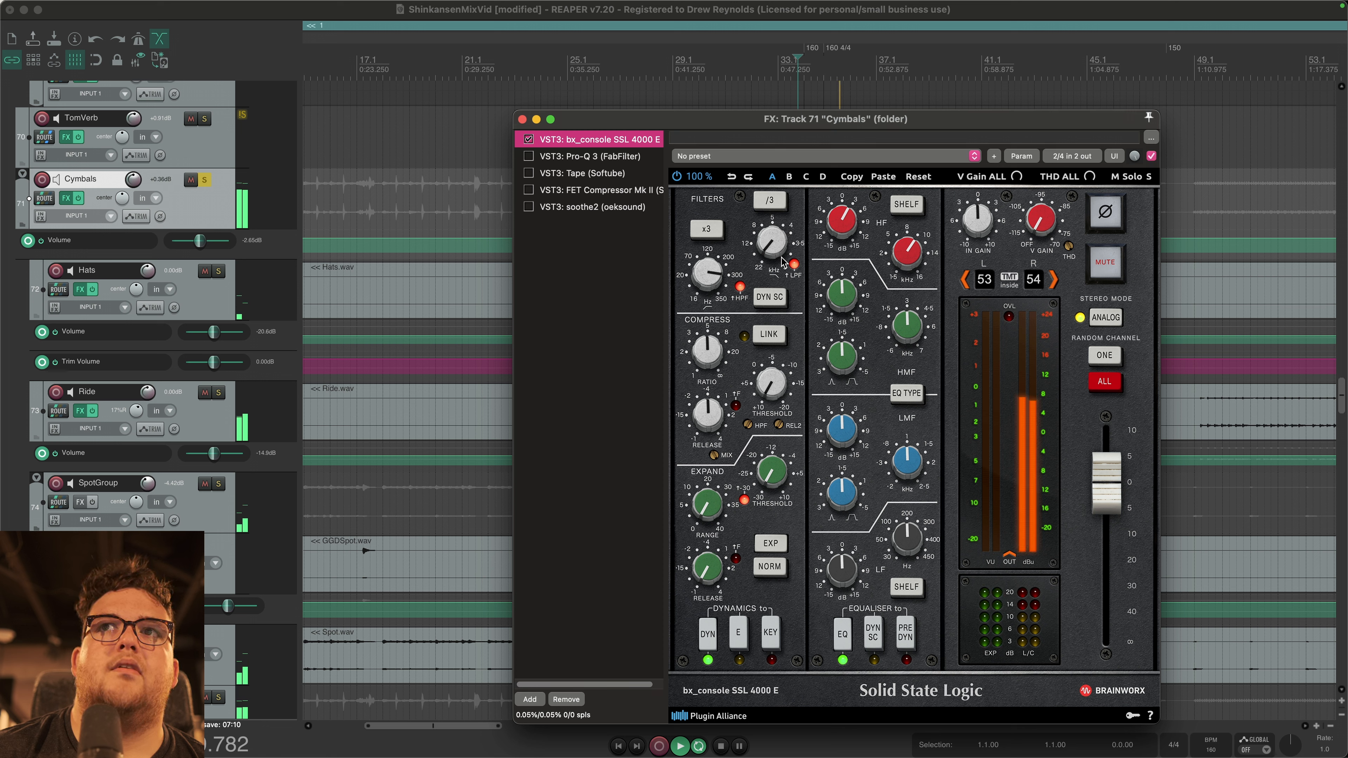
{"action": "left_click", "coordinate": [635, 280]}
{"action": "key", "text": "space"}
{"action": "left_click_drag", "start_coordinate": [647, 124], "coordinate": [503, 76]}
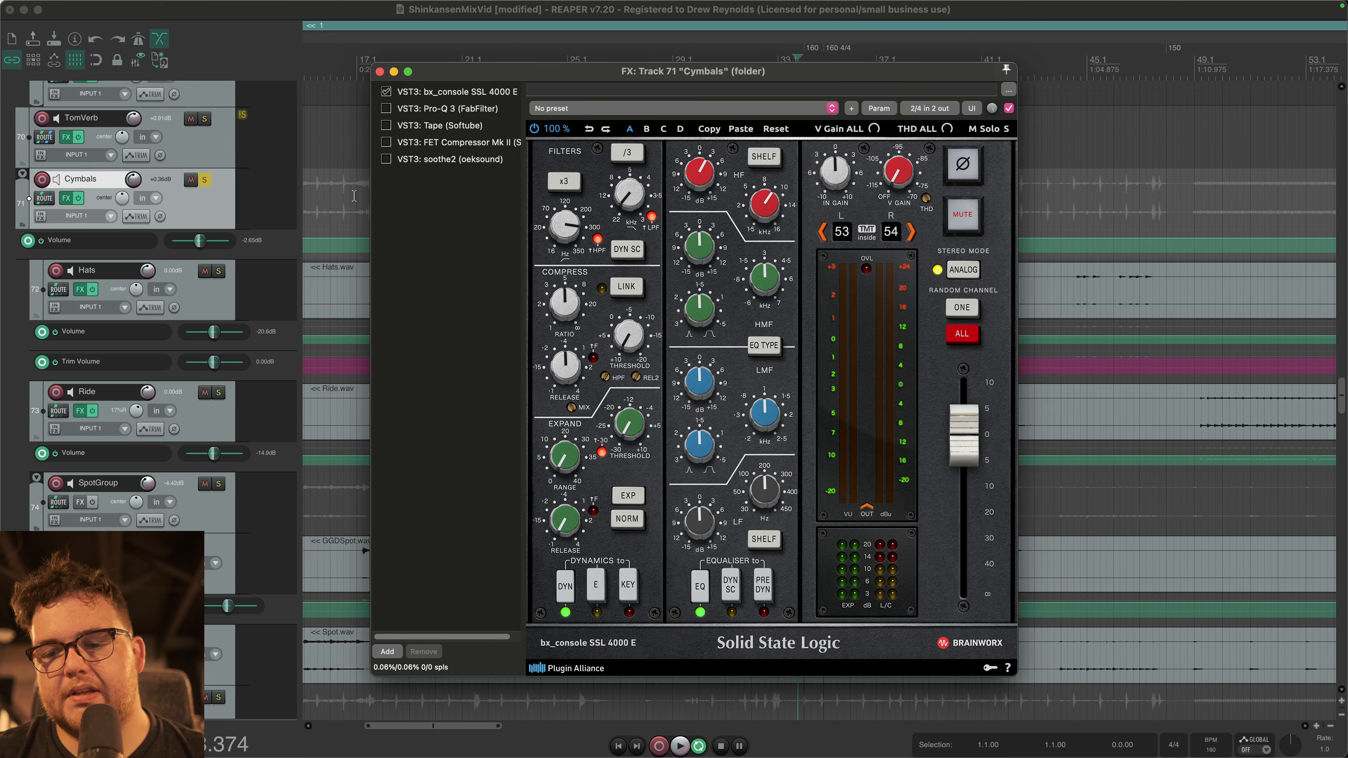
Step: Enable Pro-Q 3 on the Cymbals folder and play the passage through its EQ curve
{"action": "left_click", "coordinate": [447, 108]}
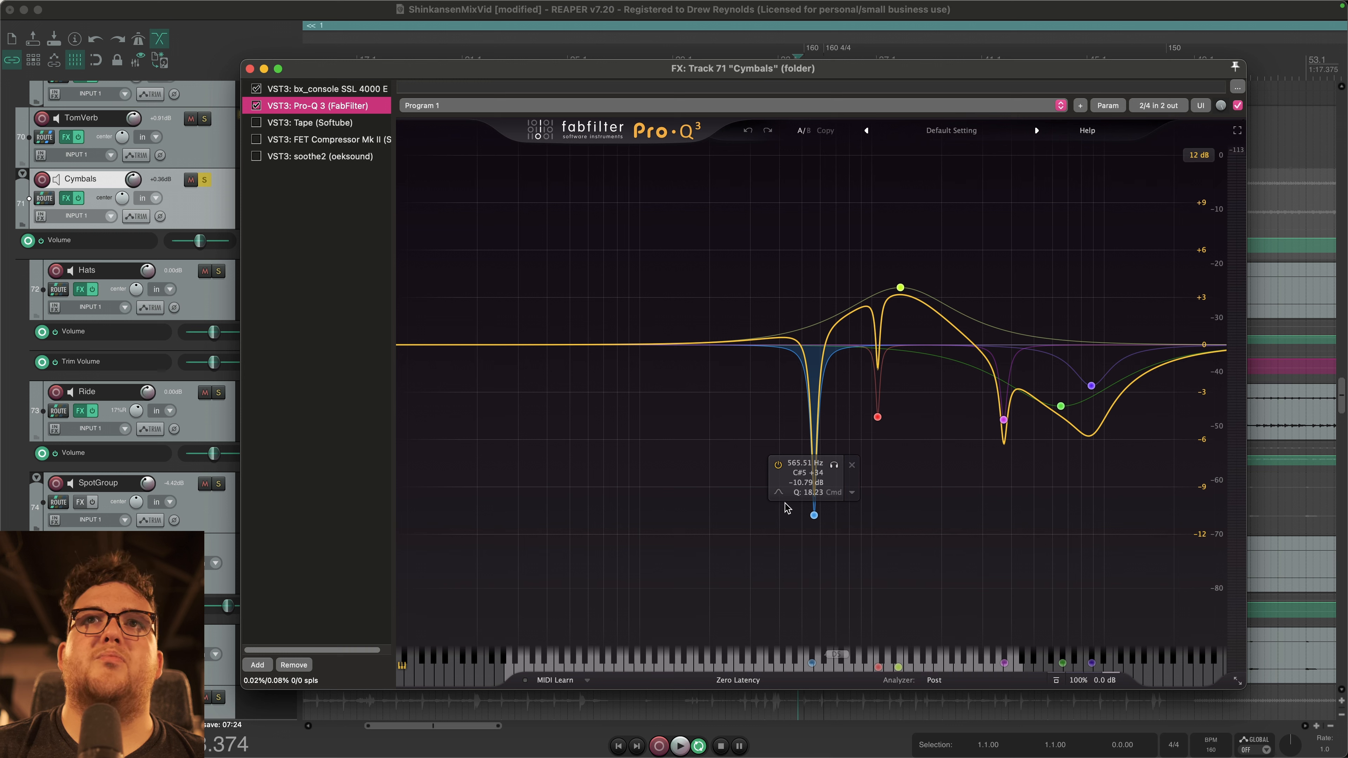
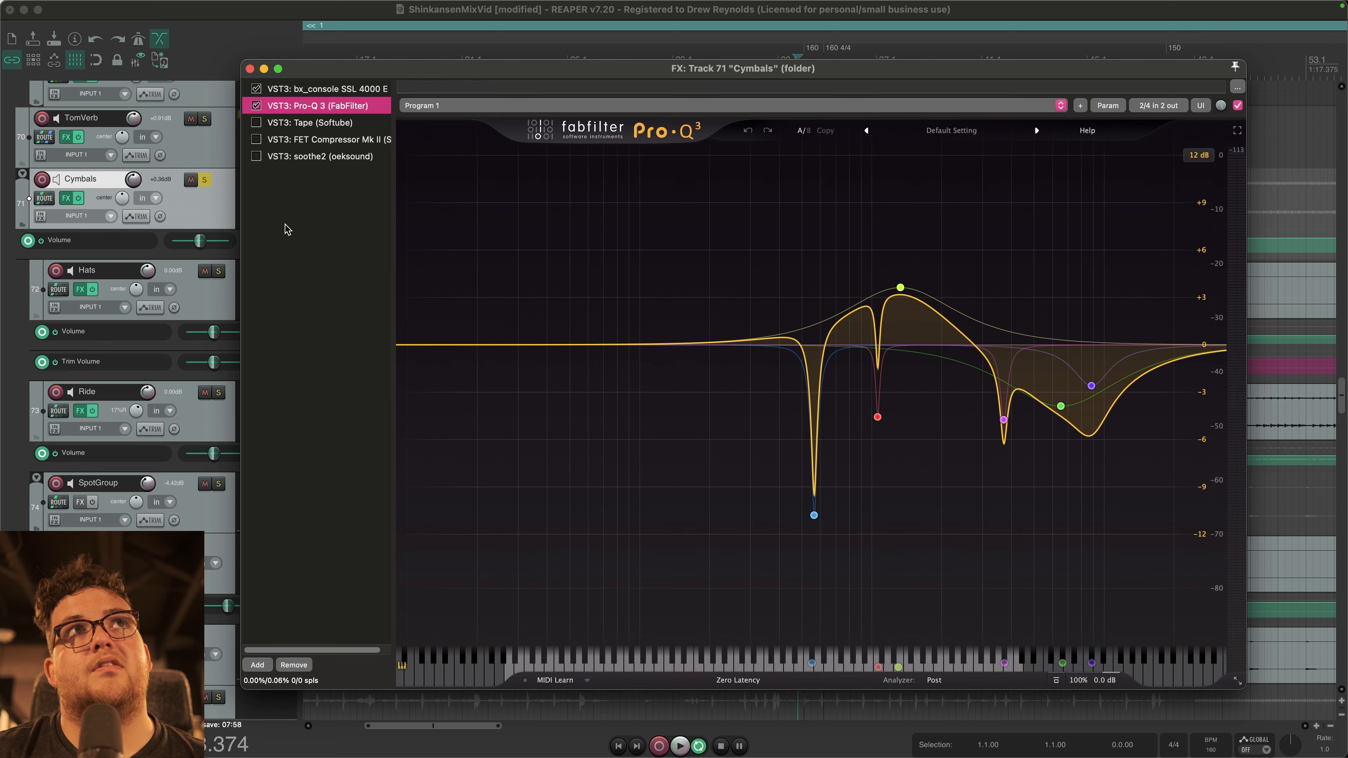
{"action": "key", "text": "space"}
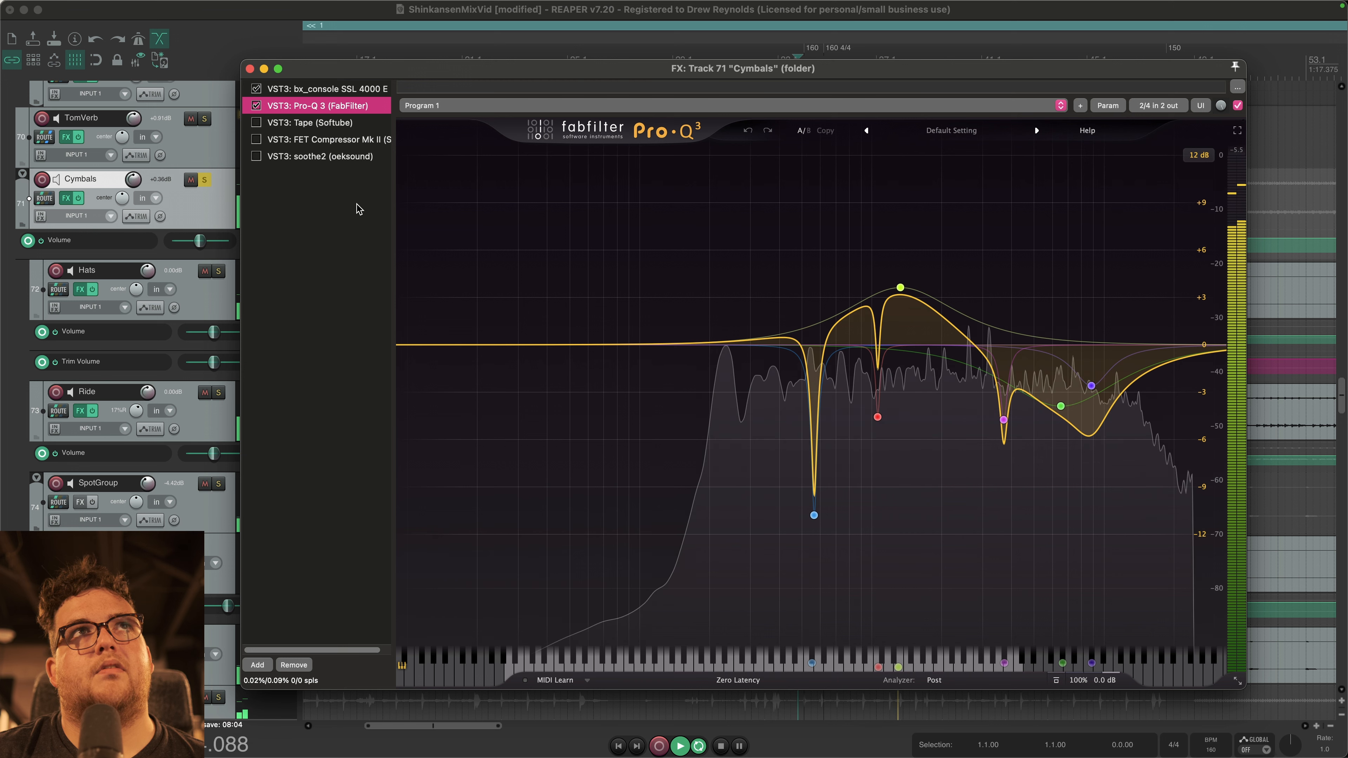
{"action": "key", "text": "space"}
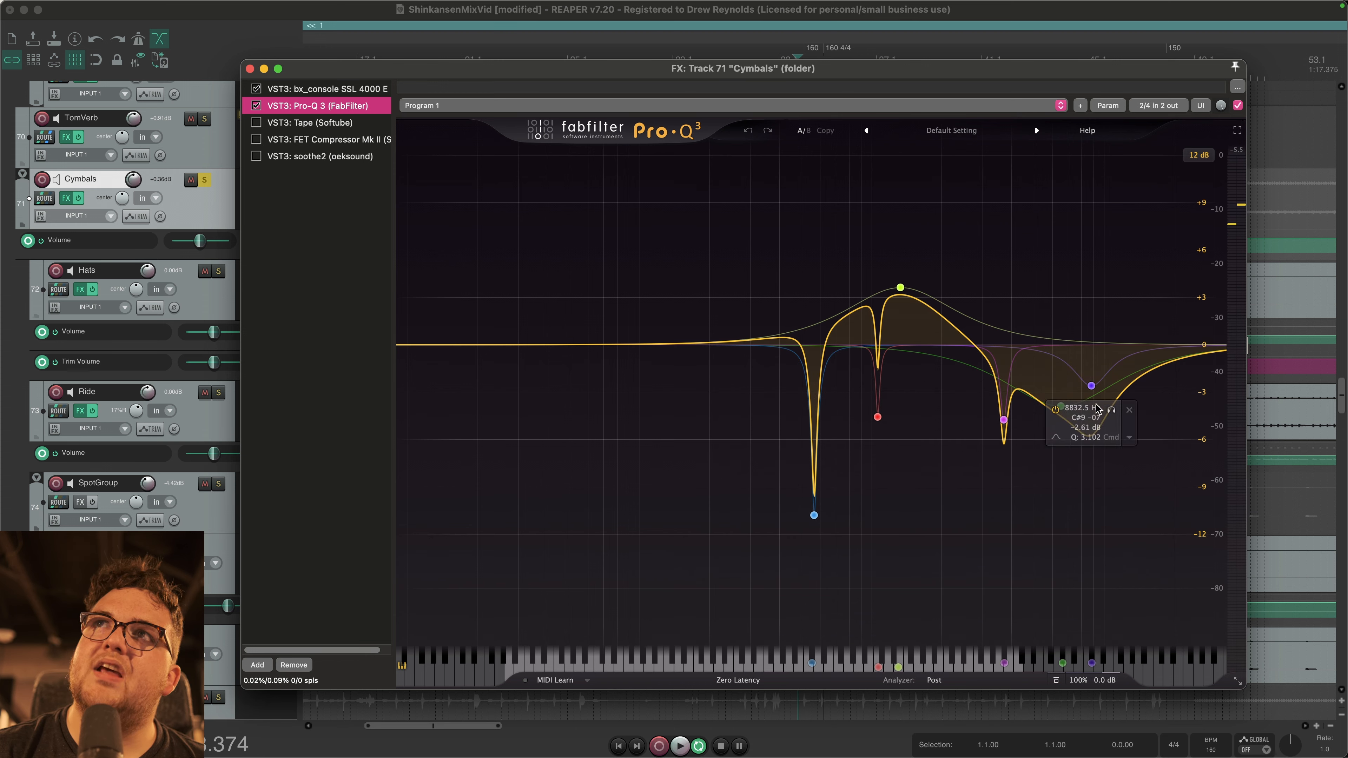
Step: Open Softube Tape in the Cymbals effects chain and enable it
{"action": "left_click", "coordinate": [329, 123]}
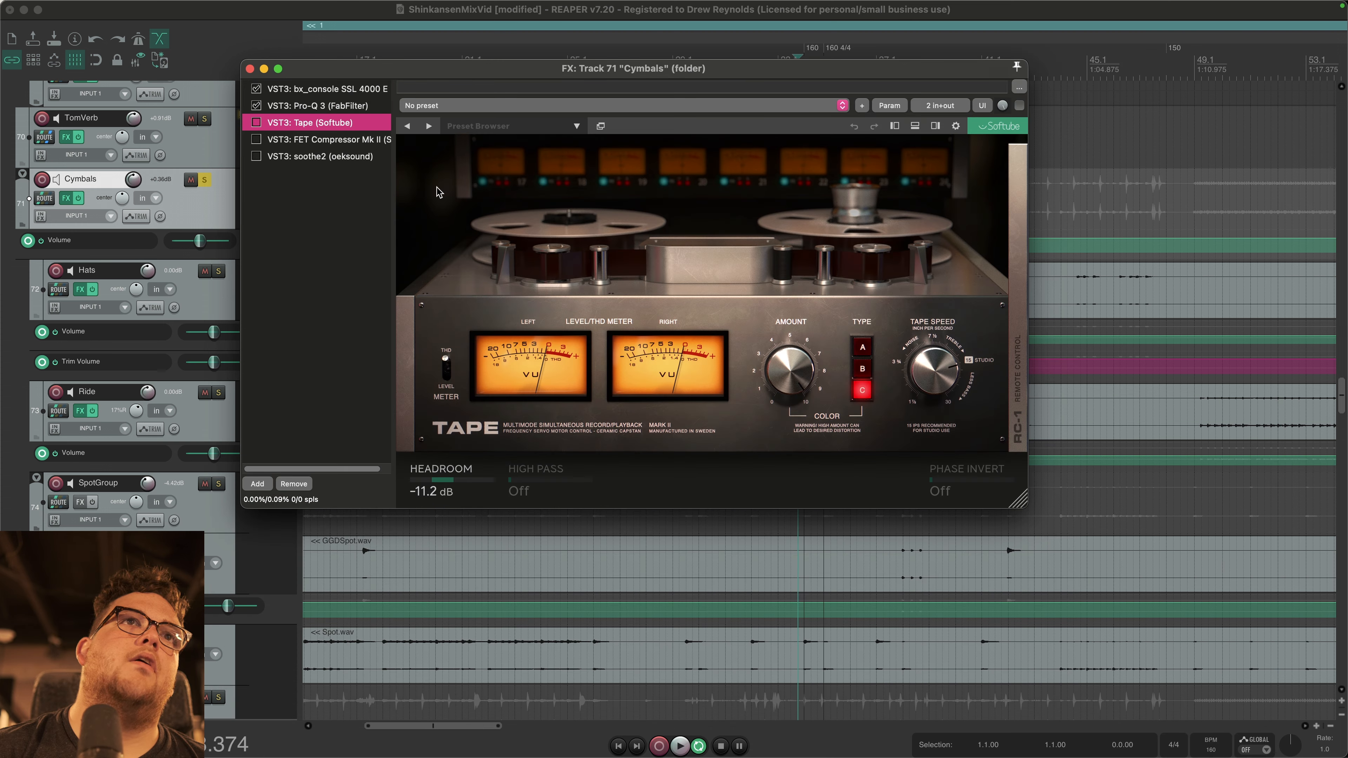
{"action": "left_click", "coordinate": [256, 123]}
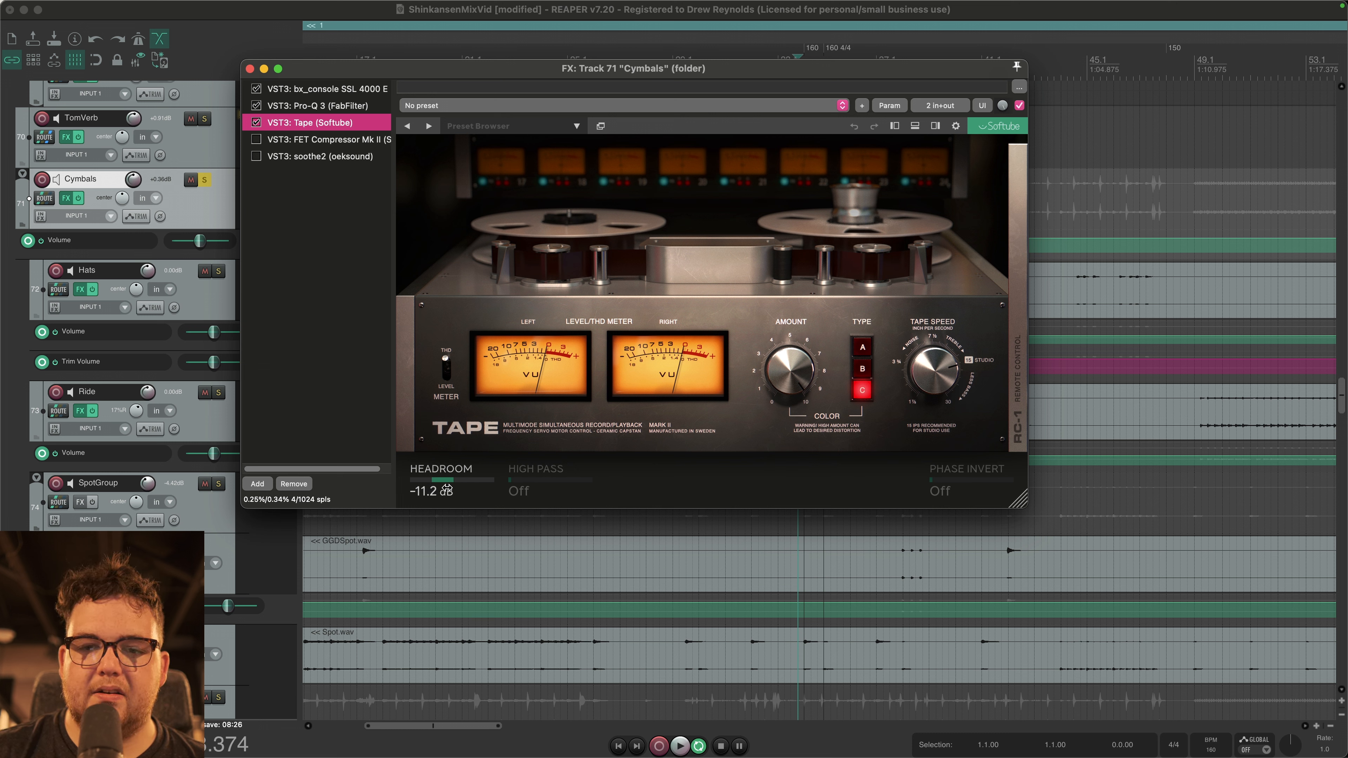
{"action": "left_click", "coordinate": [349, 241]}
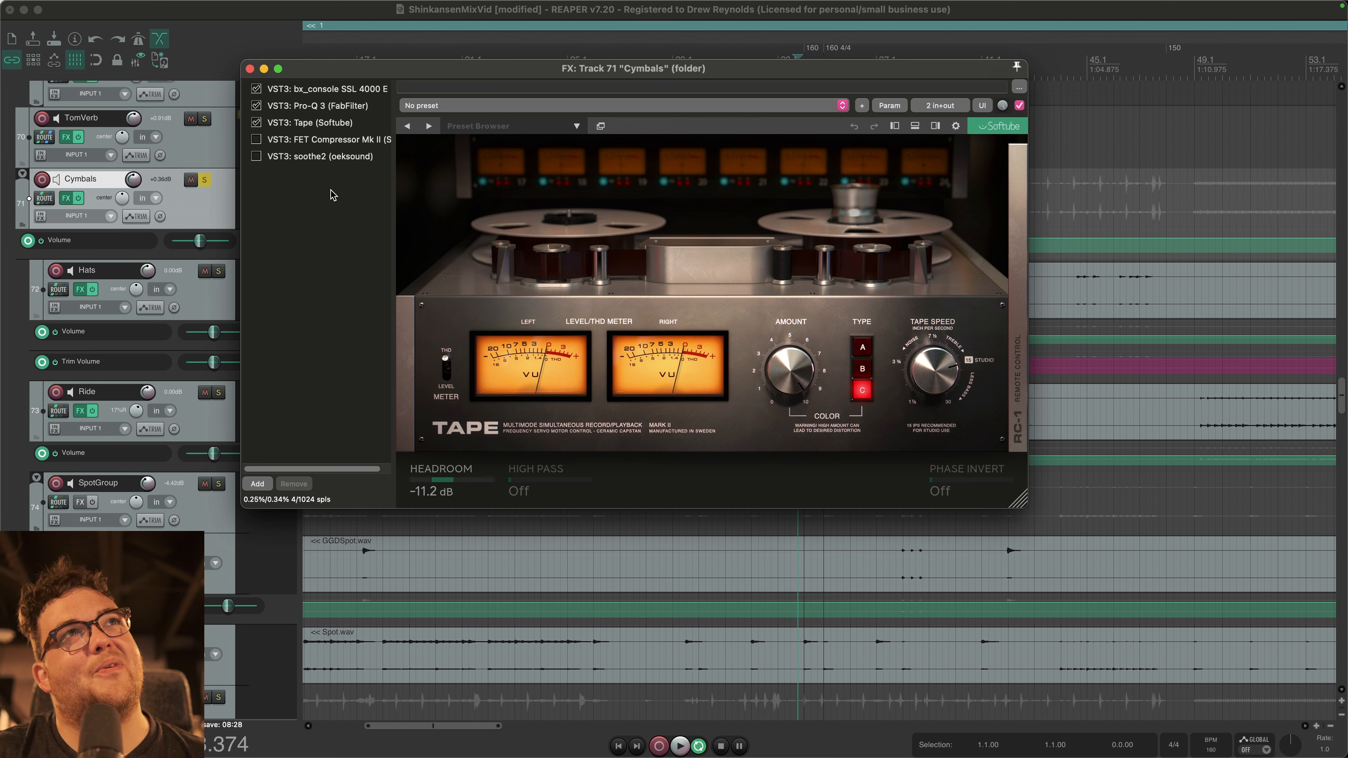
Step: Play the cymbal passage without Tape and with Tape enabled, watching the Cymbals track meter
{"action": "key", "text": "space"}
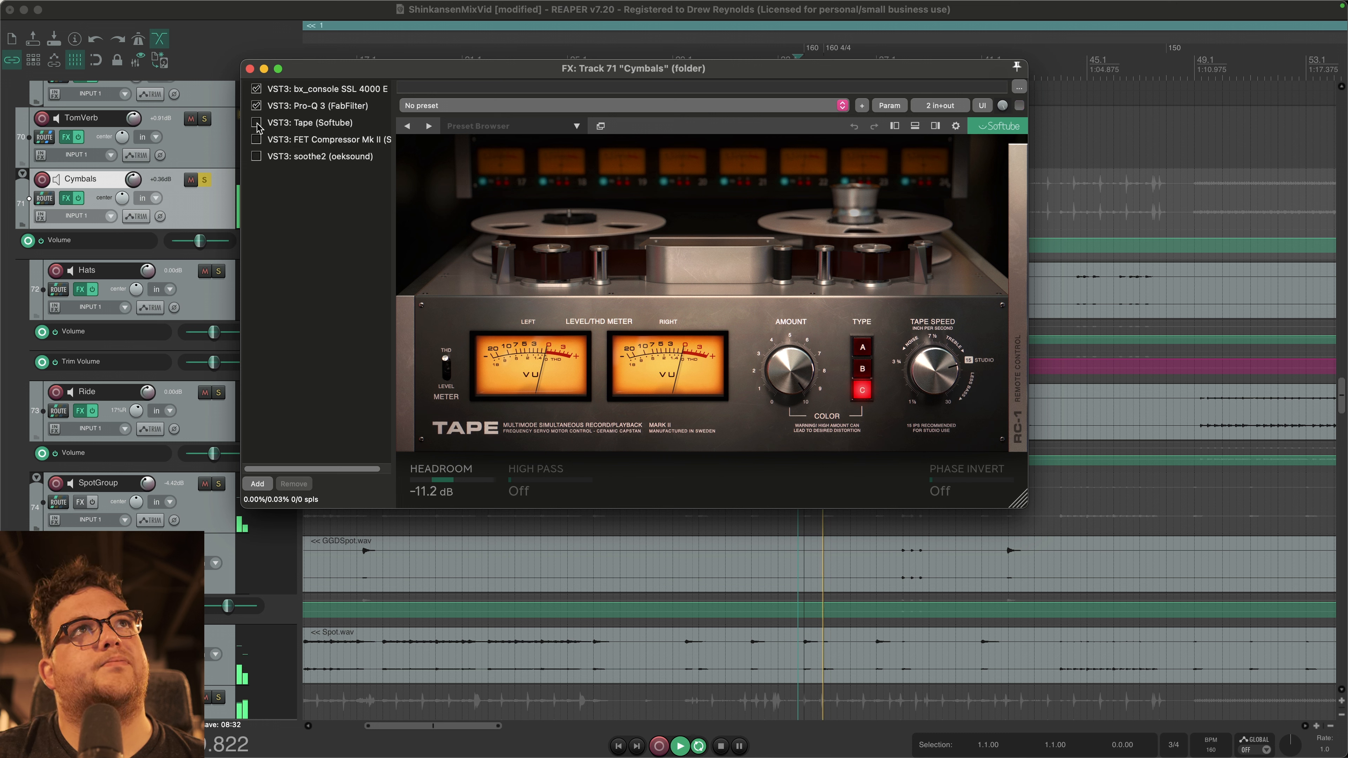
{"action": "left_click", "coordinate": [256, 123]}
{"action": "key", "text": "space"}
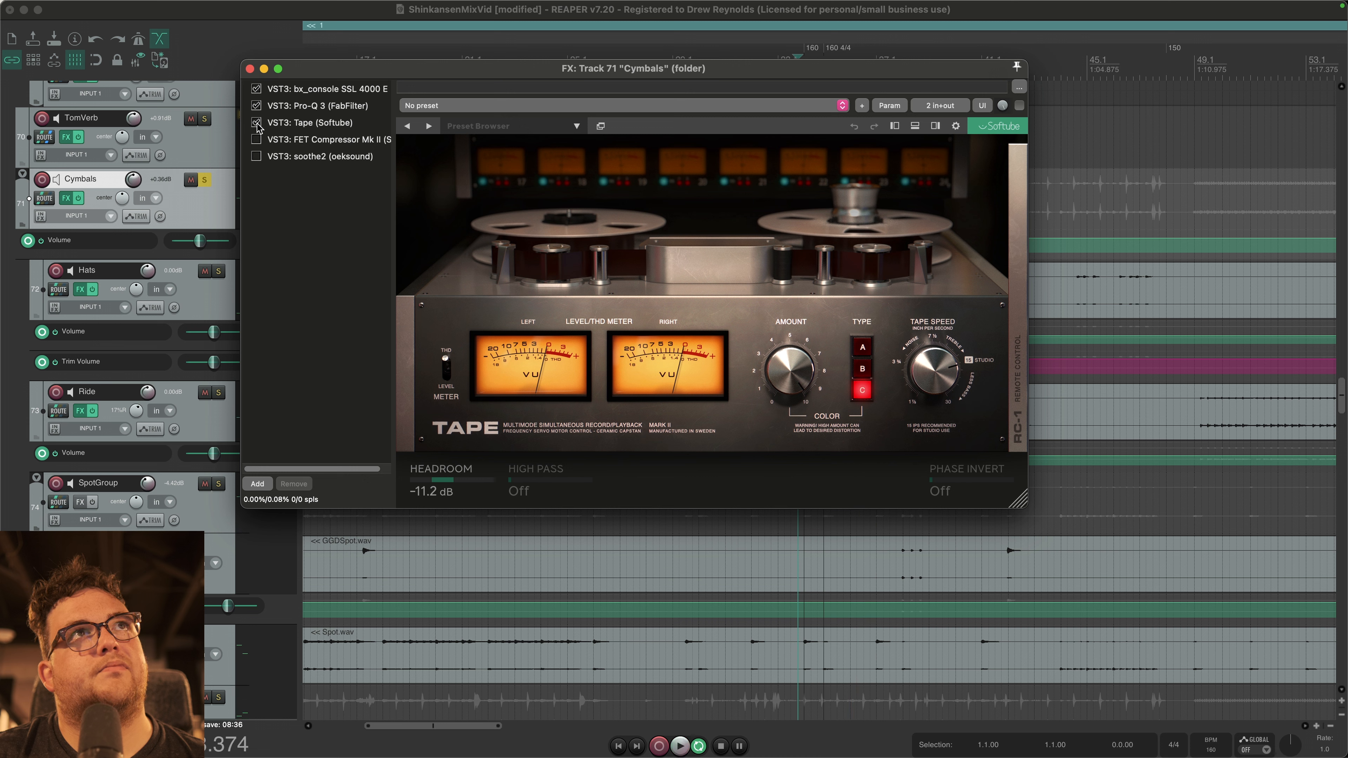
{"action": "left_click", "coordinate": [296, 127]}
{"action": "key", "text": "space"}
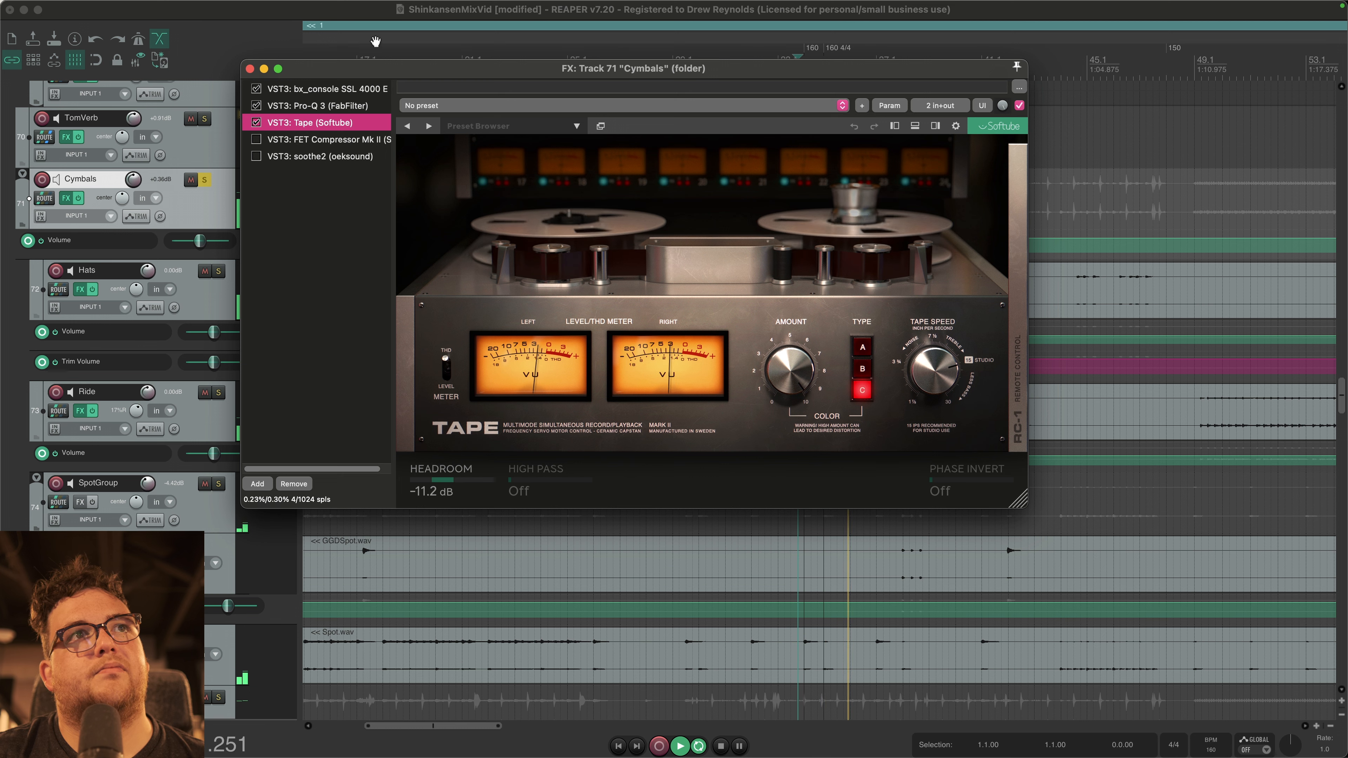
{"action": "left_click_drag", "start_coordinate": [376, 67], "coordinate": [505, 107]}
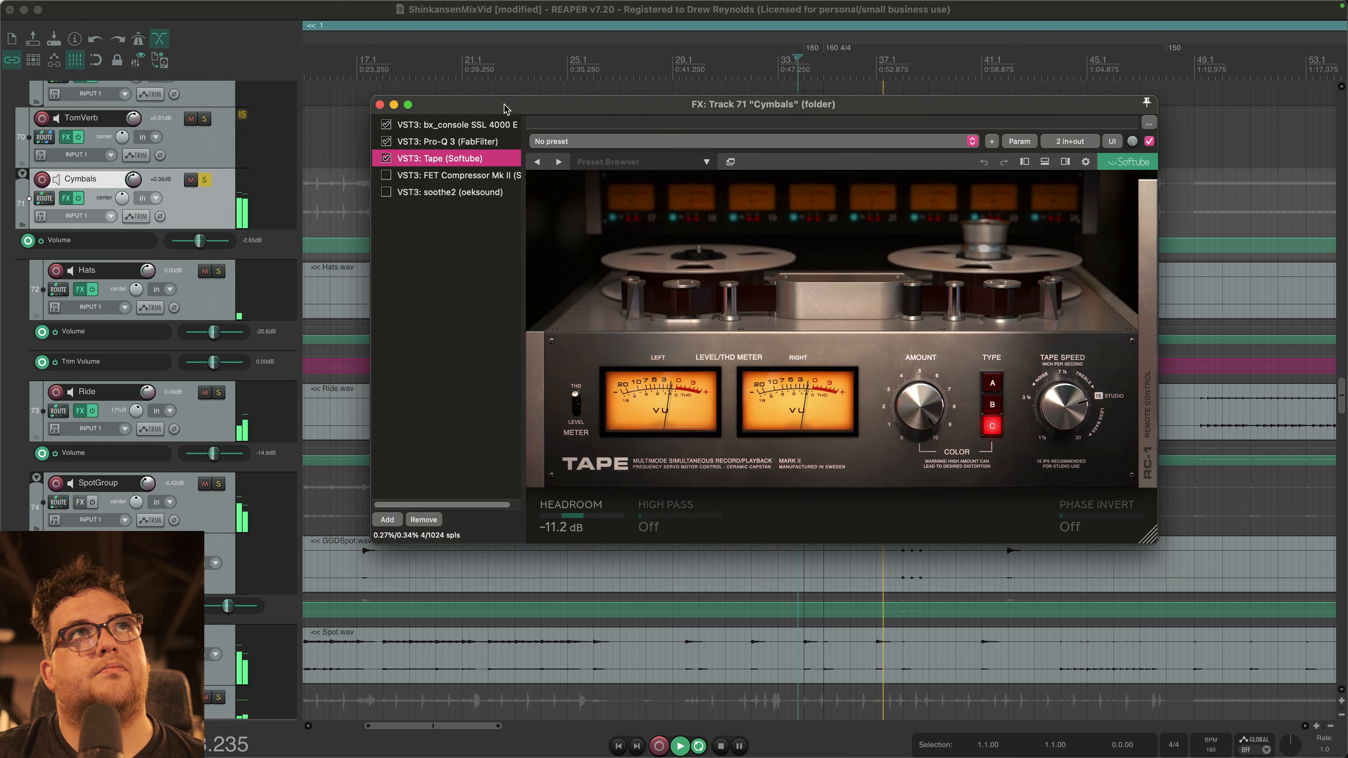
Step: Bypass Tape, replay the cymbal passage while watching the Cymbals meter, and enable Tape again for comparison
{"action": "left_click", "coordinate": [386, 162]}
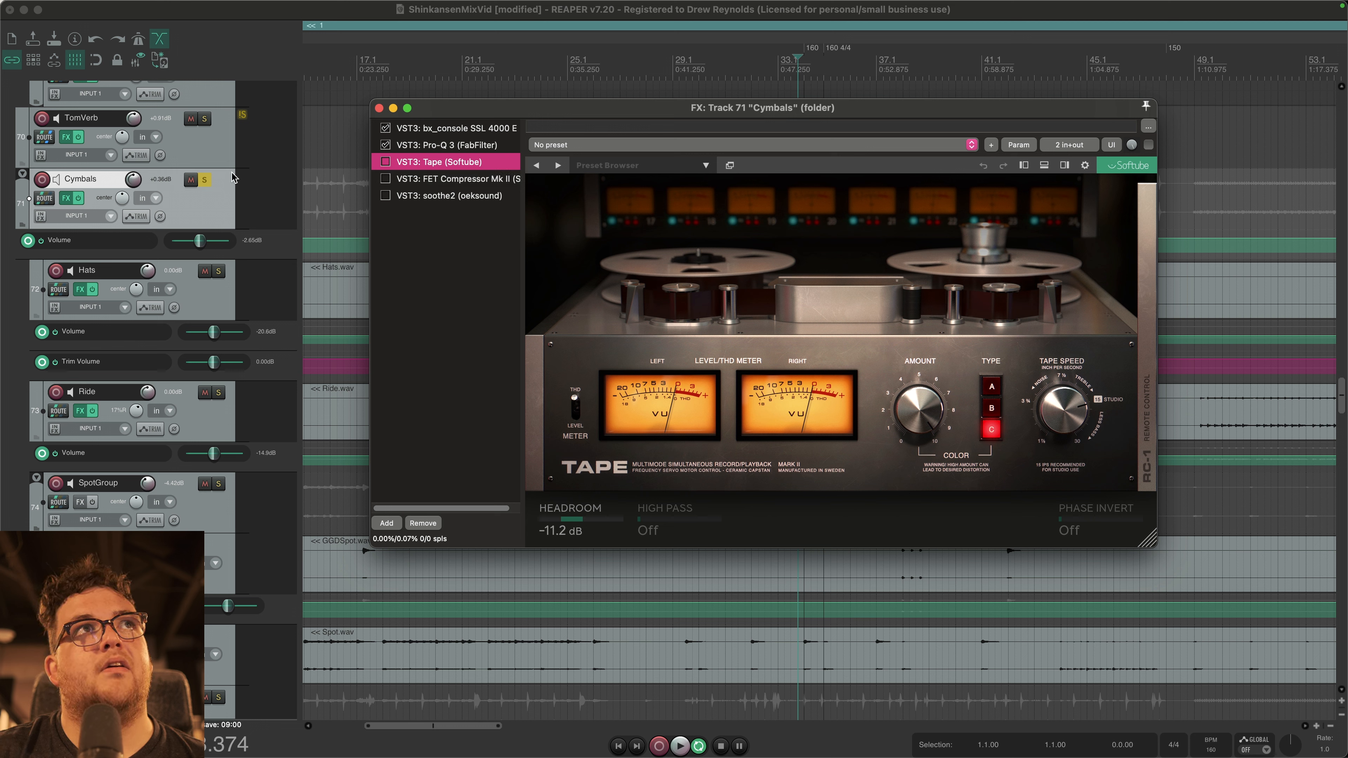
{"action": "left_click", "coordinate": [247, 195]}
{"action": "key", "text": "space"}
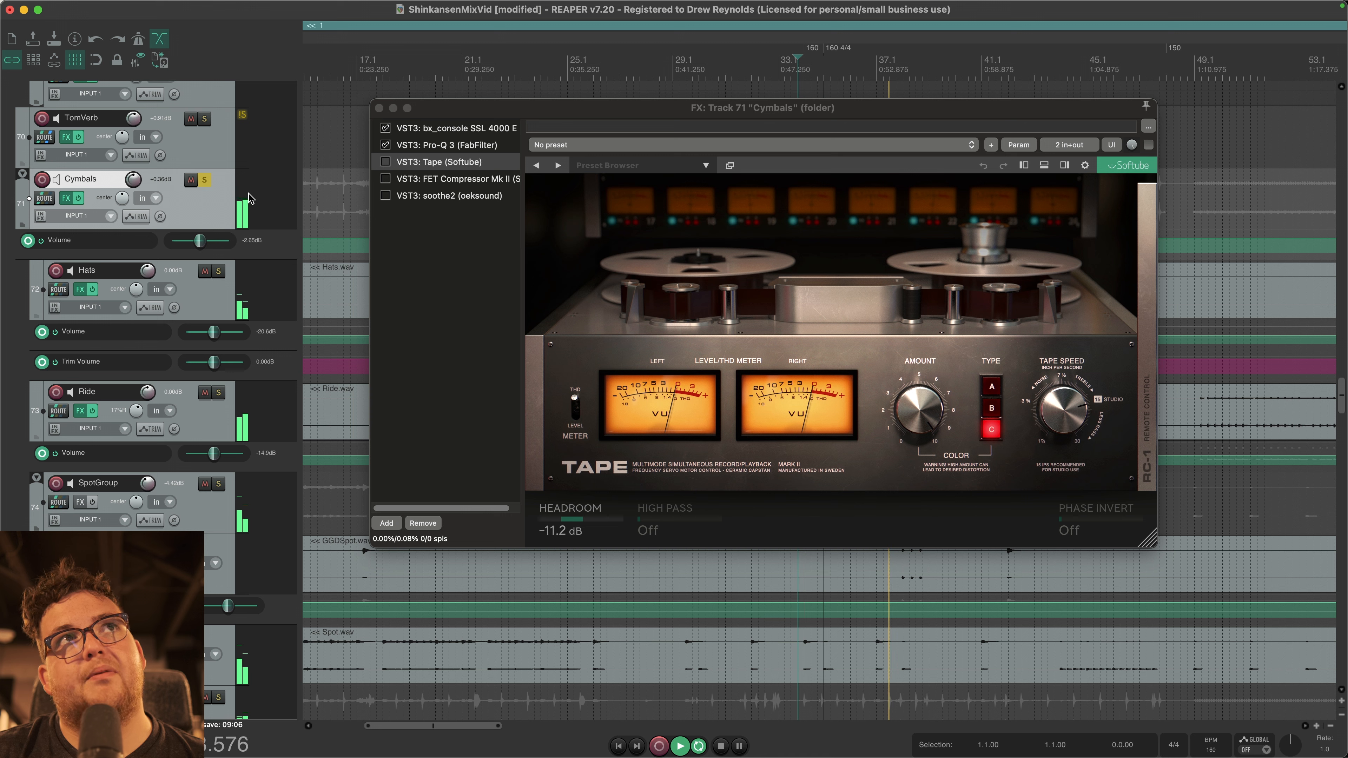
{"action": "left_click", "coordinate": [395, 177]}
{"action": "key", "text": "space"}
{"action": "left_click", "coordinate": [387, 163]}
{"action": "left_click", "coordinate": [226, 215]}
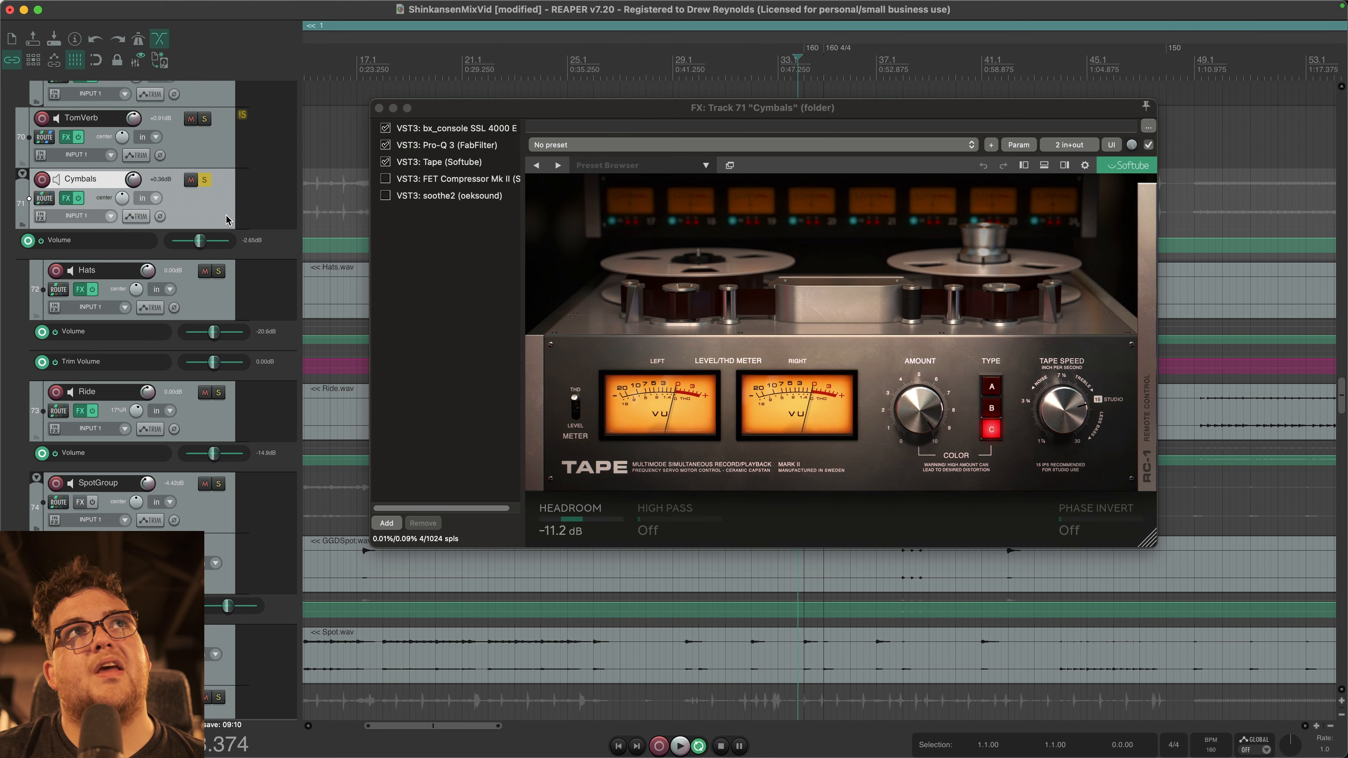
{"action": "key", "text": "space"}
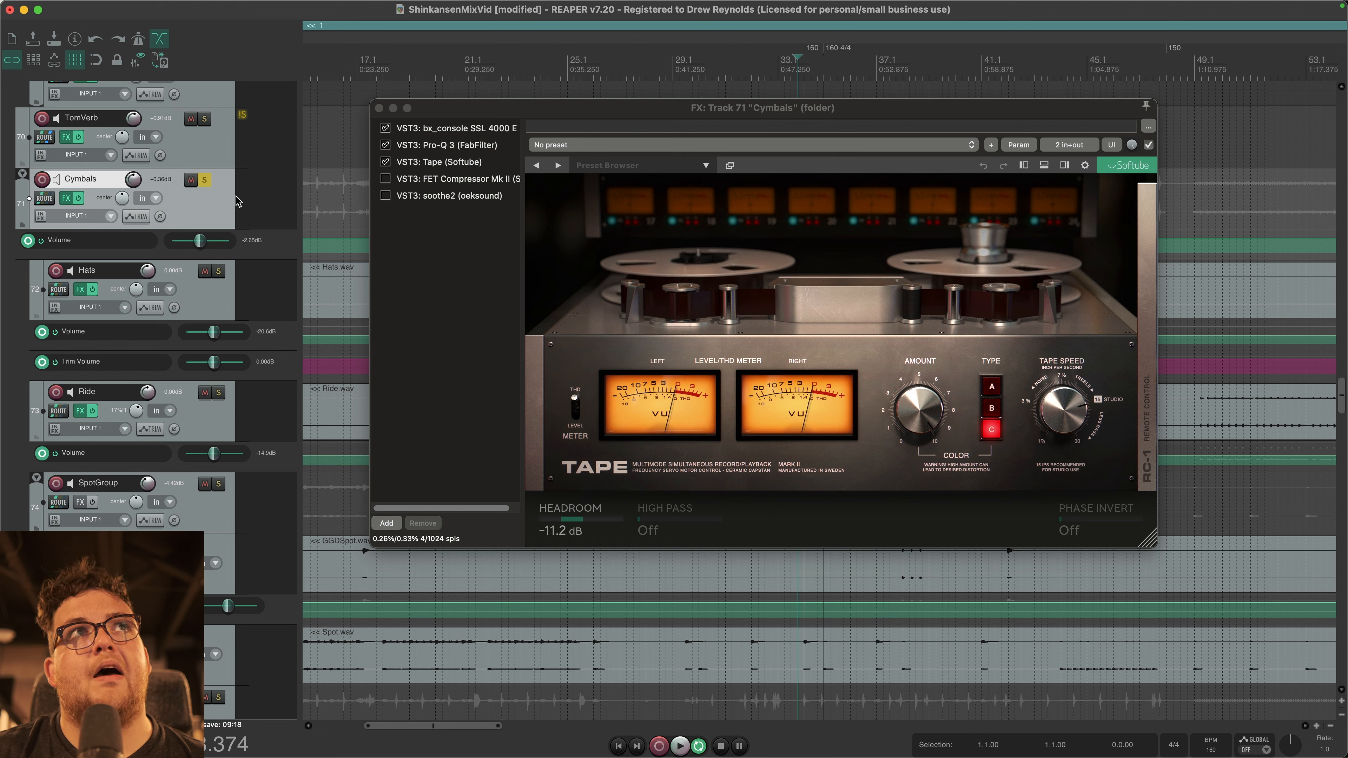
Step: Open FET Compressor Mk II in the Cymbals effects chain and enable it
{"action": "left_click", "coordinate": [429, 241]}
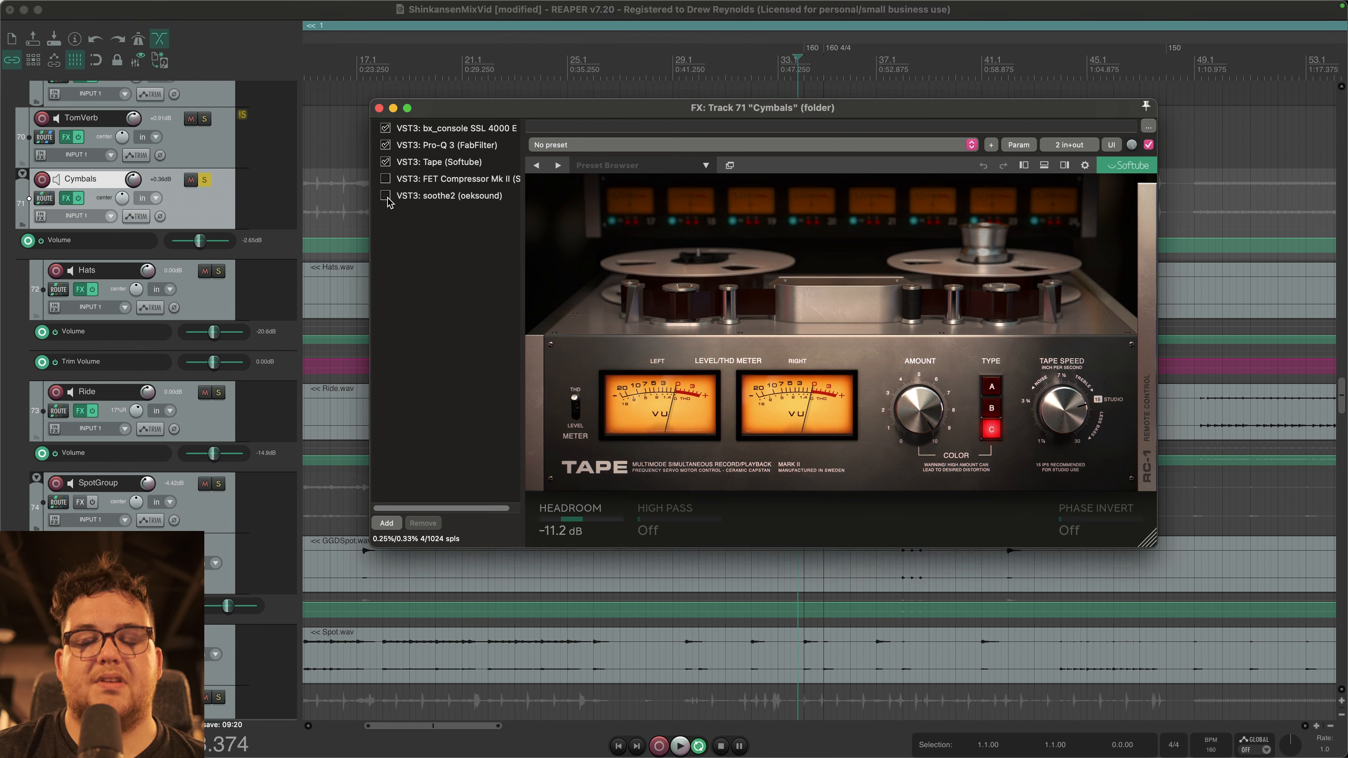
{"action": "left_click", "coordinate": [419, 180]}
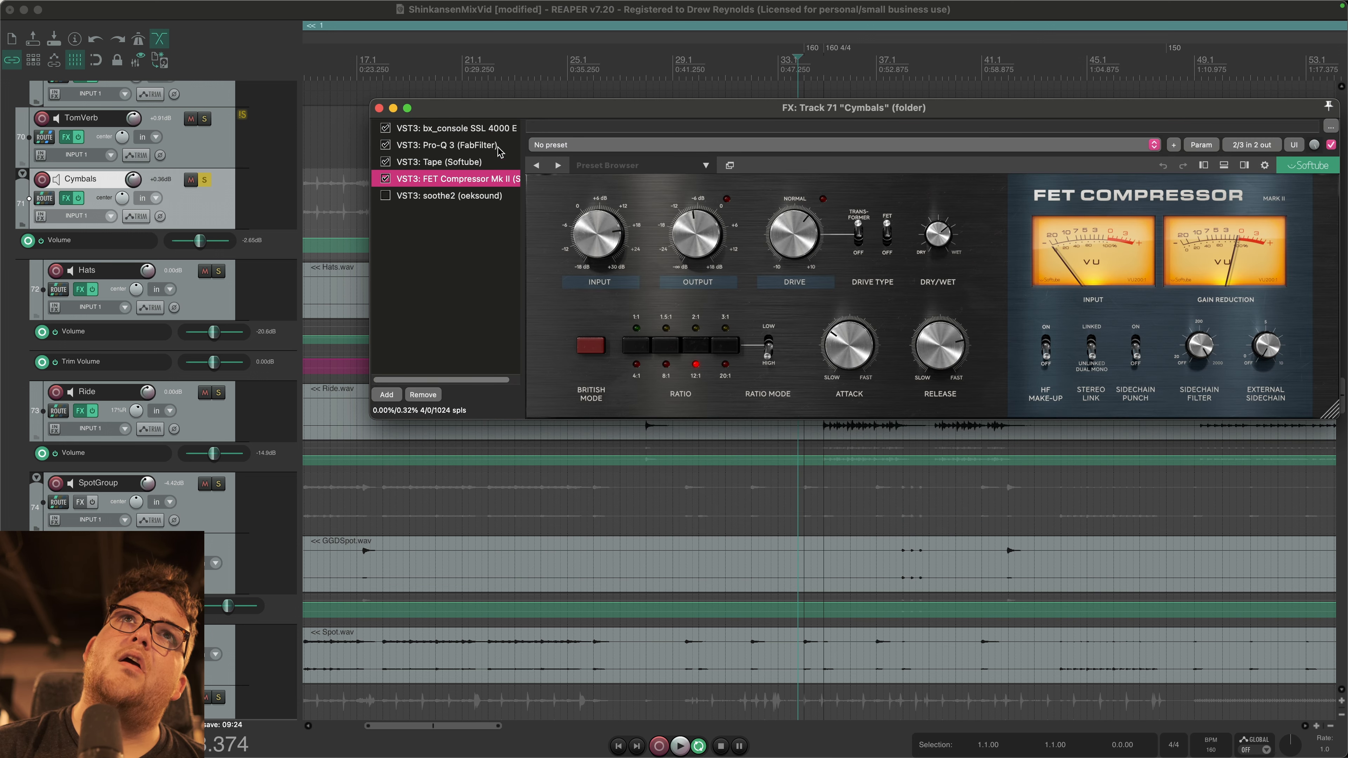
Step: Compare the cymbal passage with FET Compressor Mk II bypassed and enabled, watching its gain reduction meter
{"action": "left_click_drag", "start_coordinate": [697, 113], "coordinate": [565, 212]}
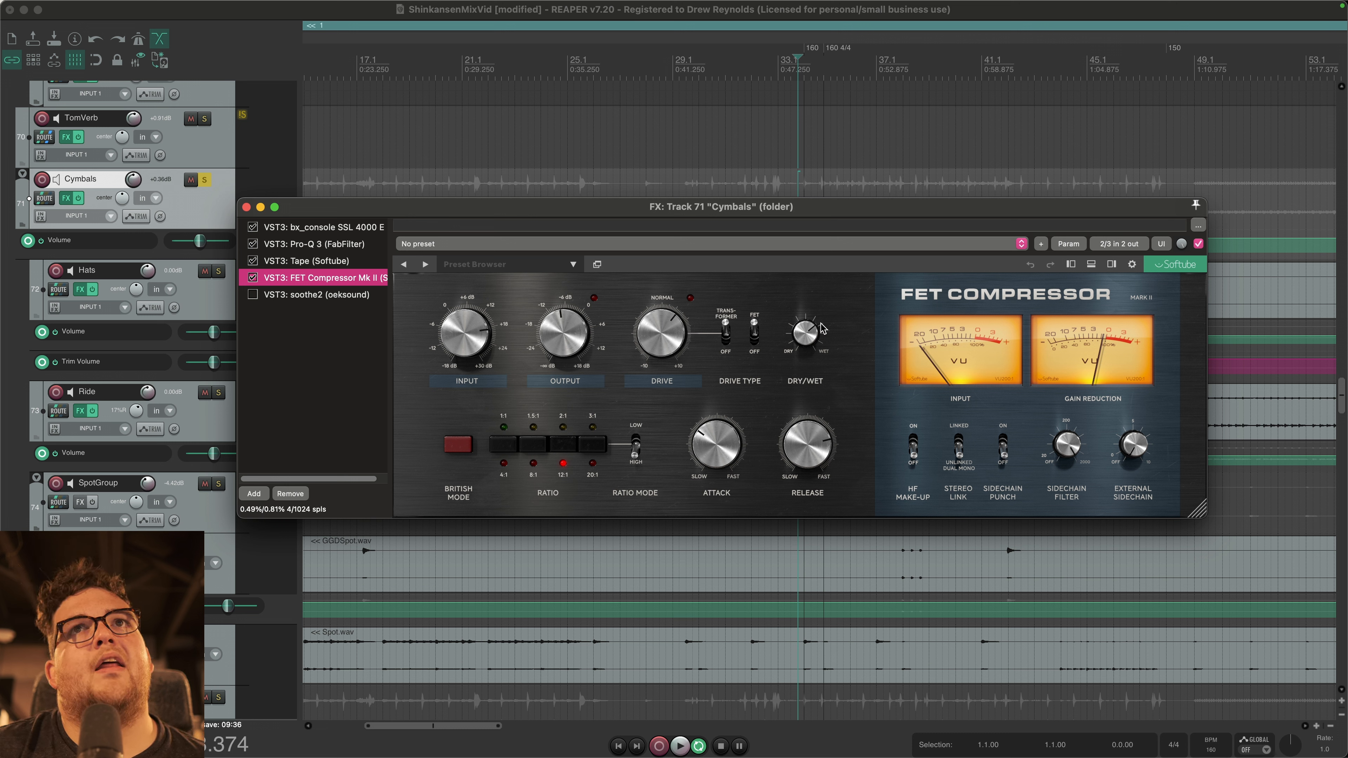
{"action": "mouse_move", "coordinate": [814, 336]}
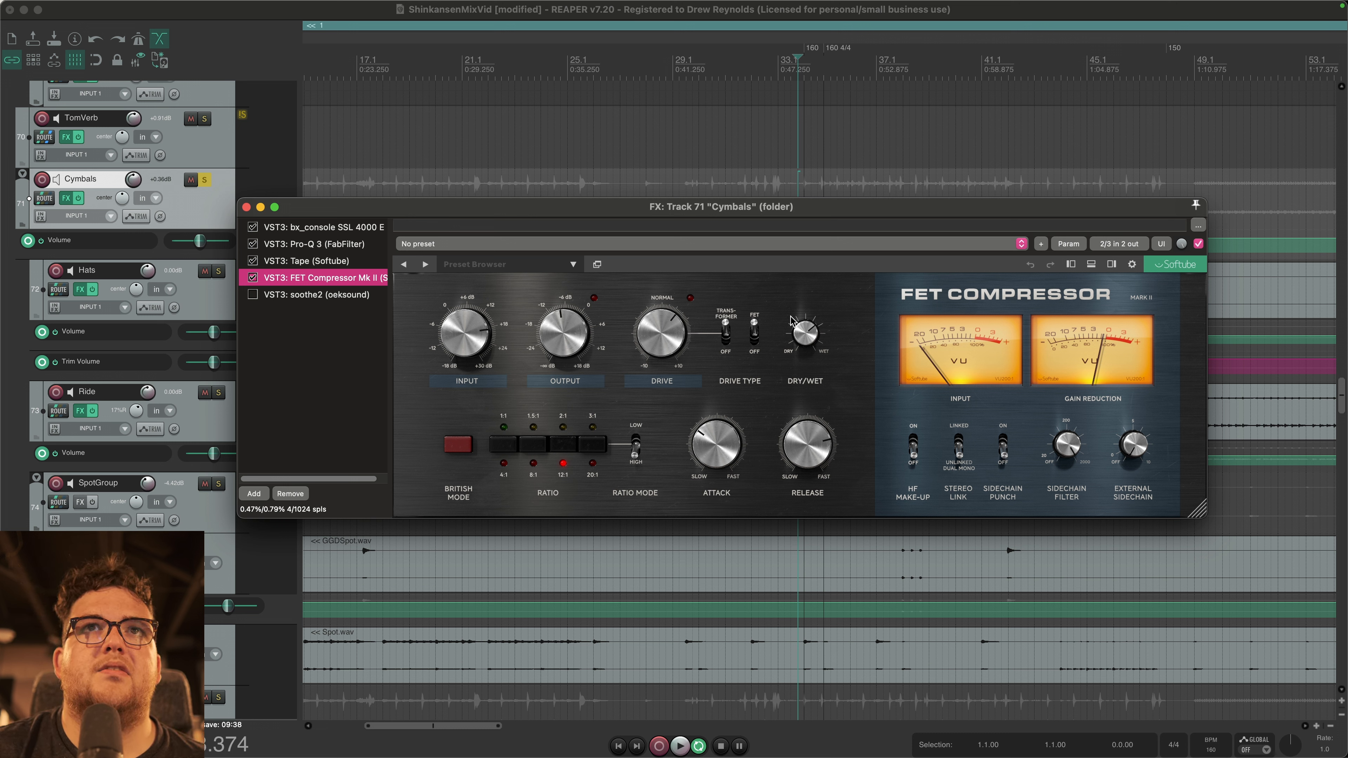
{"action": "mouse_move", "coordinate": [623, 323]}
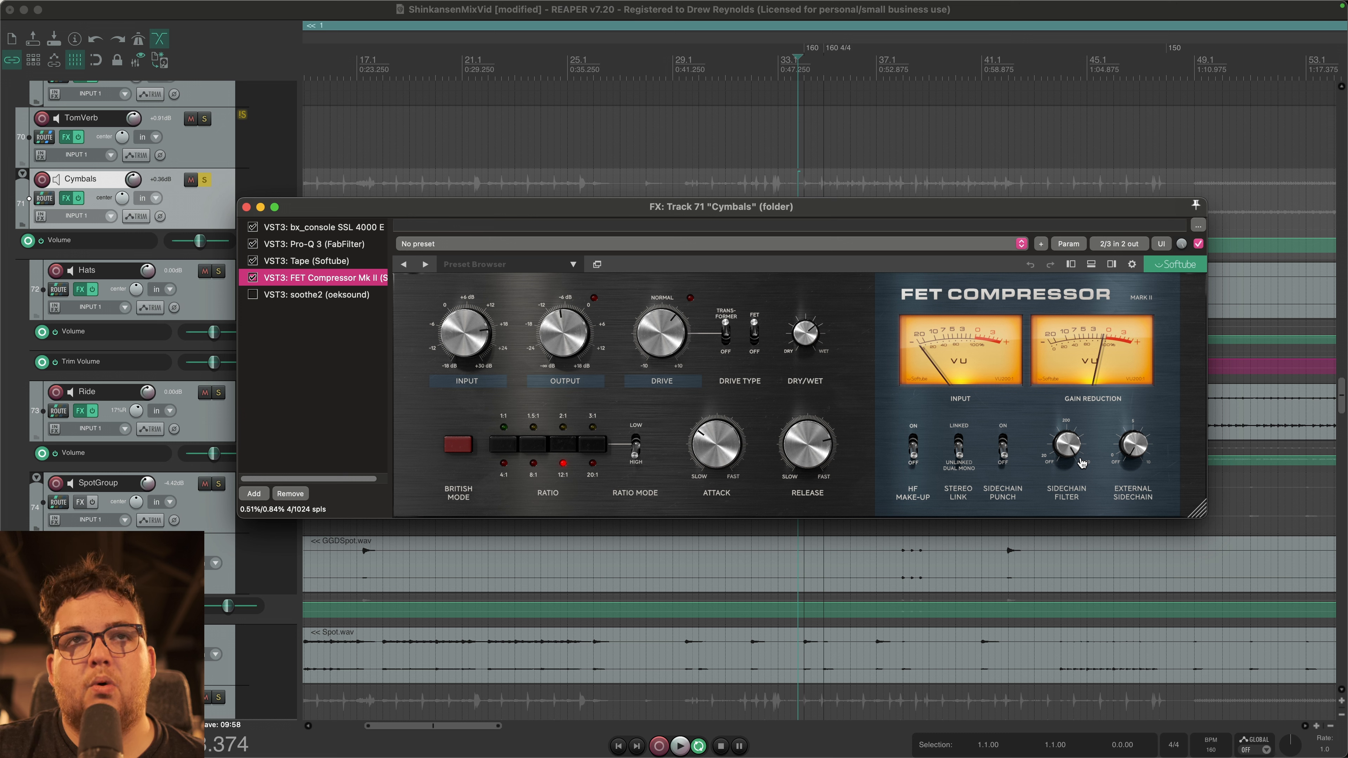
{"action": "left_click", "coordinate": [253, 278]}
{"action": "key", "text": "space"}
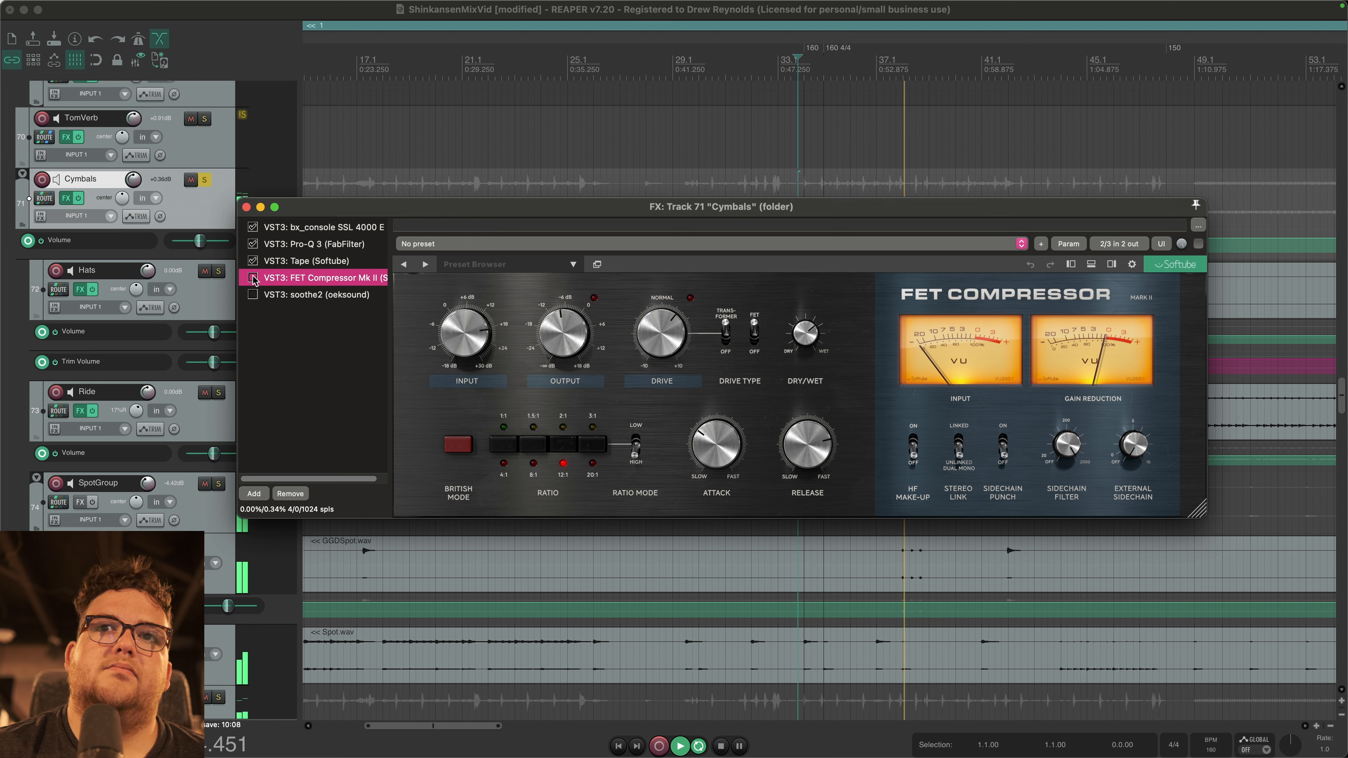
{"action": "key", "text": "space"}
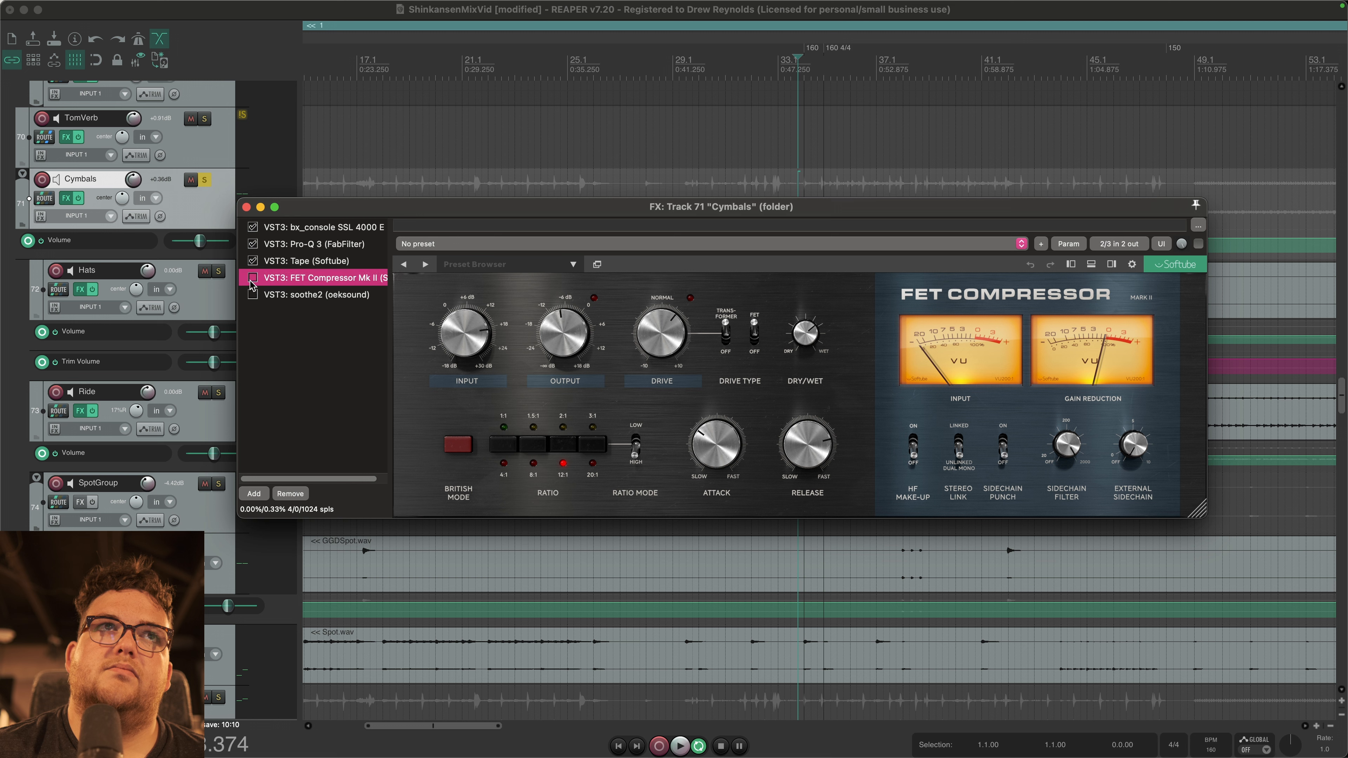
{"action": "key", "text": "space"}
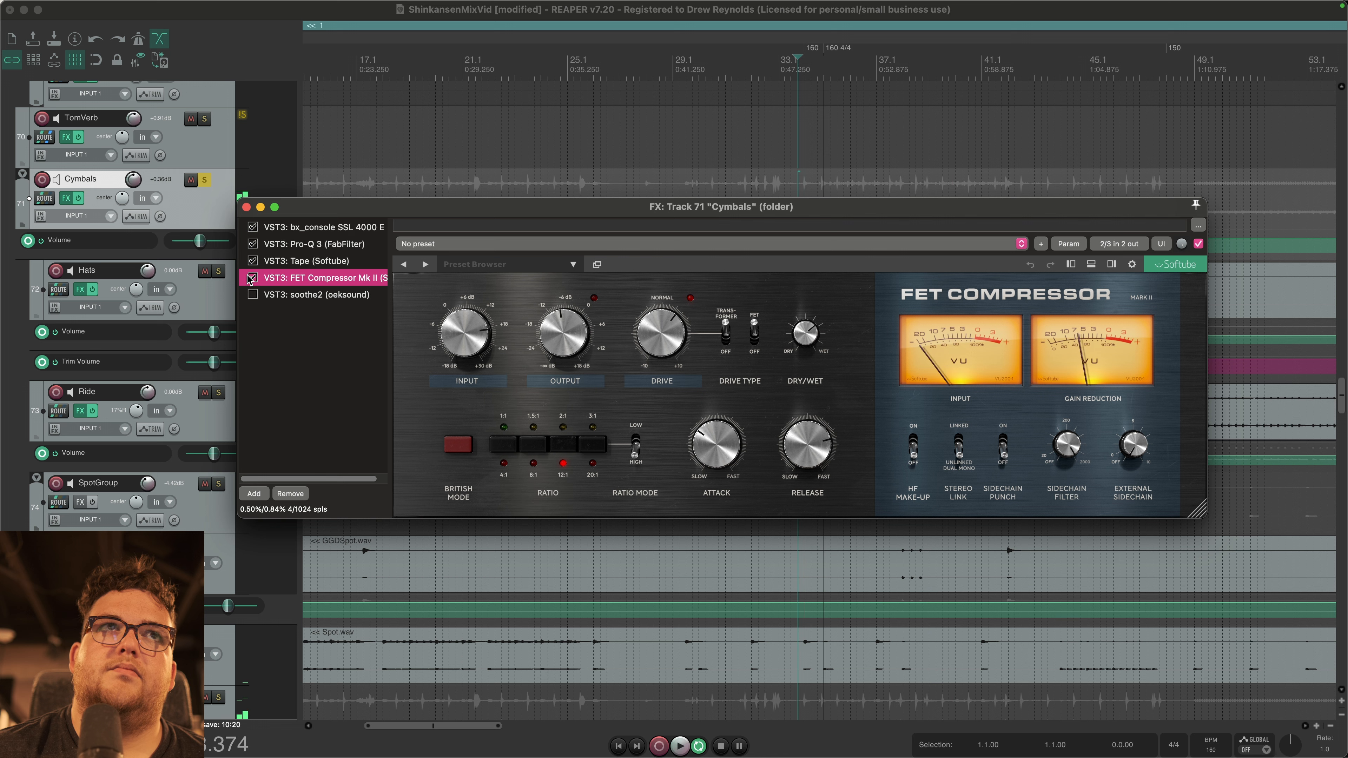
{"action": "key", "text": "space"}
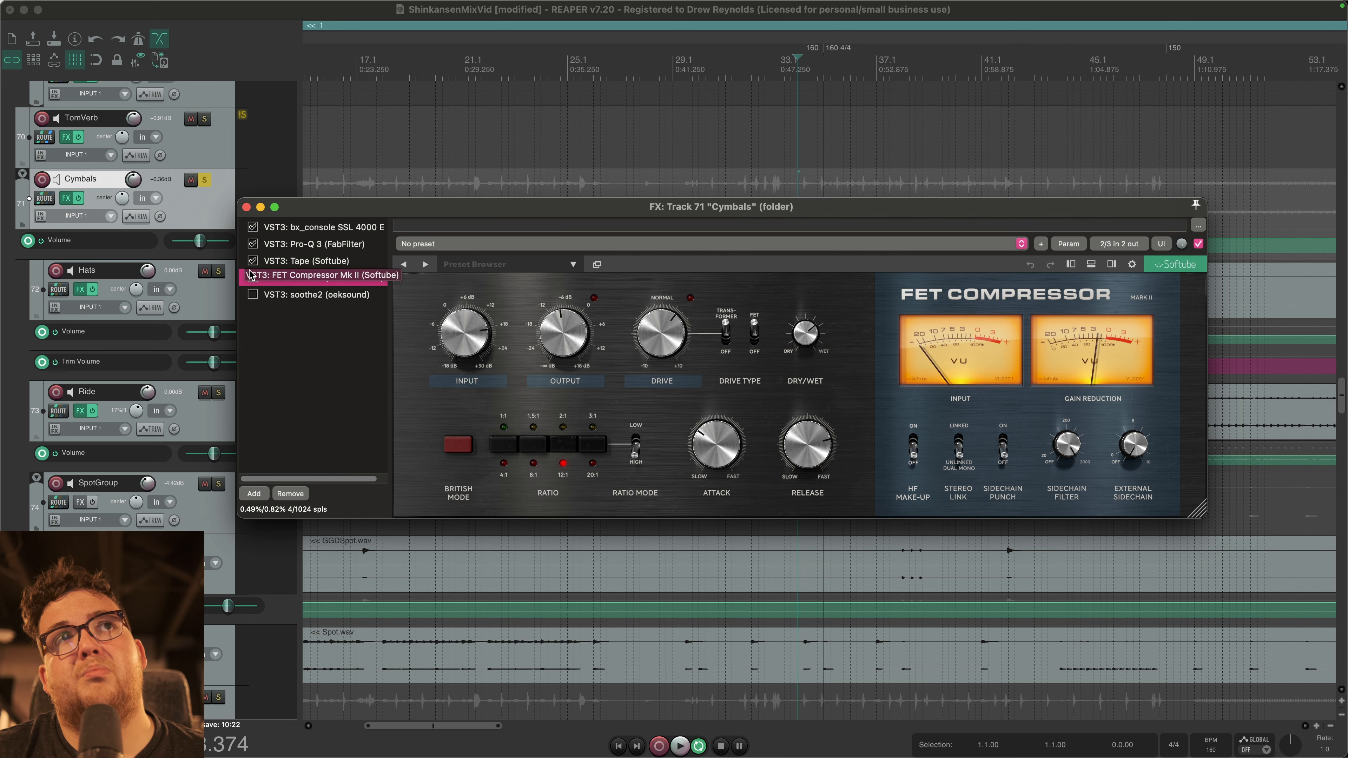
Step: Enable soothe2 in the Cymbals effects chain and examine its mode, depth, quality and frequency curve settings
{"action": "left_click", "coordinate": [253, 295]}
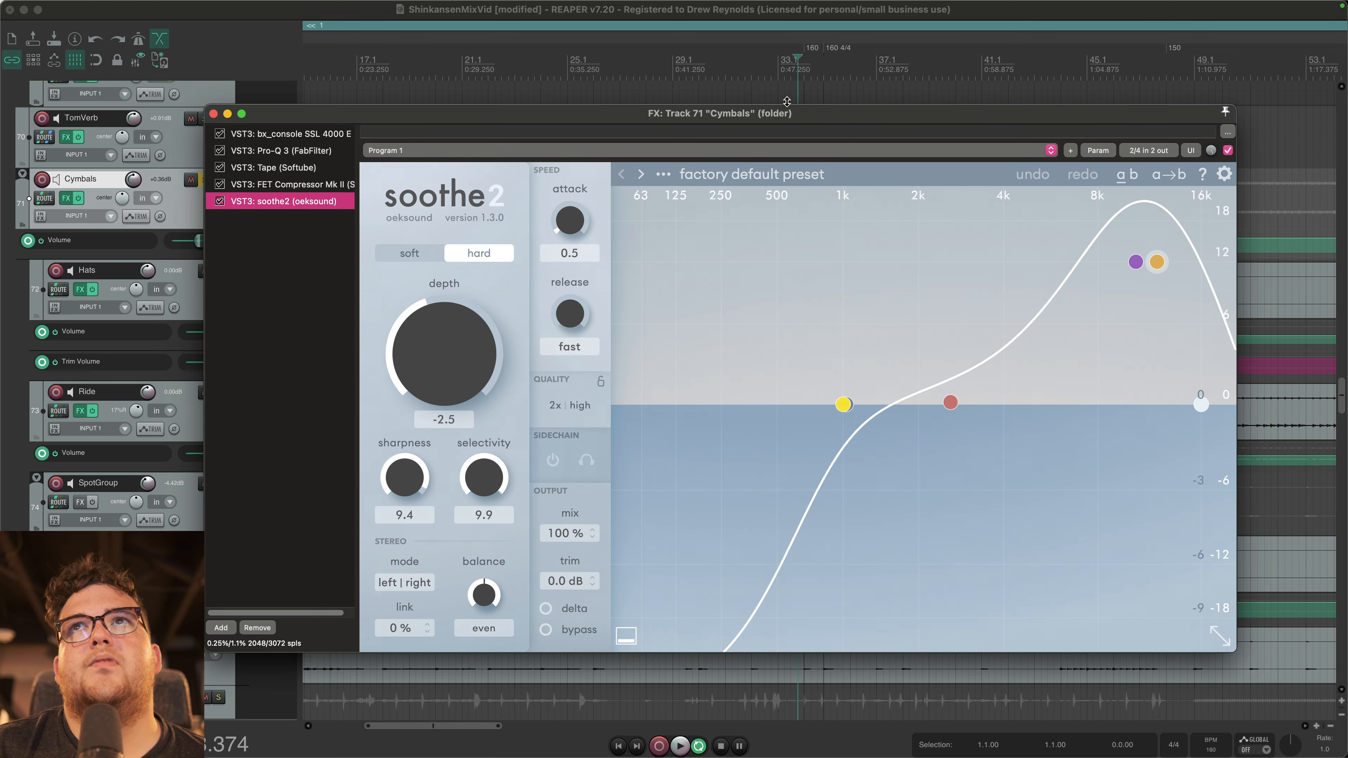
{"action": "left_click", "coordinate": [286, 440]}
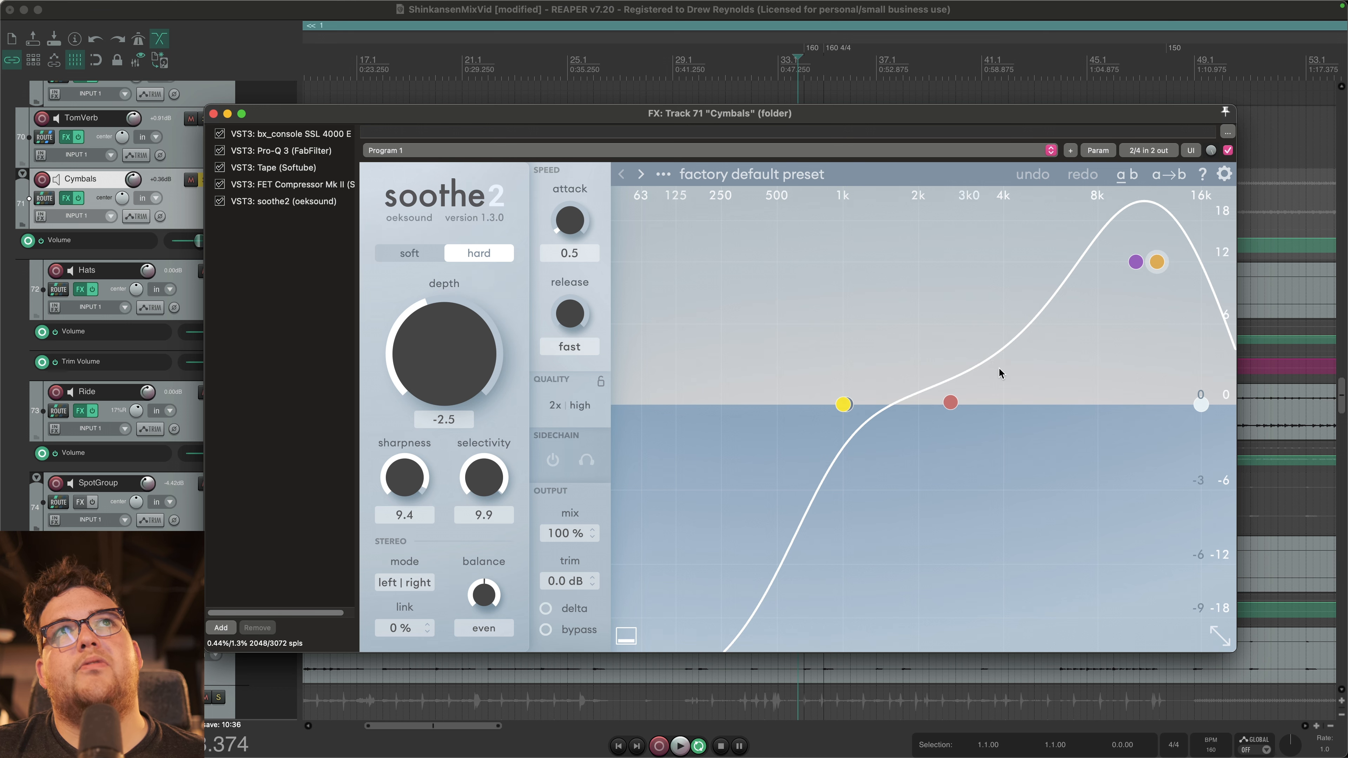
{"action": "left_click_drag", "start_coordinate": [987, 113], "coordinate": [931, 89]}
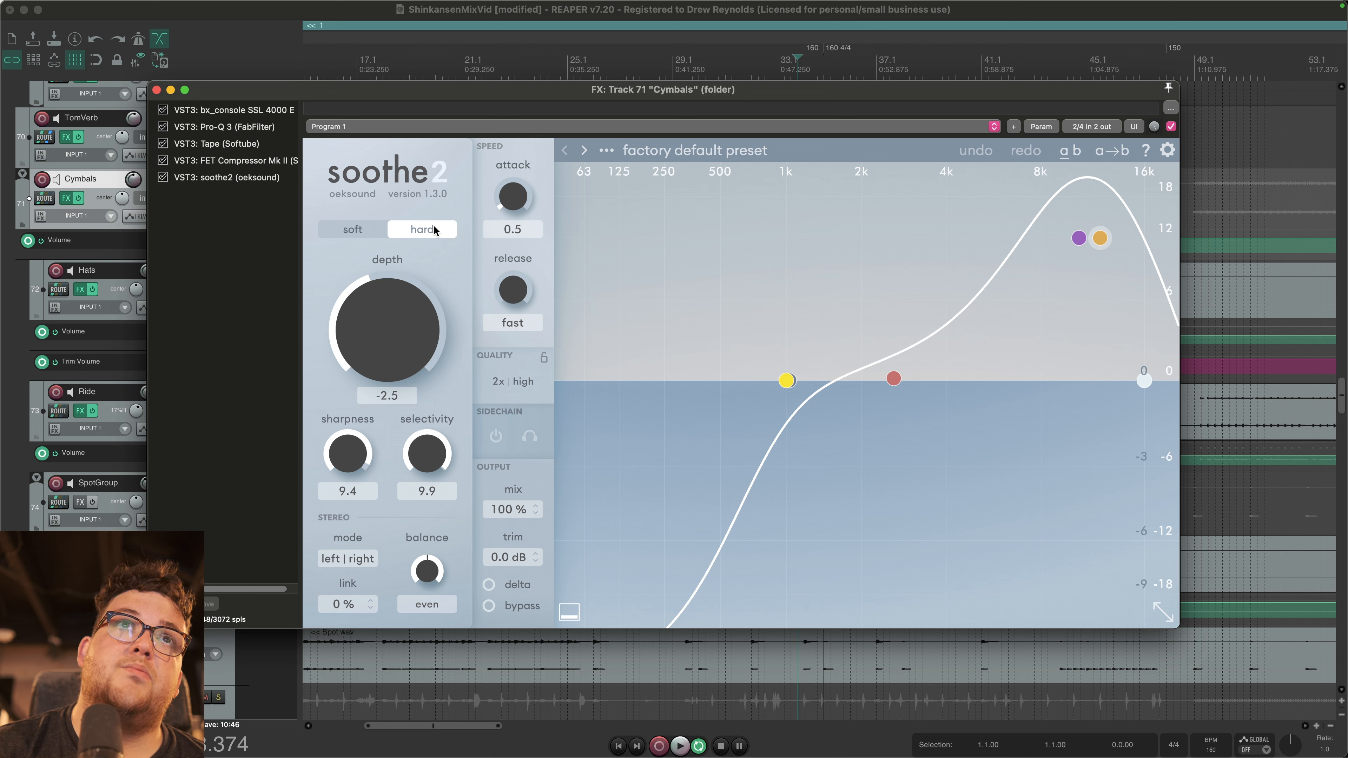
{"action": "left_click", "coordinate": [520, 382]}
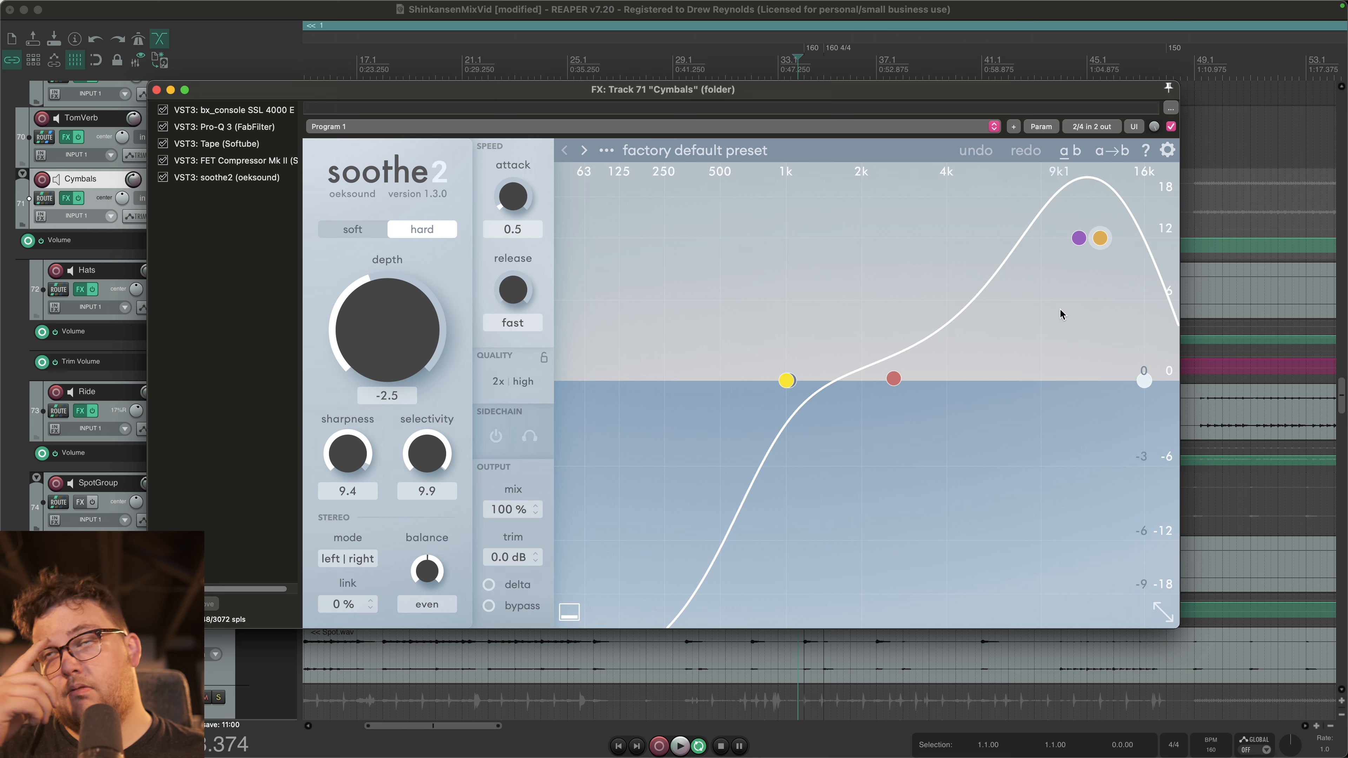
Step: Play the cymbal passage with soothe2 bypassed and again with it enabled, and close the Cymbals effects window
{"action": "left_click_drag", "start_coordinate": [785, 100], "coordinate": [790, 79]}
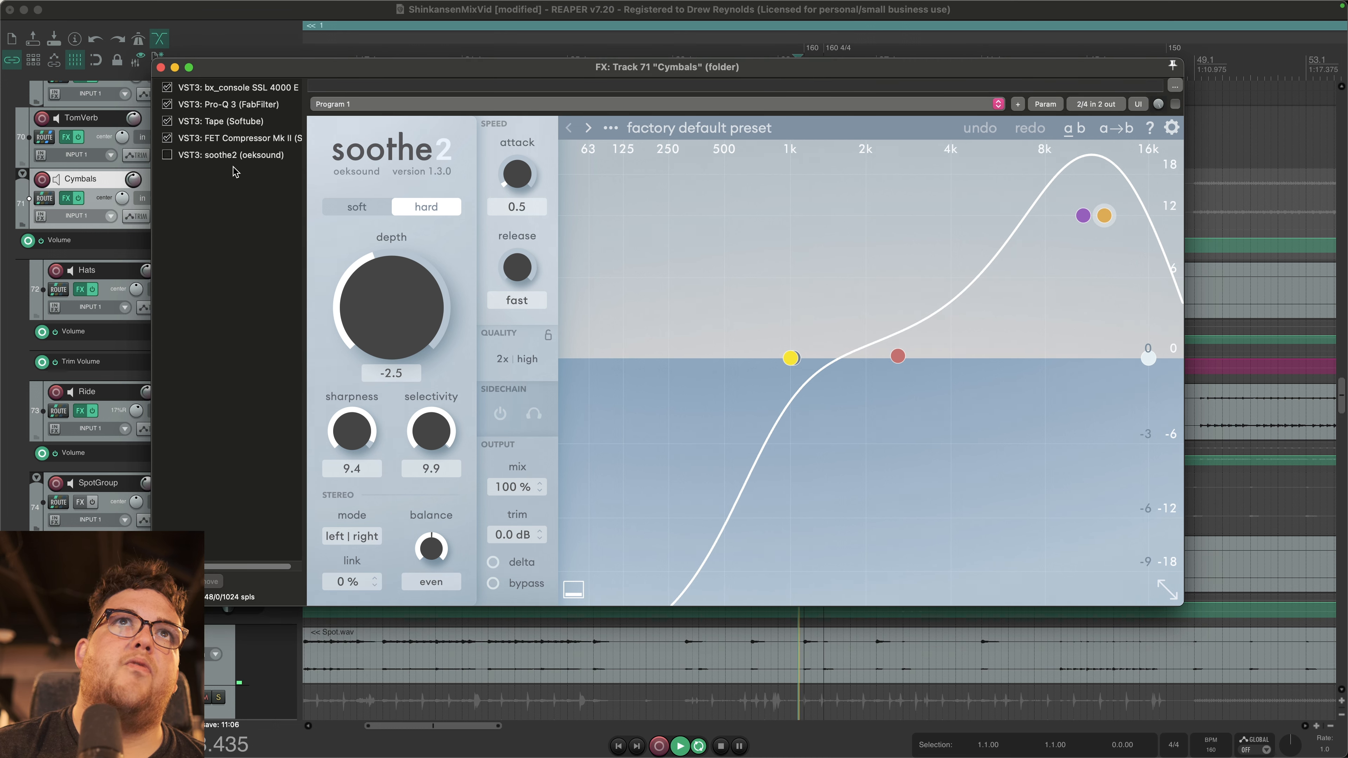
{"action": "left_click", "coordinate": [227, 154]}
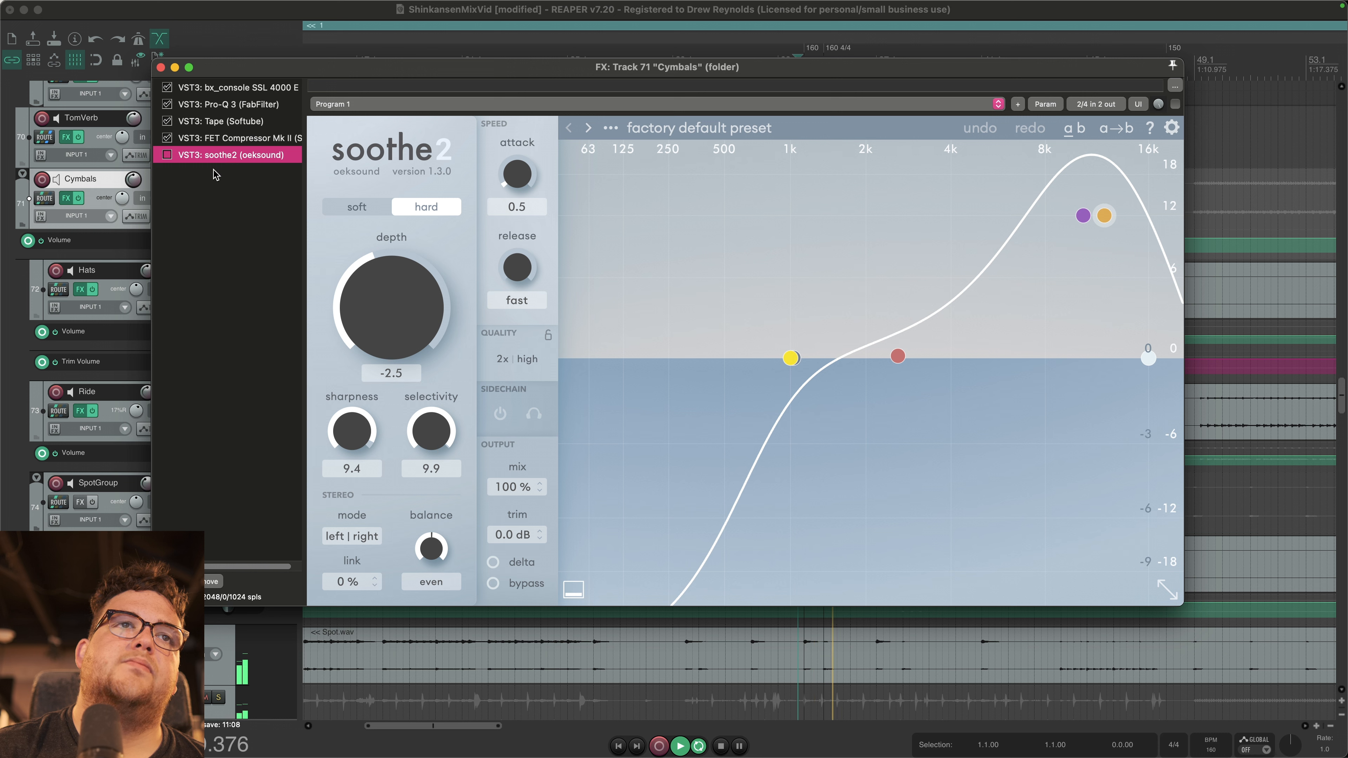
{"action": "key", "text": "space"}
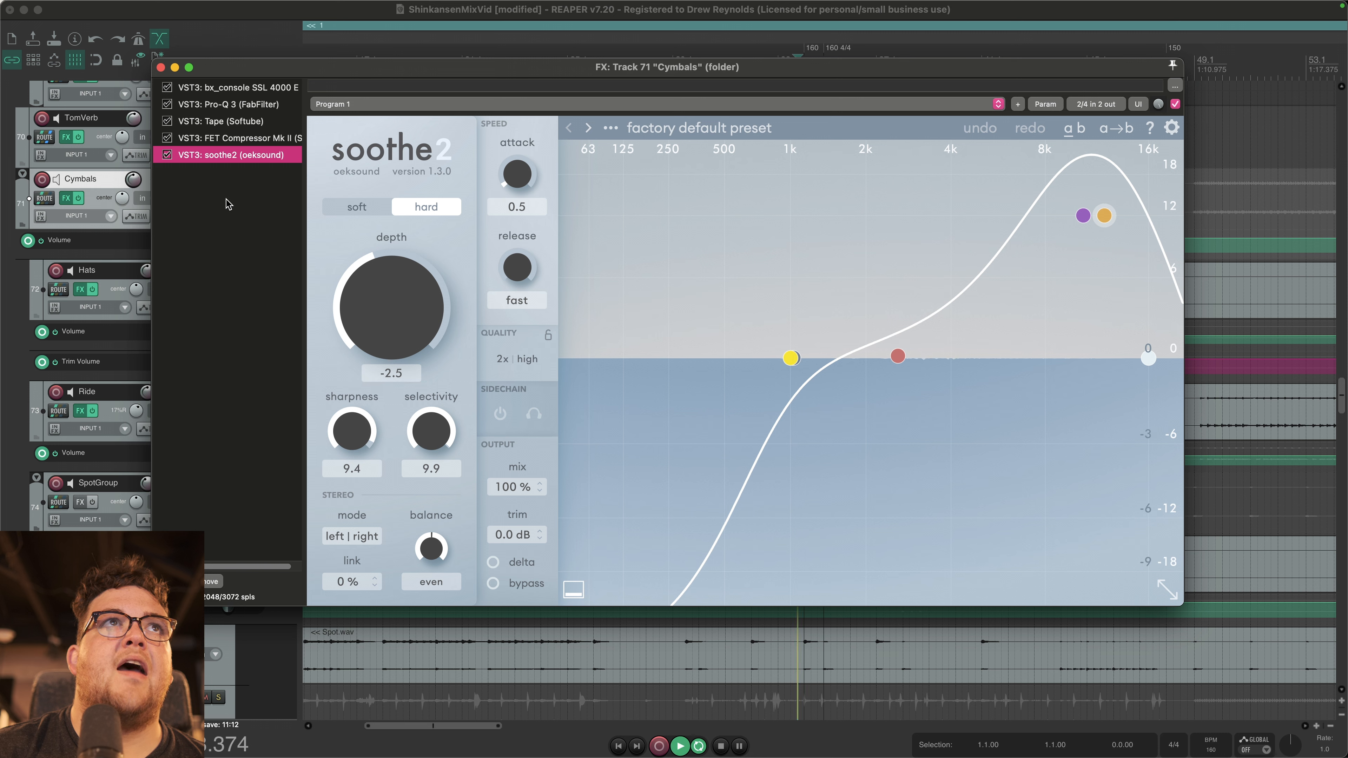
{"action": "key", "text": "space"}
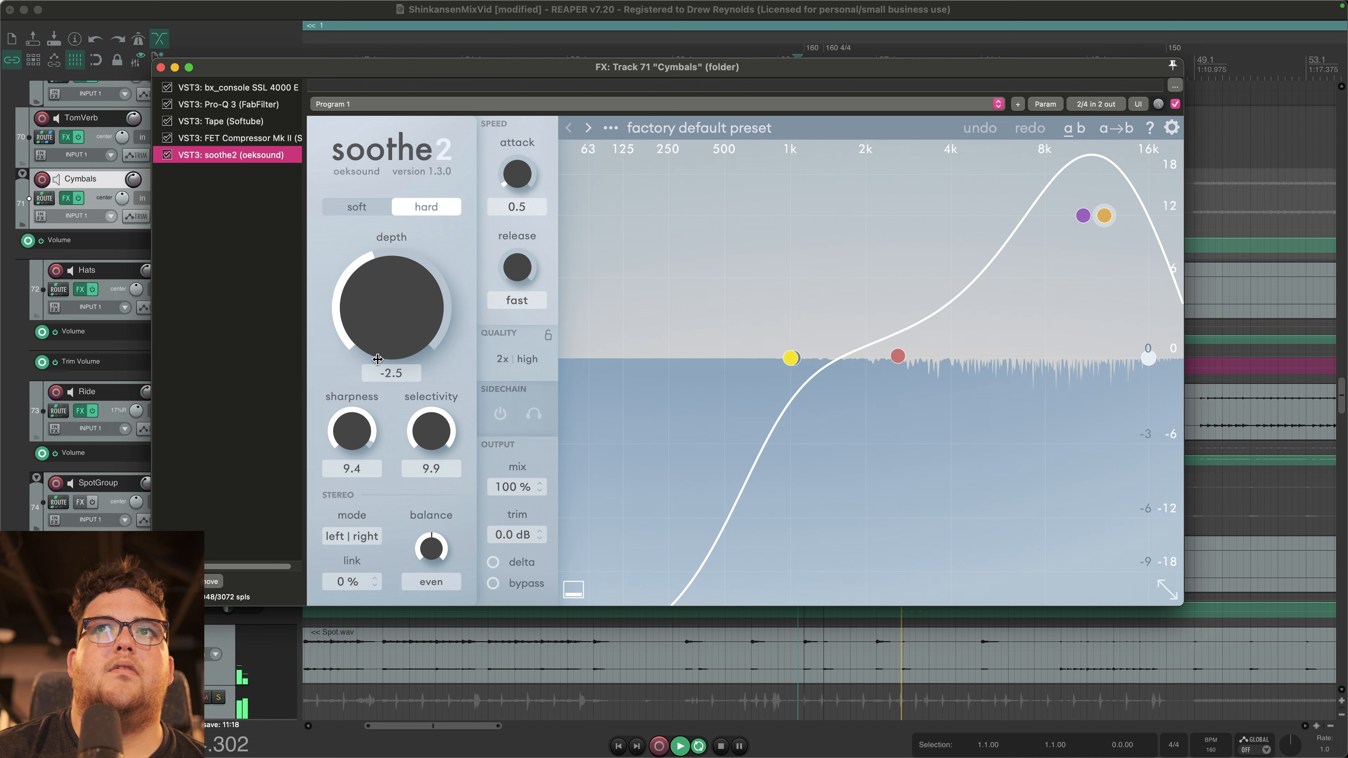
{"action": "left_click", "coordinate": [283, 391]}
{"action": "key", "text": "space"}
{"action": "key", "text": "Escape"}
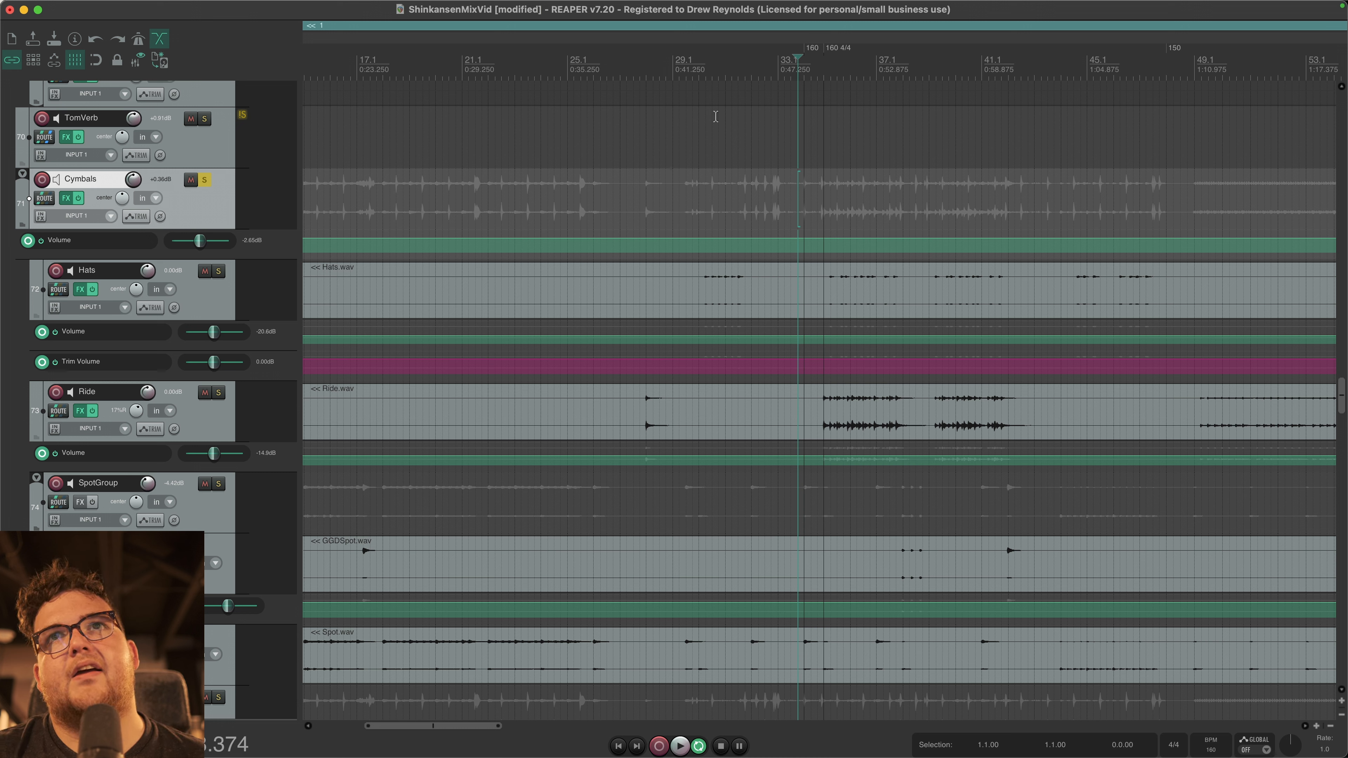
Step: Play the passage with the whole DrumBus and examine the meters of the kick, snare, overhead and ambience tracks
{"action": "scroll", "coordinate": [239, 389], "scroll_direction": "down", "scroll_amount": 6}
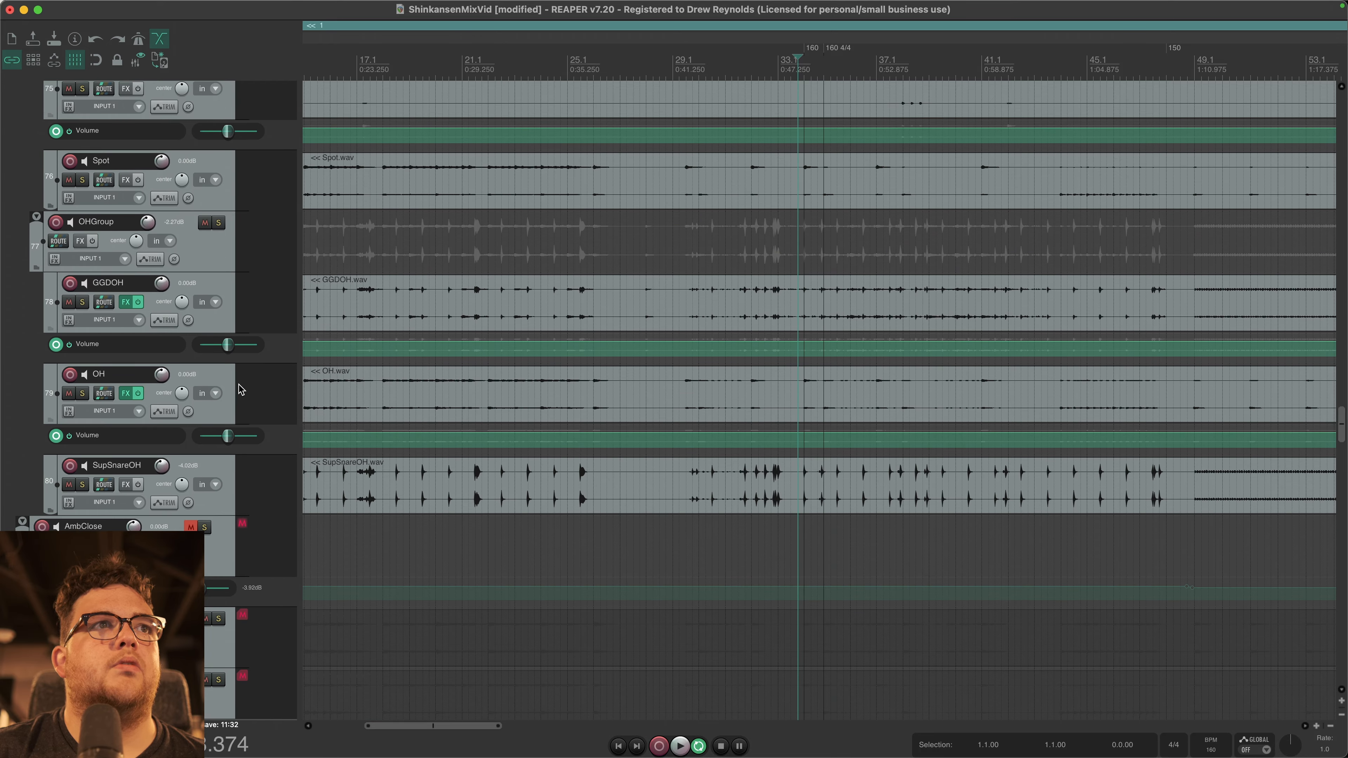
{"action": "scroll", "coordinate": [239, 389], "scroll_direction": "up", "scroll_amount": 15}
{"action": "key", "text": "space"}
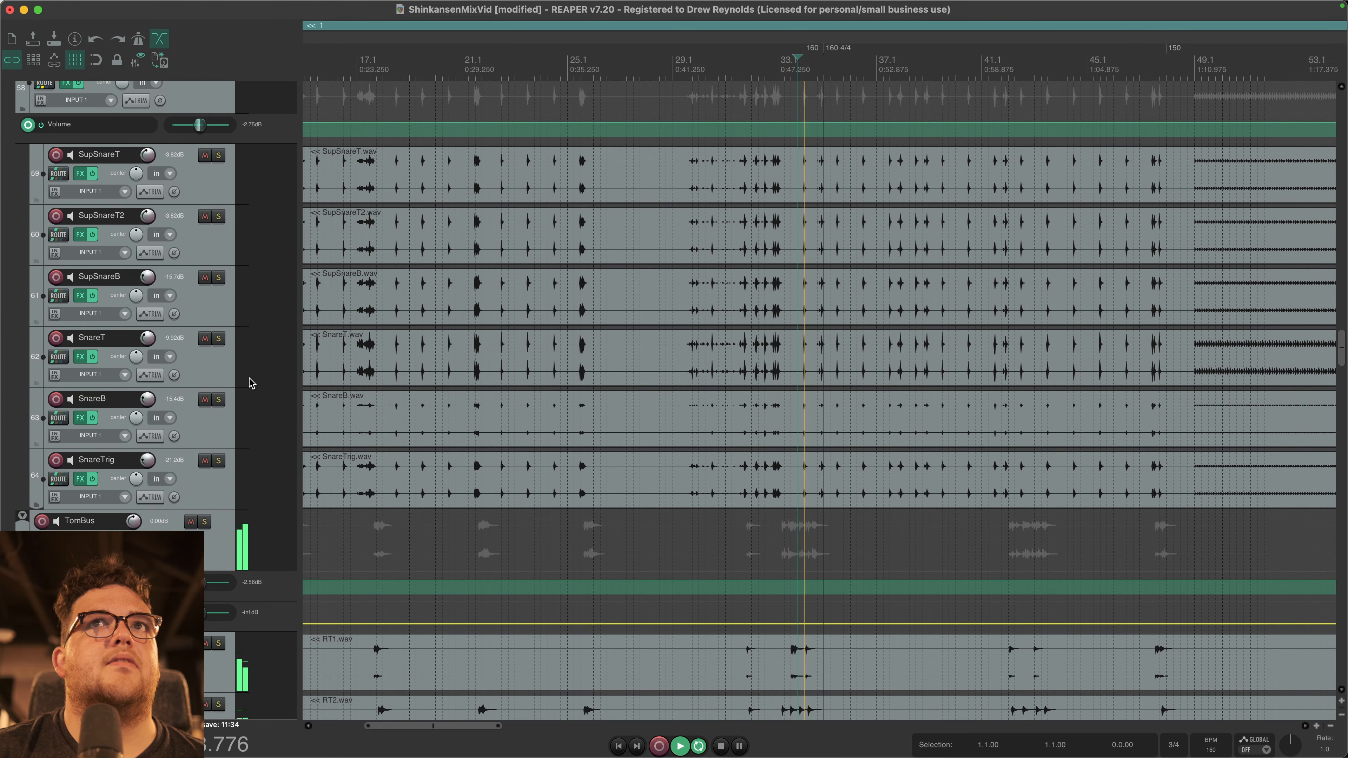
{"action": "scroll", "coordinate": [215, 355], "scroll_direction": "up", "scroll_amount": 7}
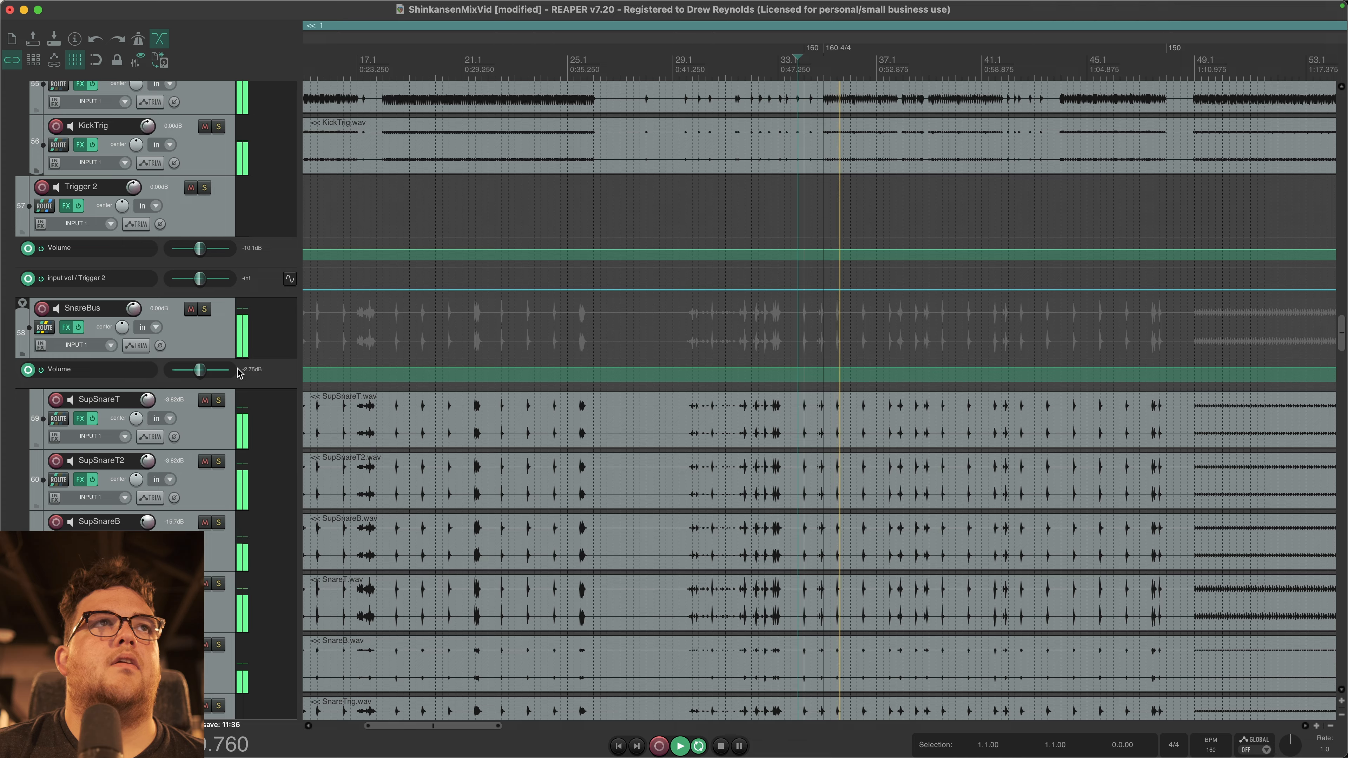
{"action": "scroll", "coordinate": [241, 398], "scroll_direction": "up", "scroll_amount": 7}
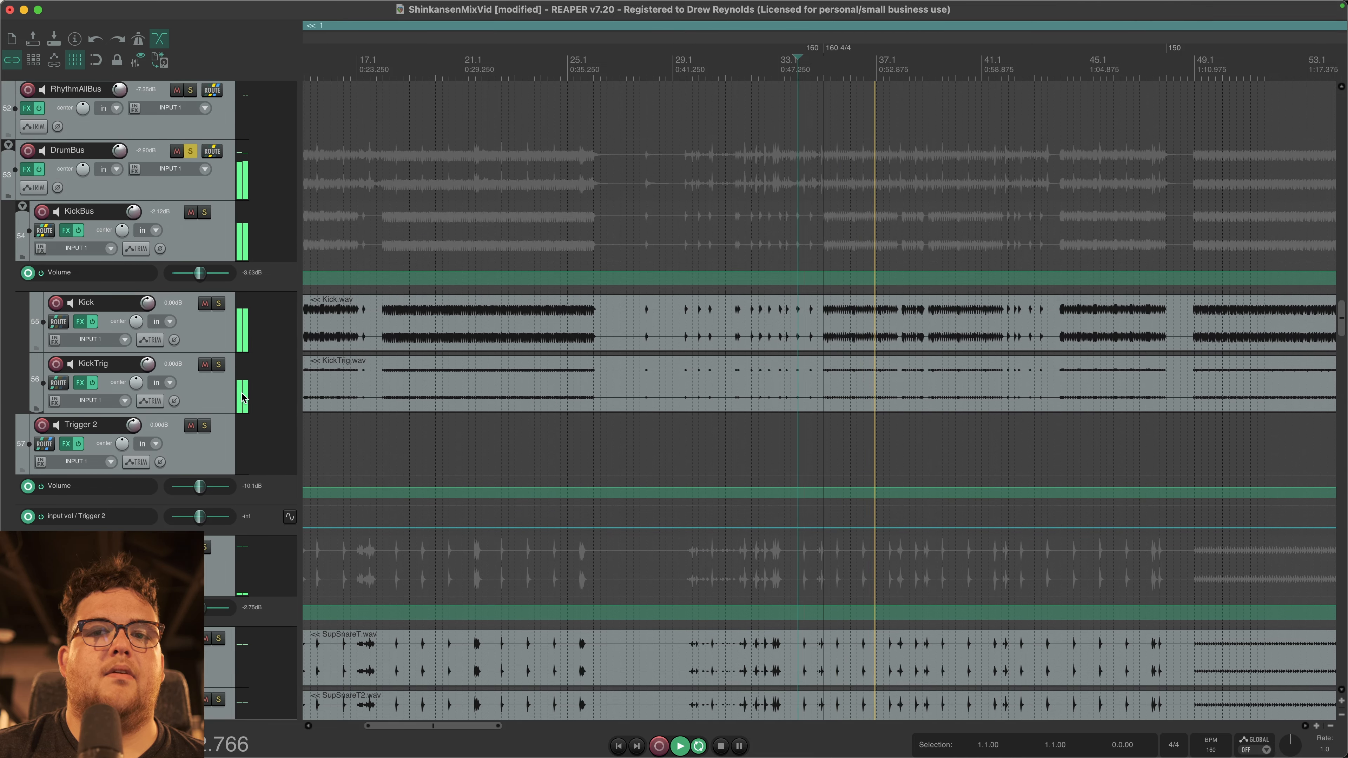
{"action": "scroll", "coordinate": [241, 398], "scroll_direction": "down", "scroll_amount": 20}
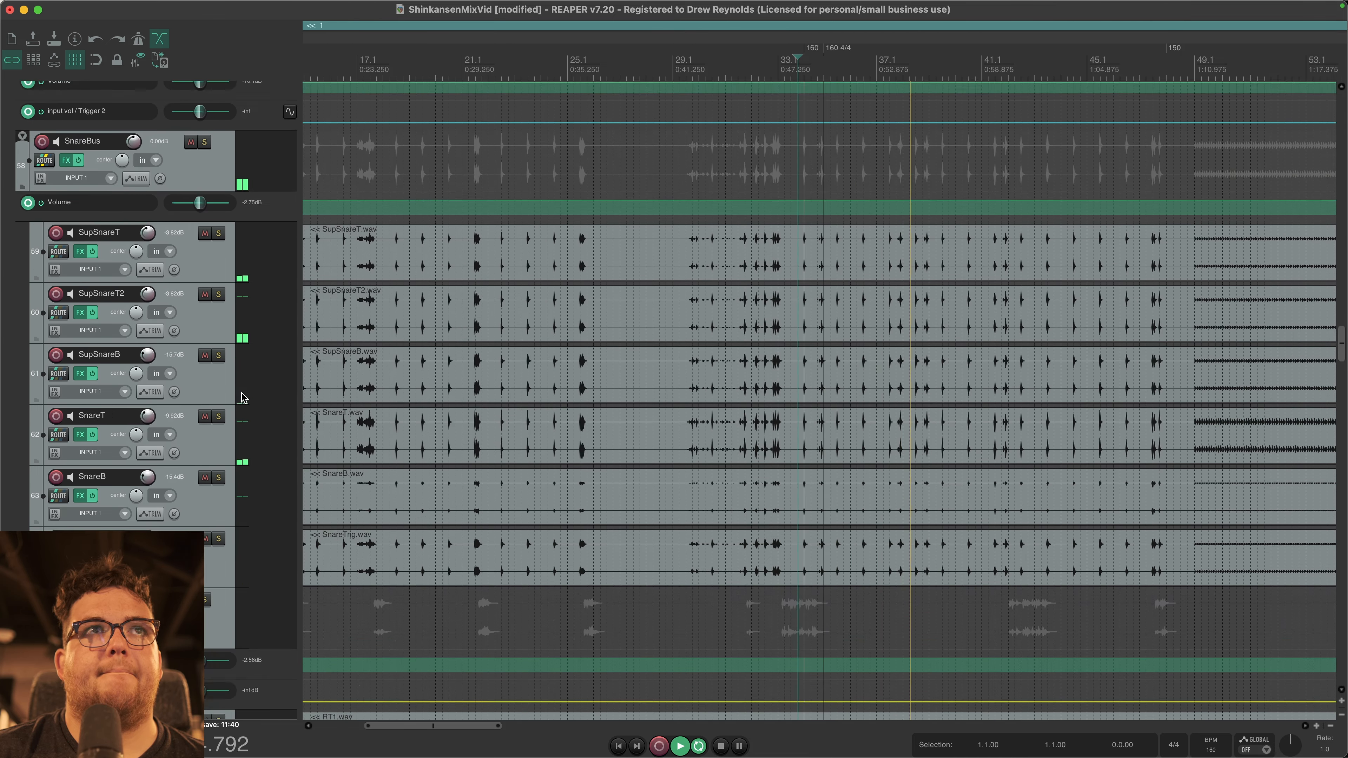
{"action": "scroll", "coordinate": [242, 398], "scroll_direction": "down", "scroll_amount": 20}
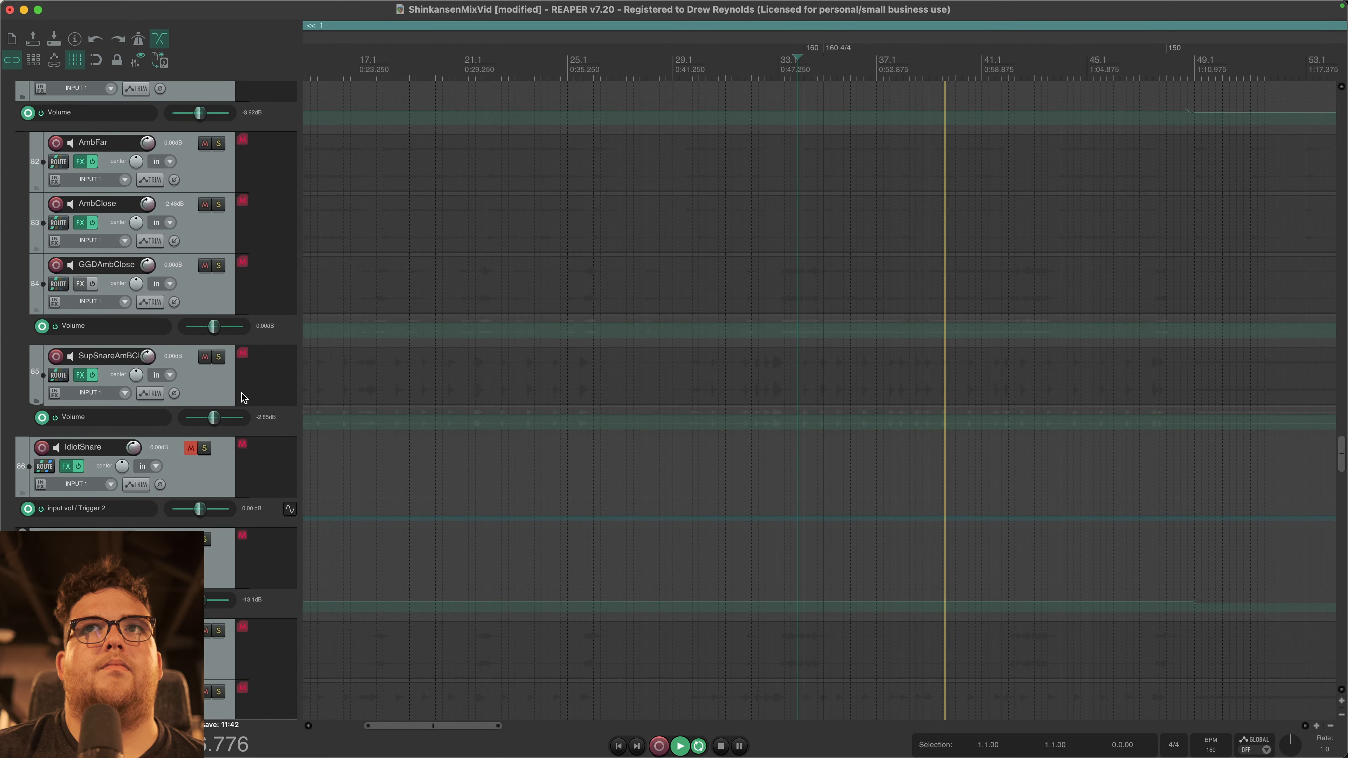
{"action": "scroll", "coordinate": [241, 399], "scroll_direction": "up", "scroll_amount": 6}
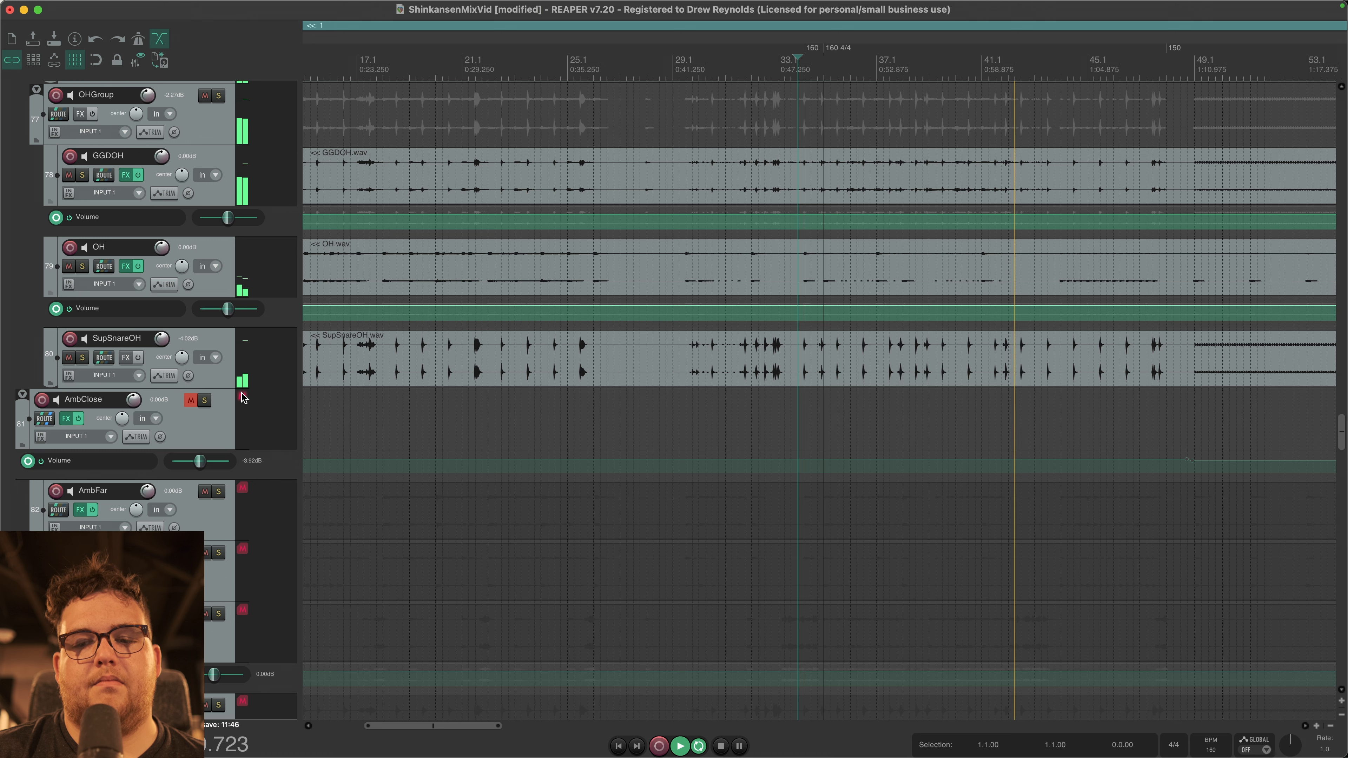
{"action": "key", "text": "space"}
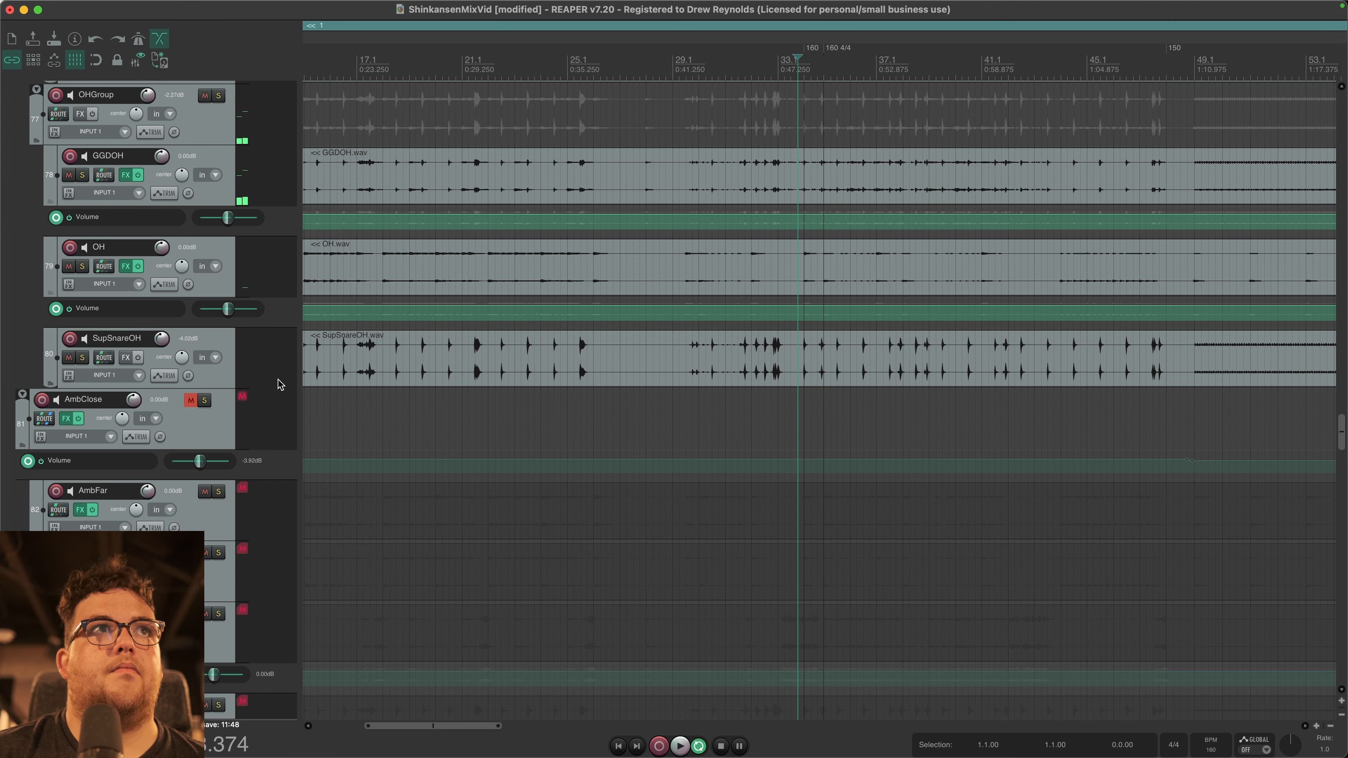
Step: Save the project, and unmute and solo the AmbClose folder below SupSnareOH
{"action": "key", "text": "super+s"}
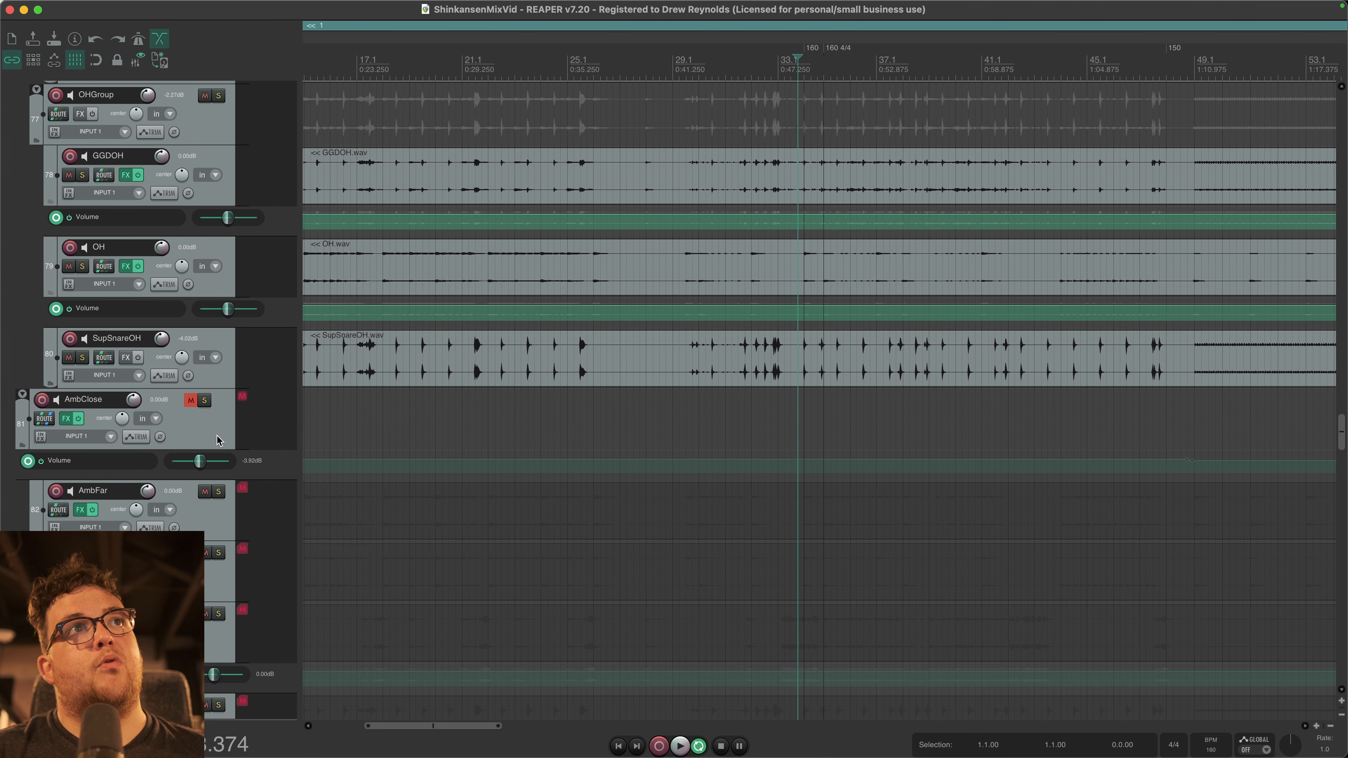
{"action": "left_click", "coordinate": [191, 401]}
{"action": "left_click", "coordinate": [205, 401]}
Step: Select the AmbFar track and look over the waveforms of the ambience tracks in the AmbClose folder
{"action": "scroll", "coordinate": [266, 483], "scroll_direction": "down", "scroll_amount": 5}
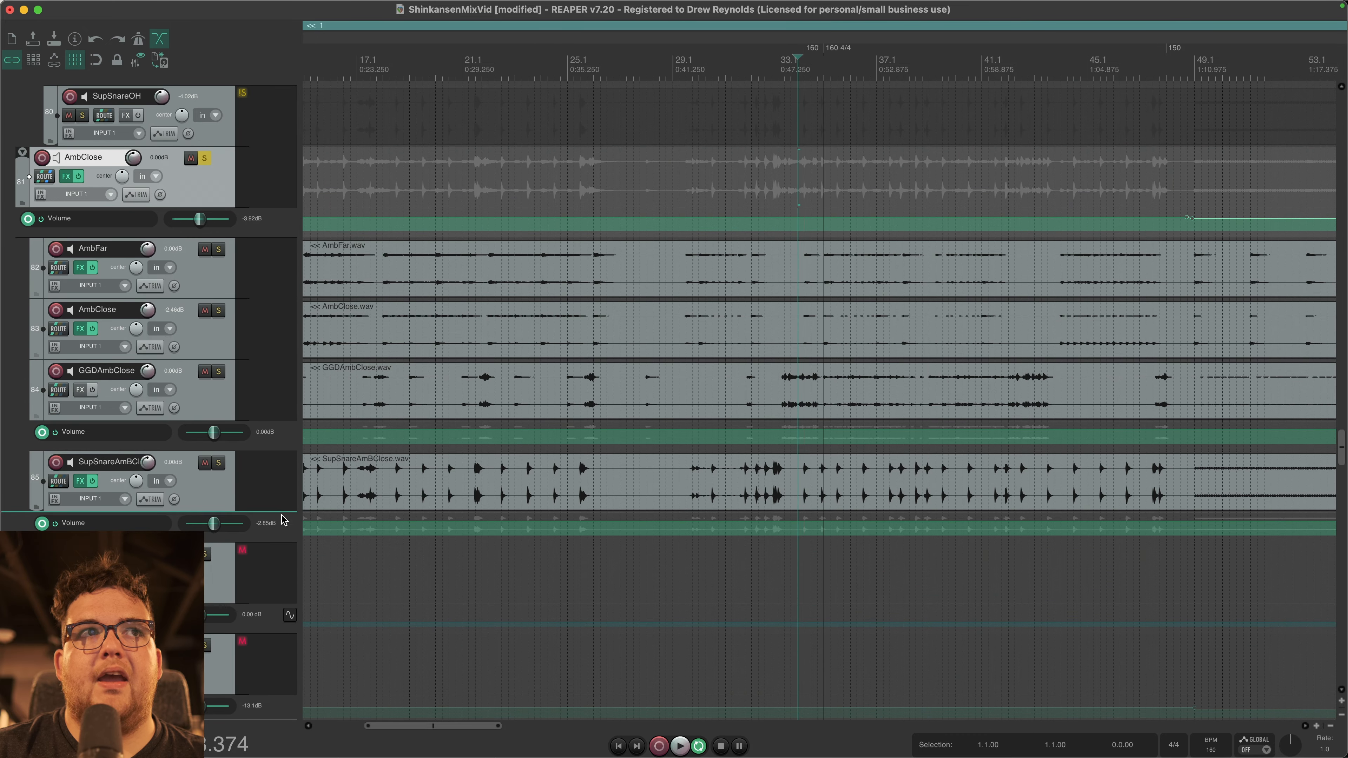
{"action": "scroll", "coordinate": [874, 411], "scroll_direction": "up", "scroll_amount": 3}
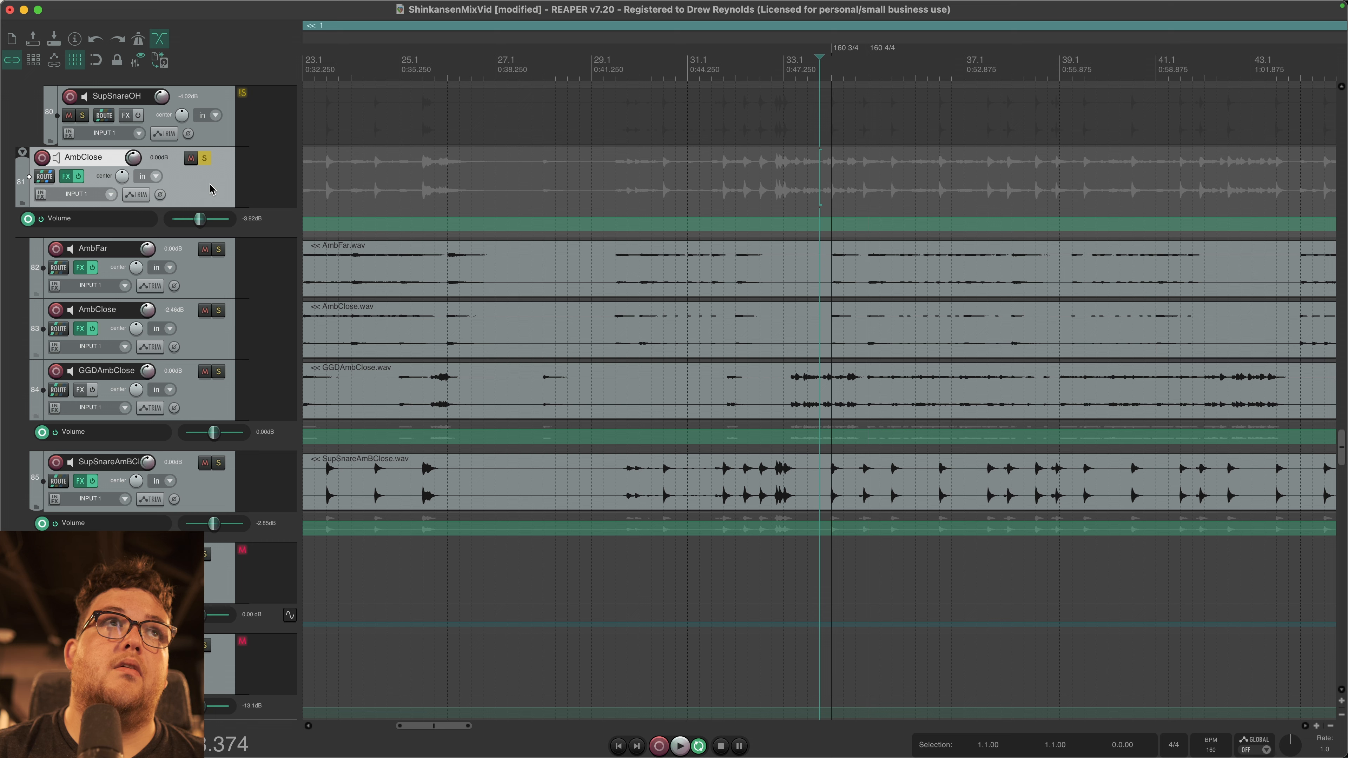
{"action": "scroll", "coordinate": [800, 341], "scroll_direction": "down", "scroll_amount": 8}
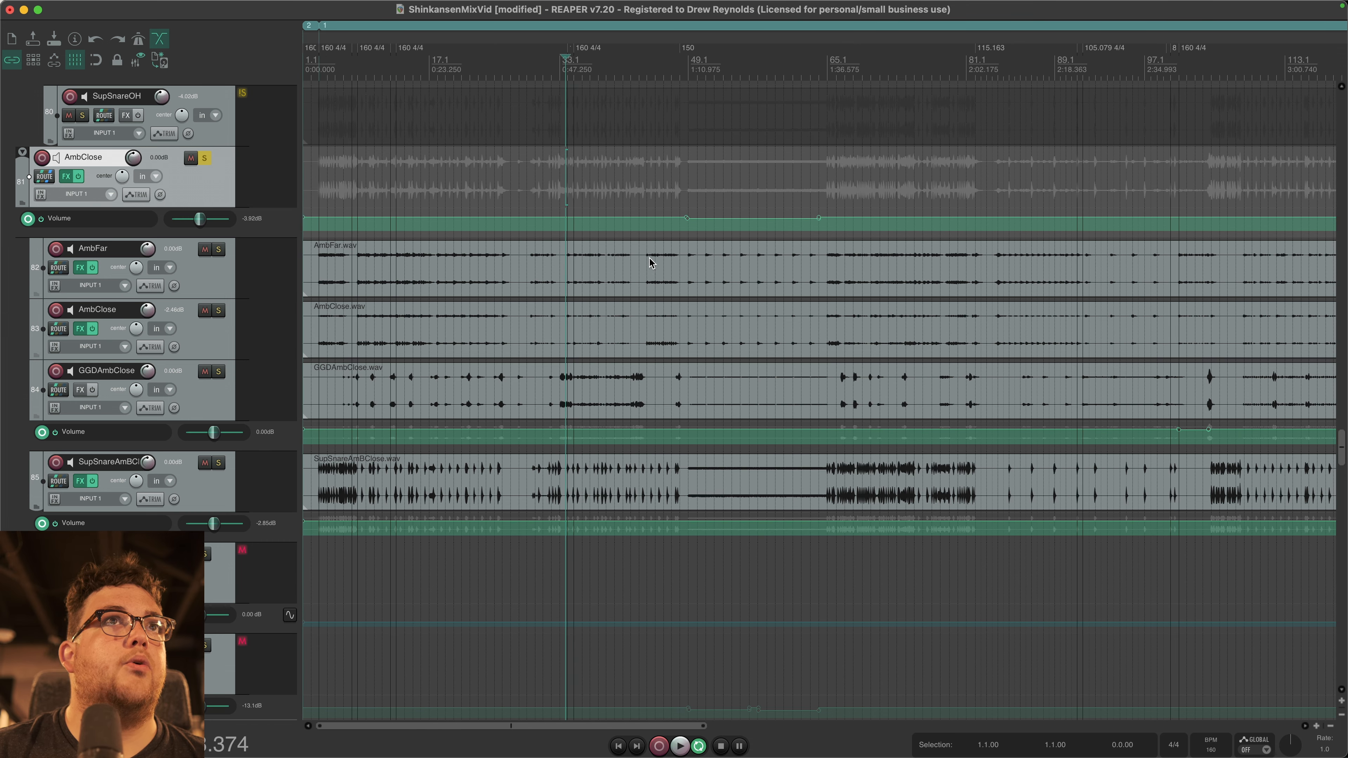
{"action": "left_click", "coordinate": [214, 280]}
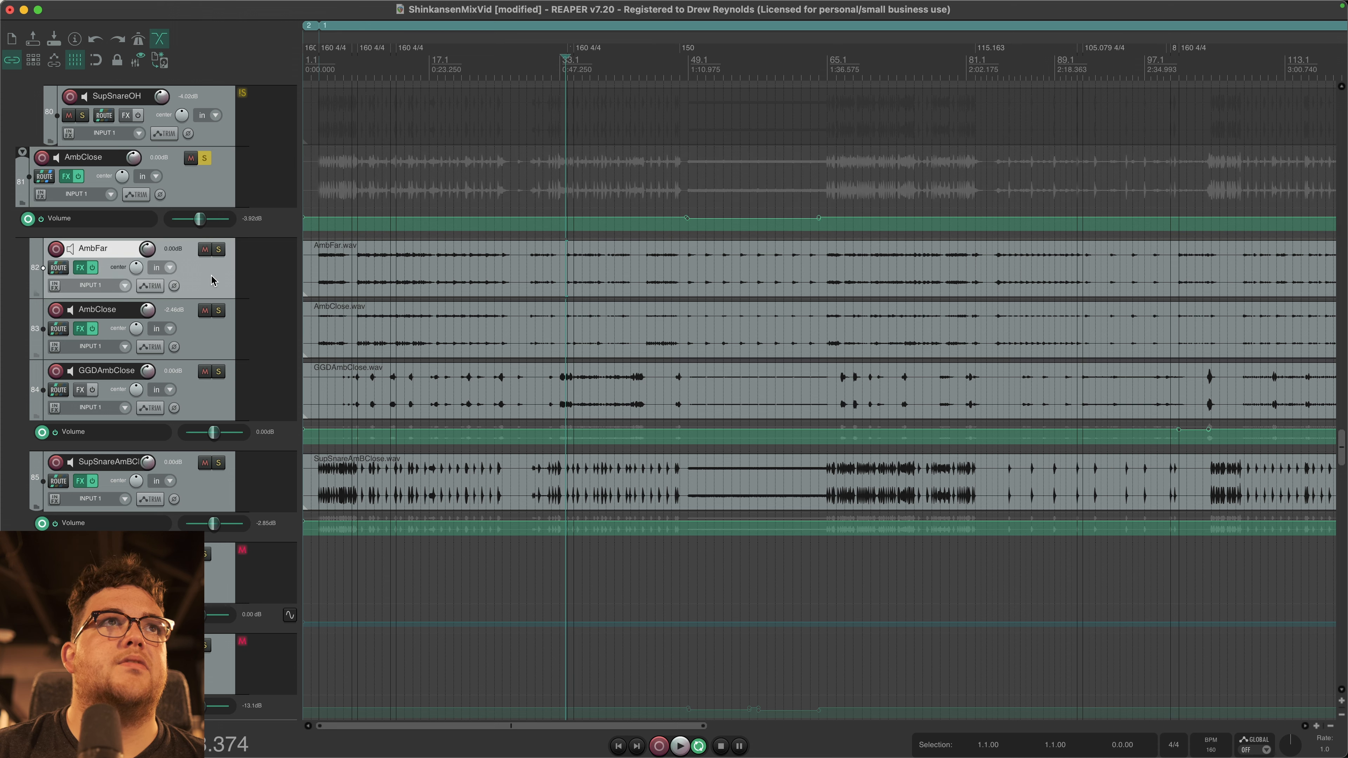
{"action": "left_click", "coordinate": [219, 250]}
{"action": "scroll", "coordinate": [758, 299], "scroll_direction": "up", "scroll_amount": 5}
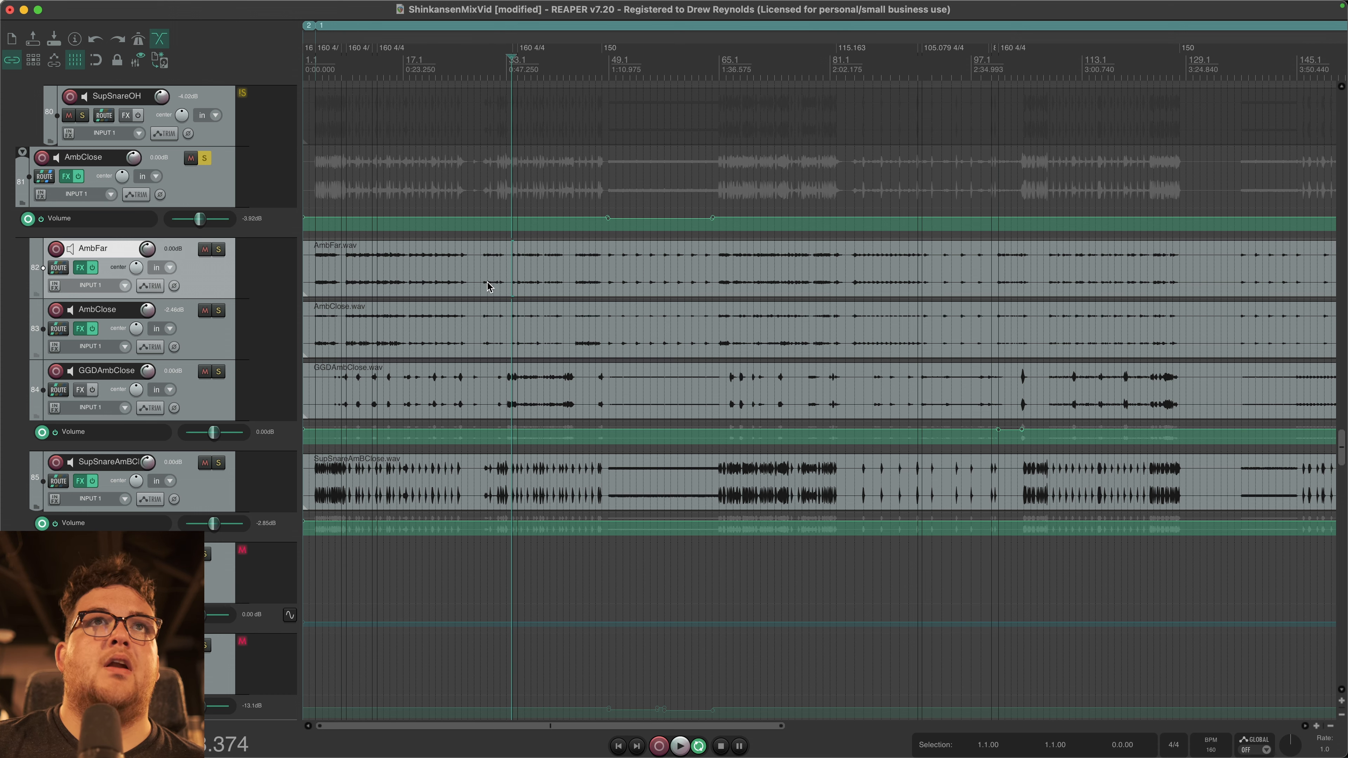
{"action": "scroll", "coordinate": [605, 260], "scroll_direction": "up", "scroll_amount": 3}
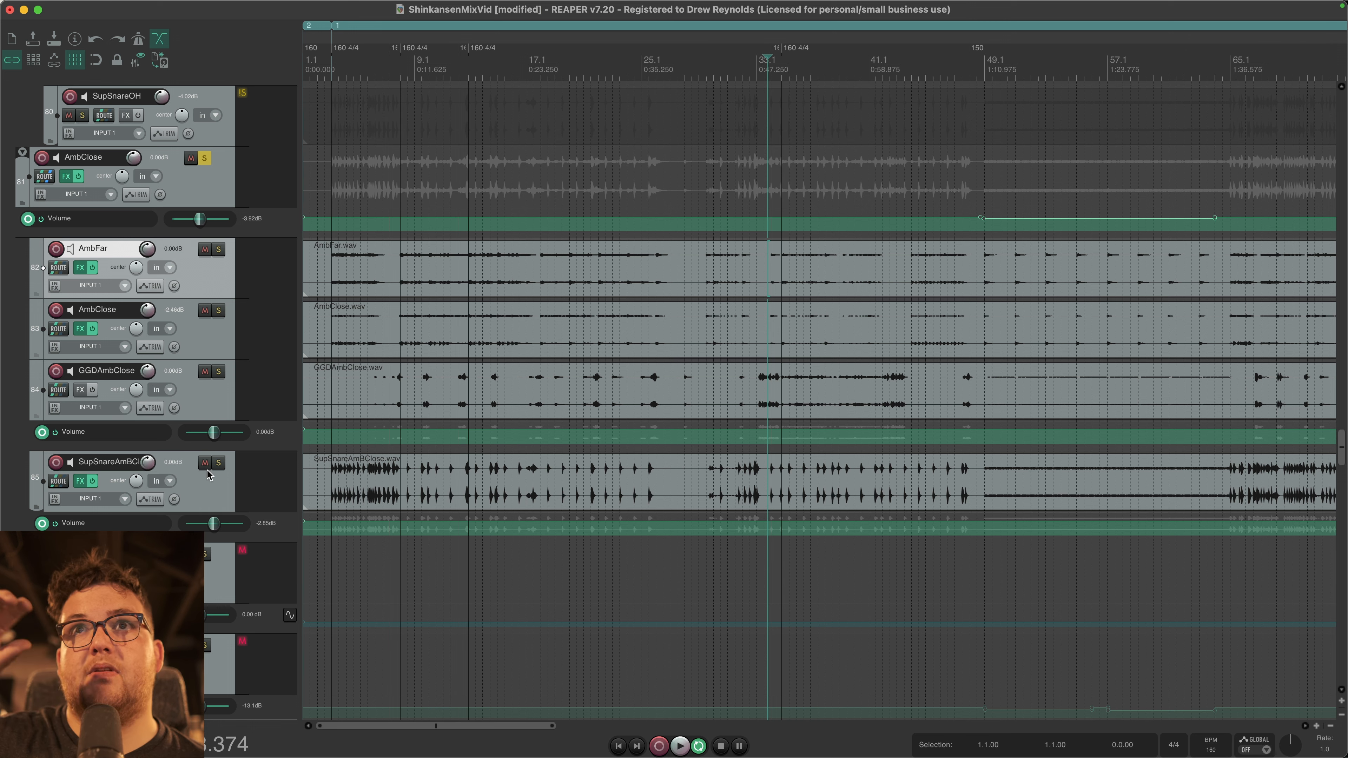
Step: Solo GGDAmbClose and audition it from the current position, and again from just before bar 35
{"action": "left_click", "coordinate": [218, 372]}
{"action": "key", "text": "space"}
{"action": "scroll", "coordinate": [930, 347], "scroll_direction": "up", "scroll_amount": 5}
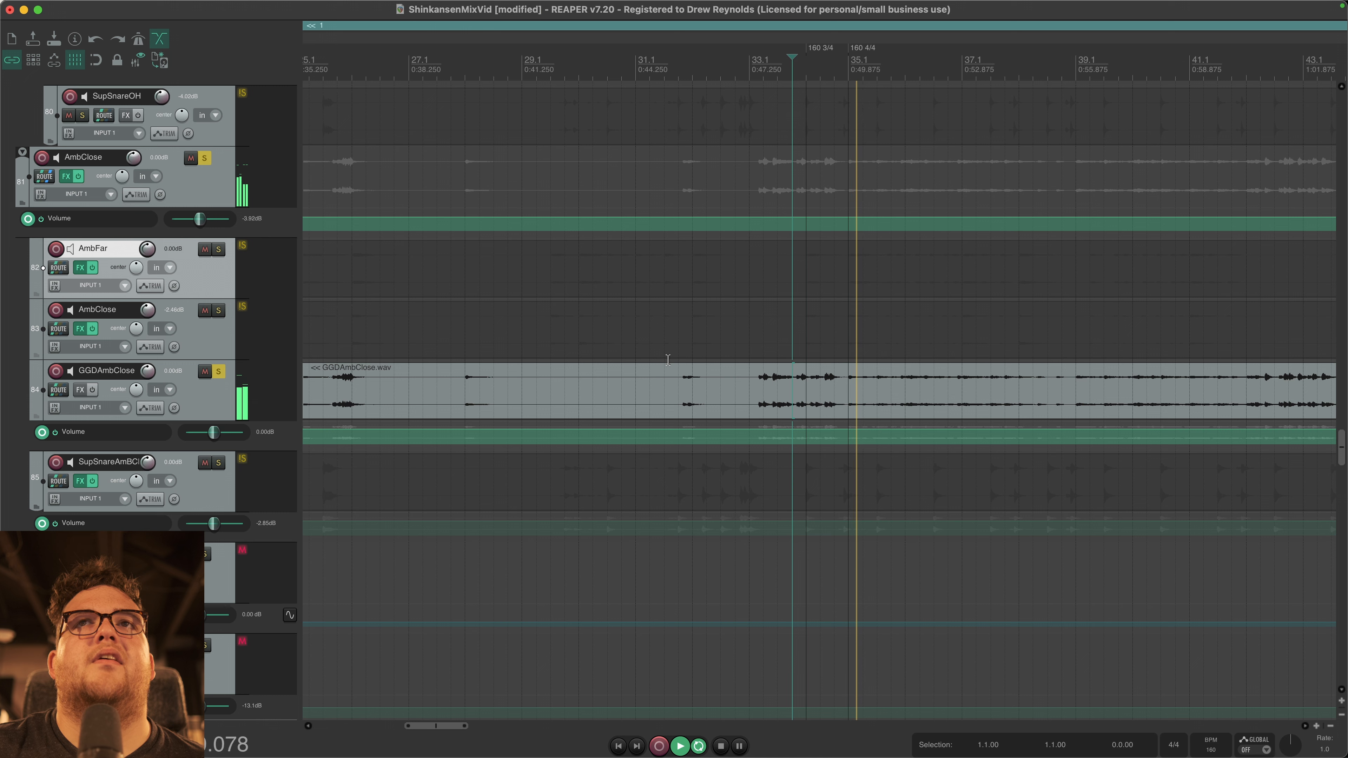
{"action": "key", "text": "space"}
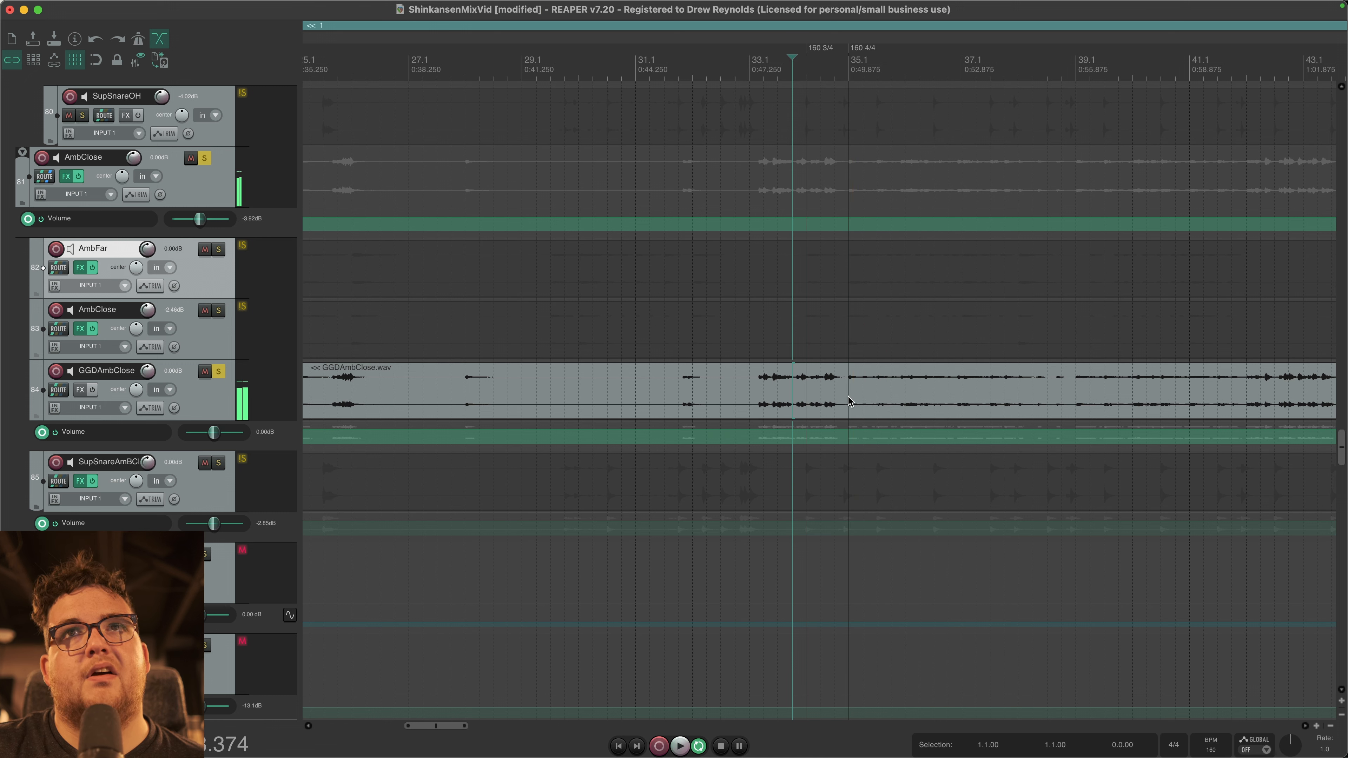
{"action": "left_click", "coordinate": [845, 392]}
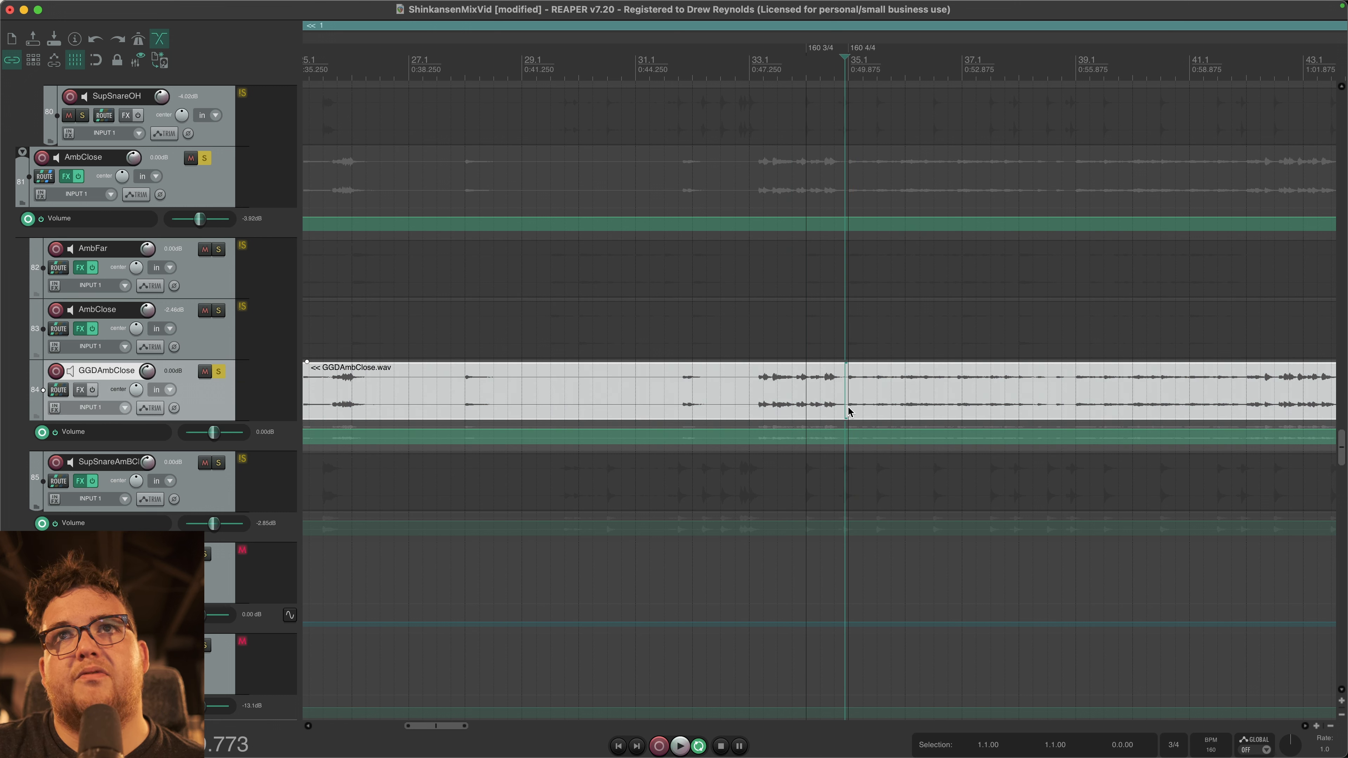
{"action": "key", "text": "space"}
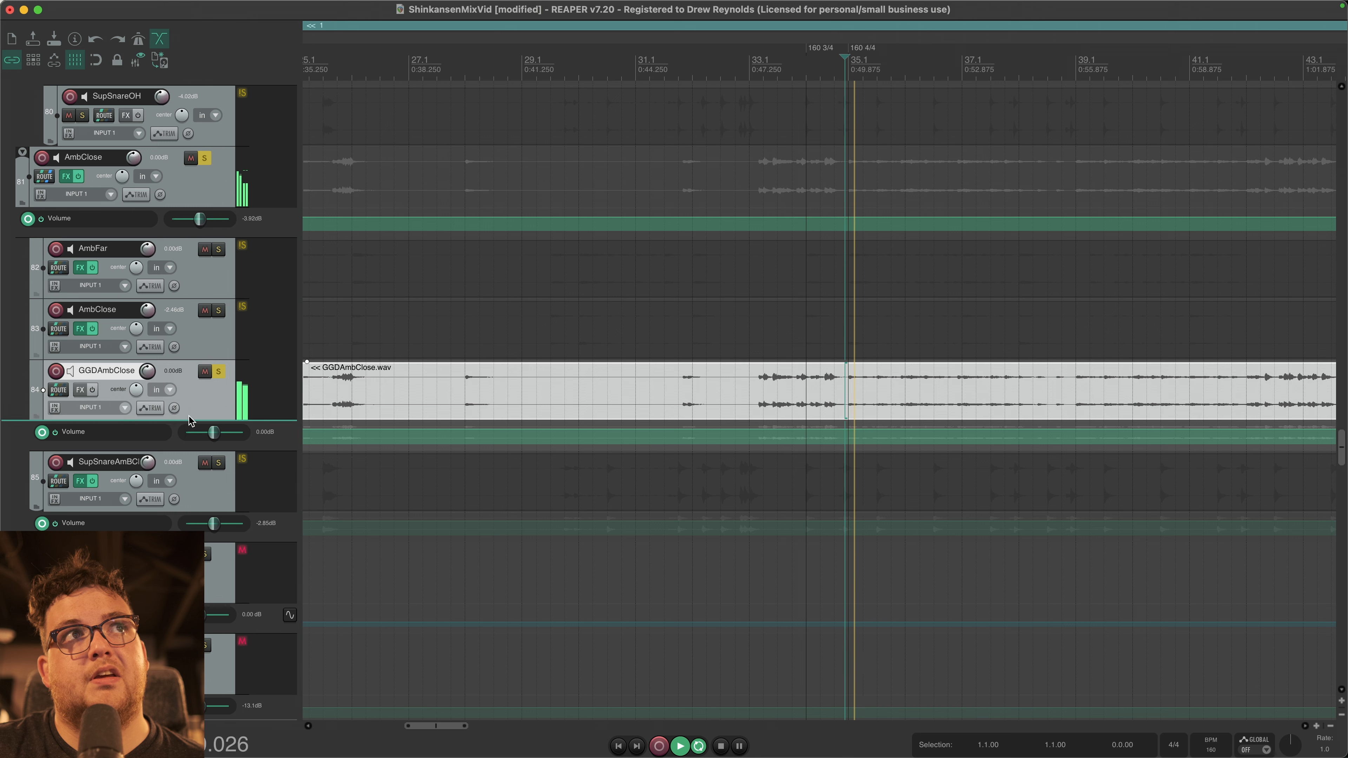
Step: Unsolo GGDAmbClose, audition the AmbFar track soloed from just before bar 35, and unsolo it
{"action": "key", "text": "space"}
{"action": "left_click", "coordinate": [221, 373]}
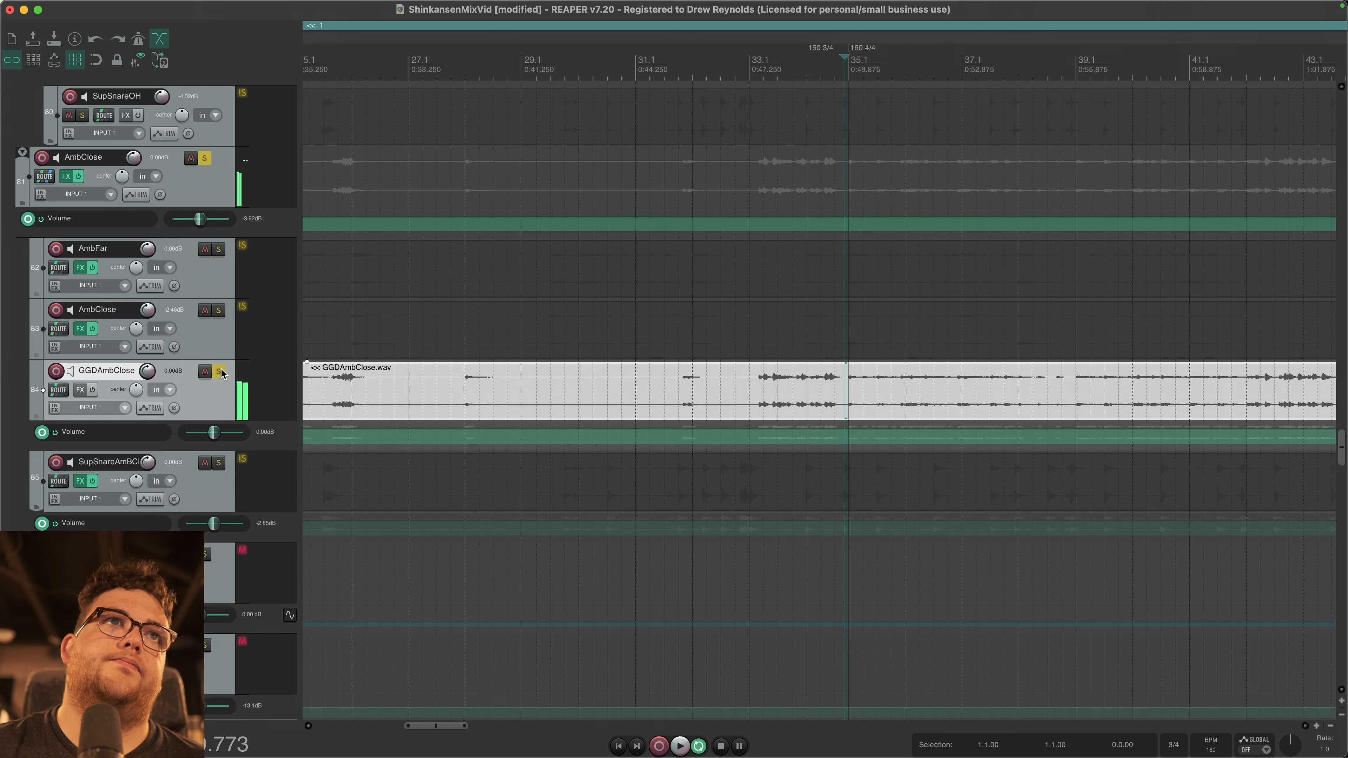
{"action": "left_click", "coordinate": [220, 252]}
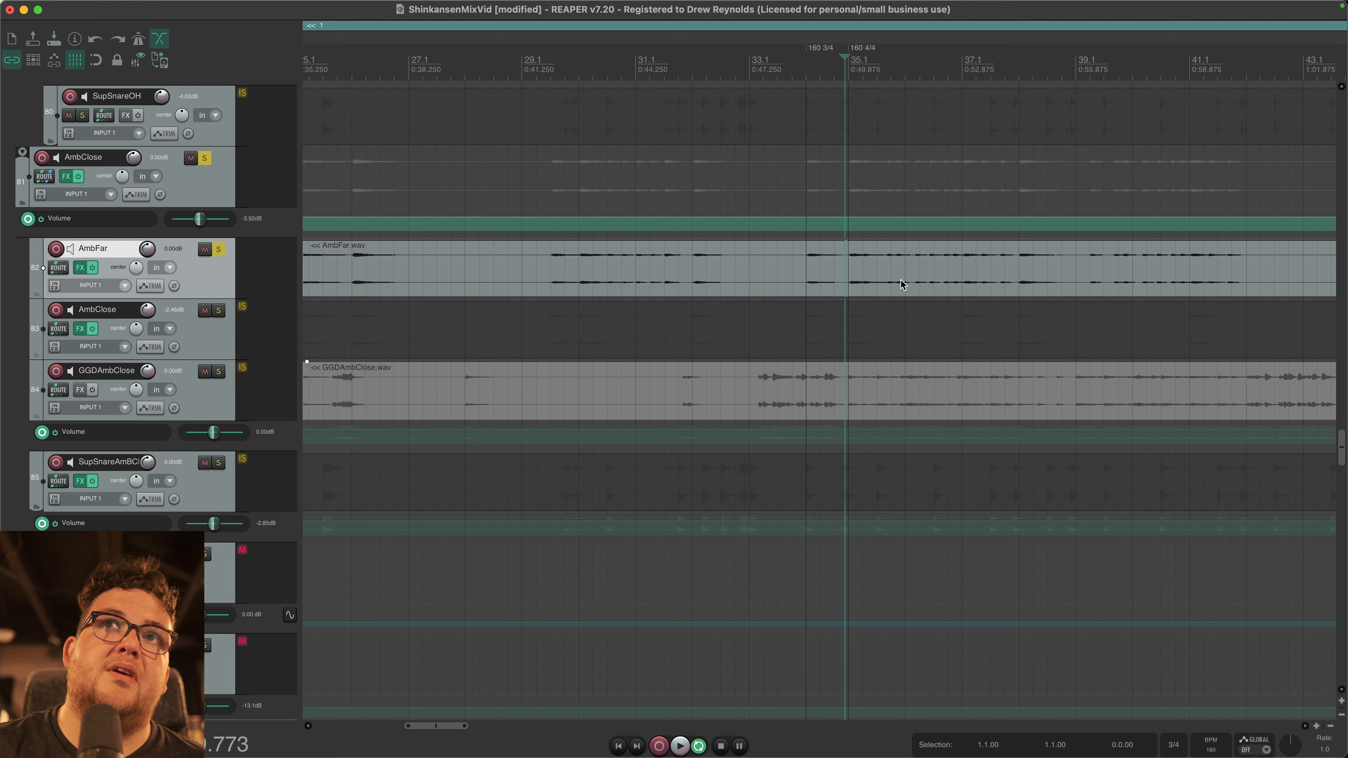
{"action": "key", "text": "space"}
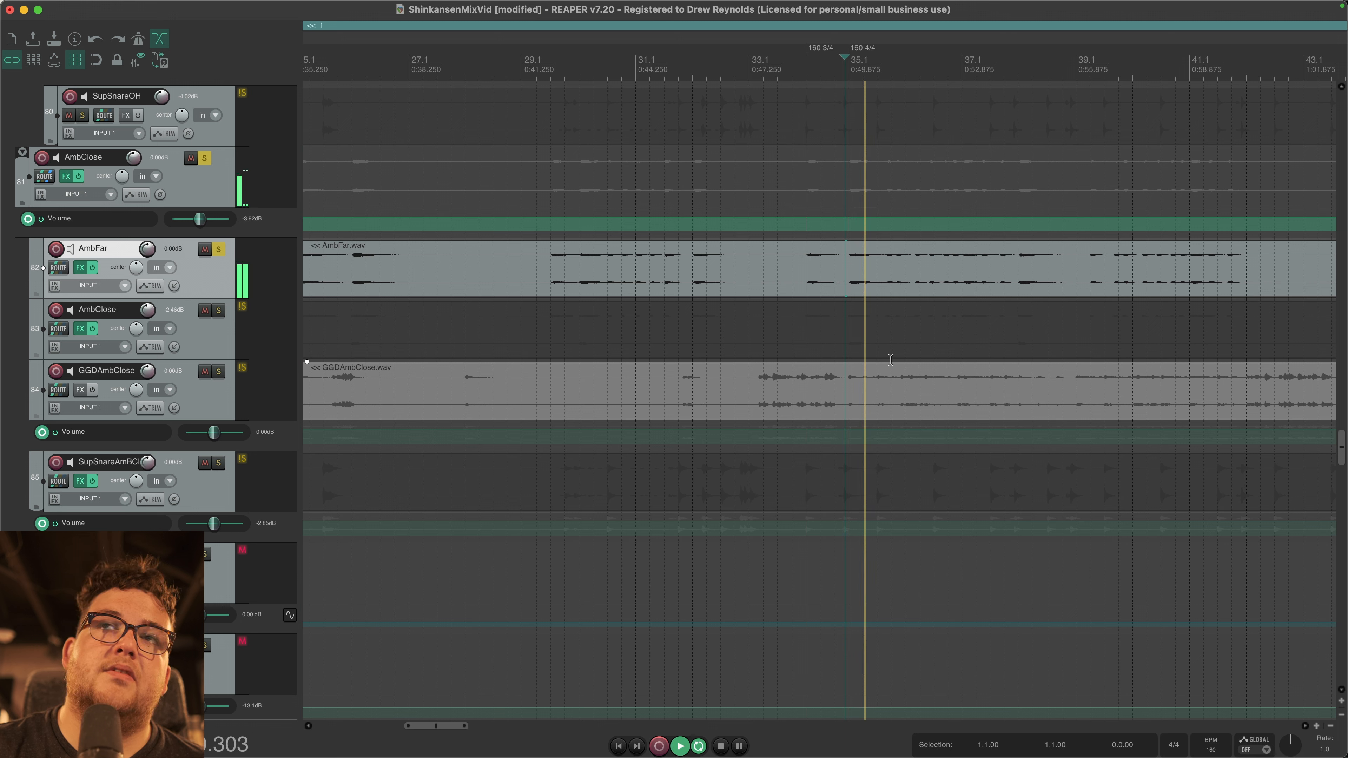
{"action": "key", "text": "space"}
{"action": "left_click", "coordinate": [218, 250]}
Step: Solo the AmbClose track inside the folder, audition it from the same position, and unsolo it
{"action": "left_click", "coordinate": [218, 309]}
{"action": "key", "text": "space"}
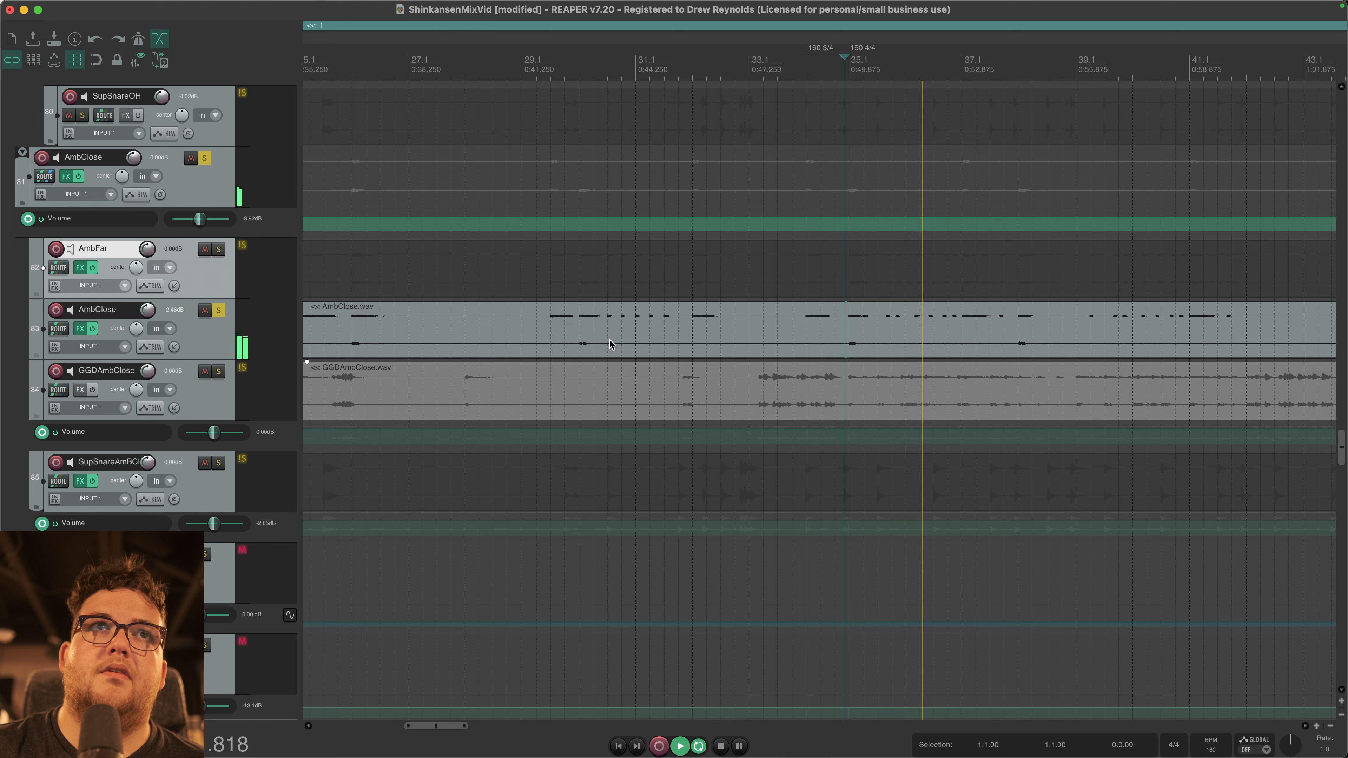
{"action": "key", "text": "space"}
{"action": "left_click", "coordinate": [218, 311]}
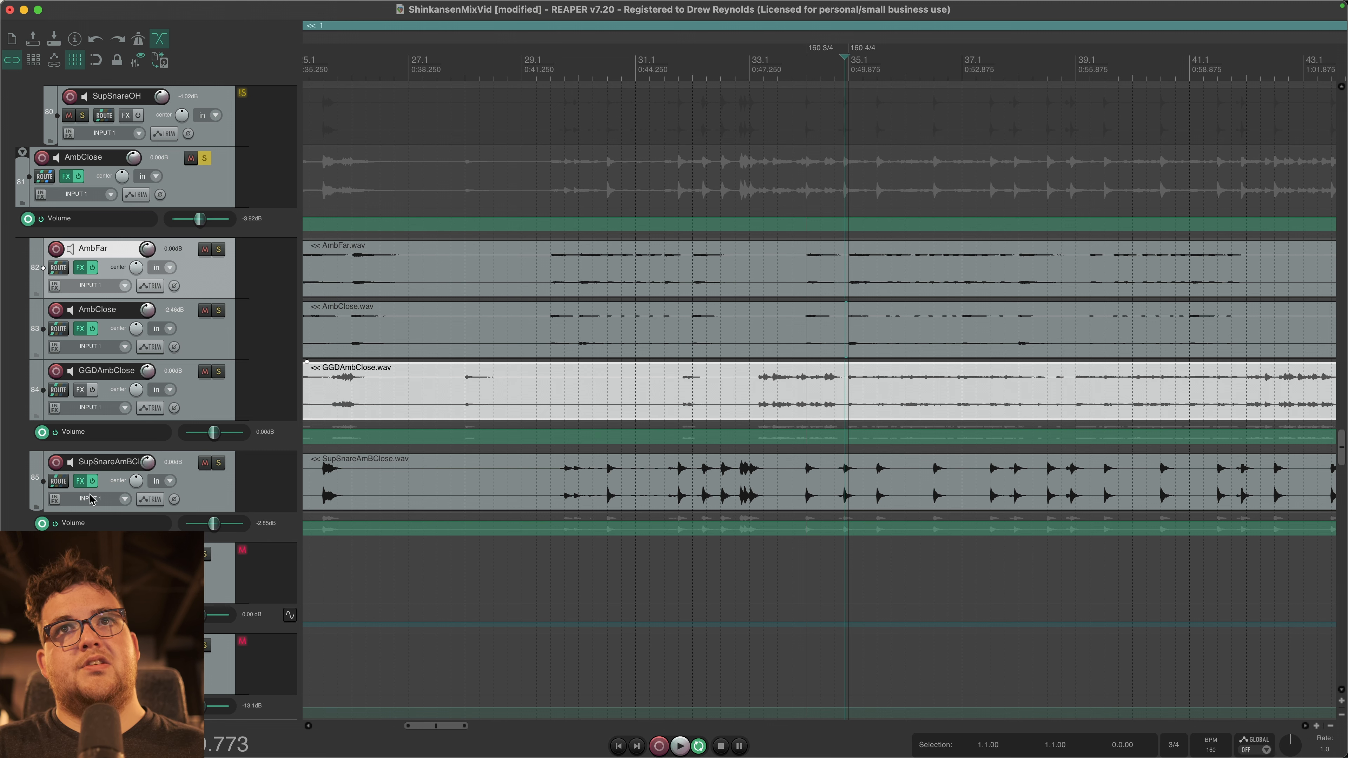
Step: Solo SupSnareAmBClose, audition it from just before bar 35, and unsolo it
{"action": "left_click", "coordinate": [217, 464]}
{"action": "key", "text": "space"}
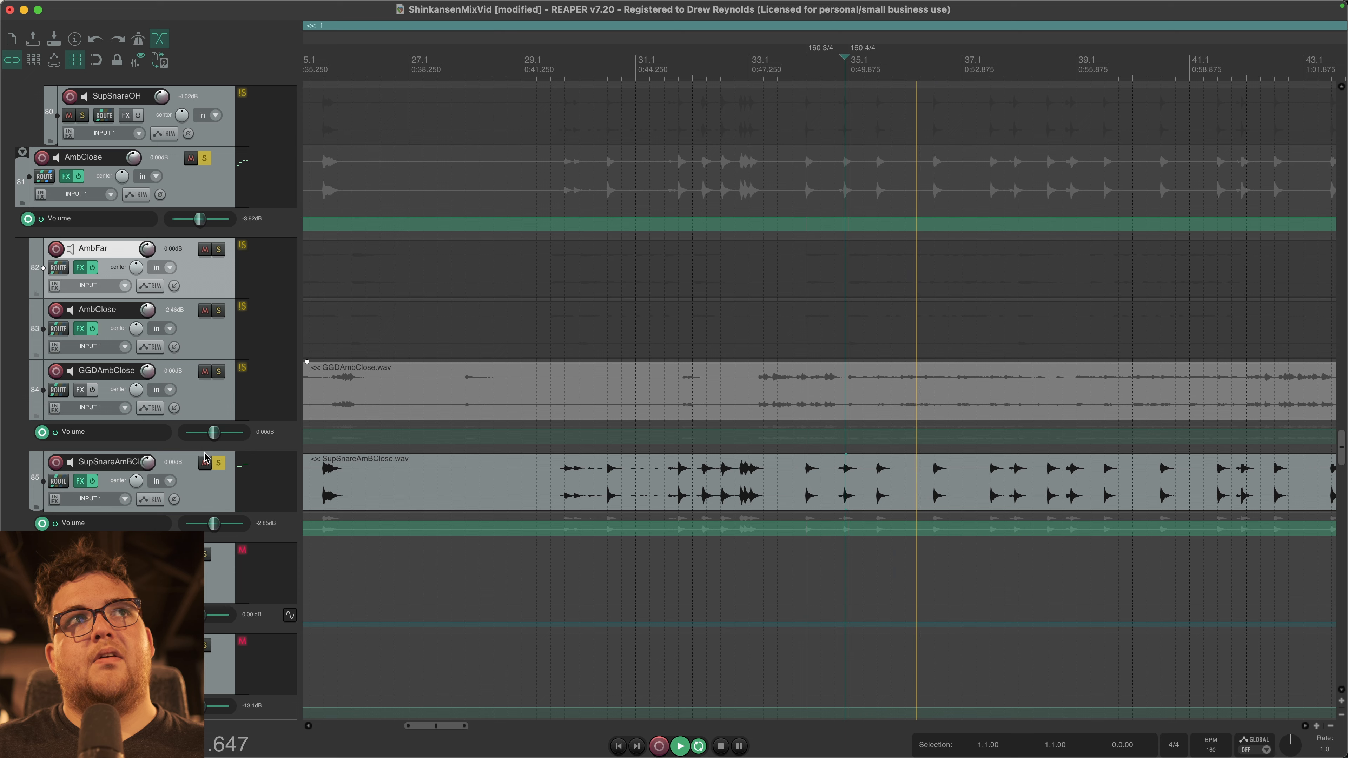
{"action": "key", "text": "space"}
{"action": "left_click", "coordinate": [218, 462]}
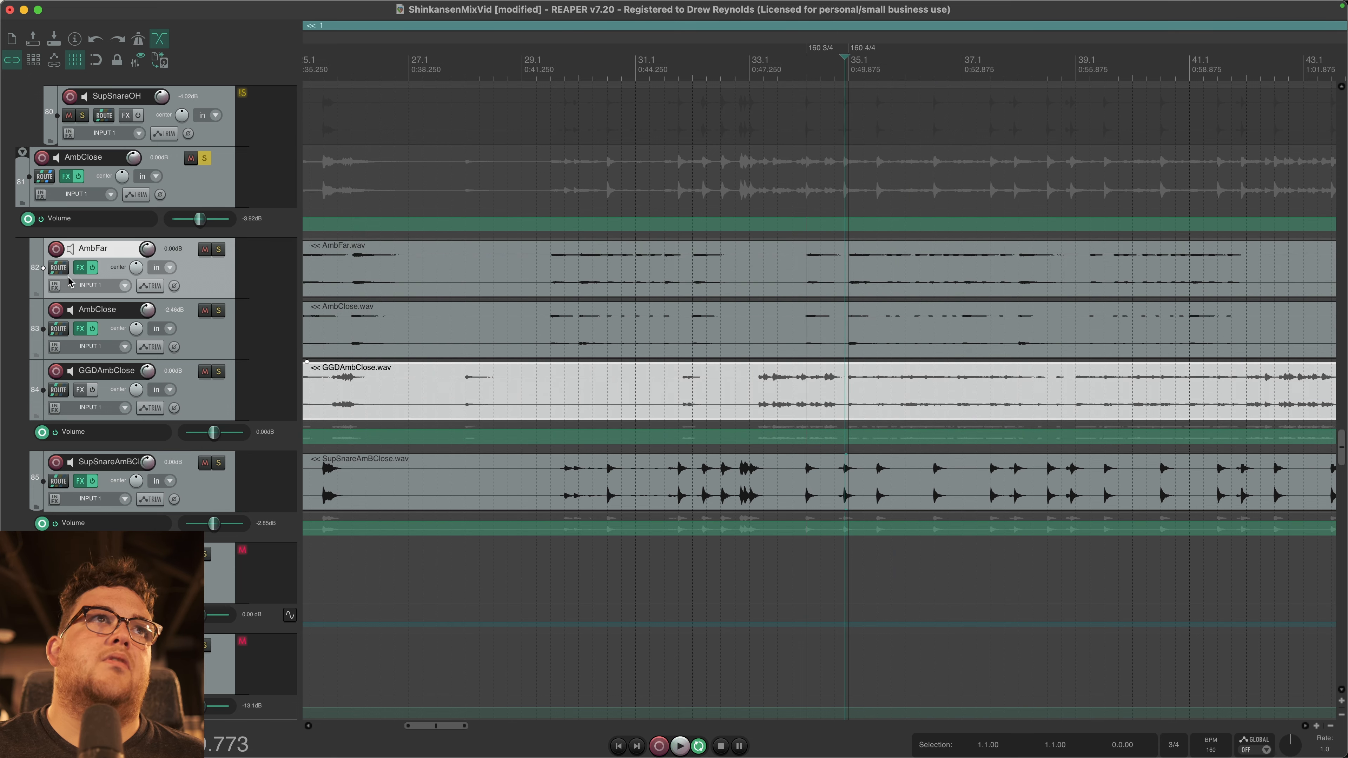
Step: Solo AmbFar, enable its Pro-Q 3 and examine the high-frequency cuts against the playing signal
{"action": "left_click", "coordinate": [218, 250]}
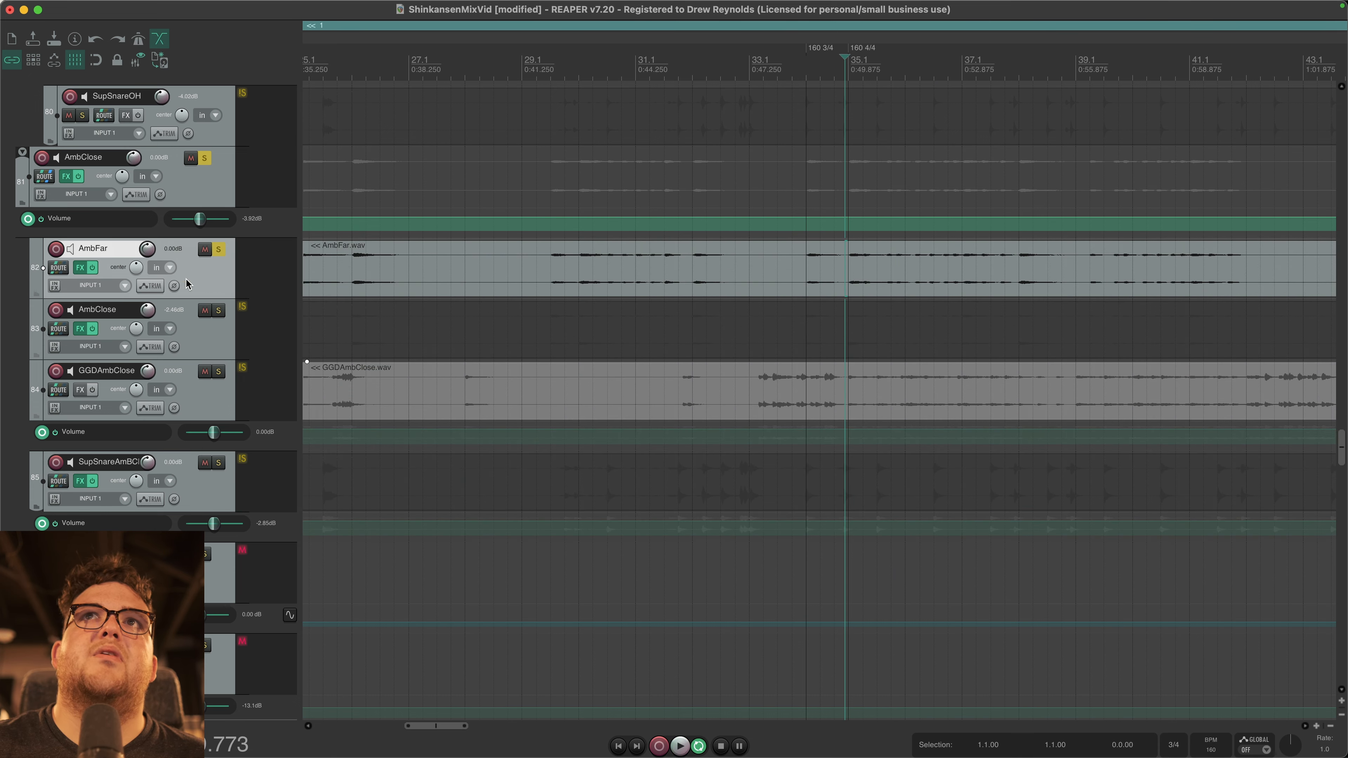
{"action": "left_click", "coordinate": [80, 267]}
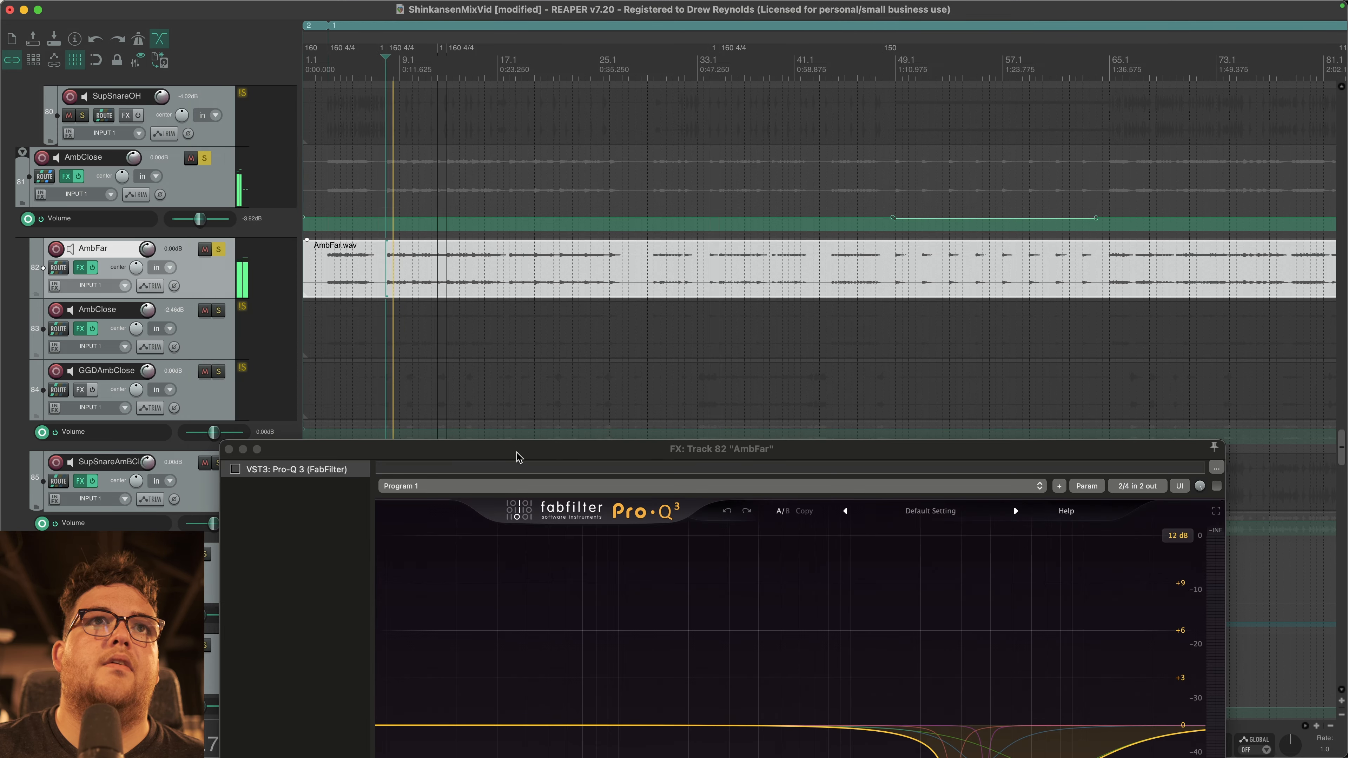
{"action": "left_click_drag", "start_coordinate": [523, 452], "coordinate": [557, 102]}
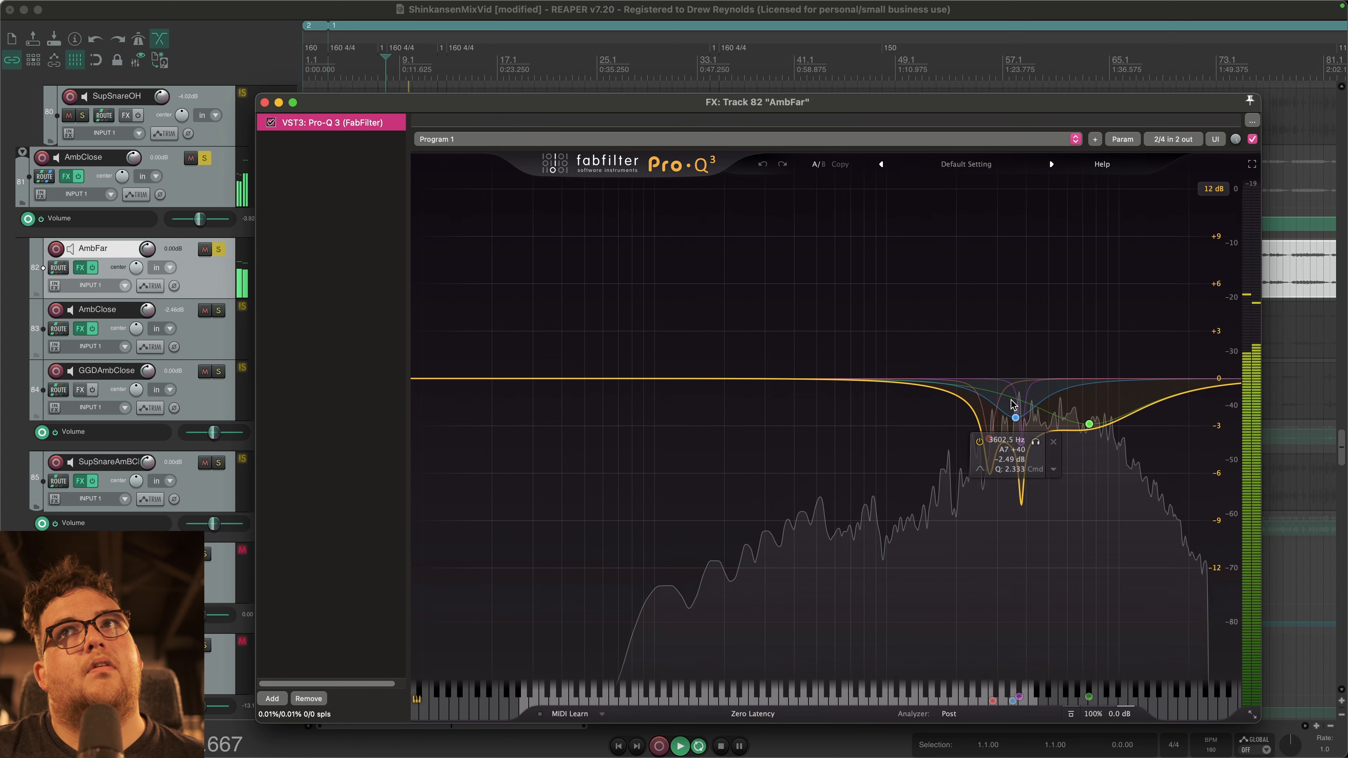
{"action": "left_click", "coordinate": [293, 370]}
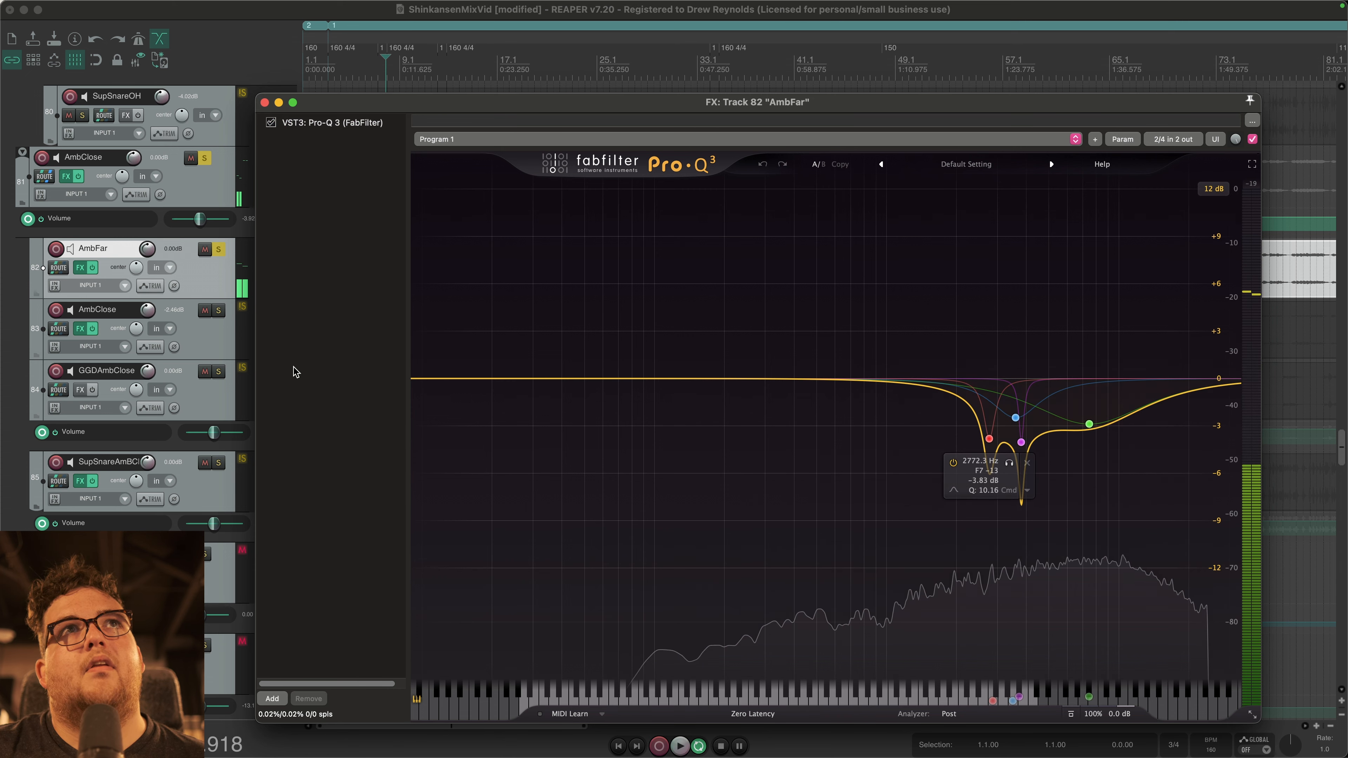
{"action": "key", "text": "Escape"}
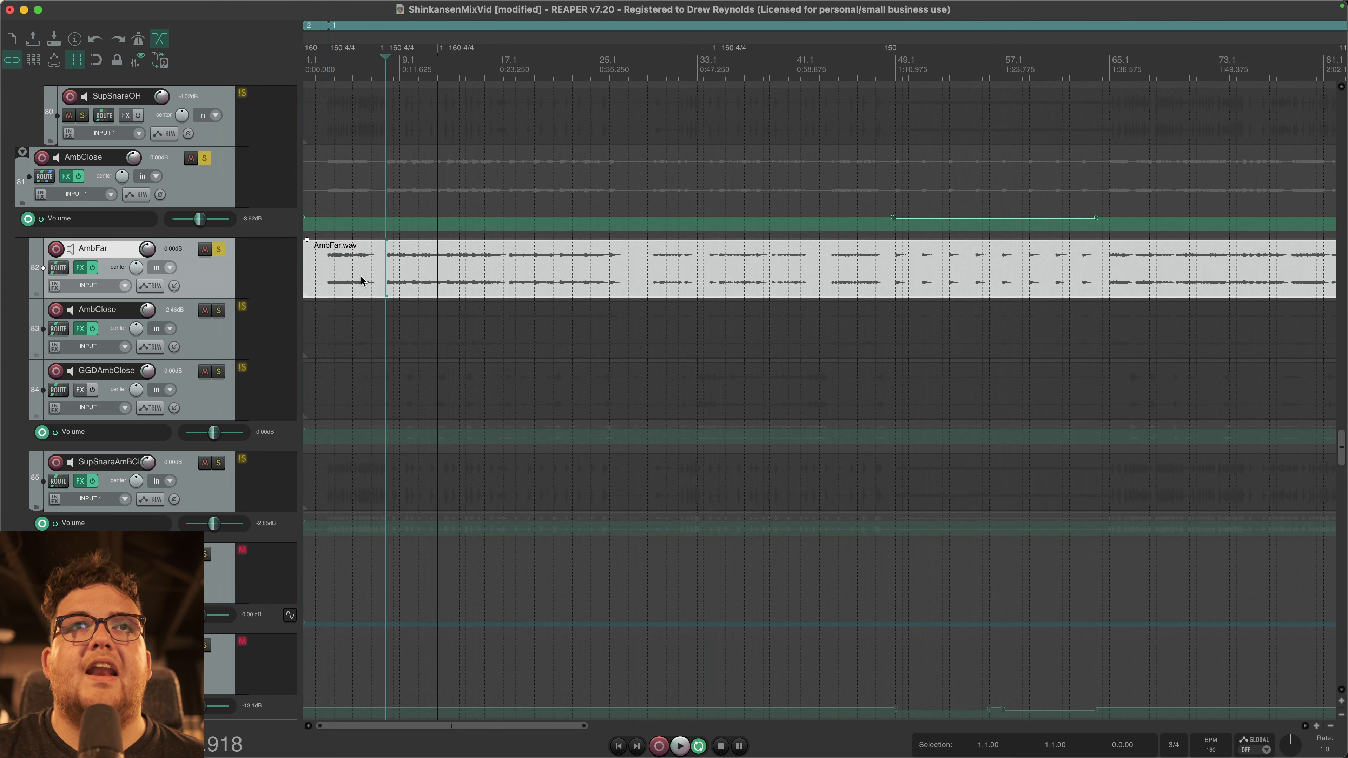
Step: Switch the solo from AmbFar to the AmbClose track, enable its Pro-Q 3 and listen to the single upper-frequency cut
{"action": "left_click", "coordinate": [218, 250]}
{"action": "left_click", "coordinate": [218, 310]}
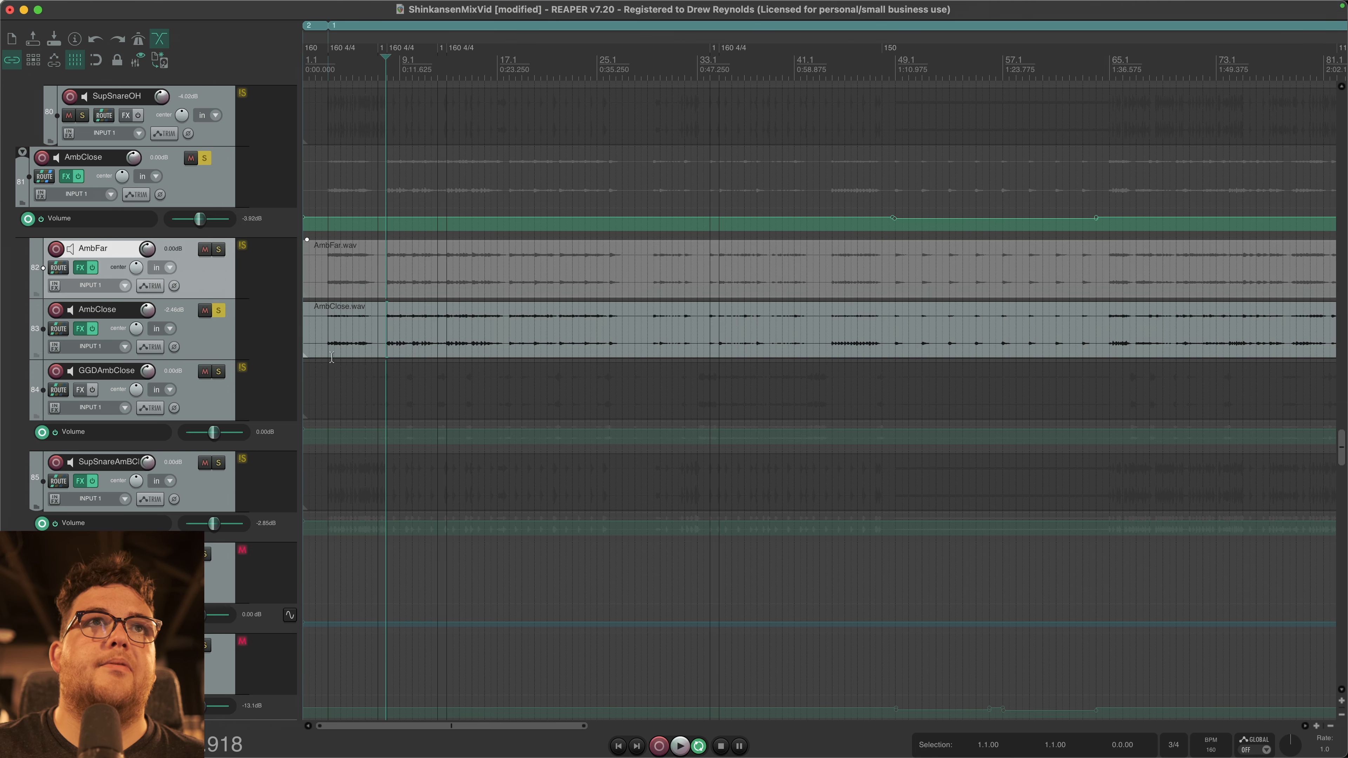
{"action": "left_click", "coordinate": [79, 331]}
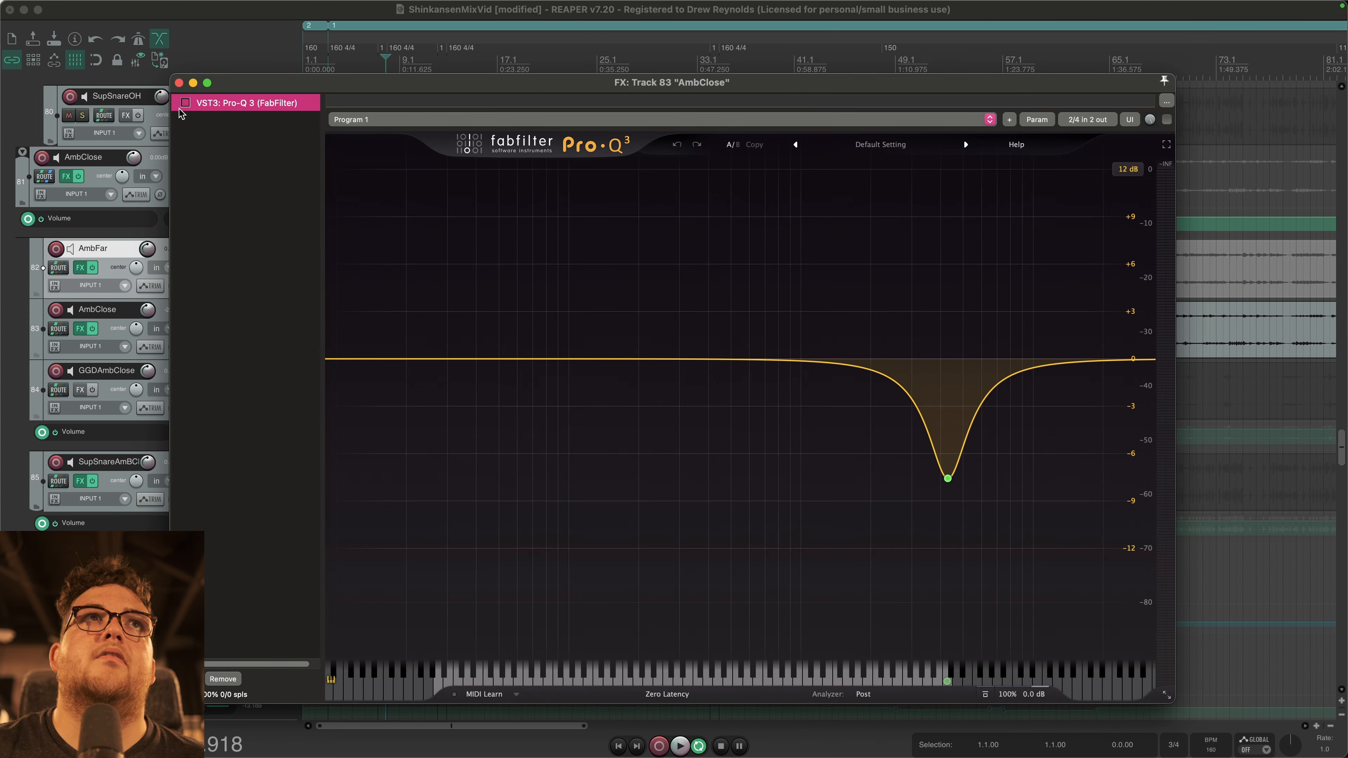
{"action": "left_click_drag", "start_coordinate": [228, 80], "coordinate": [358, 82]}
{"action": "left_click", "coordinate": [314, 104]}
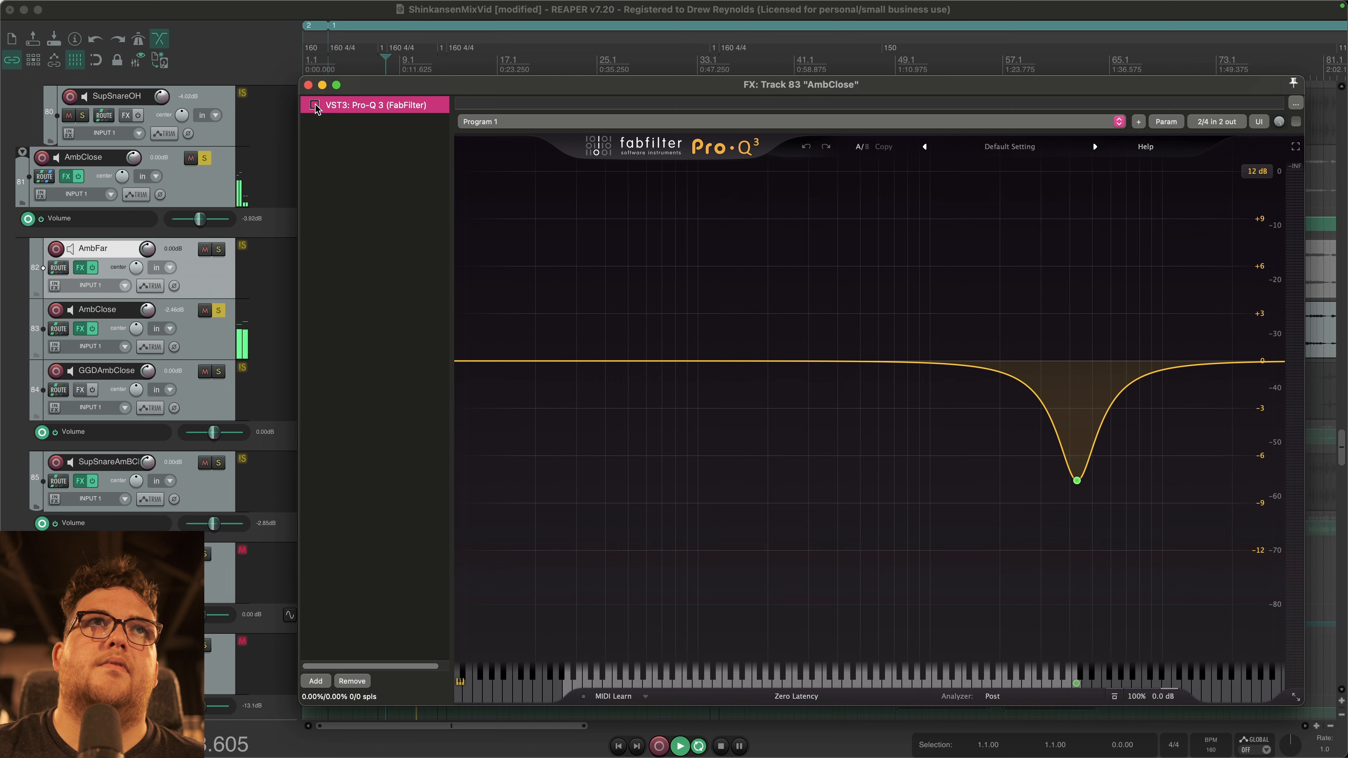
{"action": "key", "text": "space"}
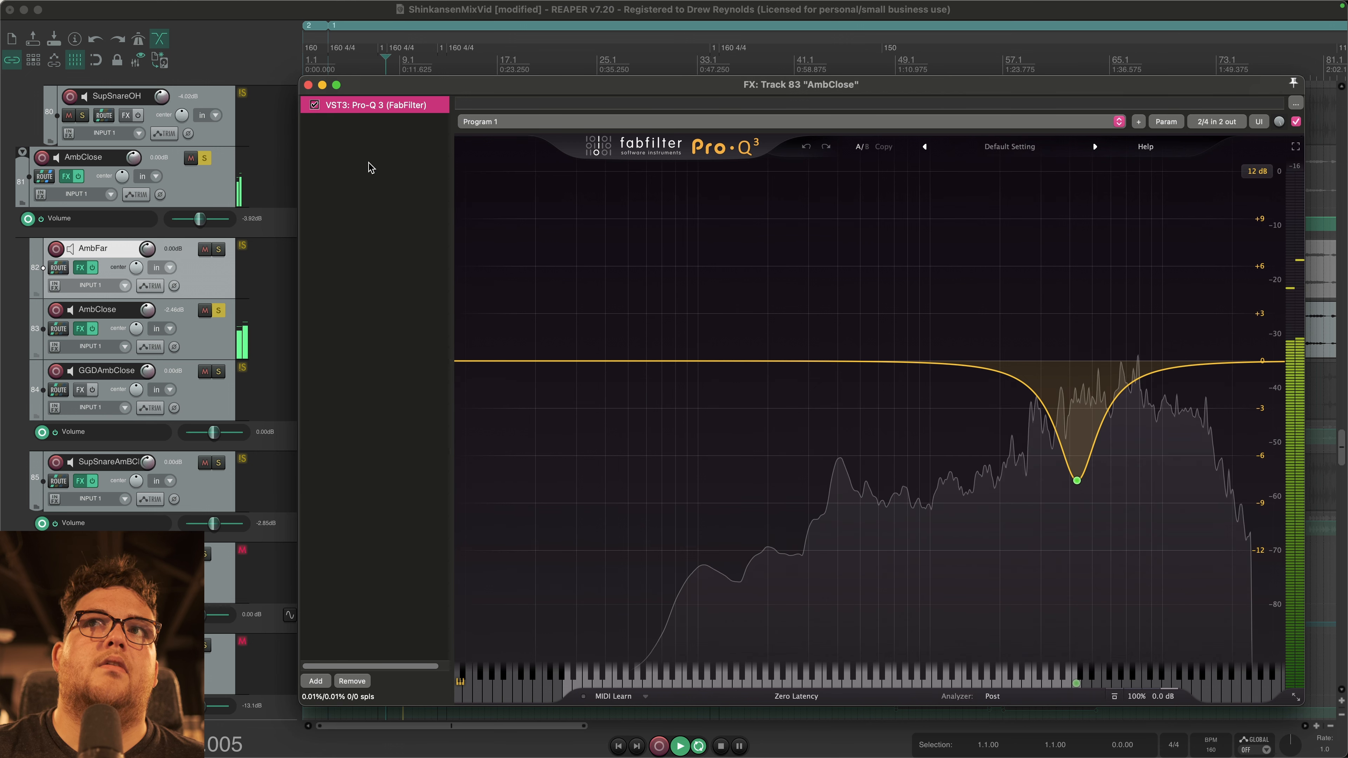
{"action": "key", "text": "Escape"}
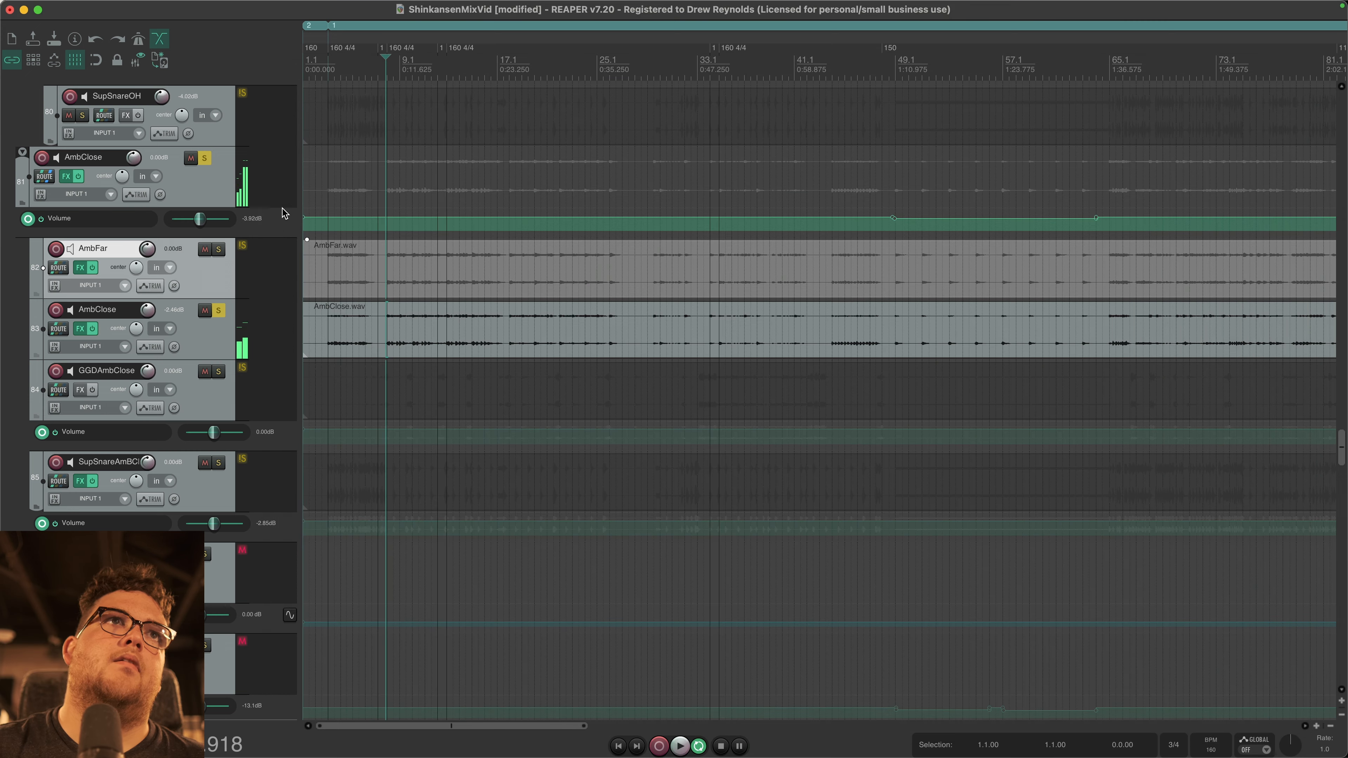
Step: Solo AmbFar together with AmbClose, audition both tracks, and unsolo them
{"action": "left_click", "coordinate": [220, 249]}
{"action": "key", "text": "space"}
{"action": "left_click", "coordinate": [221, 327]}
{"action": "left_click", "coordinate": [210, 291], "text": "shift"}
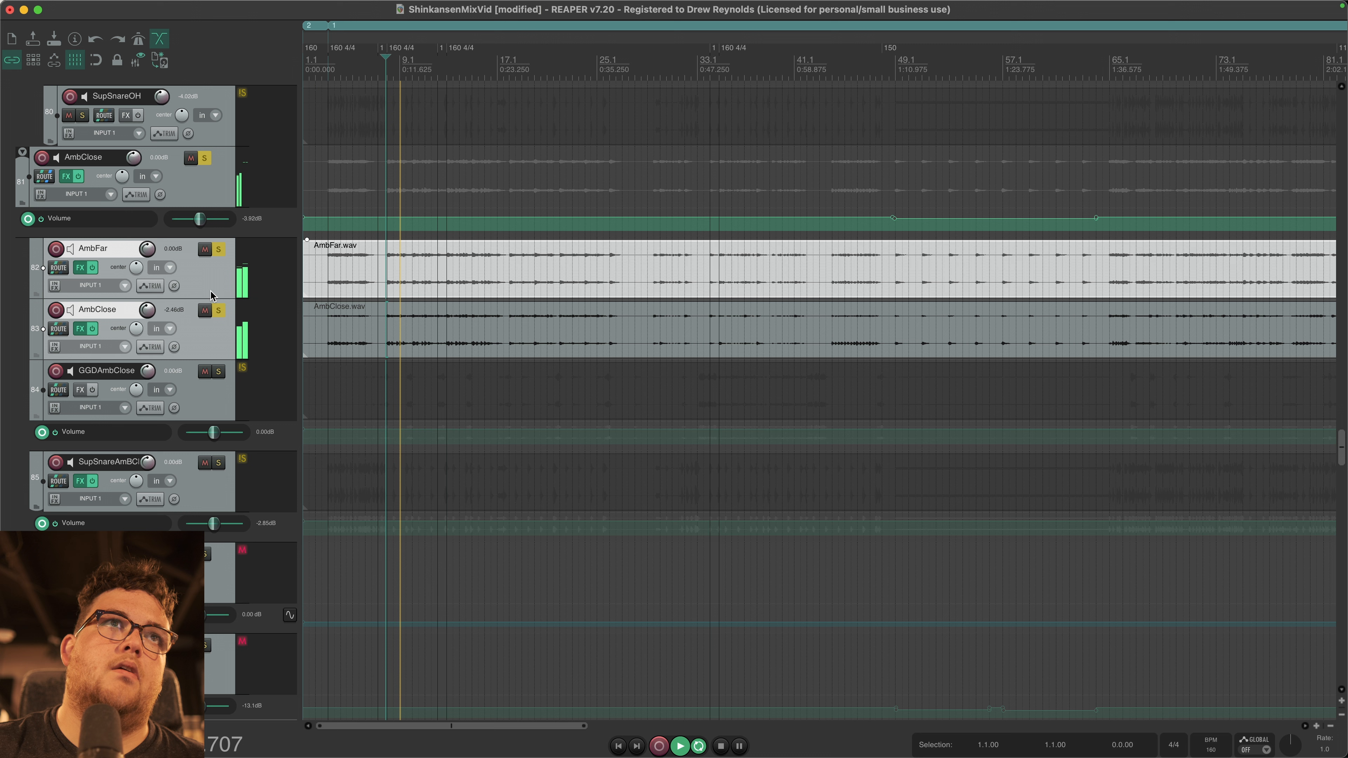
{"action": "key", "text": "space"}
{"action": "left_click", "coordinate": [217, 251]}
Step: Inspect the GGDAmbClose waveform around bar 33, and briefly play SupSnareAmBClose soloed from just before bar 35
{"action": "left_click", "coordinate": [738, 379]}
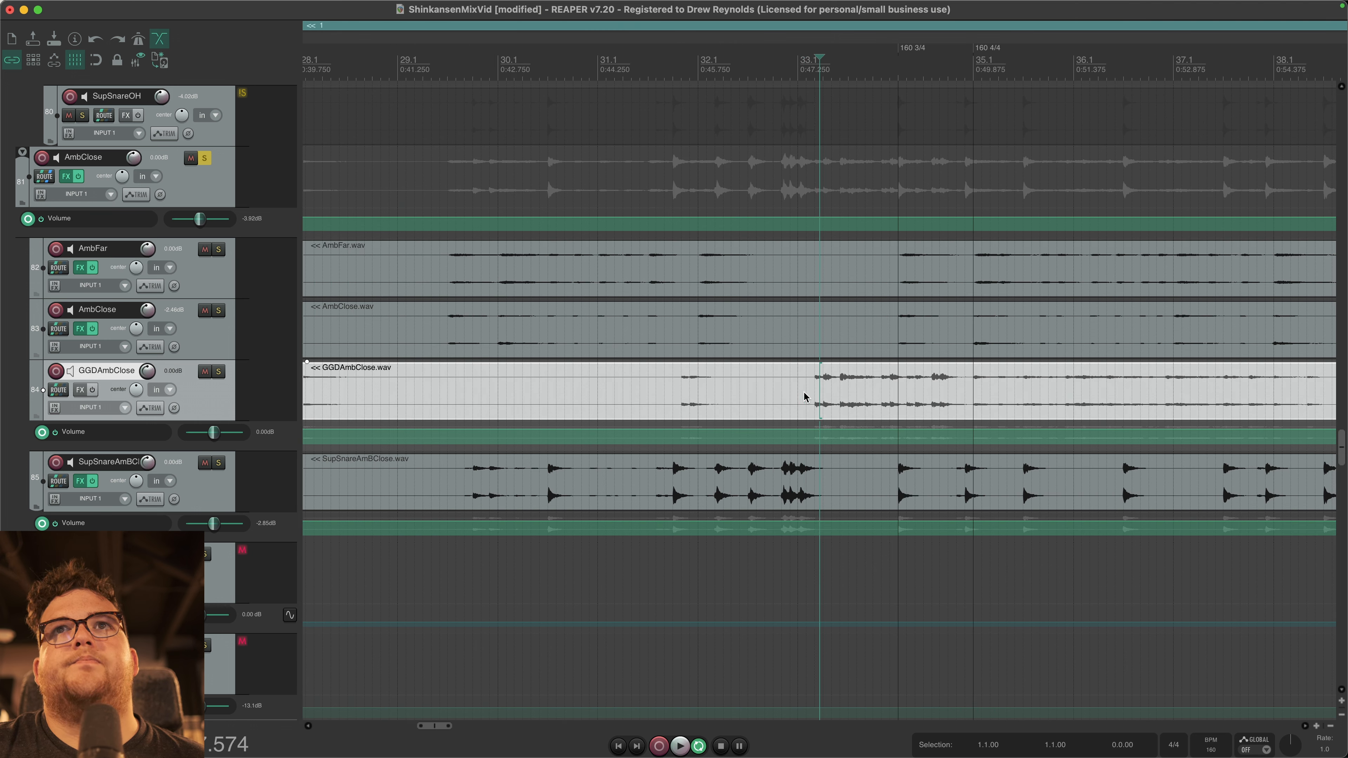
{"action": "left_click", "coordinate": [803, 392]}
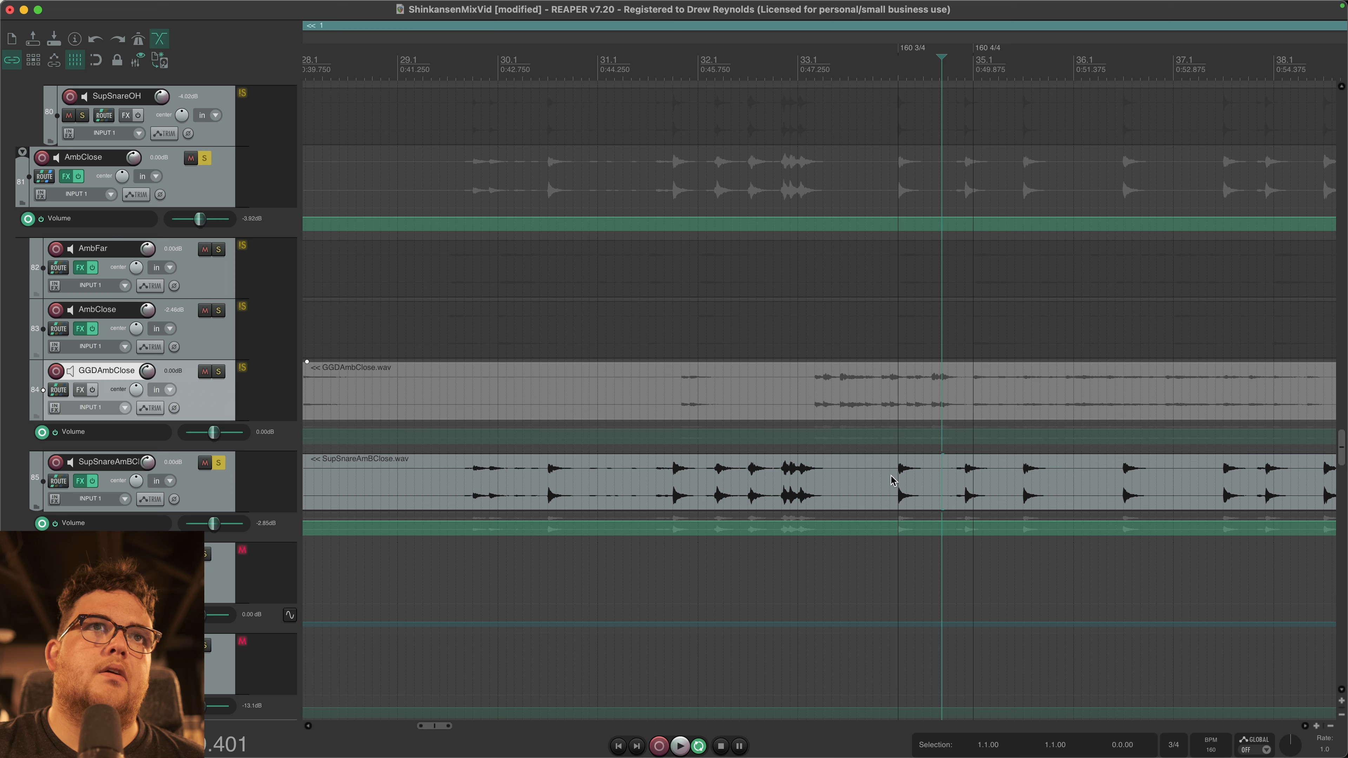
{"action": "left_click", "coordinate": [951, 476]}
{"action": "key", "text": "space"}
{"action": "key", "text": "space"}
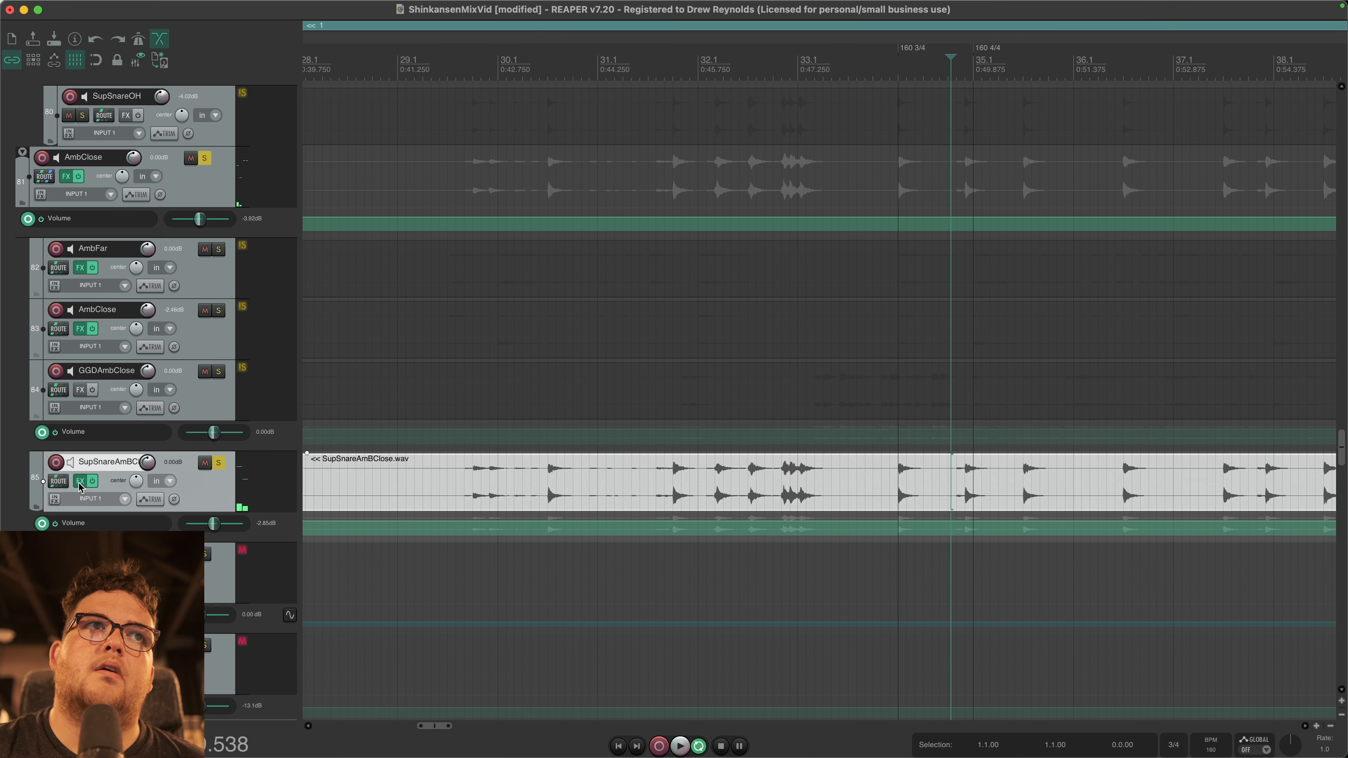
Step: Open the effects of SupSnareAmBClose, examine its Pro-Q 3 notch cuts during playback from bar 29, and unsolo the track
{"action": "left_click", "coordinate": [80, 481]}
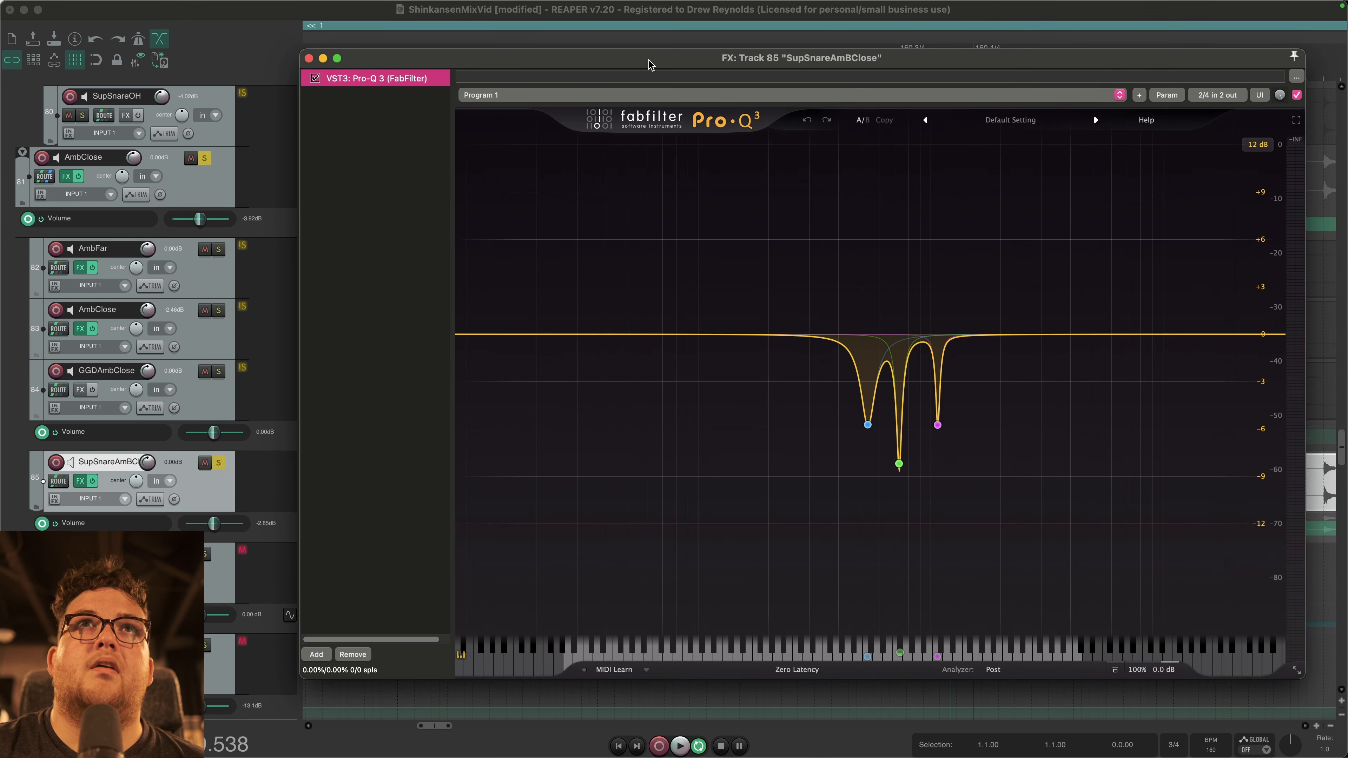
{"action": "left_click_drag", "start_coordinate": [649, 65], "coordinate": [582, 66]}
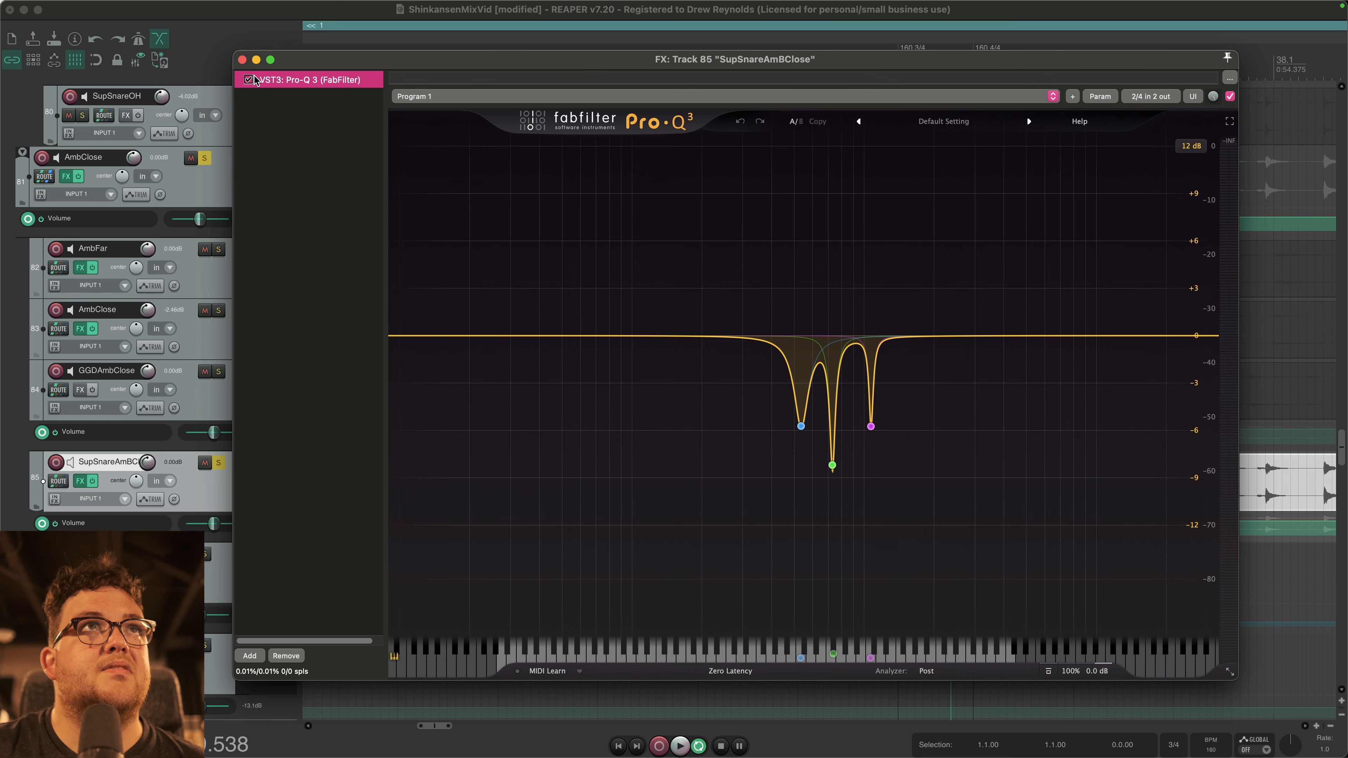
{"action": "left_click_drag", "start_coordinate": [533, 63], "coordinate": [552, 95]}
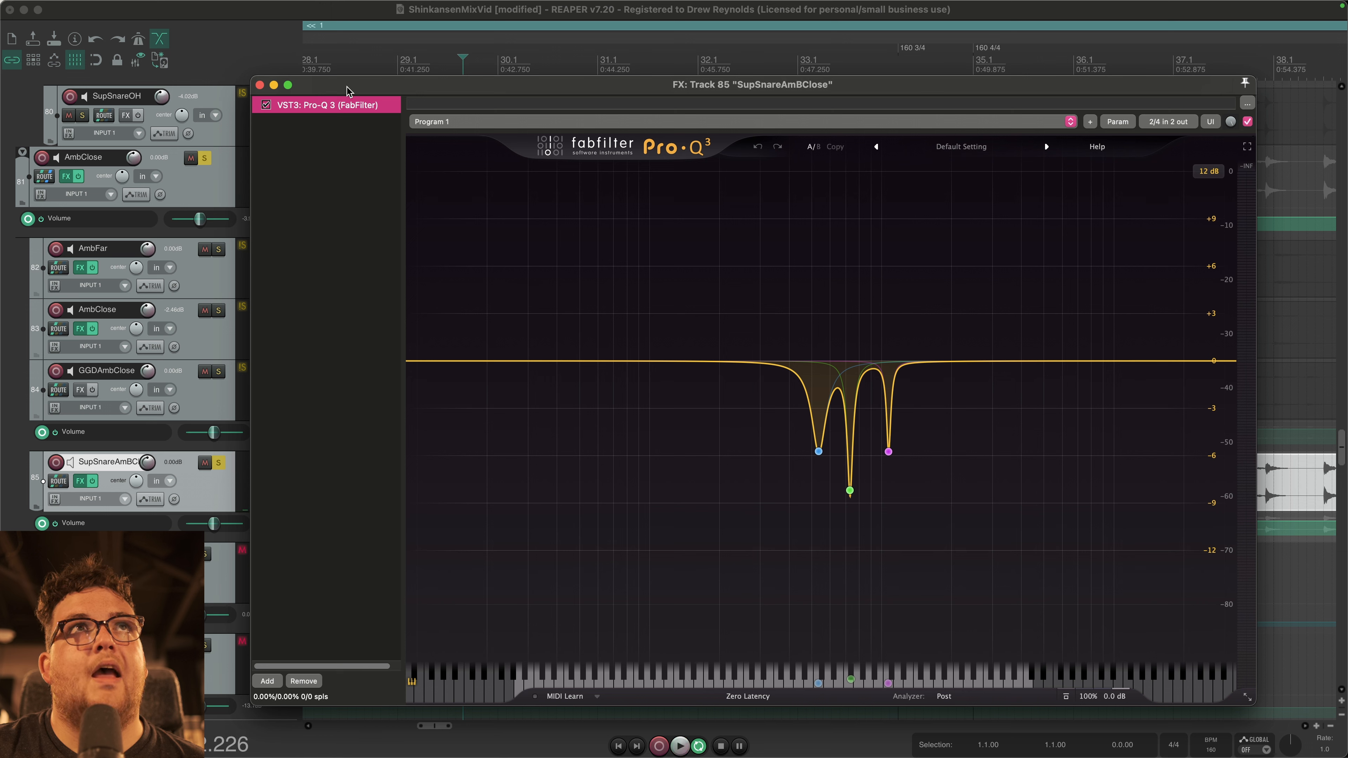
{"action": "key", "text": "space"}
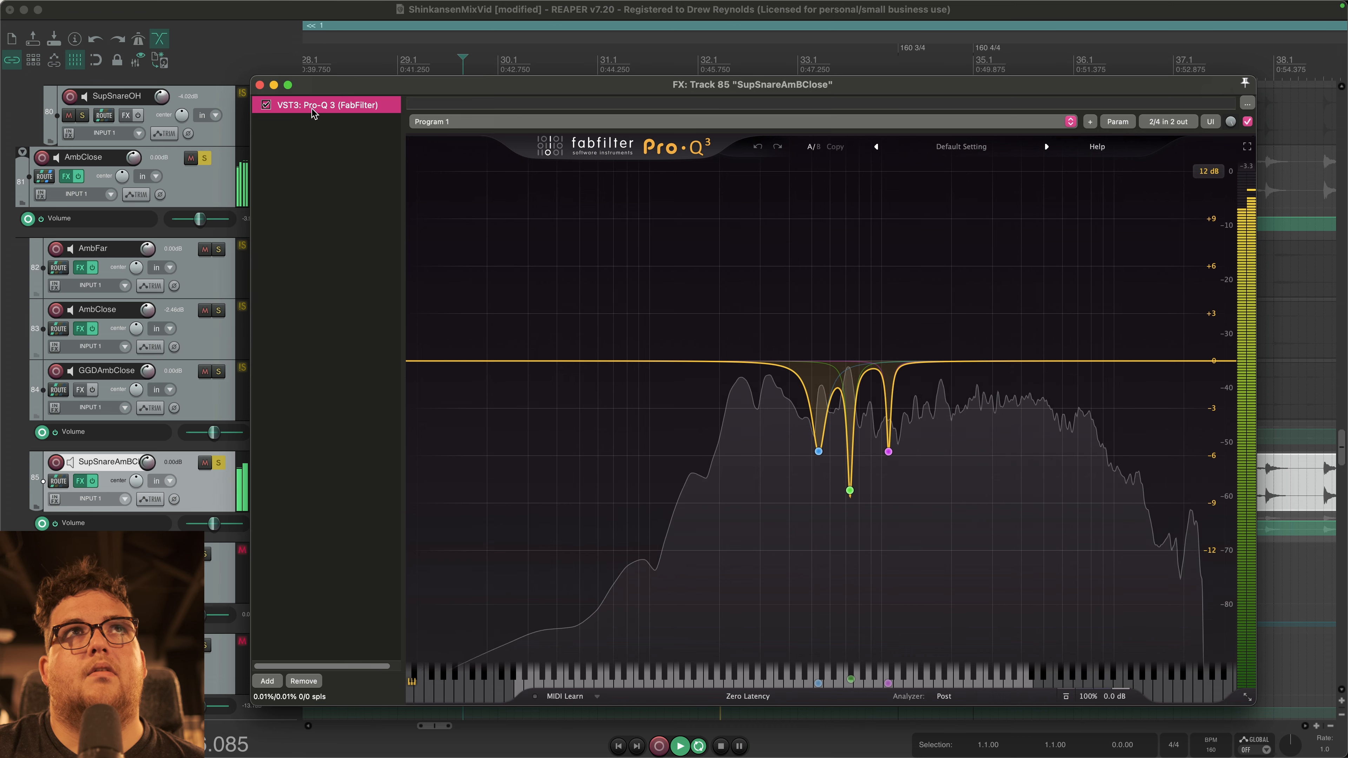
{"action": "key", "text": "space"}
{"action": "key", "text": "Escape"}
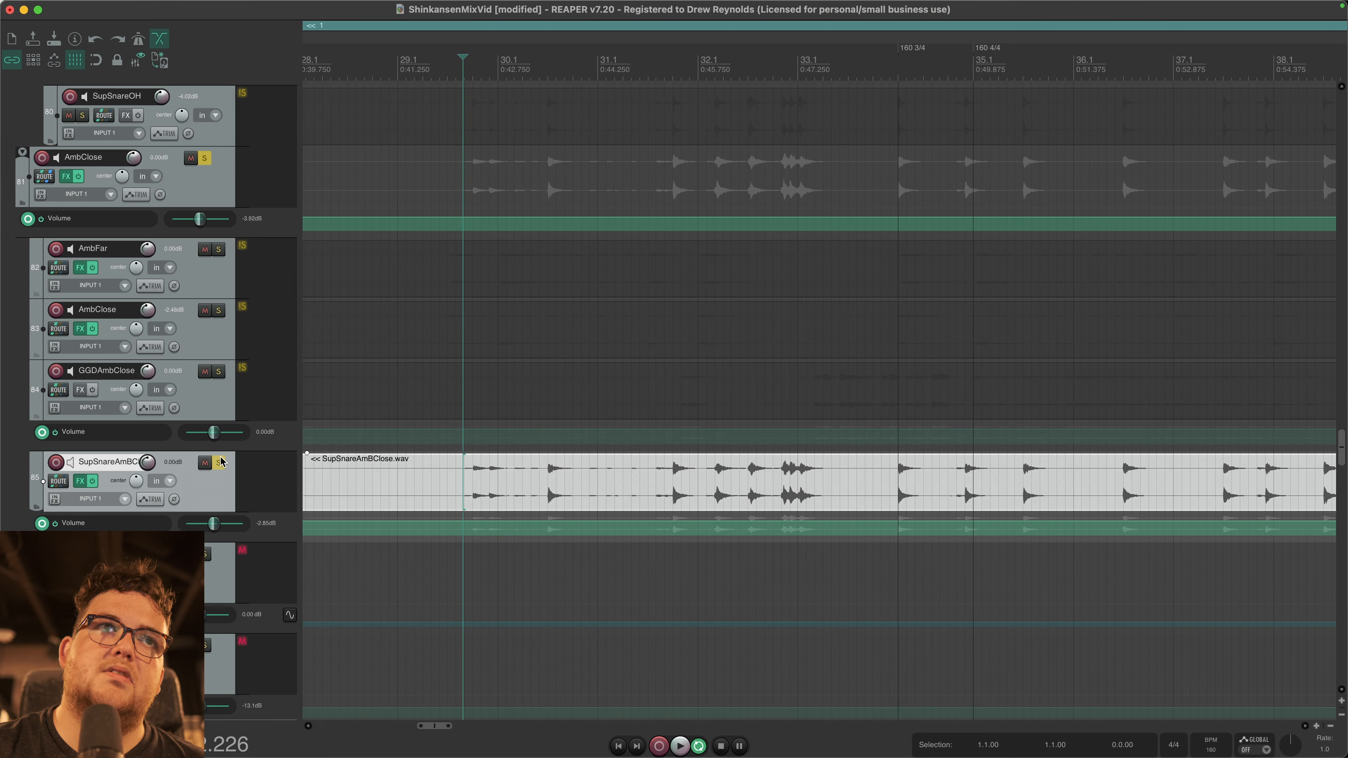
{"action": "left_click", "coordinate": [218, 462]}
Step: Play the whole AmbClose folder from the middle of bar 29 to hear all ambience tracks together
{"action": "left_click", "coordinate": [454, 155]}
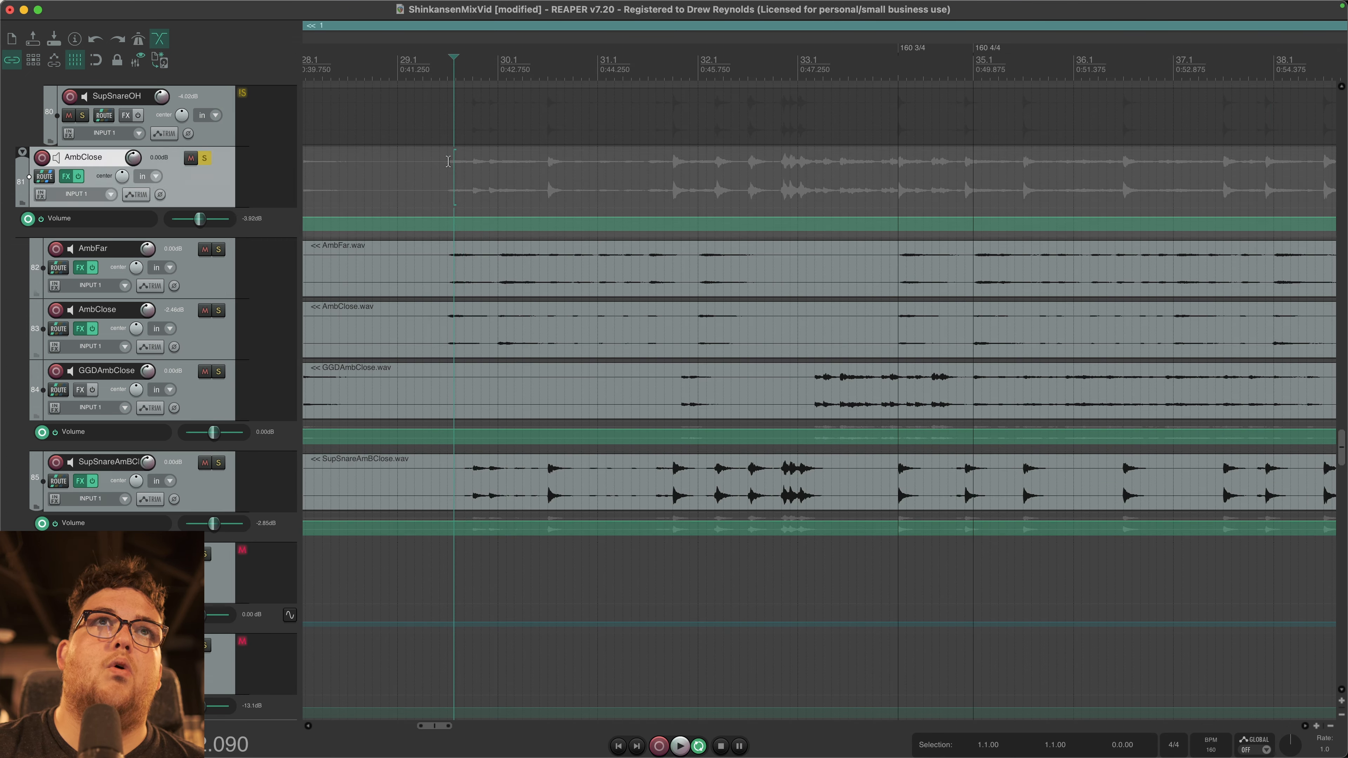
{"action": "left_click", "coordinate": [445, 152]}
{"action": "key", "text": "space"}
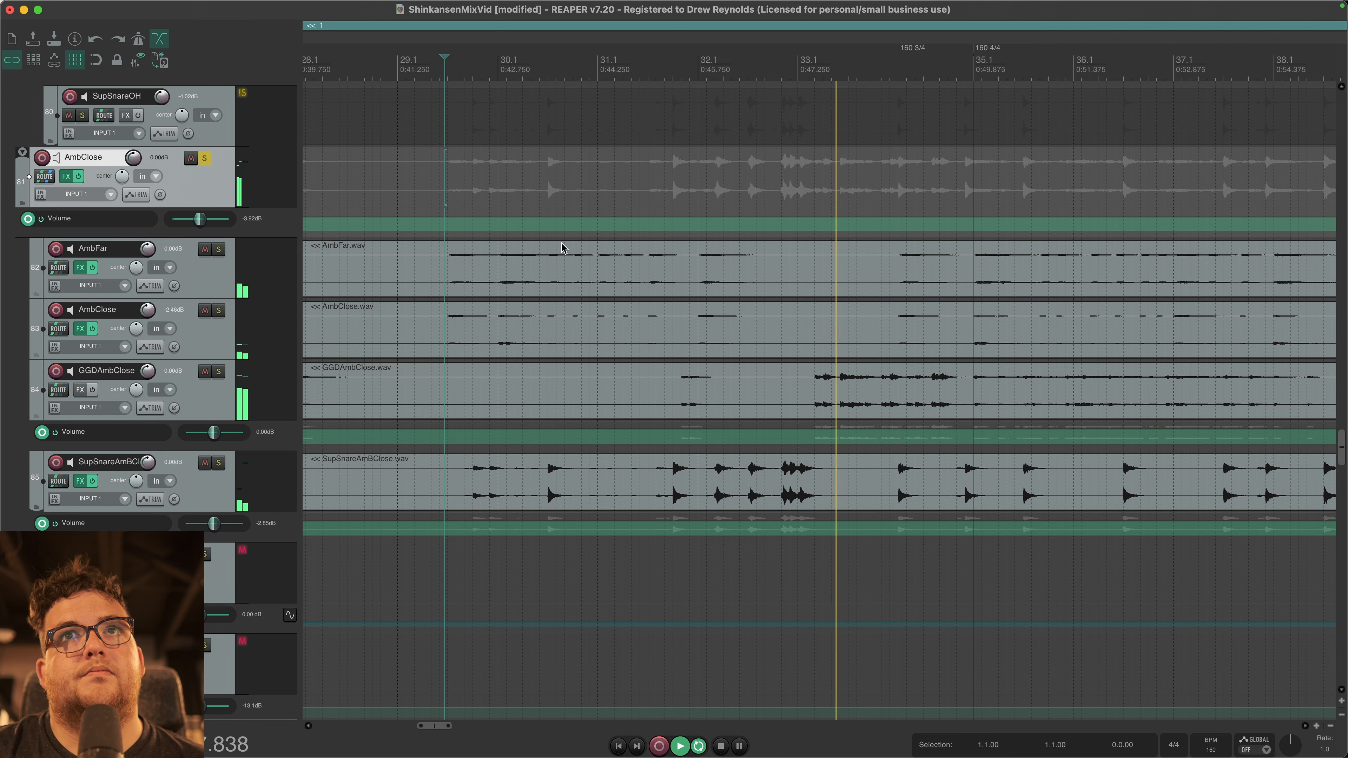
{"action": "key", "text": "space"}
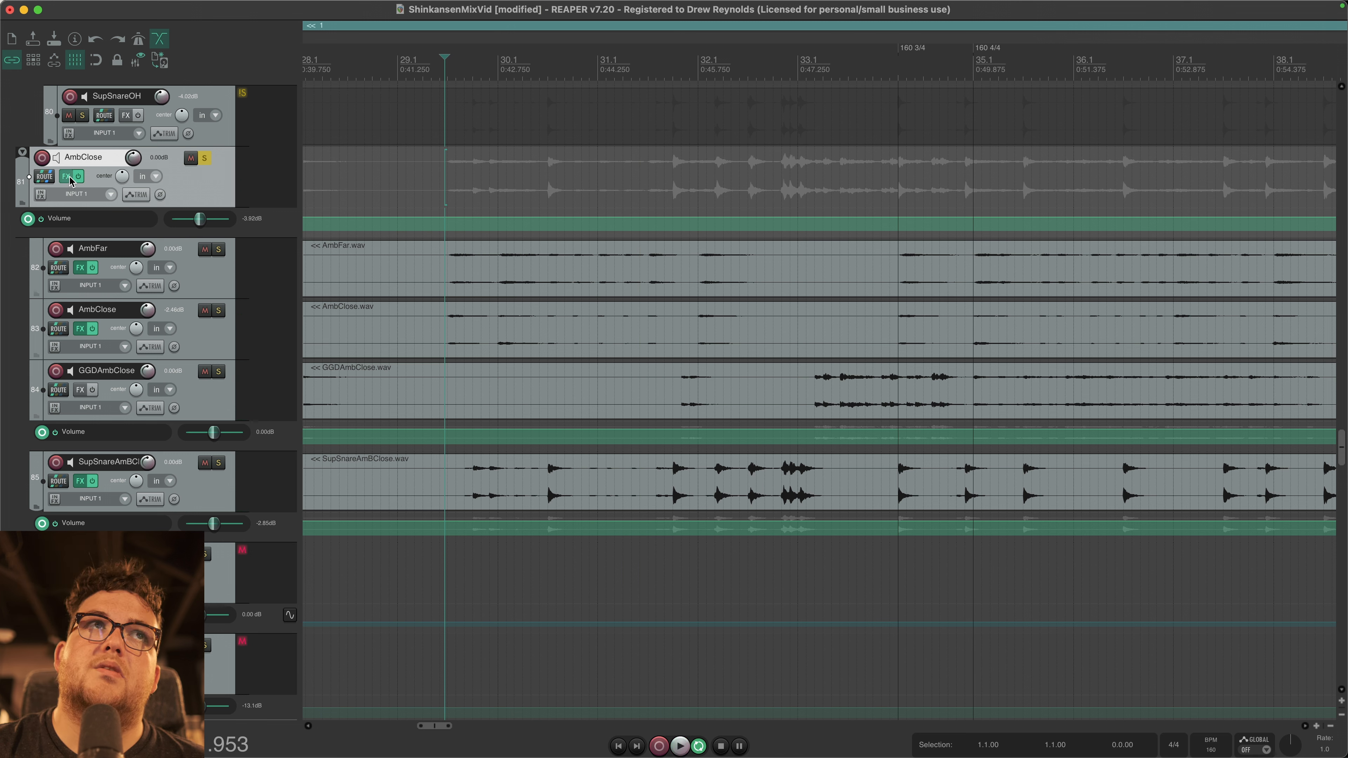
Step: Open the AmbClose folder's effects chain and change the bx_console SSL 4000 E pin configuration to 4 in 2 out
{"action": "left_click", "coordinate": [66, 176]}
{"action": "left_click", "coordinate": [317, 157]}
{"action": "left_click_drag", "start_coordinate": [424, 139], "coordinate": [565, 110]}
{"action": "left_click", "coordinate": [921, 144]}
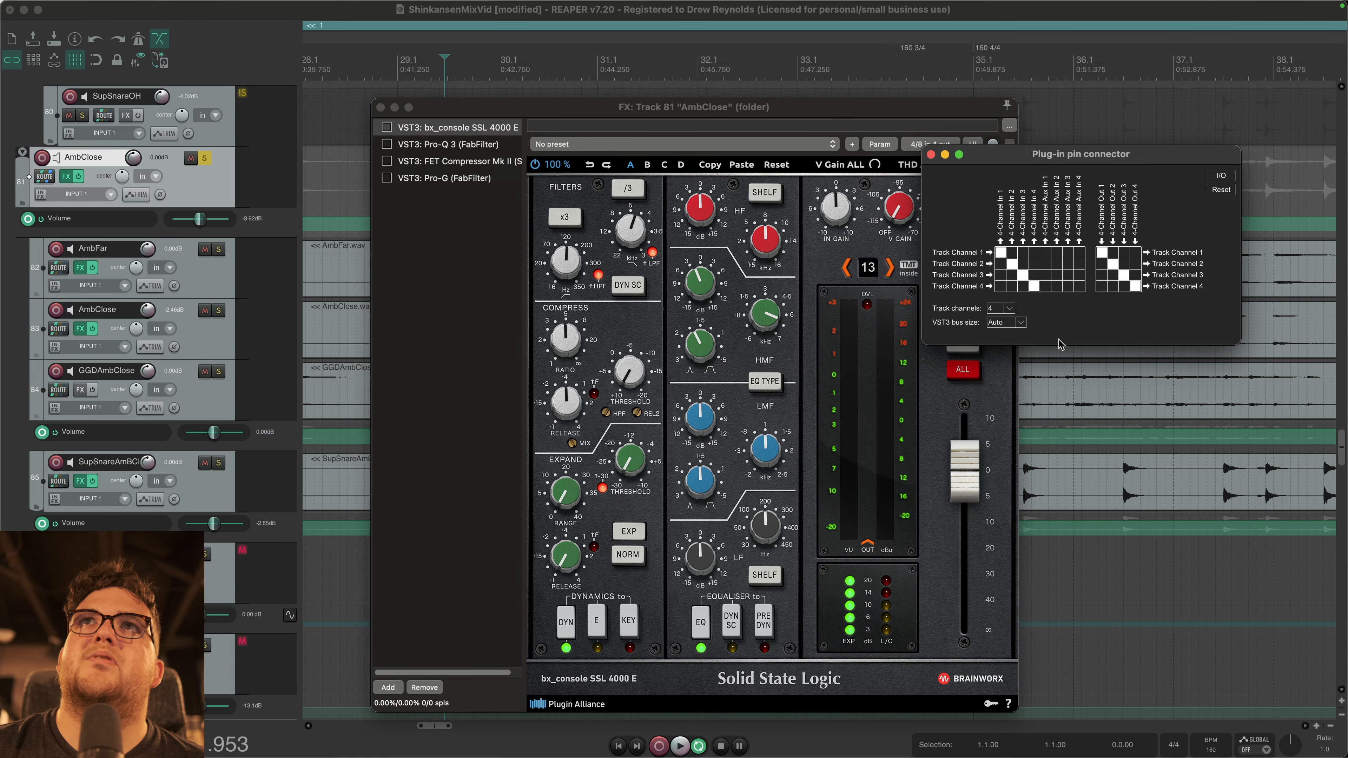
{"action": "left_click", "coordinate": [1011, 327]}
{"action": "left_click", "coordinate": [1011, 366]}
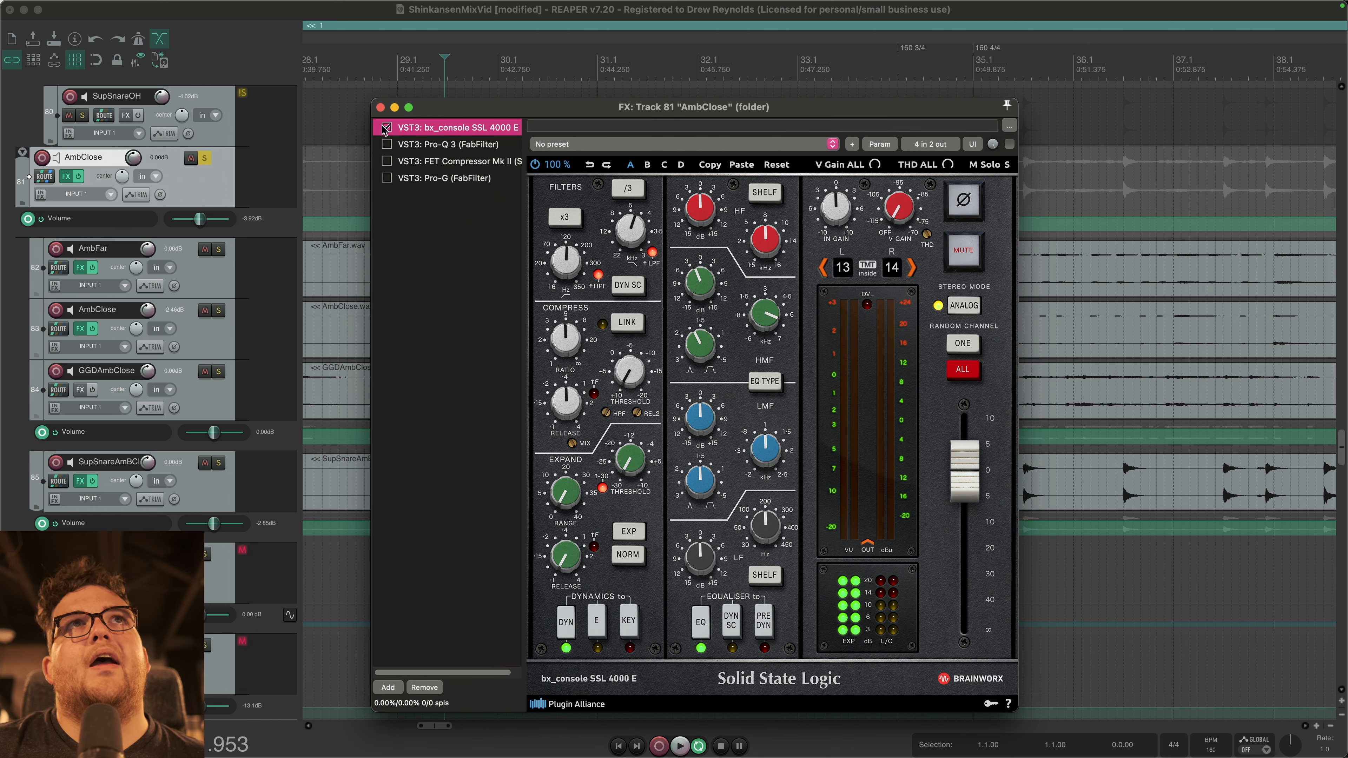
Step: Enable bx_console SSL 4000 E on the AmbClose folder, look over its channel strip settings, and bypass it again
{"action": "left_click", "coordinate": [386, 127]}
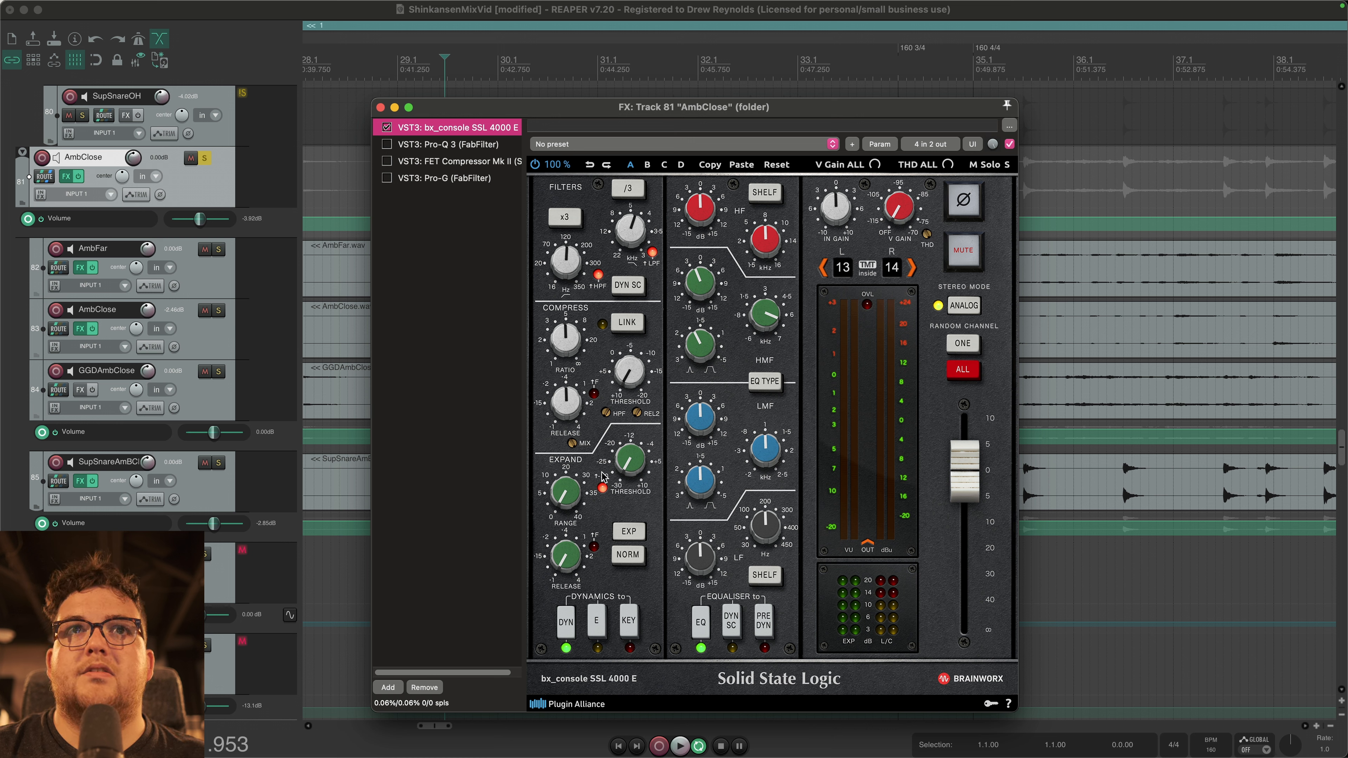
{"action": "left_click", "coordinate": [444, 359]}
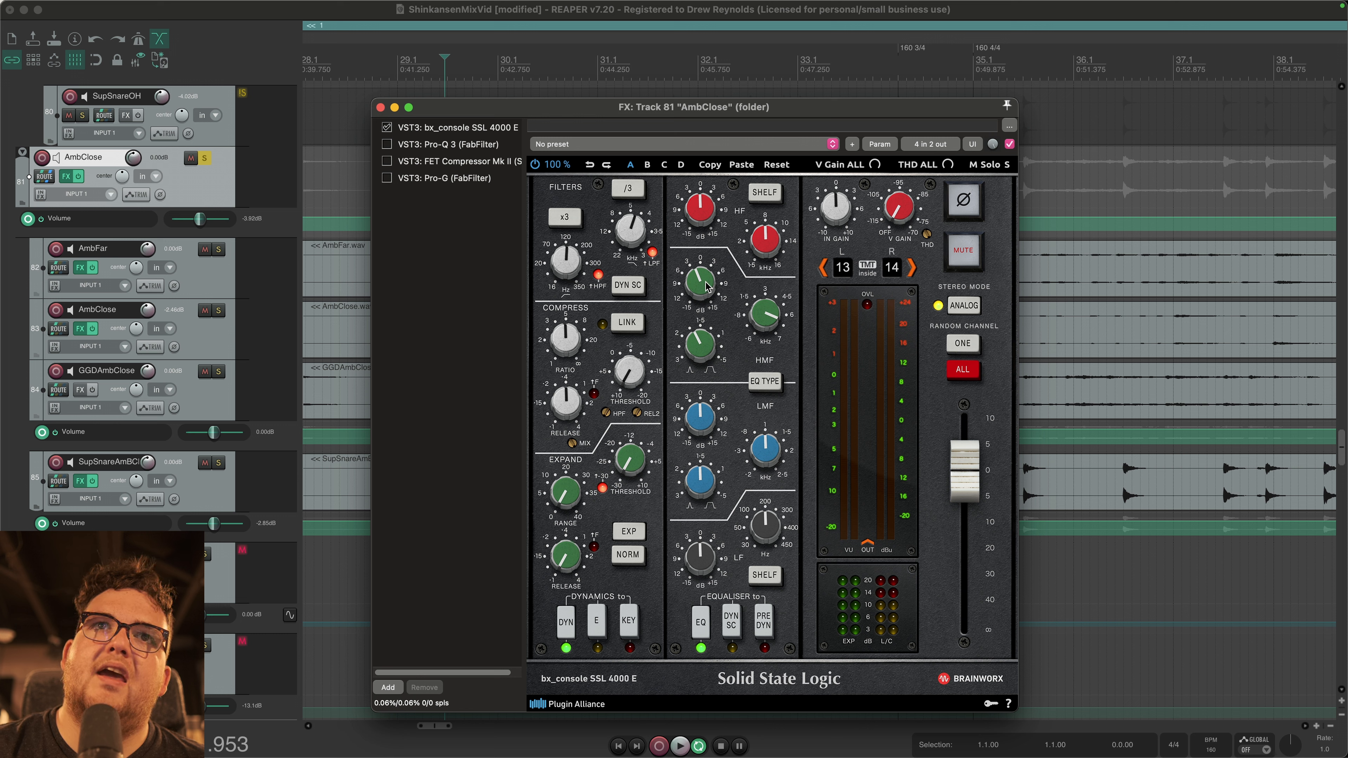
{"action": "left_click", "coordinate": [387, 129]}
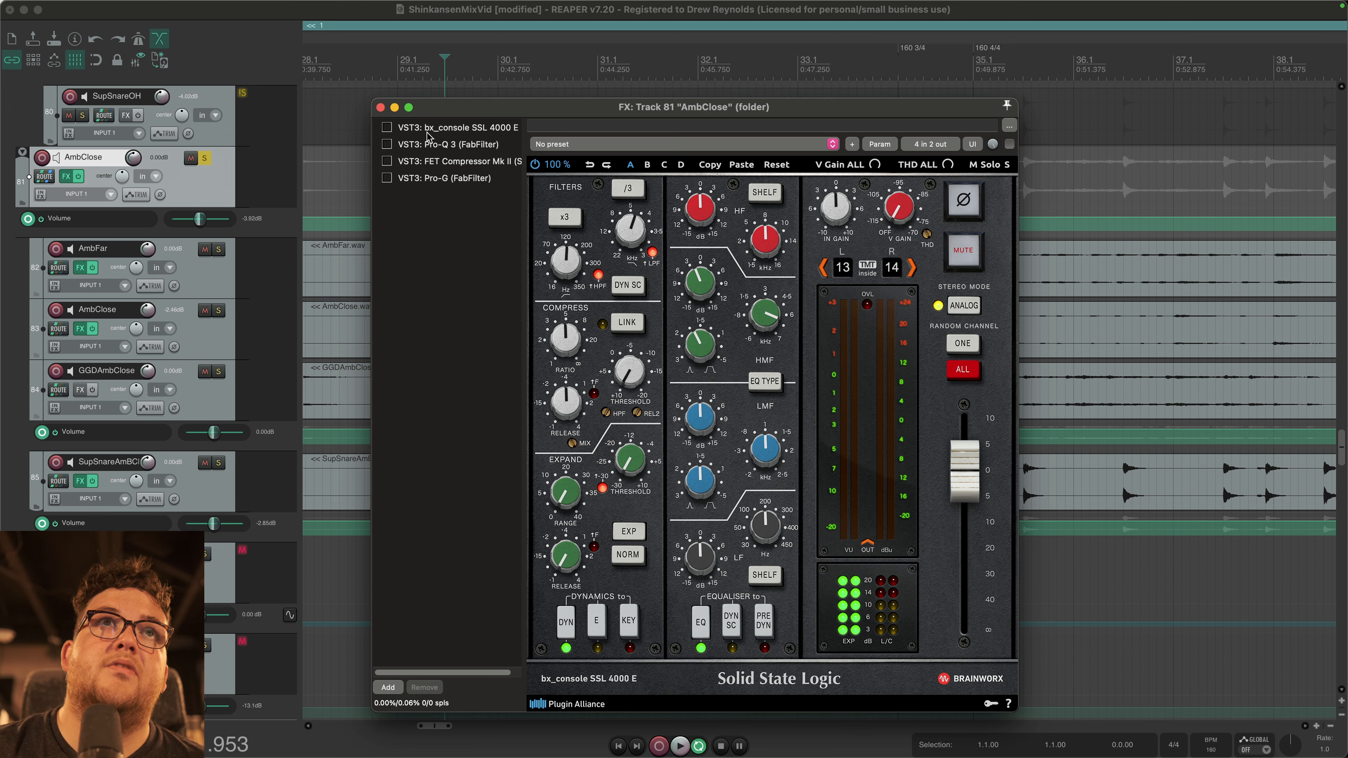
{"action": "left_click", "coordinate": [411, 131]}
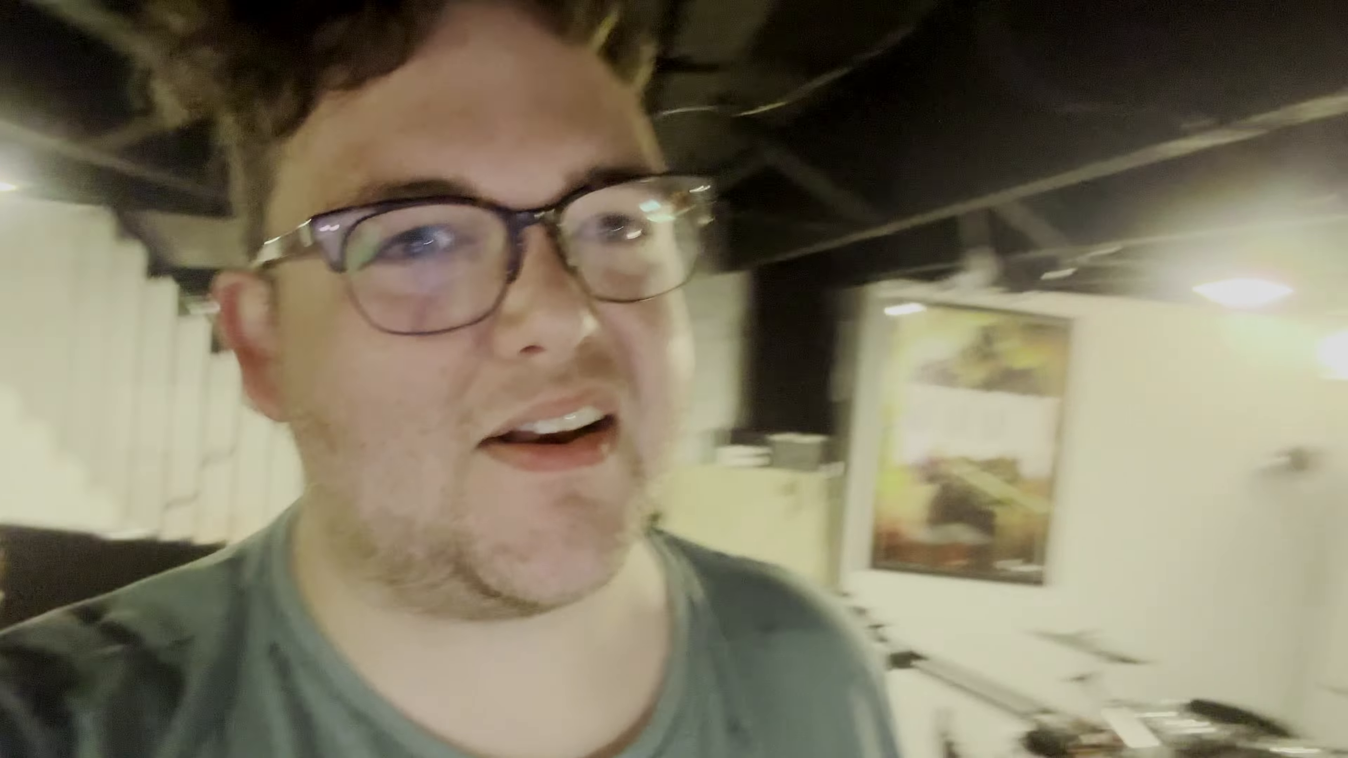
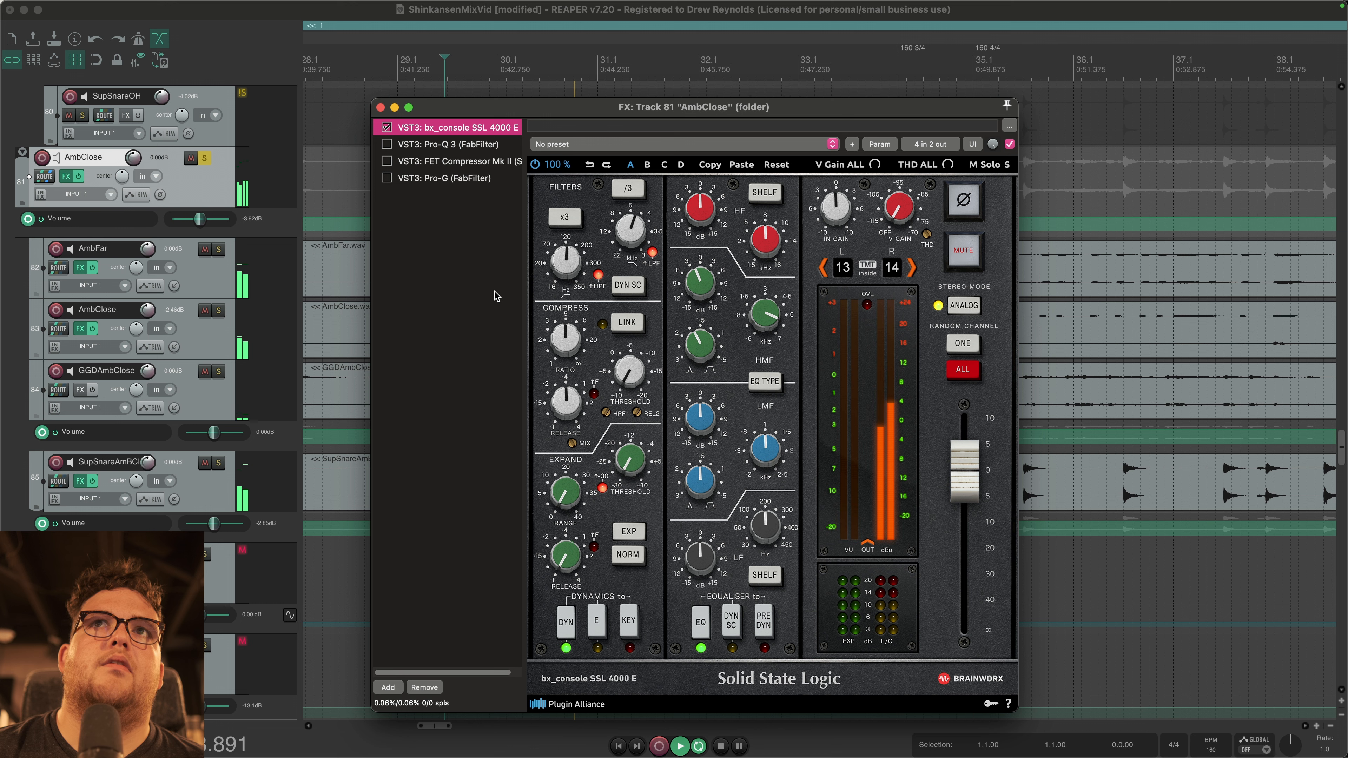
Step: Enable Pro-Q 3 on the AmbClose folder and examine its high-frequency cuts, the 300 Hz cut and the 204 Hz boost
{"action": "left_click", "coordinate": [475, 317]}
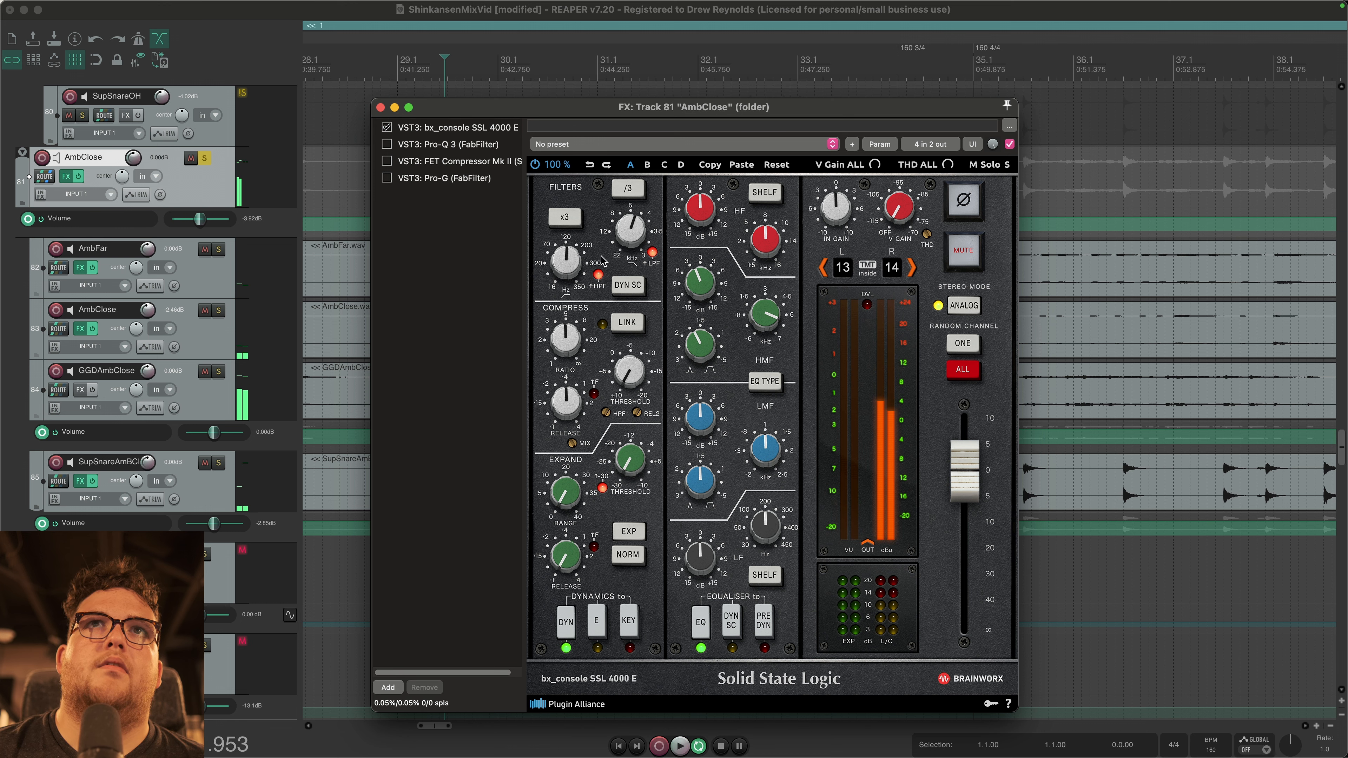
{"action": "left_click", "coordinate": [393, 144]}
{"action": "left_click_drag", "start_coordinate": [950, 111], "coordinate": [792, 72]}
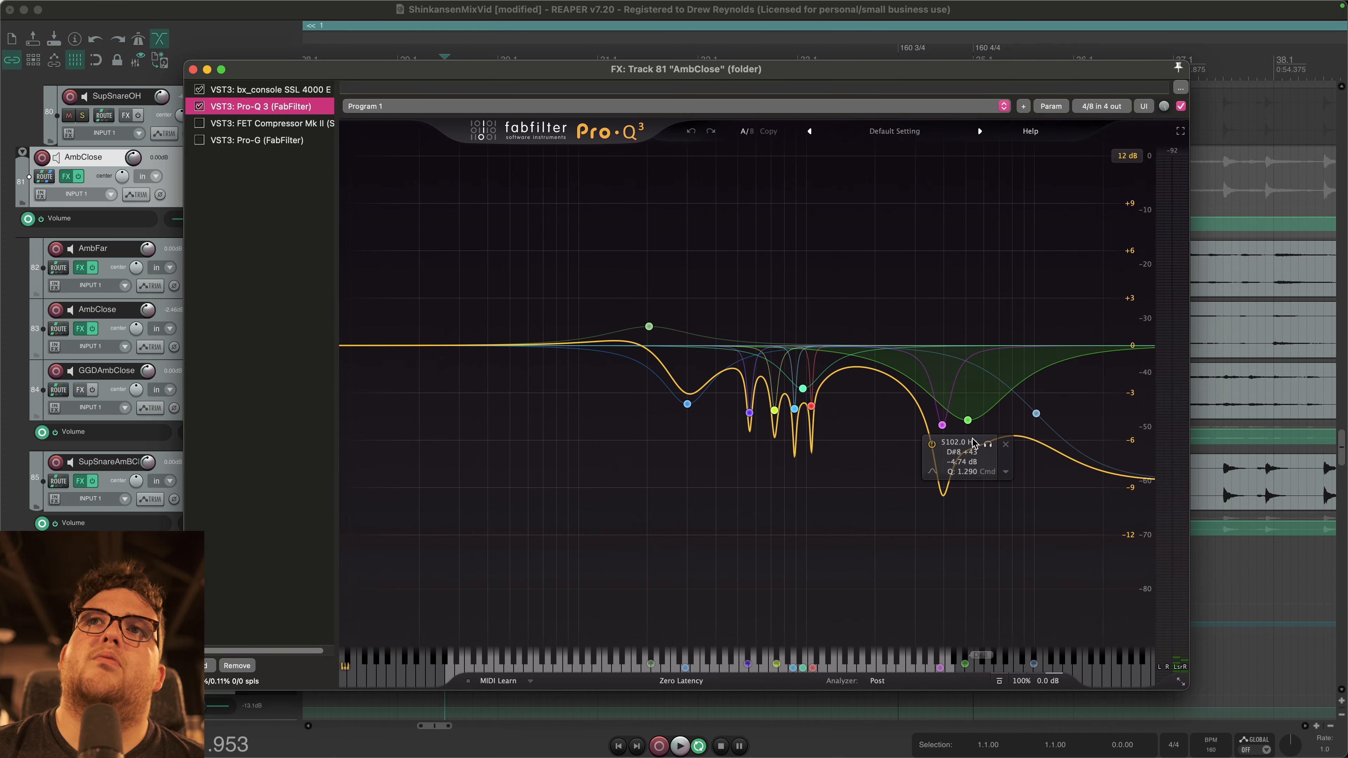
{"action": "mouse_move", "coordinate": [1048, 408]}
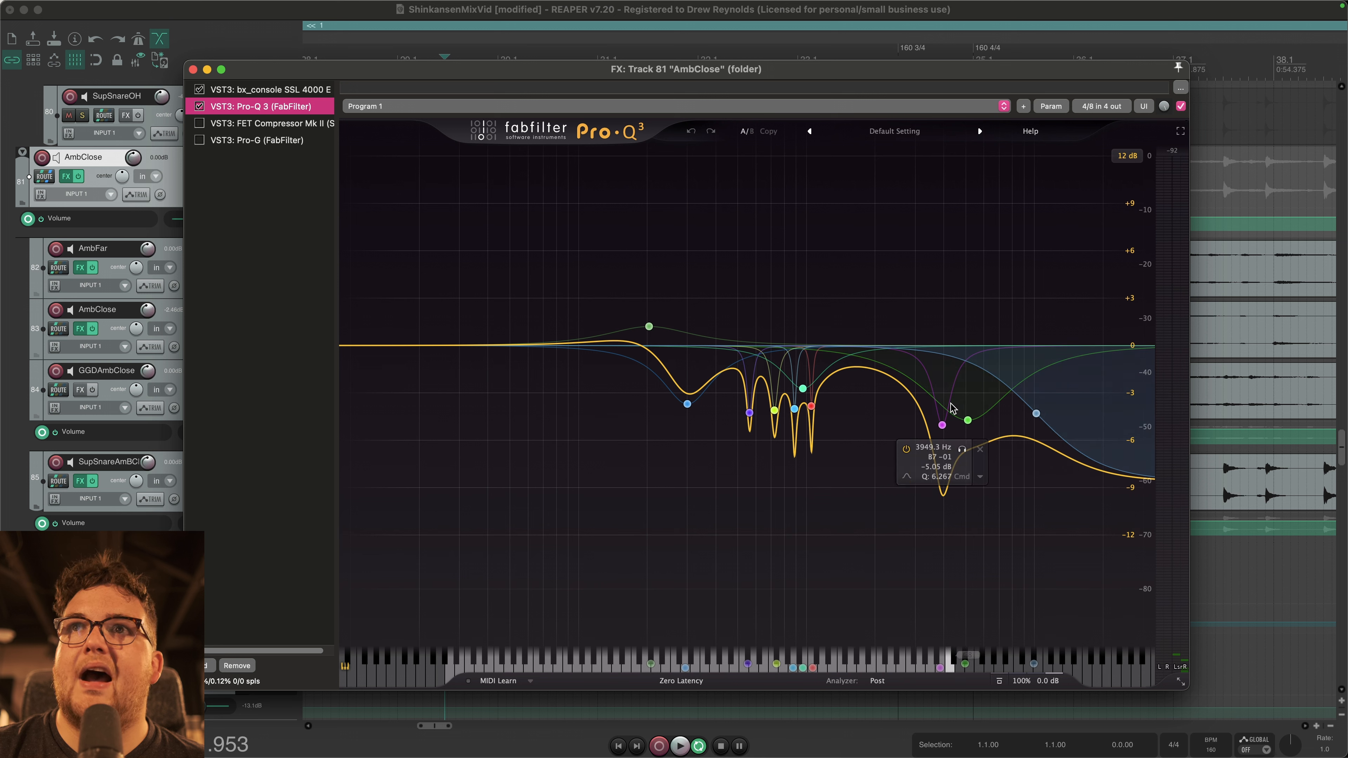
{"action": "mouse_move", "coordinate": [688, 404]}
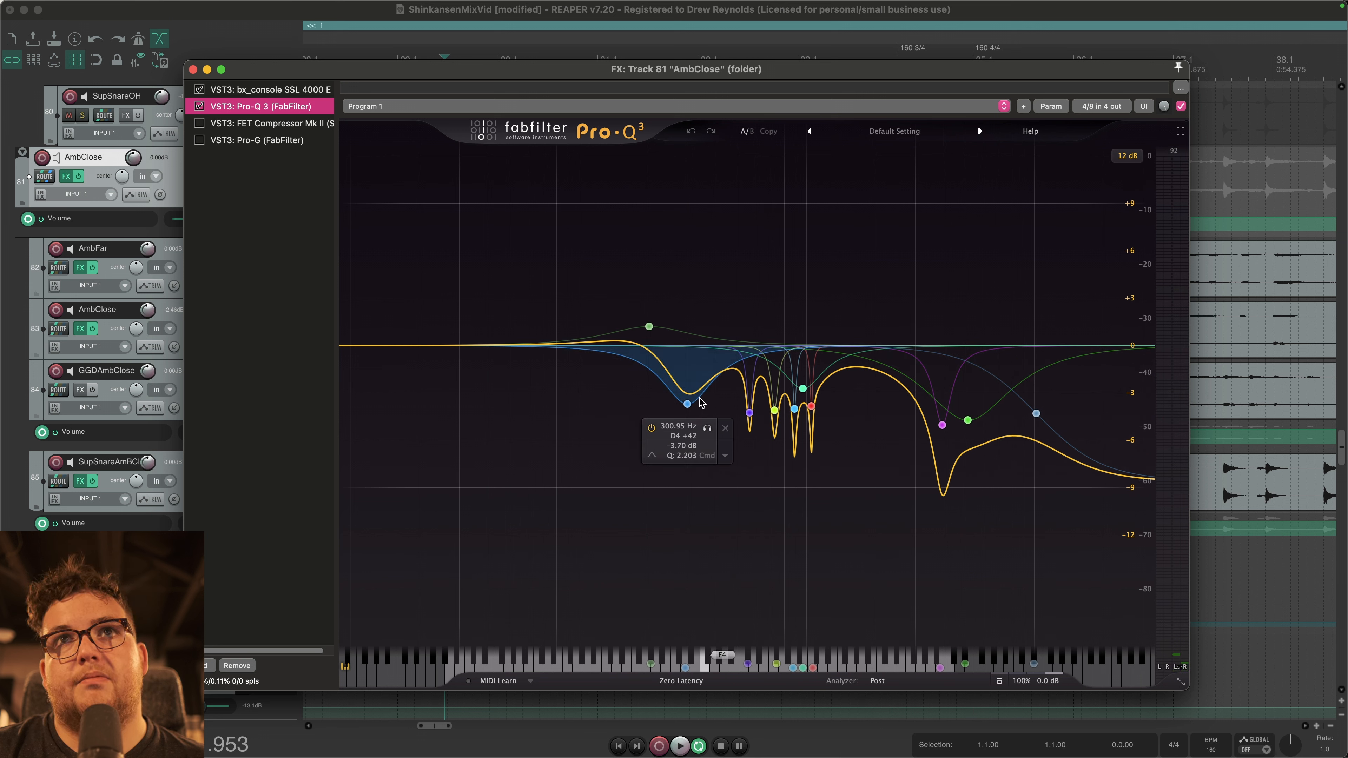
{"action": "mouse_move", "coordinate": [644, 331]}
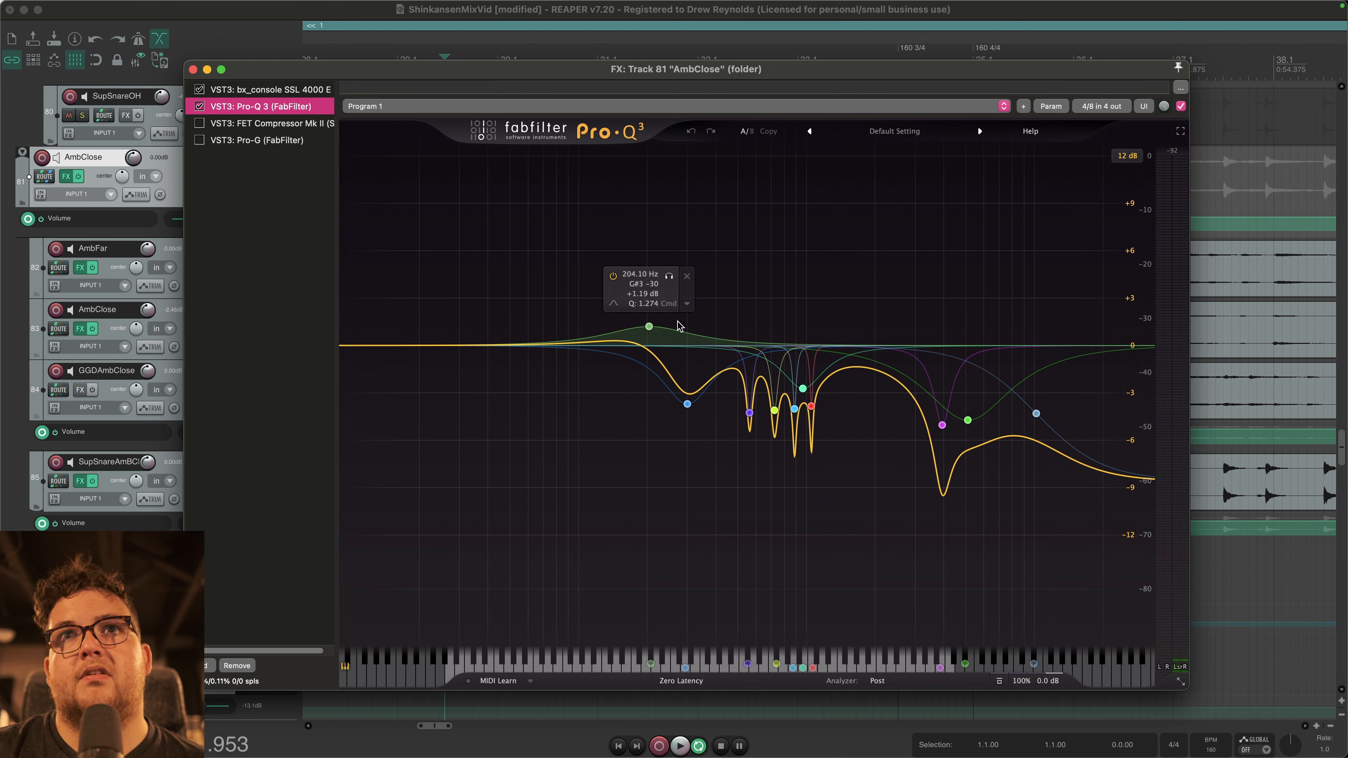
Step: Play the AmbClose folder with Pro-Q 3 bypassed and enabled to compare the sound
{"action": "left_click", "coordinate": [201, 107]}
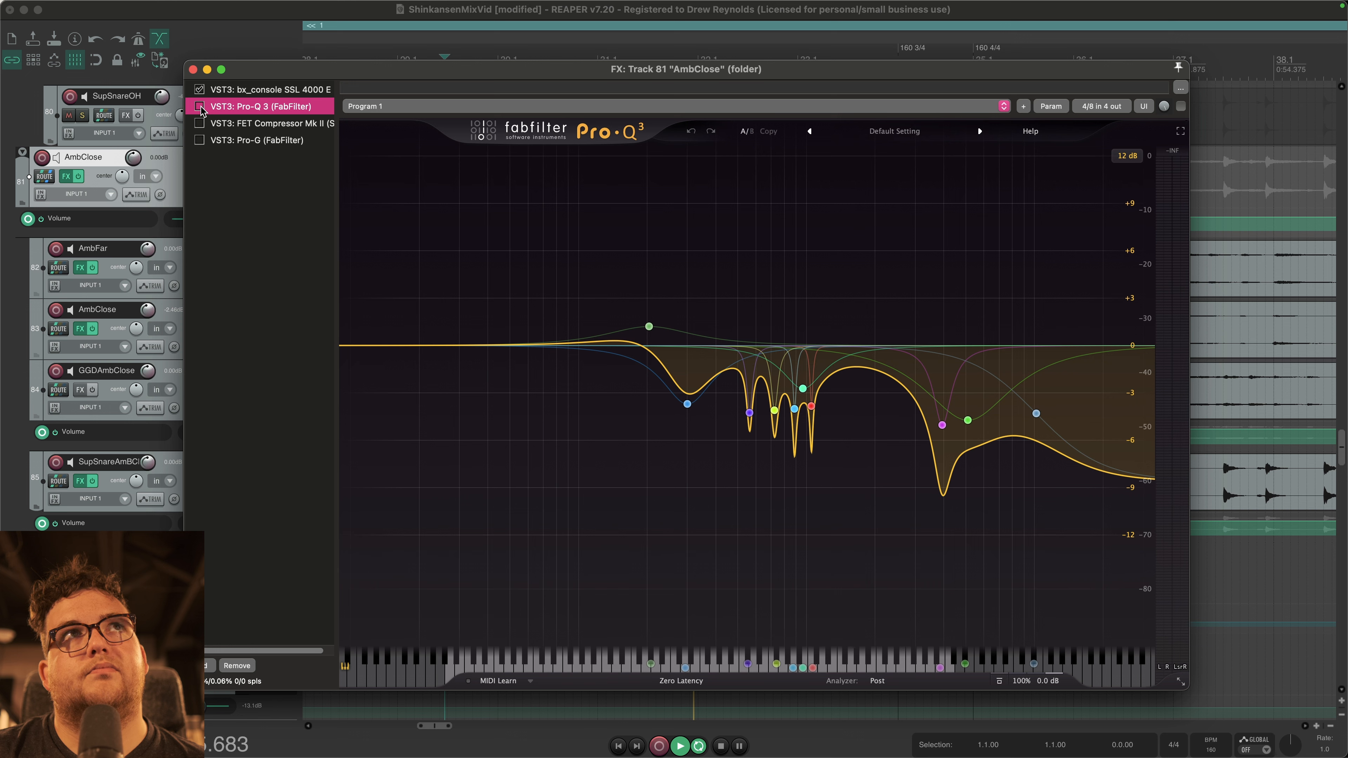
{"action": "key", "text": "space"}
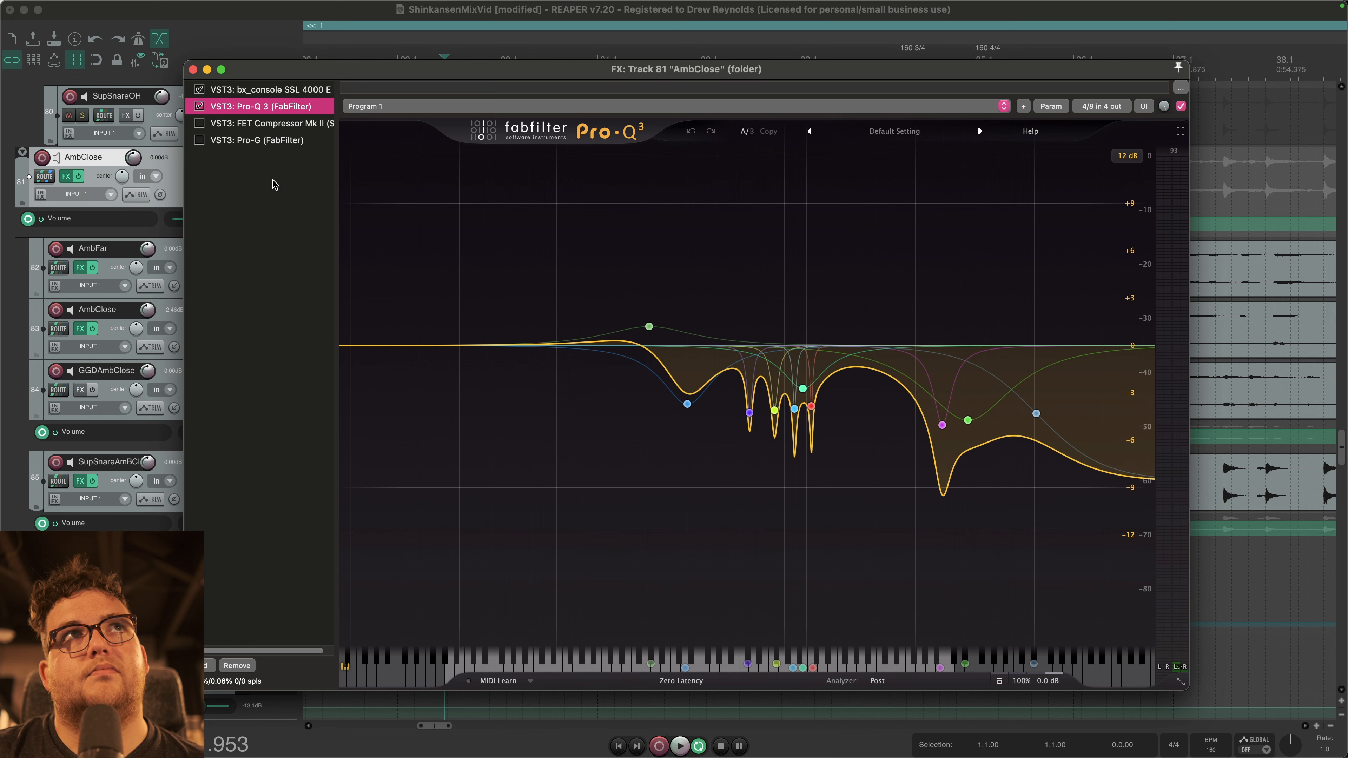
{"action": "key", "text": "space"}
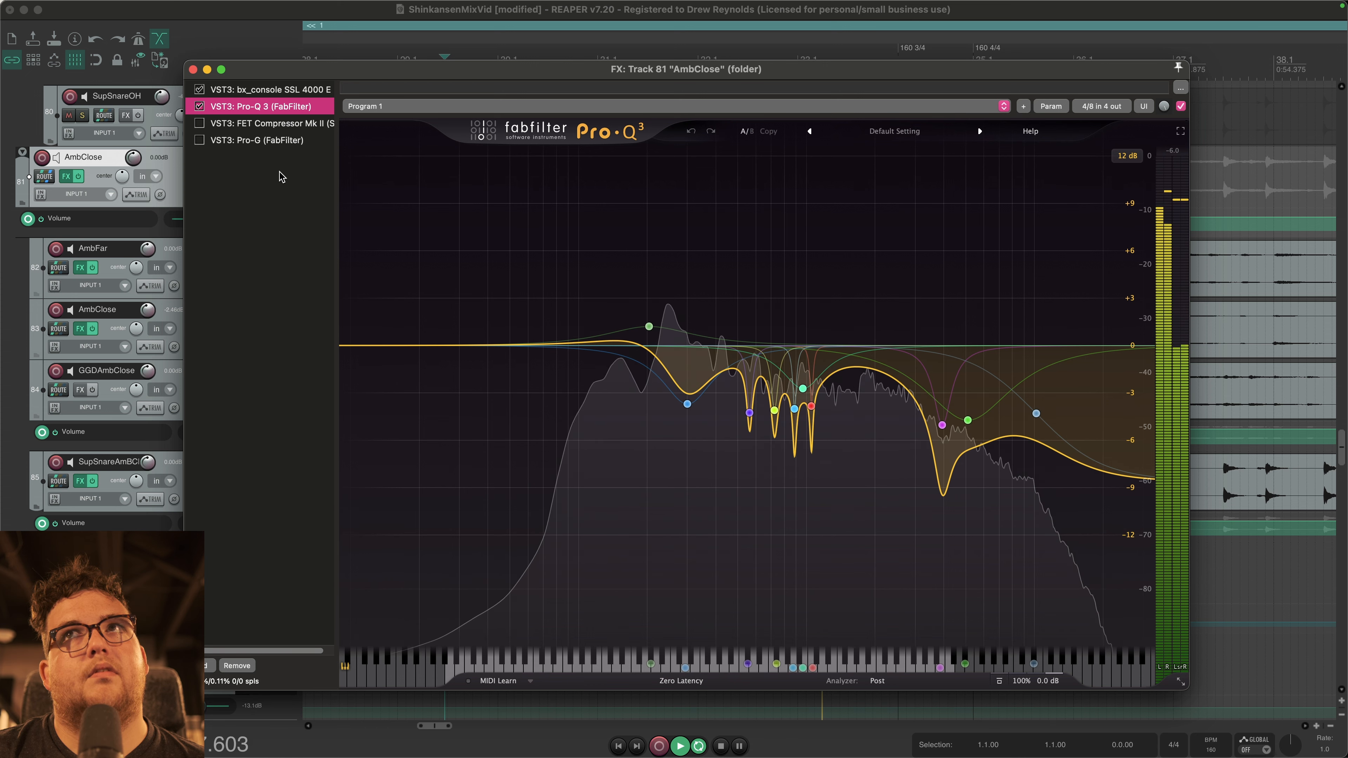
Step: Enable FET Compressor Mk II on the AmbClose folder and look over its drive, dry/wet and sidechain filter settings
{"action": "left_click", "coordinate": [266, 123]}
{"action": "left_click_drag", "start_coordinate": [531, 74], "coordinate": [621, 251]}
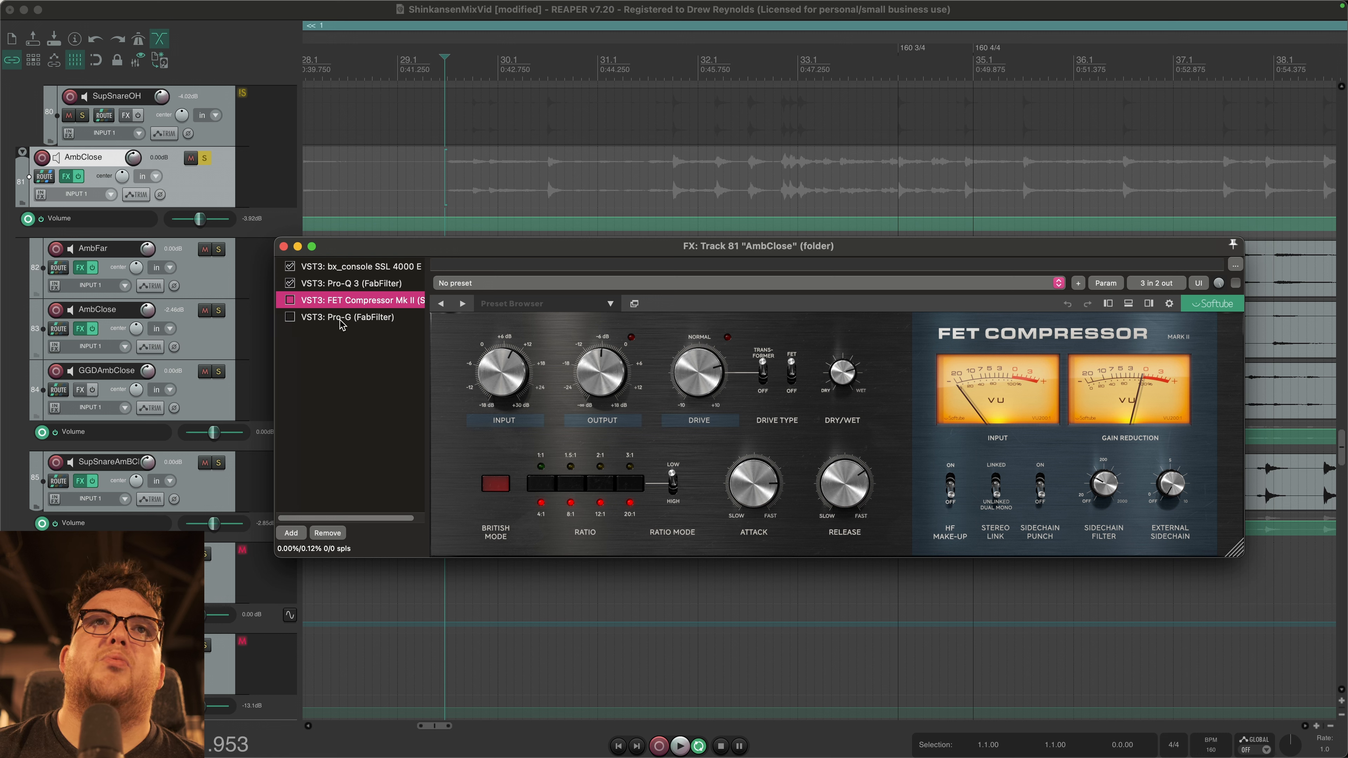
{"action": "left_click", "coordinate": [290, 300]}
{"action": "left_click", "coordinate": [402, 386]}
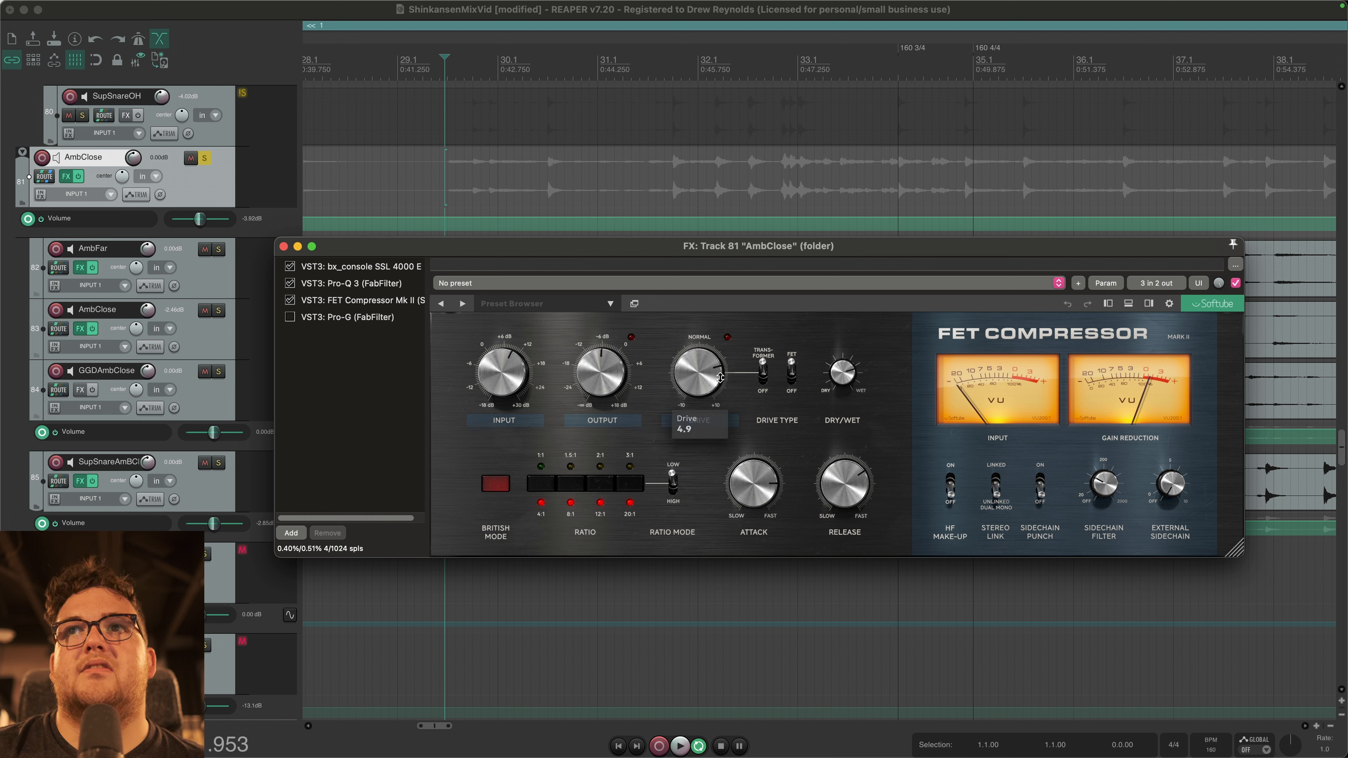
{"action": "mouse_move", "coordinate": [853, 377]}
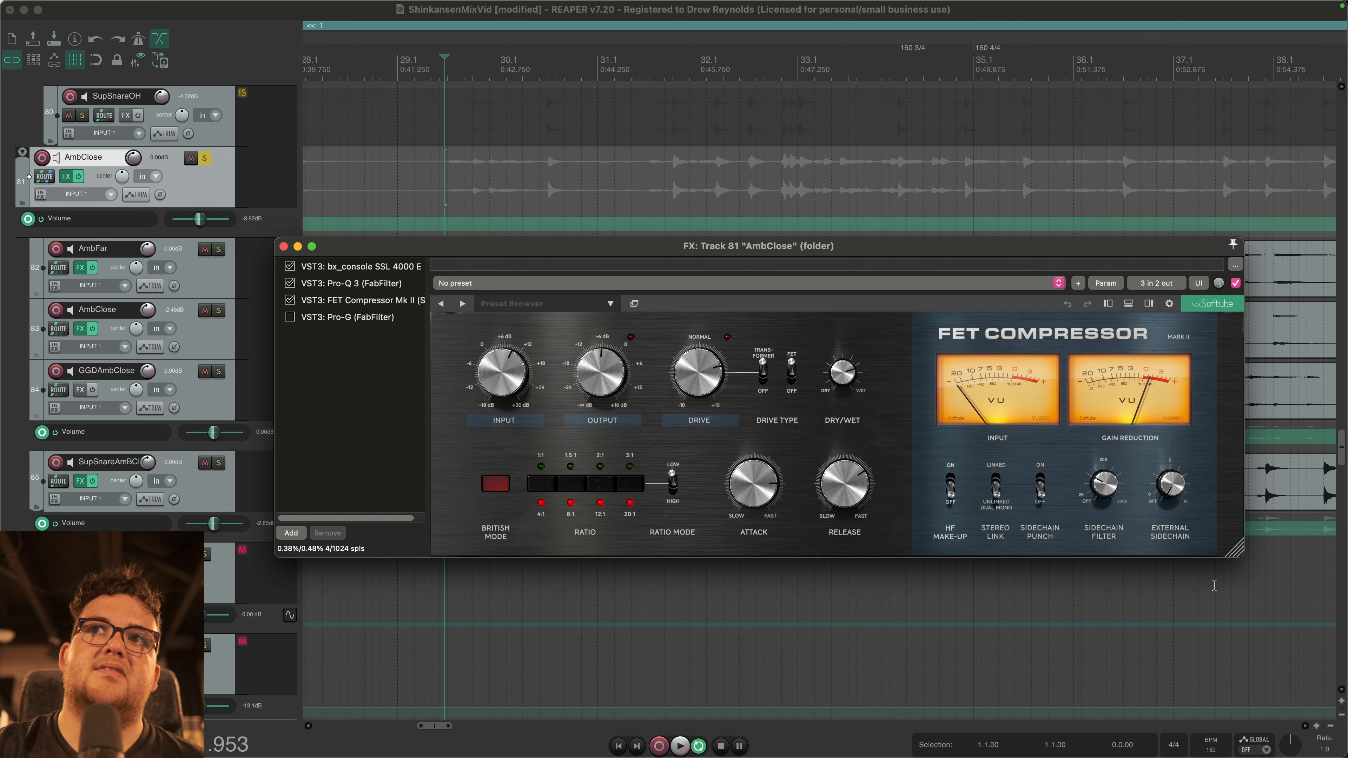
{"action": "mouse_move", "coordinate": [1102, 492]}
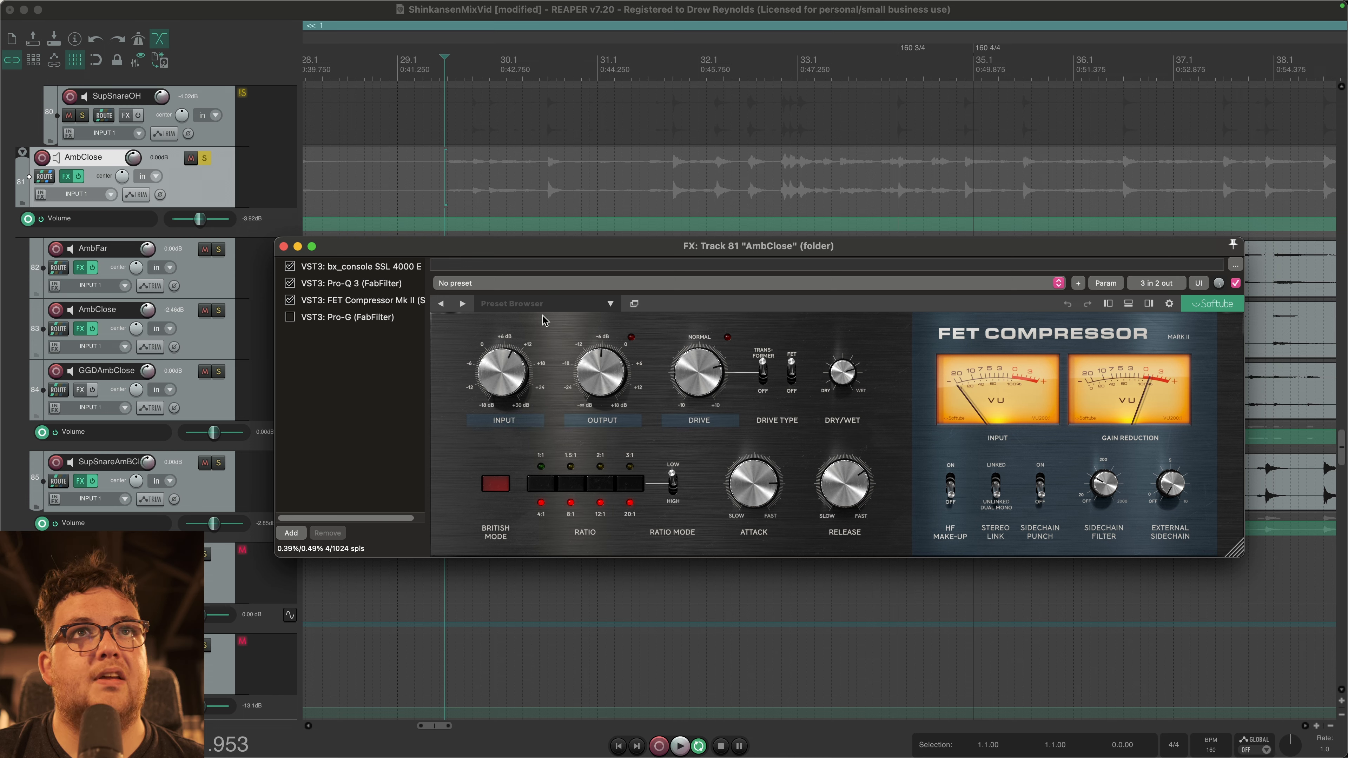
{"action": "left_click_drag", "start_coordinate": [650, 247], "coordinate": [652, 216]}
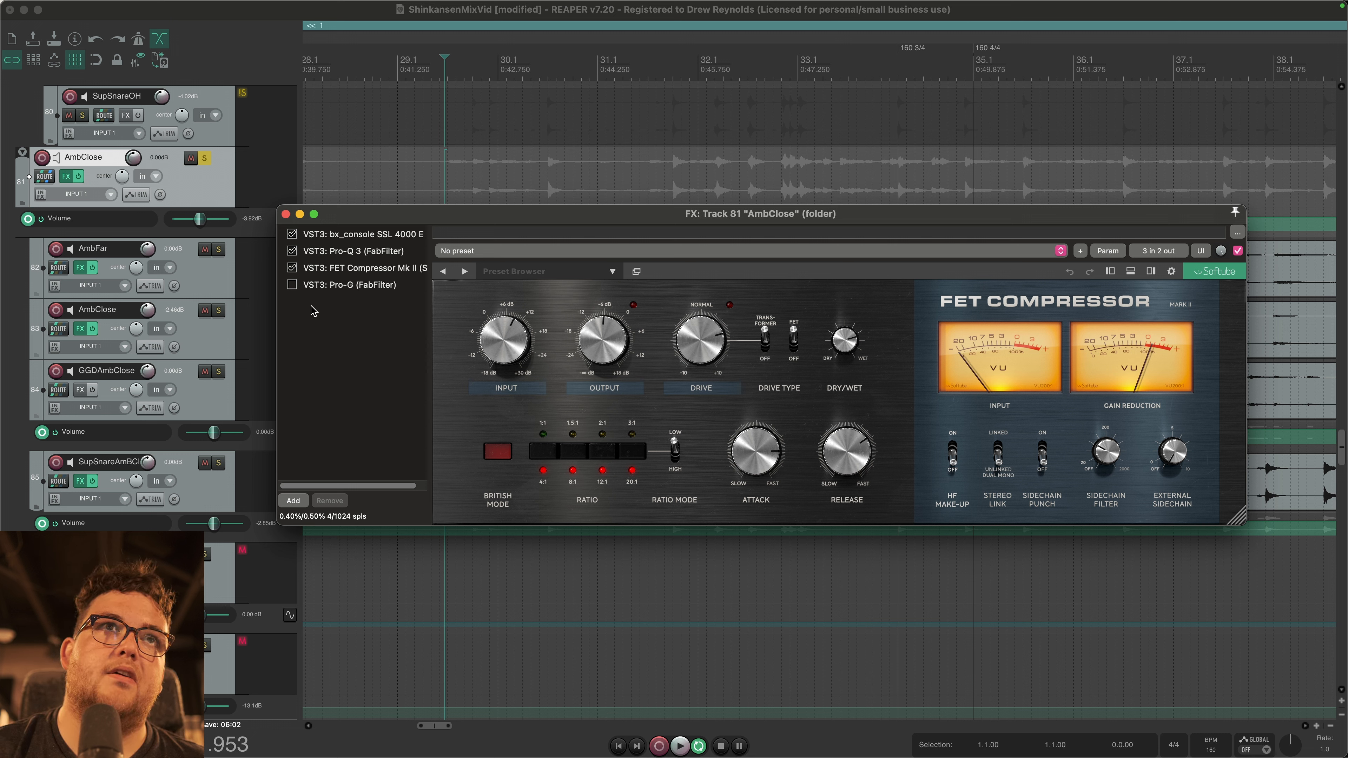
Step: Compare the AmbClose folder with FET Compressor Mk II bypassed and enabled, playing from the middle of bar 29
{"action": "left_click", "coordinate": [292, 268]}
{"action": "key", "text": "space"}
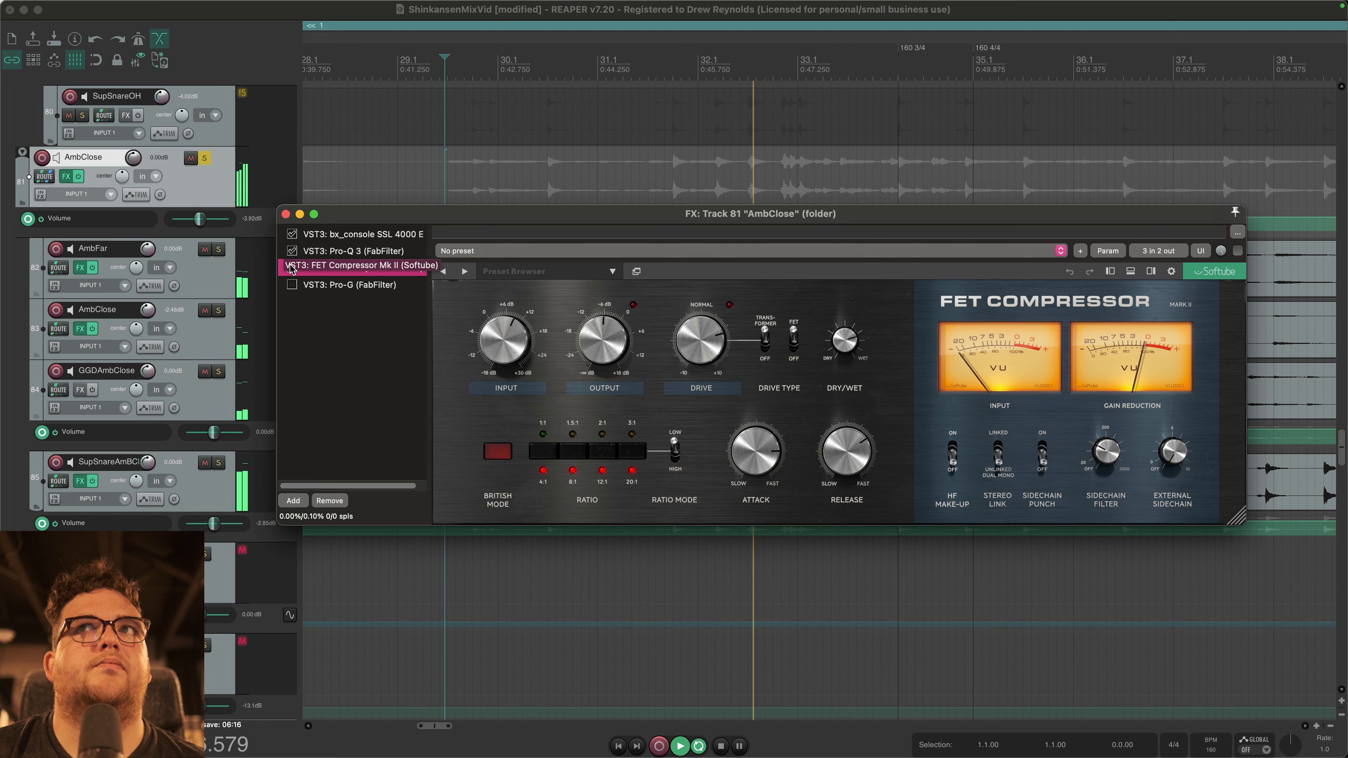
{"action": "key", "text": "space"}
{"action": "left_click", "coordinate": [291, 268]}
{"action": "left_click", "coordinate": [291, 269]}
{"action": "key", "text": "space"}
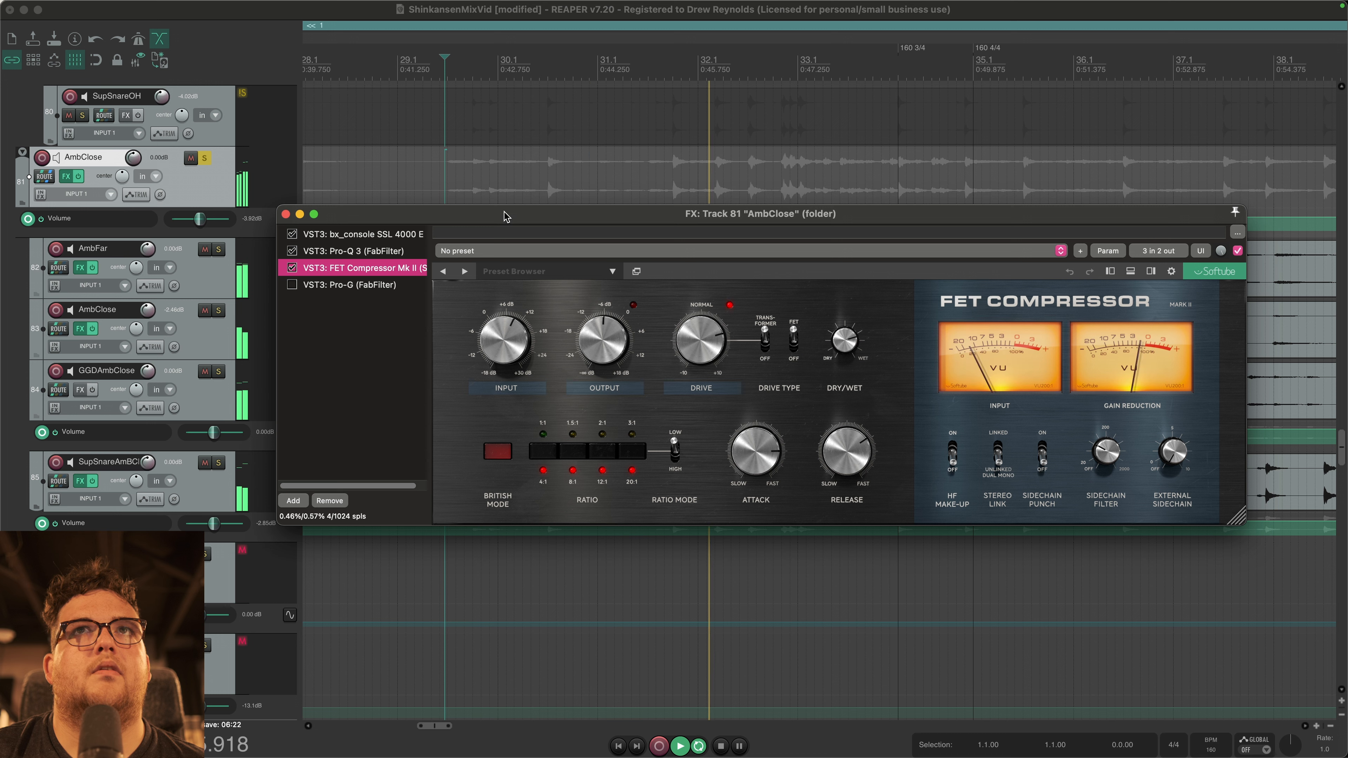
Step: Repeat the FET Compressor Mk II bypass comparison on the AmbClose folder from bar 33, leaving the compressor enabled
{"action": "left_click", "coordinate": [291, 268]}
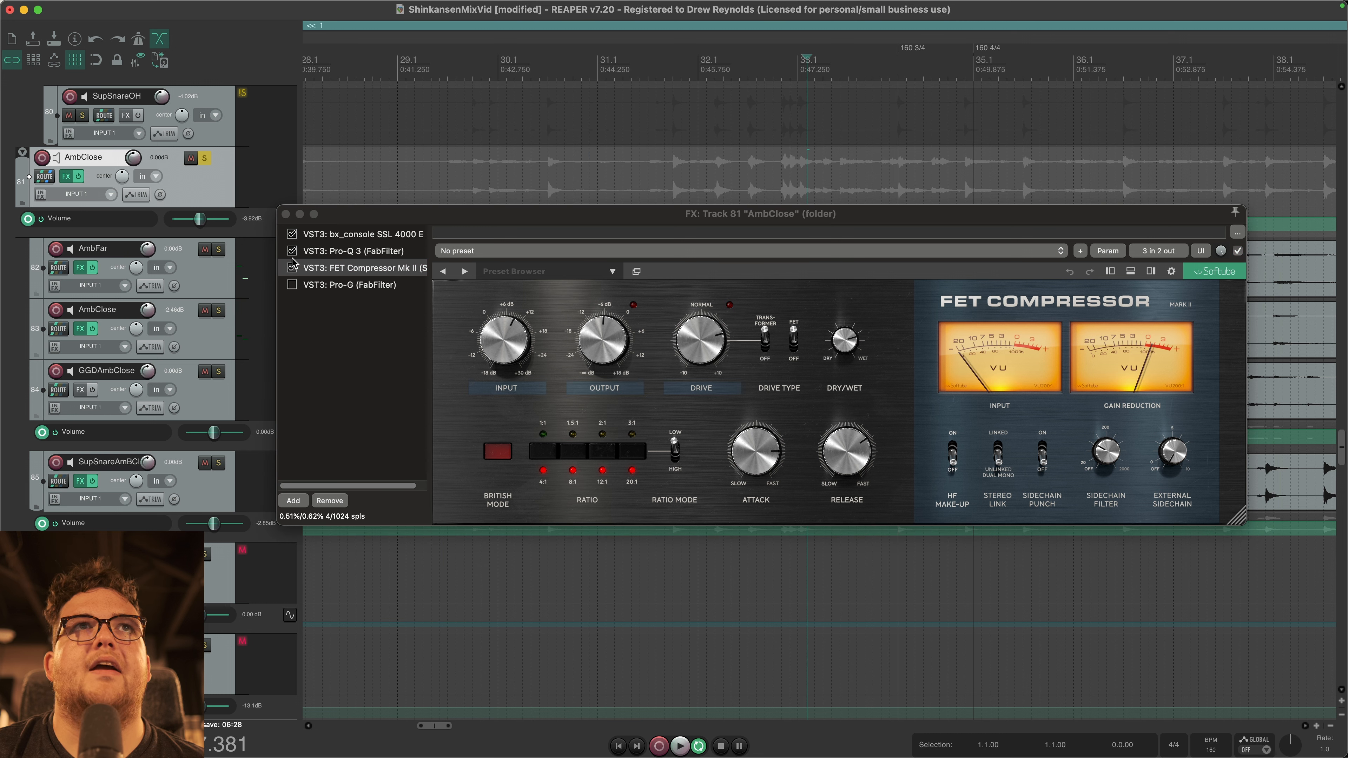
{"action": "left_click", "coordinate": [328, 331]}
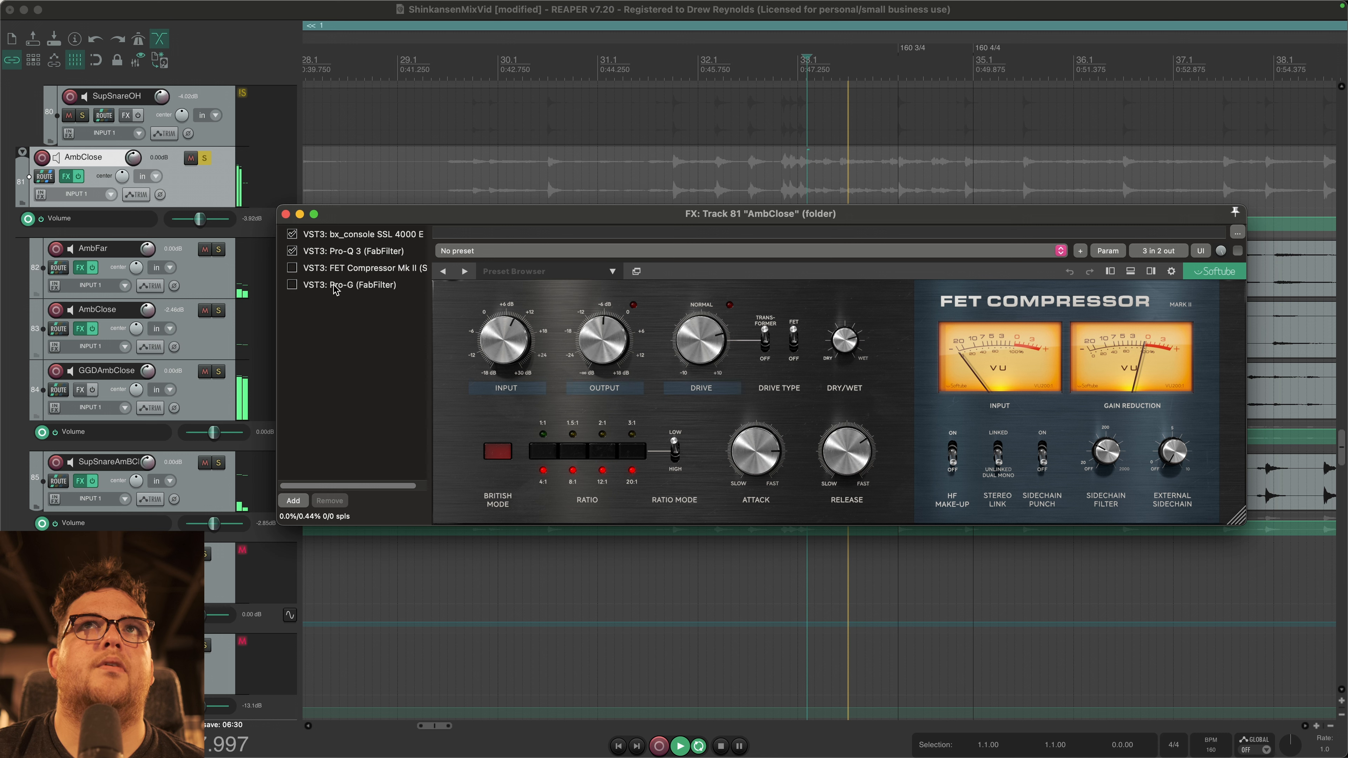
{"action": "left_click", "coordinate": [292, 268]}
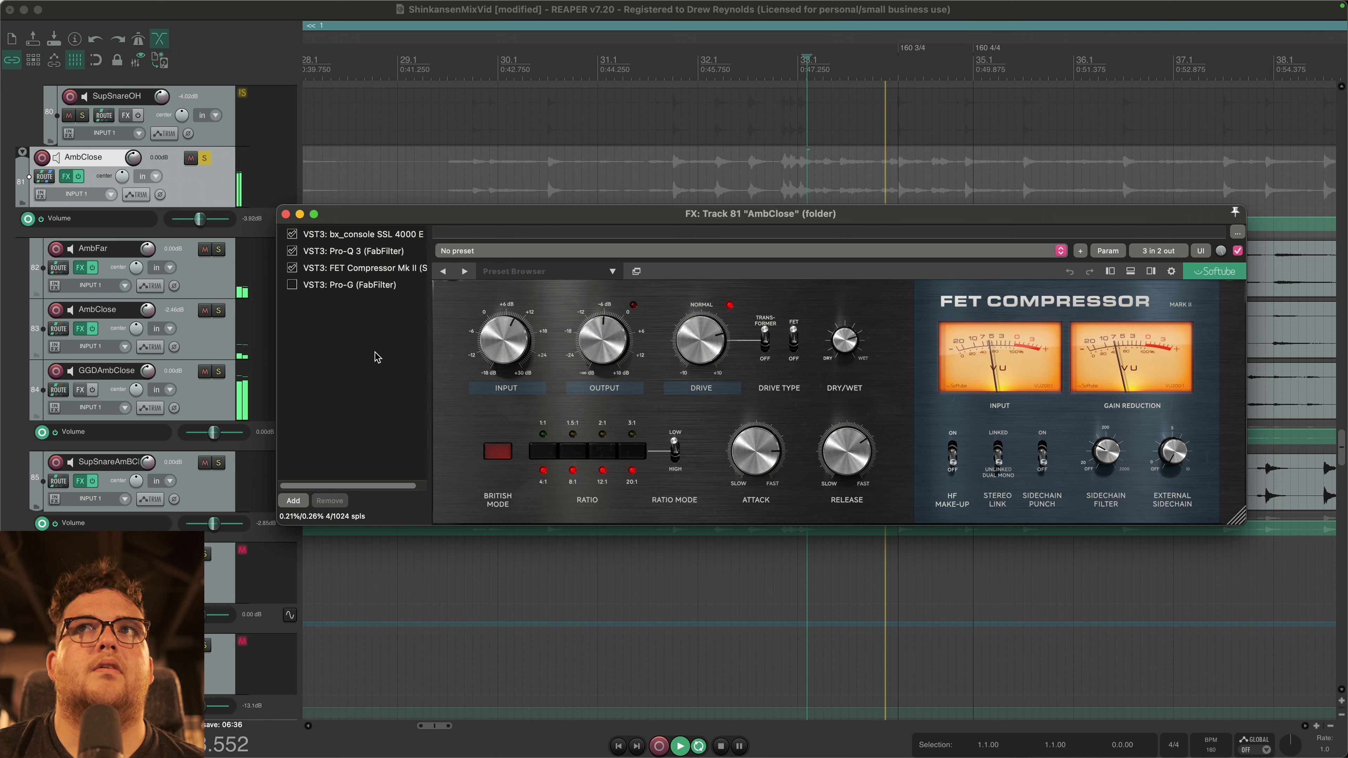
{"action": "key", "text": "space"}
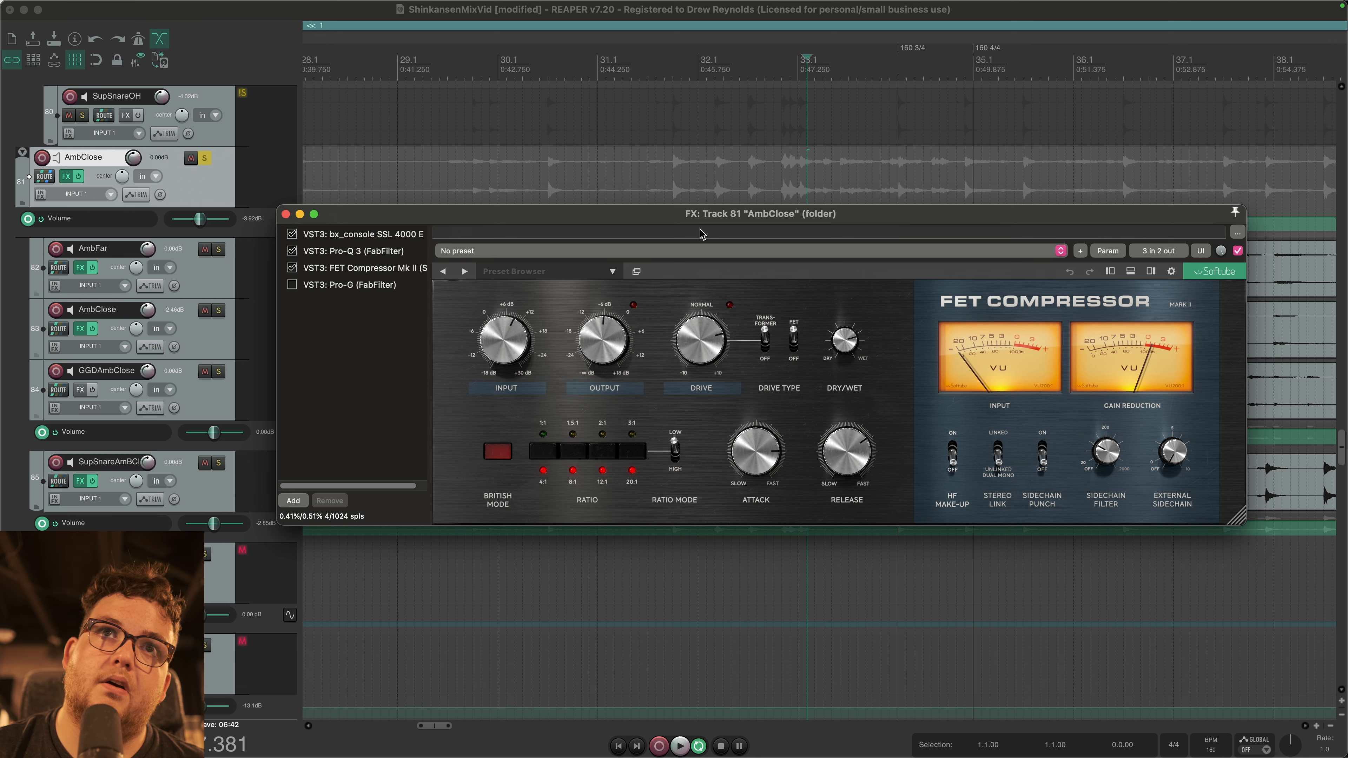
Step: Enable Pro-G on the AmbClose folder and examine its range, attack, release and knee settings
{"action": "left_click", "coordinate": [377, 285]}
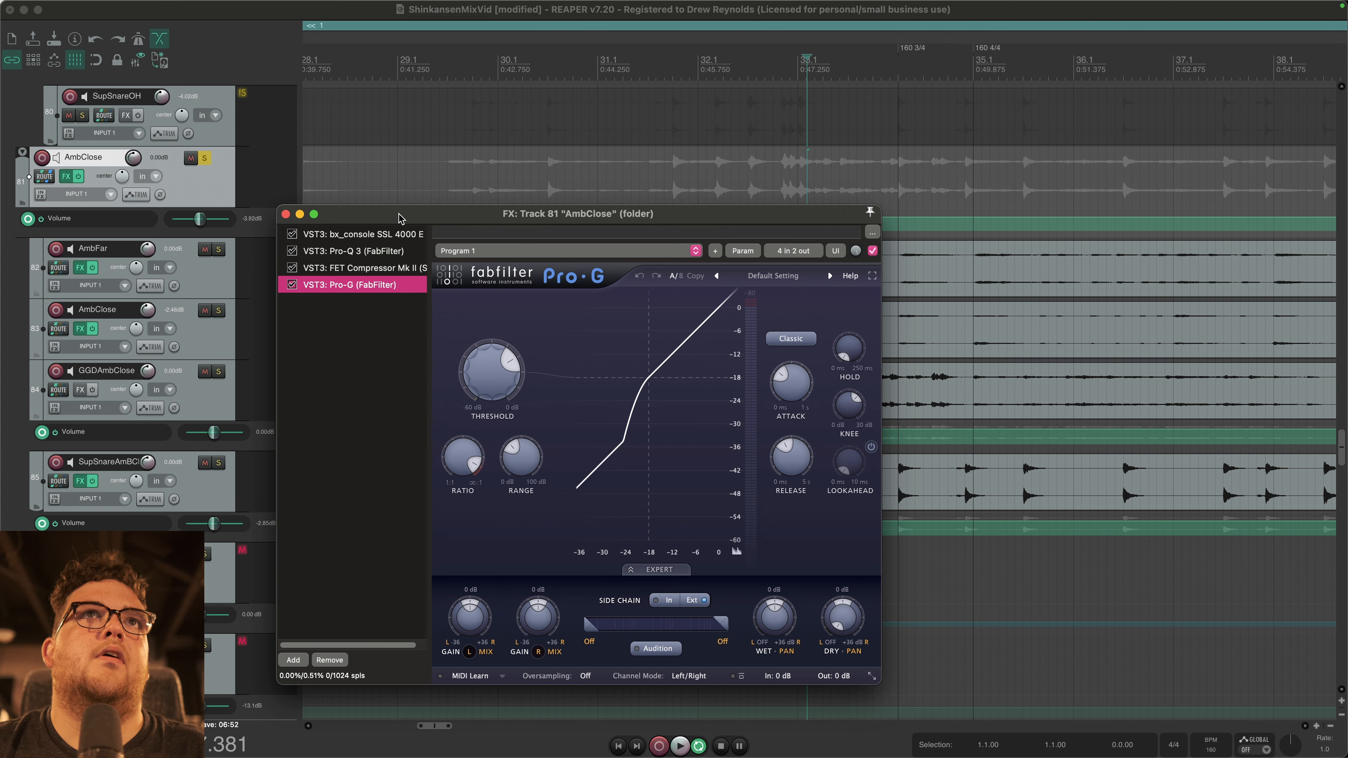
{"action": "left_click_drag", "start_coordinate": [398, 217], "coordinate": [491, 194]}
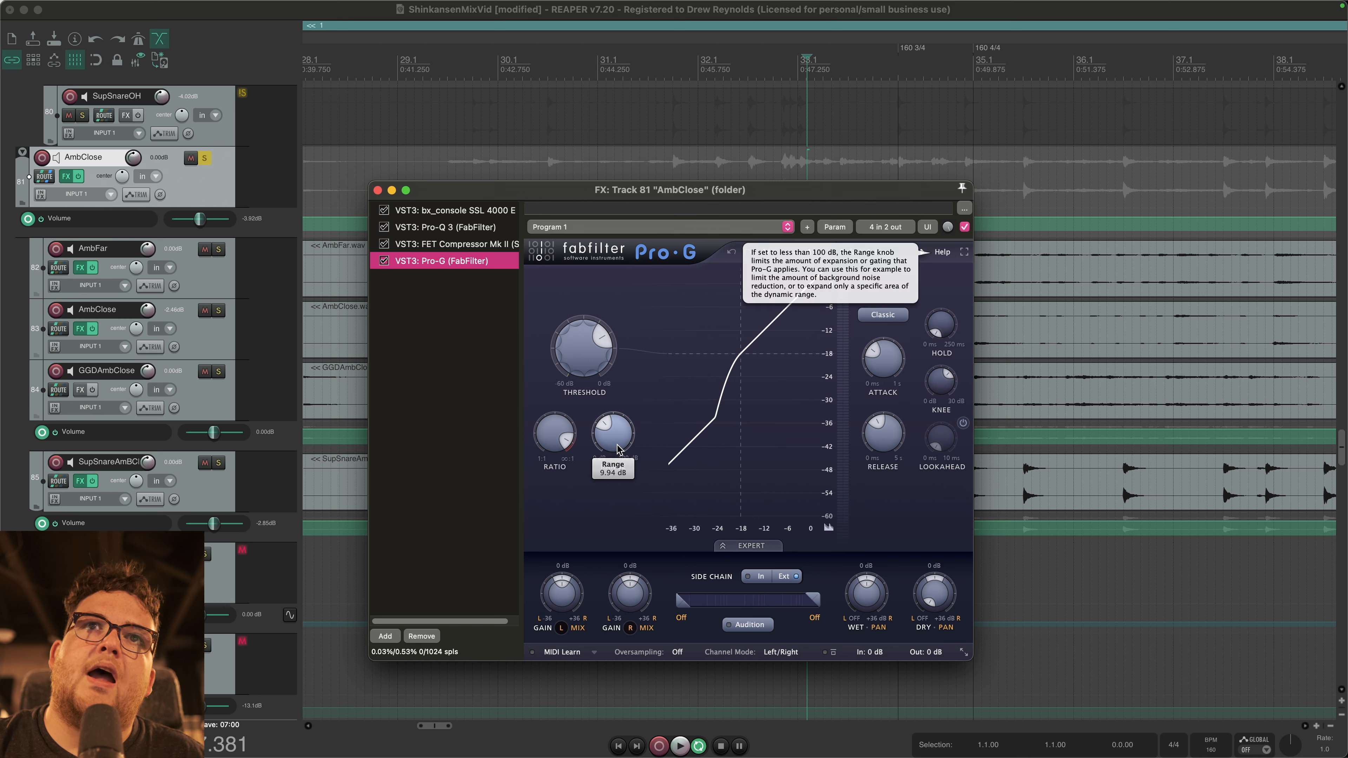
{"action": "mouse_move", "coordinate": [871, 355]}
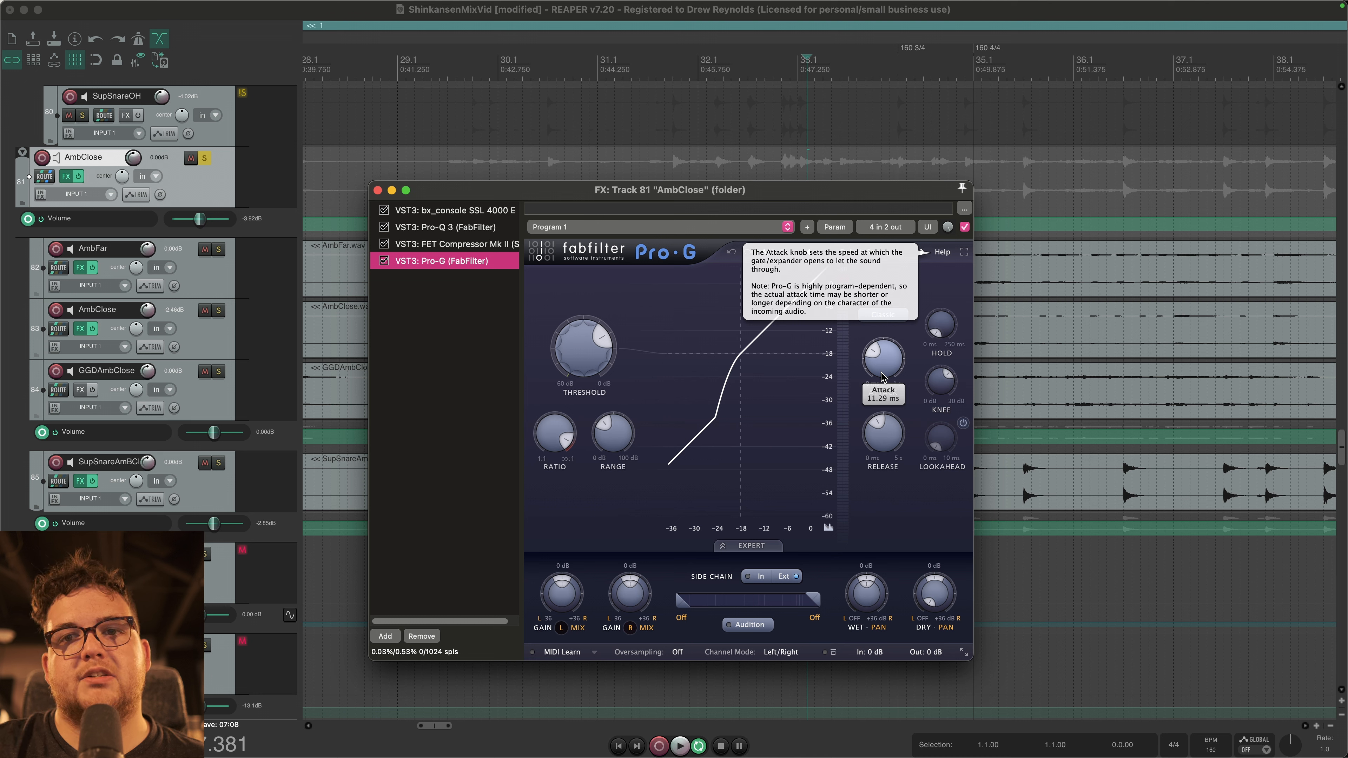
{"action": "mouse_move", "coordinate": [878, 434]}
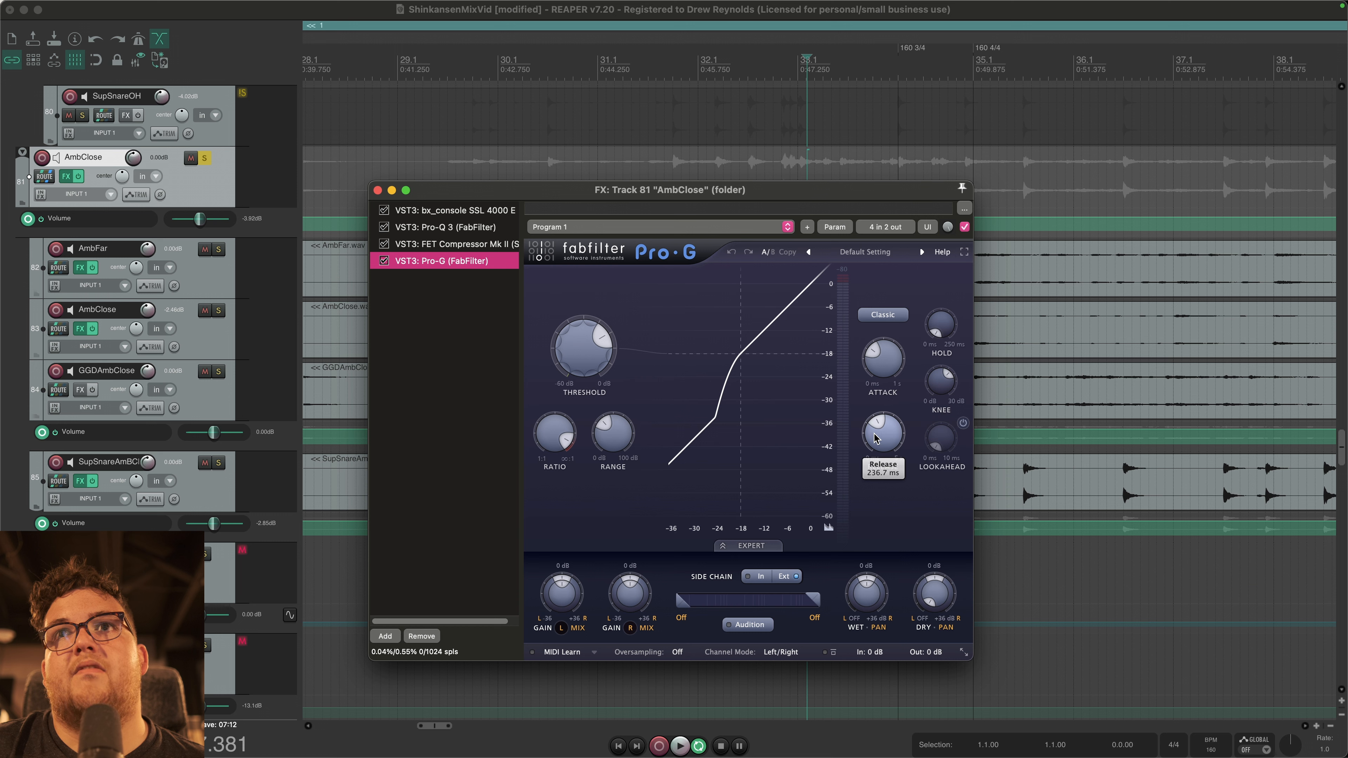
{"action": "mouse_move", "coordinate": [939, 382]}
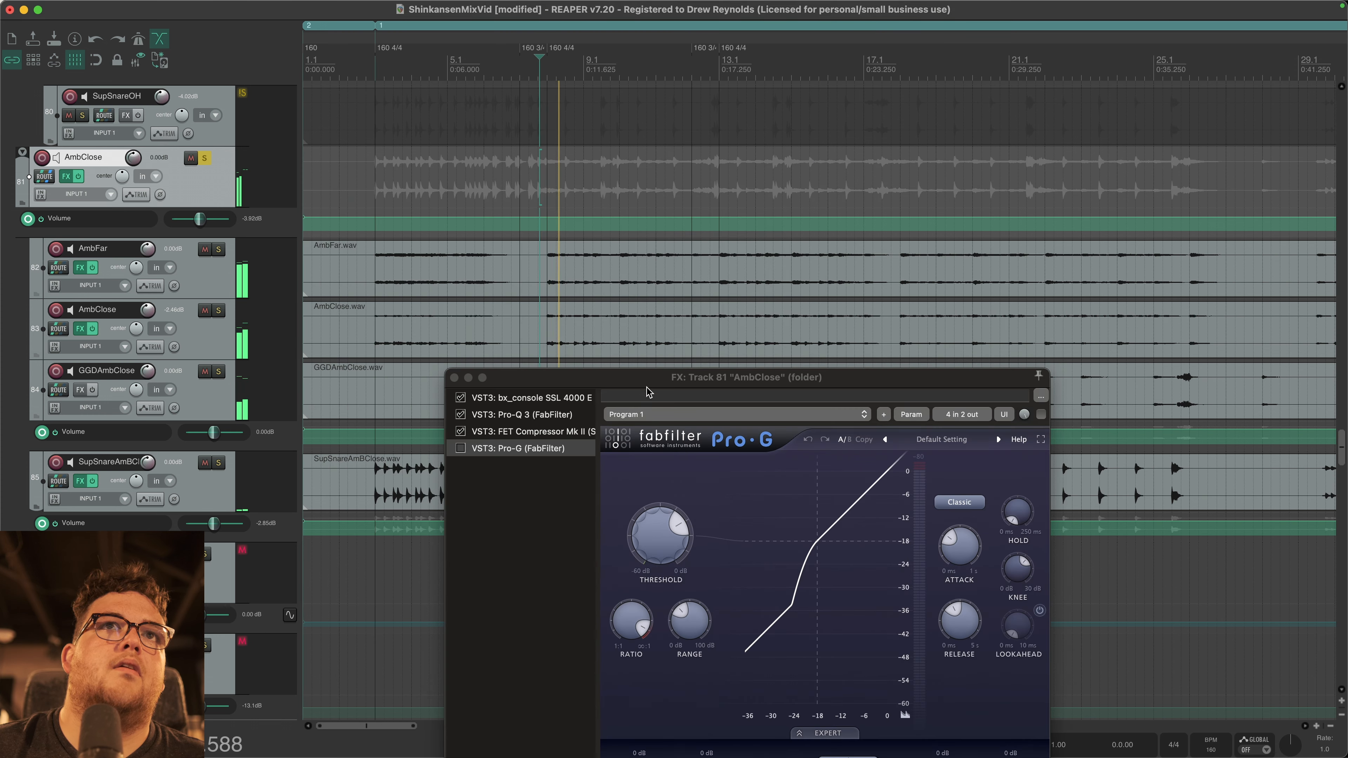
Step: Play the soloed AmbClose folder through Pro-G from the early 3/4 bar to hear the expansion
{"action": "left_click_drag", "start_coordinate": [650, 391], "coordinate": [702, 212]}
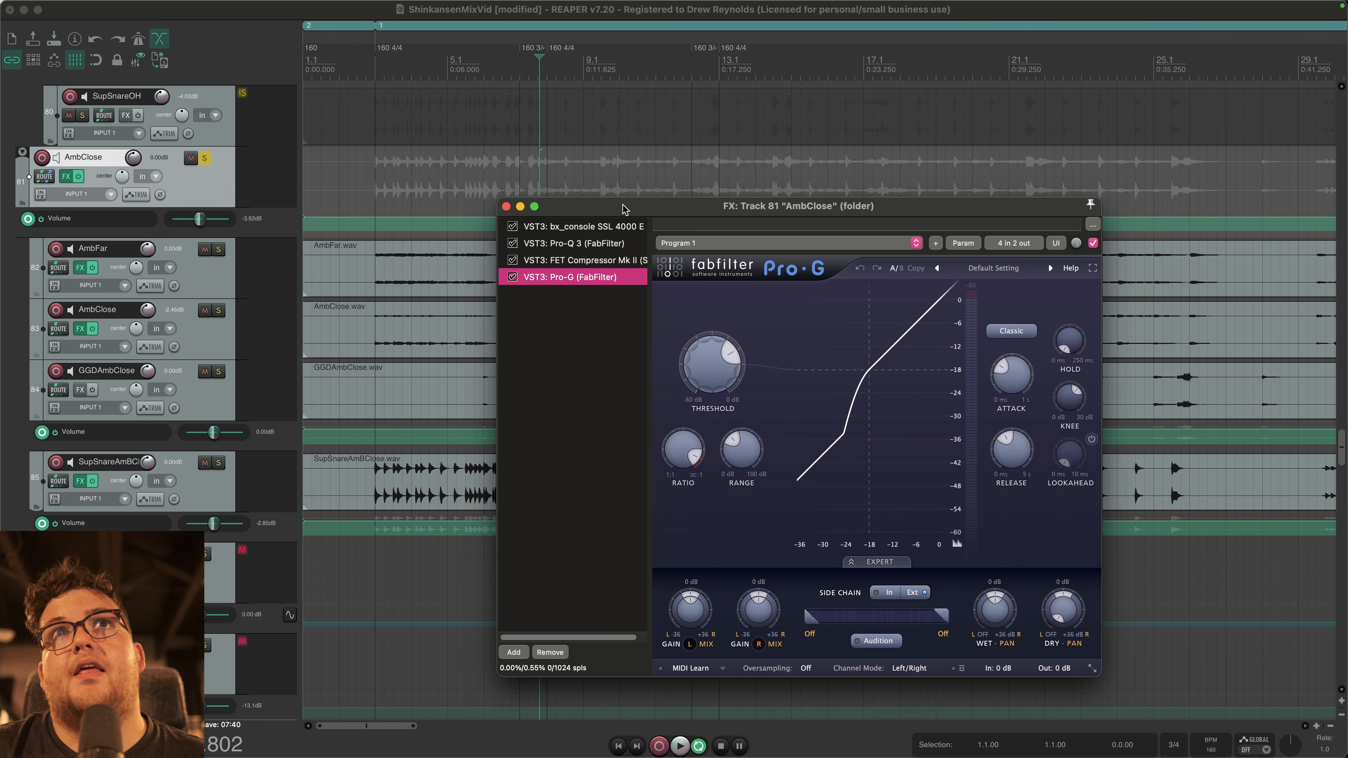
{"action": "left_click_drag", "start_coordinate": [621, 206], "coordinate": [572, 259]}
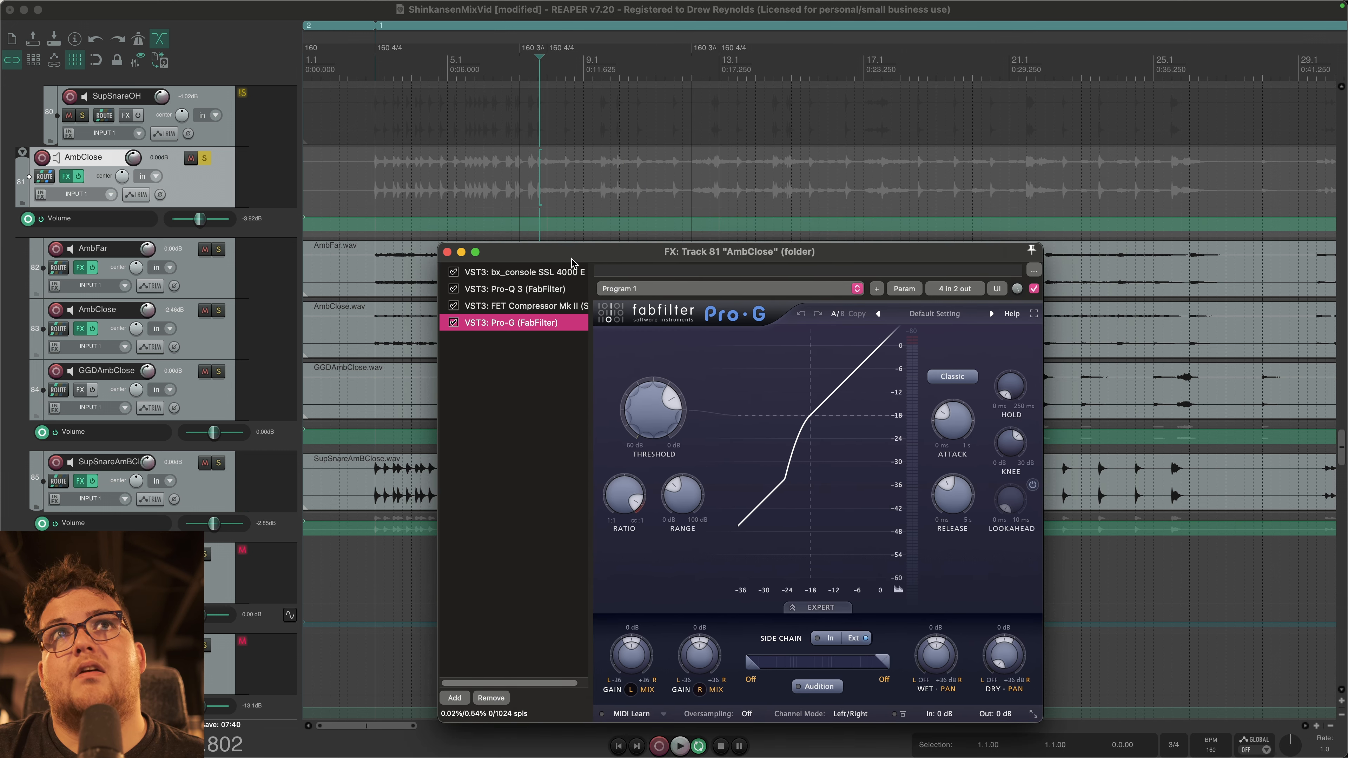
{"action": "key", "text": "space"}
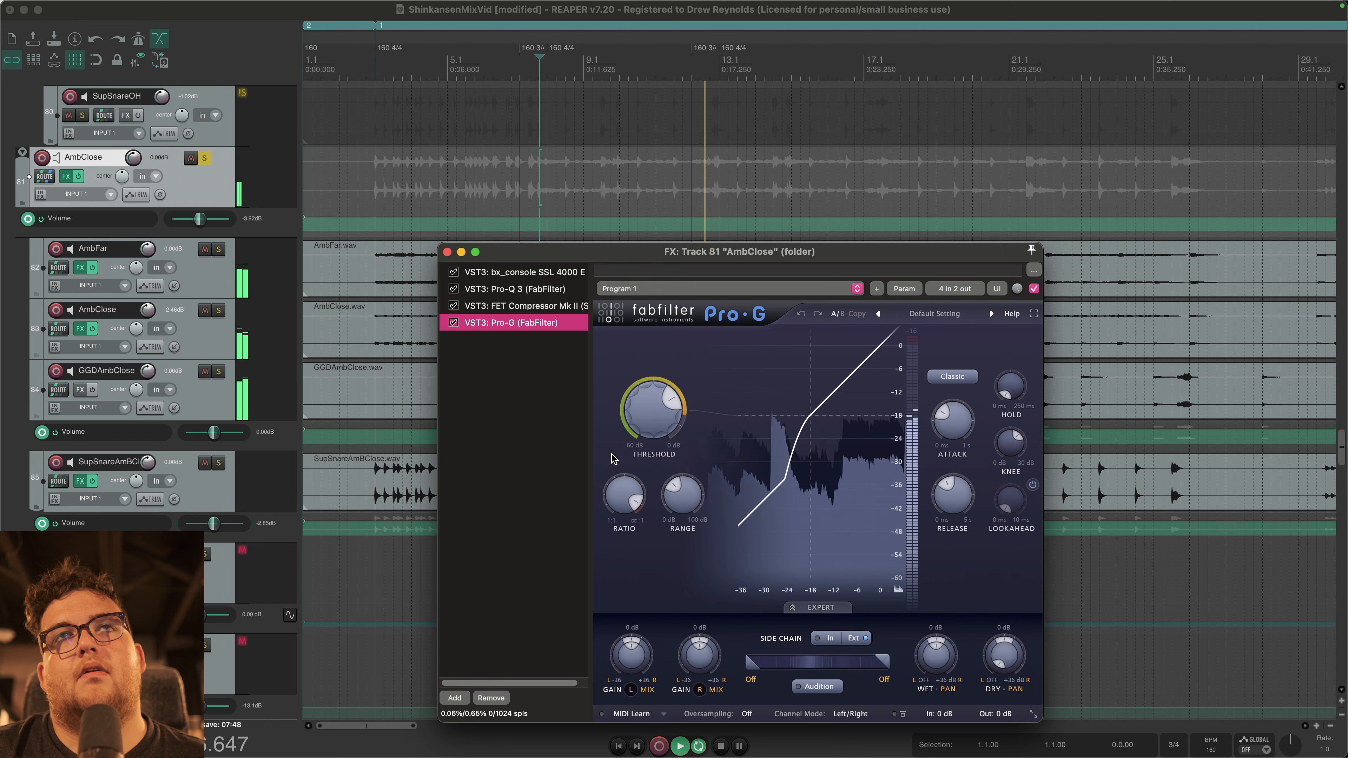
{"action": "left_click", "coordinate": [567, 504]}
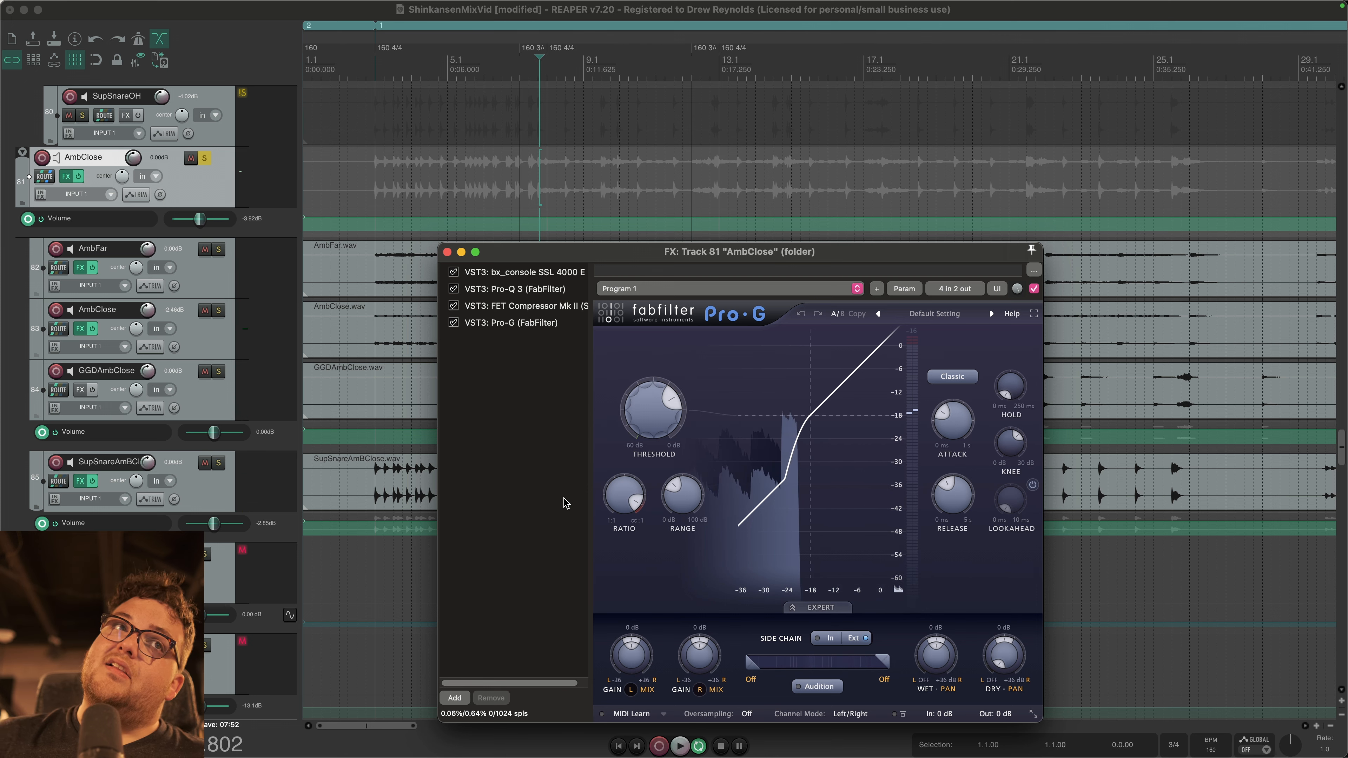
Step: Close the AmbClose effects window, unsolo the folder and play it together with the other tracks
{"action": "left_click", "coordinate": [446, 251]}
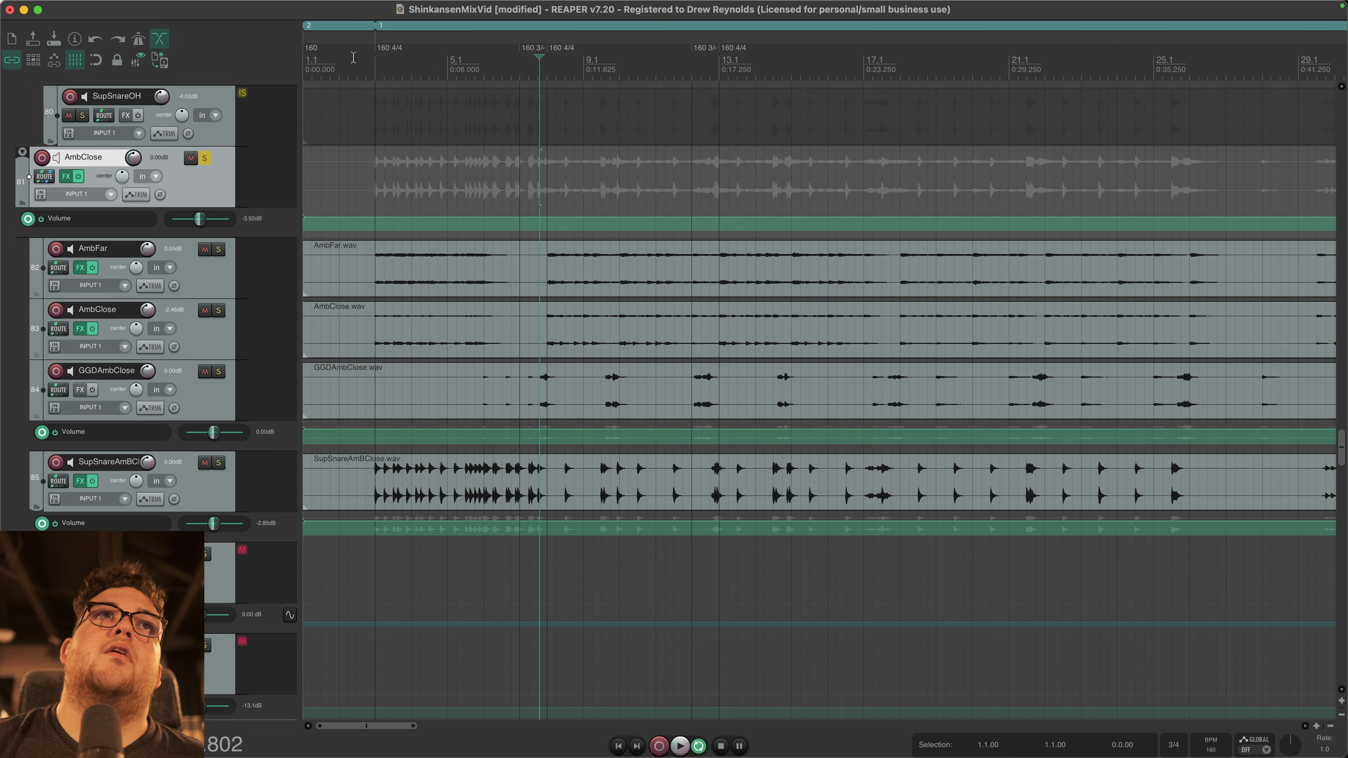
{"action": "left_click", "coordinate": [203, 158]}
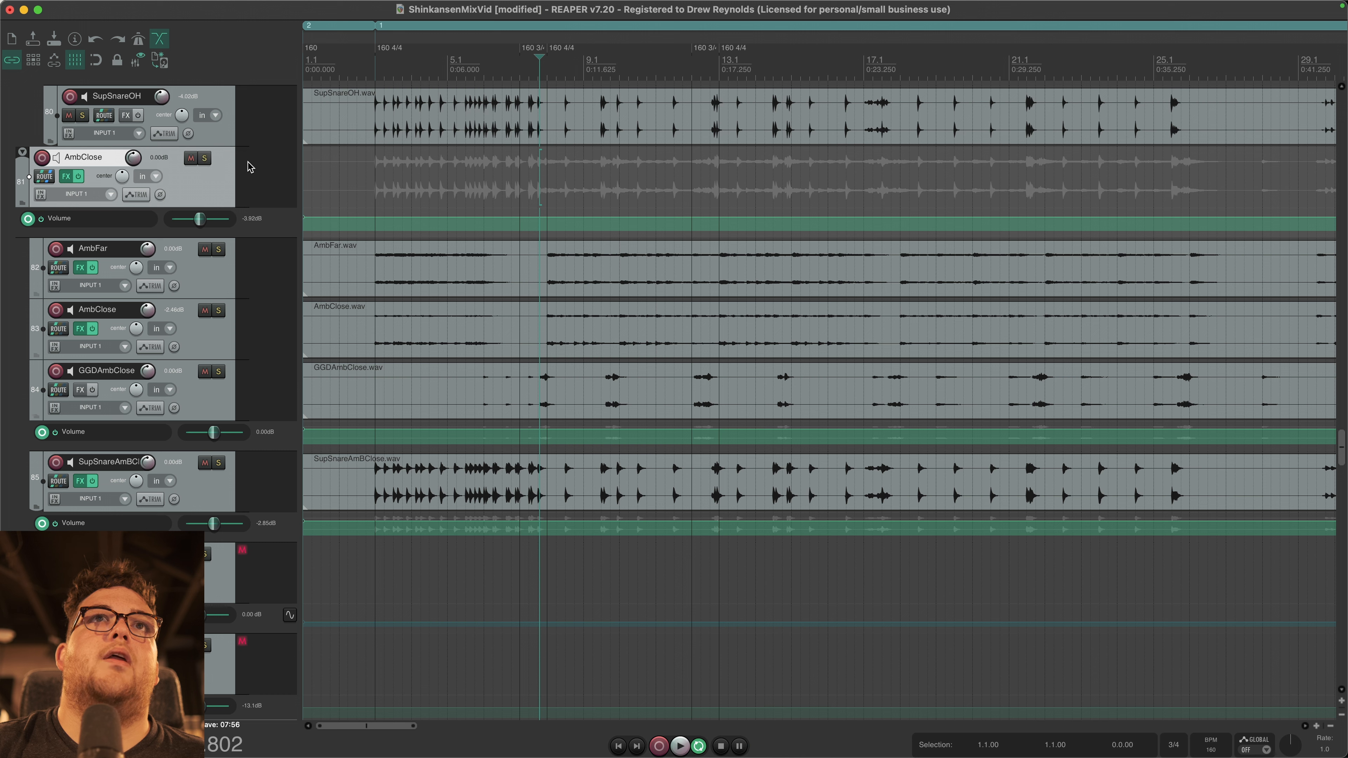
{"action": "key", "text": "space"}
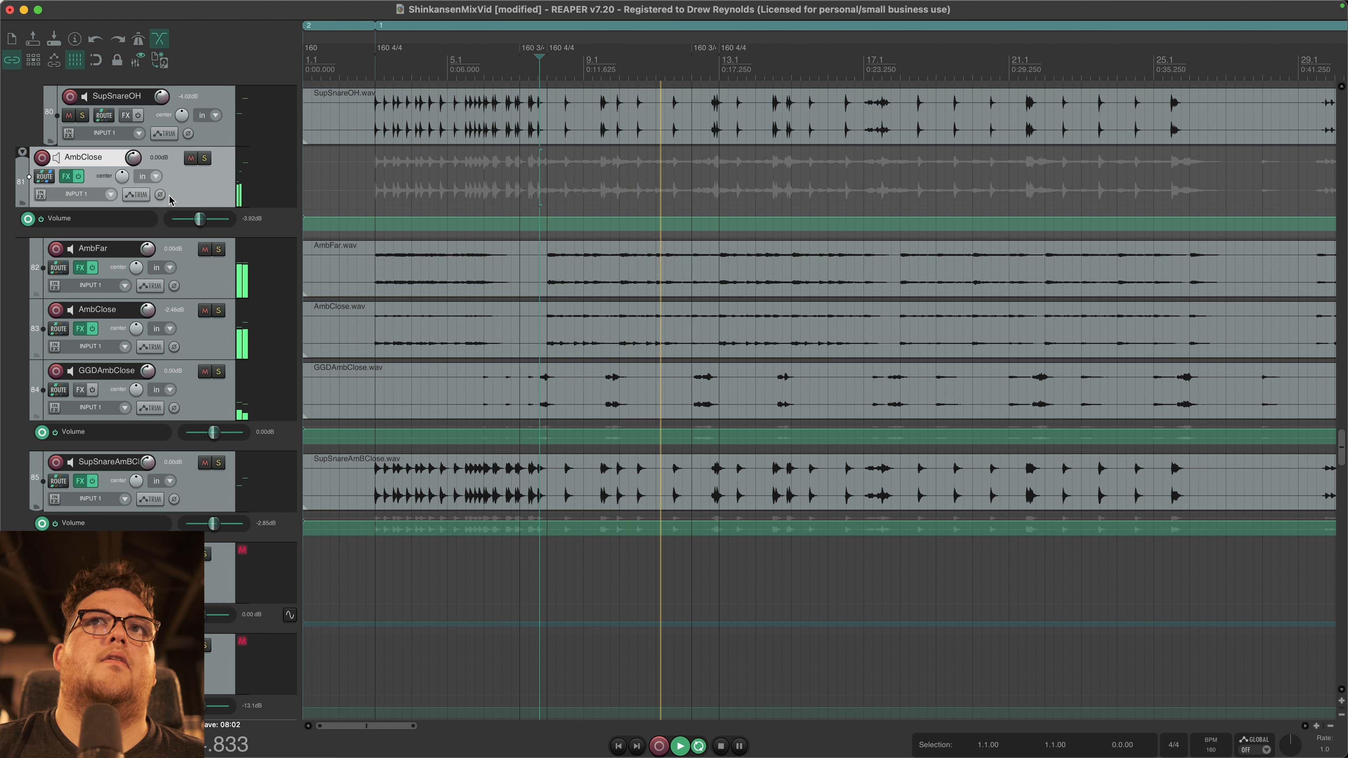
{"action": "key", "text": "space"}
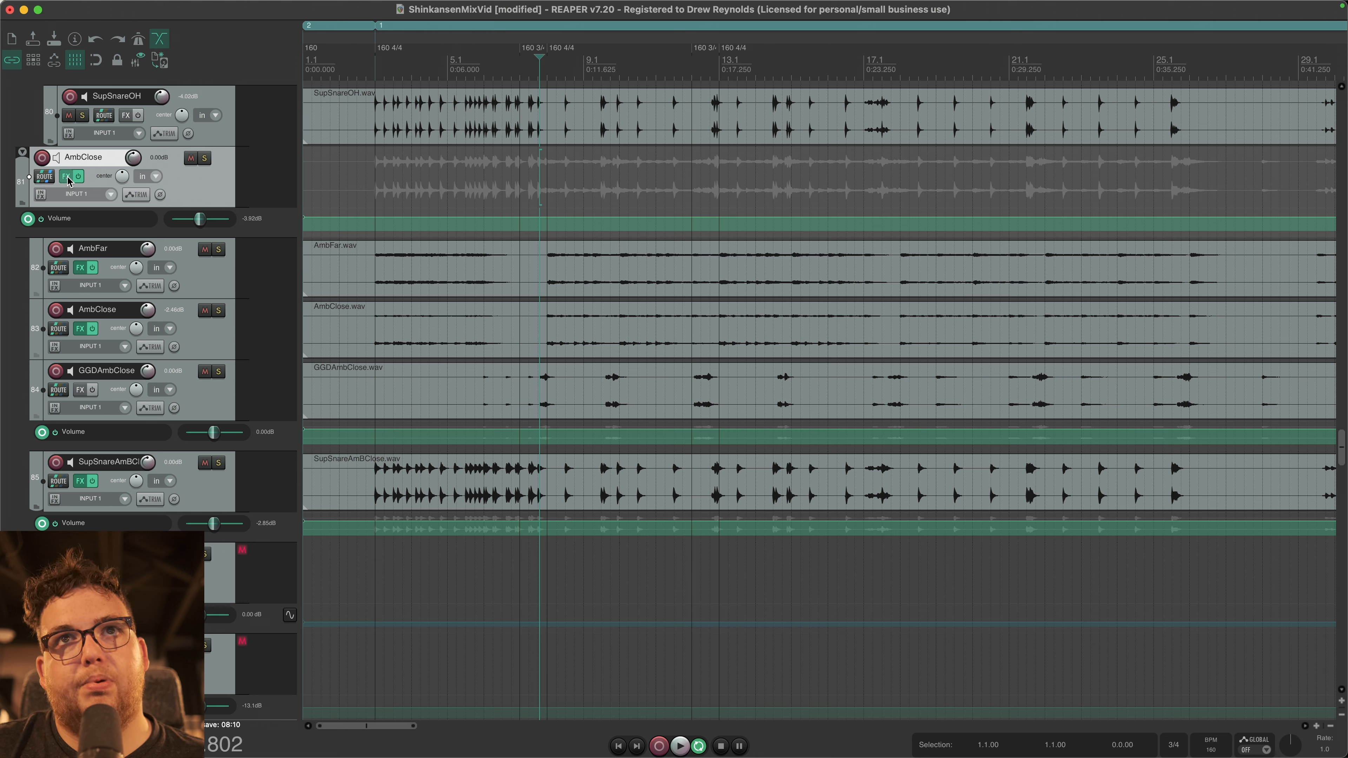
Step: Compare the mix with Pro-G bypassed and enabled on the AmbClose folder, leaving it enabled, and close the effects window
{"action": "left_click", "coordinate": [68, 176]}
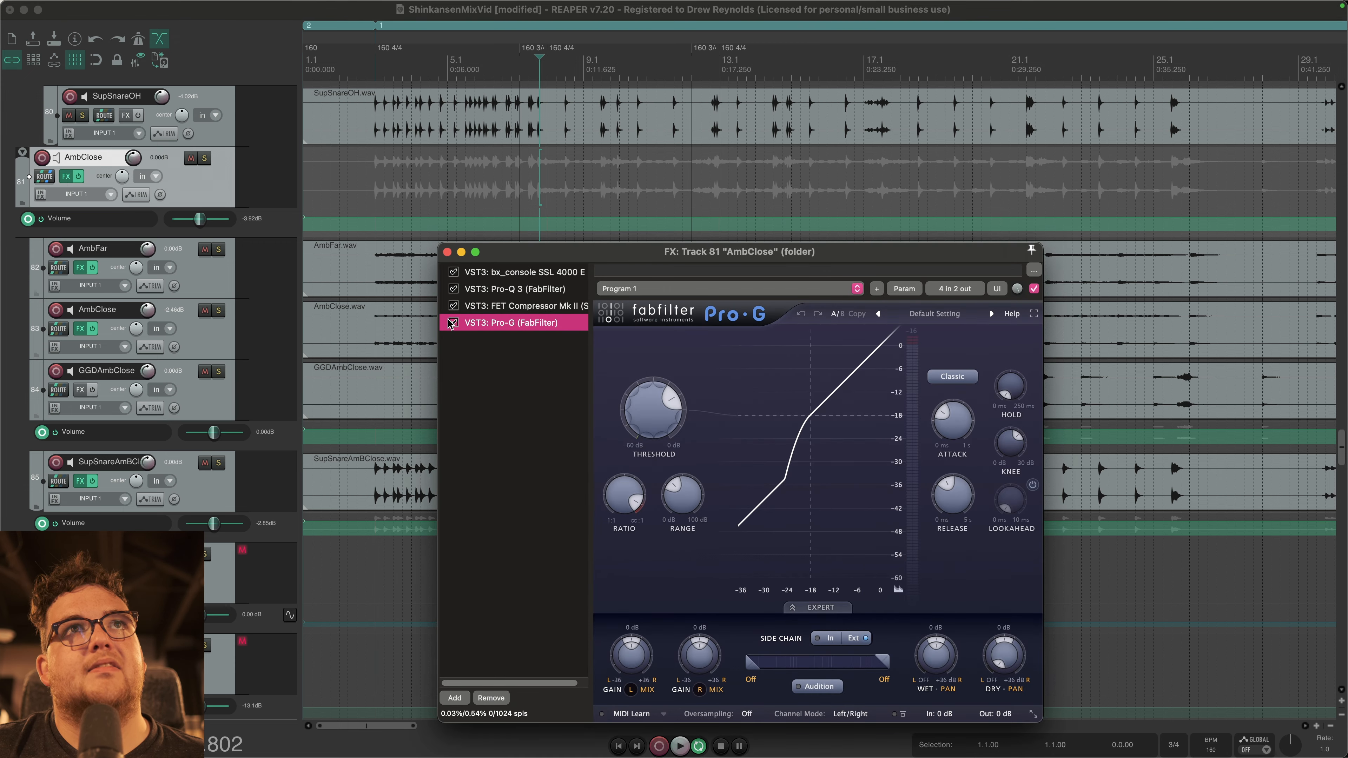
{"action": "left_click_drag", "start_coordinate": [535, 215], "coordinate": [785, 217]}
{"action": "key", "text": "space"}
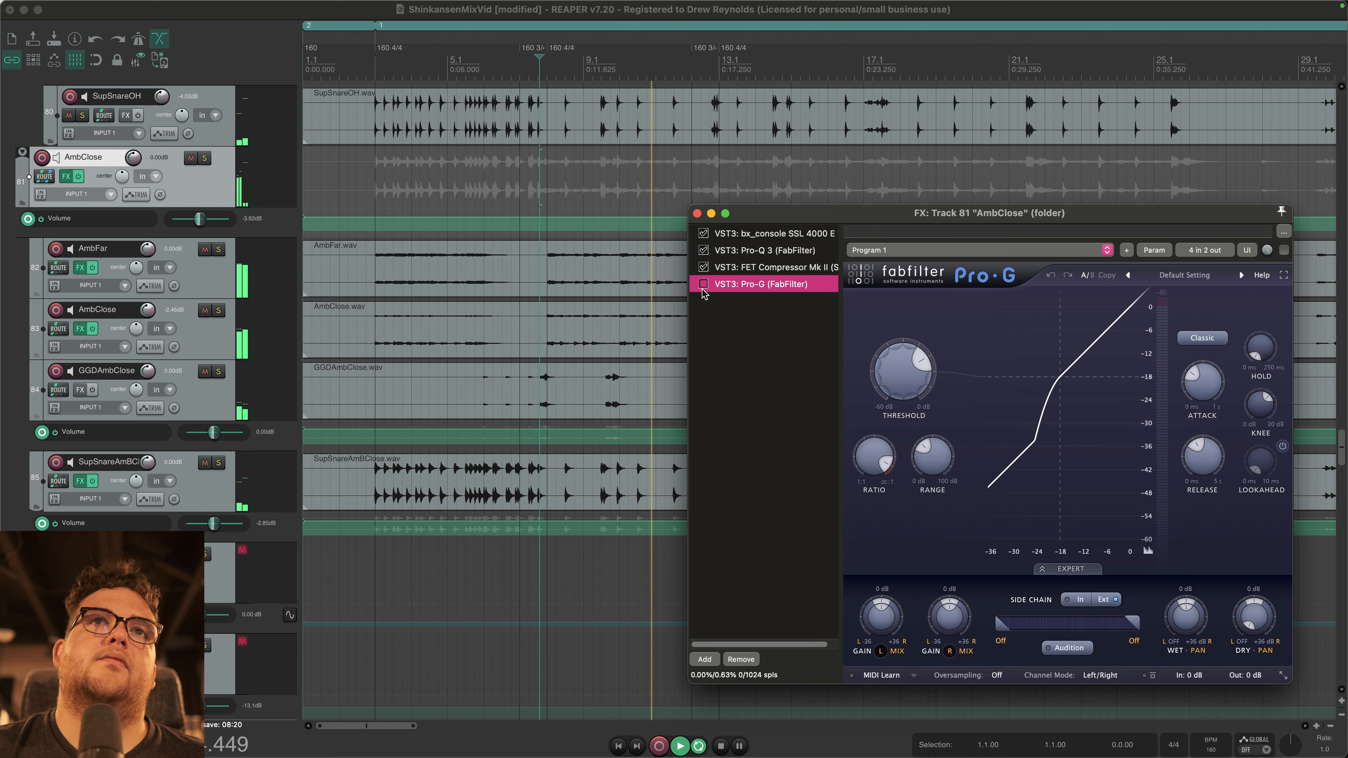
{"action": "key", "text": "space"}
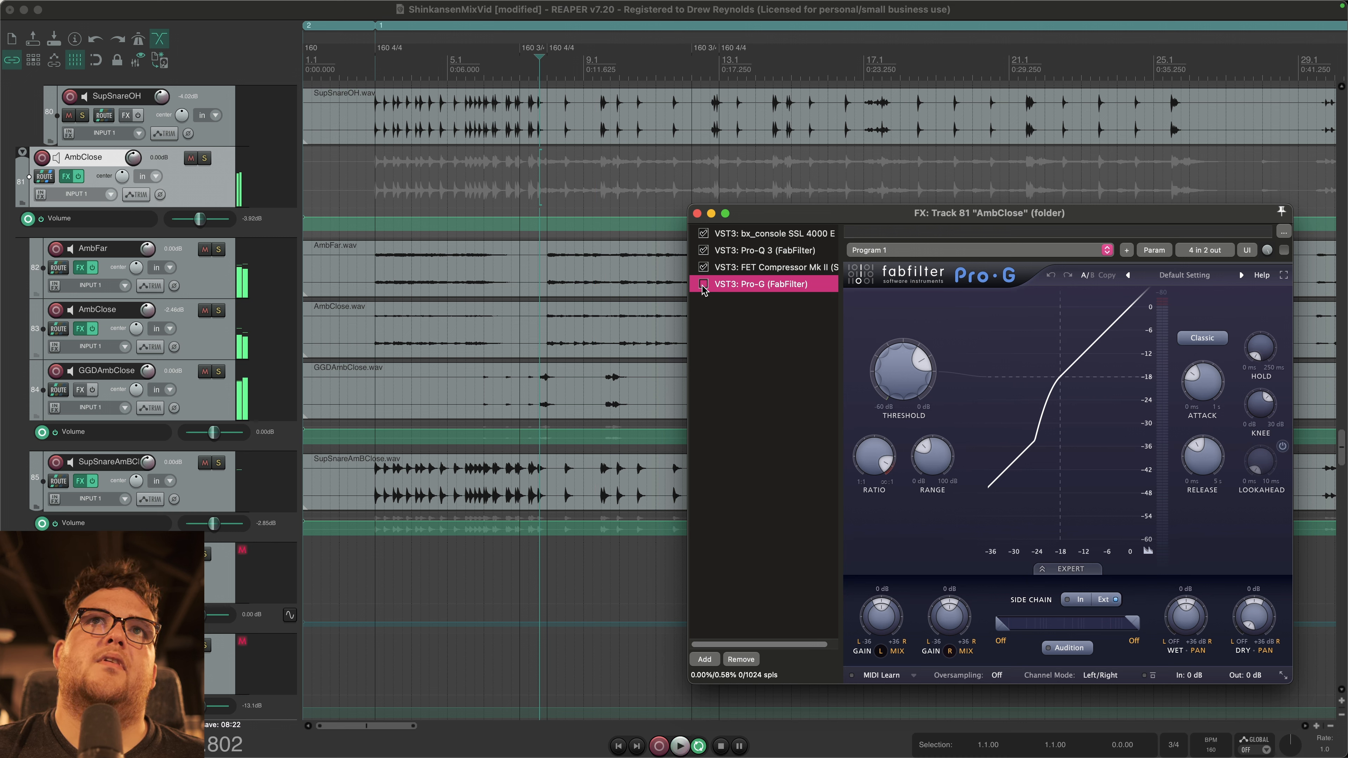
{"action": "left_click", "coordinate": [730, 325]}
{"action": "key", "text": "space"}
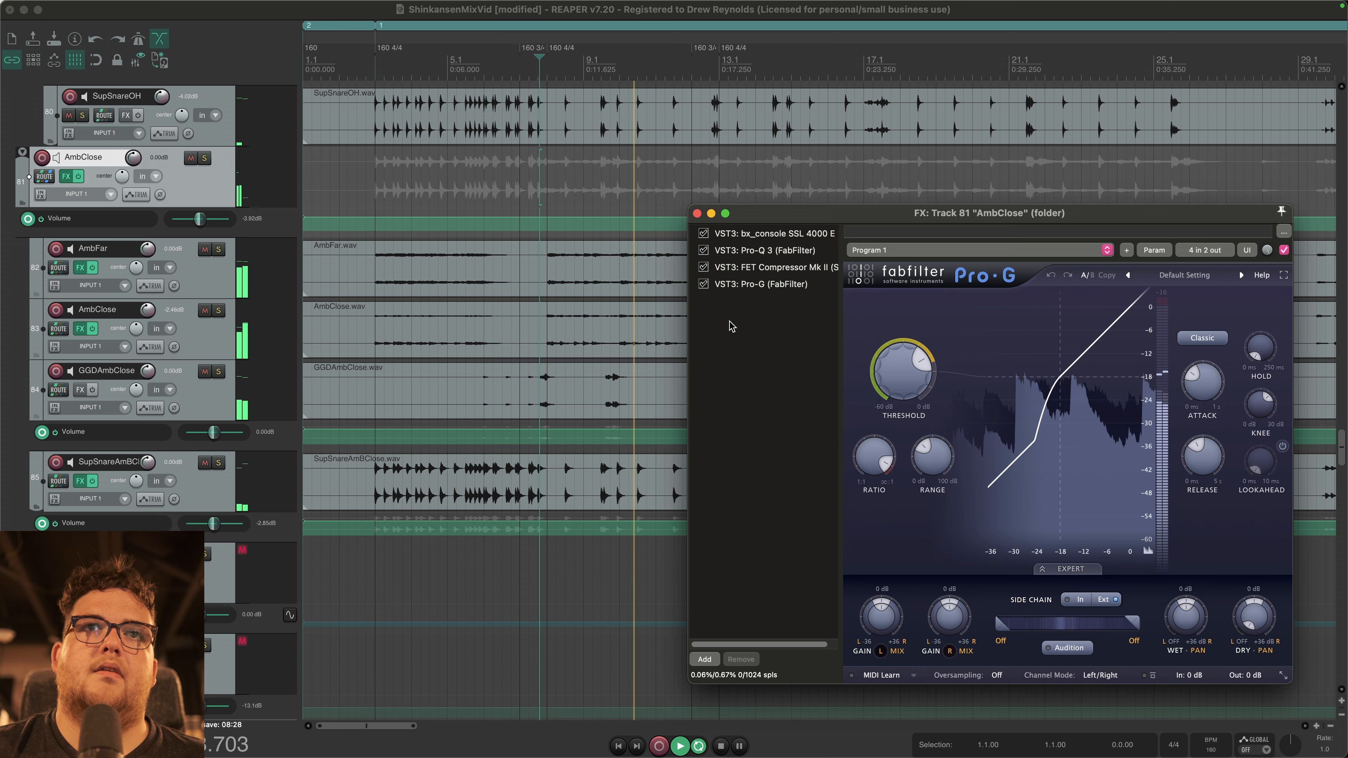
{"action": "key", "text": "Escape"}
{"action": "key", "text": "space"}
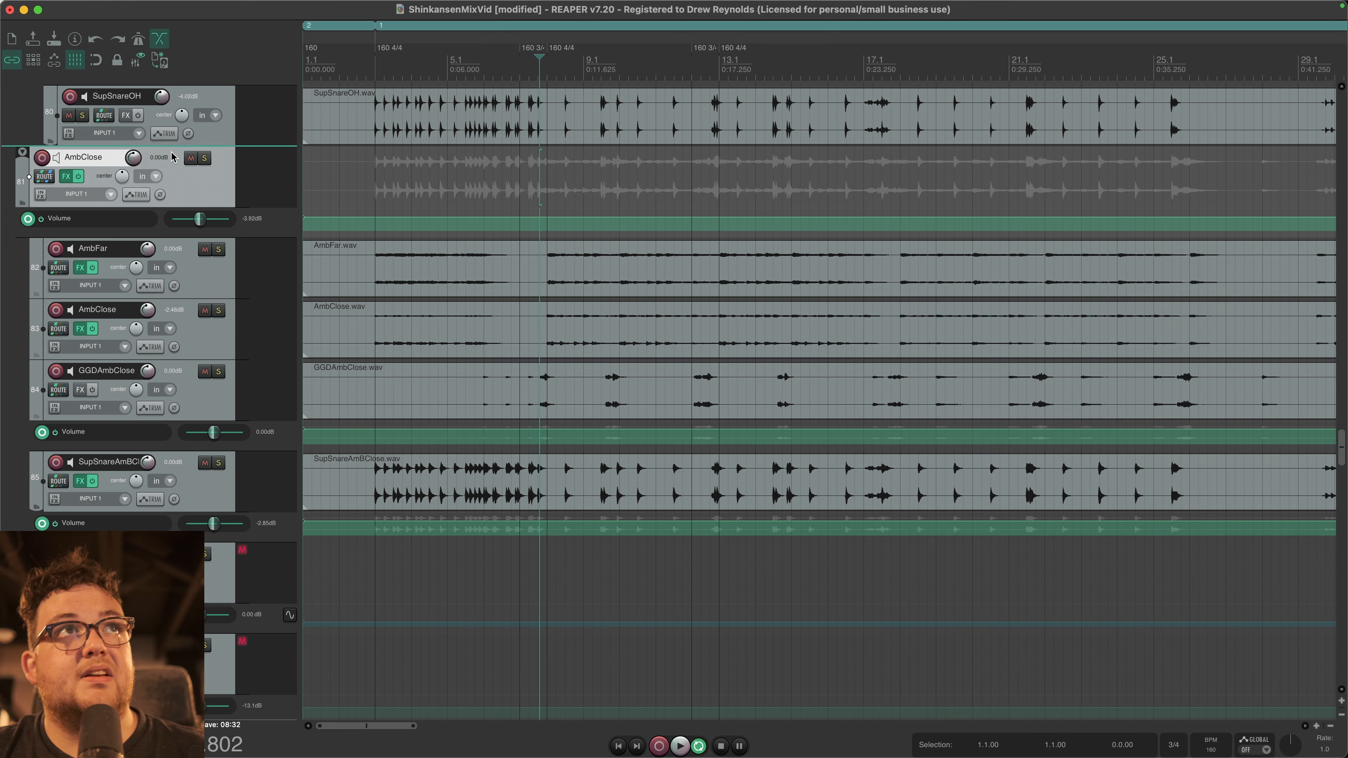
Step: Unmute the IdiotSnare track and place the edit cursor just after the 4/4 change at bar 8
{"action": "scroll", "coordinate": [488, 540], "scroll_direction": "down", "scroll_amount": 6}
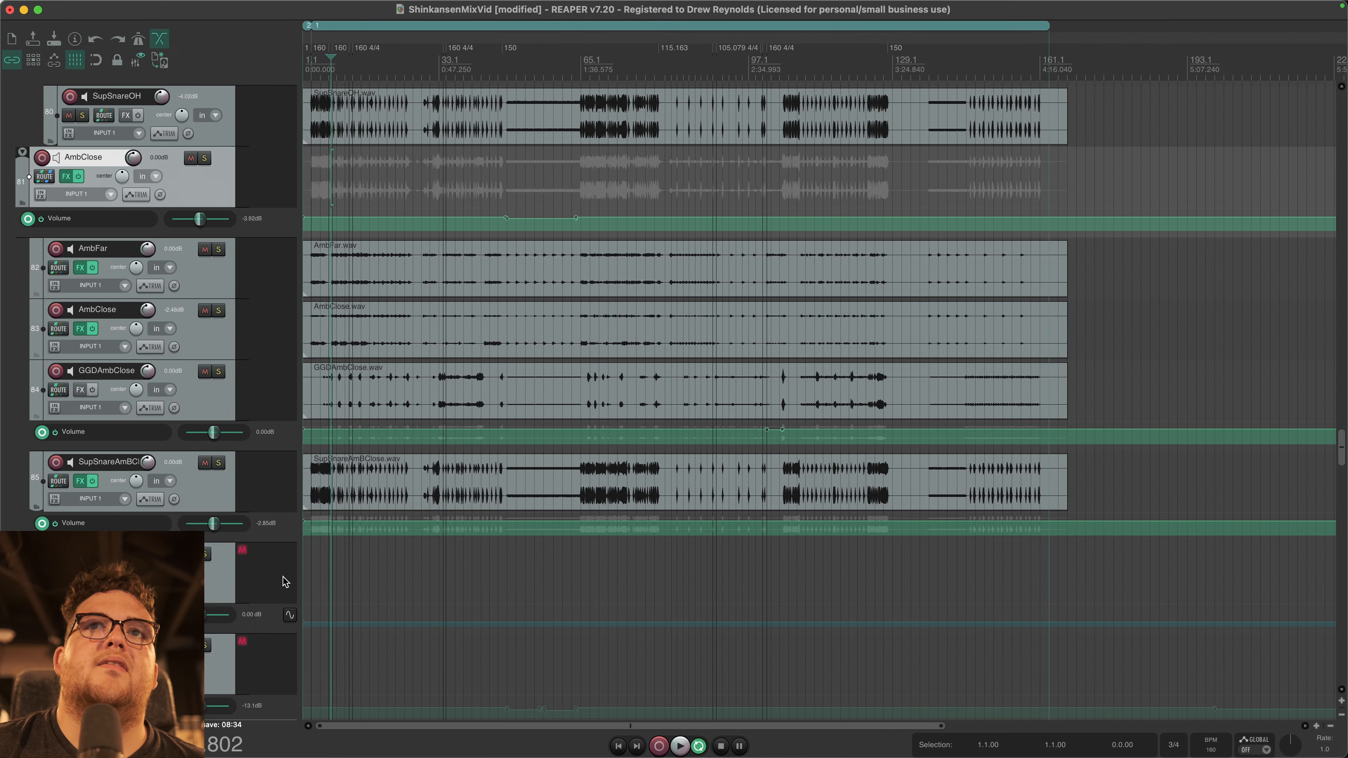
{"action": "scroll", "coordinate": [430, 585], "scroll_direction": "up", "scroll_amount": 4}
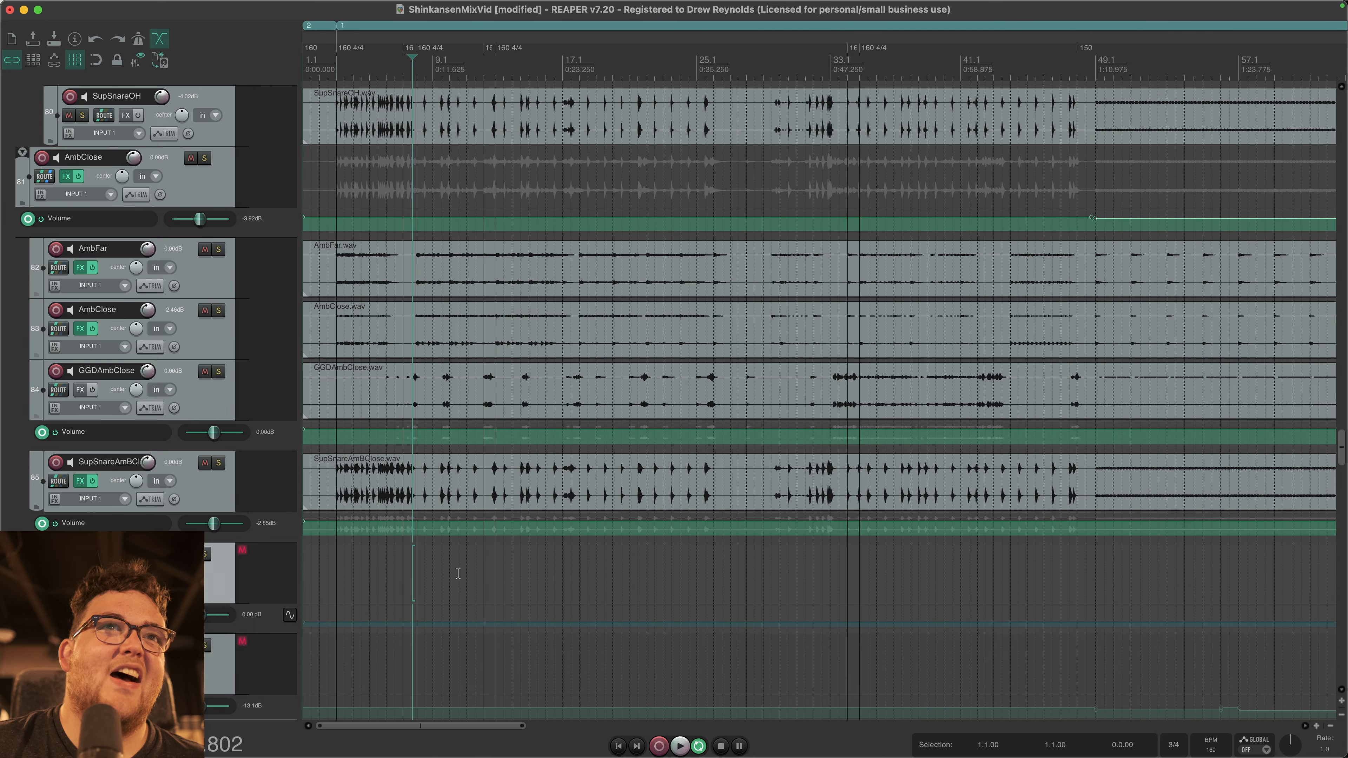
{"action": "scroll", "coordinate": [537, 564], "scroll_direction": "up", "scroll_amount": 3}
{"action": "left_click", "coordinate": [191, 554]}
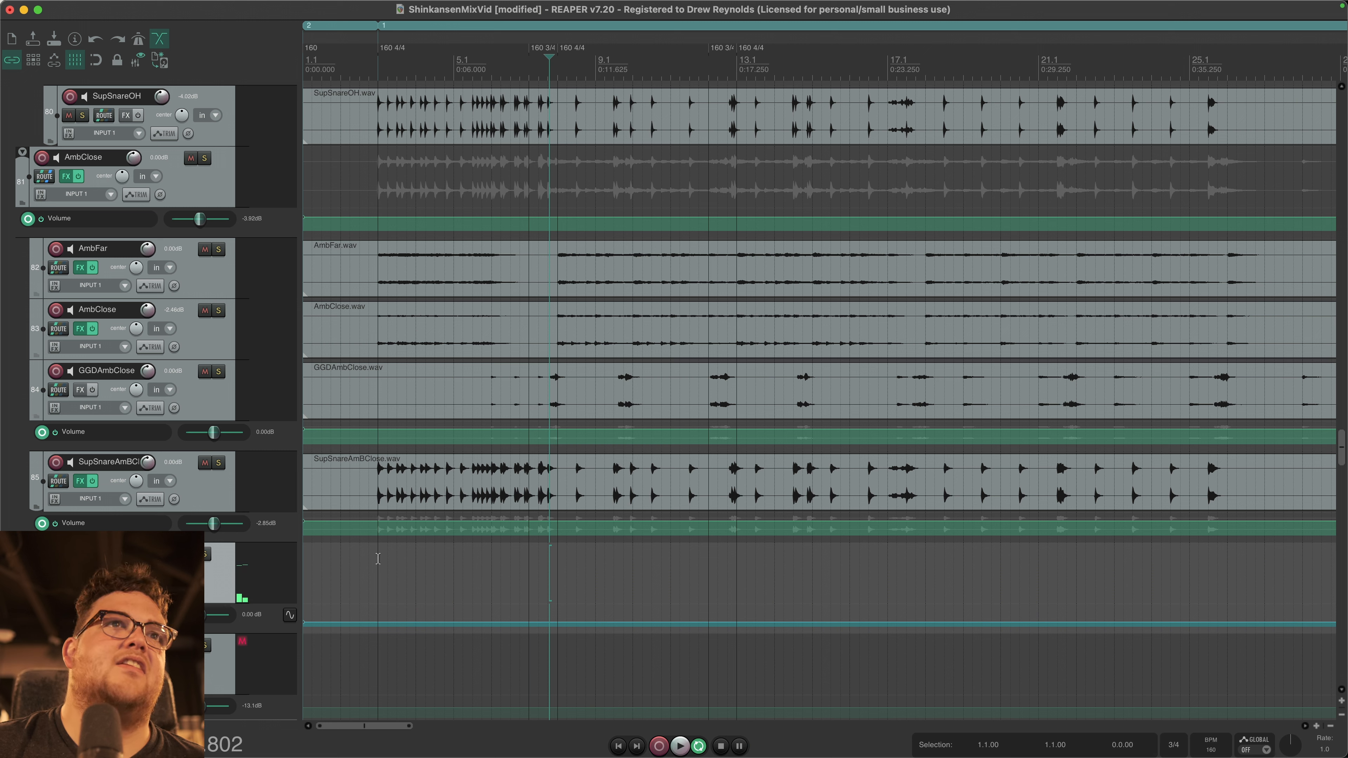
{"action": "left_click", "coordinate": [378, 558]}
{"action": "left_click", "coordinate": [581, 561]}
{"action": "left_click", "coordinate": [565, 571]}
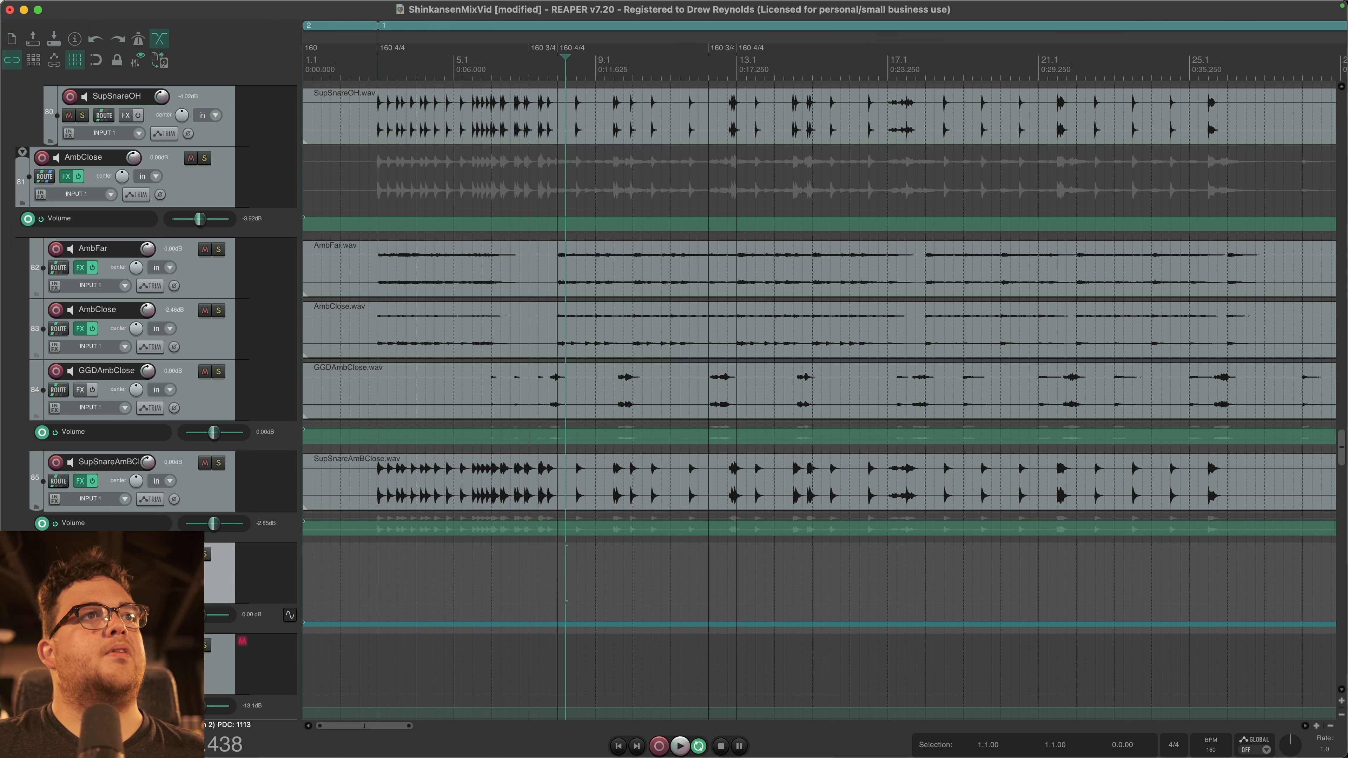
Step: Open the IdiotSnare effects, examine Trigger 2 with its DreamSnare samples, and play the soloed track from just before bar 3
{"action": "key", "text": "super+s"}
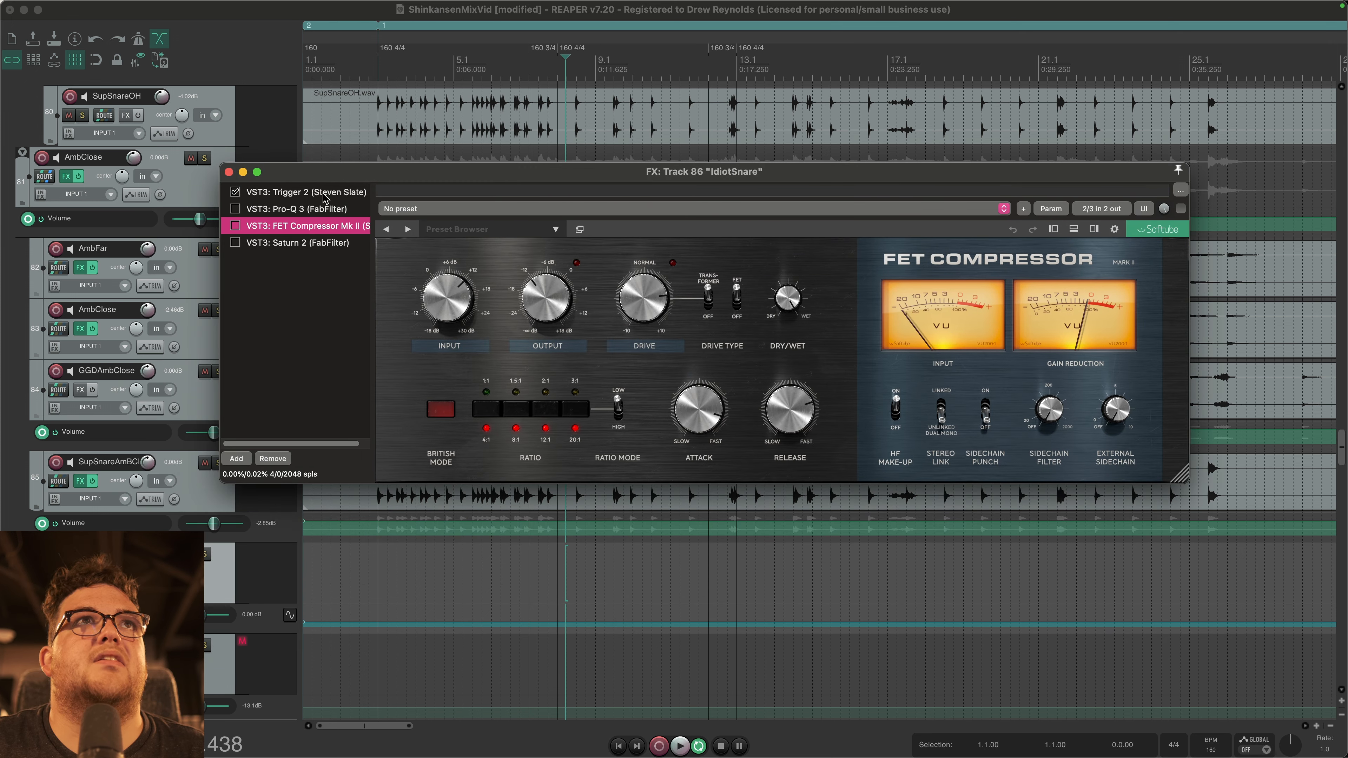
{"action": "left_click", "coordinate": [324, 194]}
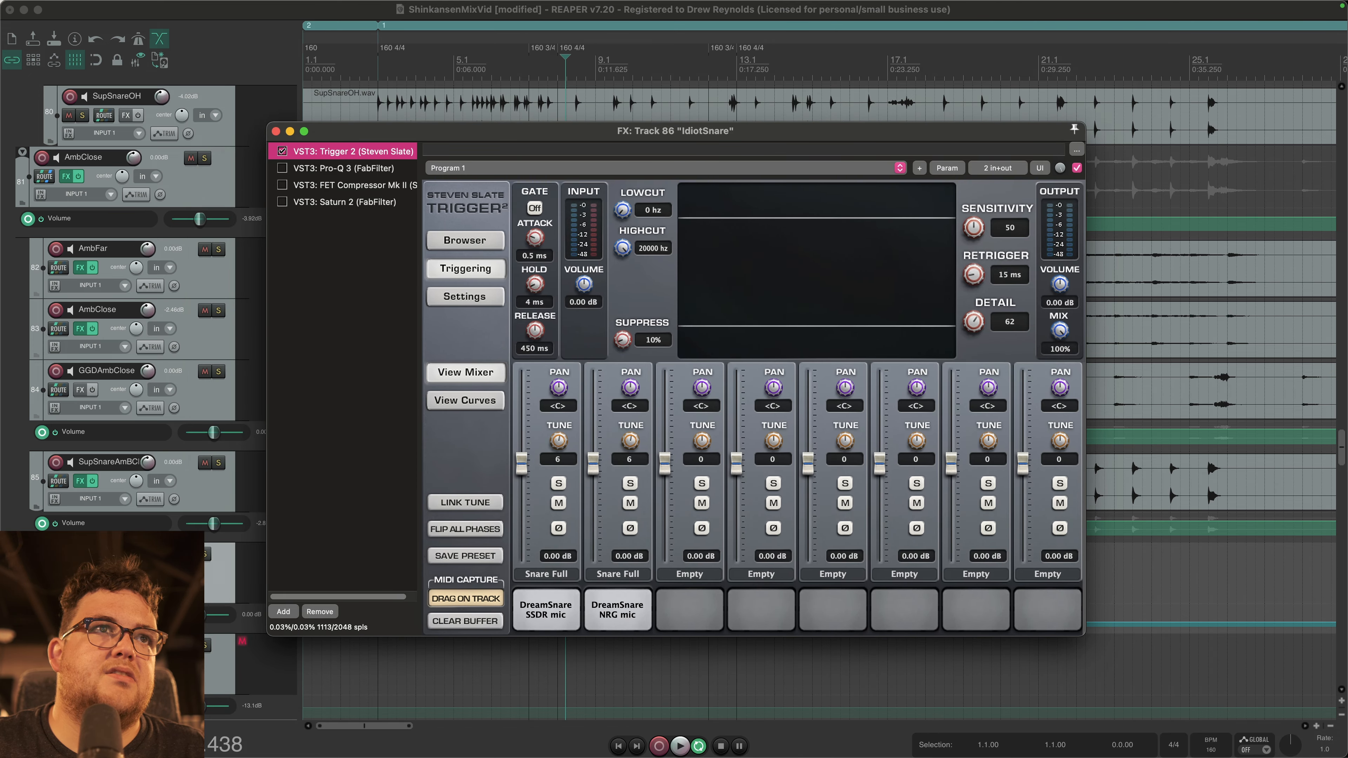
{"action": "key", "text": "space"}
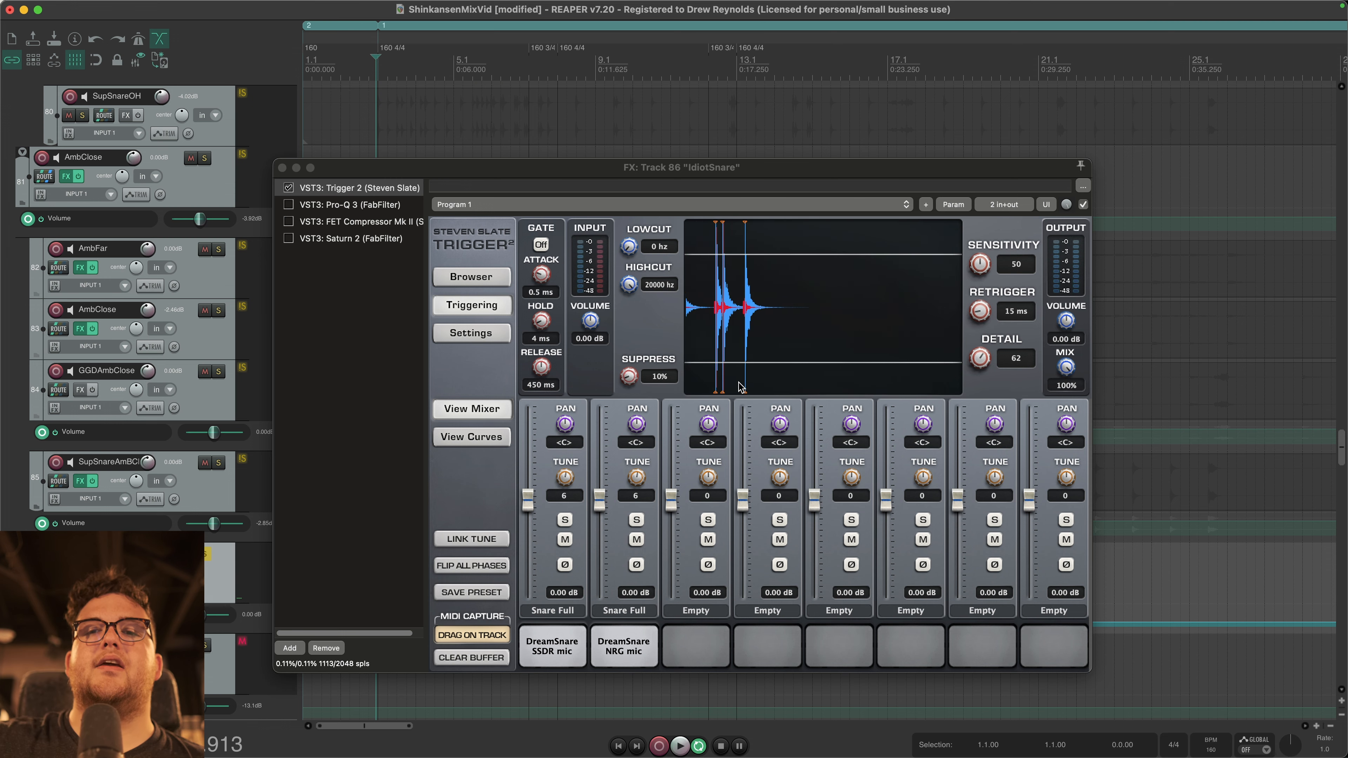
{"action": "left_click", "coordinate": [400, 275]}
Step: Enable Pro-Q 3 on IdiotSnare and compare the soloed snare with the EQ bypassed and active, leaving it enabled
{"action": "left_click", "coordinate": [334, 206]}
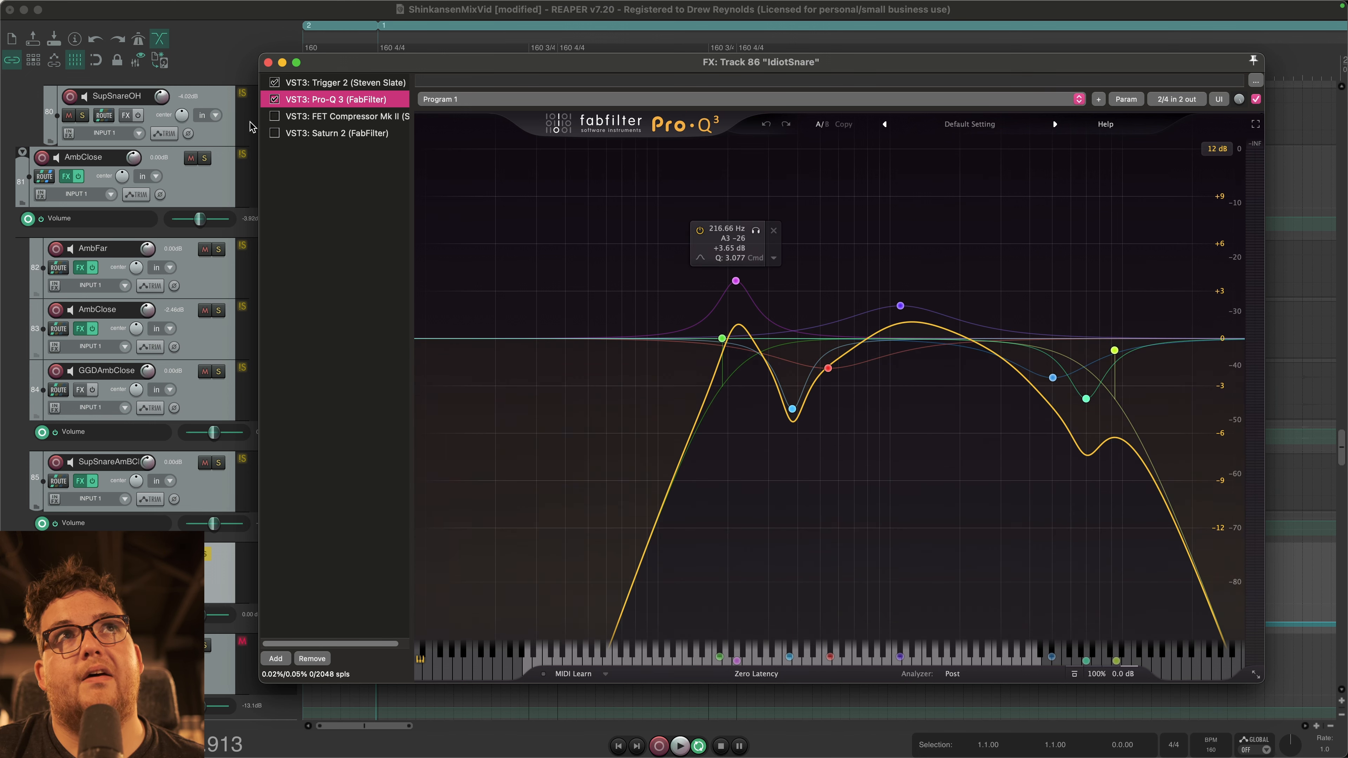
{"action": "left_click", "coordinate": [274, 99]}
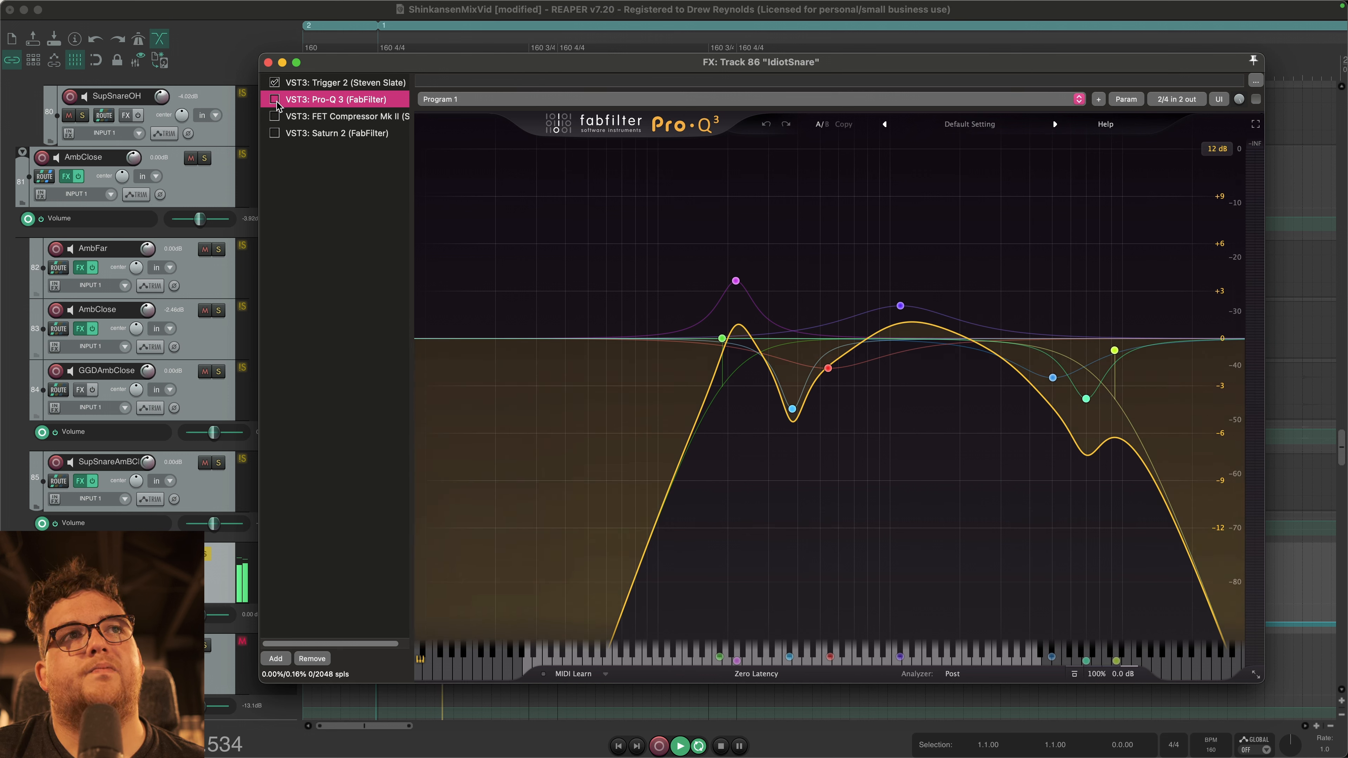
{"action": "left_click", "coordinate": [275, 99]}
{"action": "key", "text": "space"}
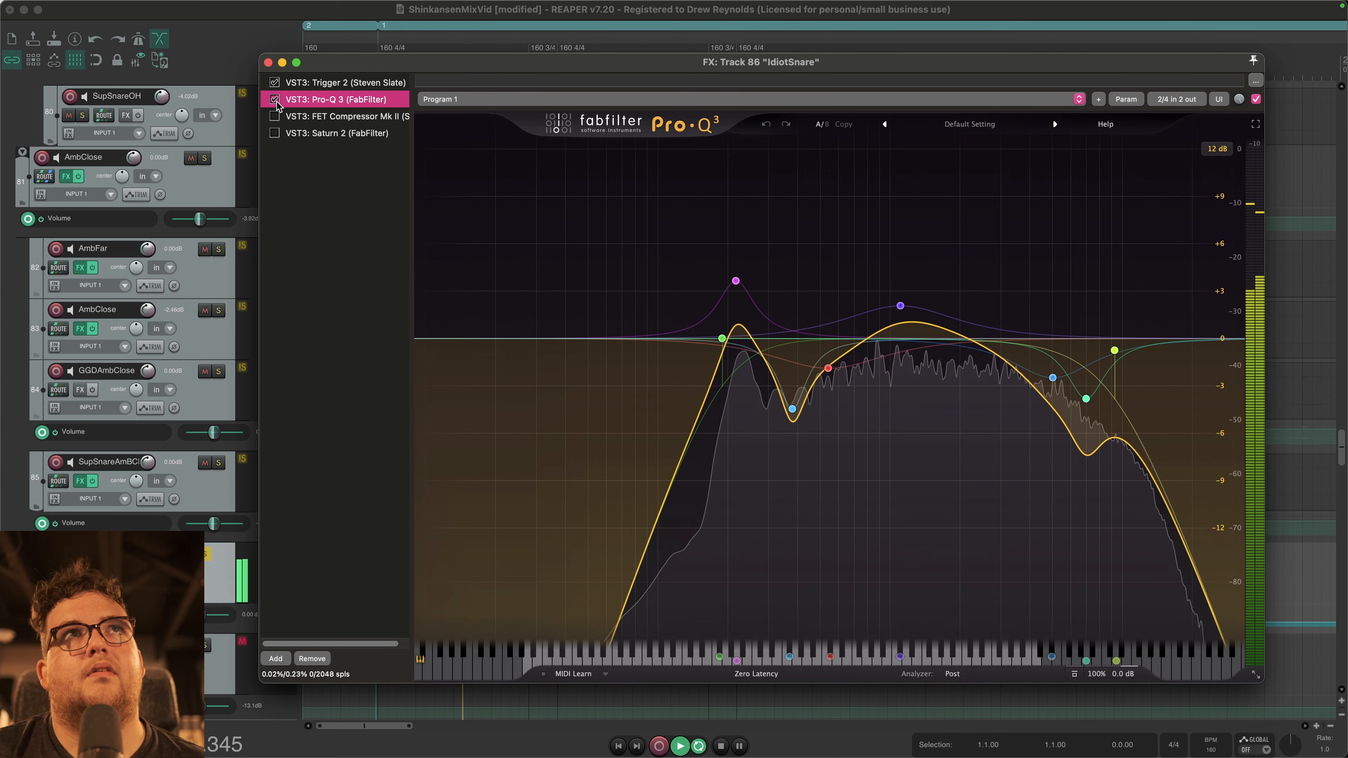
{"action": "key", "text": "space"}
Step: Try a narrow Pro-Q 3 bell cut of about 3 dB near 1.1 kHz on IdiotSnare during playback
{"action": "double_click", "coordinate": [878, 303]}
{"action": "left_click_drag", "start_coordinate": [877, 303], "coordinate": [901, 381]}
{"action": "key", "text": "space"}
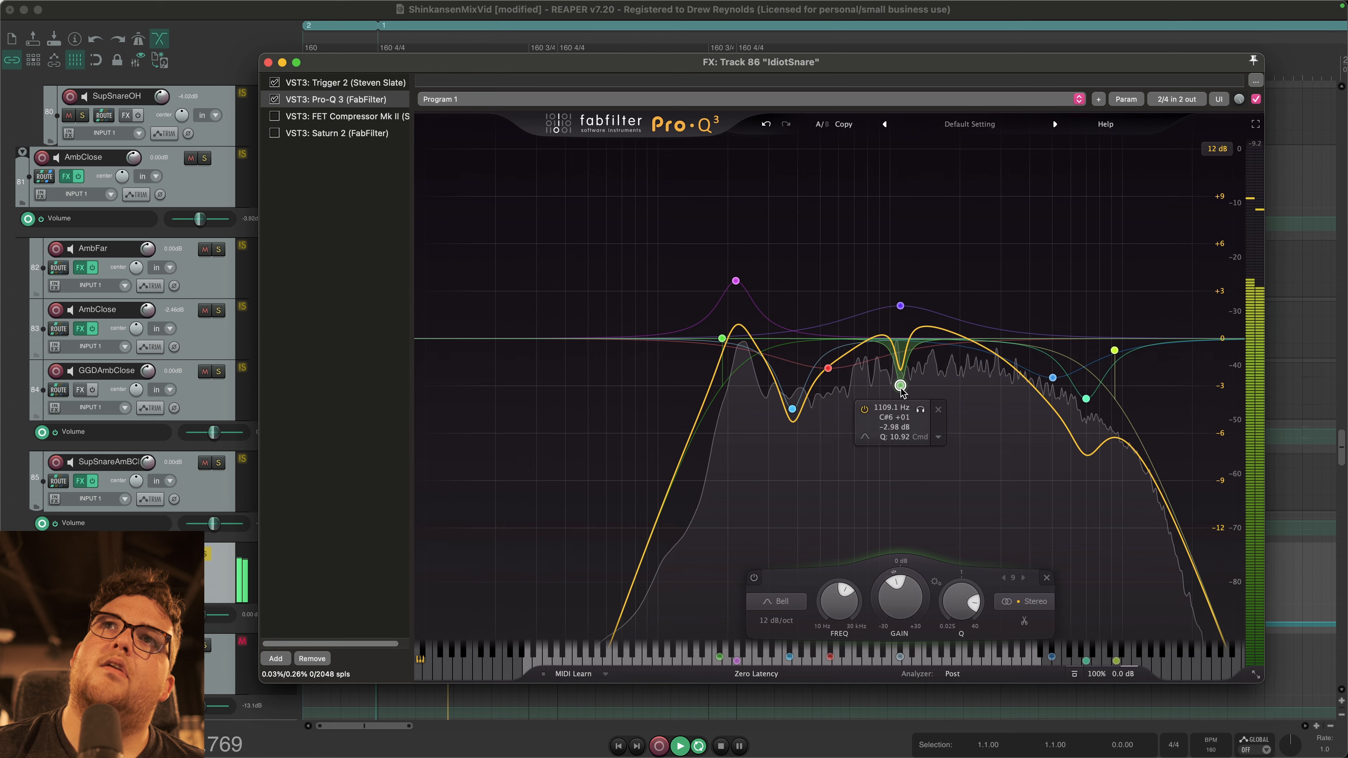
{"action": "key", "text": "space"}
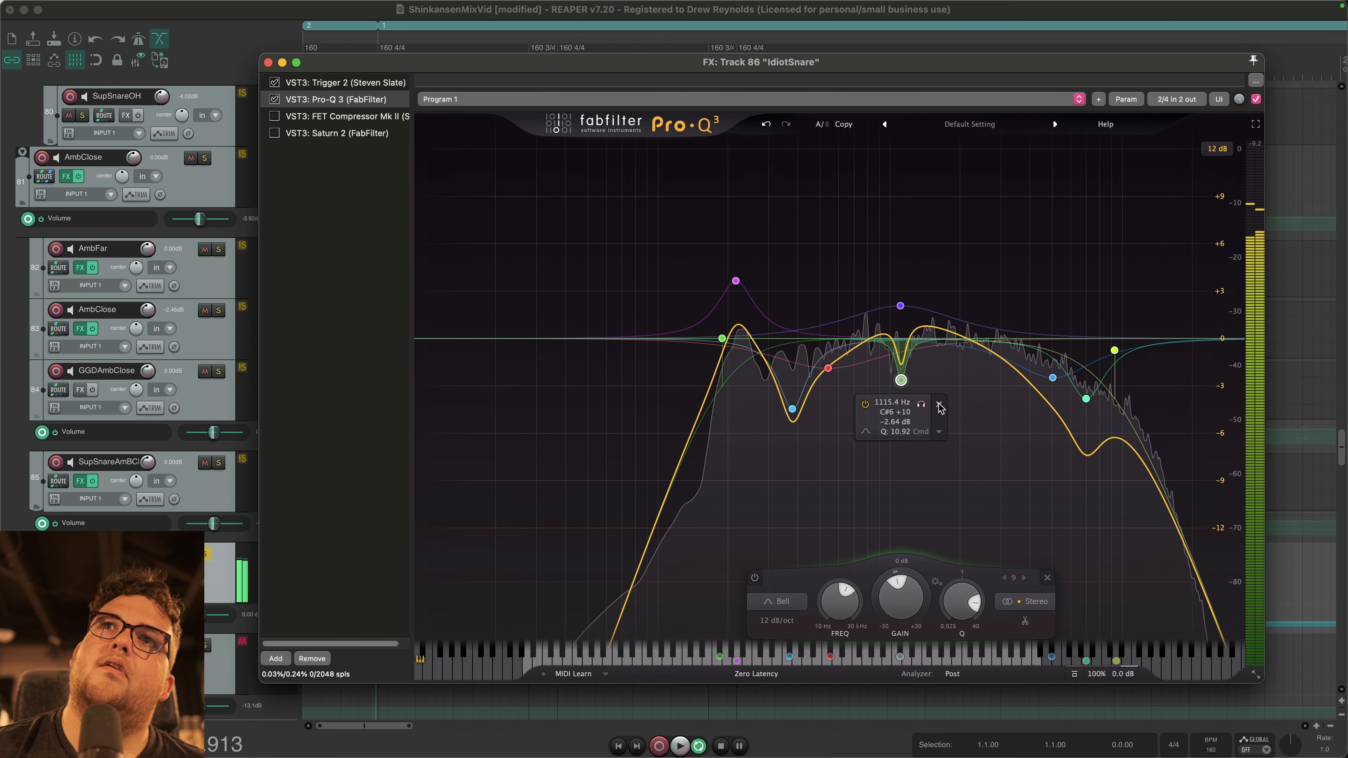
Step: Enable FET Compressor Mk II on IdiotSnare, examine its controls, and play the soloed snare through it
{"action": "left_click", "coordinate": [348, 116]}
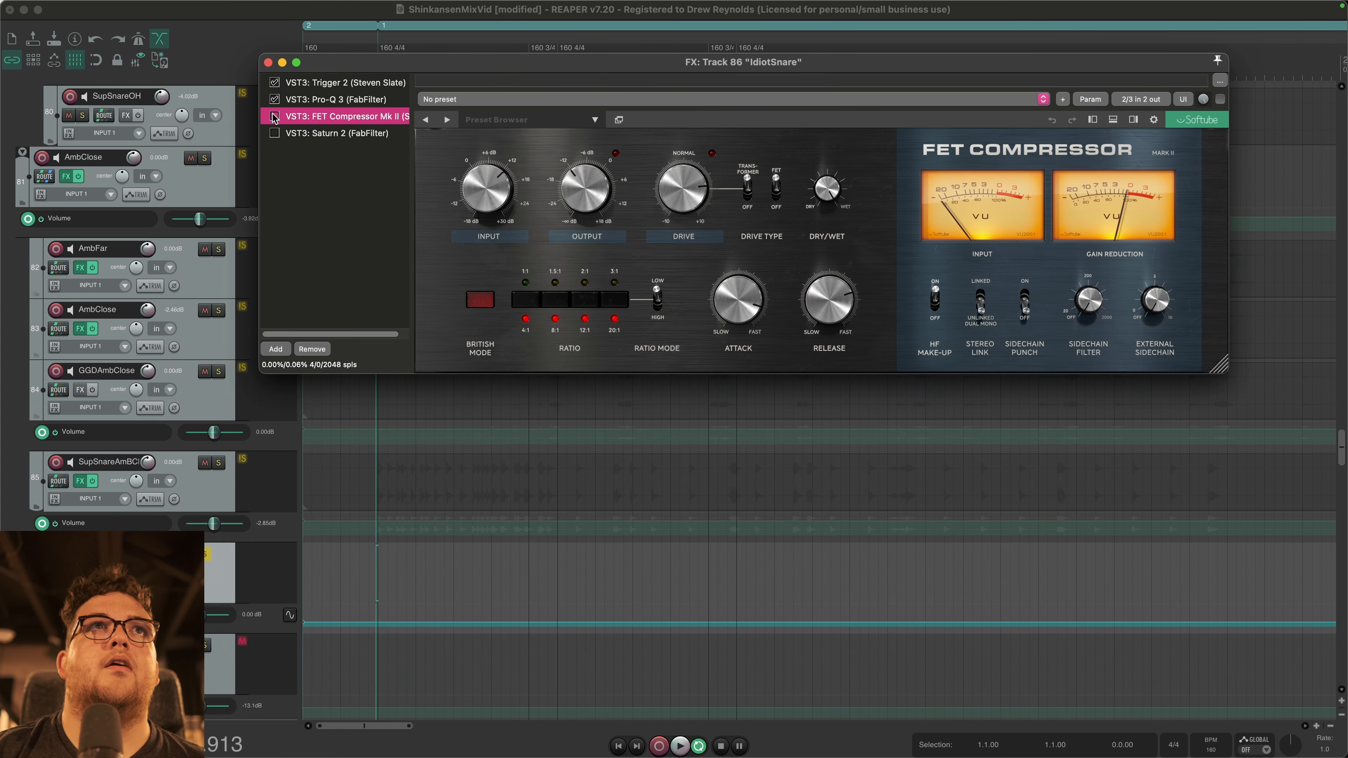
{"action": "left_click", "coordinate": [275, 116]}
{"action": "mouse_move", "coordinate": [816, 404]}
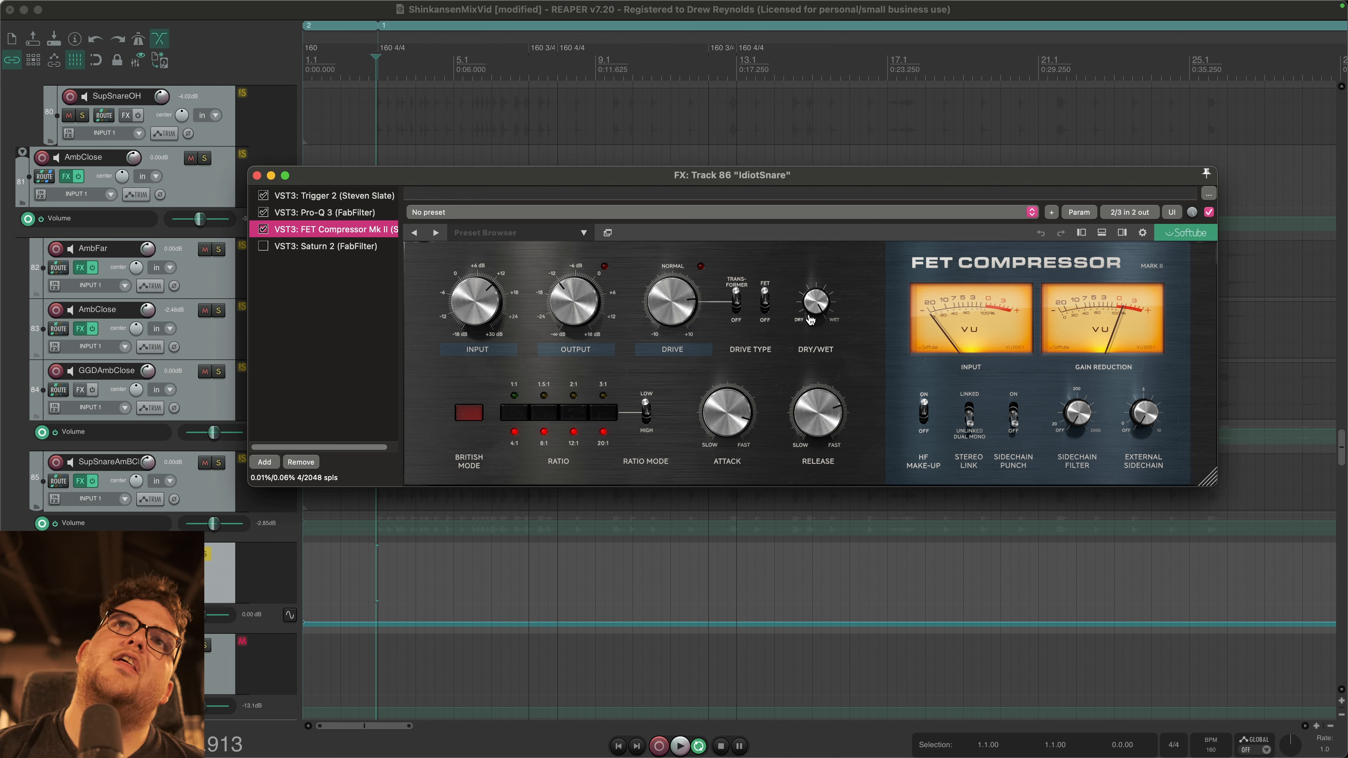
{"action": "left_click", "coordinate": [317, 248]}
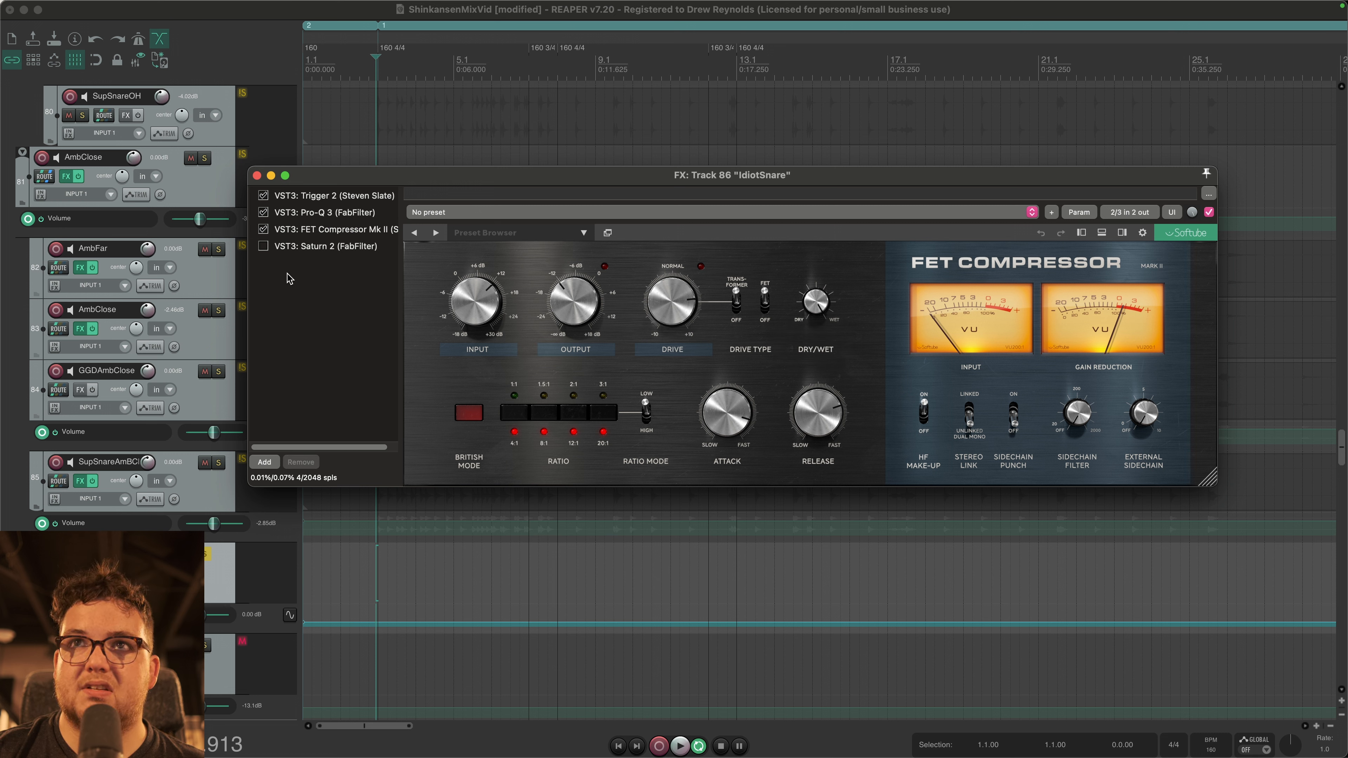
{"action": "left_click", "coordinate": [312, 237]}
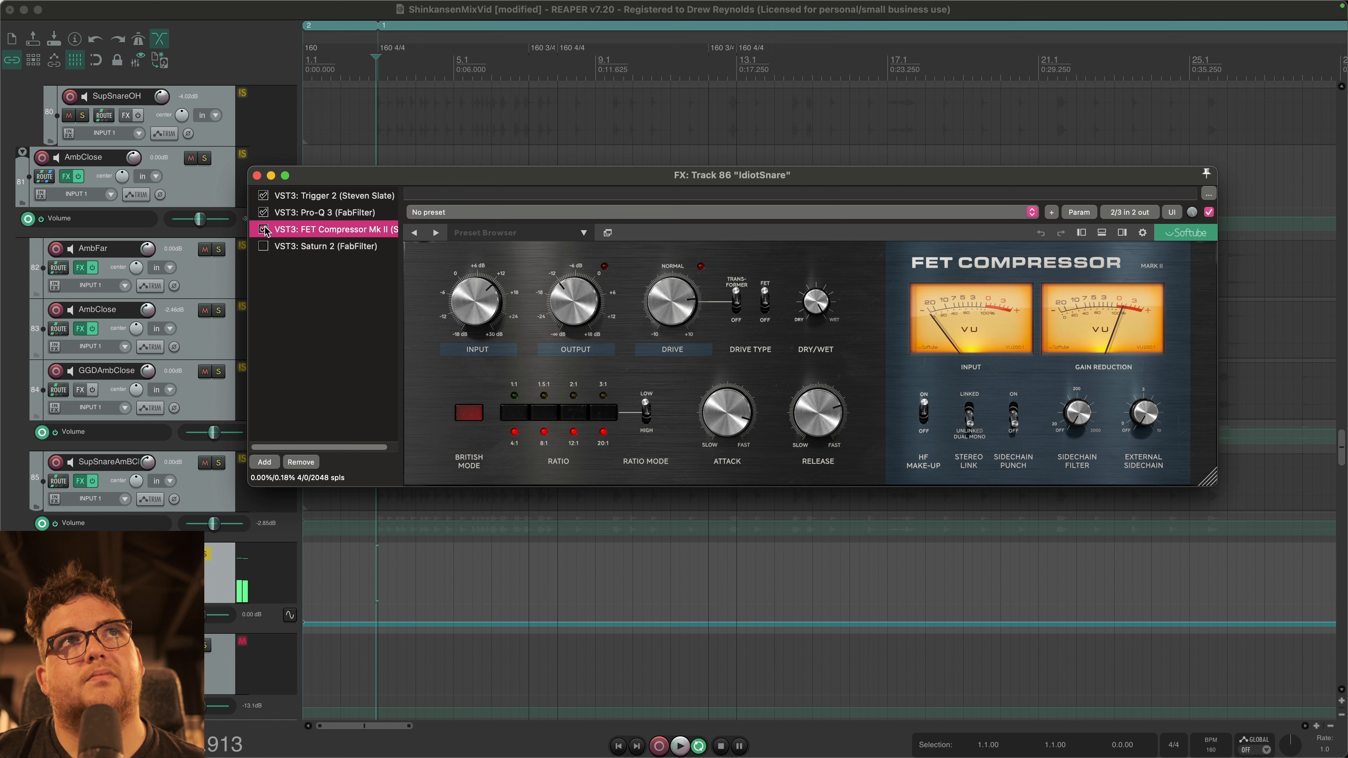
{"action": "key", "text": "space"}
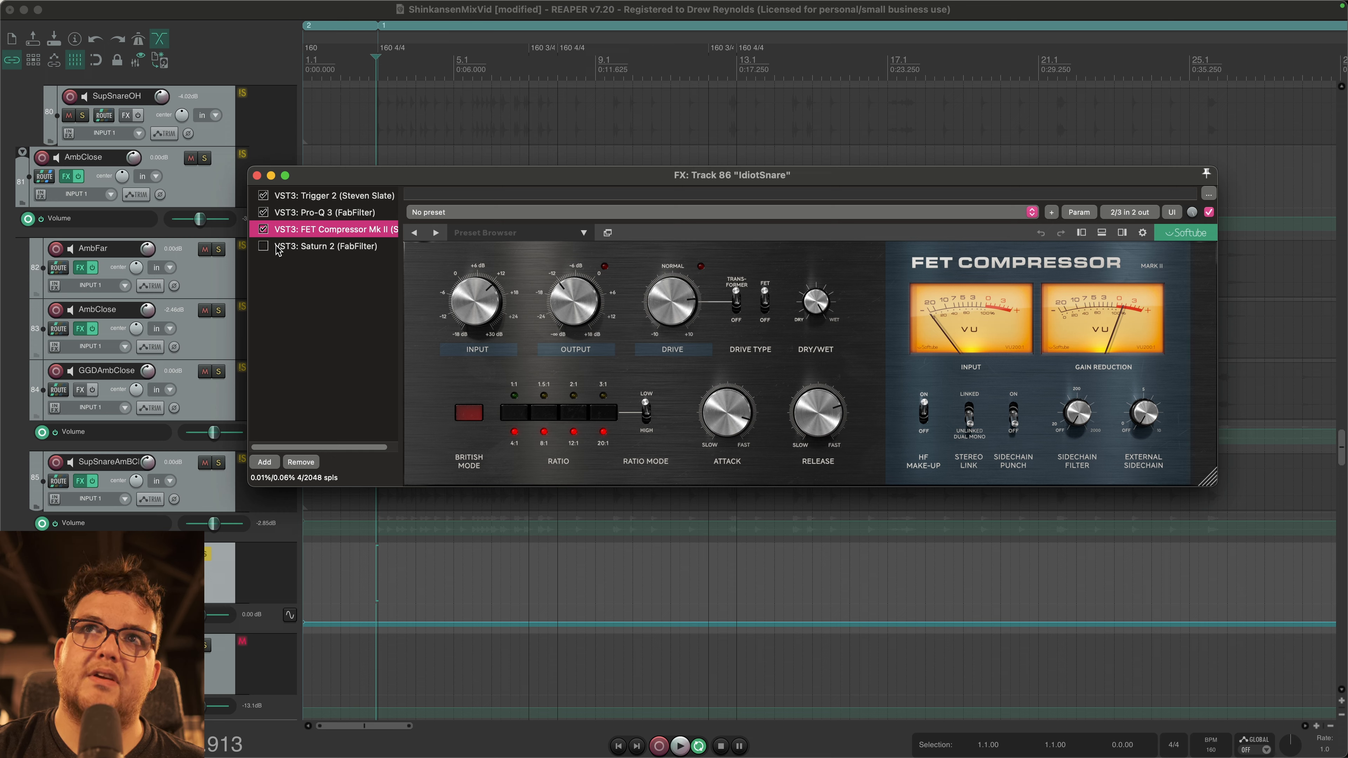
Step: Enable Saturn 2 on IdiotSnare, examine its Warm Tape settings and compare it bypassed and active, leaving it enabled
{"action": "left_click", "coordinate": [278, 248]}
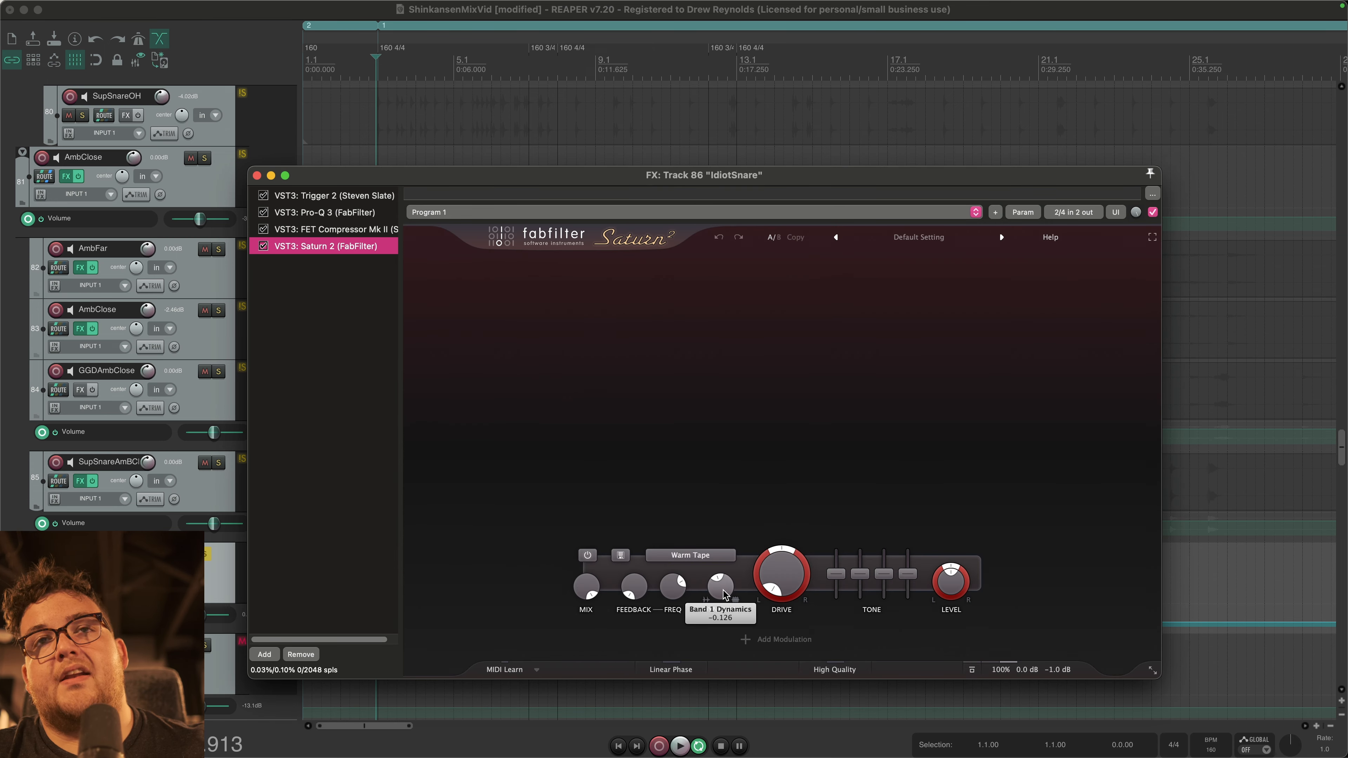
{"action": "mouse_move", "coordinate": [723, 594]}
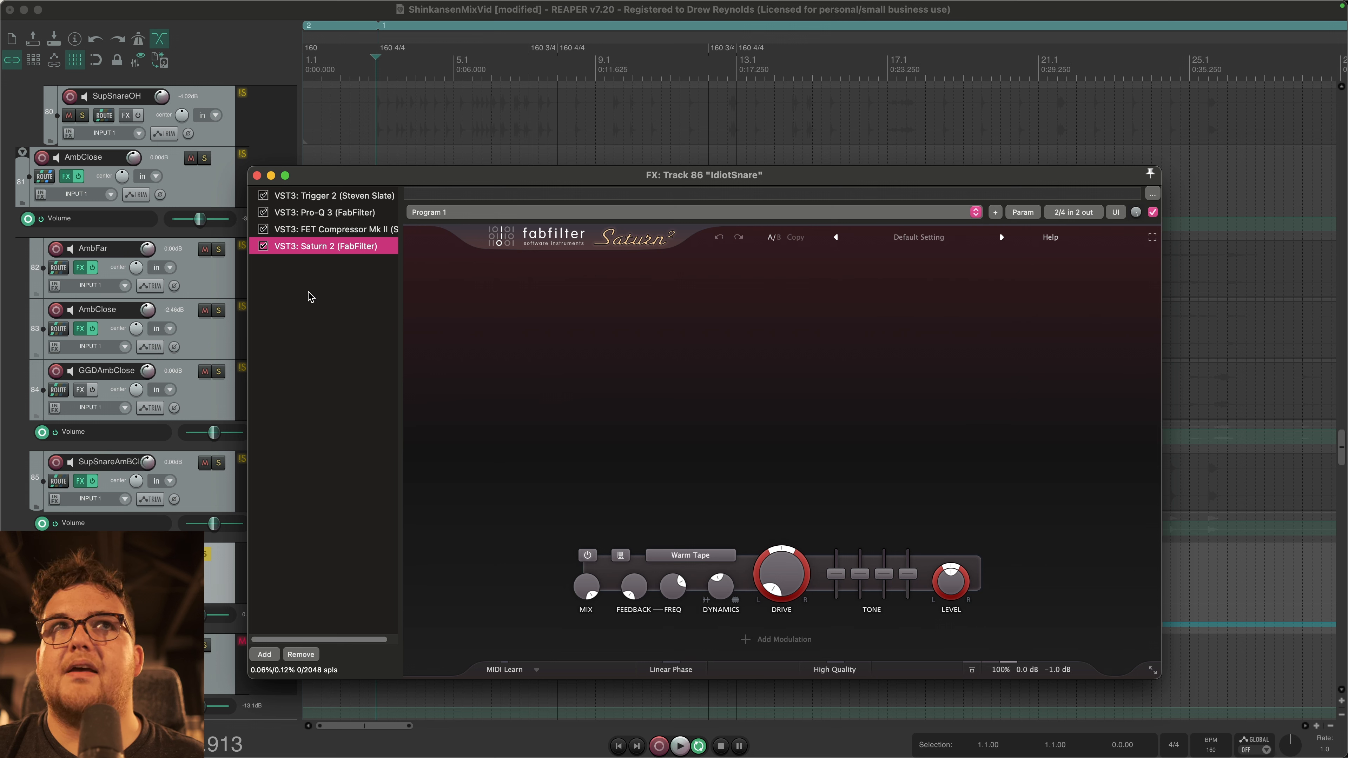
{"action": "key", "text": "space"}
{"action": "left_click", "coordinate": [263, 247]}
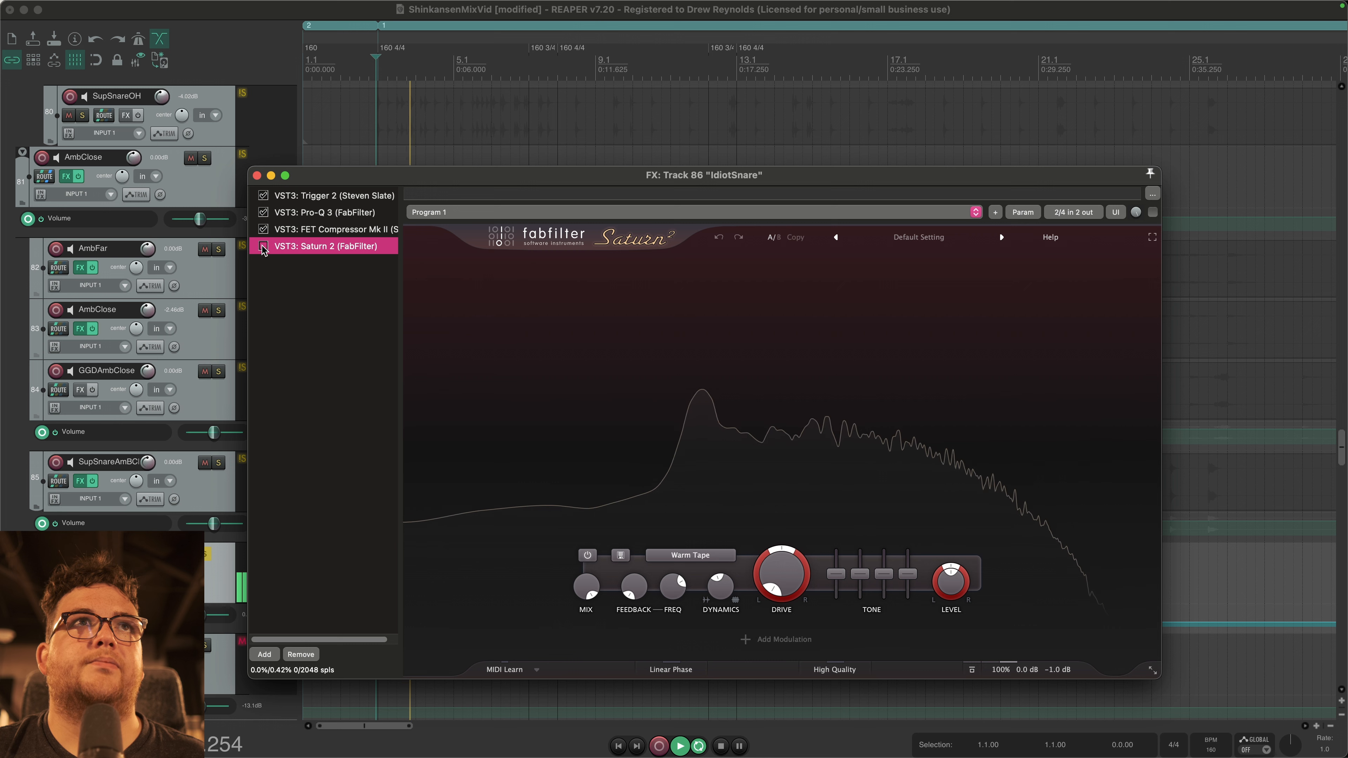
{"action": "left_click", "coordinate": [264, 246]}
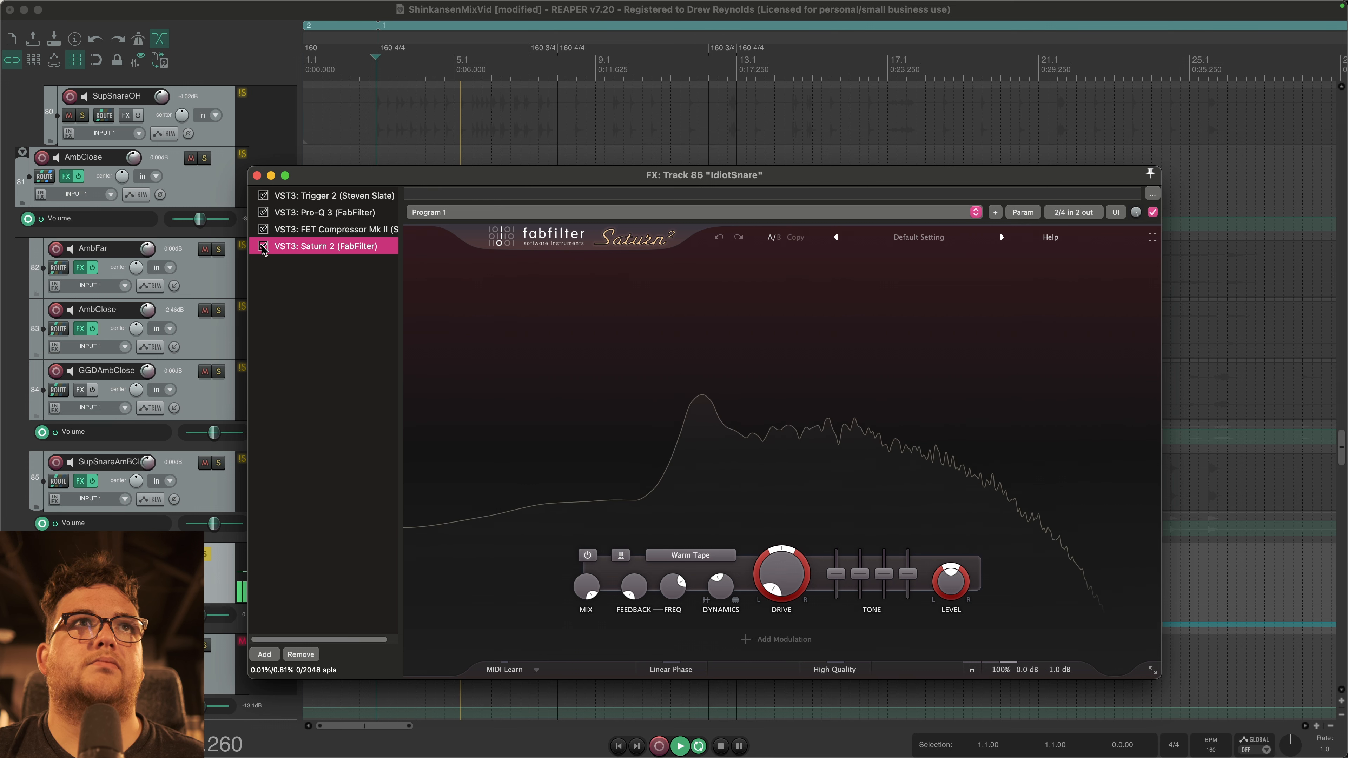
{"action": "left_click", "coordinate": [284, 303]}
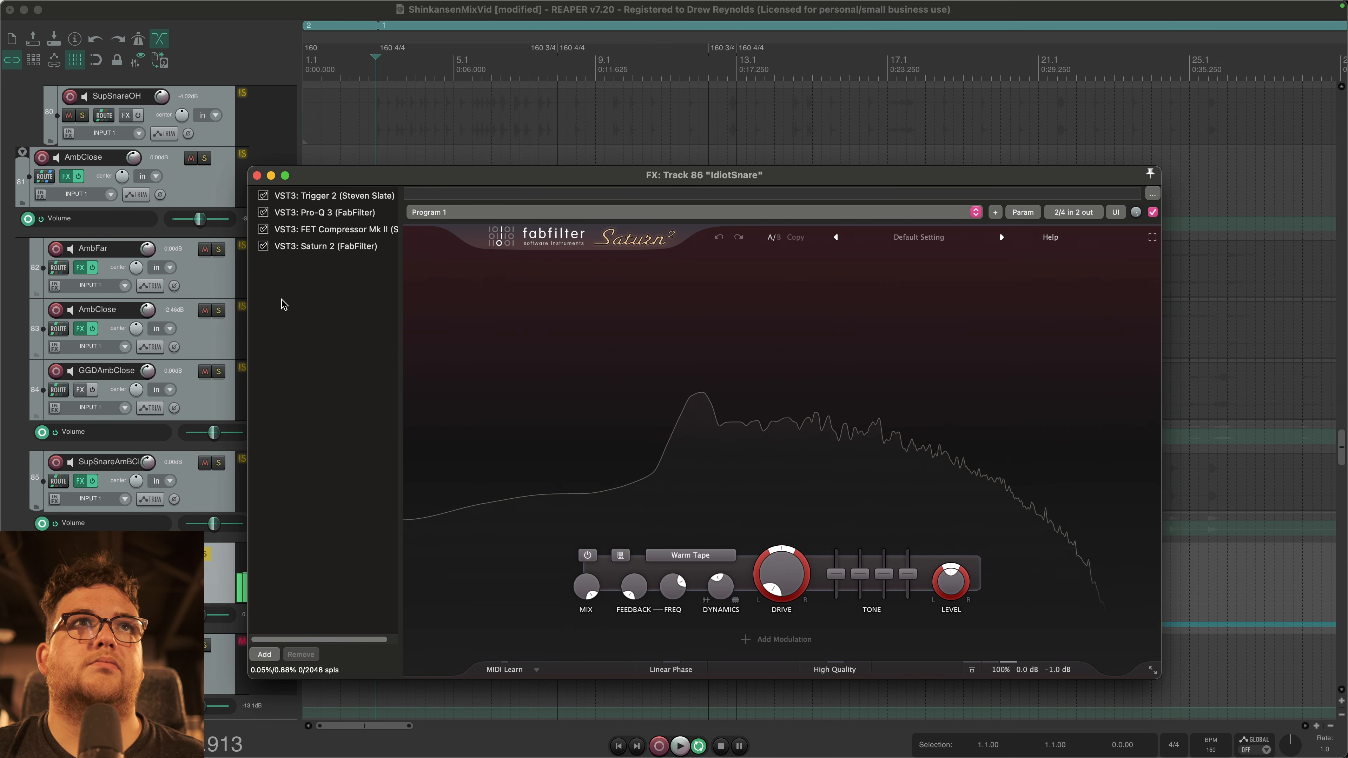
Step: Close the IdiotSnare effects window and unsolo the track
{"action": "key", "text": "Escape"}
{"action": "key", "text": "super+s"}
{"action": "left_click", "coordinate": [208, 553]}
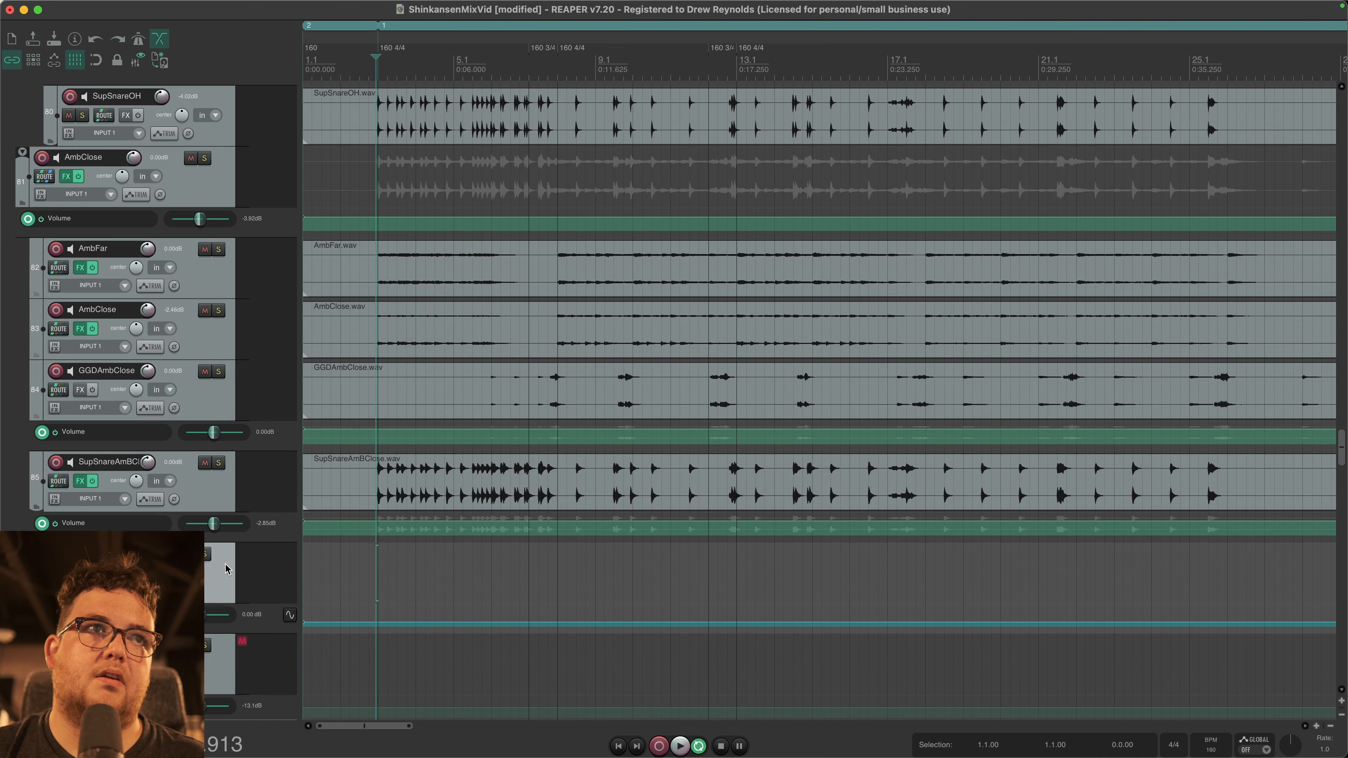
{"action": "scroll", "coordinate": [441, 494], "scroll_direction": "up", "scroll_amount": 5}
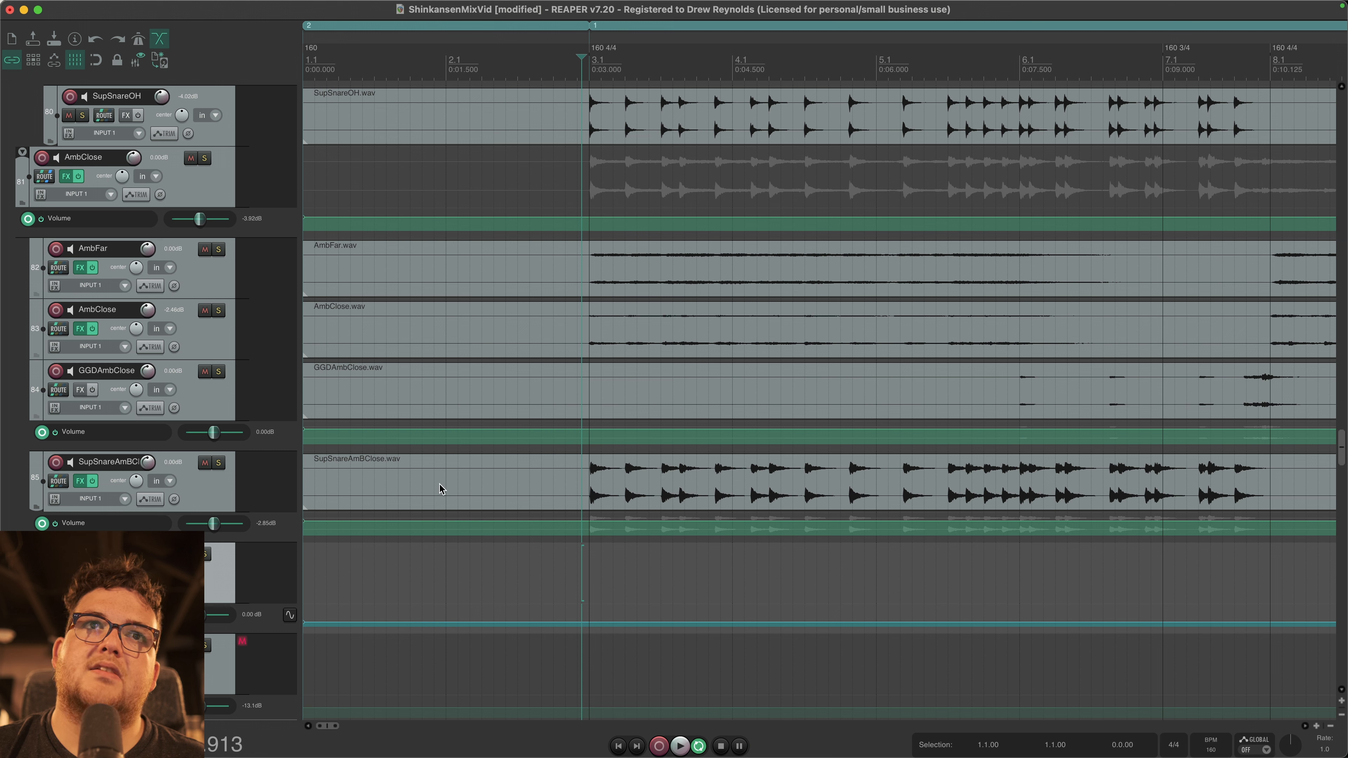
Step: Compare the full drum mix from just before bar 3 with IdiotSnare muted and unmuted, leaving it unmuted
{"action": "left_click", "coordinate": [191, 554]}
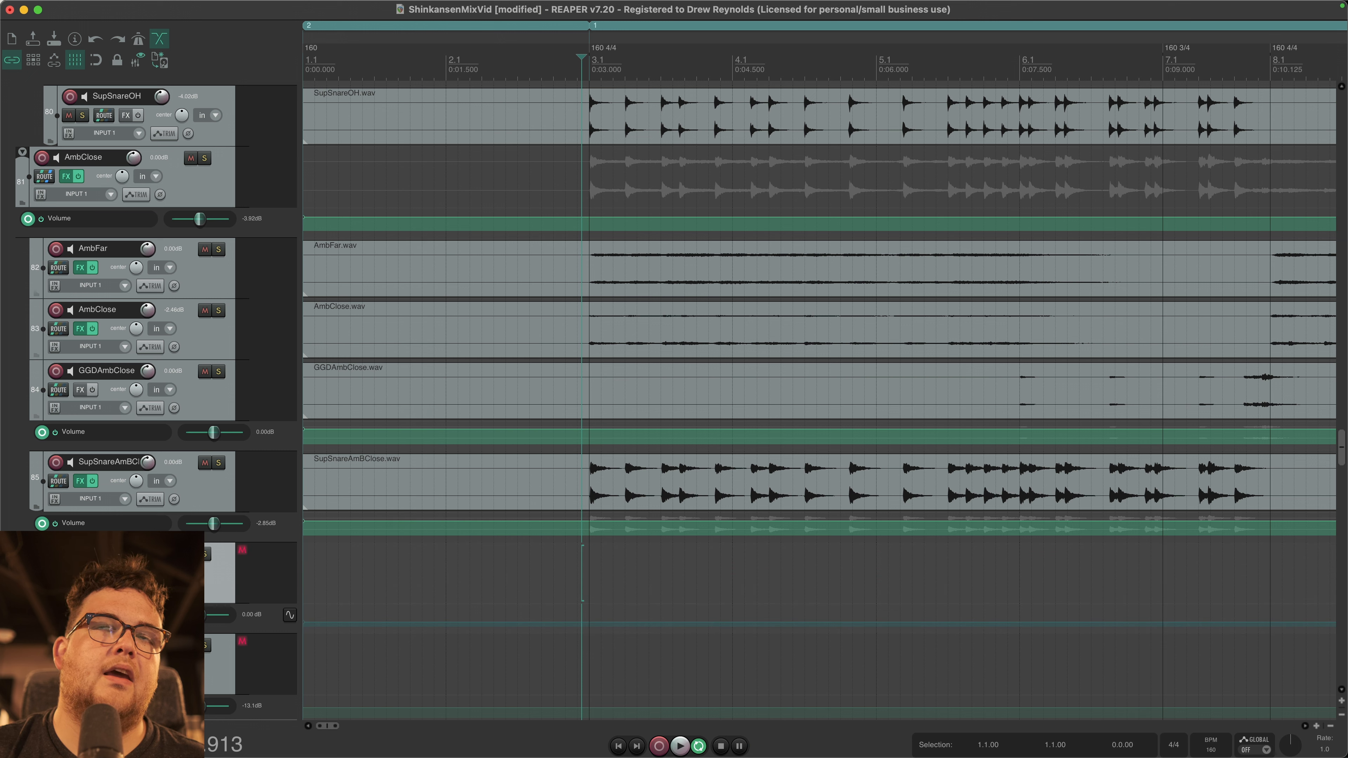
{"action": "key", "text": "space"}
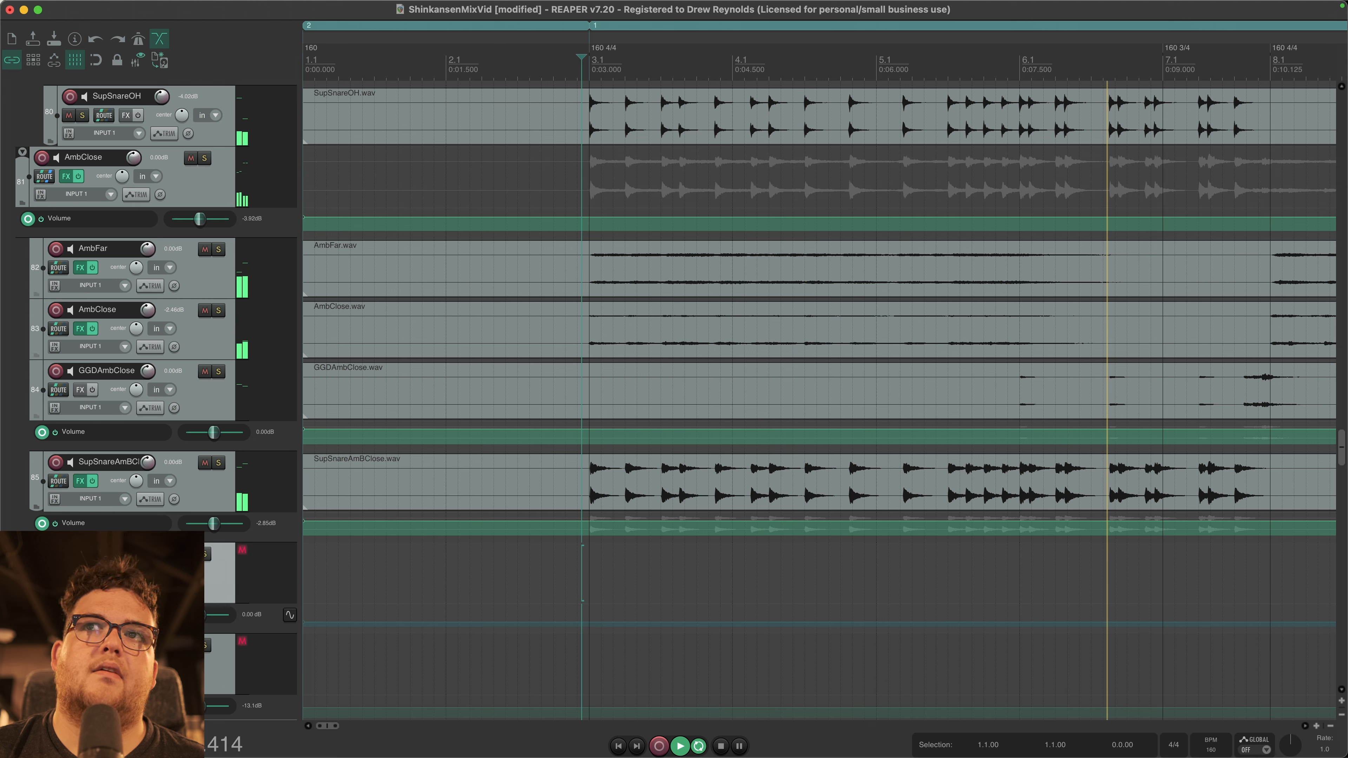
{"action": "left_click", "coordinate": [191, 554]}
{"action": "key", "text": "space"}
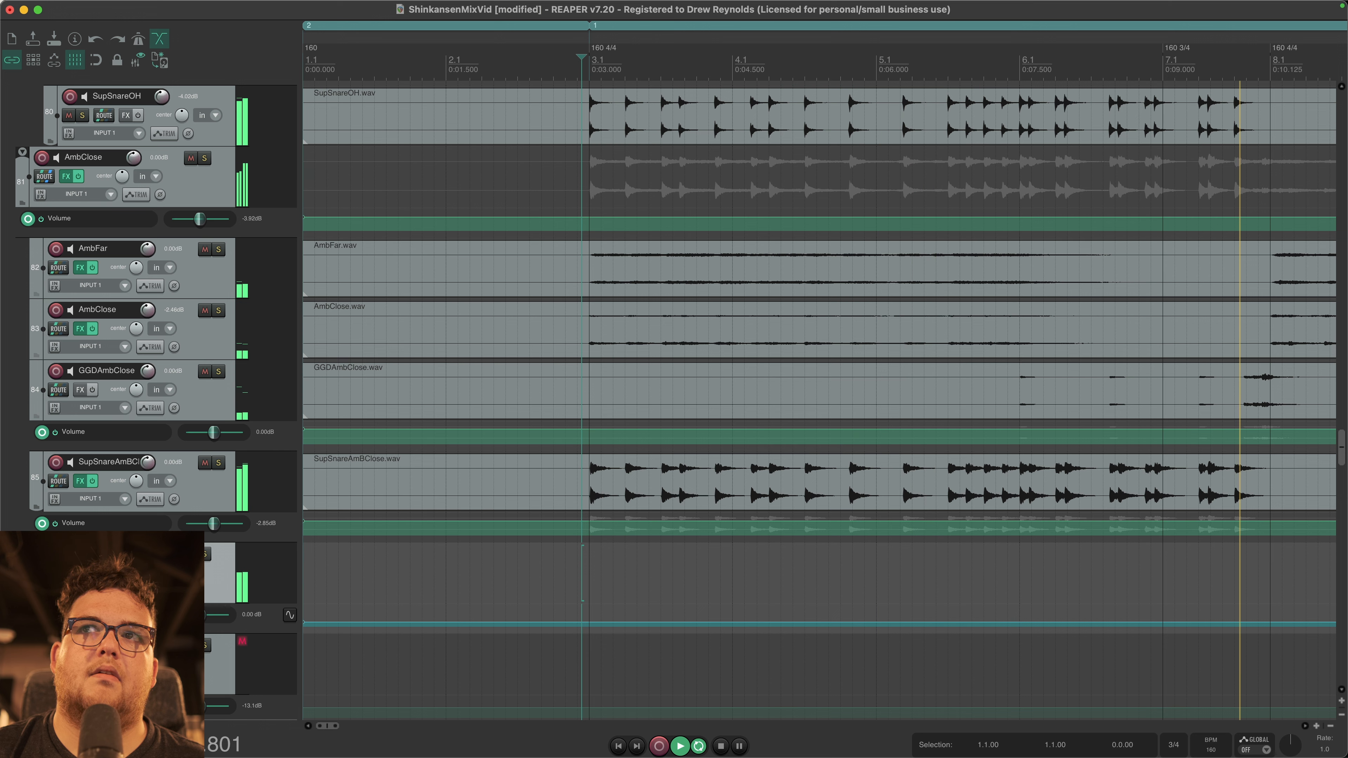
Step: Compare the full drum mix from about bar 8 with IdiotSnare muted and unmuted, leaving it unmuted
{"action": "scroll", "coordinate": [739, 553], "scroll_direction": "down", "scroll_amount": 3}
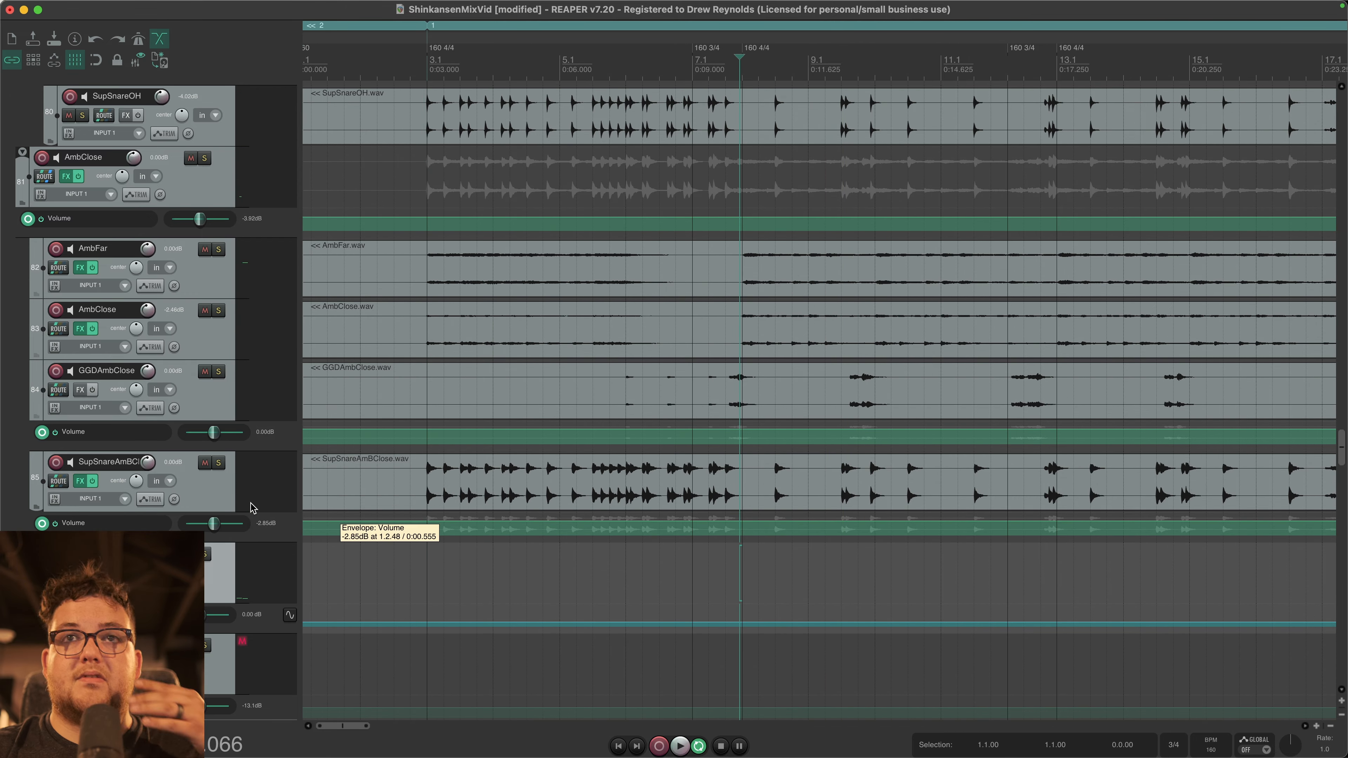
{"action": "scroll", "coordinate": [933, 512], "scroll_direction": "down", "scroll_amount": 5}
{"action": "scroll", "coordinate": [932, 511], "scroll_direction": "down", "scroll_amount": 2}
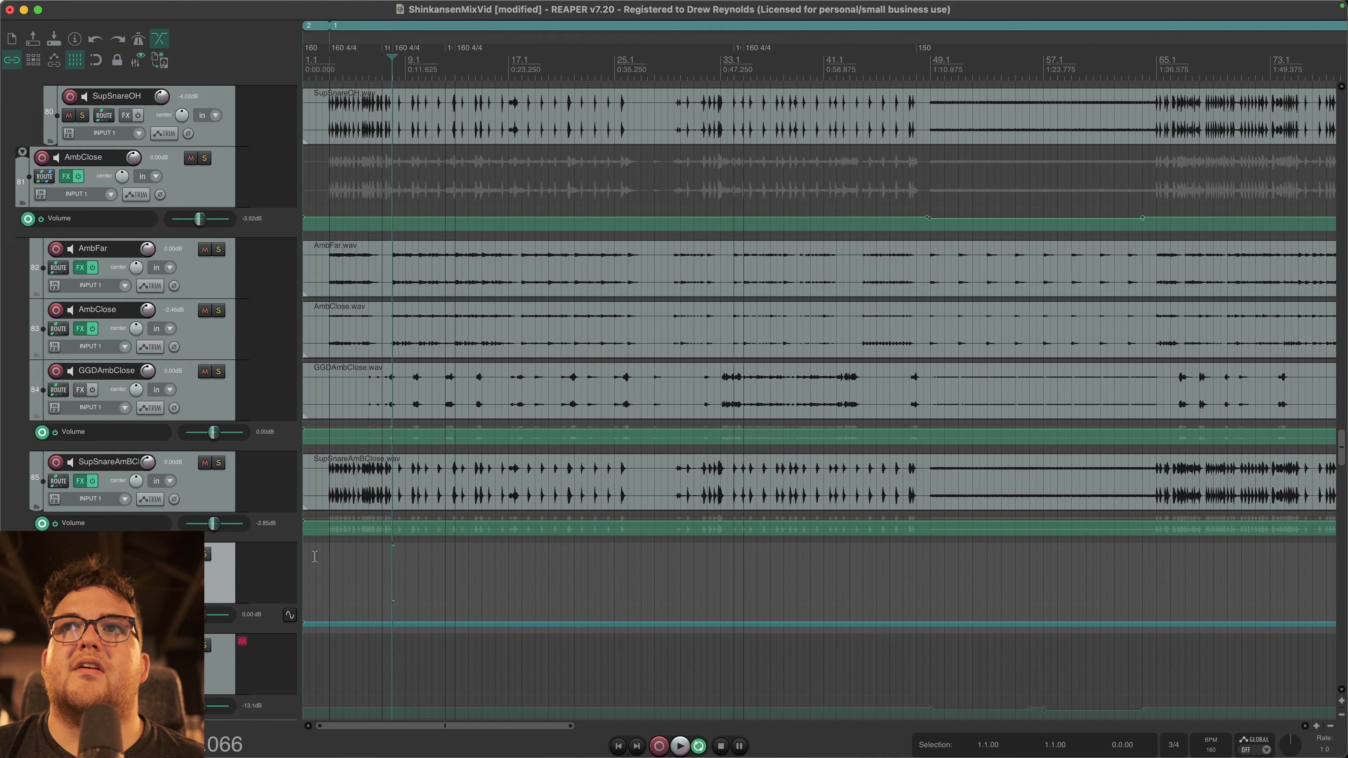
{"action": "scroll", "coordinate": [624, 512], "scroll_direction": "up", "scroll_amount": 6}
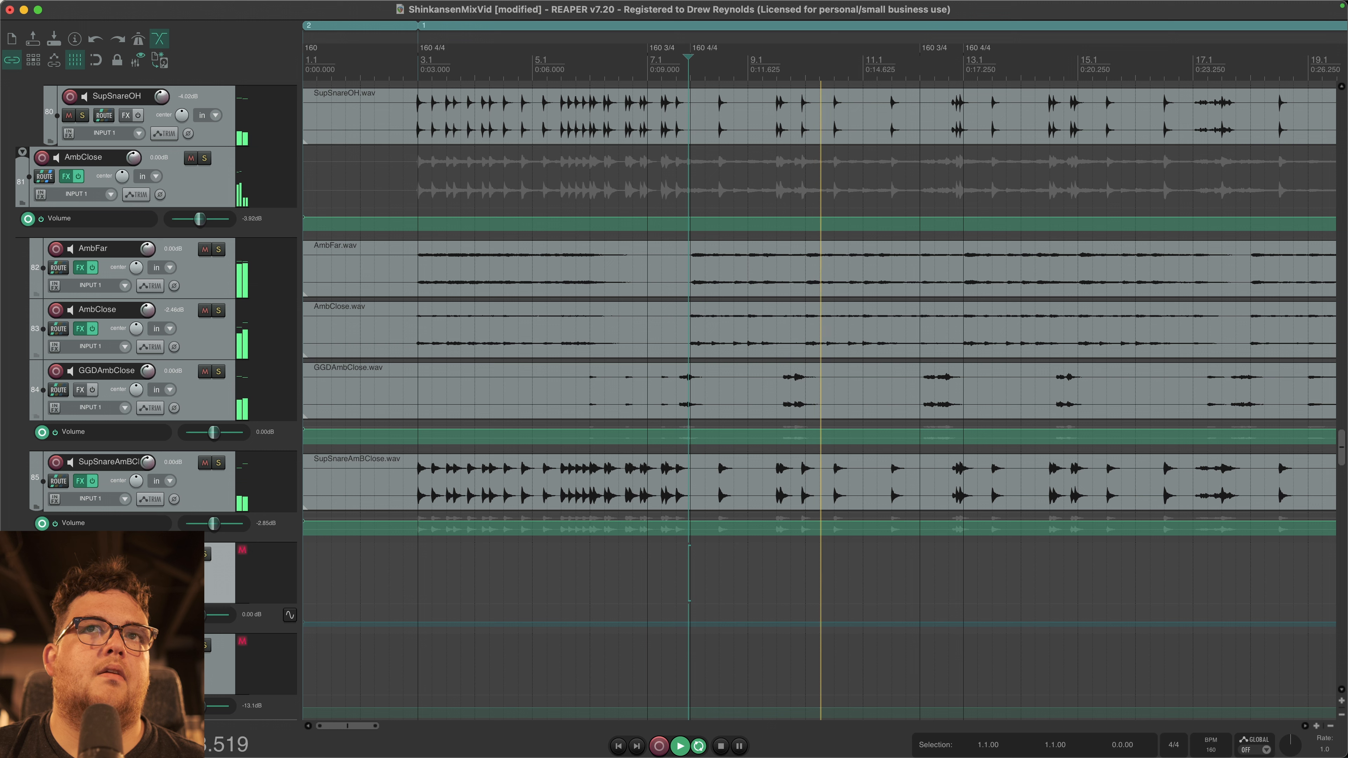
{"action": "key", "text": "space"}
{"action": "left_click", "coordinate": [191, 554]}
{"action": "key", "text": "space"}
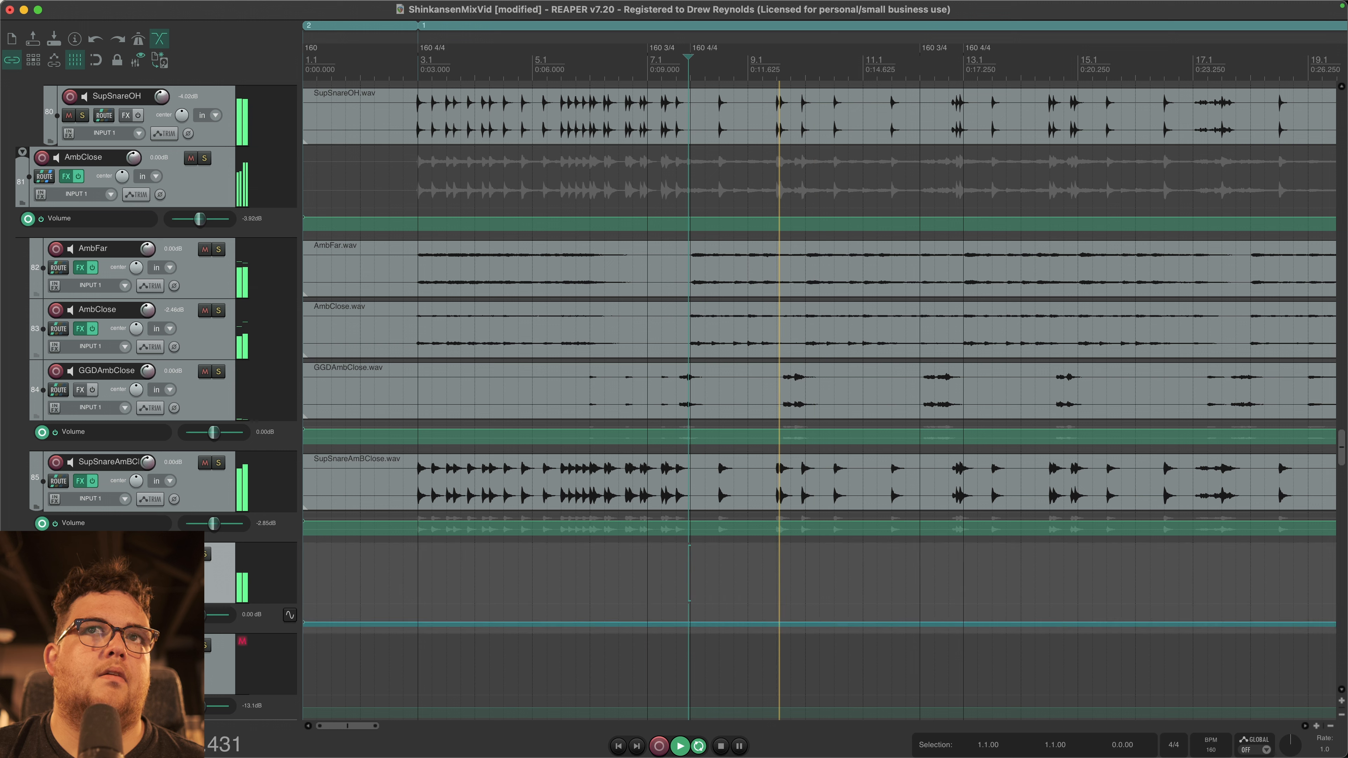
Step: Place the edit cursor at the 150 tempo marker near bar 49 and open Trigger 2 on IdiotSnare
{"action": "scroll", "coordinate": [770, 539], "scroll_direction": "down", "scroll_amount": 4}
{"action": "scroll", "coordinate": [770, 539], "scroll_direction": "down", "scroll_amount": 2}
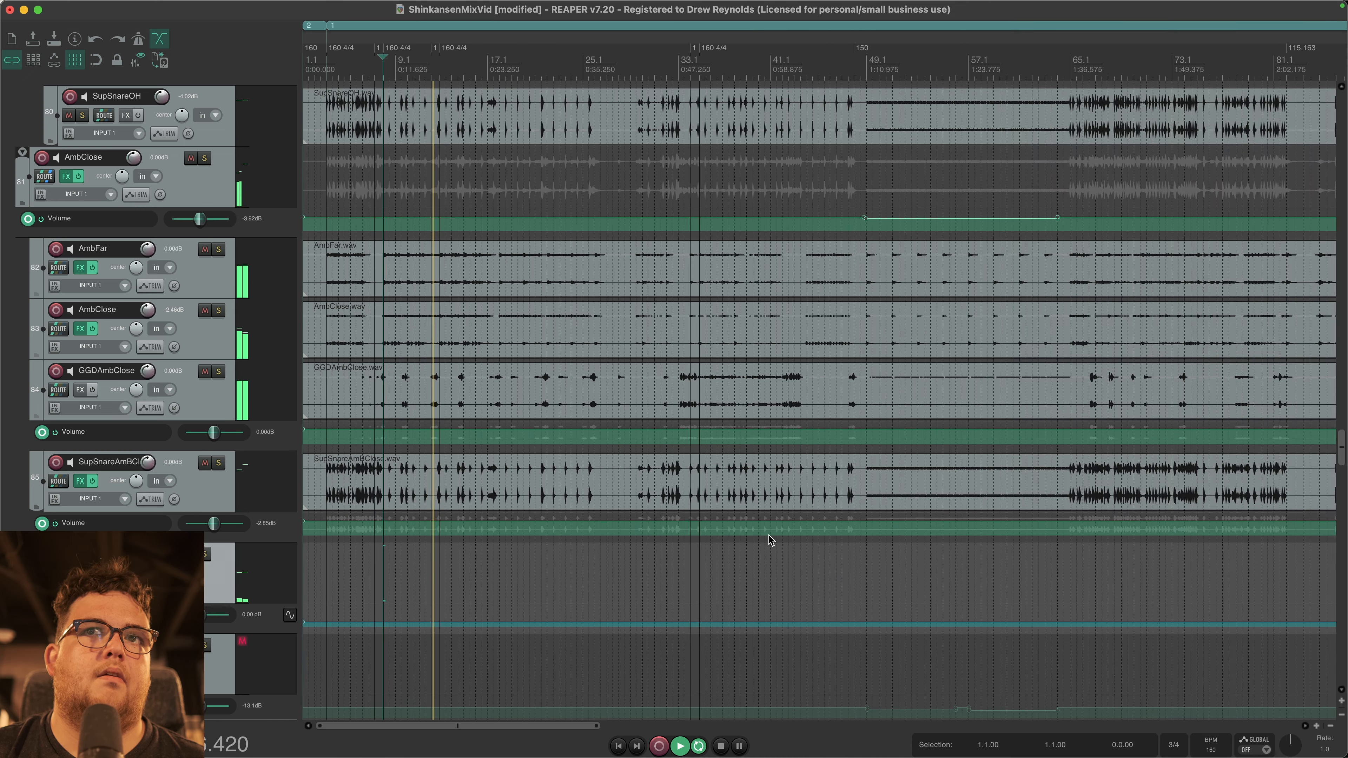
{"action": "scroll", "coordinate": [770, 535], "scroll_direction": "down", "scroll_amount": 1}
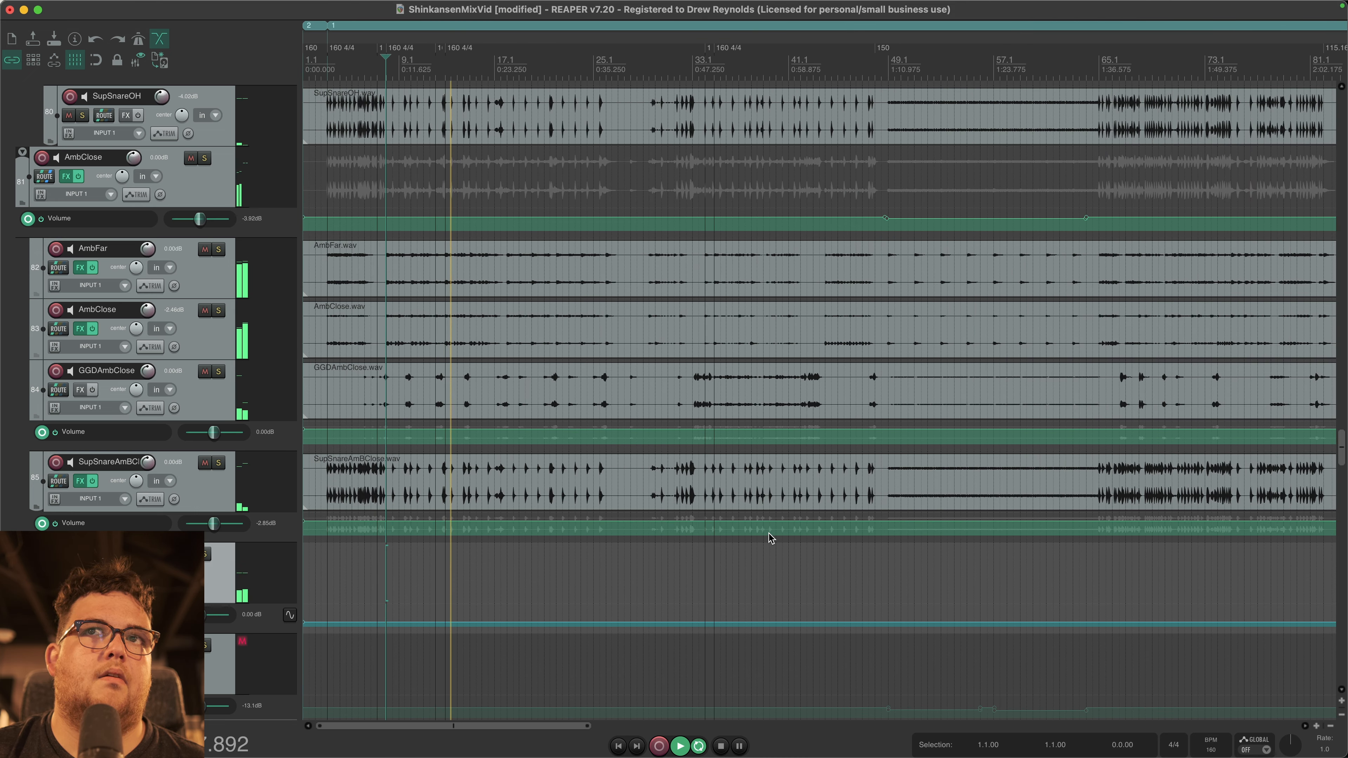
{"action": "left_click", "coordinate": [877, 554]}
{"action": "key", "text": "f"}
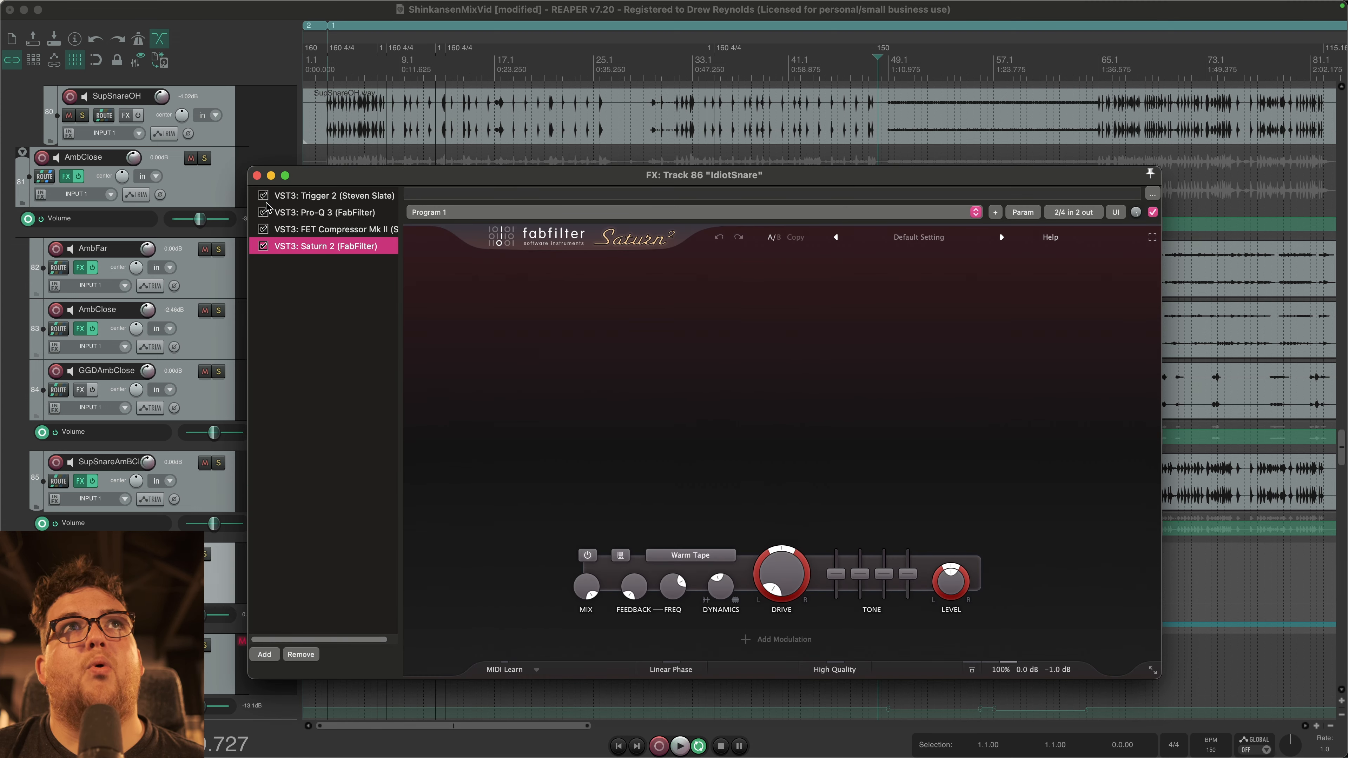
{"action": "left_click", "coordinate": [287, 197]}
{"action": "left_click_drag", "start_coordinate": [898, 182], "coordinate": [762, 130]}
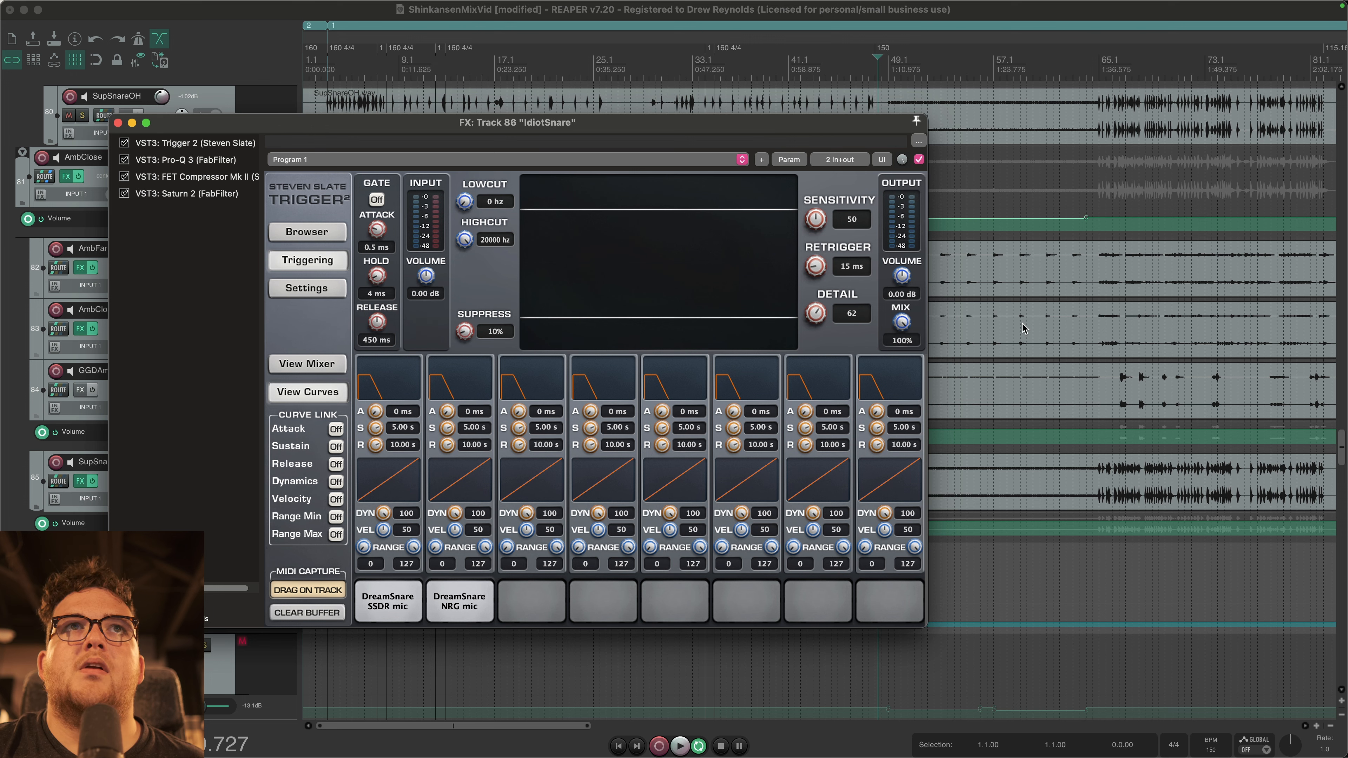
Step: Play the quiet passage from bar 49 and the section just before bar 65, examining how Trigger 2 detects the snare hits
{"action": "left_click", "coordinate": [1089, 500]}
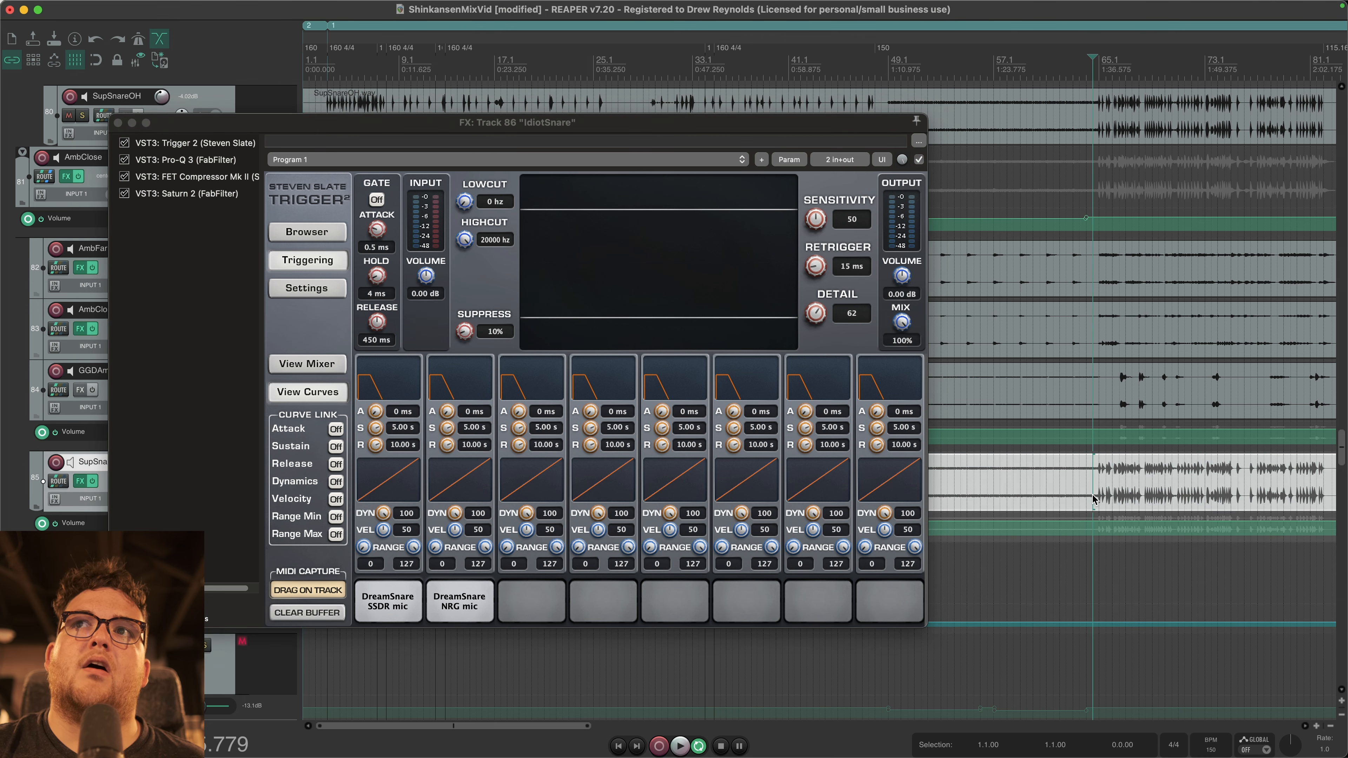
{"action": "left_click_drag", "start_coordinate": [646, 134], "coordinate": [789, 579]}
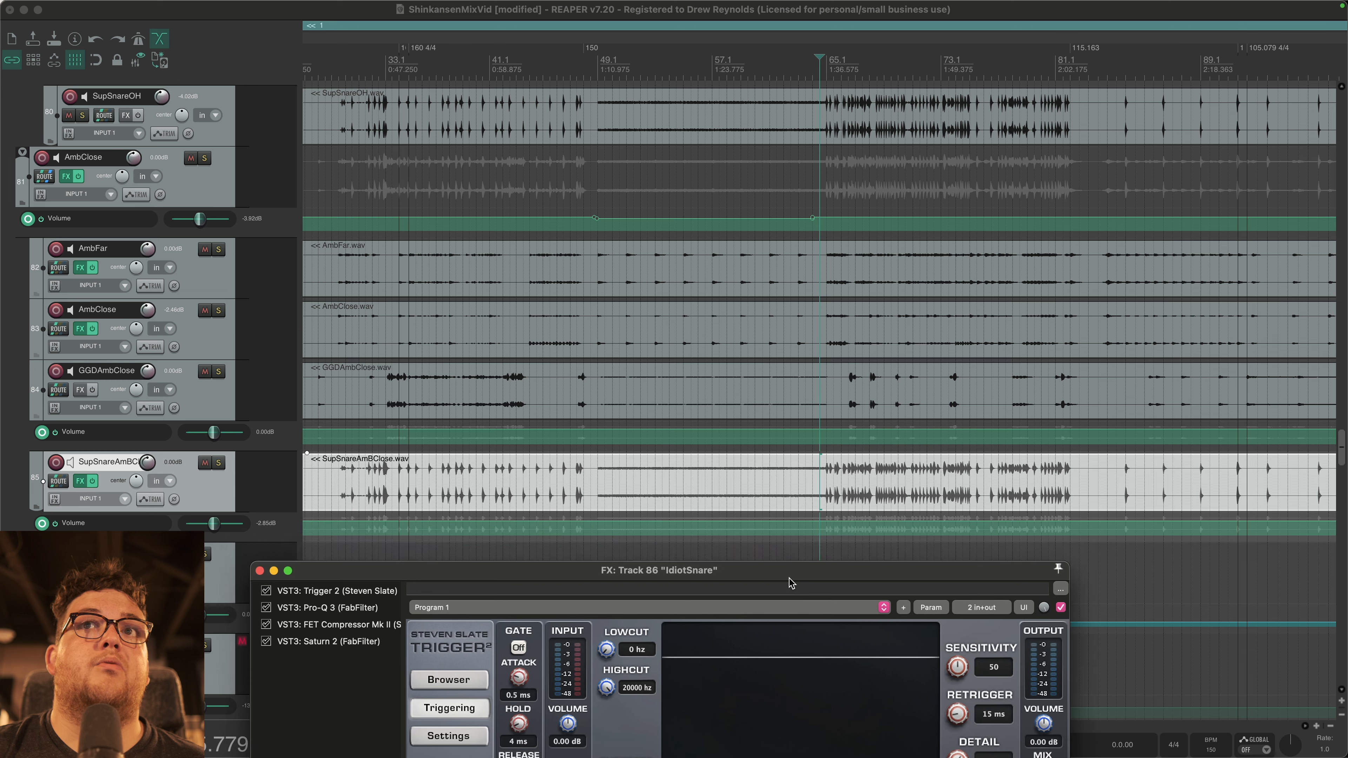
{"action": "left_click", "coordinate": [597, 488]}
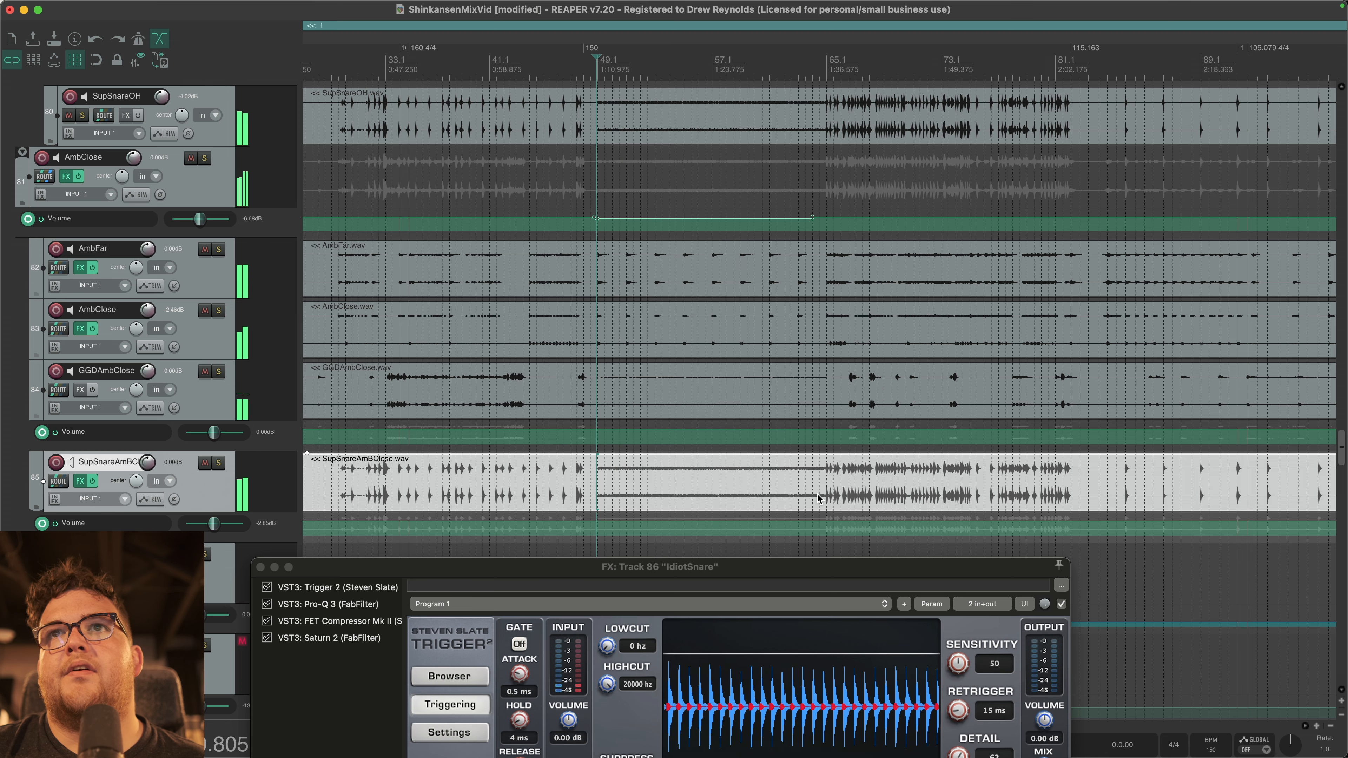
{"action": "scroll", "coordinate": [825, 494], "scroll_direction": "up", "scroll_amount": 5}
{"action": "scroll", "coordinate": [876, 482], "scroll_direction": "up", "scroll_amount": 2}
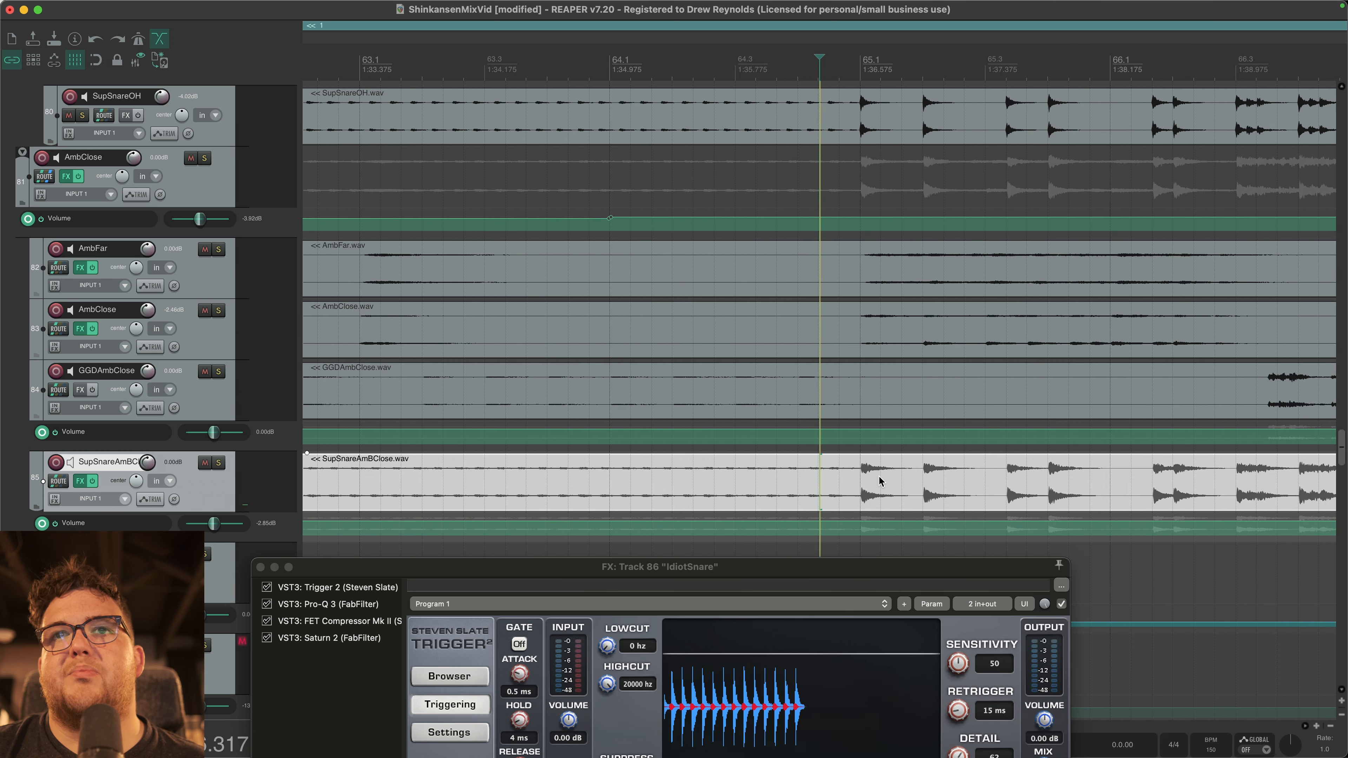
{"action": "scroll", "coordinate": [879, 482], "scroll_direction": "down", "scroll_amount": 3}
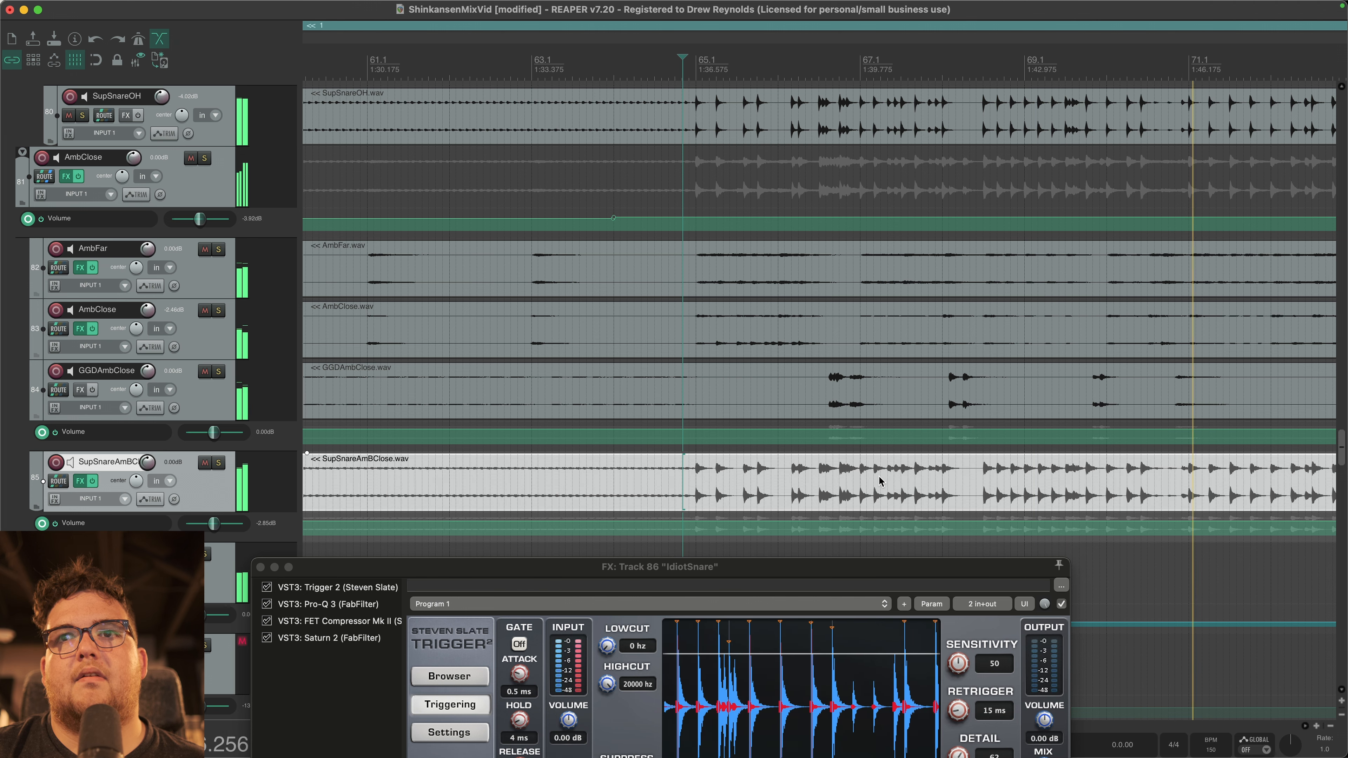
Step: Audition the snare triggering around bar 70 and close the IdiotSnare effects window
{"action": "key", "text": "space"}
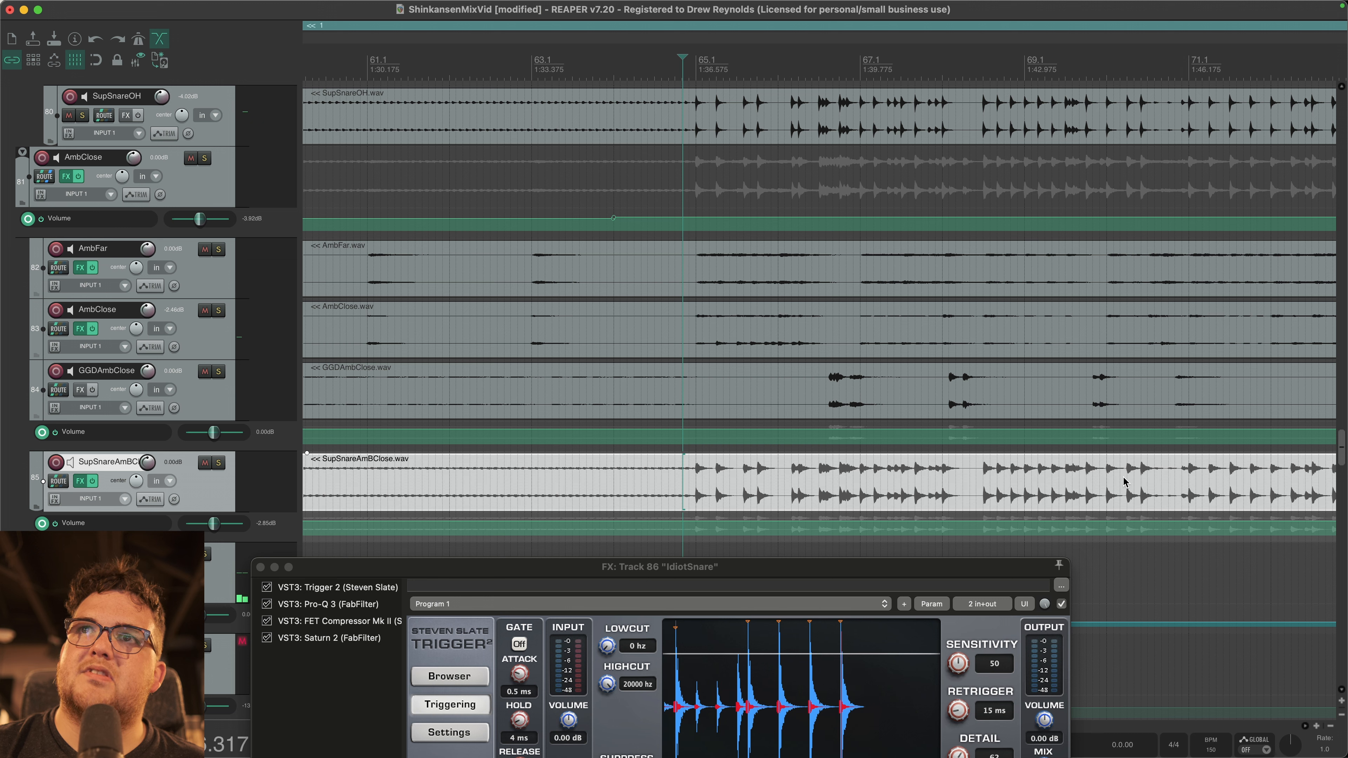
{"action": "left_click", "coordinate": [207, 554]}
{"action": "key", "text": "space"}
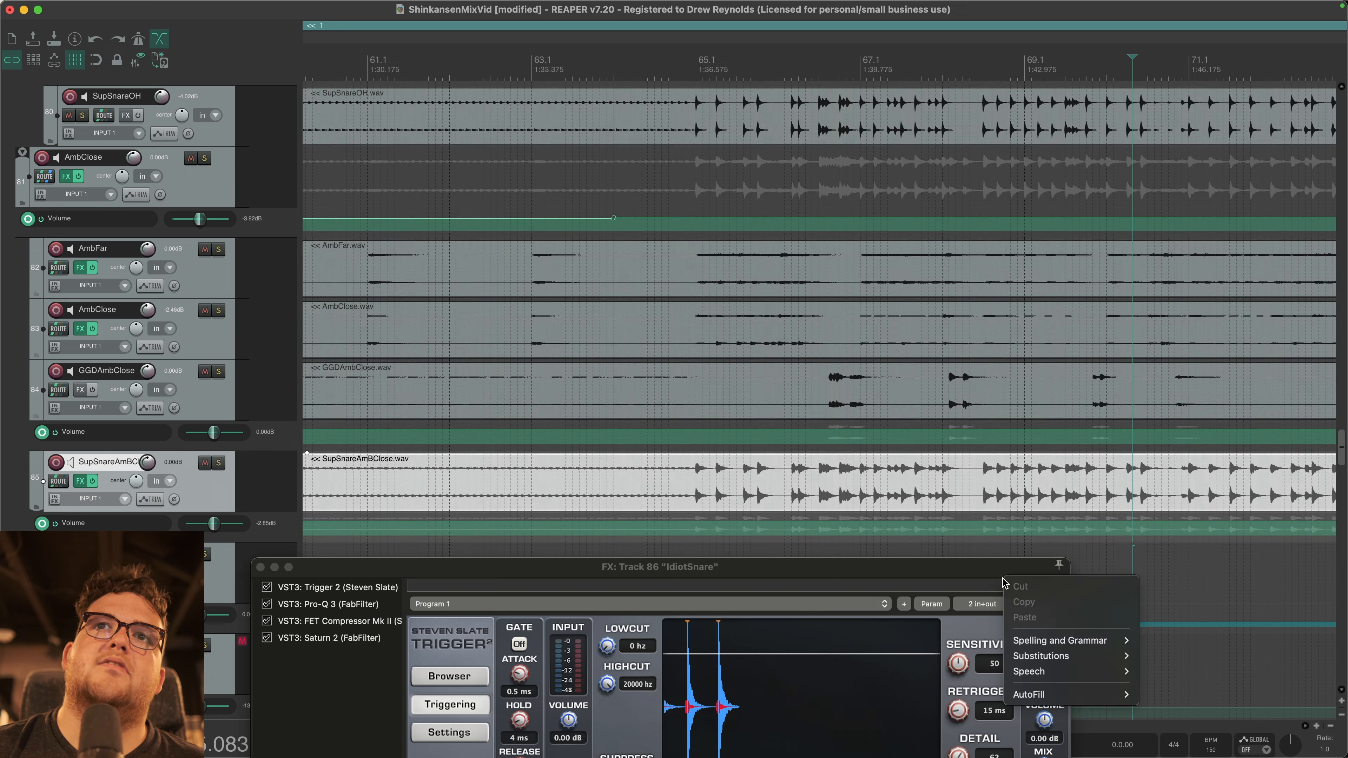
{"action": "left_click", "coordinate": [972, 570]}
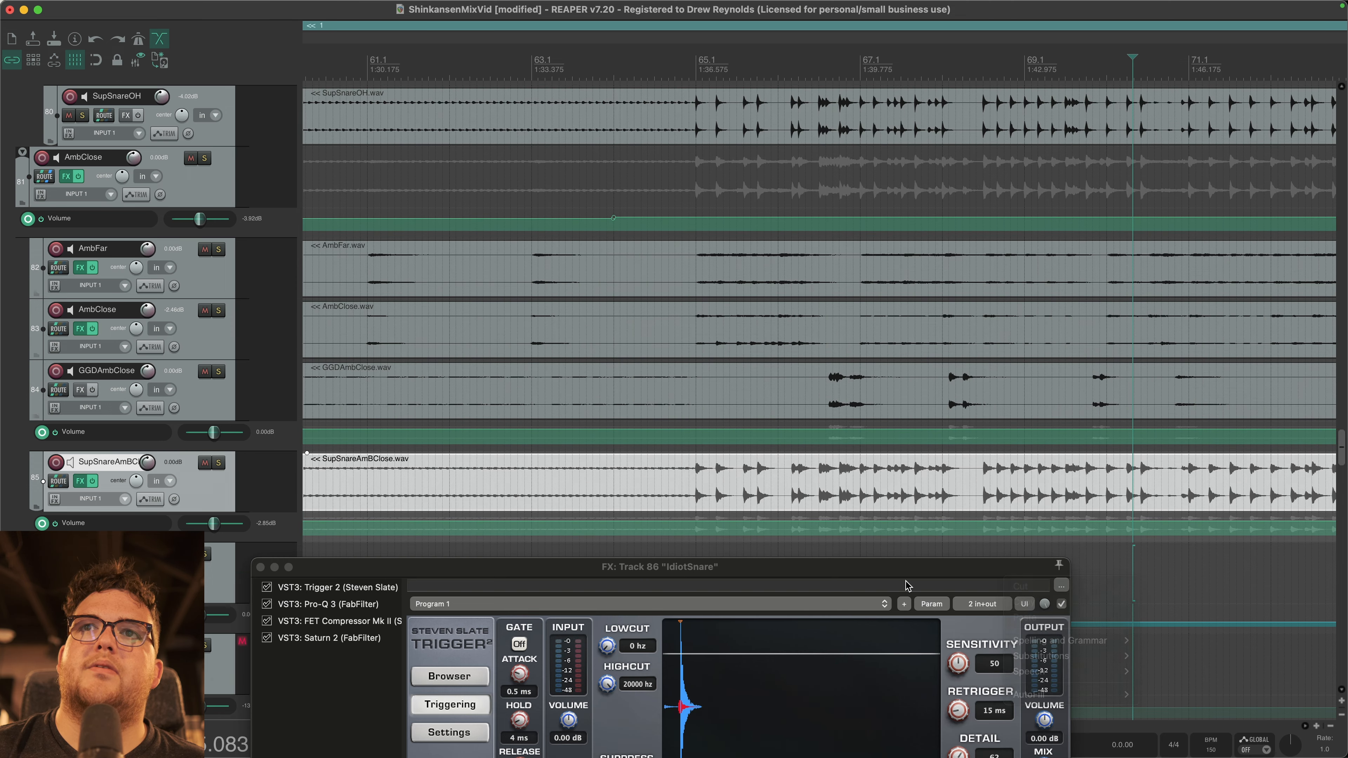
{"action": "left_click", "coordinate": [834, 565]}
{"action": "left_click_drag", "start_coordinate": [833, 568], "coordinate": [833, 223]}
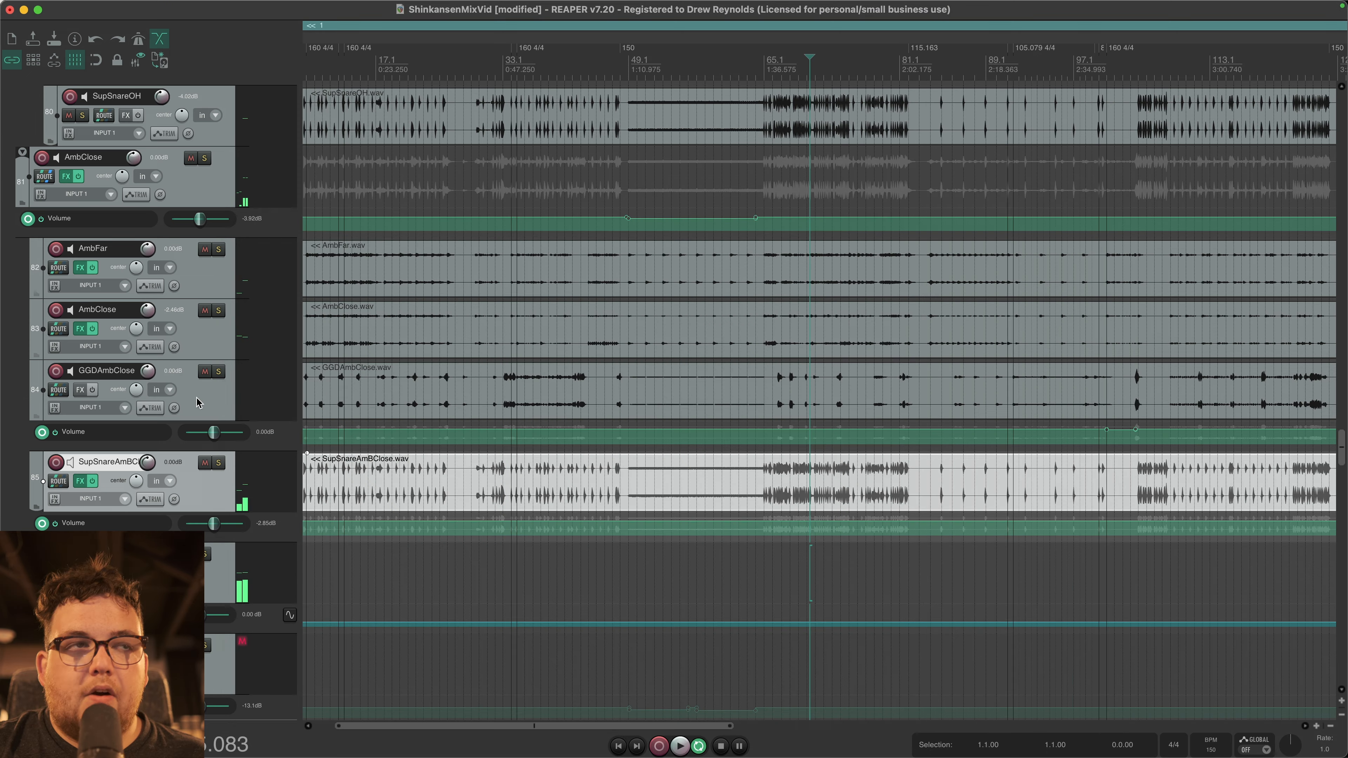
Step: Unmute AmbFarBus and save the project
{"action": "scroll", "coordinate": [216, 498], "scroll_direction": "down", "scroll_amount": 3}
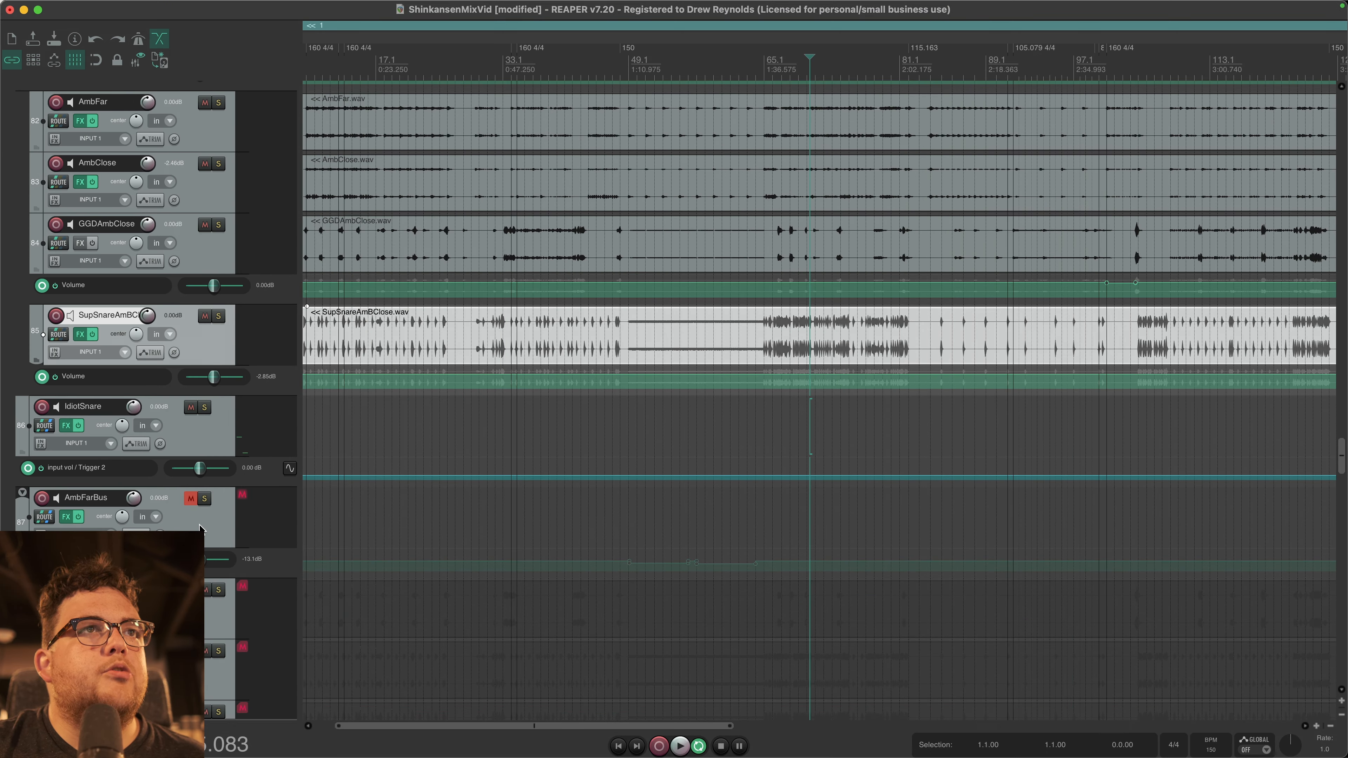
{"action": "left_click", "coordinate": [192, 498]}
{"action": "scroll", "coordinate": [631, 513], "scroll_direction": "down", "scroll_amount": 4}
{"action": "key", "text": "super+s"}
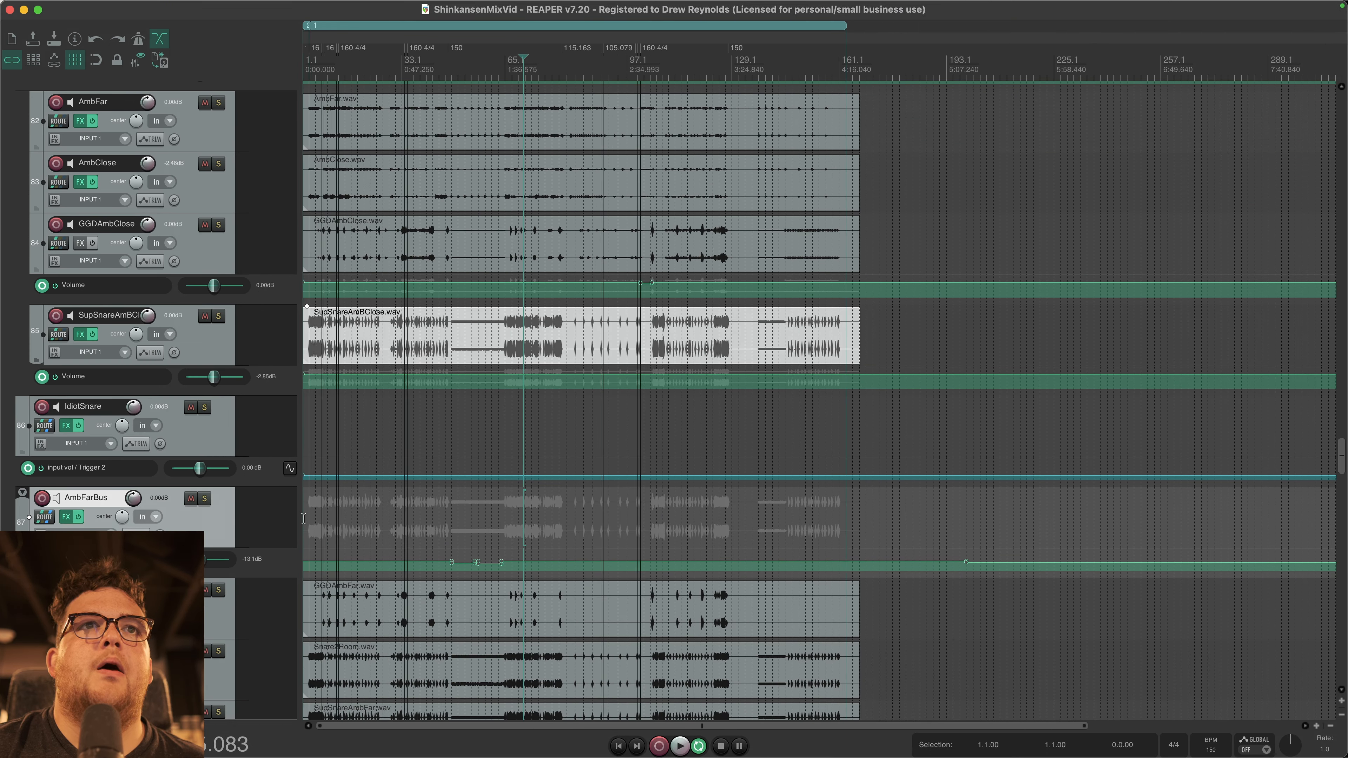
Step: Solo AmbFarBus and examine its GGDAmbFar, Snare2Room and SupSnareAmbFar recordings individually and together
{"action": "left_click", "coordinate": [317, 517]}
{"action": "scroll", "coordinate": [317, 518], "scroll_direction": "up", "scroll_amount": 5}
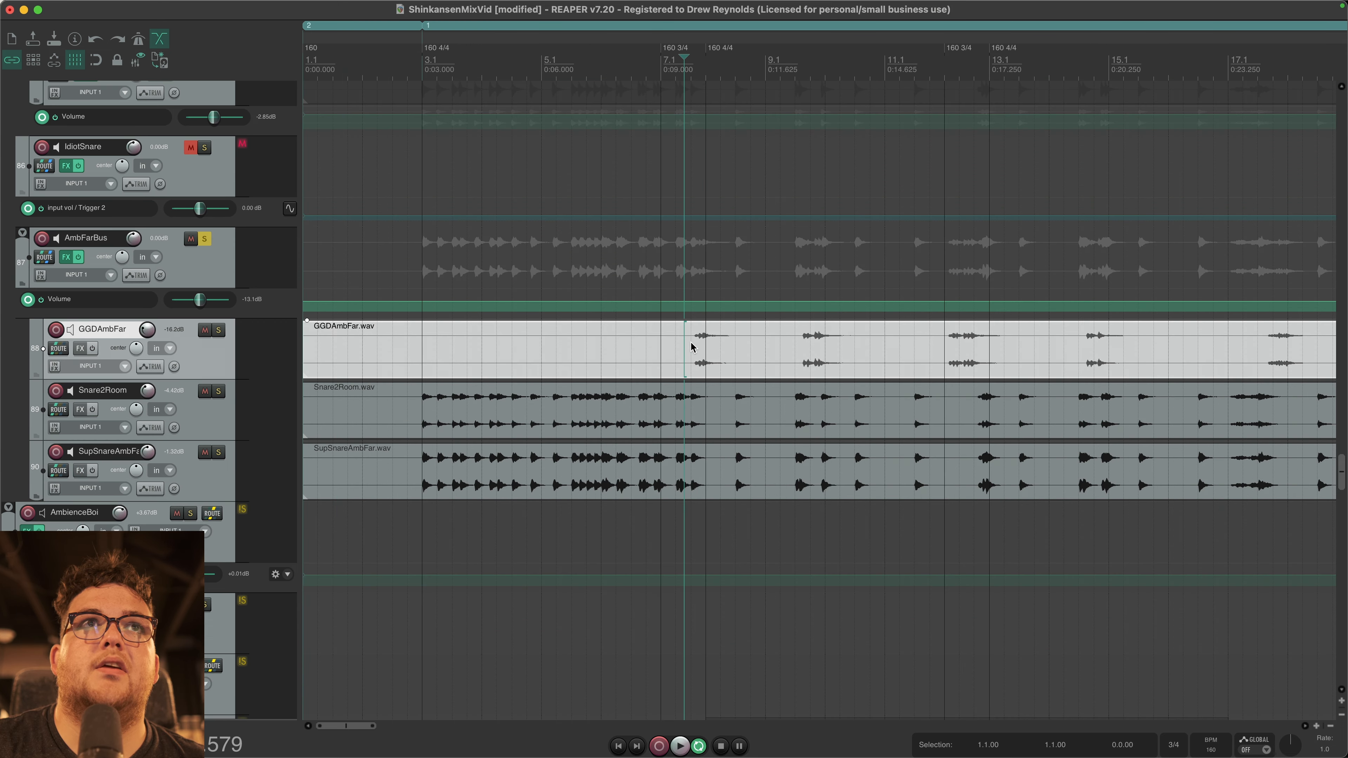
{"action": "left_click", "coordinate": [692, 349]}
{"action": "left_click_drag", "start_coordinate": [337, 350], "coordinate": [1021, 345]}
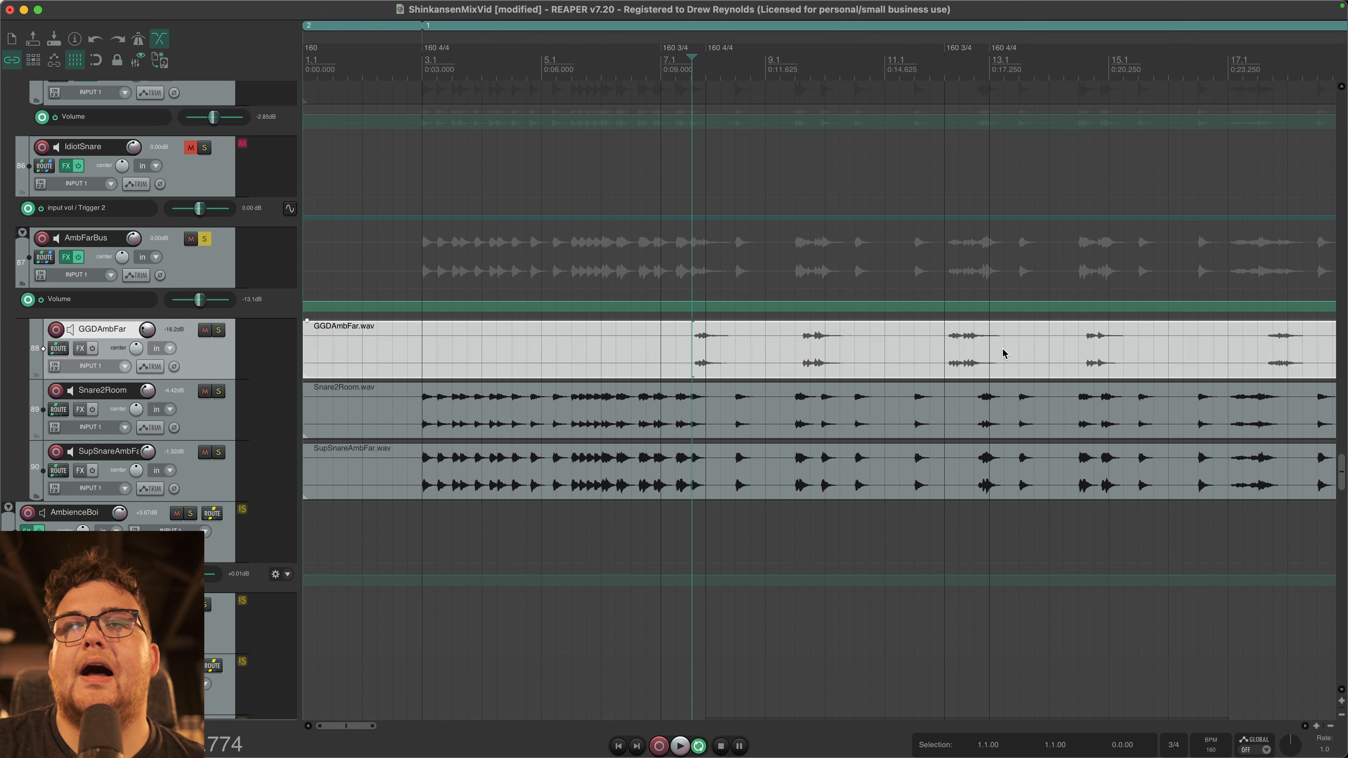
{"action": "left_click", "coordinate": [449, 425]}
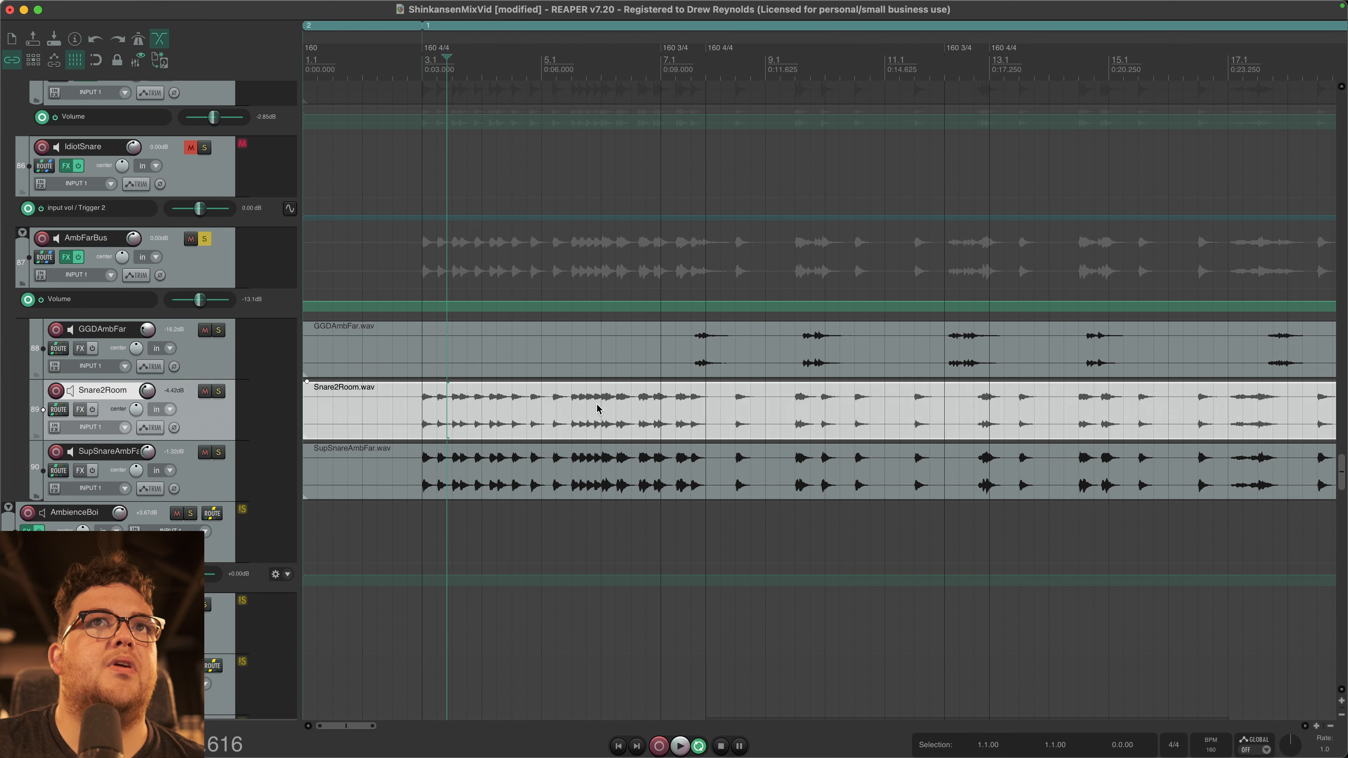
{"action": "left_click", "coordinate": [497, 468]}
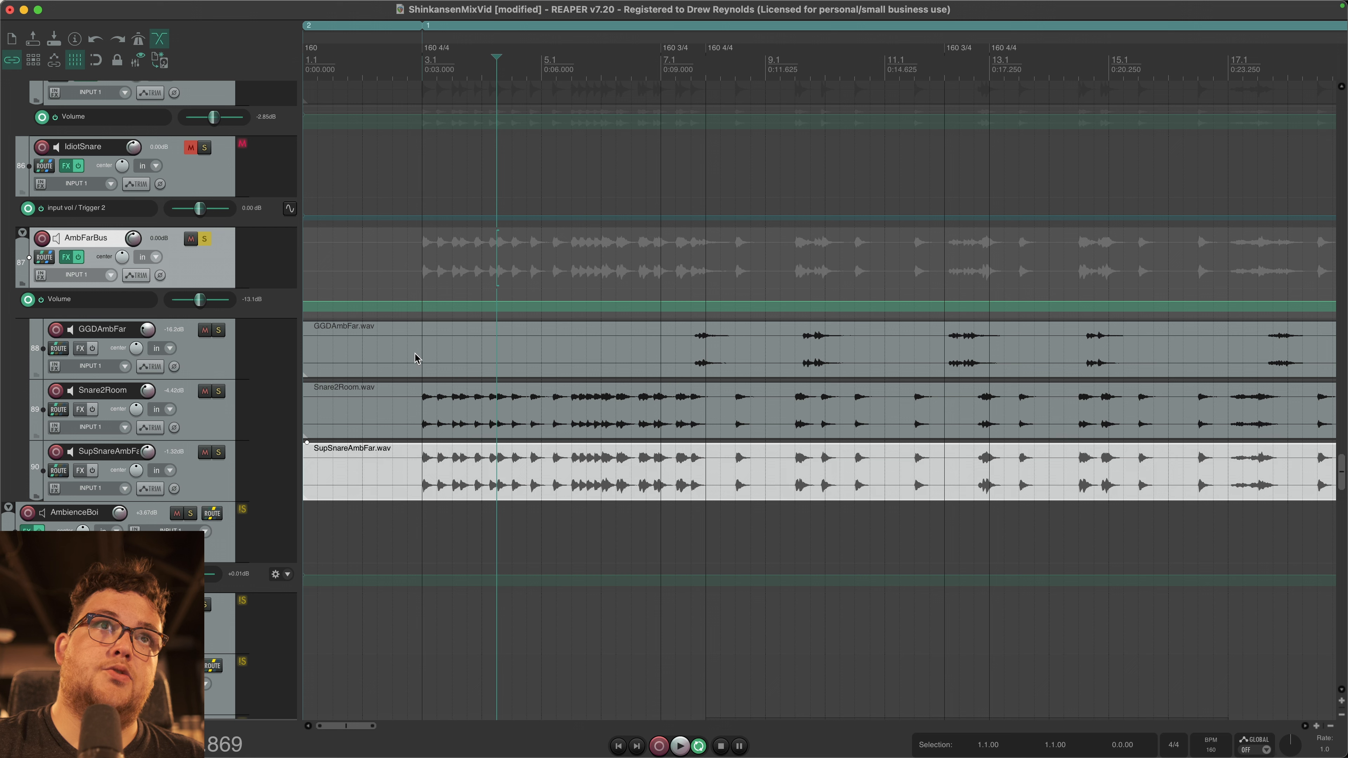
{"action": "left_click_drag", "start_coordinate": [414, 399], "coordinate": [481, 485]}
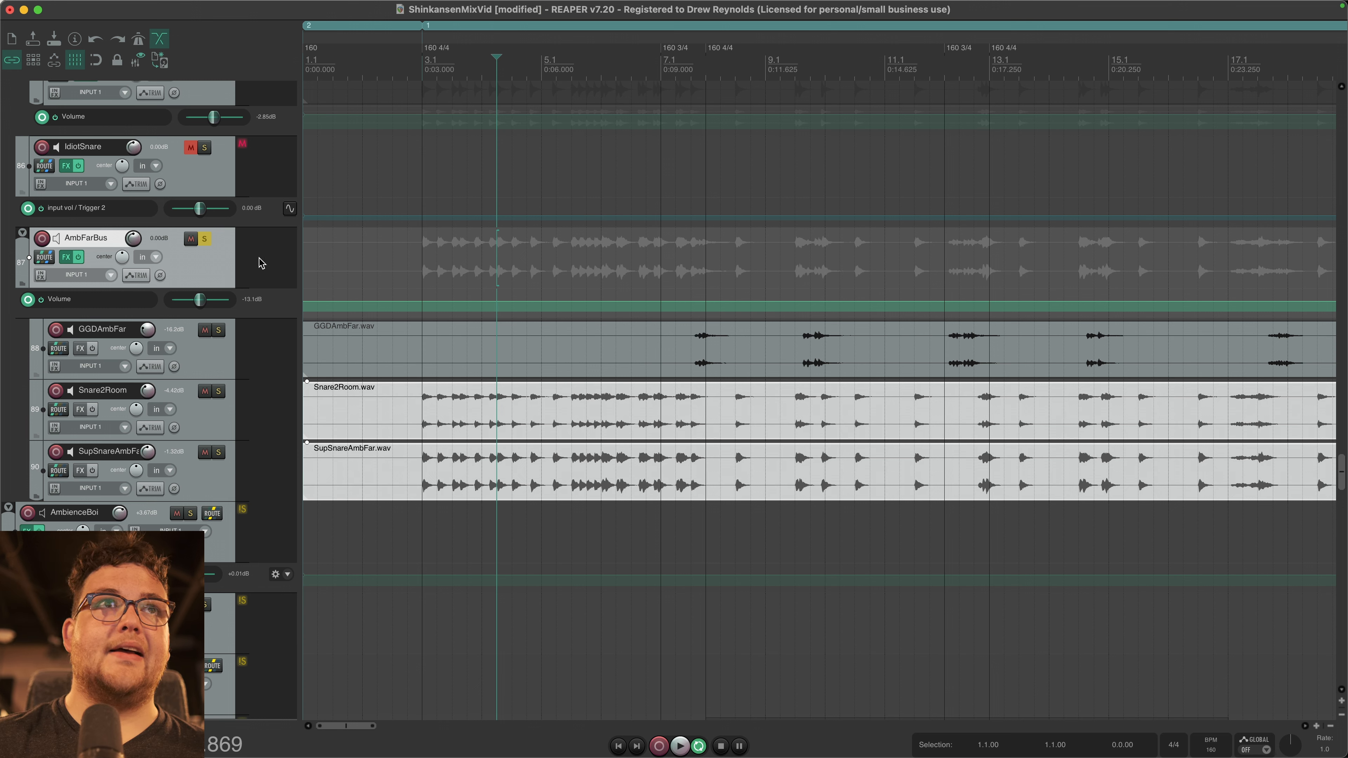
{"action": "left_click_drag", "start_coordinate": [421, 348], "coordinate": [505, 466]}
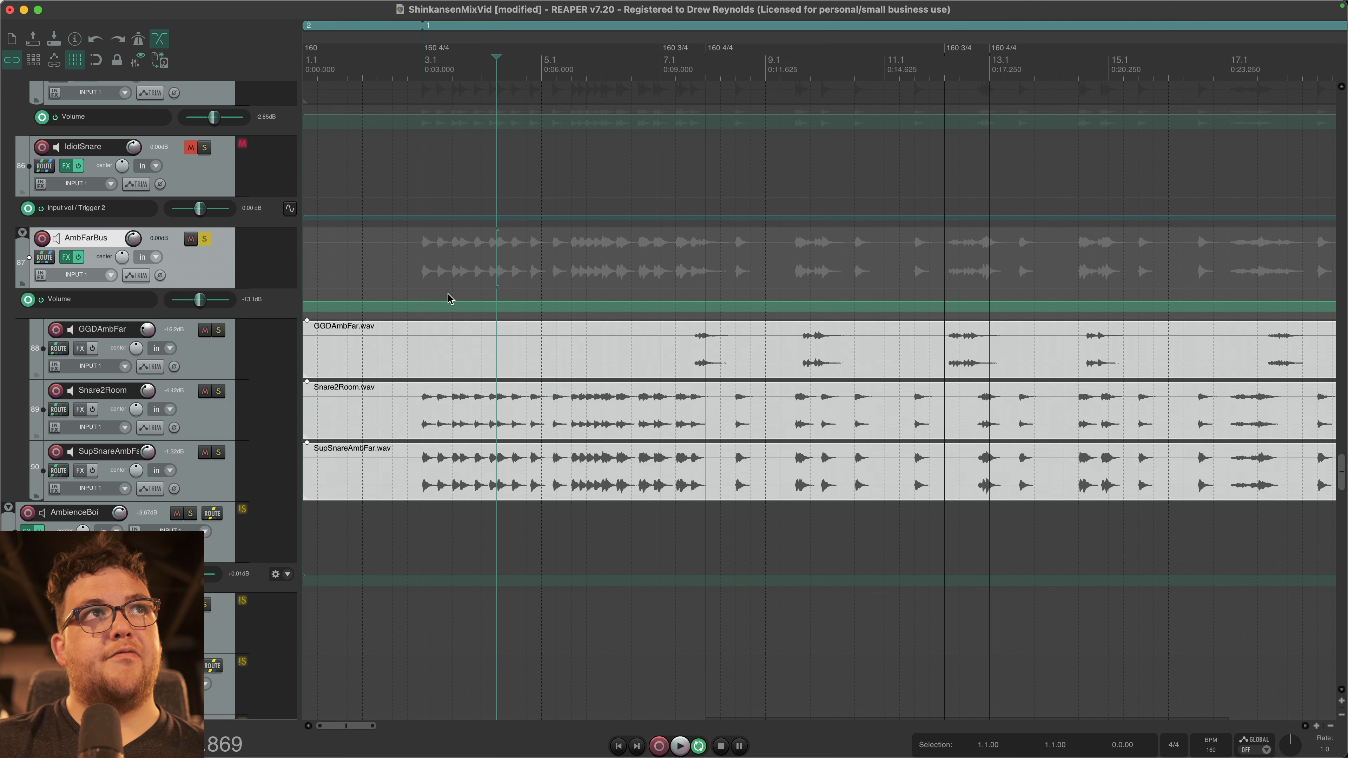
Step: Open the AmbFarBus effects chain and play the soloed bus from about bar 66 with every effect disabled
{"action": "scroll", "coordinate": [419, 347], "scroll_direction": "down", "scroll_amount": 2}
{"action": "key", "text": "f"}
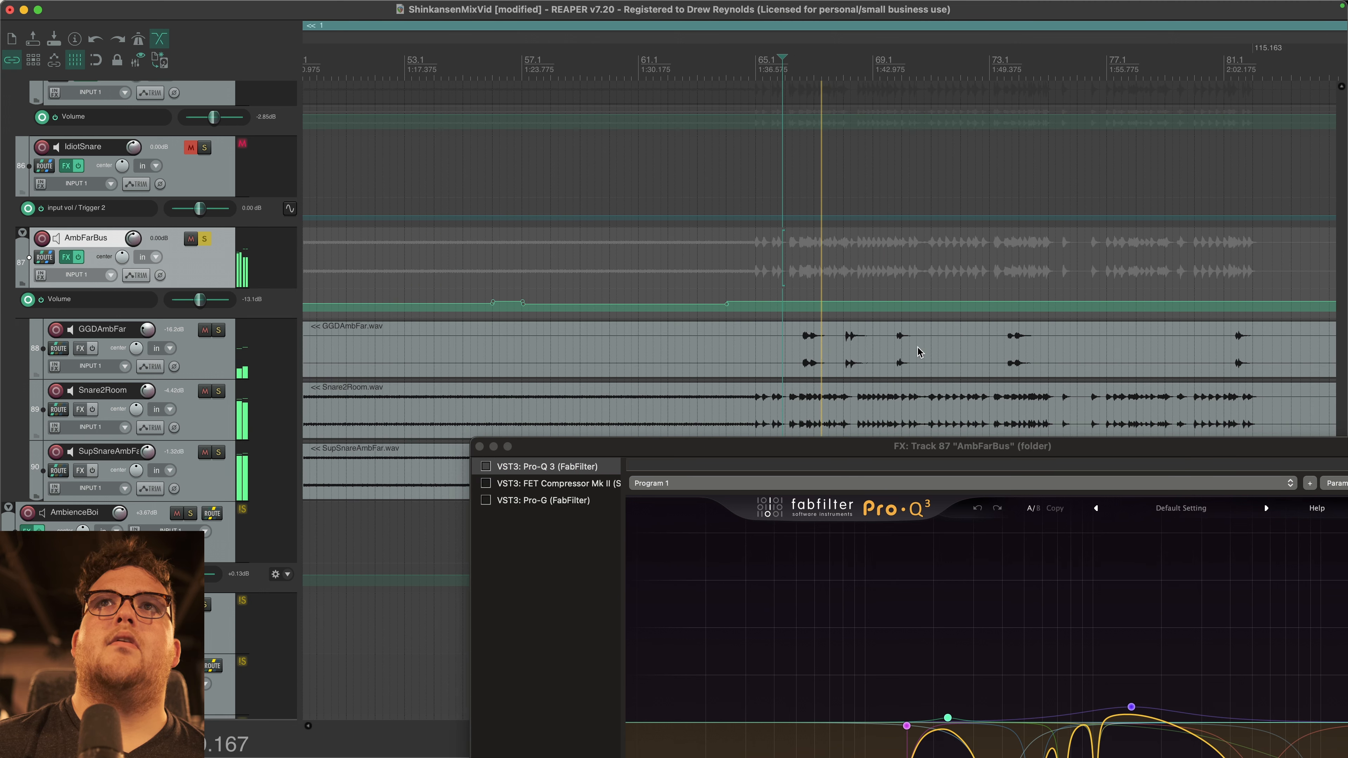
{"action": "left_click_drag", "start_coordinate": [836, 442], "coordinate": [652, 126]}
Step: Enable Pro-Q 3 on AmbFarBus, examine its low cut, narrow cuts and high shelf, and play the bus through it
{"action": "left_click", "coordinate": [306, 140]}
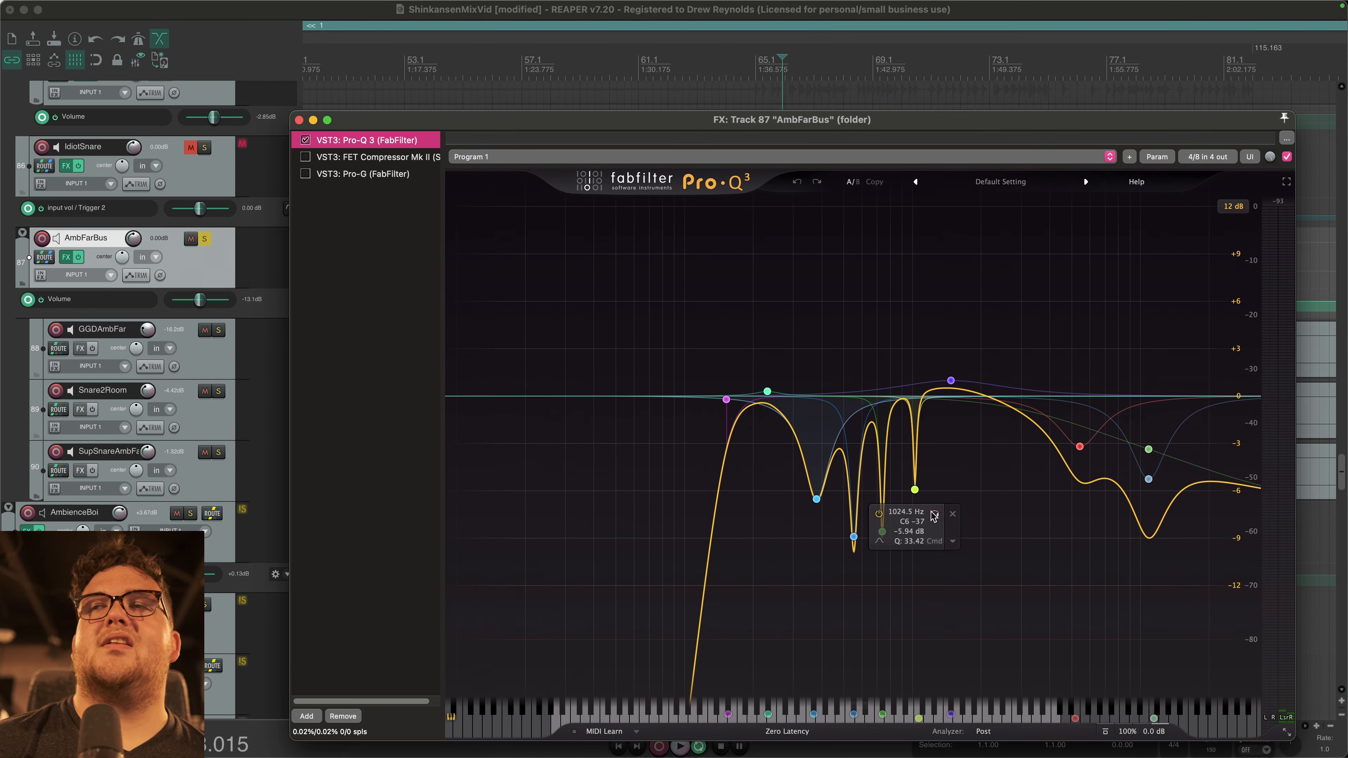
{"action": "mouse_move", "coordinate": [726, 408]}
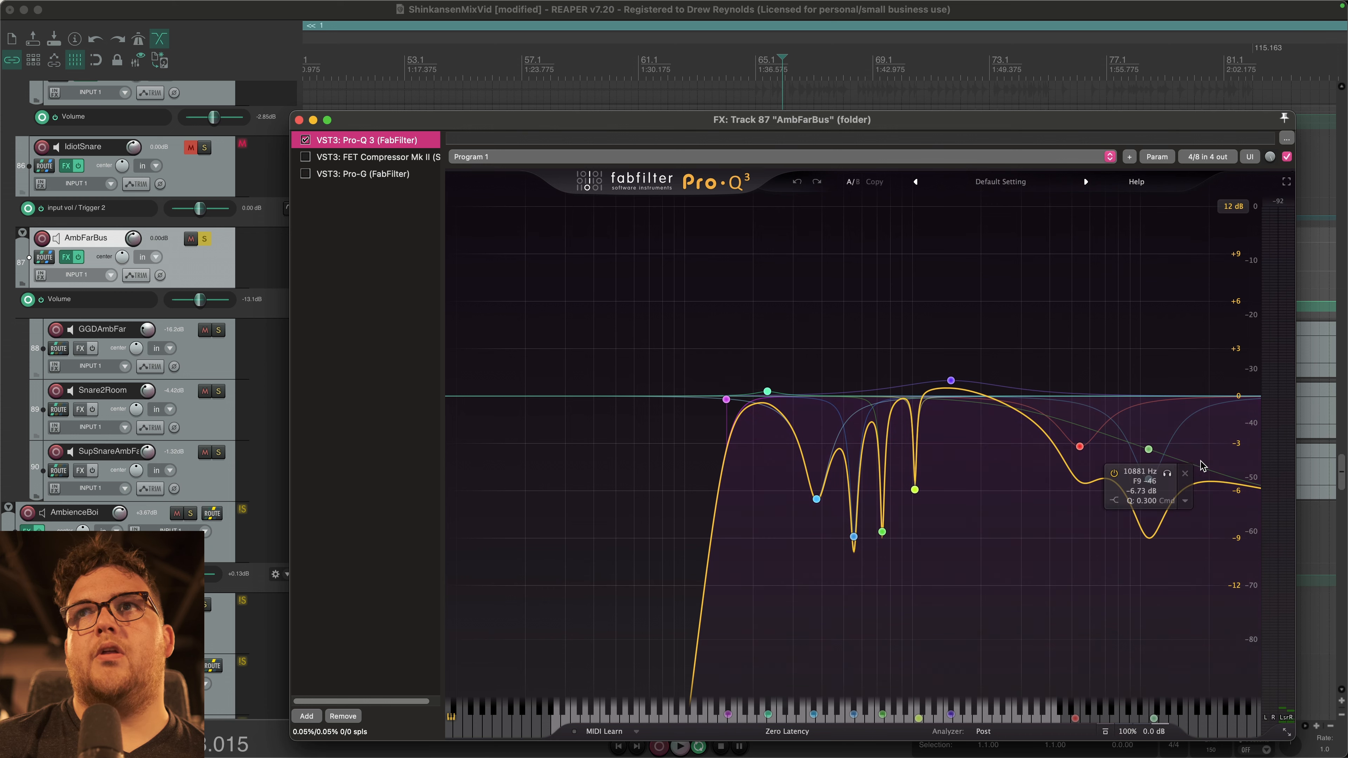
{"action": "left_click_drag", "start_coordinate": [952, 114], "coordinate": [870, 54]}
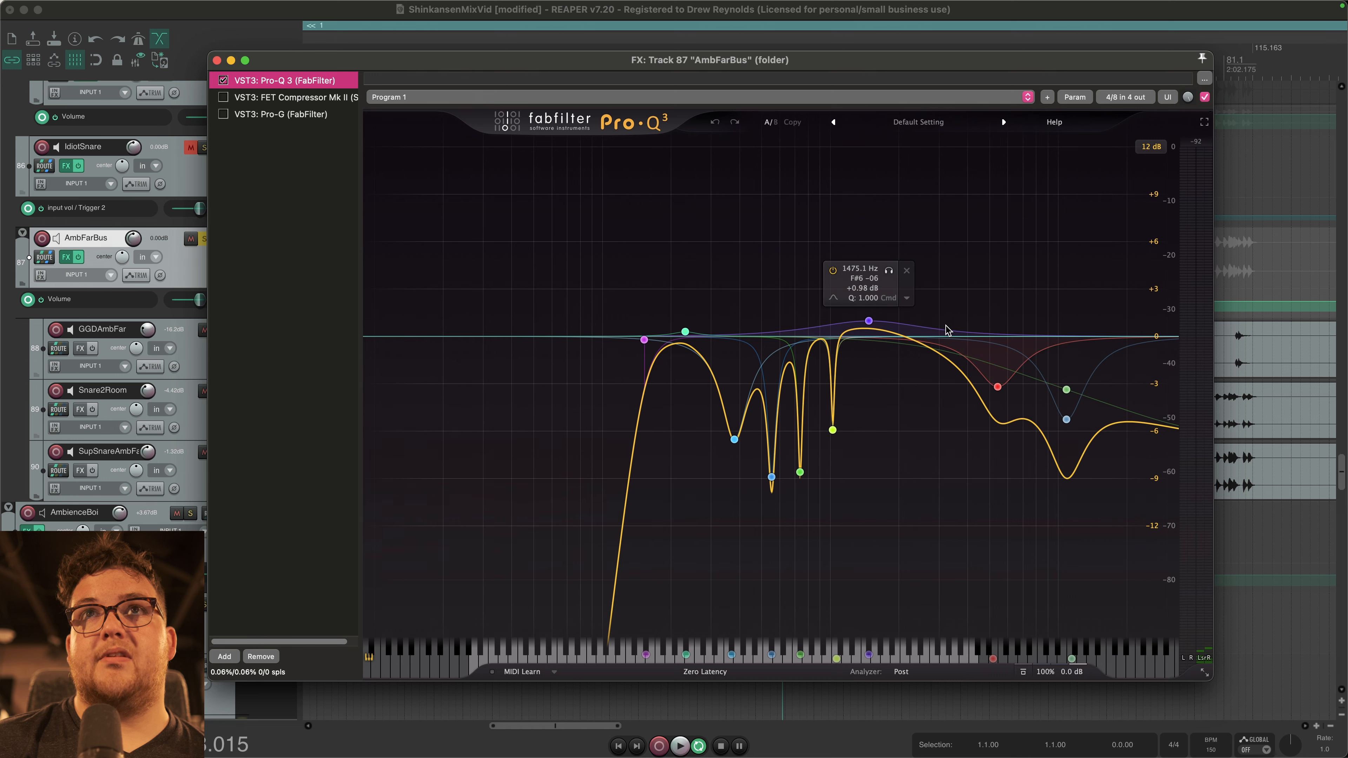
{"action": "left_click", "coordinate": [222, 80]}
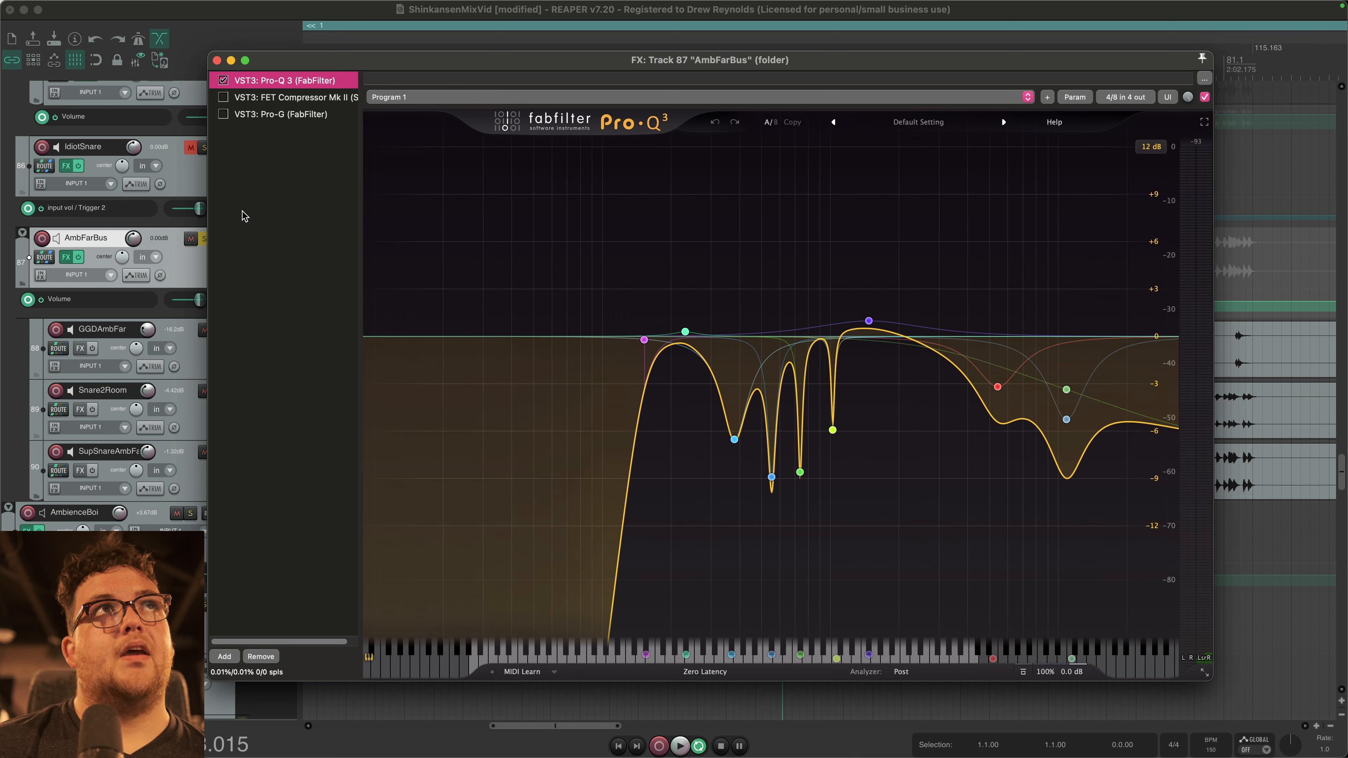
{"action": "key", "text": "space"}
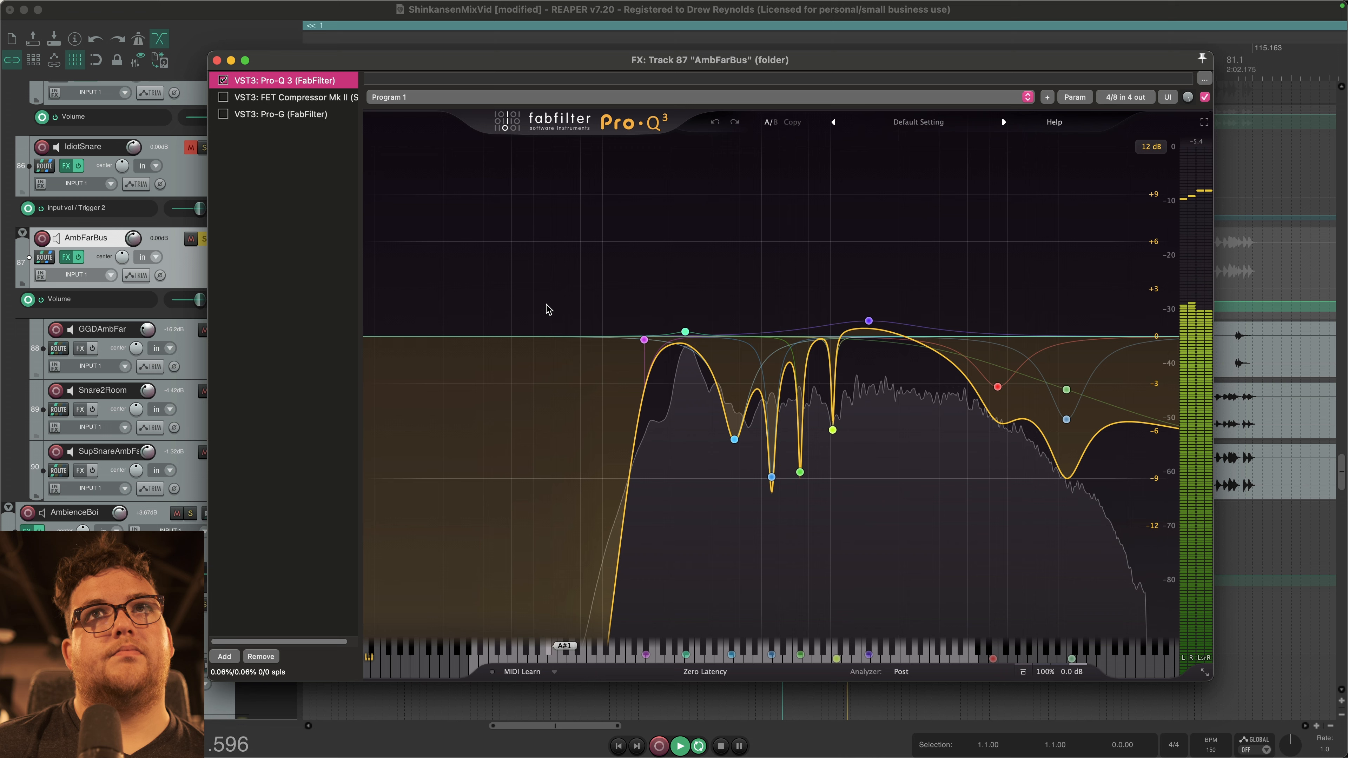
Step: Enable FET Compressor Mk II on AmbFarBus and examine its release, HF make-up, sidechain filter and drive settings
{"action": "left_click", "coordinate": [298, 97]}
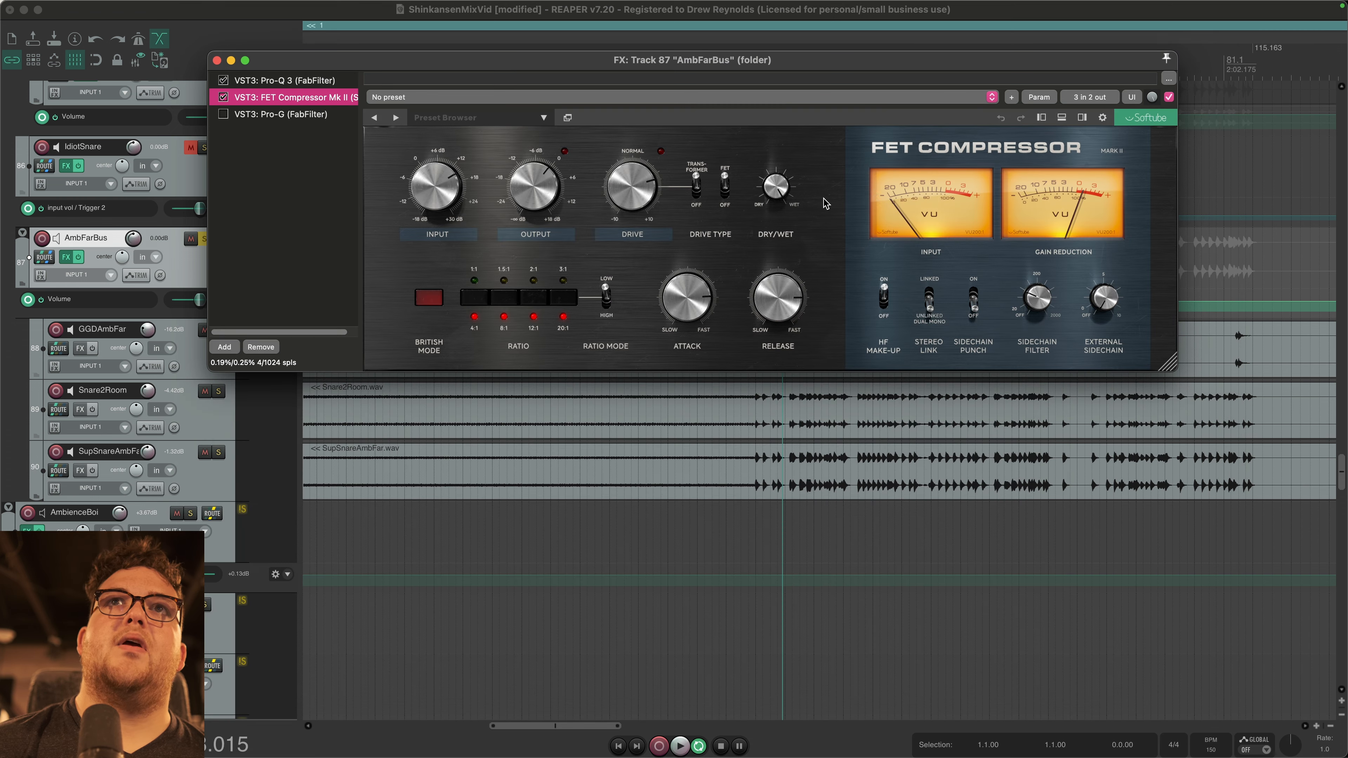
{"action": "mouse_move", "coordinate": [799, 315]}
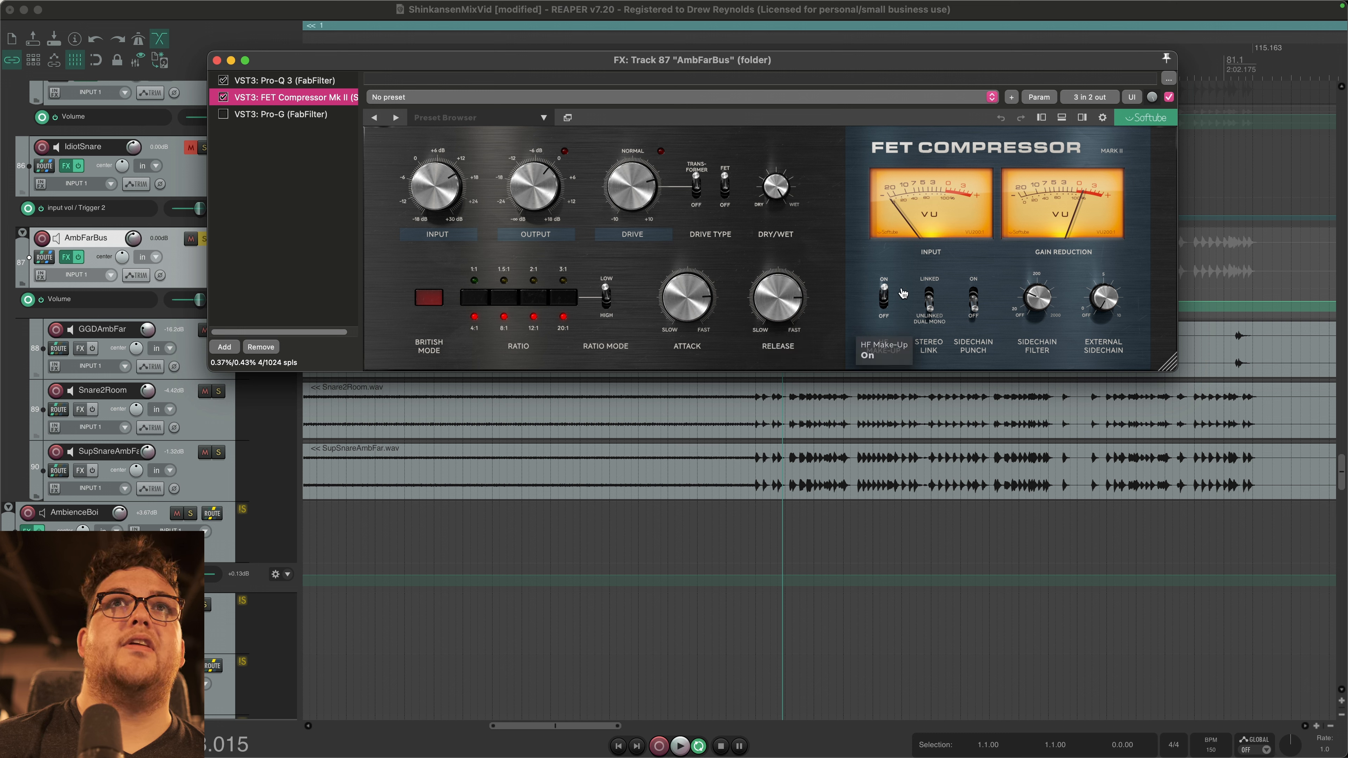
{"action": "mouse_move", "coordinate": [1037, 292]}
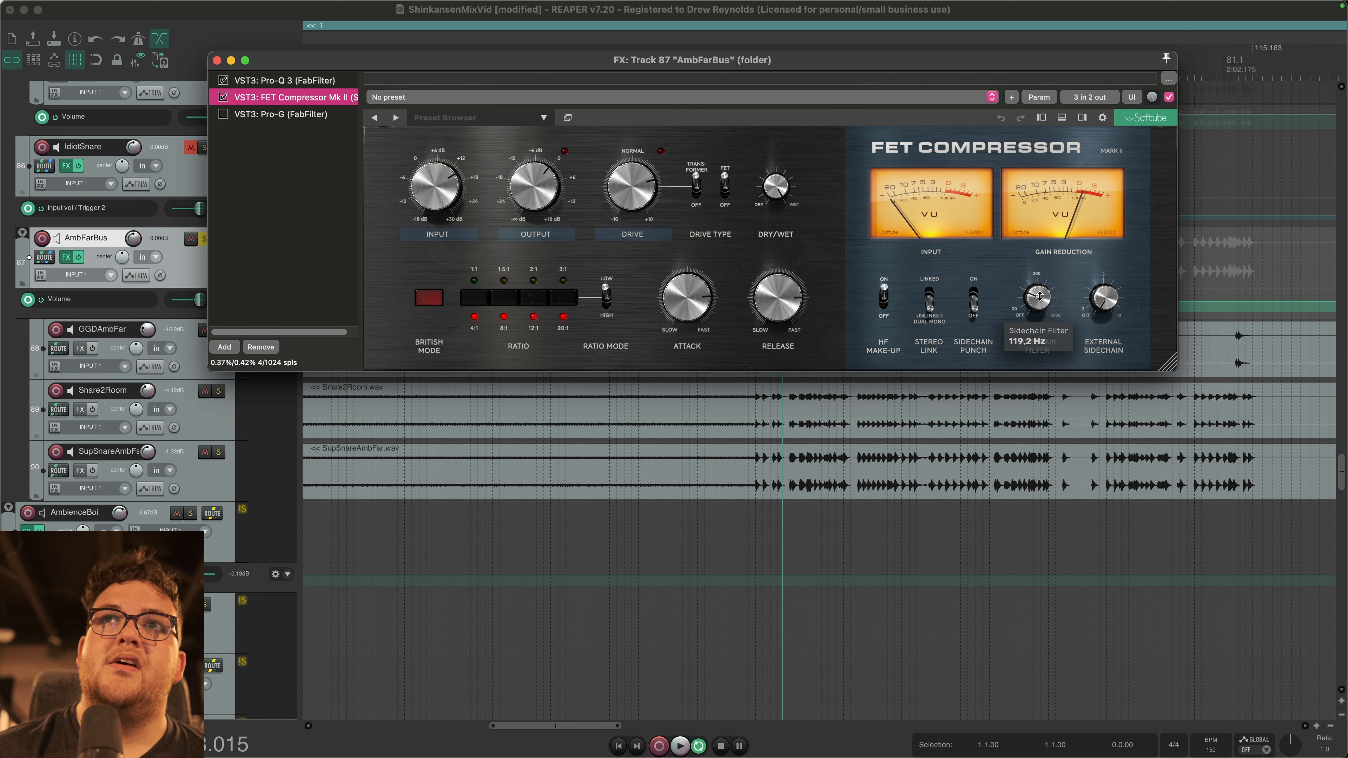
{"action": "mouse_move", "coordinate": [610, 201]}
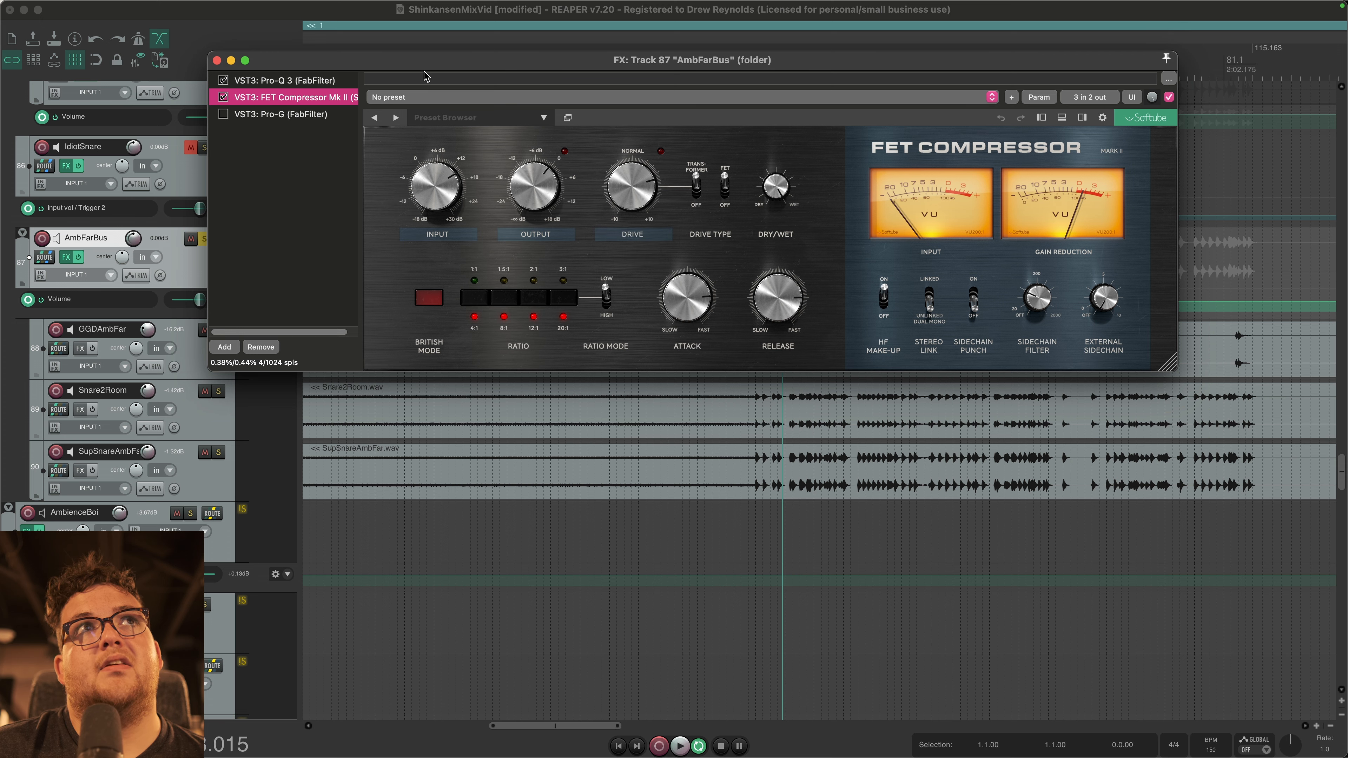
Step: Compare the soloed AmbFarBus playback with FET Compressor Mk II disabled and enabled
{"action": "left_click_drag", "start_coordinate": [427, 65], "coordinate": [511, 417]}
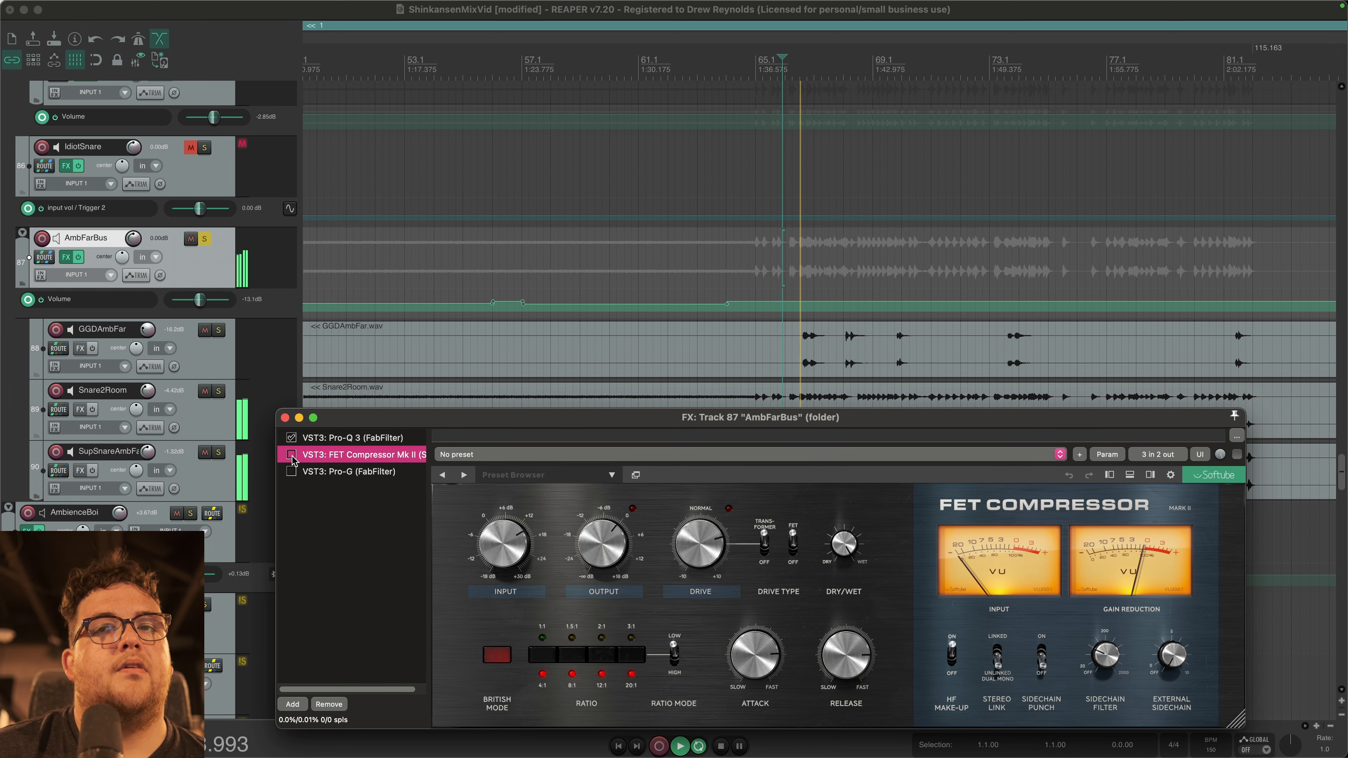
{"action": "key", "text": "space"}
{"action": "key", "text": "space"}
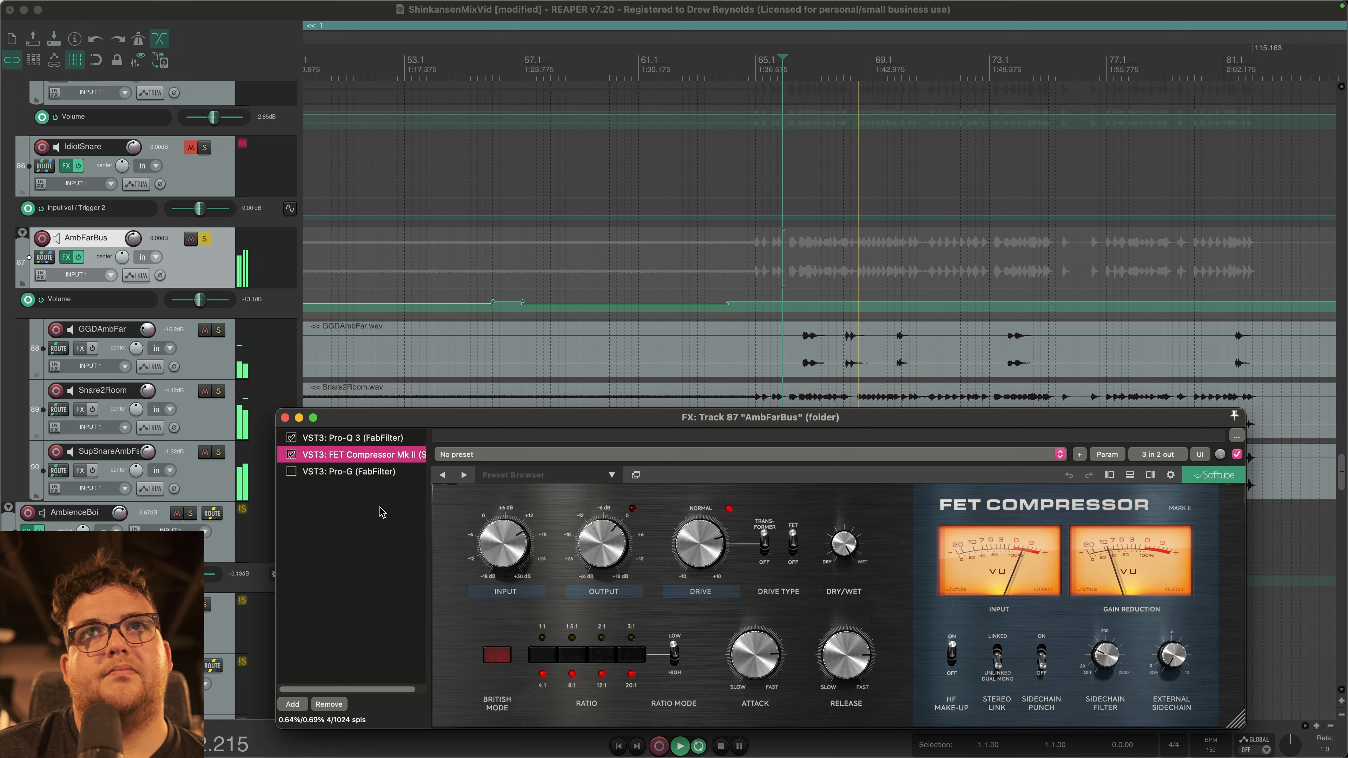
{"action": "key", "text": "space"}
Step: Enable Pro-G on AmbFarBus, examine its gate settings, and play the soloed bus through the full effects chain
{"action": "left_click", "coordinate": [335, 472]}
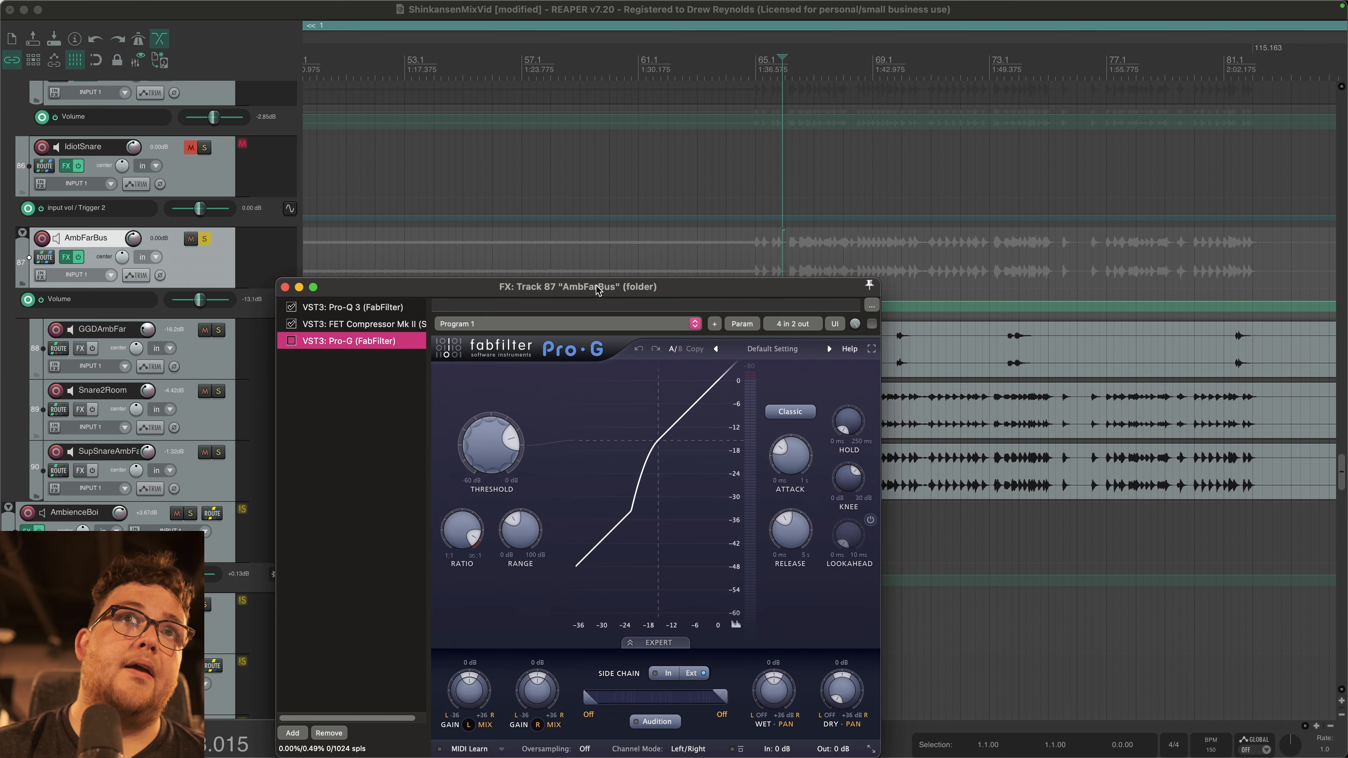
{"action": "left_click_drag", "start_coordinate": [488, 131], "coordinate": [566, 161]}
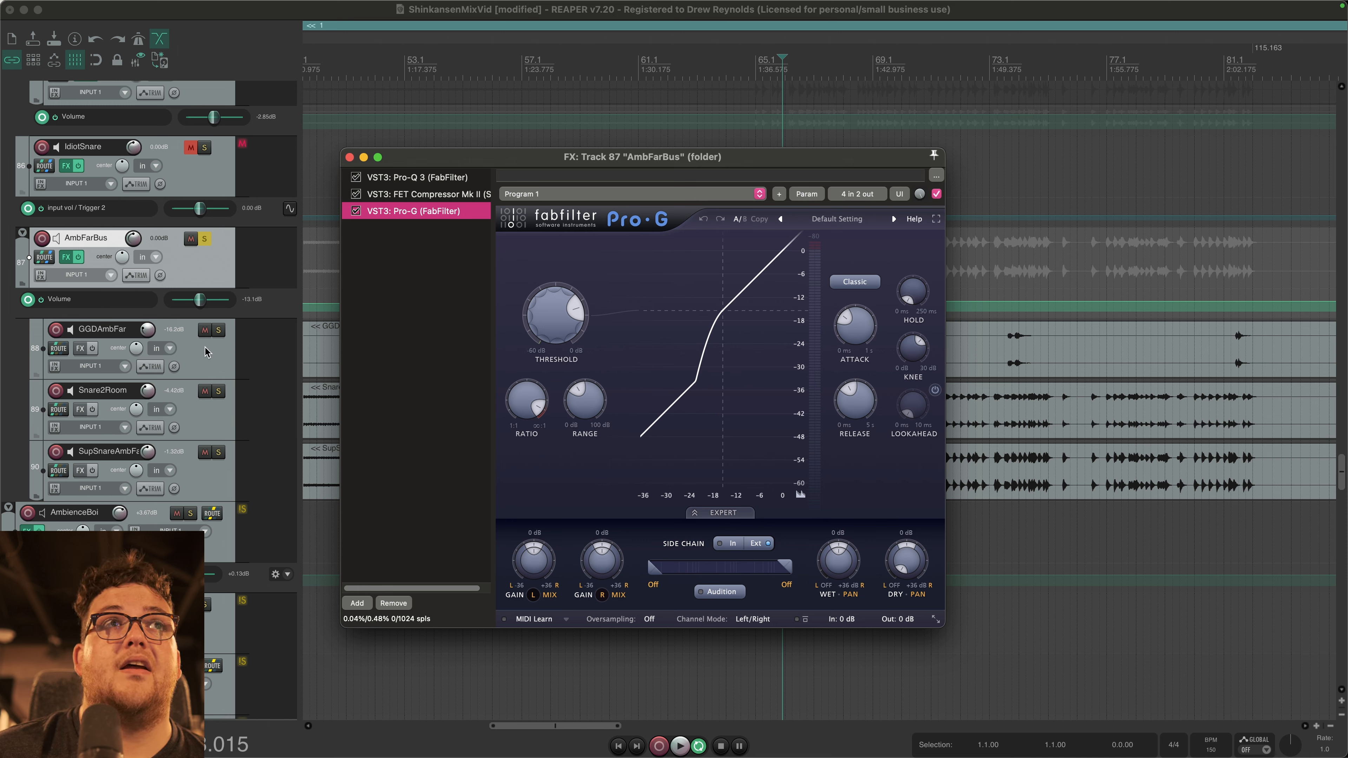
{"action": "left_click", "coordinate": [448, 350]}
{"action": "left_click_drag", "start_coordinate": [670, 158], "coordinate": [682, 437]}
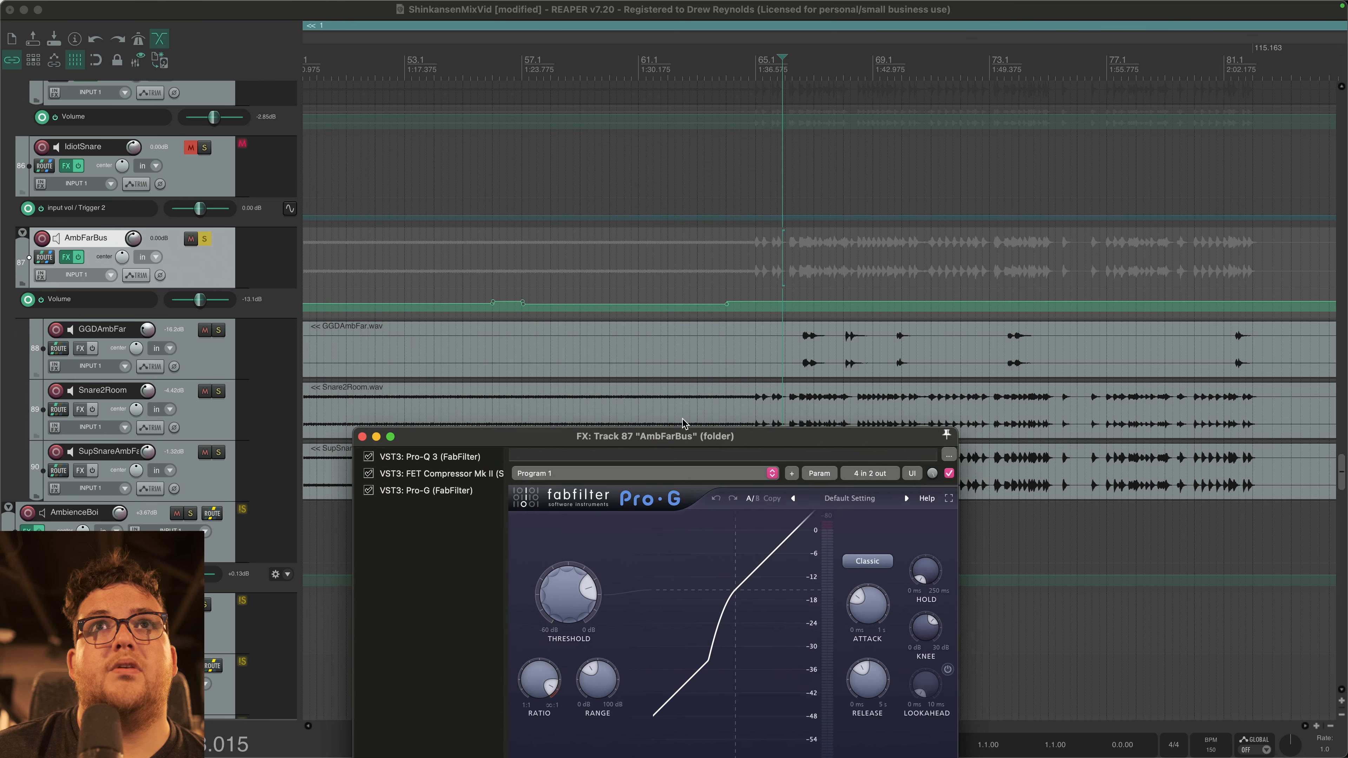
{"action": "key", "text": "space"}
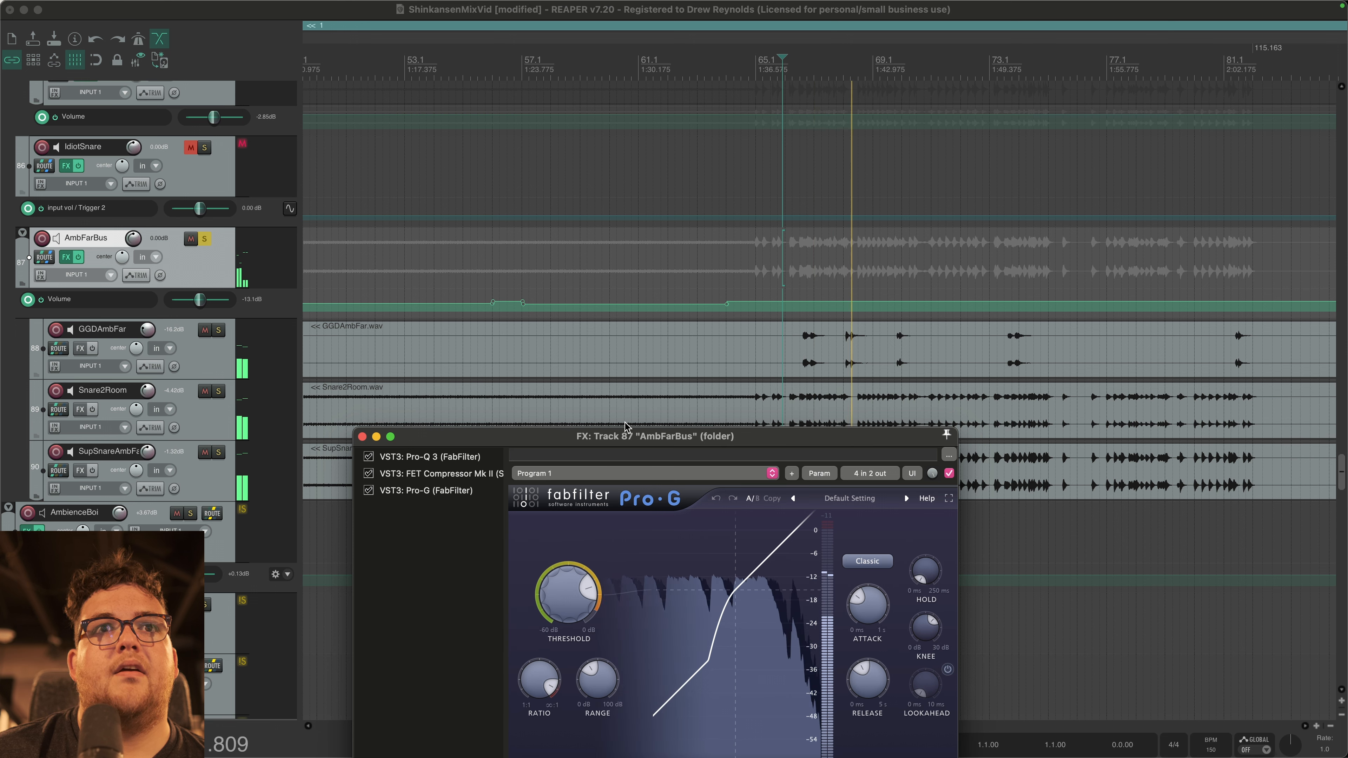
Step: Unsolo AmbFarBus and compare the drum playback with the bus muted and unmuted
{"action": "left_click", "coordinate": [190, 239]}
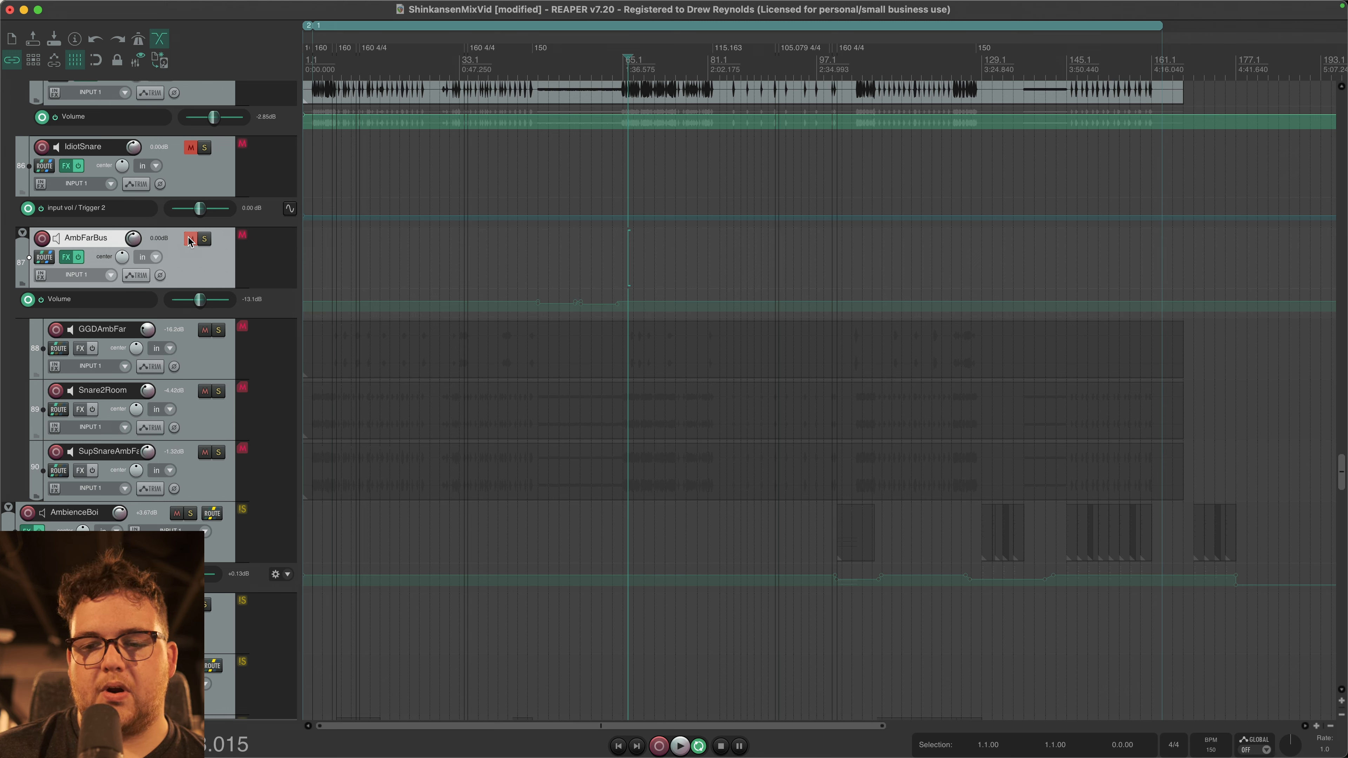
{"action": "key", "text": "space"}
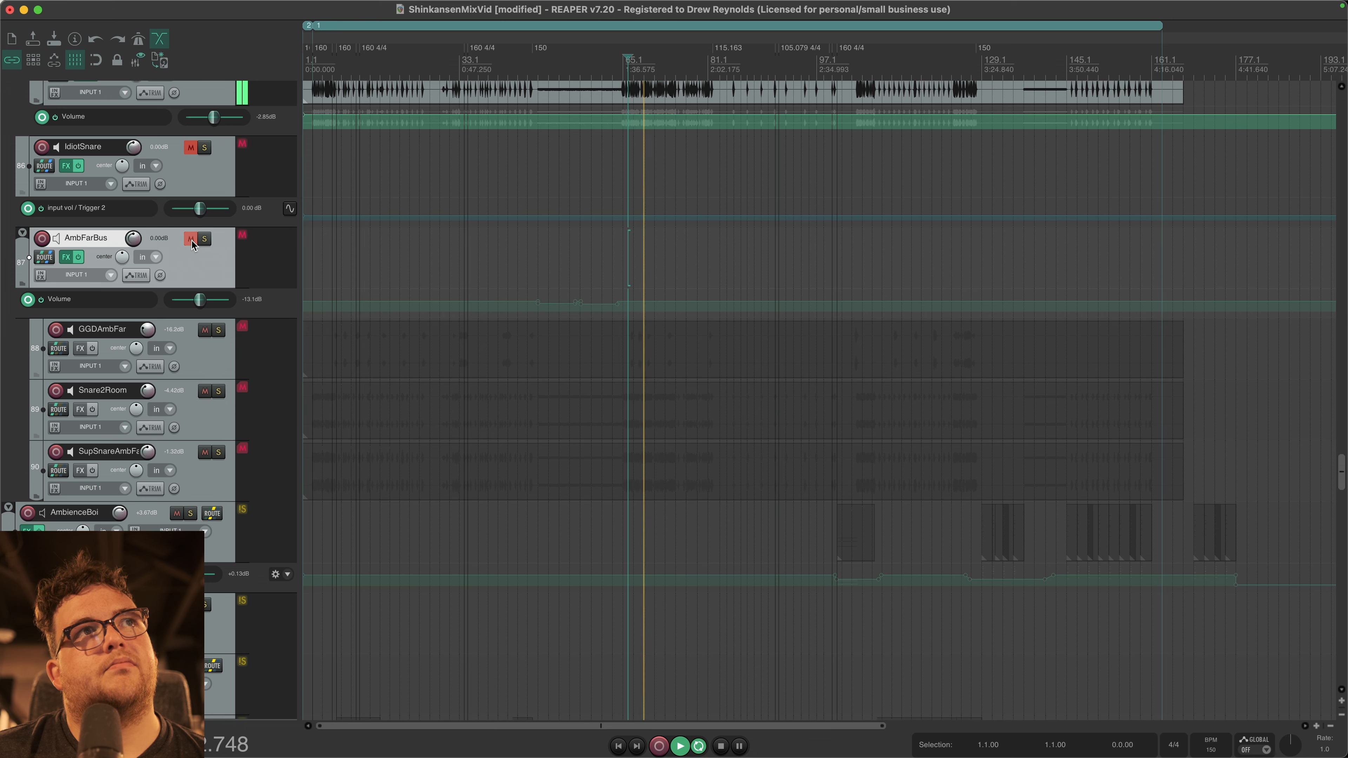
{"action": "left_click", "coordinate": [192, 242]}
{"action": "key", "text": "space"}
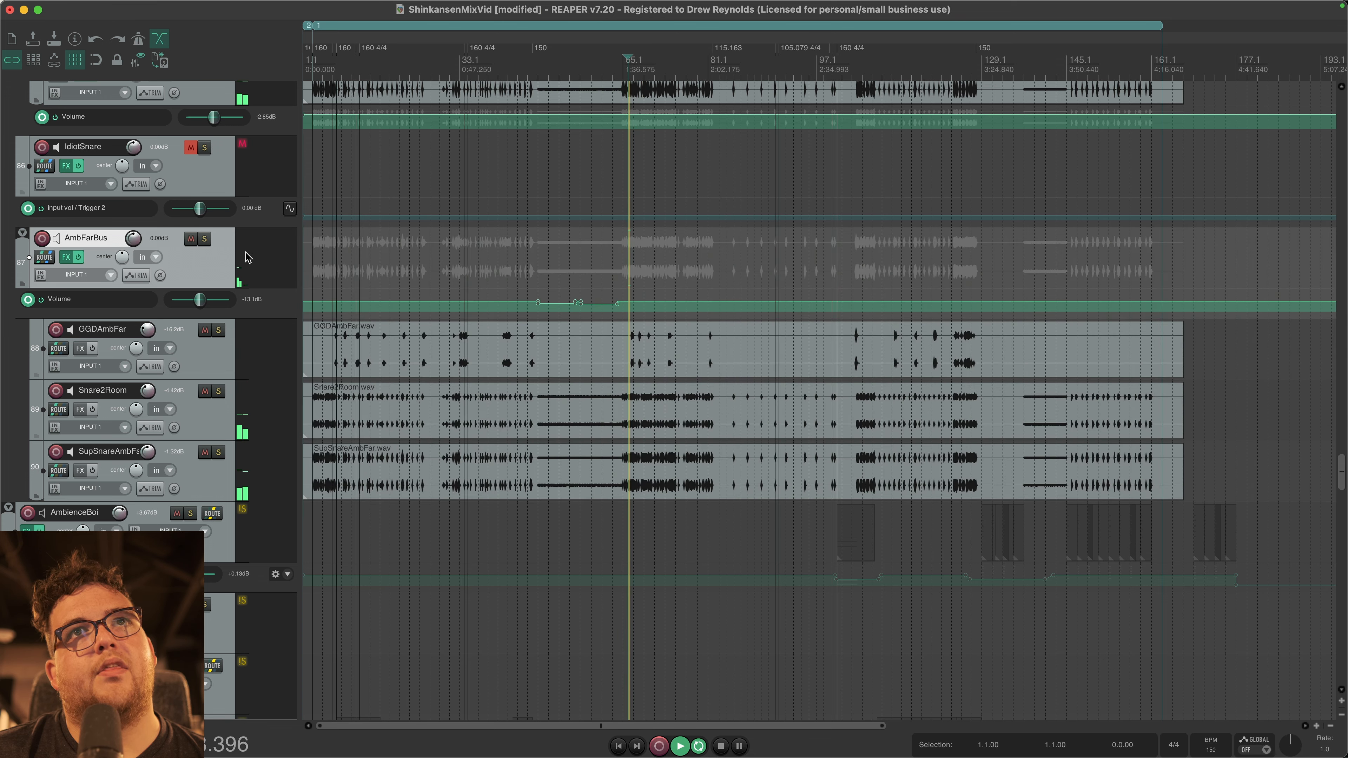
{"action": "scroll", "coordinate": [695, 342], "scroll_direction": "up", "scroll_amount": 5}
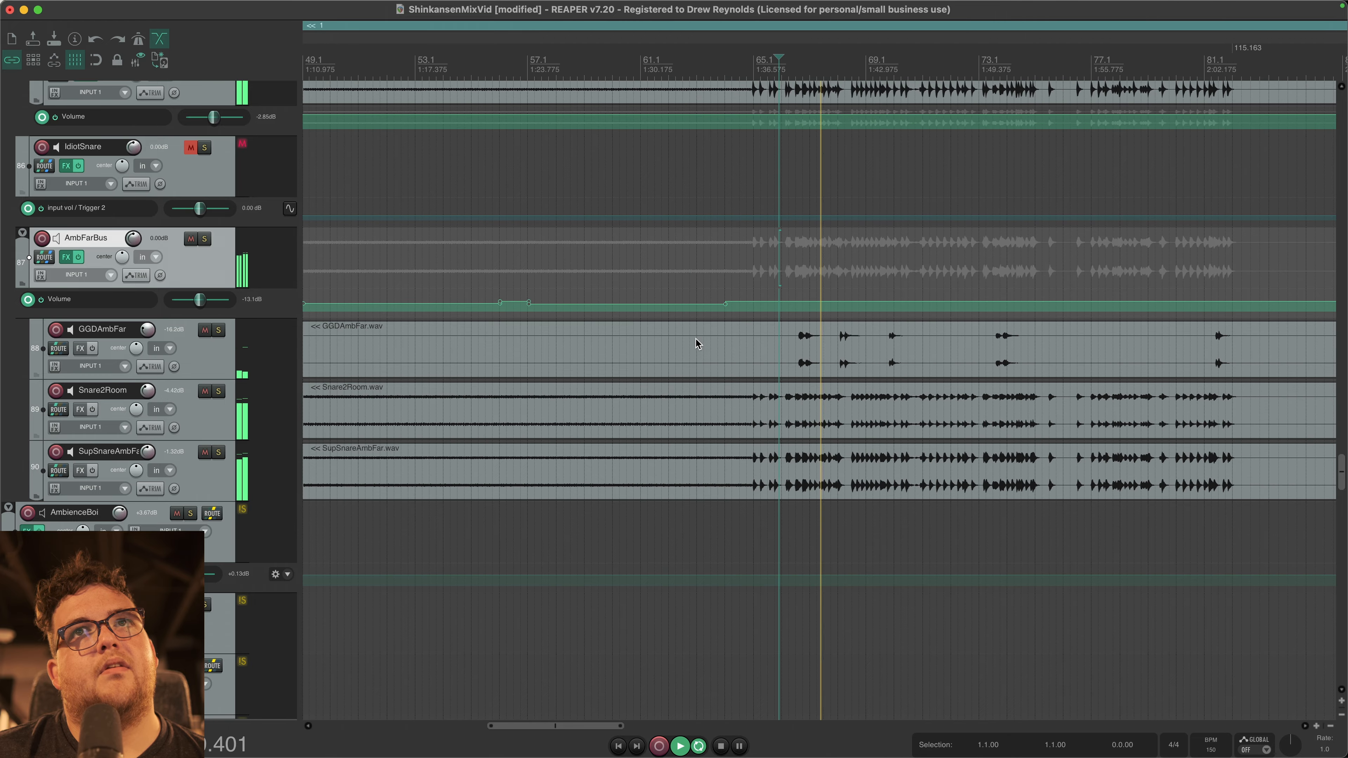
{"action": "scroll", "coordinate": [266, 423], "scroll_direction": "up", "scroll_amount": 5}
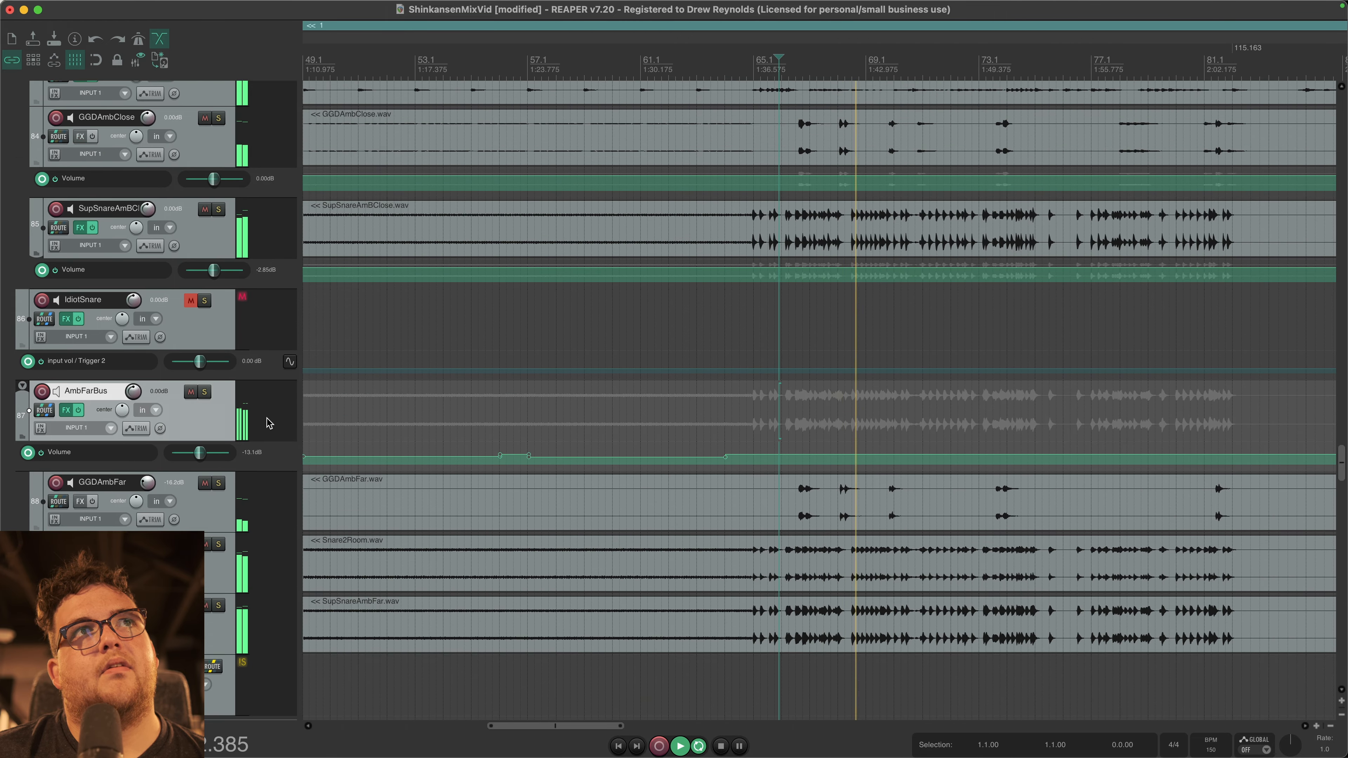
Step: Unmute the IdiotSnare track and play the full drums from just before bar 65
{"action": "left_click", "coordinate": [191, 425]}
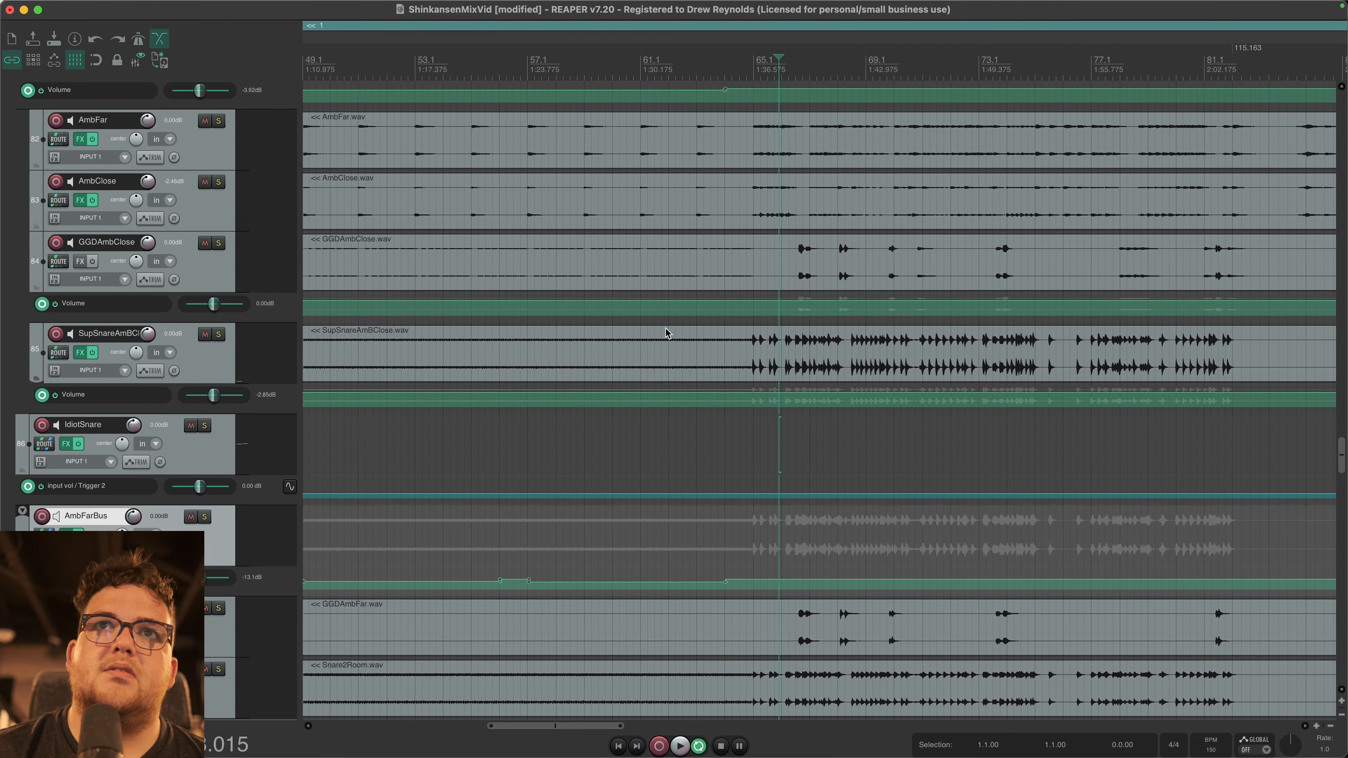
{"action": "left_click", "coordinate": [755, 419]}
{"action": "key", "text": "space"}
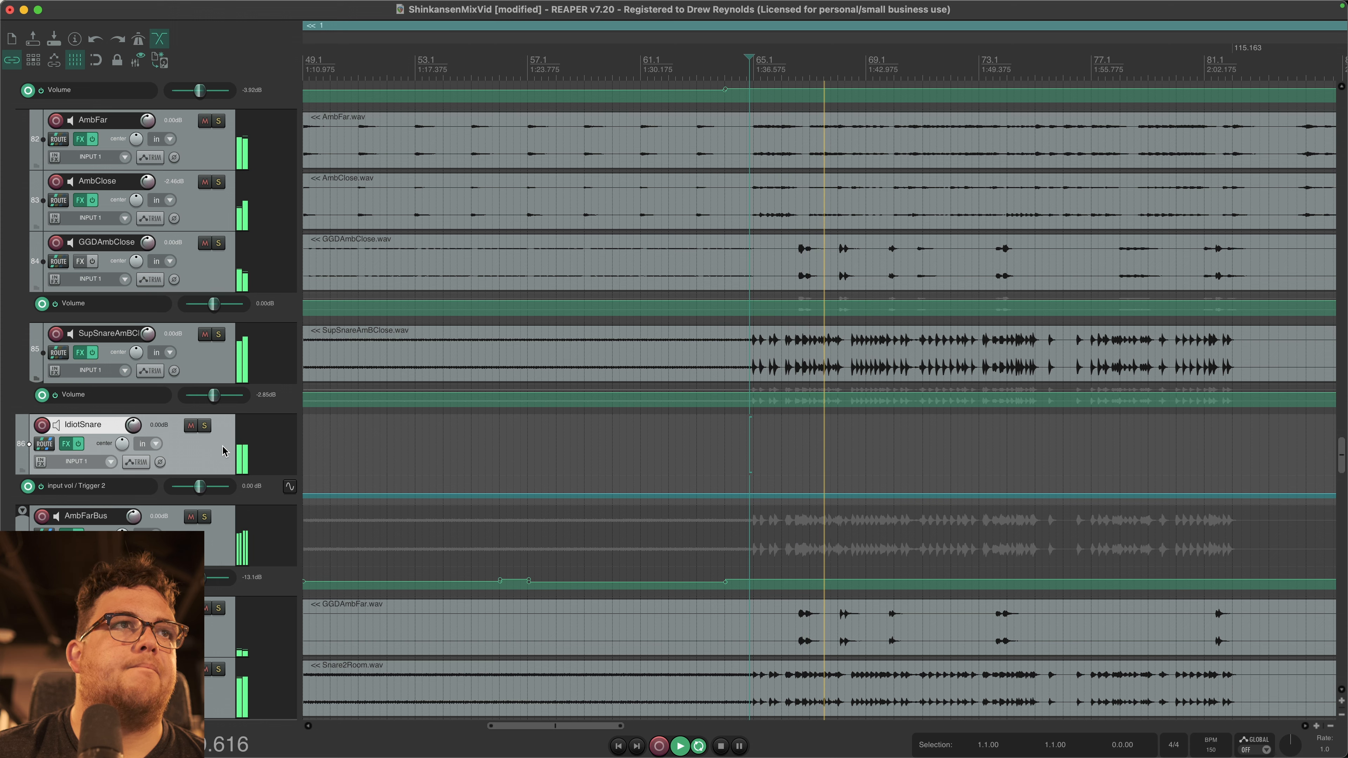
{"action": "scroll", "coordinate": [792, 431], "scroll_direction": "down", "scroll_amount": 5}
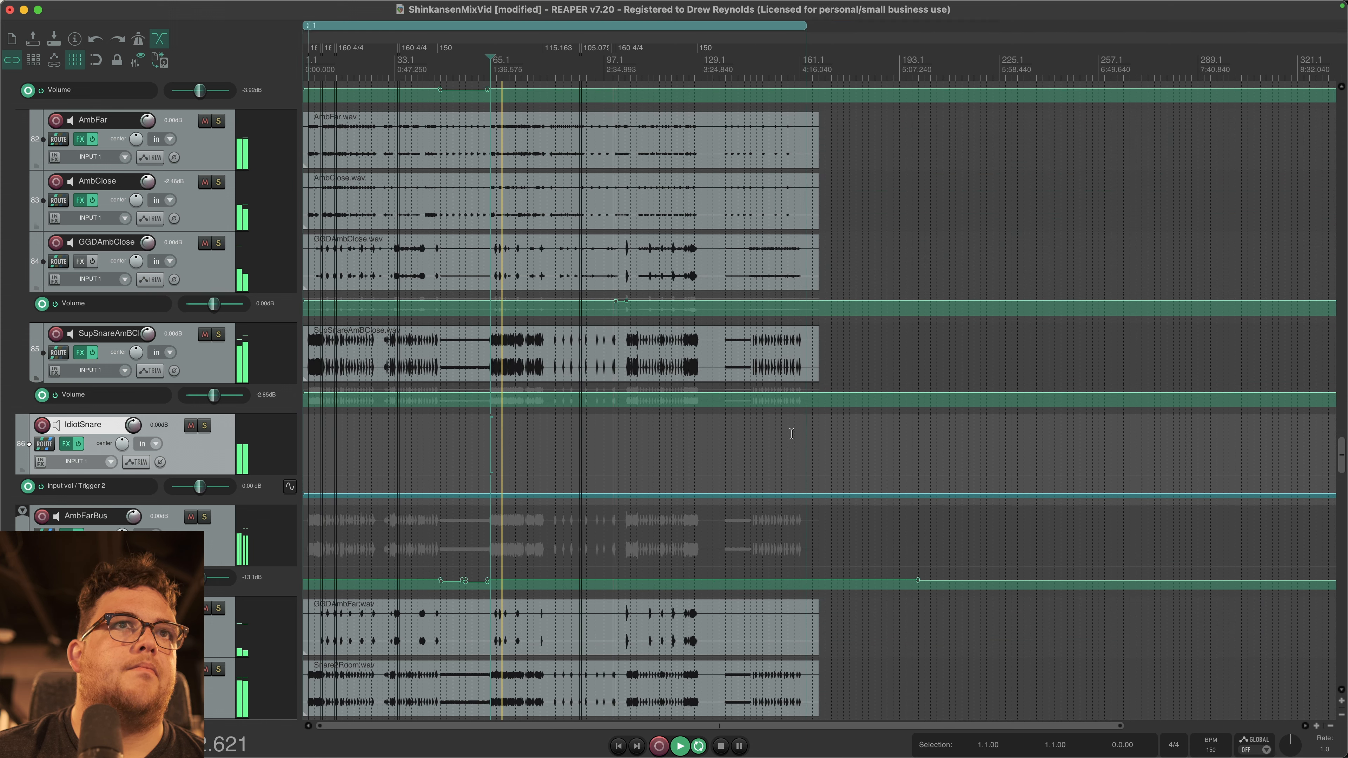
{"action": "scroll", "coordinate": [792, 431], "scroll_direction": "down", "scroll_amount": 3}
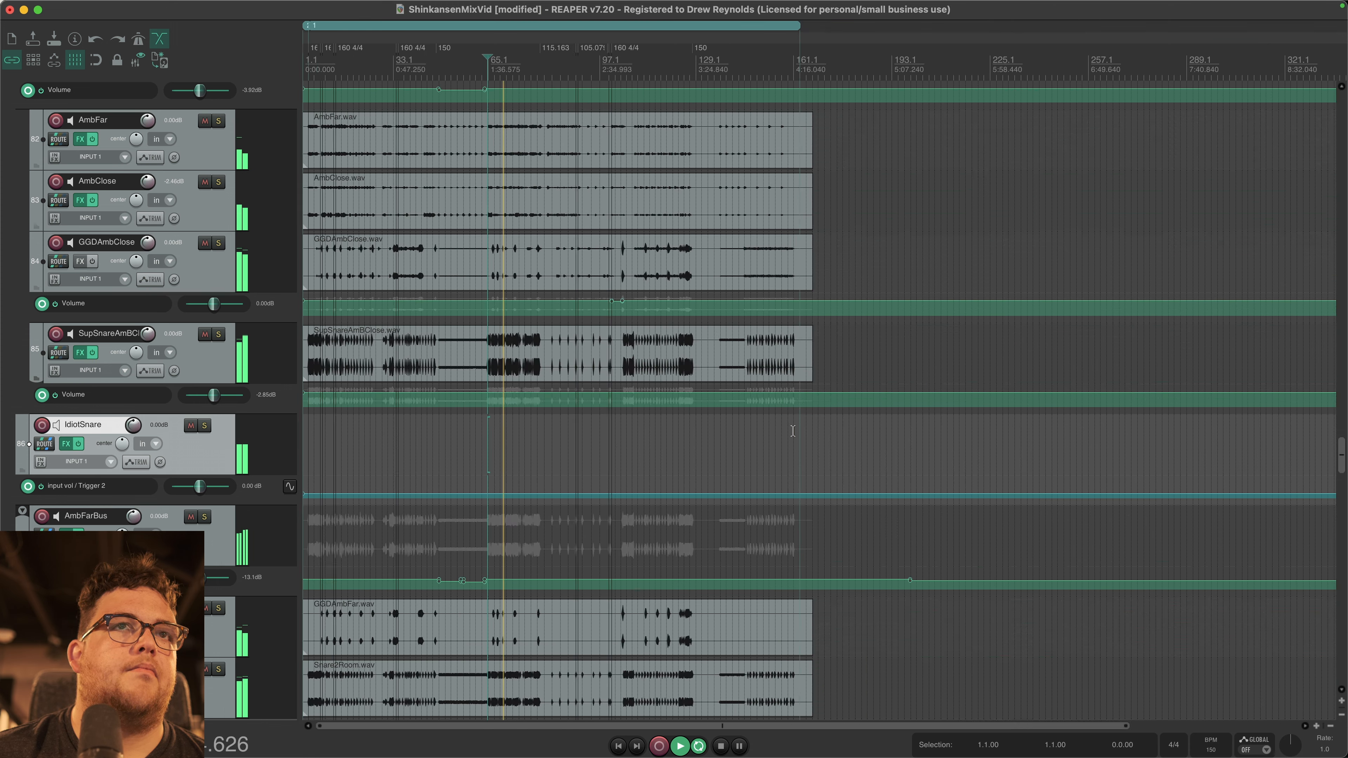
{"action": "scroll", "coordinate": [792, 431], "scroll_direction": "up", "scroll_amount": 3}
{"action": "key", "text": "space"}
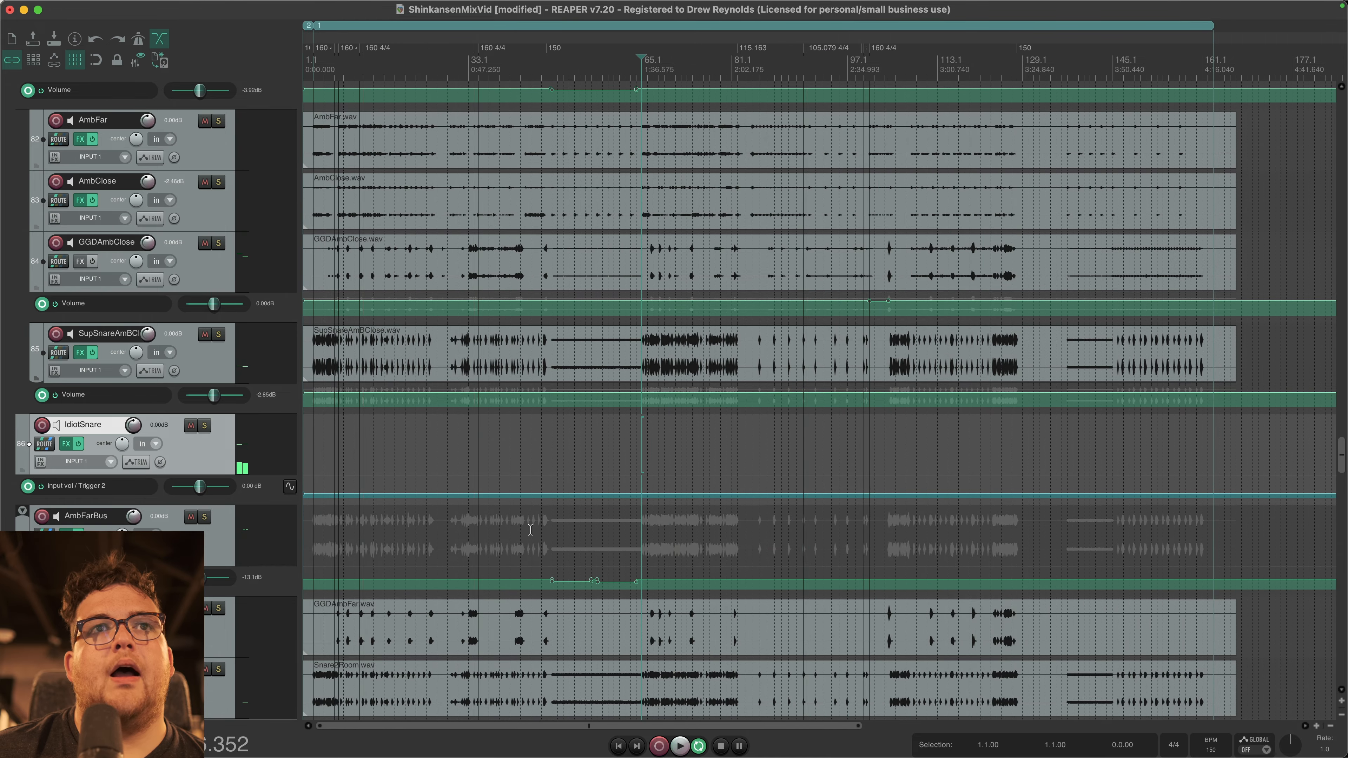
Step: Examine the AmbFarBus volume automation where the 150 BPM section begins, around bar 48
{"action": "left_click", "coordinate": [554, 531]}
{"action": "scroll", "coordinate": [554, 531], "scroll_direction": "up", "scroll_amount": 3}
{"action": "scroll", "coordinate": [524, 646], "scroll_direction": "down", "scroll_amount": 2}
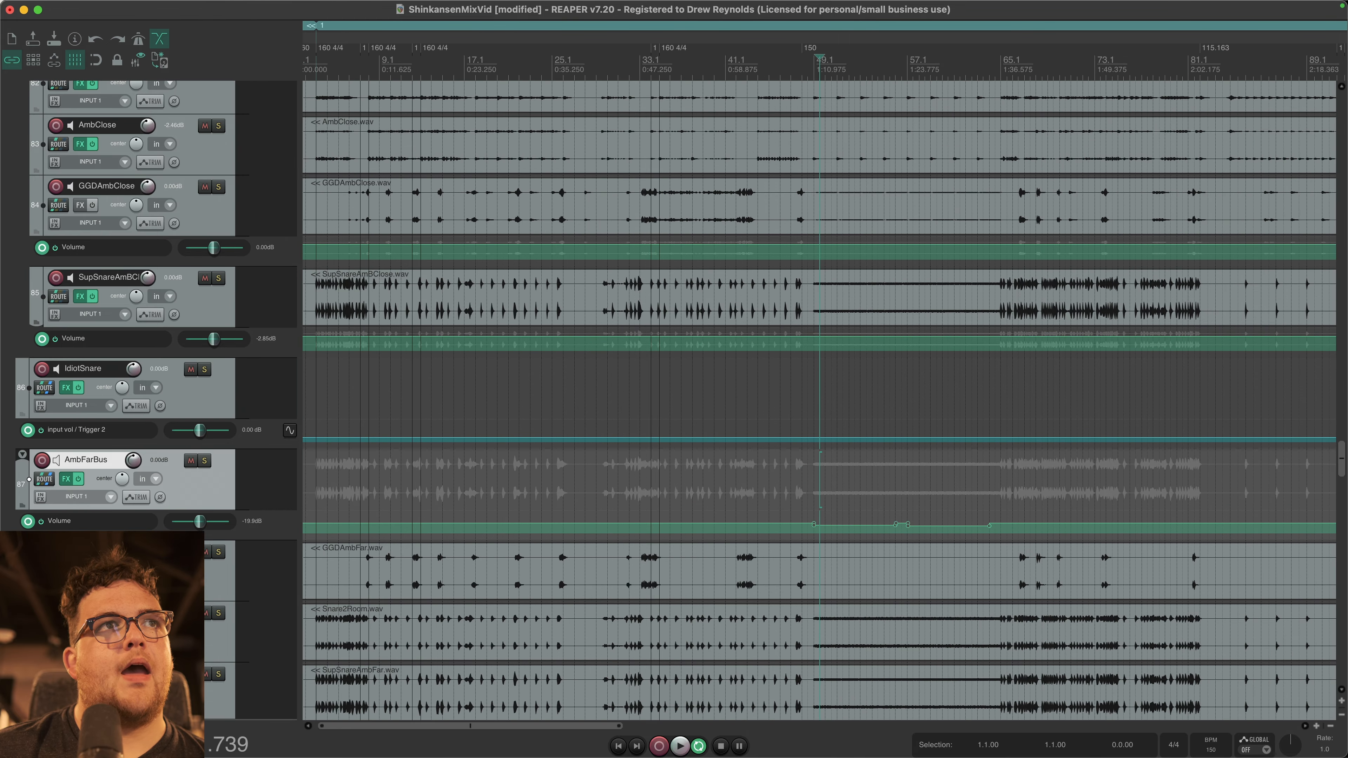
{"action": "left_click", "coordinate": [805, 512]}
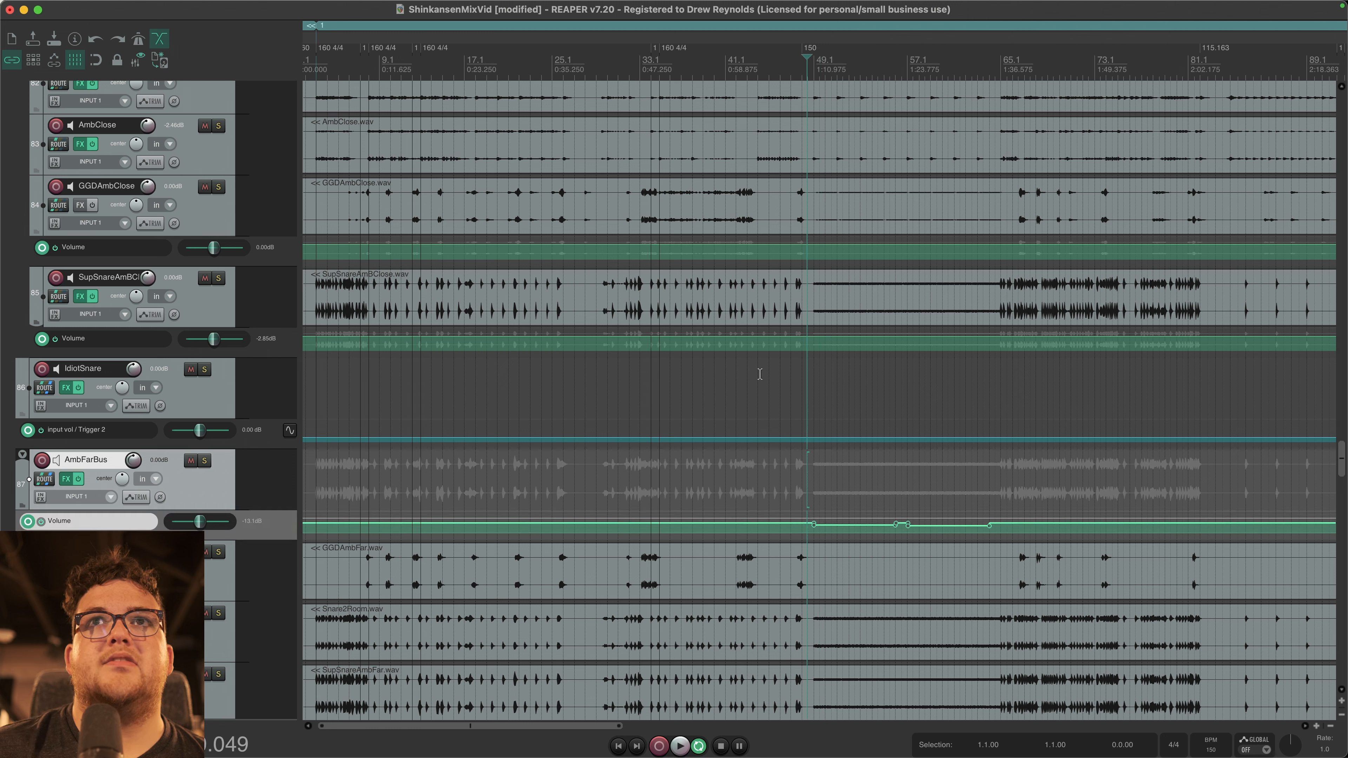
{"action": "scroll", "coordinate": [733, 585], "scroll_direction": "up", "scroll_amount": 3}
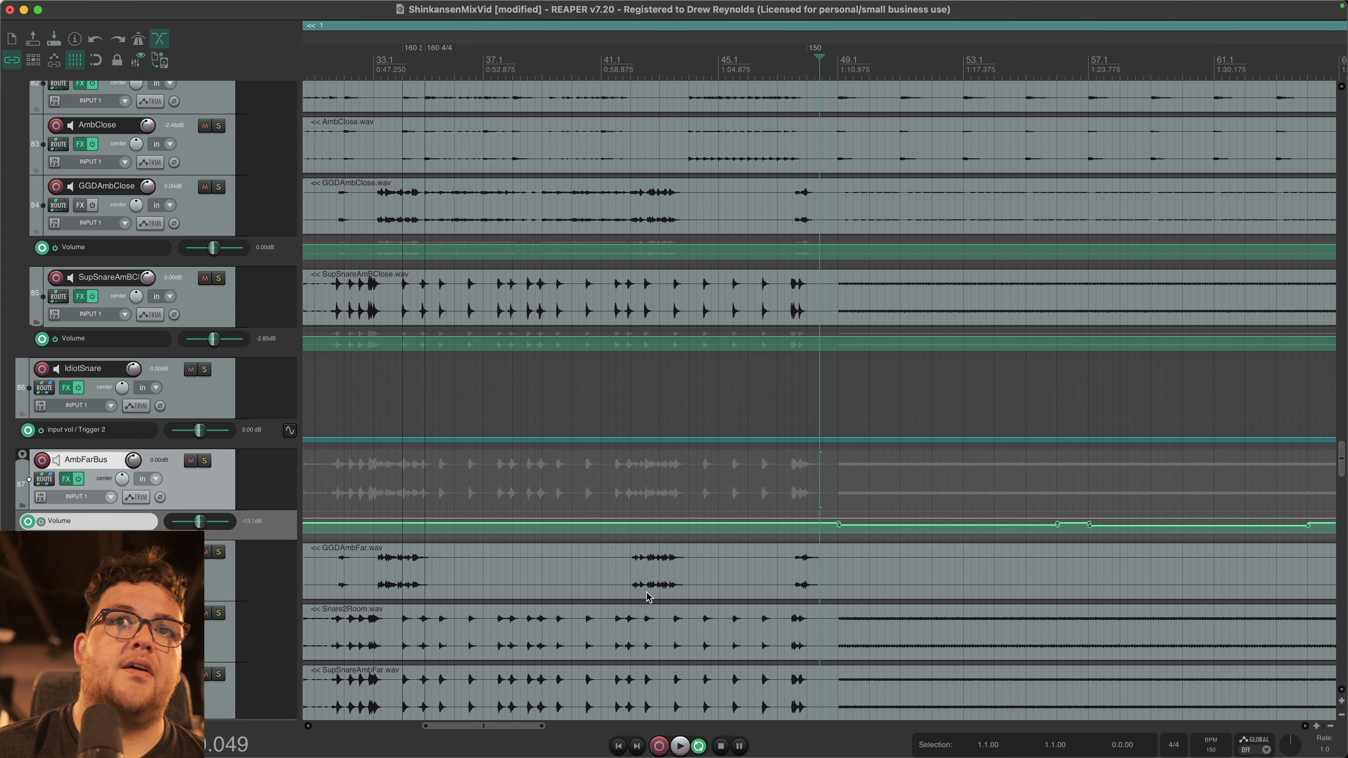
Step: Solo AmbFarBus and play its snare fills around bars 47 and 42, ahead of the volume automation change
{"action": "left_click", "coordinate": [204, 461]}
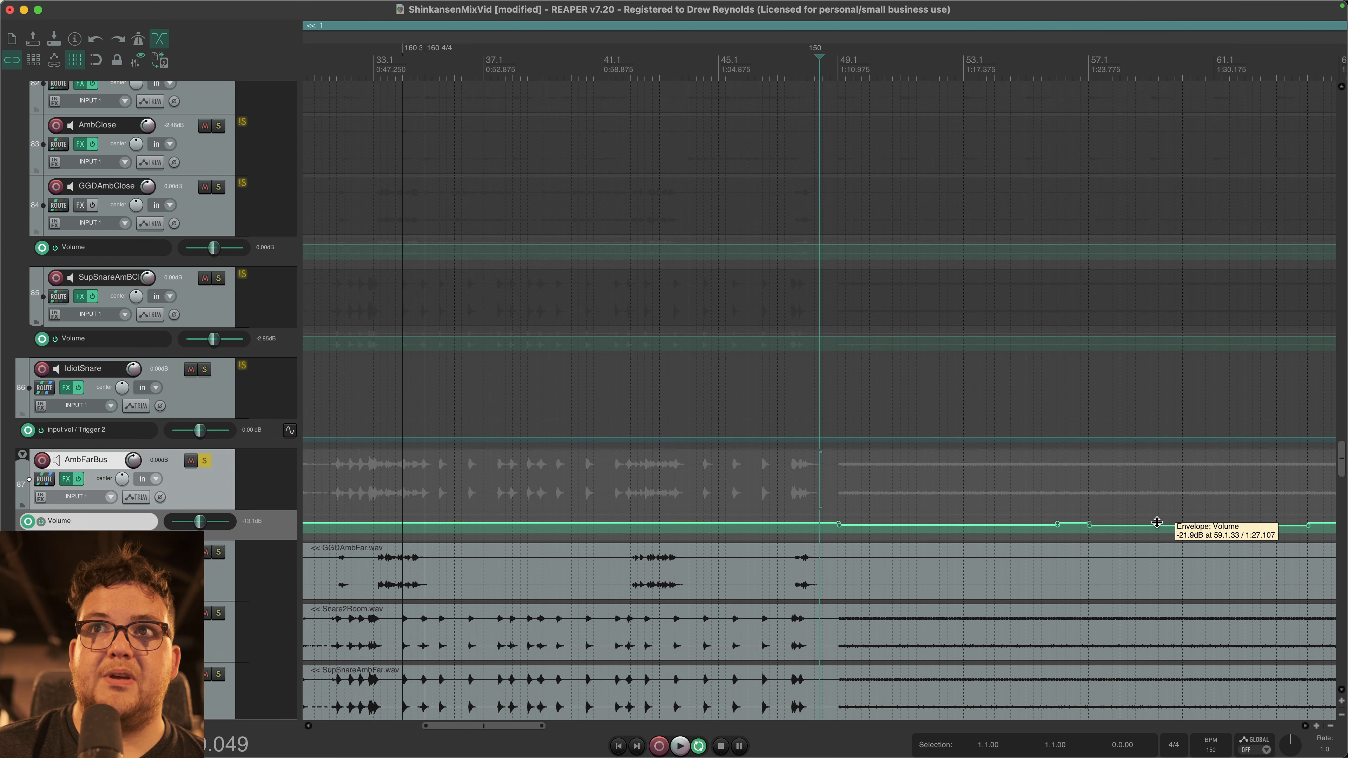
{"action": "scroll", "coordinate": [1295, 523], "scroll_direction": "up", "scroll_amount": 2}
{"action": "left_click", "coordinate": [720, 478]}
{"action": "left_click", "coordinate": [748, 476]}
{"action": "left_click", "coordinate": [770, 473]}
{"action": "key", "text": "space"}
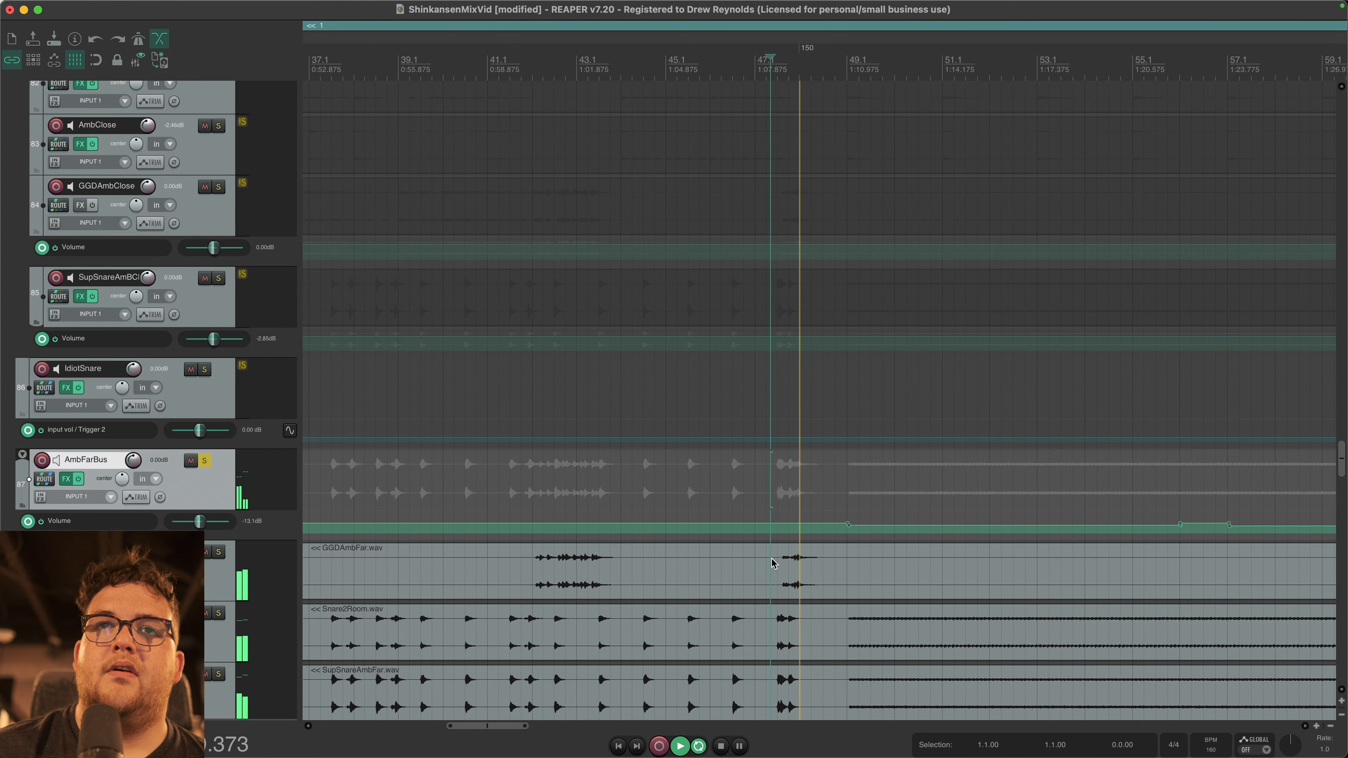
{"action": "key", "text": "space"}
{"action": "key", "text": "space"}
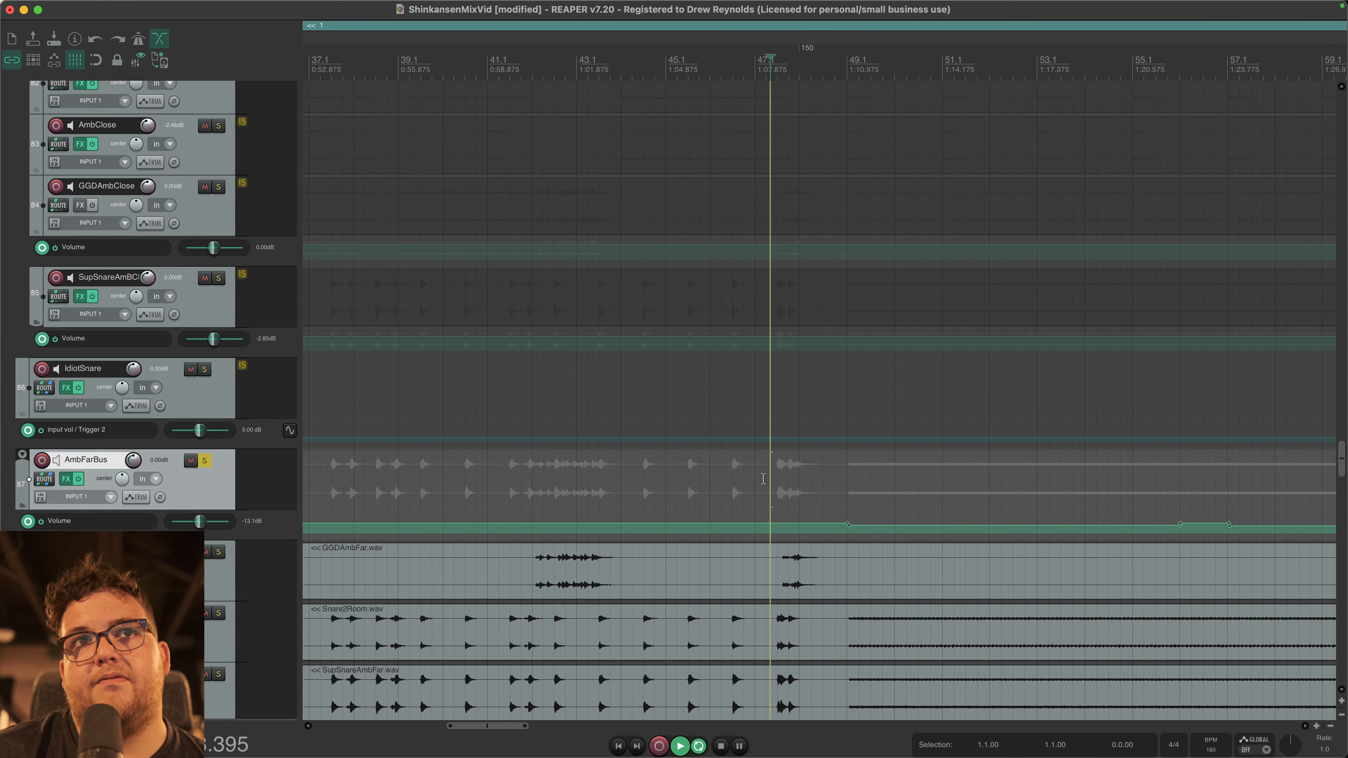
{"action": "left_click", "coordinate": [540, 493]}
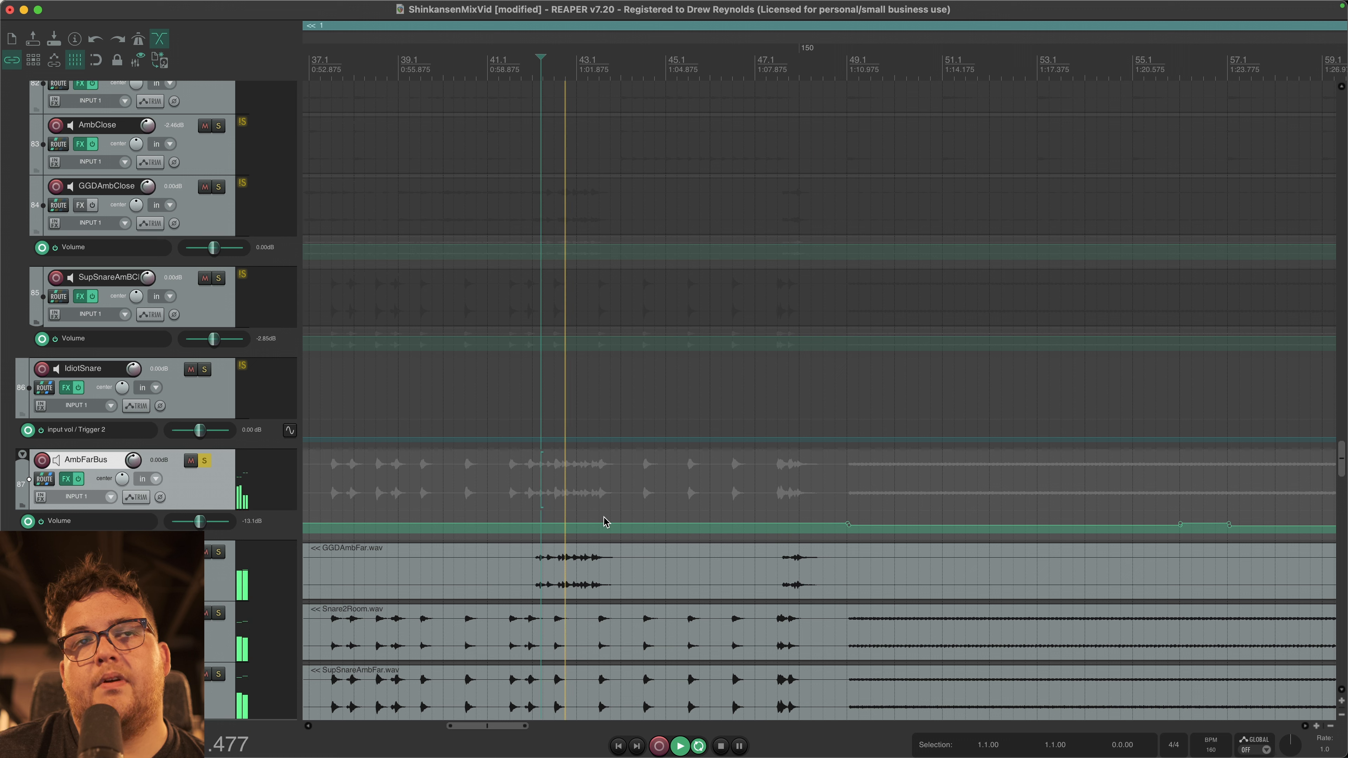
Step: Play the soloed AmbFarBus from just before bar 49, through the volume automation change
{"action": "left_click", "coordinate": [832, 498]}
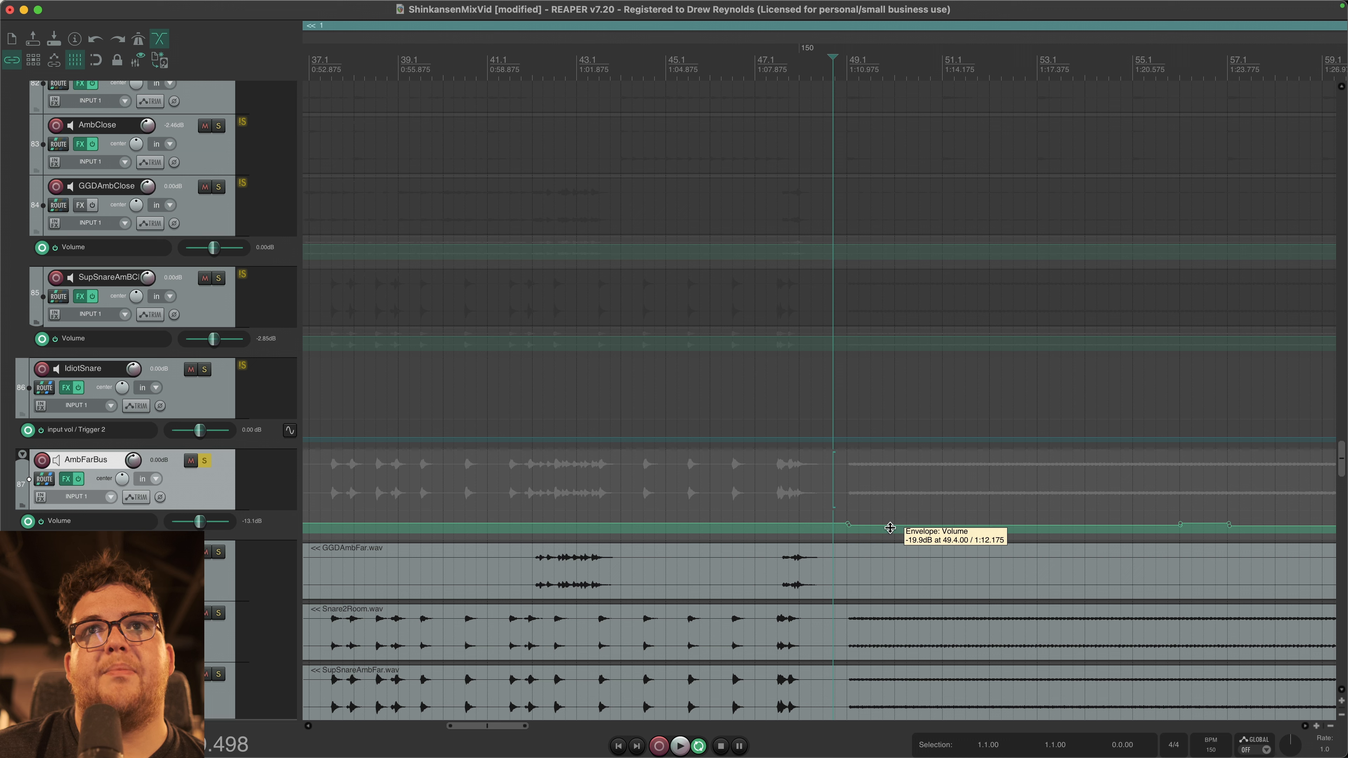
{"action": "key", "text": "space"}
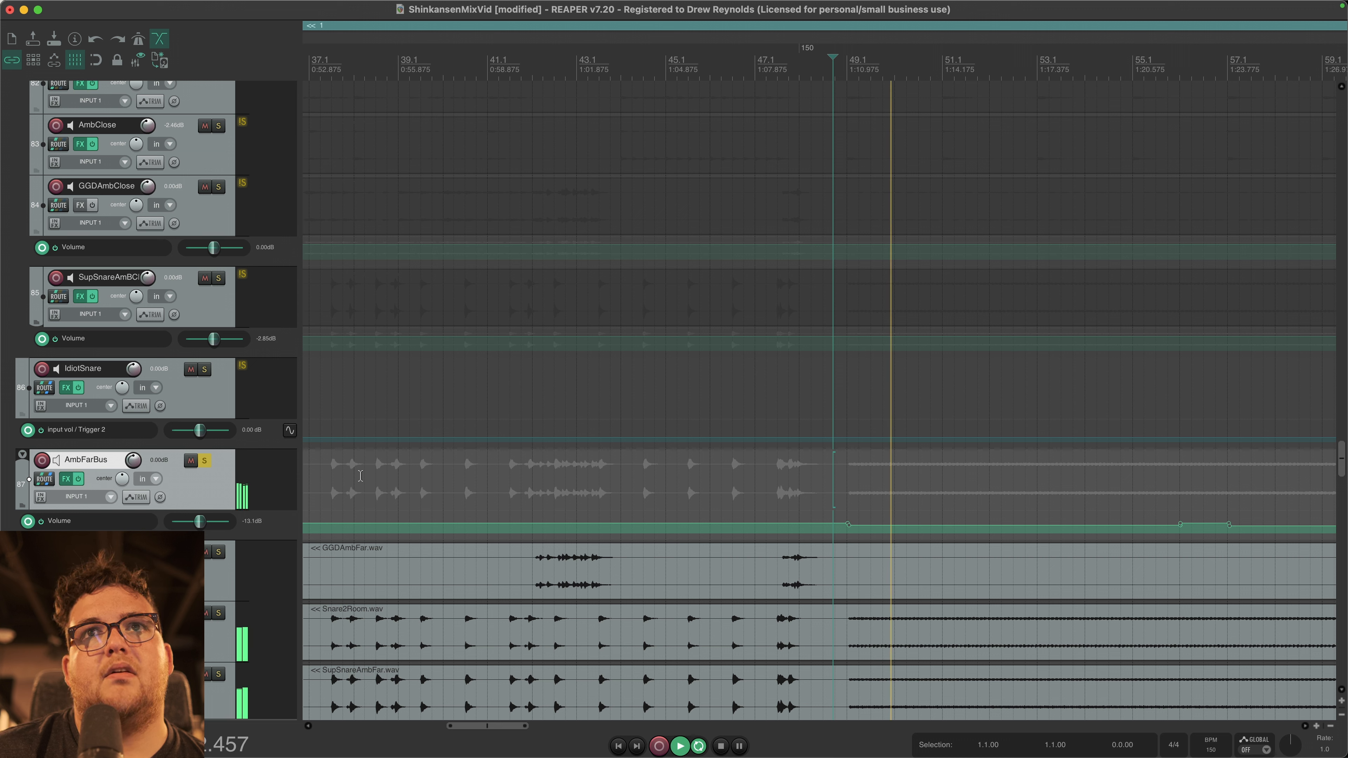
{"action": "key", "text": "space"}
Step: Unsolo AmbFarBus and play the full drums from about bar 54 through the bus's raised volume automation
{"action": "left_click", "coordinate": [210, 464]}
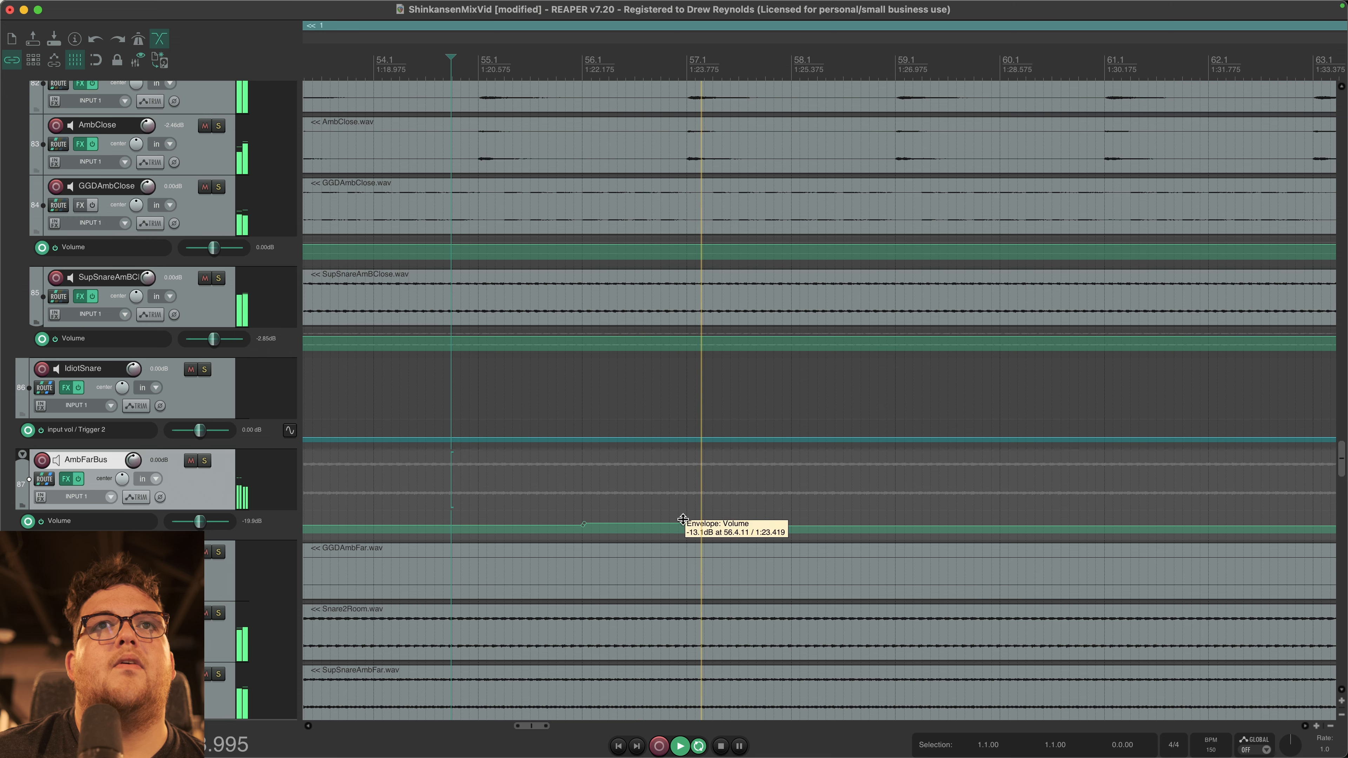
{"action": "scroll", "coordinate": [714, 518], "scroll_direction": "down", "scroll_amount": 2}
{"action": "key", "text": "space"}
{"action": "scroll", "coordinate": [715, 519], "scroll_direction": "down", "scroll_amount": 3}
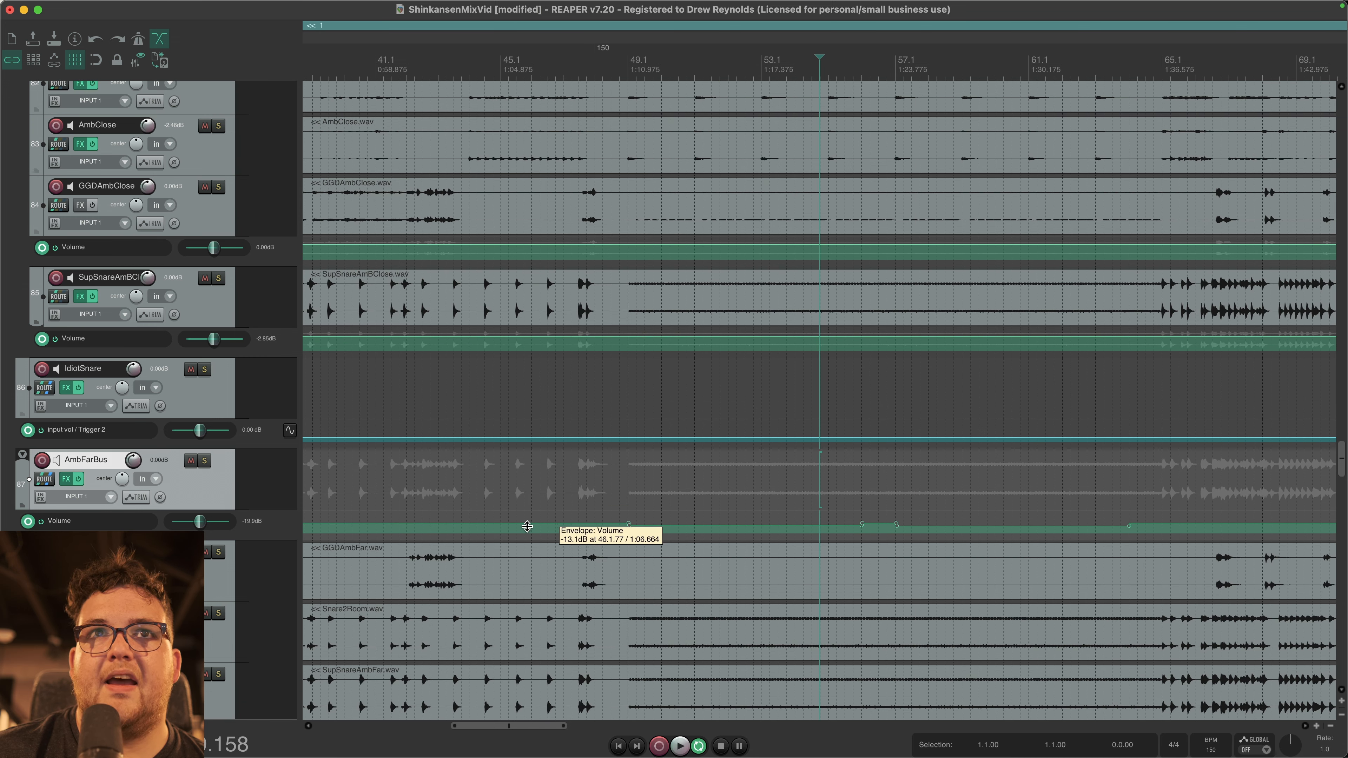
{"action": "scroll", "coordinate": [879, 527], "scroll_direction": "down", "scroll_amount": 2}
Step: Open the DrumBus effects chain, enable Pro-Q 3 and examine its two high-frequency cuts
{"action": "key", "text": "v"}
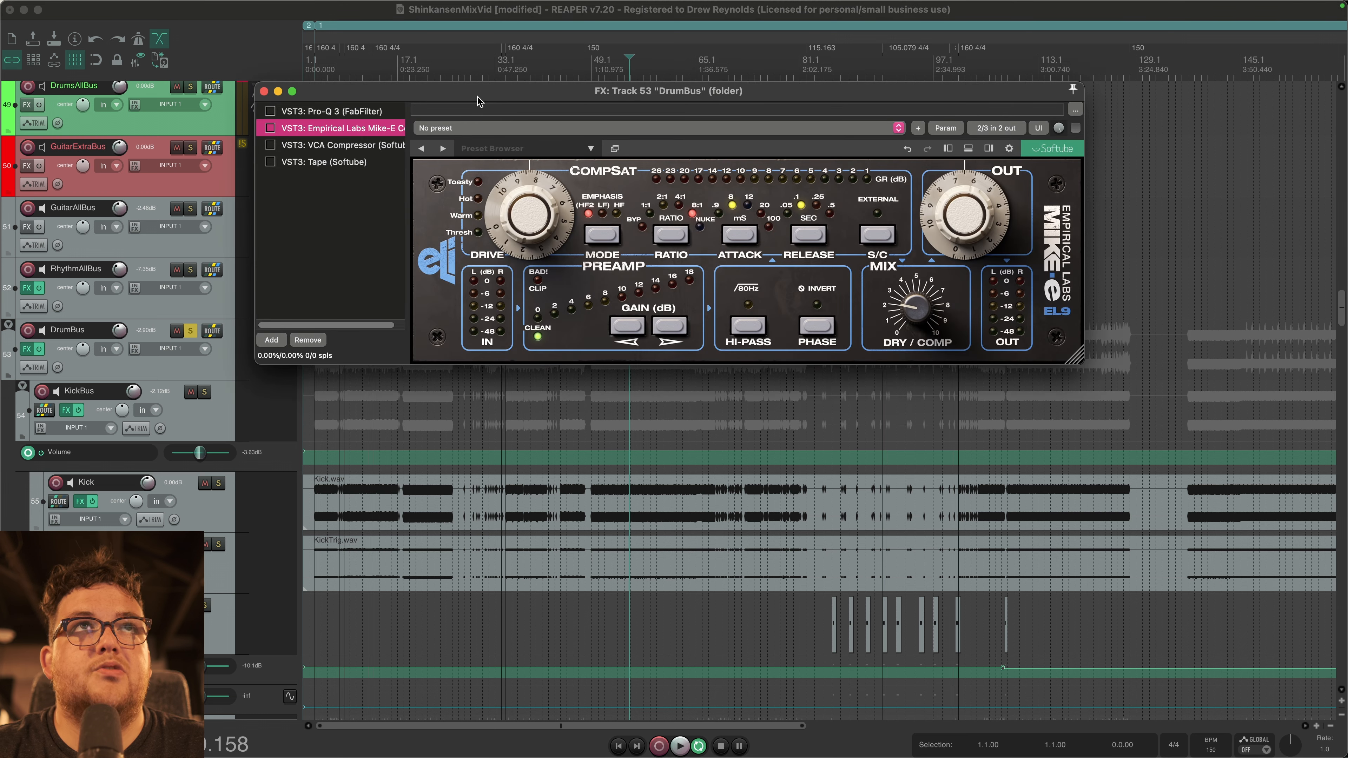
{"action": "left_click_drag", "start_coordinate": [498, 87], "coordinate": [641, 284]}
{"action": "left_click", "coordinate": [470, 309]}
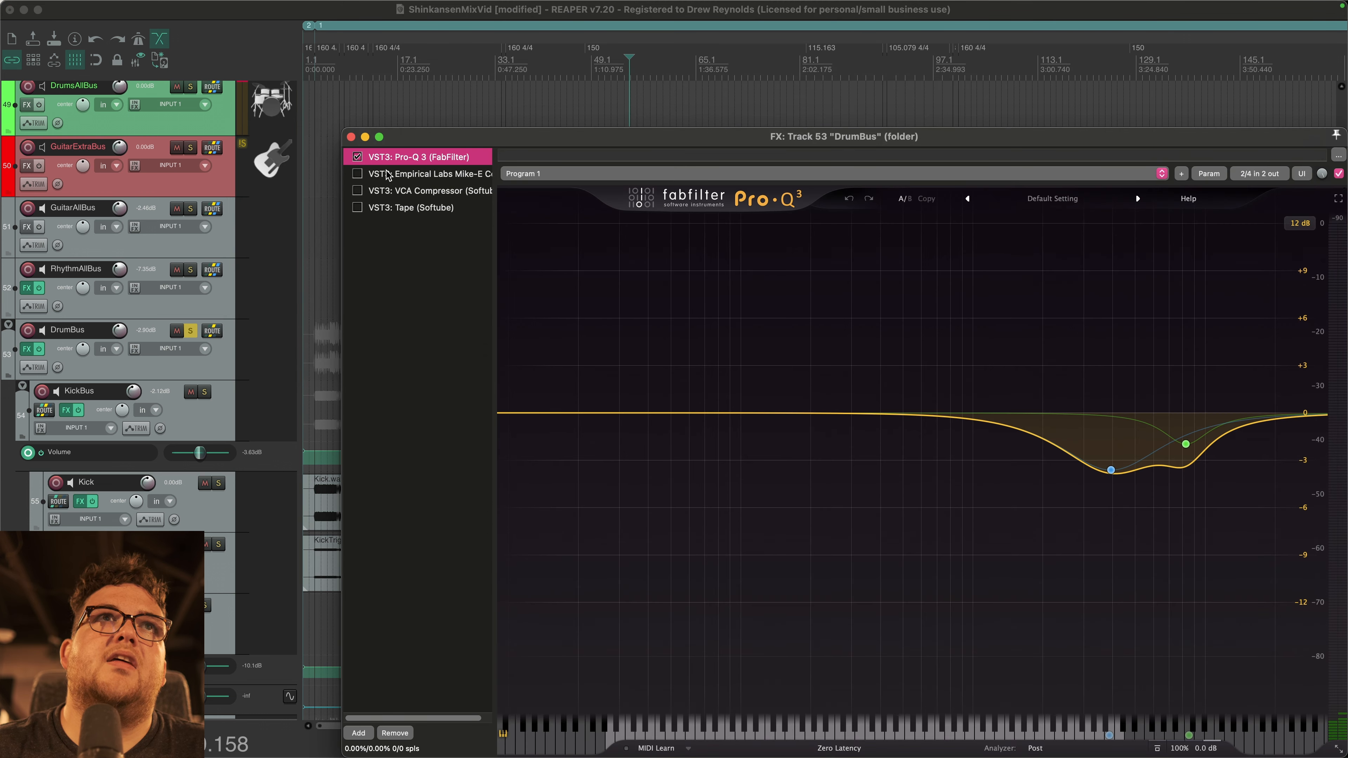
{"action": "mouse_move", "coordinate": [1116, 455]}
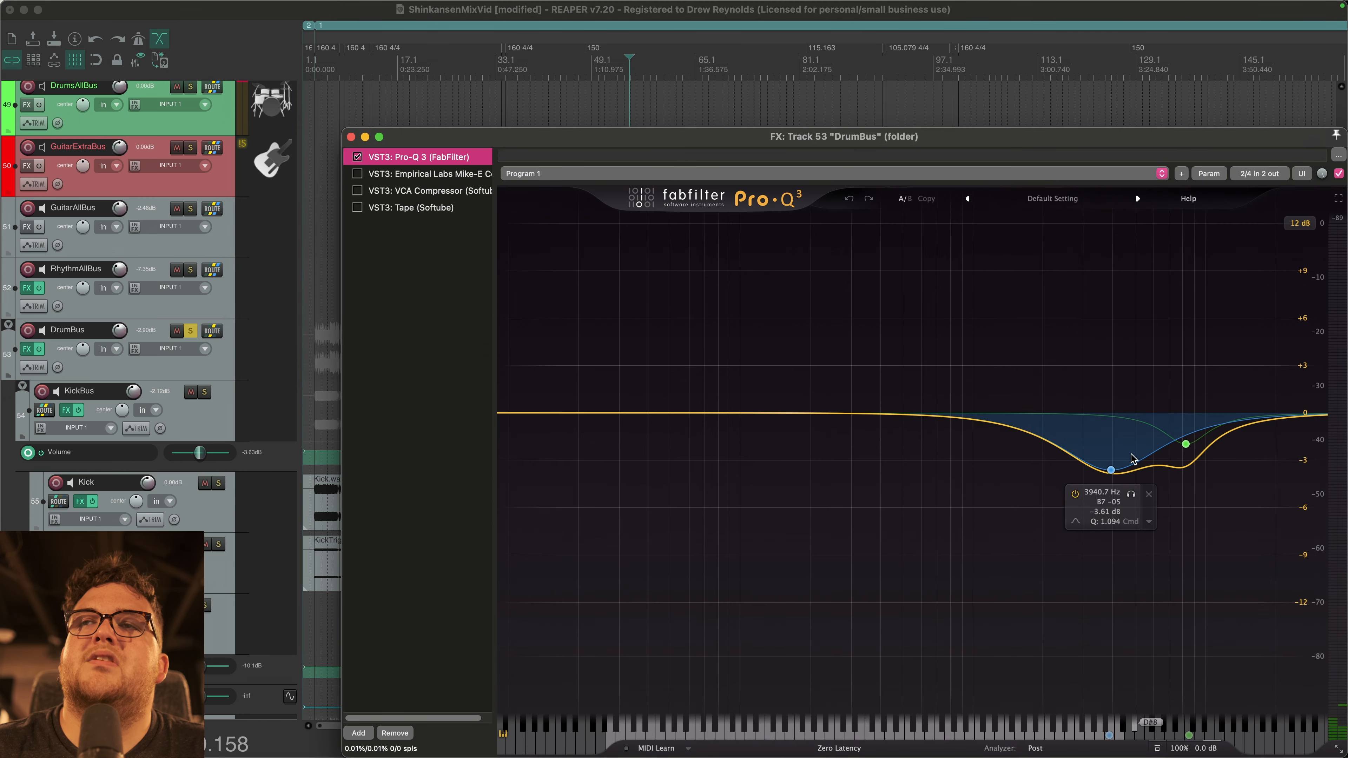
{"action": "mouse_move", "coordinate": [1208, 442]}
{"action": "left_click_drag", "start_coordinate": [457, 139], "coordinate": [456, 522]}
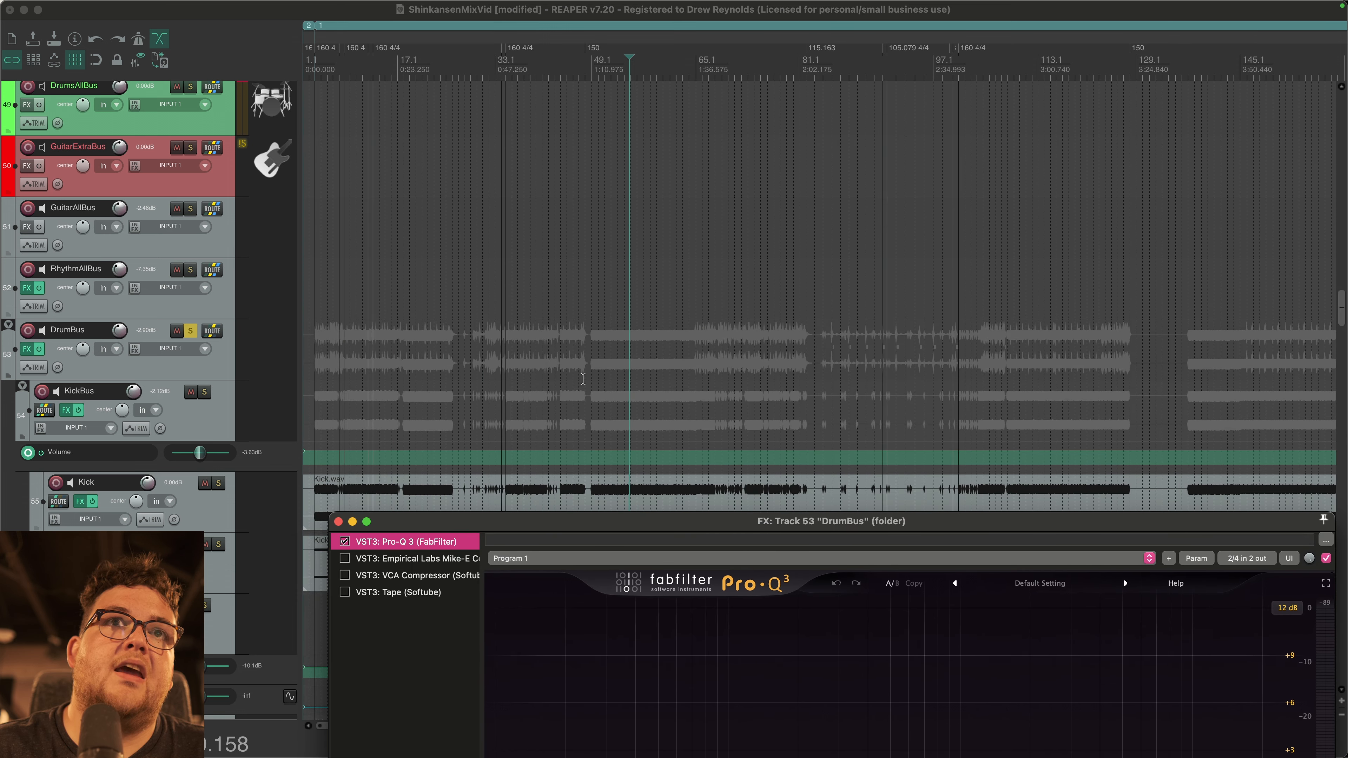
Step: Play the soloed DrumBus from about bar 33, comparing Pro-Q 3 disabled and enabled
{"action": "left_click", "coordinate": [484, 444]}
{"action": "left_click", "coordinate": [344, 542]}
{"action": "key", "text": "space"}
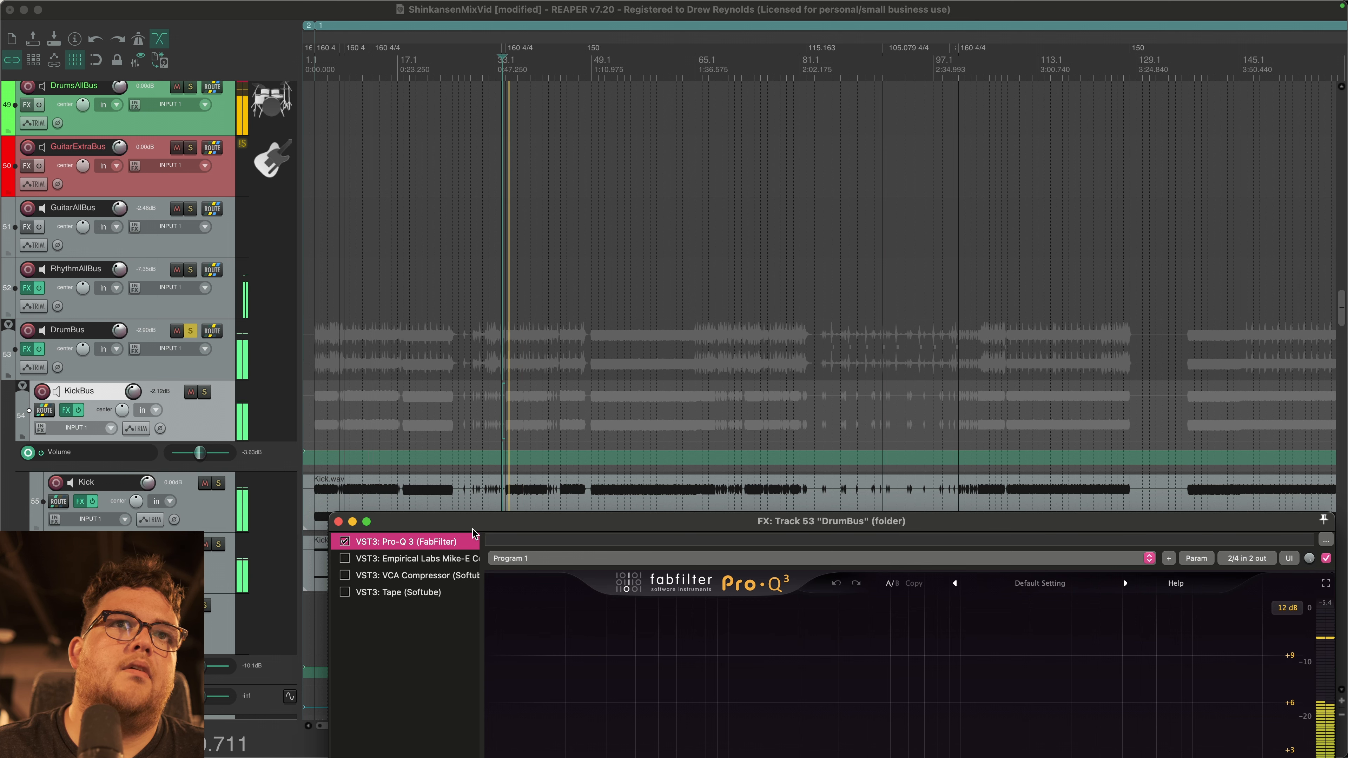
{"action": "left_click_drag", "start_coordinate": [477, 525], "coordinate": [488, 303]}
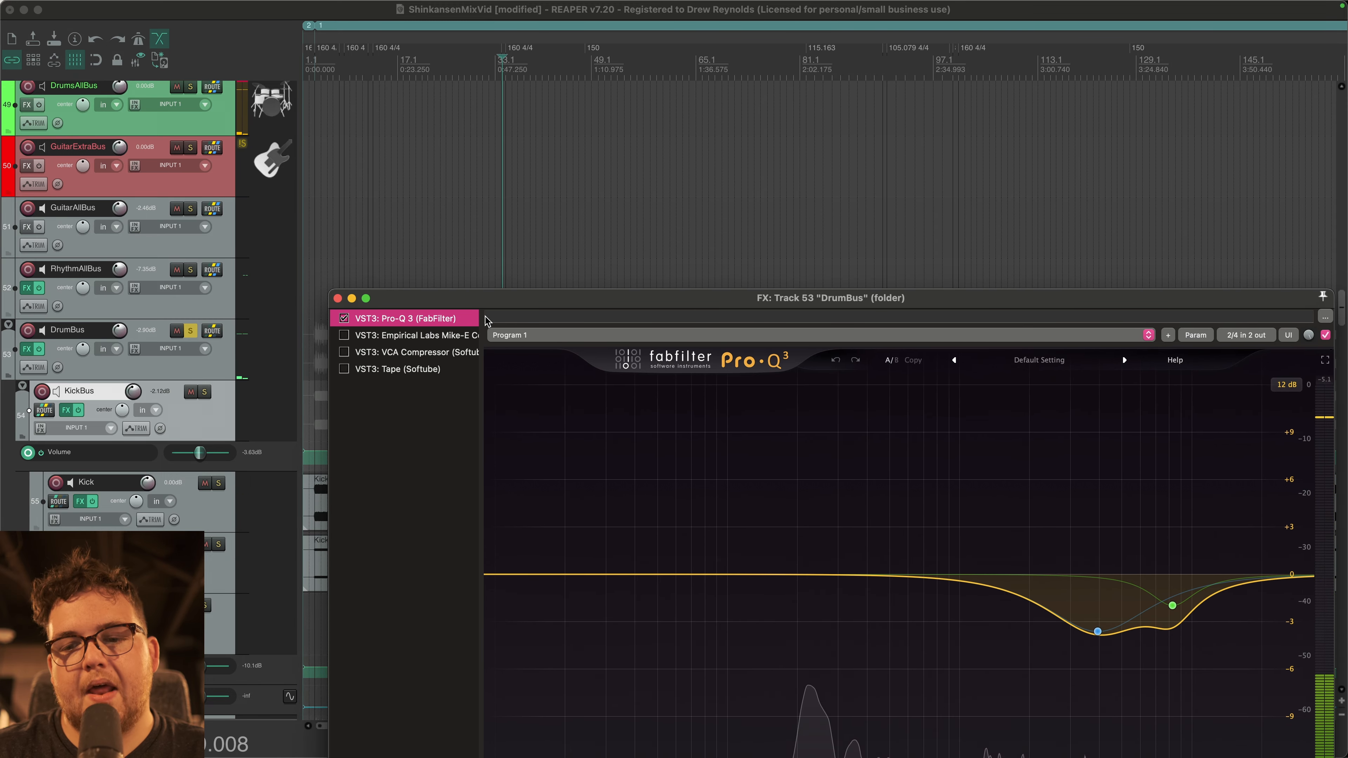
Step: Enable the Empirical Labs Mike-E on DrumBus and examine its drive, ratio, attack, release and mix settings
{"action": "left_click", "coordinate": [428, 336]}
{"action": "left_click_drag", "start_coordinate": [573, 307], "coordinate": [550, 259]}
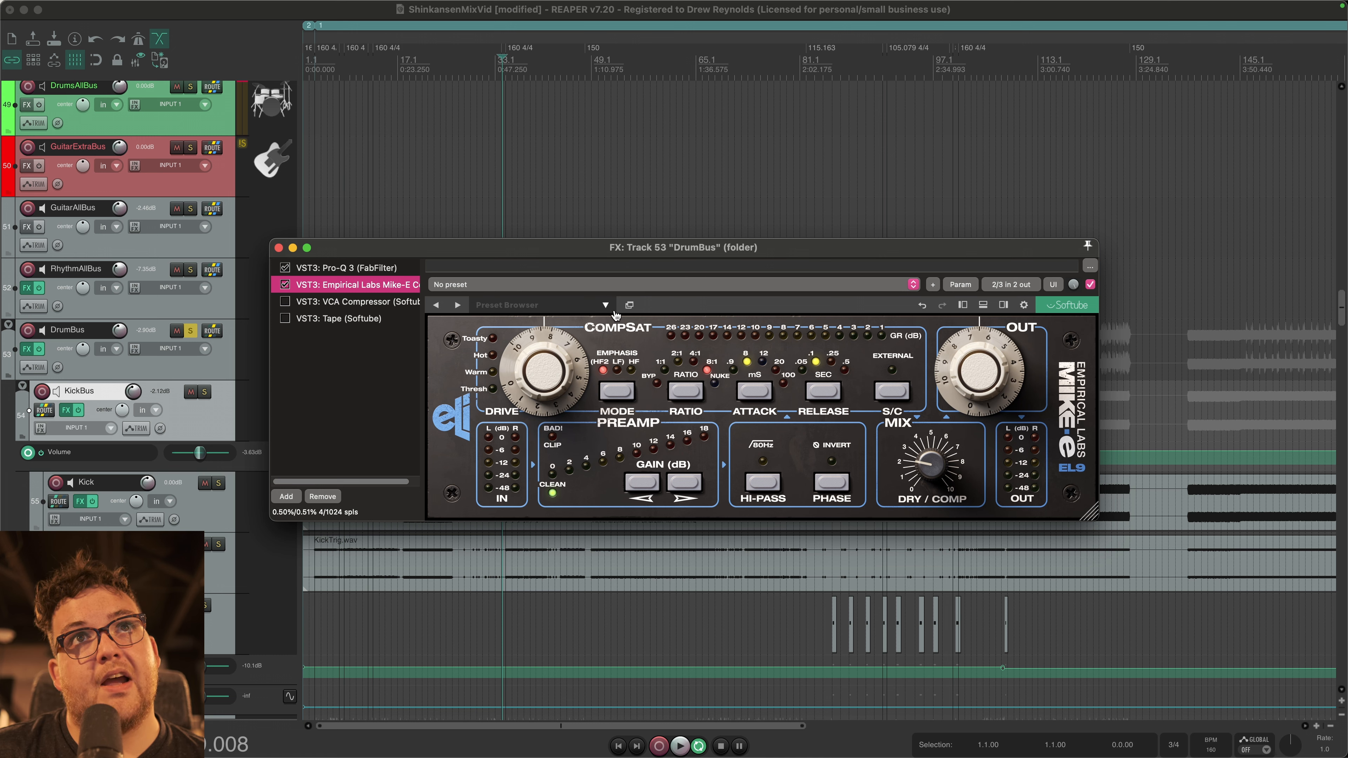
{"action": "left_click_drag", "start_coordinate": [671, 250], "coordinate": [685, 281]}
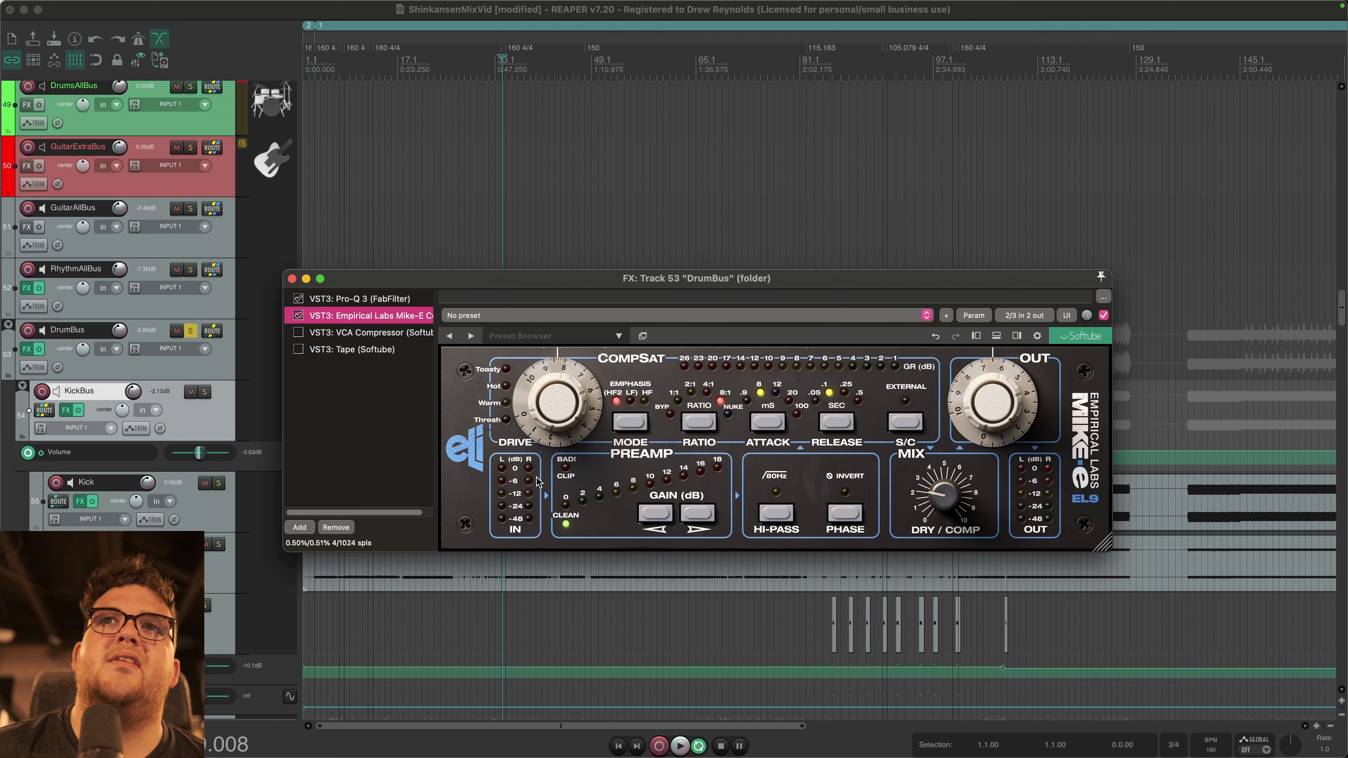
Step: Play the DrumBus from about bar 33 with the Mike-E's mix raised, and settle the mix at 2.75
{"action": "mouse_move", "coordinate": [941, 499]}
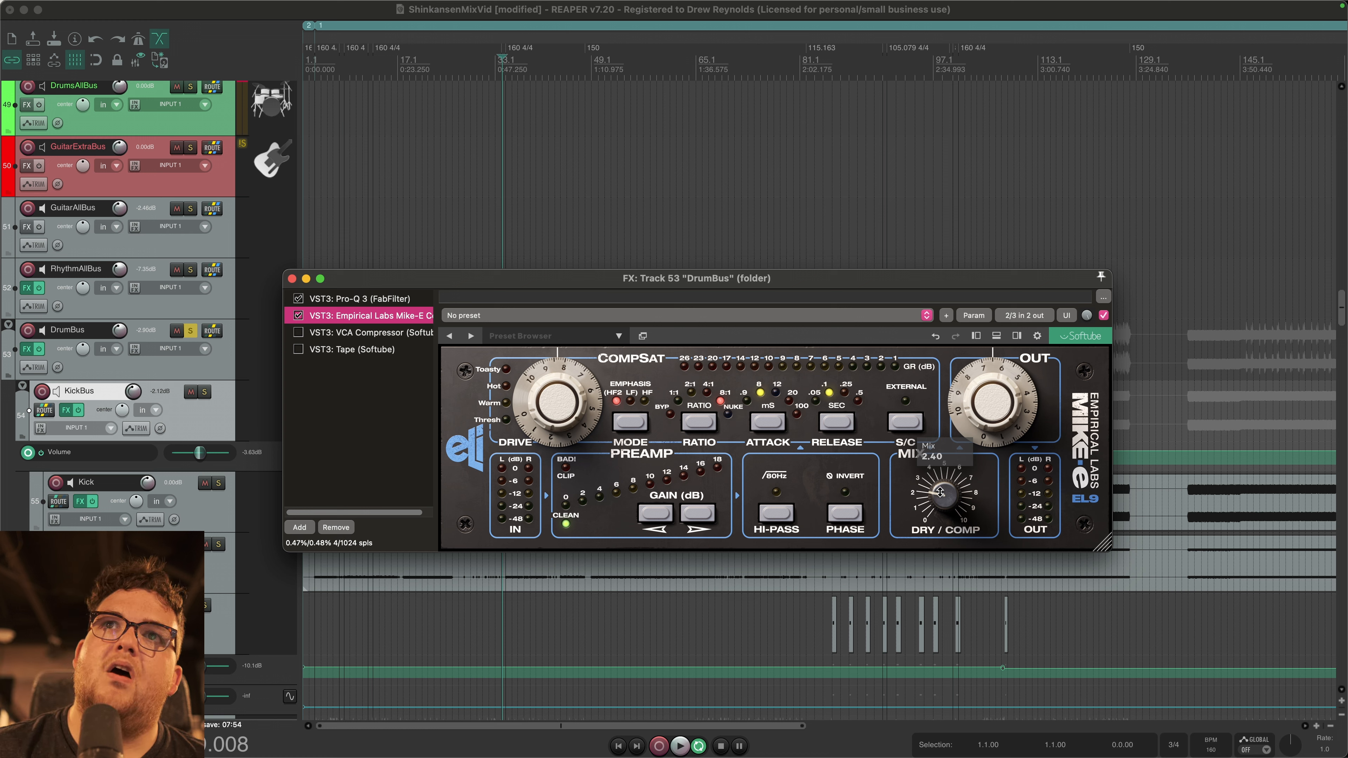
{"action": "left_click", "coordinate": [356, 442]}
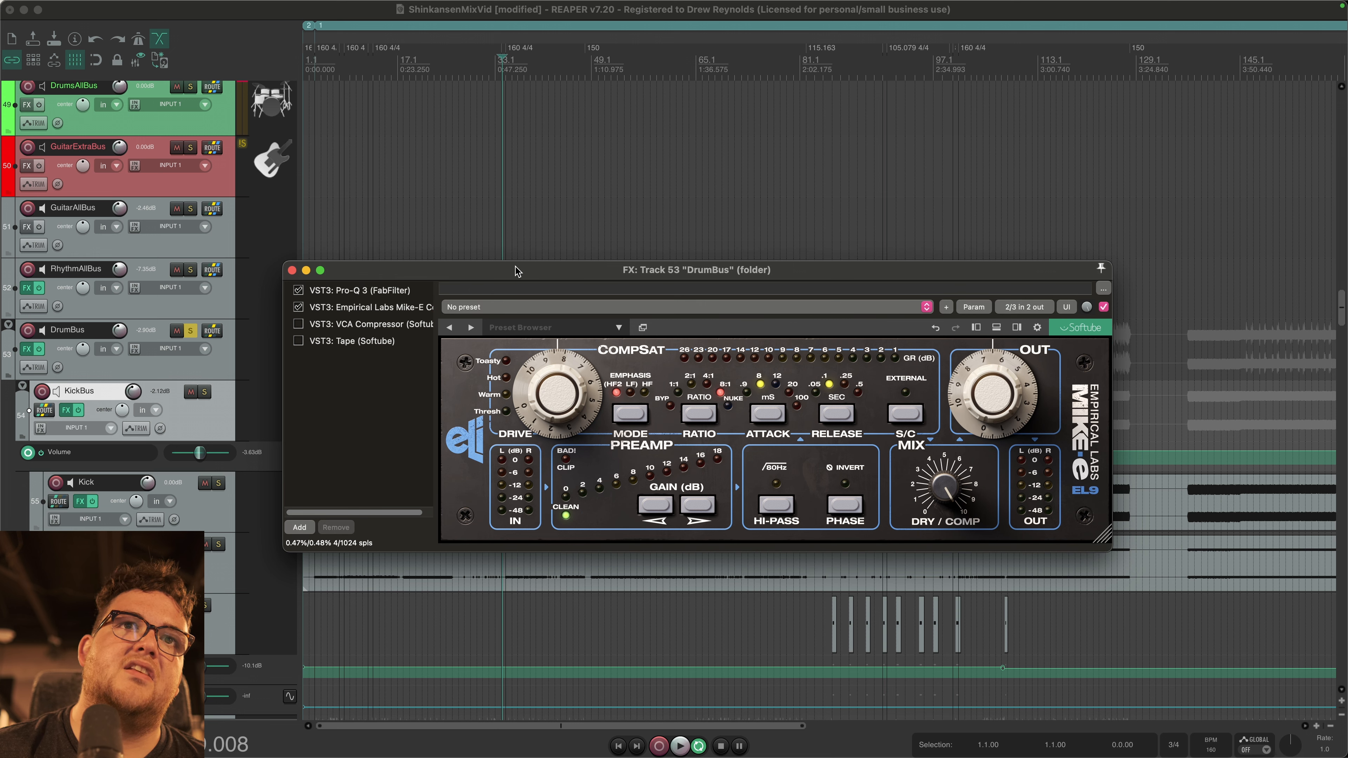
{"action": "left_click_drag", "start_coordinate": [514, 277], "coordinate": [523, 223]}
{"action": "key", "text": "space"}
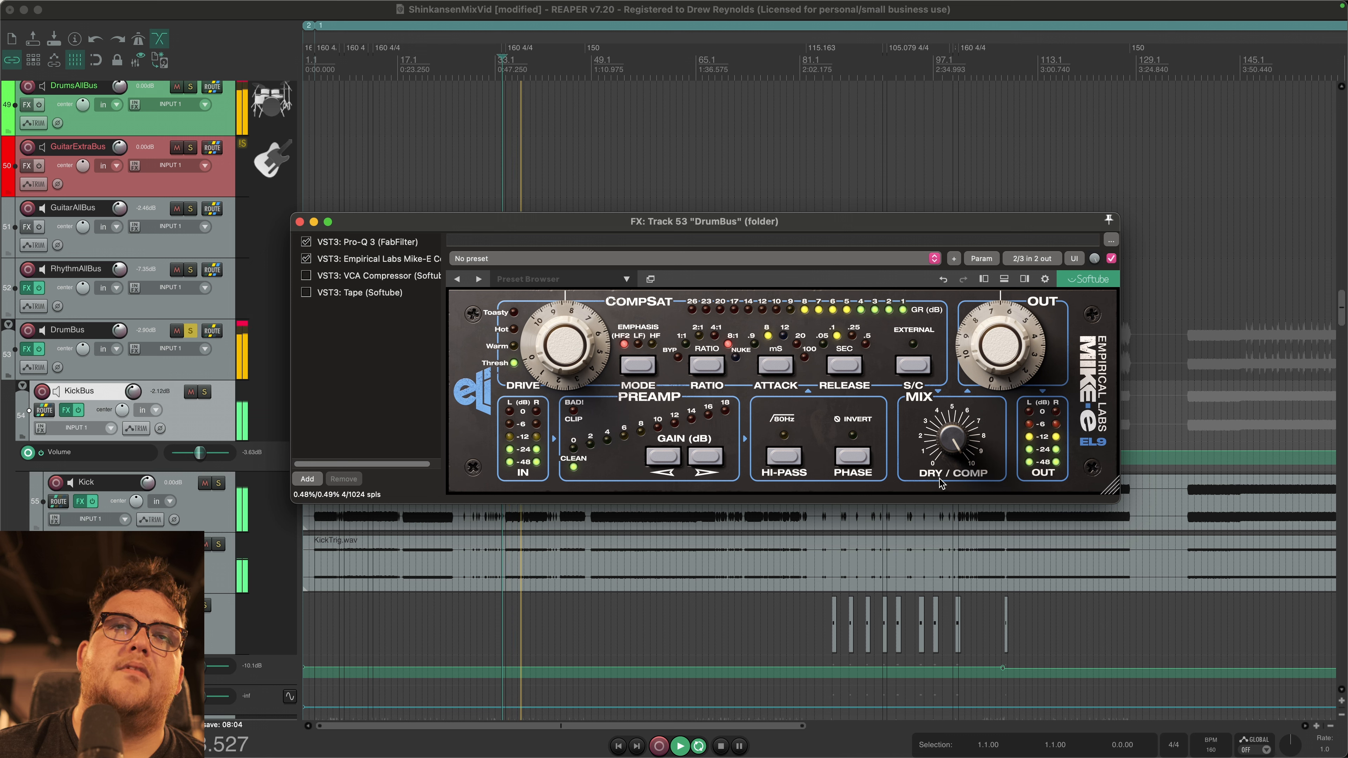
{"action": "left_click_drag", "start_coordinate": [954, 447], "coordinate": [955, 441]}
{"action": "key", "text": "space"}
{"action": "left_click_drag", "start_coordinate": [954, 444], "coordinate": [948, 491]}
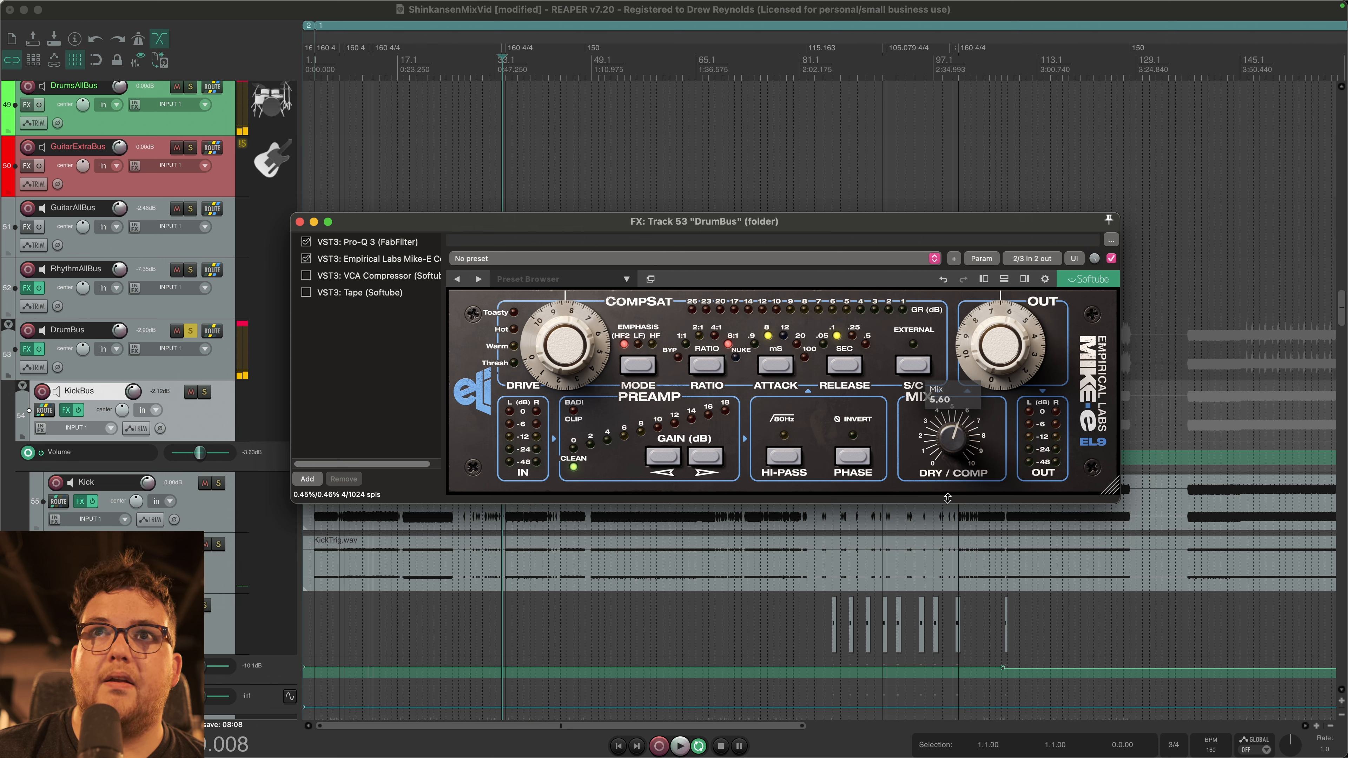
{"action": "left_click_drag", "start_coordinate": [952, 547], "coordinate": [953, 550]}
Step: Play the soloed DrumBus from about bar 33, comparing the Mike-E disabled and enabled
{"action": "key", "text": "space"}
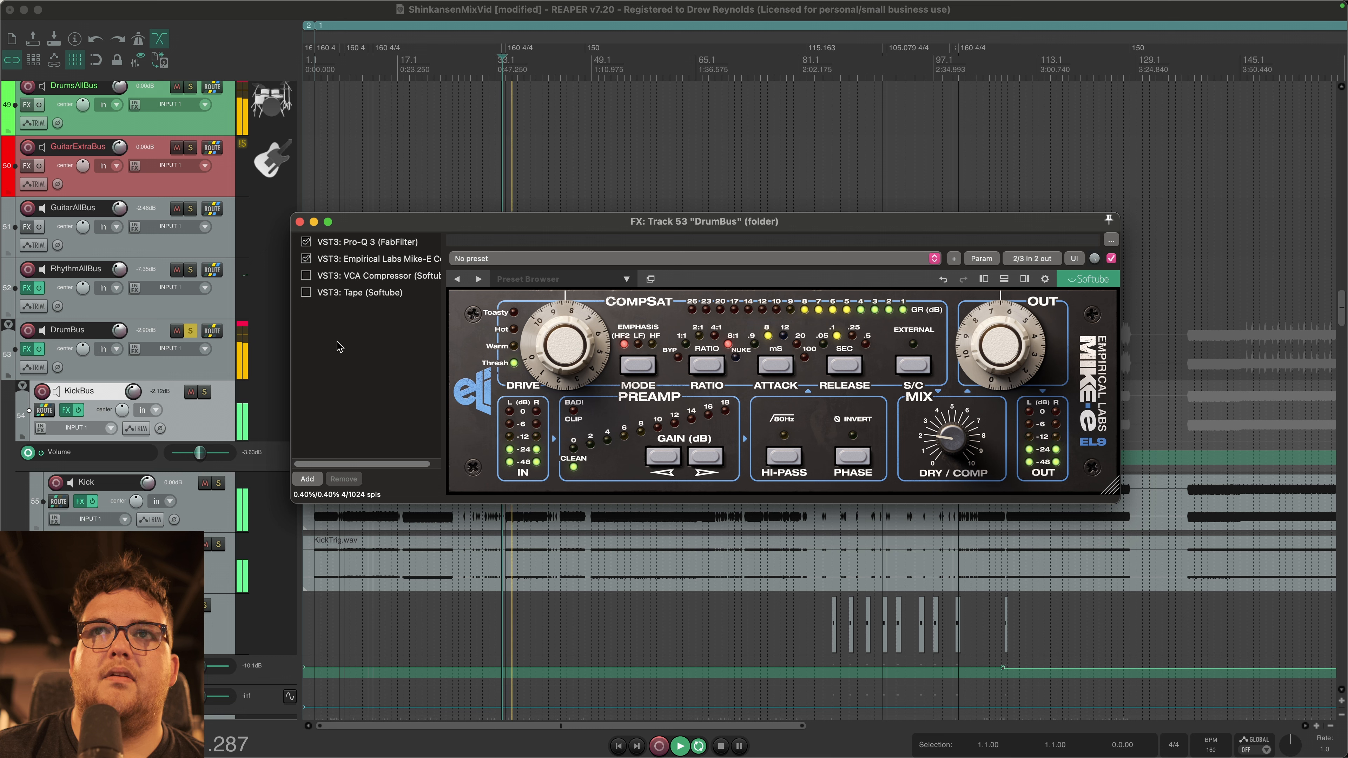
{"action": "left_click", "coordinate": [306, 259]}
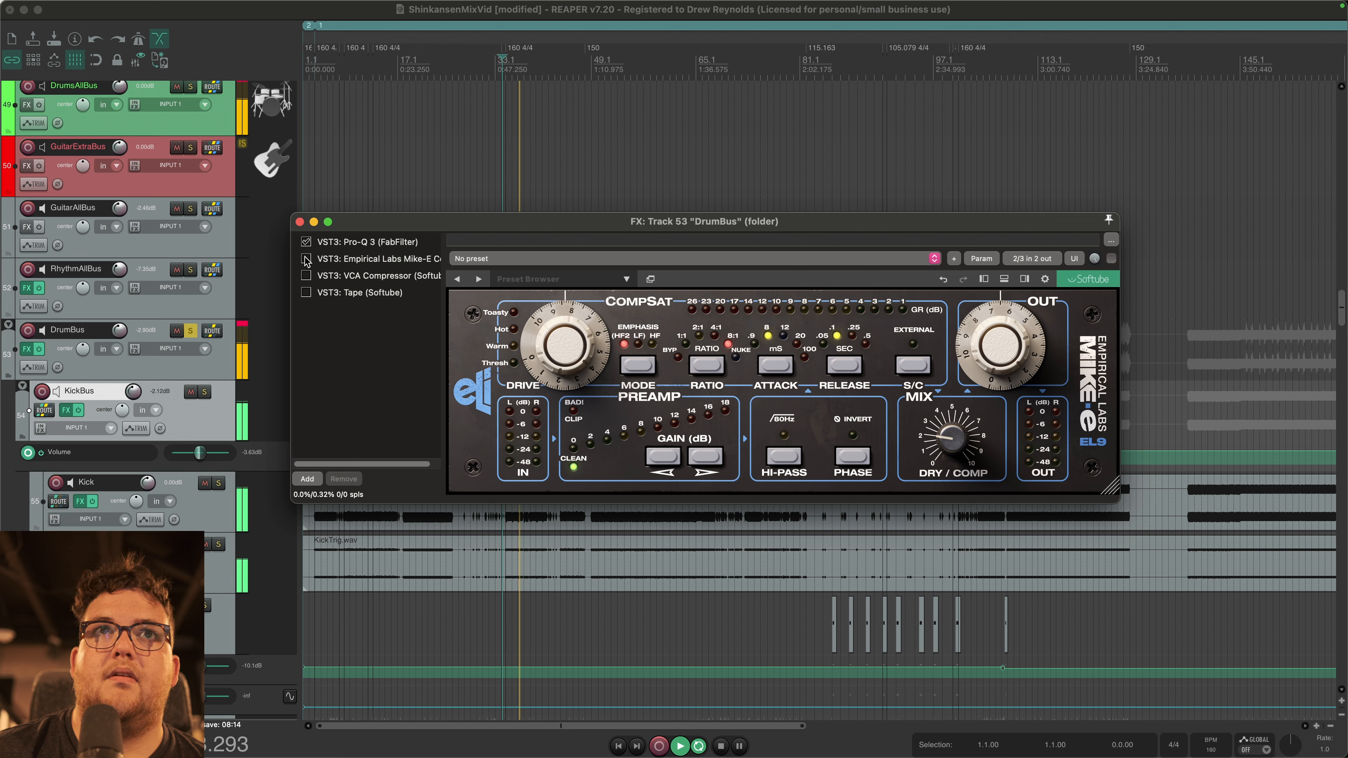
{"action": "left_click", "coordinate": [306, 259]}
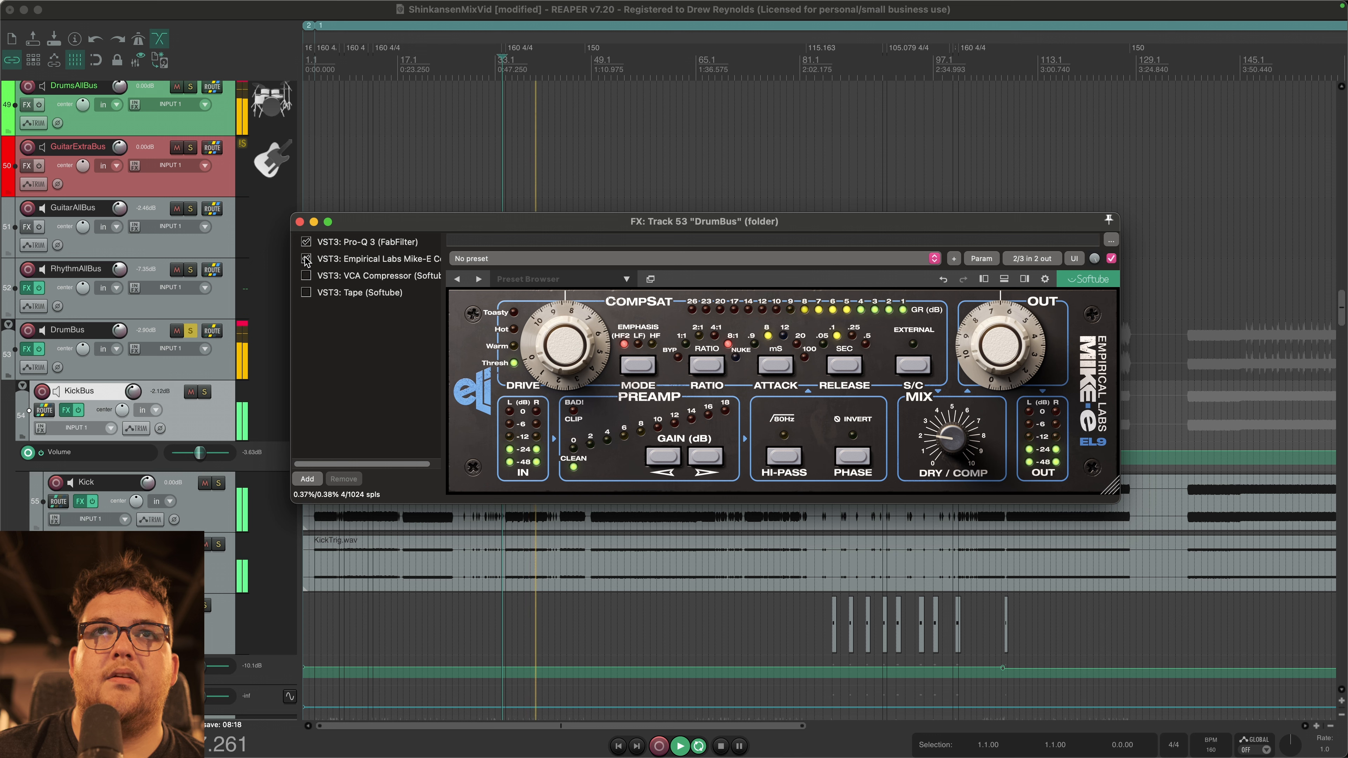
{"action": "left_click", "coordinate": [306, 259]}
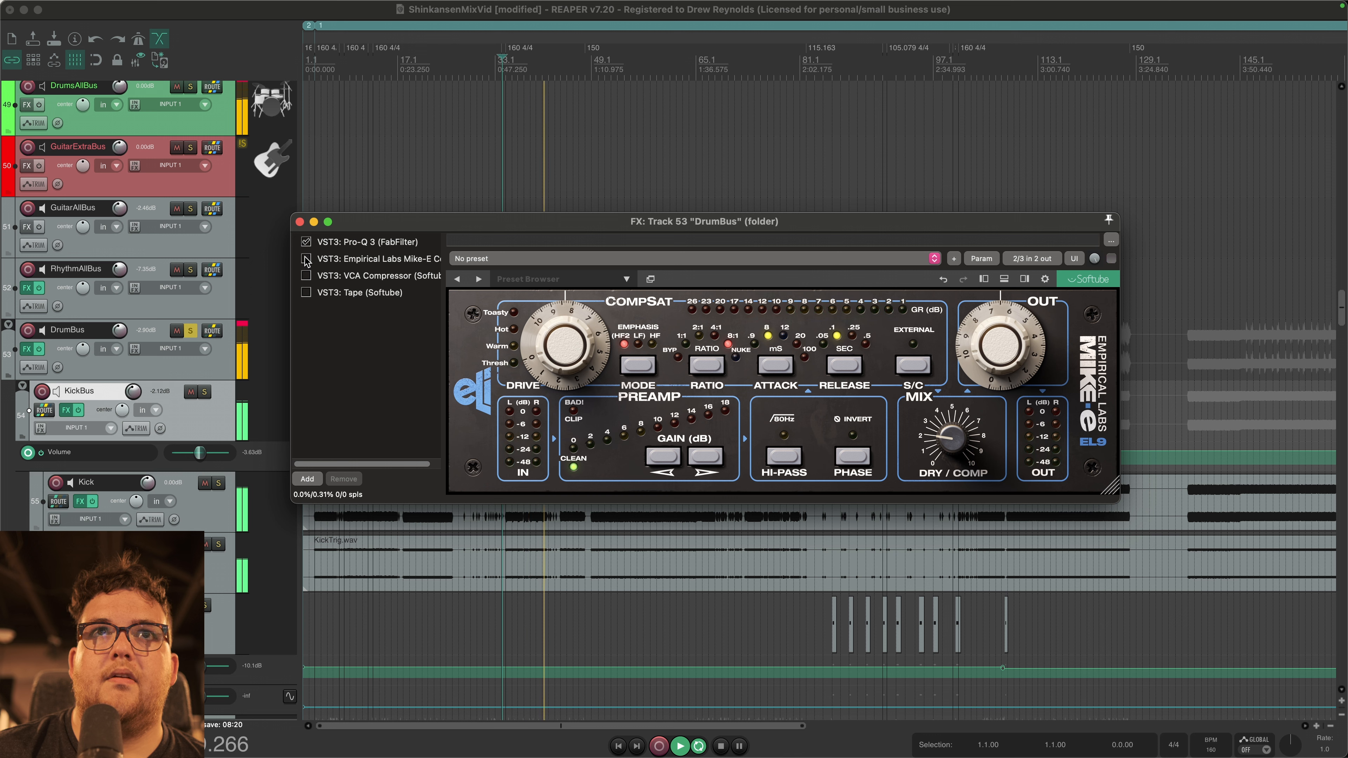
{"action": "left_click", "coordinate": [306, 259]}
{"action": "key", "text": "space"}
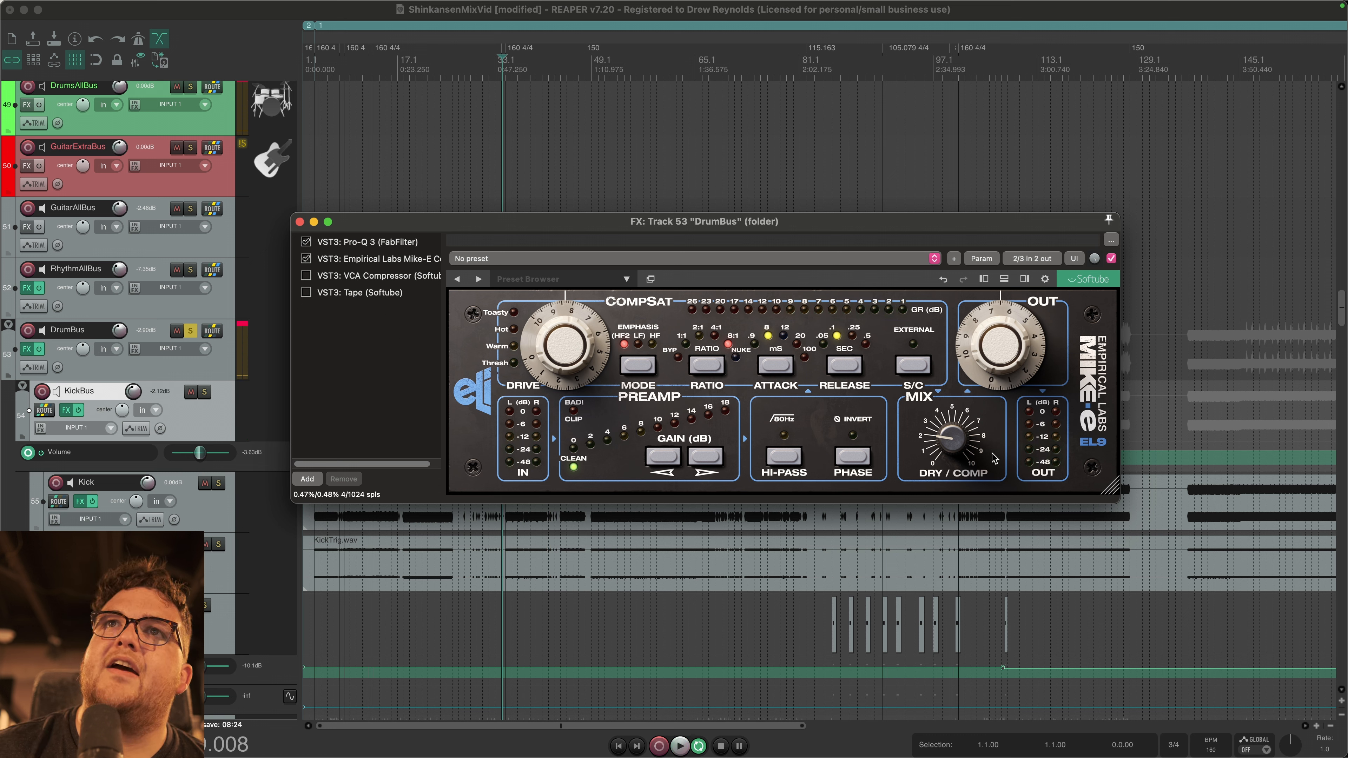
Step: Check the Mike-E's mix and emphasis mode, replaying the DrumBus with another brief bypass comparison
{"action": "mouse_move", "coordinate": [951, 437]}
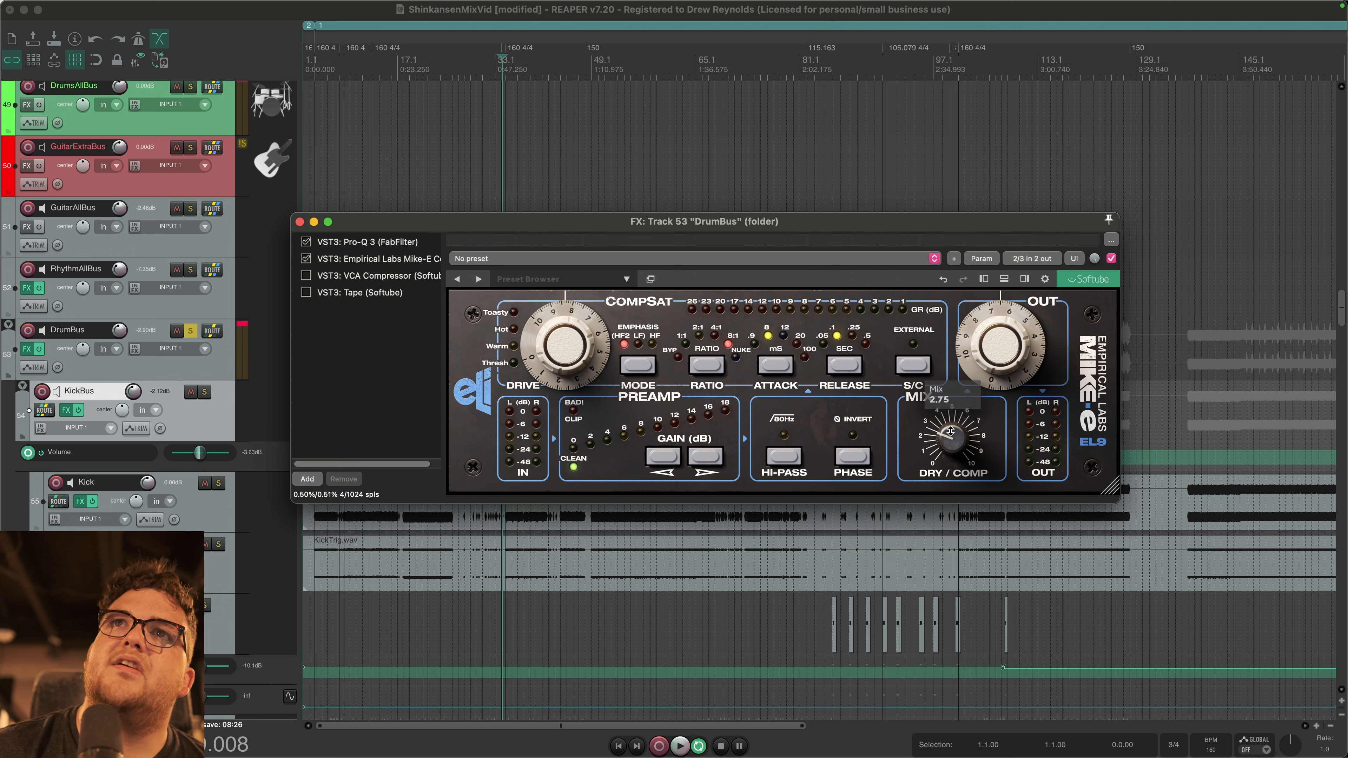
{"action": "key", "text": "space"}
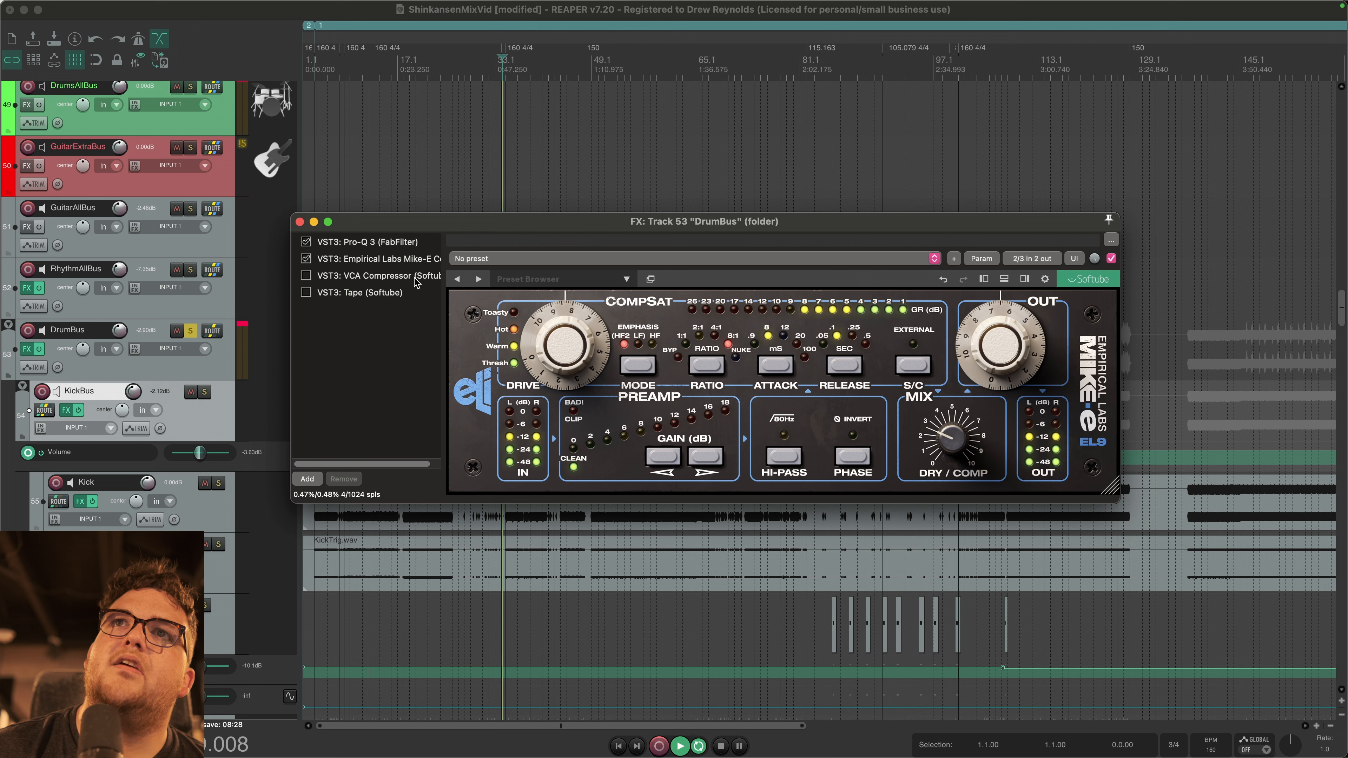
{"action": "left_click", "coordinate": [306, 258]}
{"action": "left_click", "coordinate": [305, 259]}
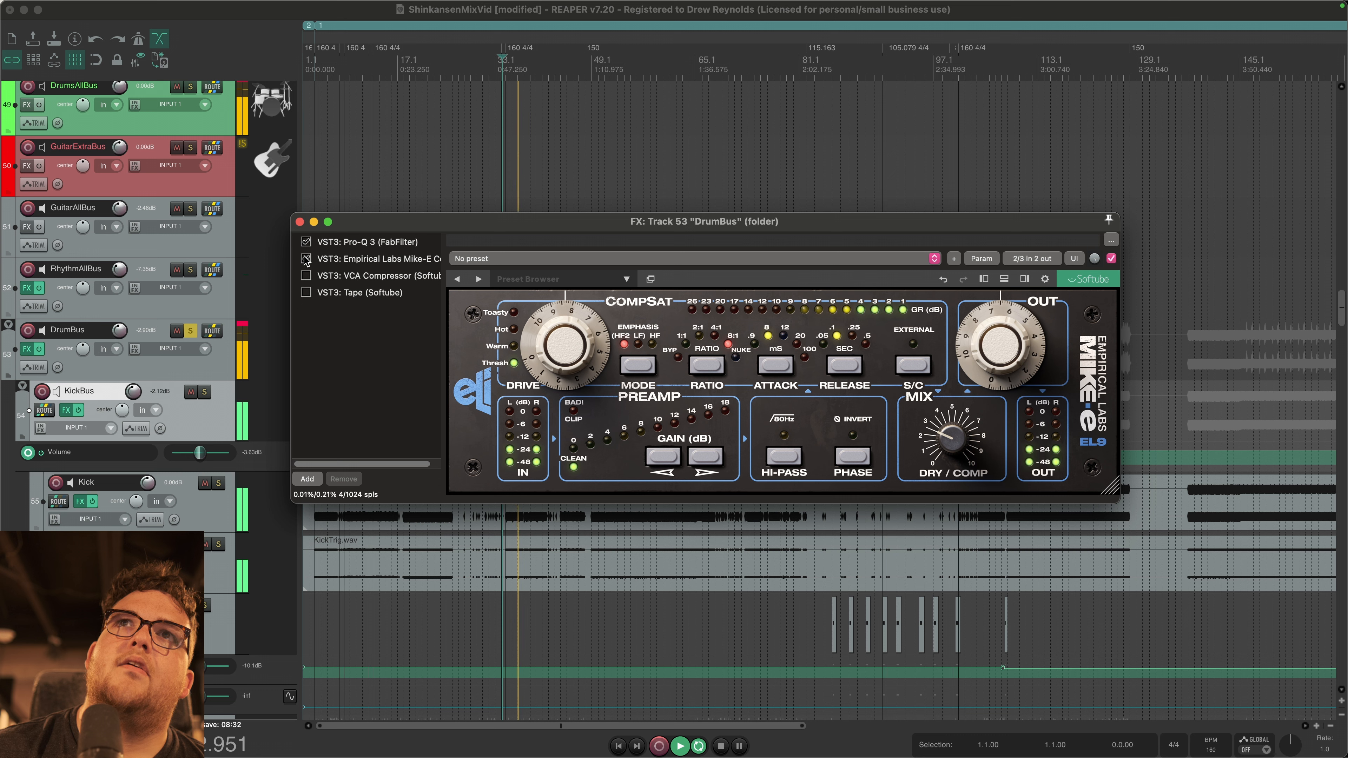
{"action": "key", "text": "space"}
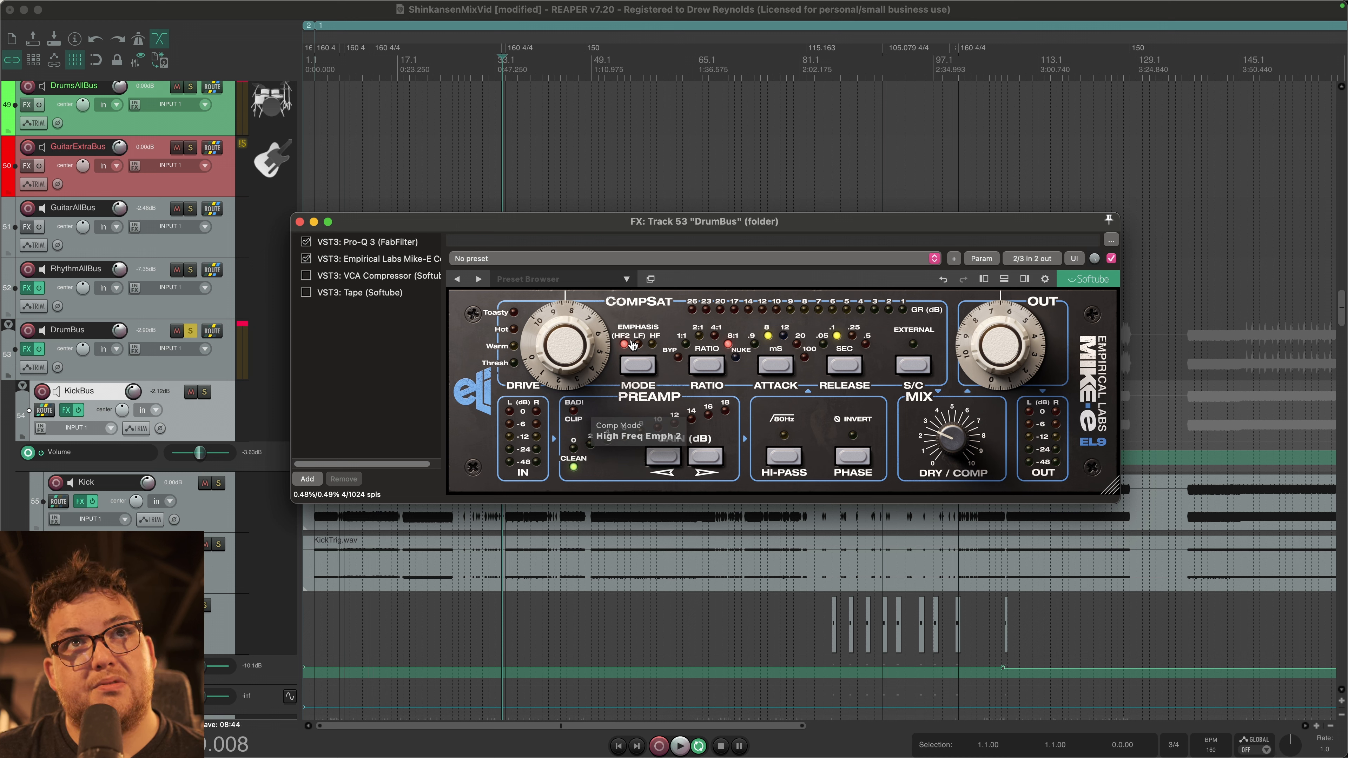
{"action": "key", "text": "space"}
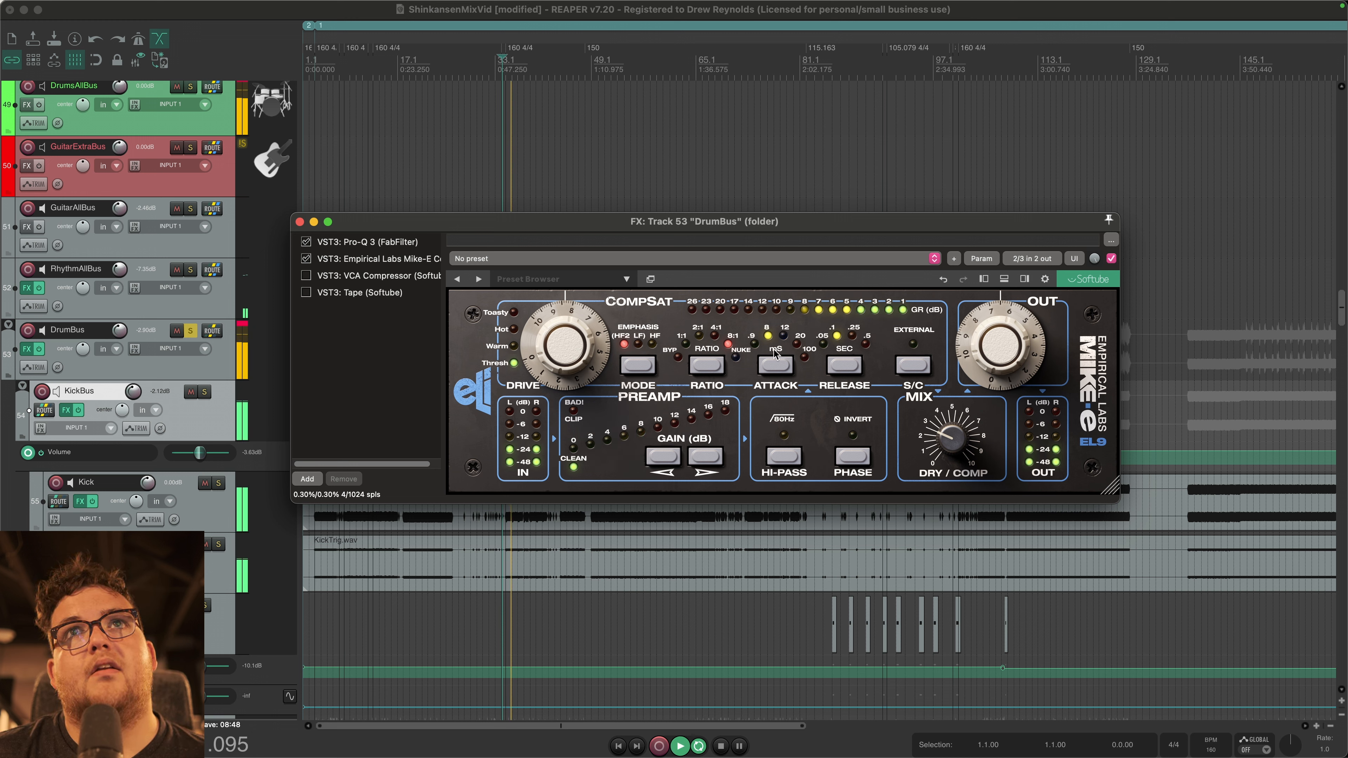
{"action": "key", "text": "space"}
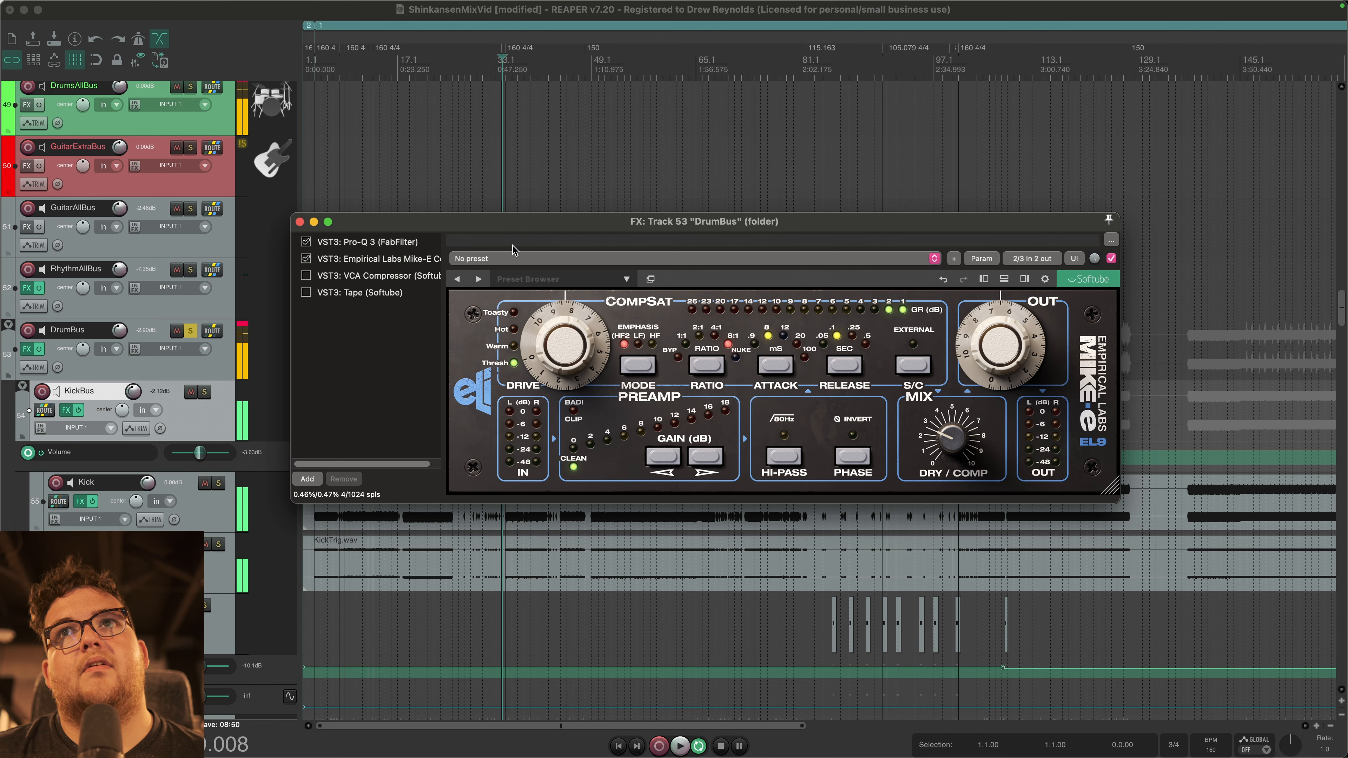
Step: Enable the Softube VCA Compressor on DrumBus and save the project
{"action": "left_click", "coordinate": [410, 274]}
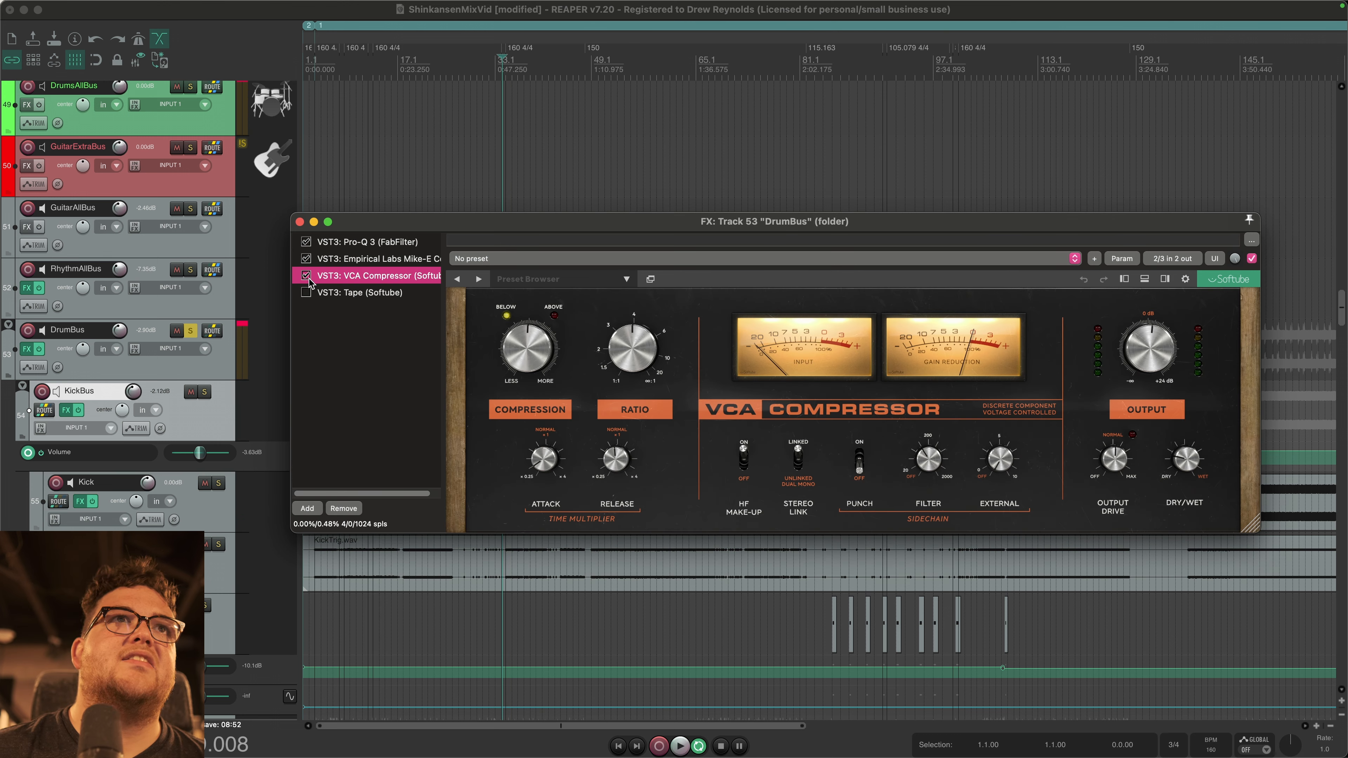
{"action": "left_click_drag", "start_coordinate": [614, 232], "coordinate": [571, 185]}
{"action": "key", "text": "super+s"}
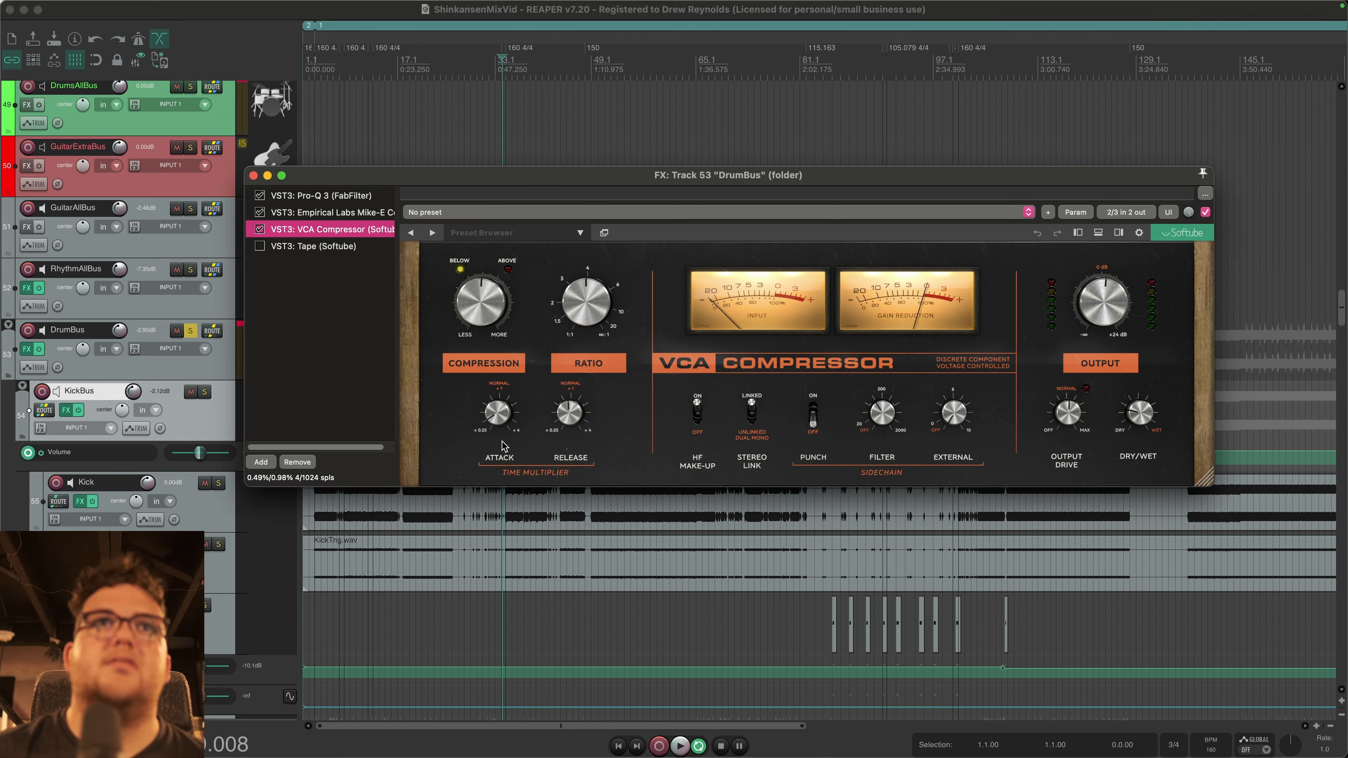
Step: Examine the VCA Compressor's release, sidechain filter, gain reduction and dry/wet settings
{"action": "mouse_move", "coordinate": [569, 411]}
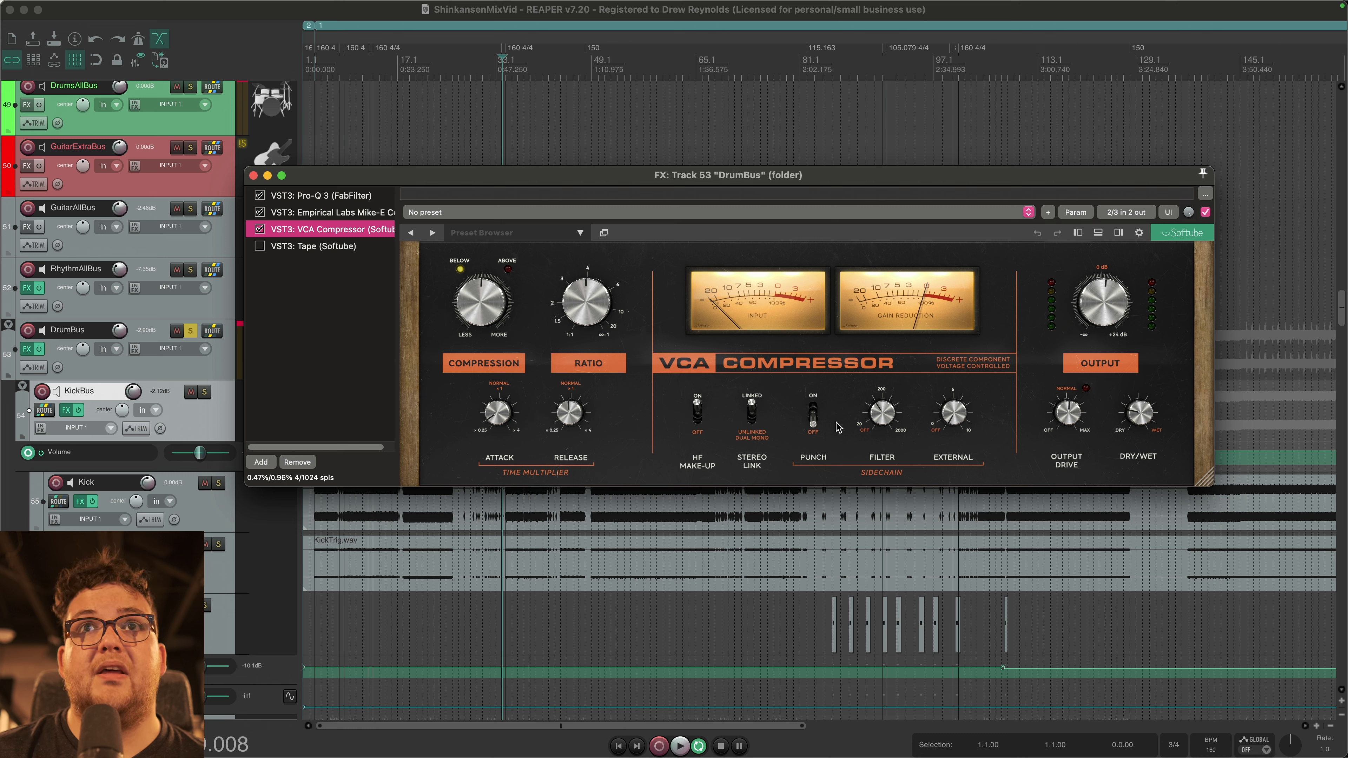
{"action": "mouse_move", "coordinate": [885, 414]}
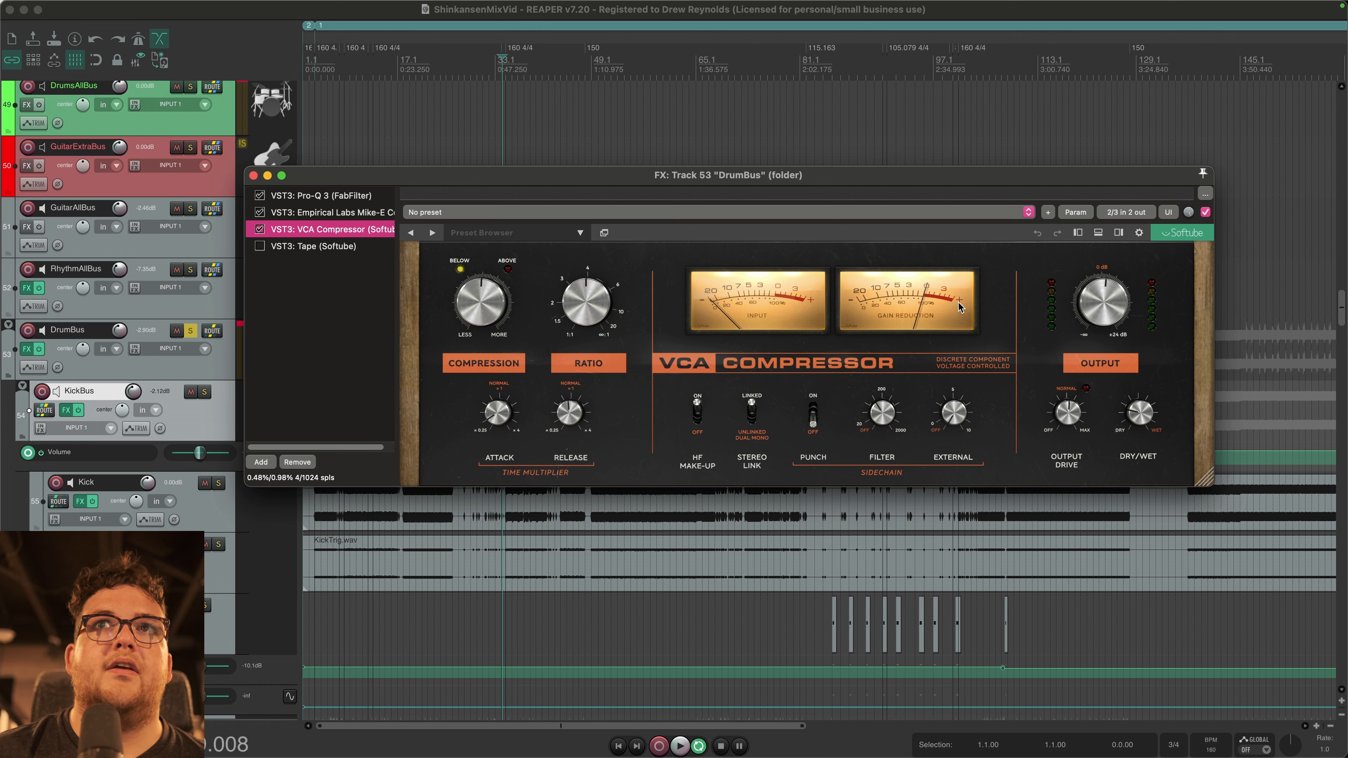
{"action": "mouse_move", "coordinate": [1150, 413]}
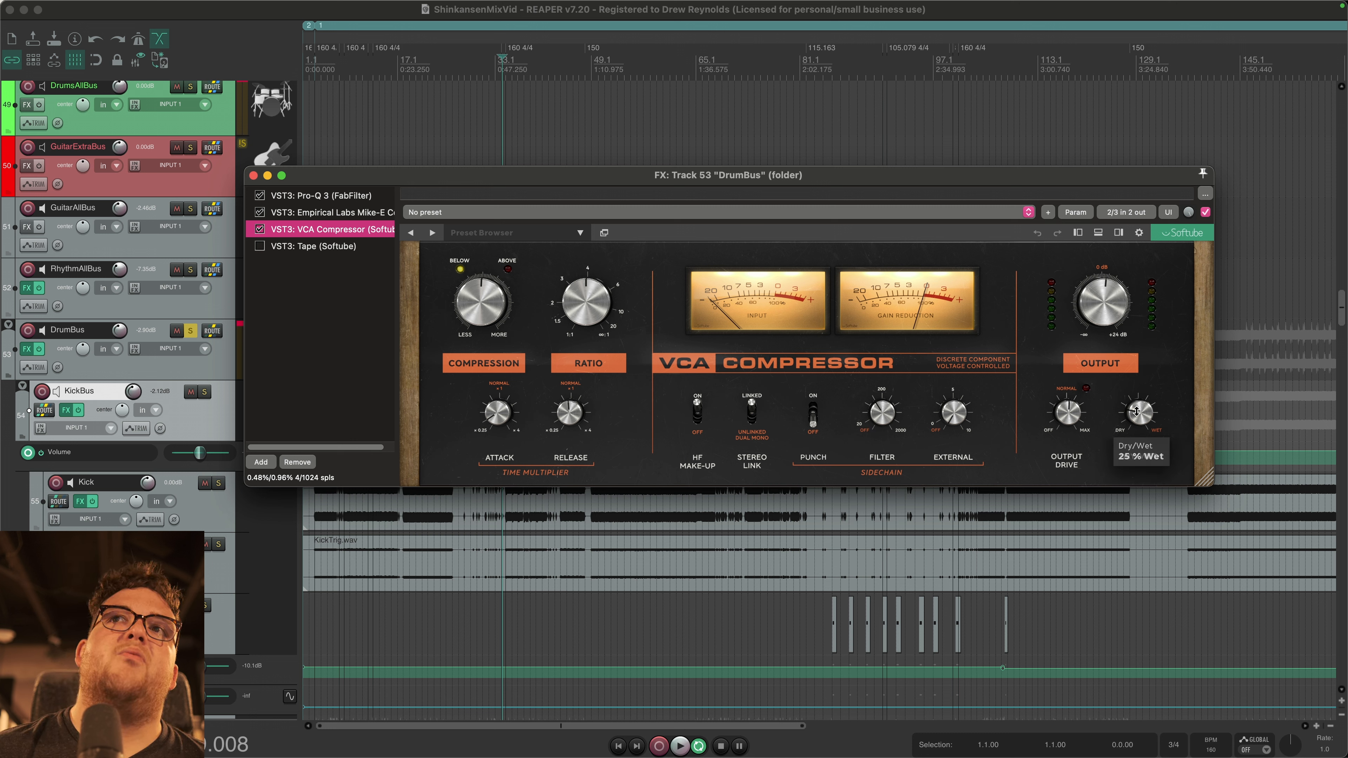
{"action": "left_click", "coordinate": [365, 329]}
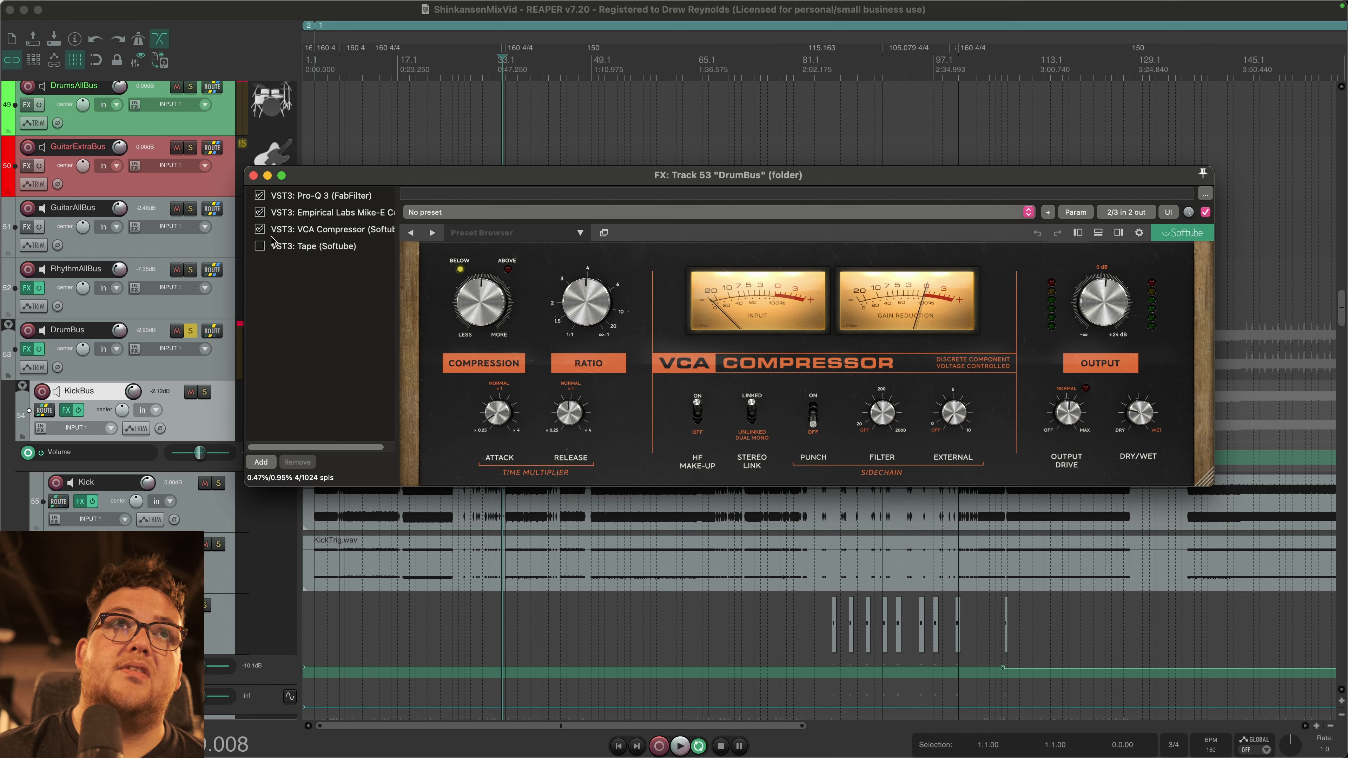
{"action": "left_click", "coordinate": [306, 233]}
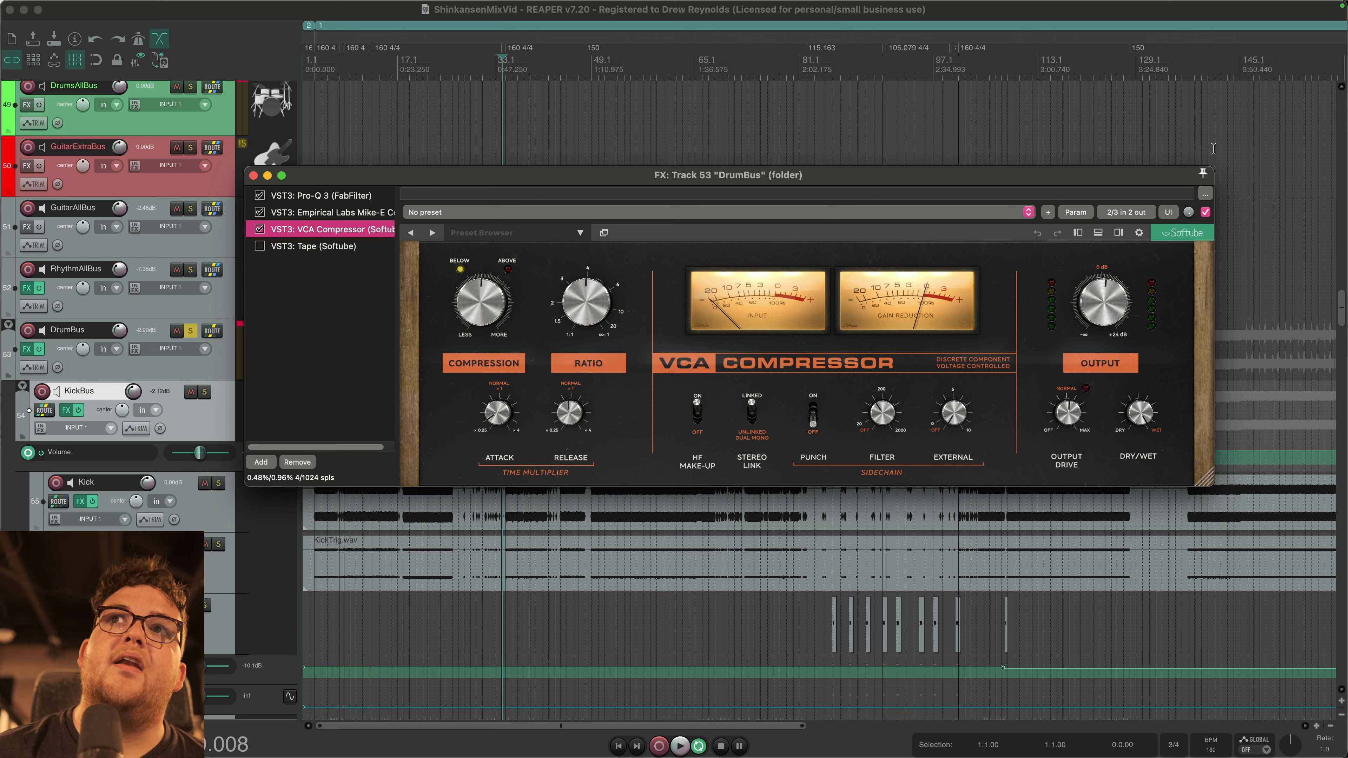
Step: Play the DrumBus from about bar 33 with the VCA Compressor at 100% wet, and turn its dry/wet mix back down
{"action": "key", "text": "space"}
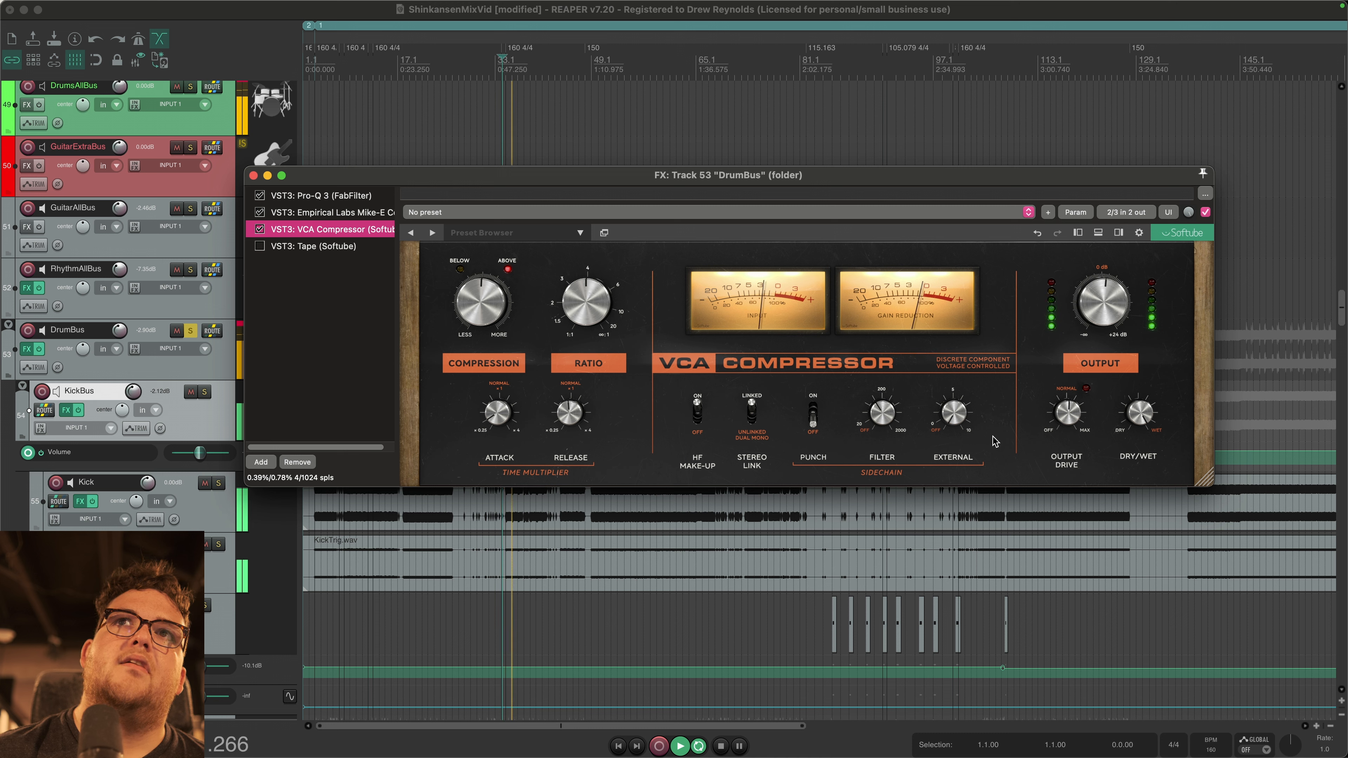
{"action": "mouse_move", "coordinate": [1141, 420]}
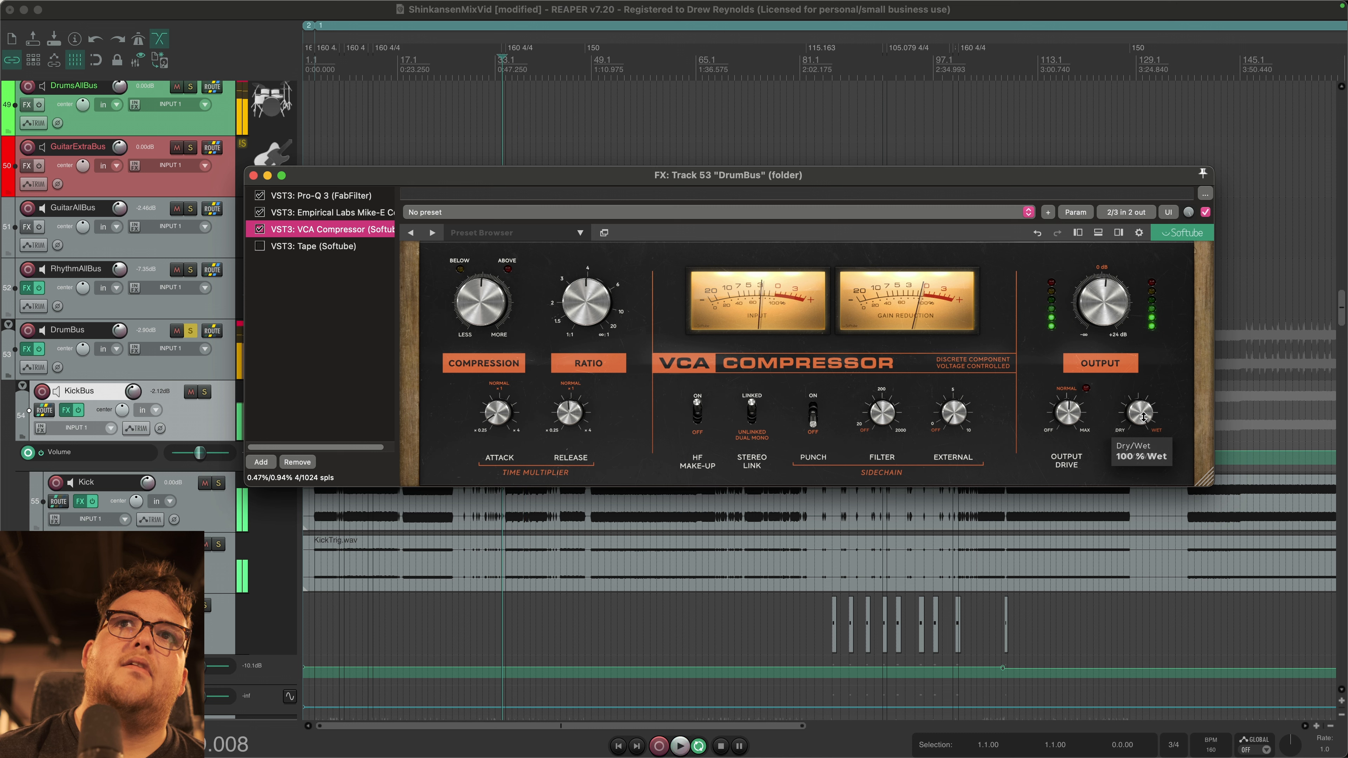
{"action": "left_click_drag", "start_coordinate": [1143, 414], "coordinate": [1133, 511]}
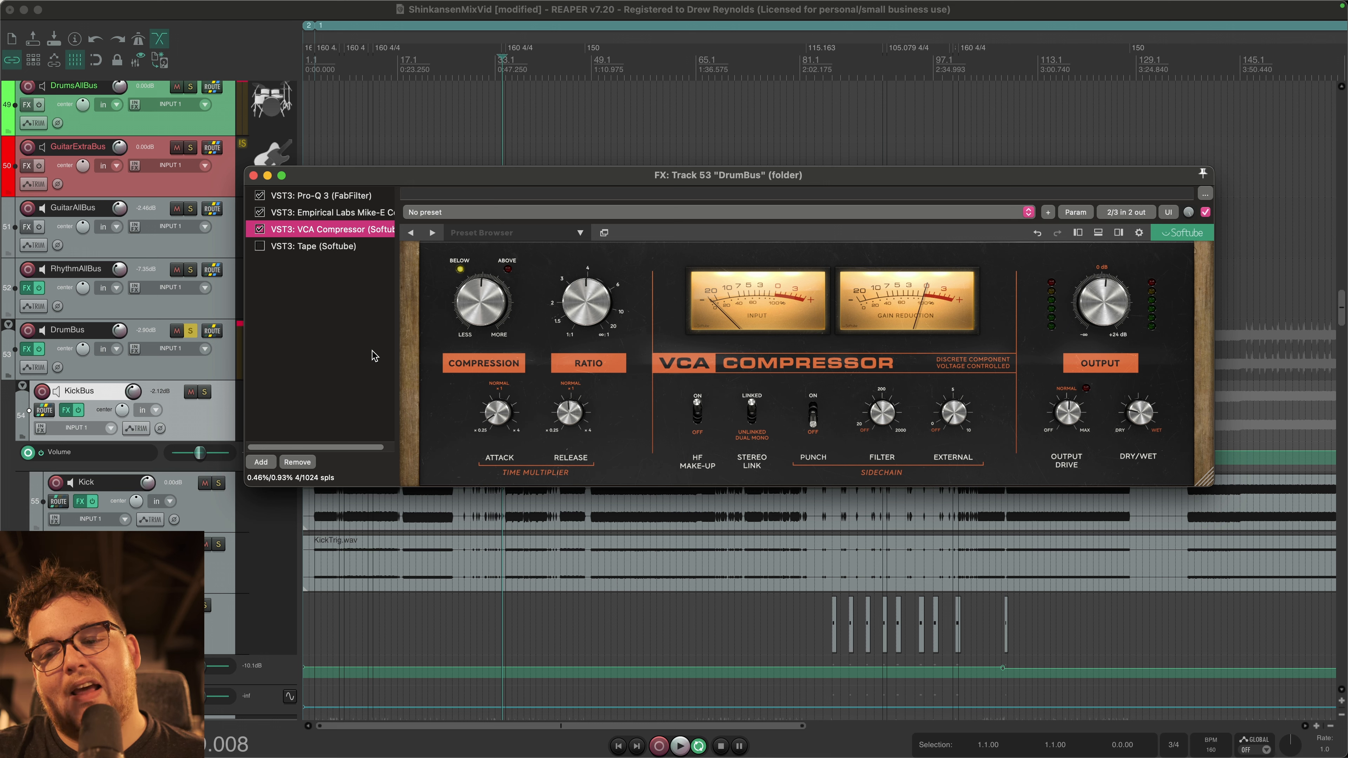
Step: Enable Softube Tape on DrumBus and examine its color amount, type and tape speed settings
{"action": "left_click", "coordinate": [384, 366]}
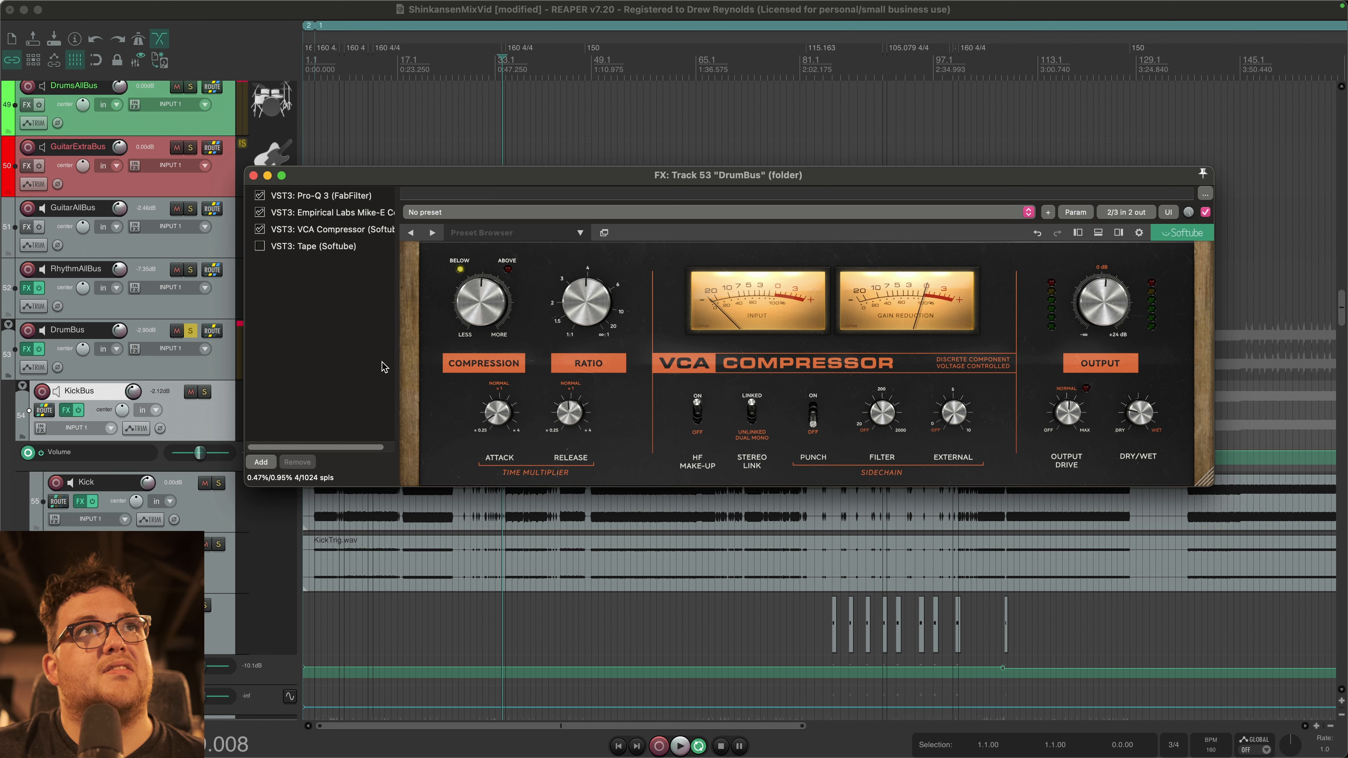
{"action": "left_click", "coordinate": [327, 250]}
{"action": "mouse_move", "coordinate": [783, 470]}
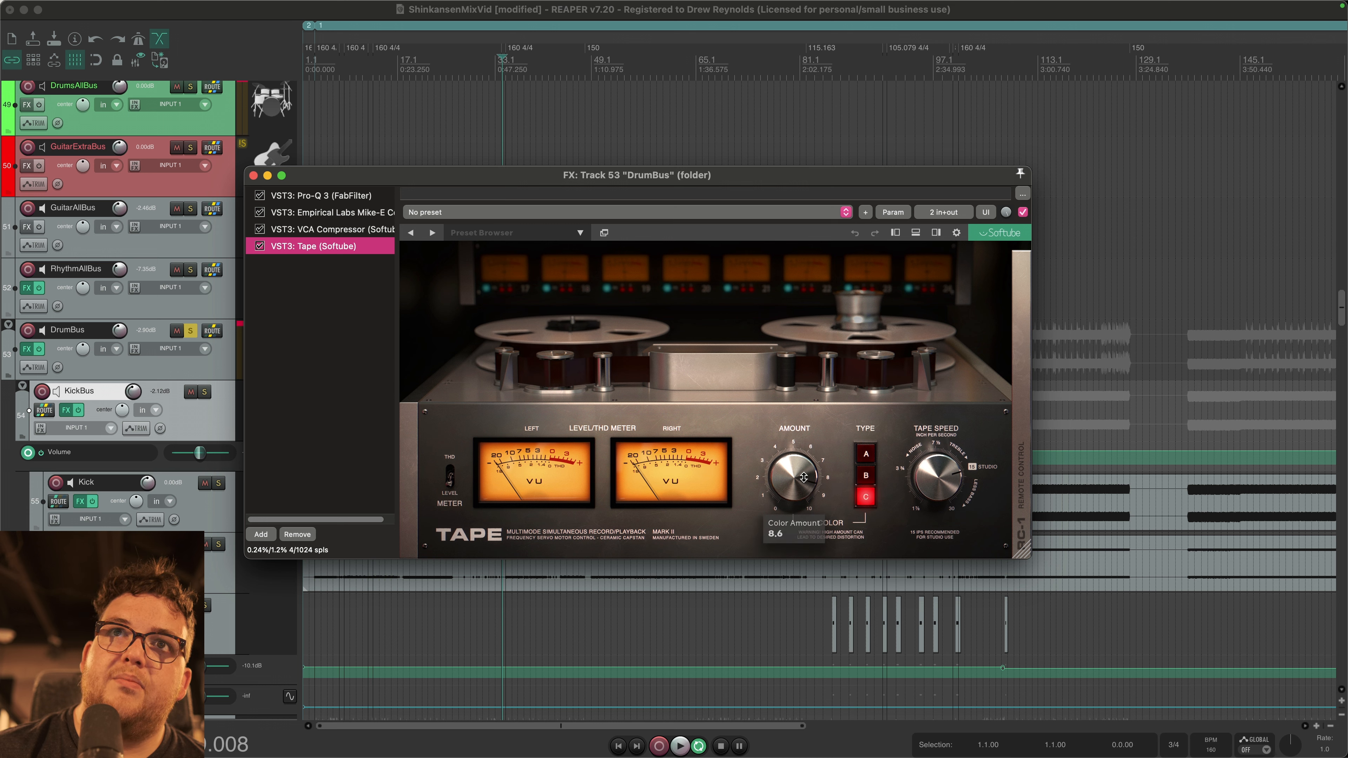
{"action": "left_click_drag", "start_coordinate": [527, 175], "coordinate": [742, 223]}
Step: Select the DrumBus track and play it from about bar 33, comparing Tape disabled and enabled
{"action": "left_click", "coordinate": [248, 329]}
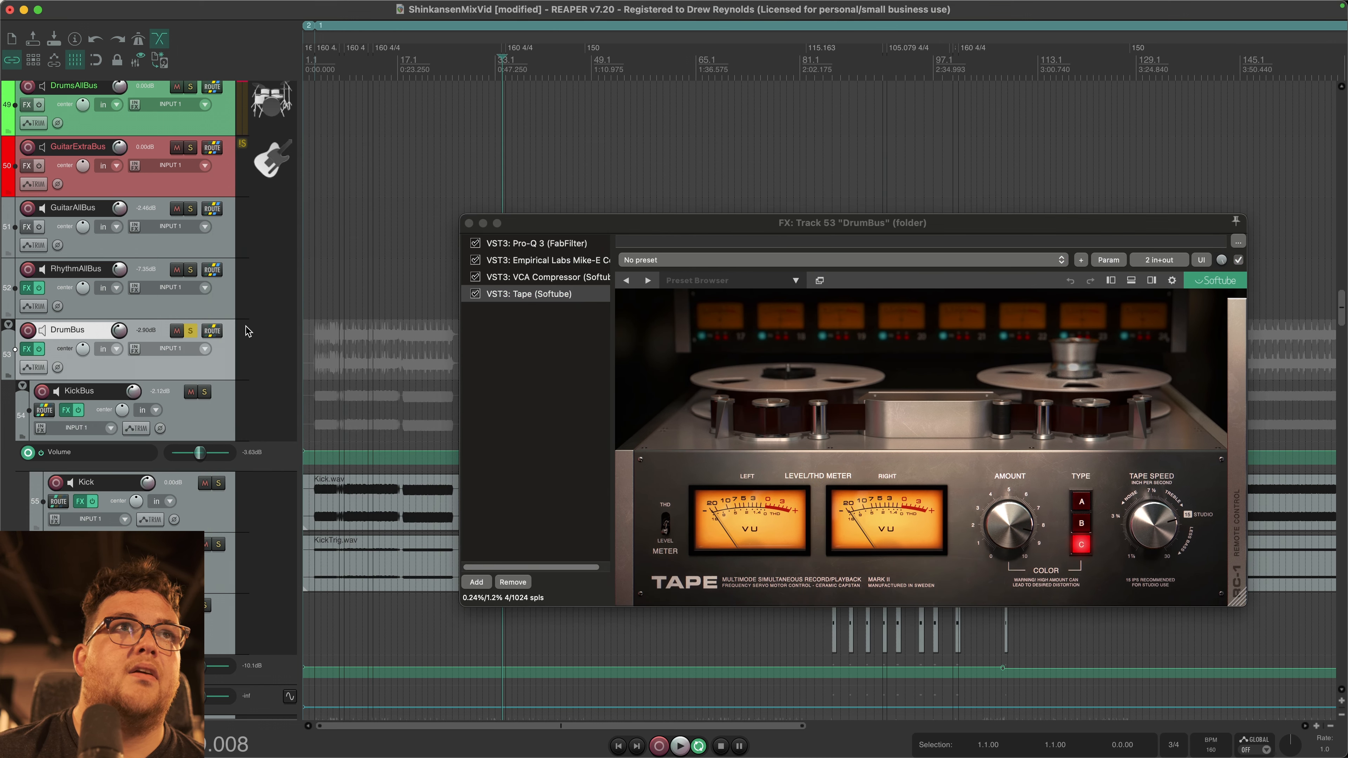
{"action": "left_click", "coordinate": [487, 324]}
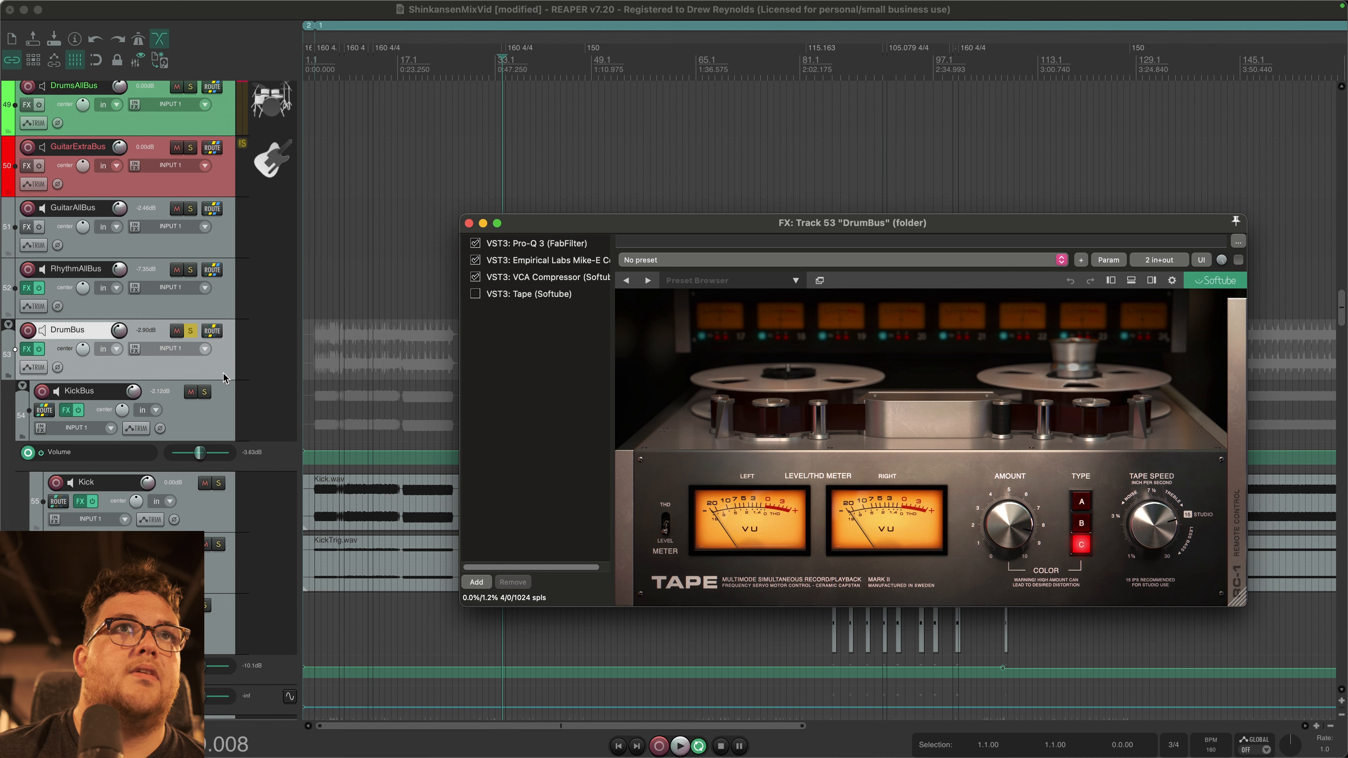
{"action": "left_click", "coordinate": [248, 345]}
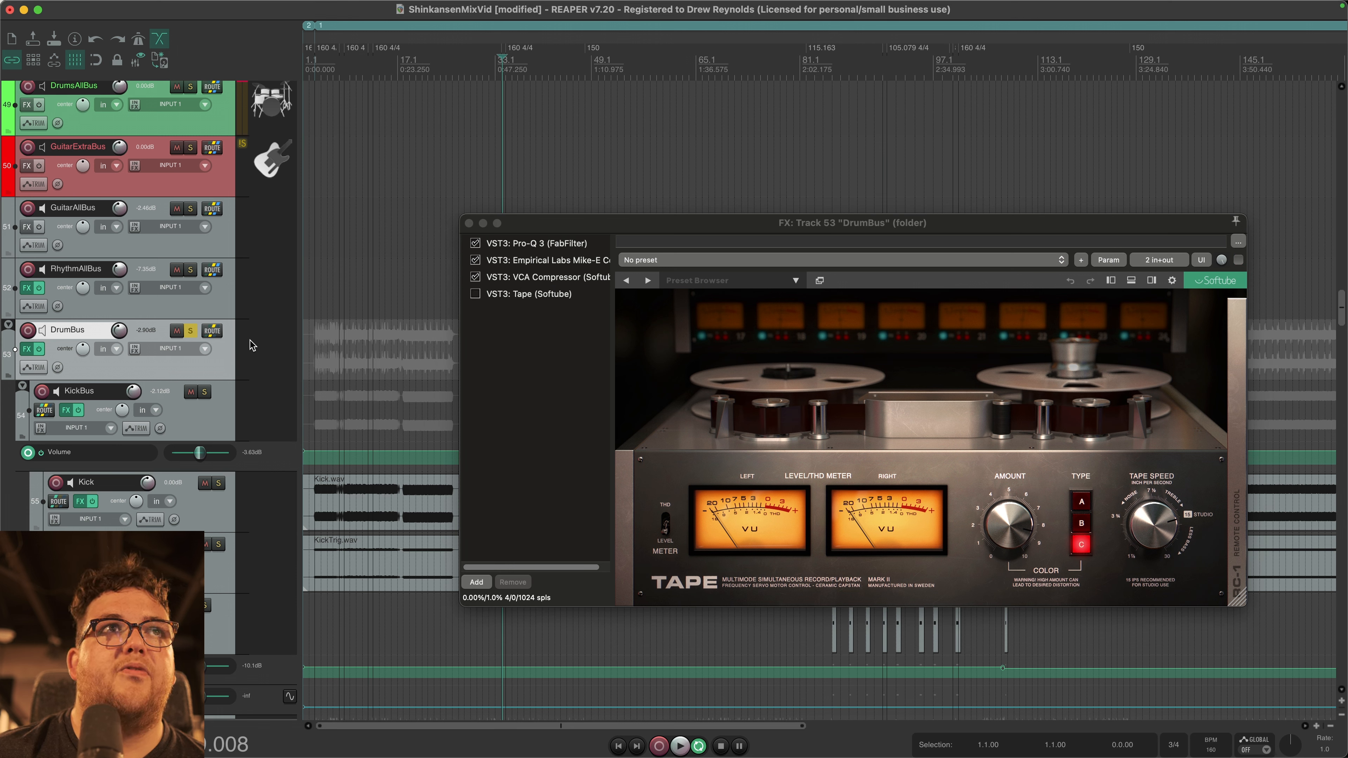
{"action": "key", "text": "space"}
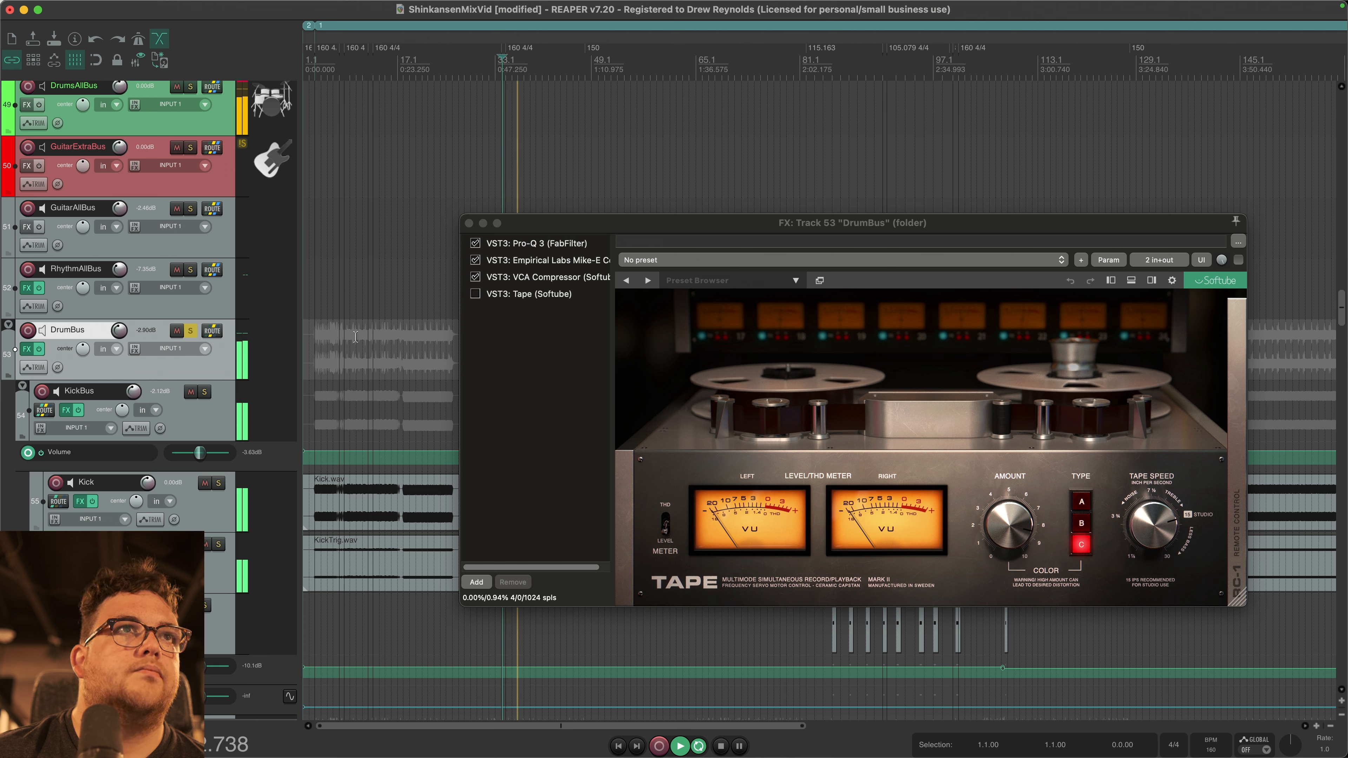
{"action": "key", "text": "space"}
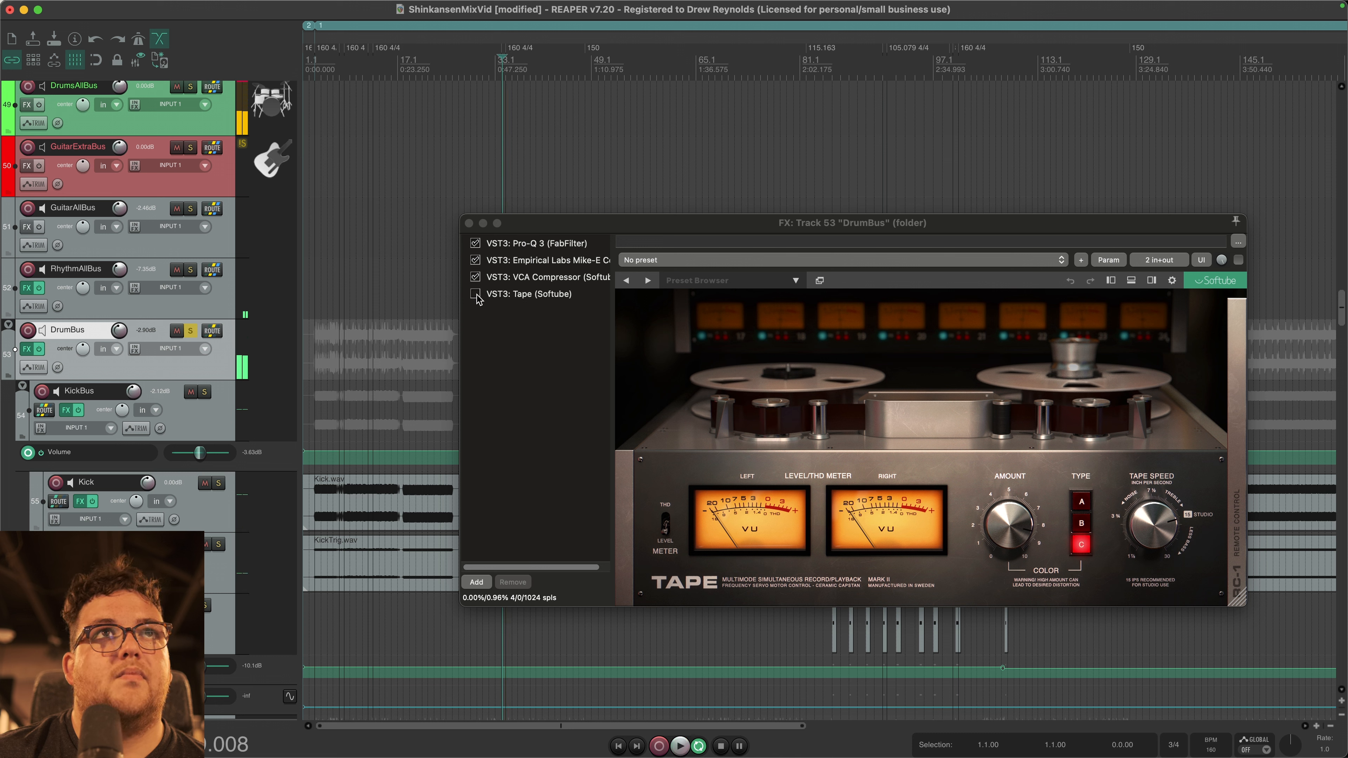
{"action": "left_click", "coordinate": [476, 295]}
{"action": "key", "text": "space"}
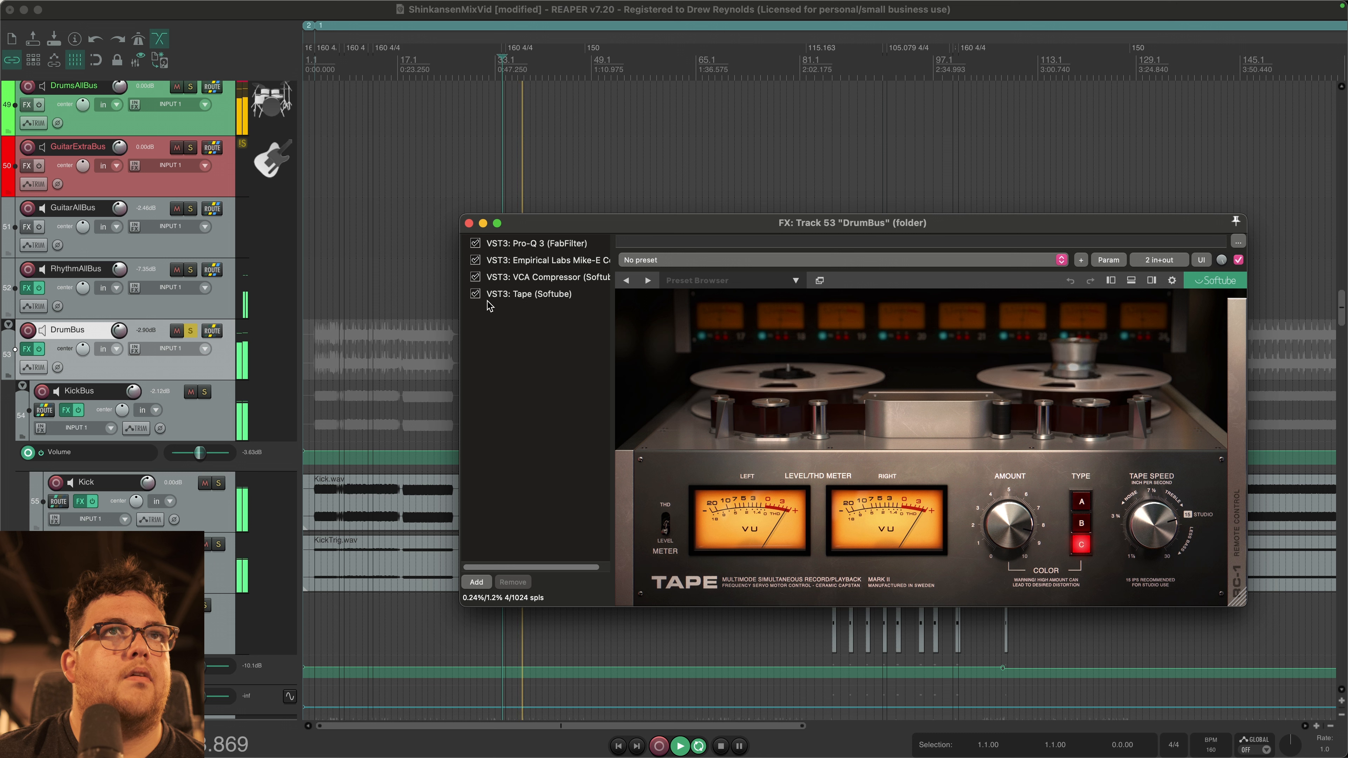
{"action": "left_click", "coordinate": [474, 296]}
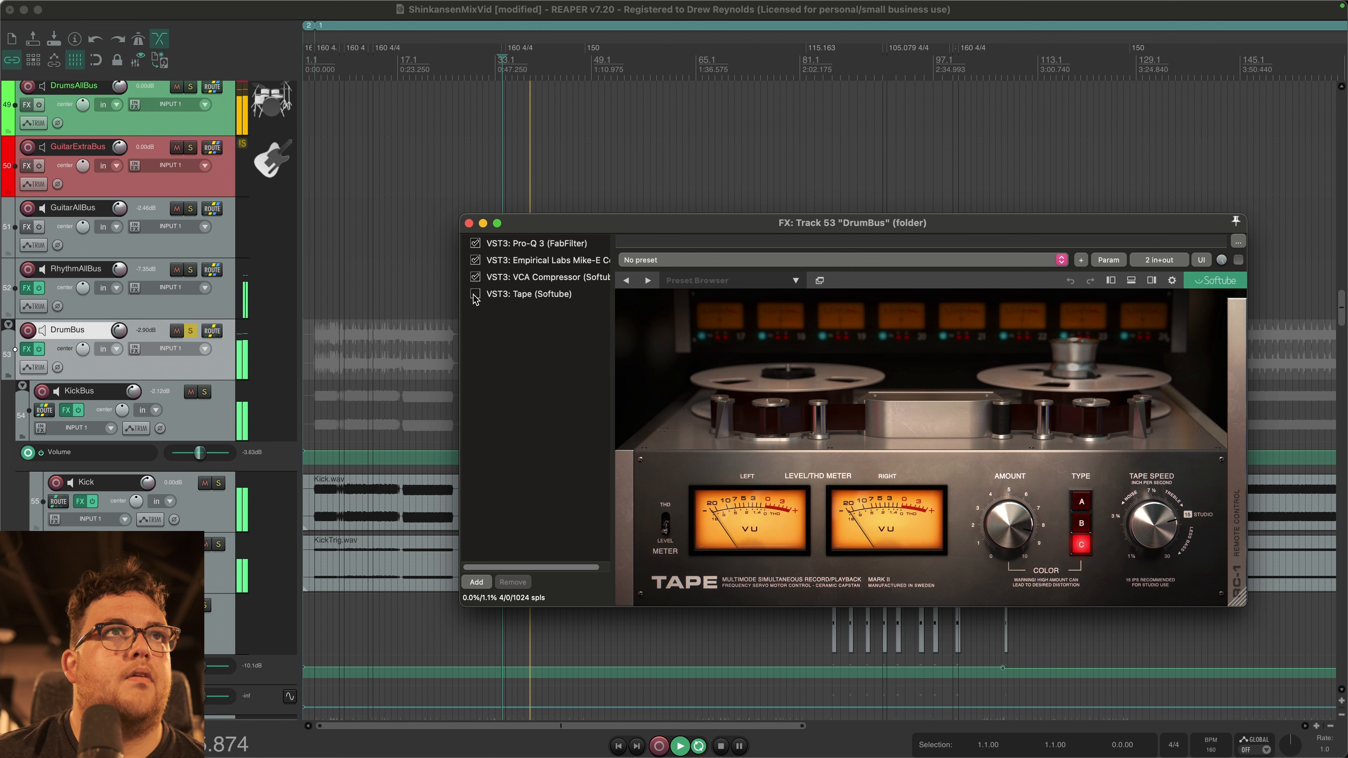
{"action": "left_click", "coordinate": [475, 295]}
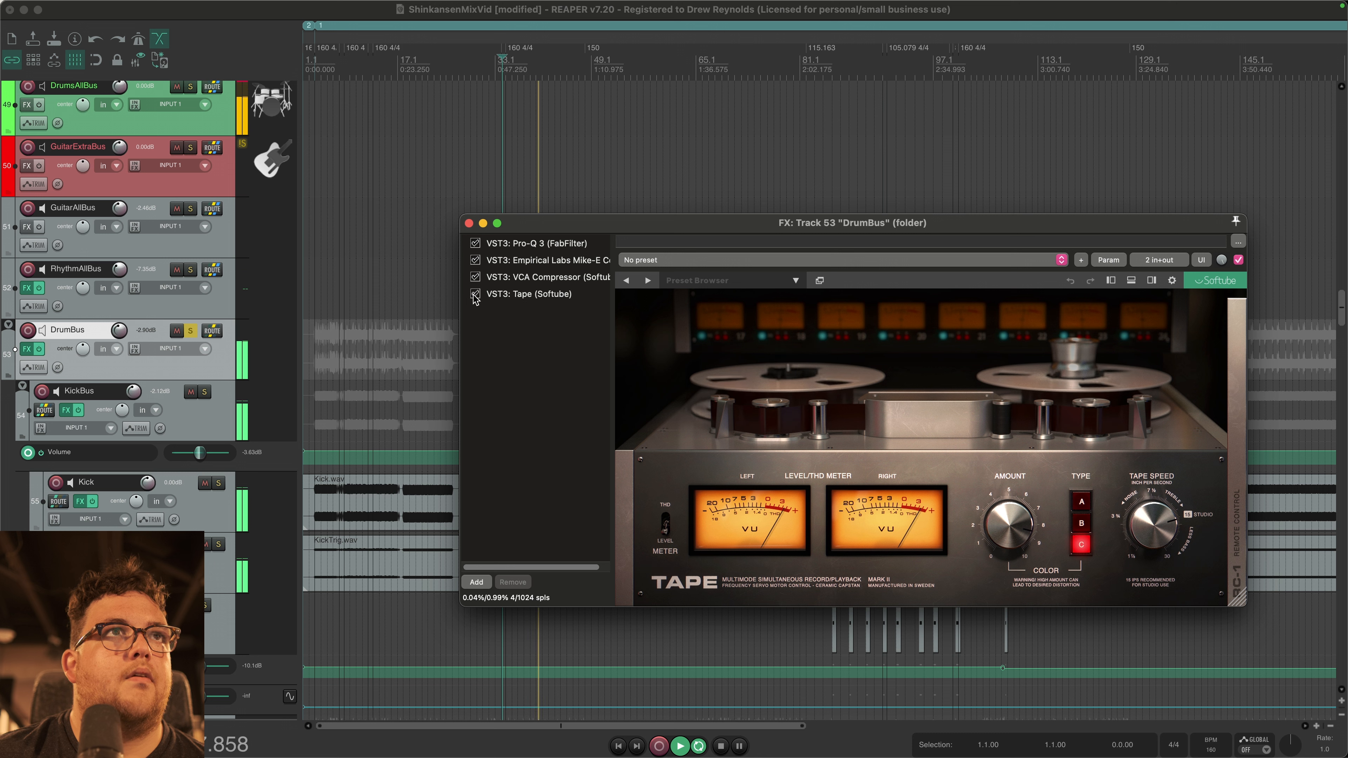
Step: Stop the DrumBus playback, close its effects window and save the project
{"action": "key", "text": "space"}
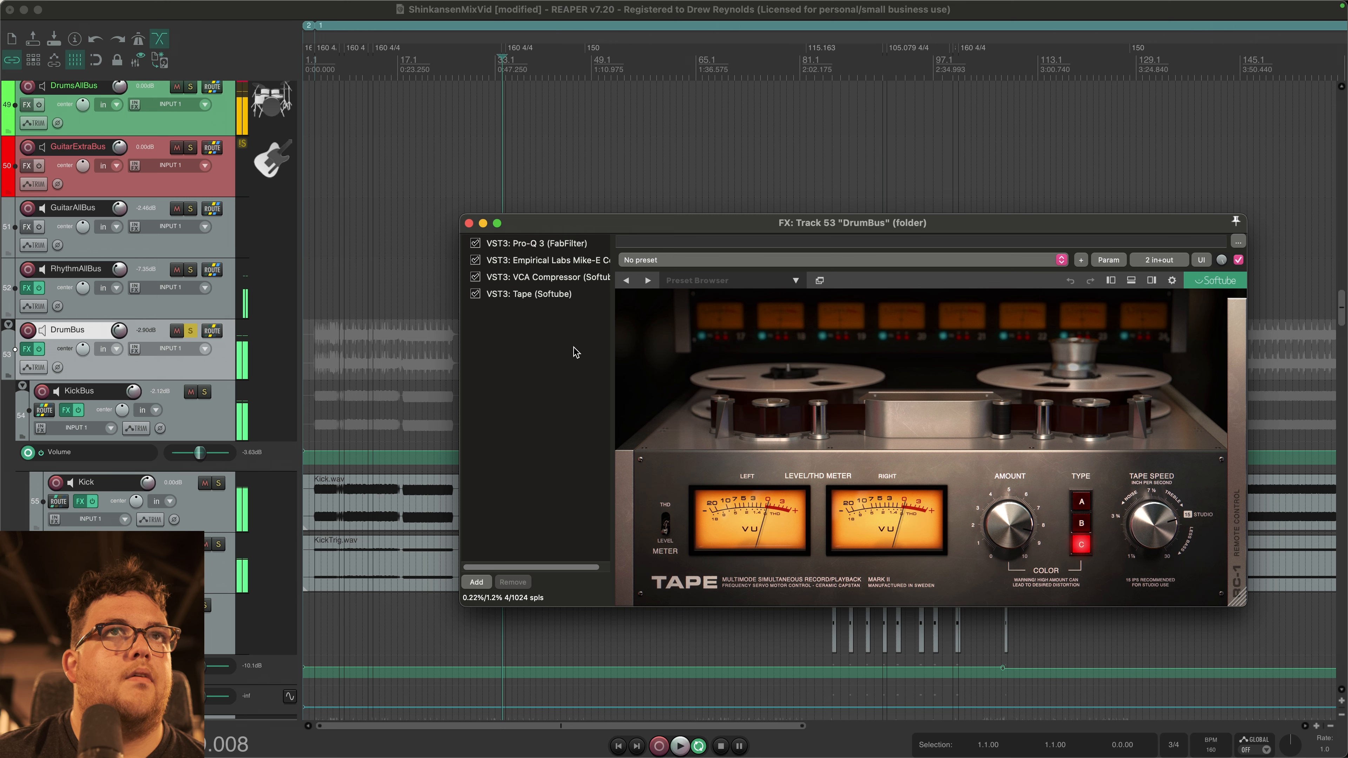
{"action": "key", "text": "Escape"}
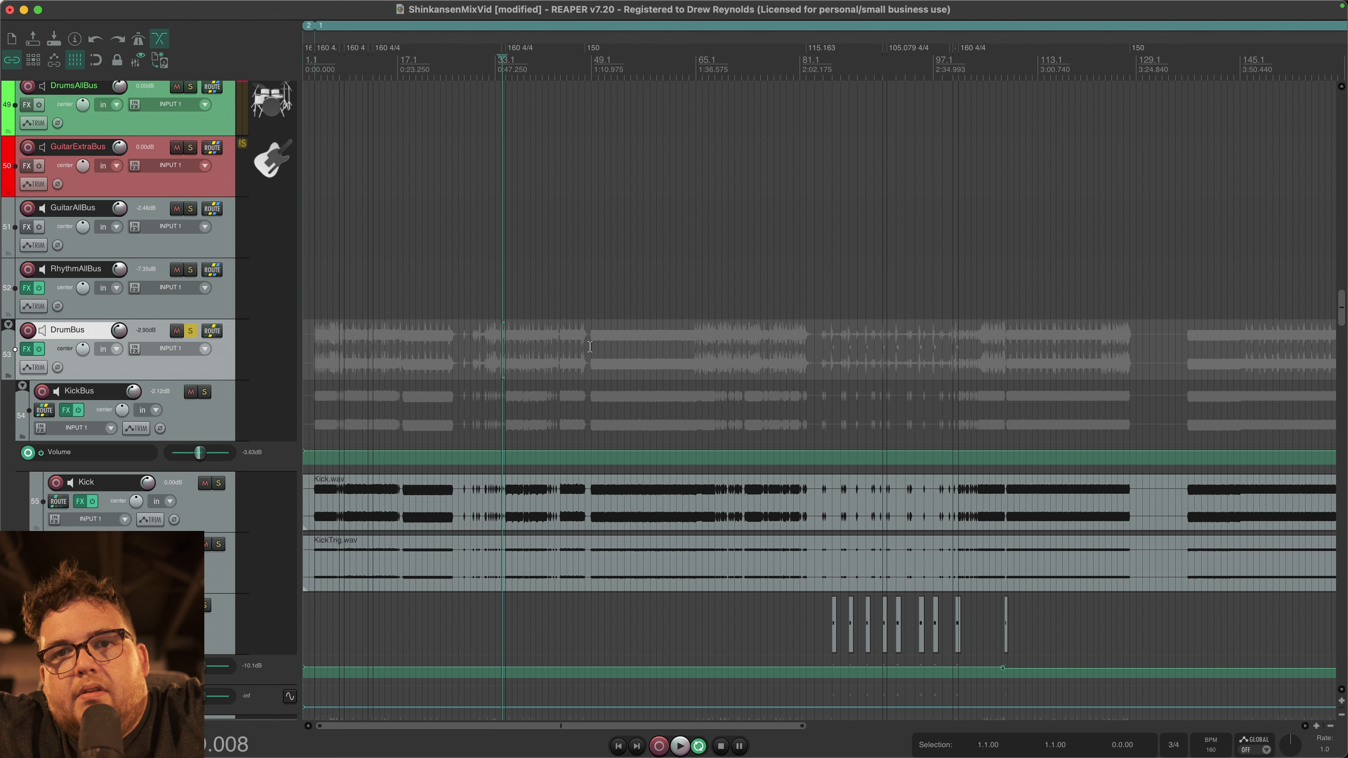
{"action": "key", "text": "cmd+s"}
Step: Select the Trigger 2 track around bar 84 and examine its MIDI items
{"action": "scroll", "coordinate": [289, 573], "scroll_direction": "down", "scroll_amount": 4}
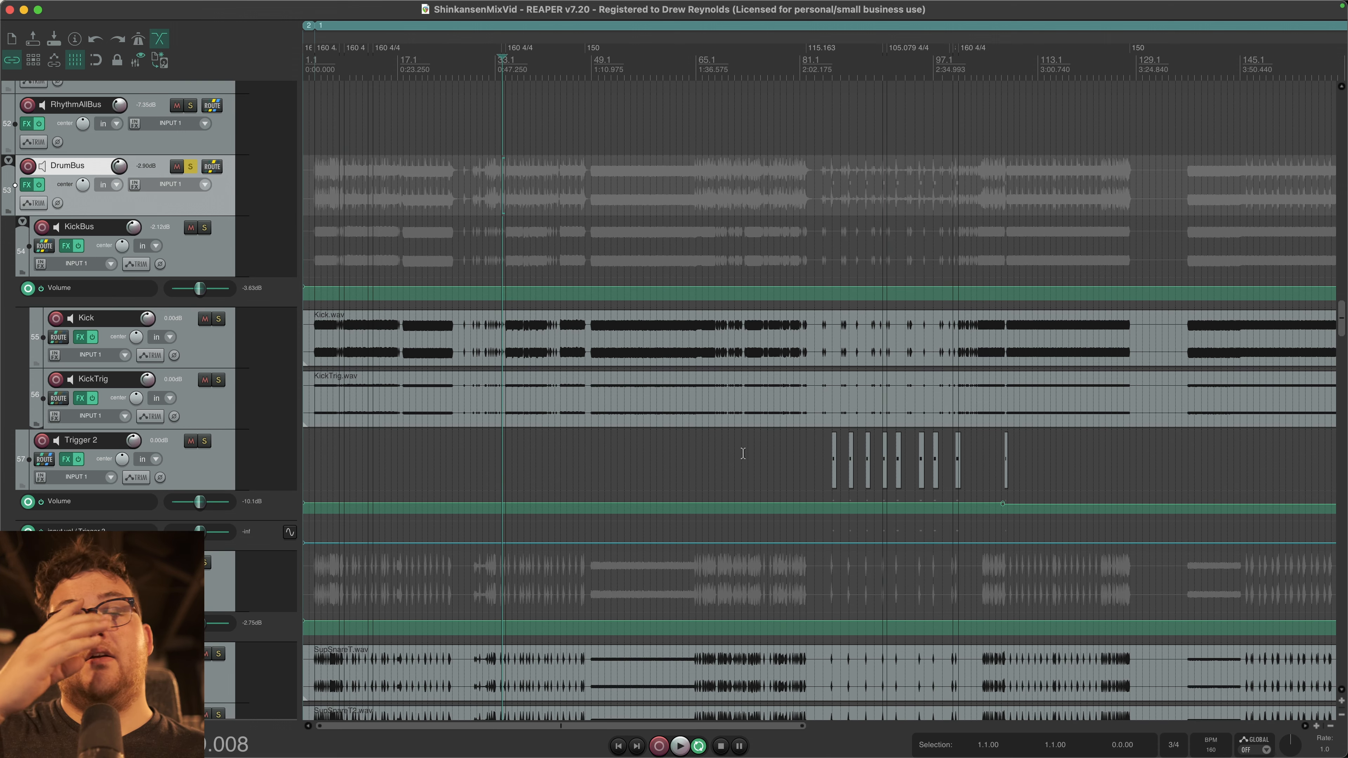
{"action": "left_click", "coordinate": [822, 454]}
{"action": "scroll", "coordinate": [833, 455], "scroll_direction": "up", "scroll_amount": 3}
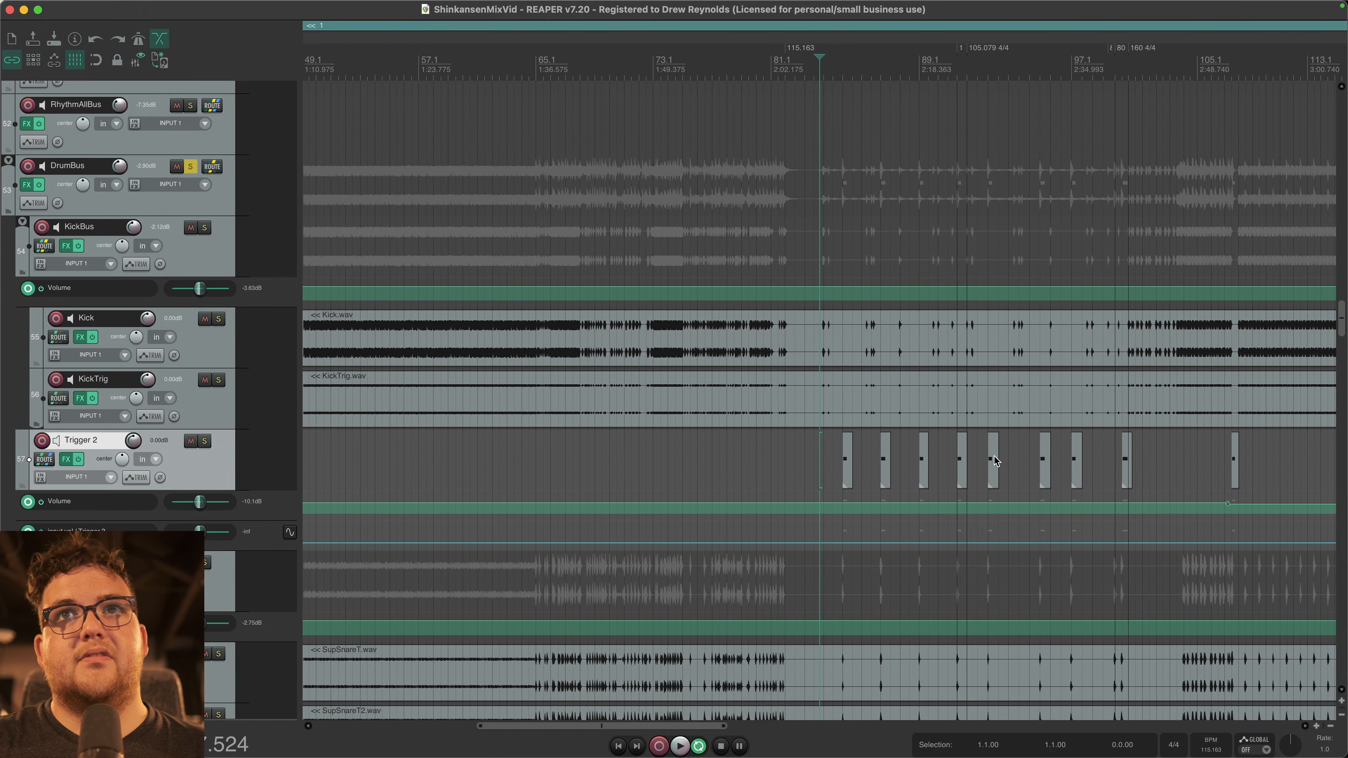
{"action": "scroll", "coordinate": [936, 464], "scroll_direction": "up", "scroll_amount": 8}
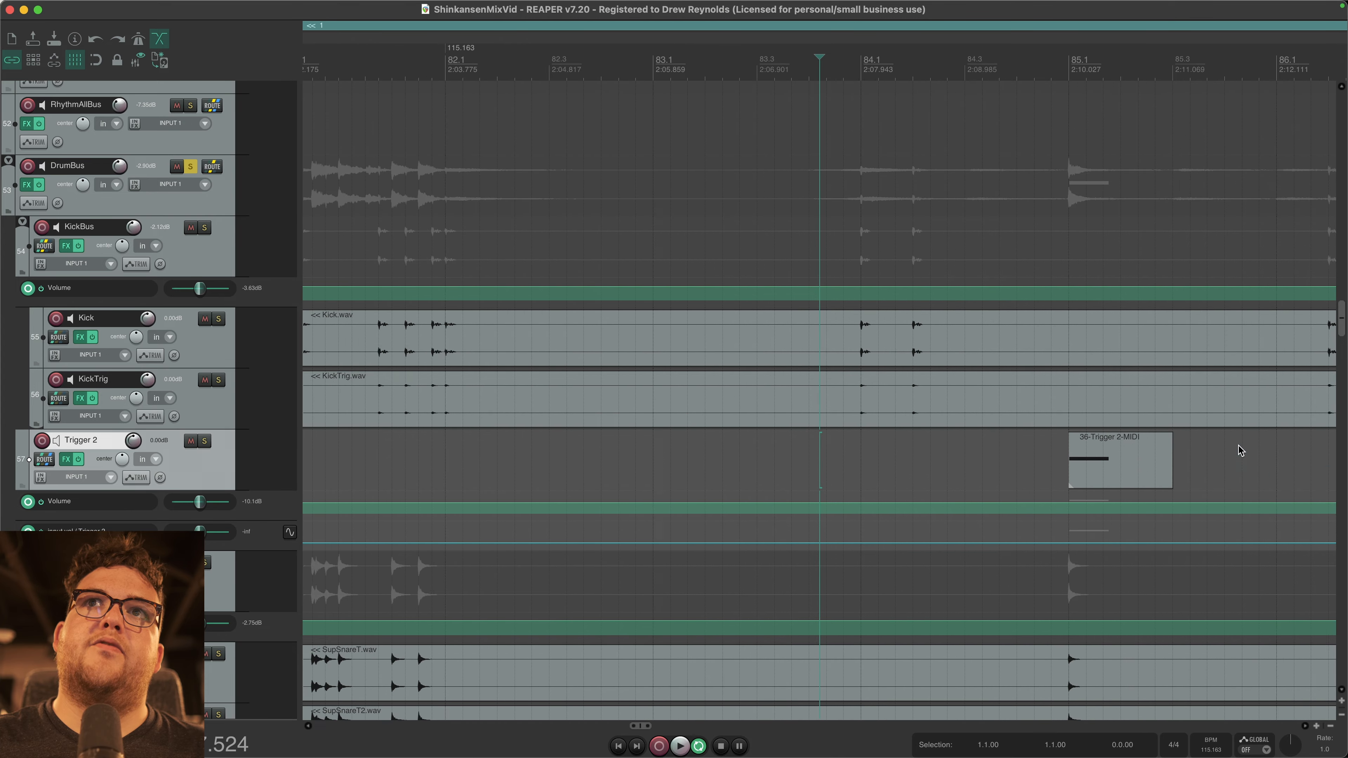
{"action": "scroll", "coordinate": [1220, 445], "scroll_direction": "down", "scroll_amount": 4}
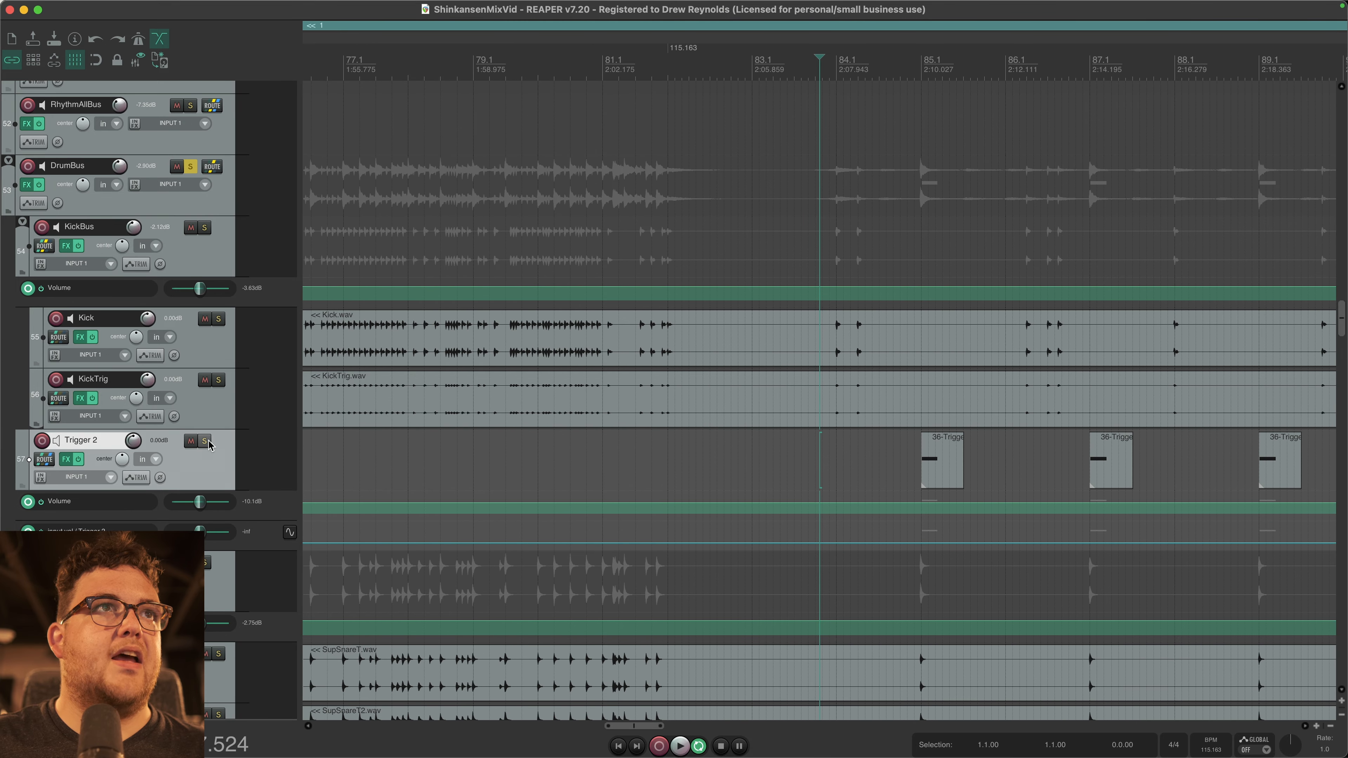
Step: Open the Trigger 2 track's effect chain, examine the snare samples and play the track from just before bar 85
{"action": "left_click", "coordinate": [66, 459]}
{"action": "left_click_drag", "start_coordinate": [299, 68], "coordinate": [390, 68]}
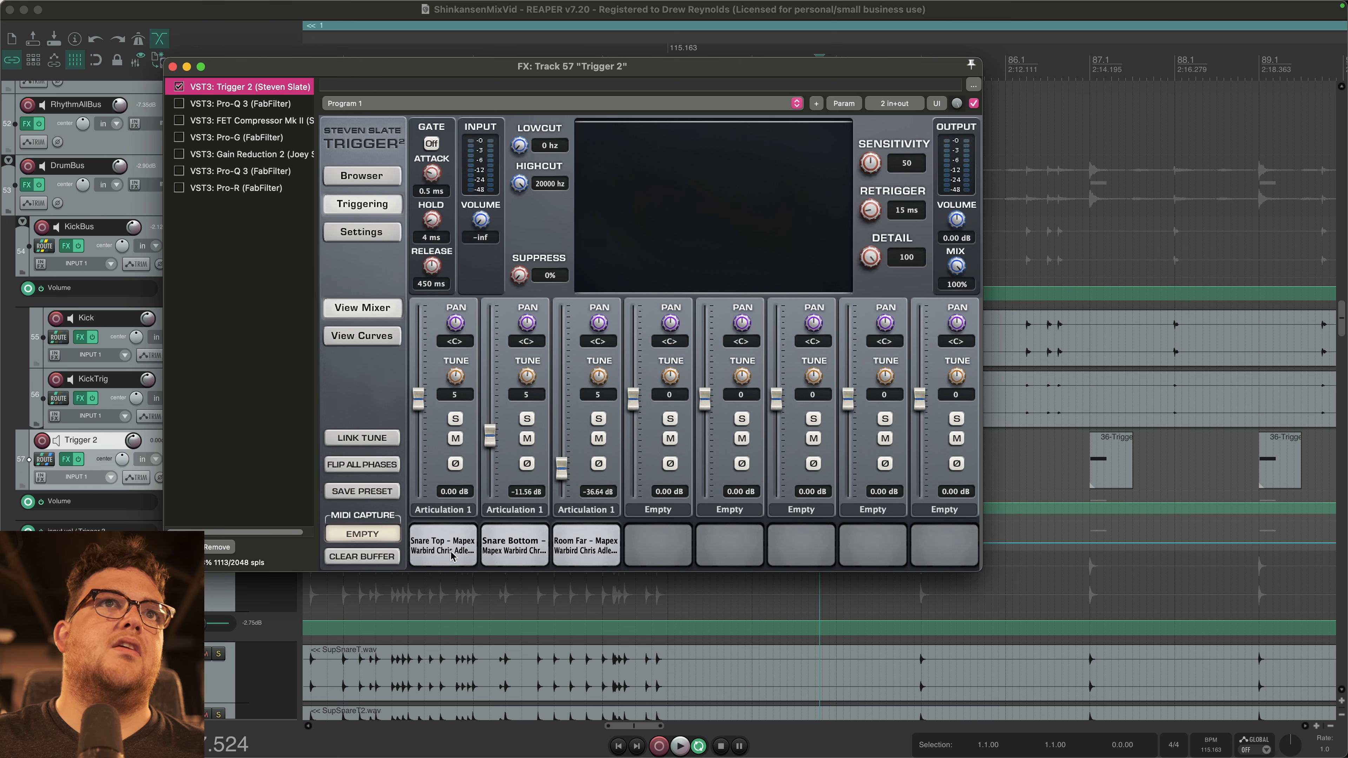
{"action": "left_click_drag", "start_coordinate": [771, 78], "coordinate": [851, 524]}
{"action": "left_click", "coordinate": [872, 484]}
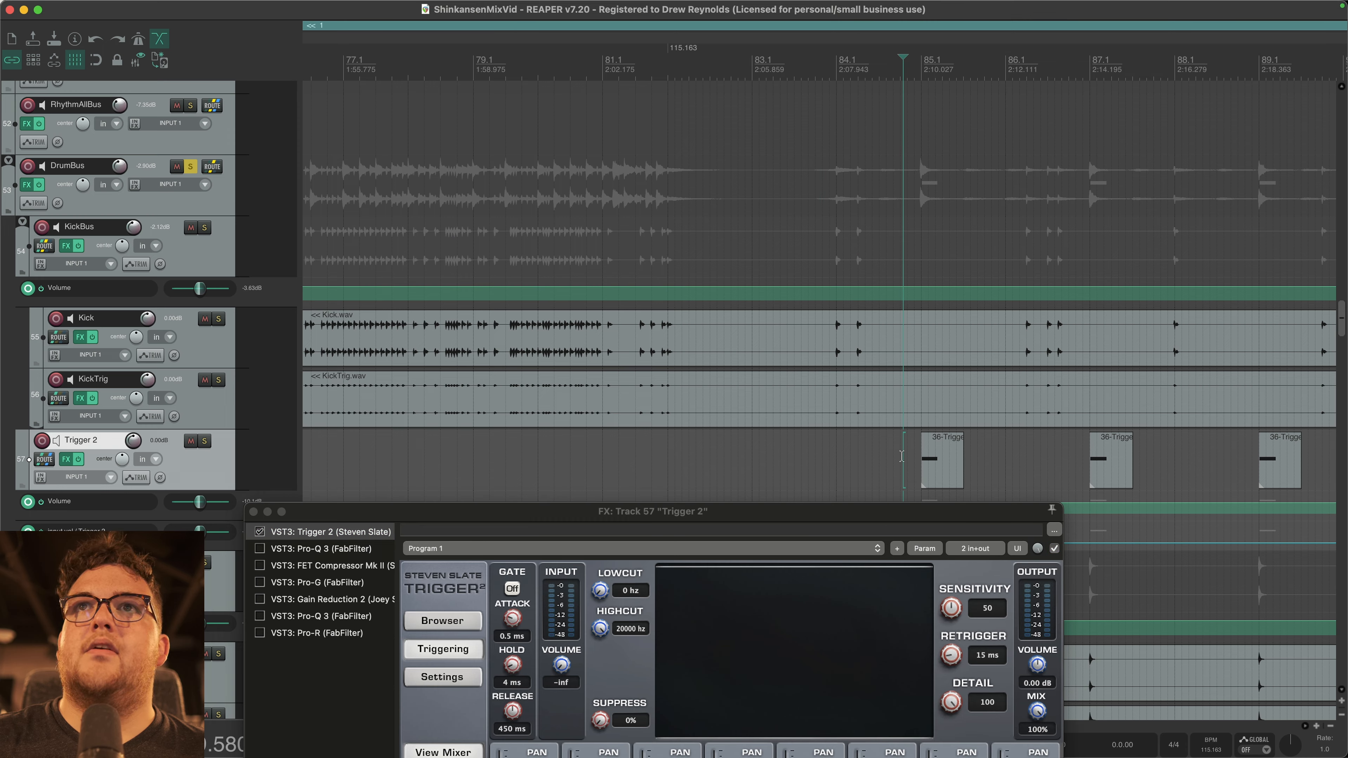
{"action": "left_click_drag", "start_coordinate": [494, 514], "coordinate": [423, 365]}
{"action": "key", "text": "space"}
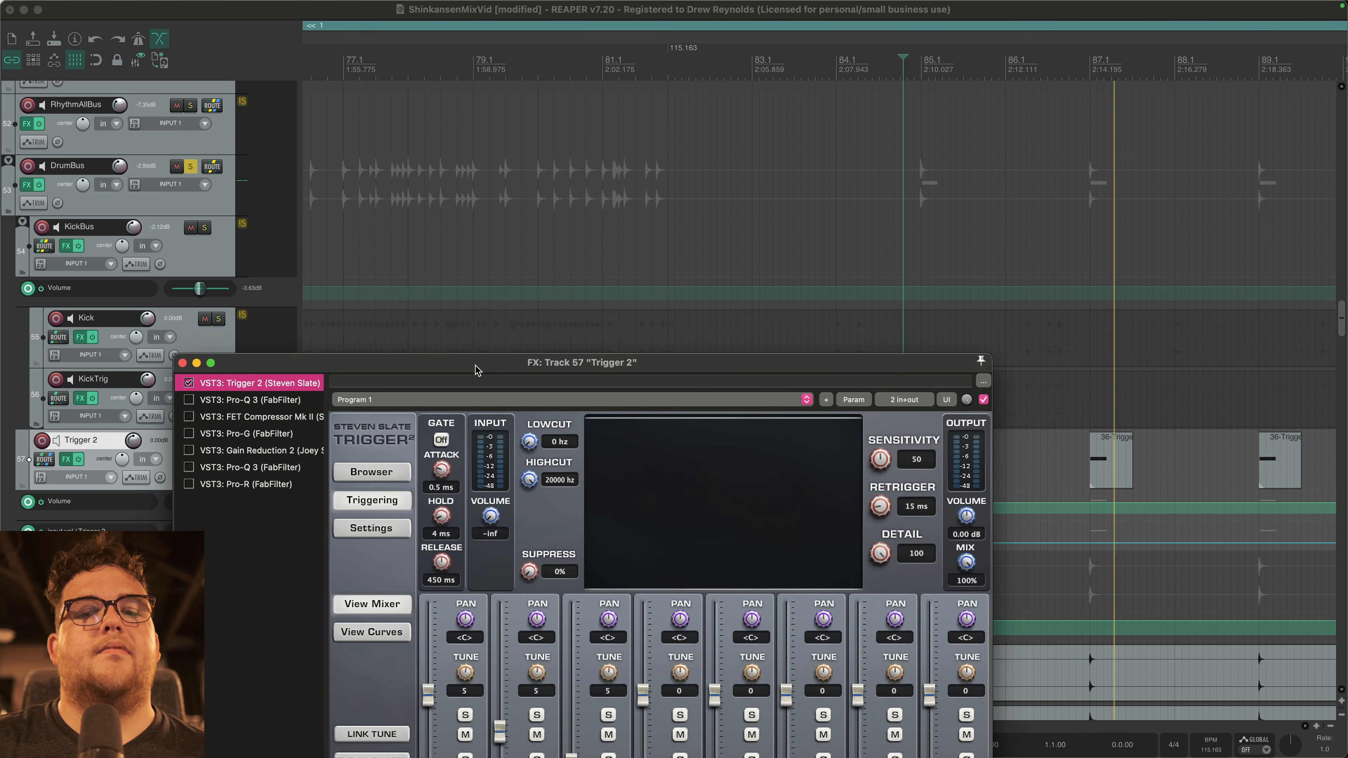
{"action": "key", "text": "space"}
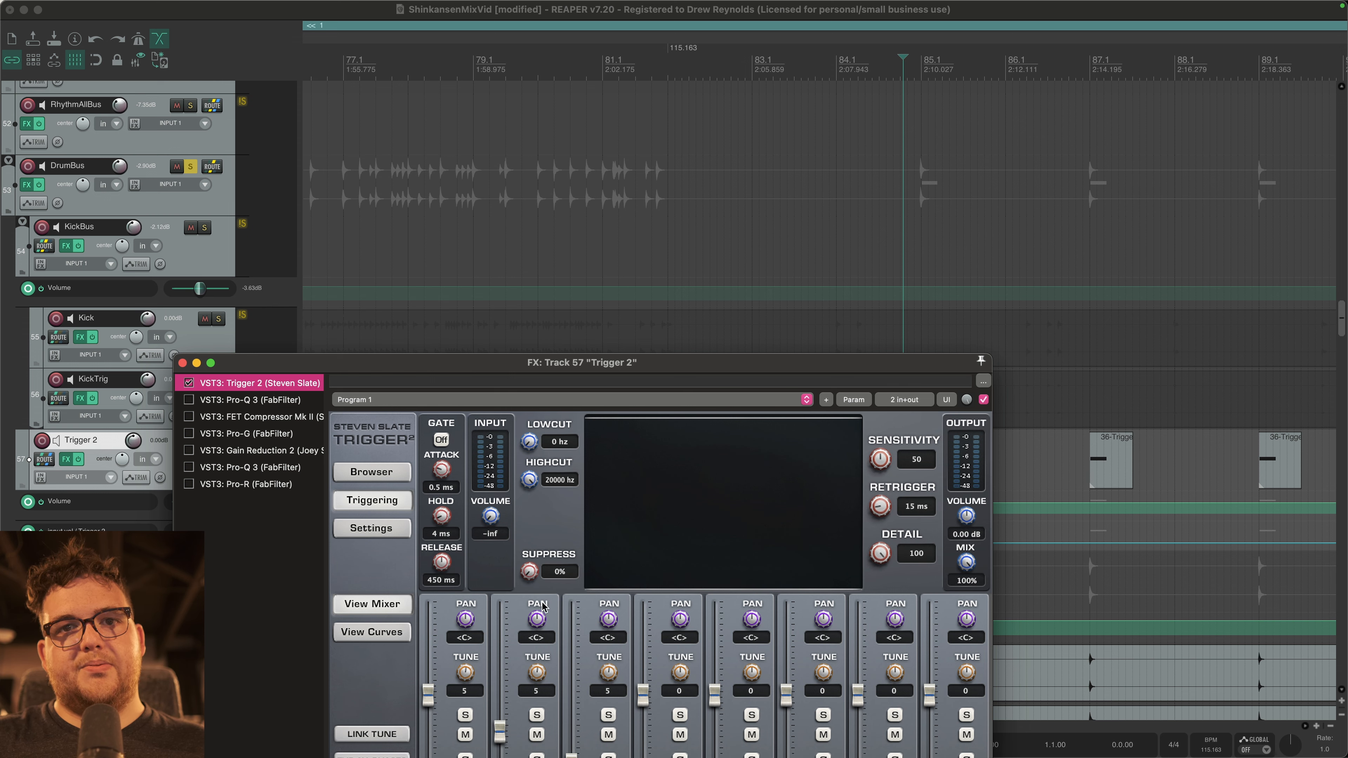
Step: Enable the first Pro-Q 3 on the Trigger 2 track, examine its output gain and play from just before bar 85
{"action": "left_click_drag", "start_coordinate": [517, 370], "coordinate": [533, 178]}
{"action": "left_click", "coordinate": [205, 208]}
{"action": "left_click", "coordinate": [248, 214]}
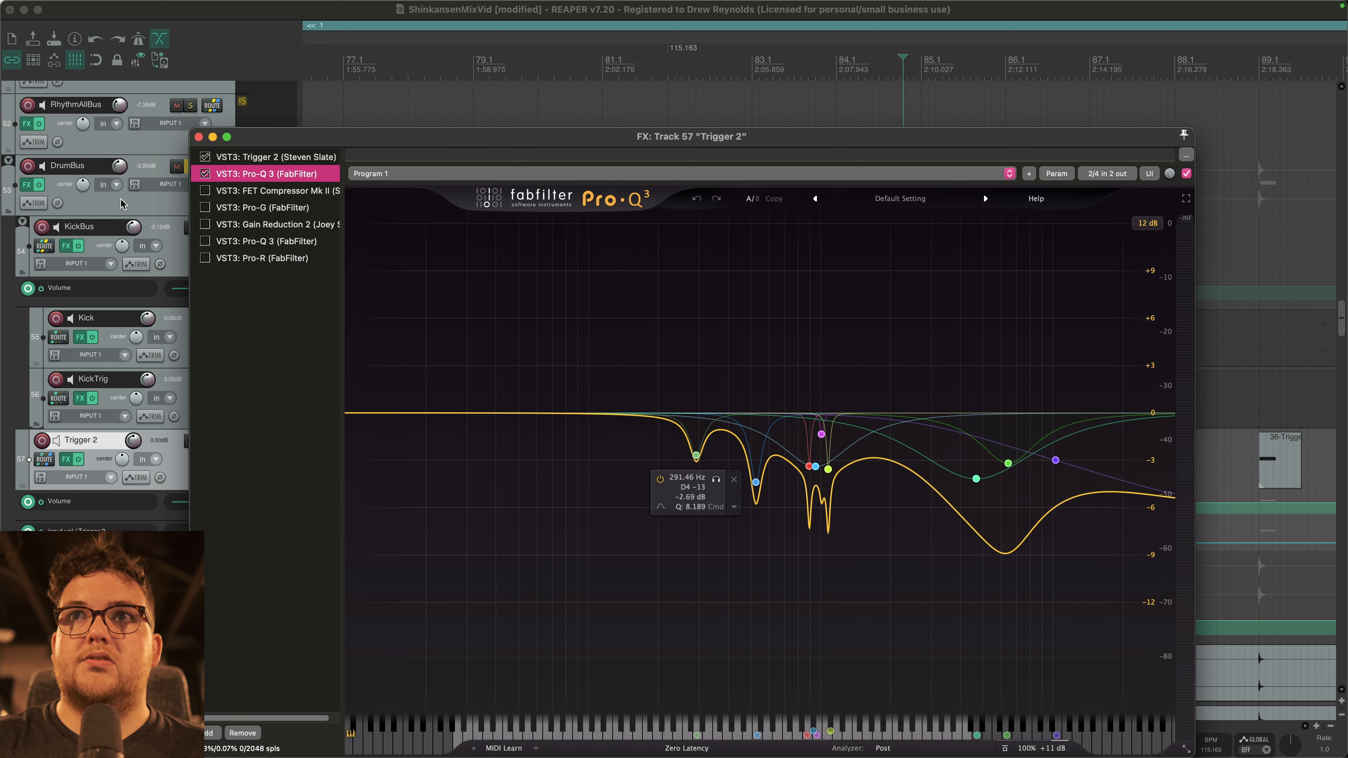
{"action": "left_click", "coordinate": [205, 174]}
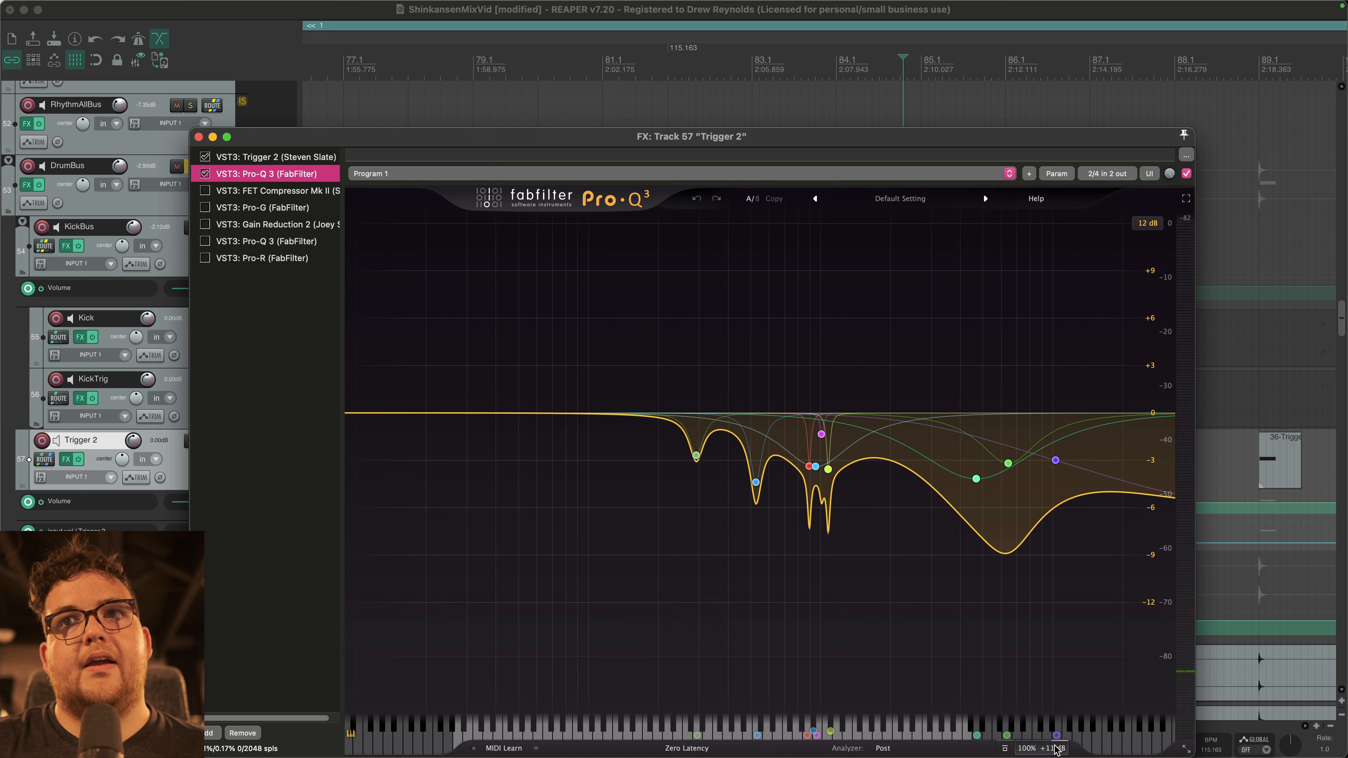
{"action": "mouse_move", "coordinate": [1056, 749]}
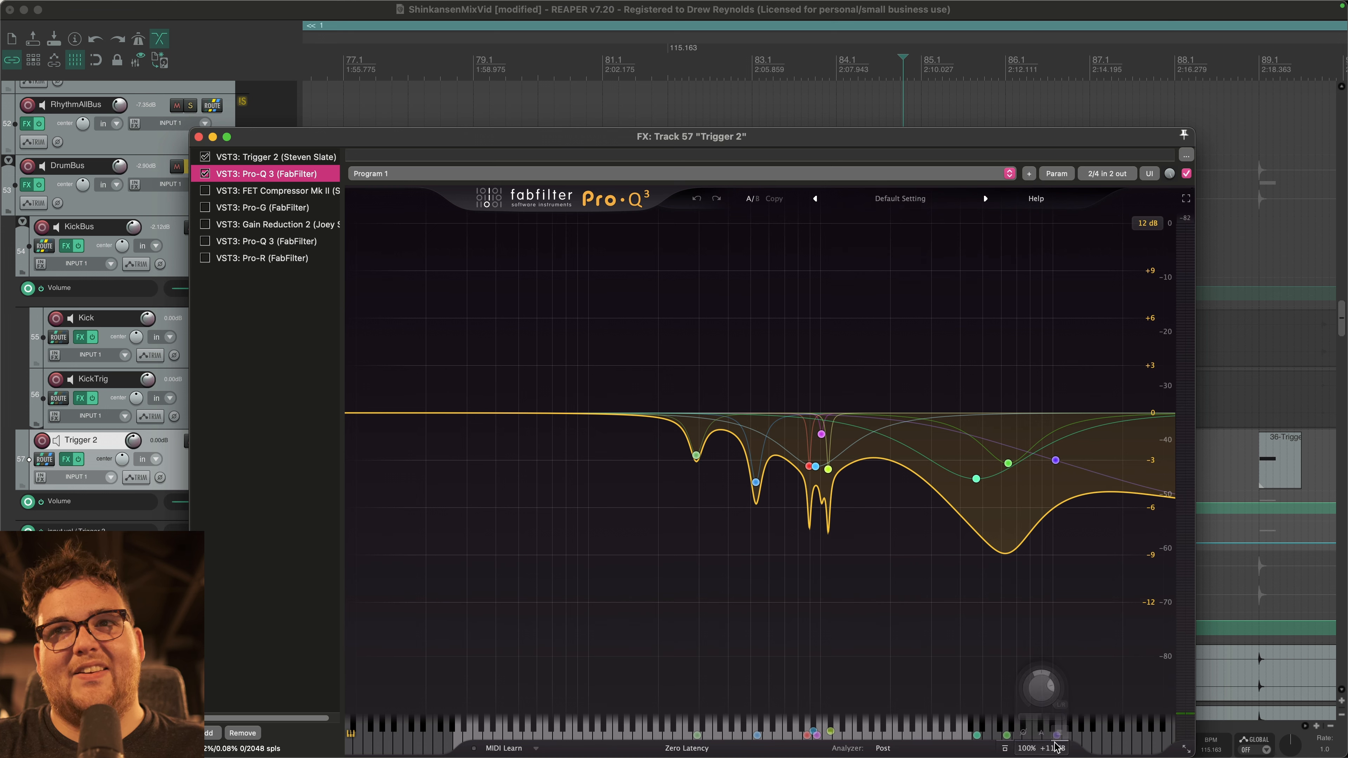
{"action": "left_click_drag", "start_coordinate": [804, 138], "coordinate": [789, 75]}
{"action": "key", "text": "space"}
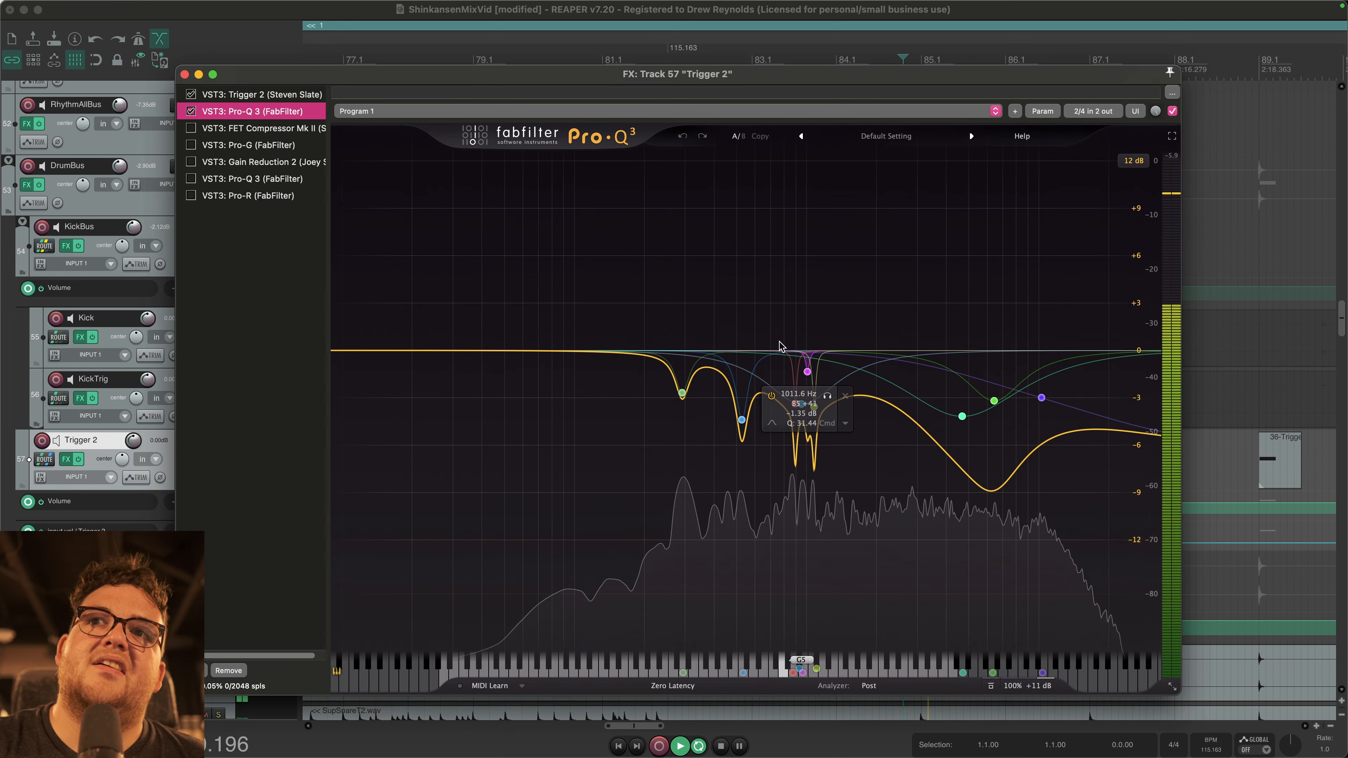
{"action": "key", "text": "space"}
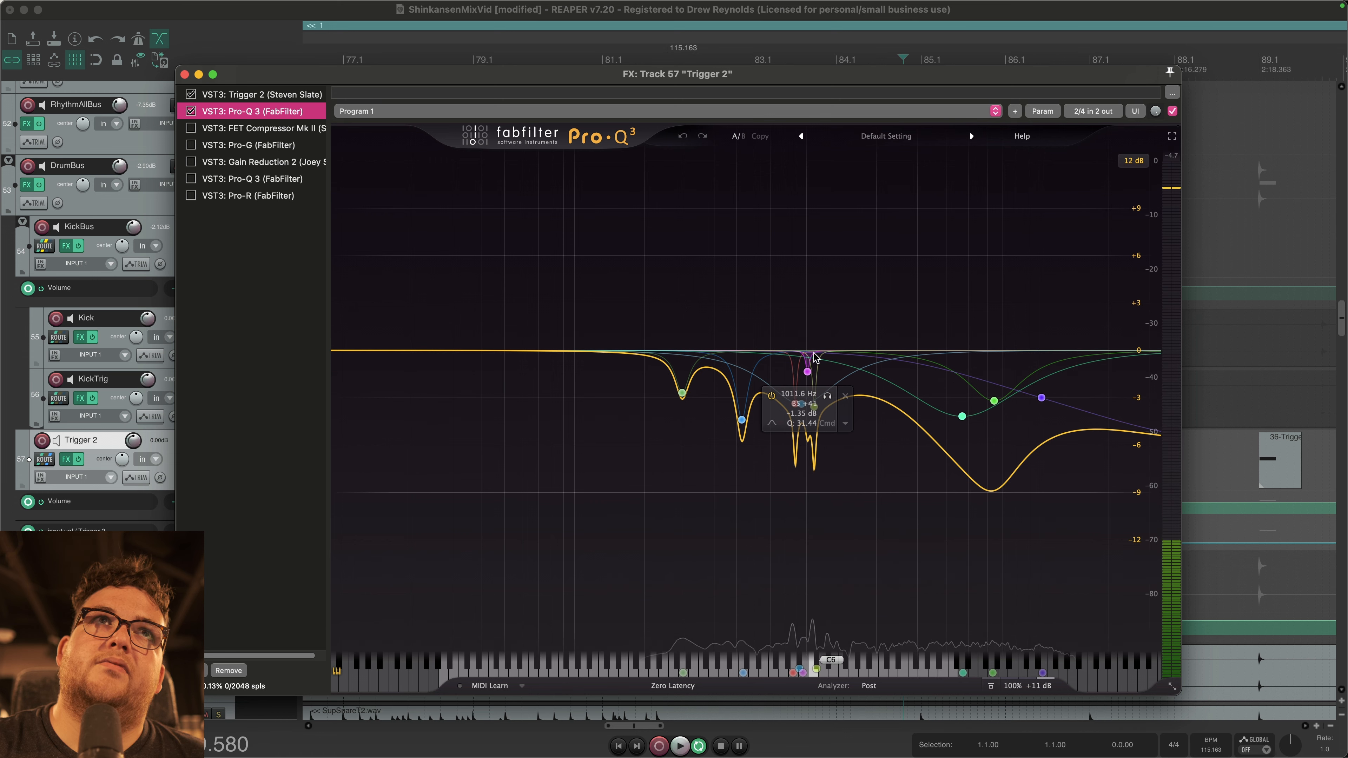
Step: Enable the FET Compressor Mk II on the Trigger 2 track and examine its drive, attack, release, British mode and input settings
{"action": "left_click", "coordinate": [215, 127]}
{"action": "left_click_drag", "start_coordinate": [699, 72], "coordinate": [786, 242]}
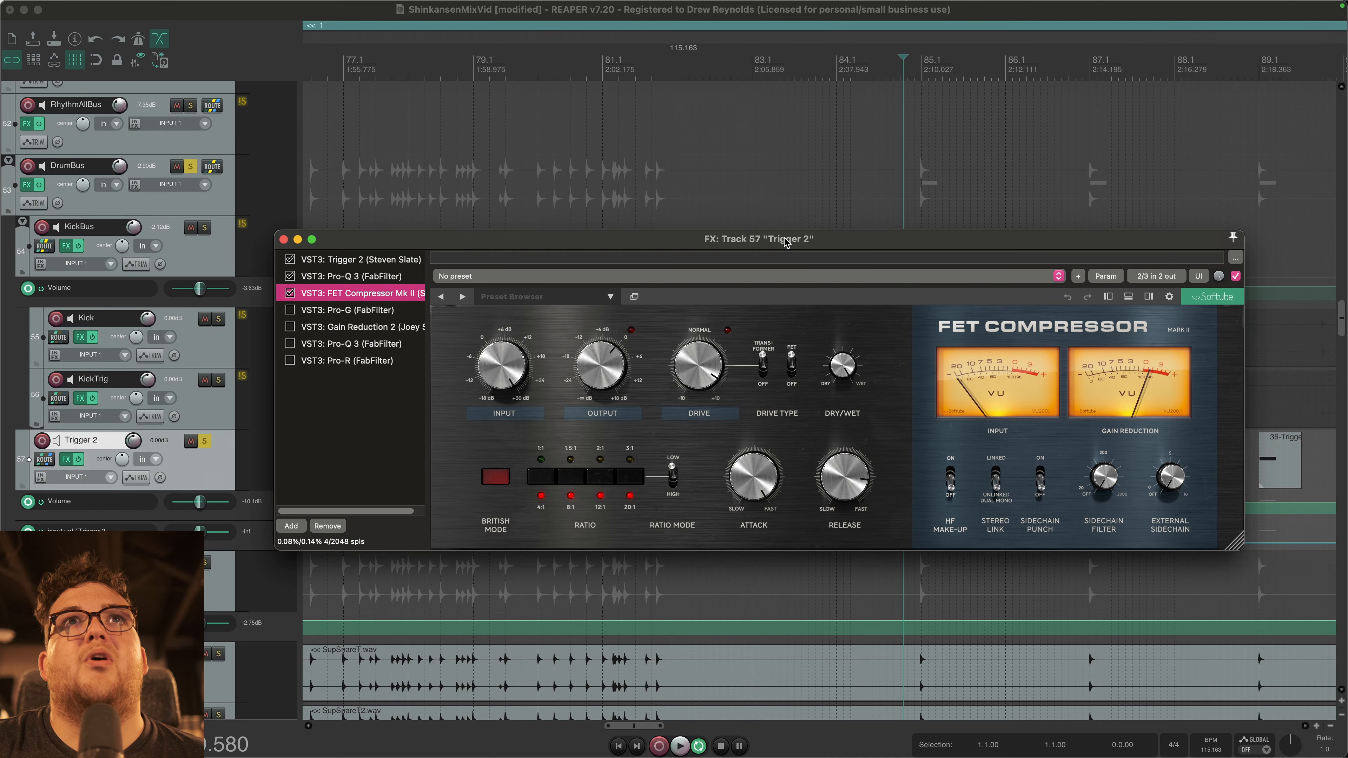
{"action": "mouse_move", "coordinate": [726, 365]}
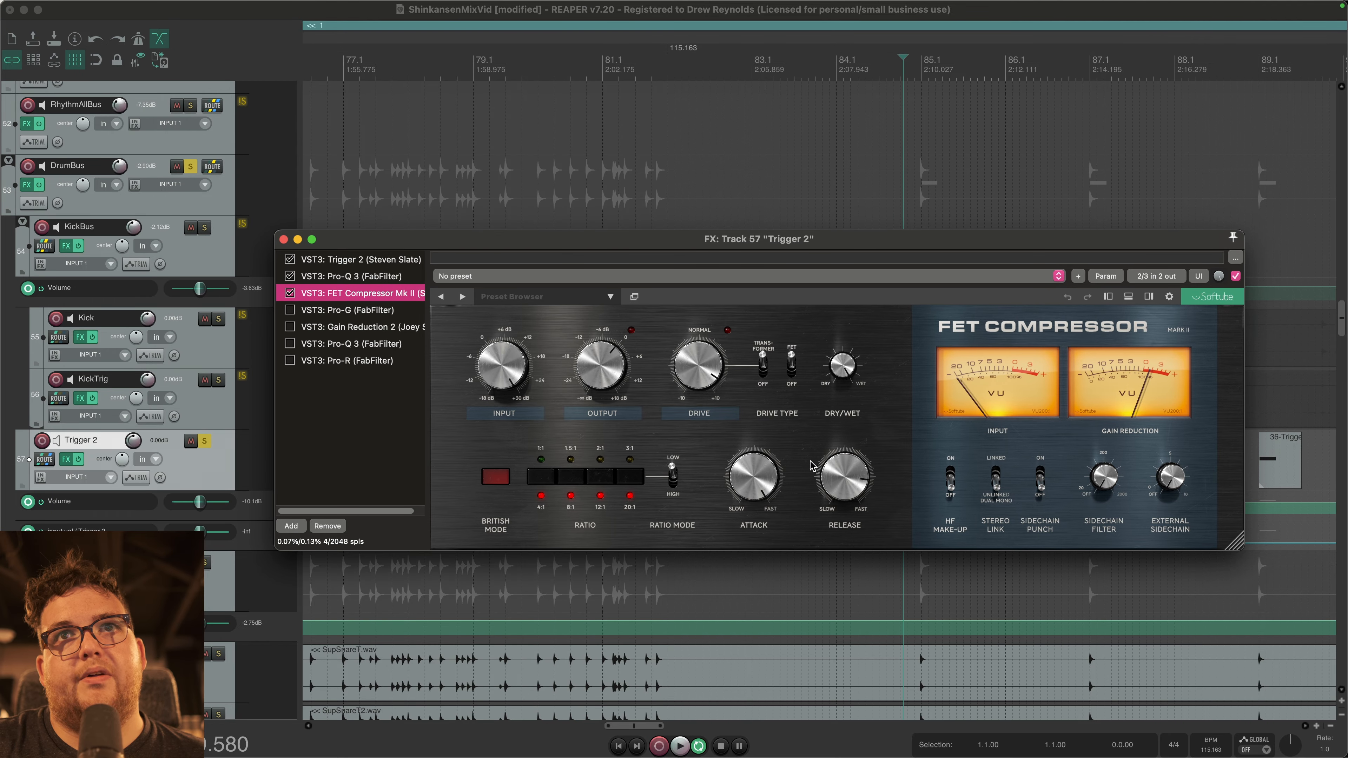
{"action": "mouse_move", "coordinate": [838, 483]}
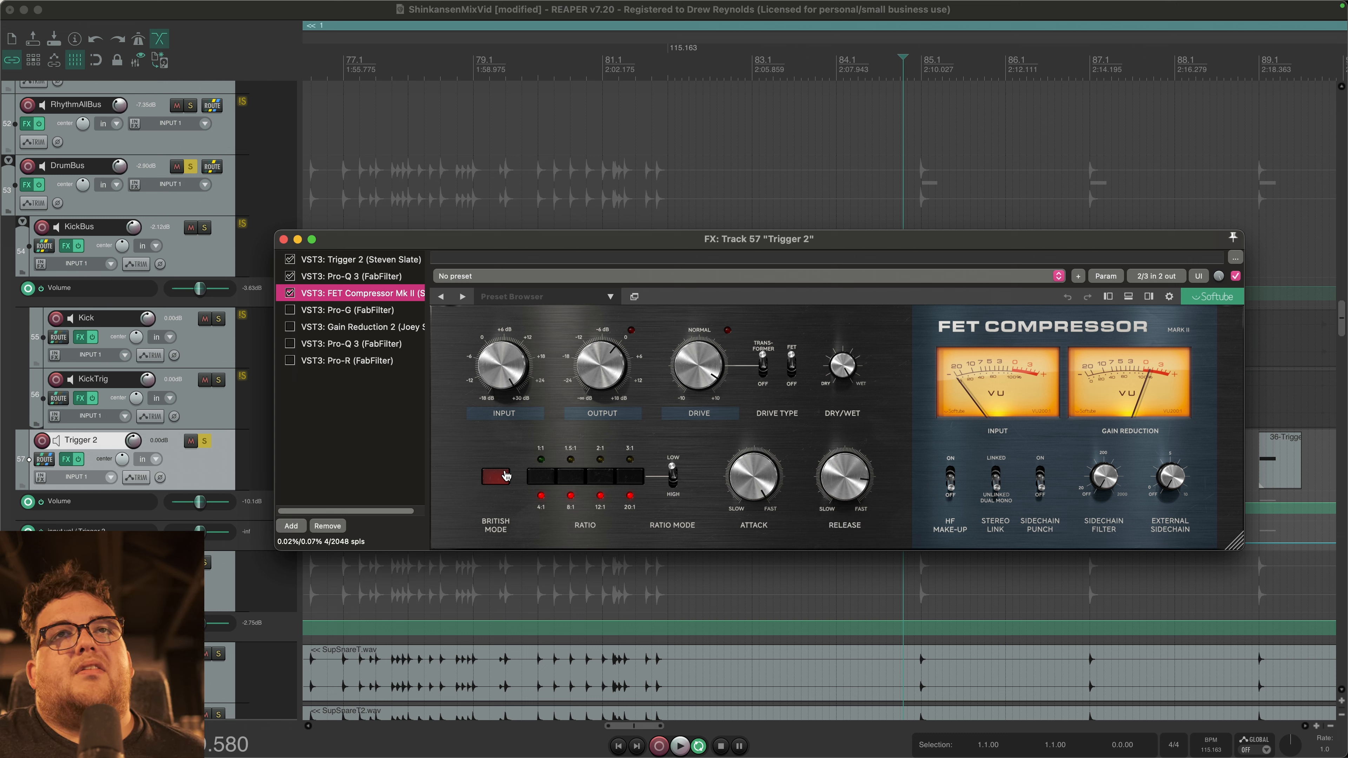
{"action": "mouse_move", "coordinate": [499, 357]}
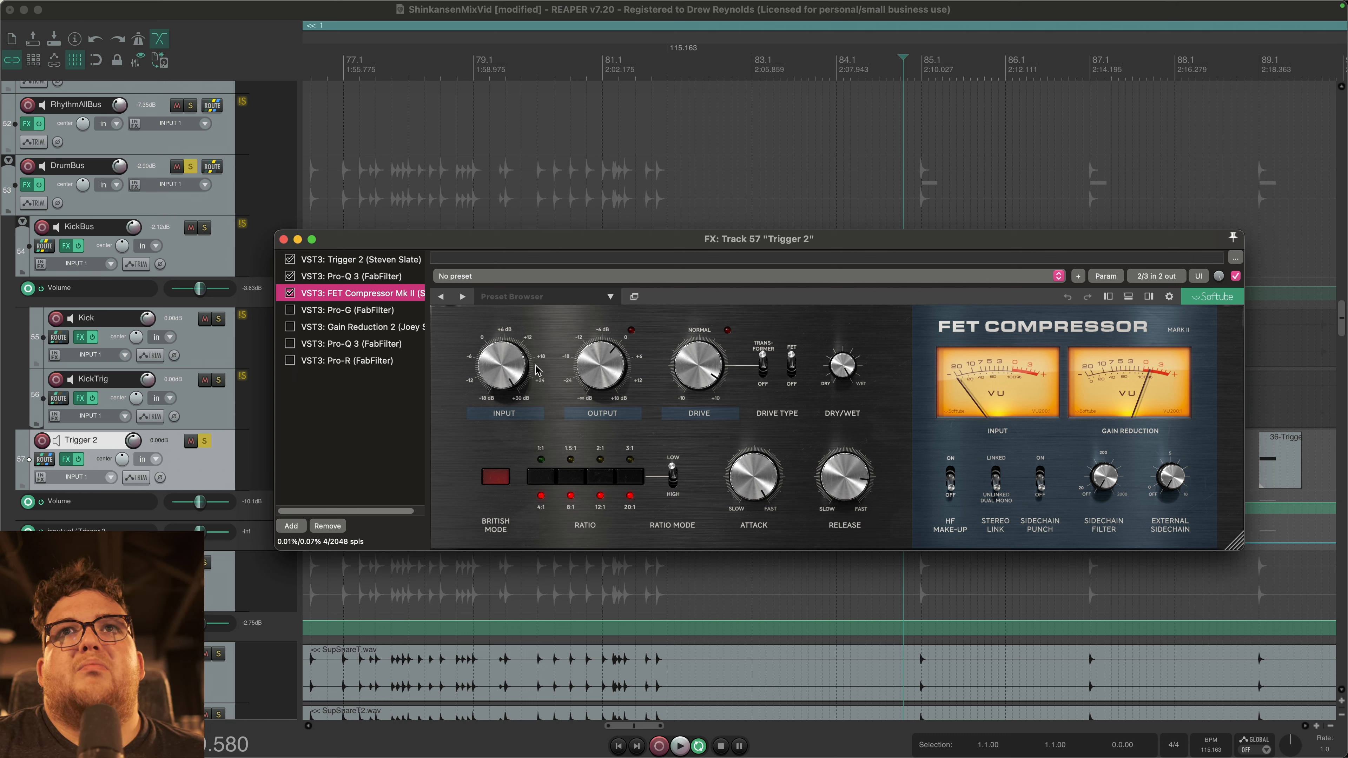
Step: Play the Trigger 2 track from just before bar 85, comparing the FET Compressor Mk II disabled and enabled
{"action": "left_click_drag", "start_coordinate": [377, 247], "coordinate": [382, 144]}
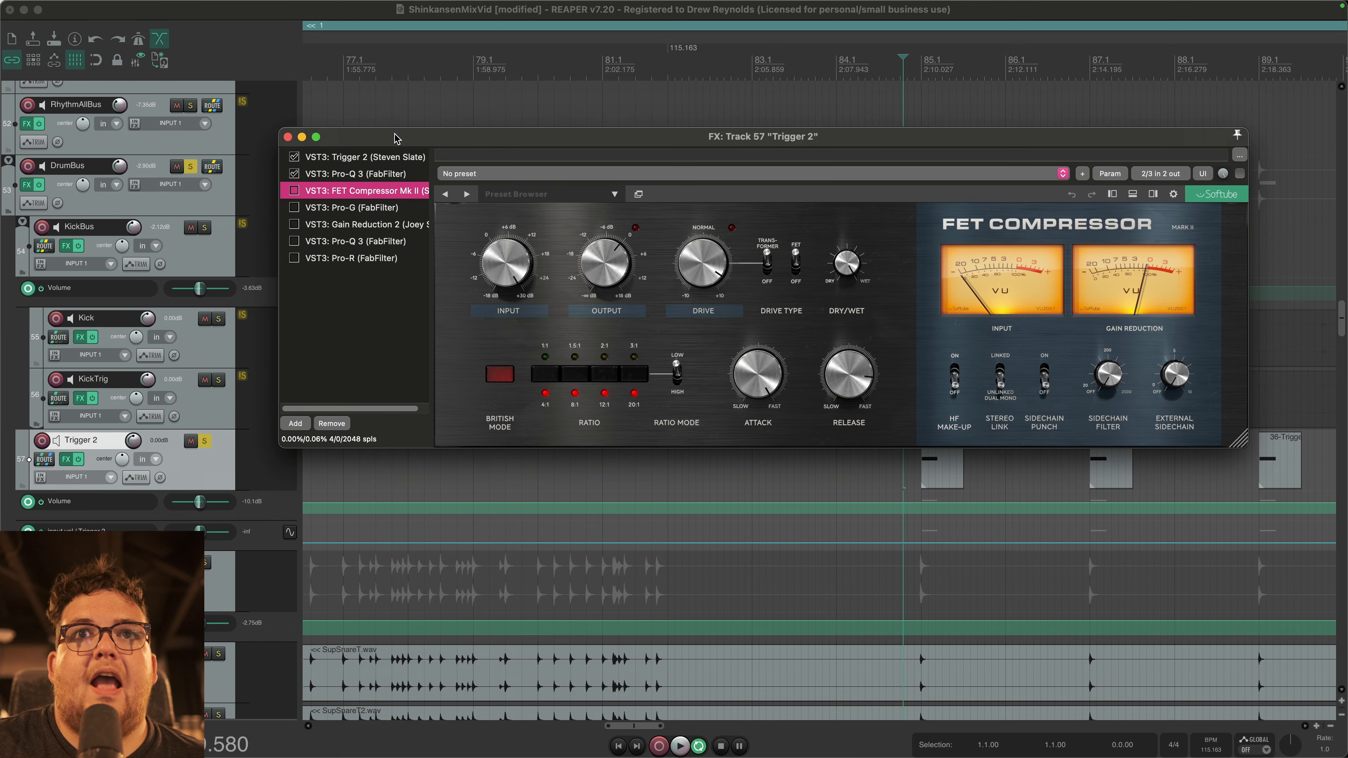
{"action": "left_click", "coordinate": [294, 191]}
{"action": "key", "text": "space"}
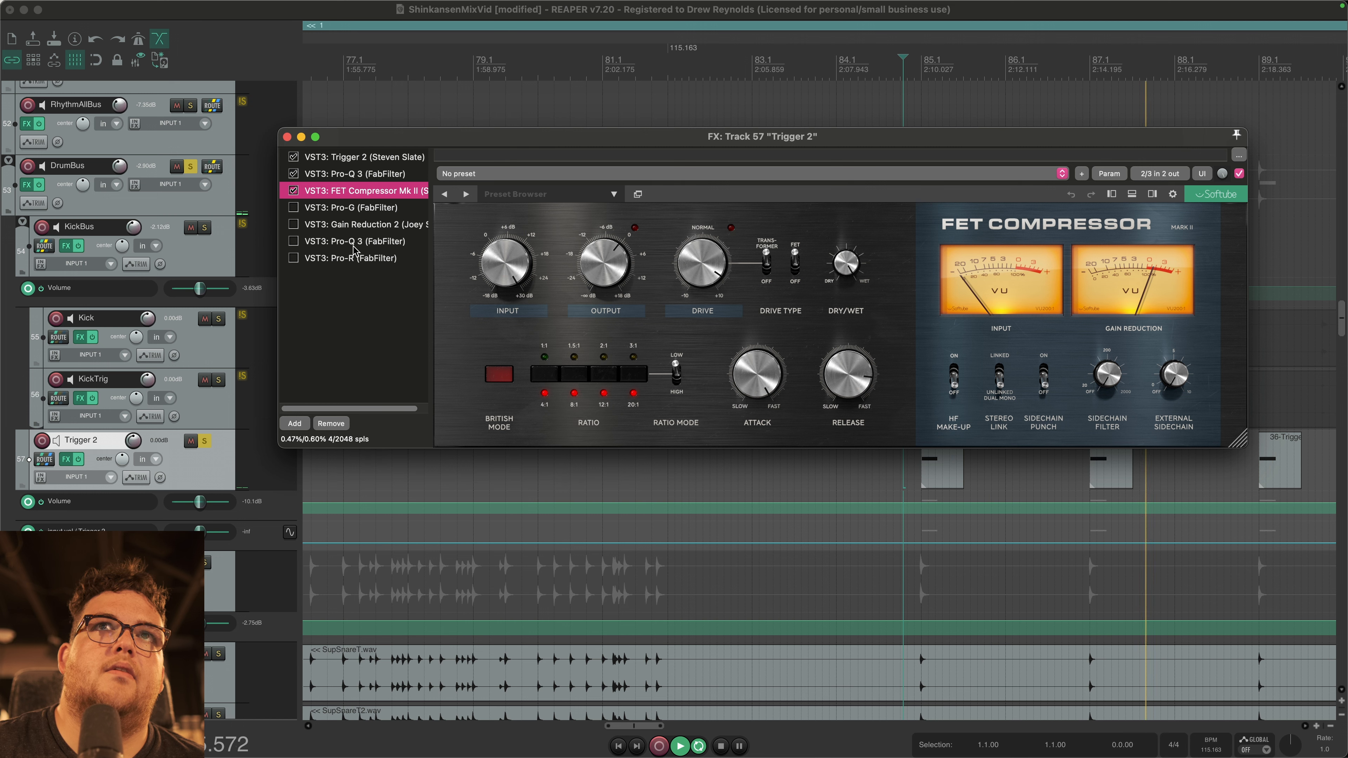
Step: Enable Pro-G on the Trigger 2 track and play from just before bar 85, comparing the gate disabled and enabled
{"action": "left_click", "coordinate": [341, 209]}
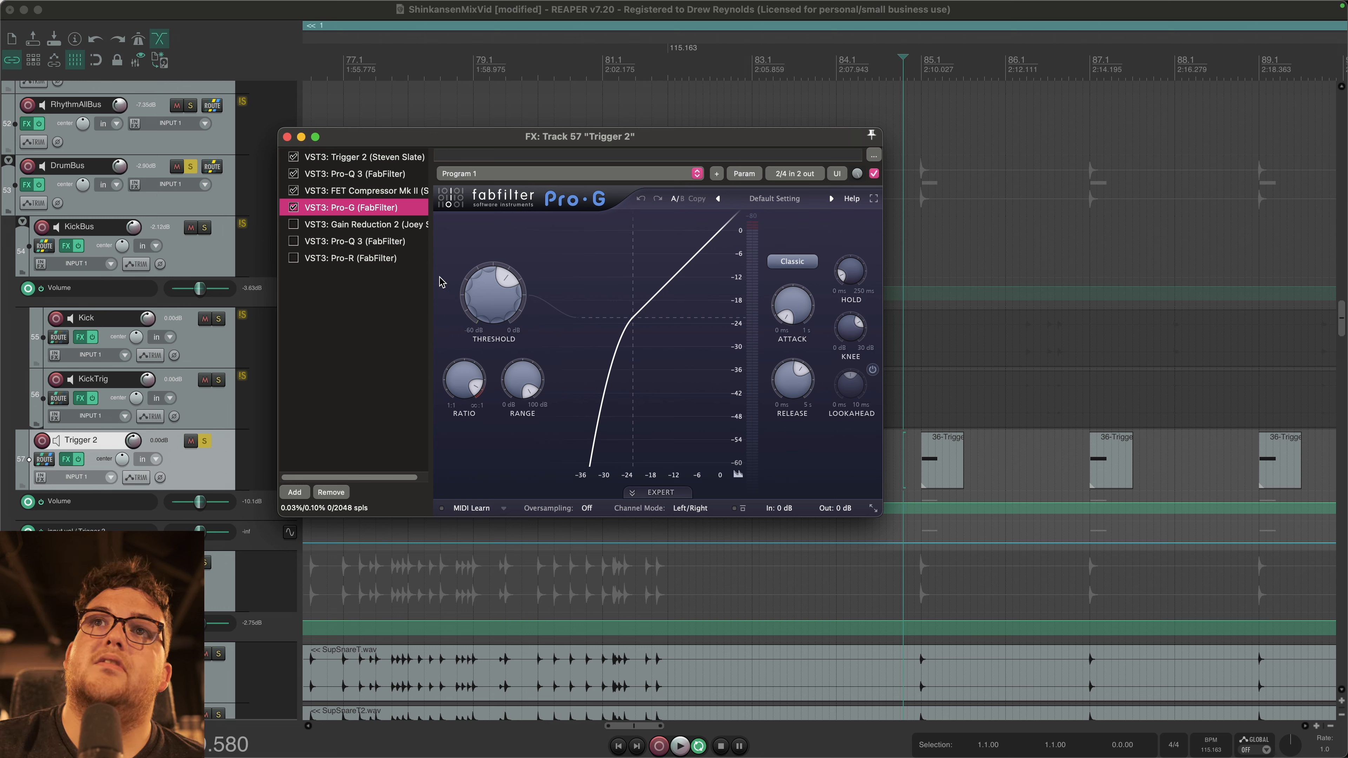
{"action": "key", "text": "space"}
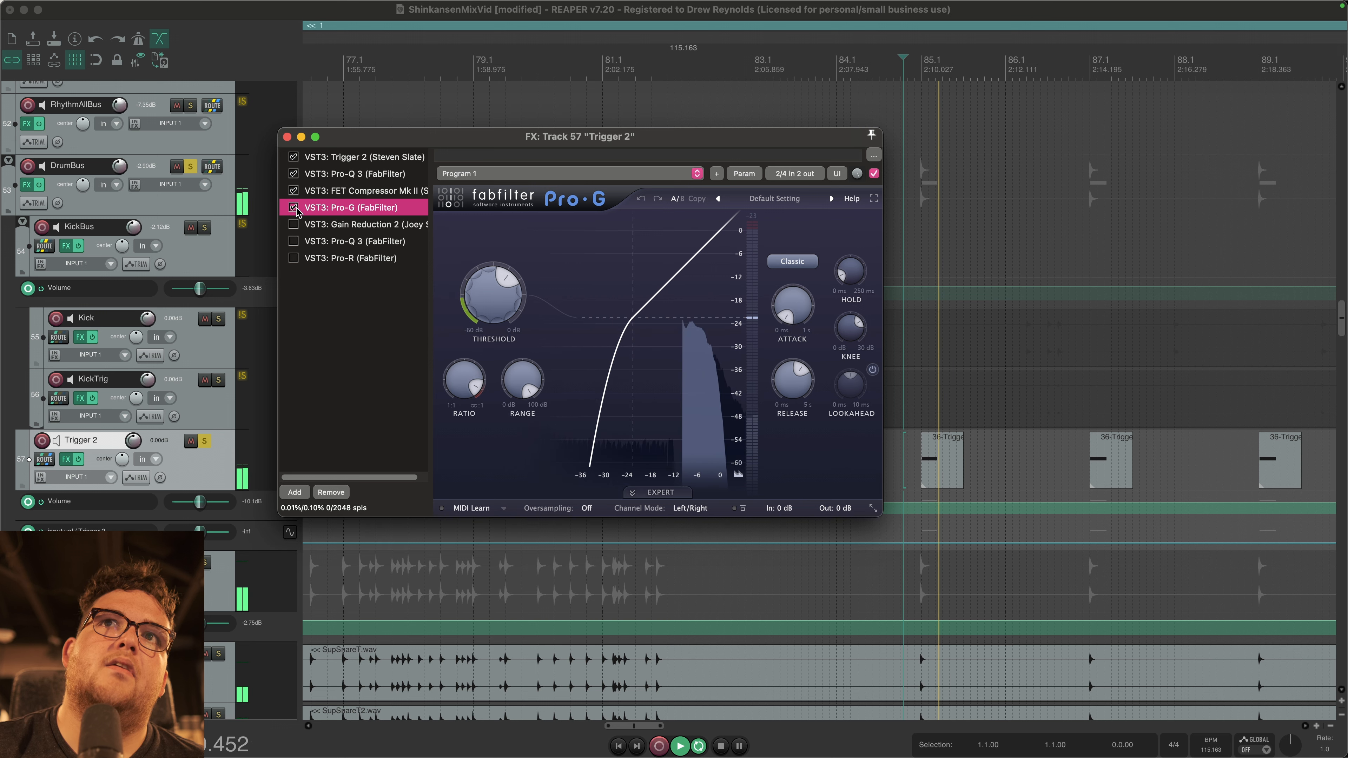
{"action": "key", "text": "space"}
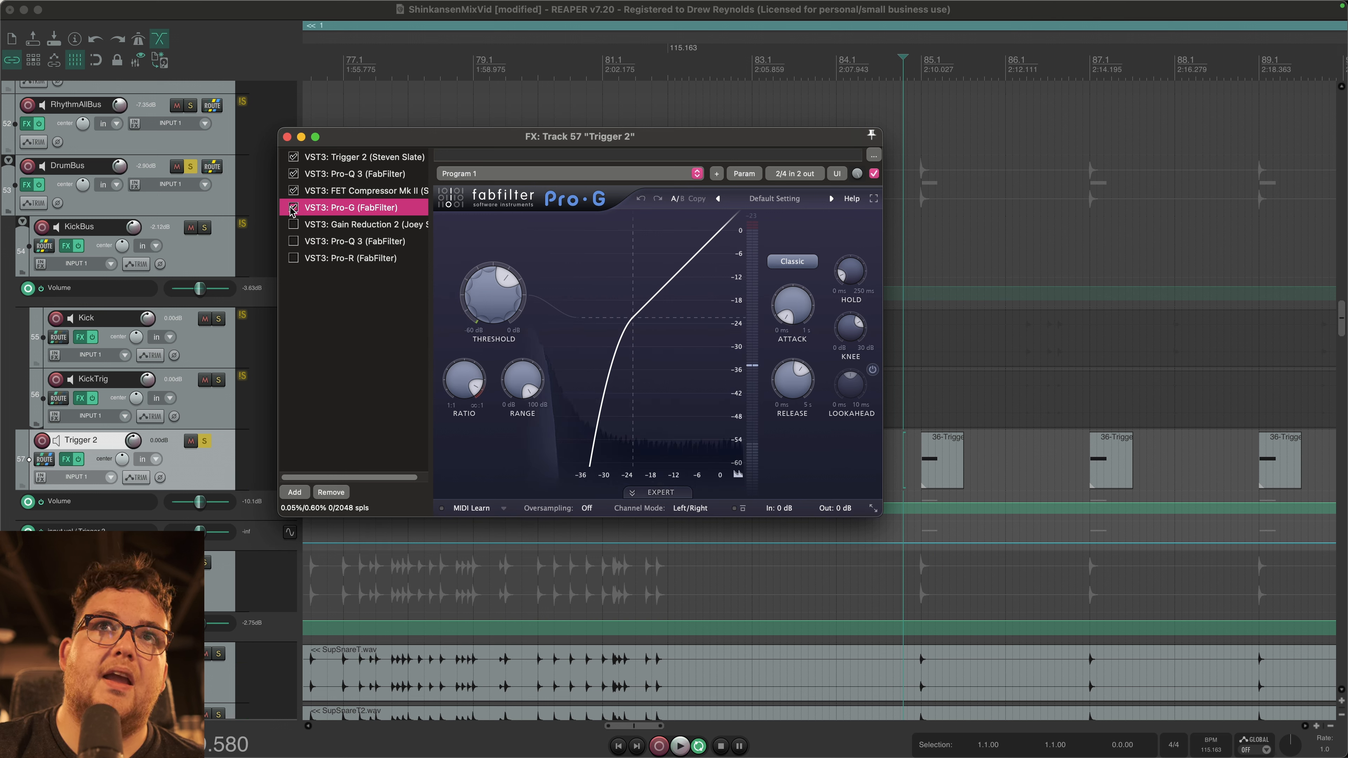
{"action": "key", "text": "space"}
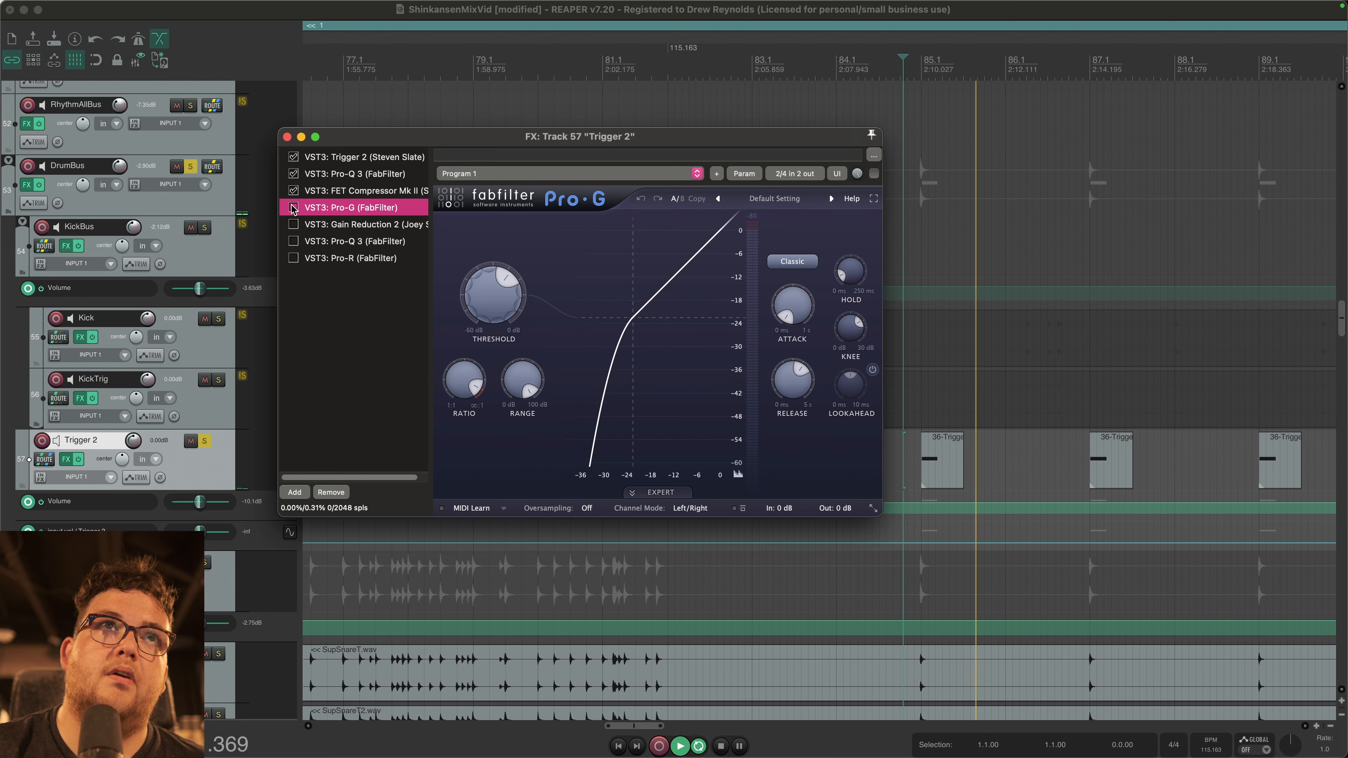
{"action": "left_click", "coordinate": [293, 207]}
{"action": "key", "text": "space"}
Step: Enable Gain Reduction 2 on the Trigger 2 track and examine its clarity, slay, warmth, sibilance and body settings
{"action": "left_click", "coordinate": [345, 223]}
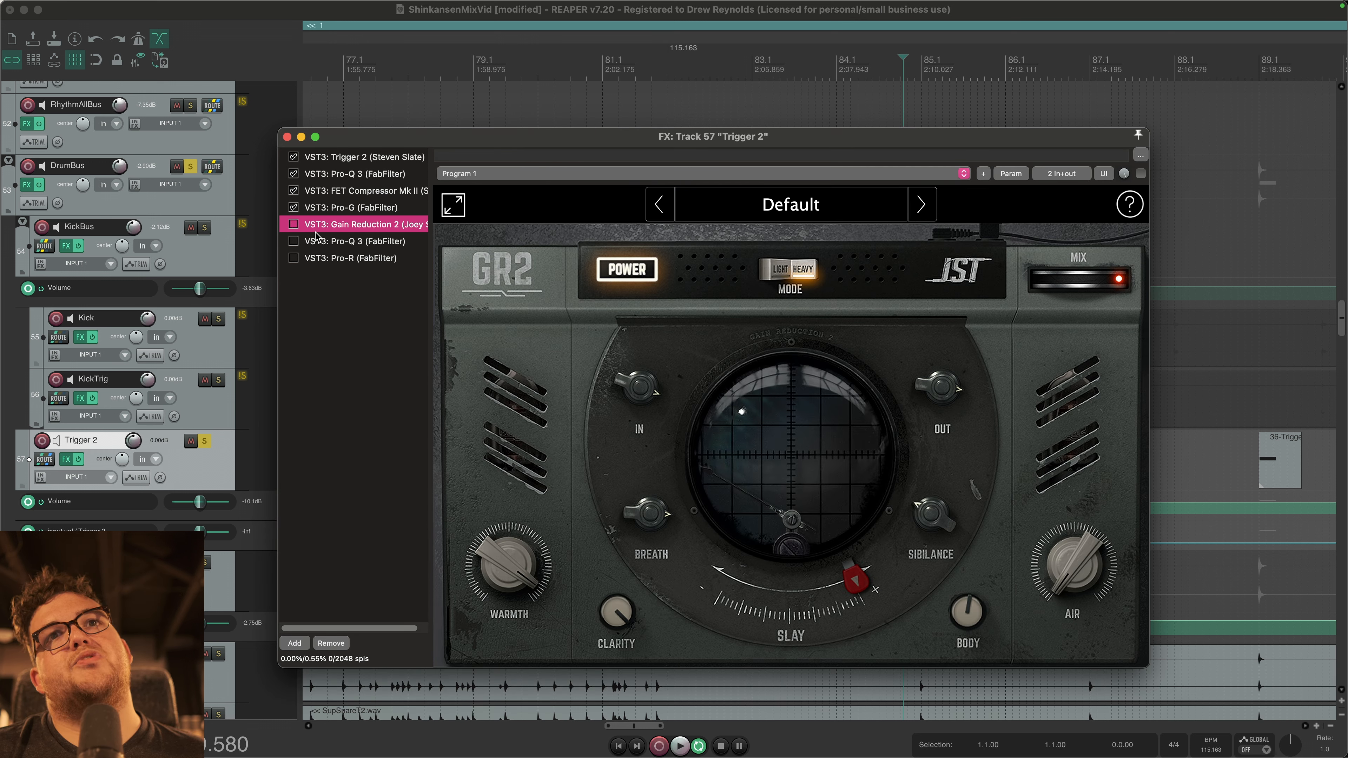
{"action": "left_click", "coordinate": [386, 365]}
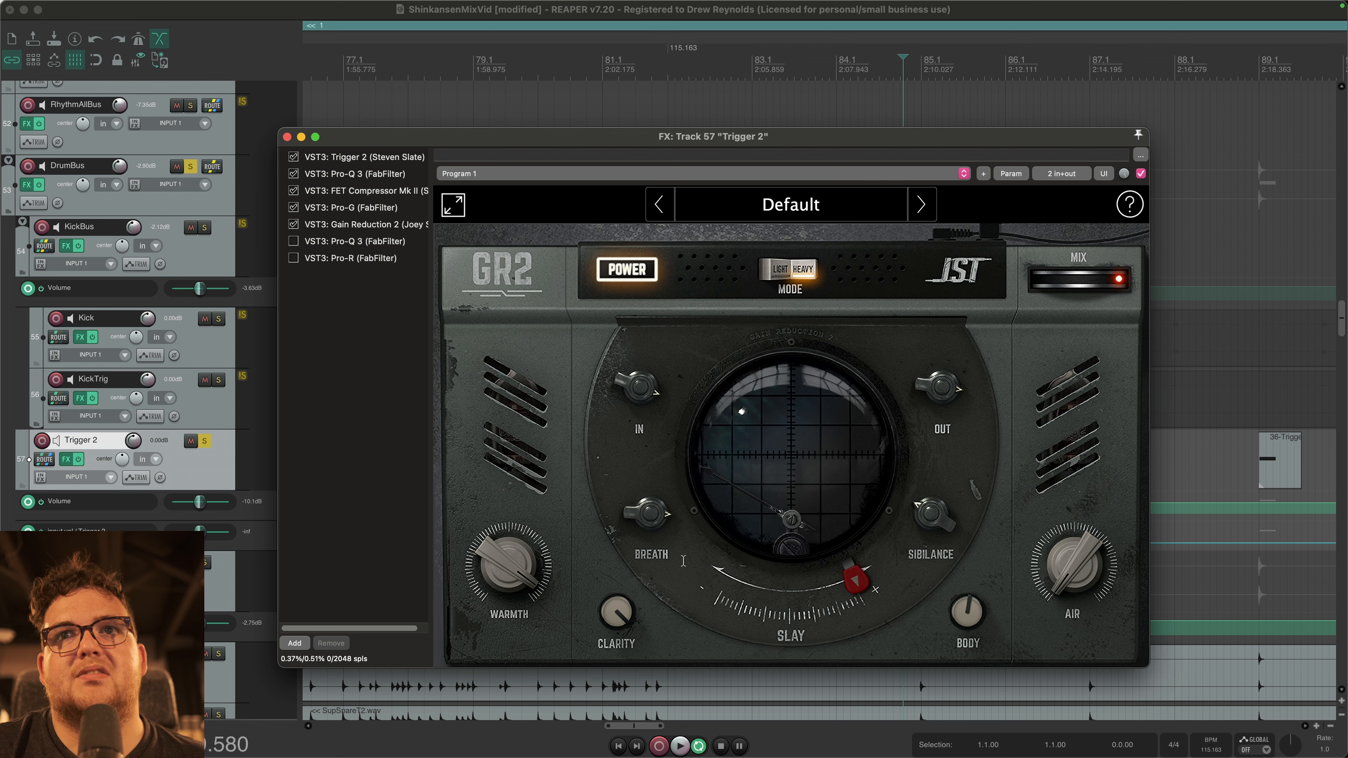
{"action": "mouse_move", "coordinate": [617, 607]}
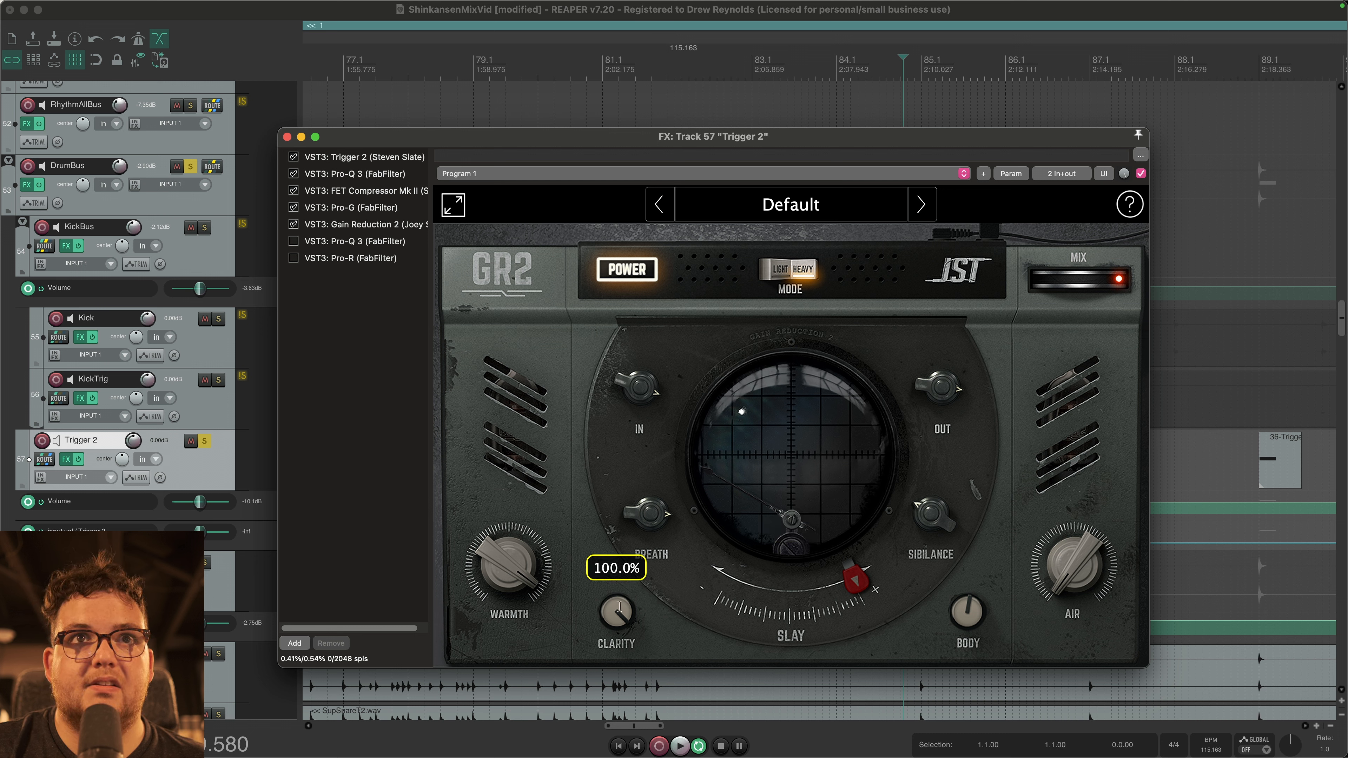
{"action": "mouse_move", "coordinate": [775, 556]}
{"action": "mouse_move", "coordinate": [521, 575]}
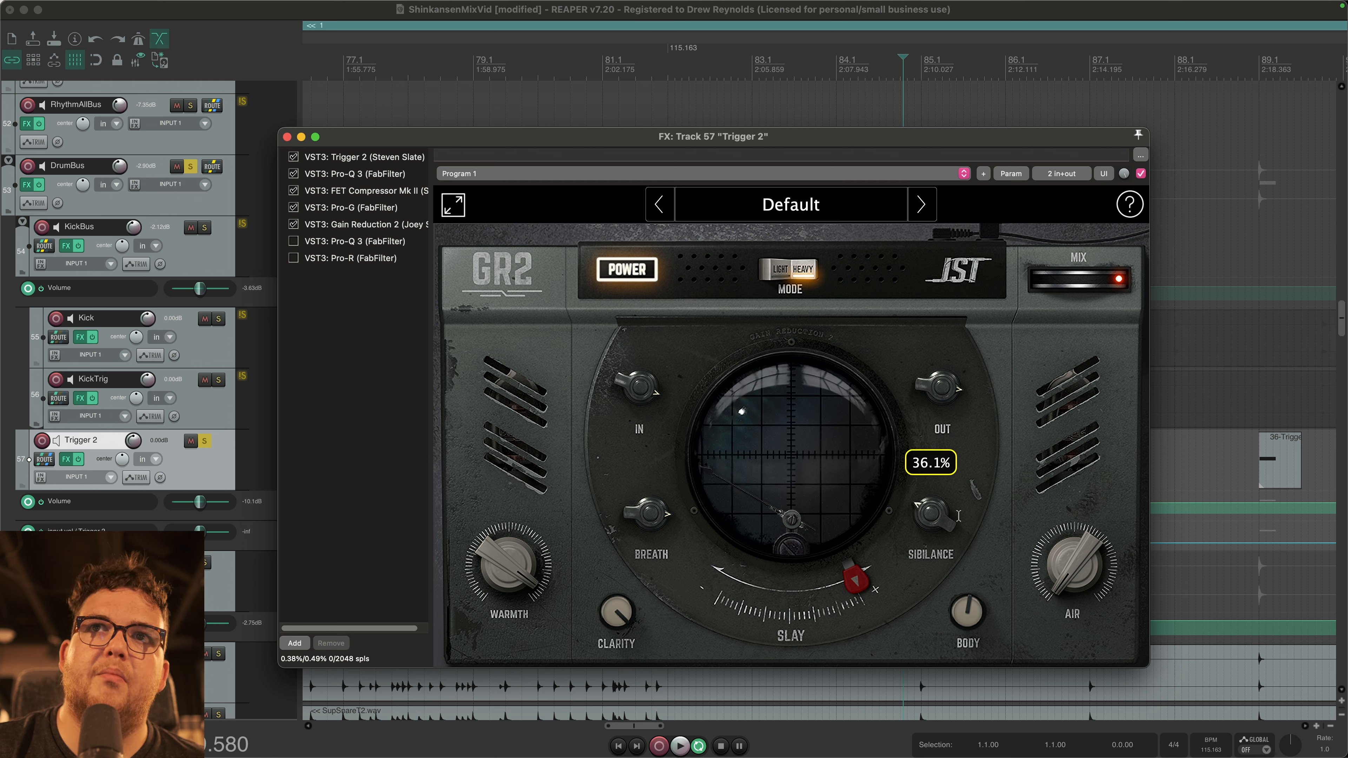
{"action": "mouse_move", "coordinate": [975, 602]}
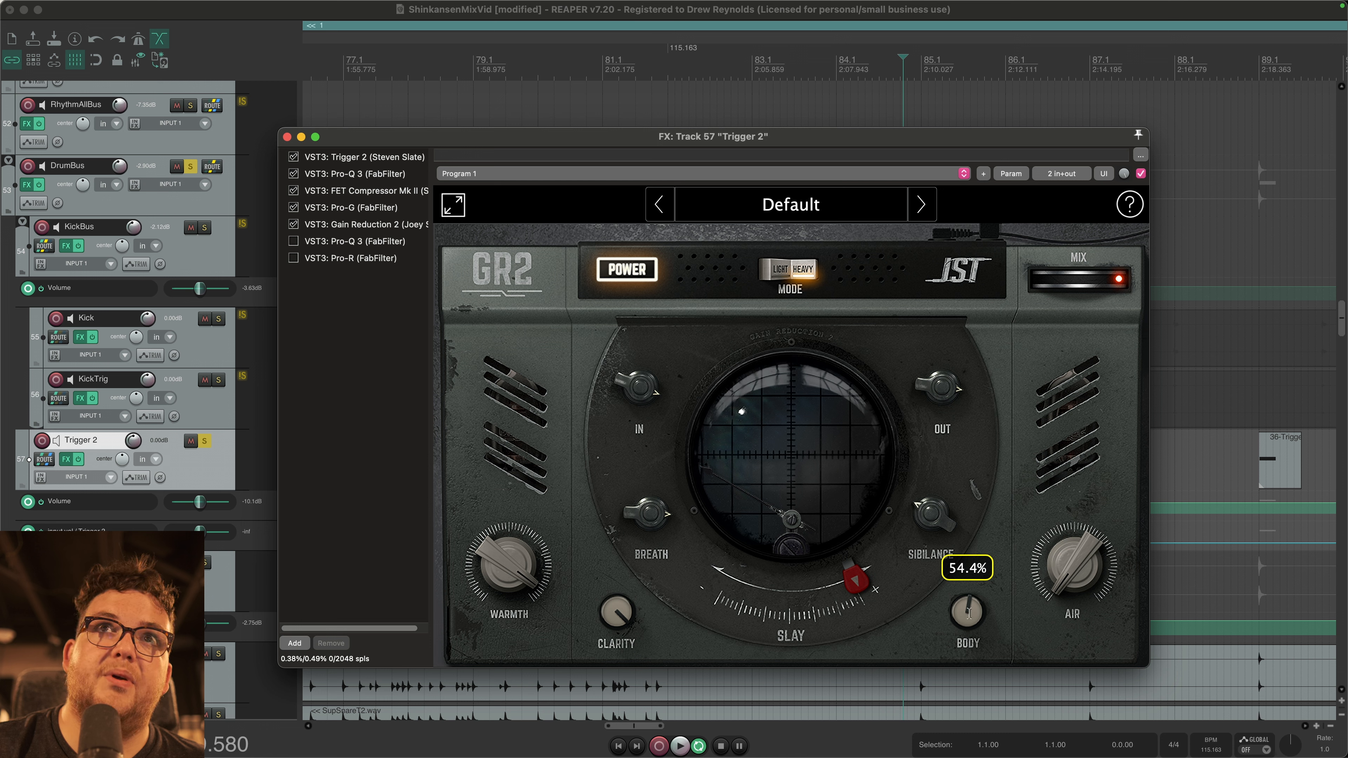
Step: Play the Trigger 2 track from just before bar 85, comparing Gain Reduction 2 disabled and enabled
{"action": "left_click", "coordinate": [293, 224]}
{"action": "key", "text": "space"}
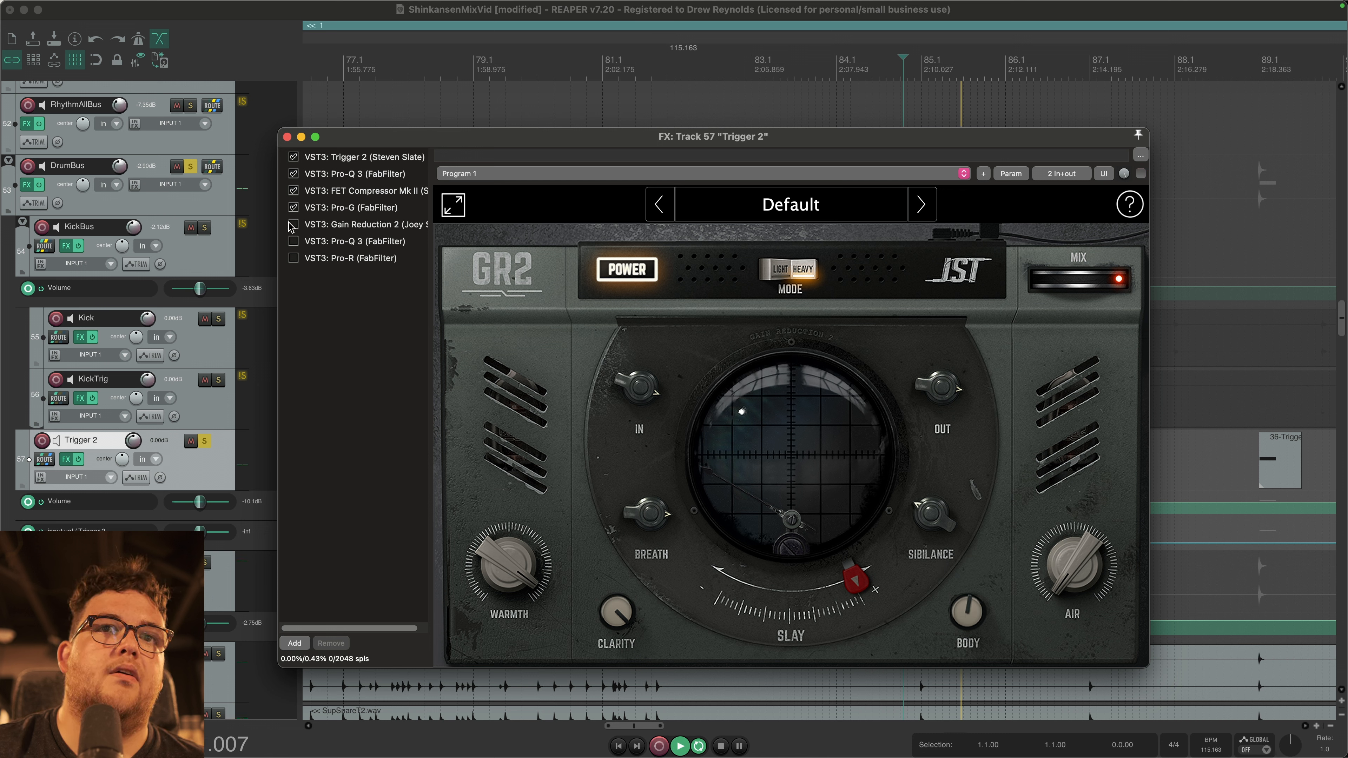
{"action": "key", "text": "space"}
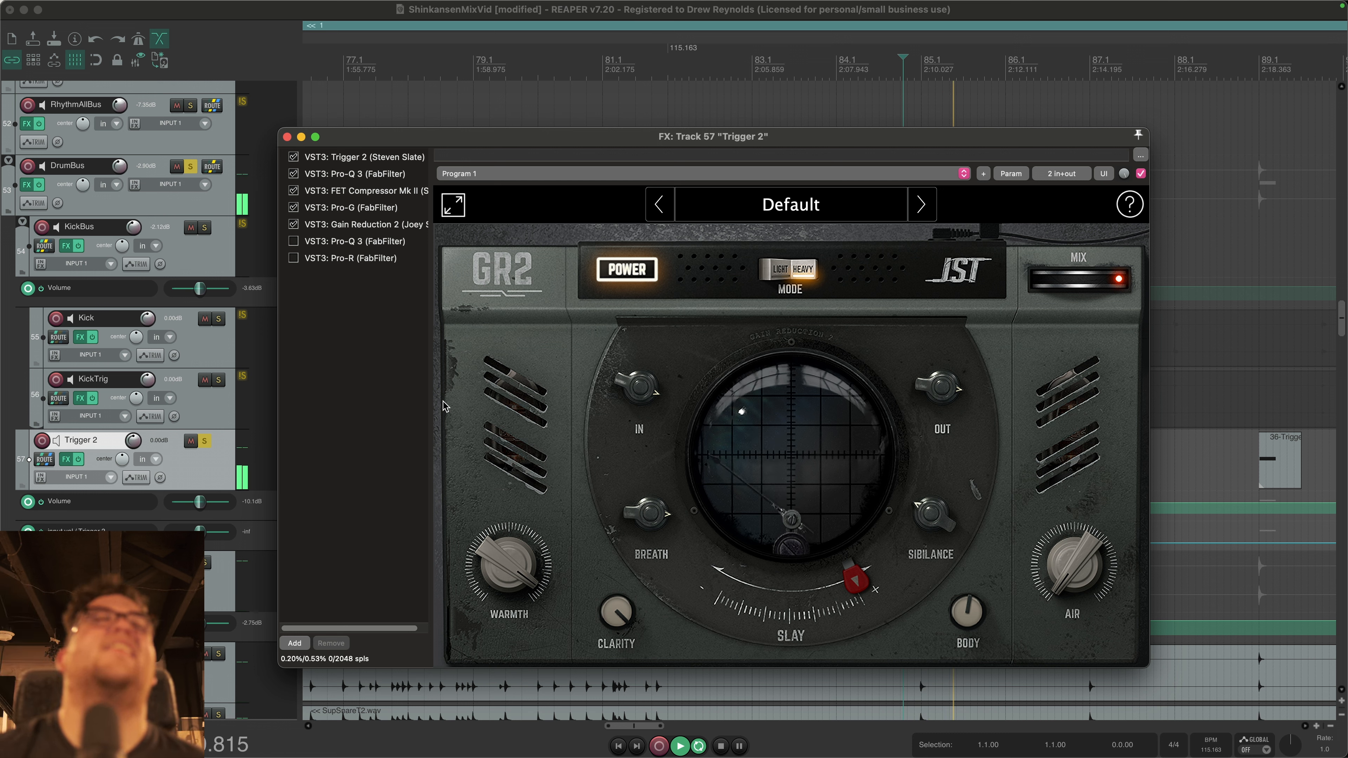
{"action": "key", "text": "space"}
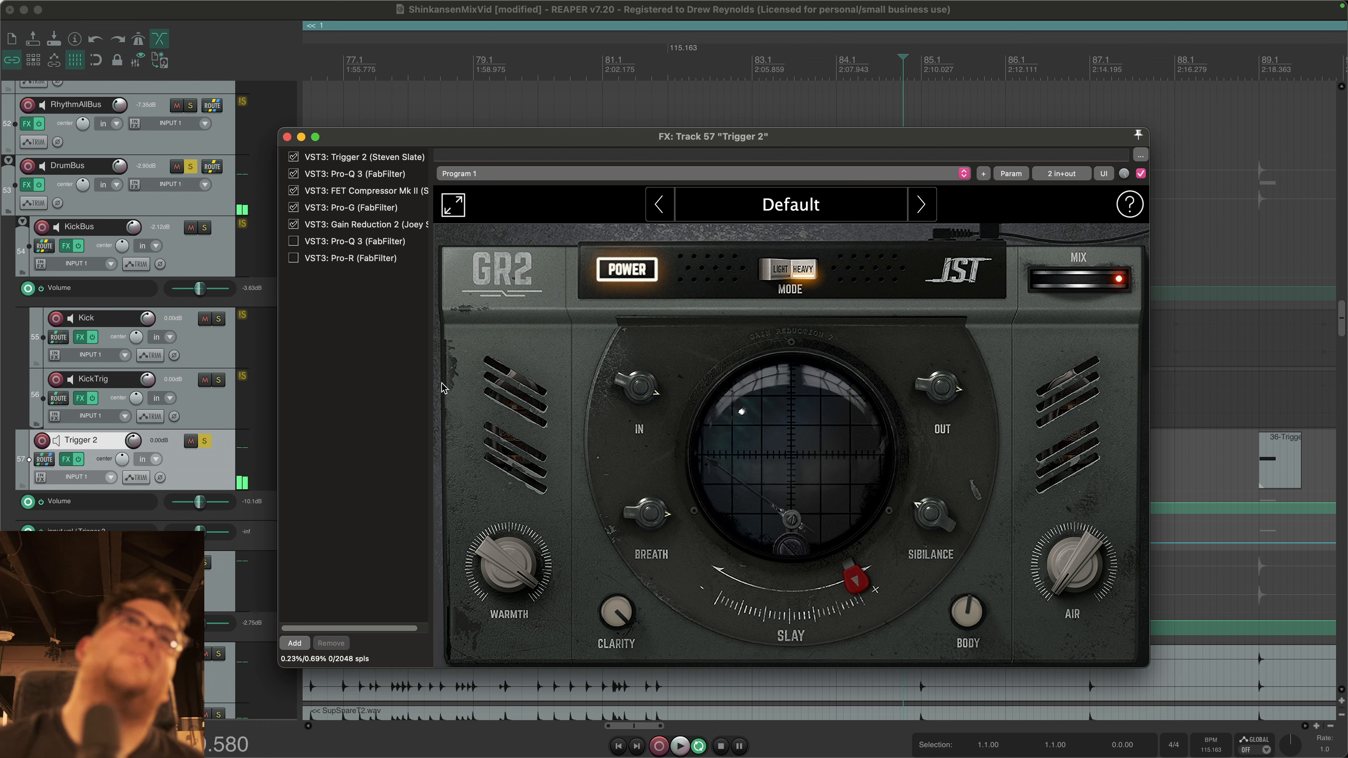
Step: Enable the second Pro-Q 3 on the Trigger 2 track, examine its low cut and notch, and compare it during playback
{"action": "left_click", "coordinate": [386, 245]}
{"action": "left_click", "coordinate": [293, 241]}
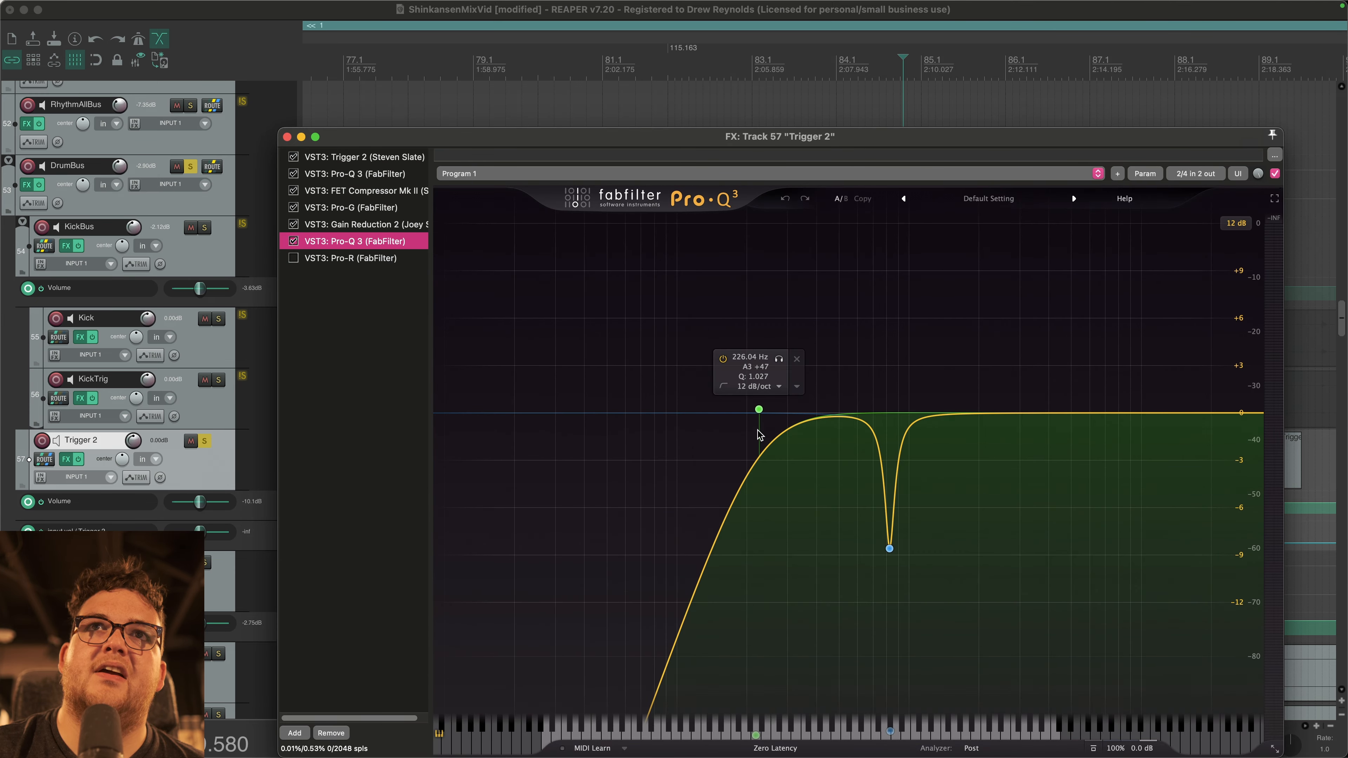
{"action": "left_click", "coordinate": [293, 241]}
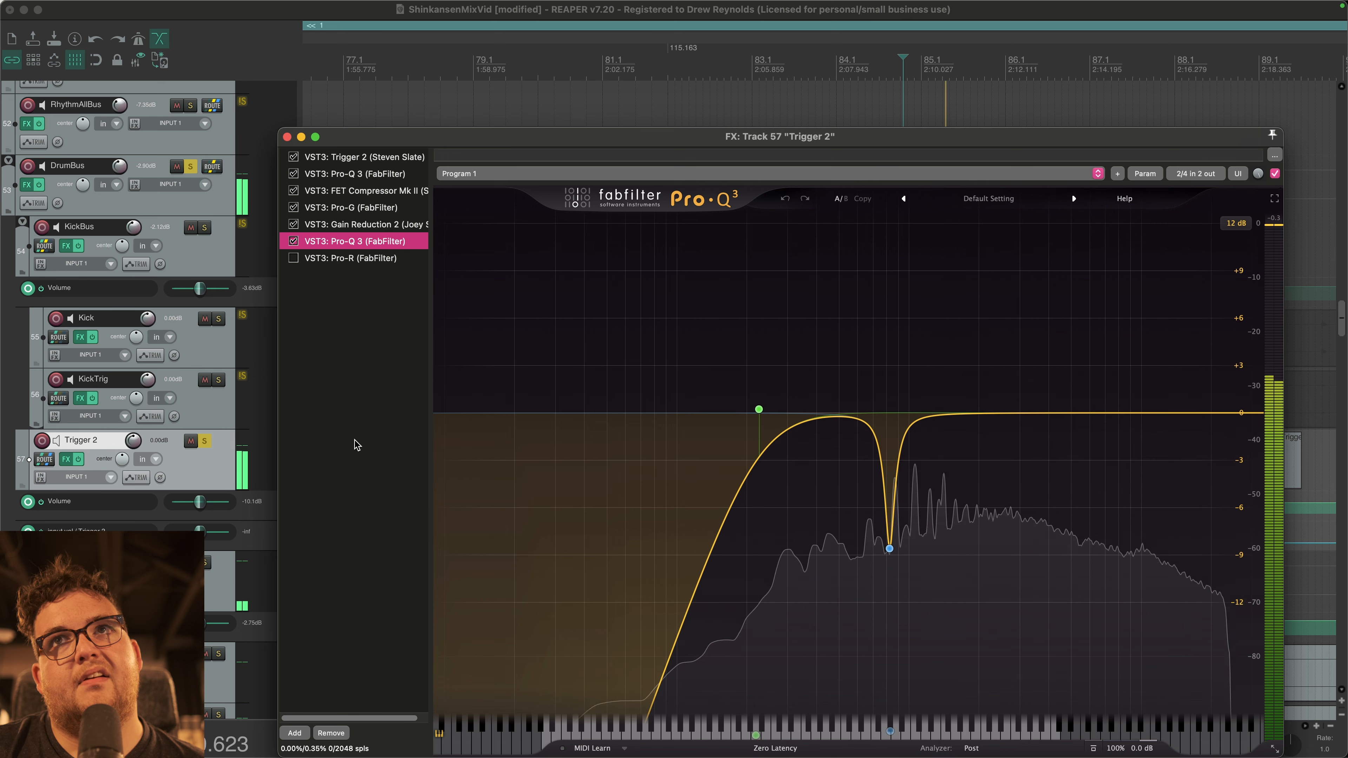
Step: Enable Pro-R on the Trigger 2 track, compare the reverb during playback, and close the track's effect chain
{"action": "mouse_move", "coordinate": [850, 514]}
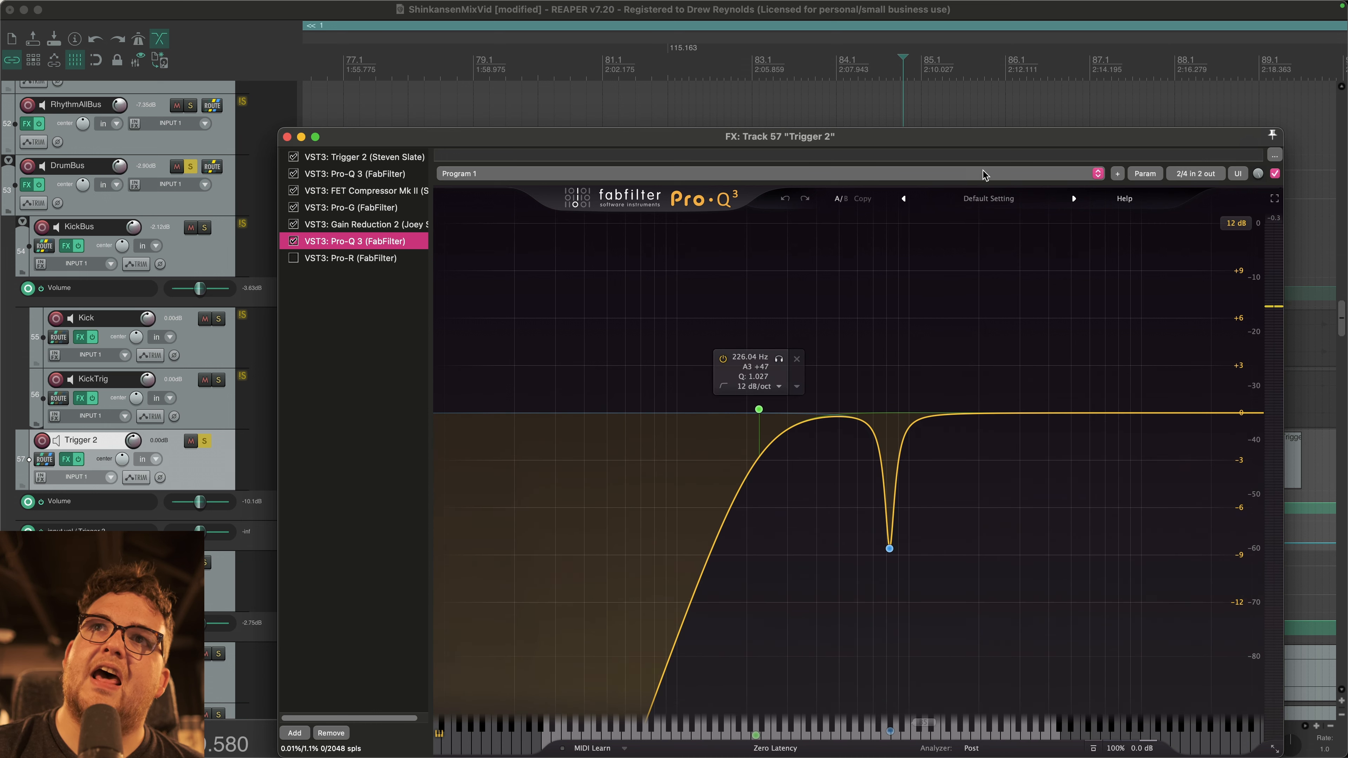
{"action": "left_click", "coordinate": [383, 259]}
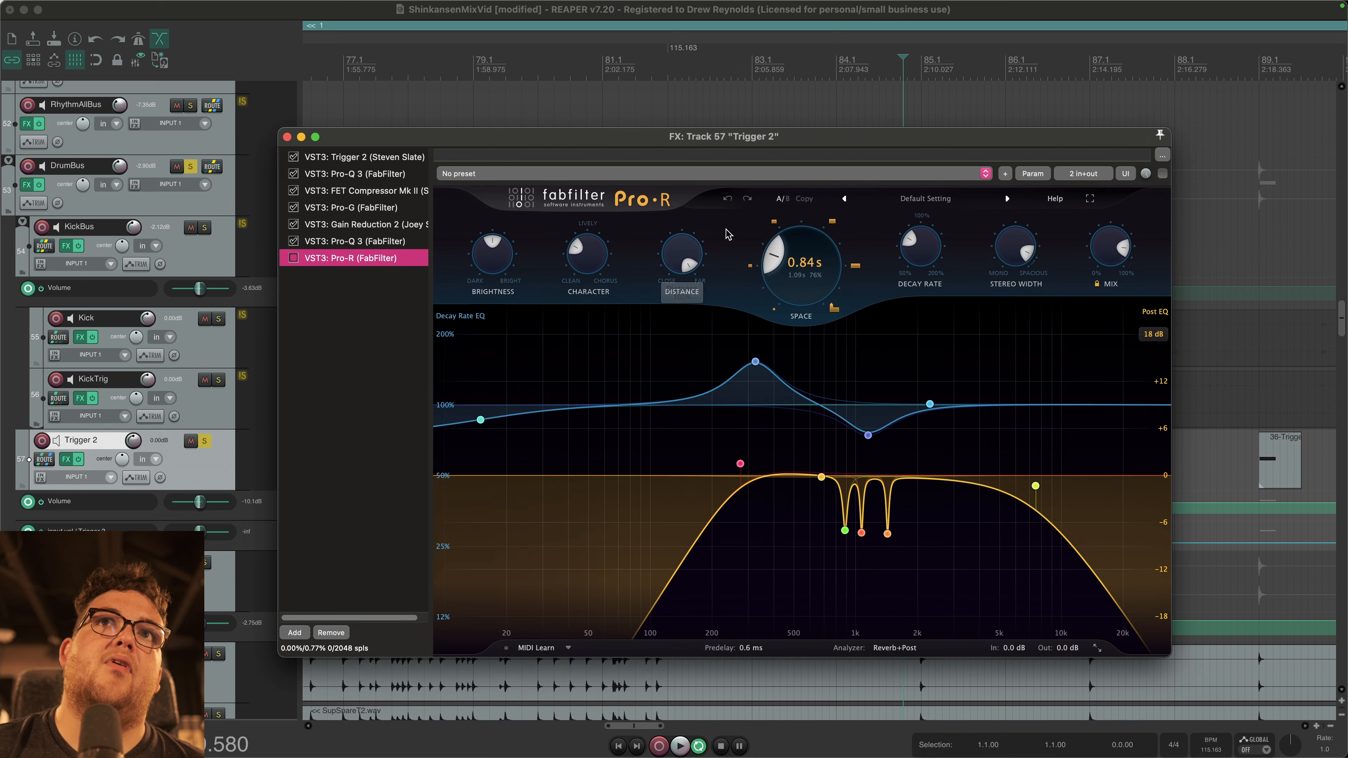
{"action": "left_click", "coordinate": [294, 258]}
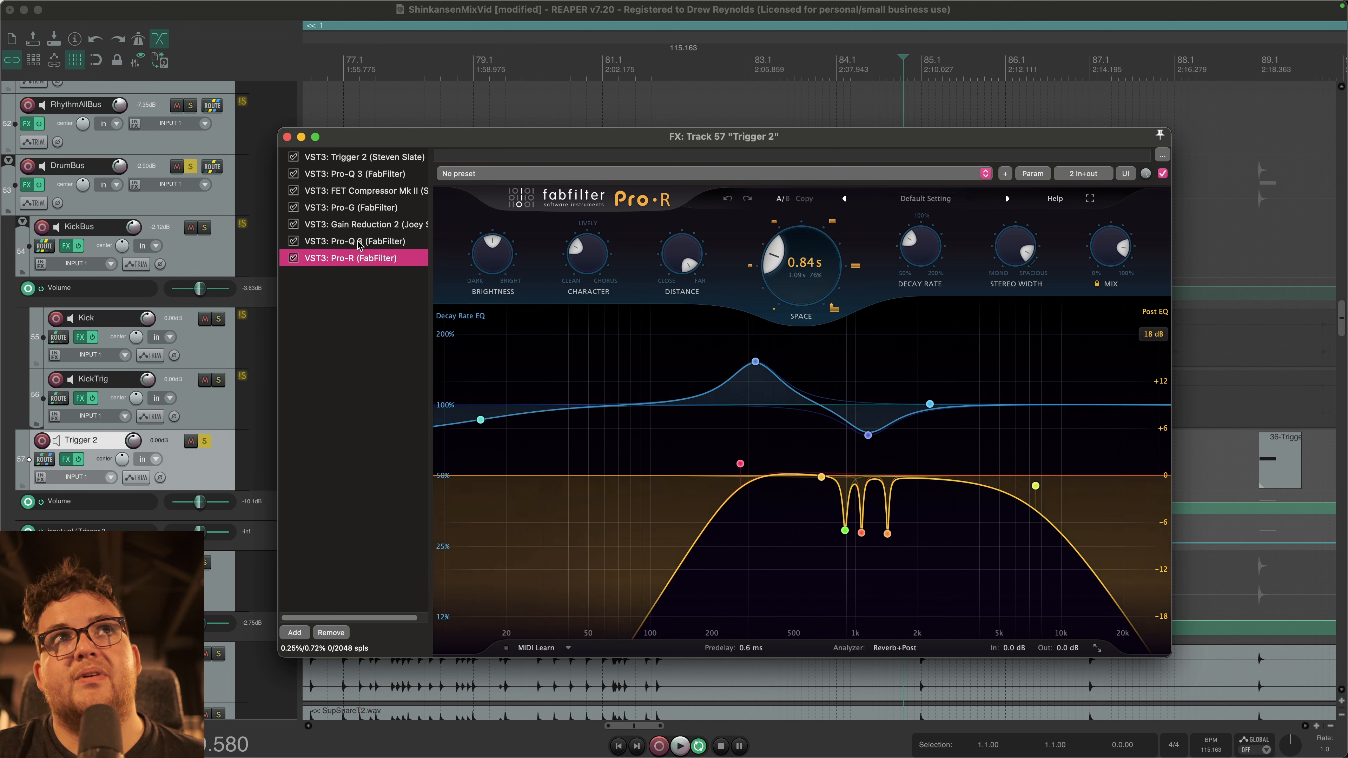
{"action": "left_click", "coordinate": [294, 259]}
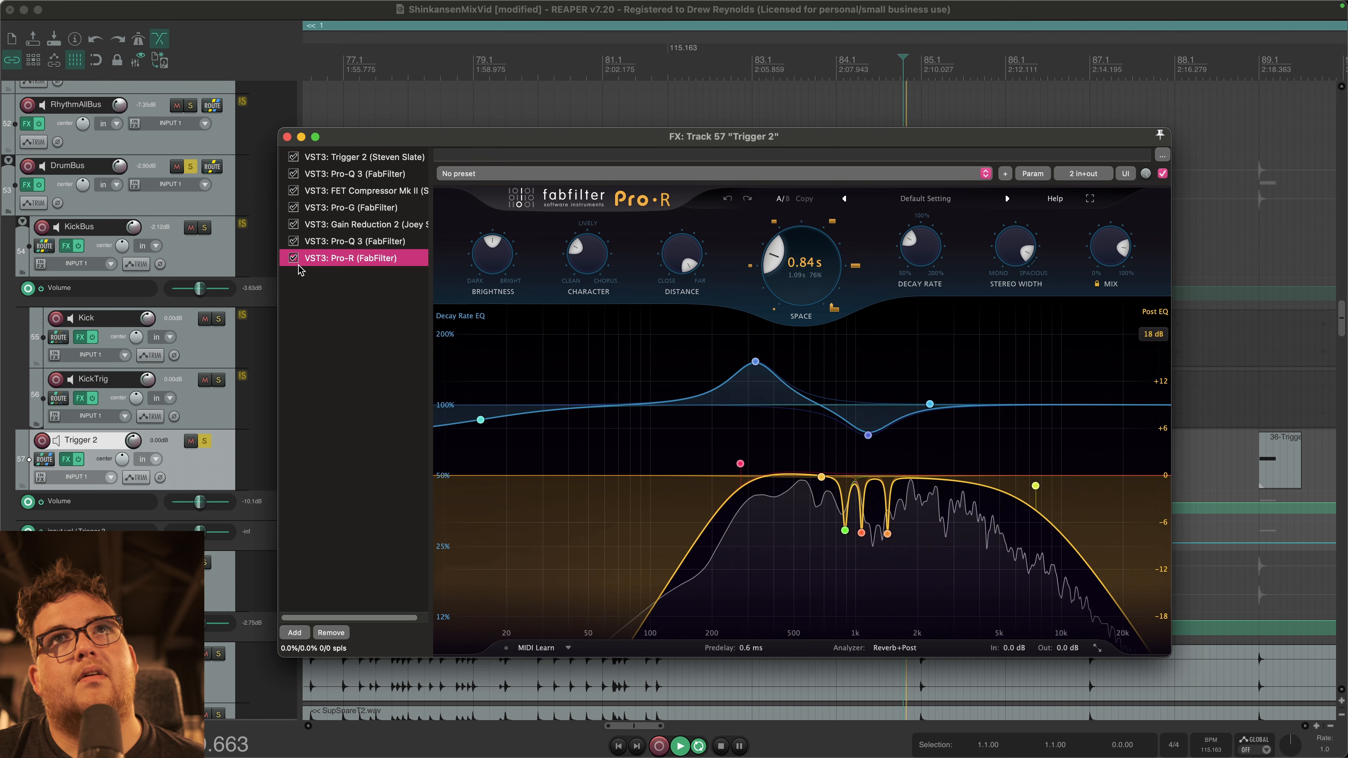
{"action": "key", "text": "space"}
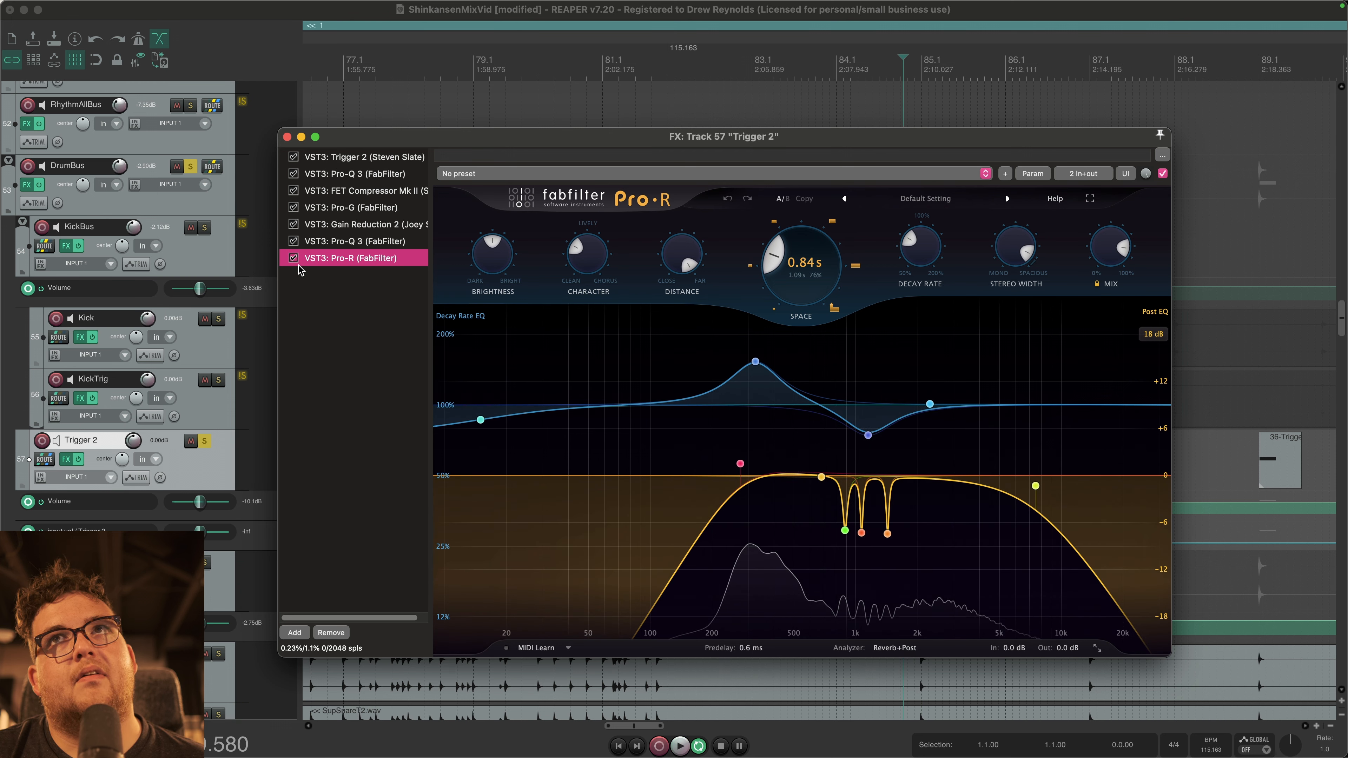
{"action": "left_click", "coordinate": [287, 137]}
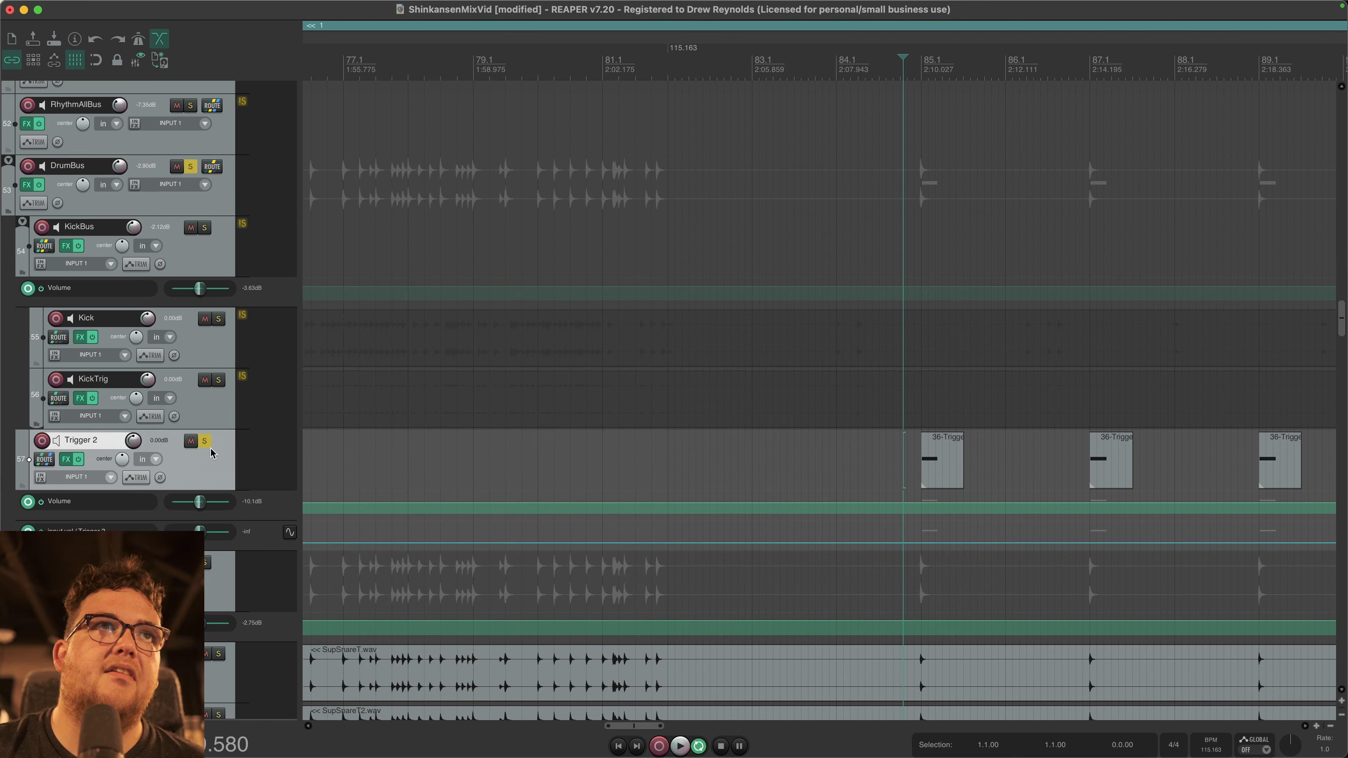
Step: Unsolo and mute the Trigger 2 track, and play the drums without it from just before bar 84
{"action": "left_click", "coordinate": [202, 442]}
{"action": "left_click", "coordinate": [190, 442]}
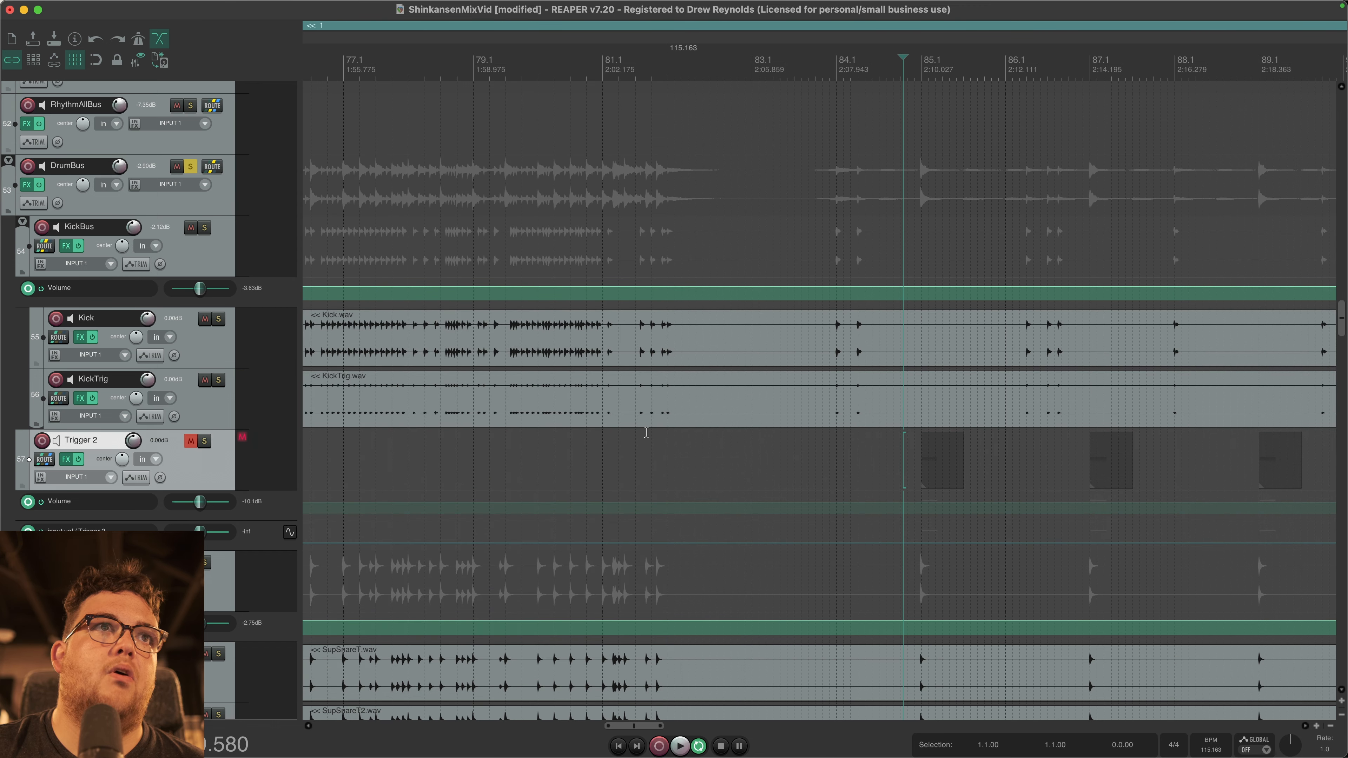
{"action": "left_click", "coordinate": [829, 434]}
{"action": "key", "text": "space"}
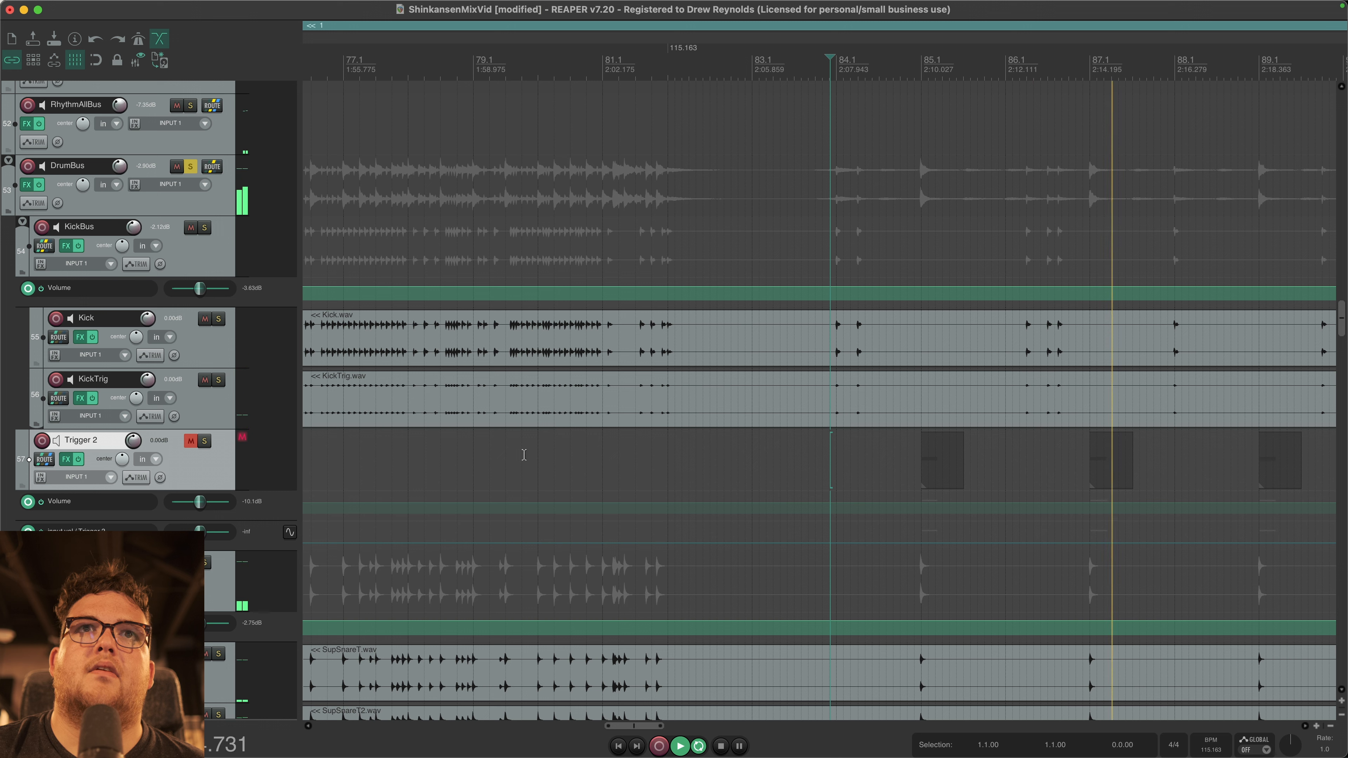
{"action": "key", "text": "space"}
Step: Unmute the Trigger 2 track and play the same section with its hits included in the drum mix
{"action": "left_click", "coordinate": [190, 440]}
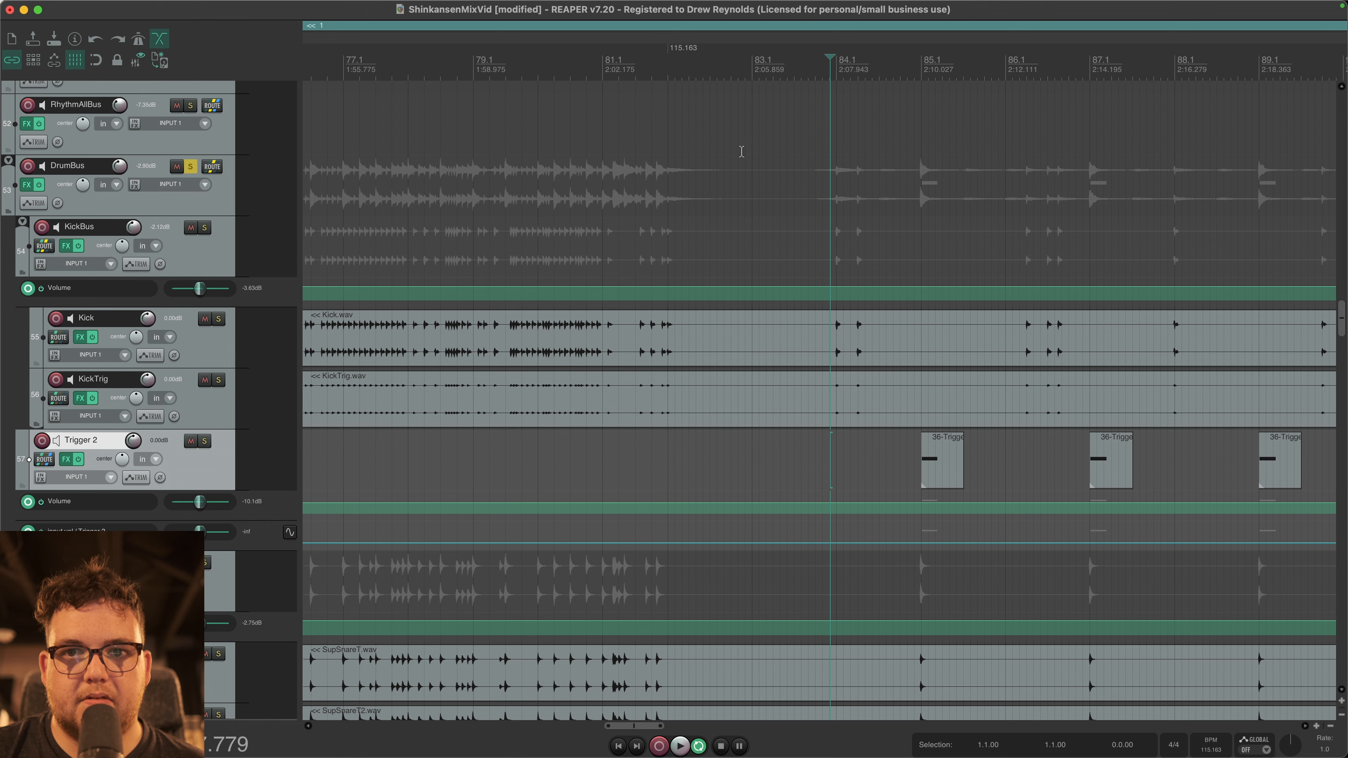
{"action": "key", "text": "space"}
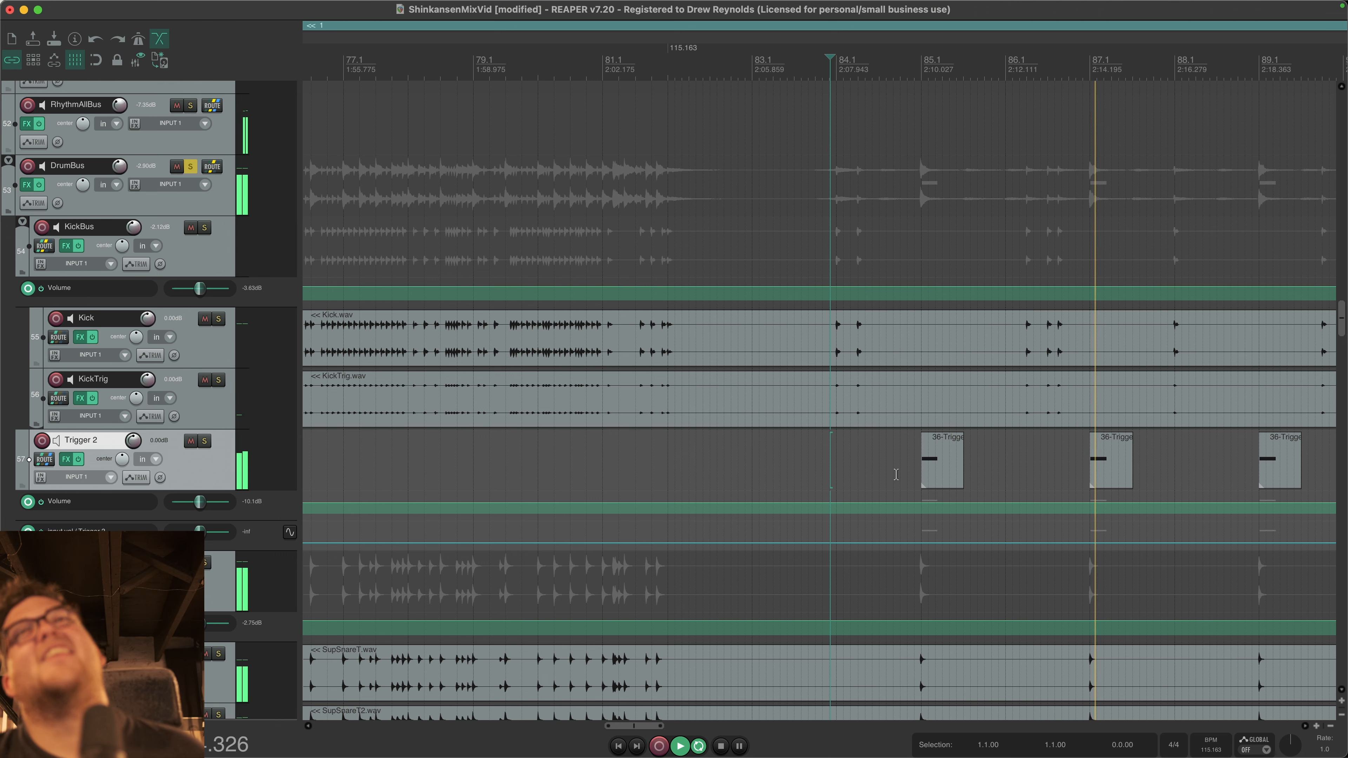
{"action": "scroll", "coordinate": [919, 483], "scroll_direction": "down", "scroll_amount": 3}
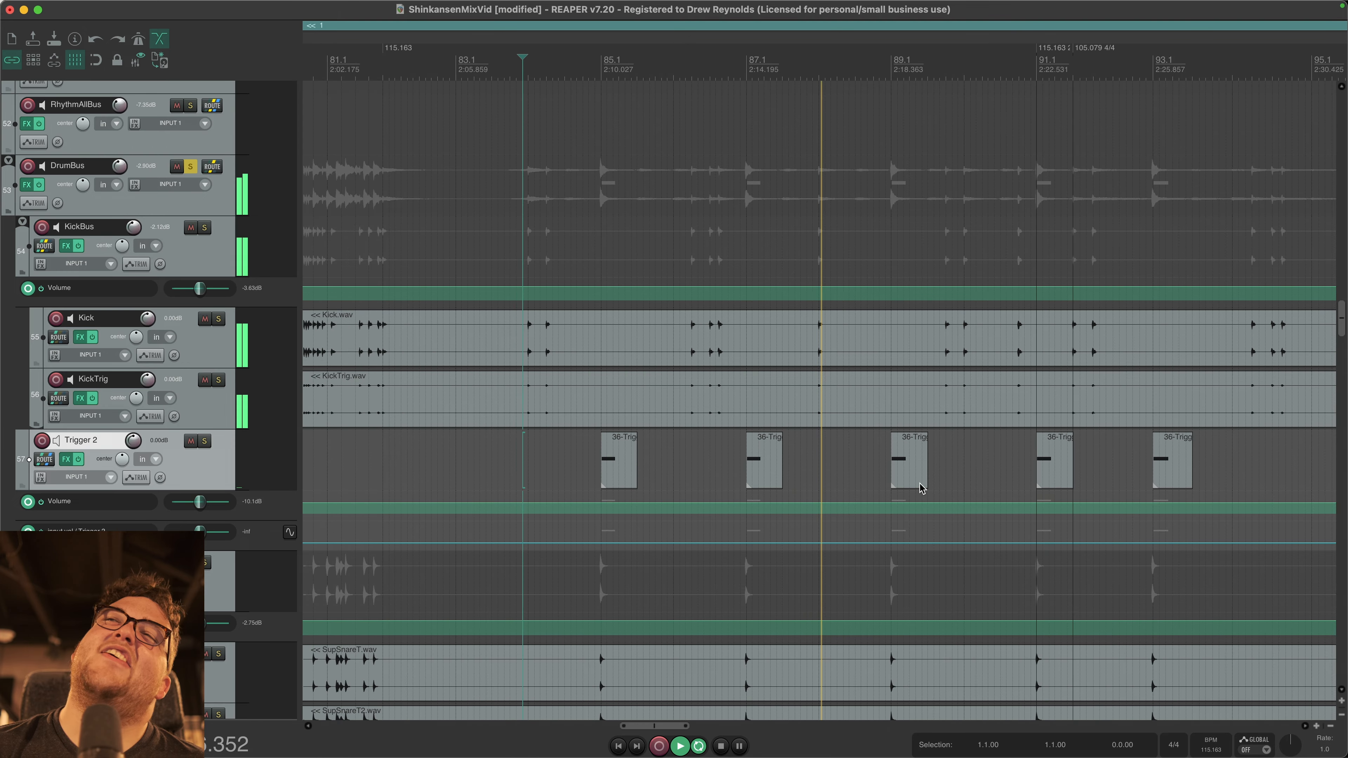
{"action": "scroll", "coordinate": [926, 478], "scroll_direction": "up", "scroll_amount": 3}
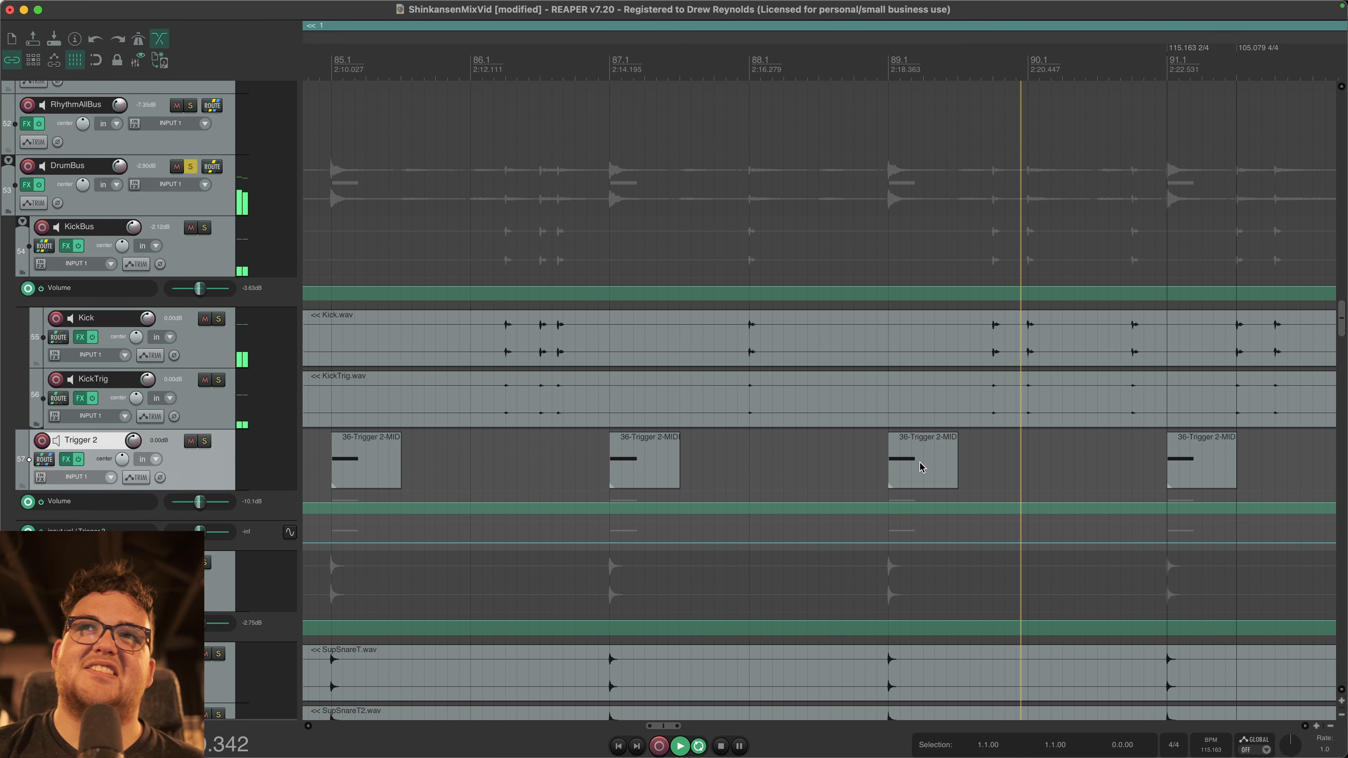
{"action": "scroll", "coordinate": [648, 390], "scroll_direction": "down", "scroll_amount": 6}
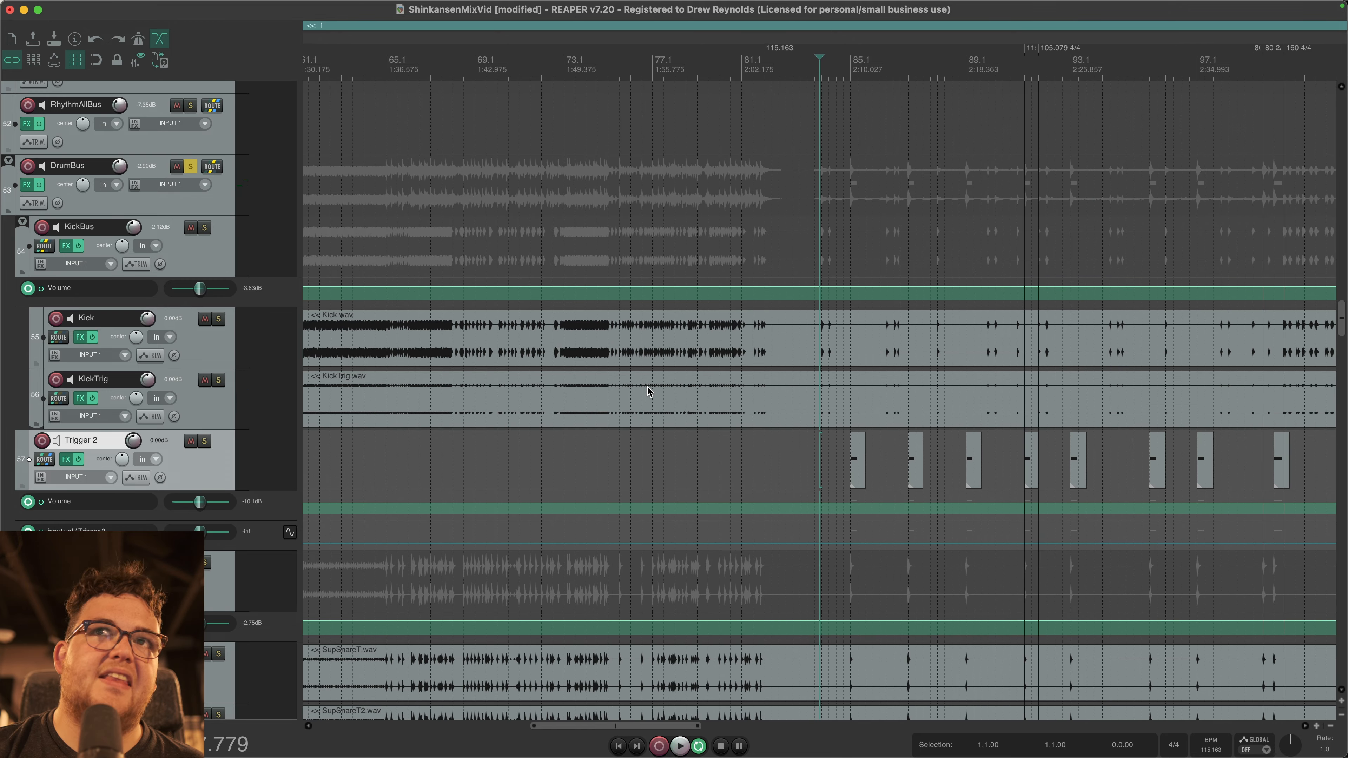